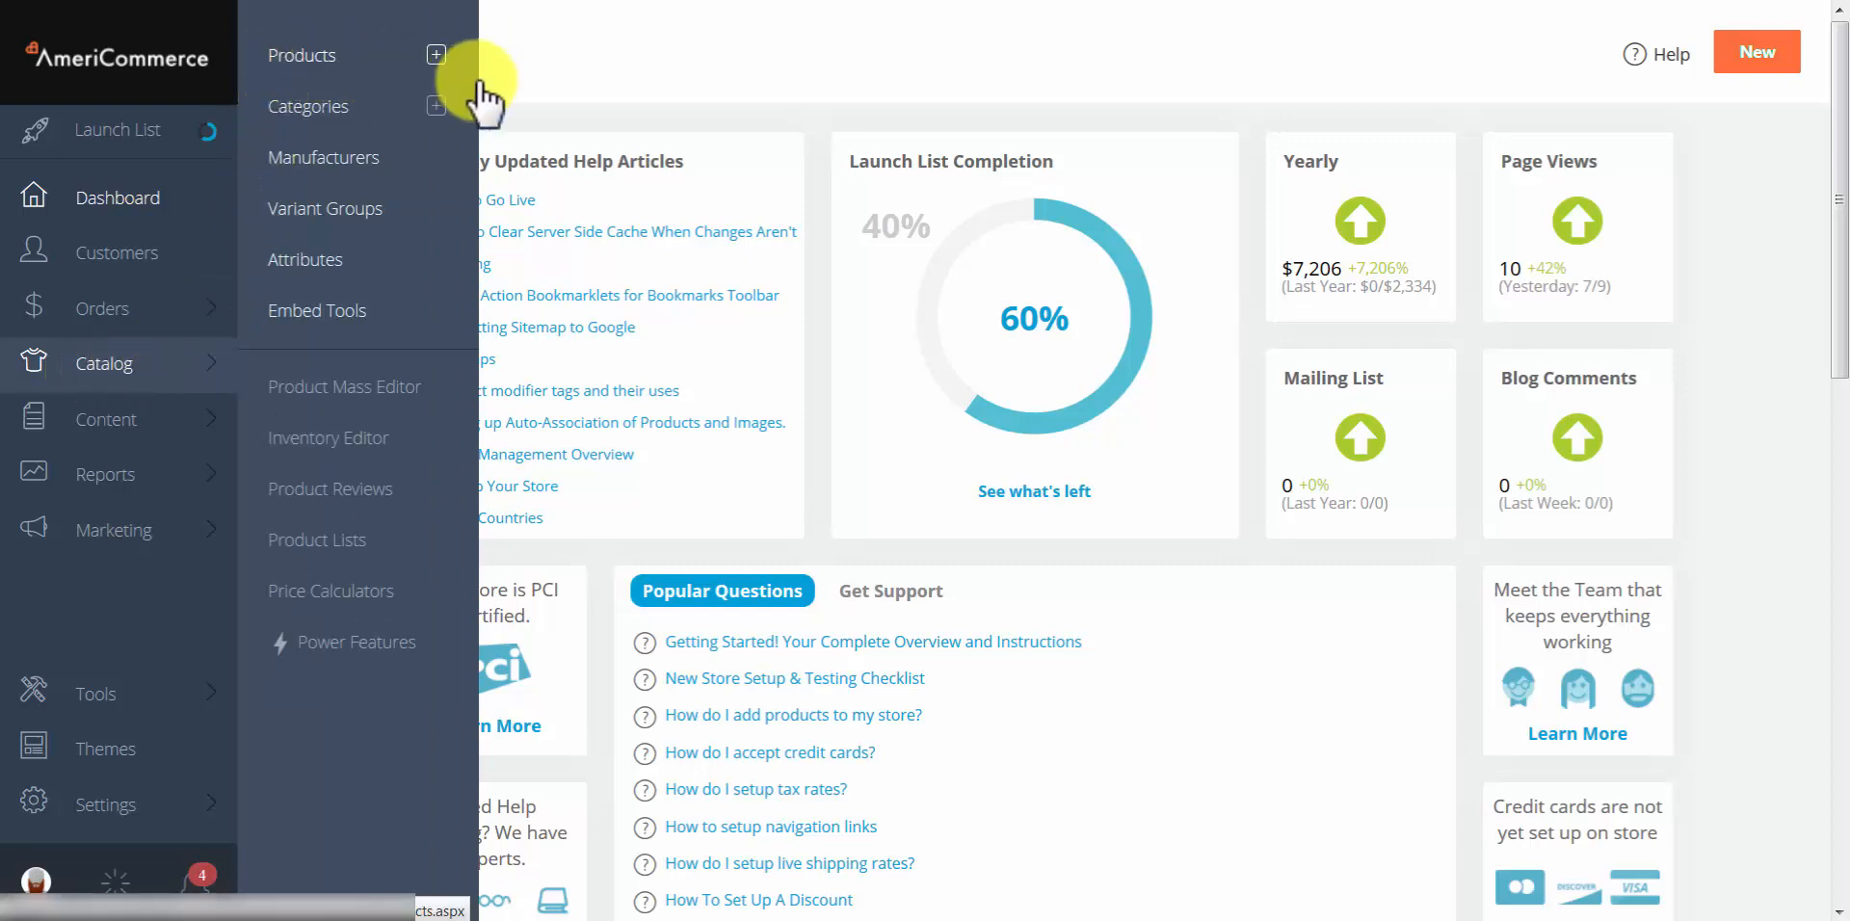
# Step: Go to Catalog > Products and start a new product
pyautogui.click(438, 55)
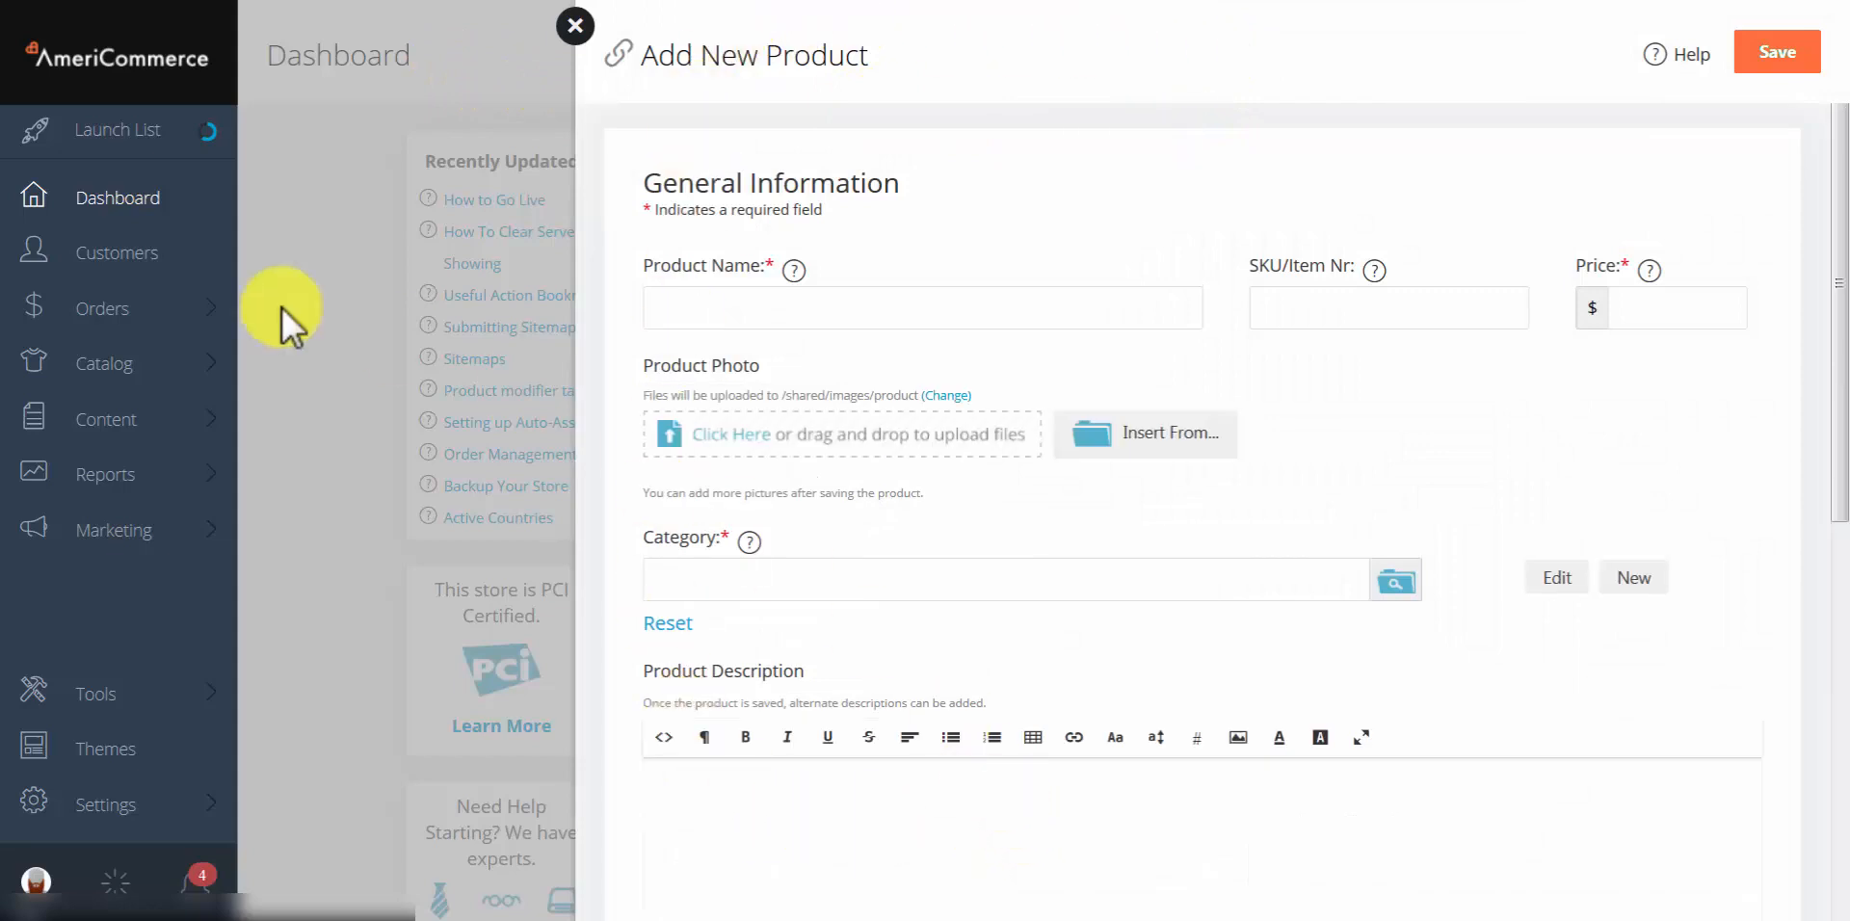
pyautogui.click(108, 374)
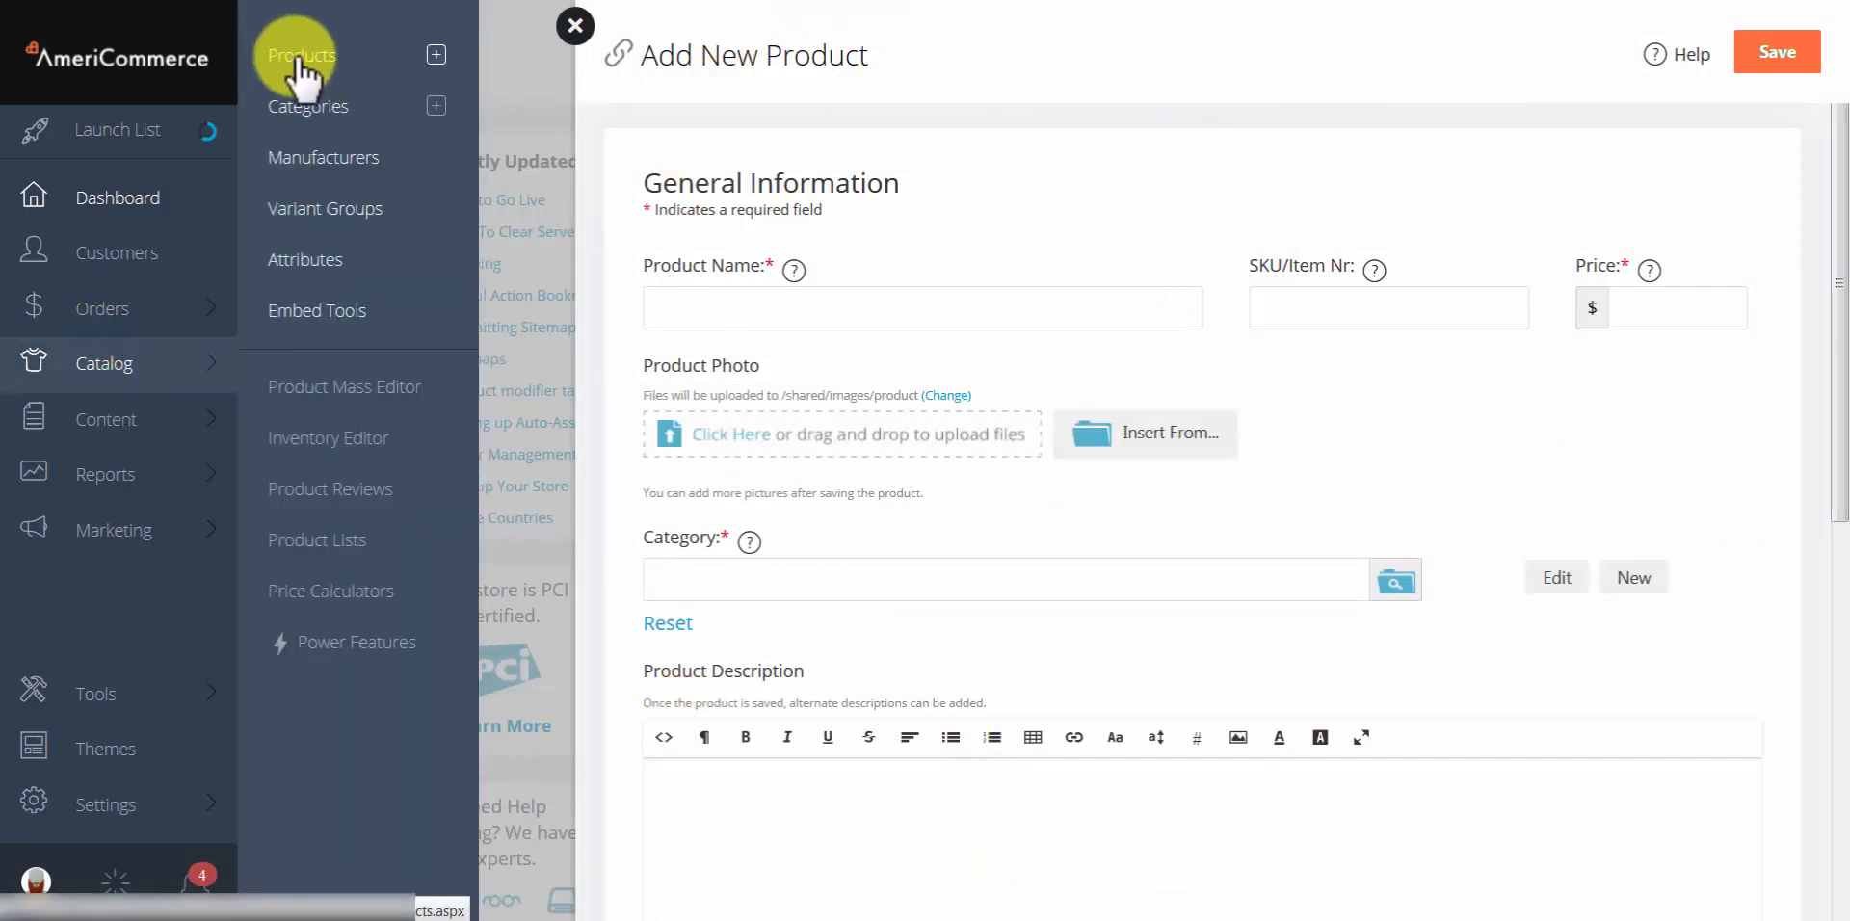
pyautogui.click(294, 60)
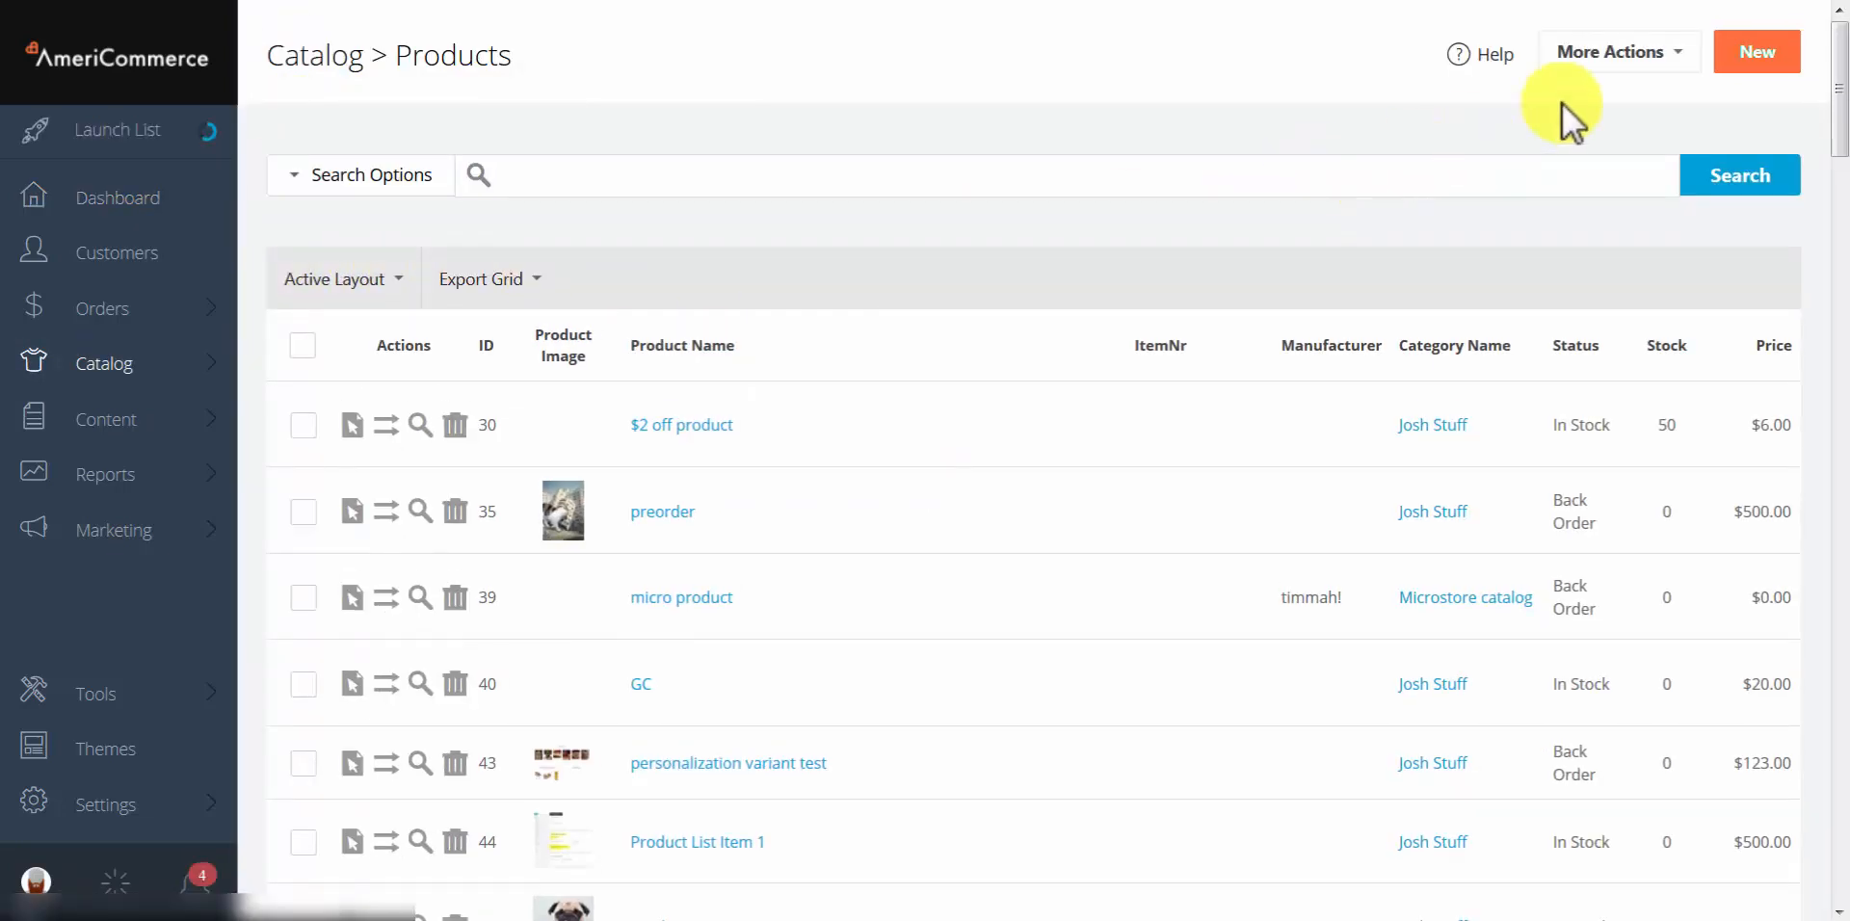
pyautogui.click(1746, 71)
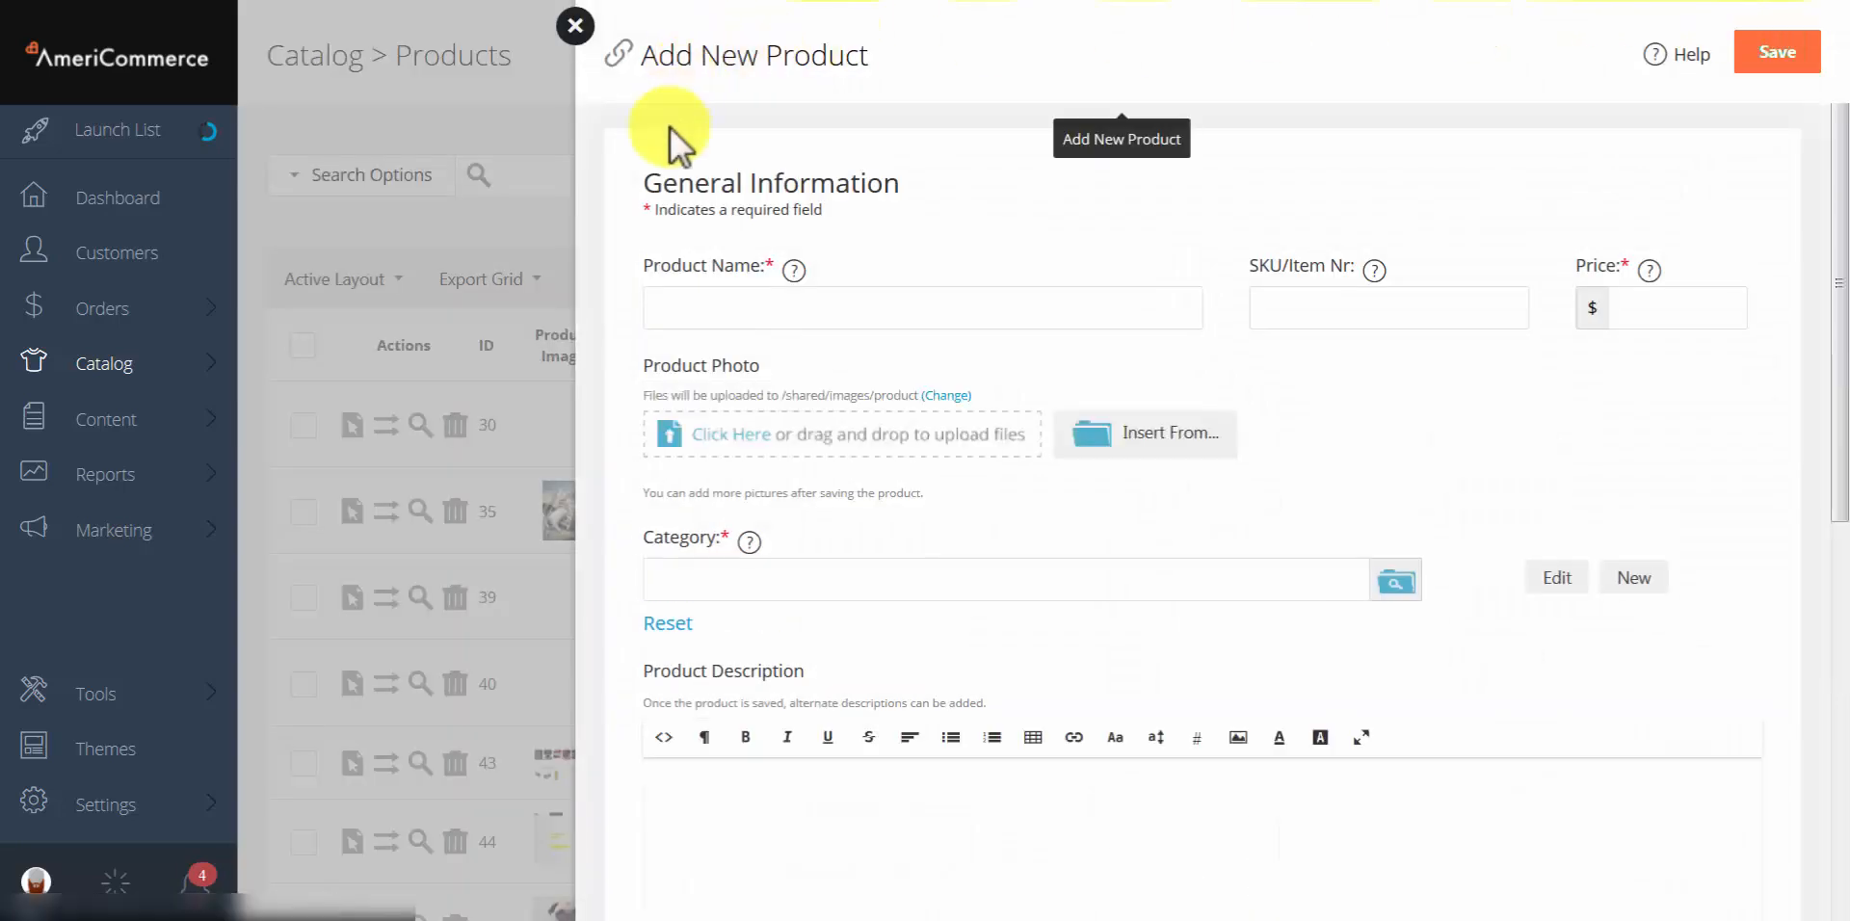
# Step: Enter product name 'Video Test Product', SKU VTP and price 100
pyautogui.click(728, 308)
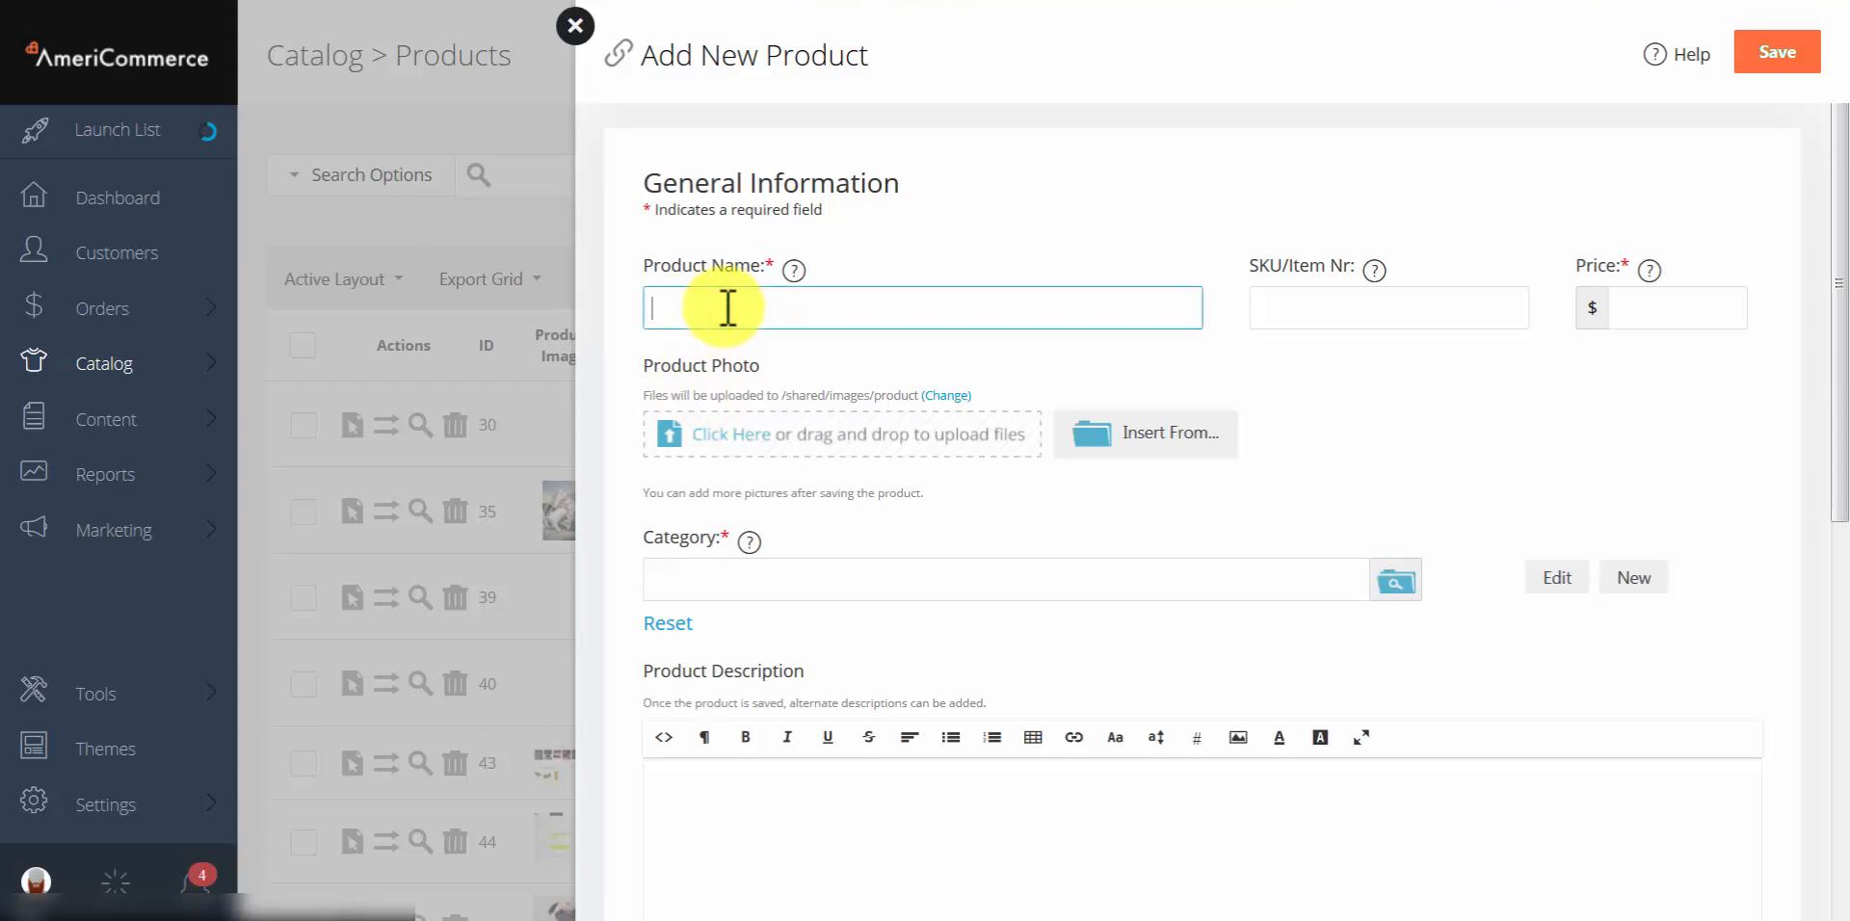
pyautogui.write('V')
pyautogui.click(750, 338)
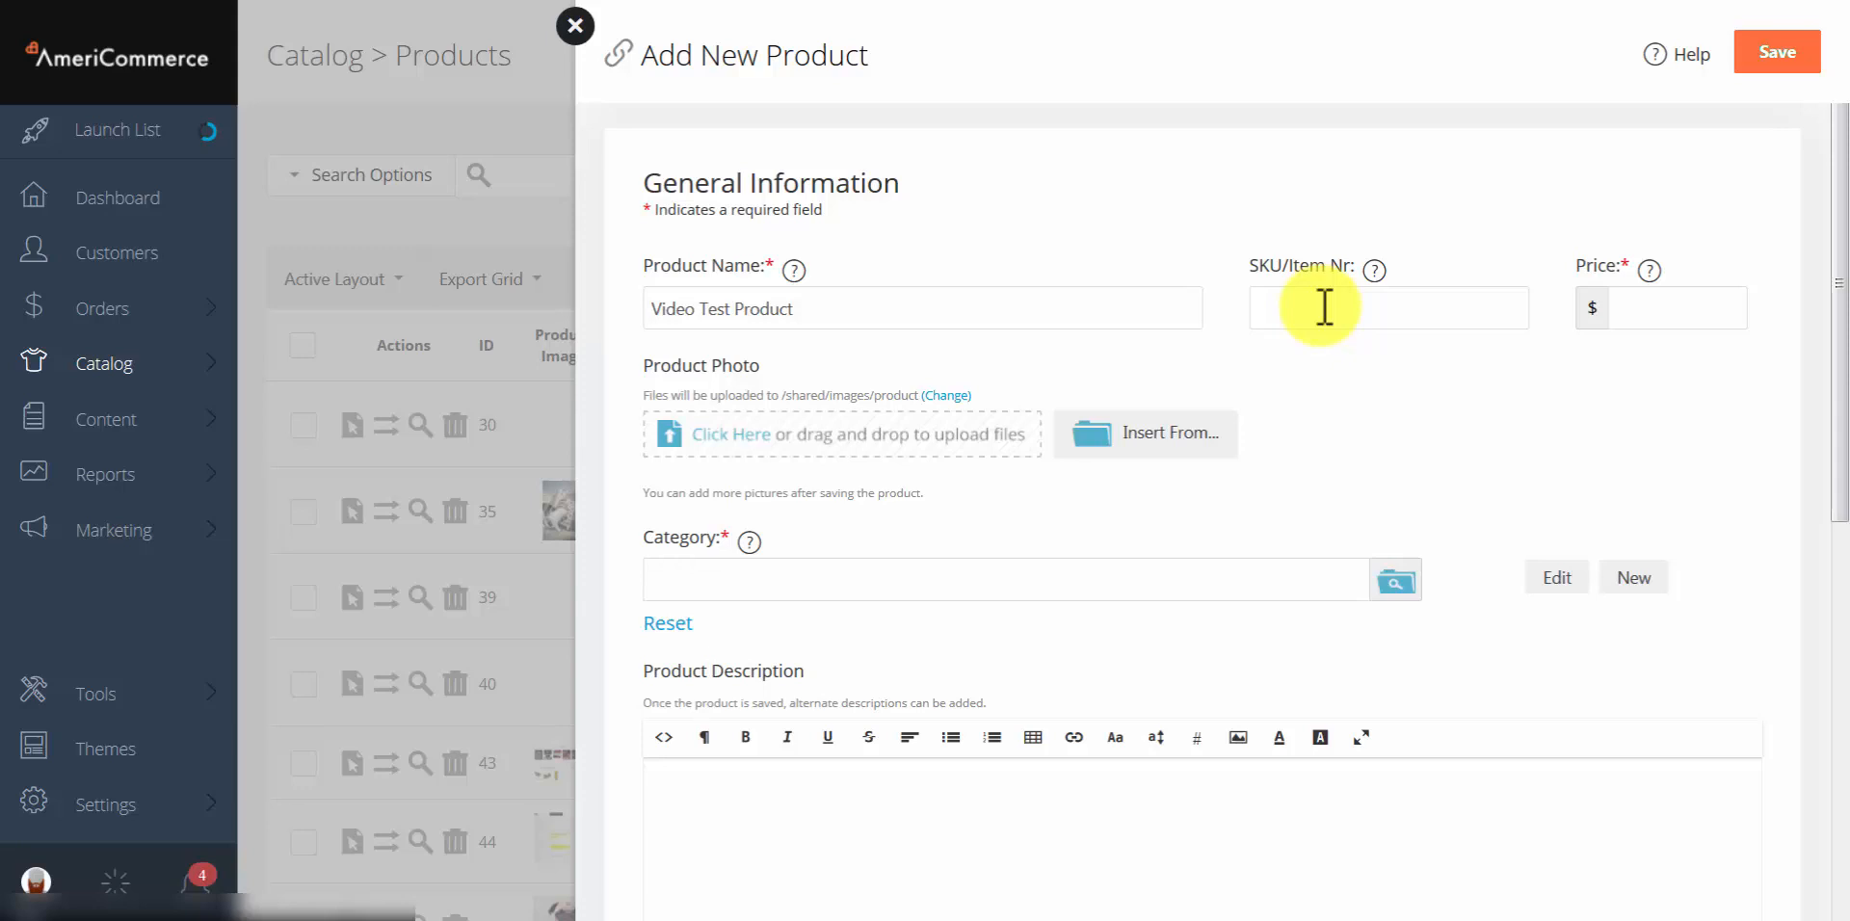
pyautogui.click(1318, 306)
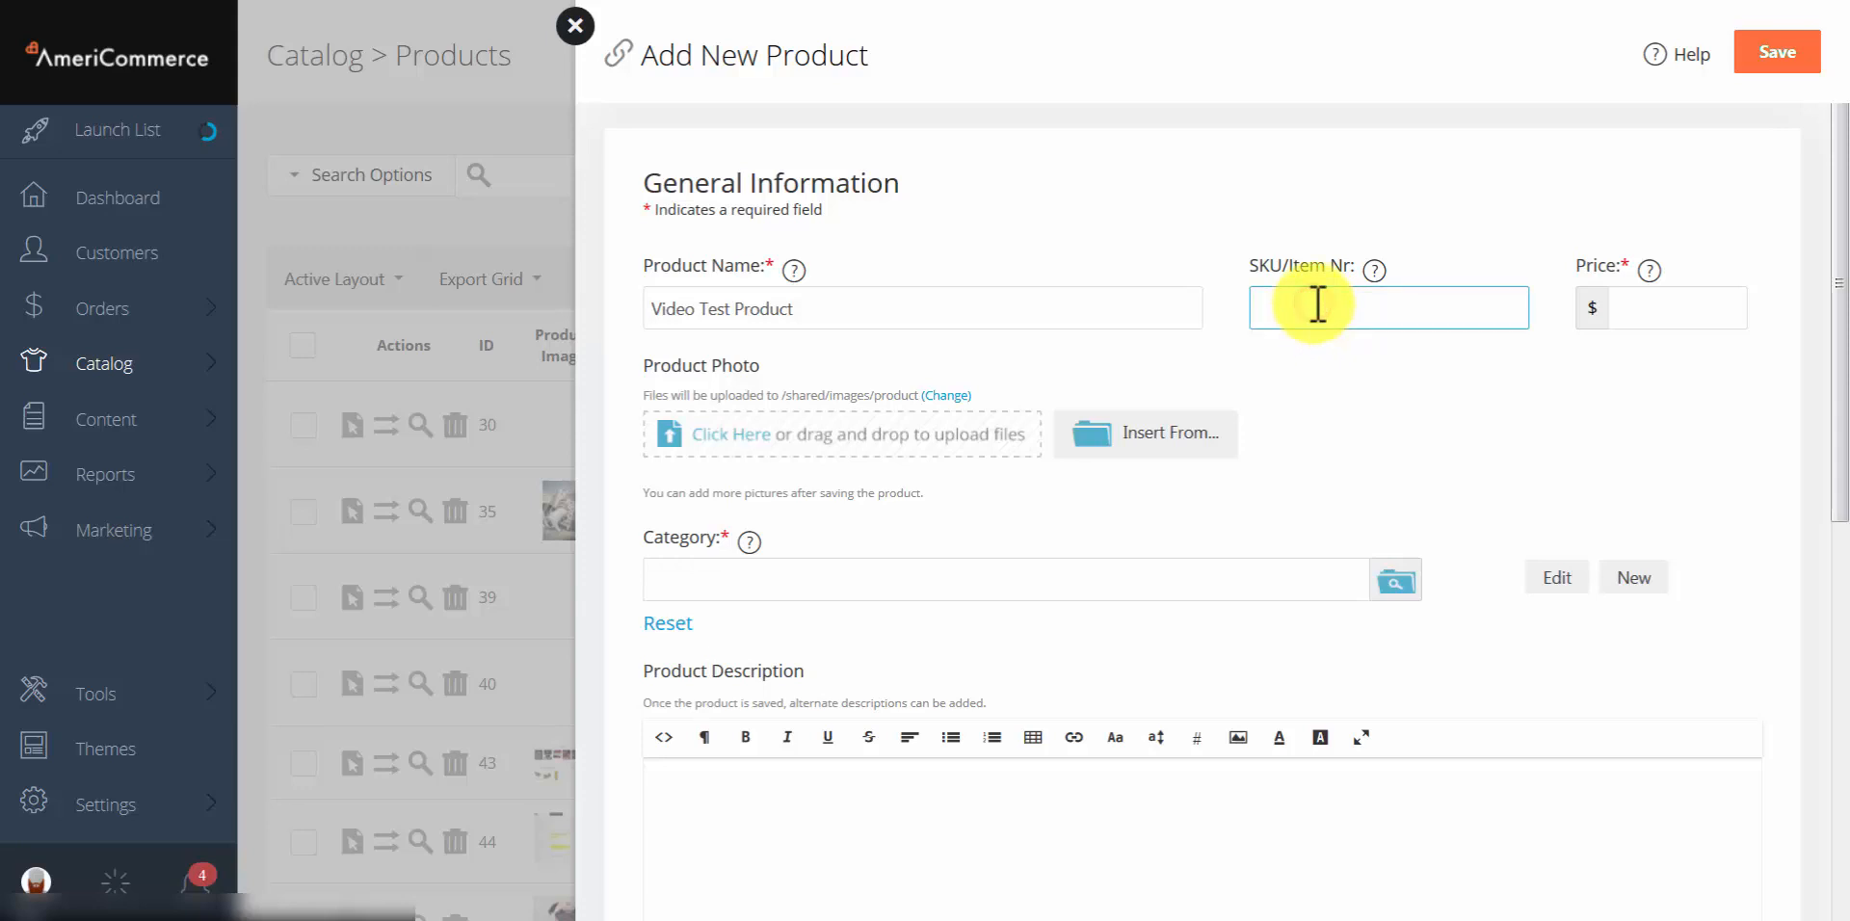
pyautogui.write('v')
pyautogui.click(1291, 379)
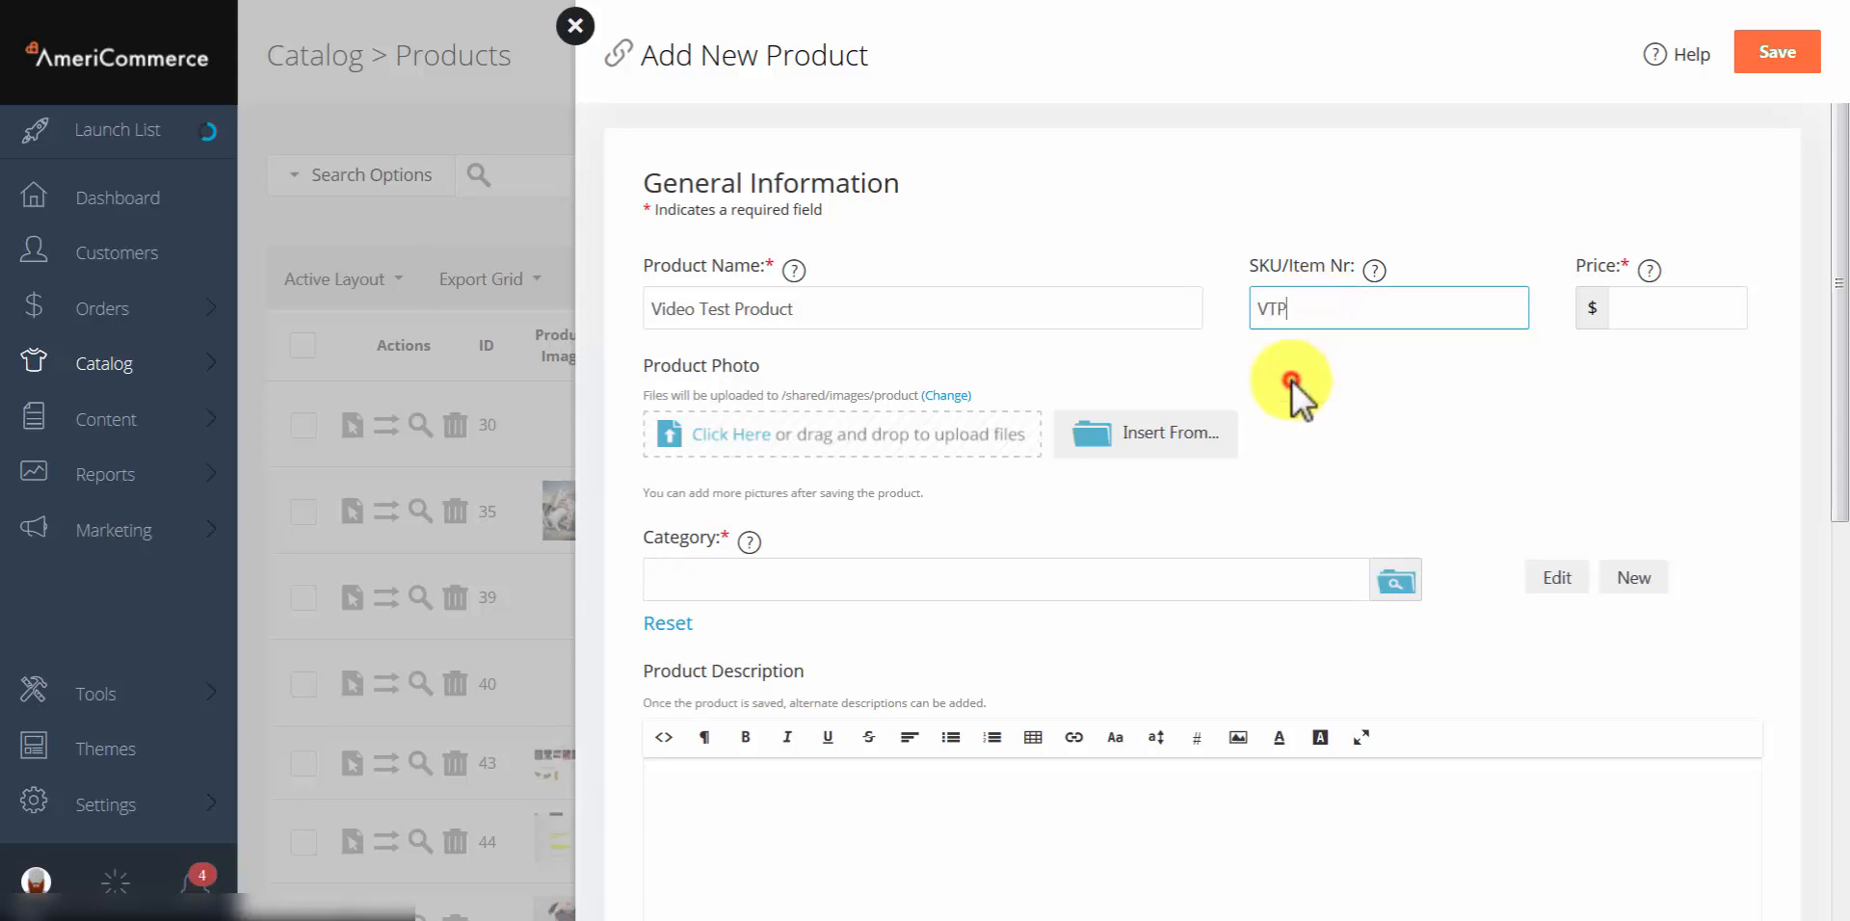
pyautogui.click(1681, 301)
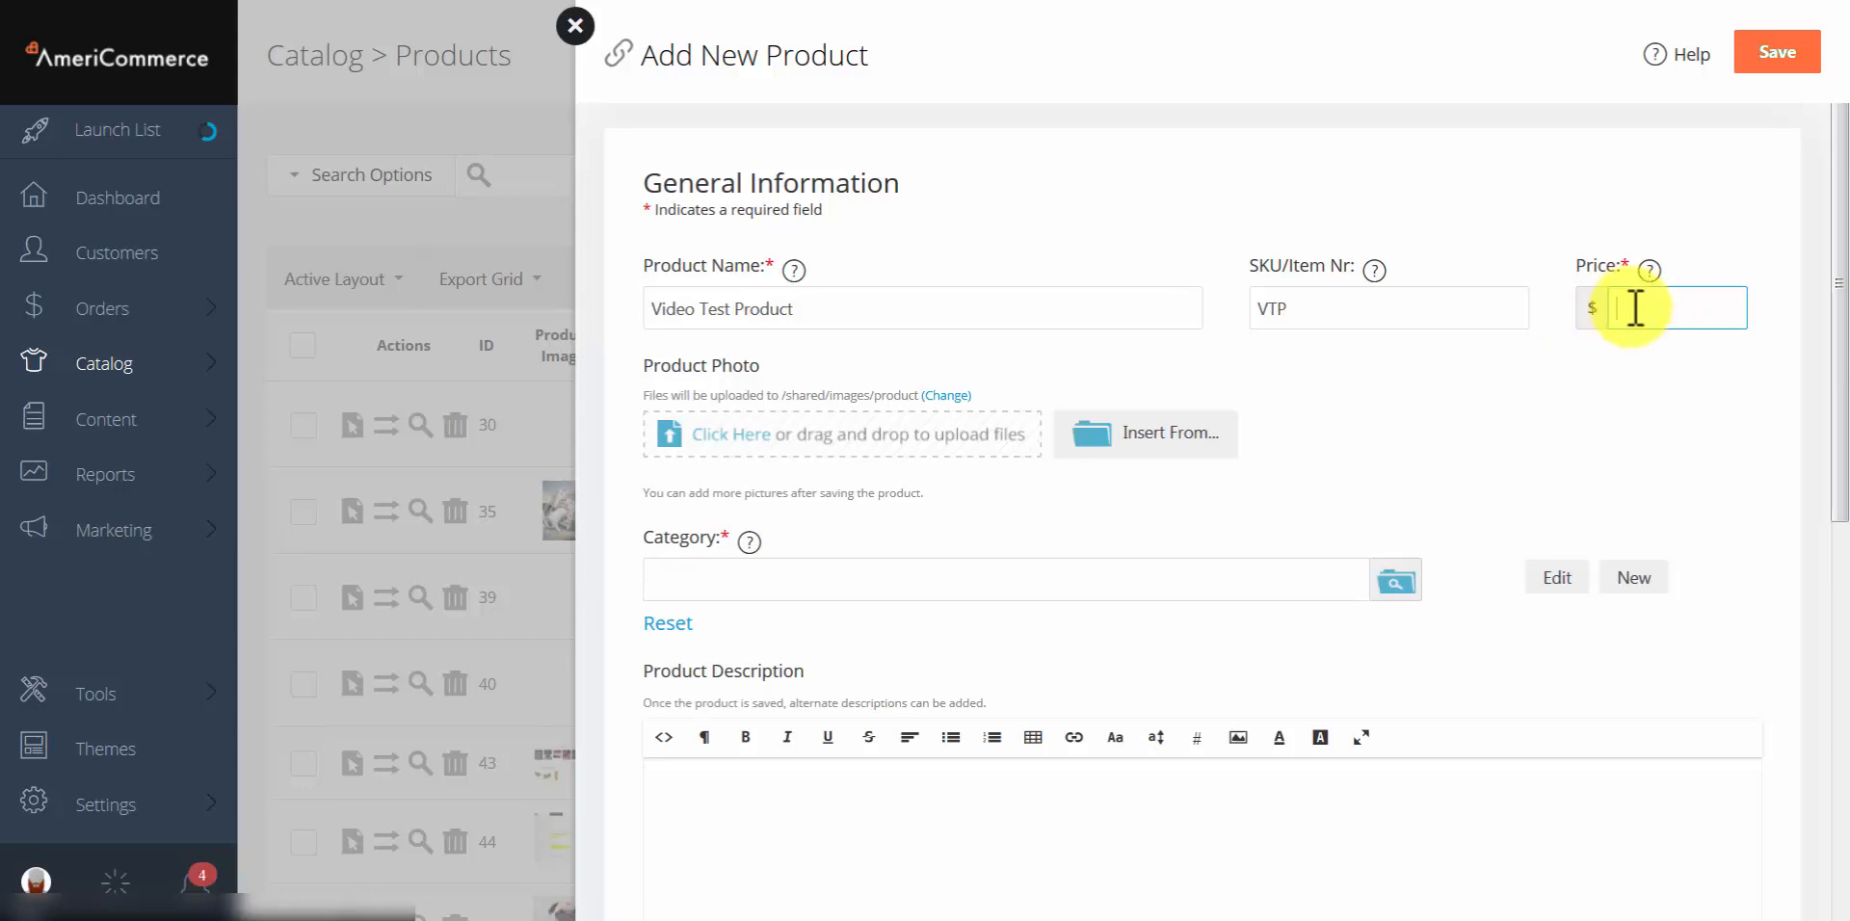
pyautogui.write('100')
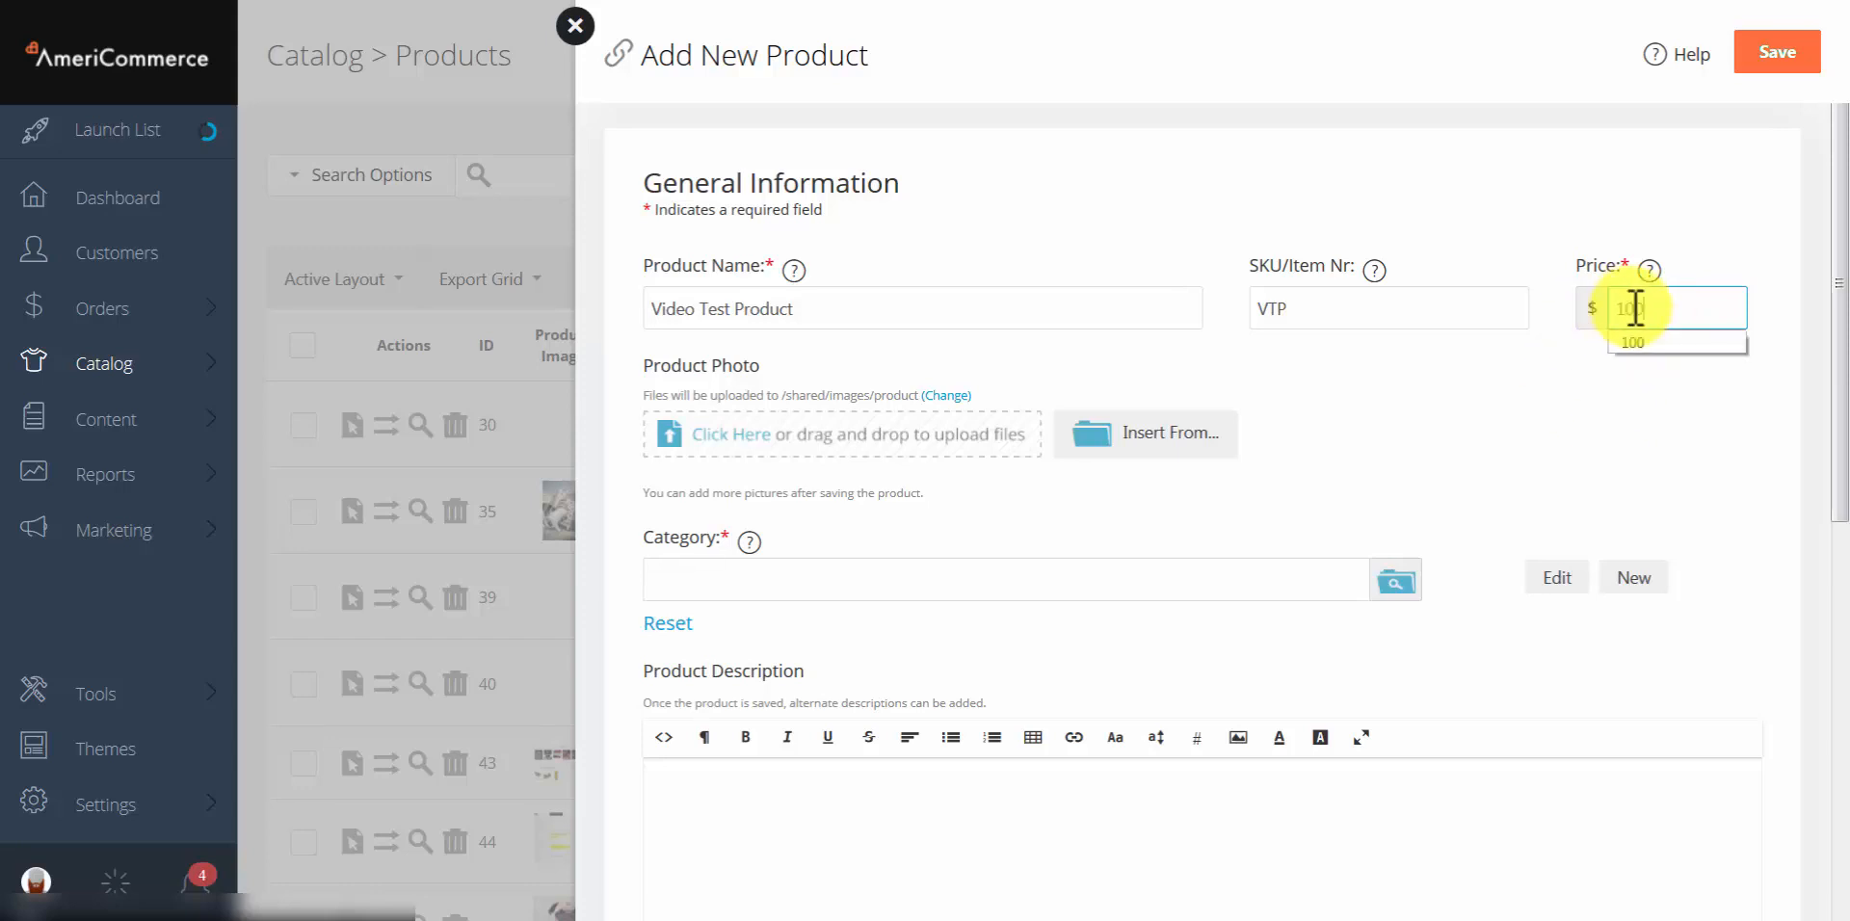
pyautogui.click(1453, 433)
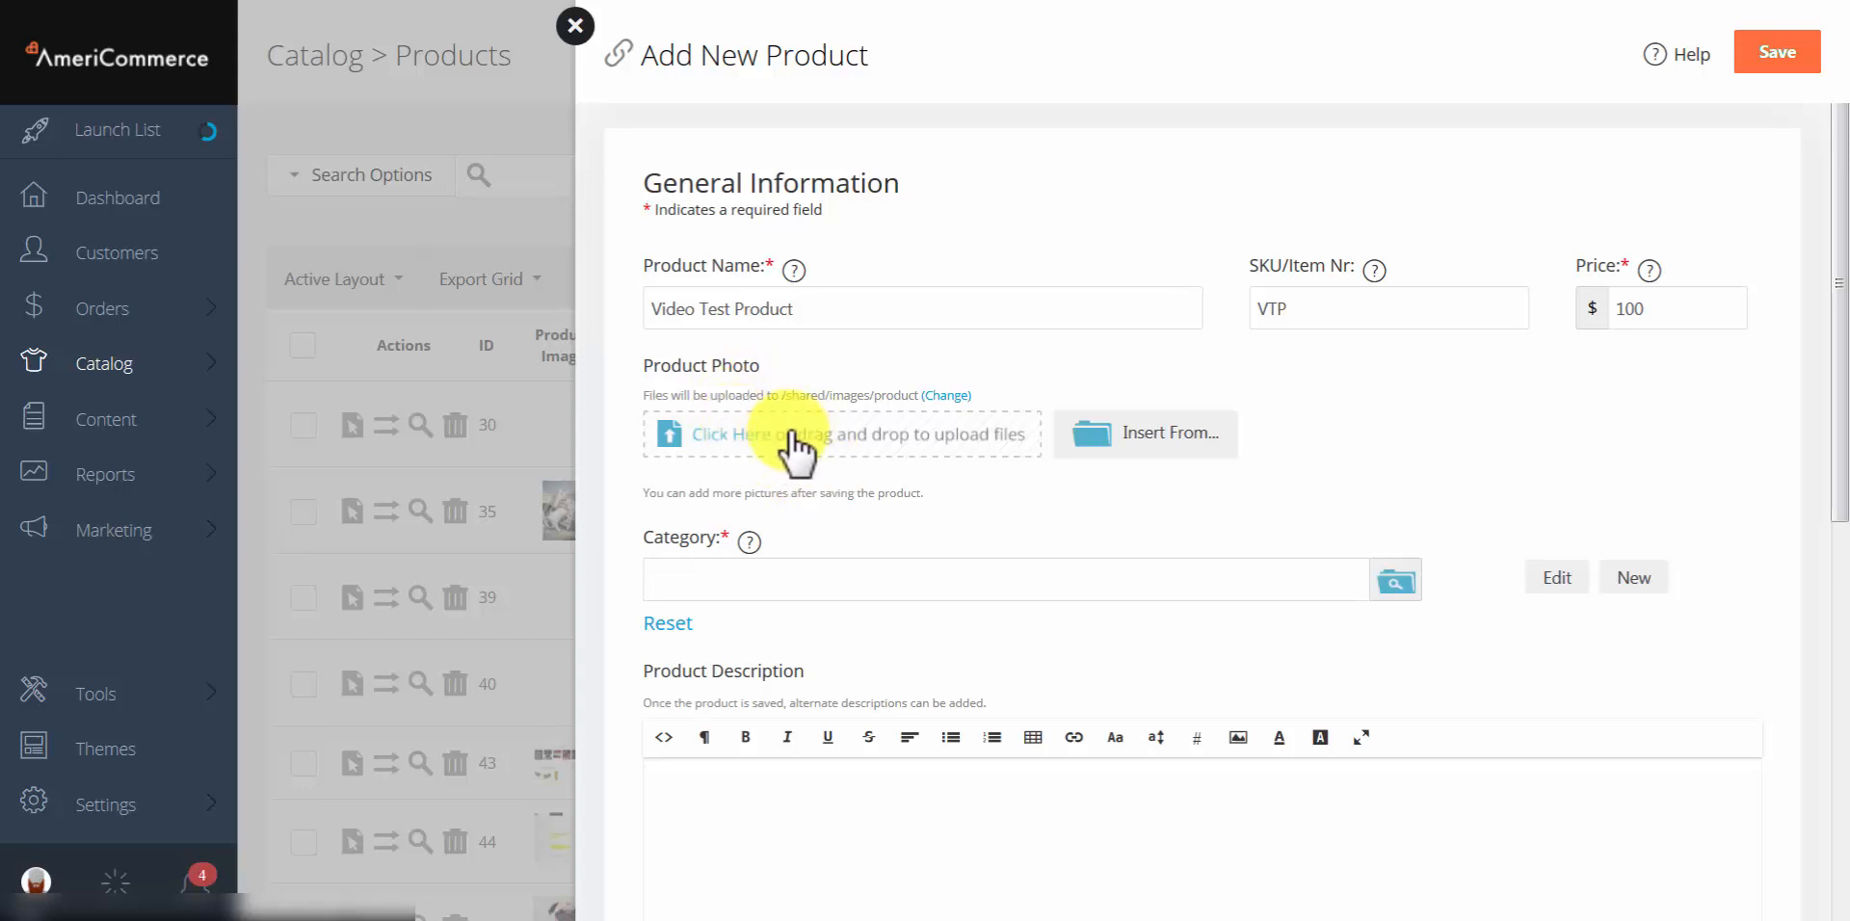
pyautogui.scroll(-2, 834, 453)
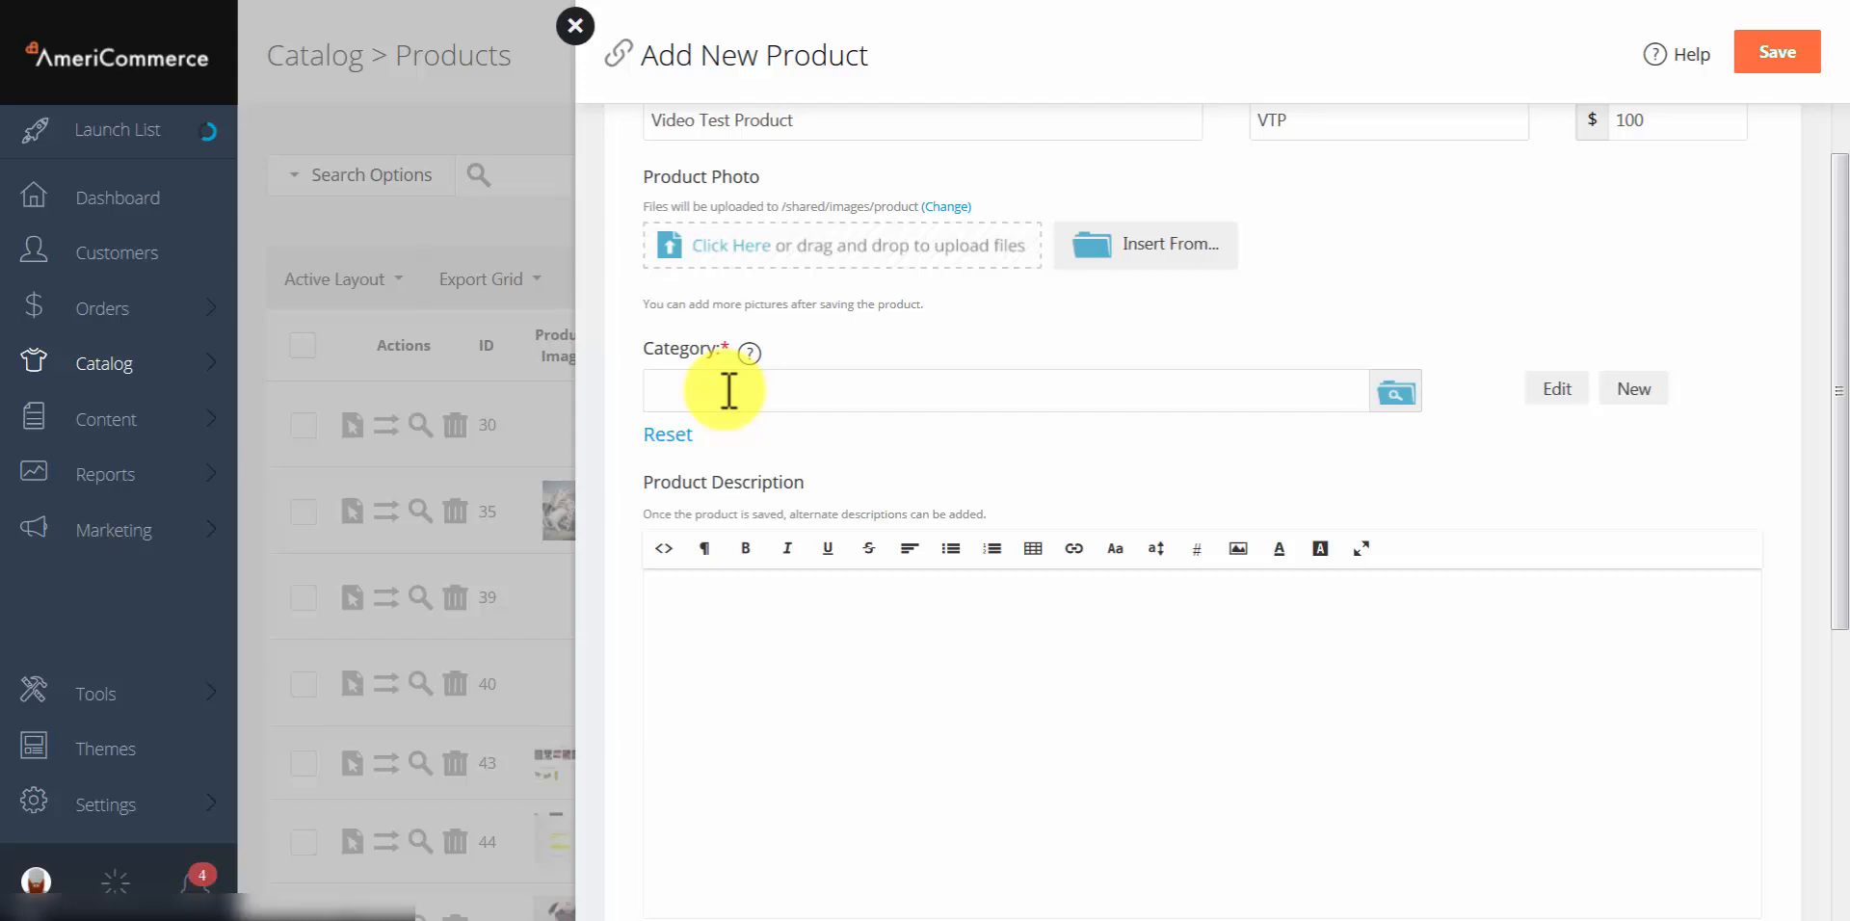
# Step: Pick Electronics in the category picker as the product's category
pyautogui.click(1396, 395)
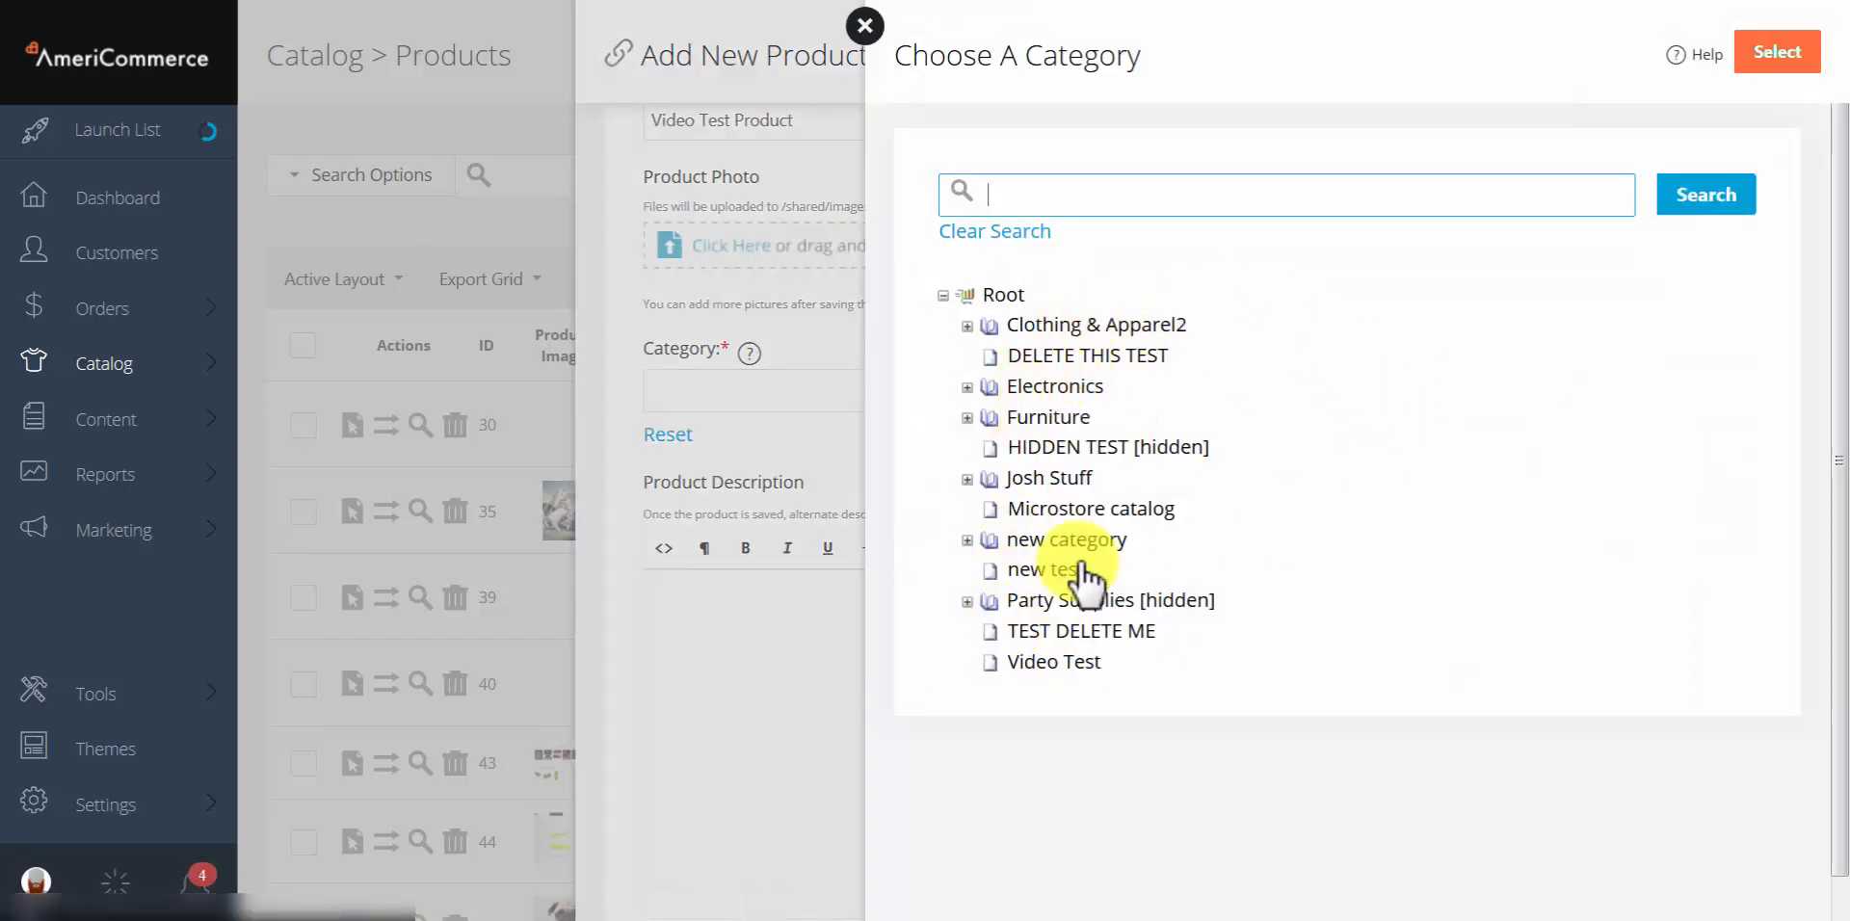
pyautogui.click(1041, 389)
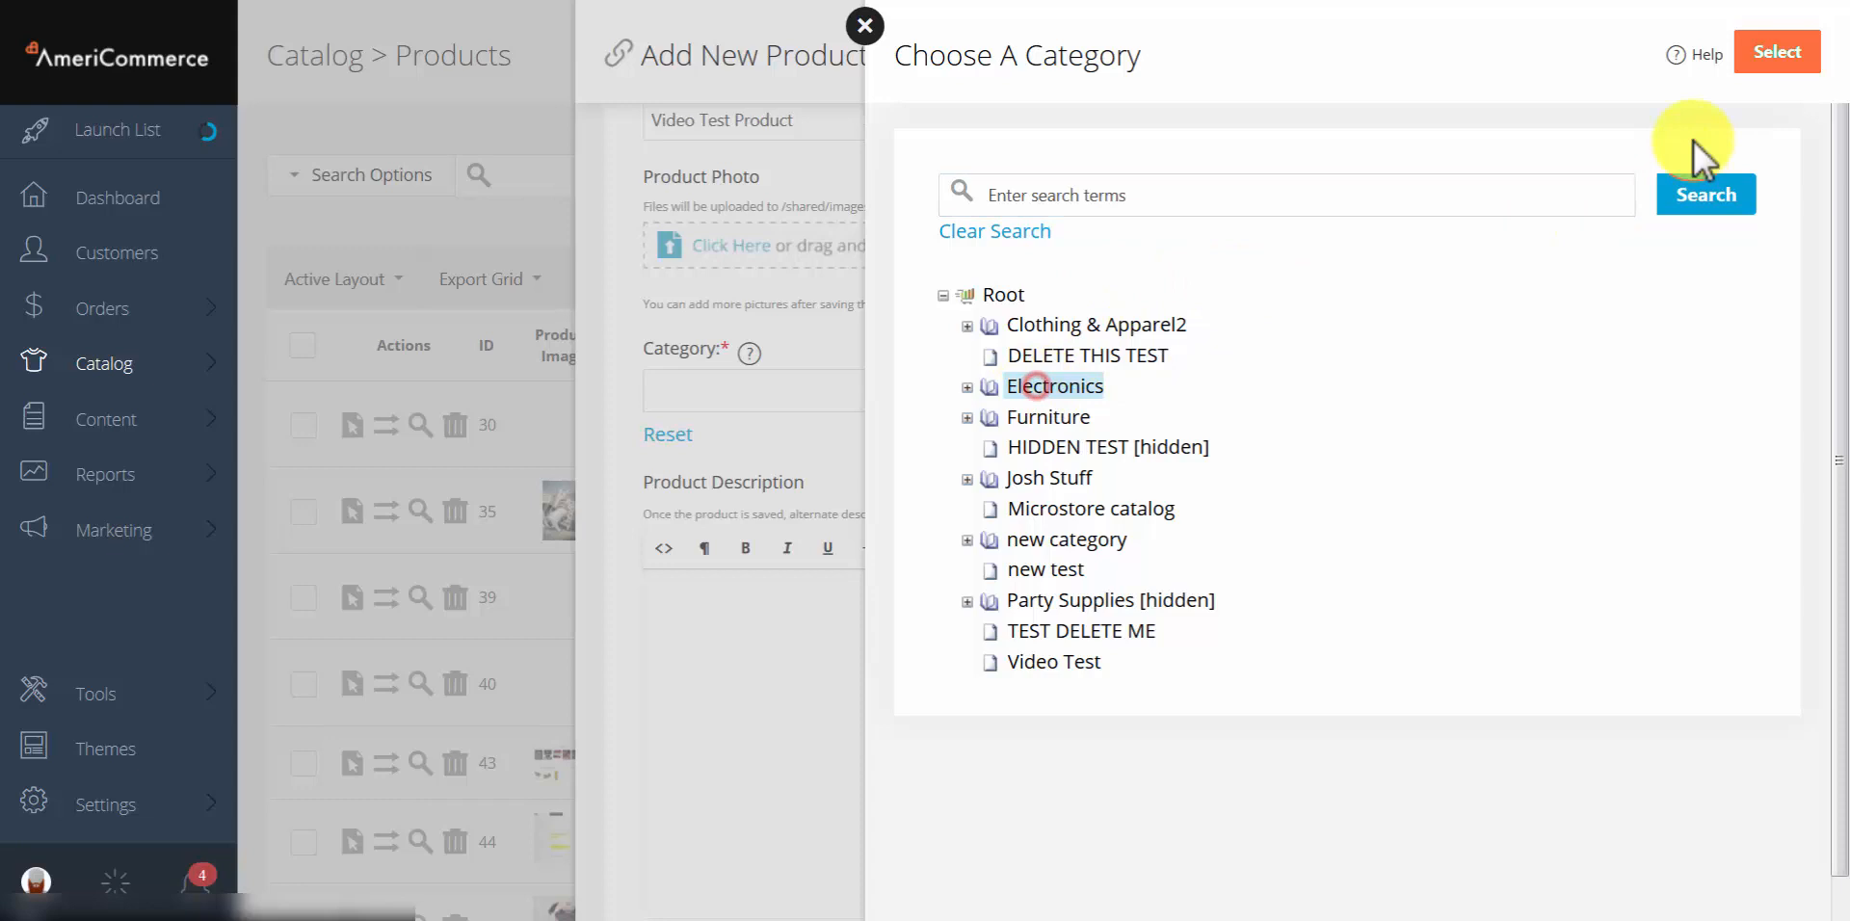
pyautogui.click(1776, 54)
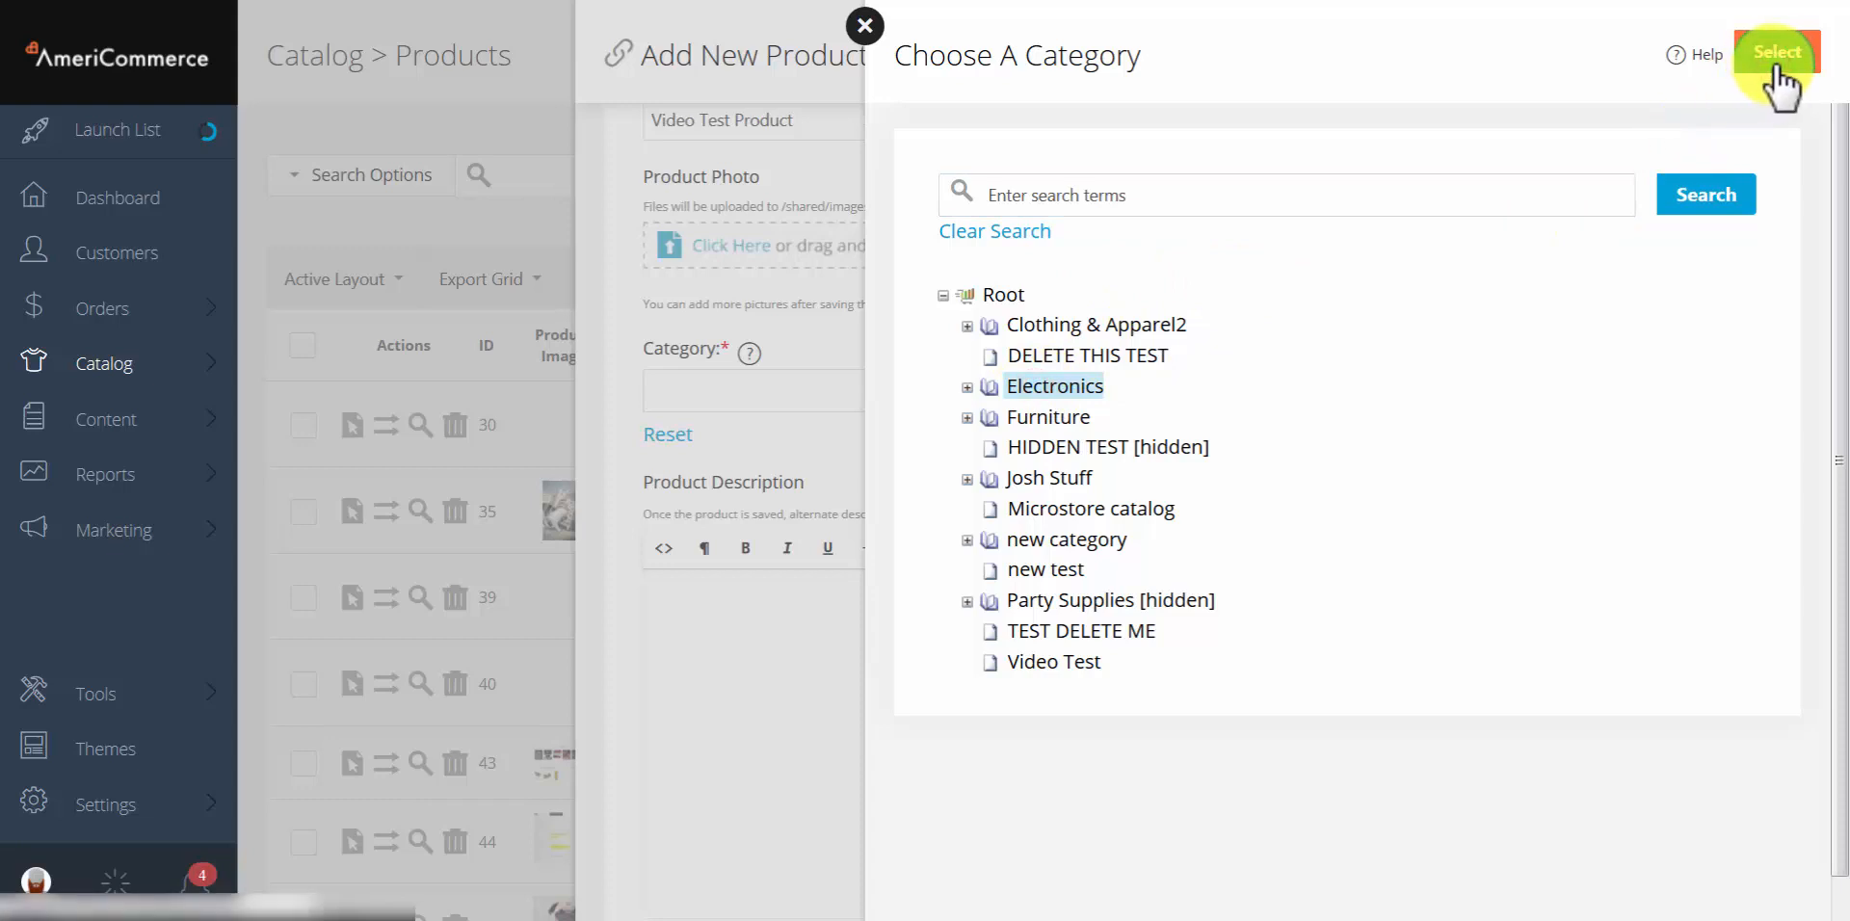
pyautogui.scroll(-2, 1022, 337)
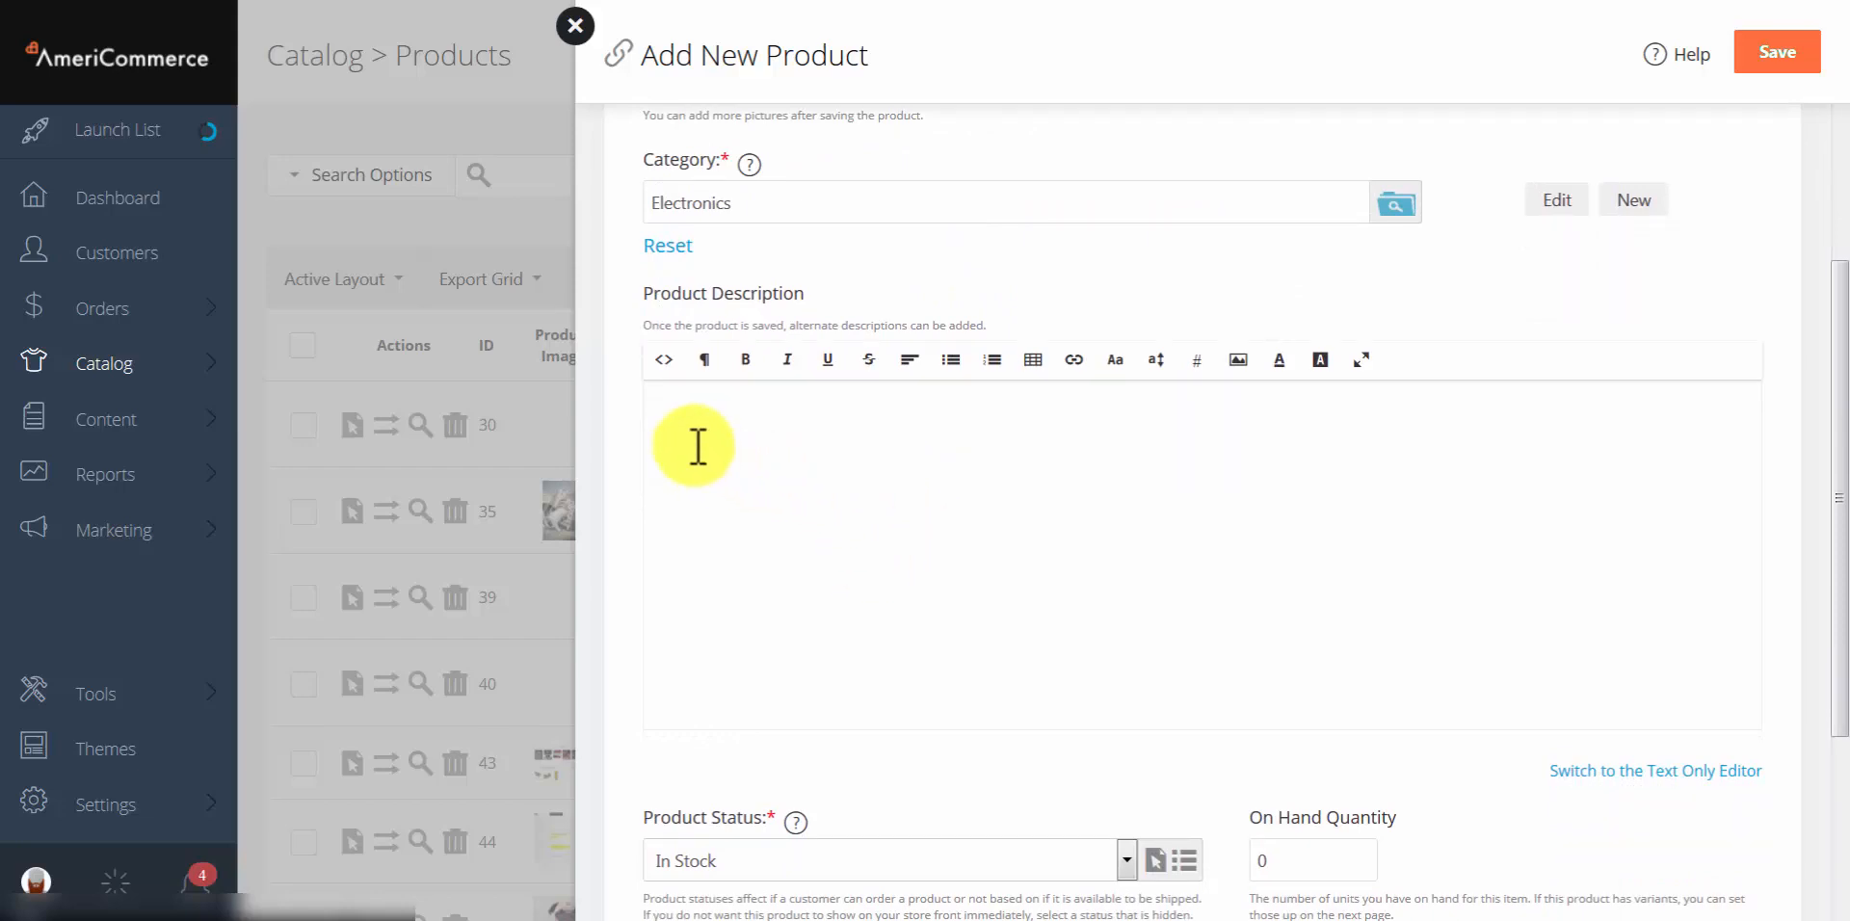
# Step: Keep status In Stock, set On Hand Quantity to 5, and save the product
pyautogui.click(677, 418)
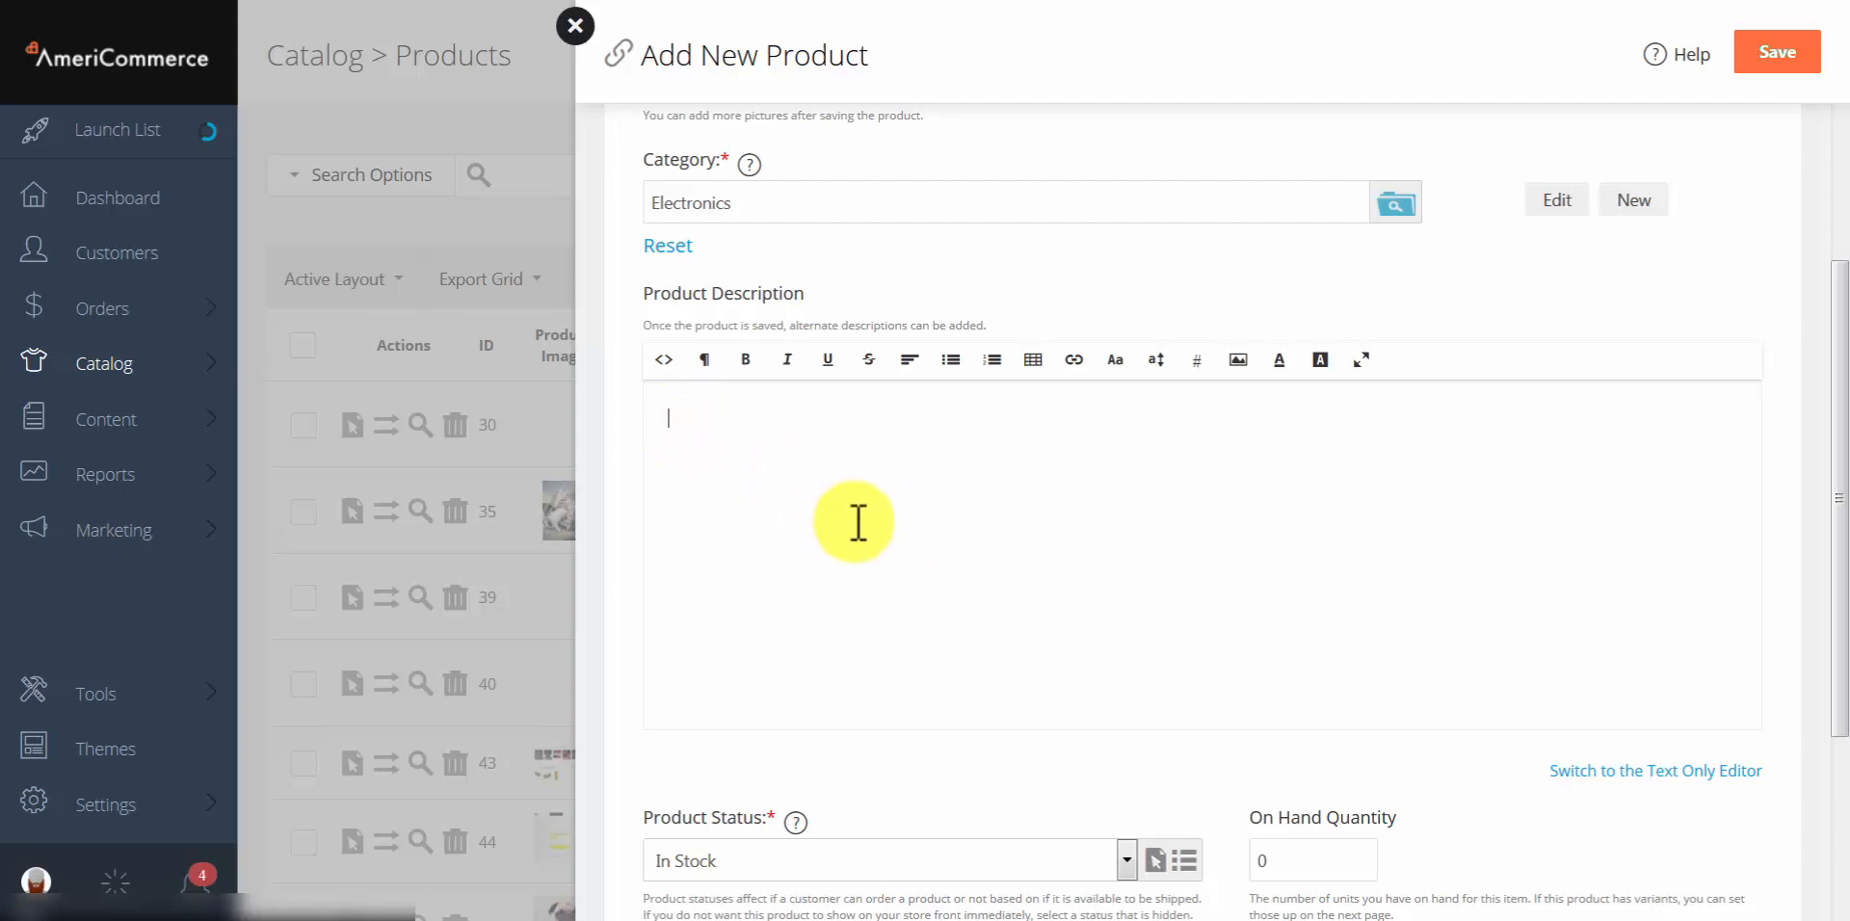
pyautogui.scroll(-3, 856, 522)
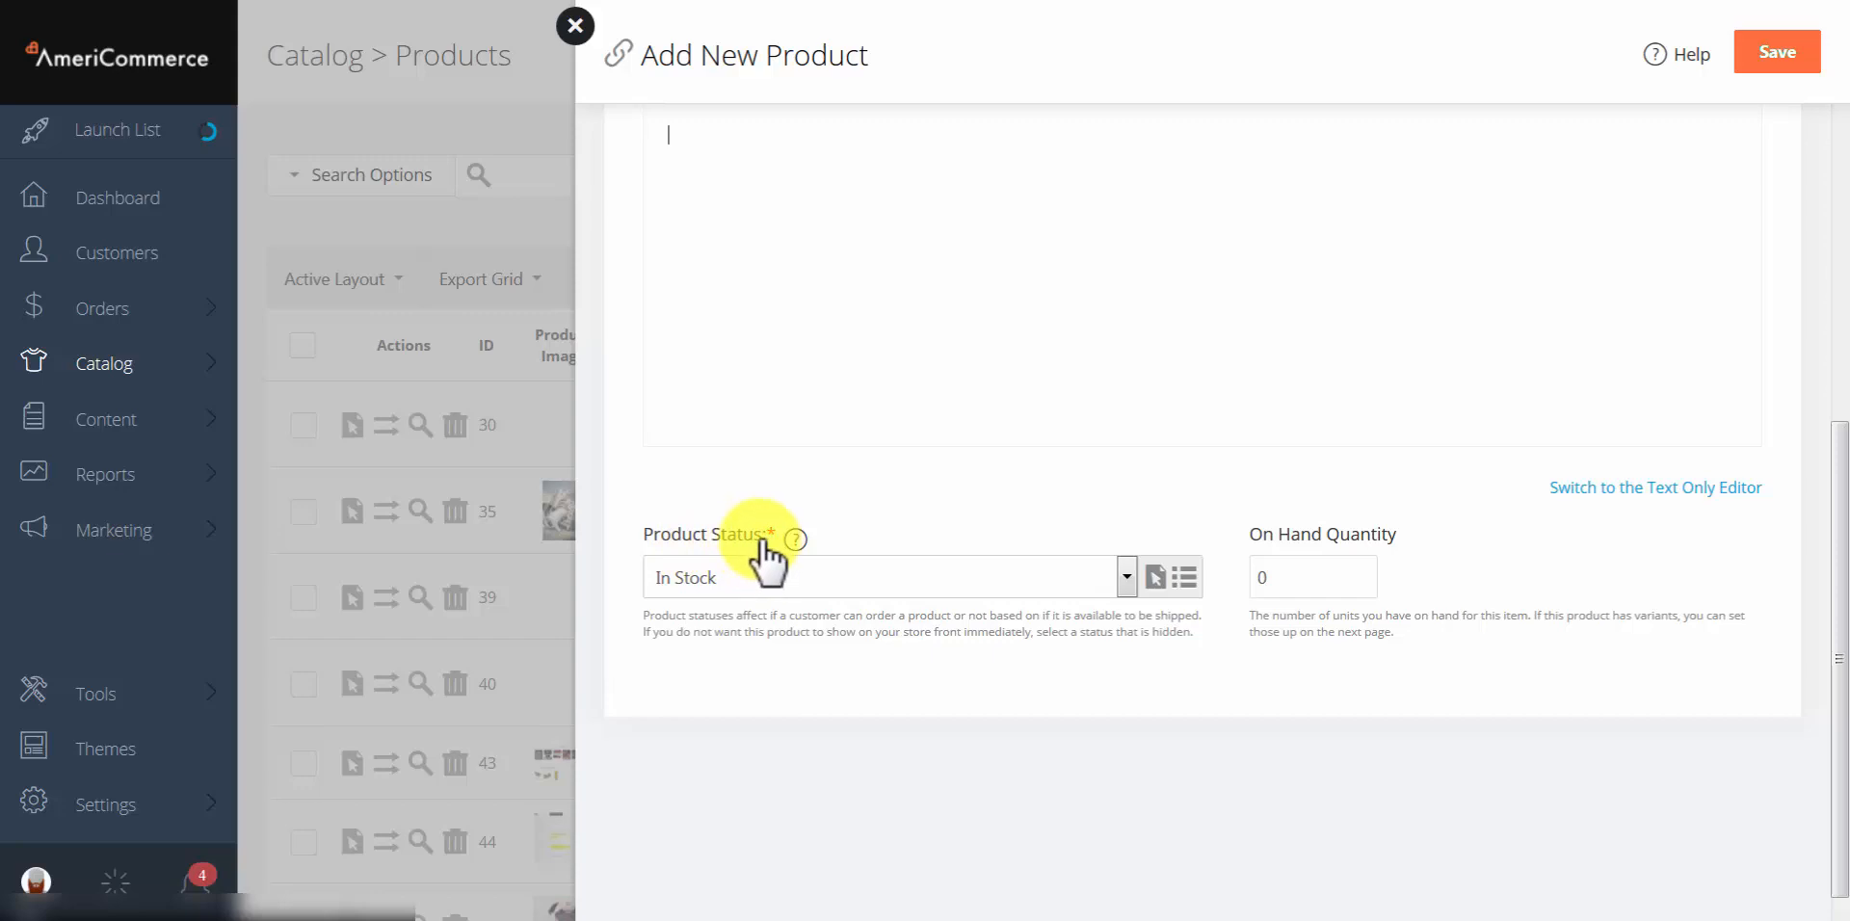
pyautogui.click(766, 576)
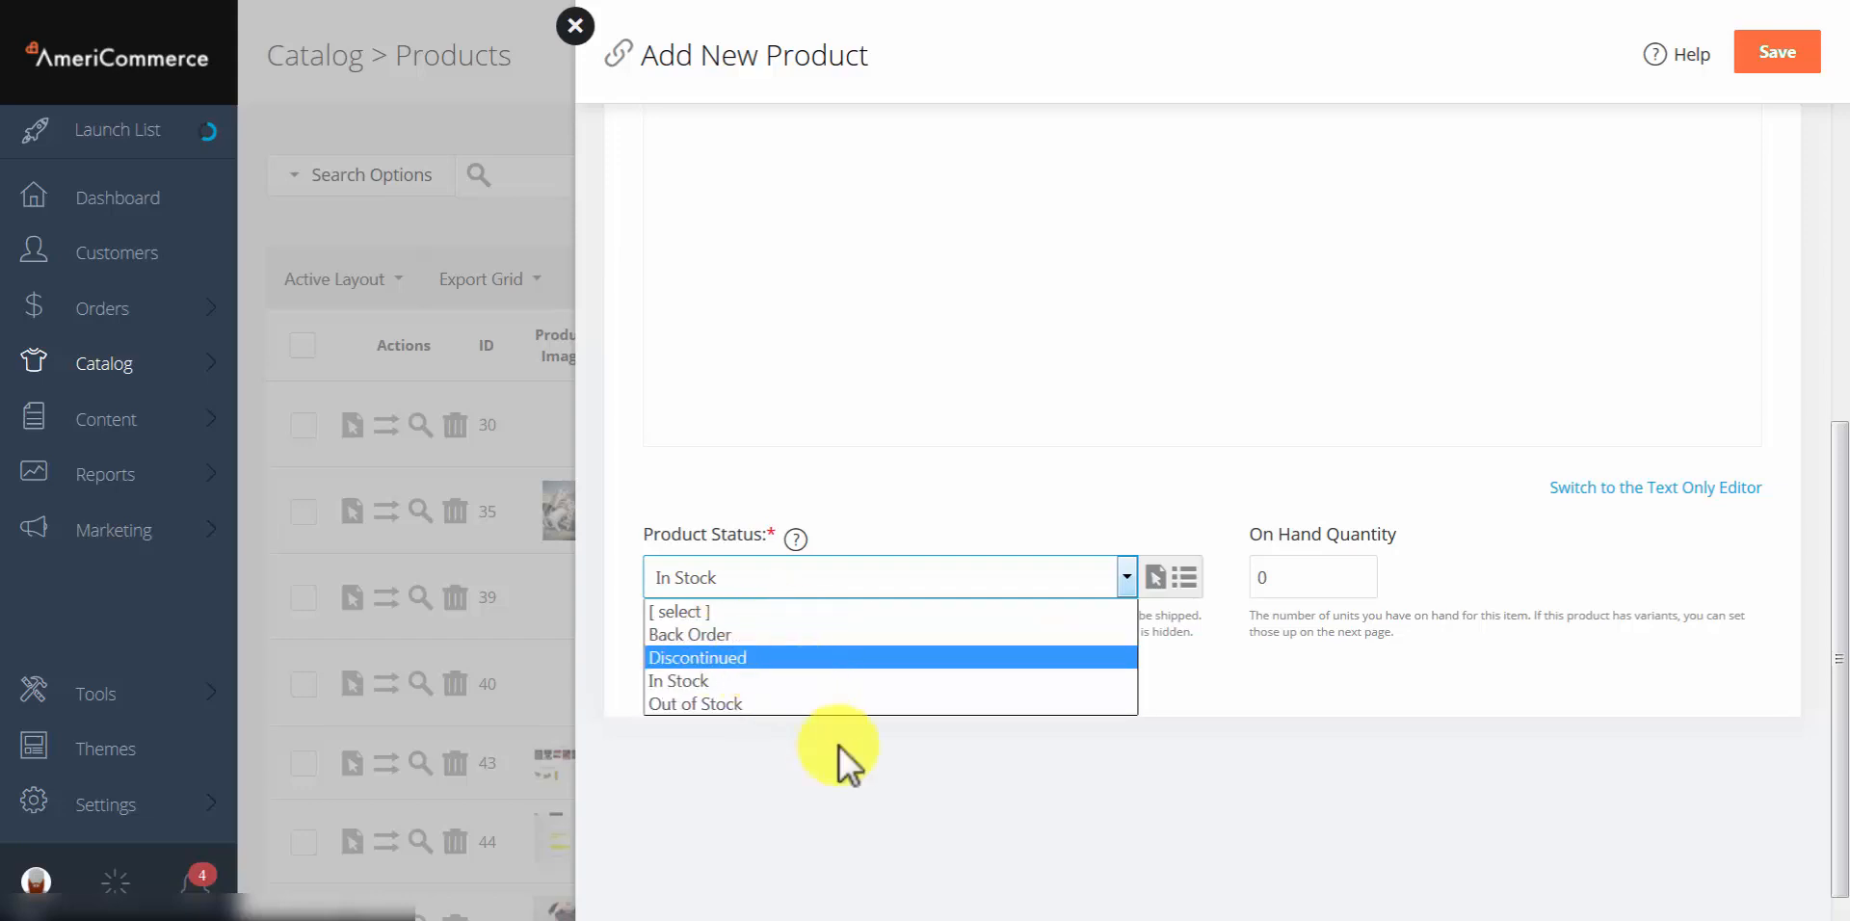
pyautogui.click(904, 721)
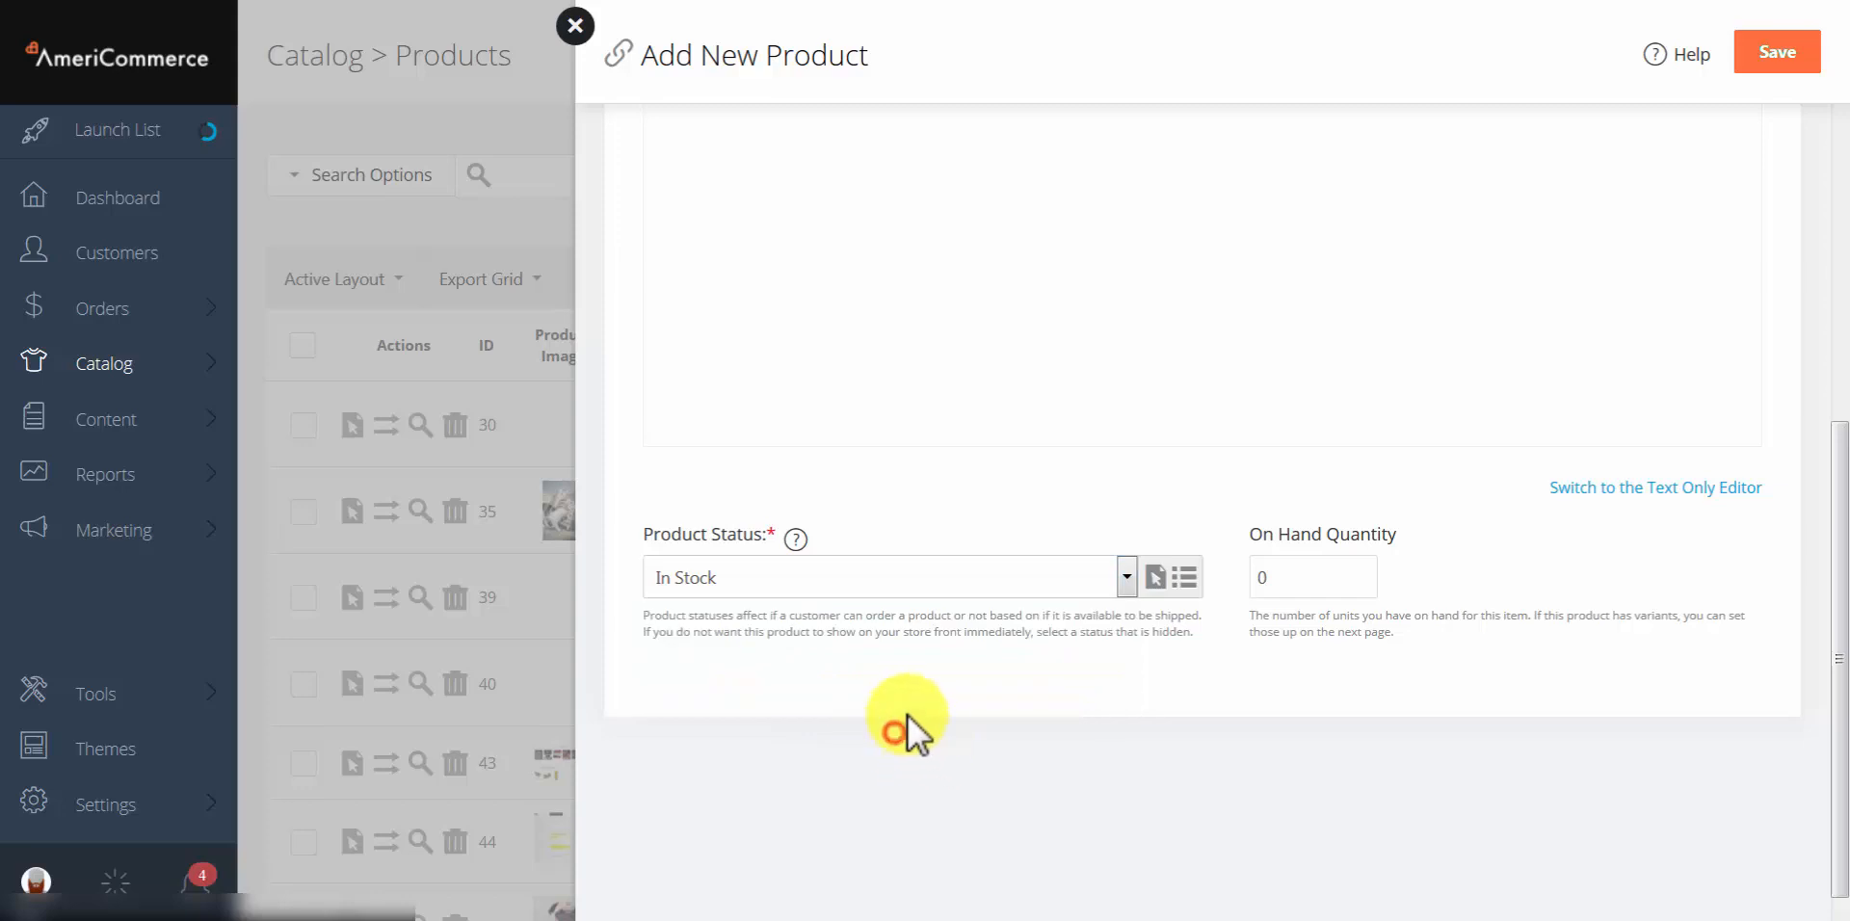
pyautogui.click(1309, 588)
pyautogui.click(1263, 667)
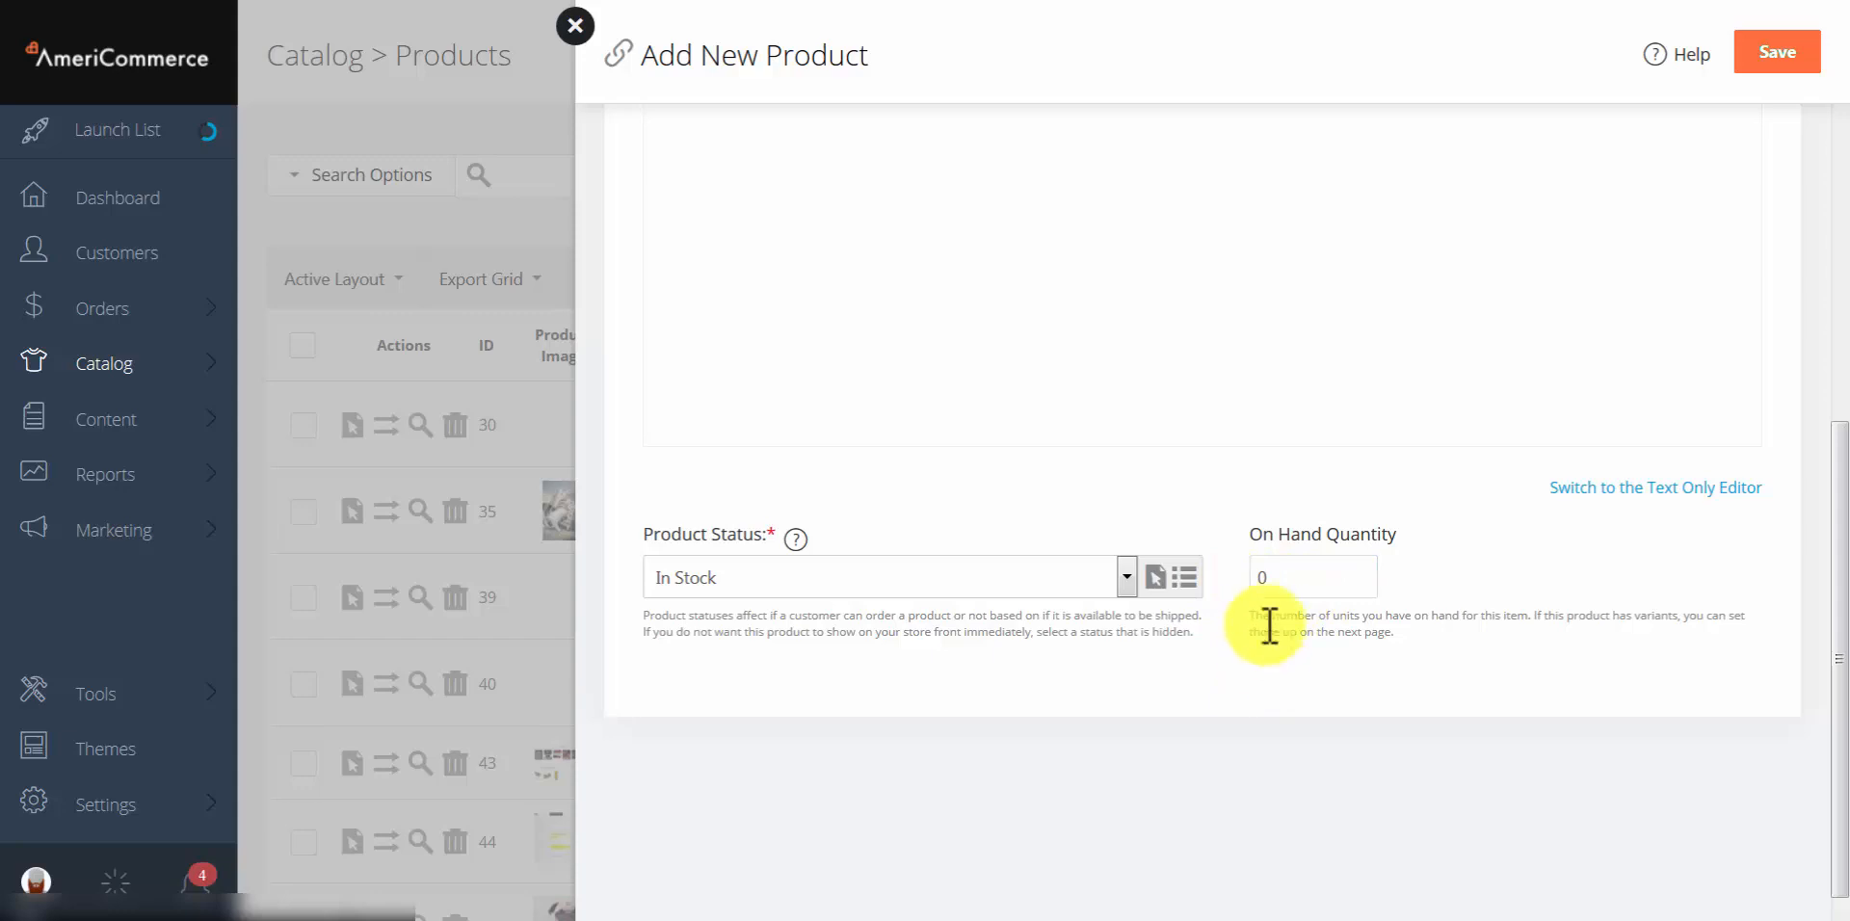
pyautogui.click(1291, 589)
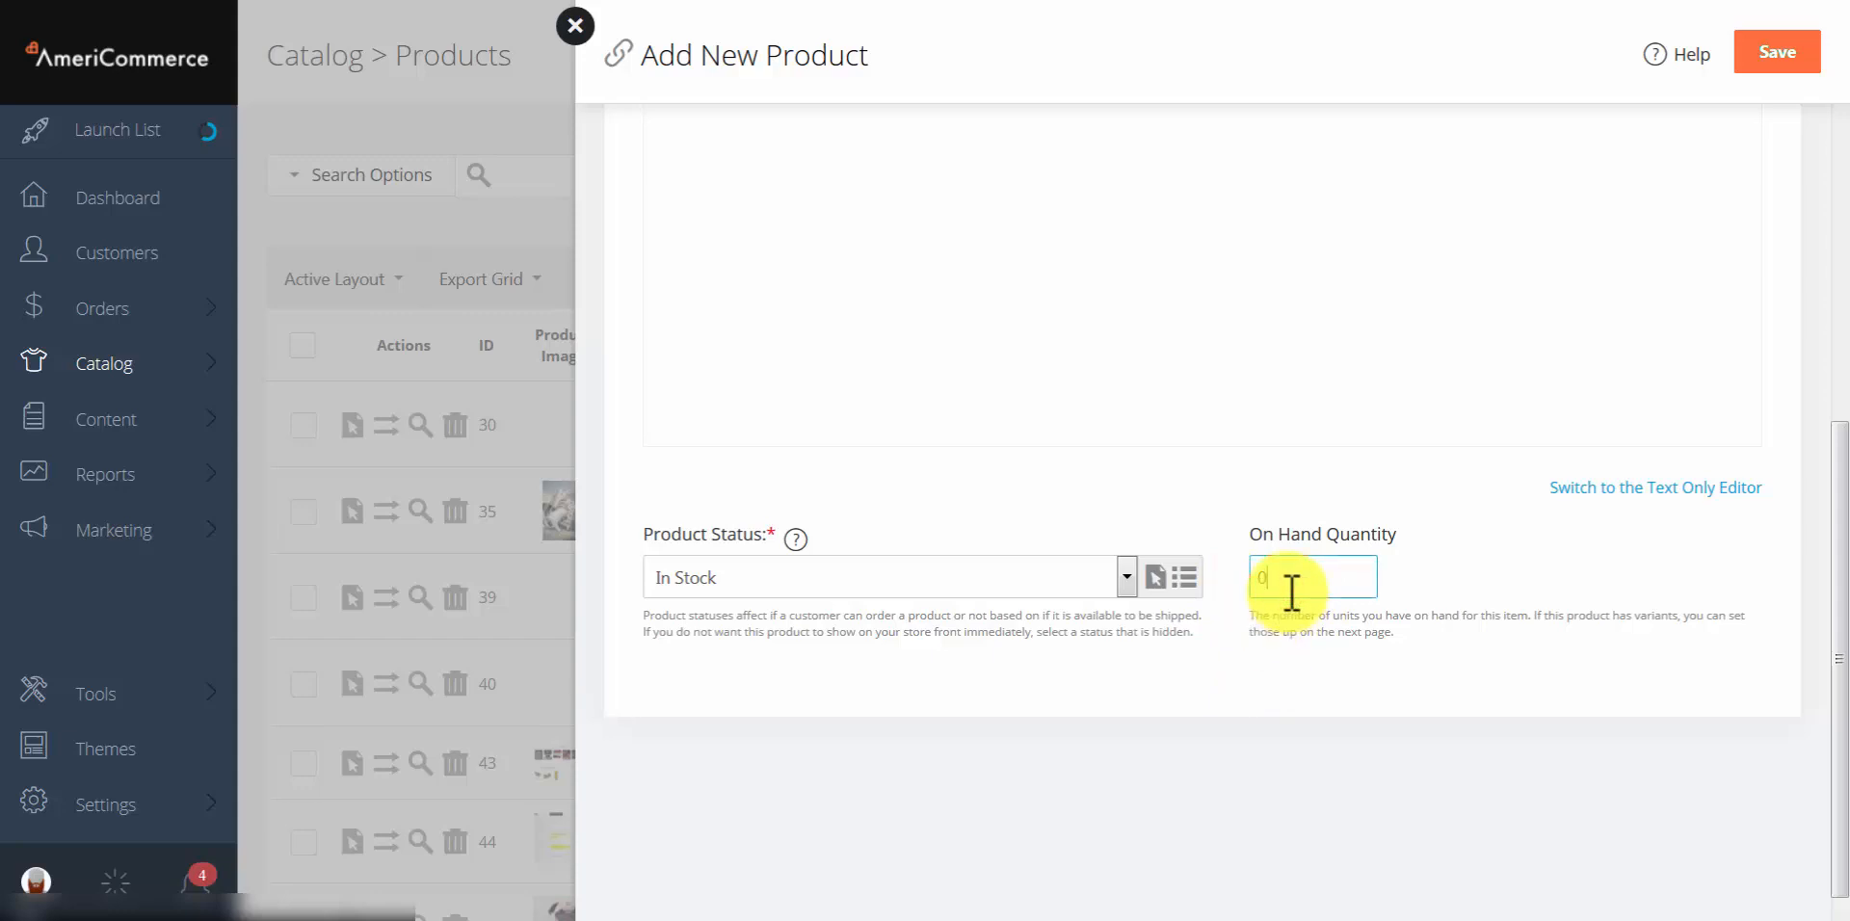
pyautogui.write('5')
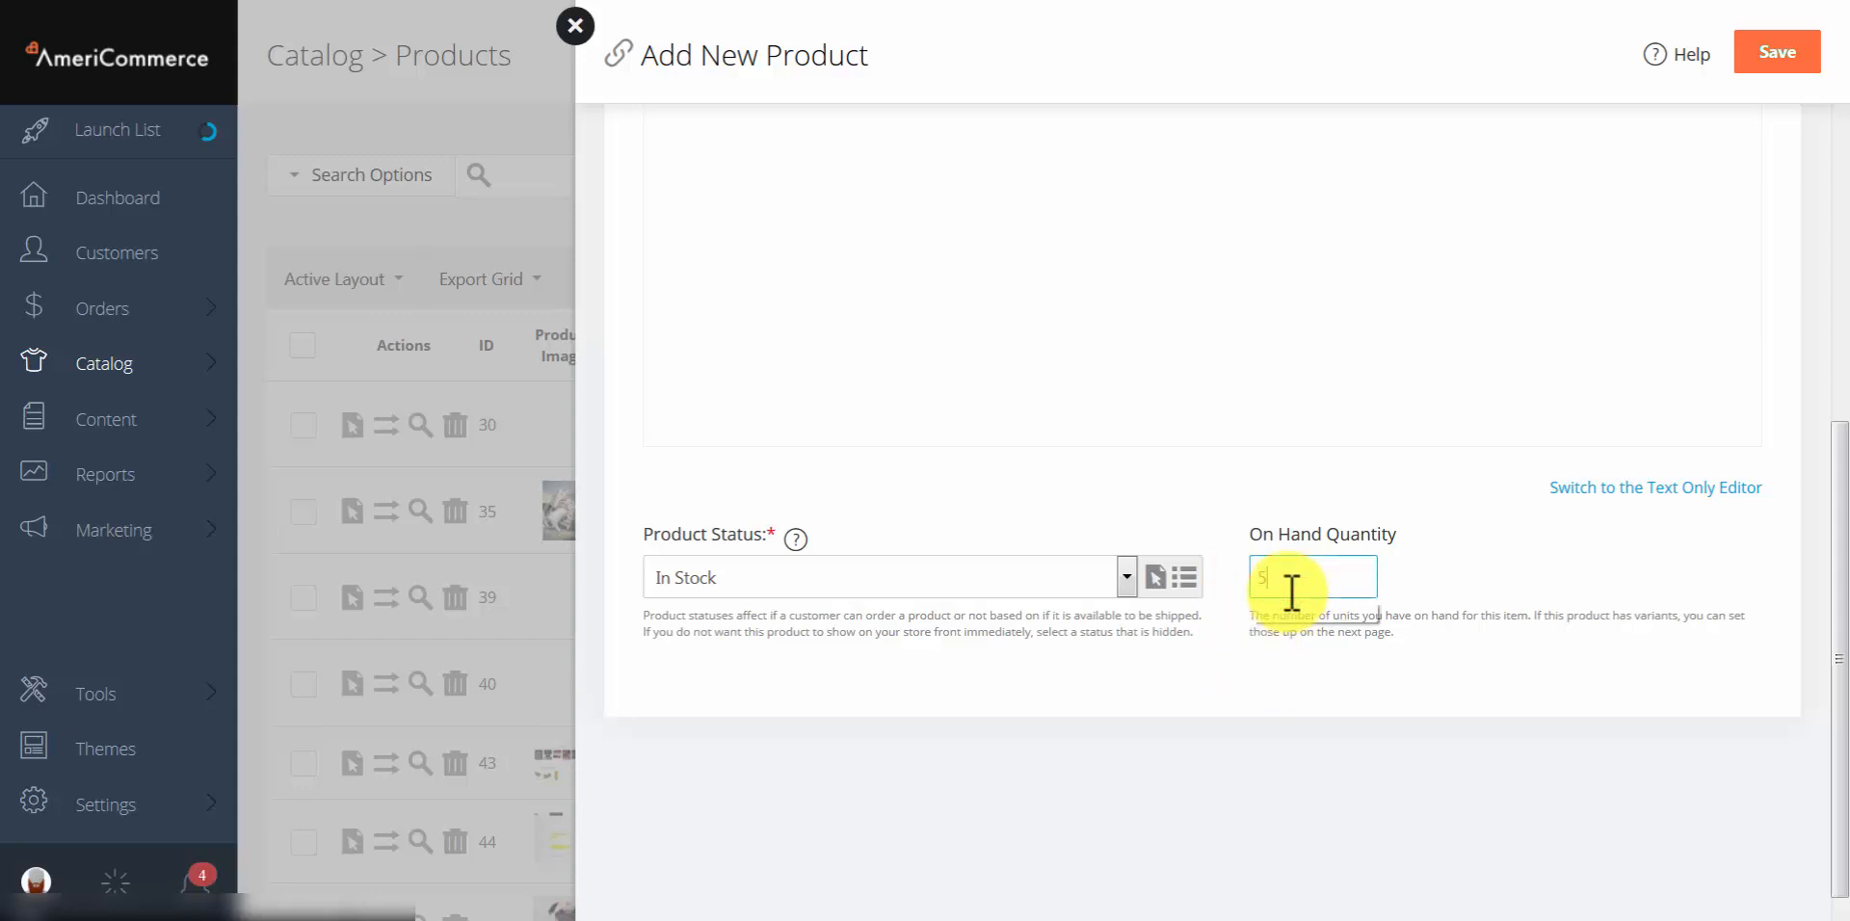
pyautogui.click(1156, 768)
pyautogui.scroll(10, 1129, 698)
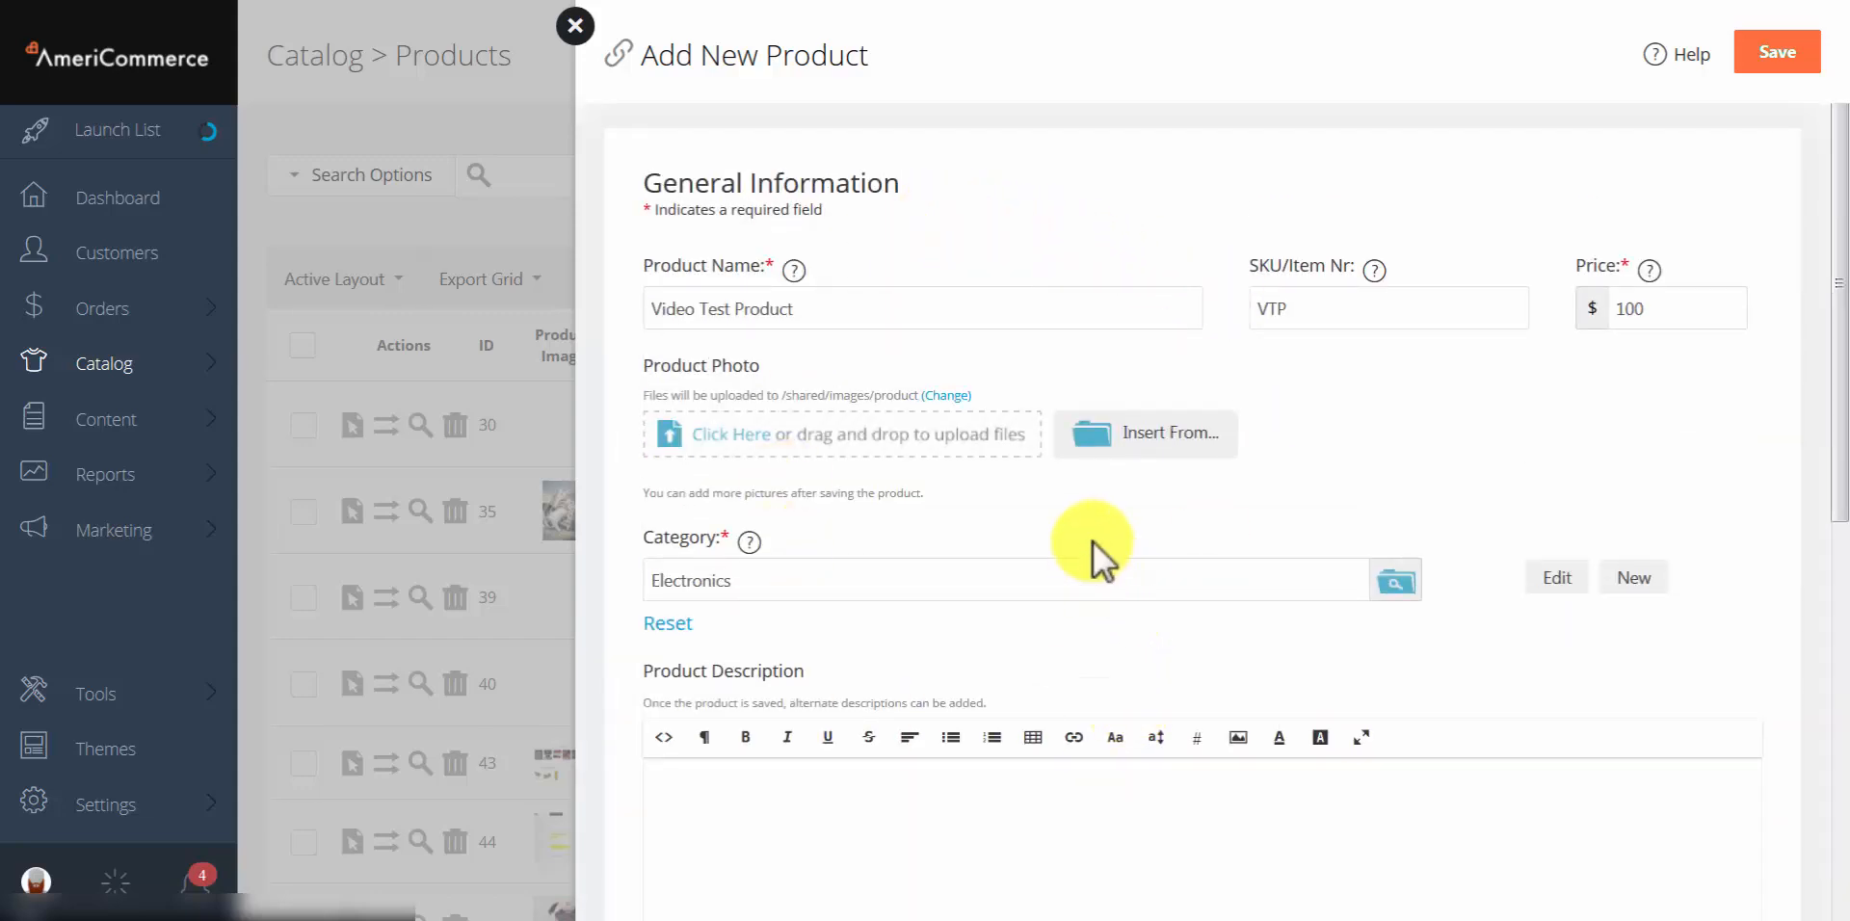
pyautogui.click(1782, 67)
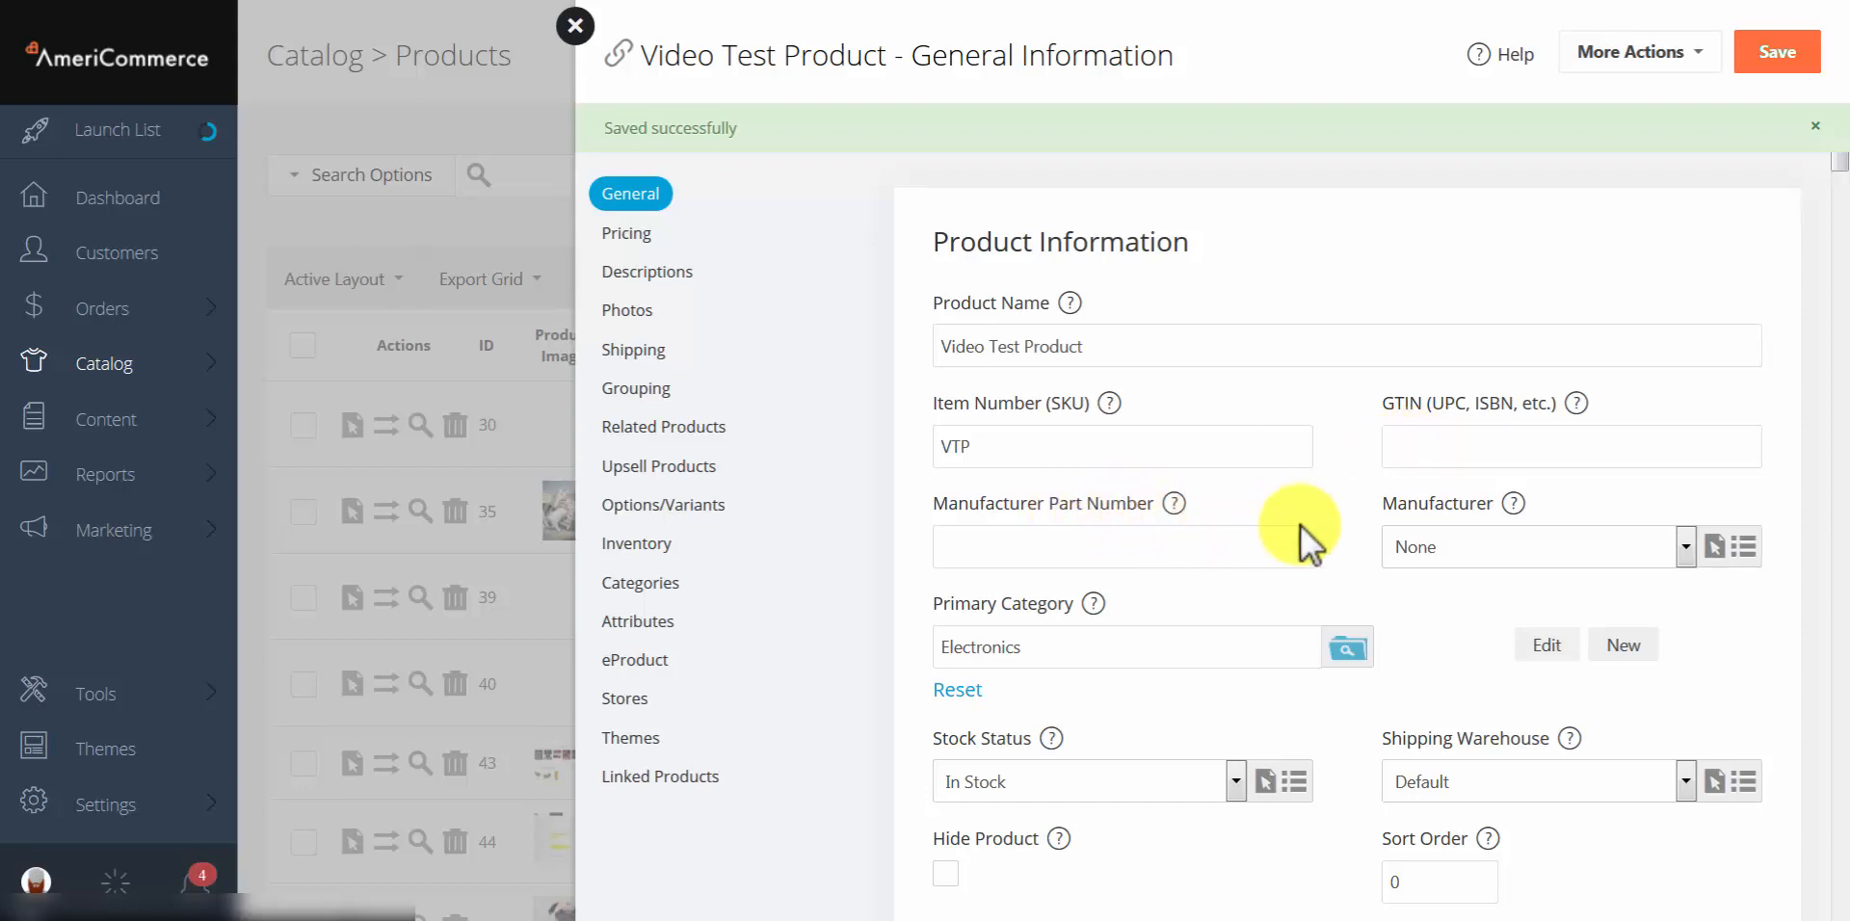
pyautogui.scroll(-3, 1480, 523)
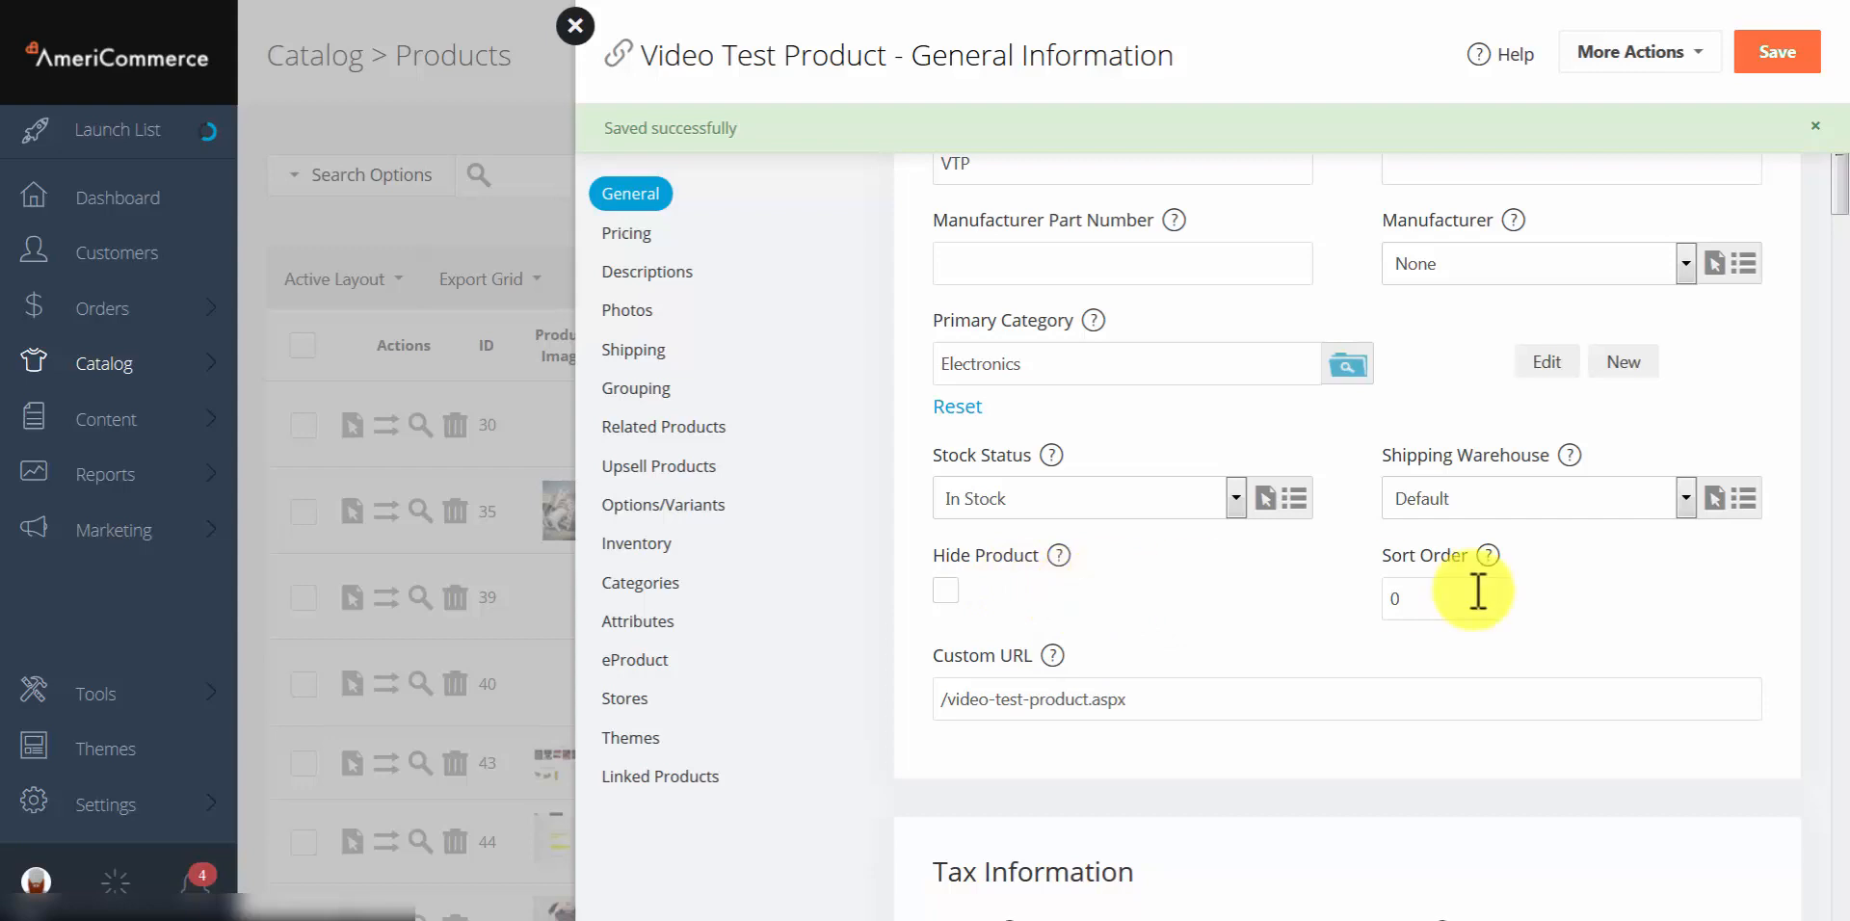
pyautogui.scroll(-1, 1477, 584)
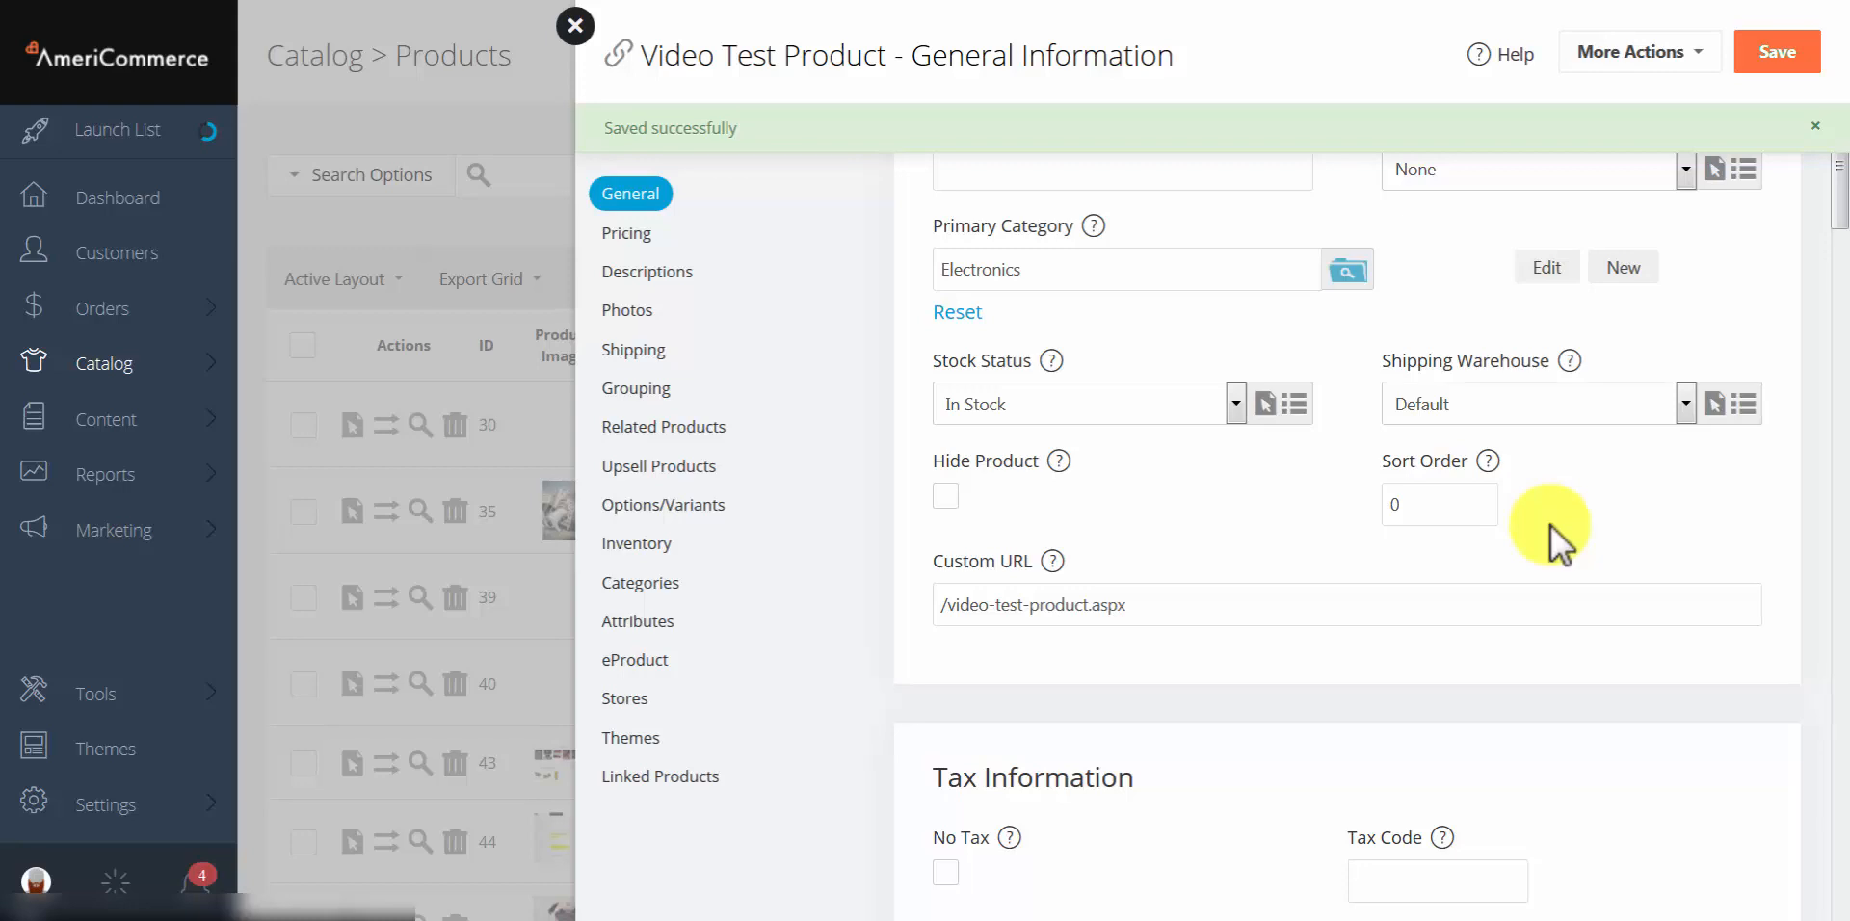
# Step: Replace the old slug so the Custom URL reads /videotestcustom.aspx
pyautogui.click(1170, 554)
pyautogui.scroll(1, 1177, 542)
pyautogui.click(1089, 673)
pyautogui.scroll(-2, 1089, 672)
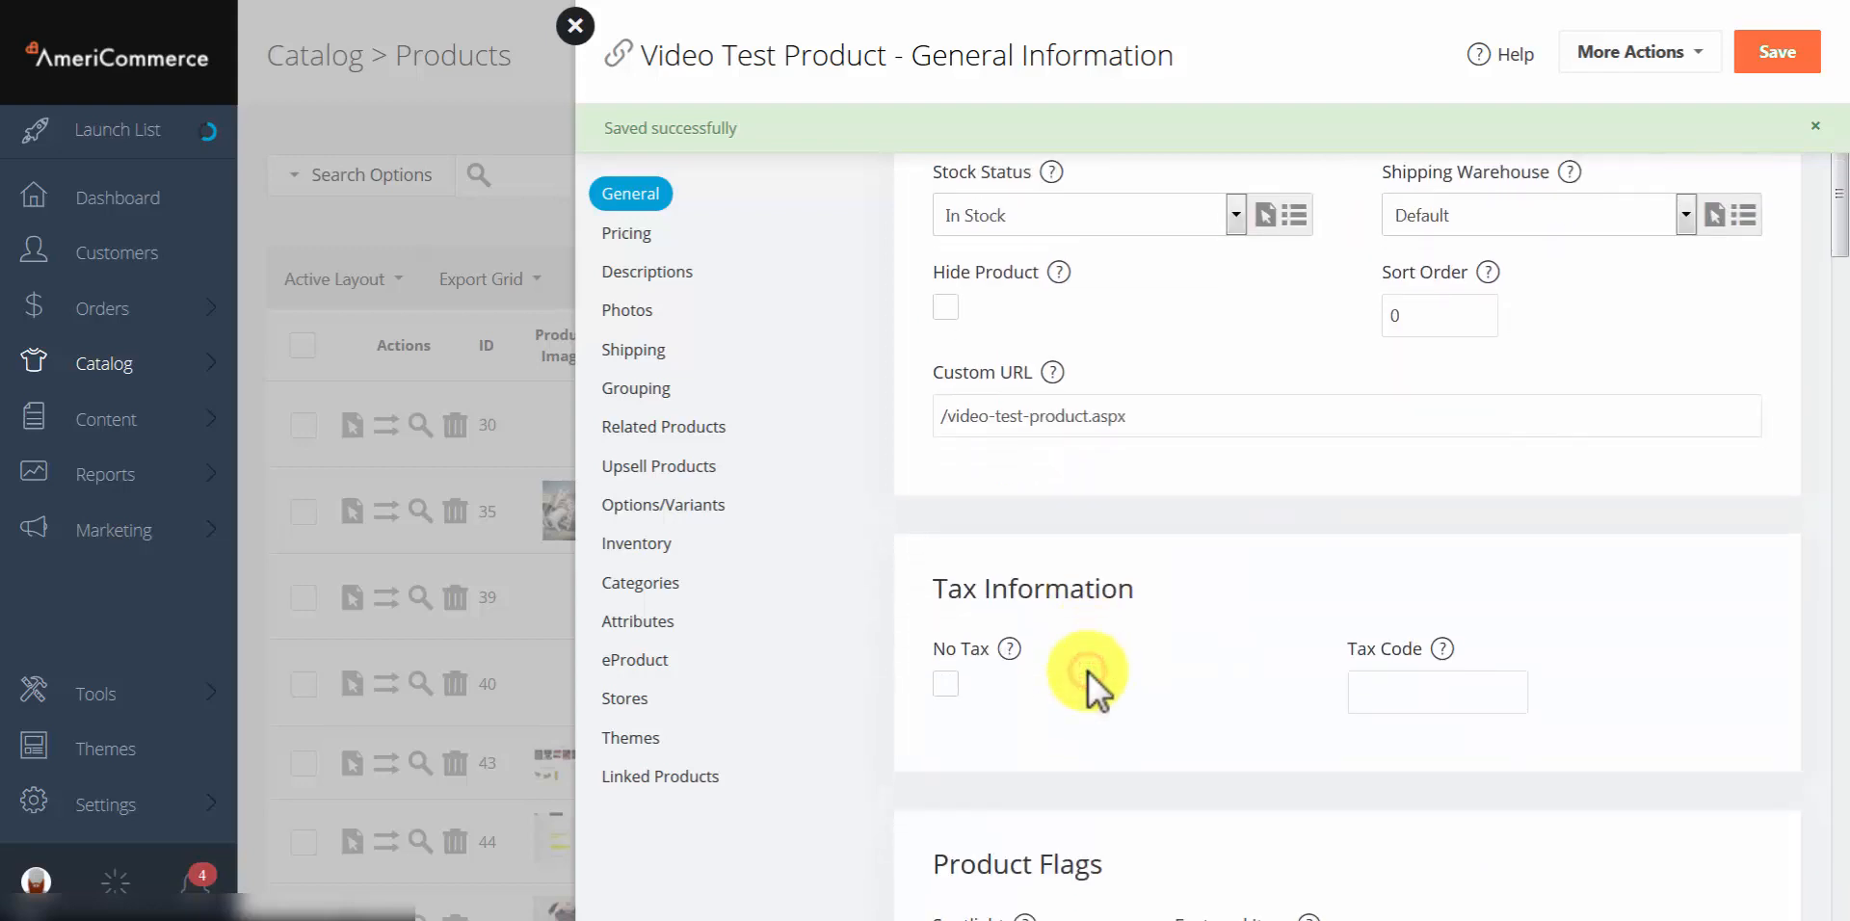
pyautogui.moveTo(942, 415); pyautogui.dragTo(1112, 467)
pyautogui.click(1113, 466)
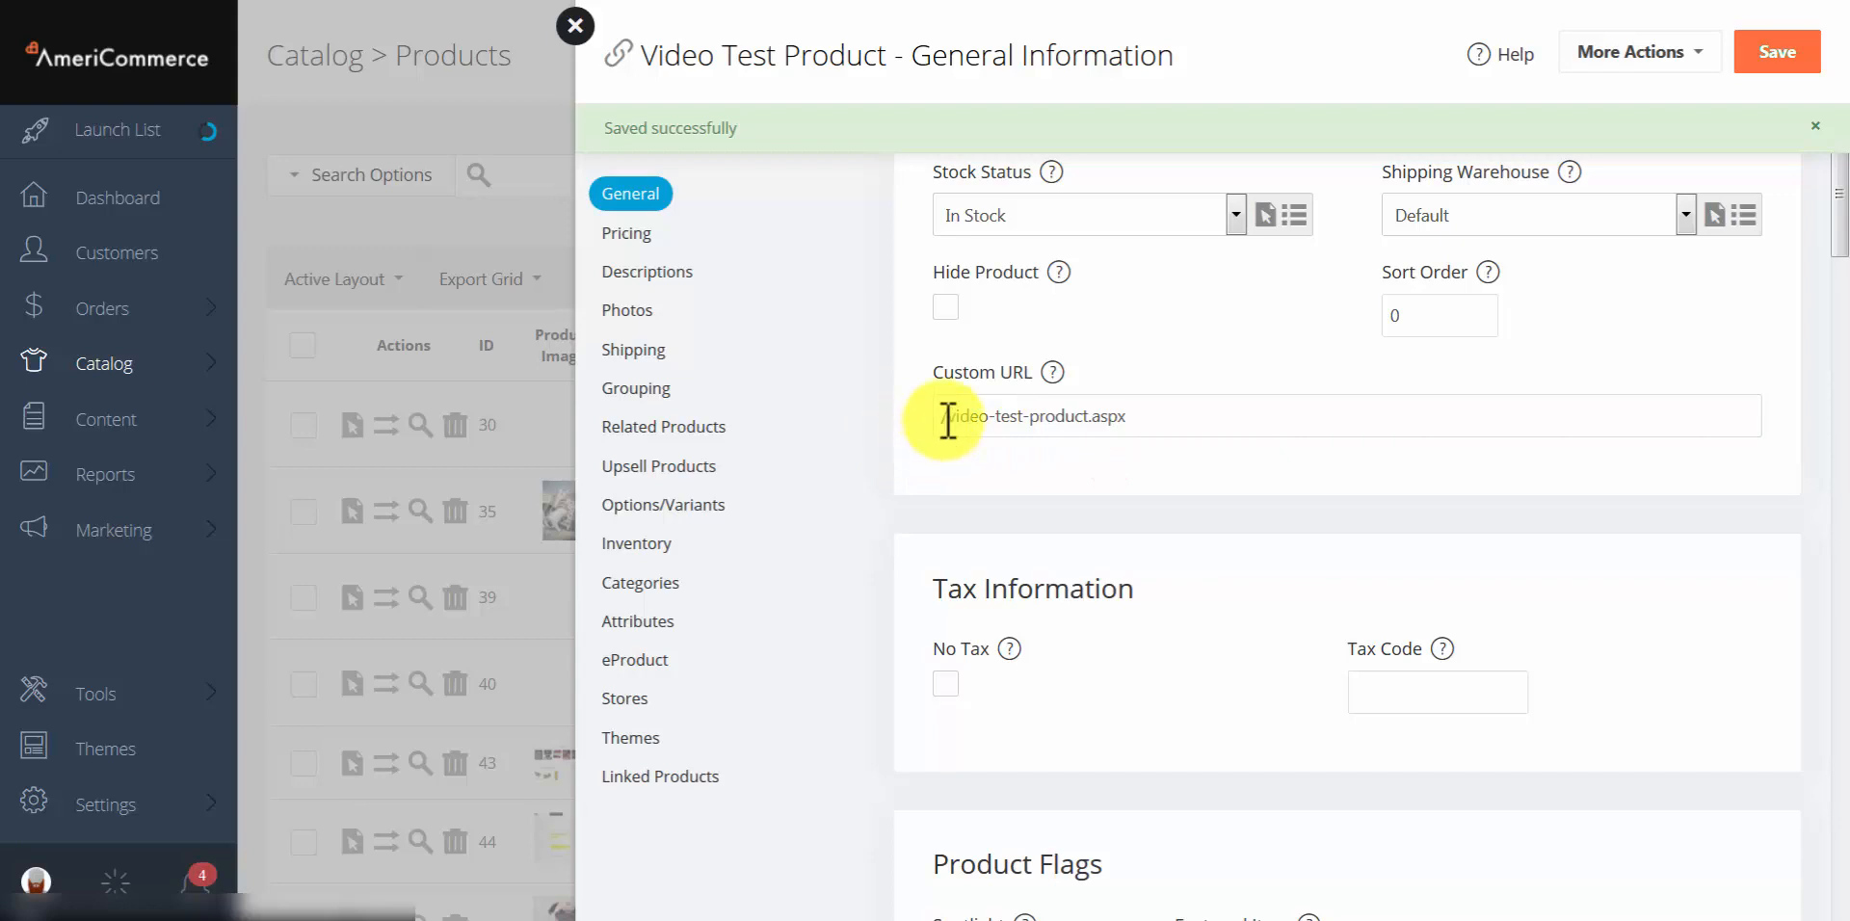
pyautogui.tripleClick(1094, 416)
pyautogui.click(1095, 416)
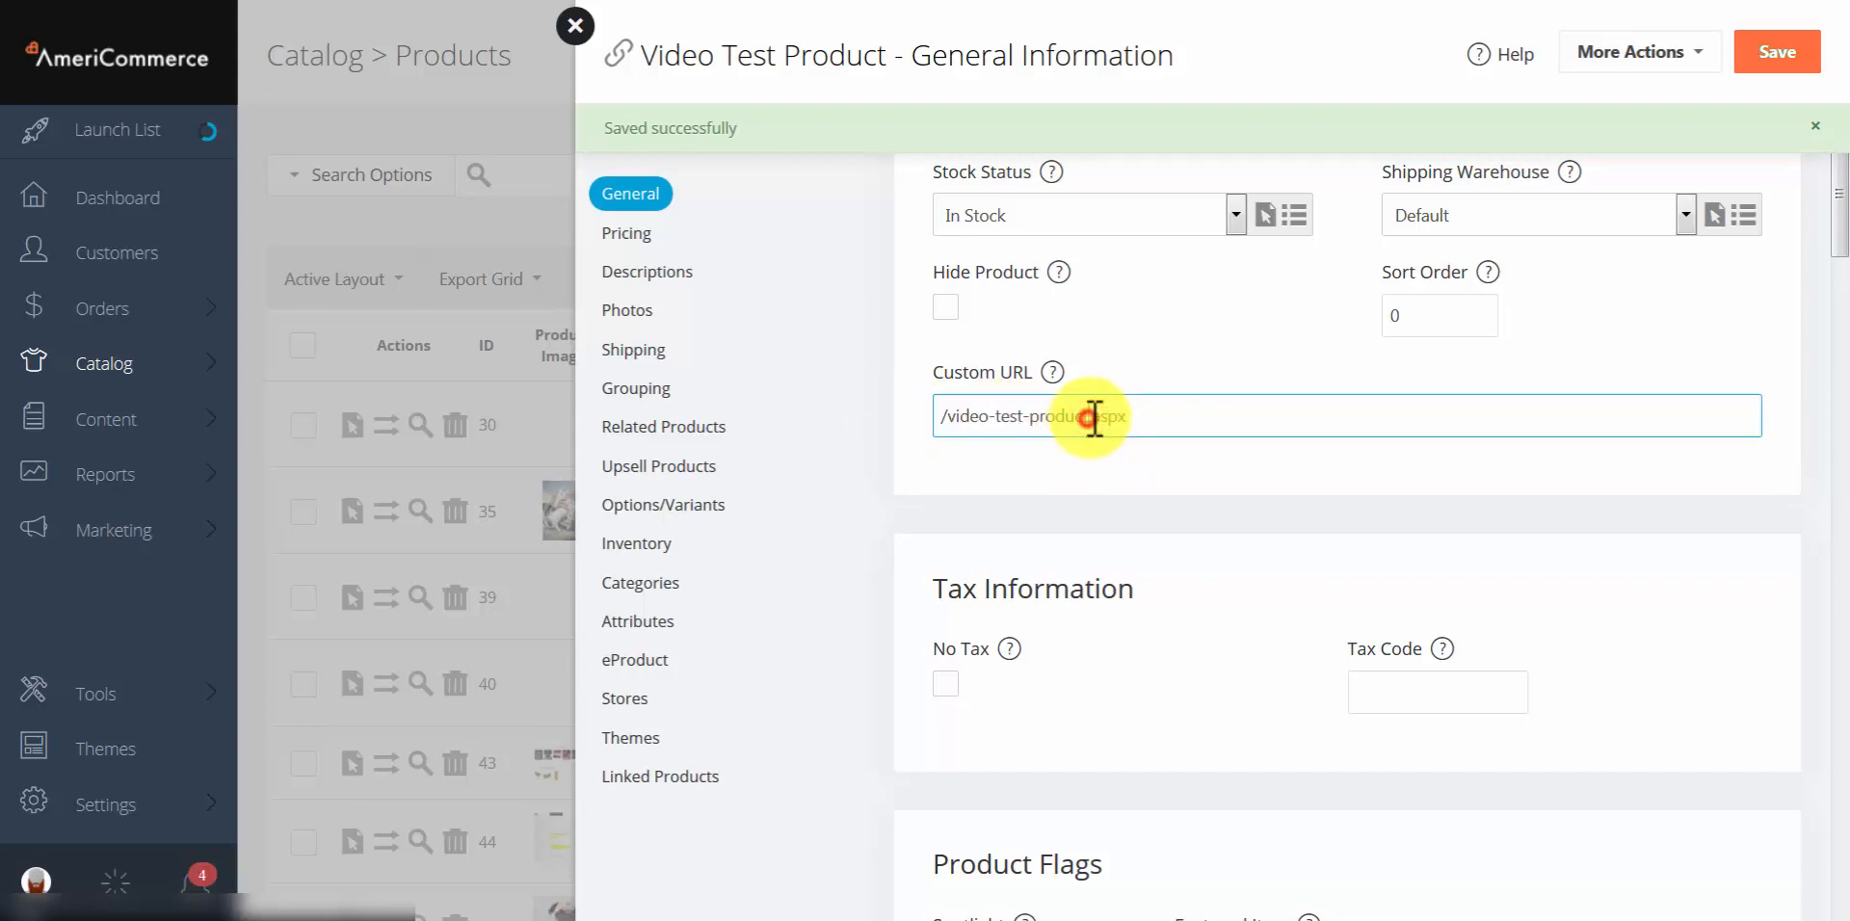
pyautogui.press('BackSpace')
pyautogui.press('BackSpace')
pyautogui.press('BackSpace')
pyautogui.press('BackSpace')
pyautogui.press('BackSpace')
pyautogui.press('BackSpace')
pyautogui.press('BackSpace')
pyautogui.press('BackSpace')
pyautogui.press('BackSpace')
pyautogui.press('BackSpace')
pyautogui.press('BackSpace')
pyautogui.press('BackSpace')
pyautogui.press('BackSpace')
pyautogui.press('BackSpace')
pyautogui.press('BackSpace')
pyautogui.press('BackSpace')
pyautogui.press('BackSpace')
pyautogui.press('BackSpace')
pyautogui.write('videotestcustom')
pyautogui.click(1158, 530)
pyautogui.scroll(-3, 1159, 530)
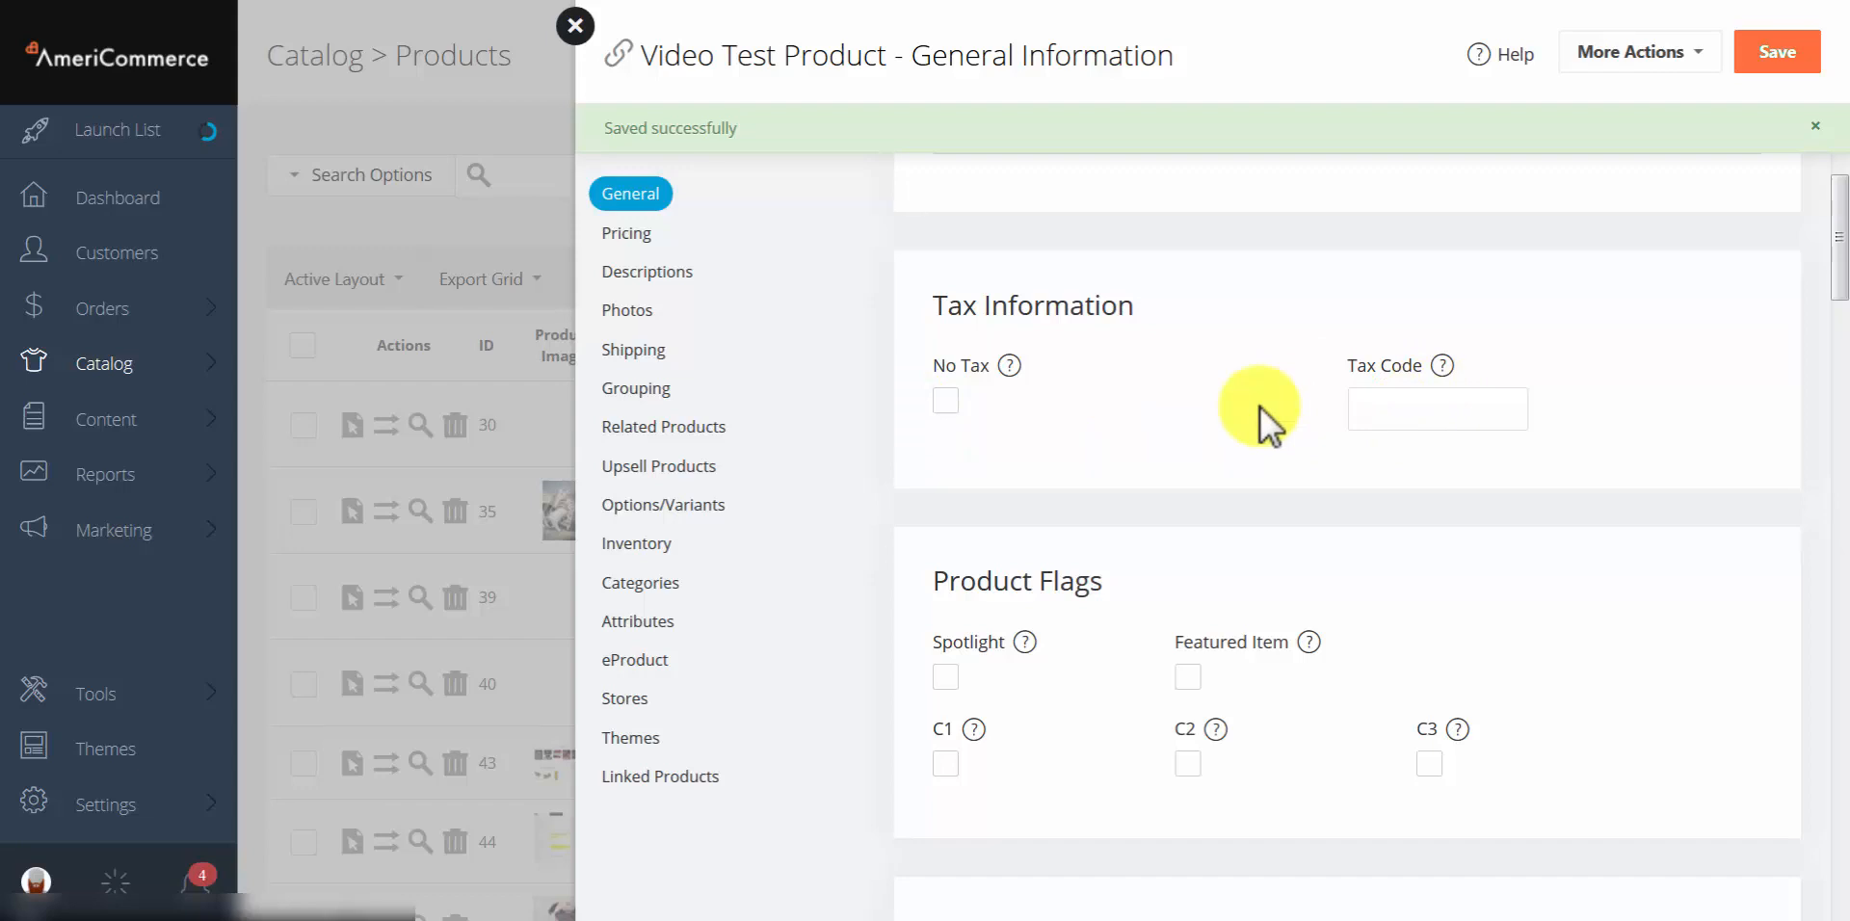
# Step: Tick the Featured Item and Spotlight product flags
pyautogui.scroll(-2, 1262, 424)
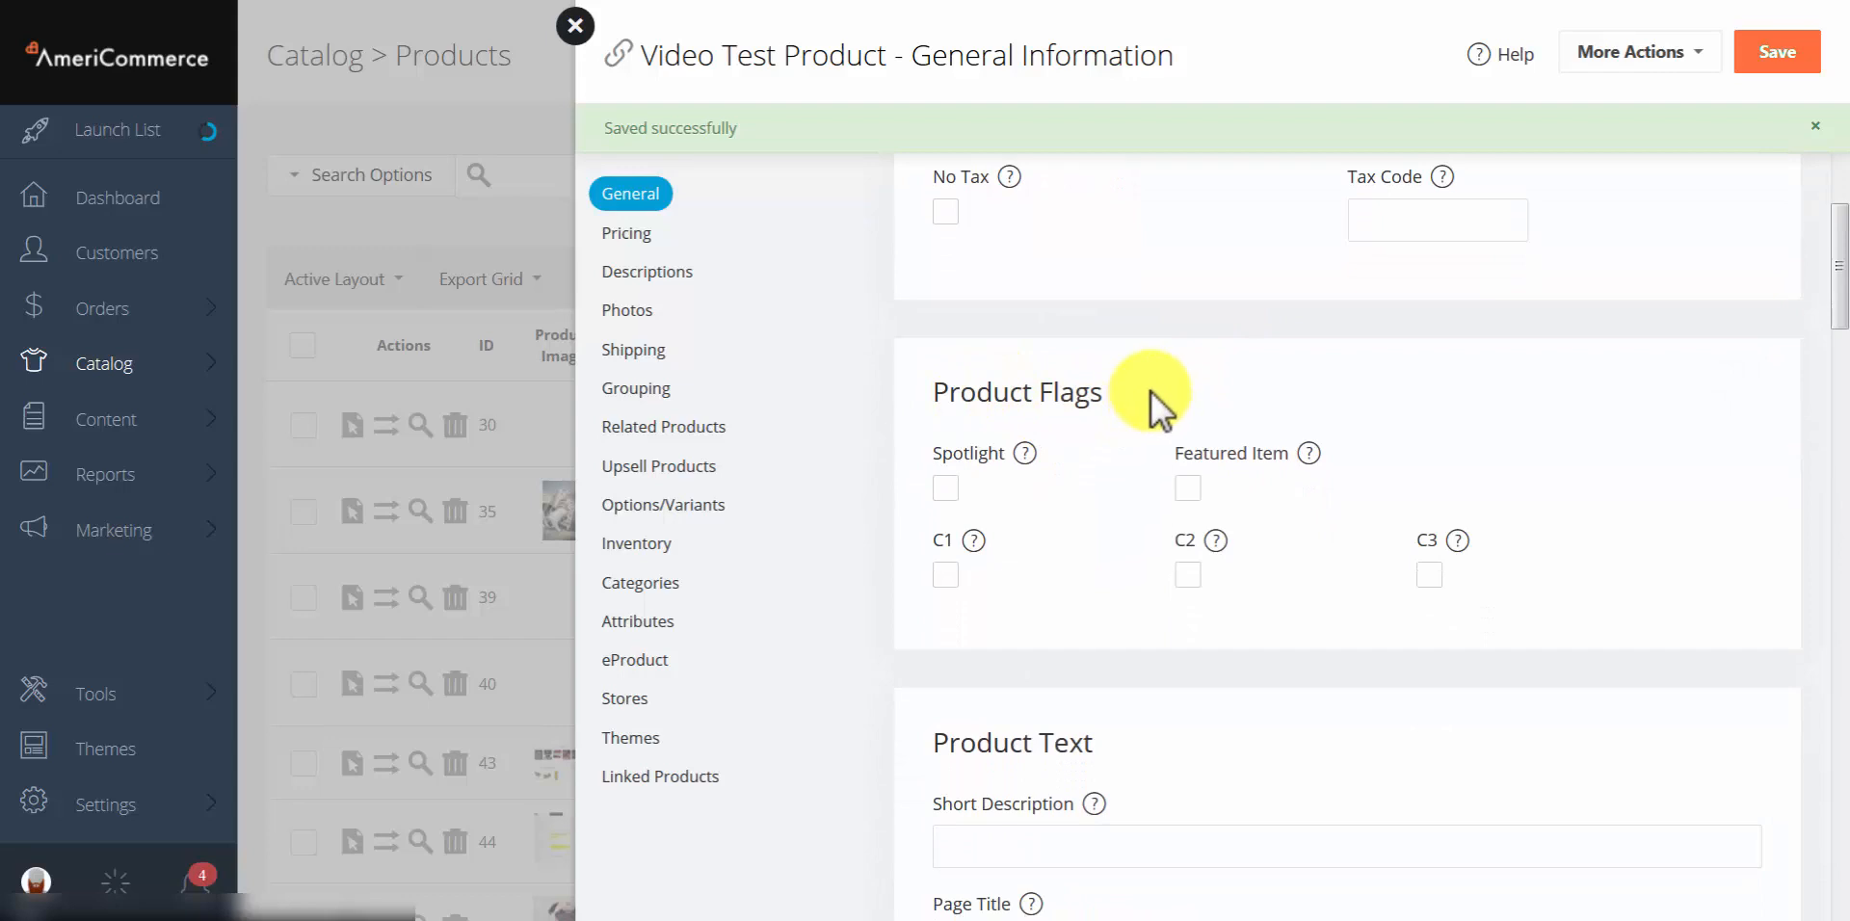
pyautogui.click(1189, 495)
pyautogui.click(942, 494)
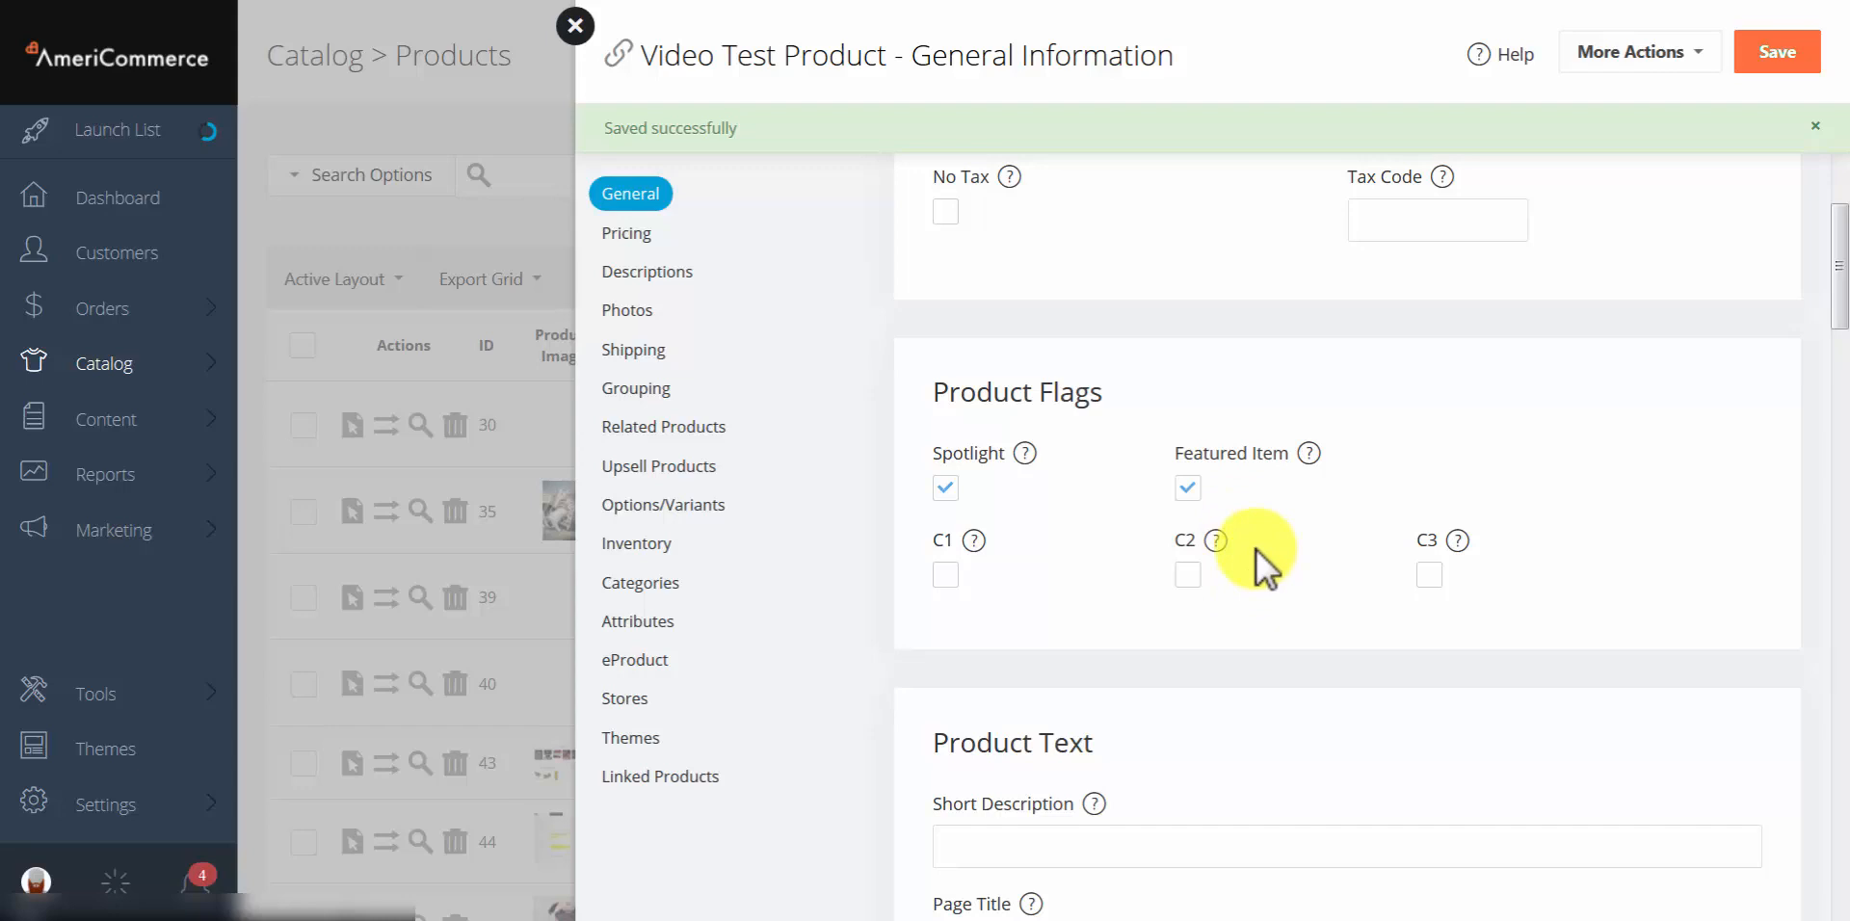
pyautogui.scroll(-5, 1257, 551)
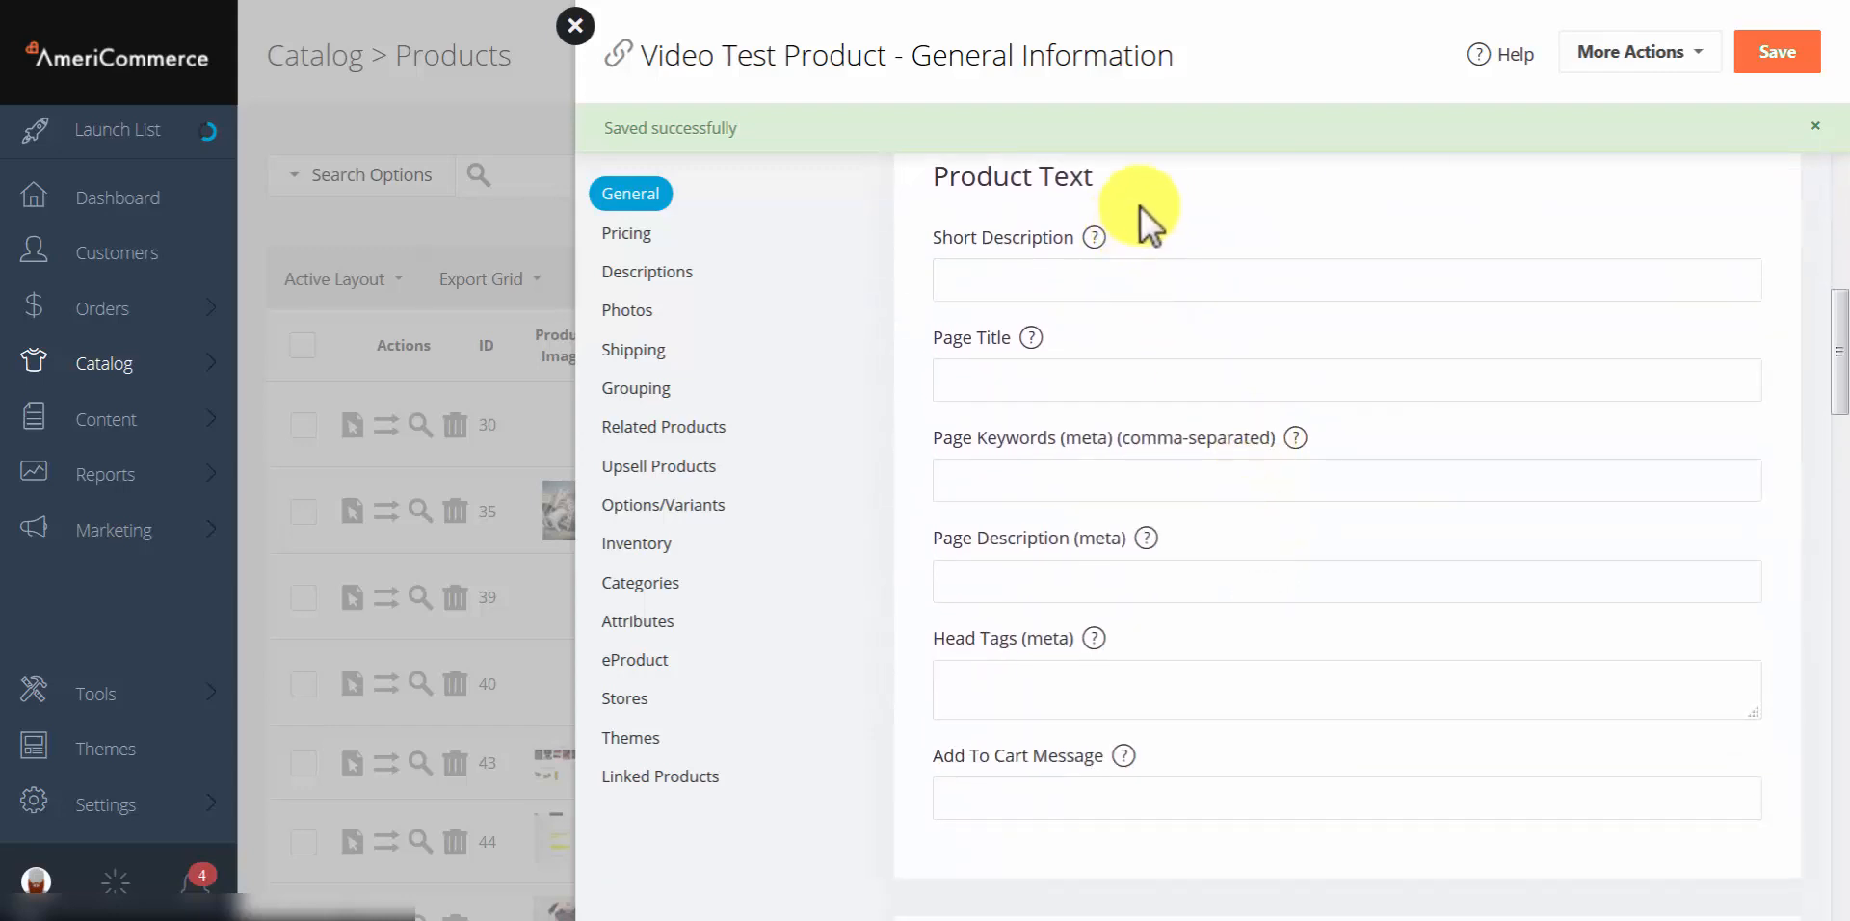
pyautogui.click(1031, 278)
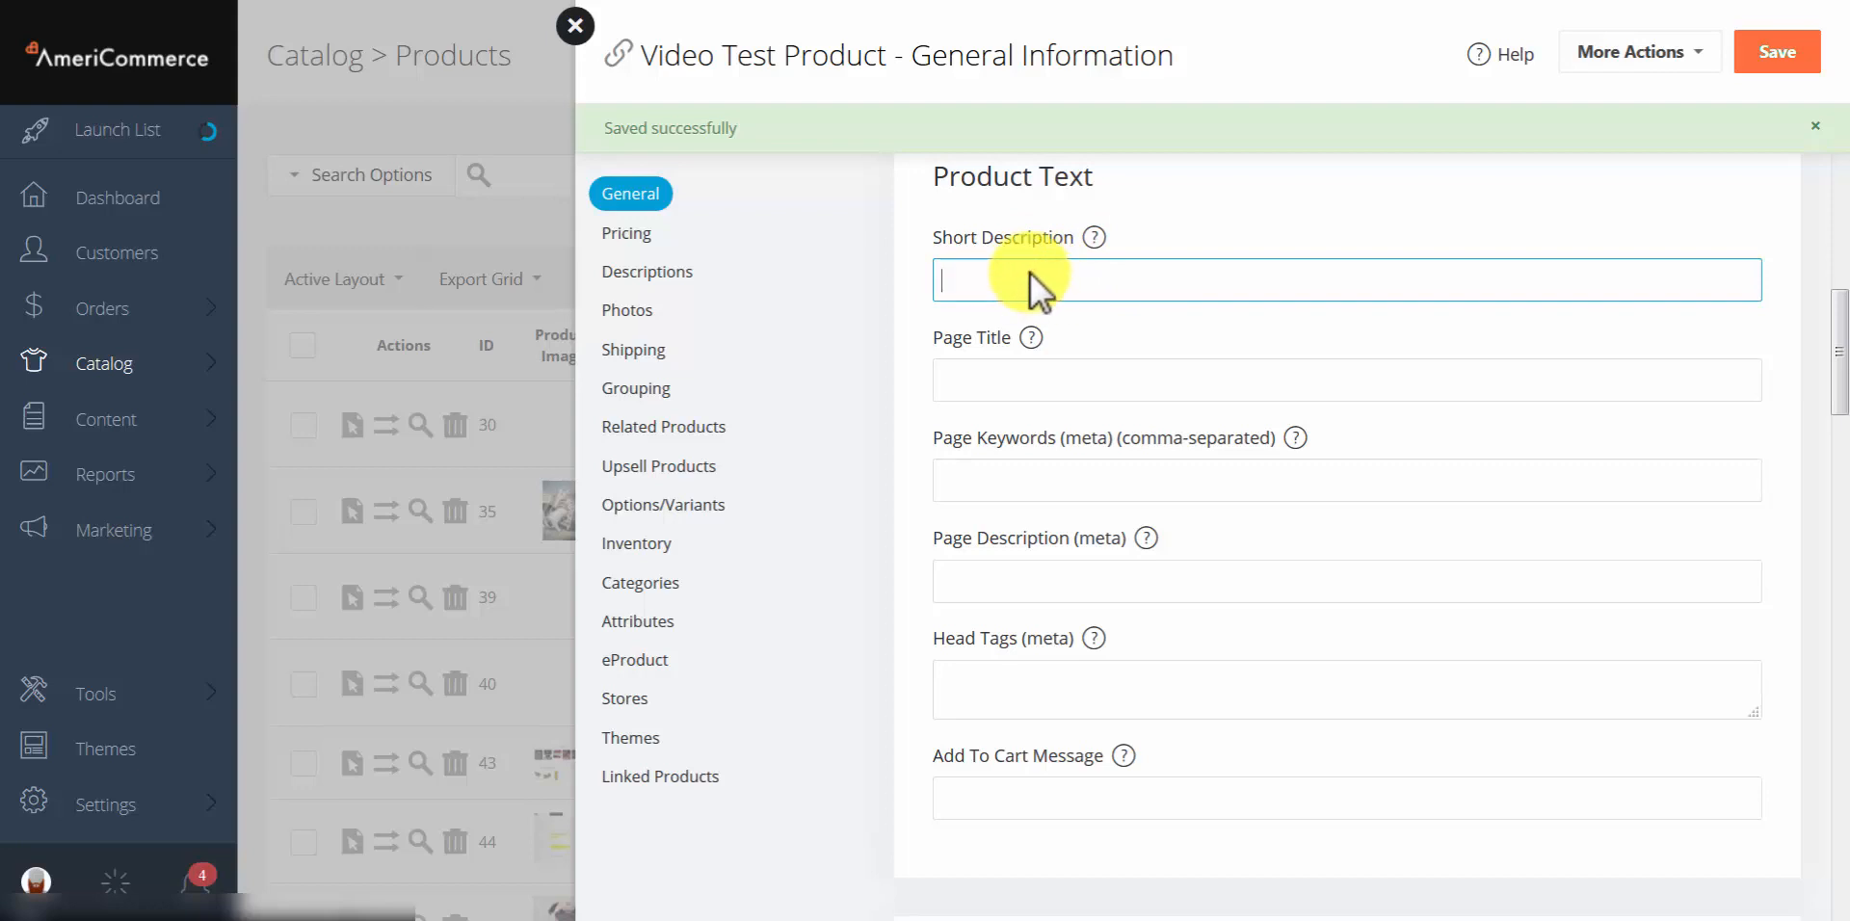
pyautogui.click(1052, 376)
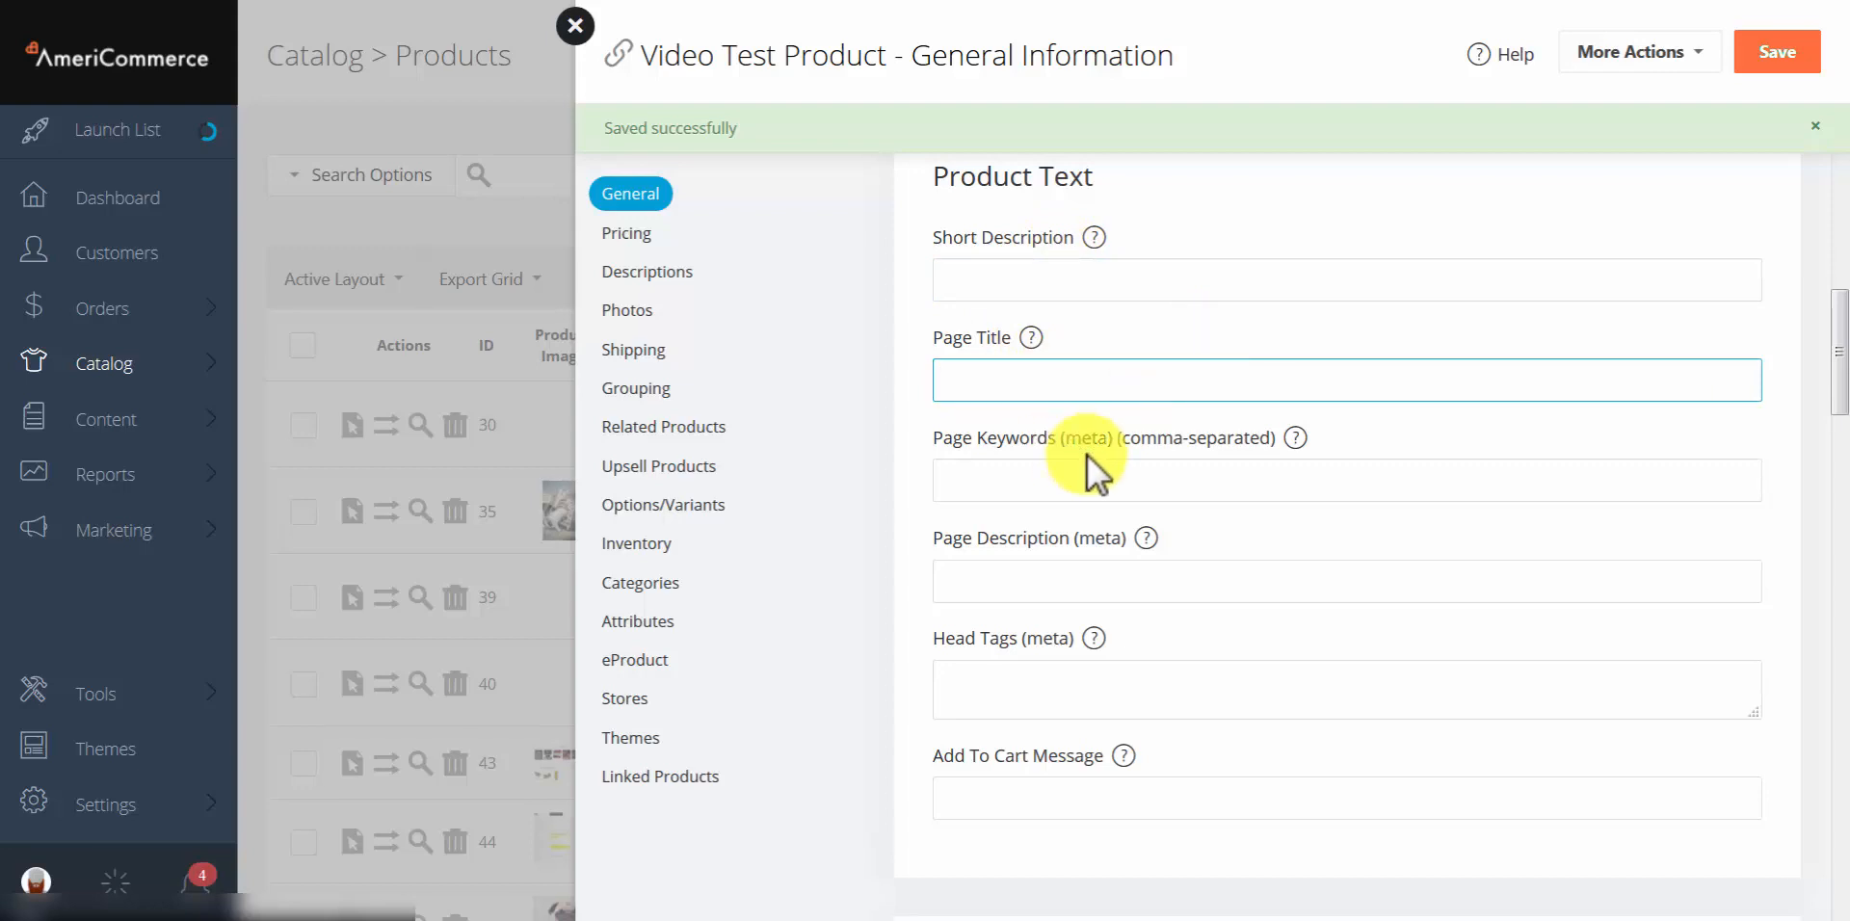
pyautogui.click(1046, 467)
pyautogui.click(1098, 572)
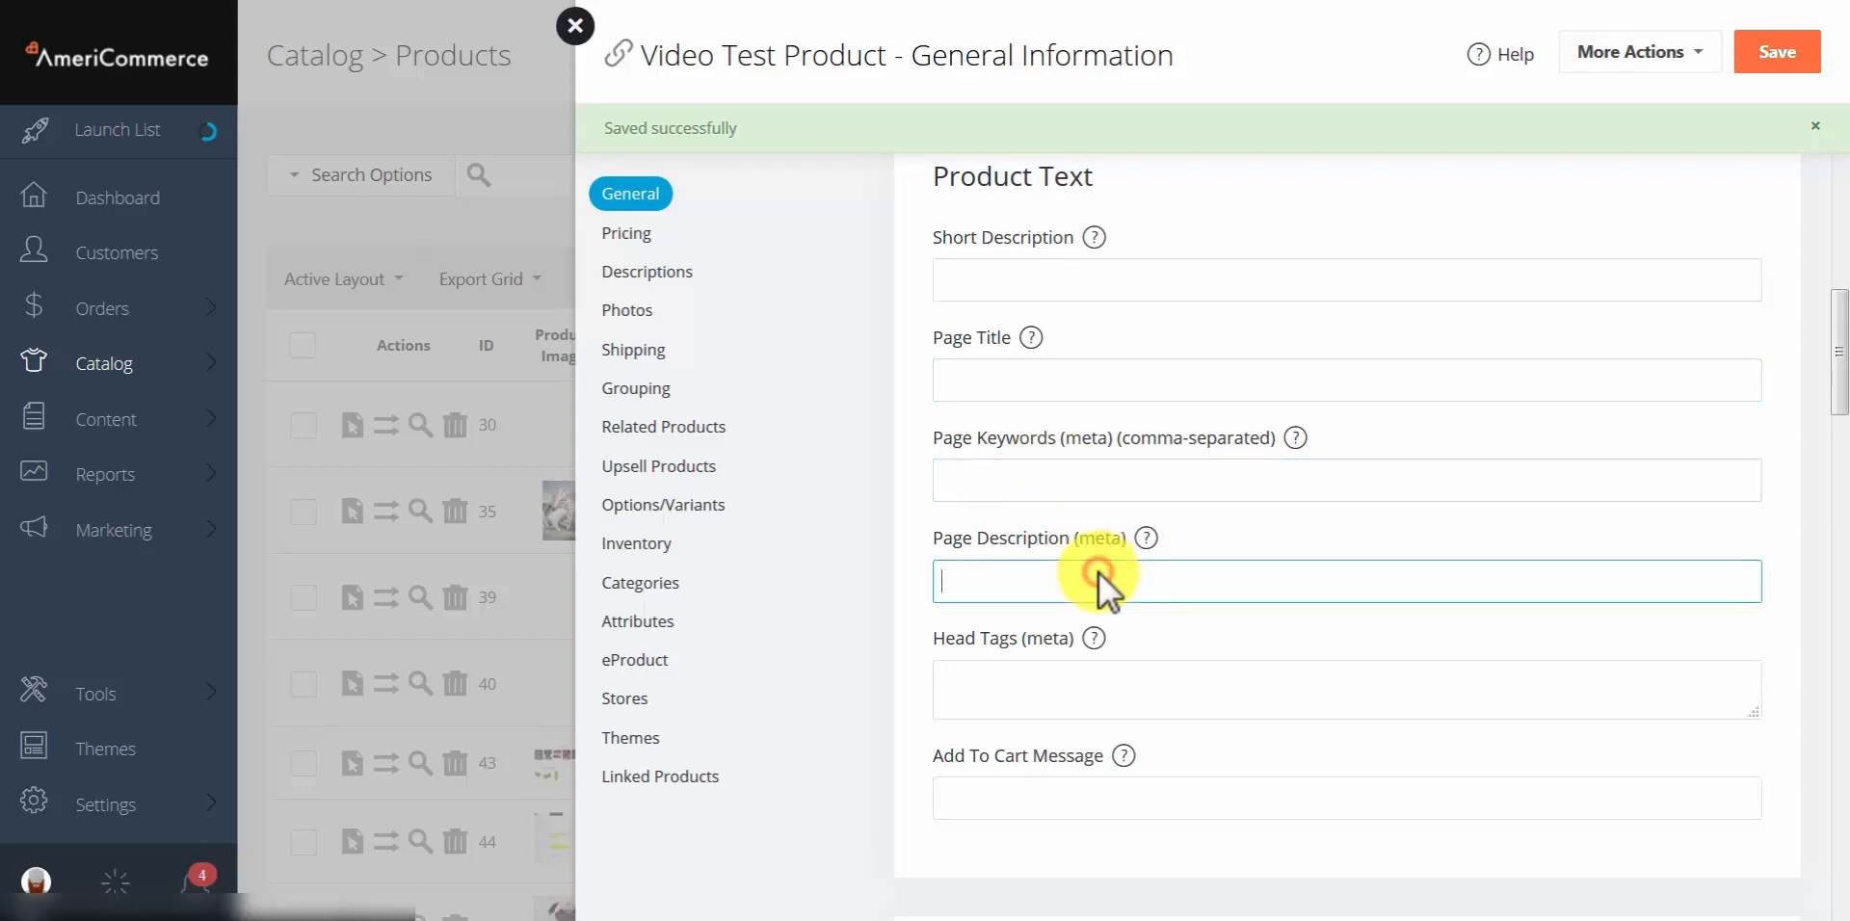
pyautogui.click(1112, 688)
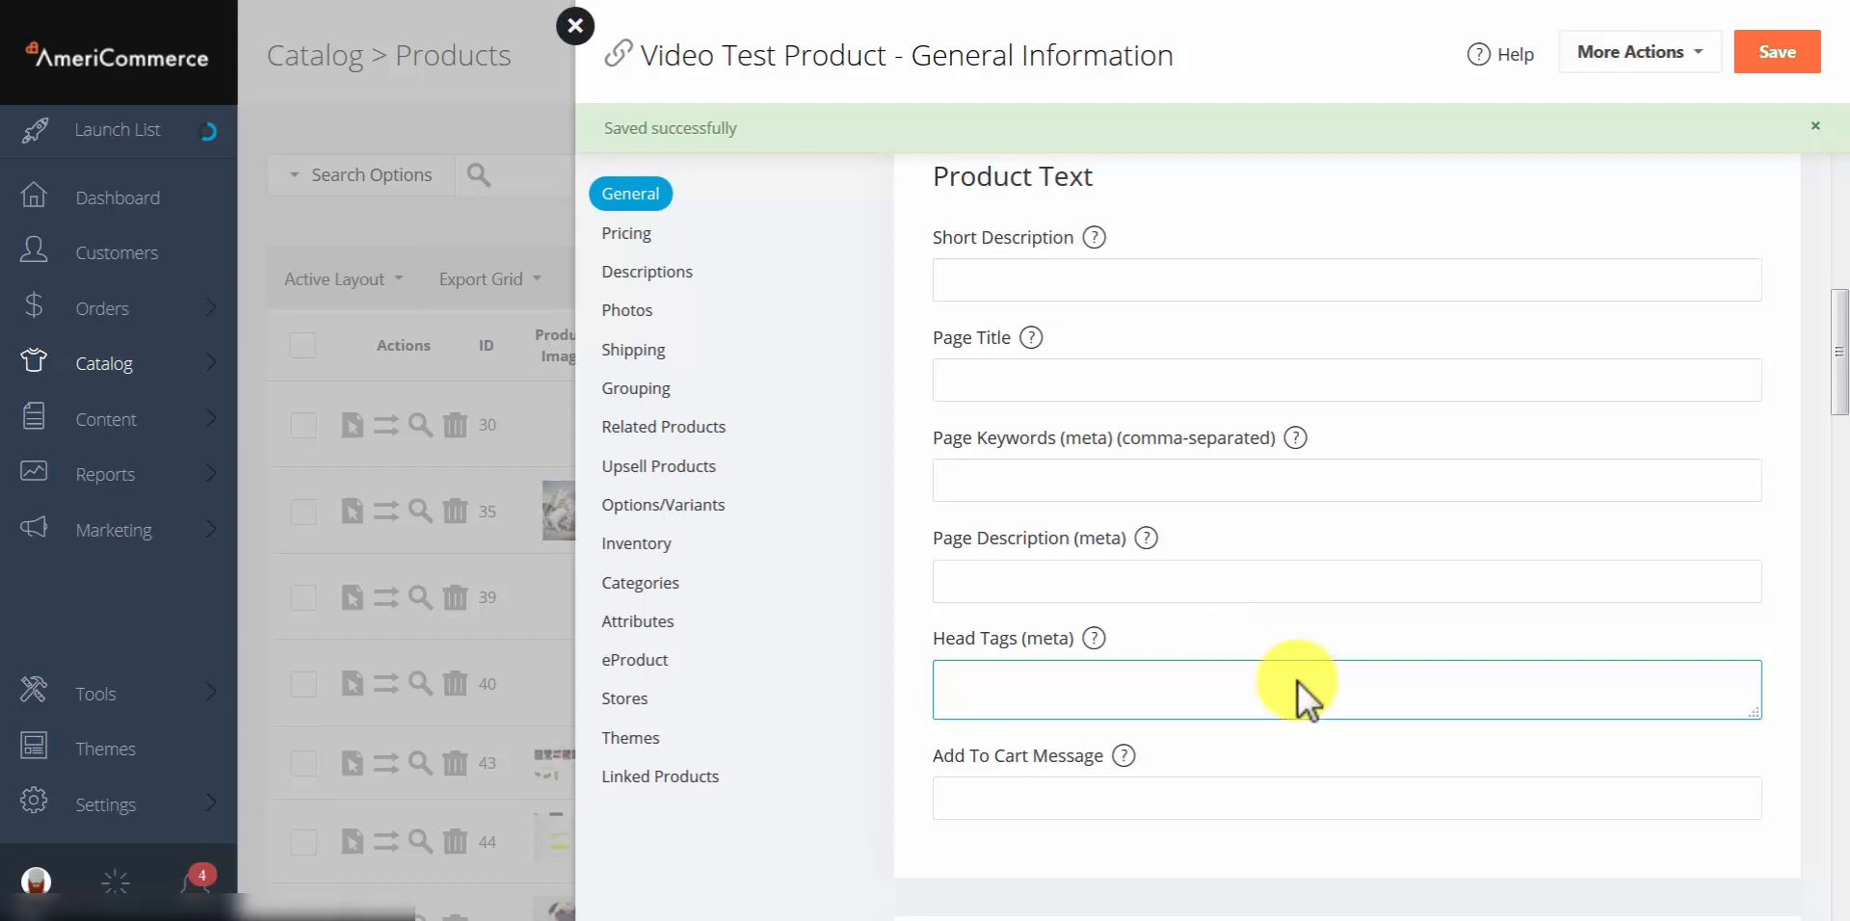
pyautogui.scroll(-3, 1252, 679)
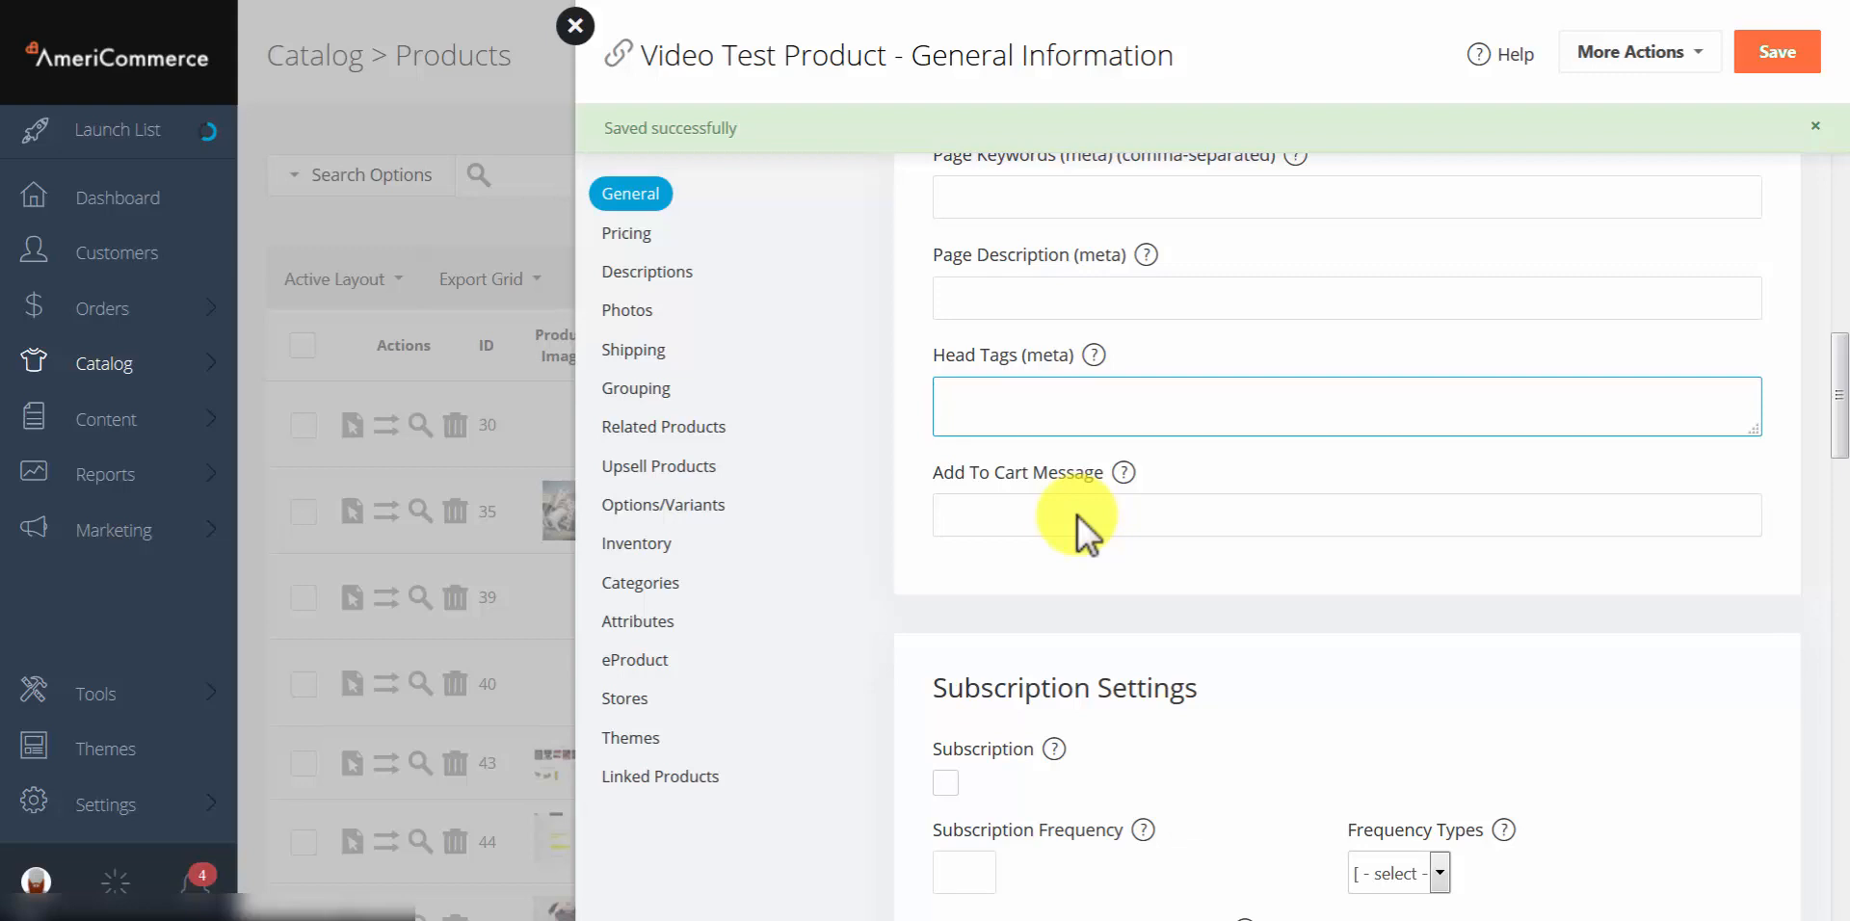
pyautogui.click(1077, 517)
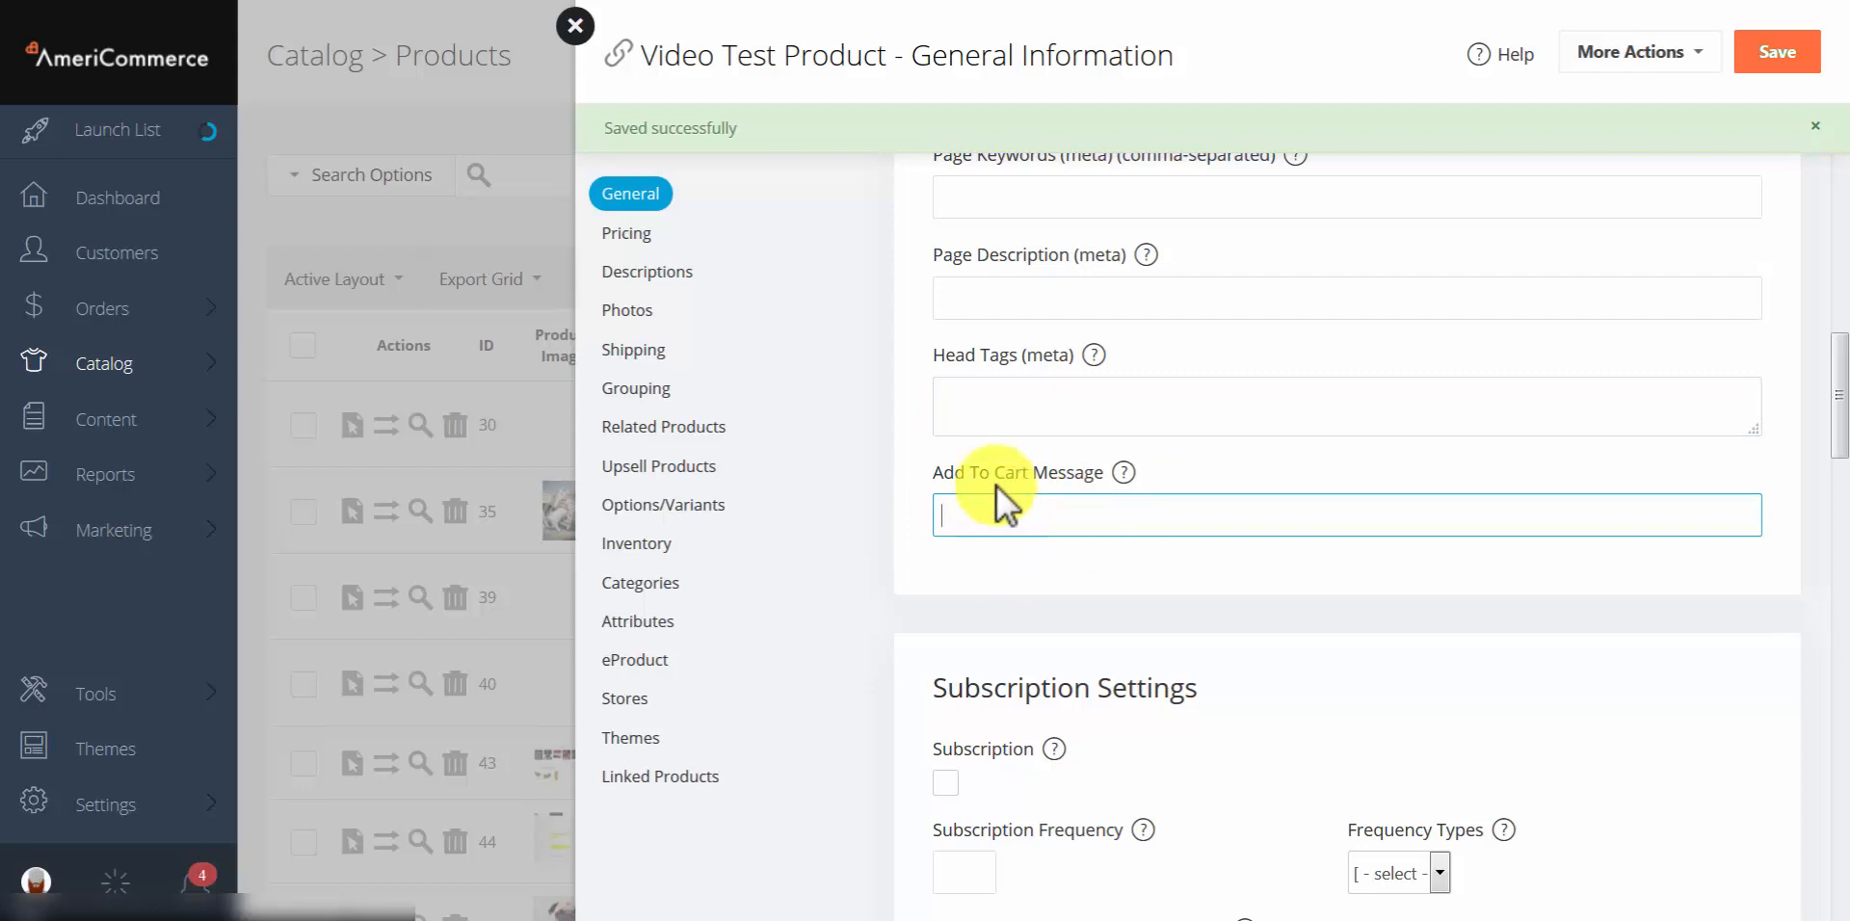
pyautogui.scroll(-4, 996, 486)
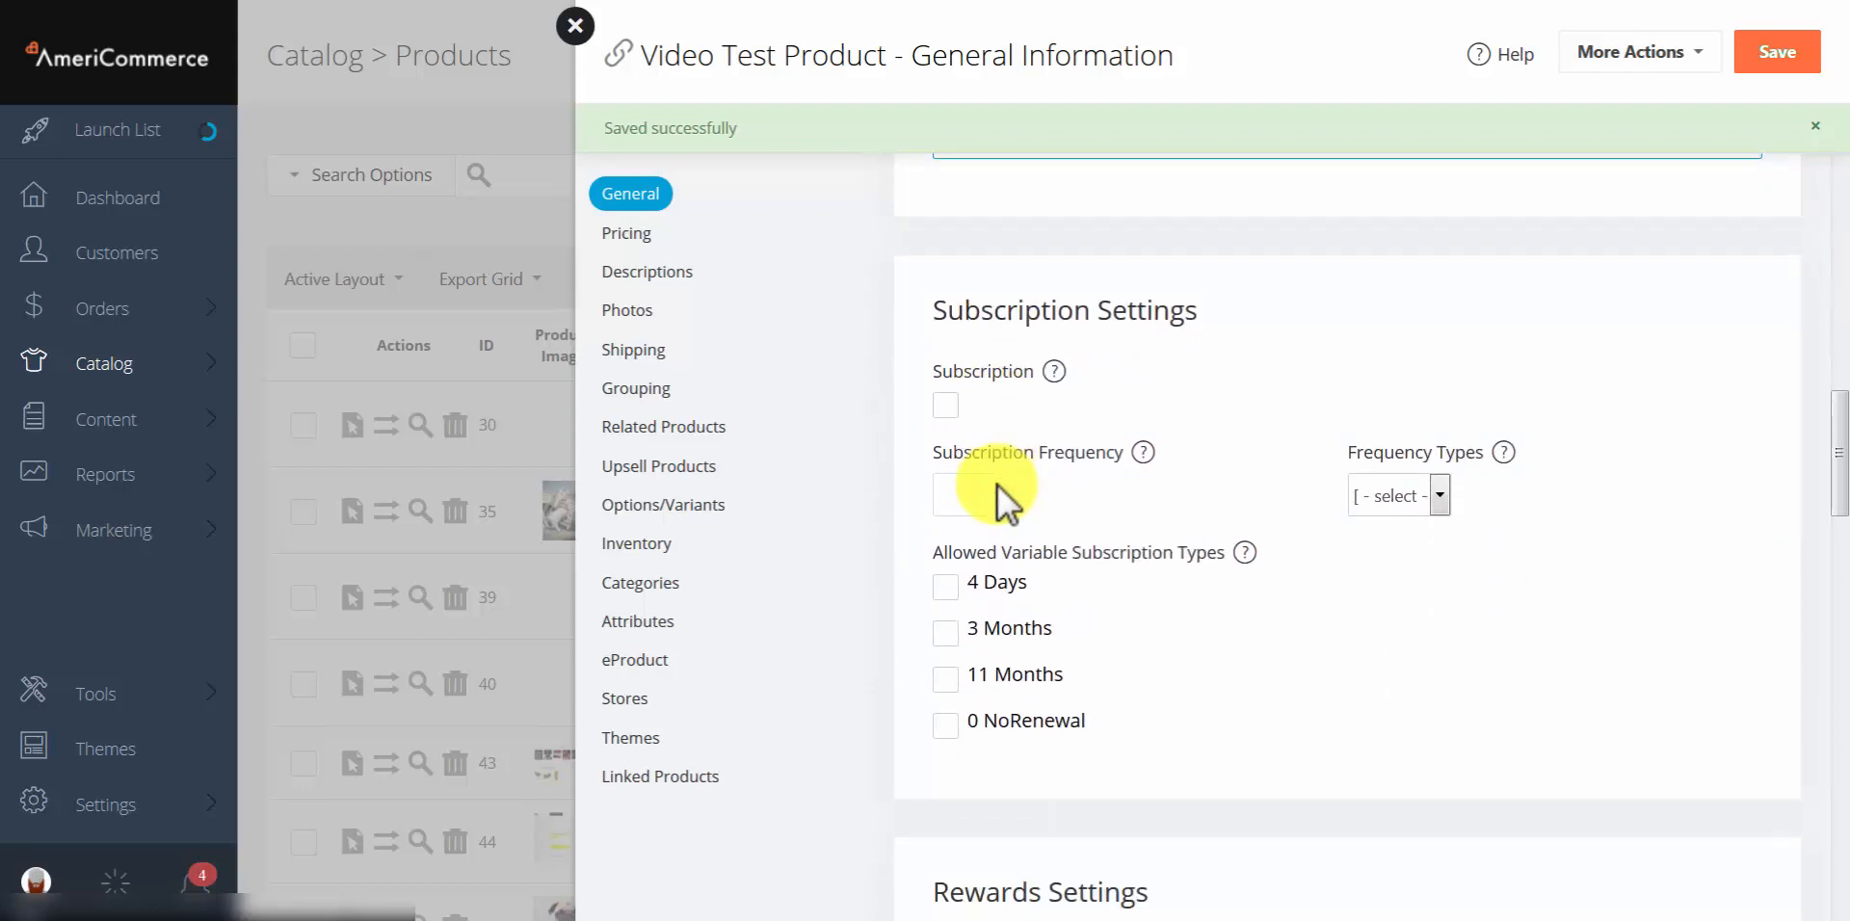
# Step: Tick Subscription, enter frequency 2, and choose No Renewal as the frequency type
pyautogui.click(945, 404)
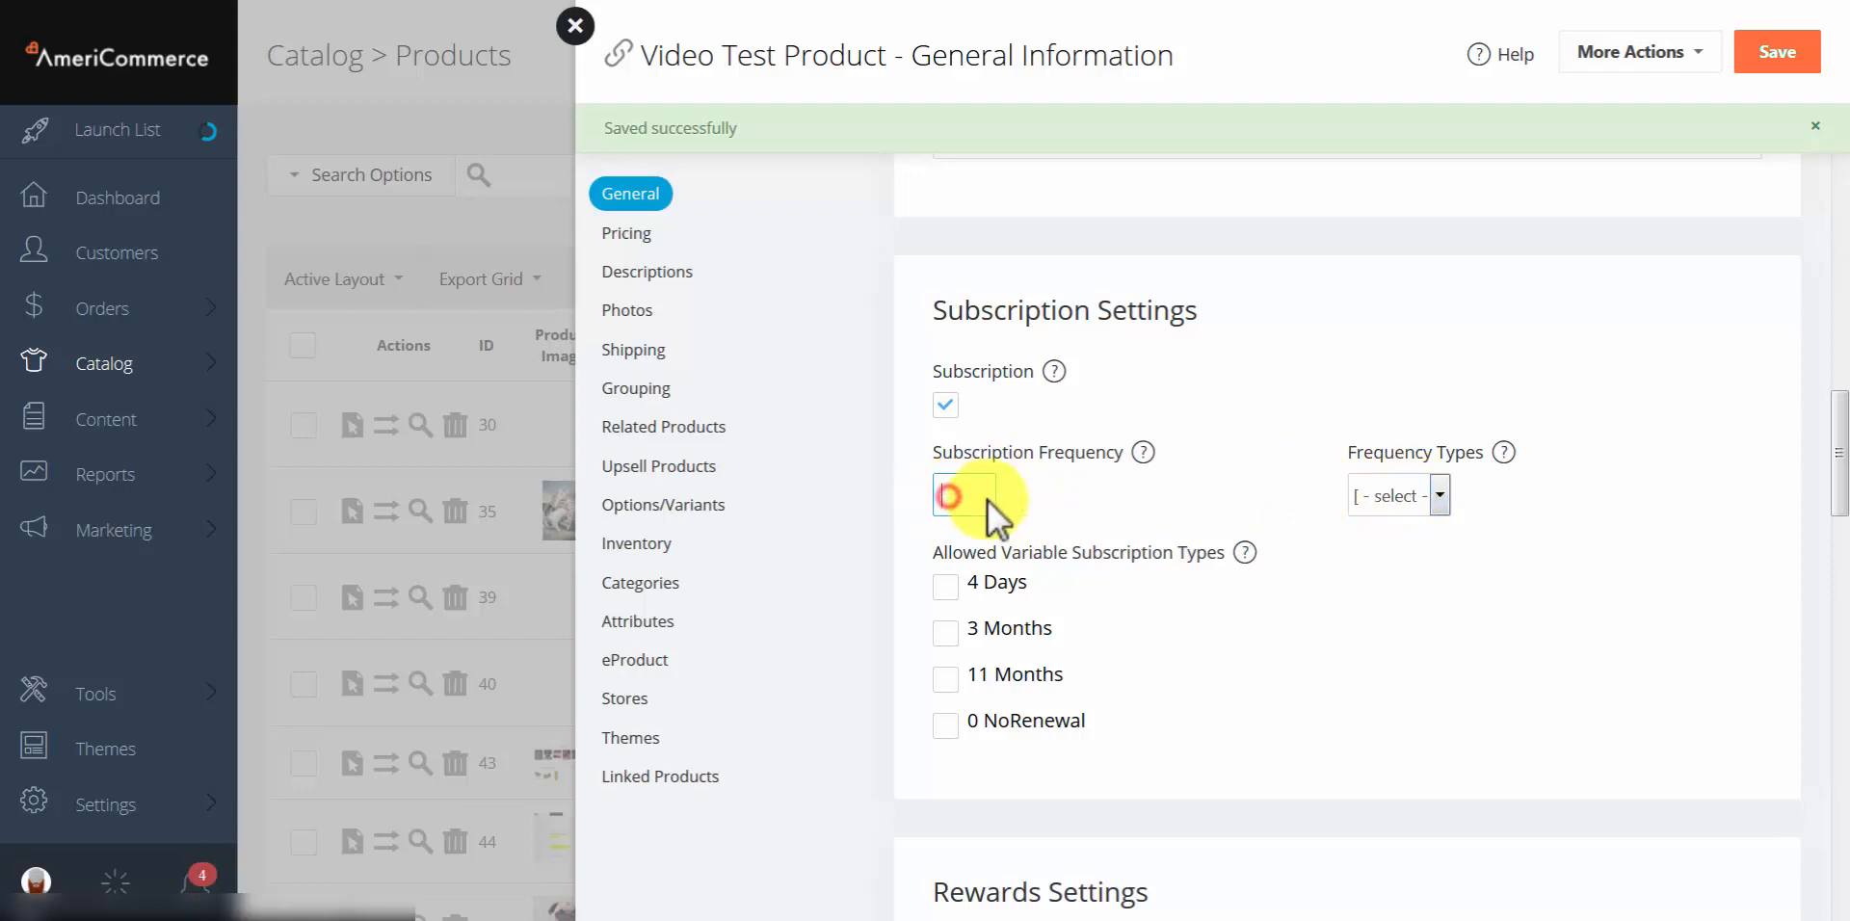
pyautogui.write('2')
pyautogui.click(1391, 495)
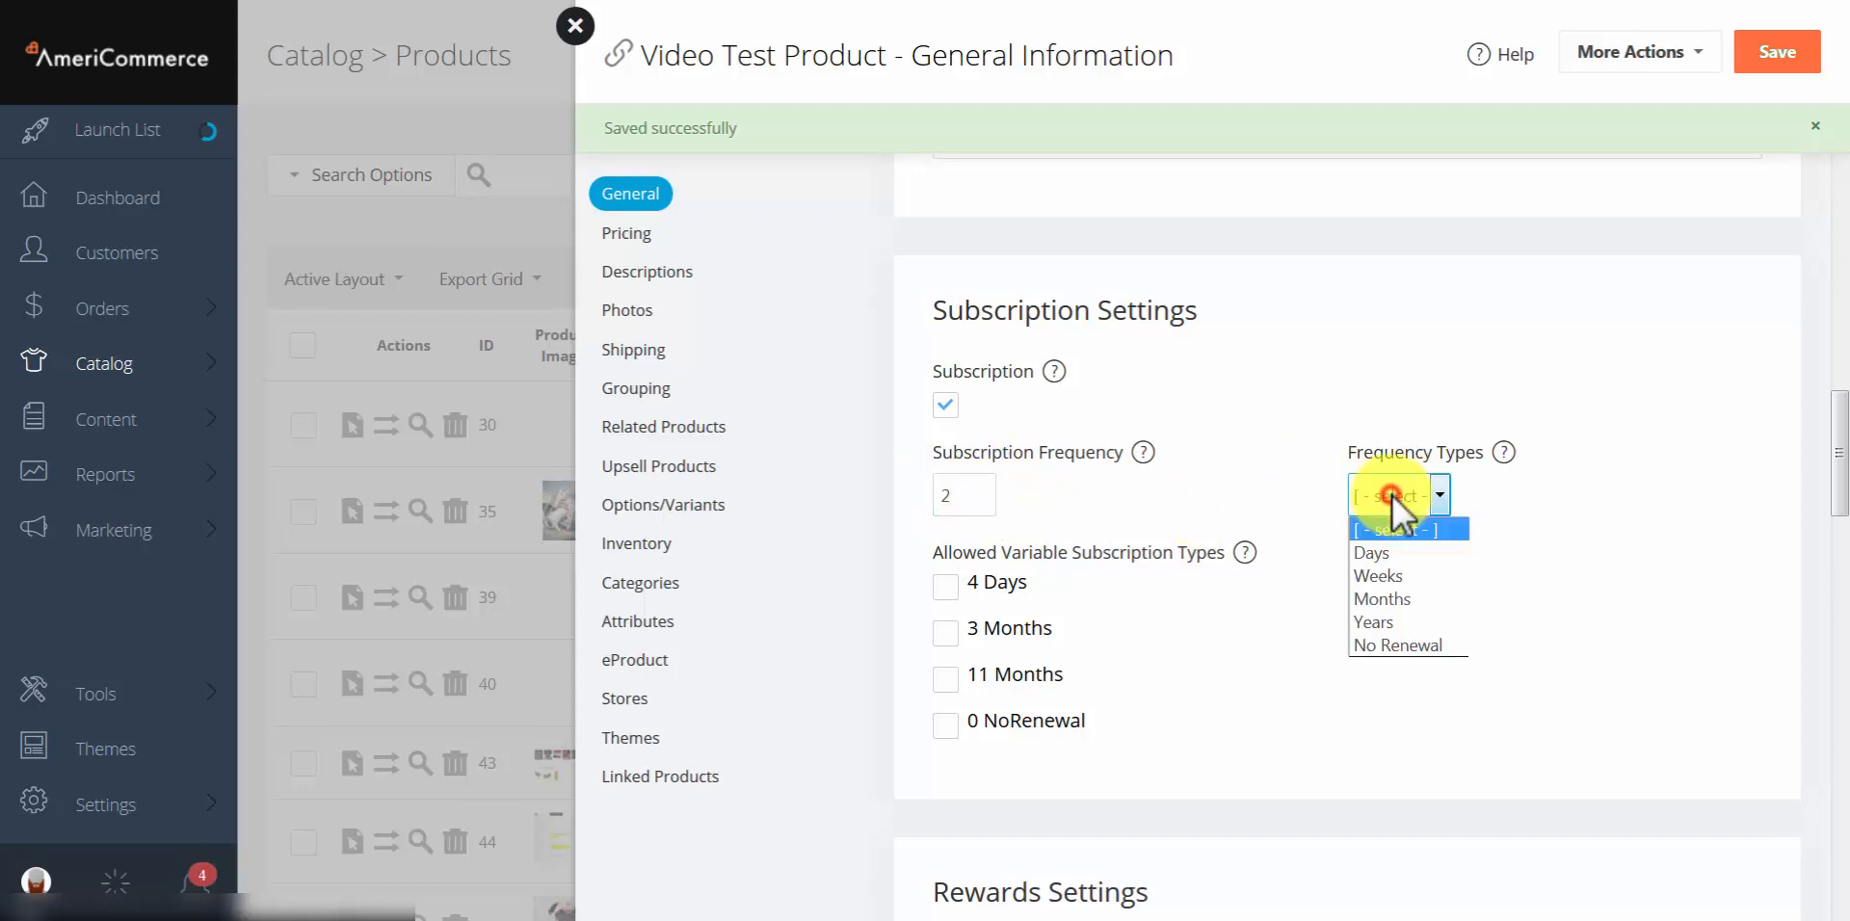
pyautogui.click(1415, 645)
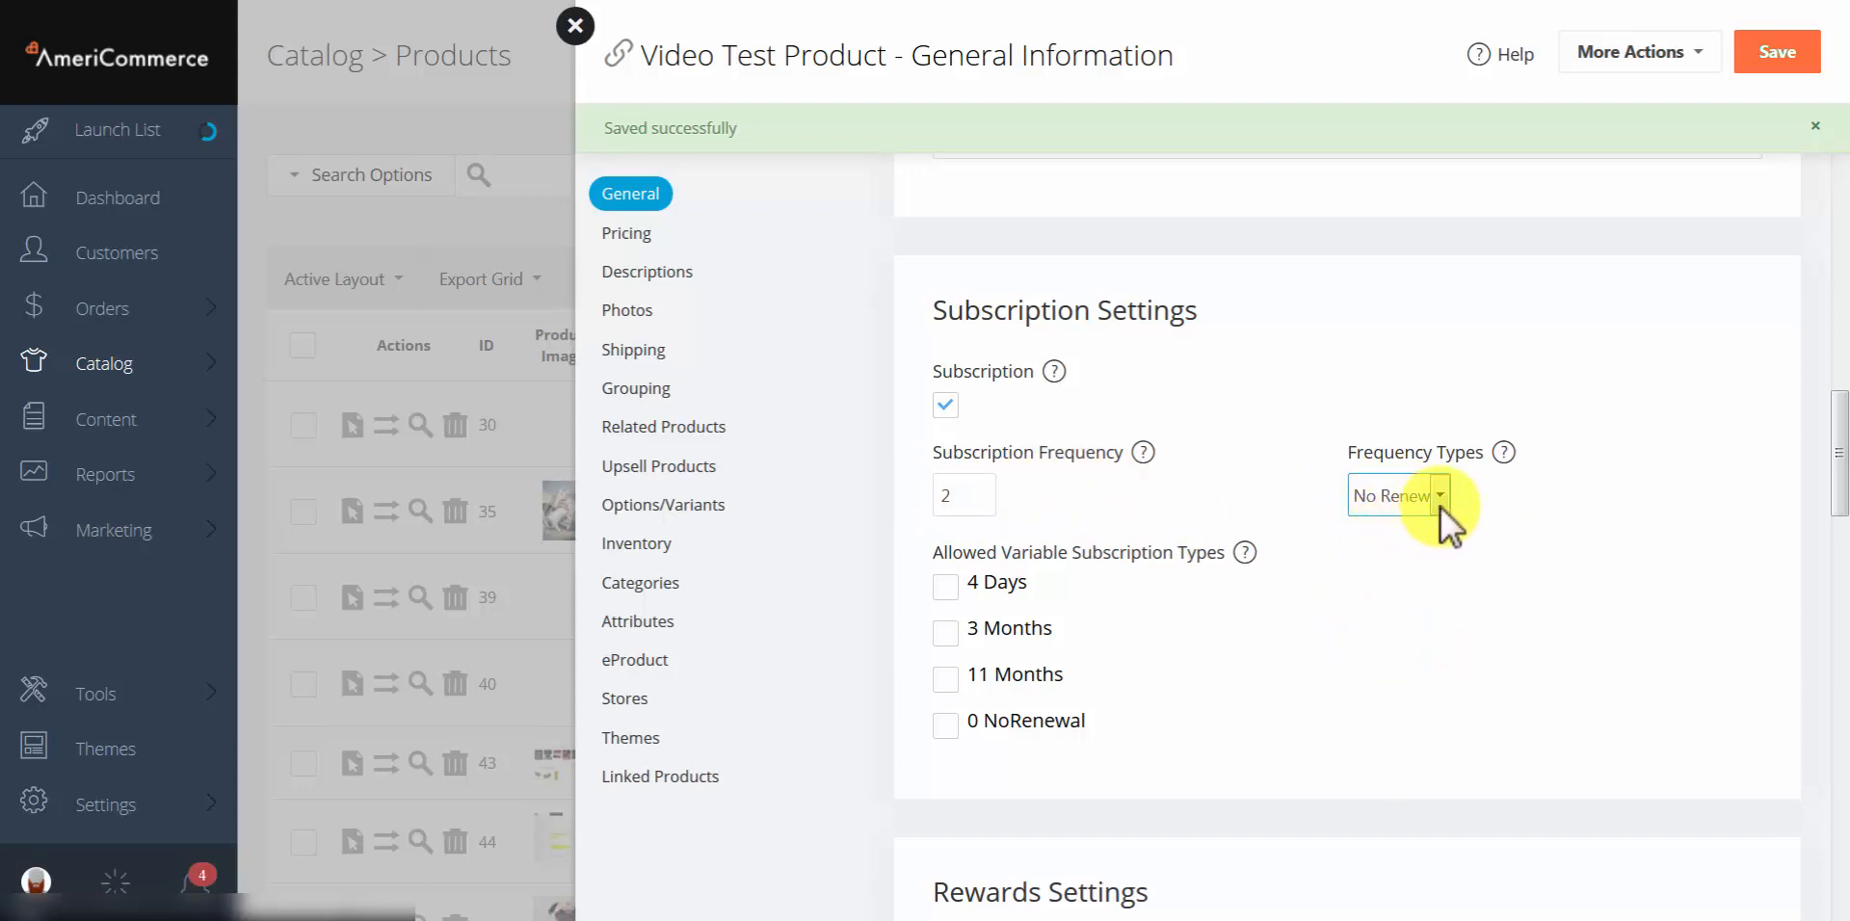
pyautogui.click(1420, 551)
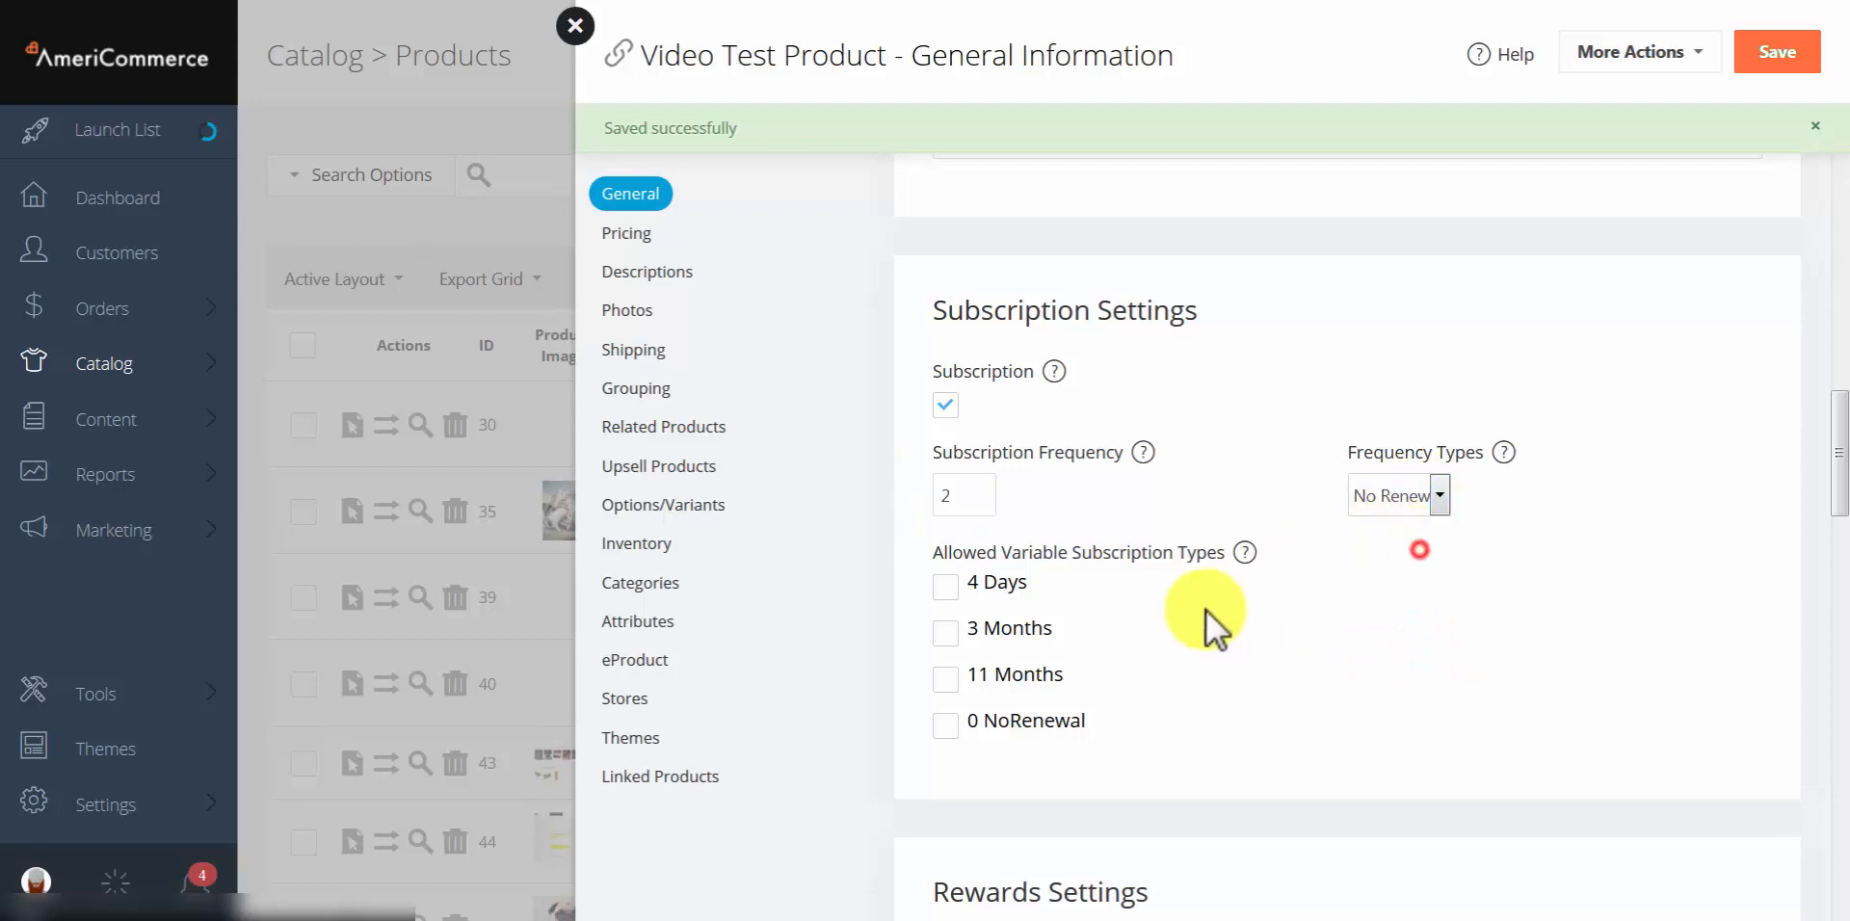
pyautogui.scroll(-2, 1227, 611)
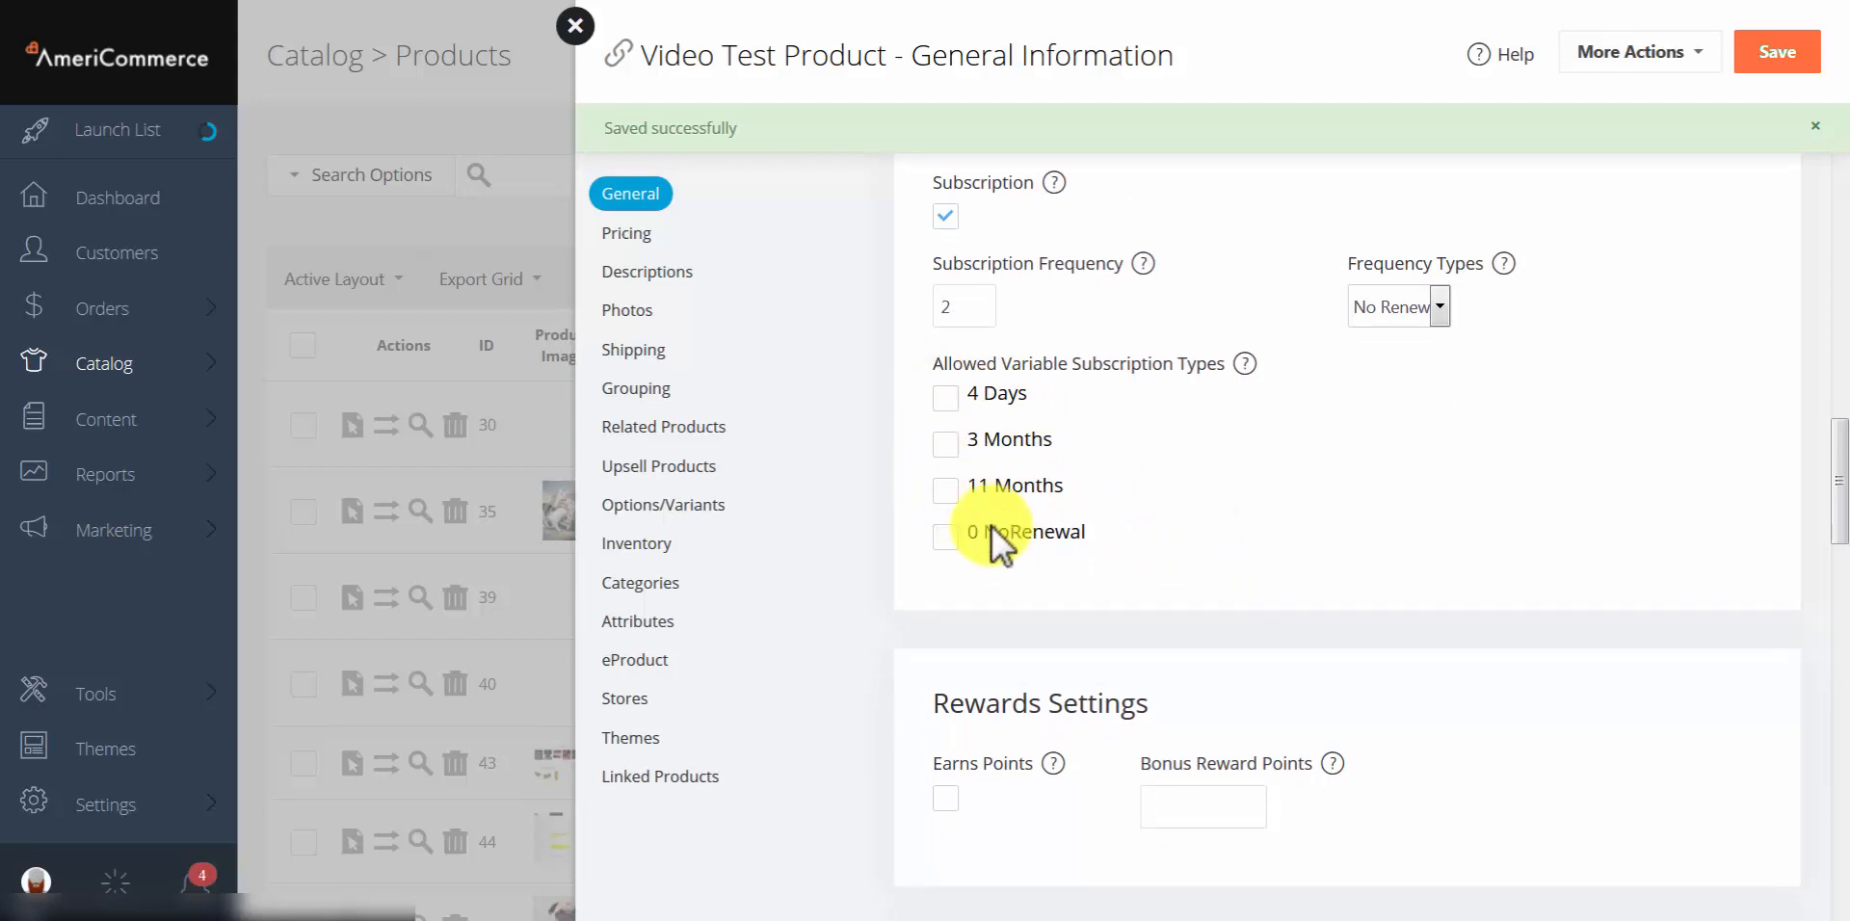
pyautogui.click(1266, 511)
pyautogui.scroll(-1, 1268, 509)
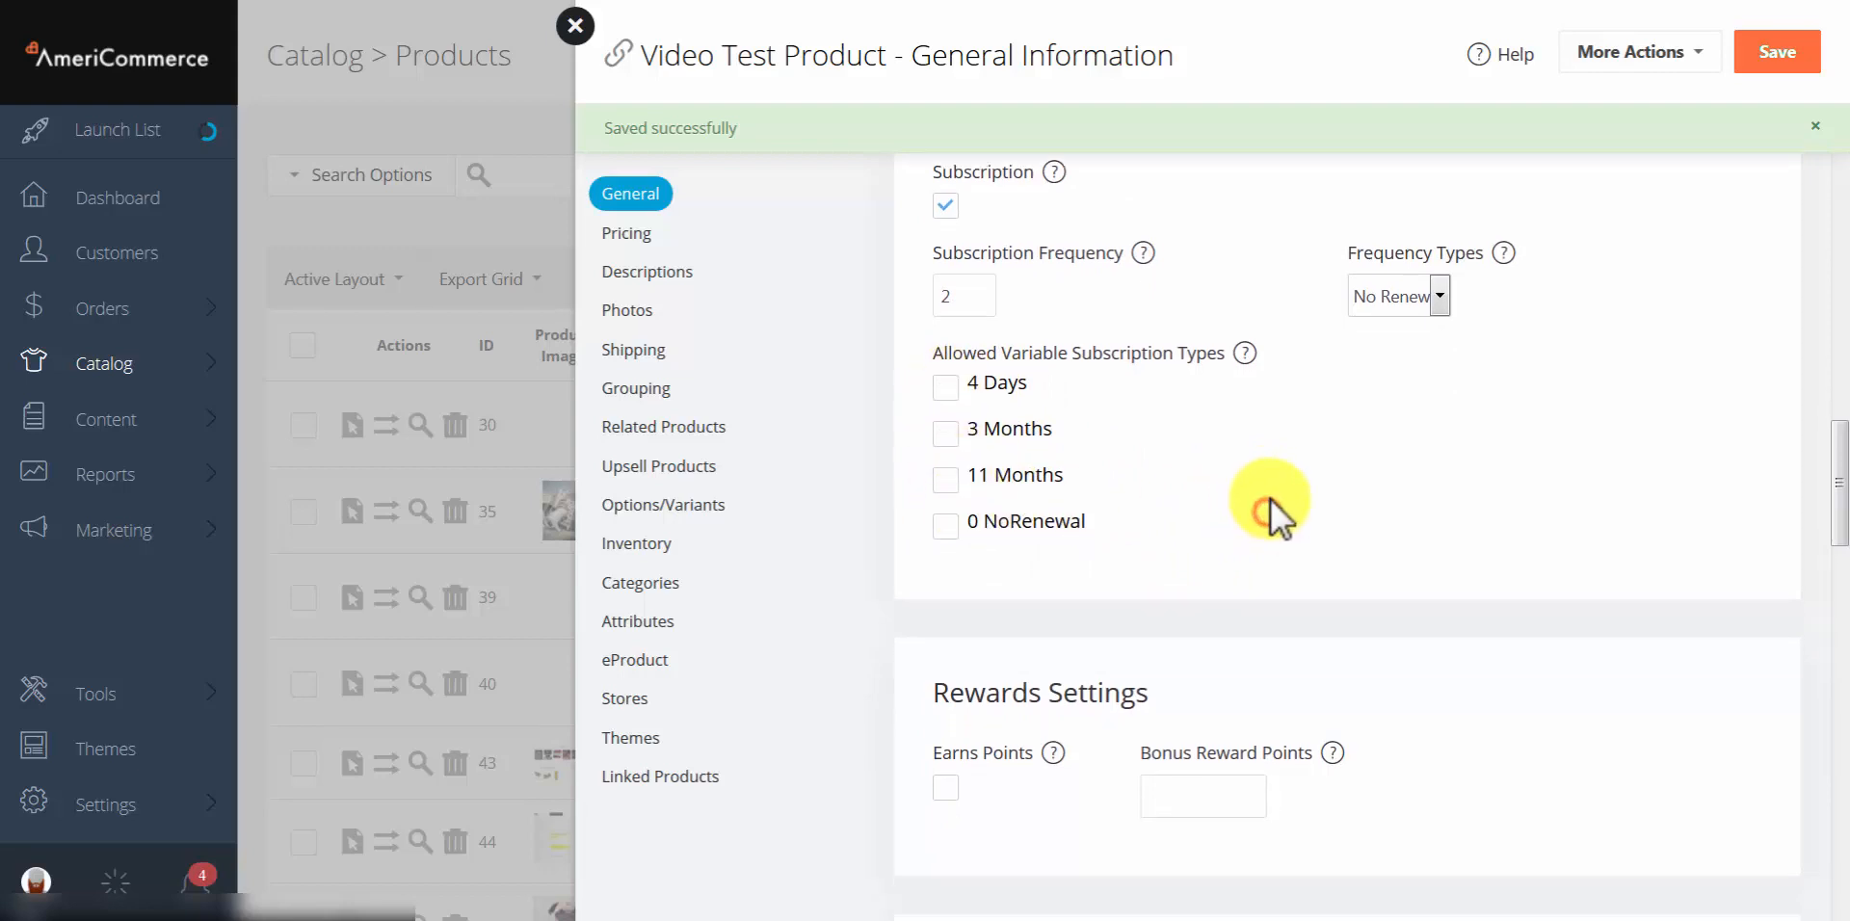
pyautogui.scroll(-4, 1270, 499)
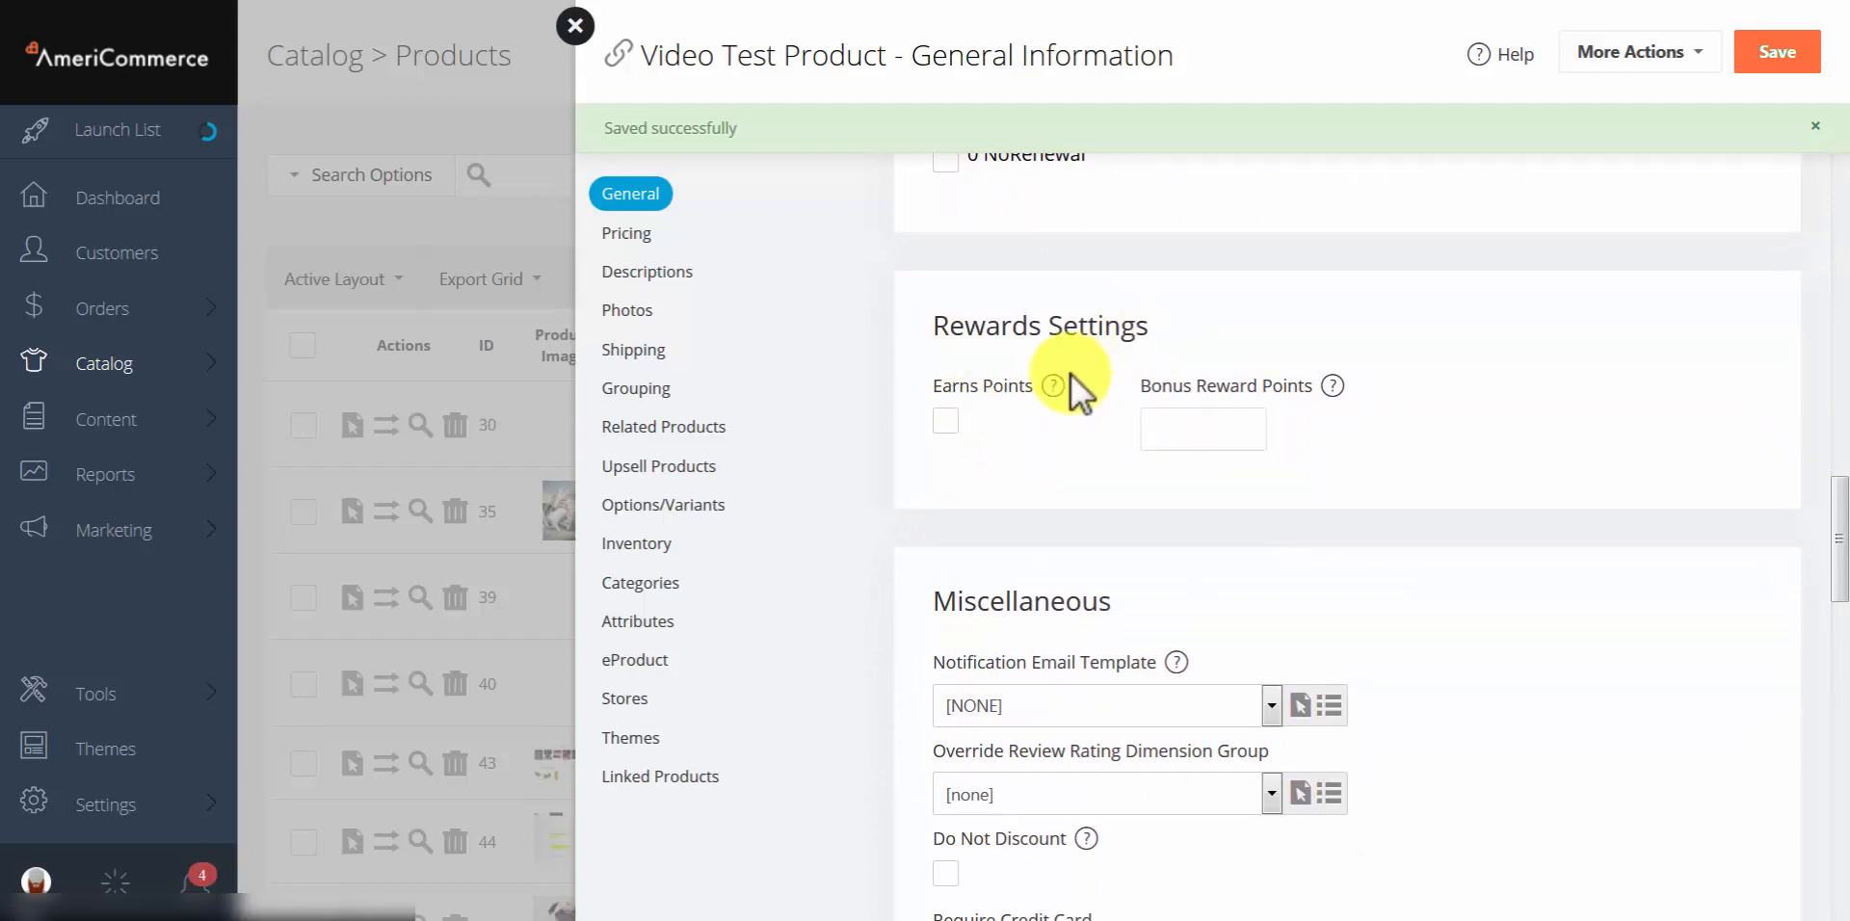
# Step: Tick Earns Points in Rewards Settings, leaving Bonus Reward Points blank
pyautogui.click(936, 420)
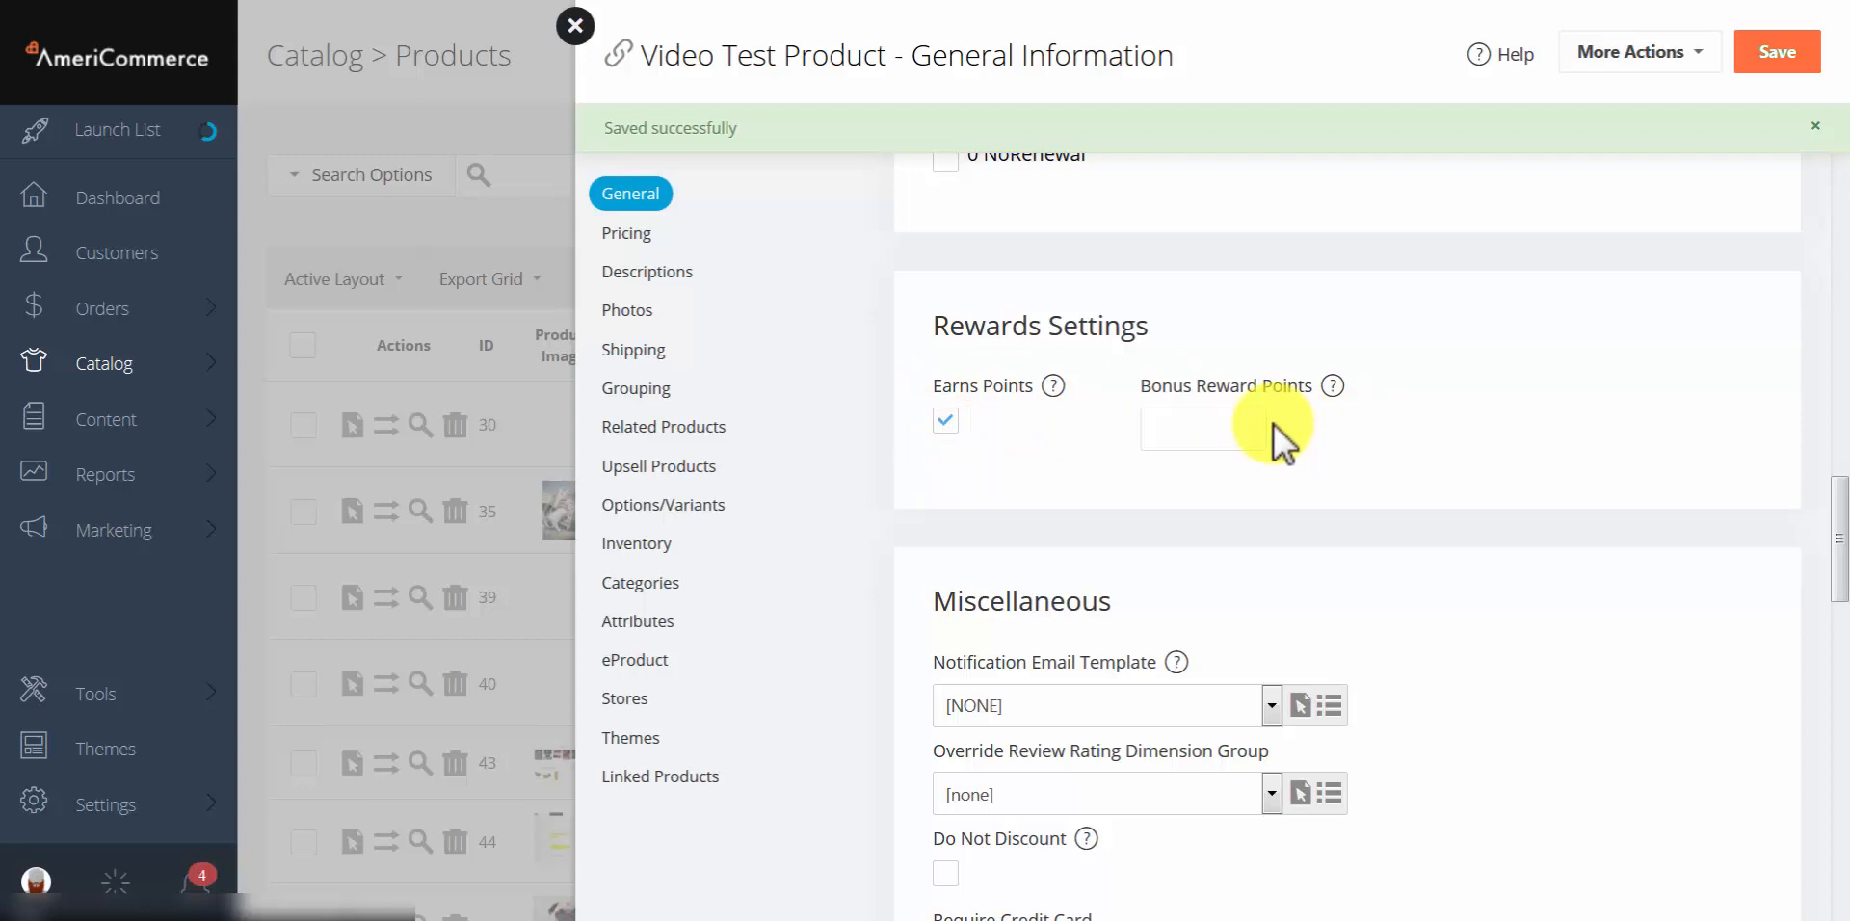
pyautogui.click(143, 792)
pyautogui.click(1396, 454)
pyautogui.click(1145, 430)
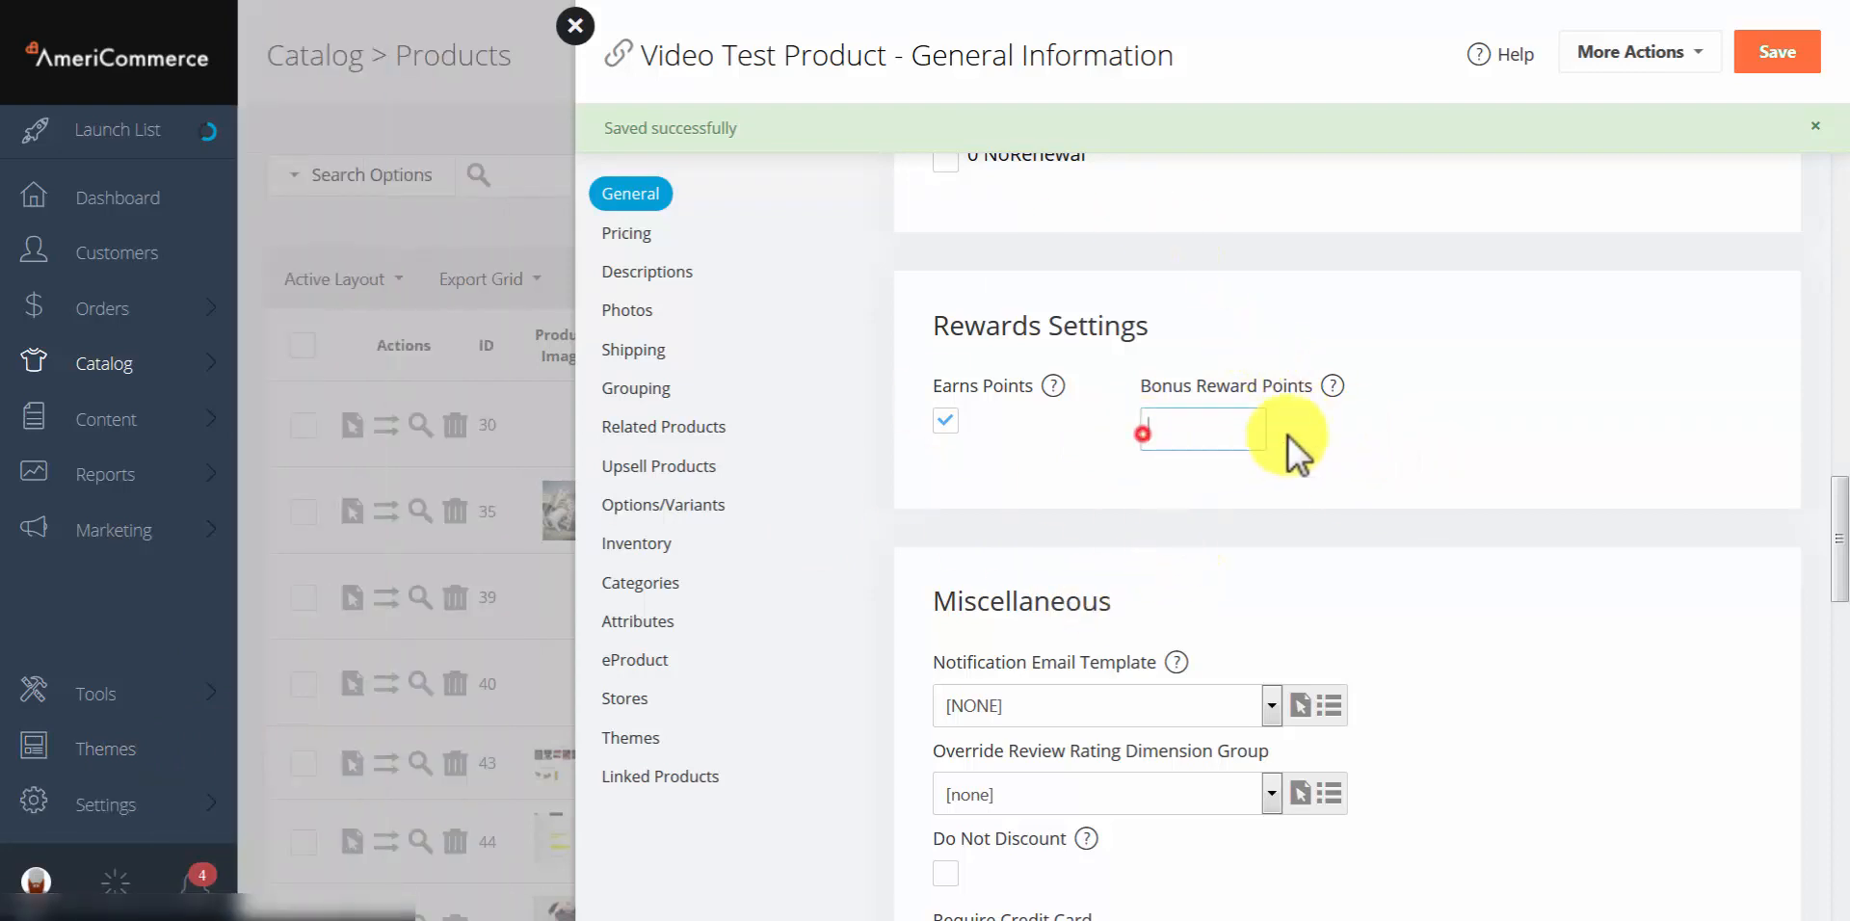
pyautogui.click(1422, 449)
pyautogui.scroll(-3, 1425, 449)
pyautogui.scroll(-1, 1425, 449)
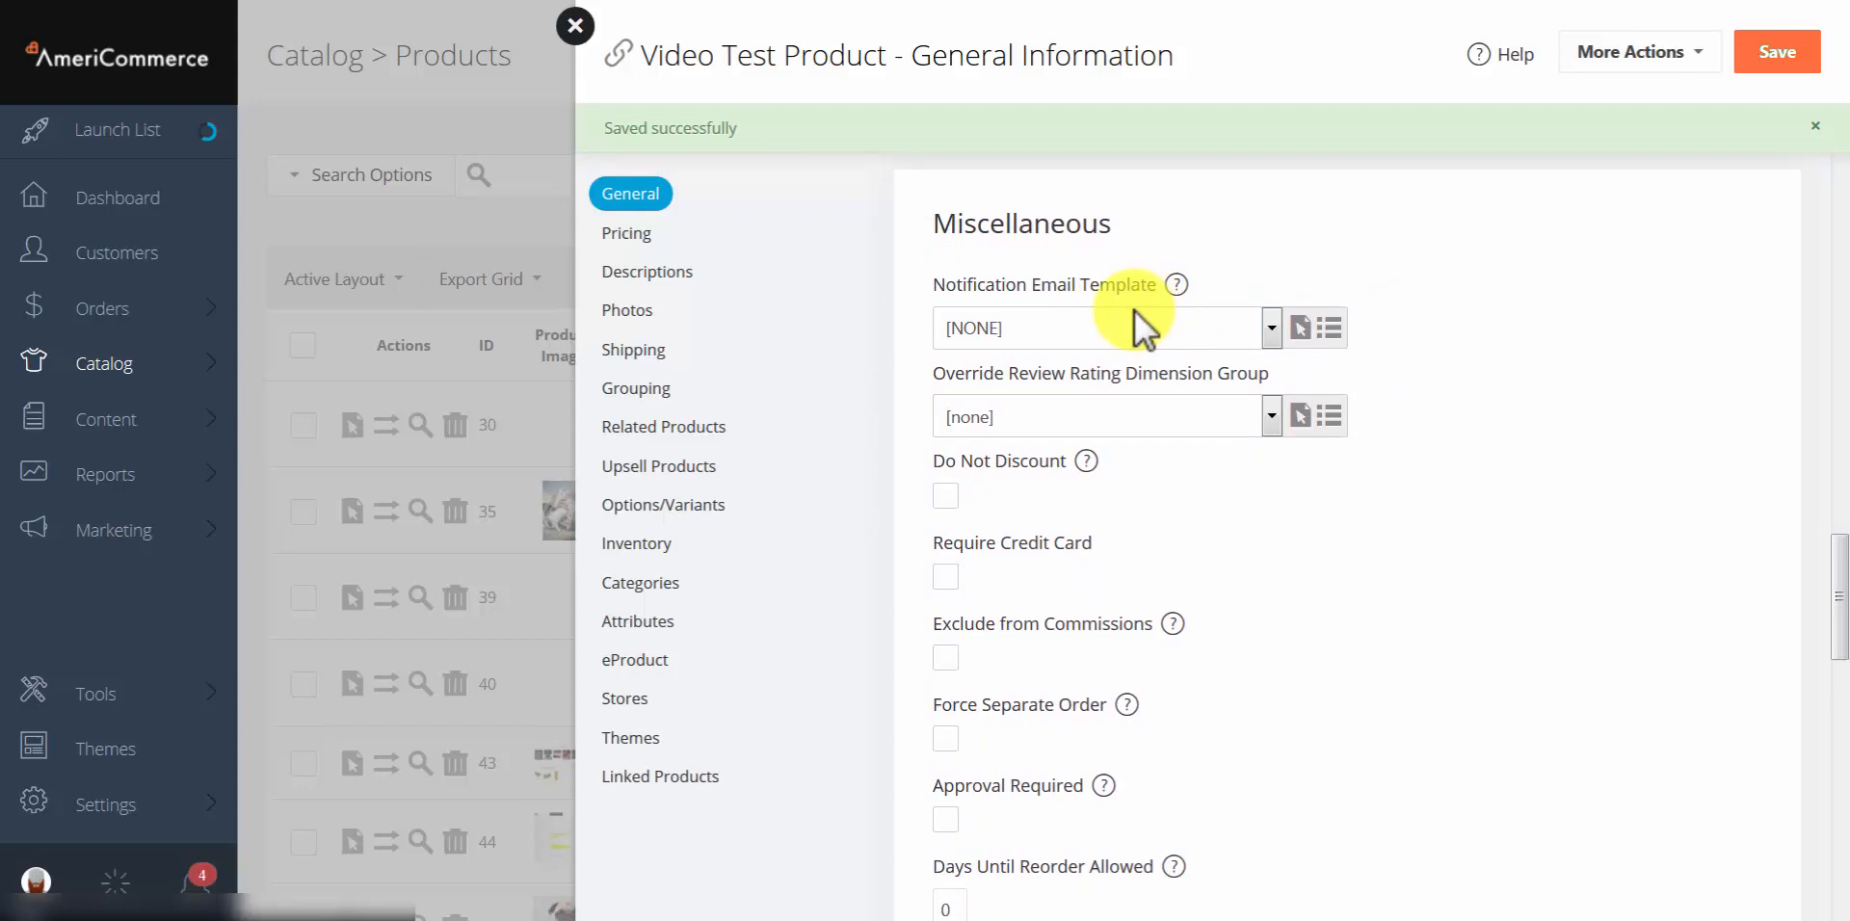
# Step: Keep notification template and review rating group at none, and tick Exclude from Commissions
pyautogui.click(1043, 334)
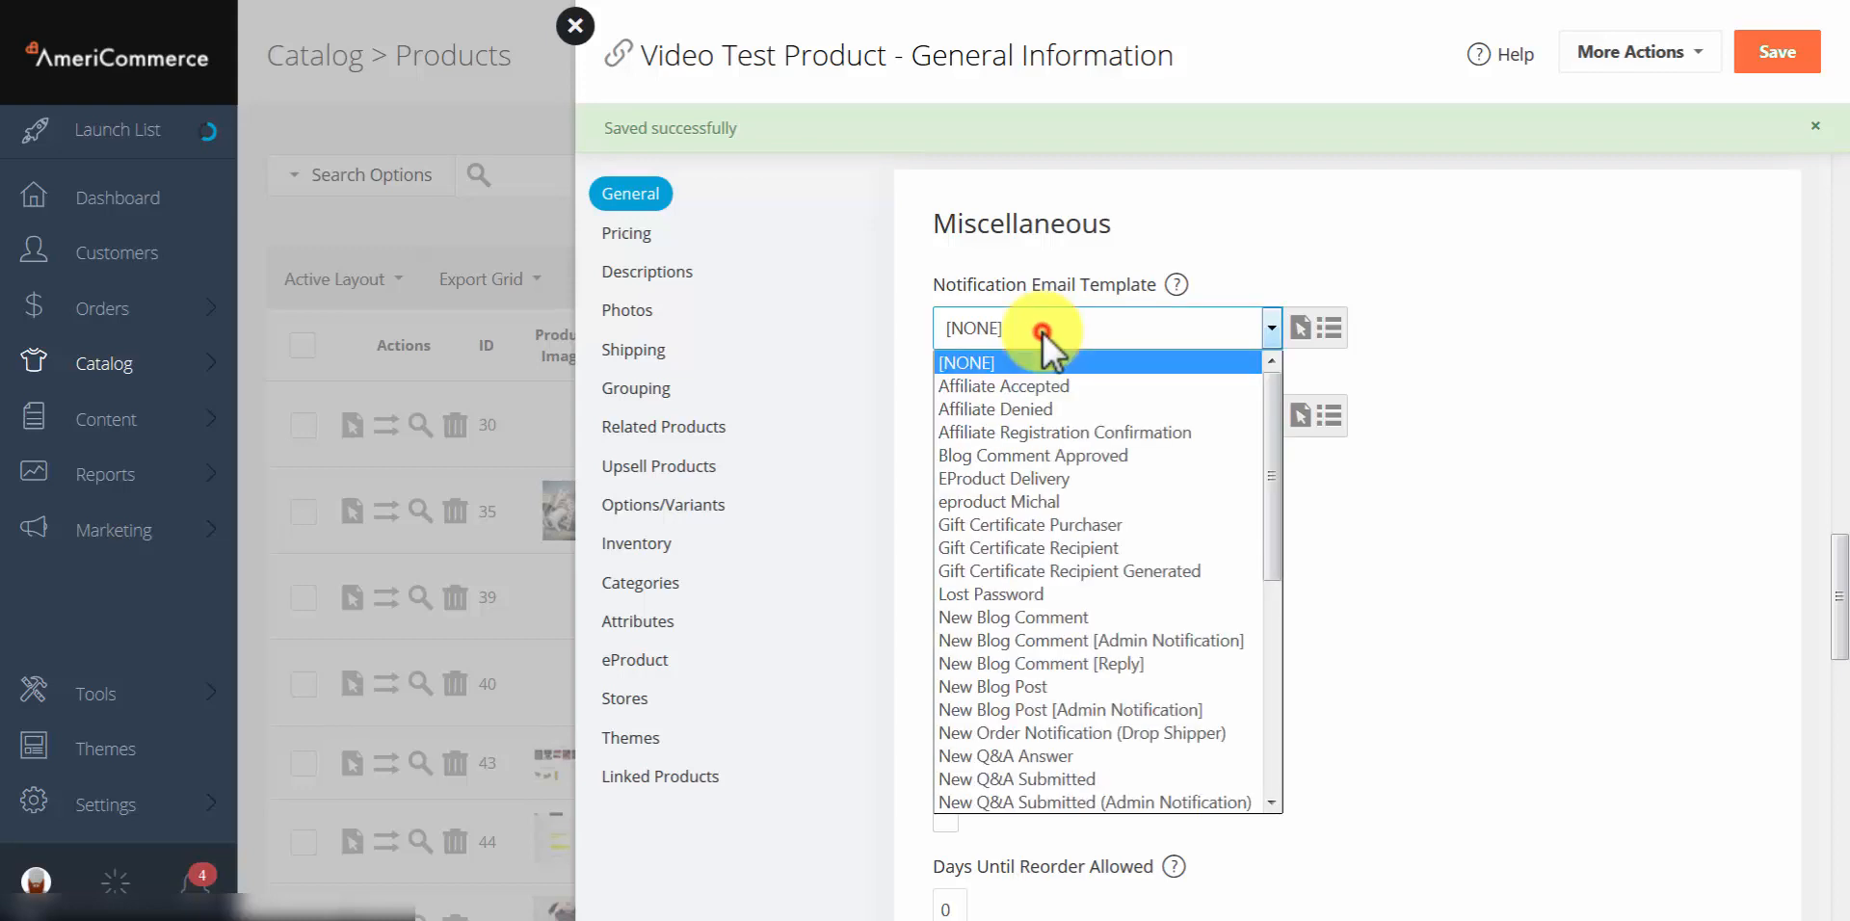
pyautogui.click(1426, 545)
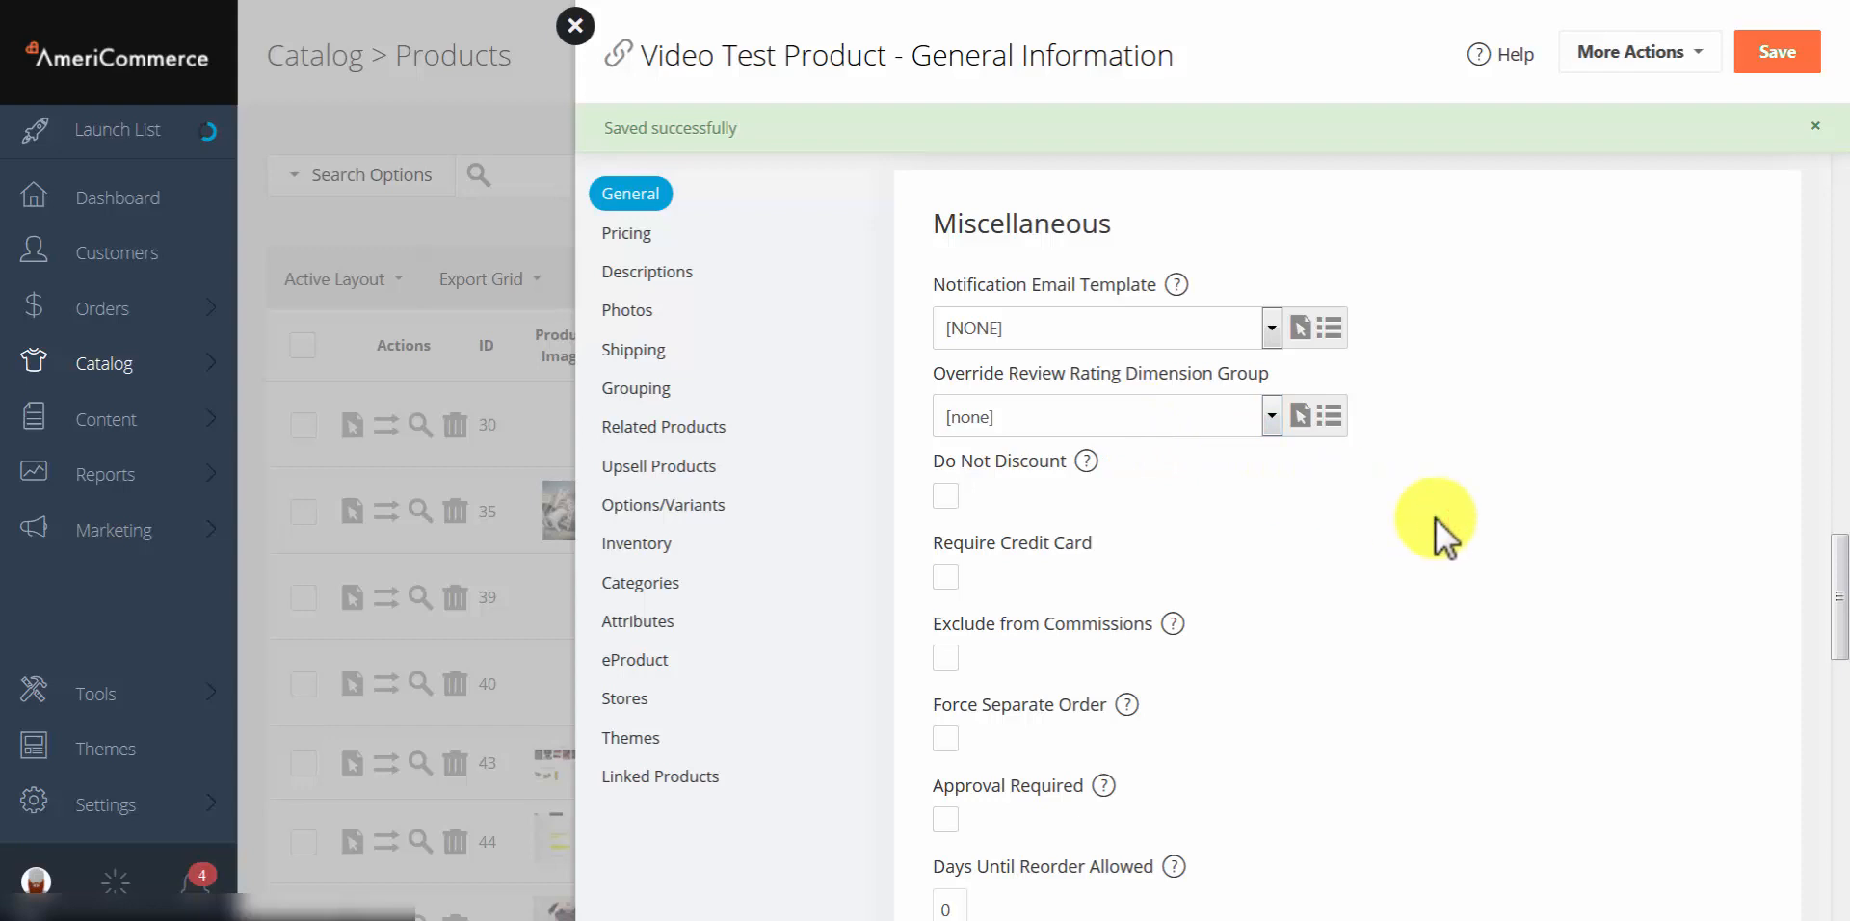
pyautogui.click(1159, 410)
pyautogui.click(1327, 514)
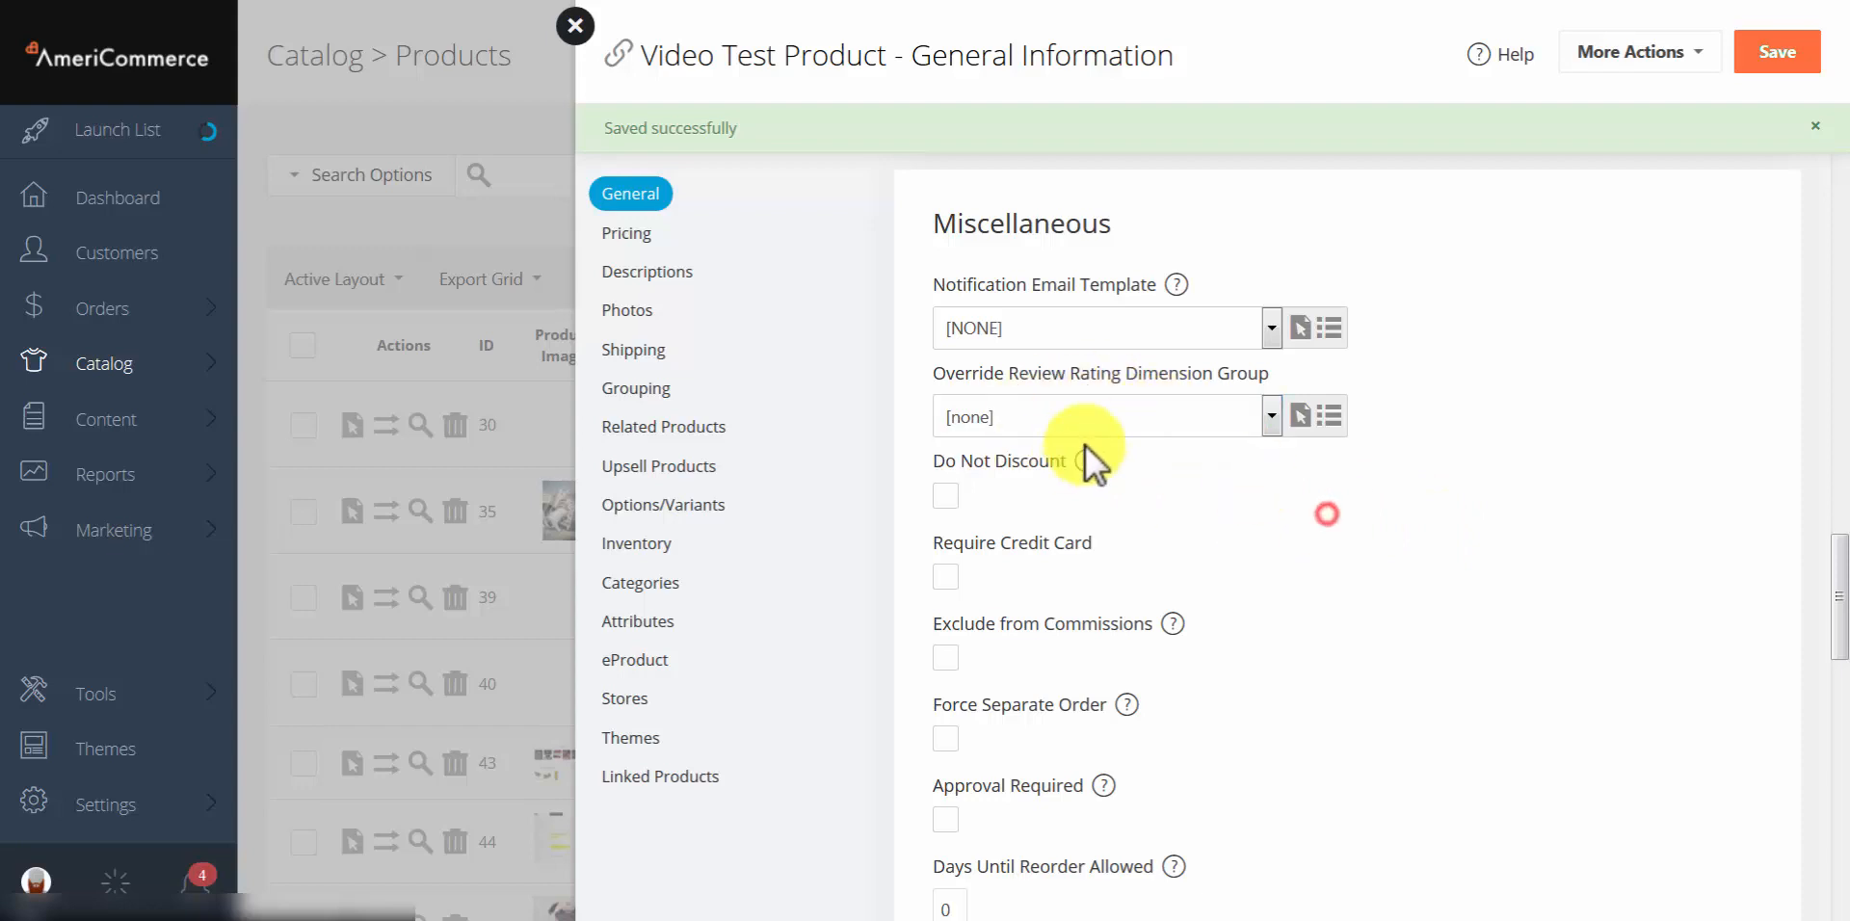
pyautogui.scroll(-2, 1086, 463)
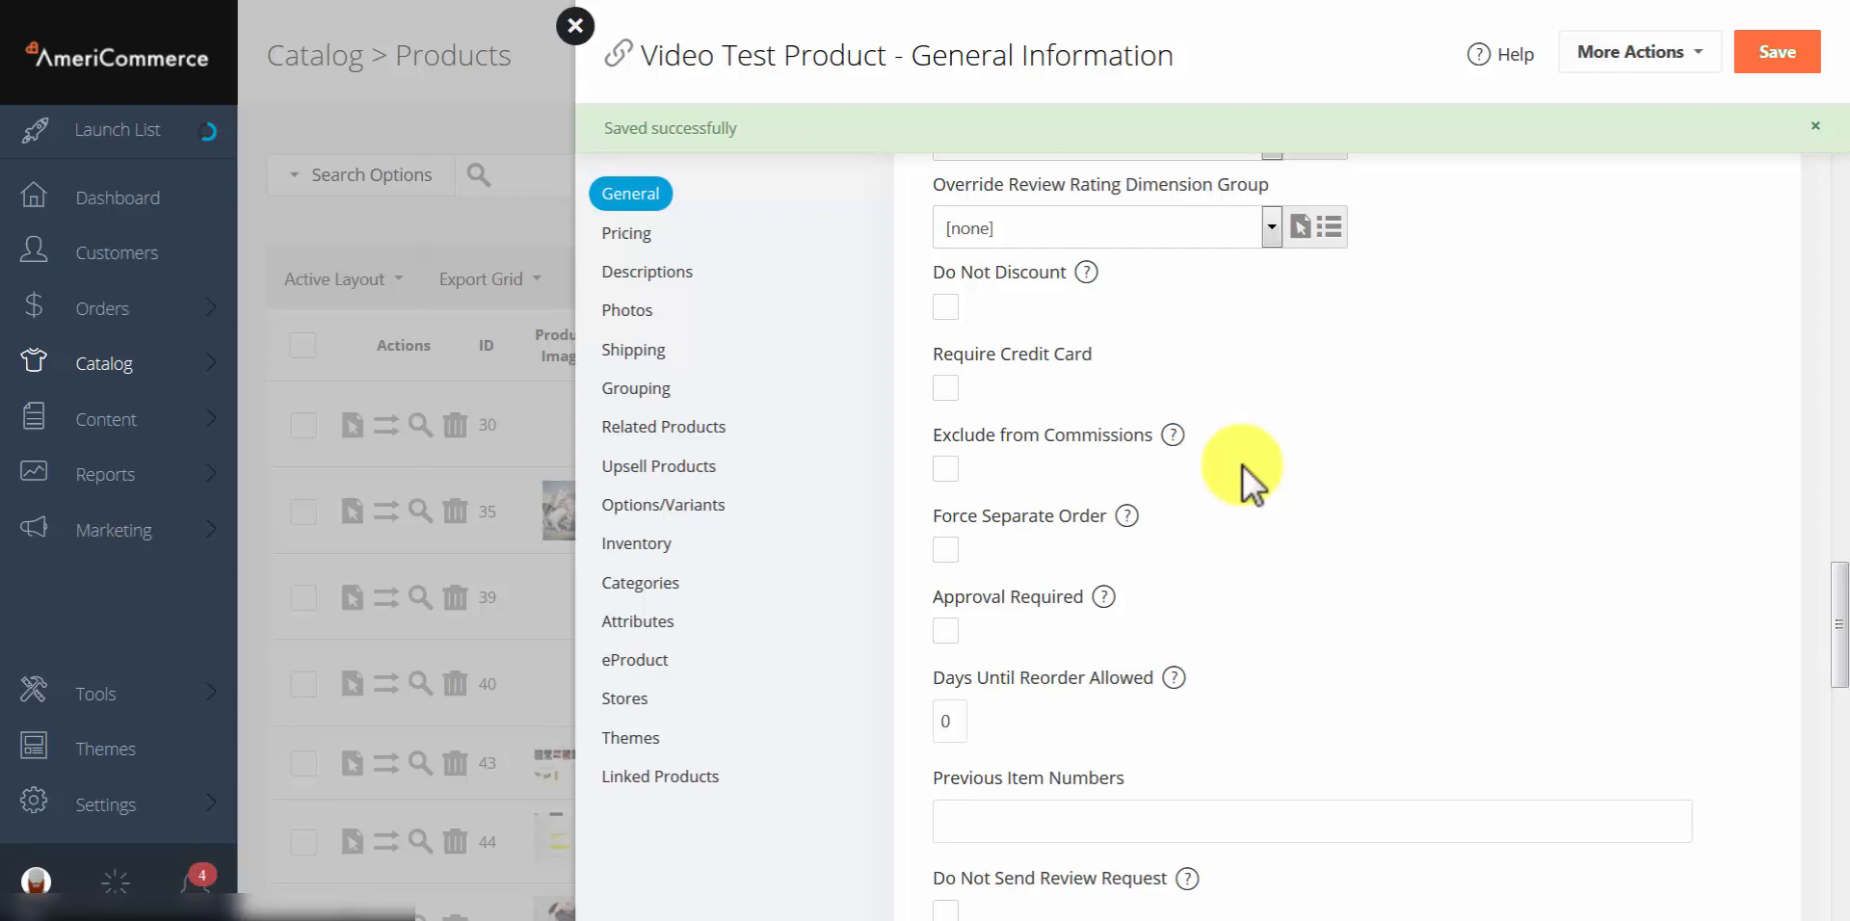
pyautogui.click(946, 468)
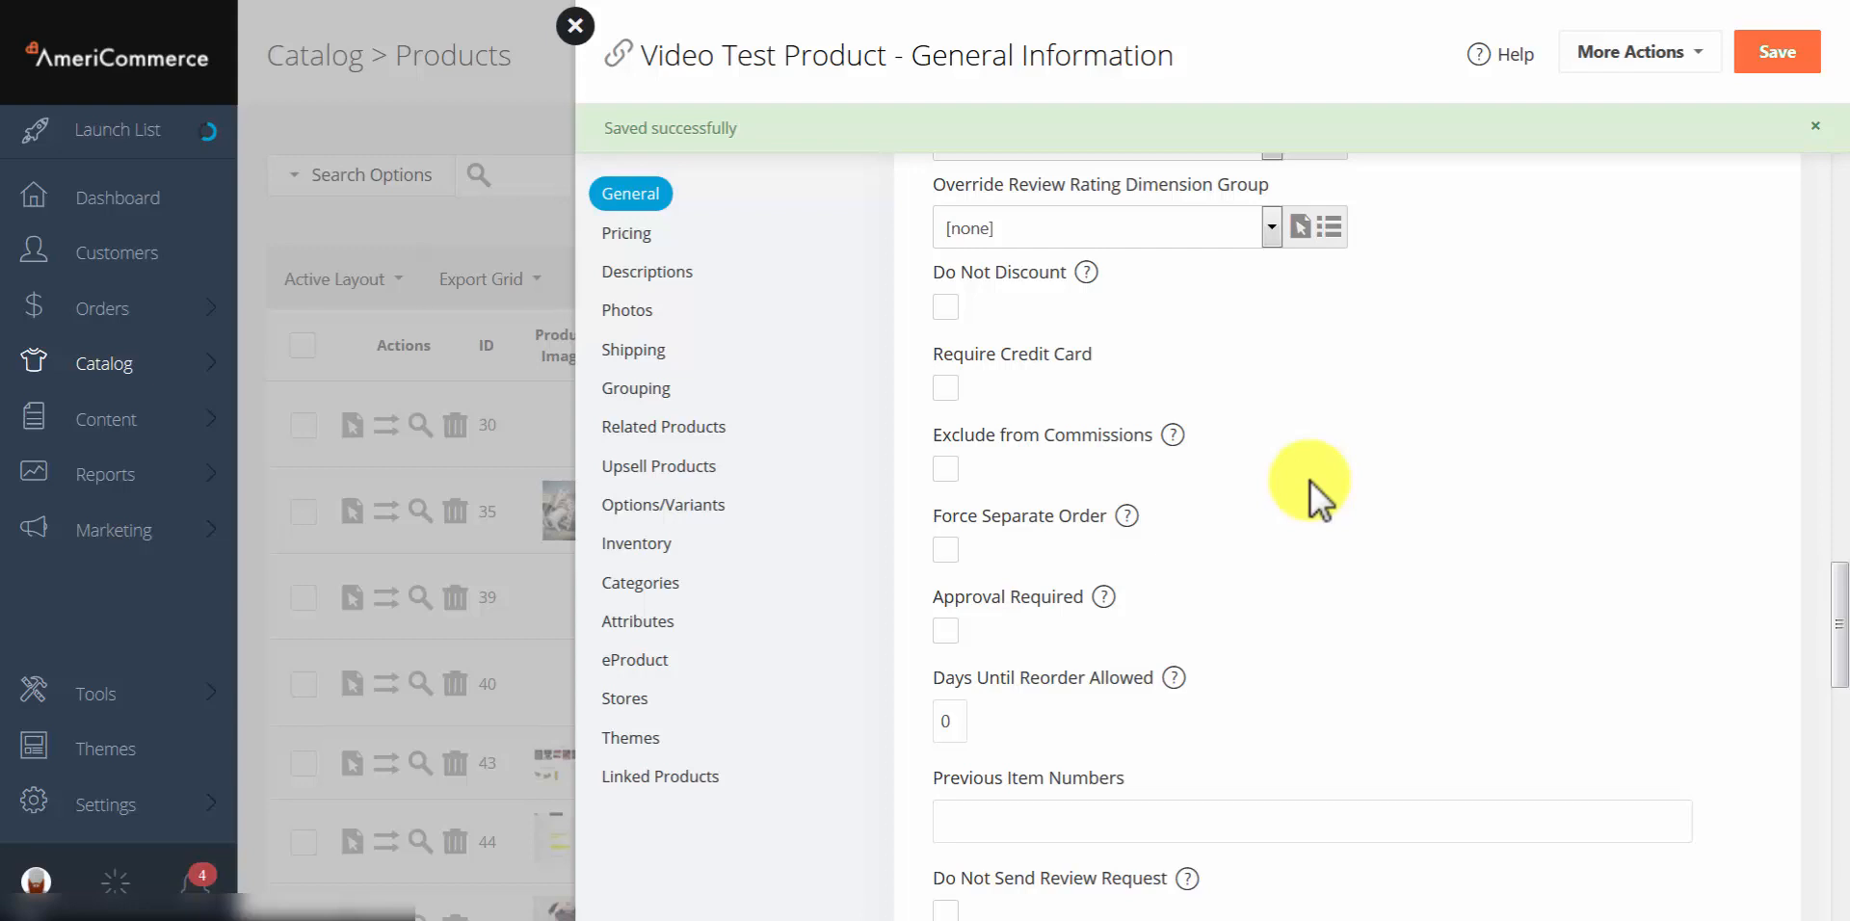
pyautogui.scroll(-3, 1310, 481)
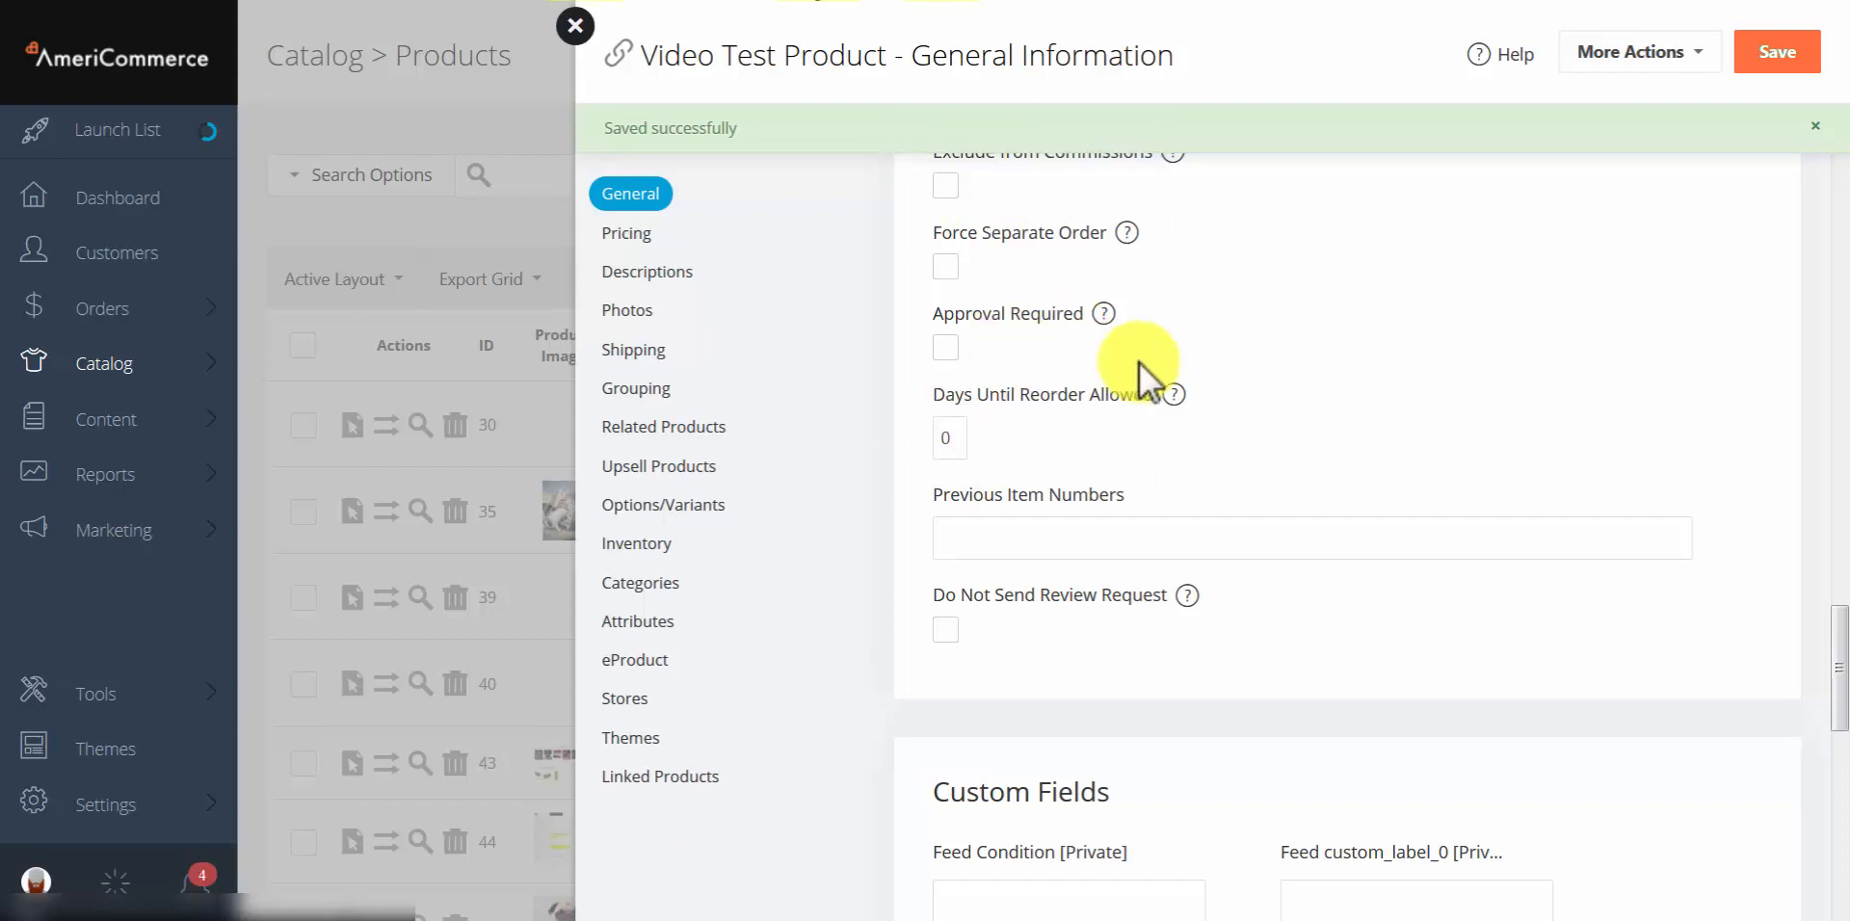
pyautogui.scroll(-1, 1231, 331)
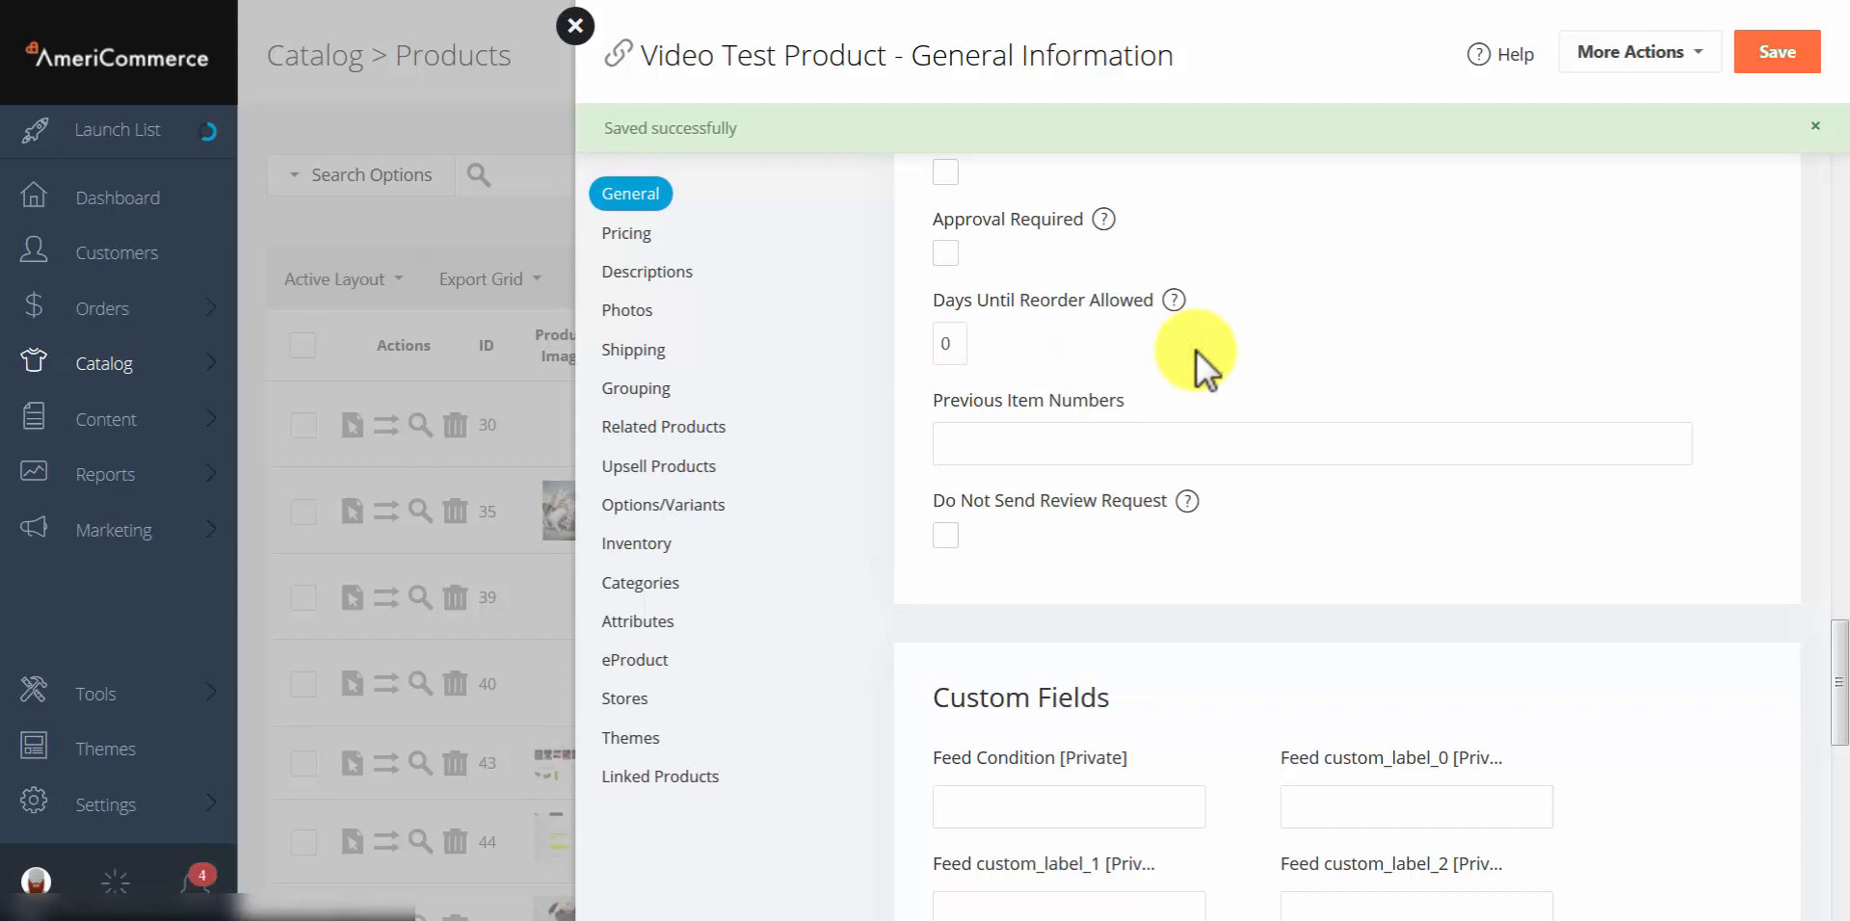
pyautogui.write('7')
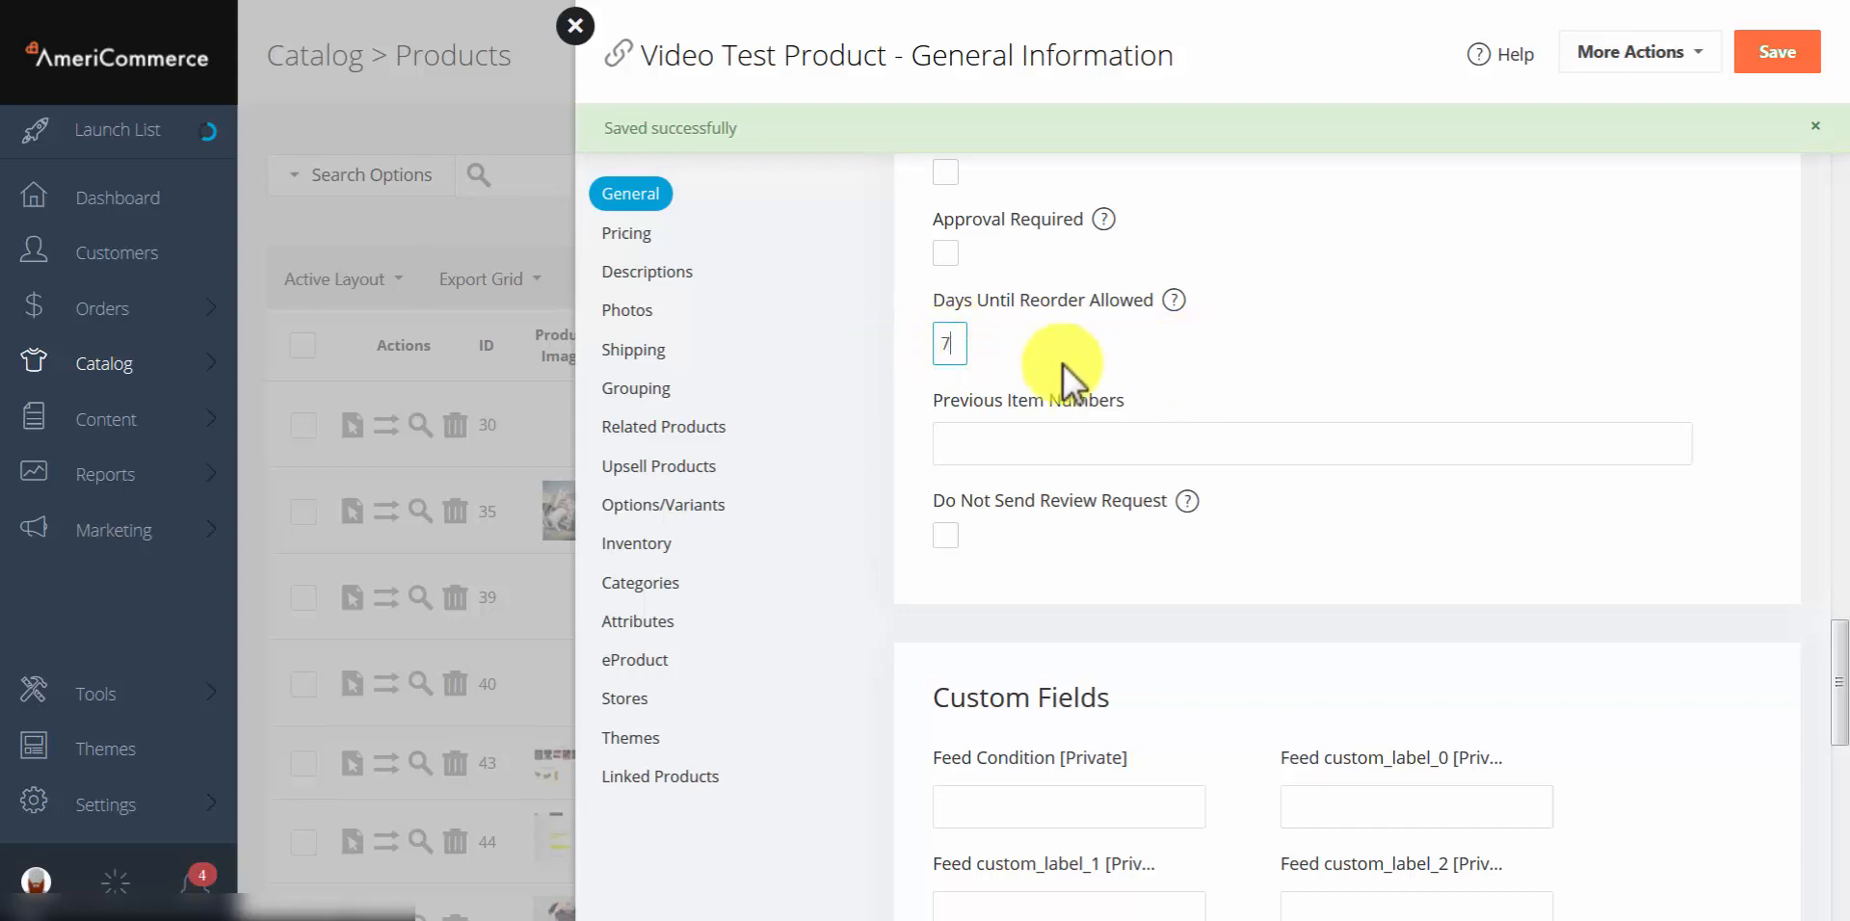
pyautogui.click(1102, 361)
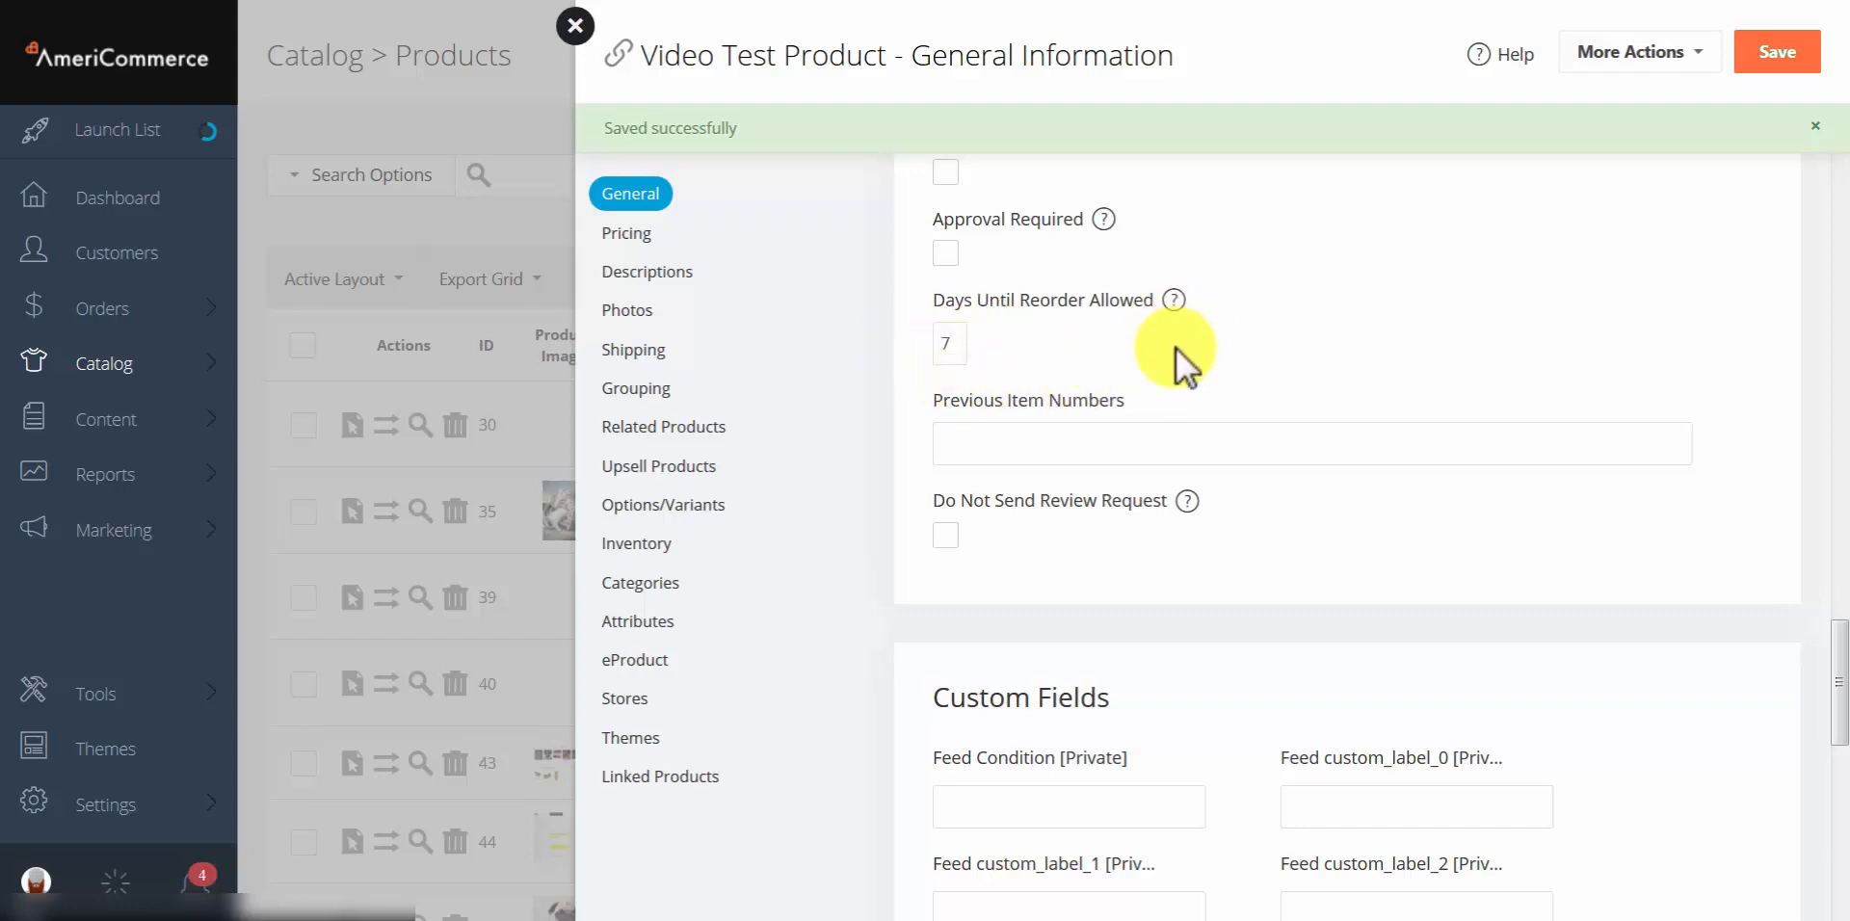
pyautogui.scroll(-3, 1177, 350)
pyautogui.scroll(2, 1177, 350)
pyautogui.click(1089, 350)
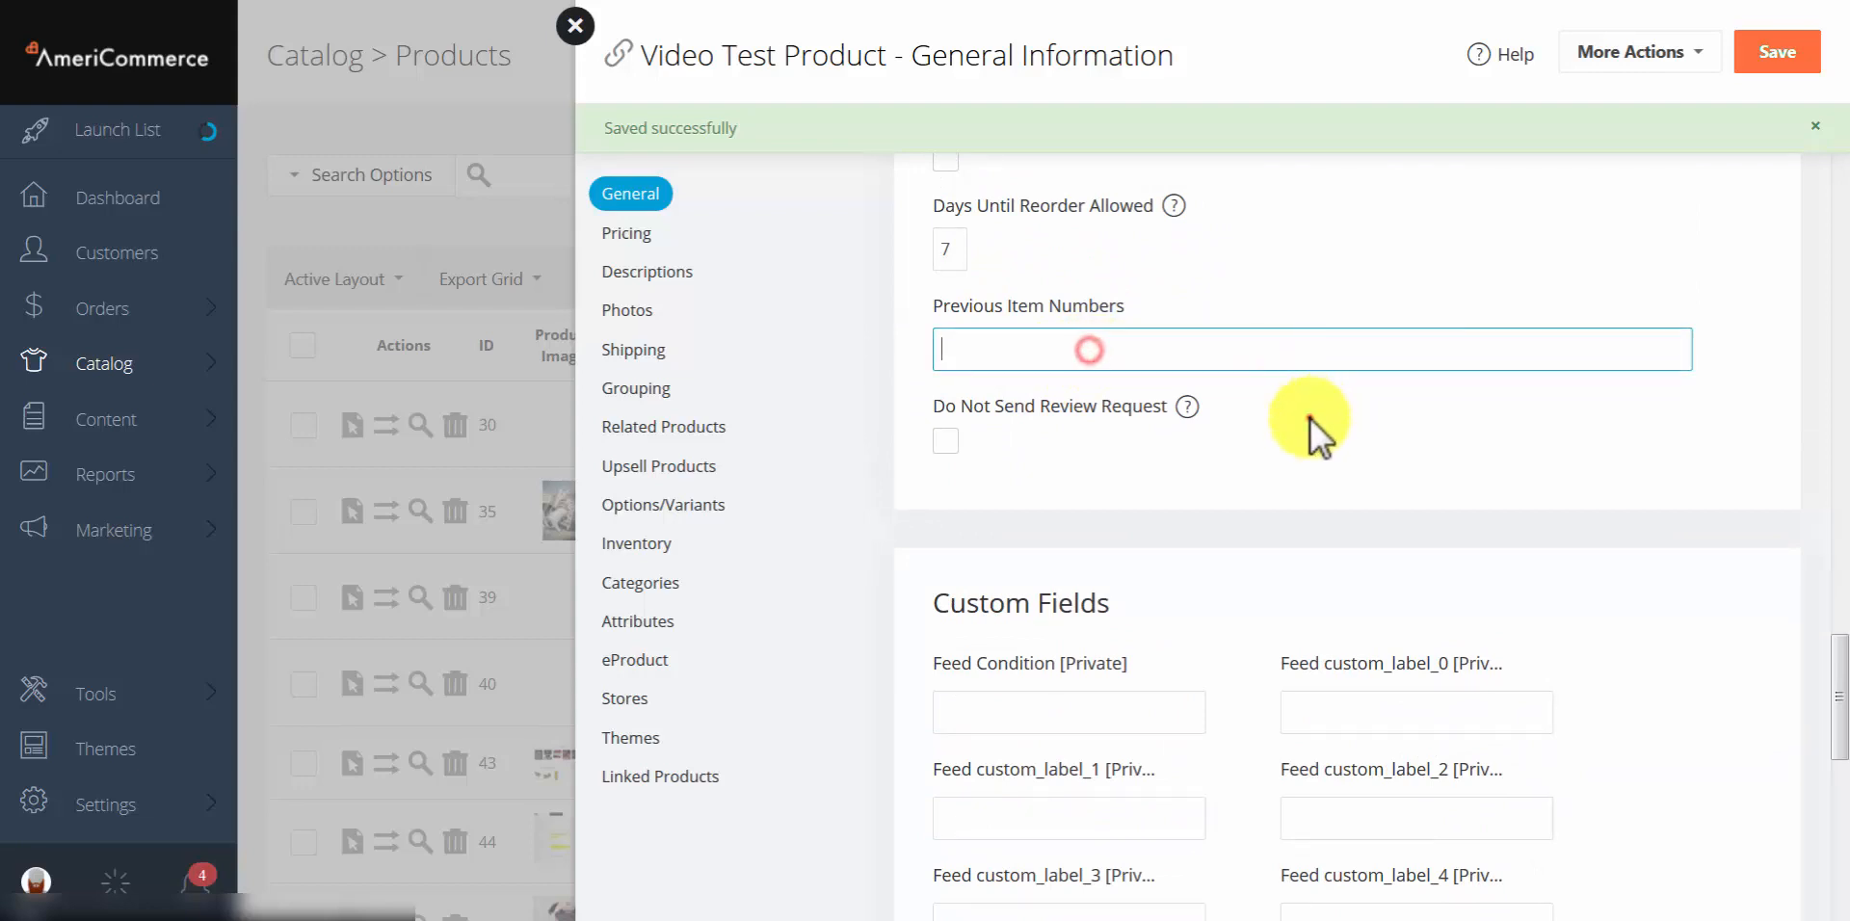
pyautogui.click(1308, 417)
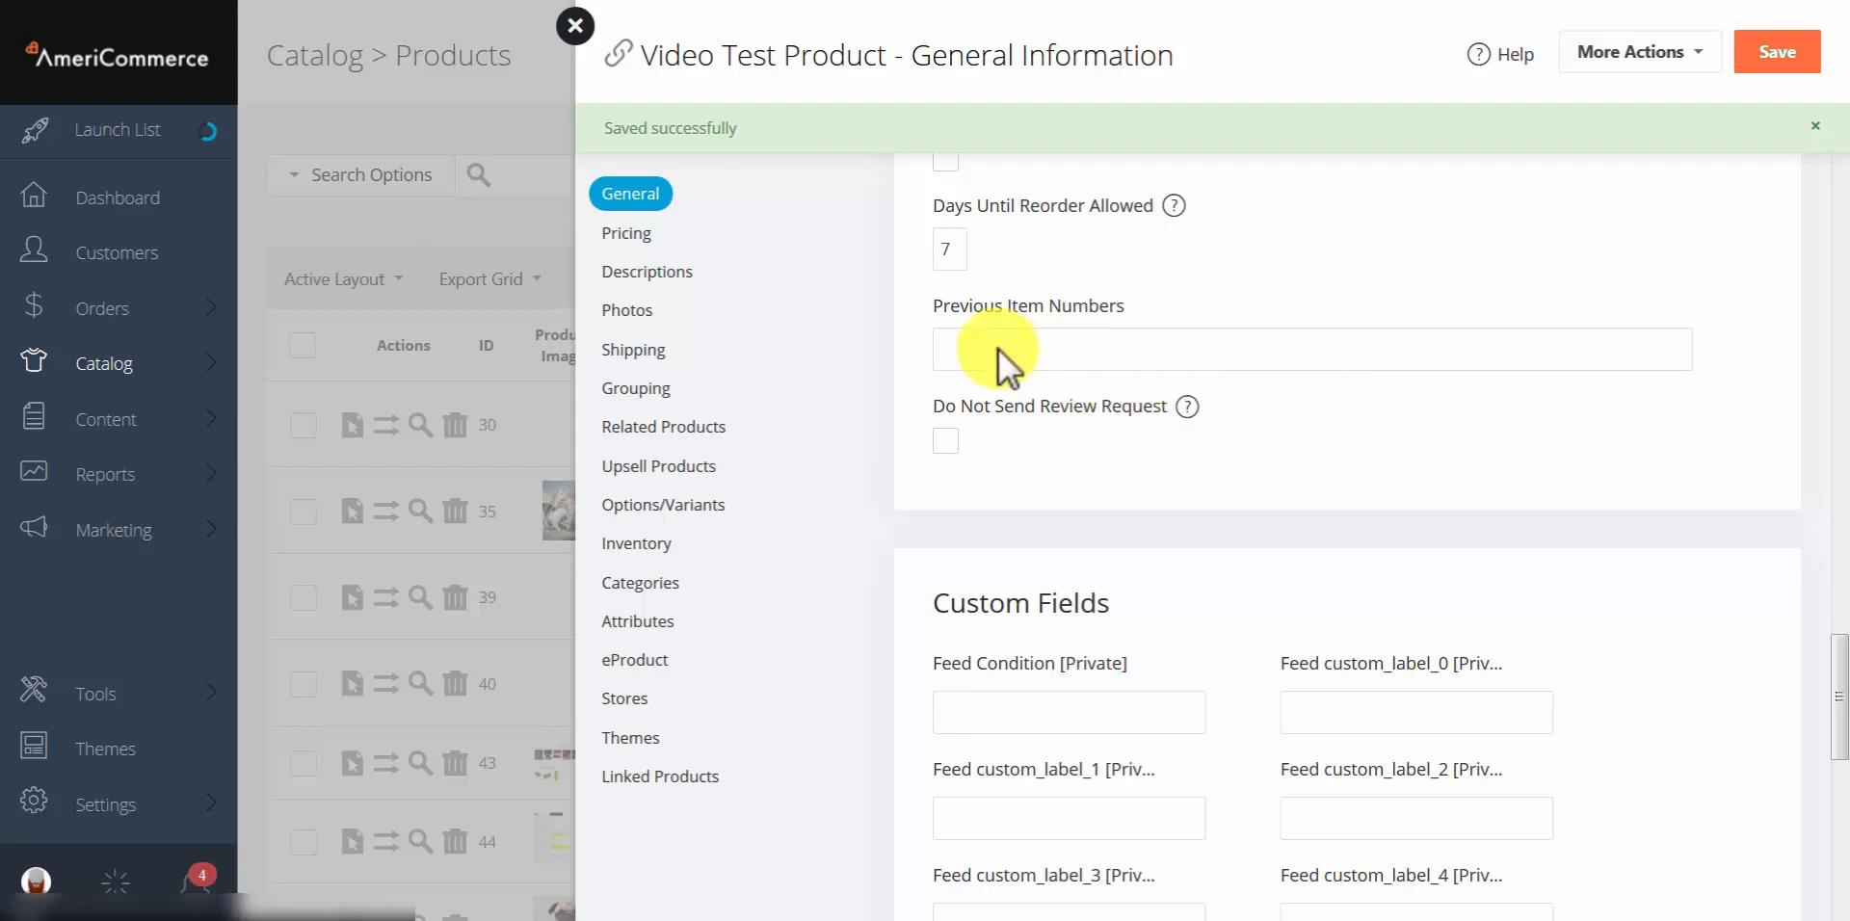
pyautogui.scroll(-1, 1368, 432)
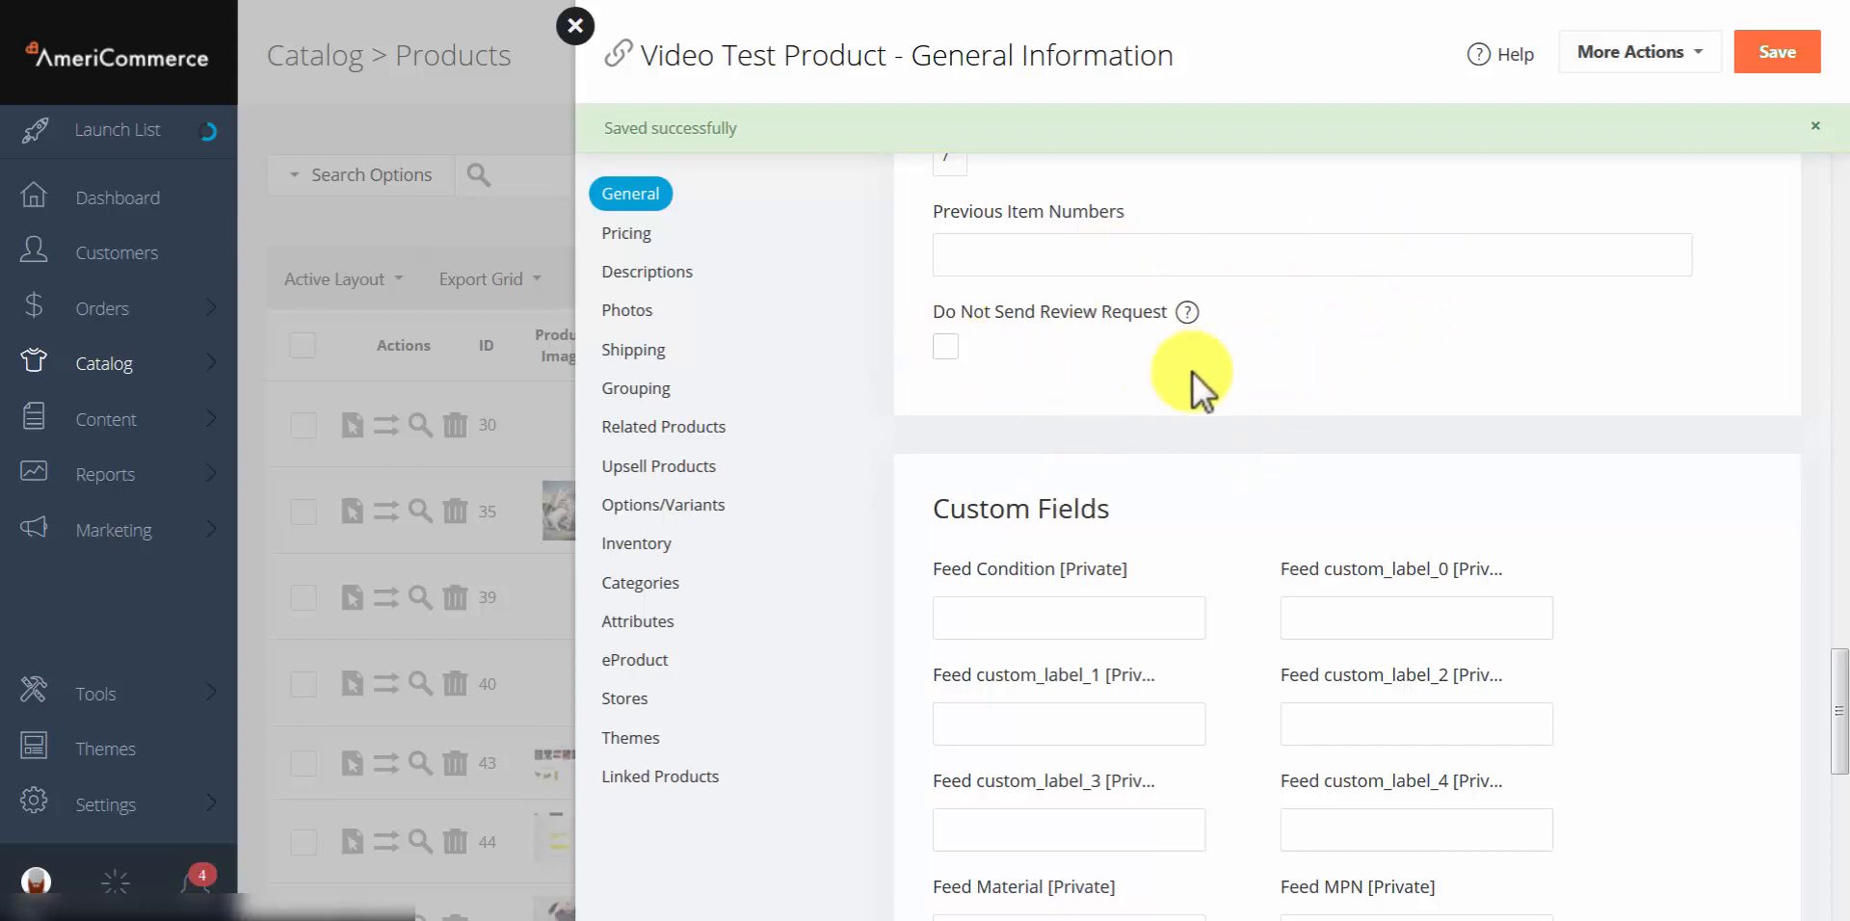
pyautogui.scroll(-9, 1216, 371)
pyautogui.scroll(5, 1216, 372)
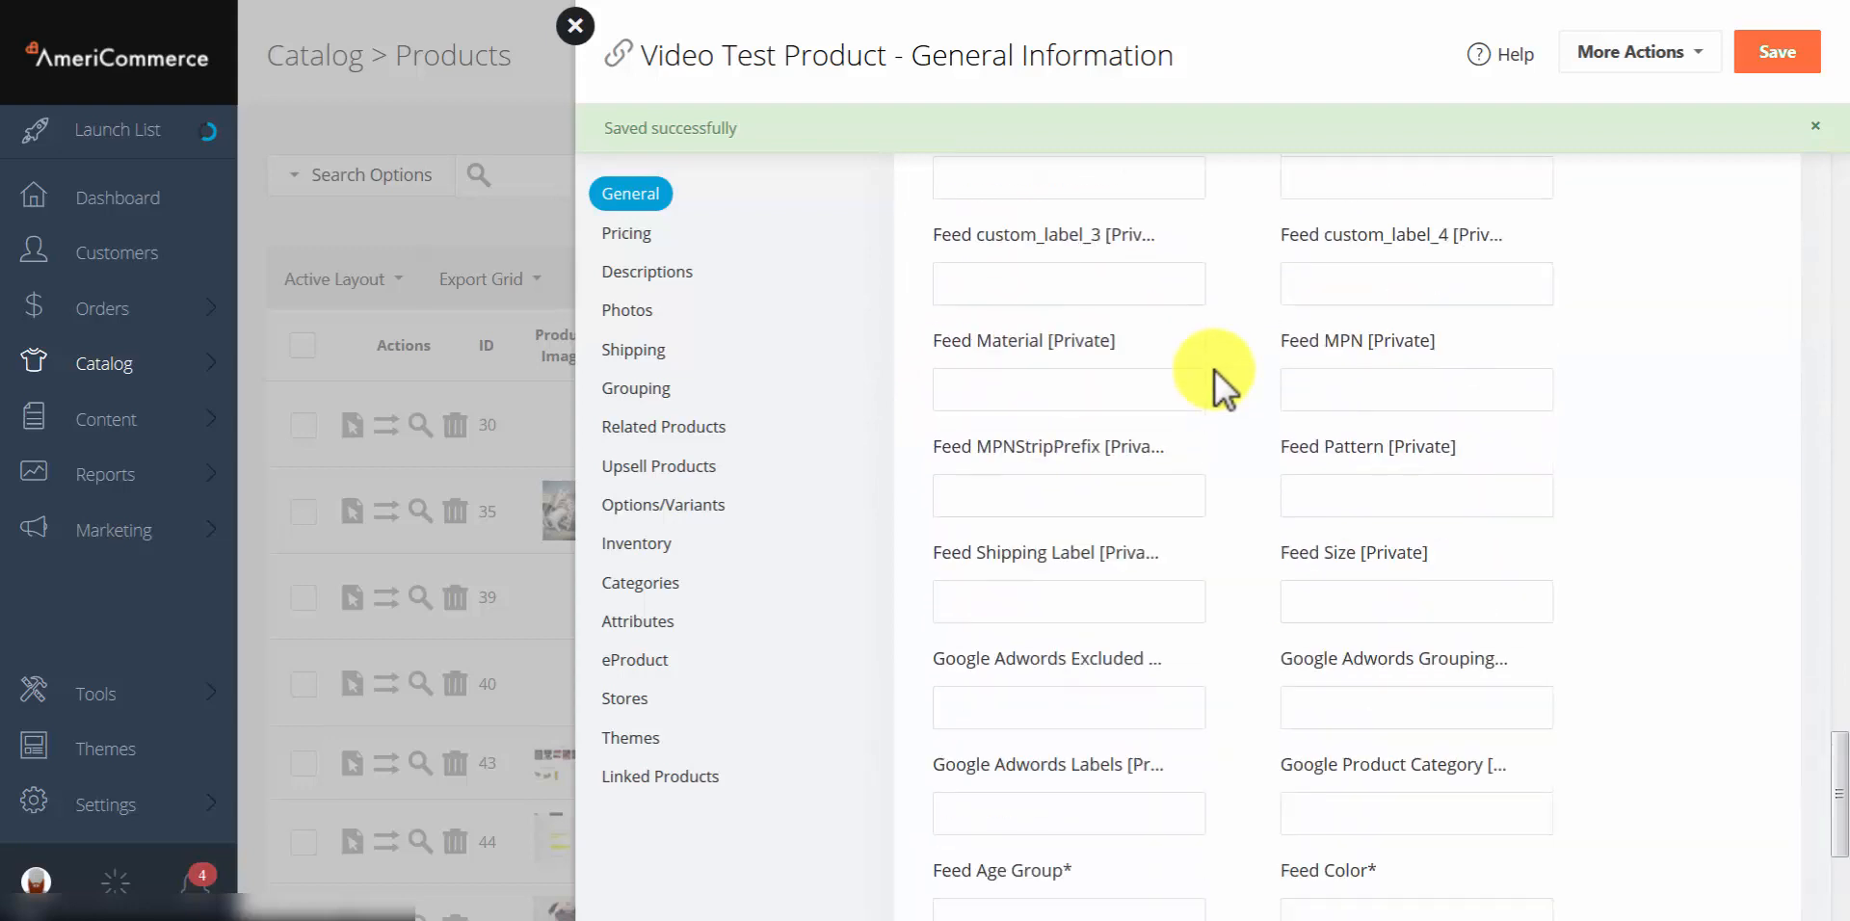
pyautogui.scroll(5, 1216, 372)
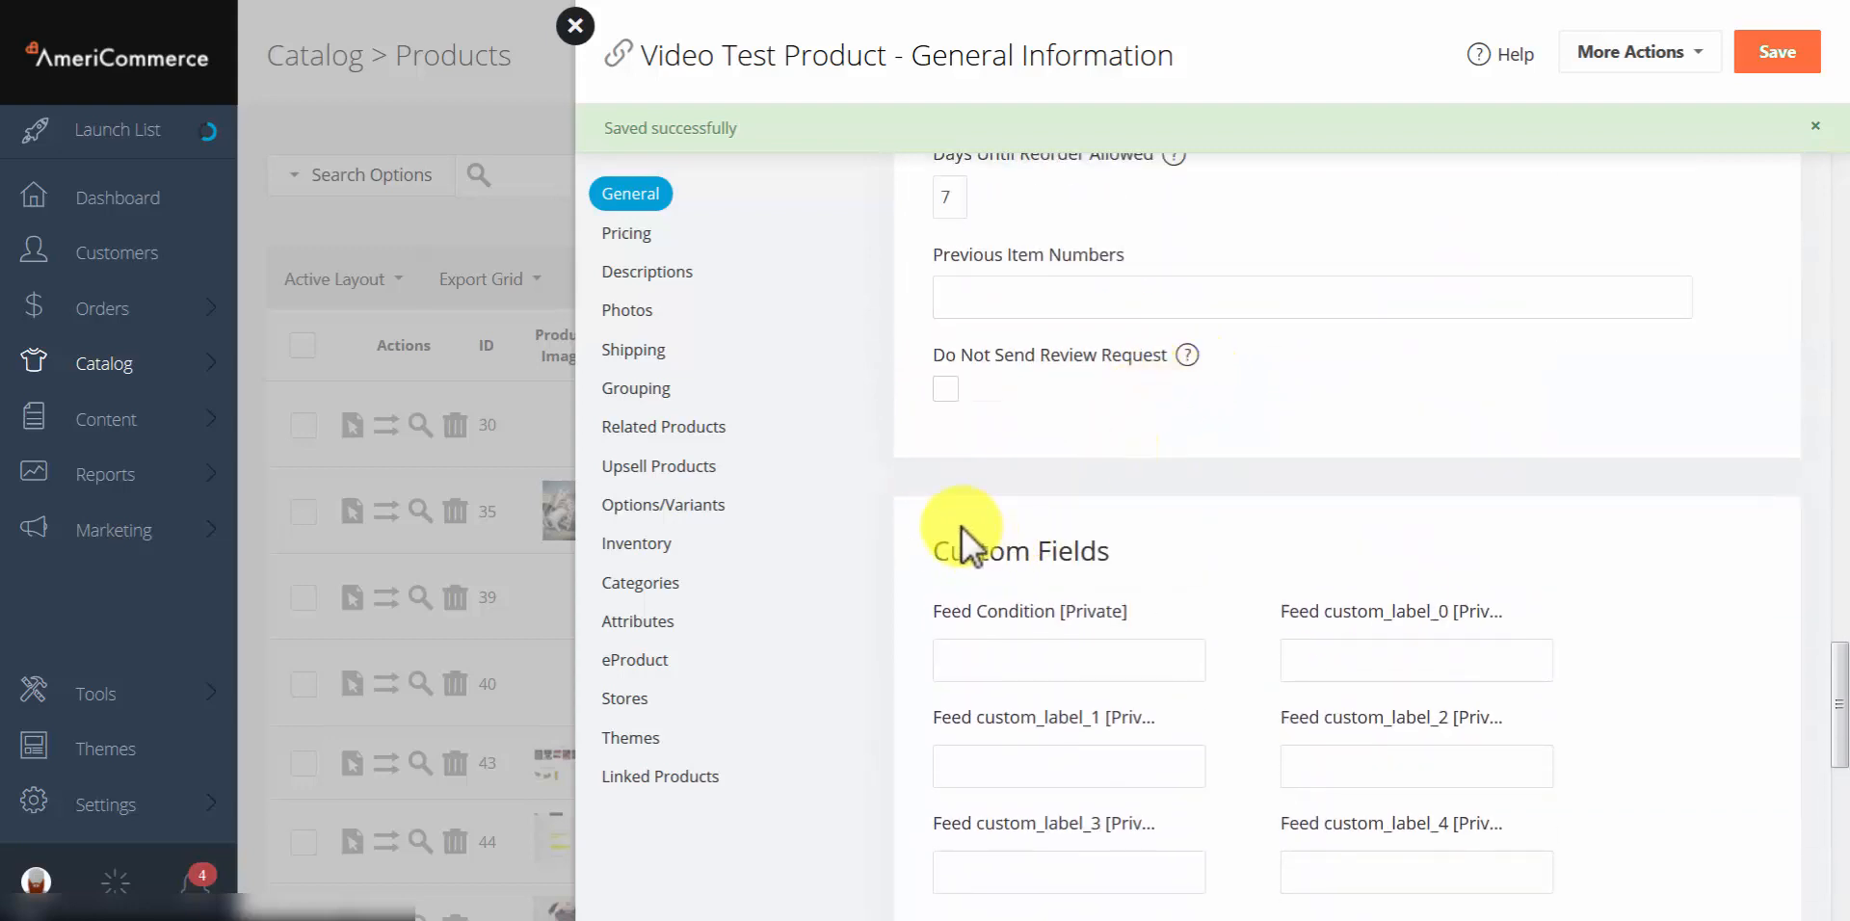
pyautogui.scroll(-2, 1085, 472)
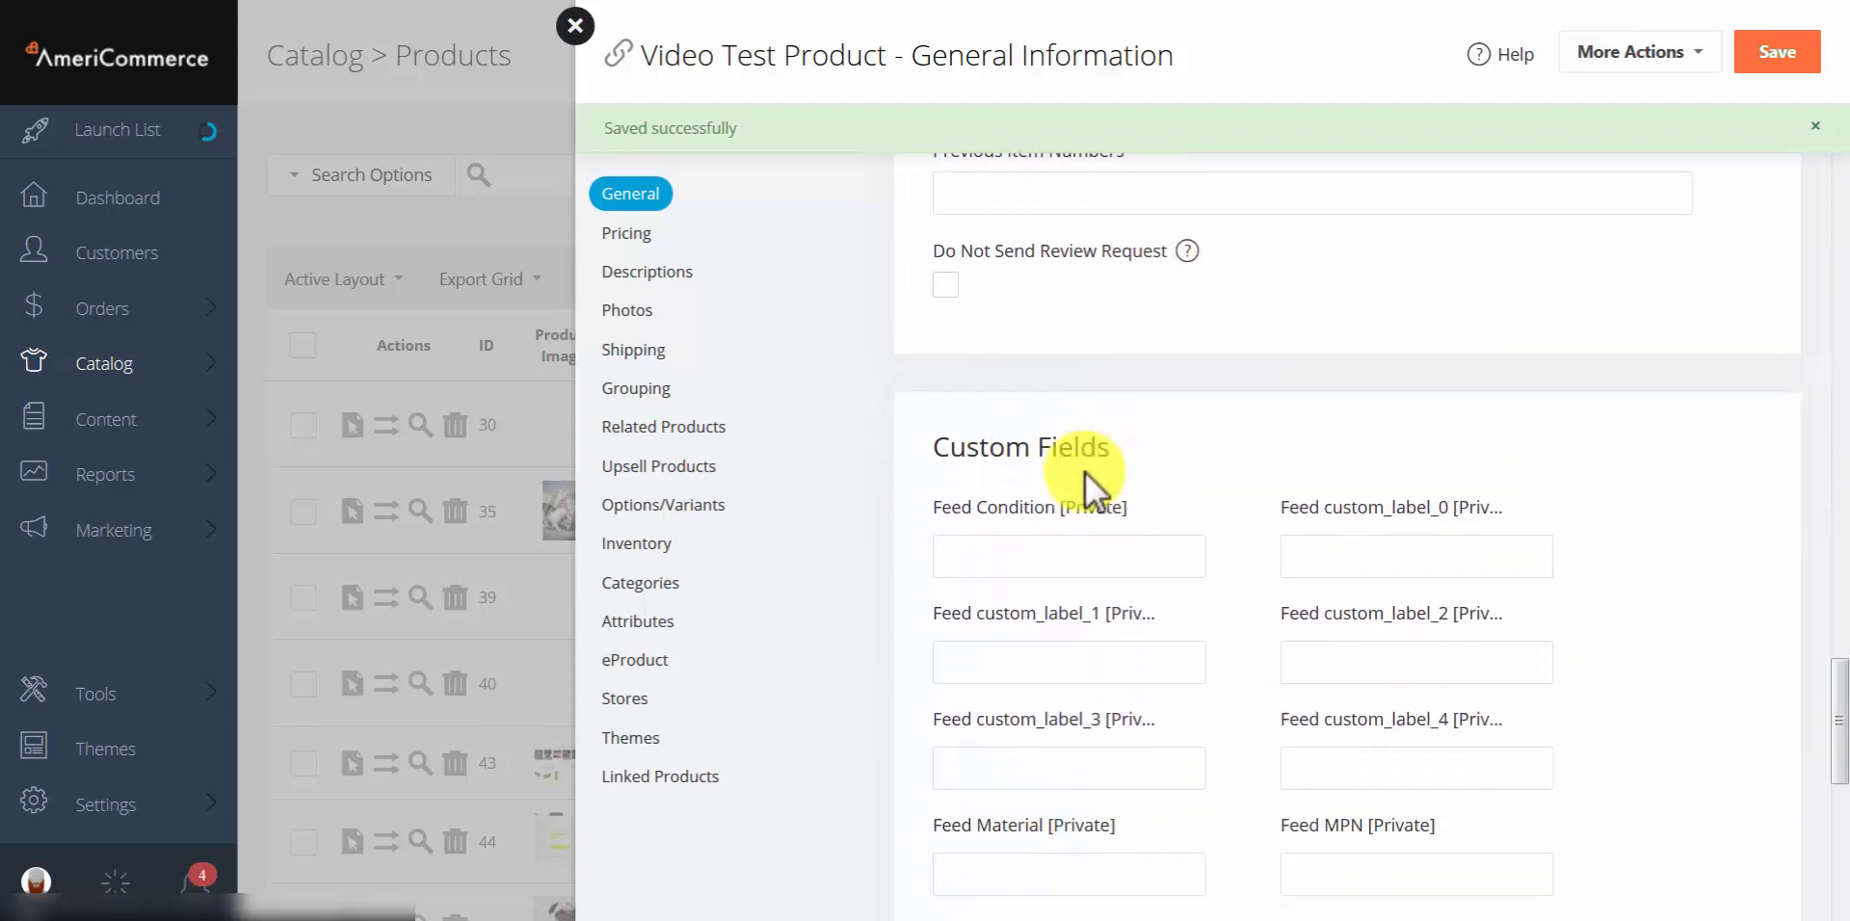
pyautogui.scroll(-6, 1112, 499)
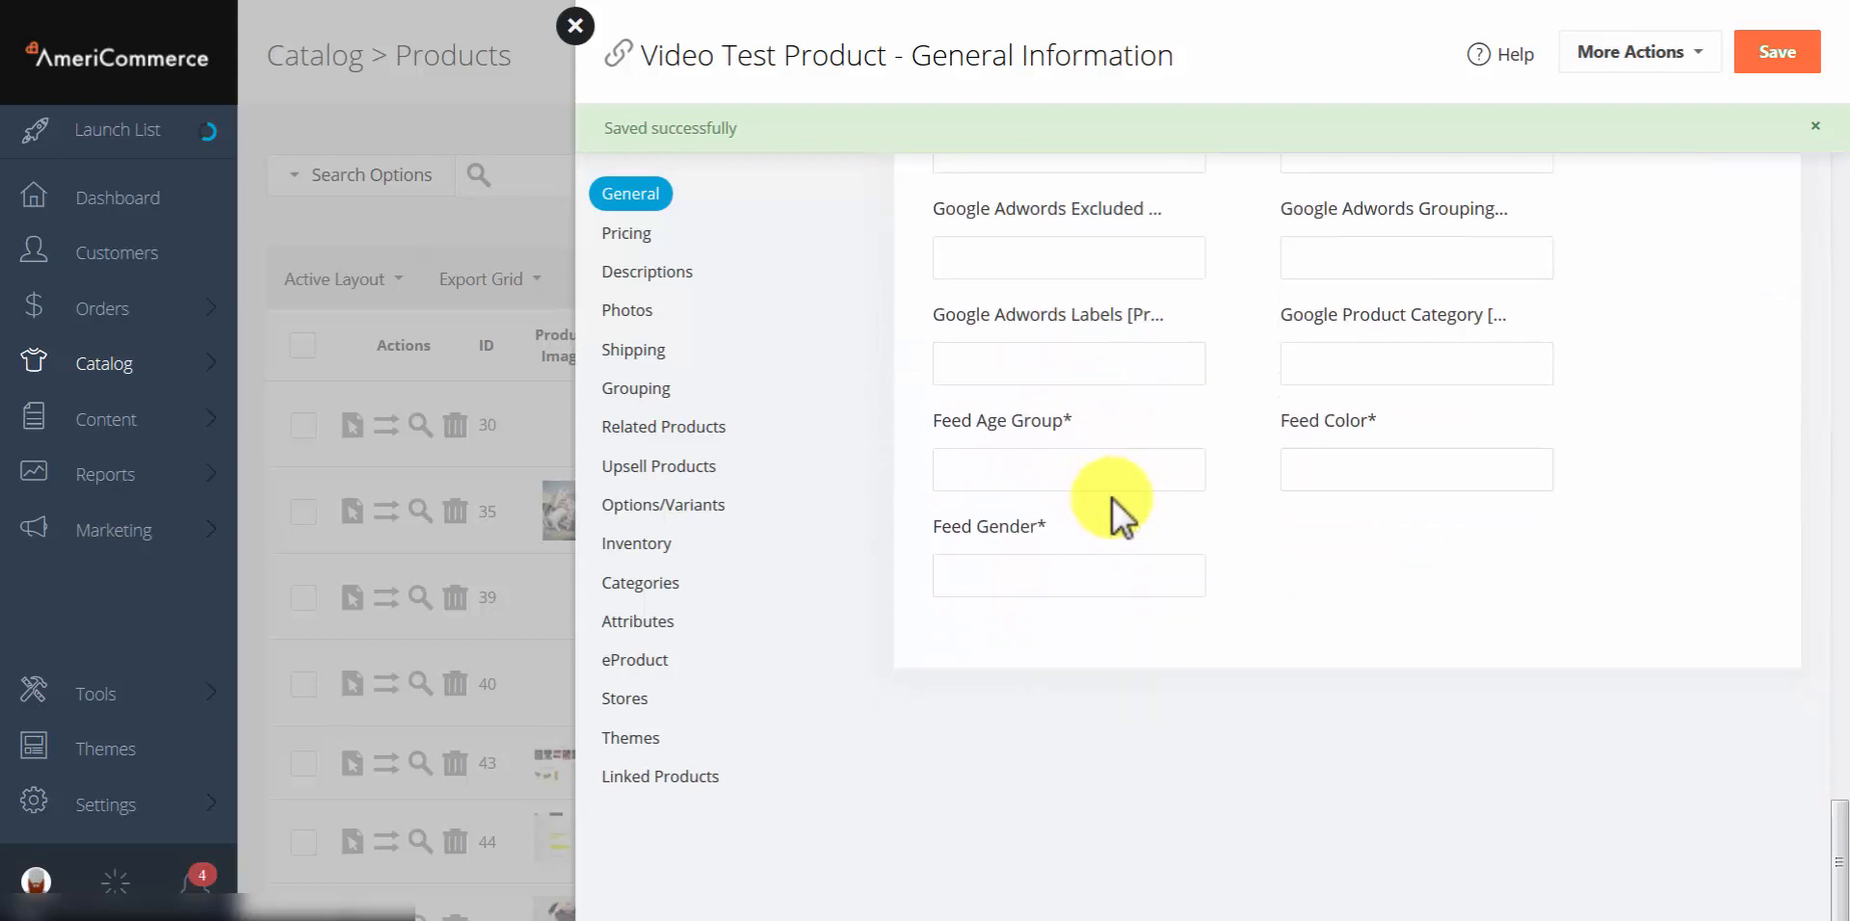
# Step: In Pricing, enter $0 as the No Price Mask and review the Advanced Pricing Matrix
pyautogui.click(632, 236)
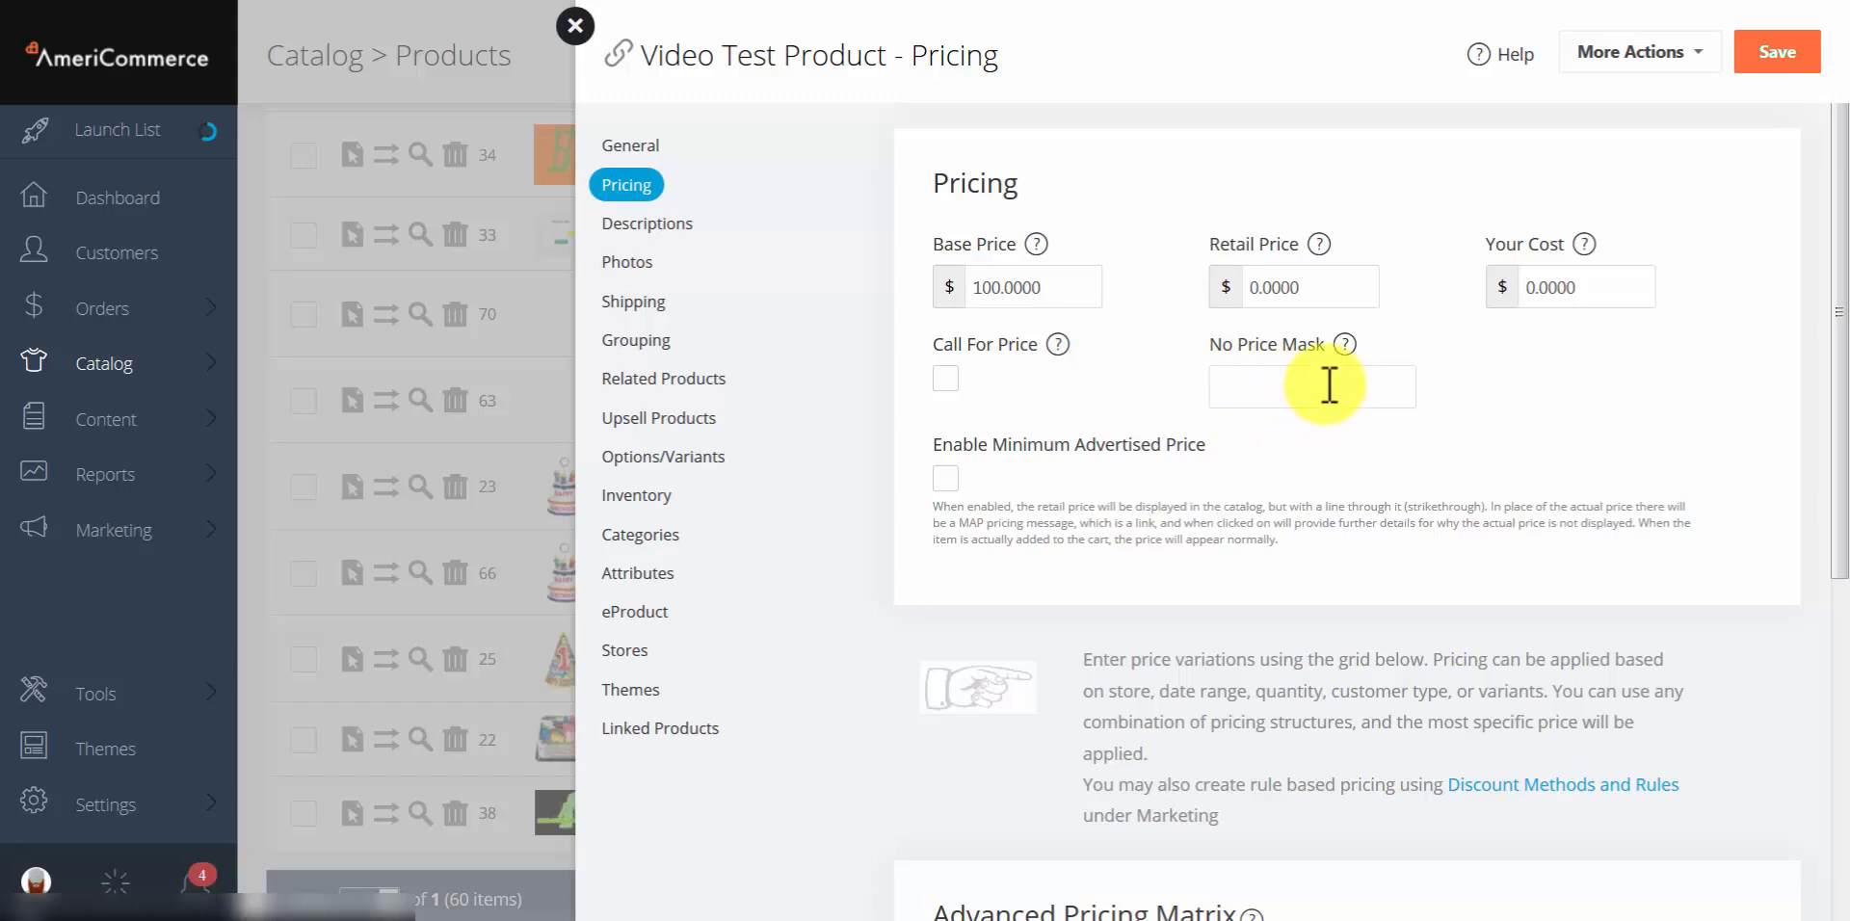
pyautogui.click(1329, 385)
pyautogui.write('$0')
pyautogui.click(1541, 432)
pyautogui.scroll(-1, 1204, 405)
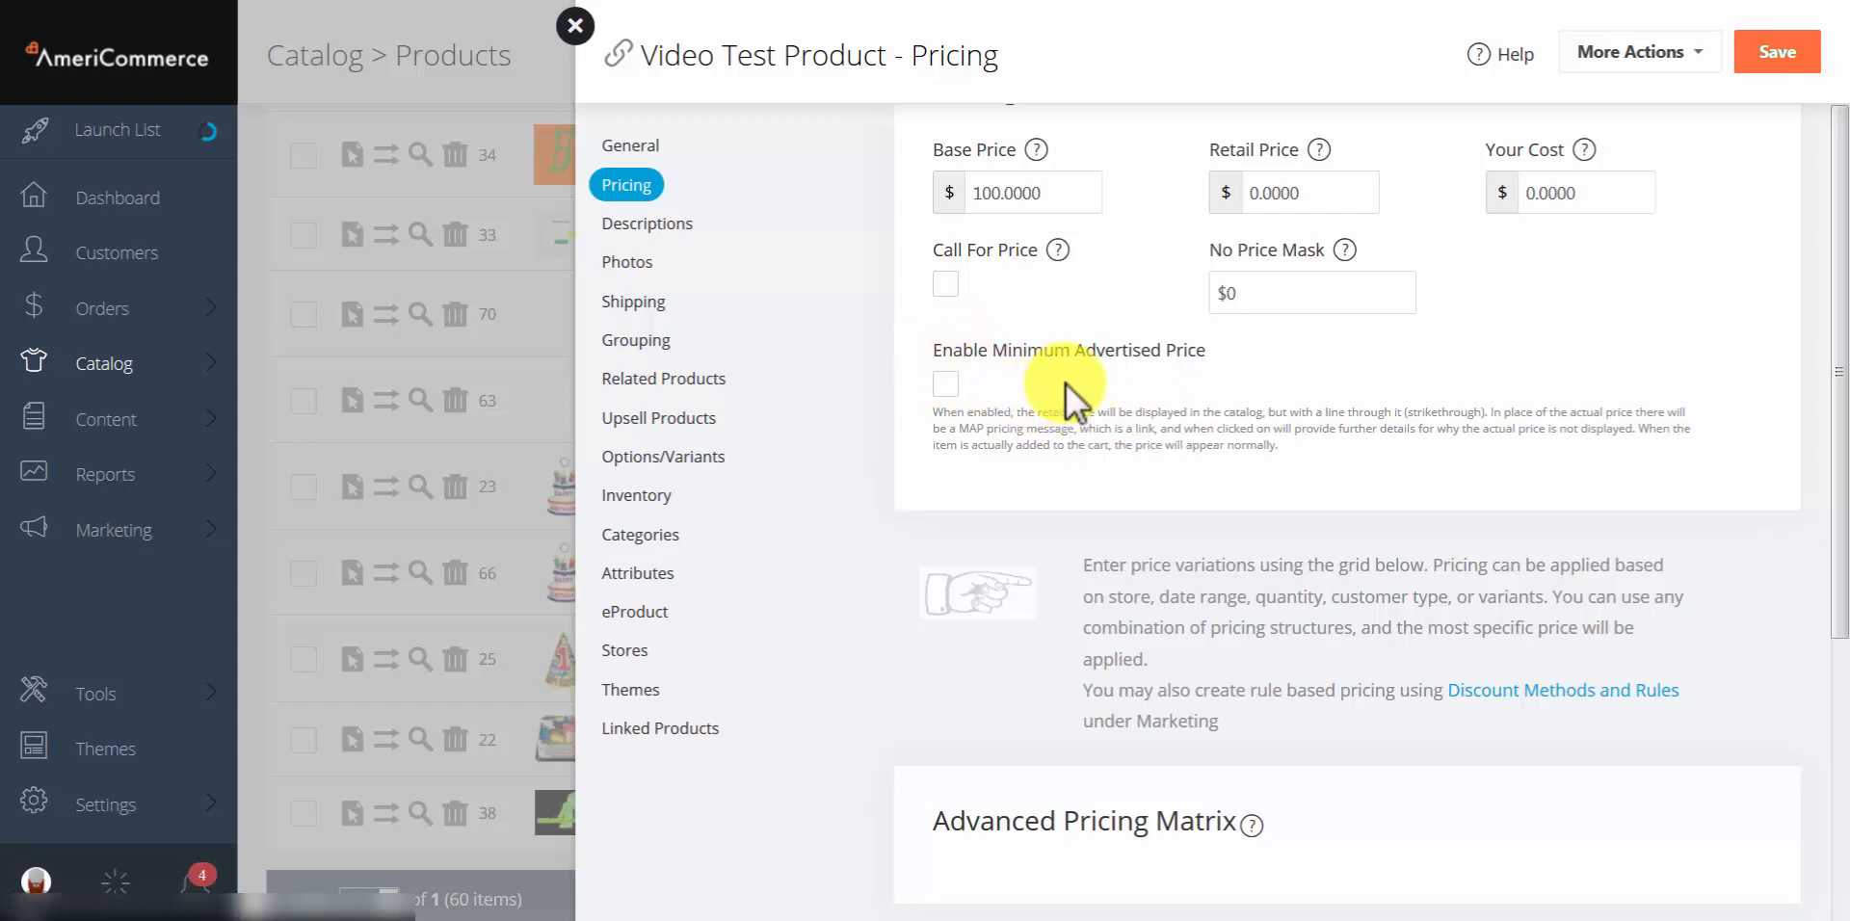
pyautogui.scroll(-4, 1073, 392)
pyautogui.scroll(-1, 1127, 410)
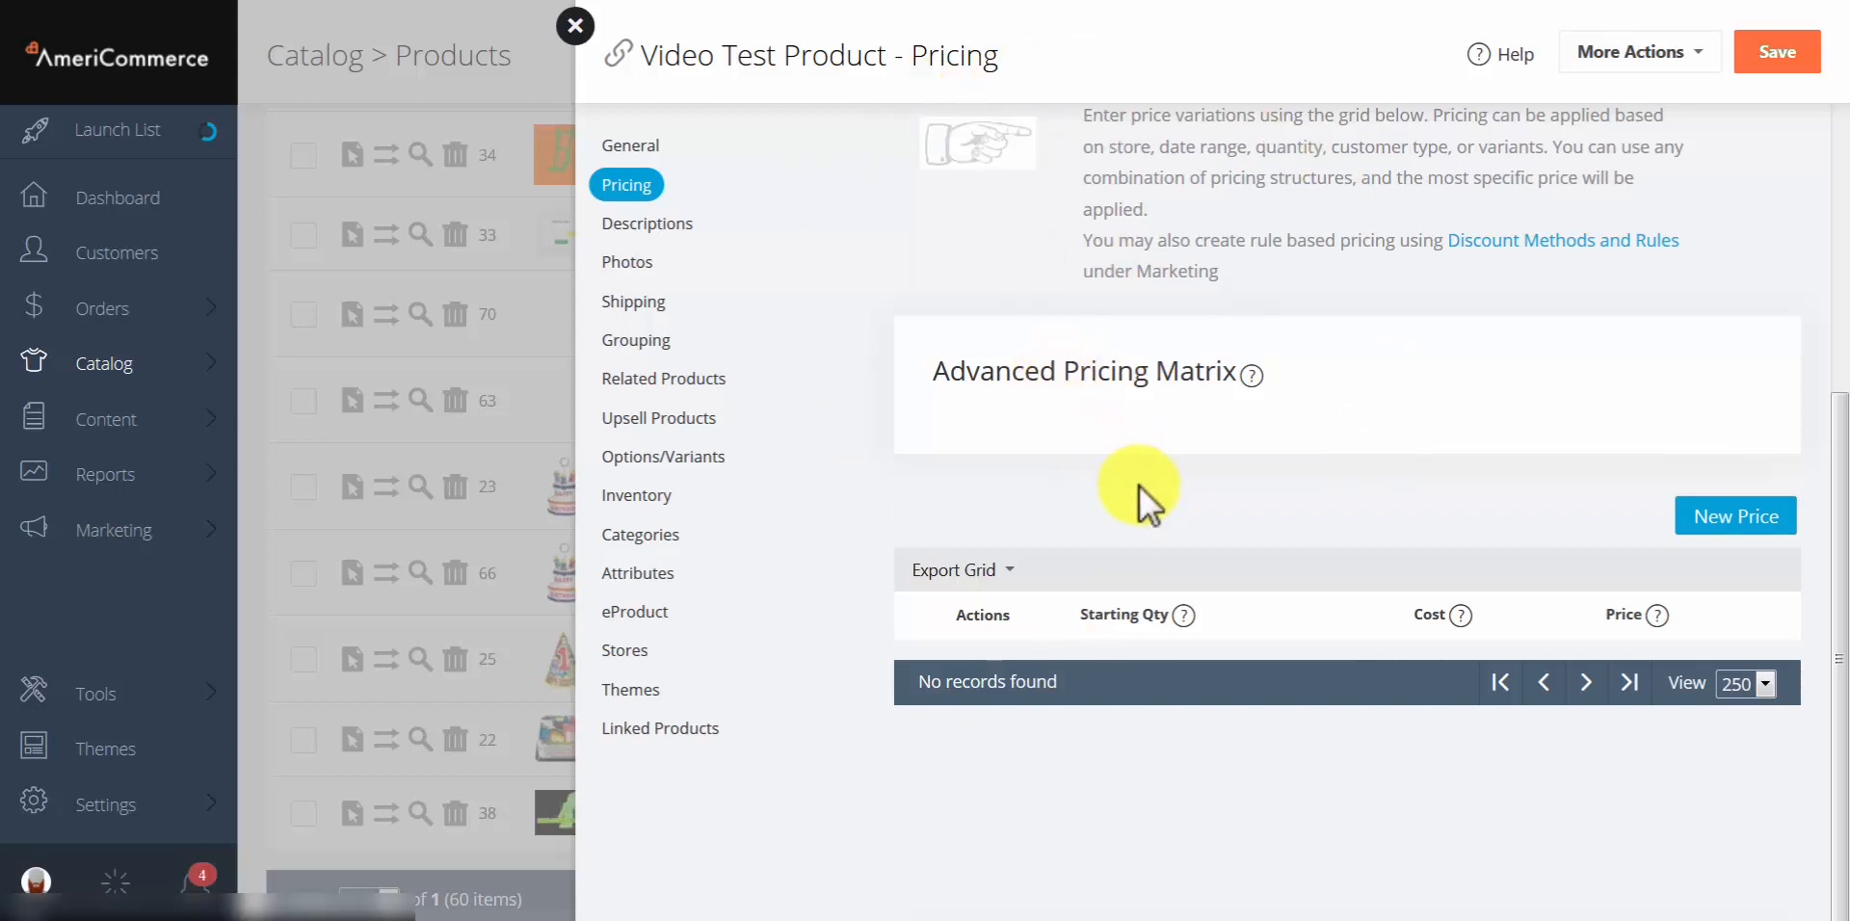
pyautogui.scroll(5, 1139, 485)
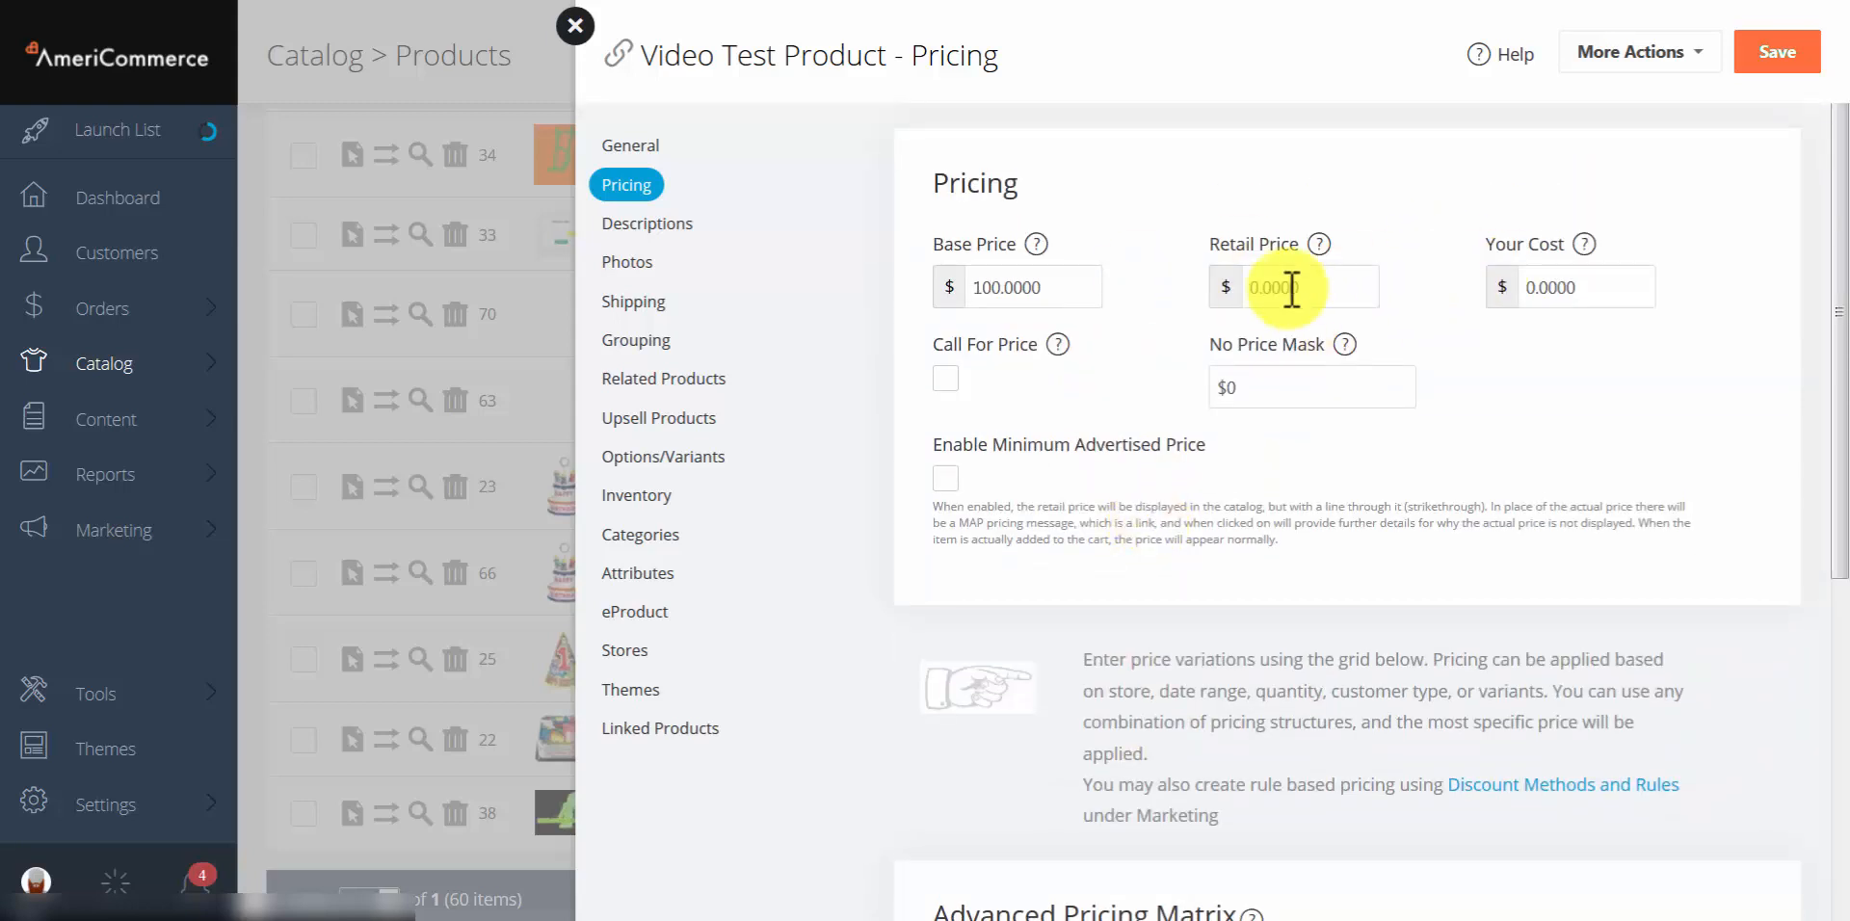
pyautogui.scroll(-5, 1126, 385)
pyautogui.scroll(-1, 1126, 385)
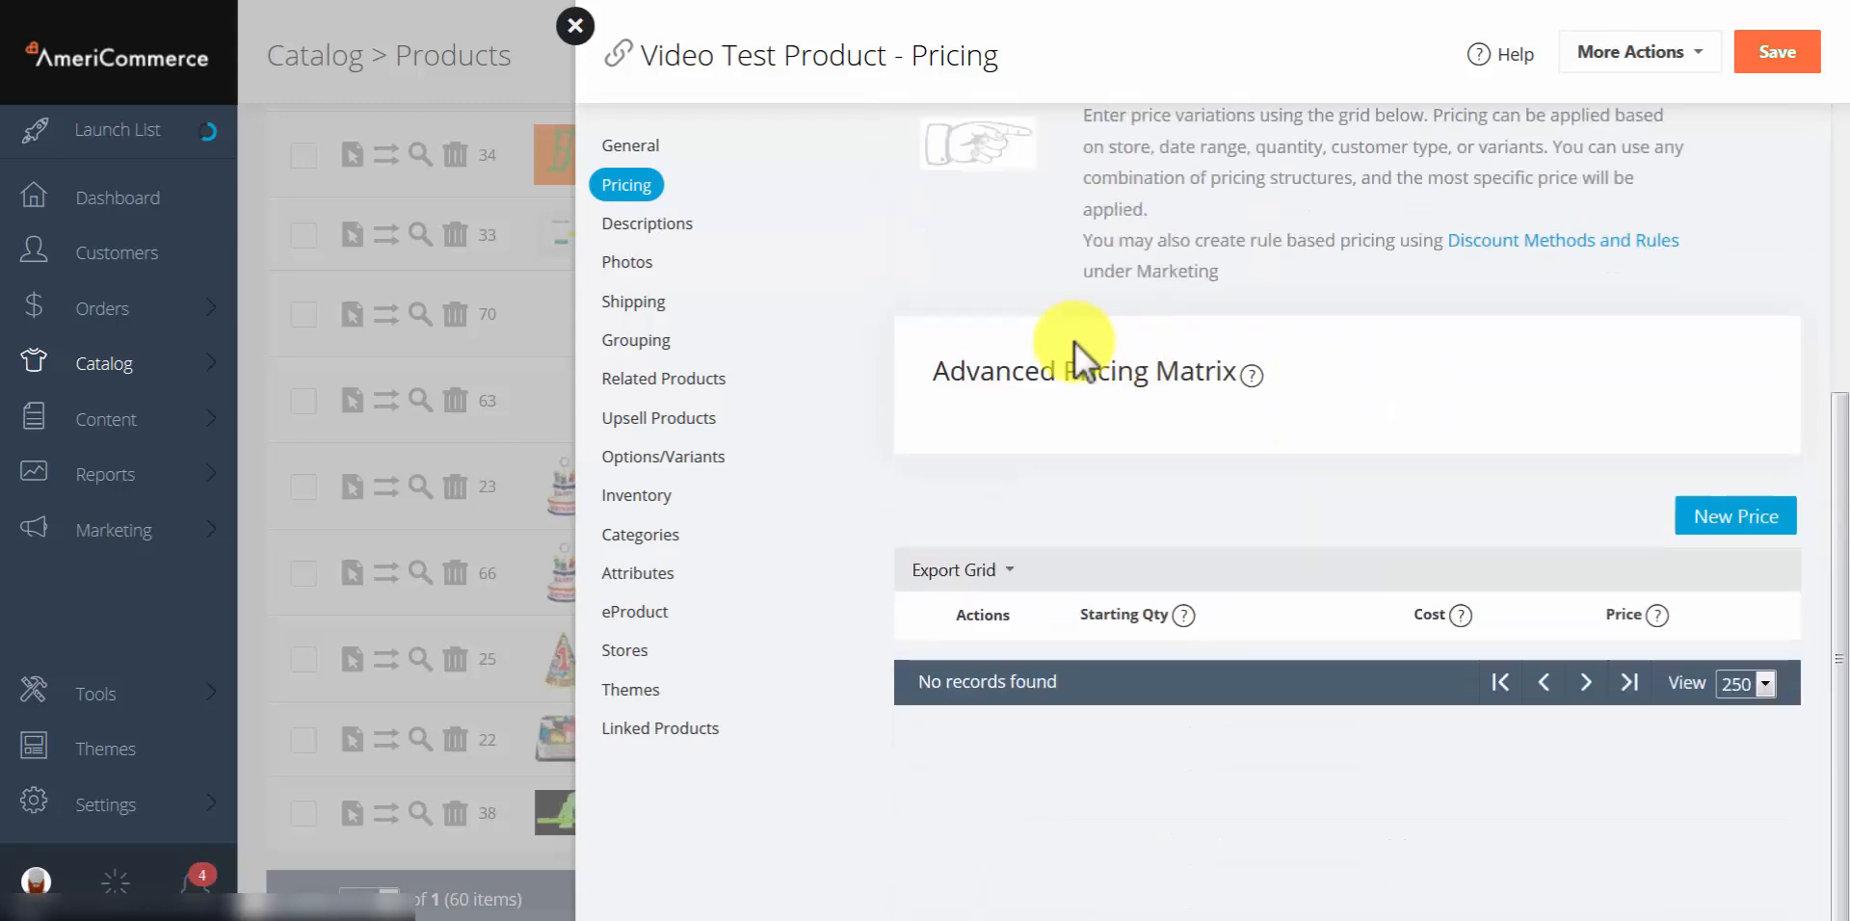
pyautogui.click(1726, 520)
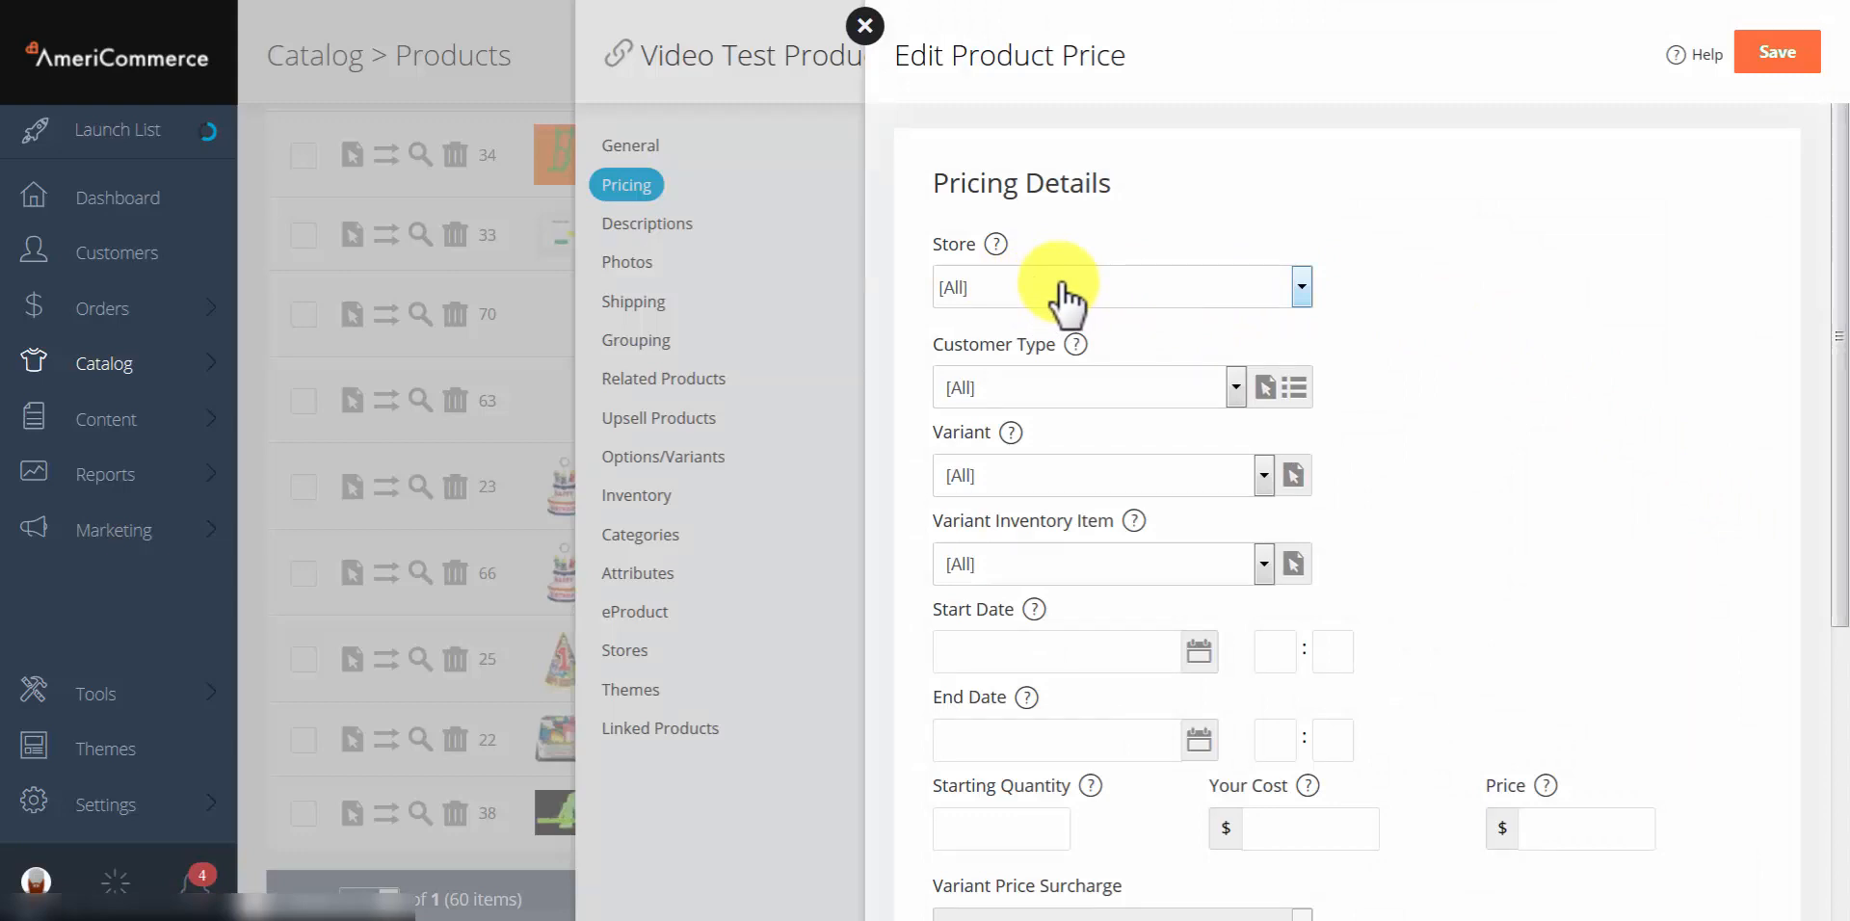
pyautogui.click(1065, 294)
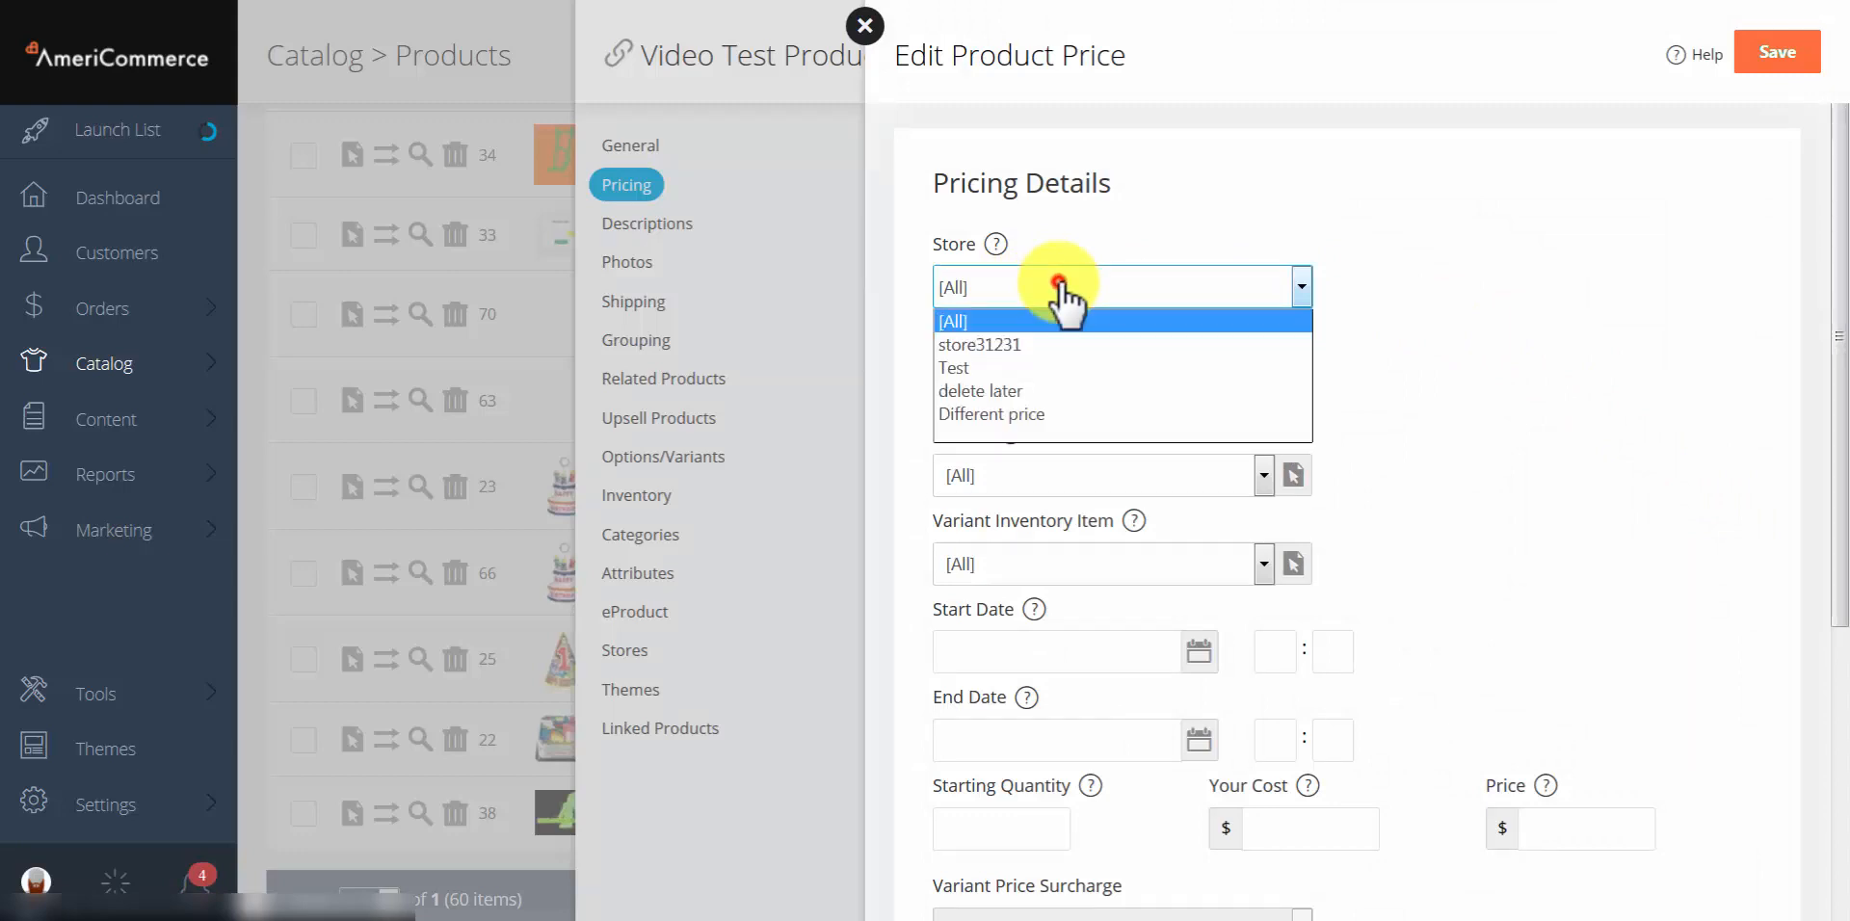
pyautogui.click(1422, 300)
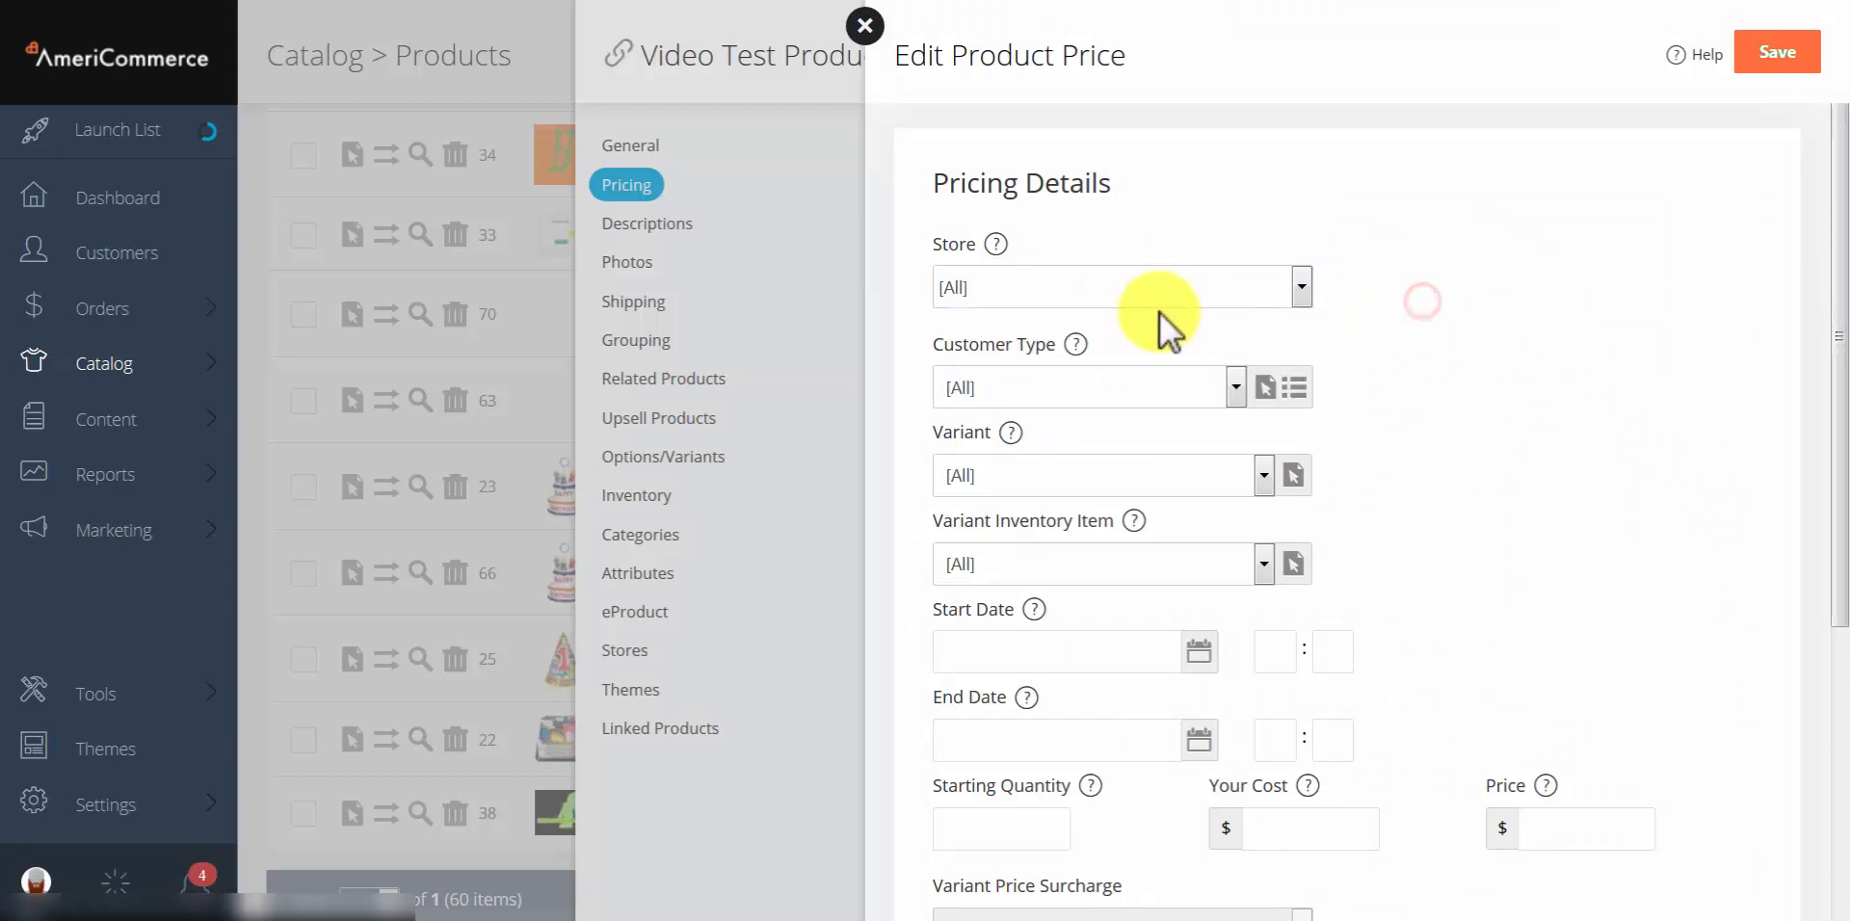
pyautogui.click(1000, 390)
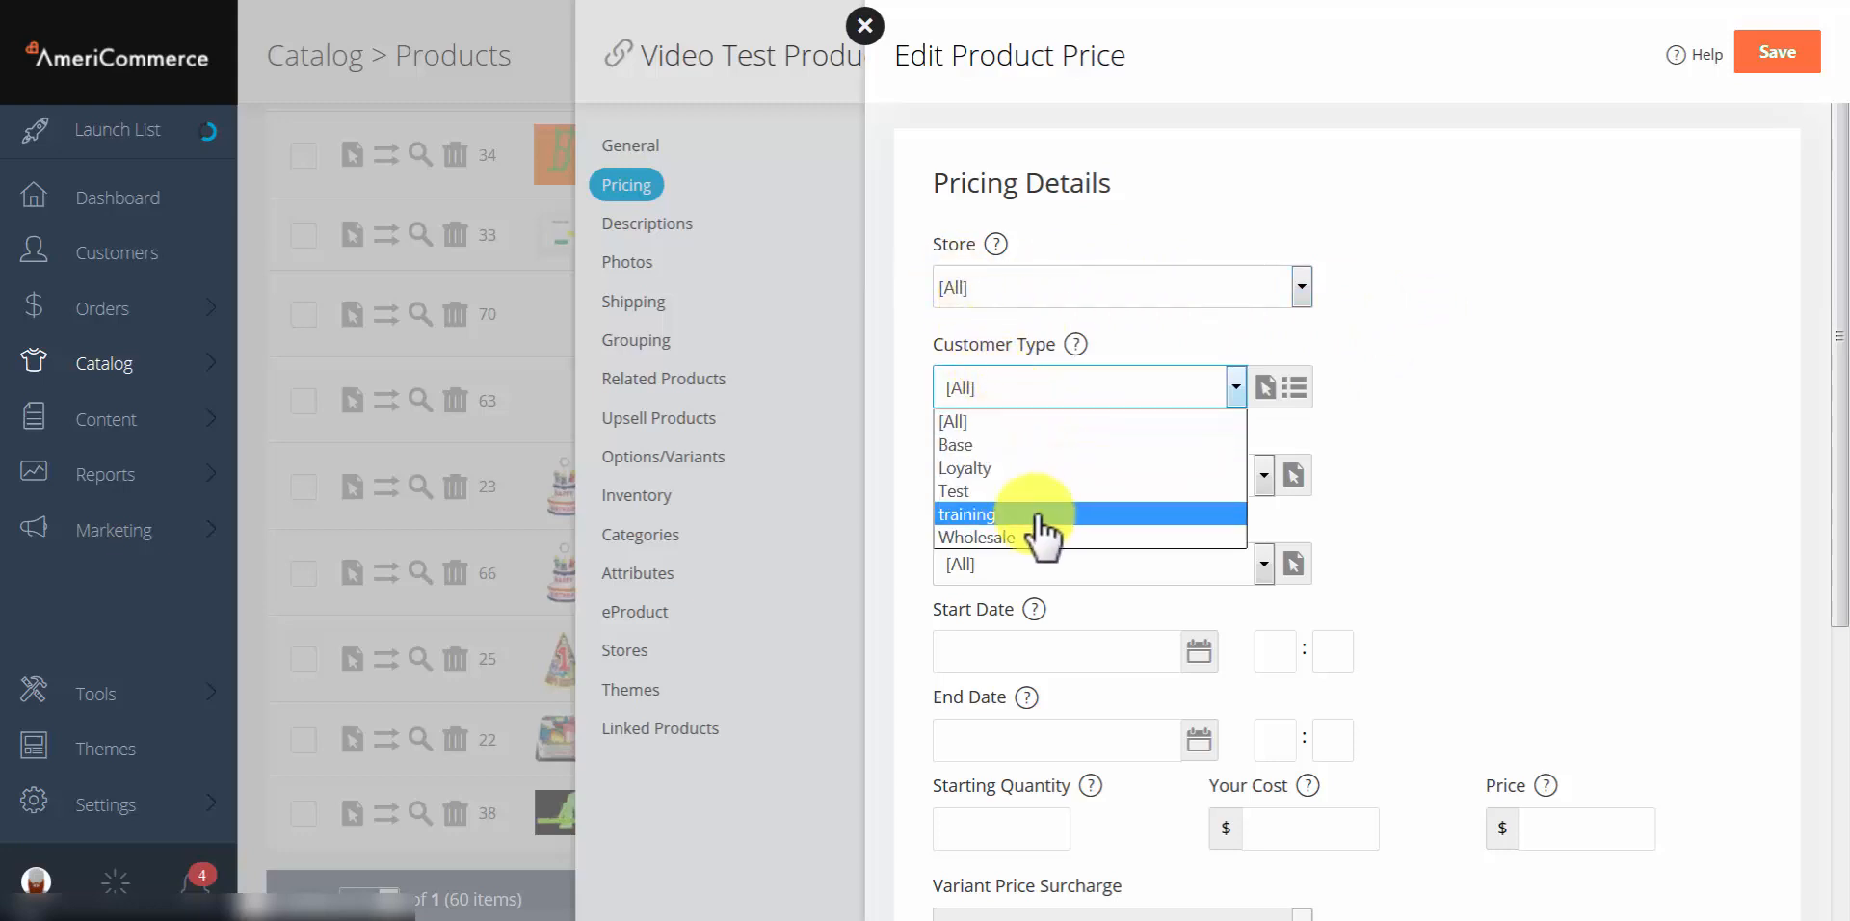
pyautogui.click(1388, 429)
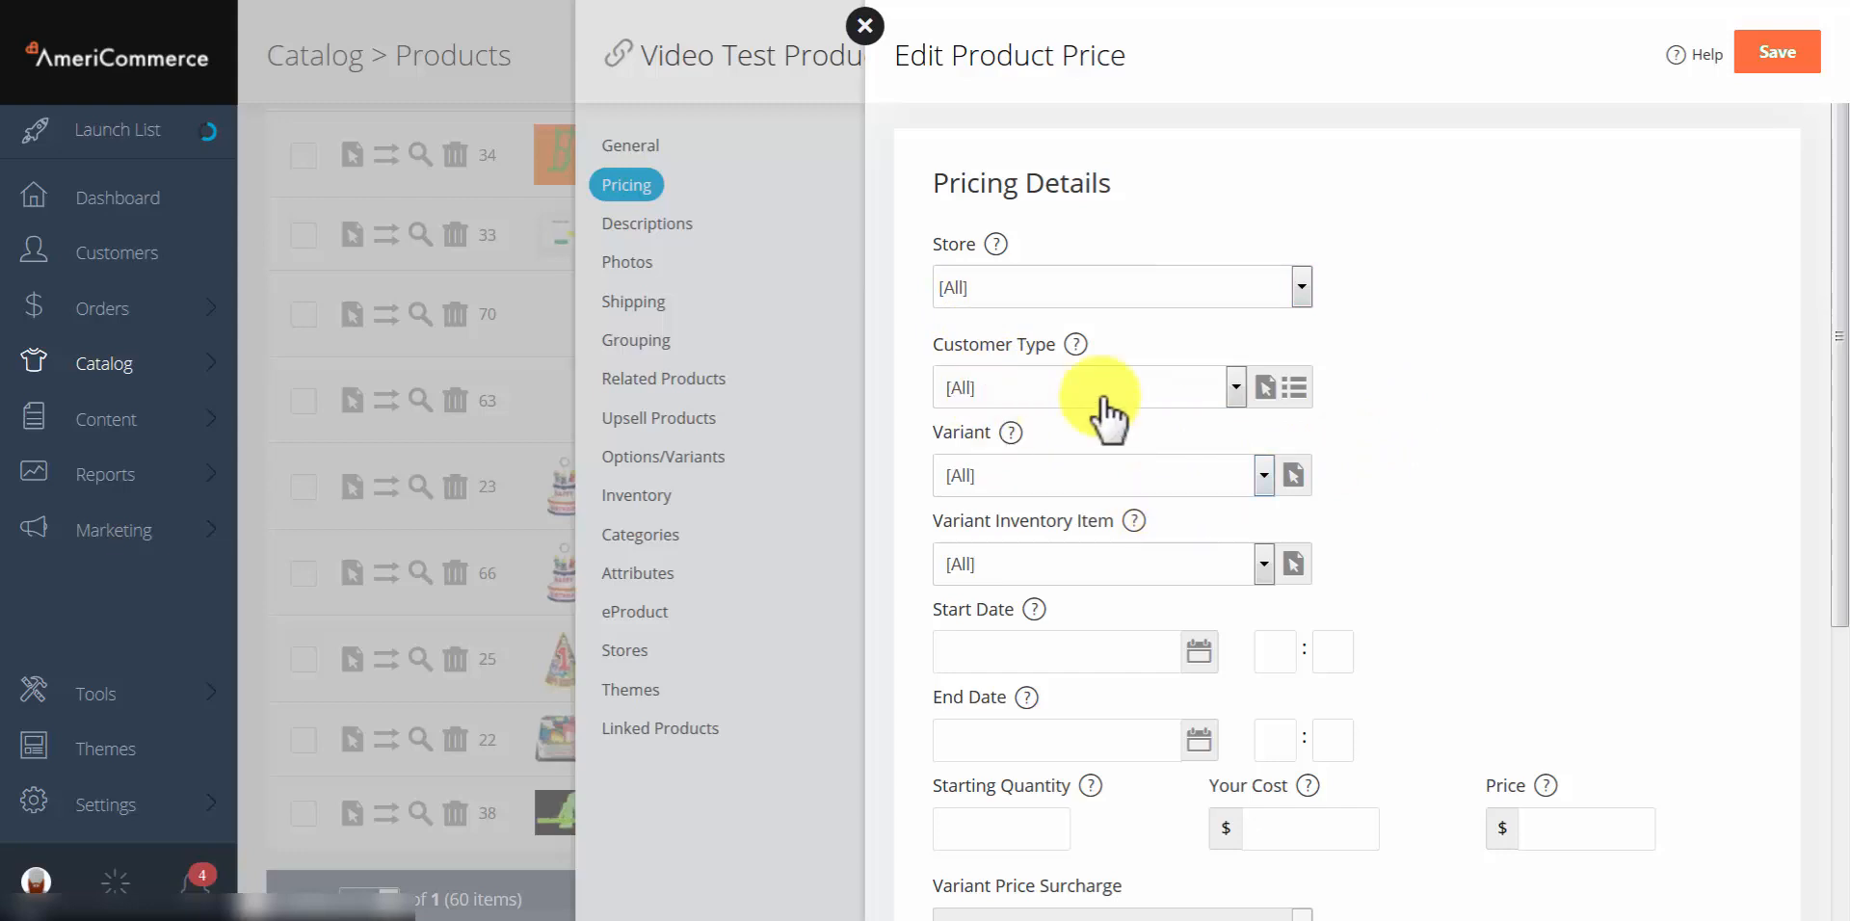
pyautogui.scroll(-2, 1282, 406)
pyautogui.click(1027, 287)
pyautogui.click(1073, 319)
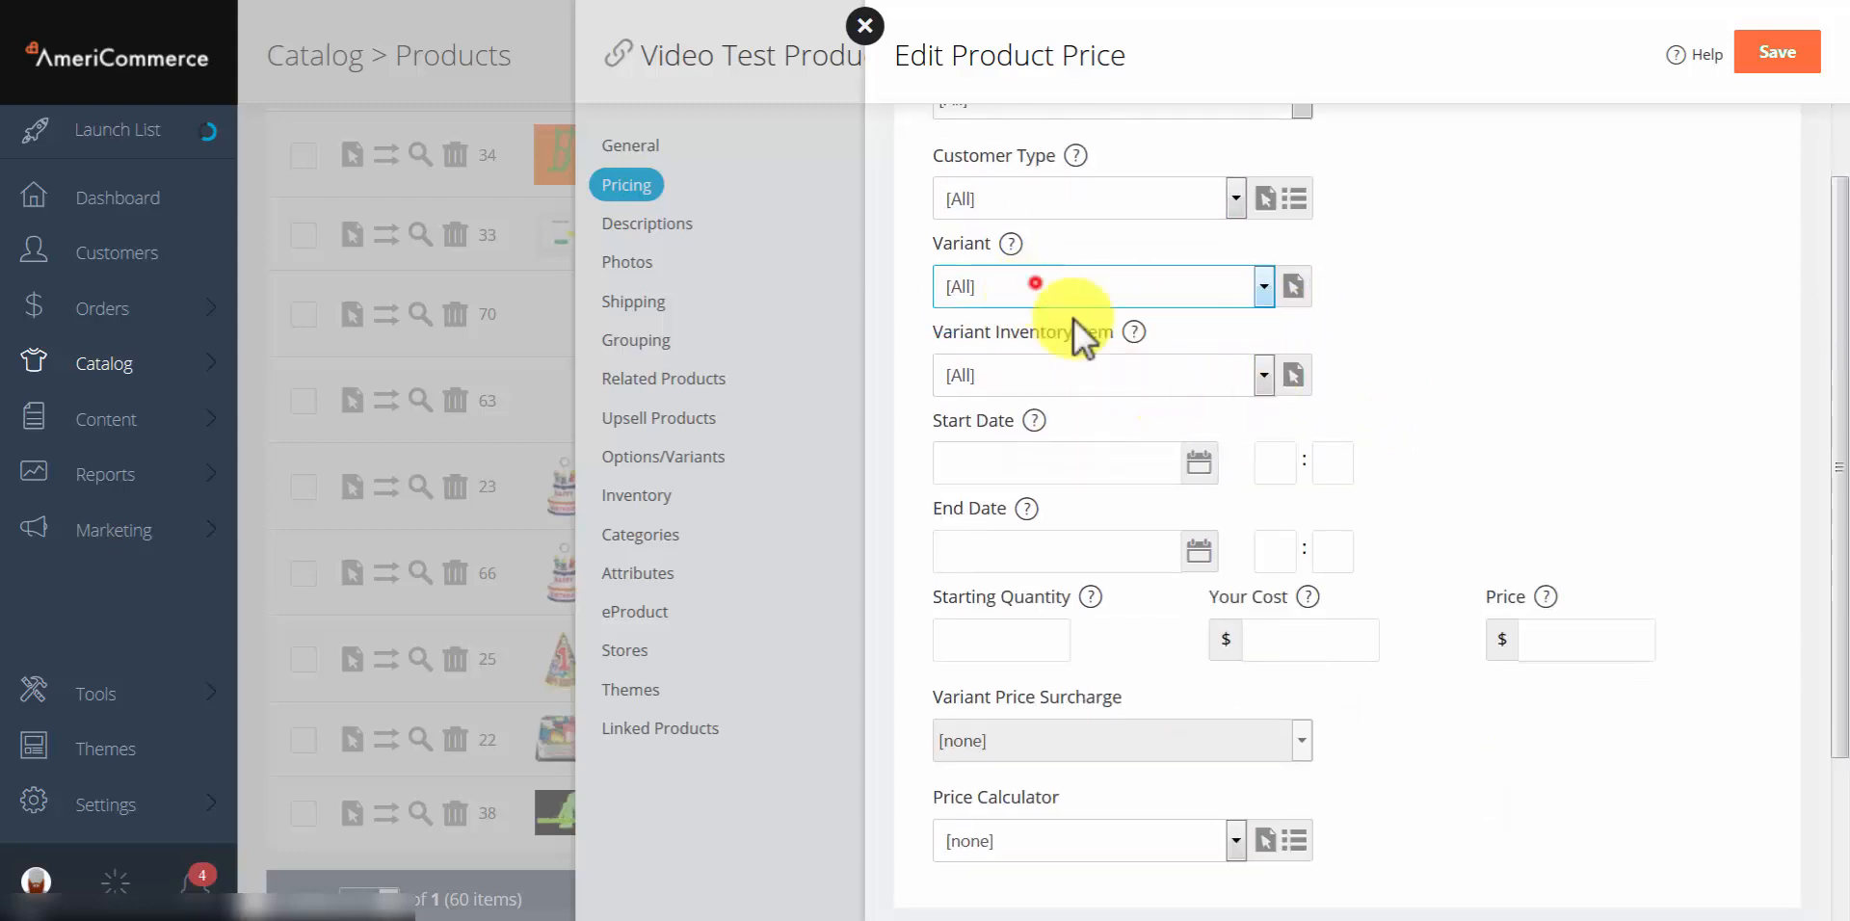
pyautogui.click(1129, 376)
pyautogui.click(1134, 408)
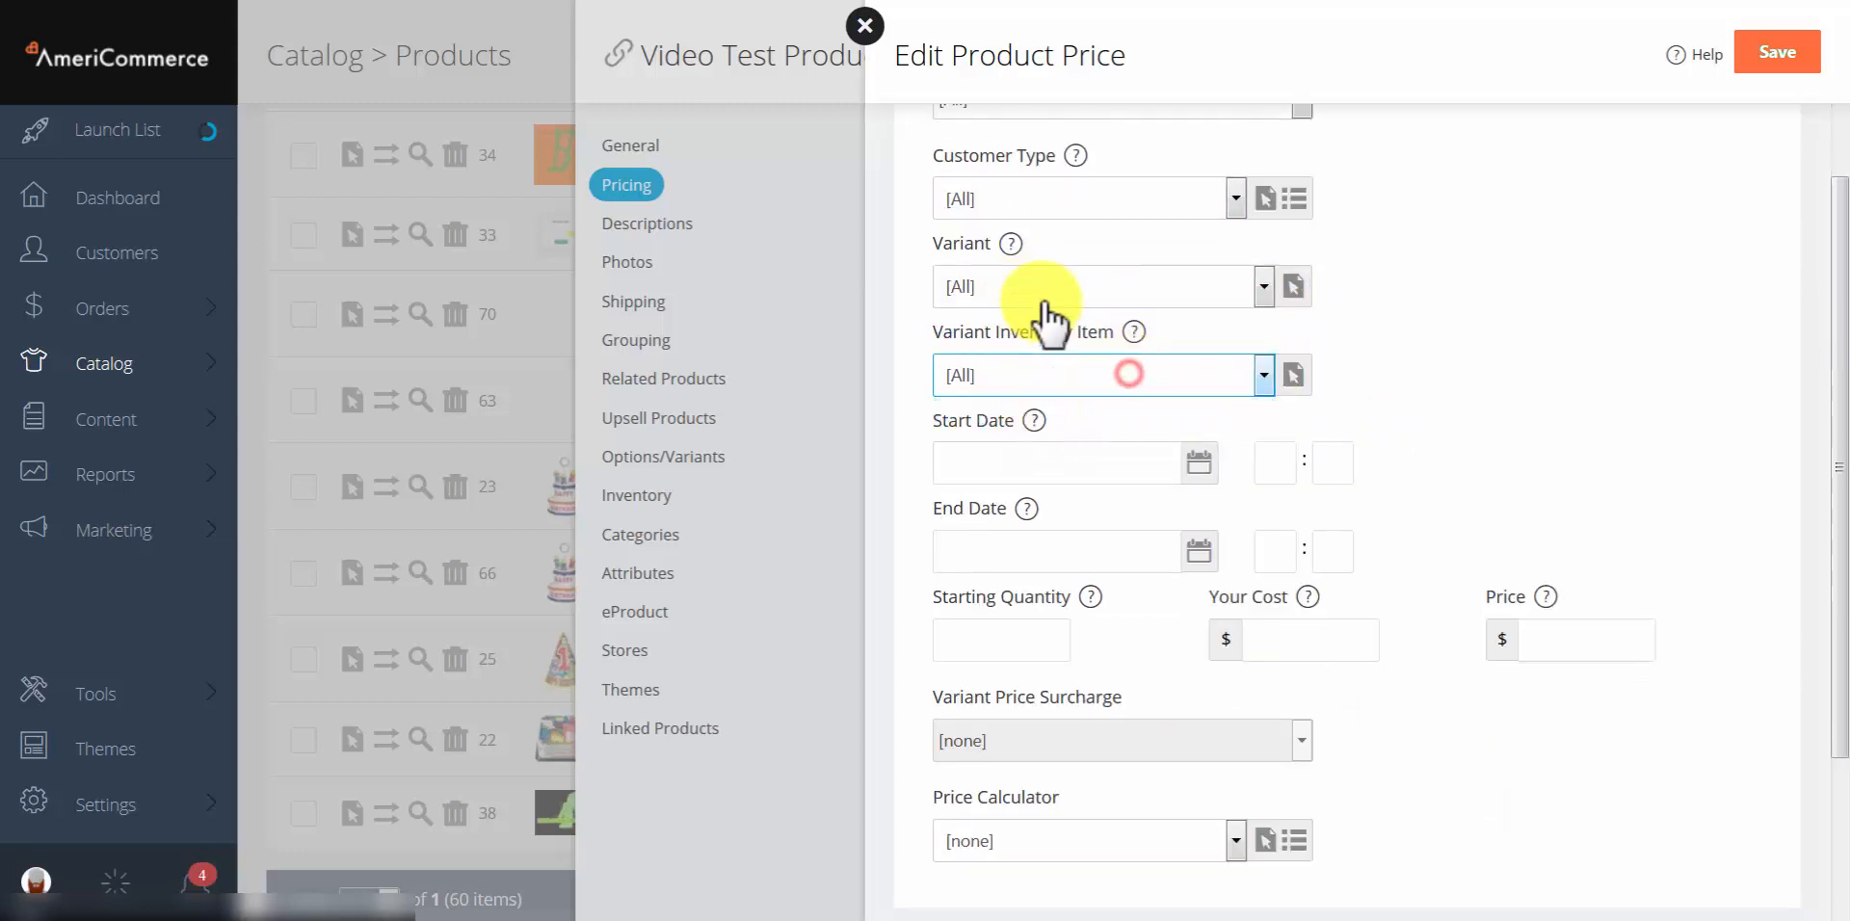
pyautogui.scroll(-1, 1467, 362)
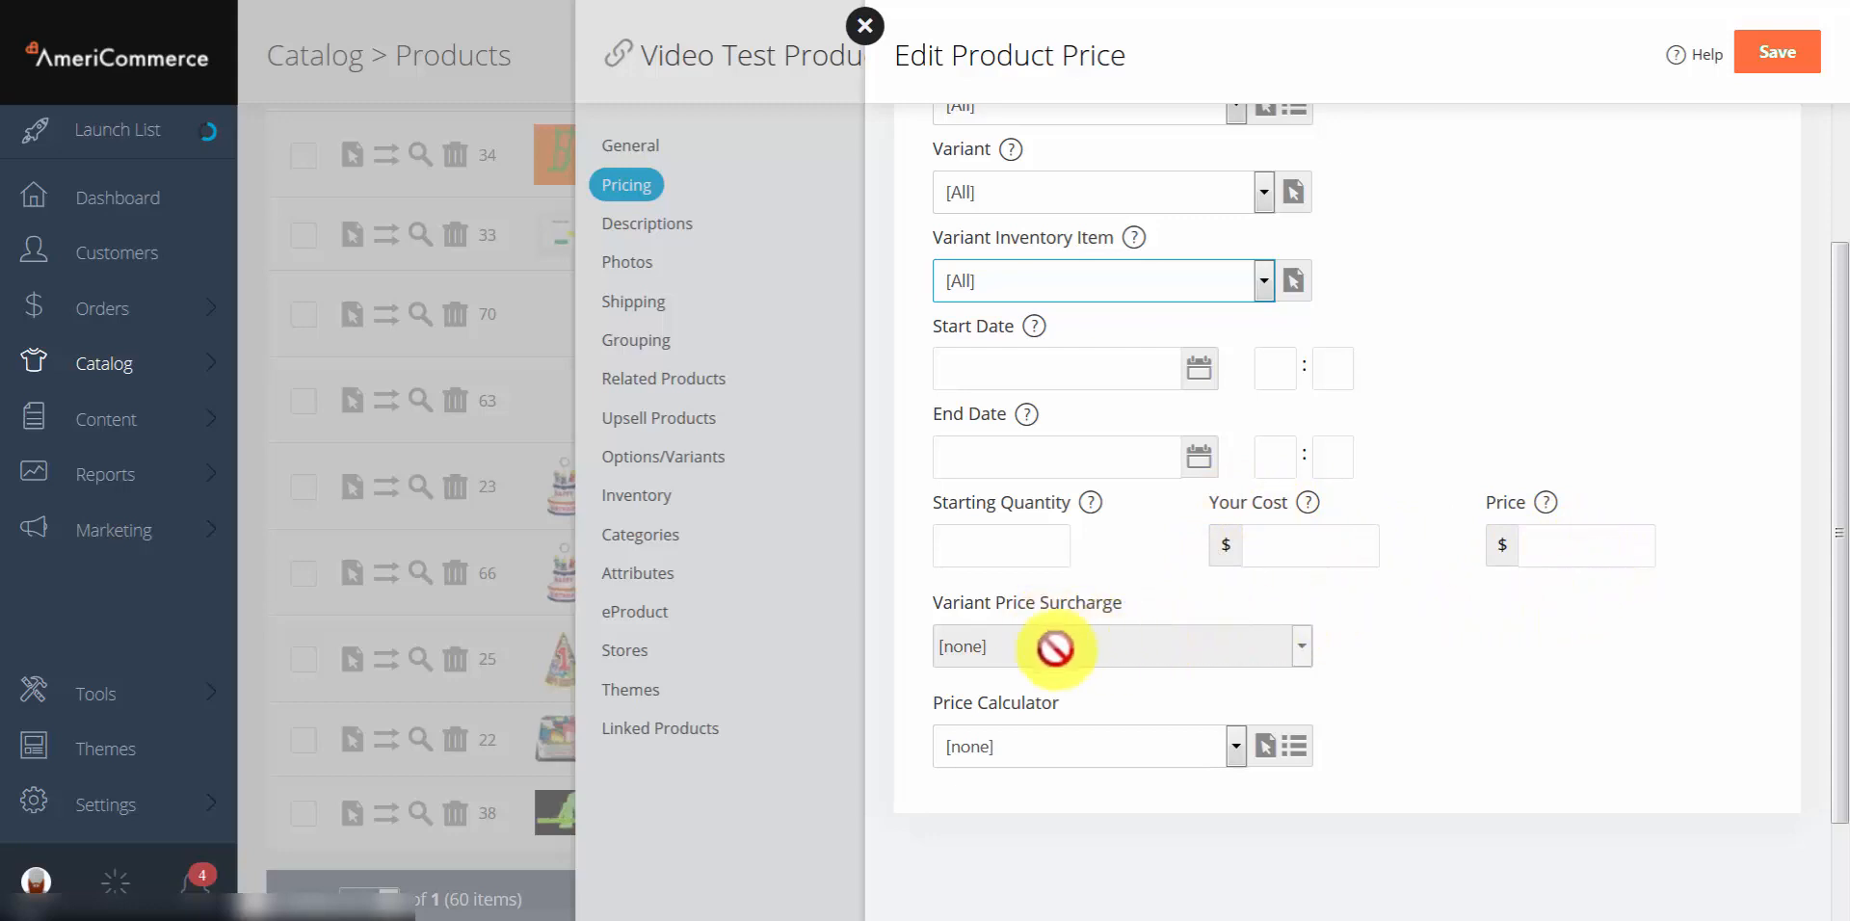
pyautogui.click(993, 747)
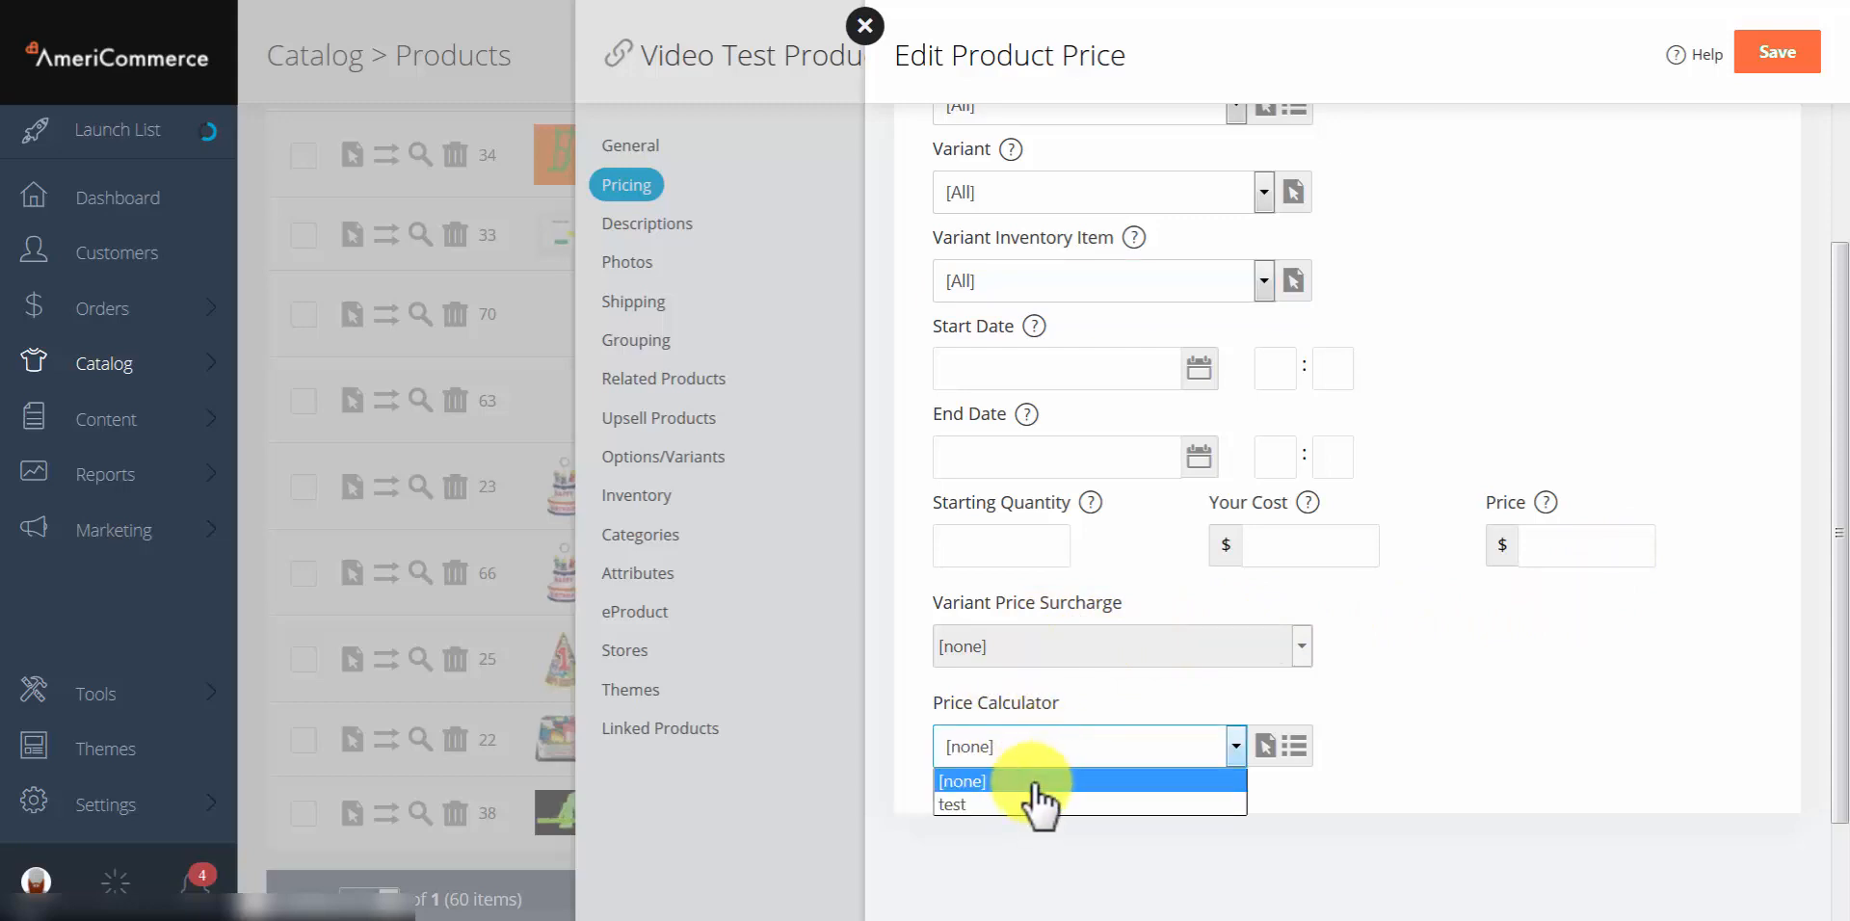
pyautogui.click(1054, 746)
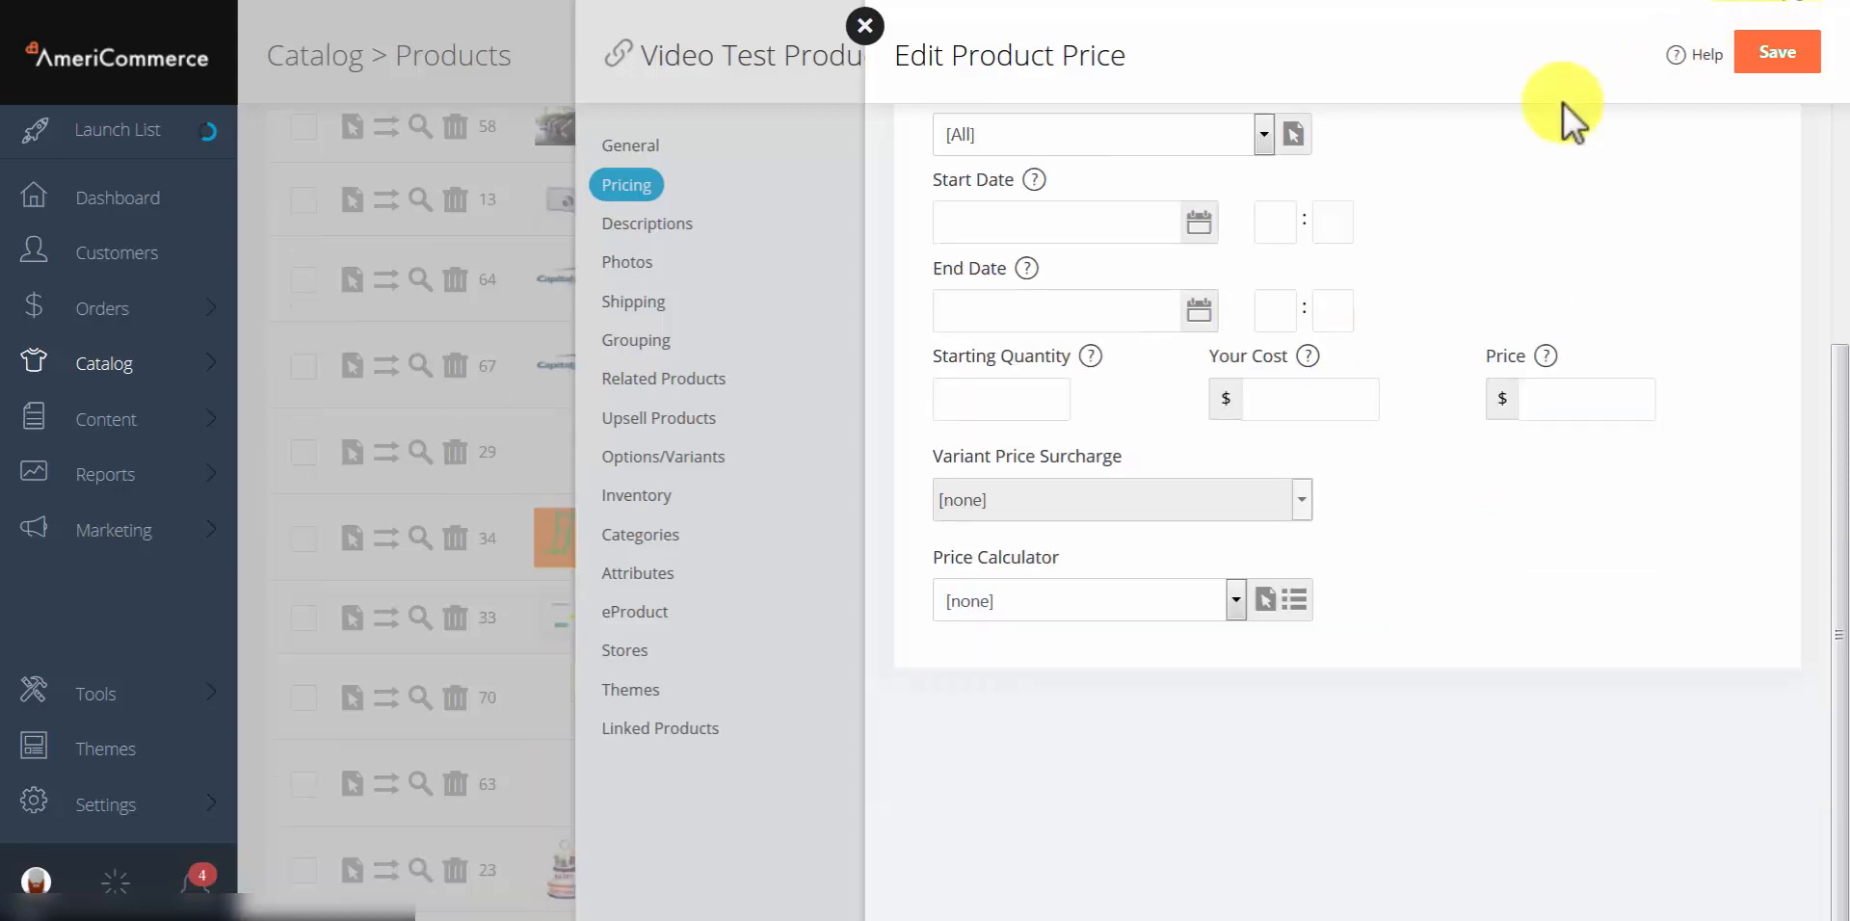
pyautogui.click(865, 26)
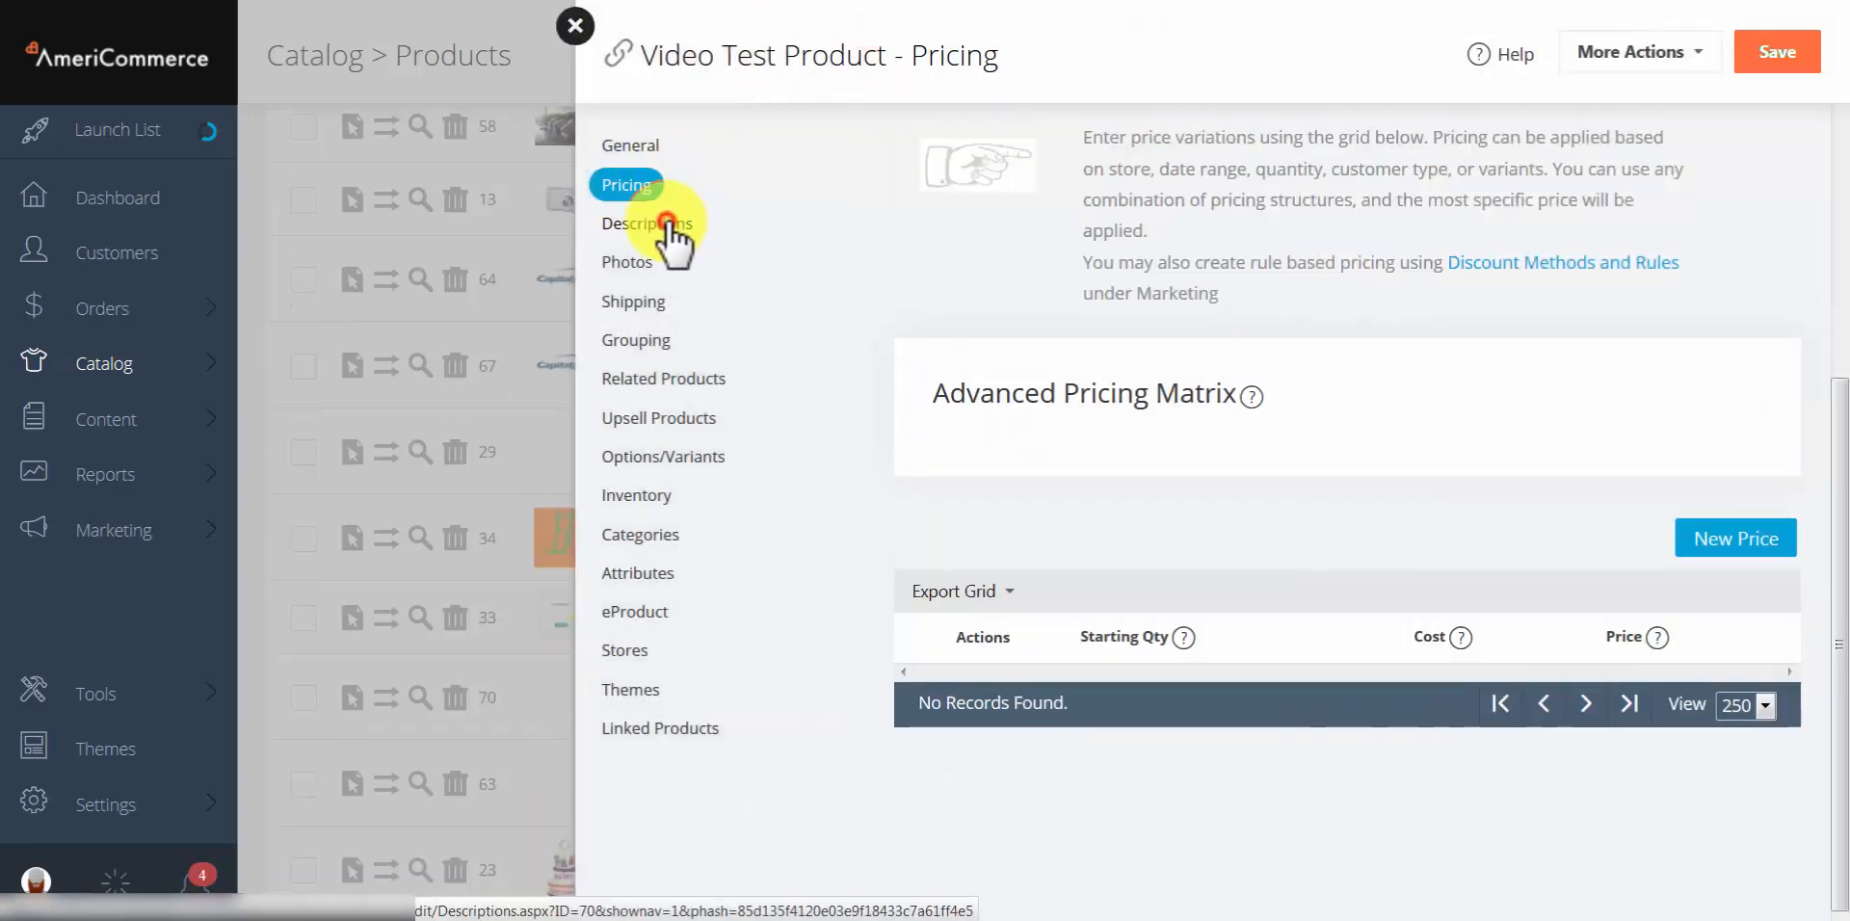
# Step: Open the product's Descriptions page and look over the 'Stuff and things' description text
pyautogui.click(669, 234)
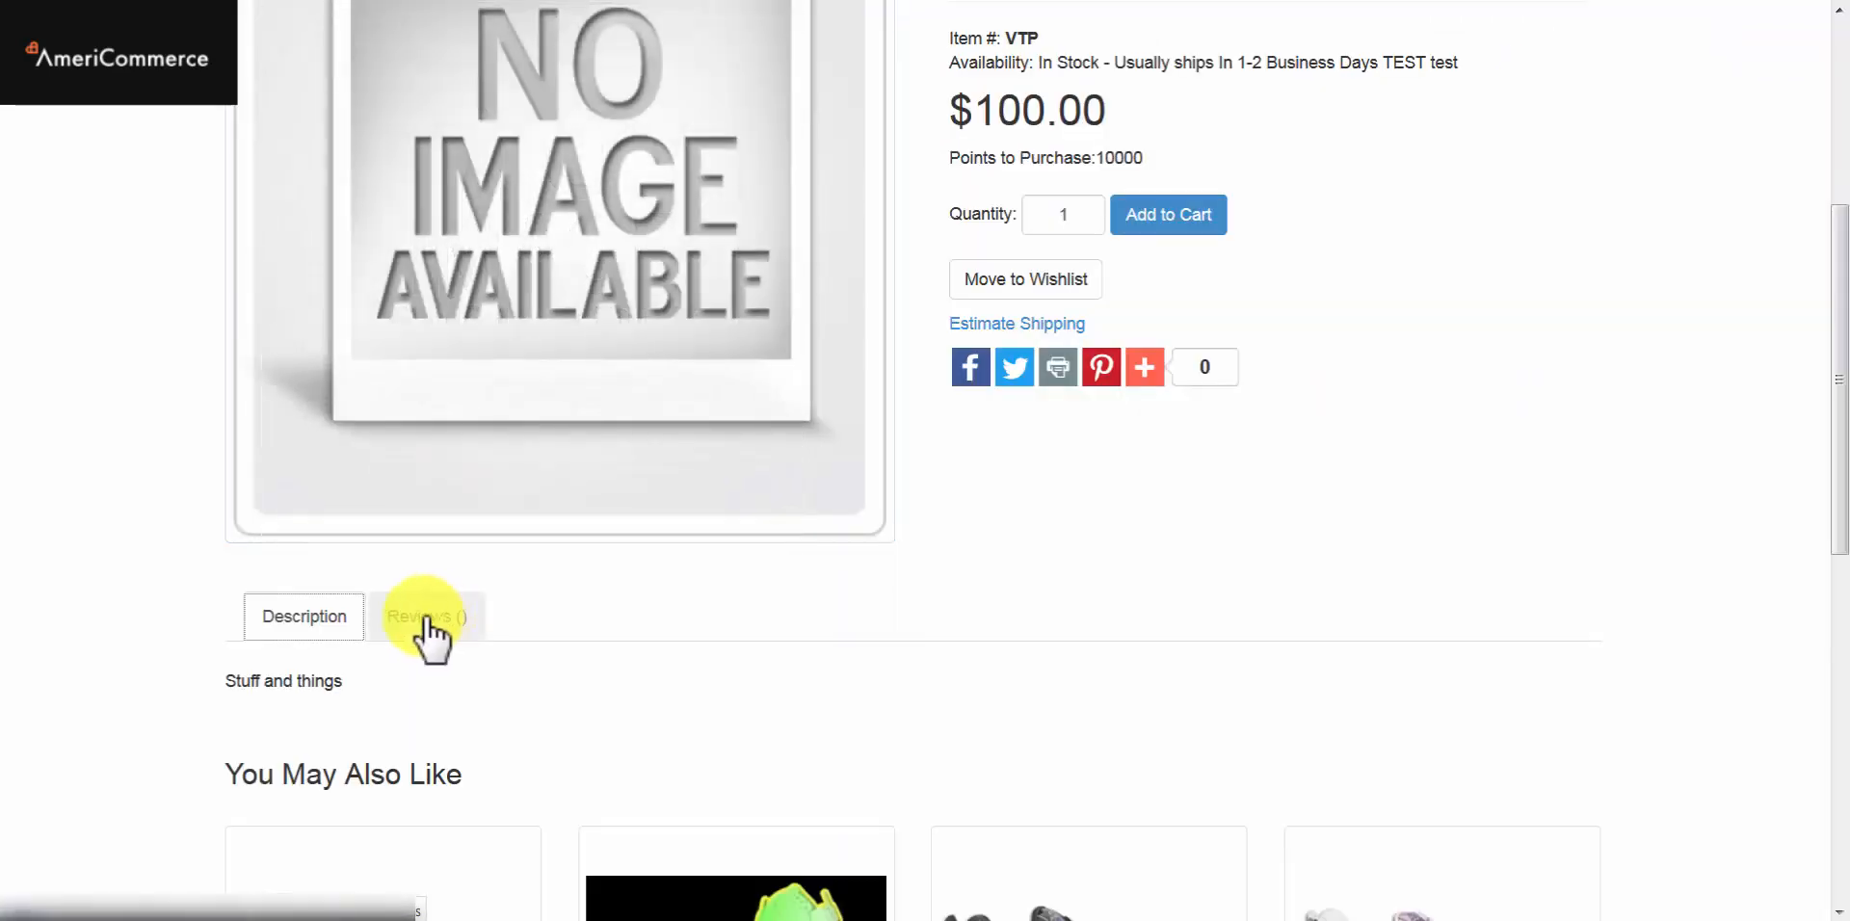
pyautogui.click(395, 622)
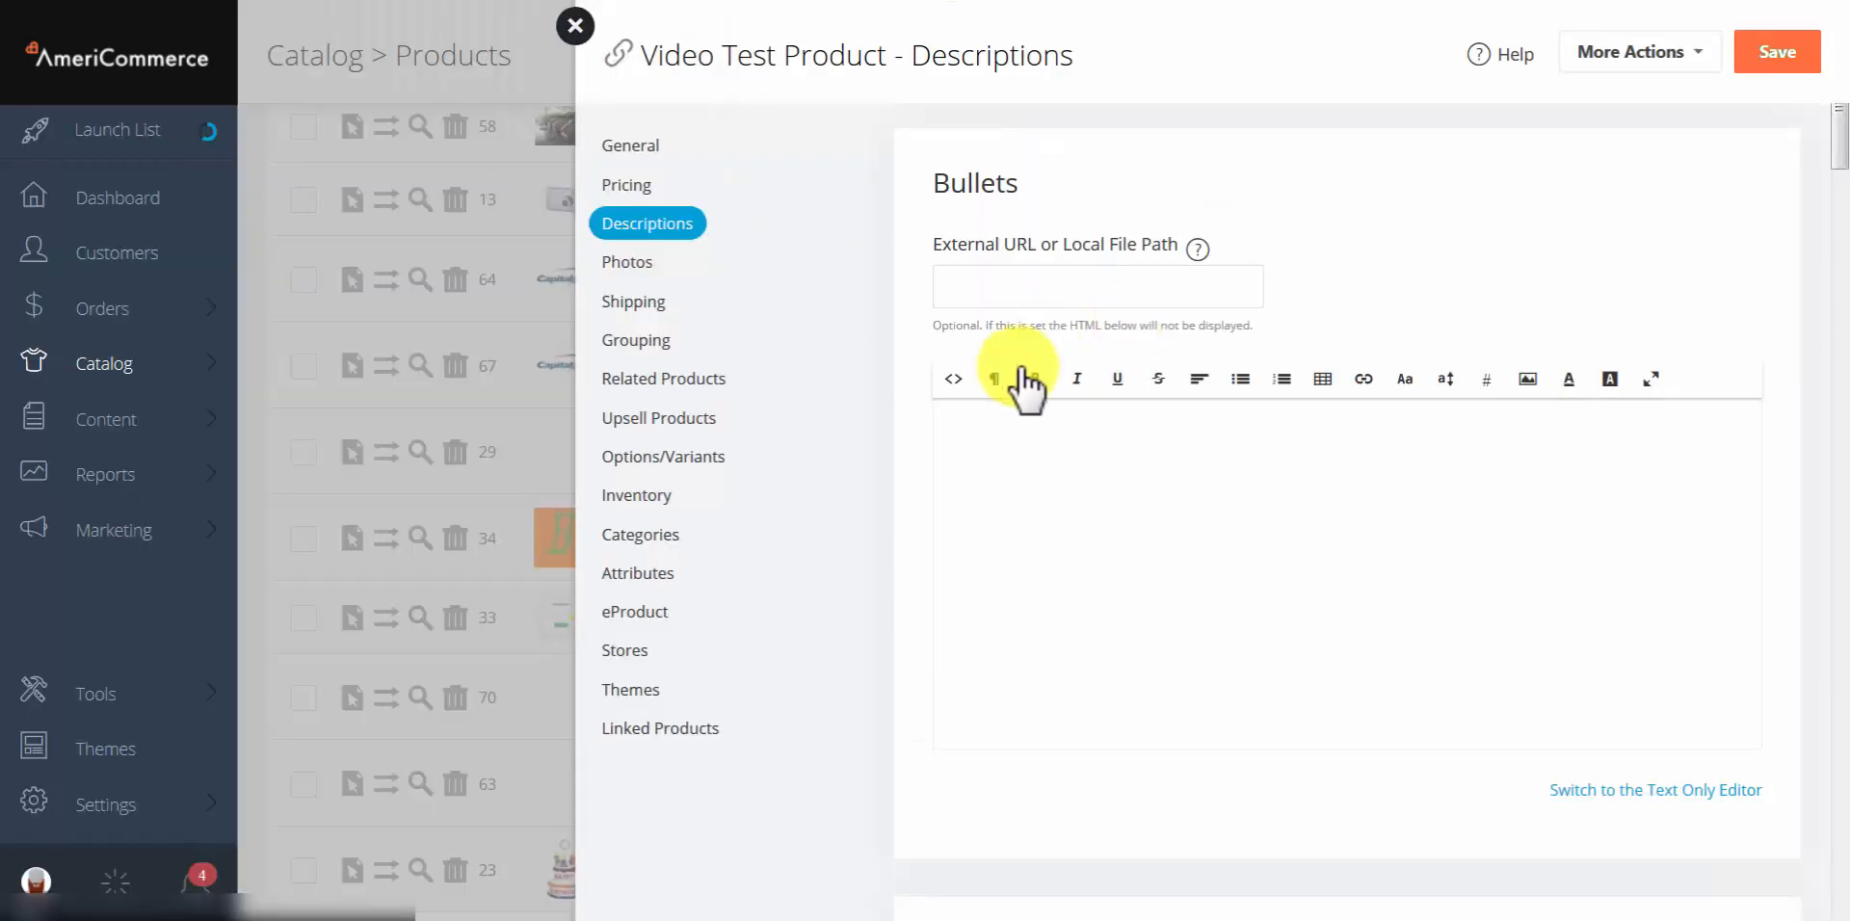
pyautogui.scroll(-8, 1290, 231)
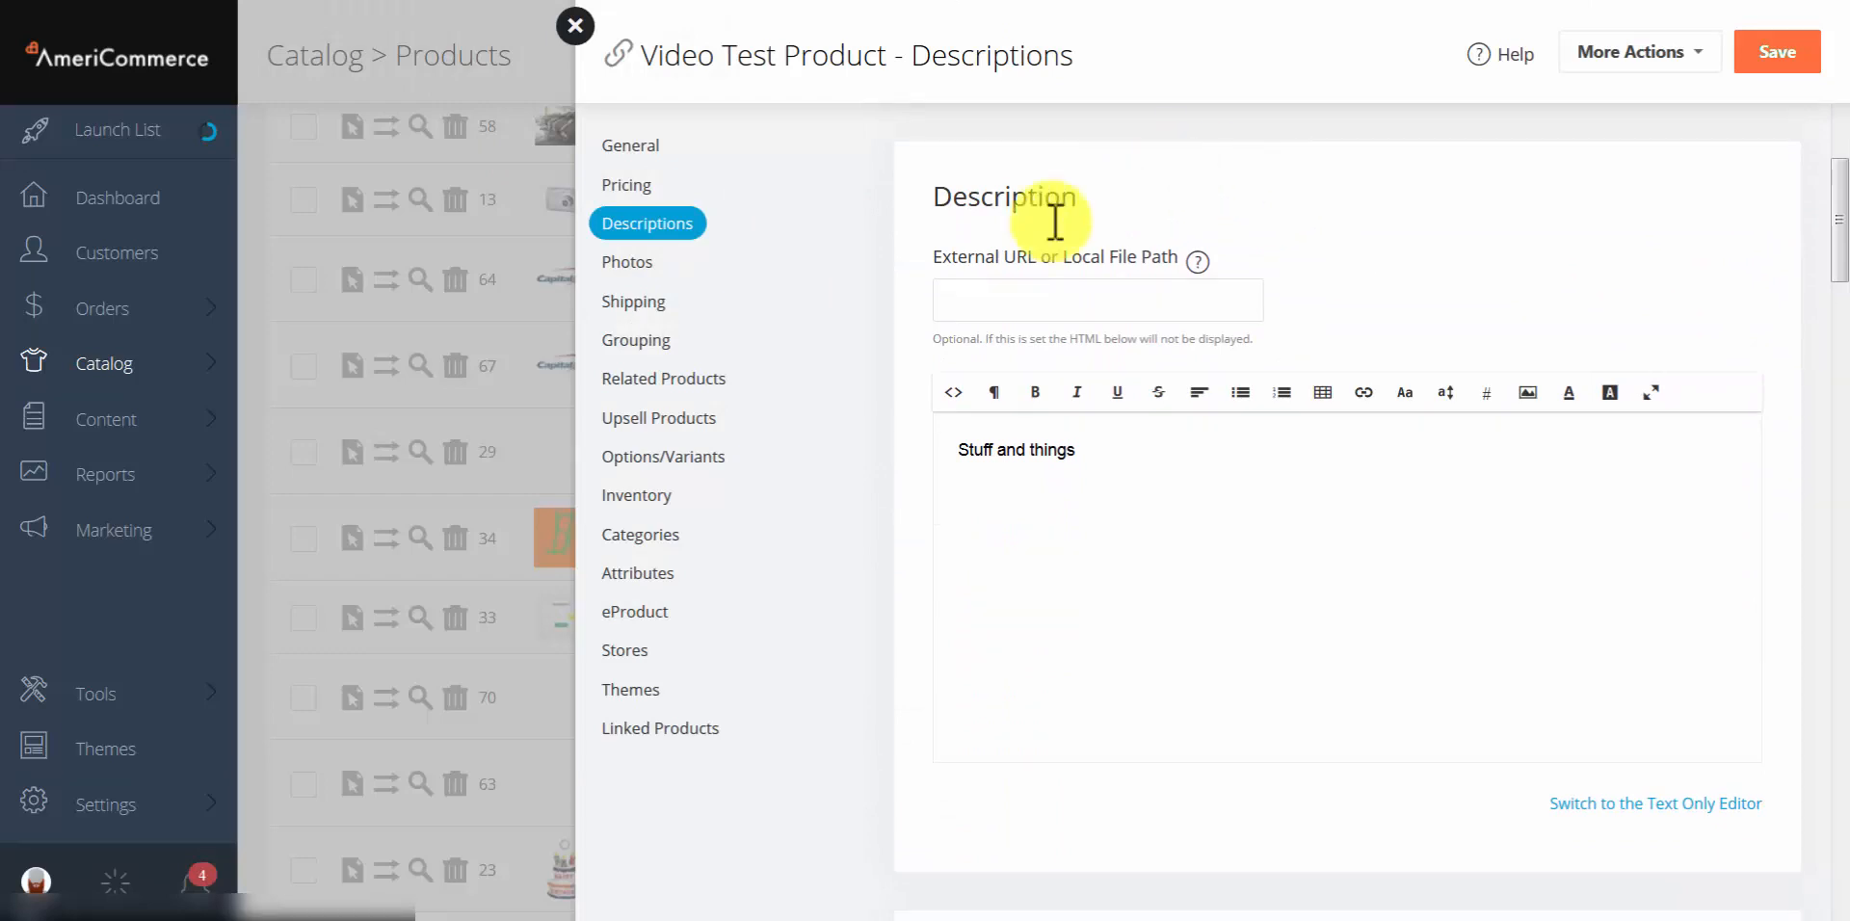
pyautogui.moveTo(1167, 474); pyautogui.dragTo(930, 449)
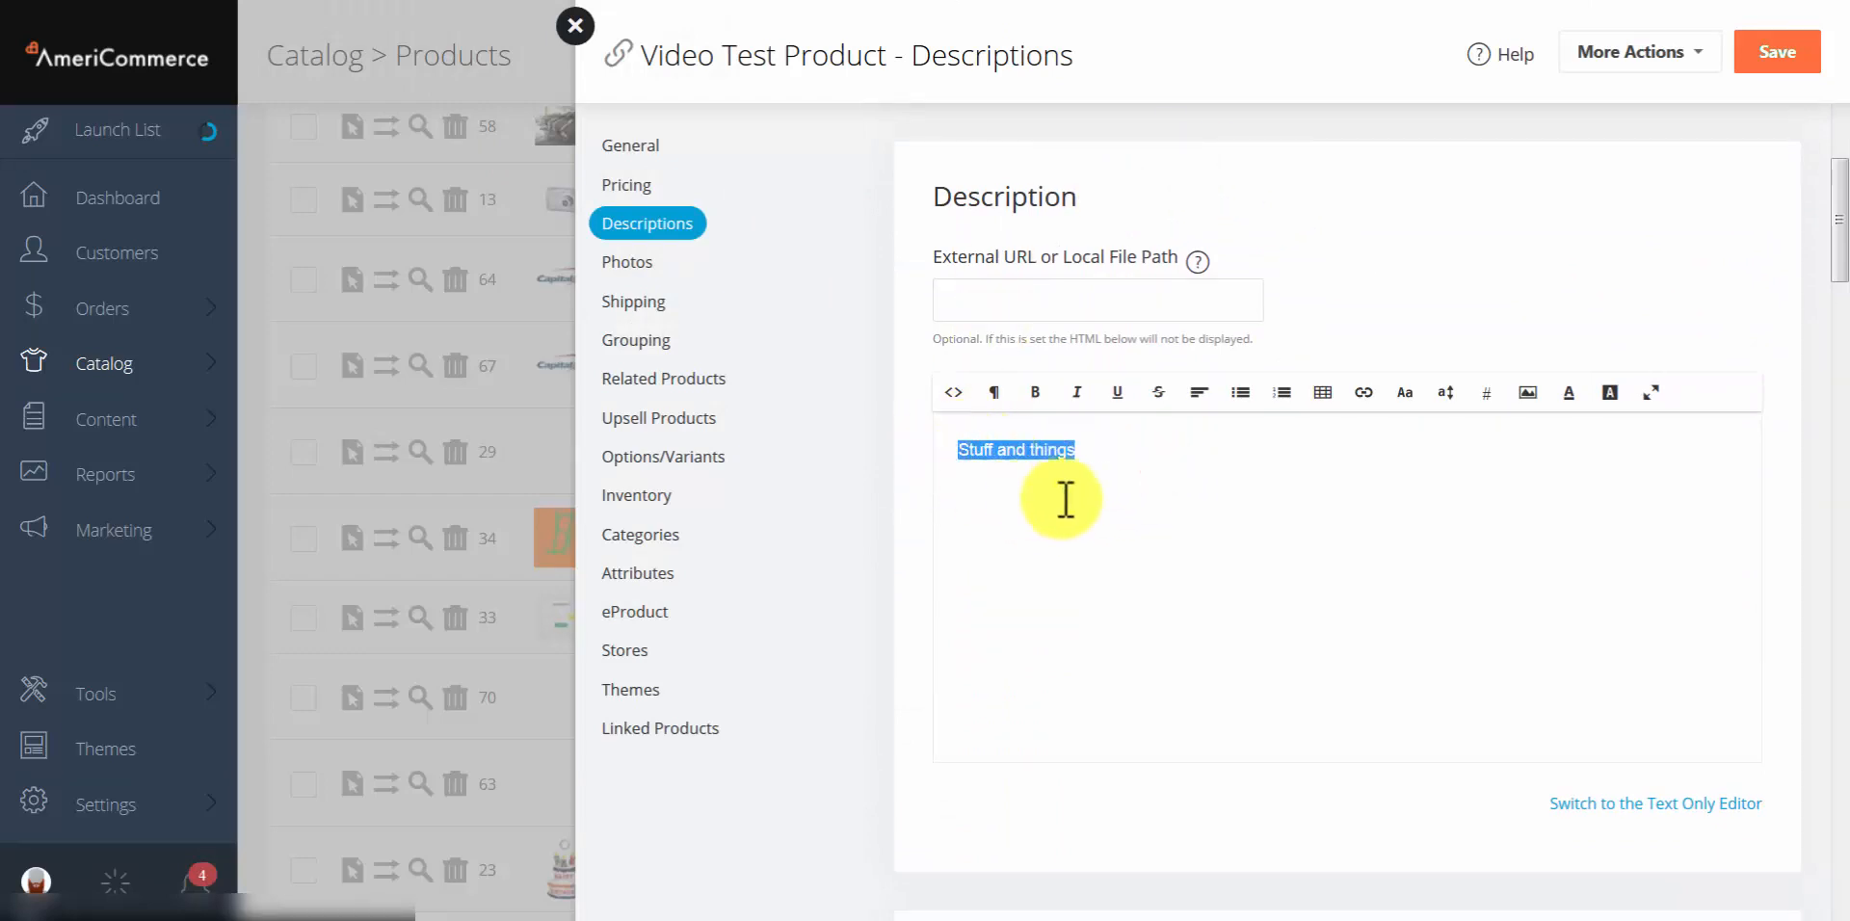
pyautogui.click(1069, 497)
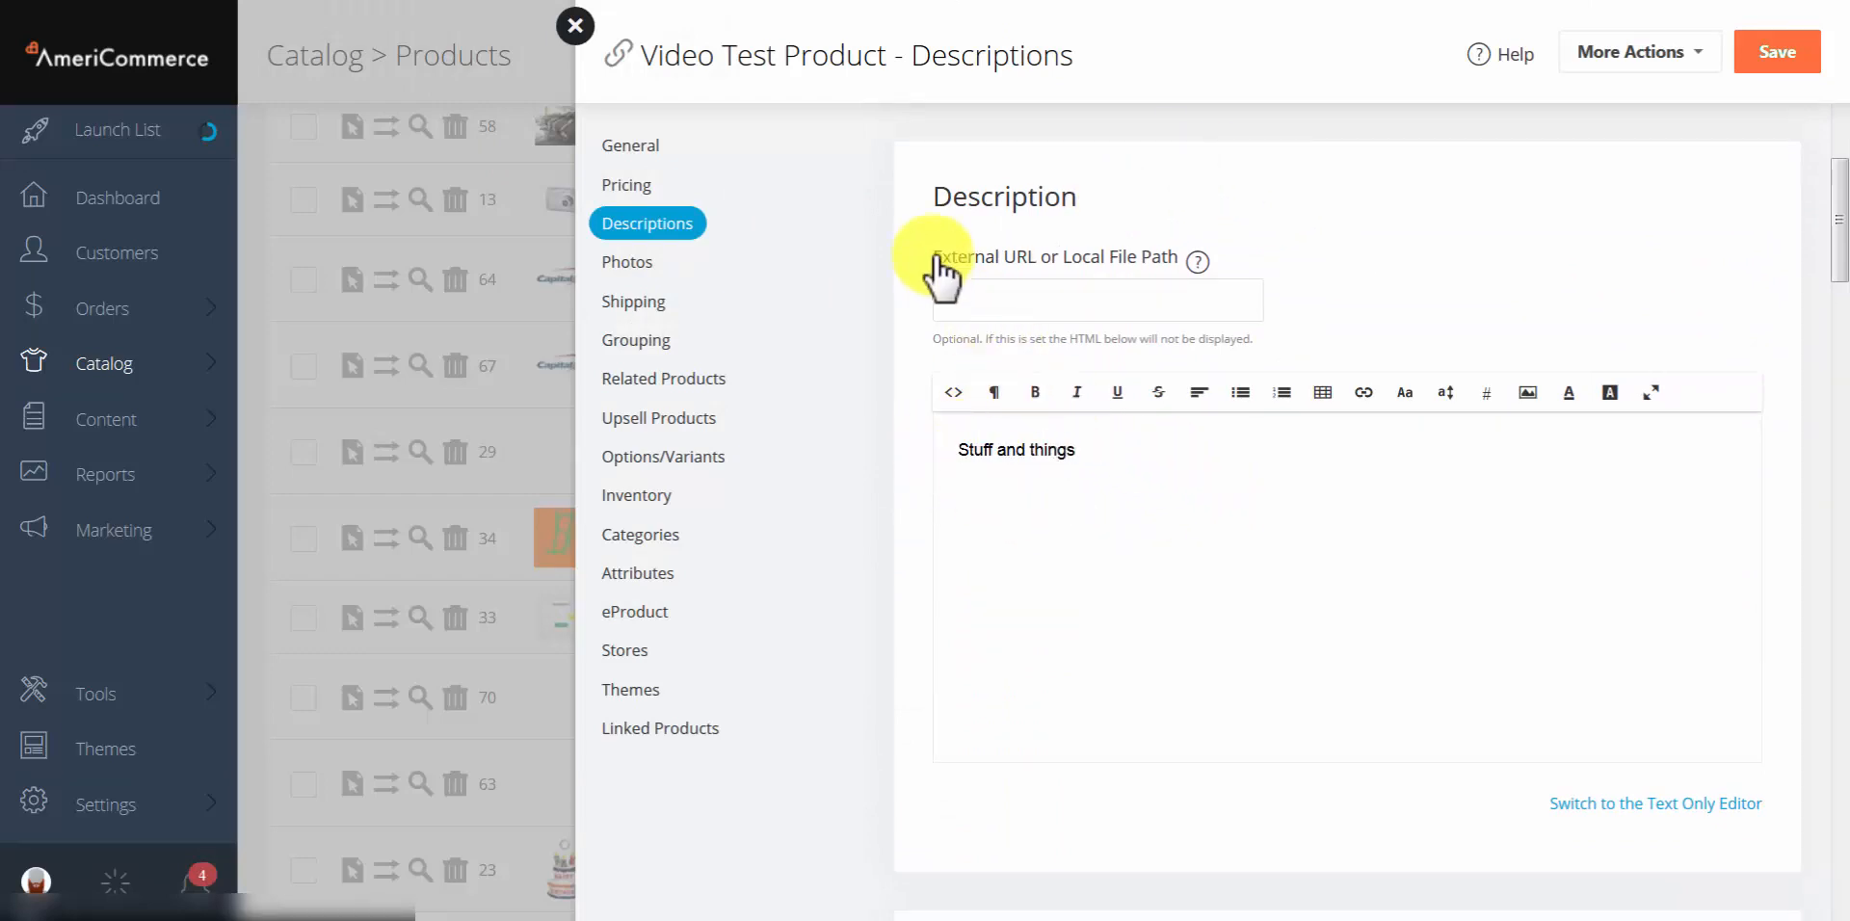
pyautogui.click(1151, 303)
pyautogui.write('https:')
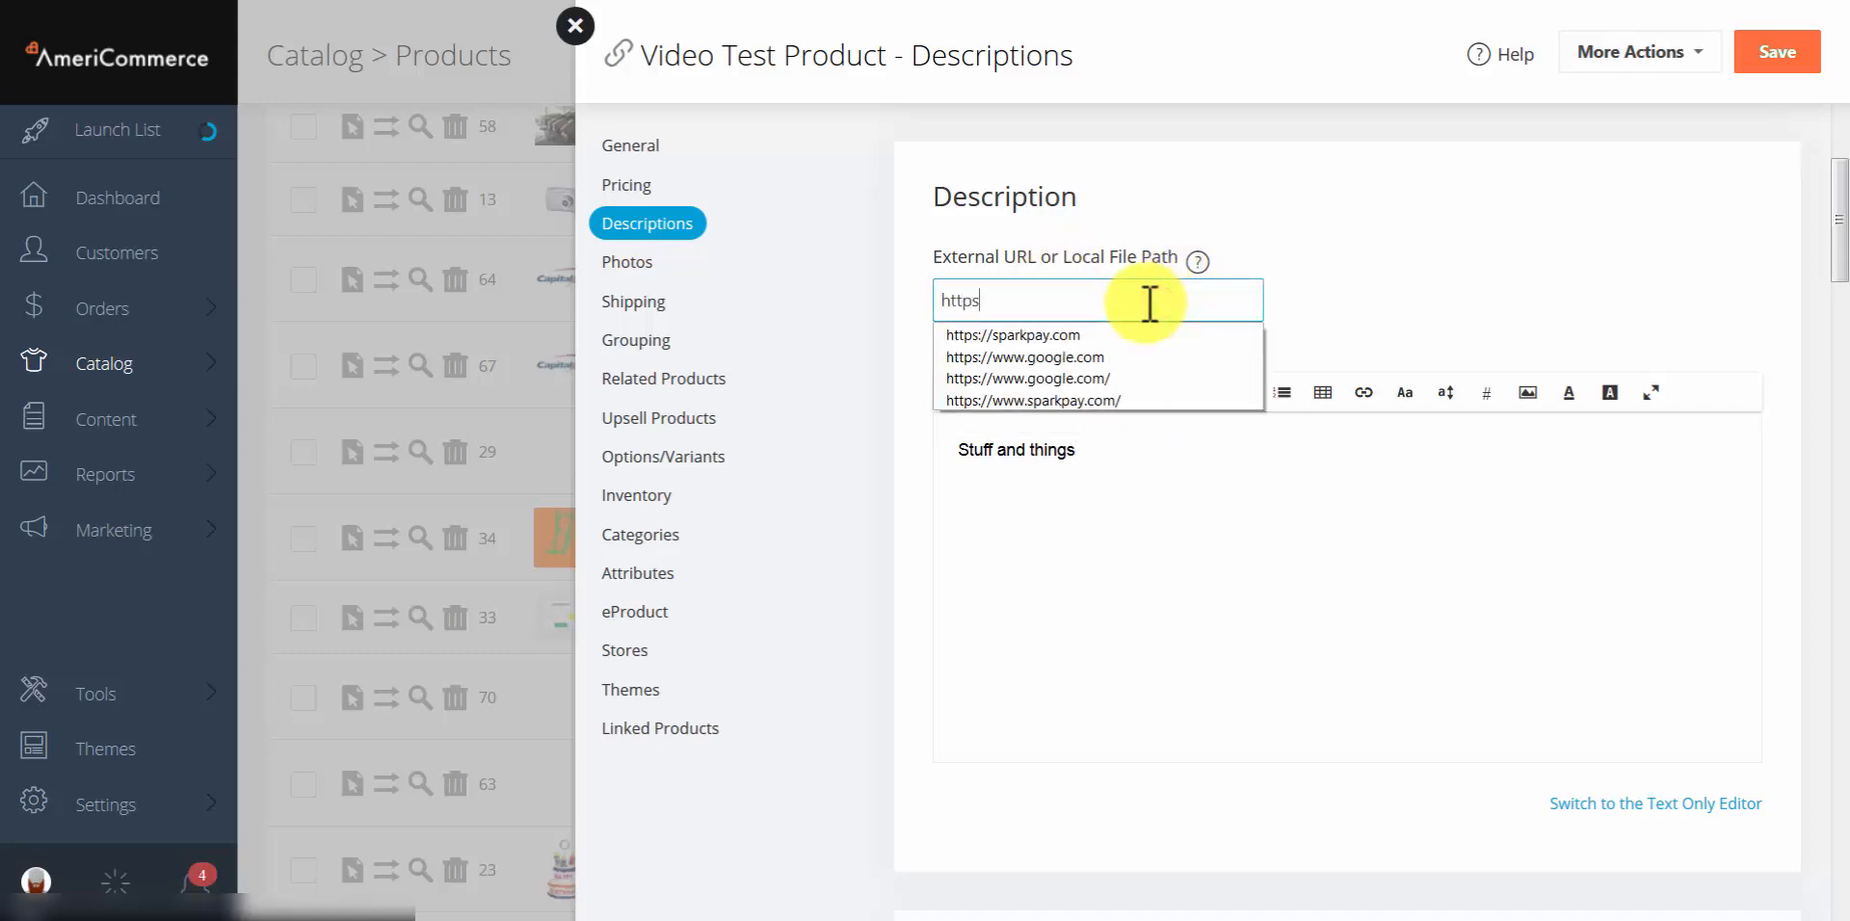
pyautogui.click(1094, 390)
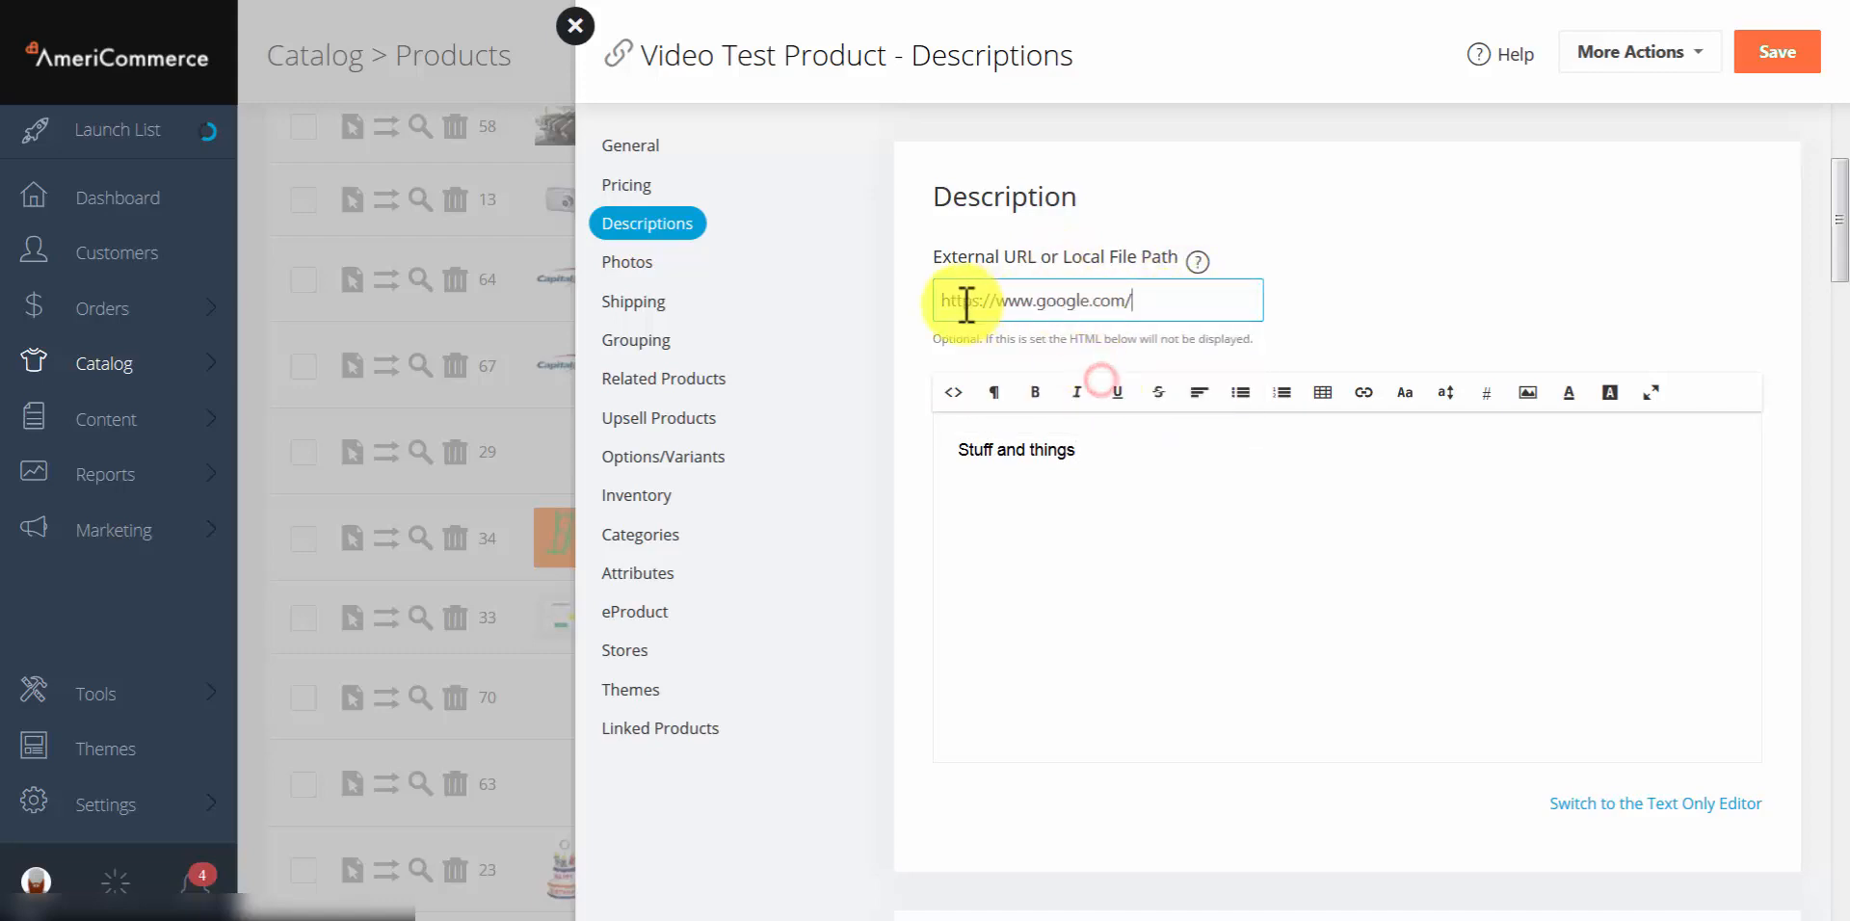
pyautogui.click(1394, 330)
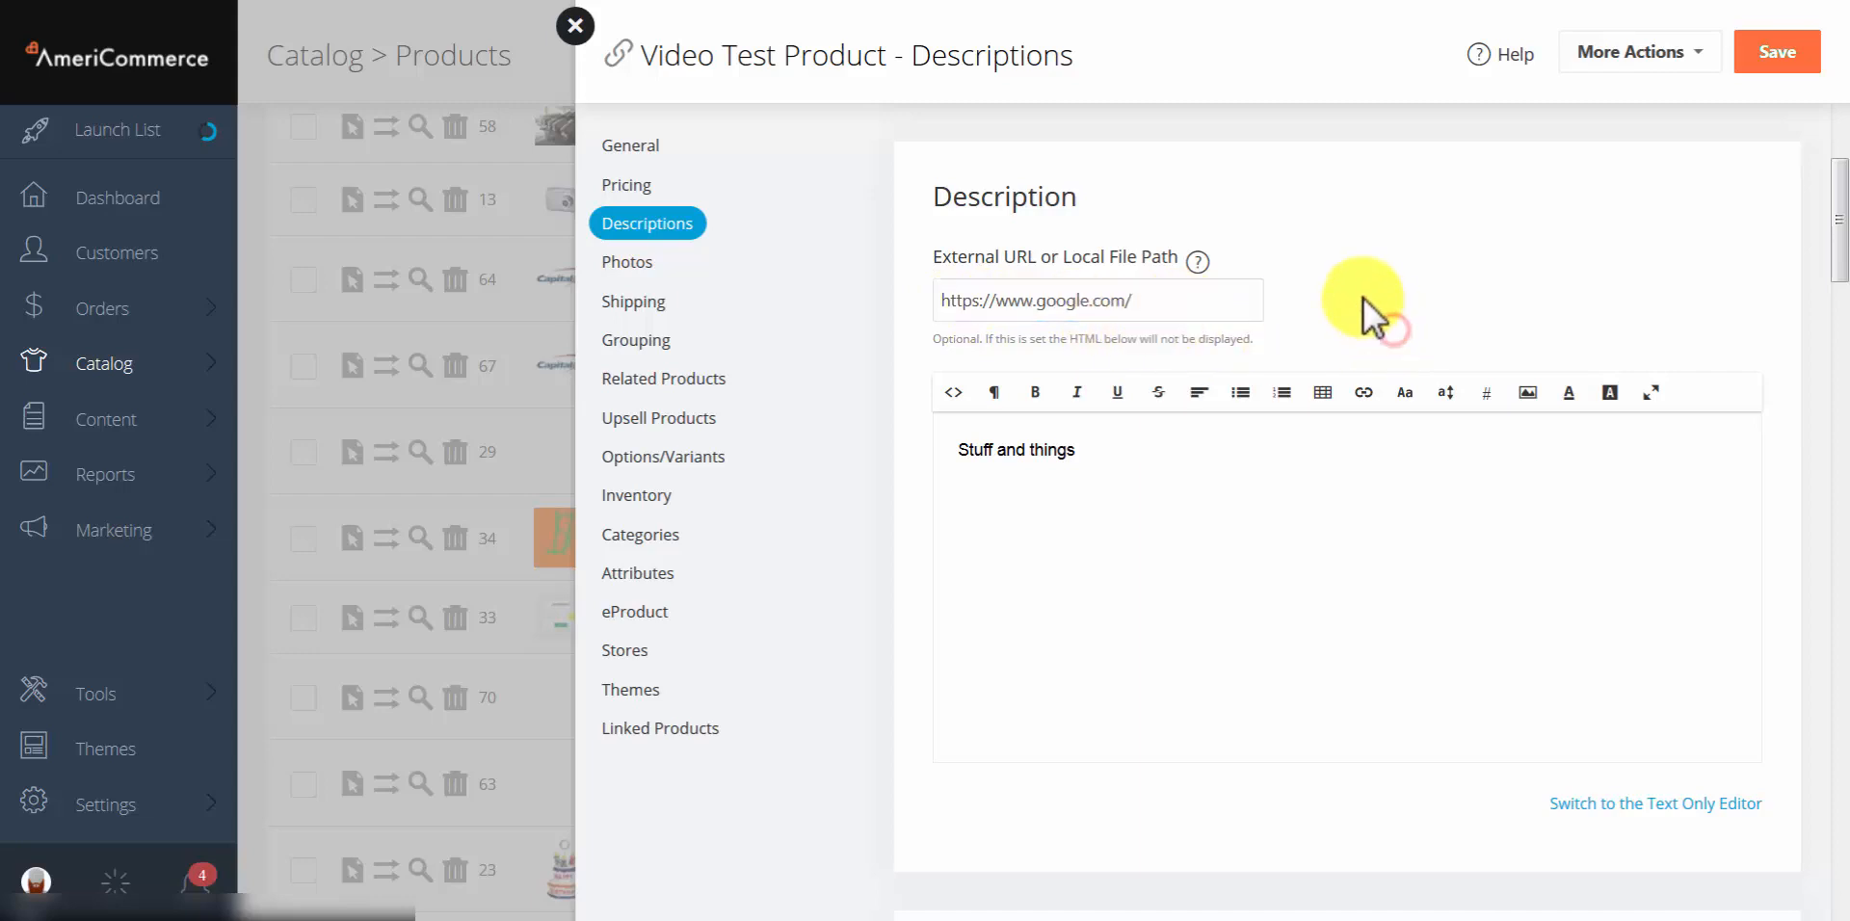
# Step: Check the 'Stuff and things' description and the google.com External URL text
pyautogui.moveTo(1069, 449); pyautogui.dragTo(951, 446)
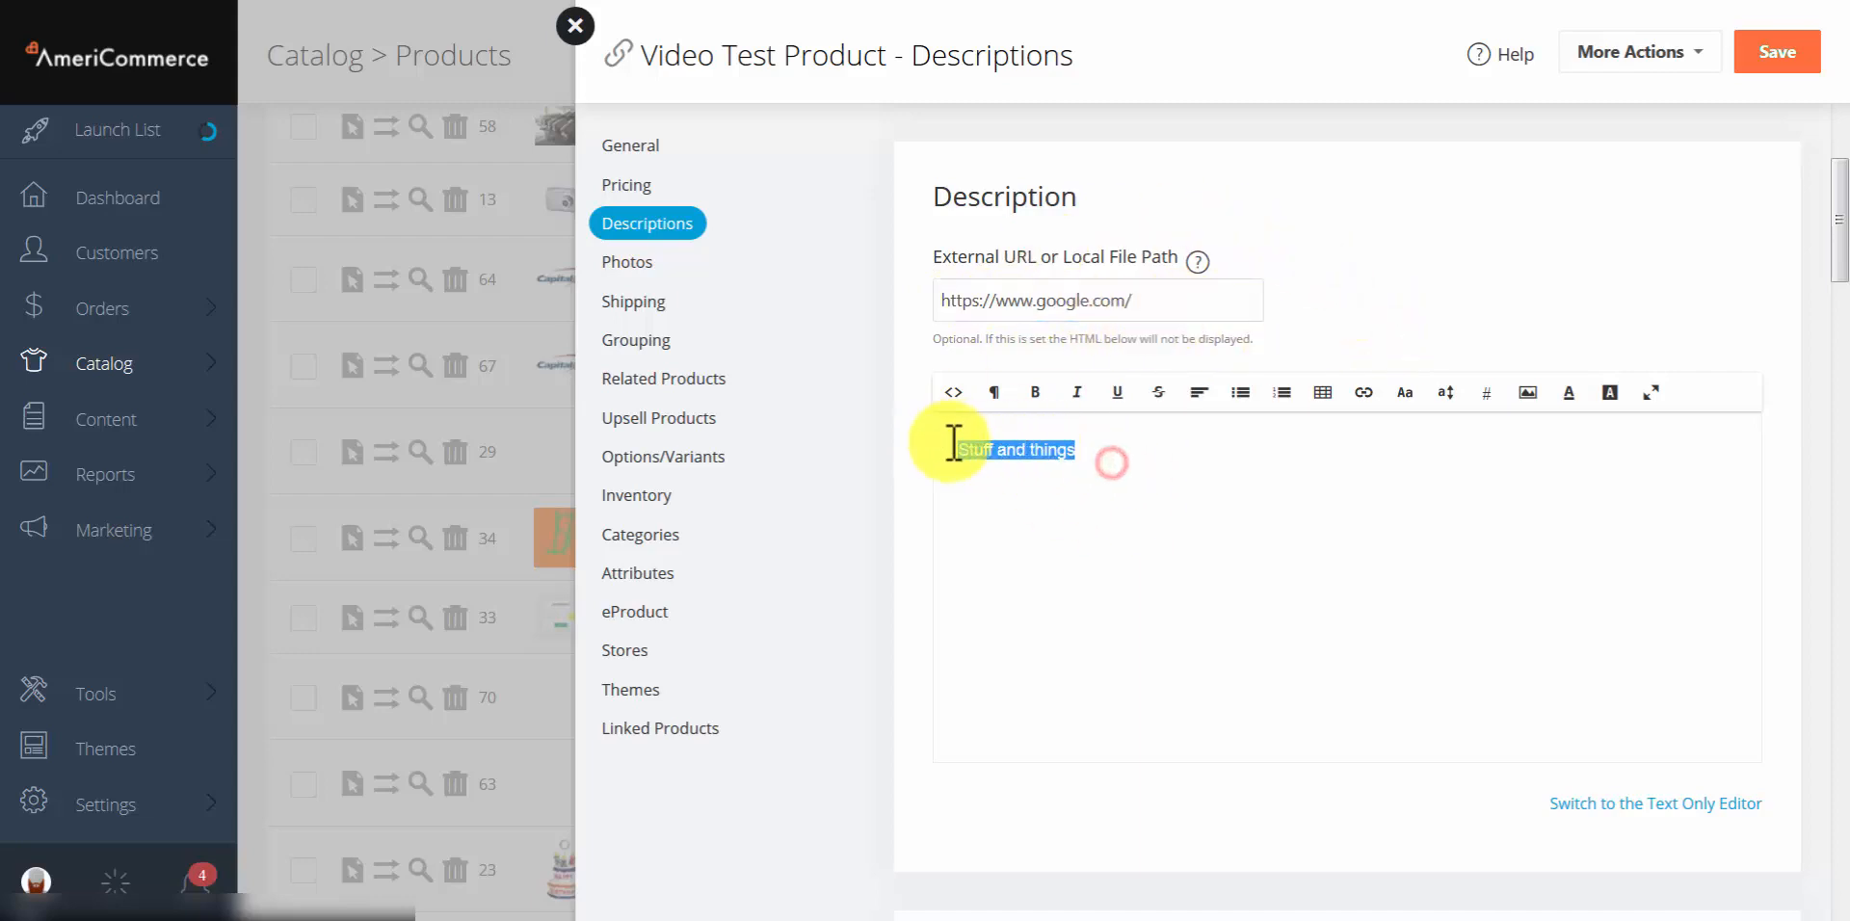
pyautogui.click(1076, 522)
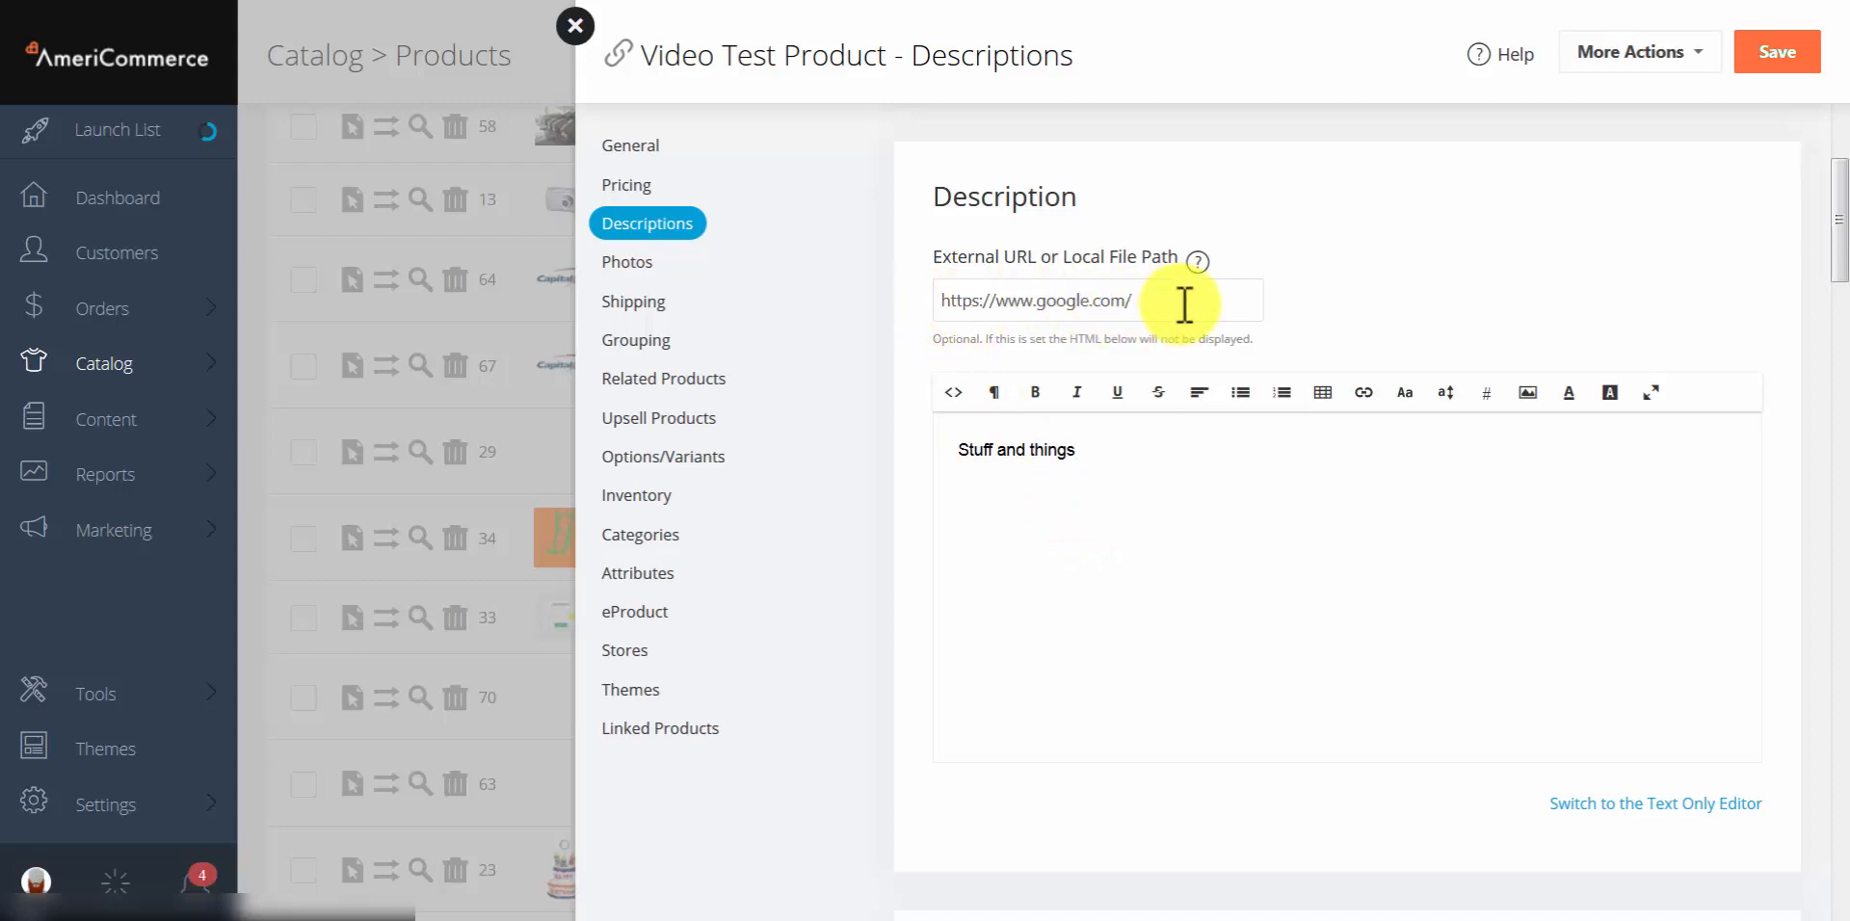
pyautogui.click(1411, 304)
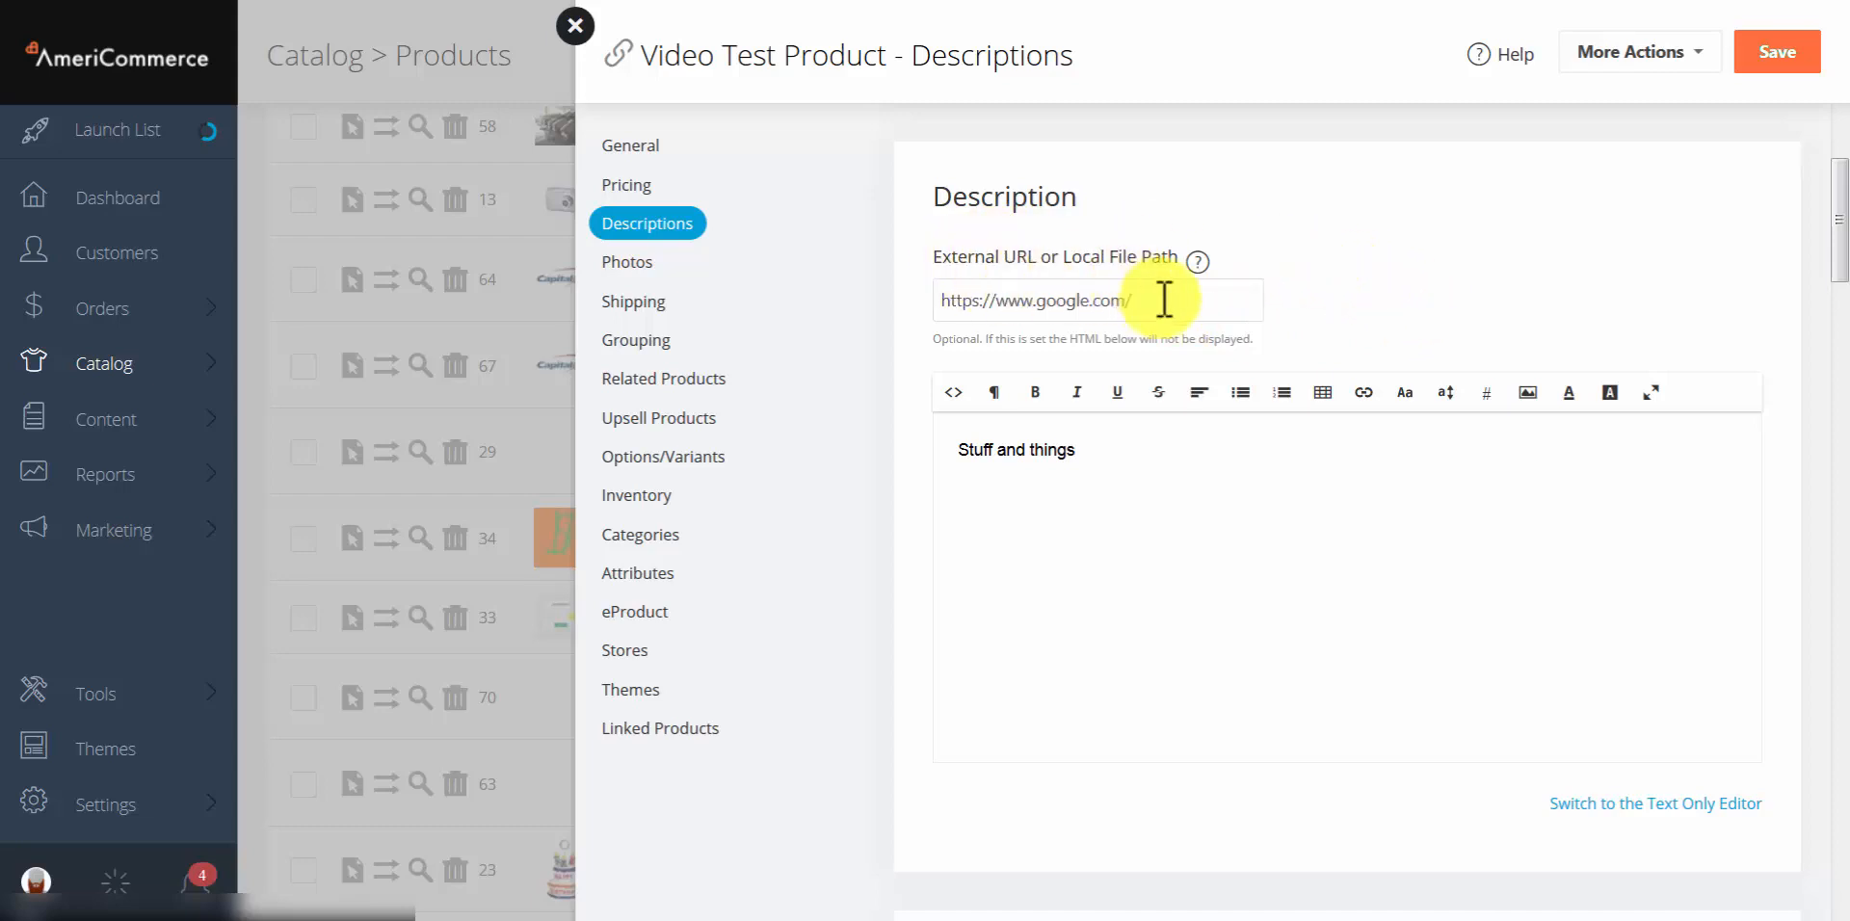
pyautogui.moveTo(1198, 309); pyautogui.dragTo(1035, 304)
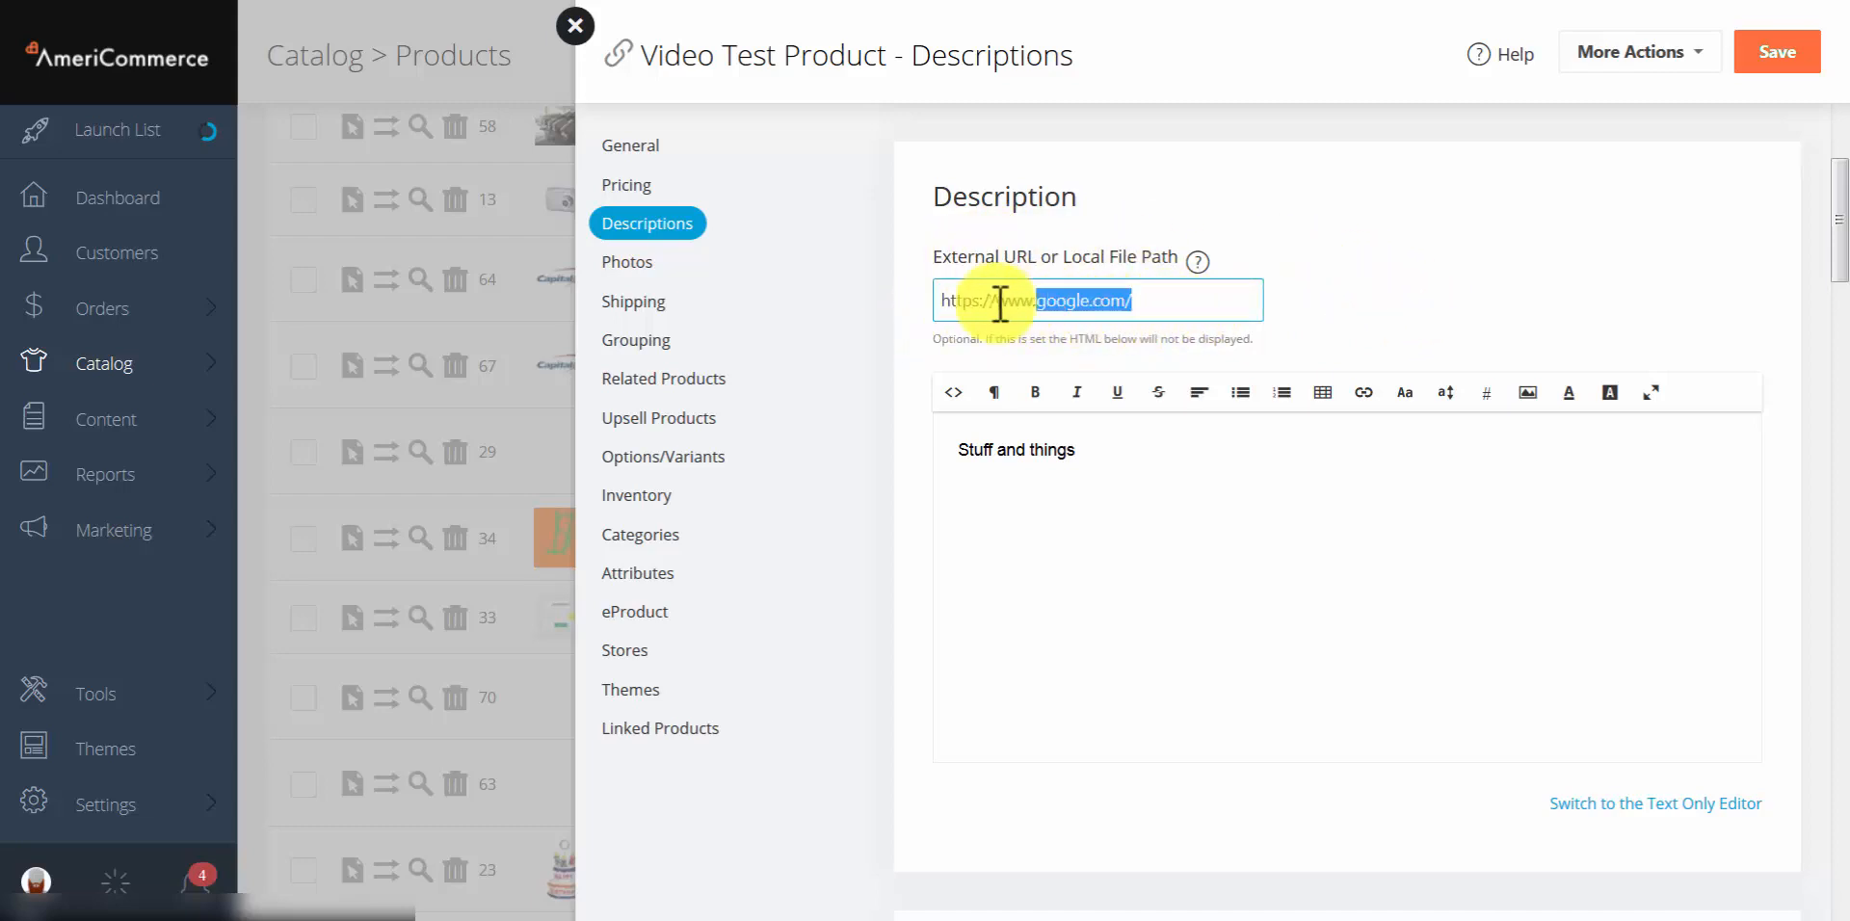
pyautogui.click(1358, 289)
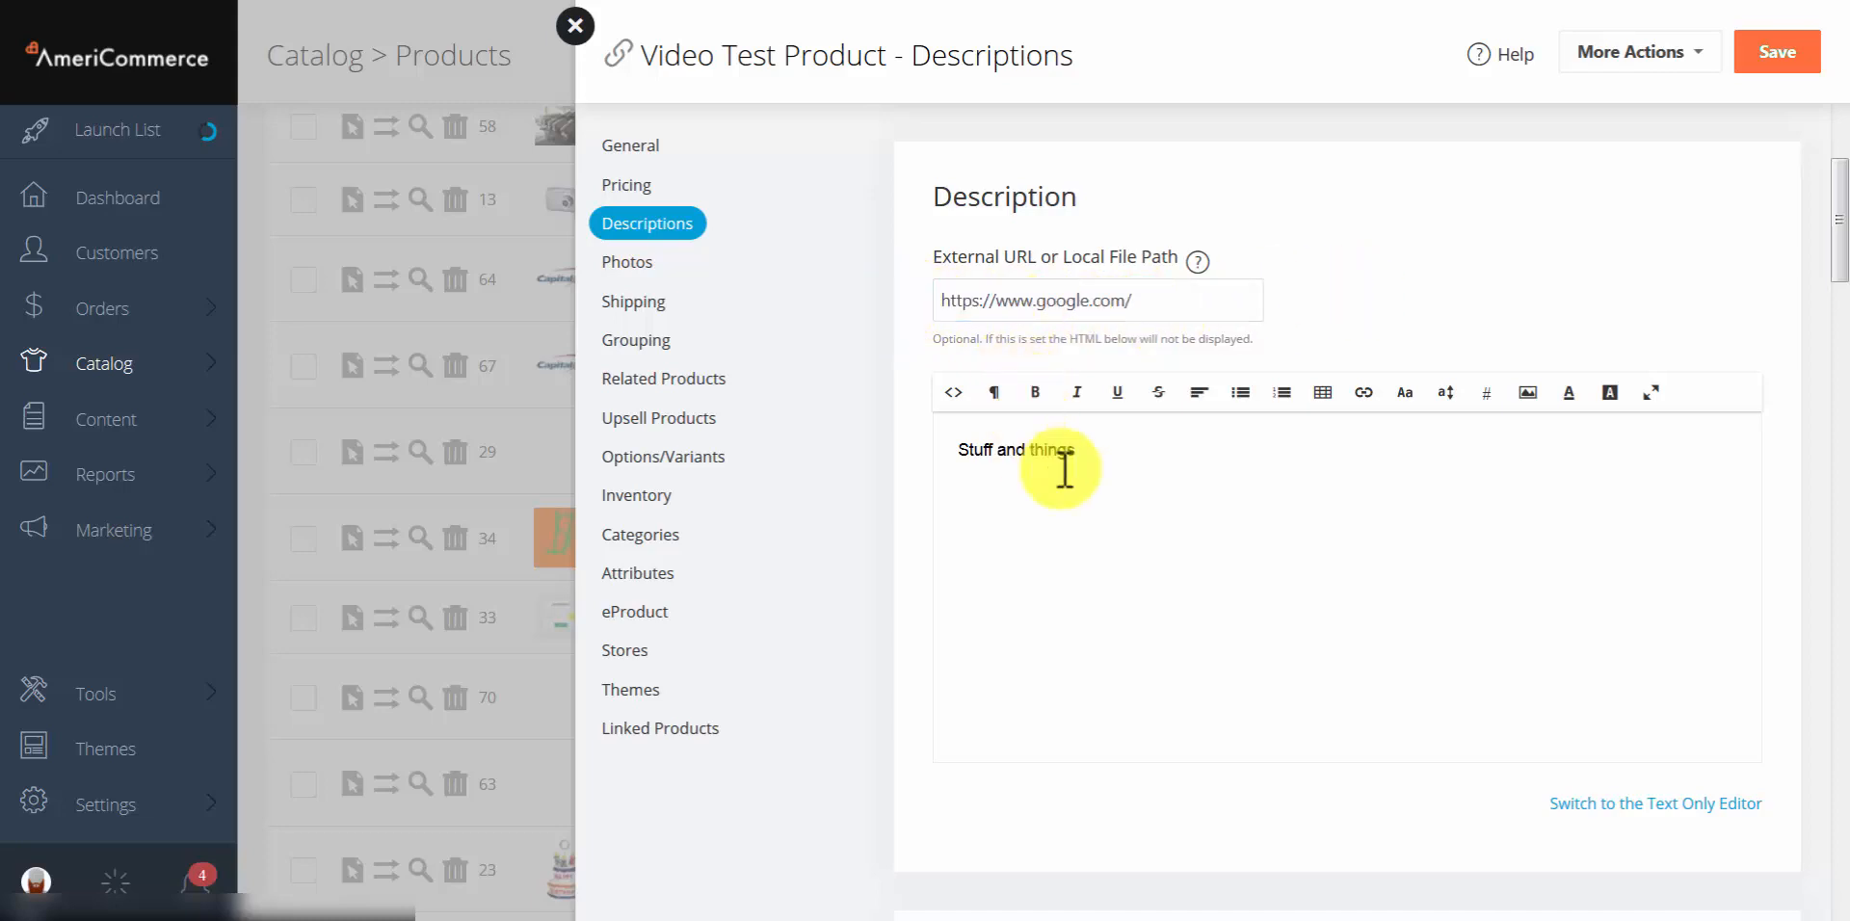
pyautogui.moveTo(1239, 504); pyautogui.dragTo(932, 434)
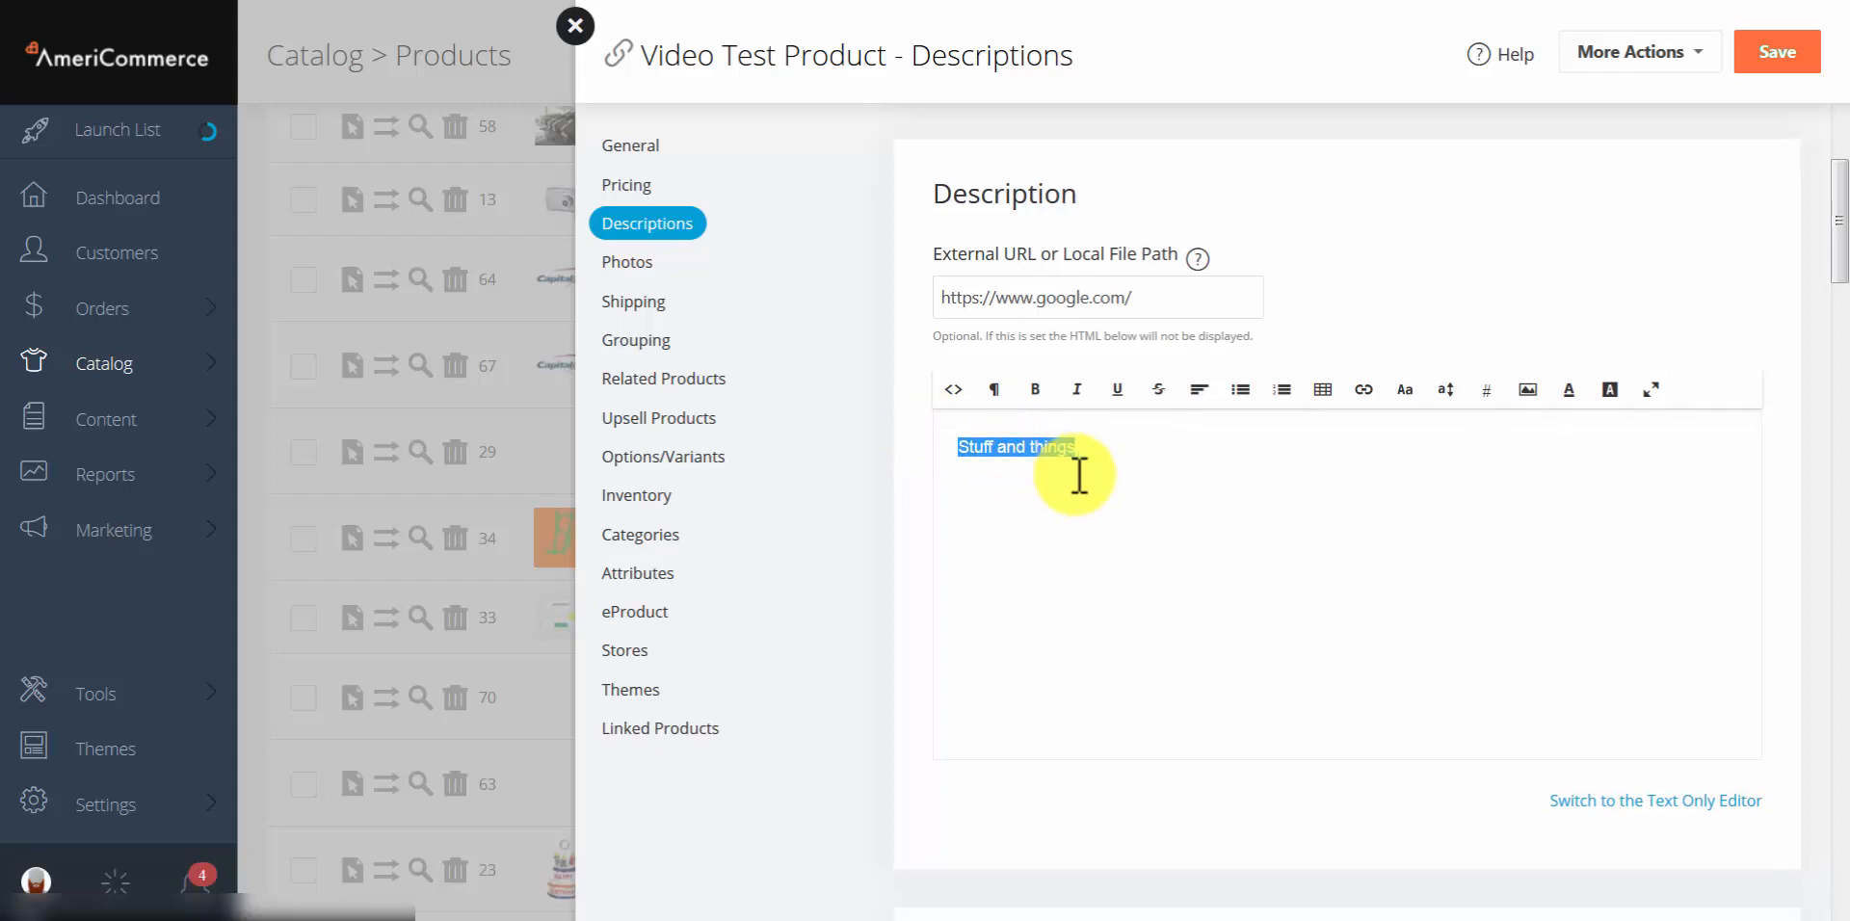
# Step: Tick Override Theme Setting and Use Tabs on Product Details Page under Tab Settings, then go to Photos
pyautogui.scroll(-15, 1078, 472)
pyautogui.scroll(-20, 1068, 402)
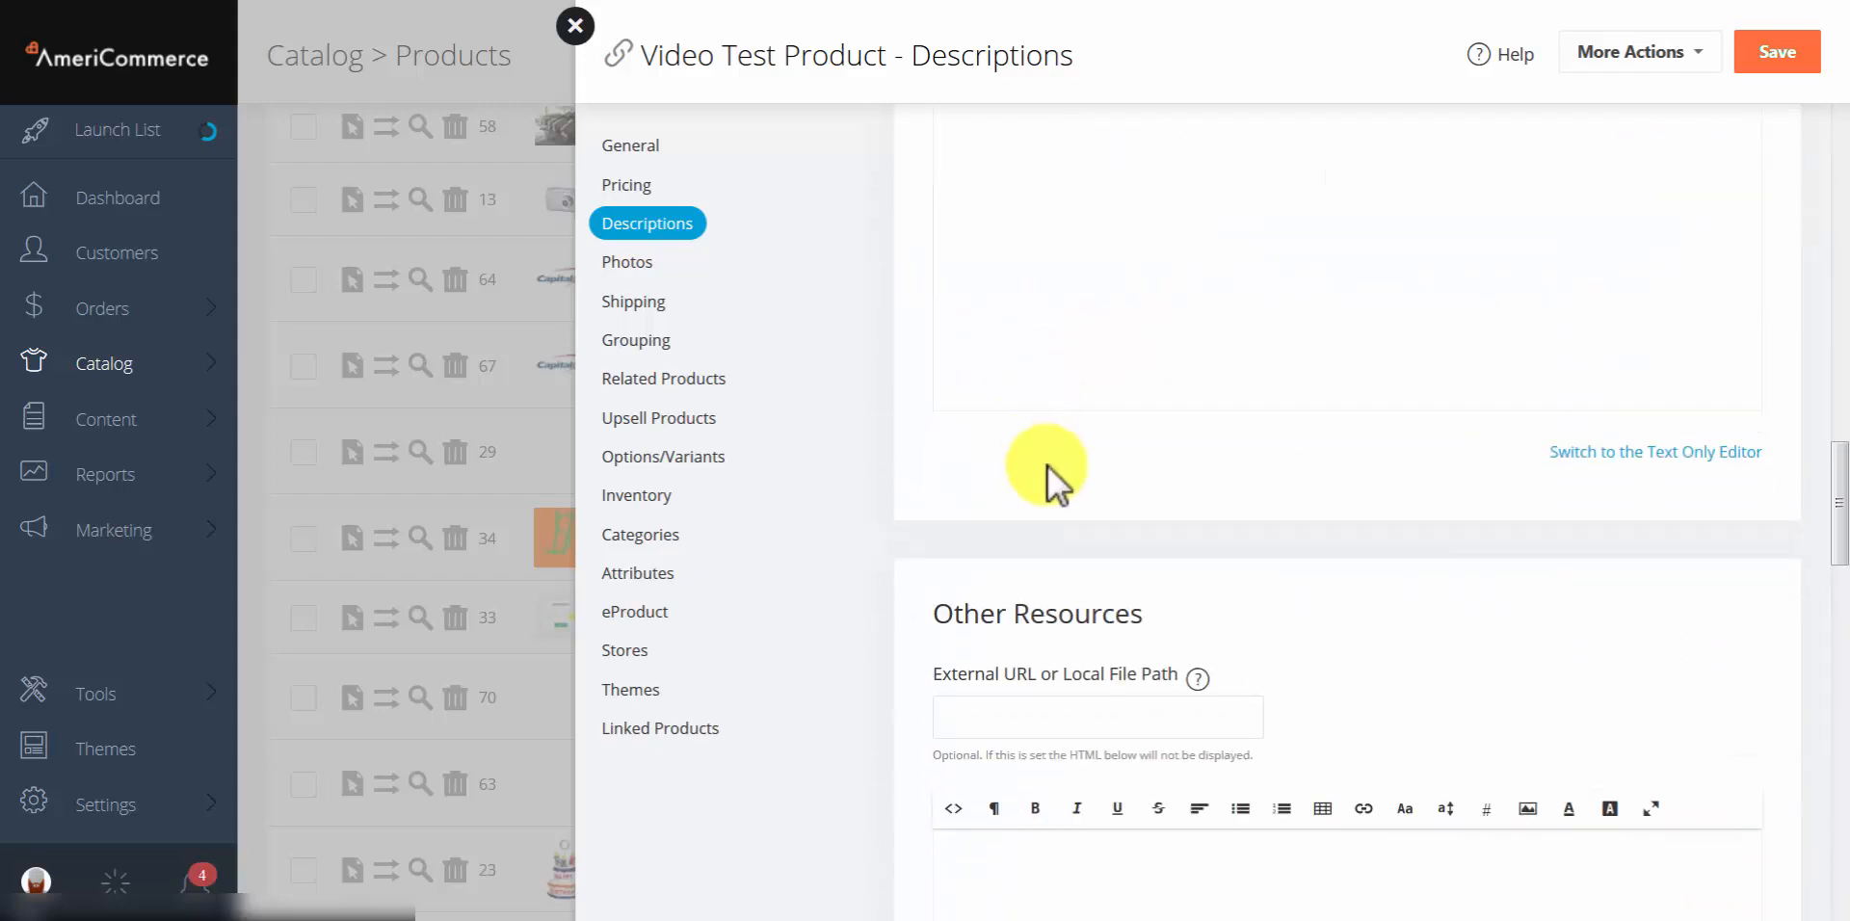
pyautogui.scroll(-3, 1039, 441)
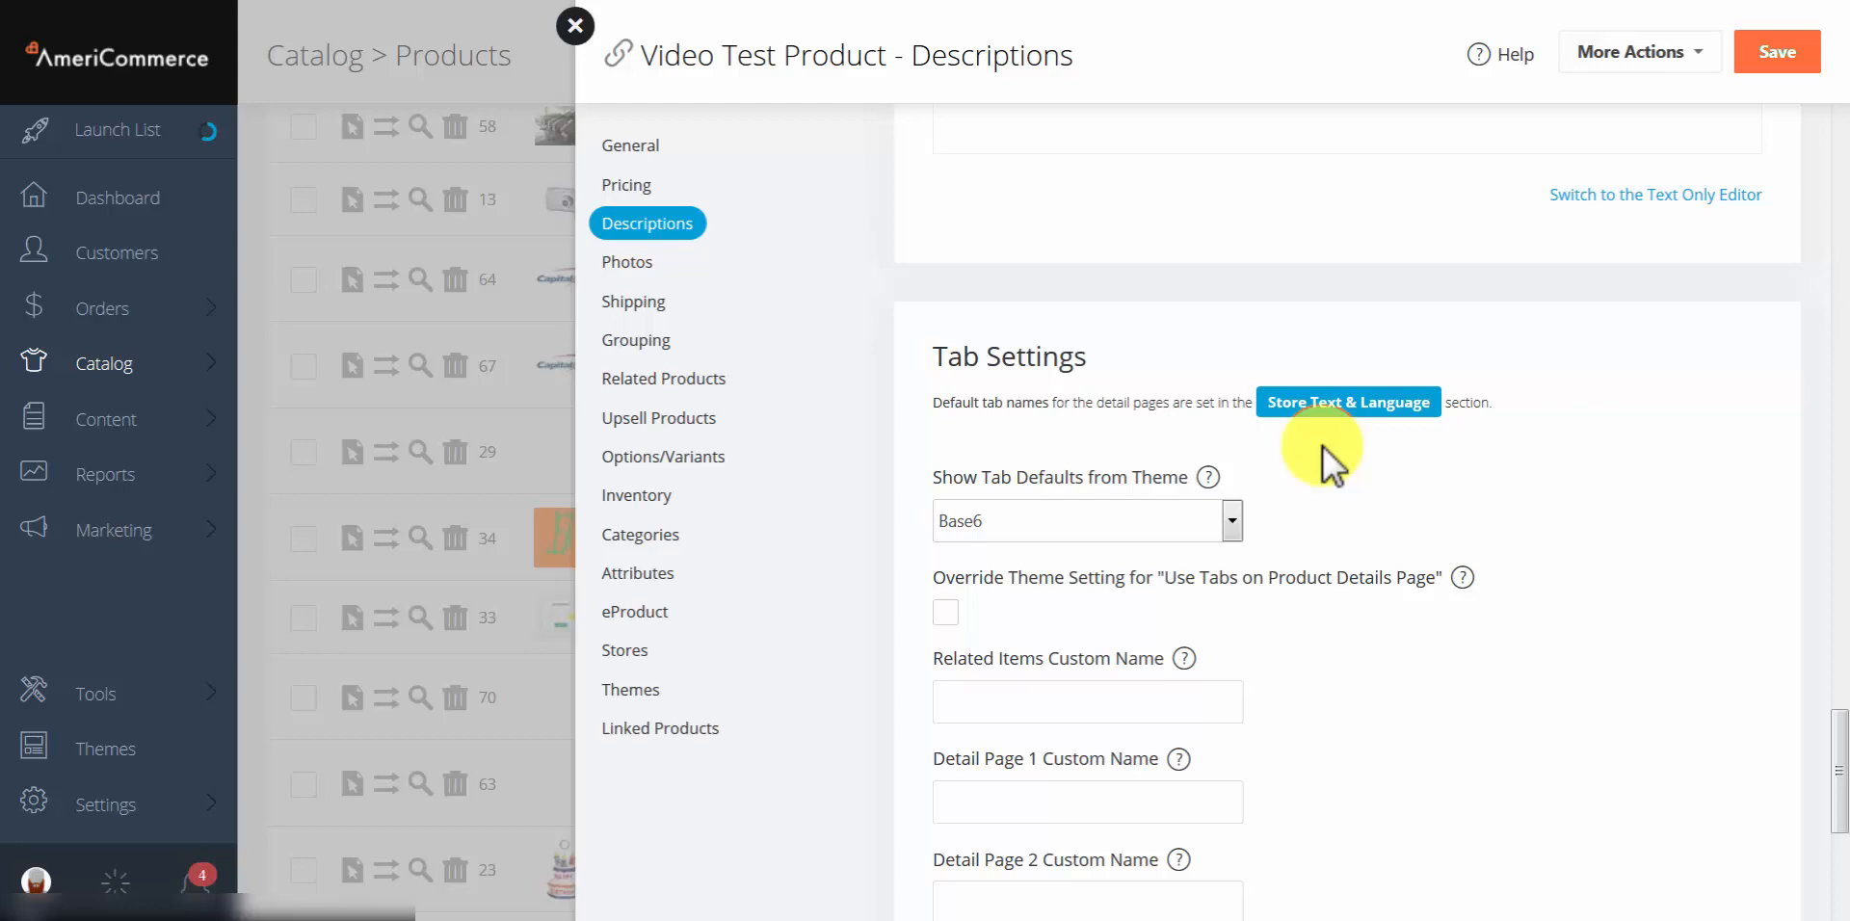
pyautogui.scroll(-2, 1439, 374)
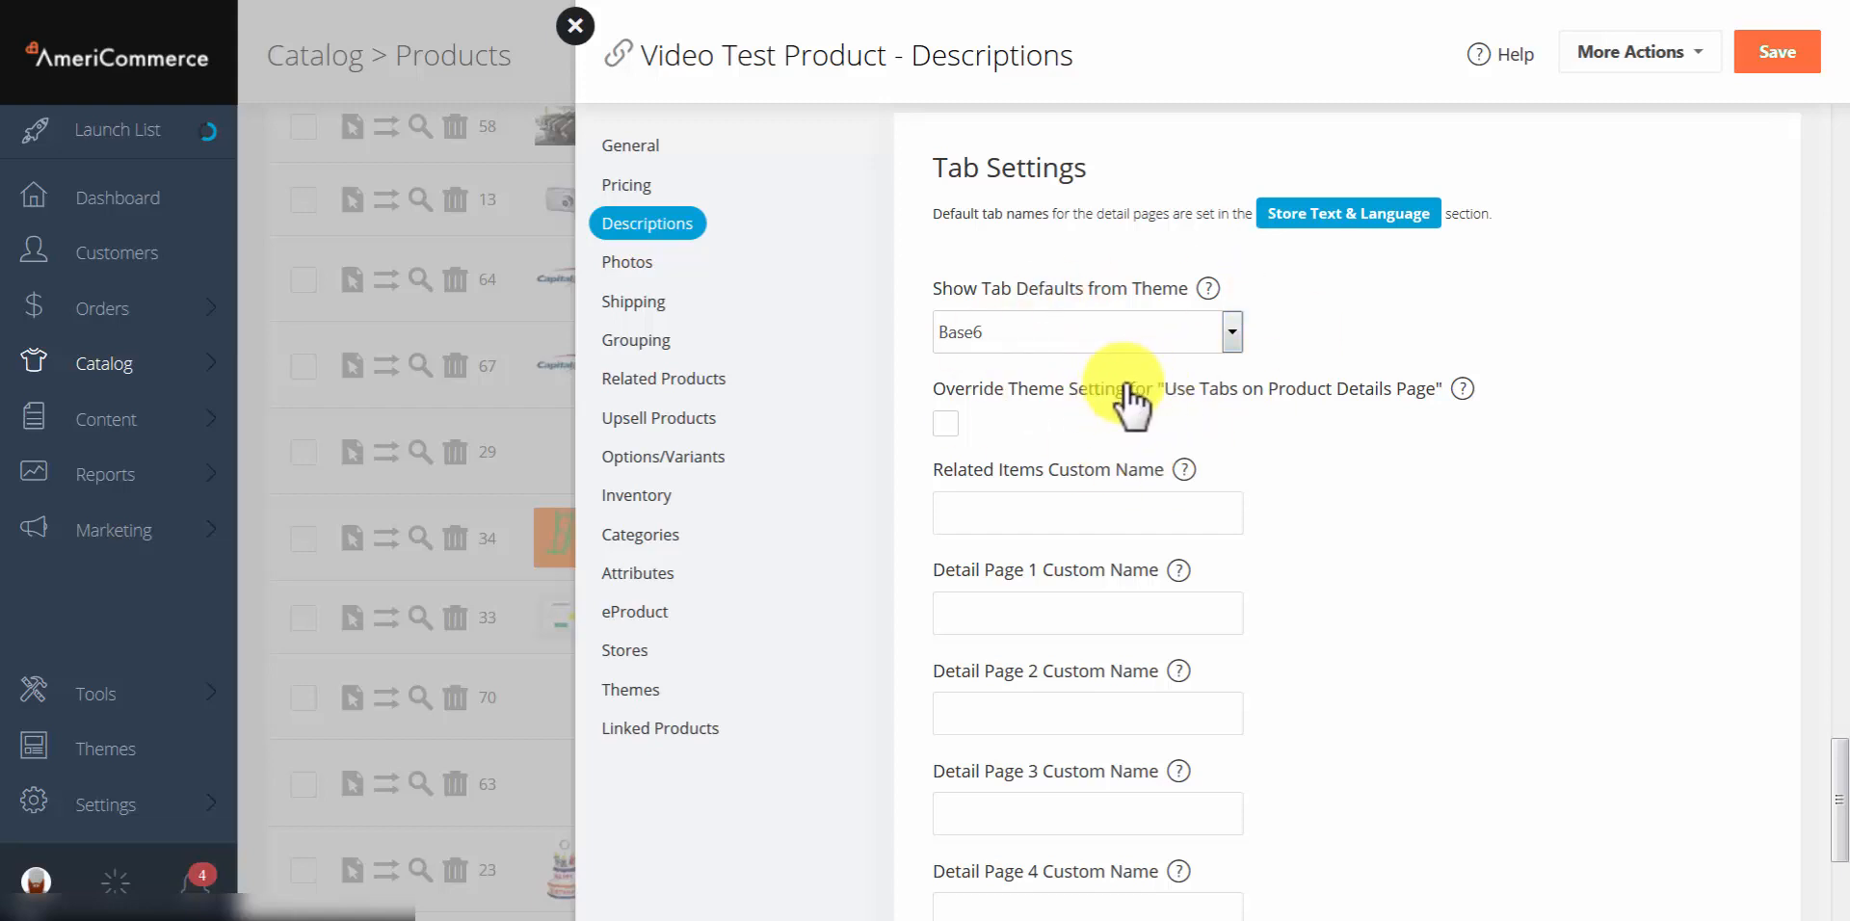
pyautogui.click(944, 423)
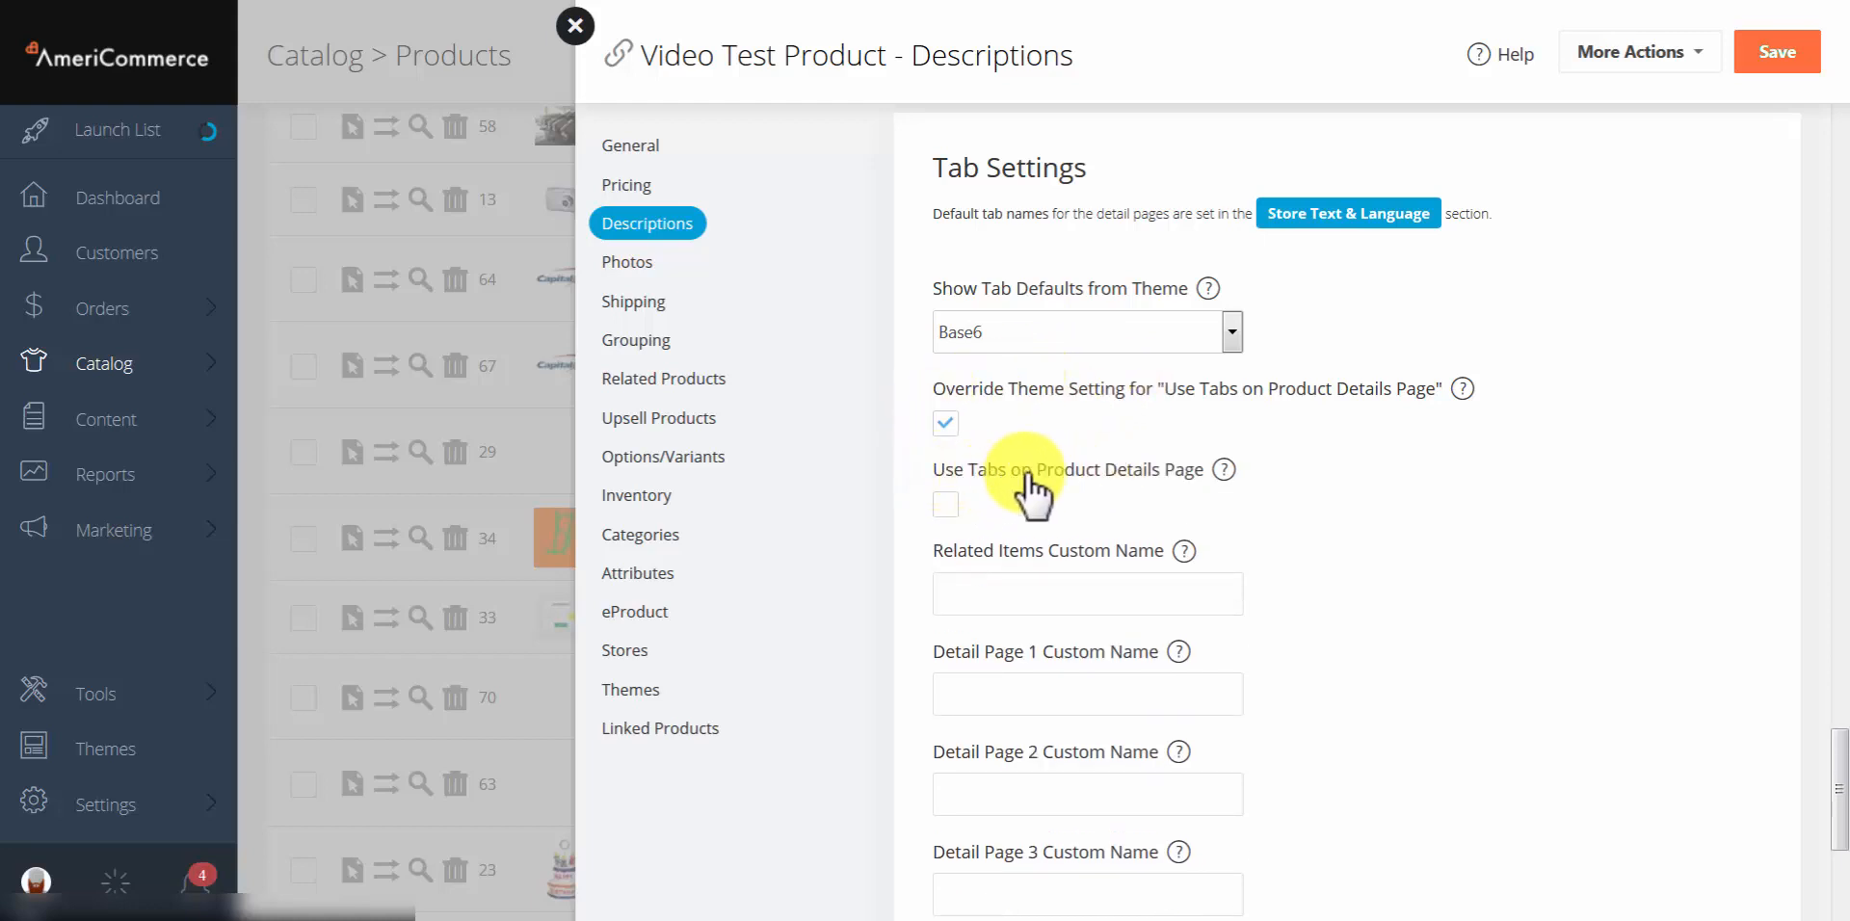
pyautogui.click(948, 501)
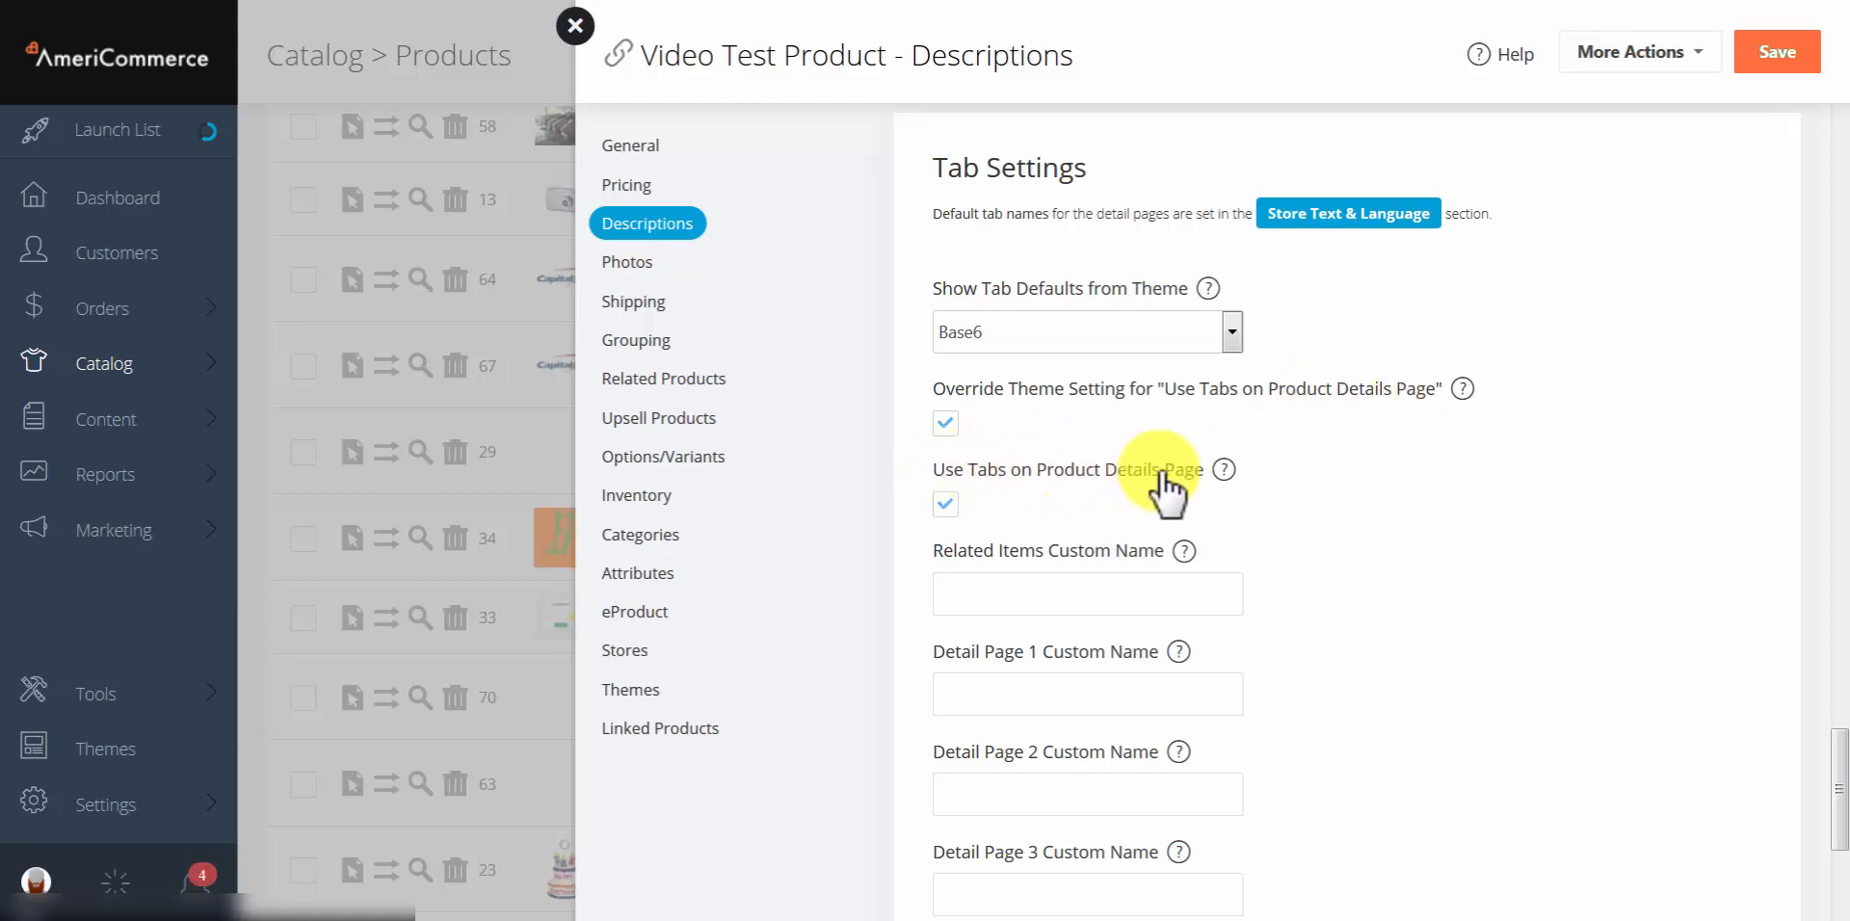
pyautogui.scroll(-3, 1328, 472)
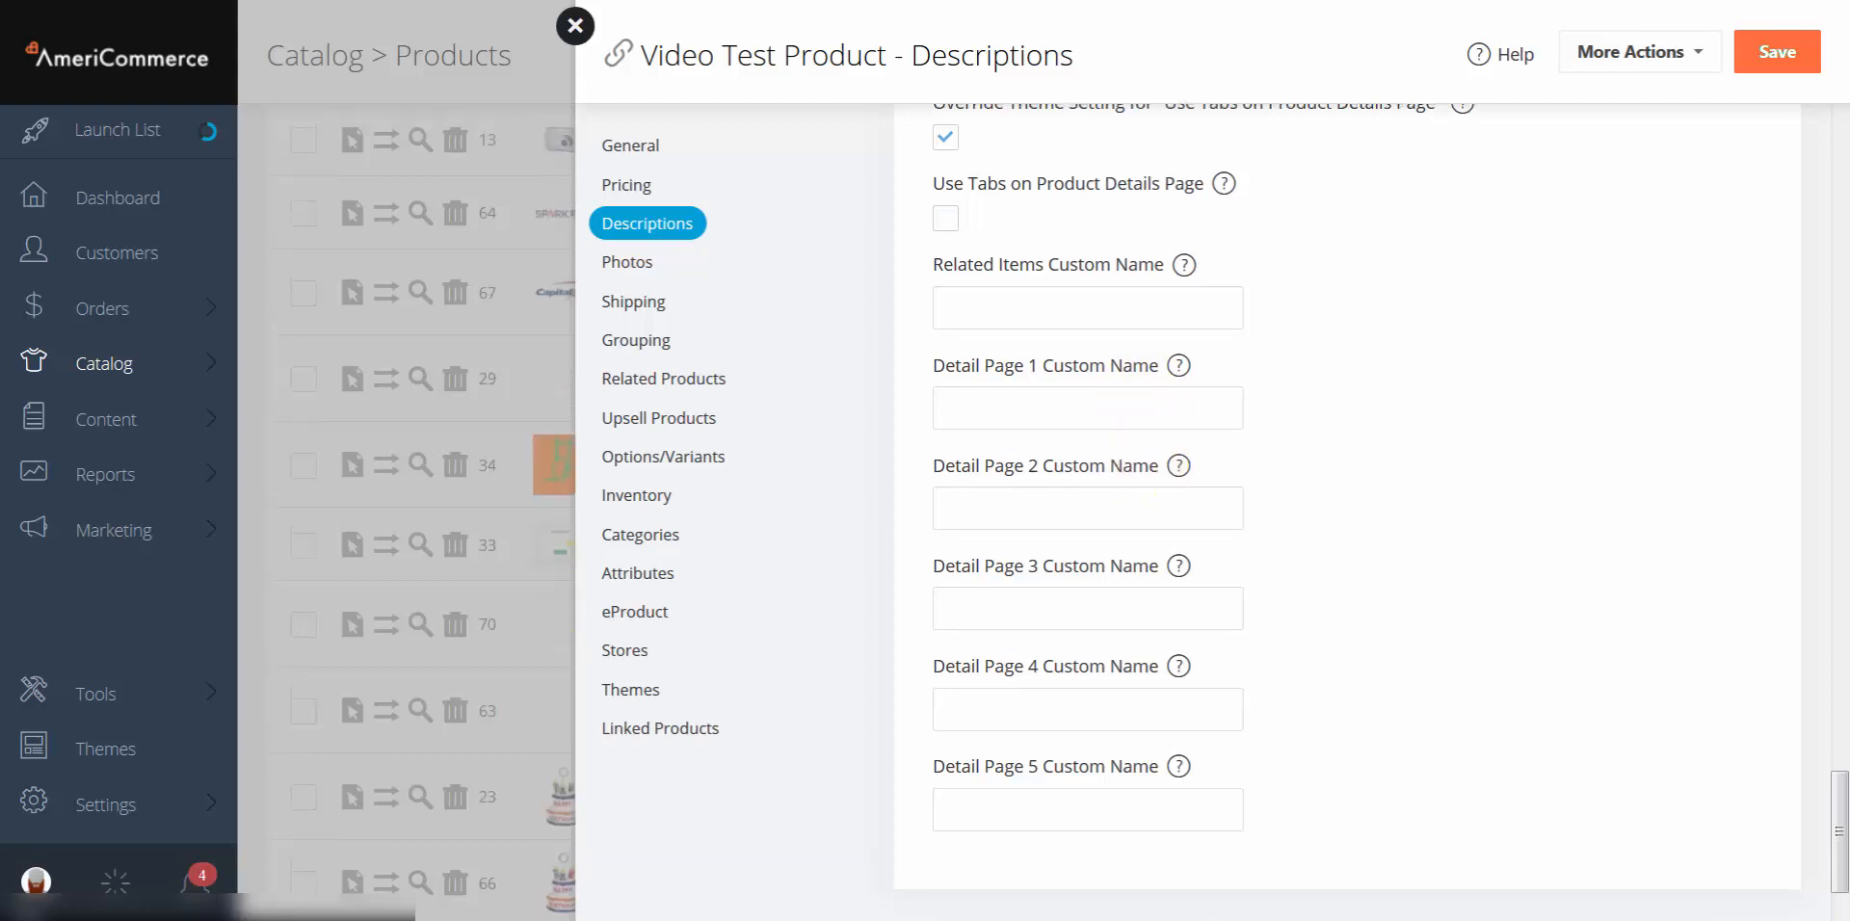
pyautogui.click(629, 270)
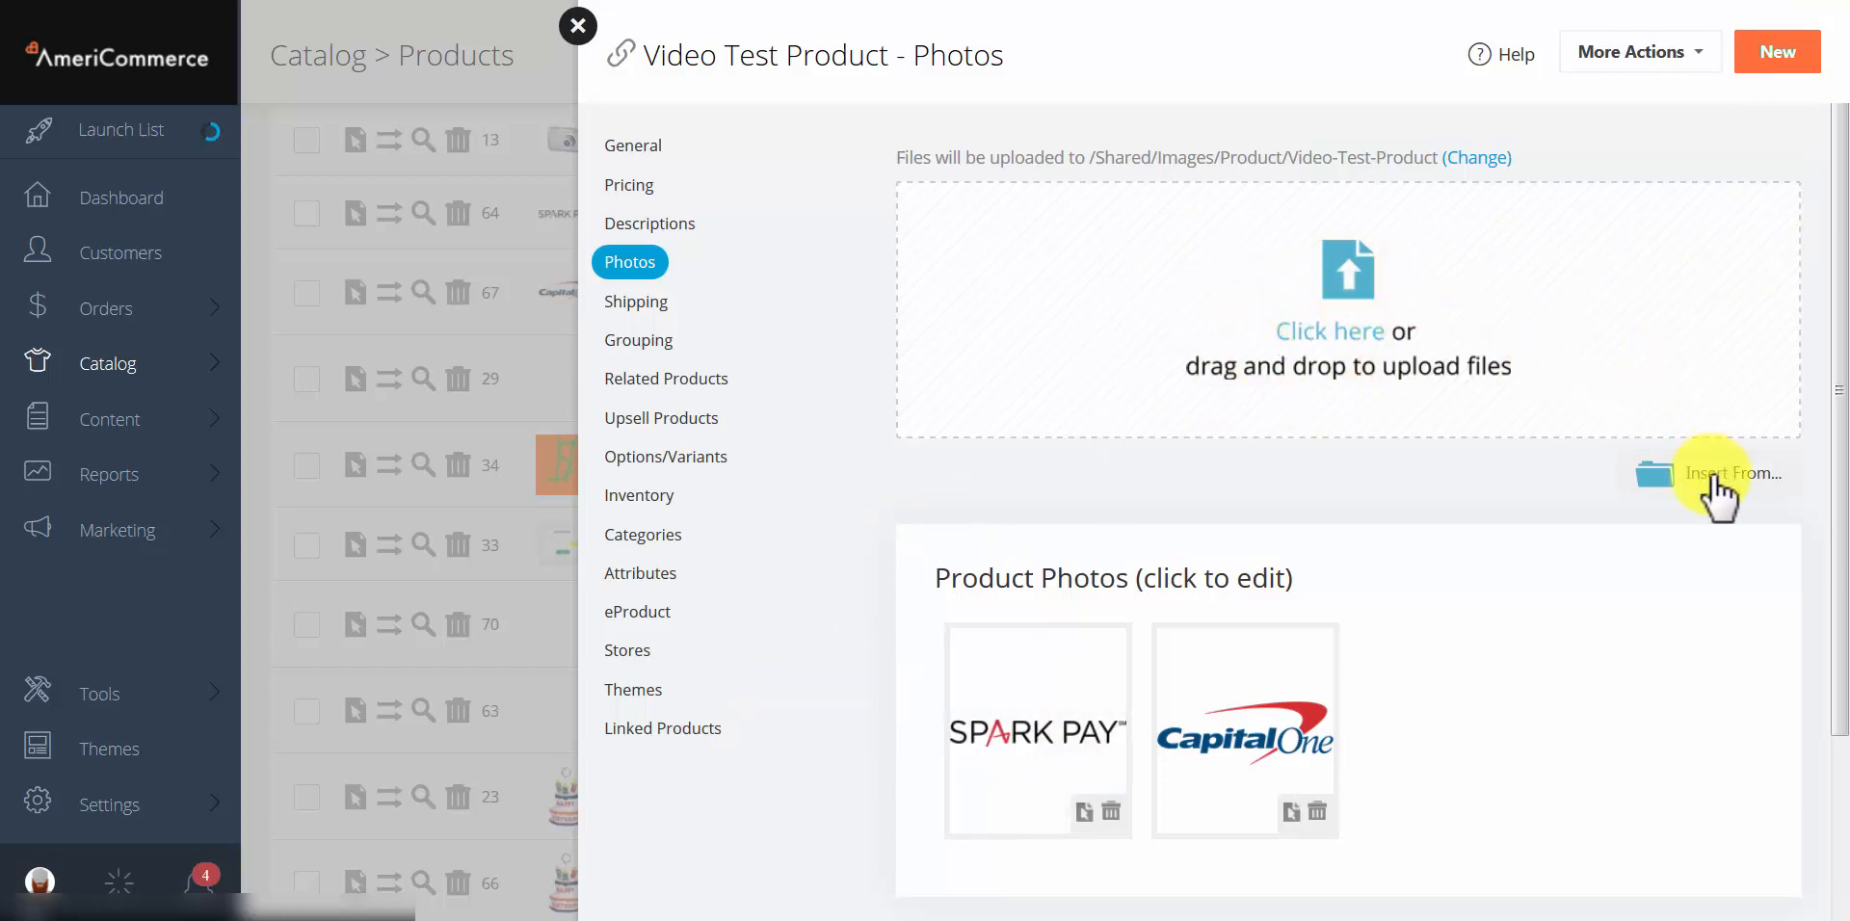
pyautogui.click(1754, 483)
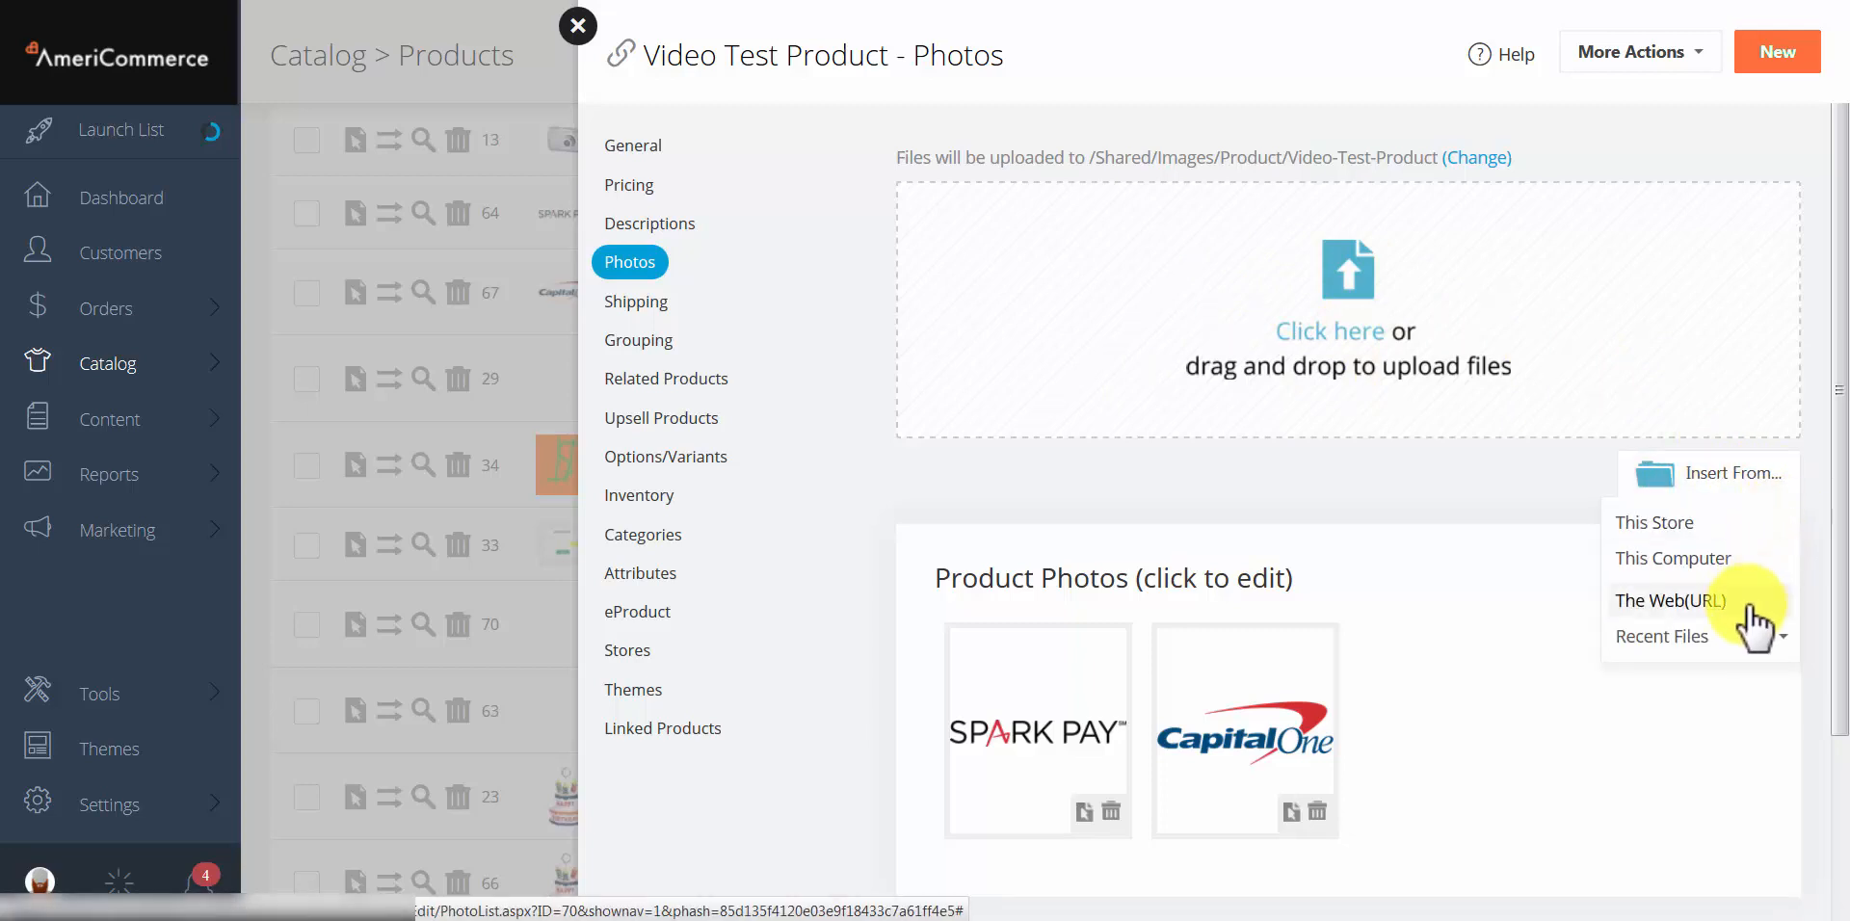
pyautogui.click(1346, 314)
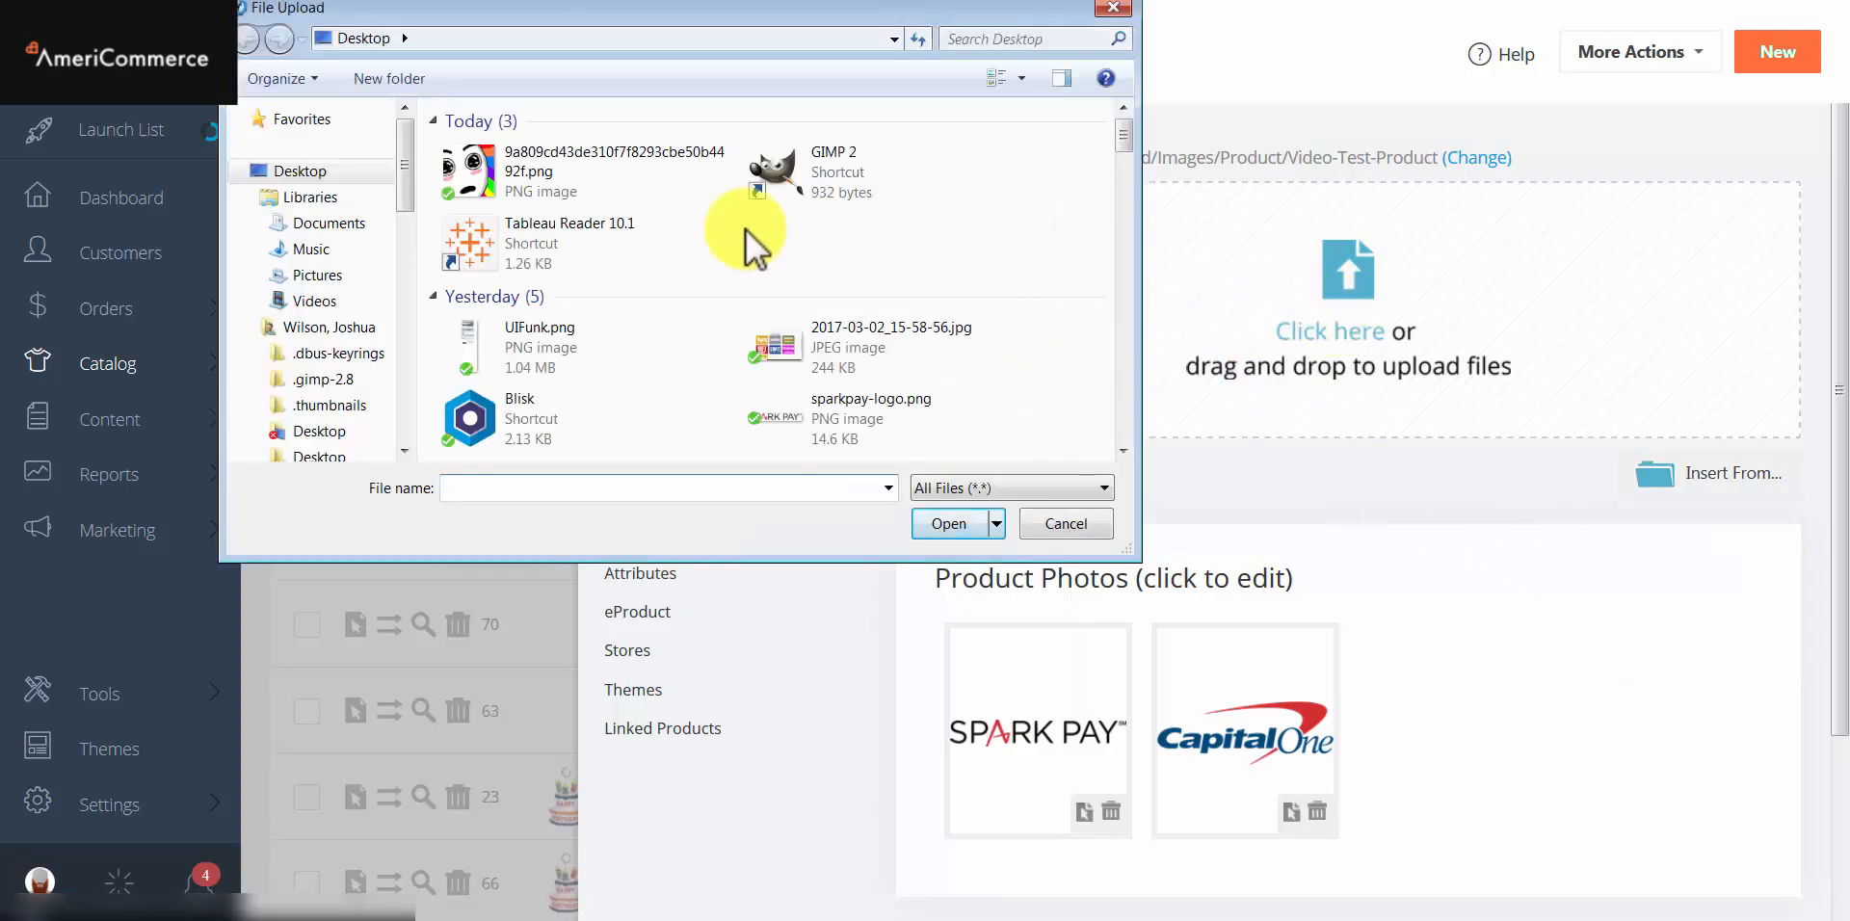
pyautogui.click(564, 176)
pyautogui.click(949, 525)
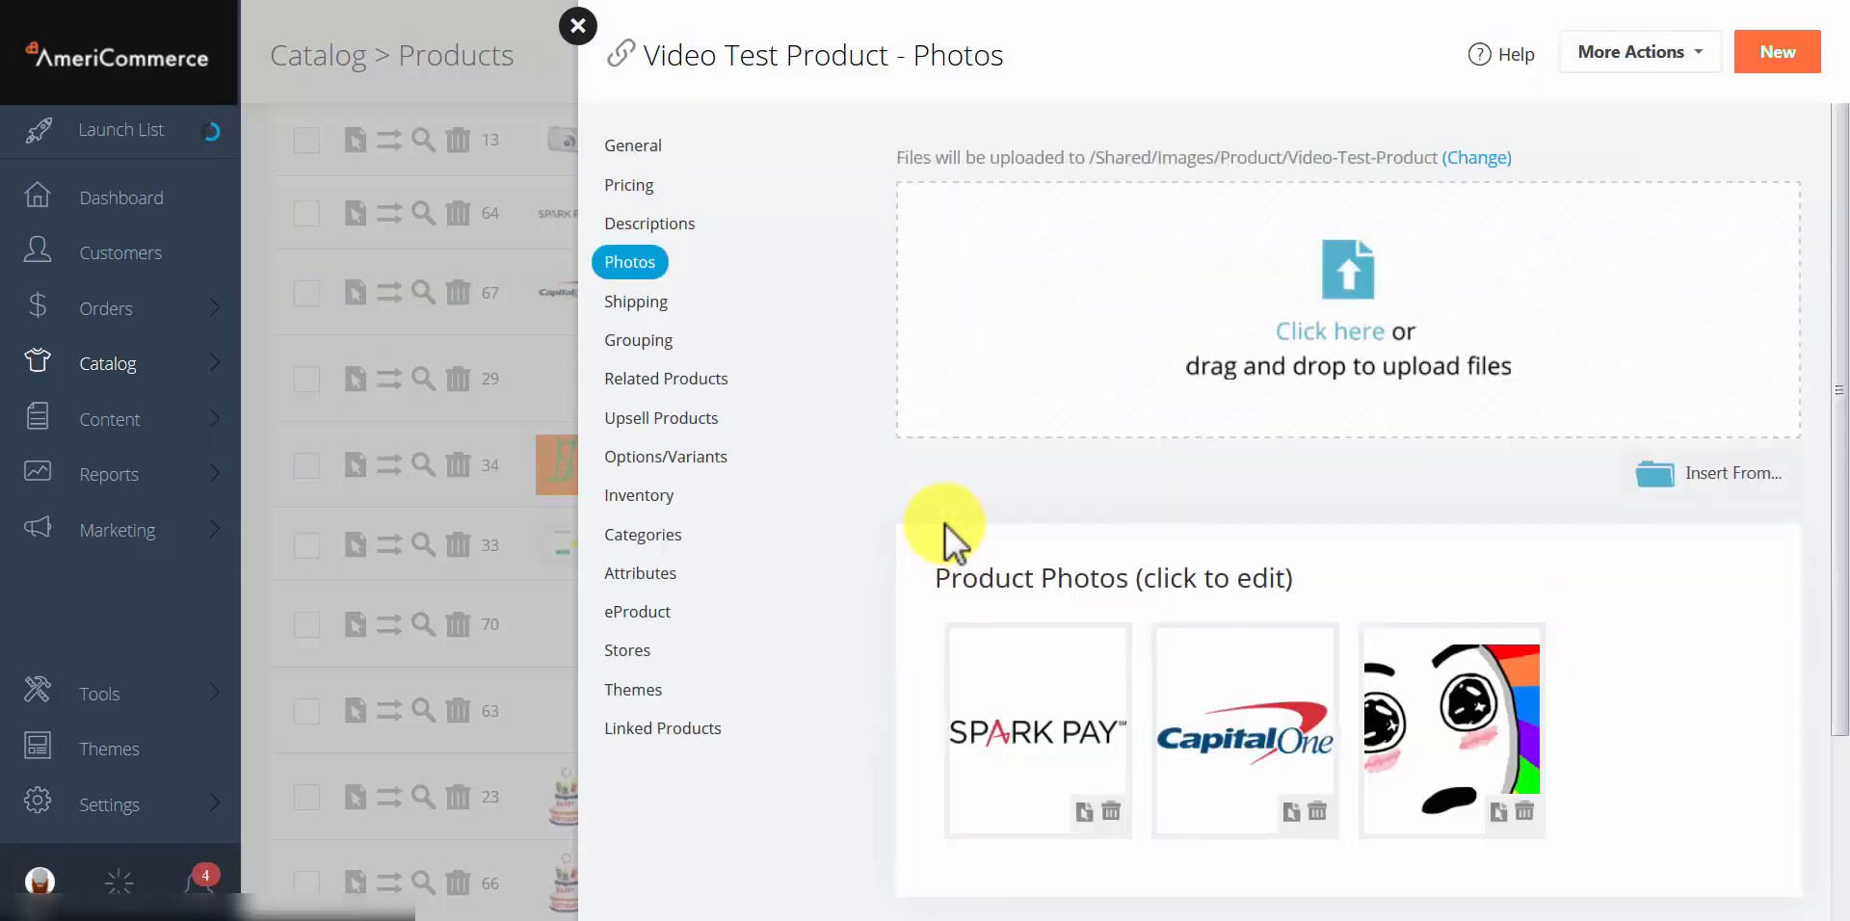
pyautogui.scroll(-3, 954, 540)
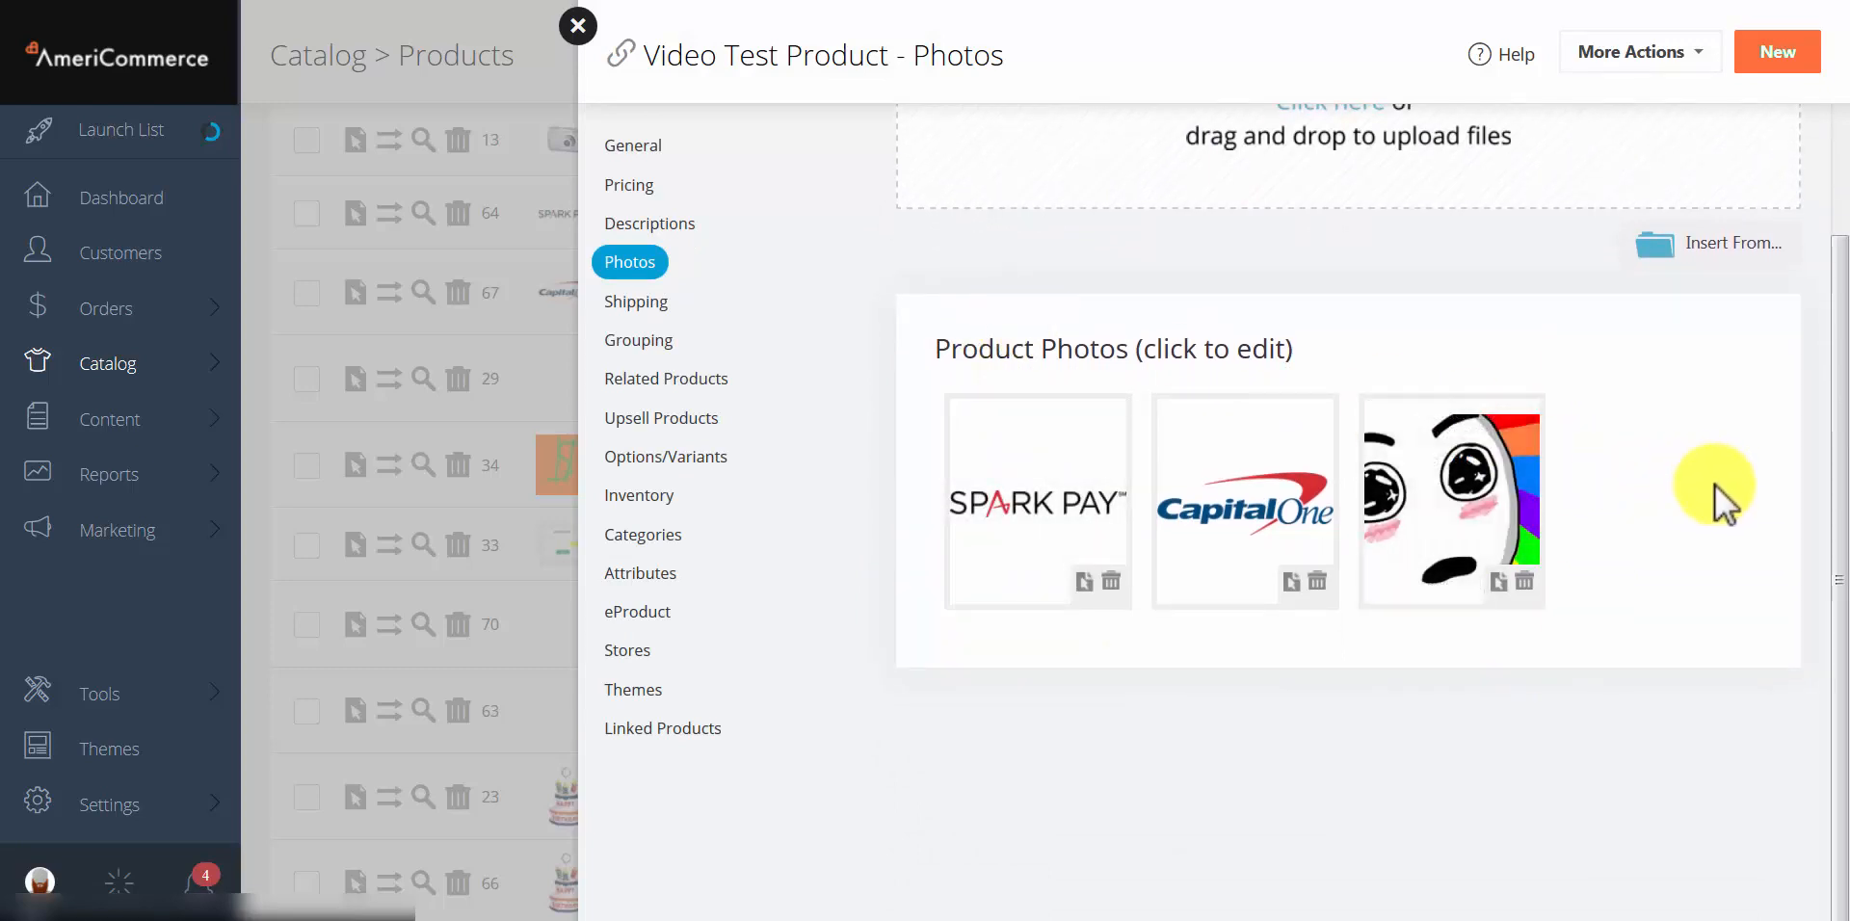
pyautogui.click(1521, 584)
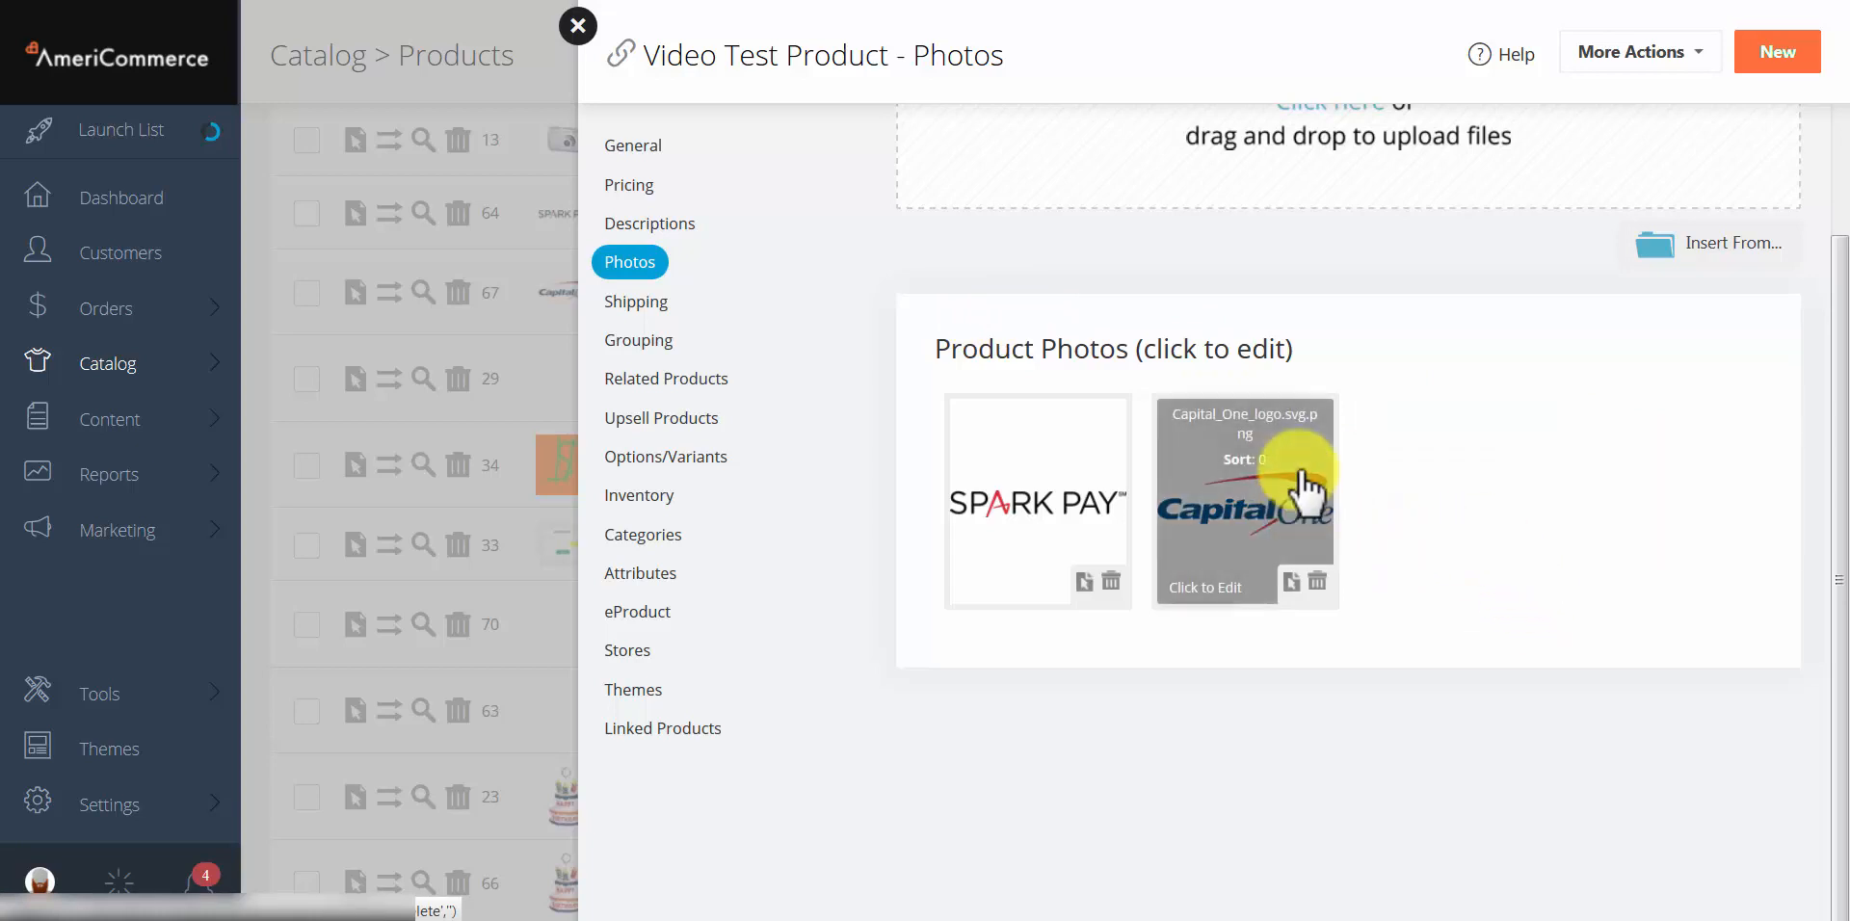
# Step: Place a sombrero sticker over the O of 'One' on the Capital One photo and apply it
pyautogui.click(1289, 602)
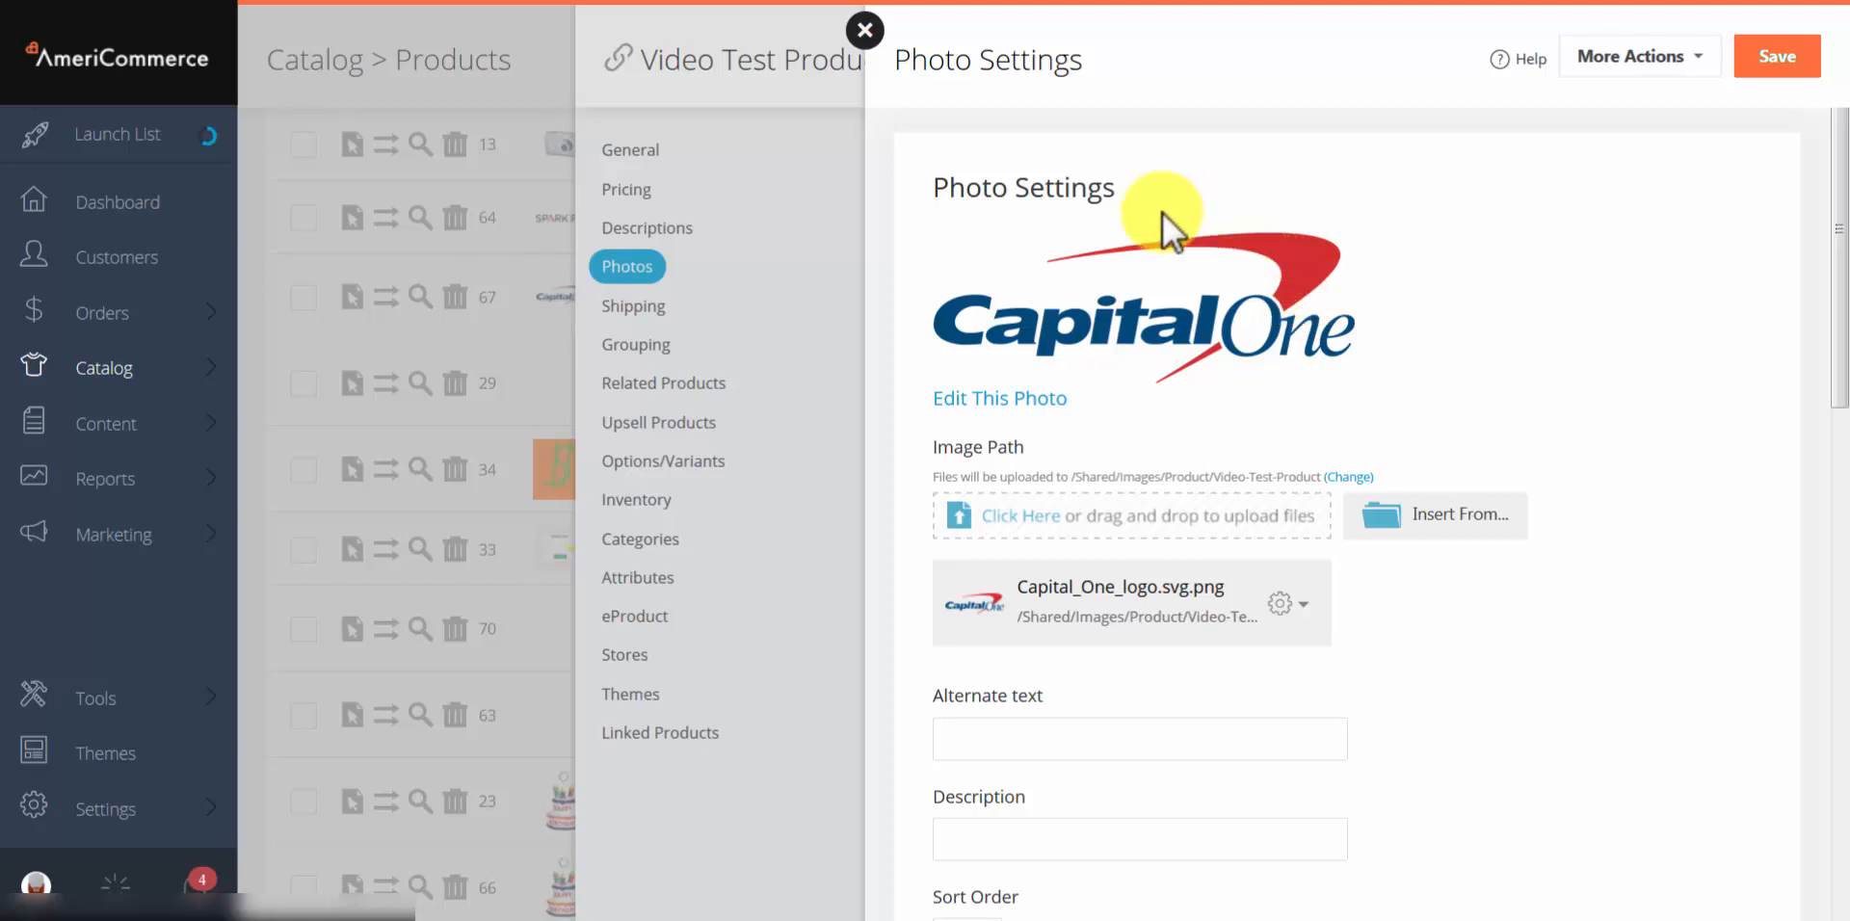
pyautogui.click(990, 399)
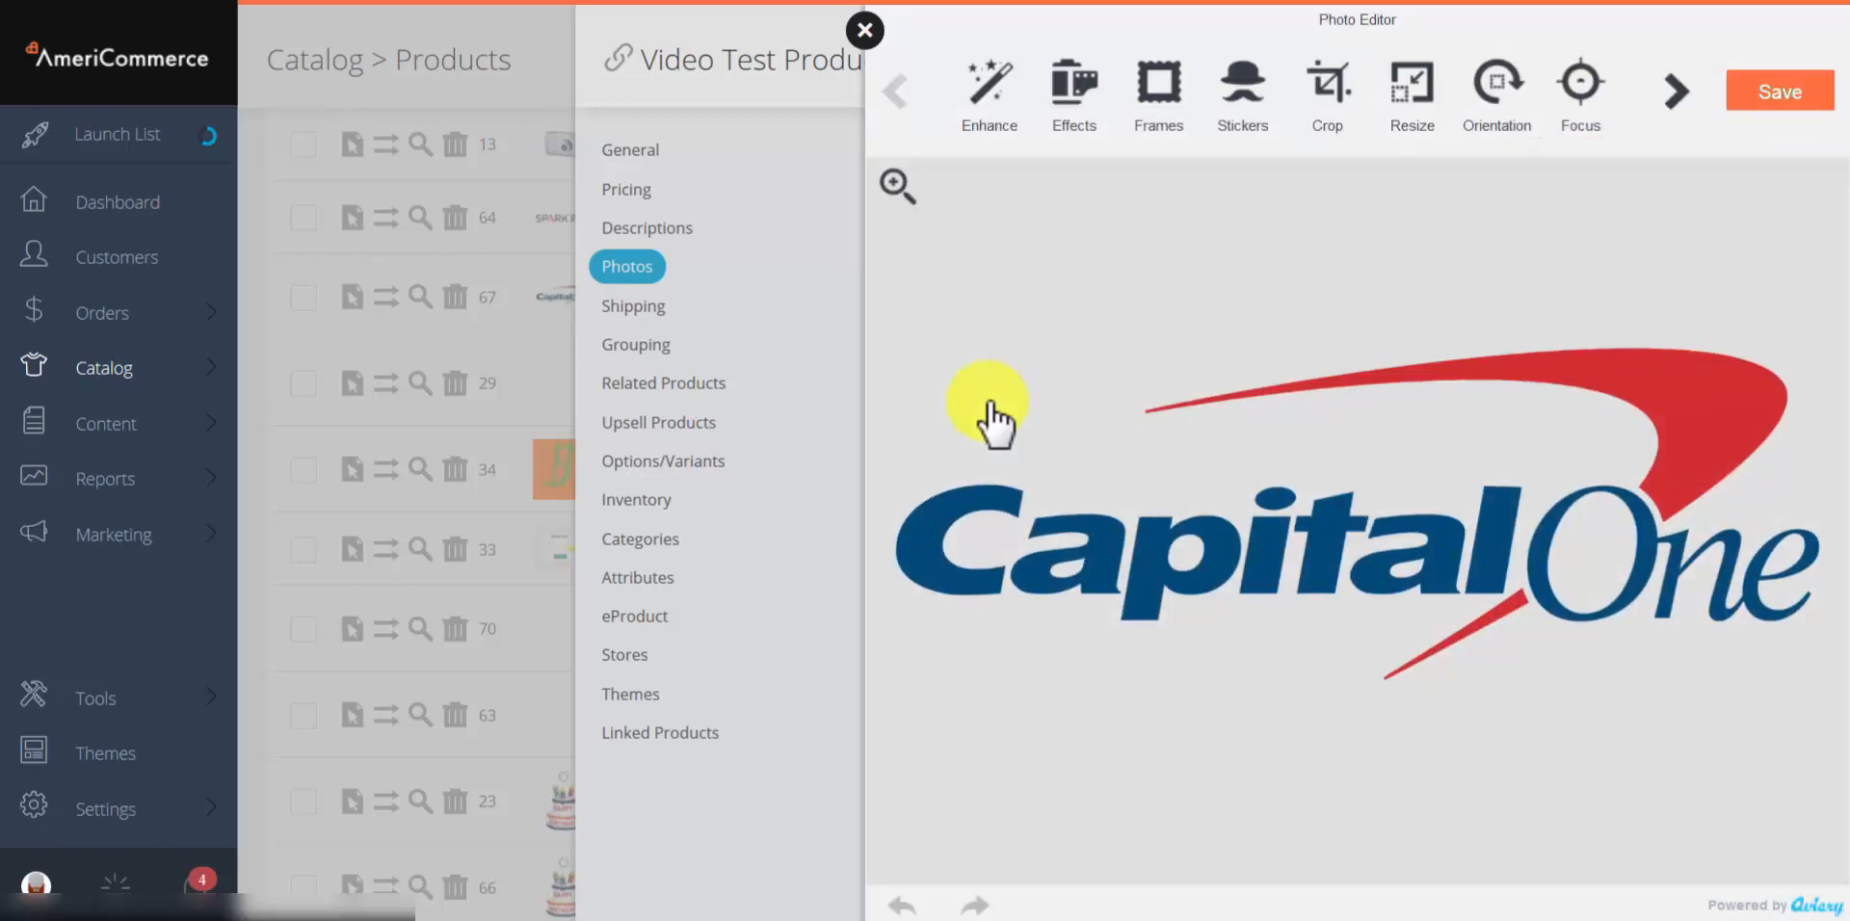
pyautogui.click(1242, 85)
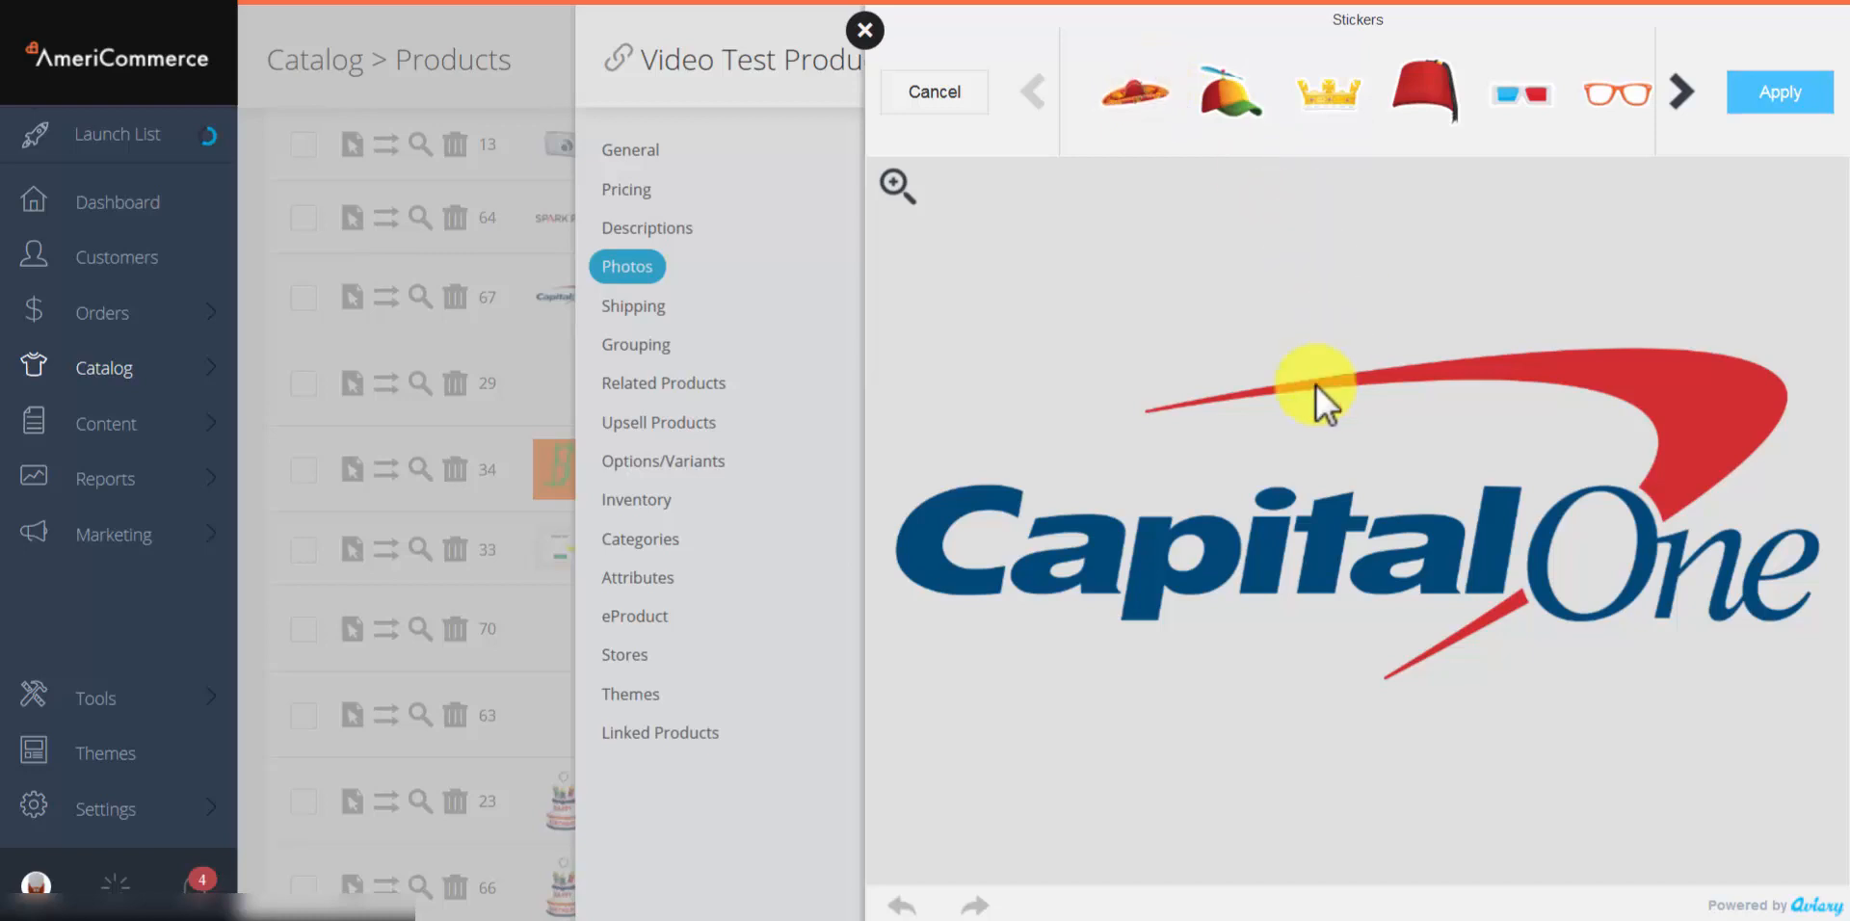
pyautogui.moveTo(1344, 527); pyautogui.dragTo(1582, 490)
pyautogui.click(1778, 104)
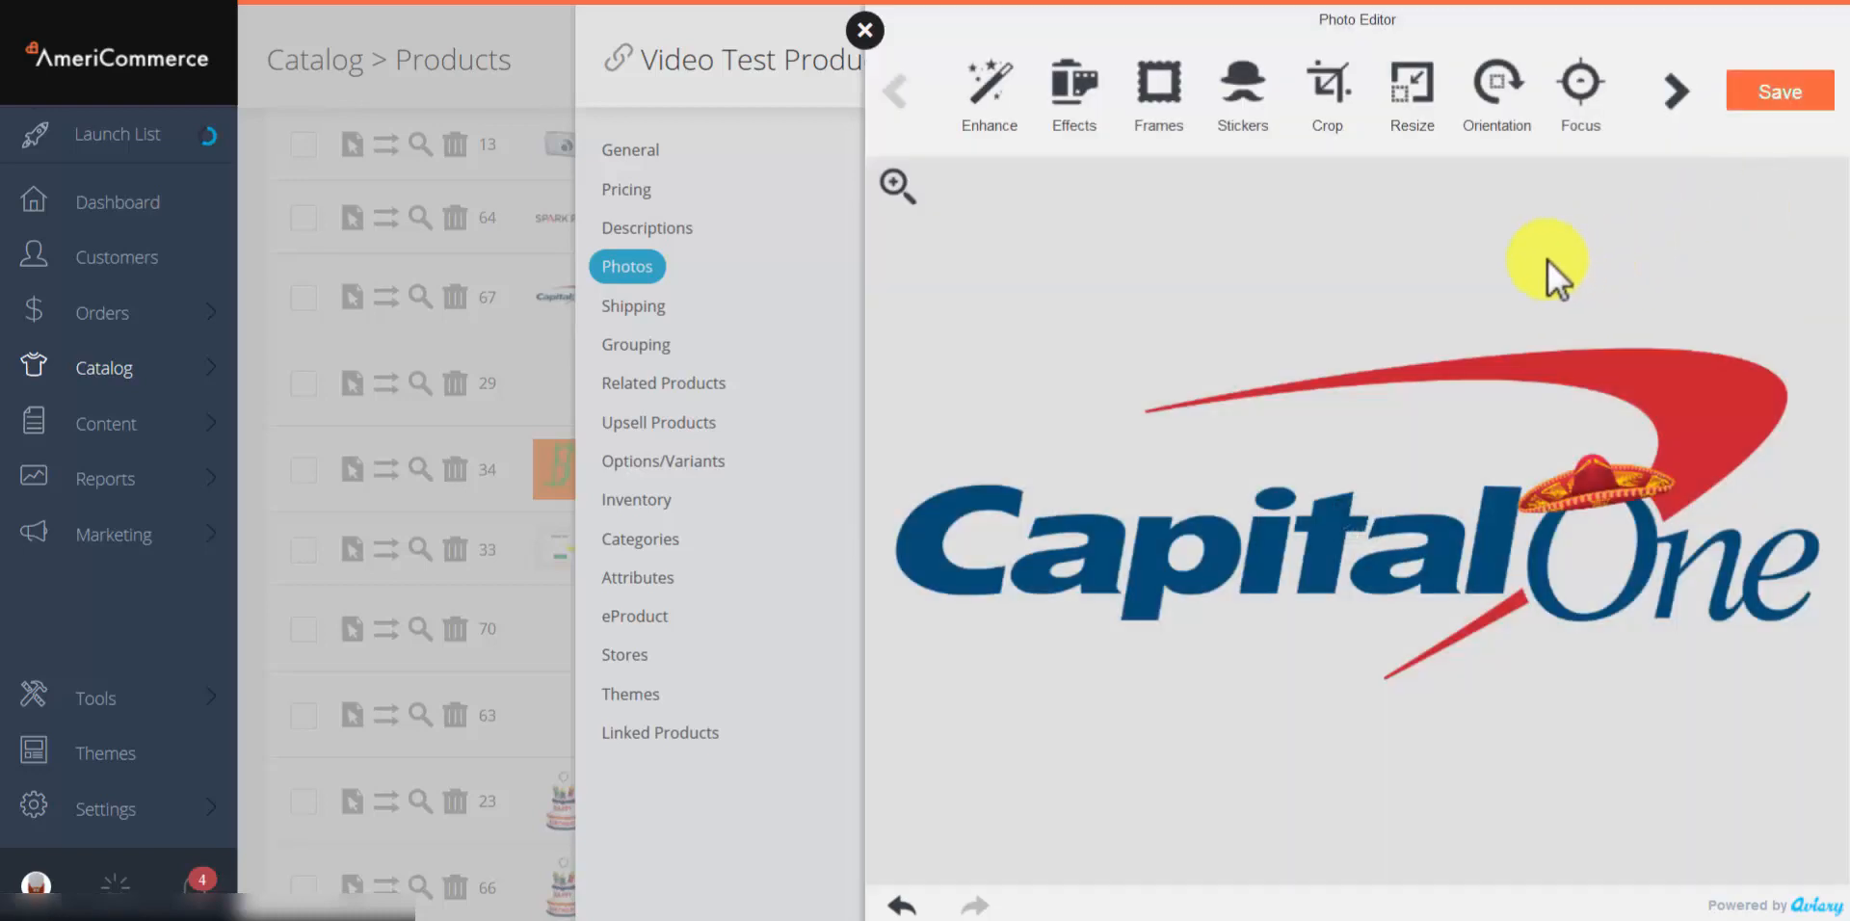
pyautogui.click(872, 36)
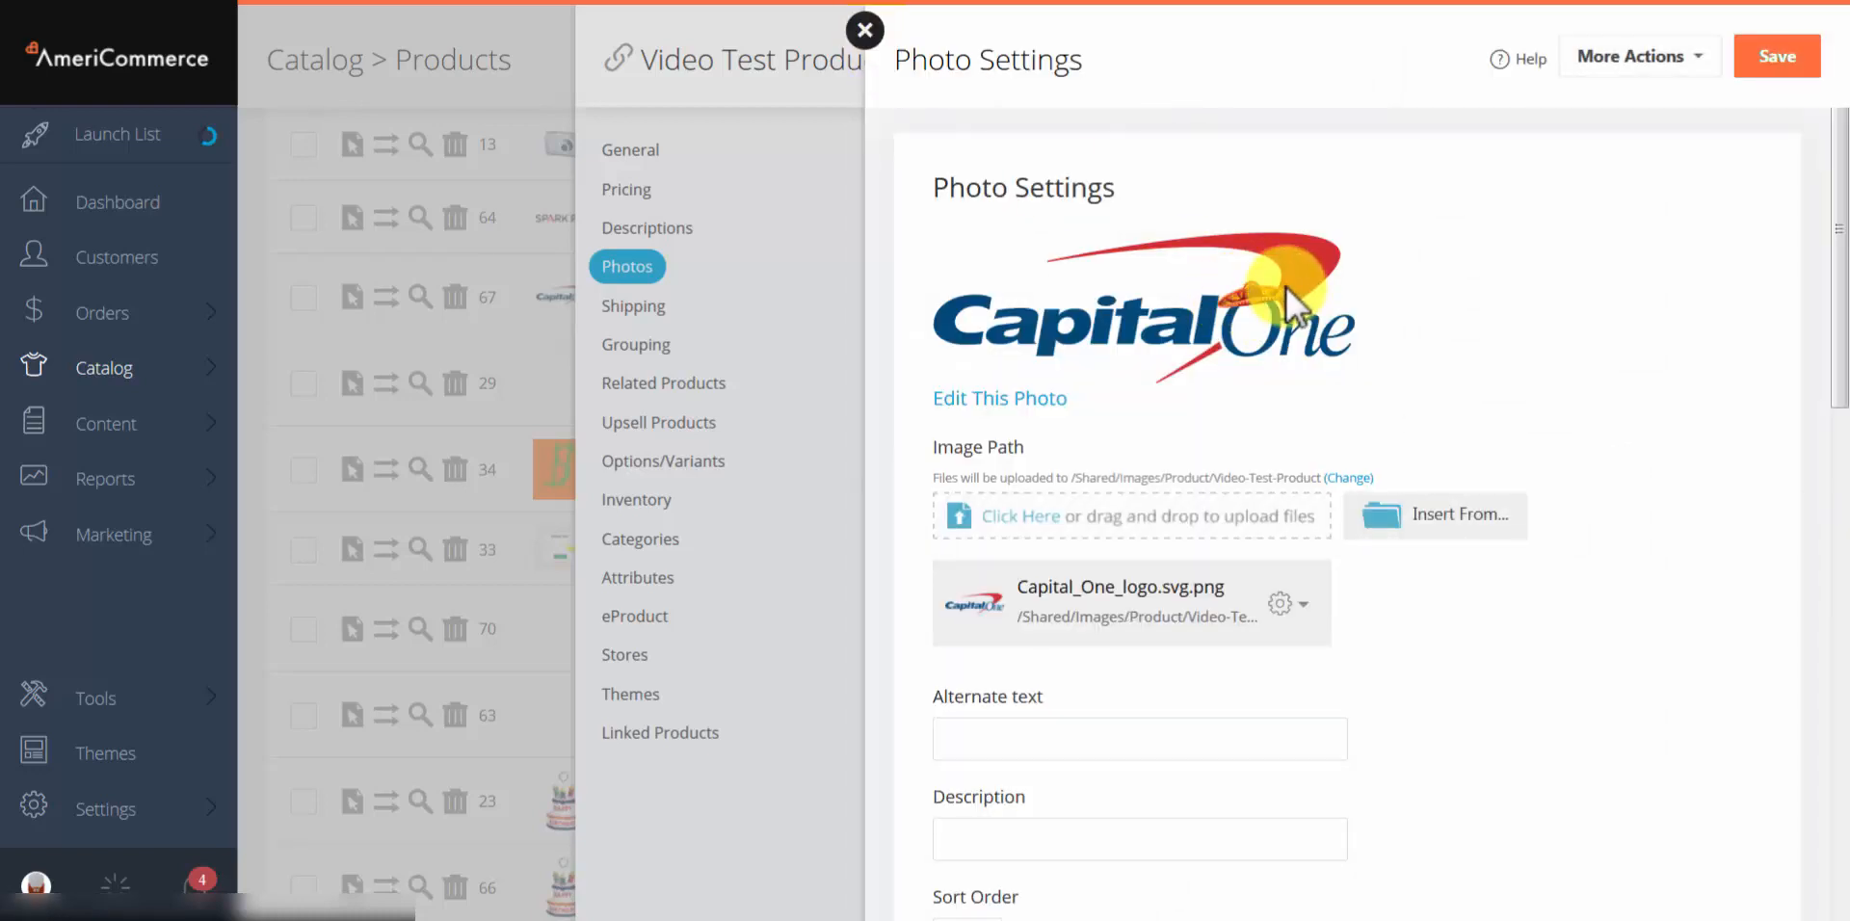
# Step: Set the Capital One photo's alternate text to 'SEO'
pyautogui.scroll(-3, 1286, 286)
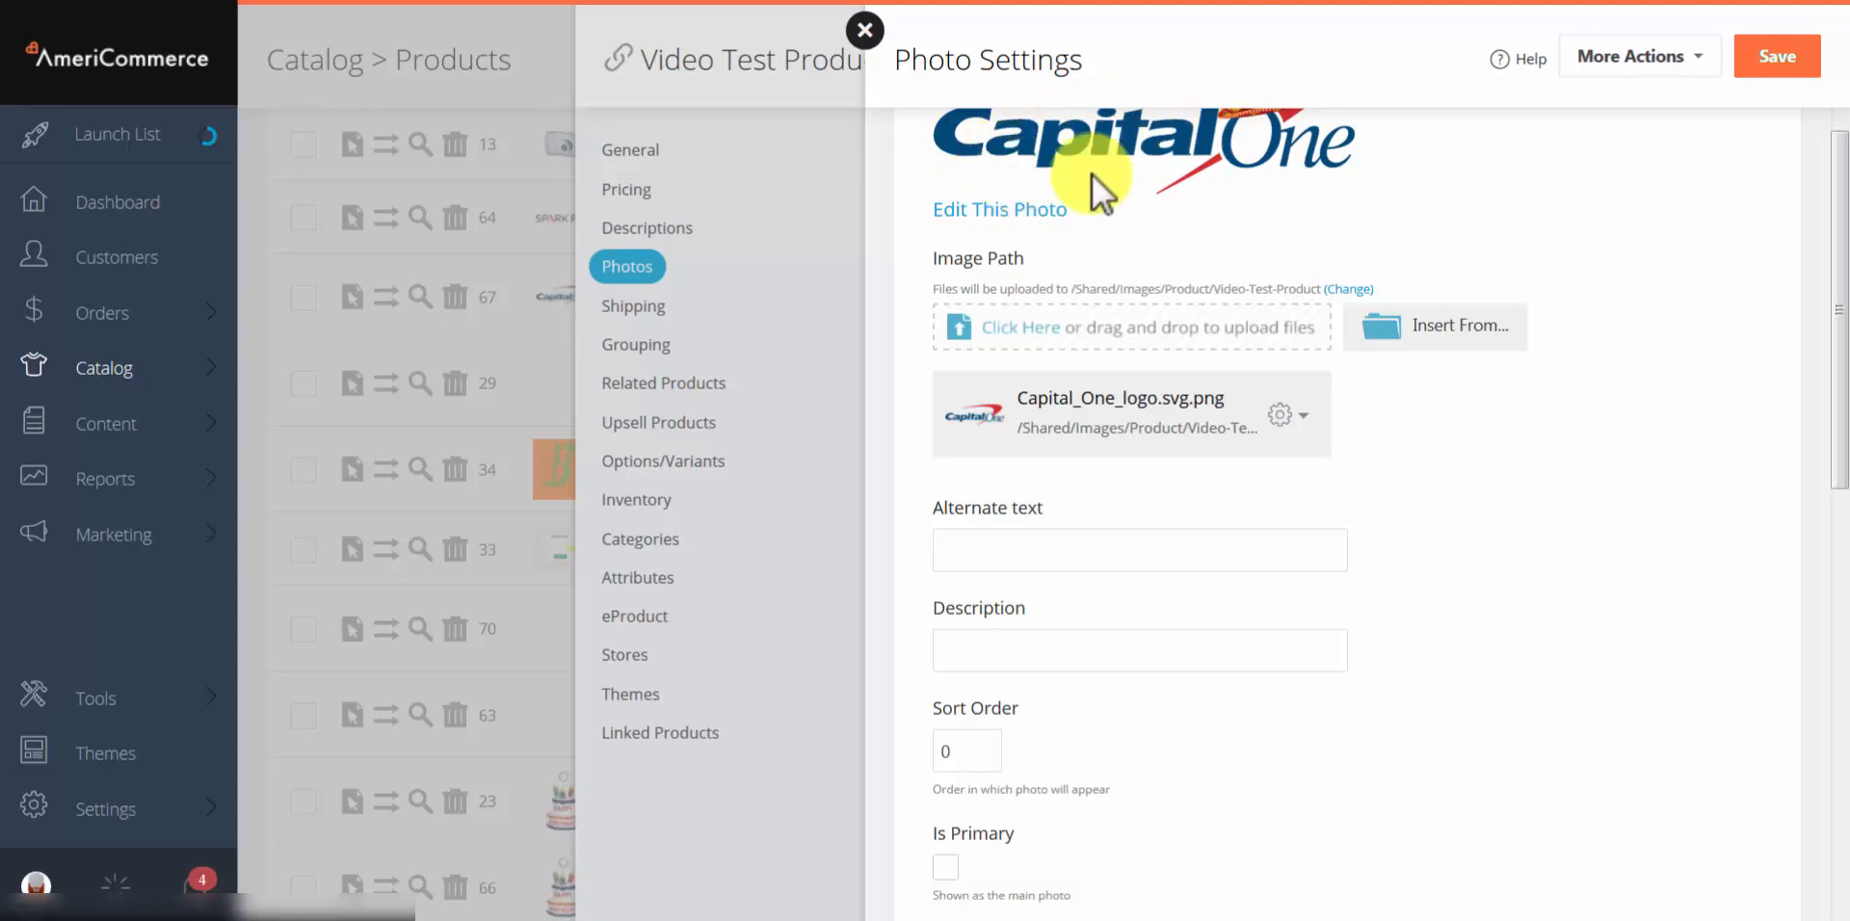
pyautogui.click(1022, 324)
pyautogui.click(1079, 528)
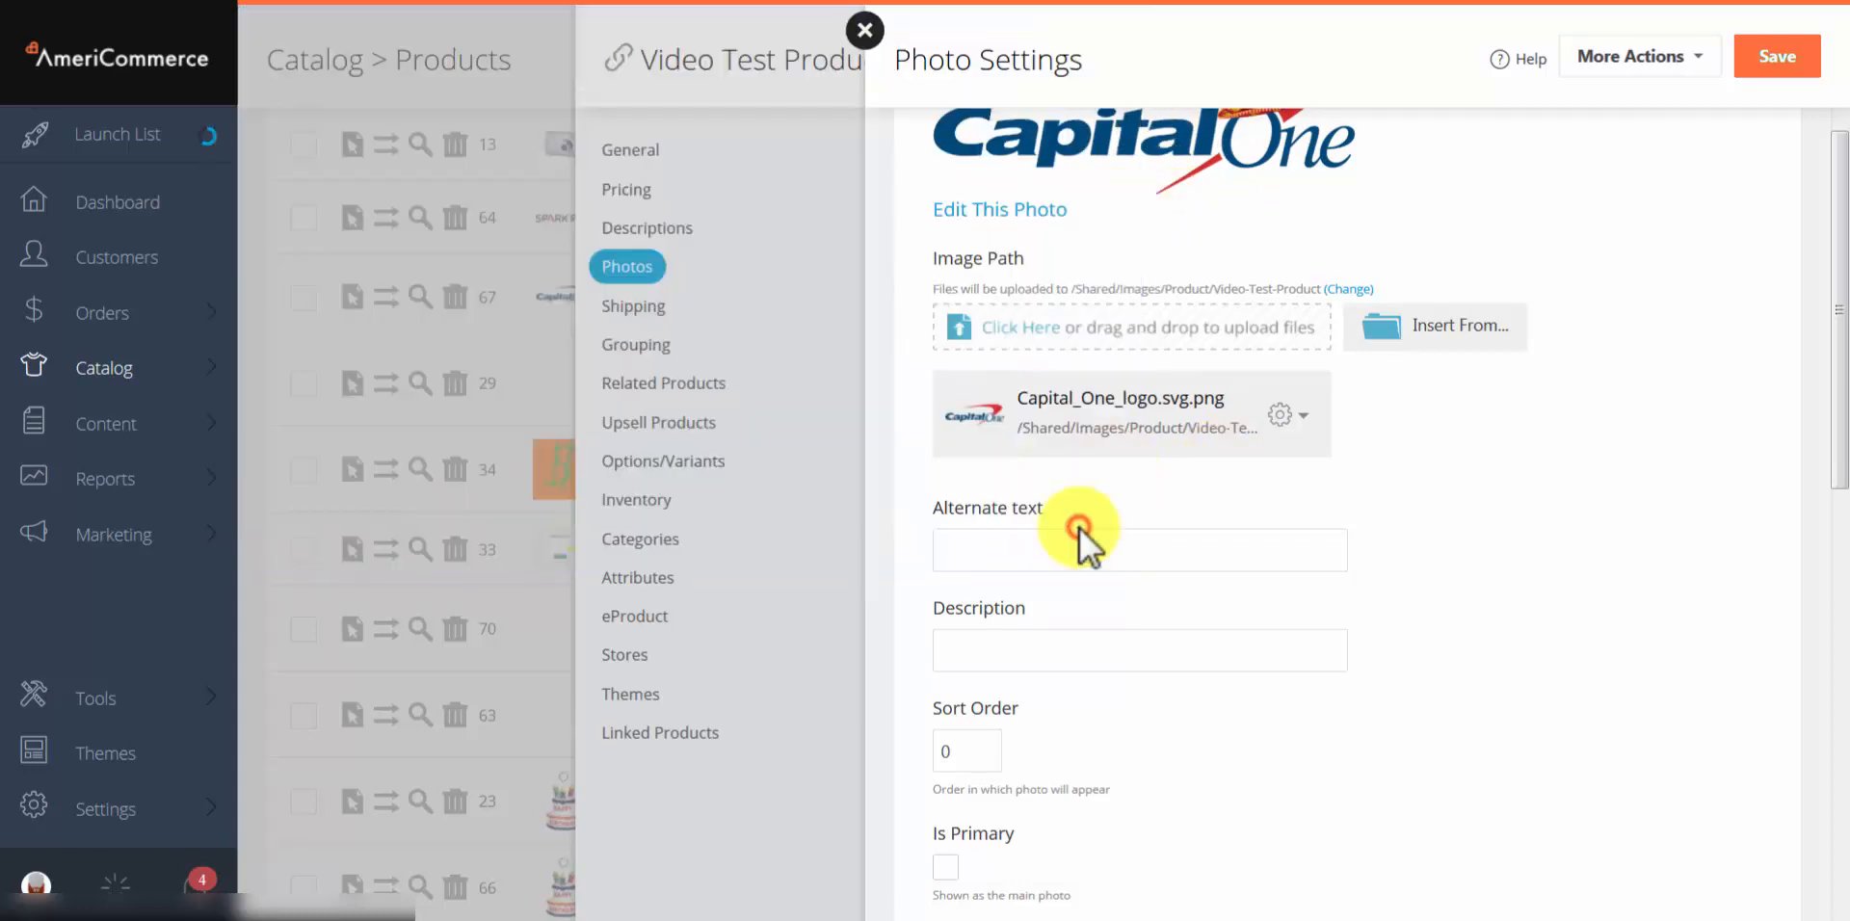
pyautogui.scroll(-2, 1195, 405)
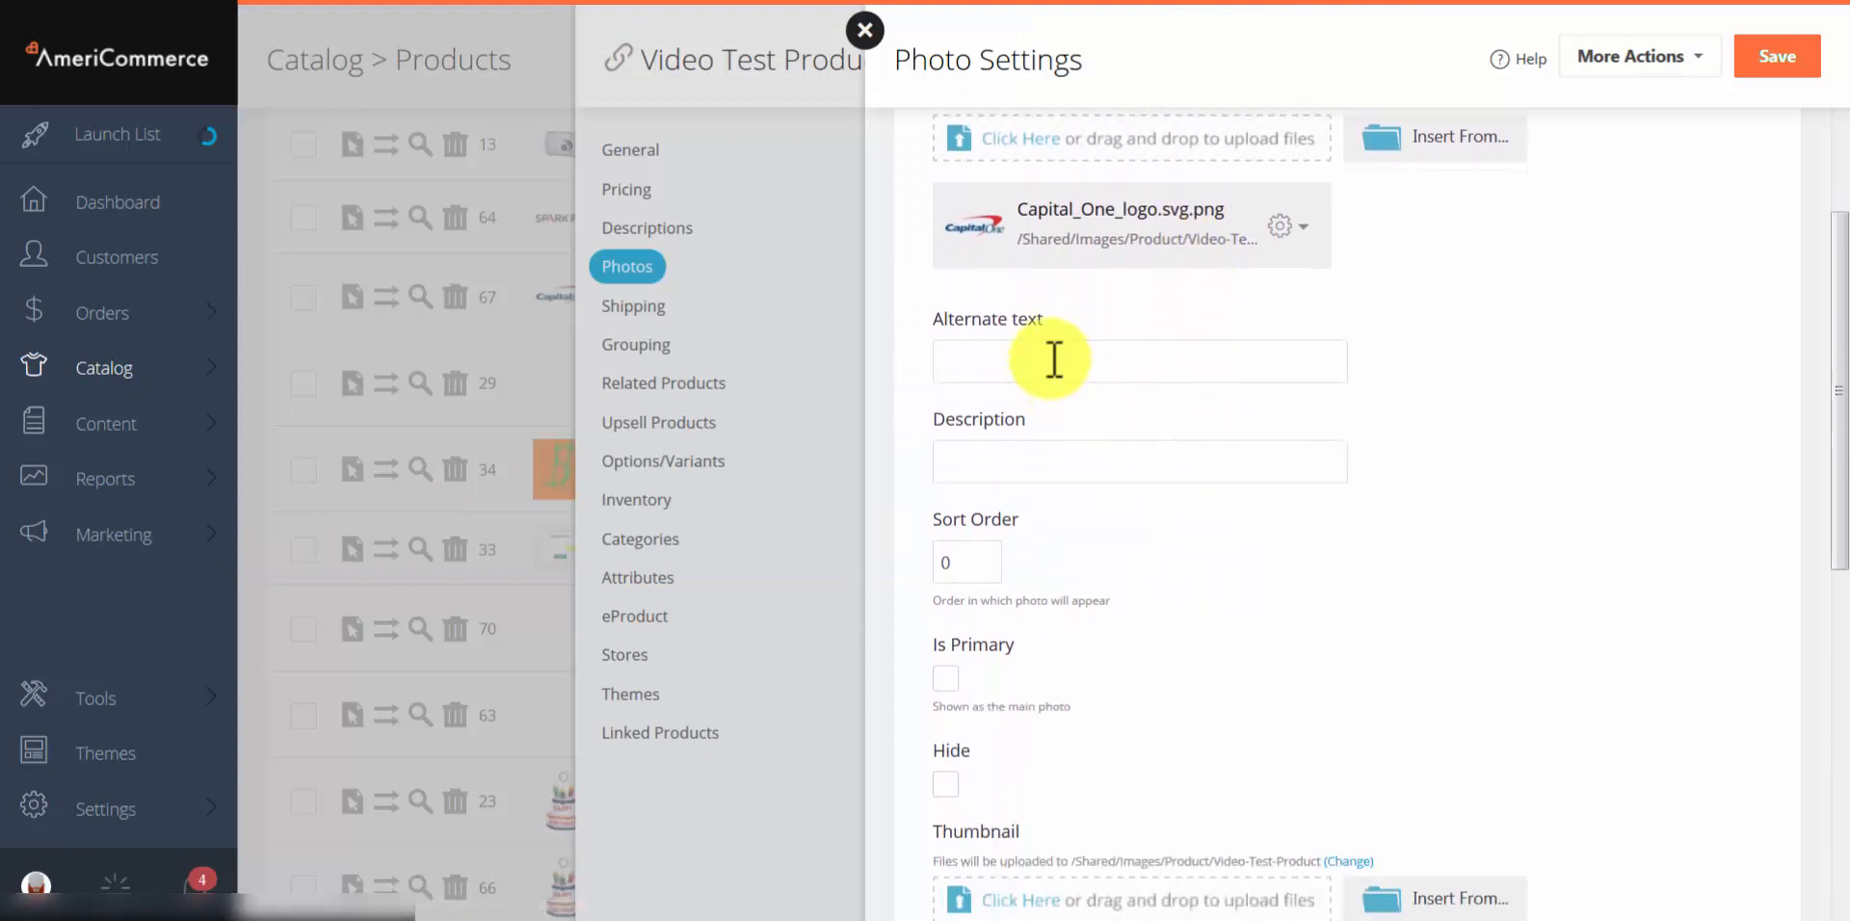
pyautogui.click(1057, 359)
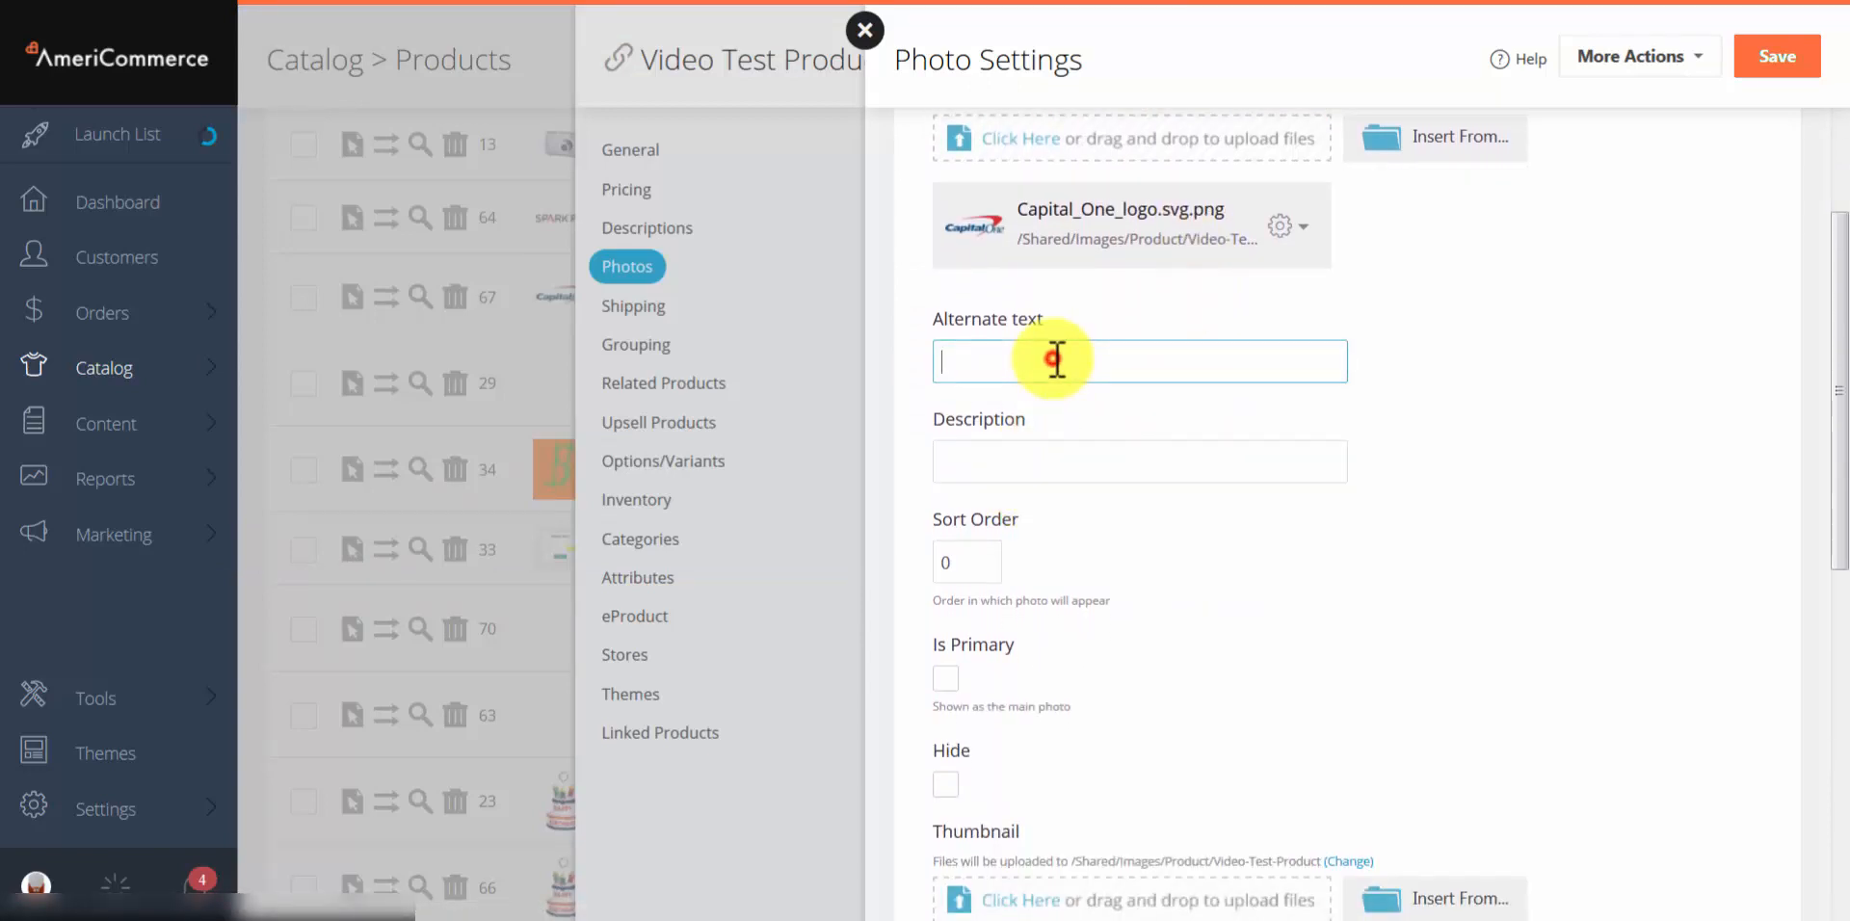
pyautogui.write('S')
pyautogui.click(1009, 395)
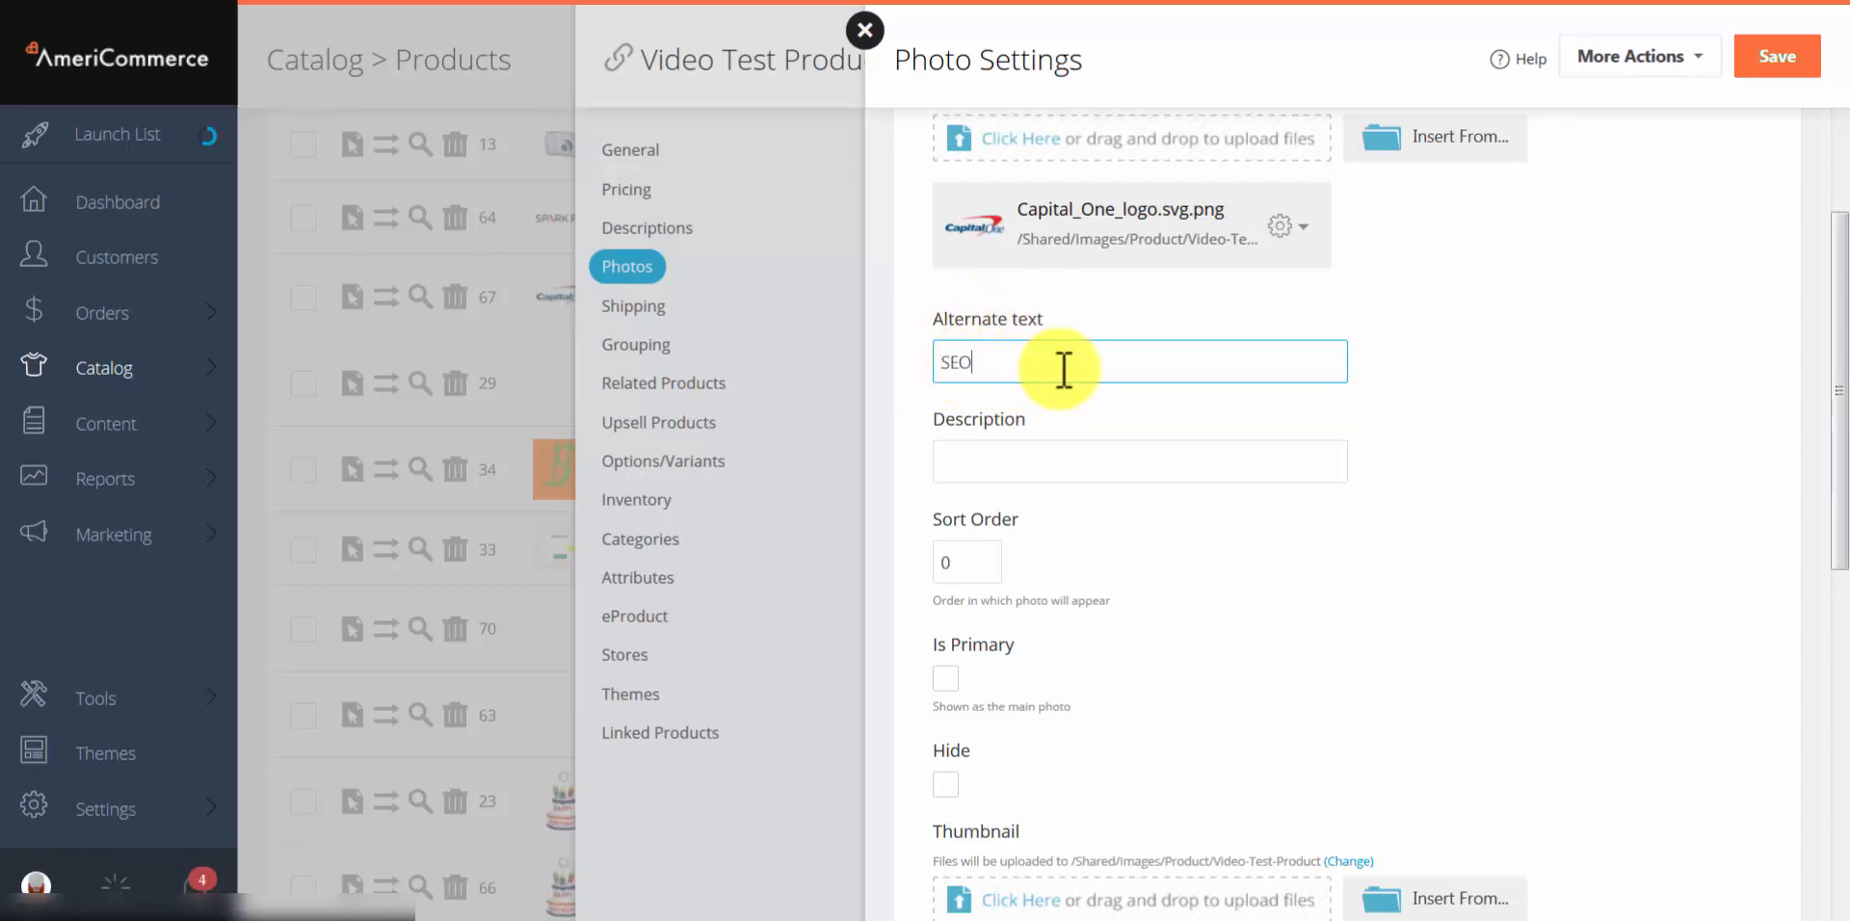
# Step: Set the photo description to 'The description' and review the remaining photo fields
pyautogui.click(1066, 459)
pyautogui.write('th')
pyautogui.click(1048, 496)
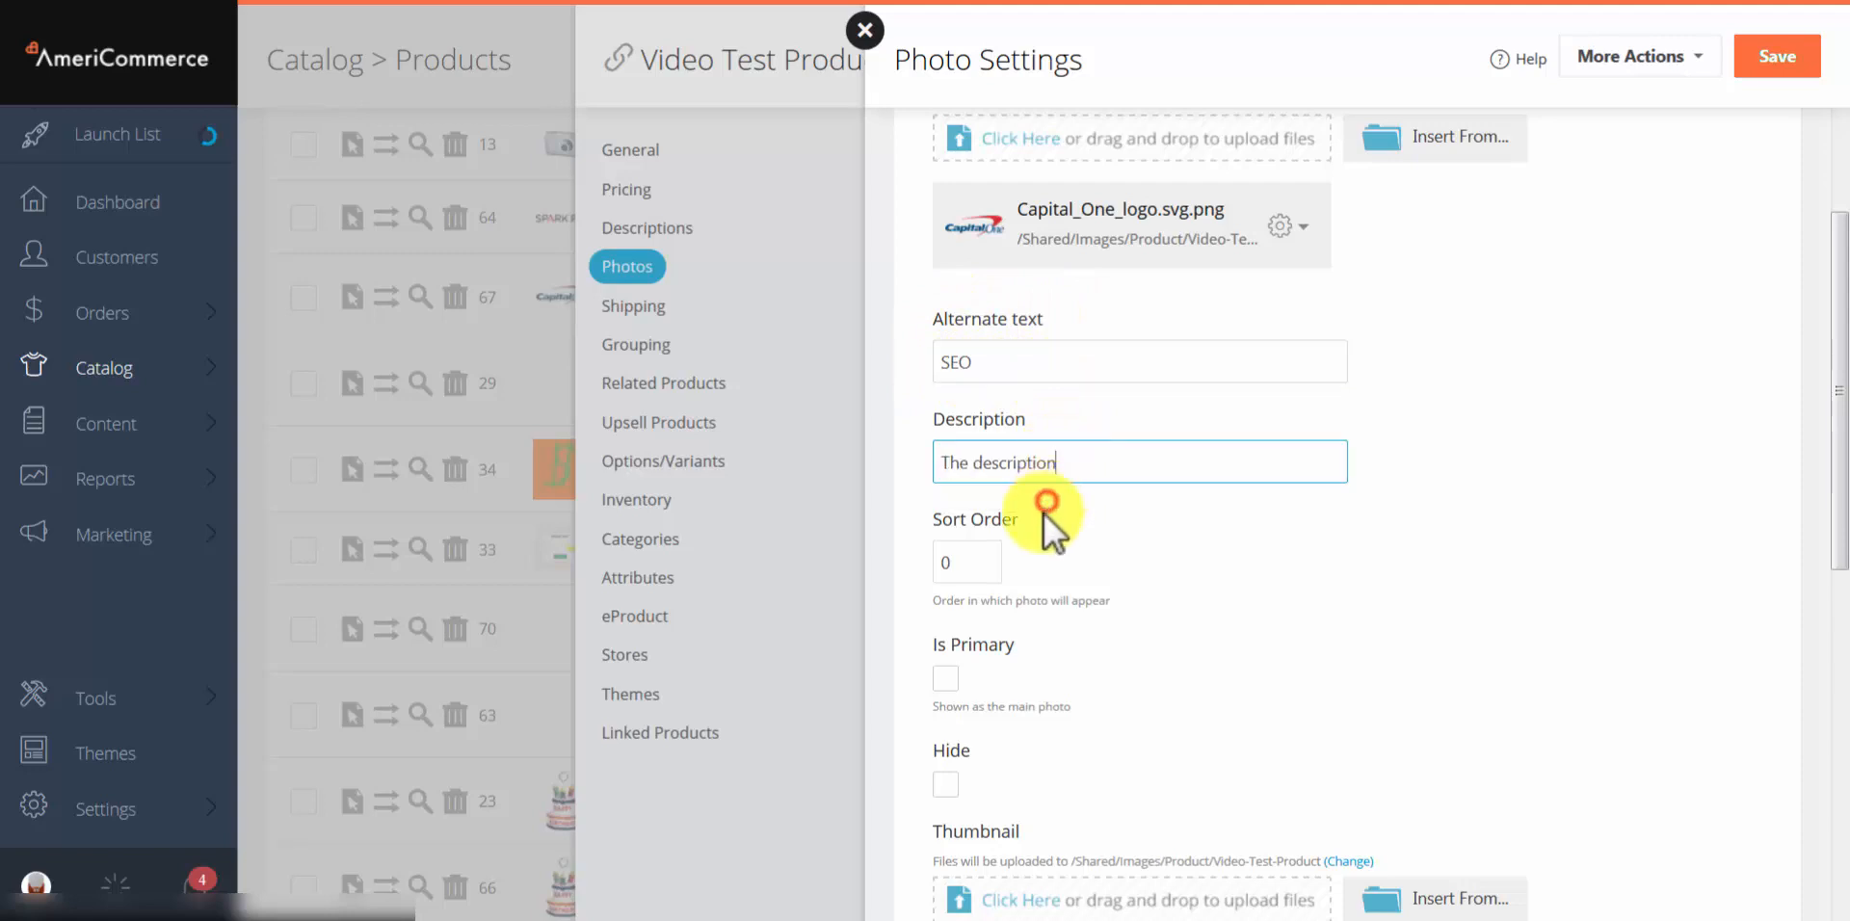
pyautogui.click(1226, 520)
pyautogui.scroll(-2, 1191, 512)
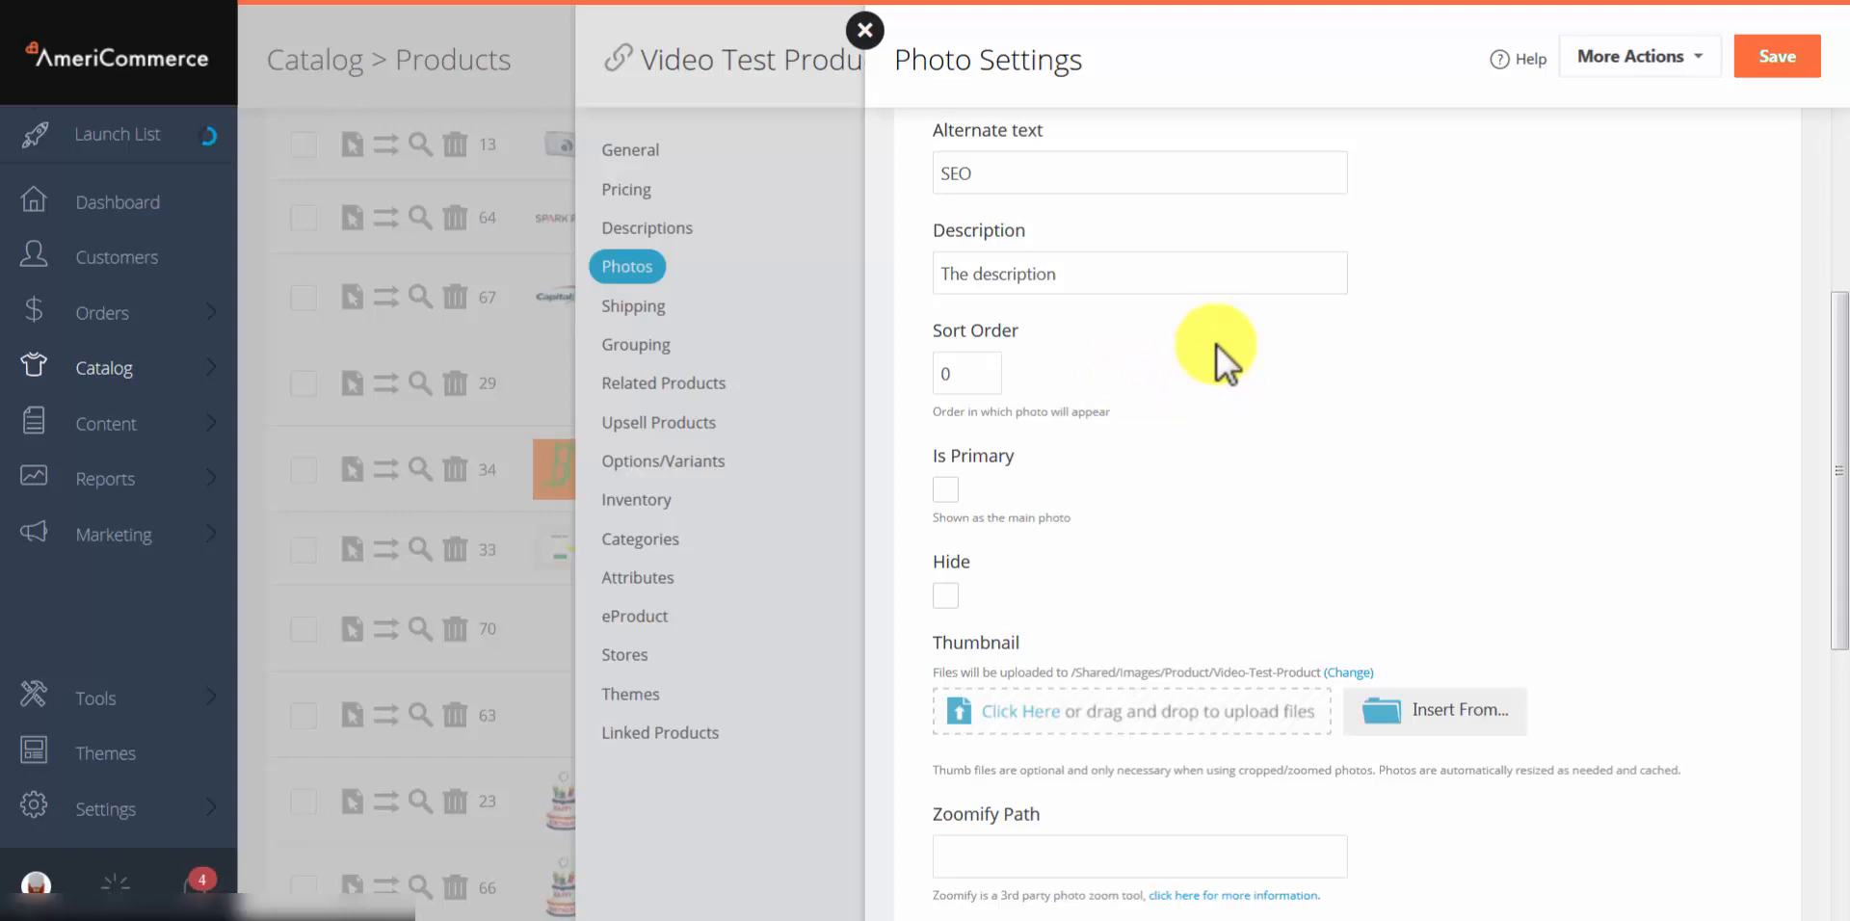
pyautogui.scroll(-2, 1216, 344)
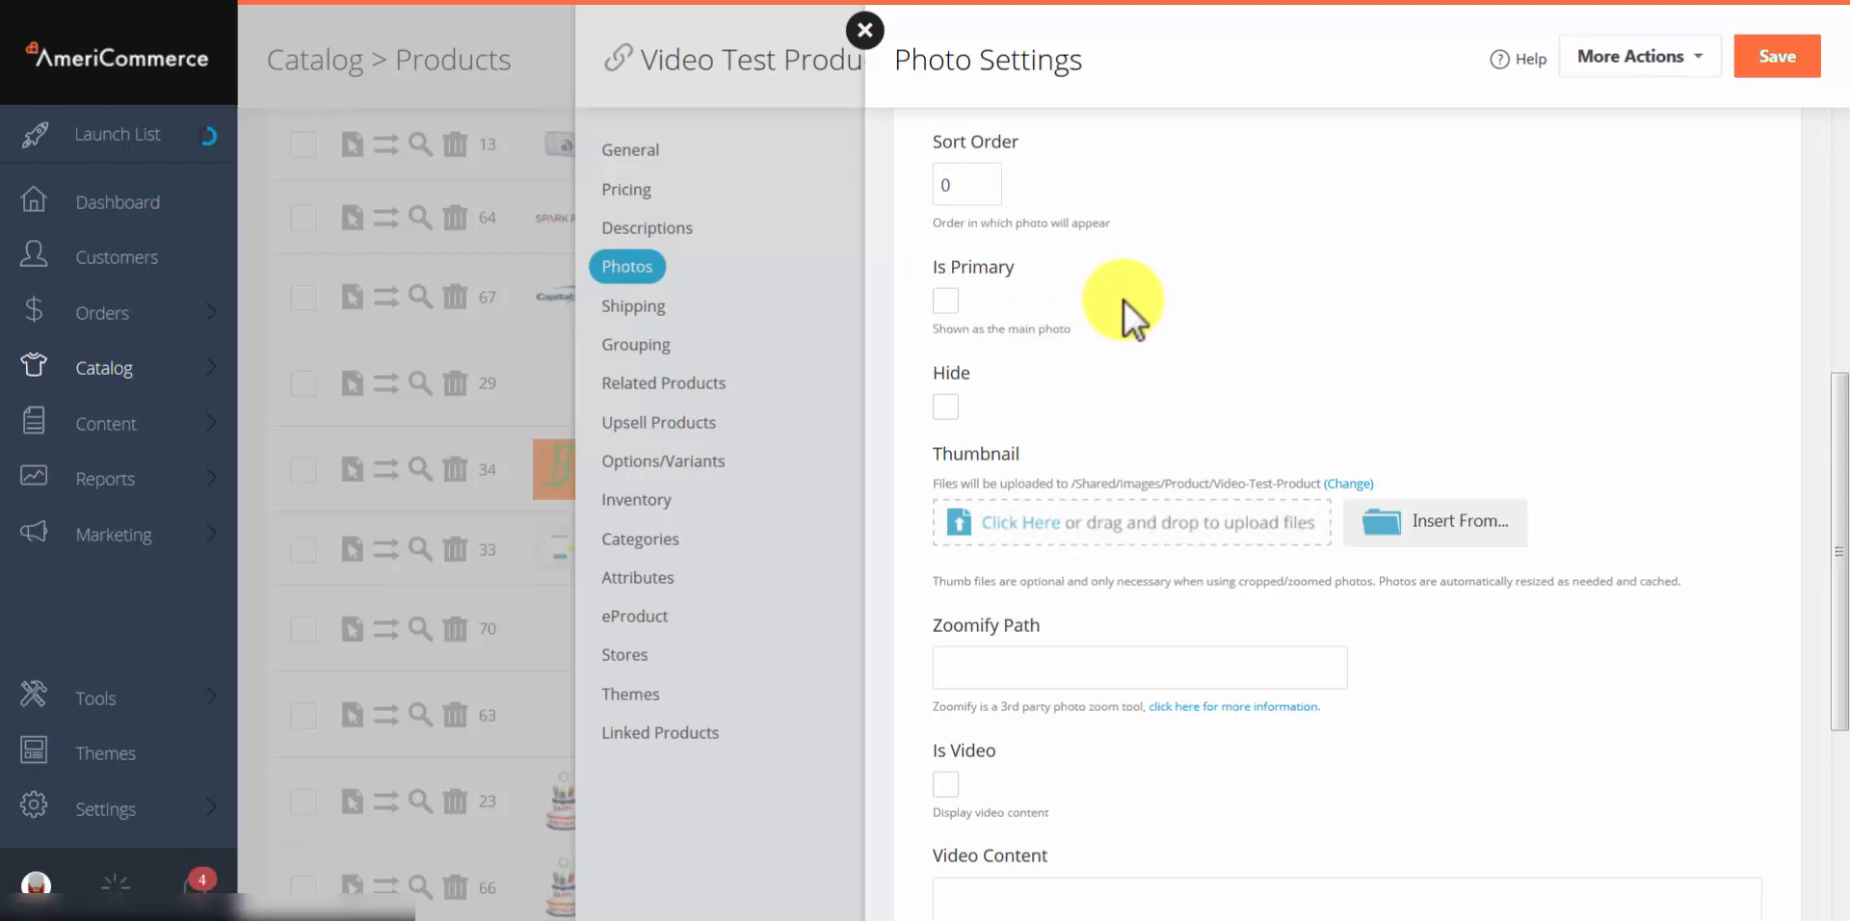
pyautogui.scroll(-1, 1124, 301)
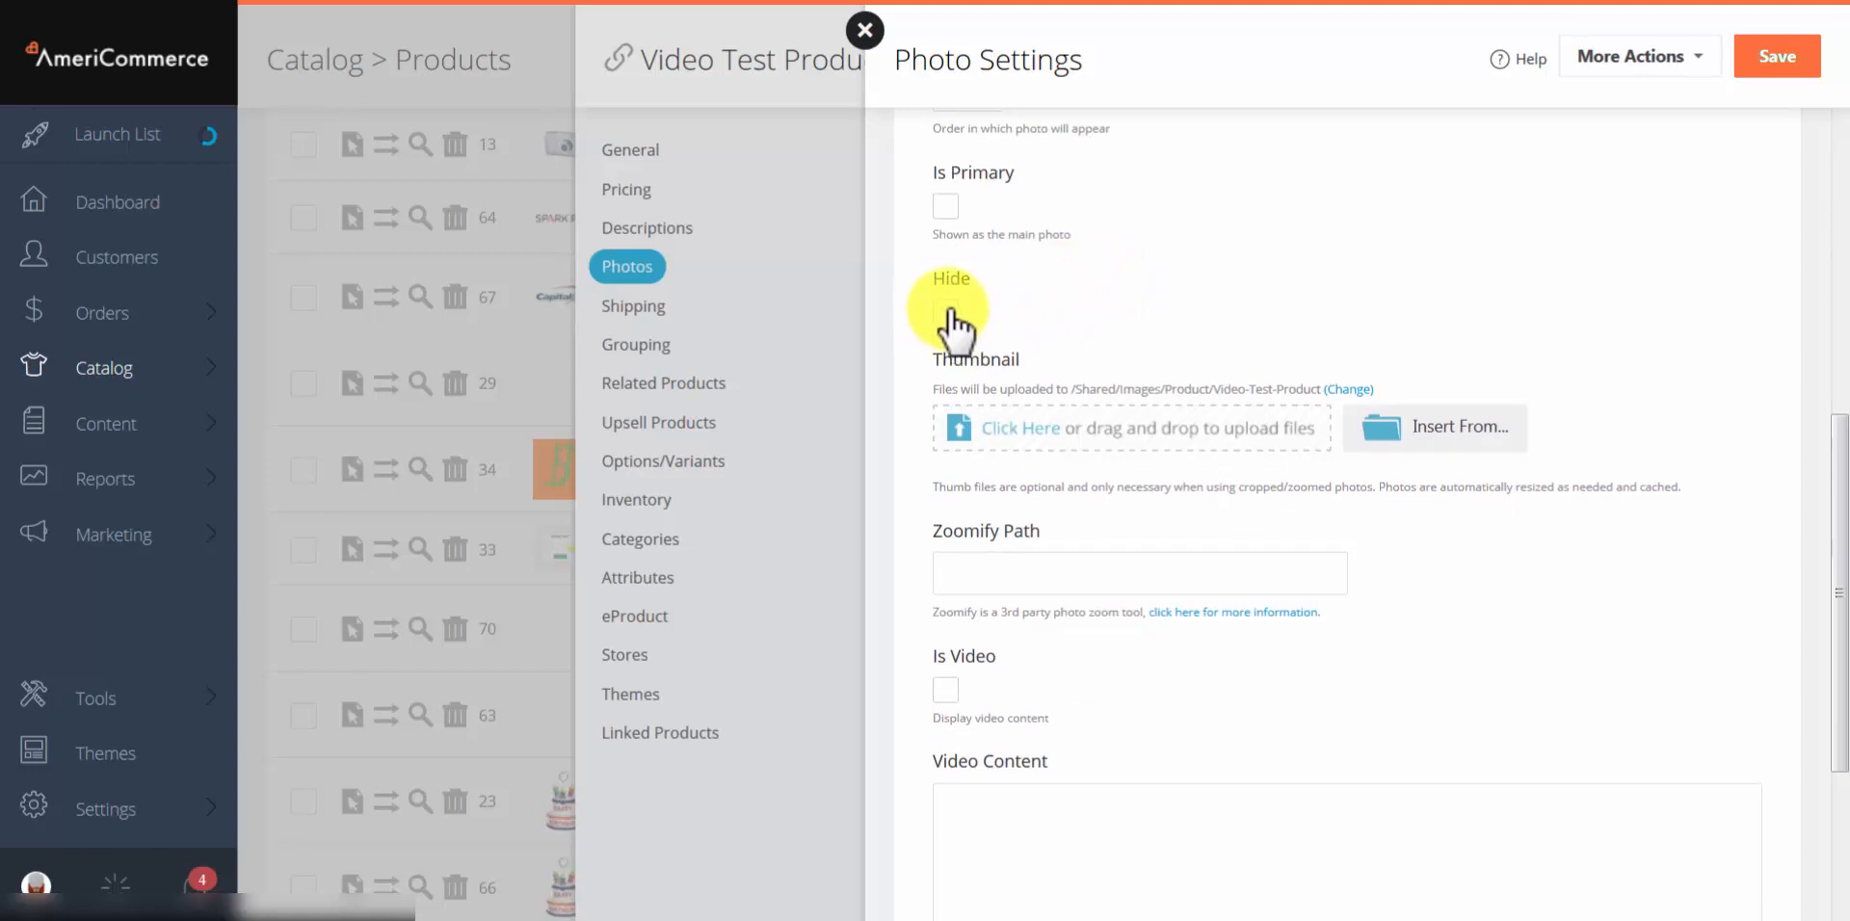
pyautogui.scroll(-2, 1378, 241)
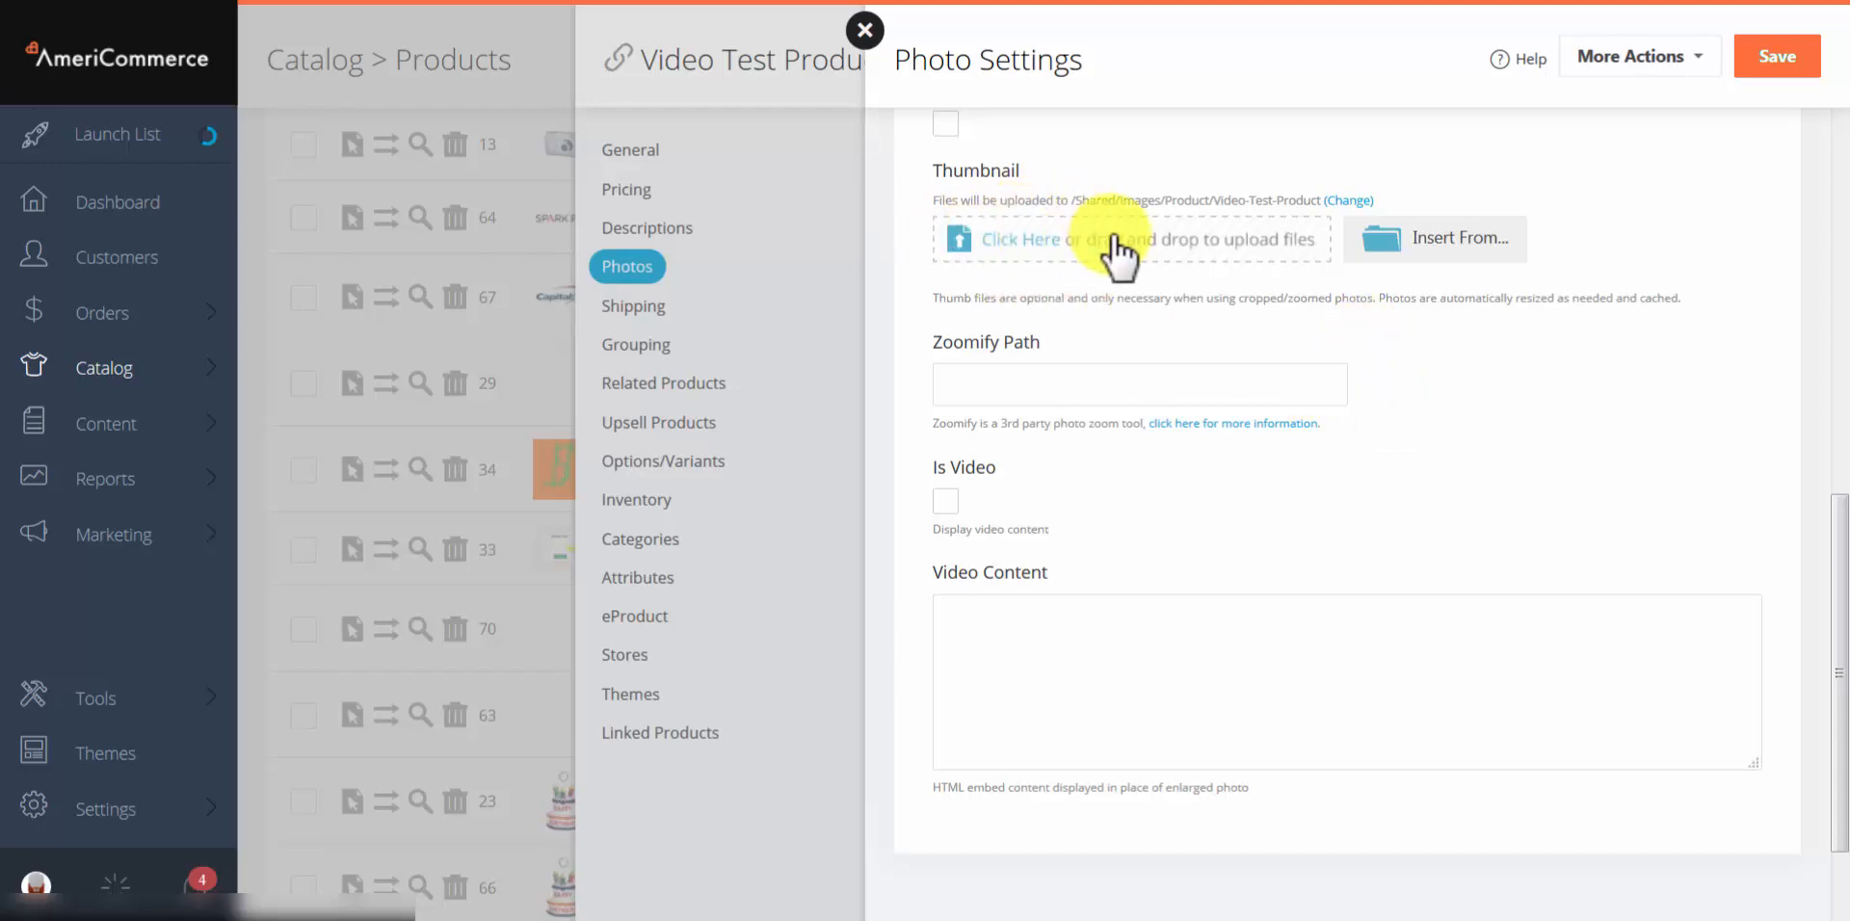
pyautogui.scroll(5, 1350, 404)
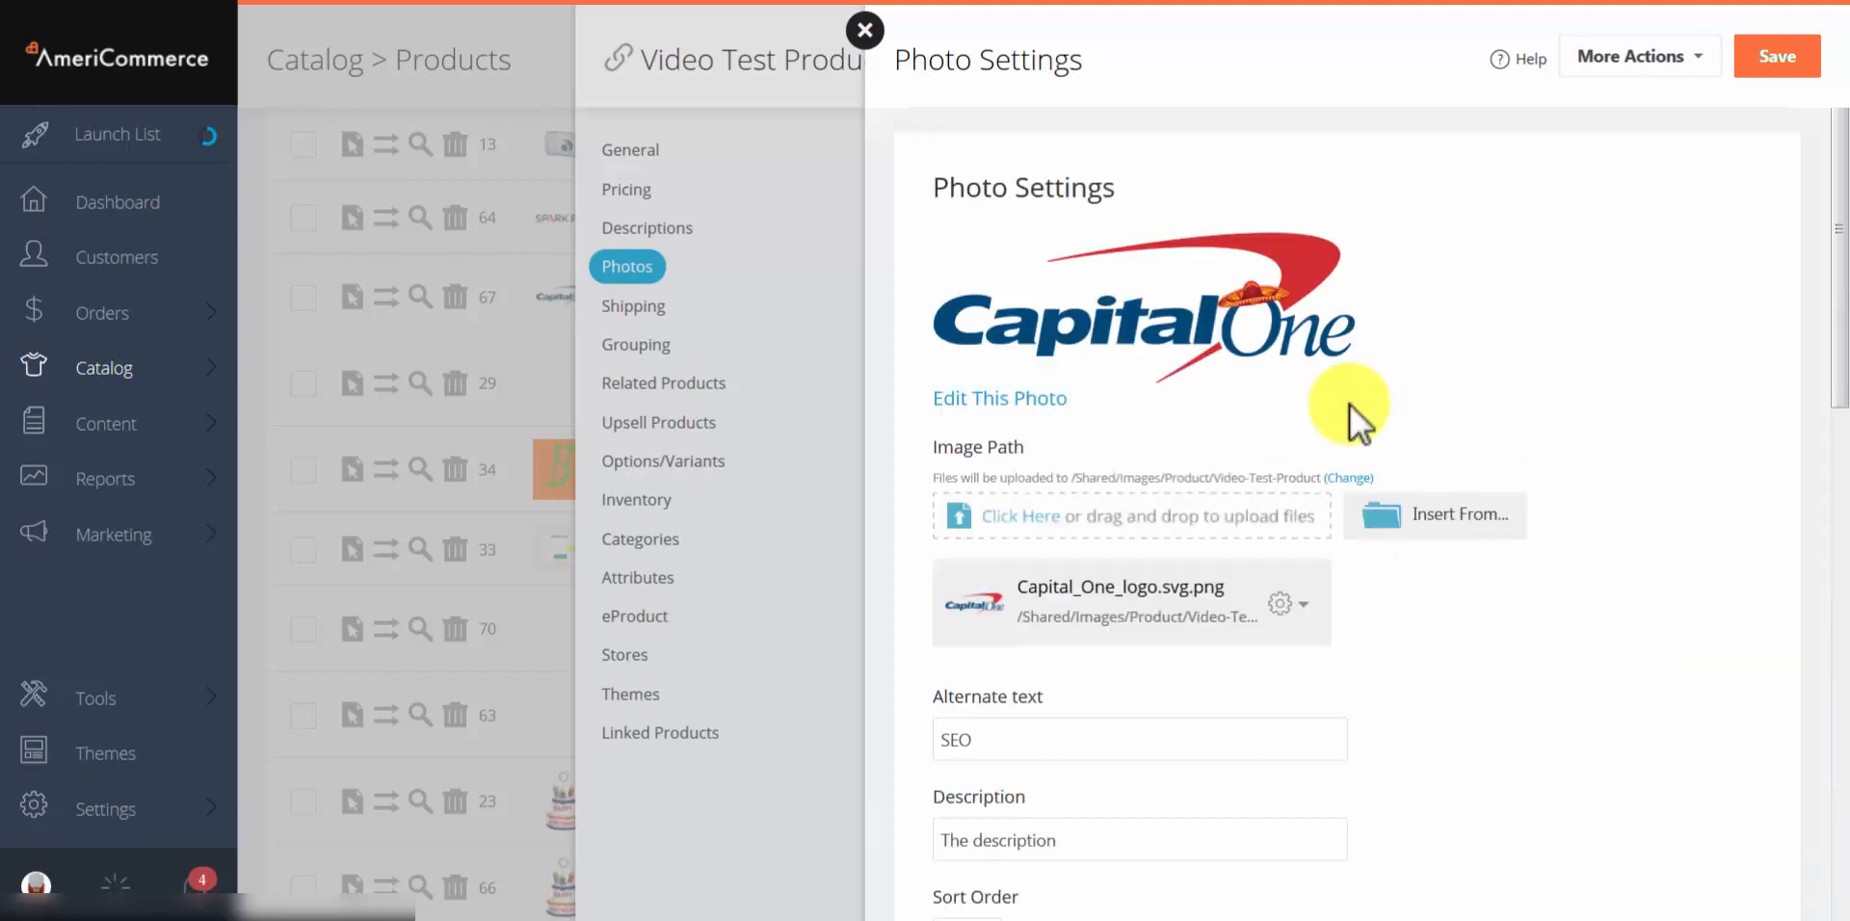
pyautogui.scroll(-10, 1141, 308)
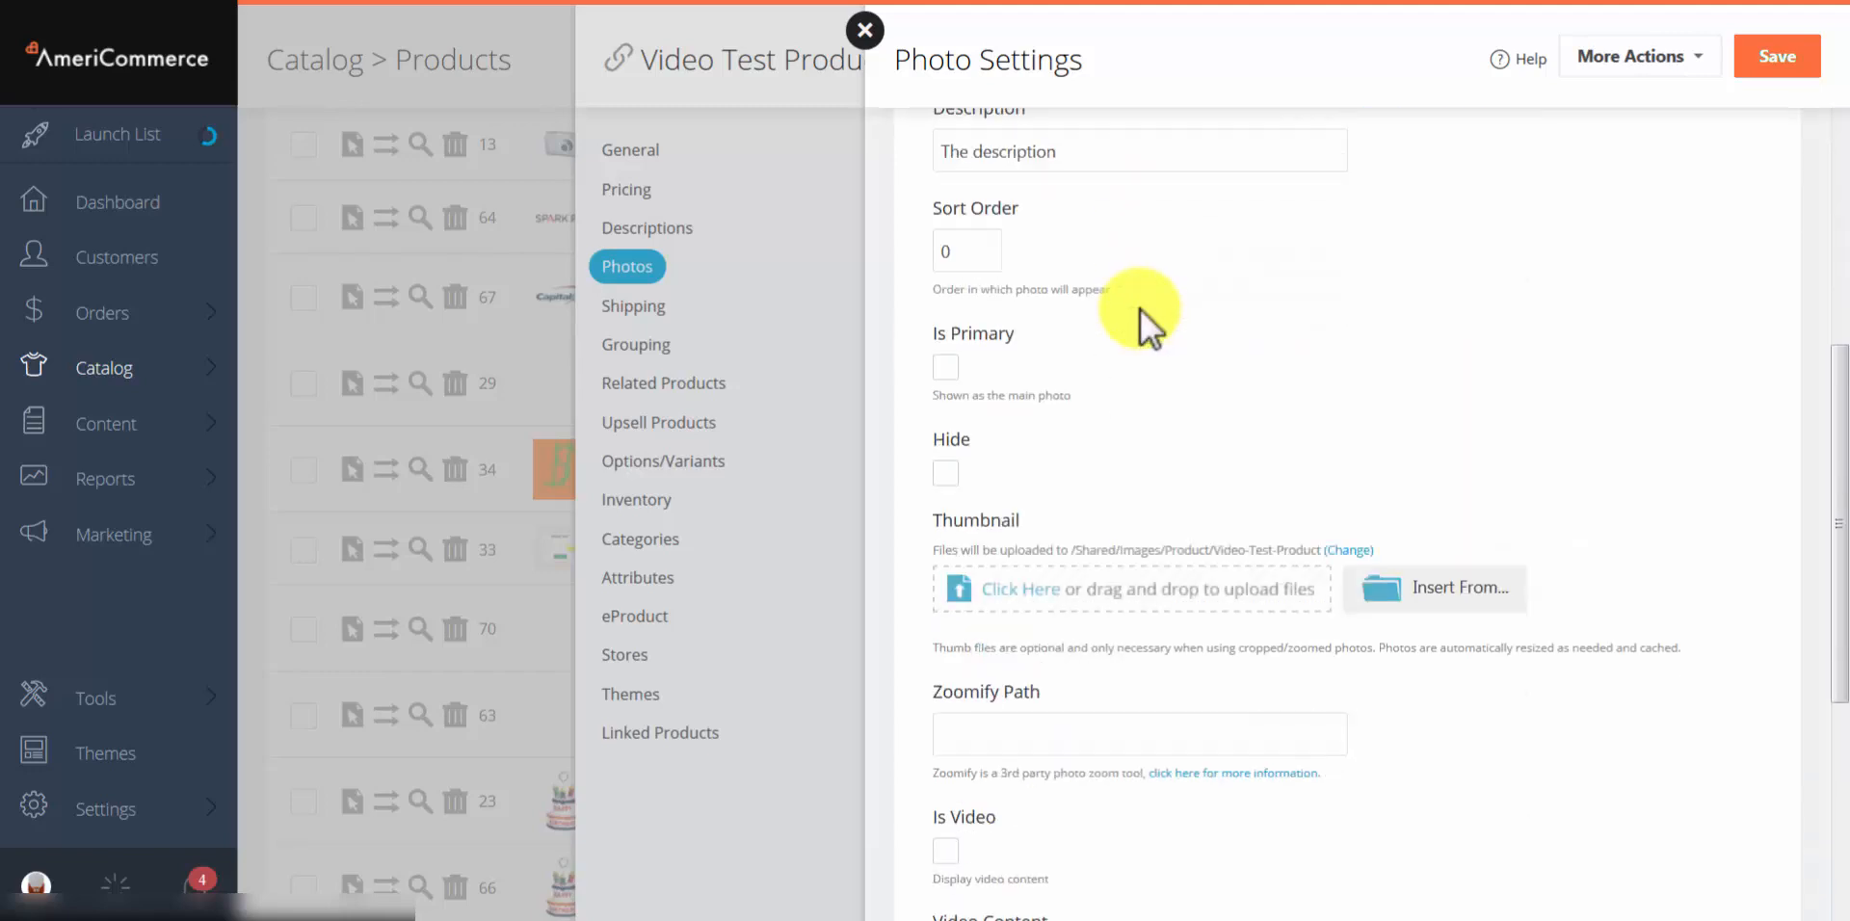
pyautogui.scroll(1, 1143, 308)
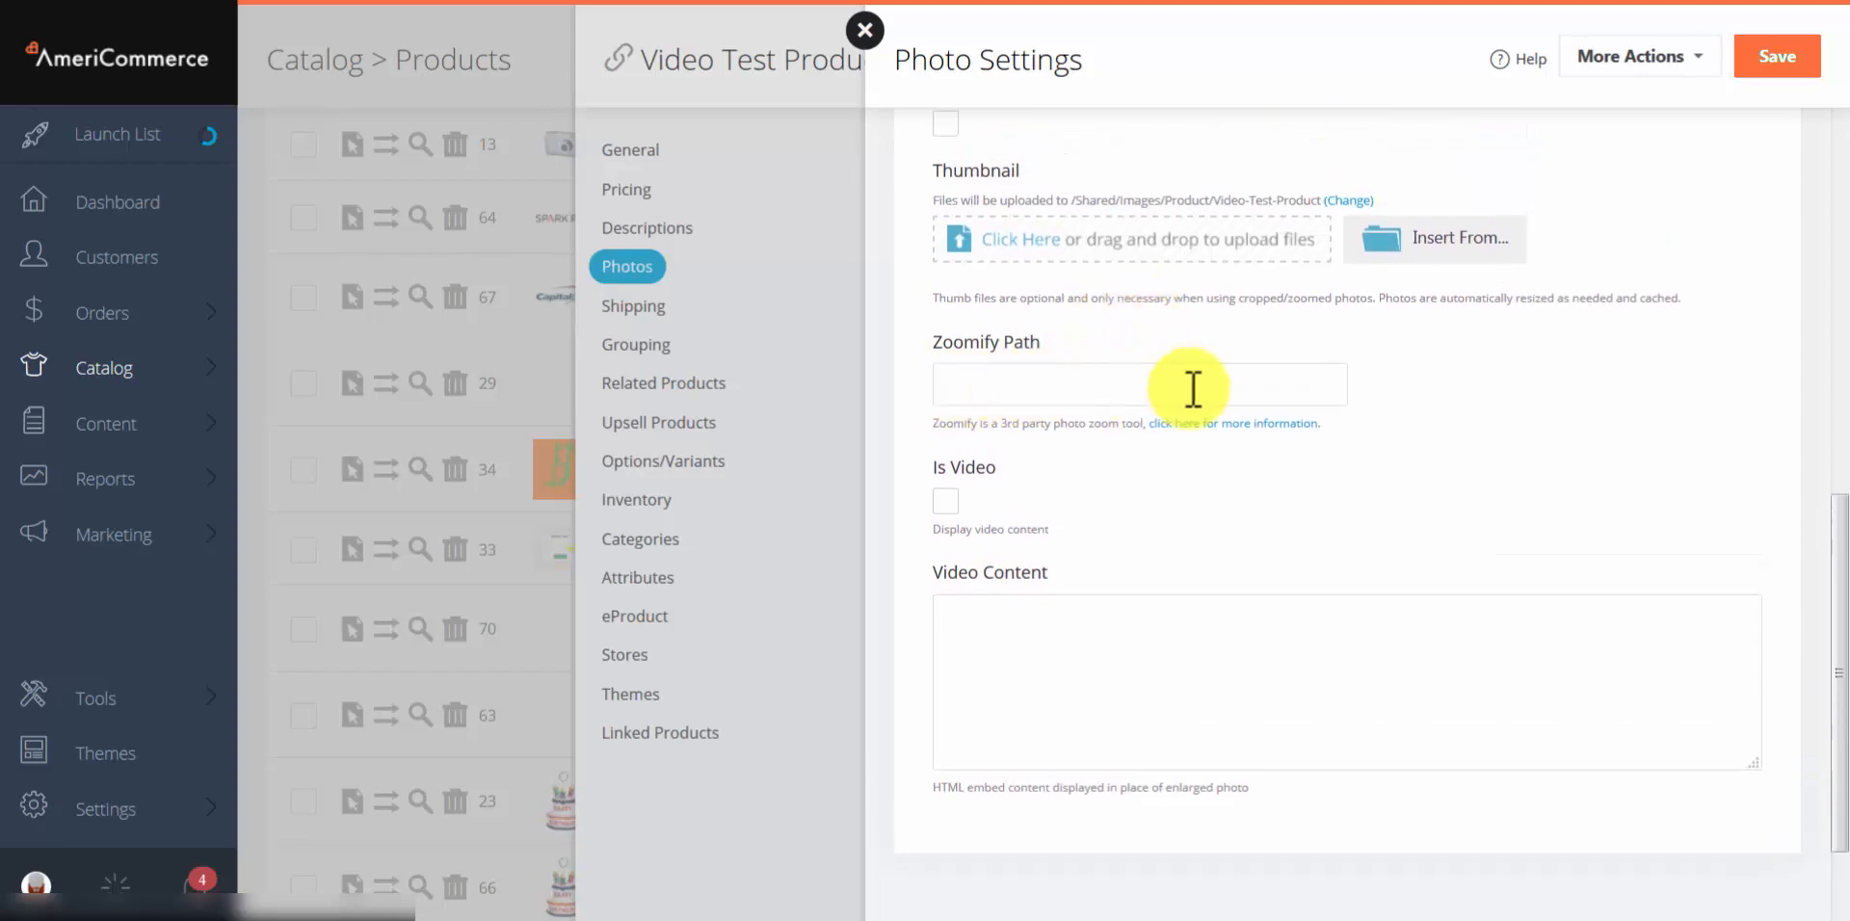
pyautogui.scroll(-1, 1186, 395)
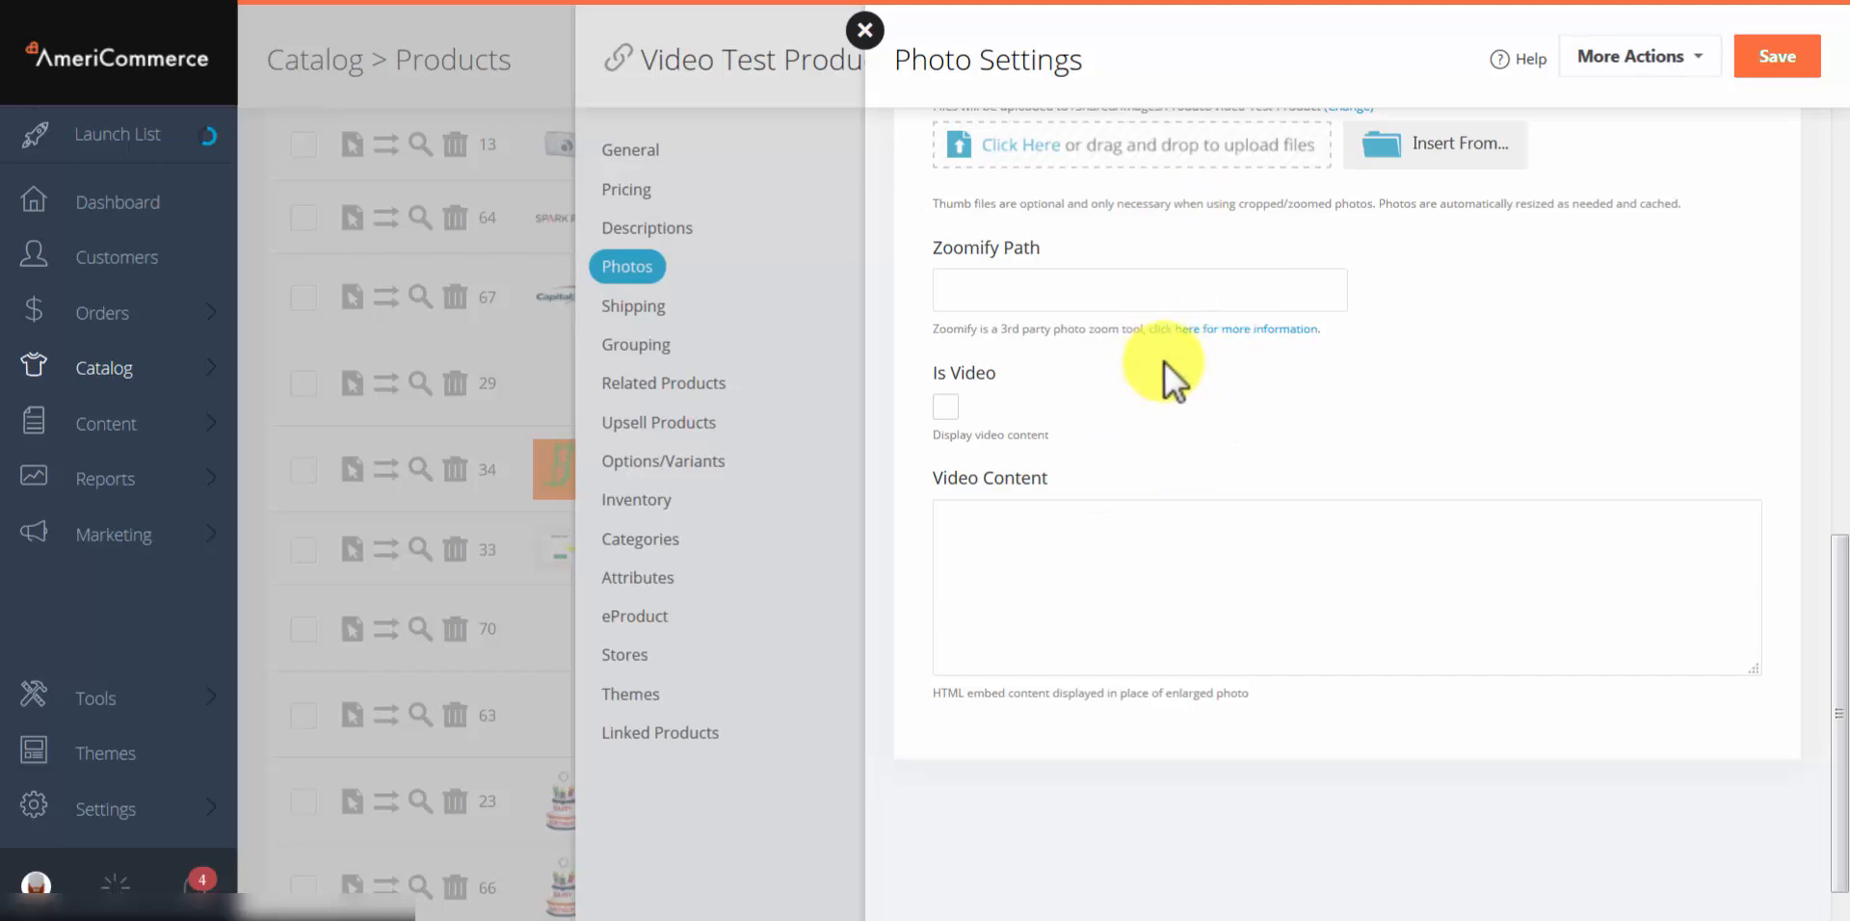
# Step: Turn on Is Video, paste the YouTube embed code into Video Content, and save the photo
pyautogui.click(947, 406)
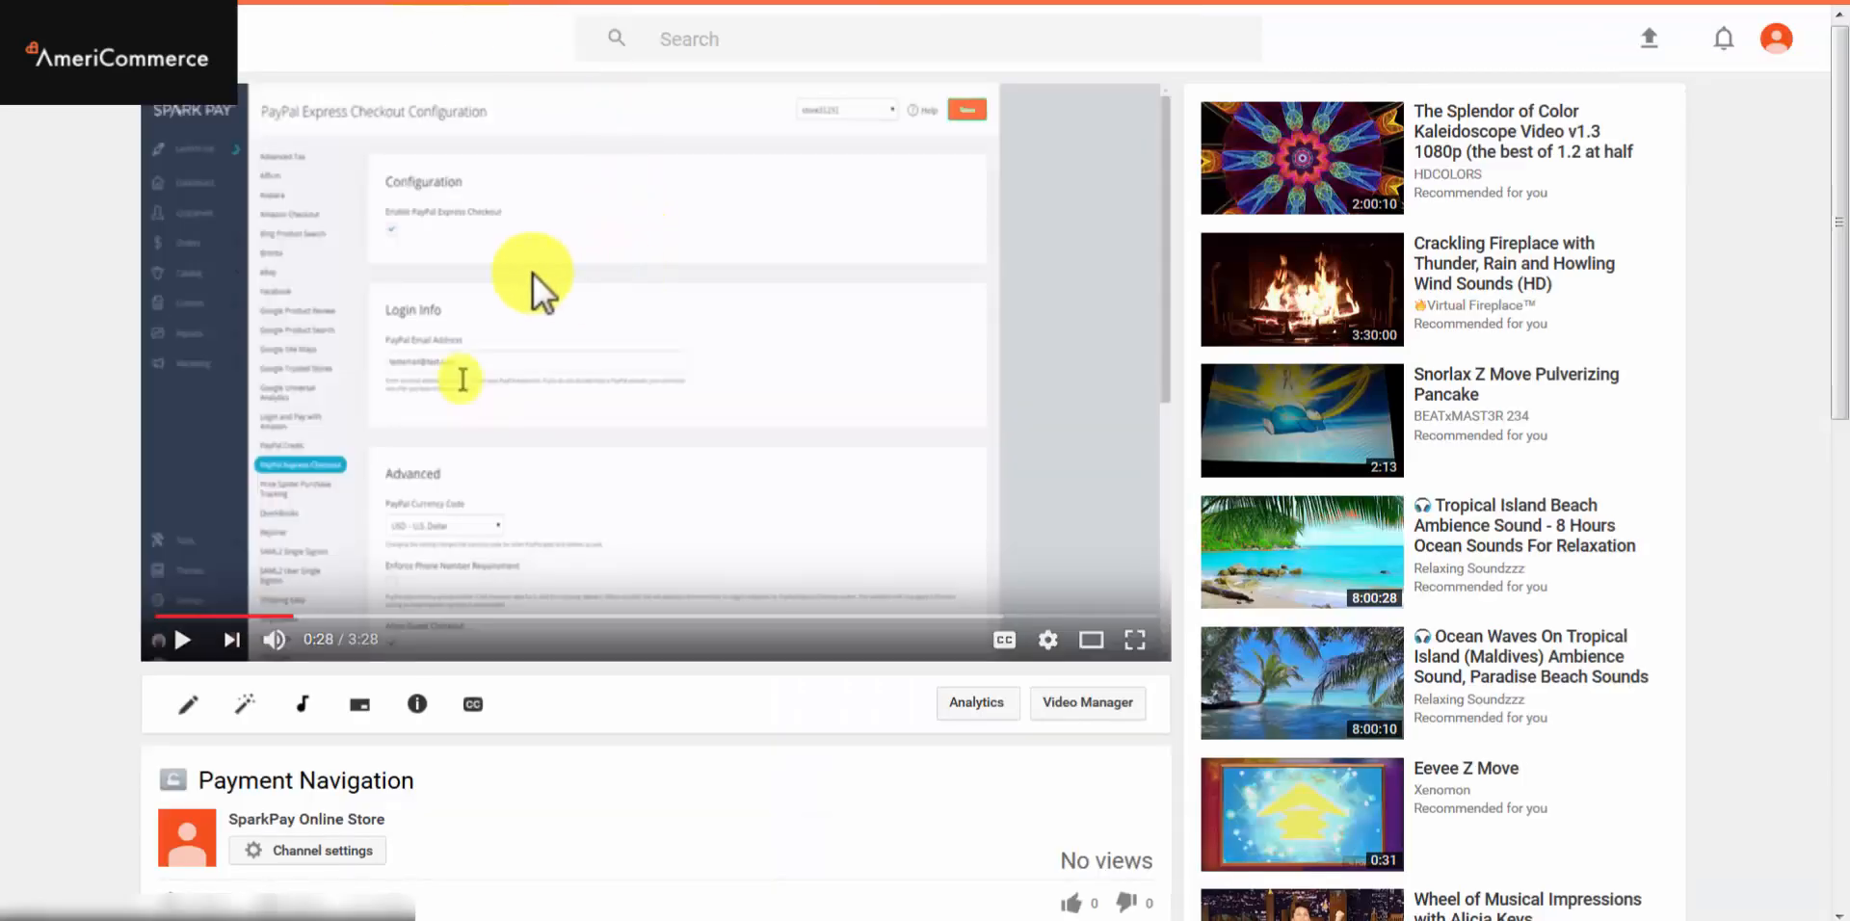
pyautogui.rightClick(534, 274)
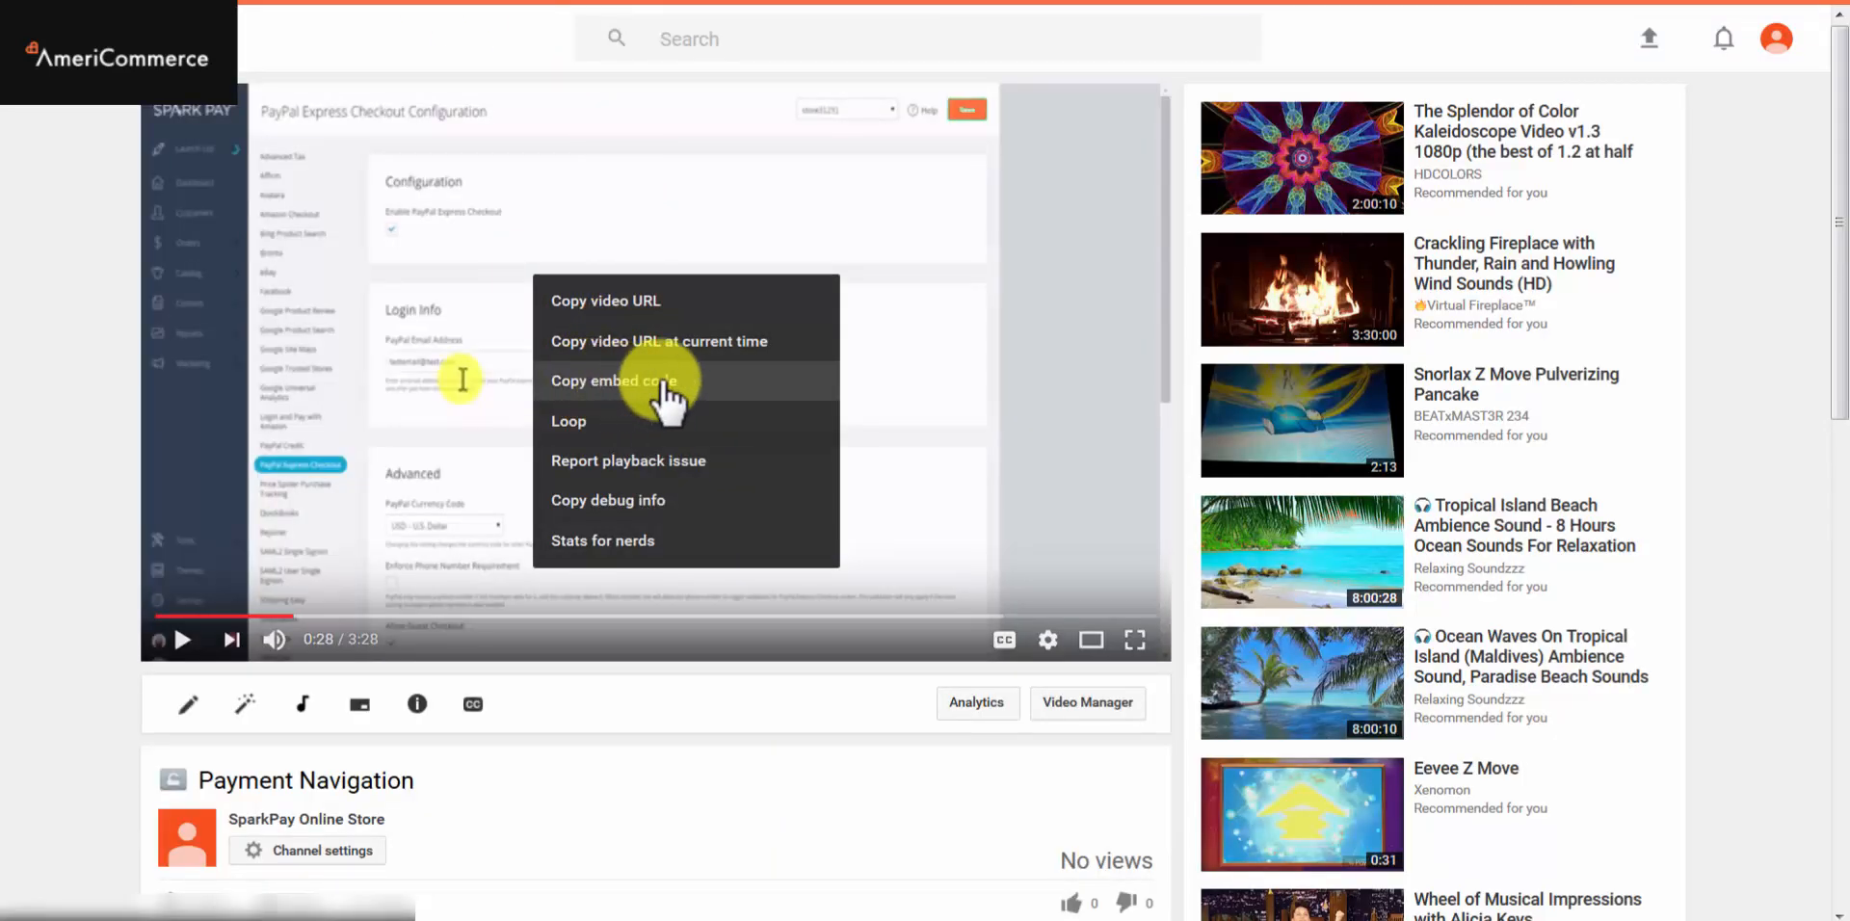
pyautogui.click(661, 382)
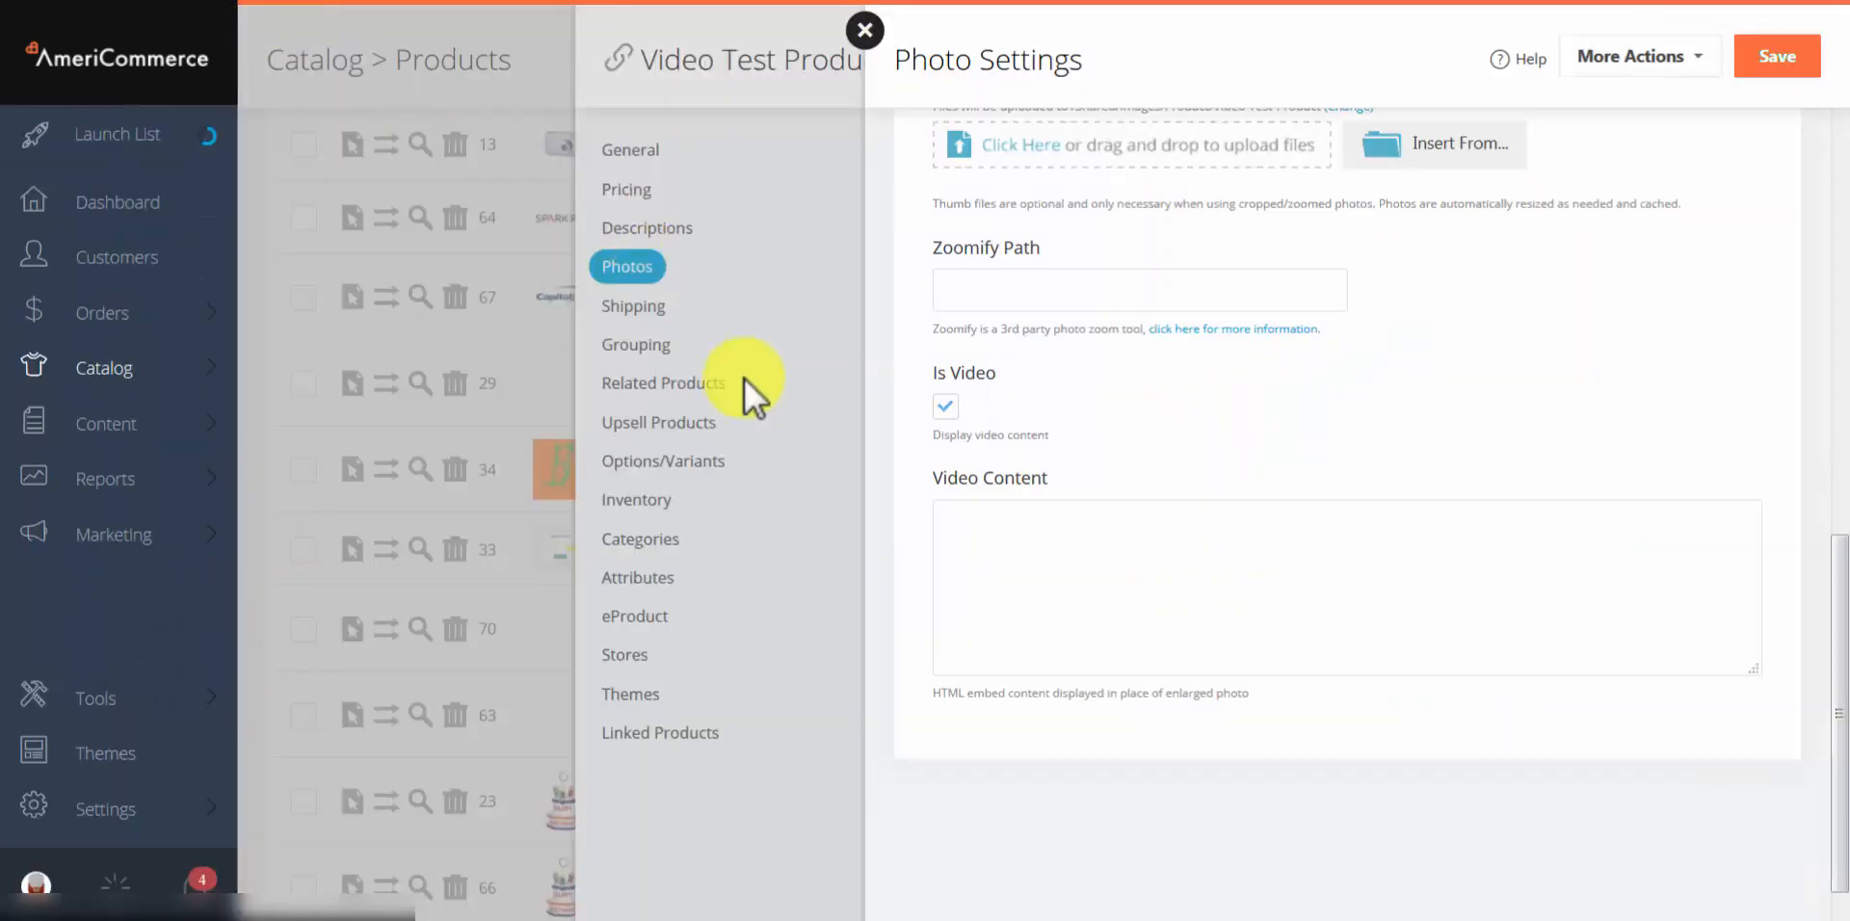
pyautogui.click(1034, 551)
pyautogui.rightClick(1037, 553)
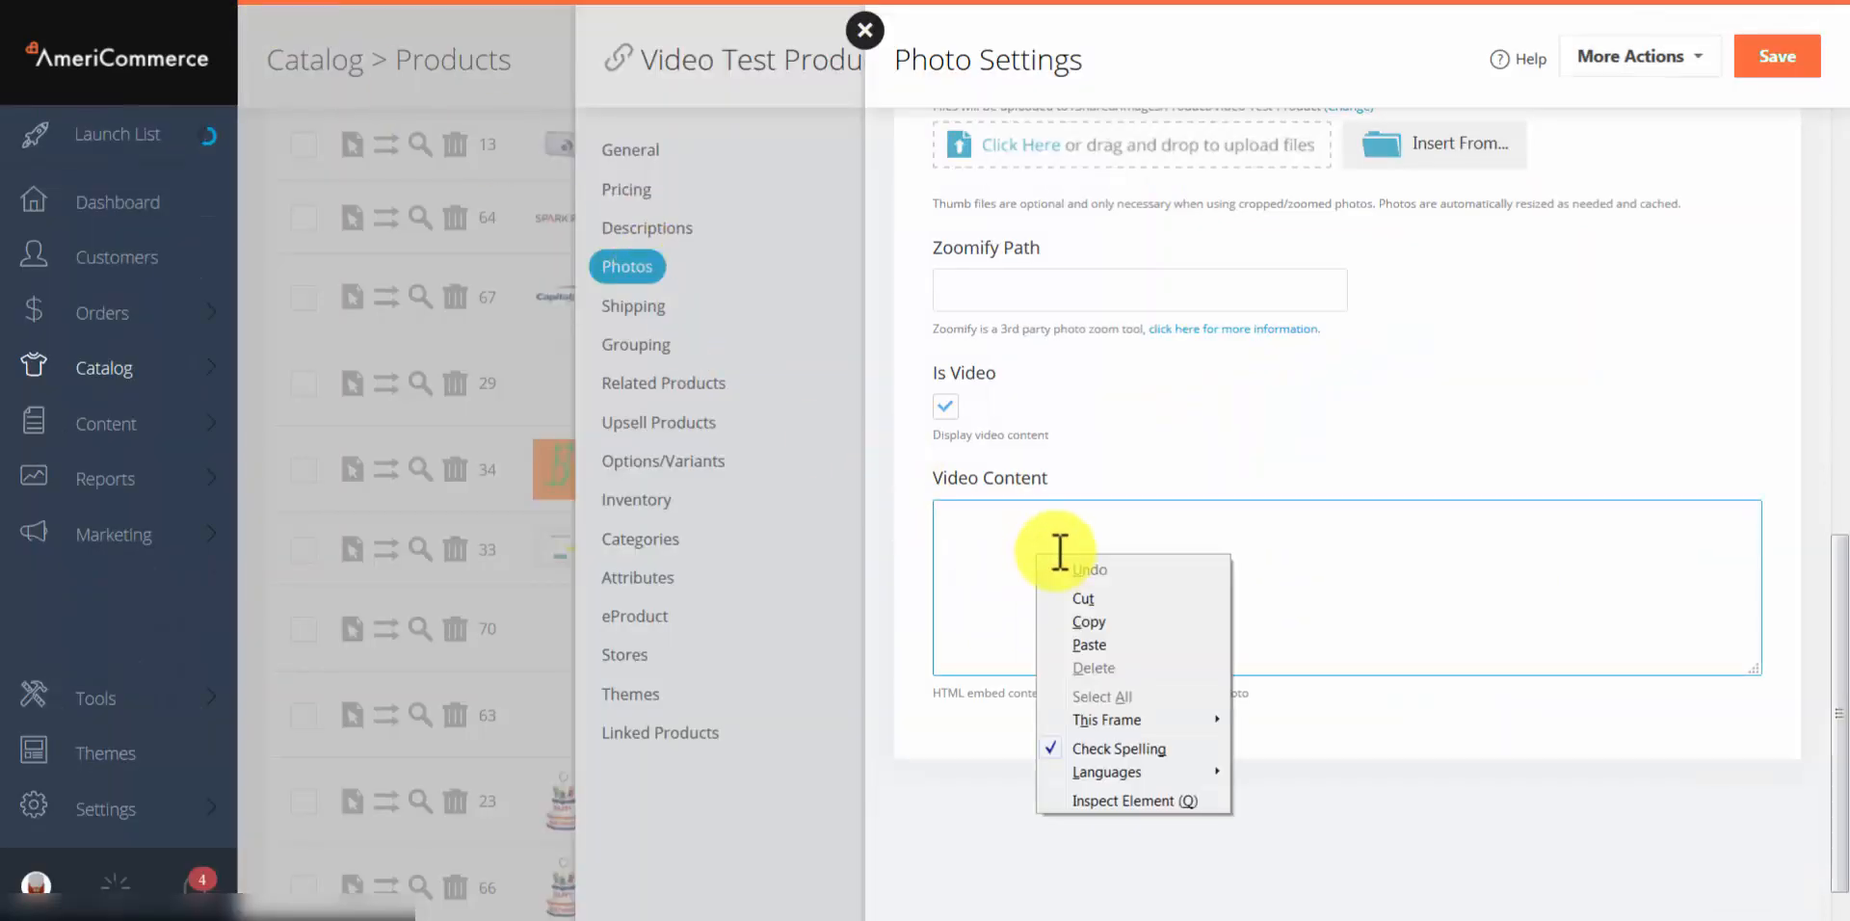
pyautogui.click(1094, 645)
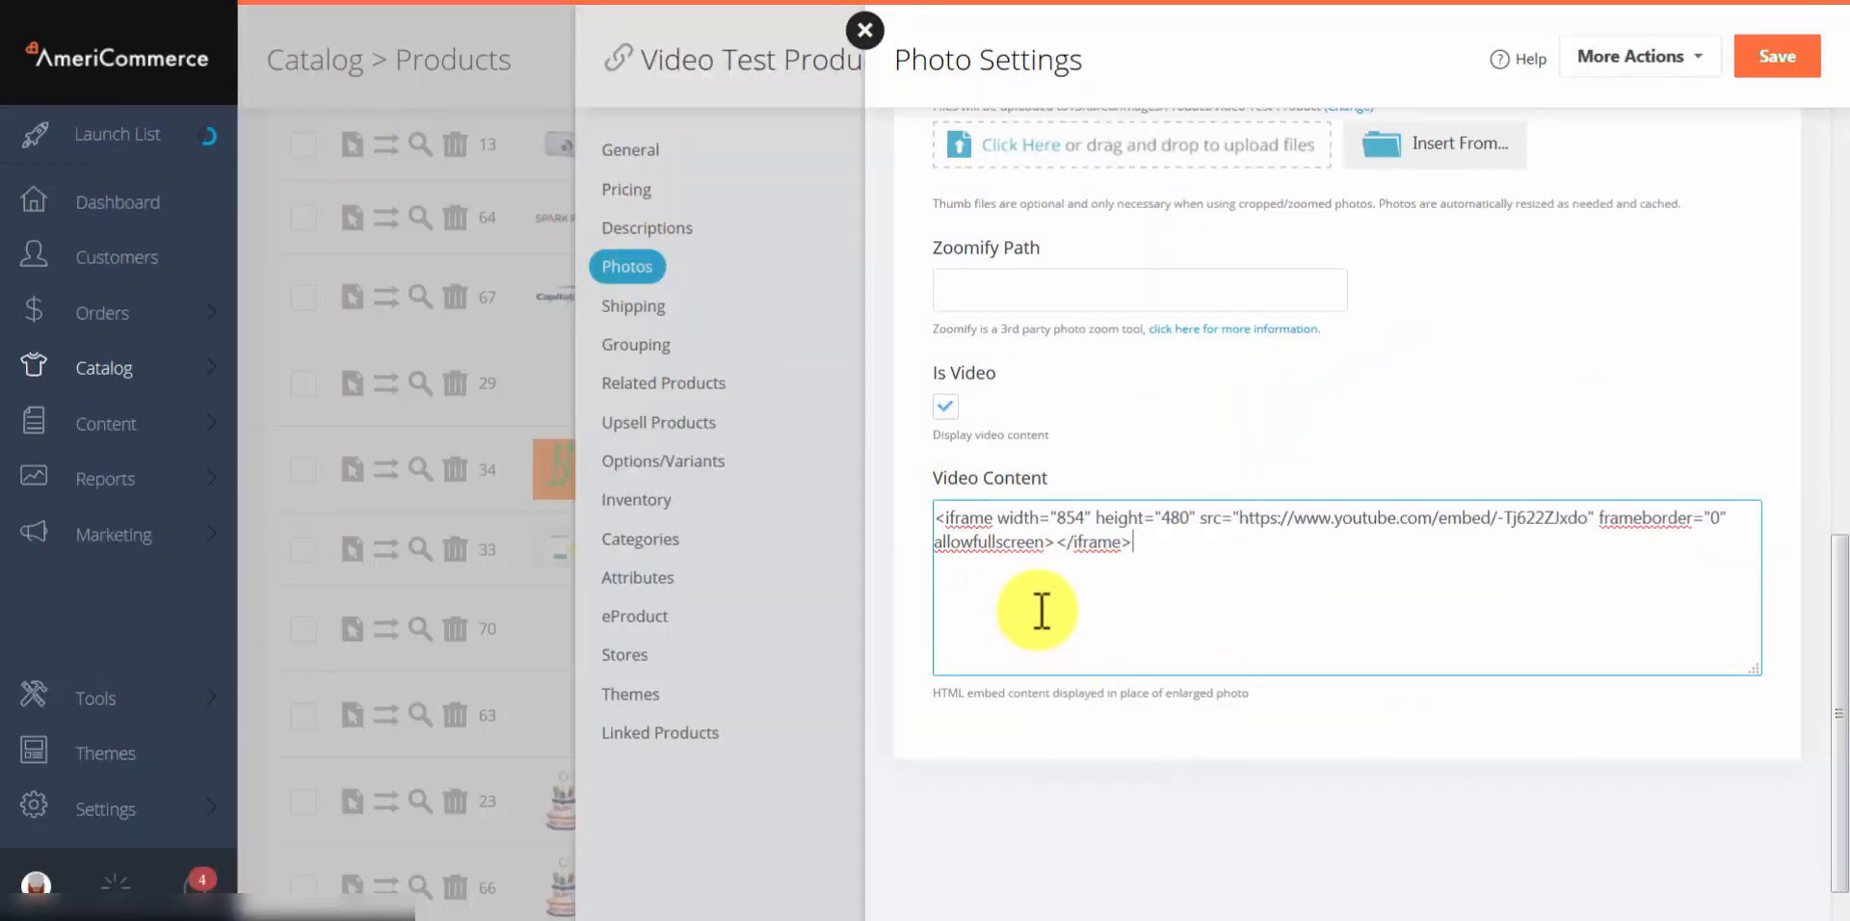
pyautogui.click(1811, 62)
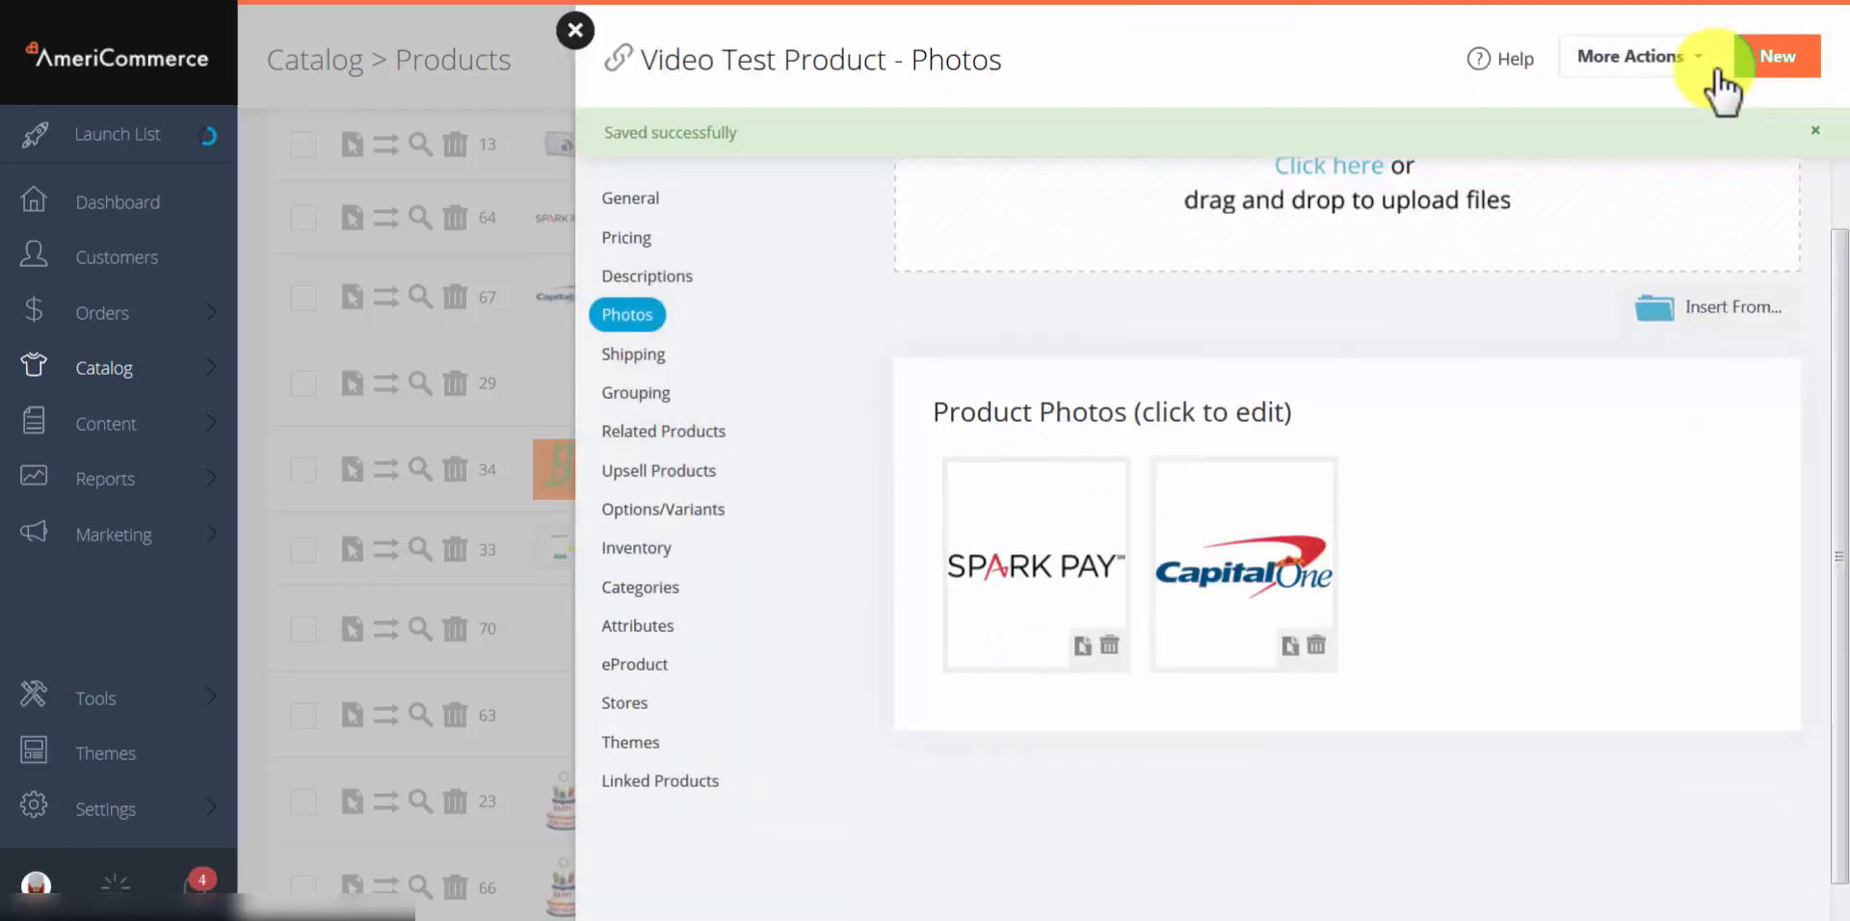
pyautogui.click(1675, 69)
pyautogui.click(1595, 104)
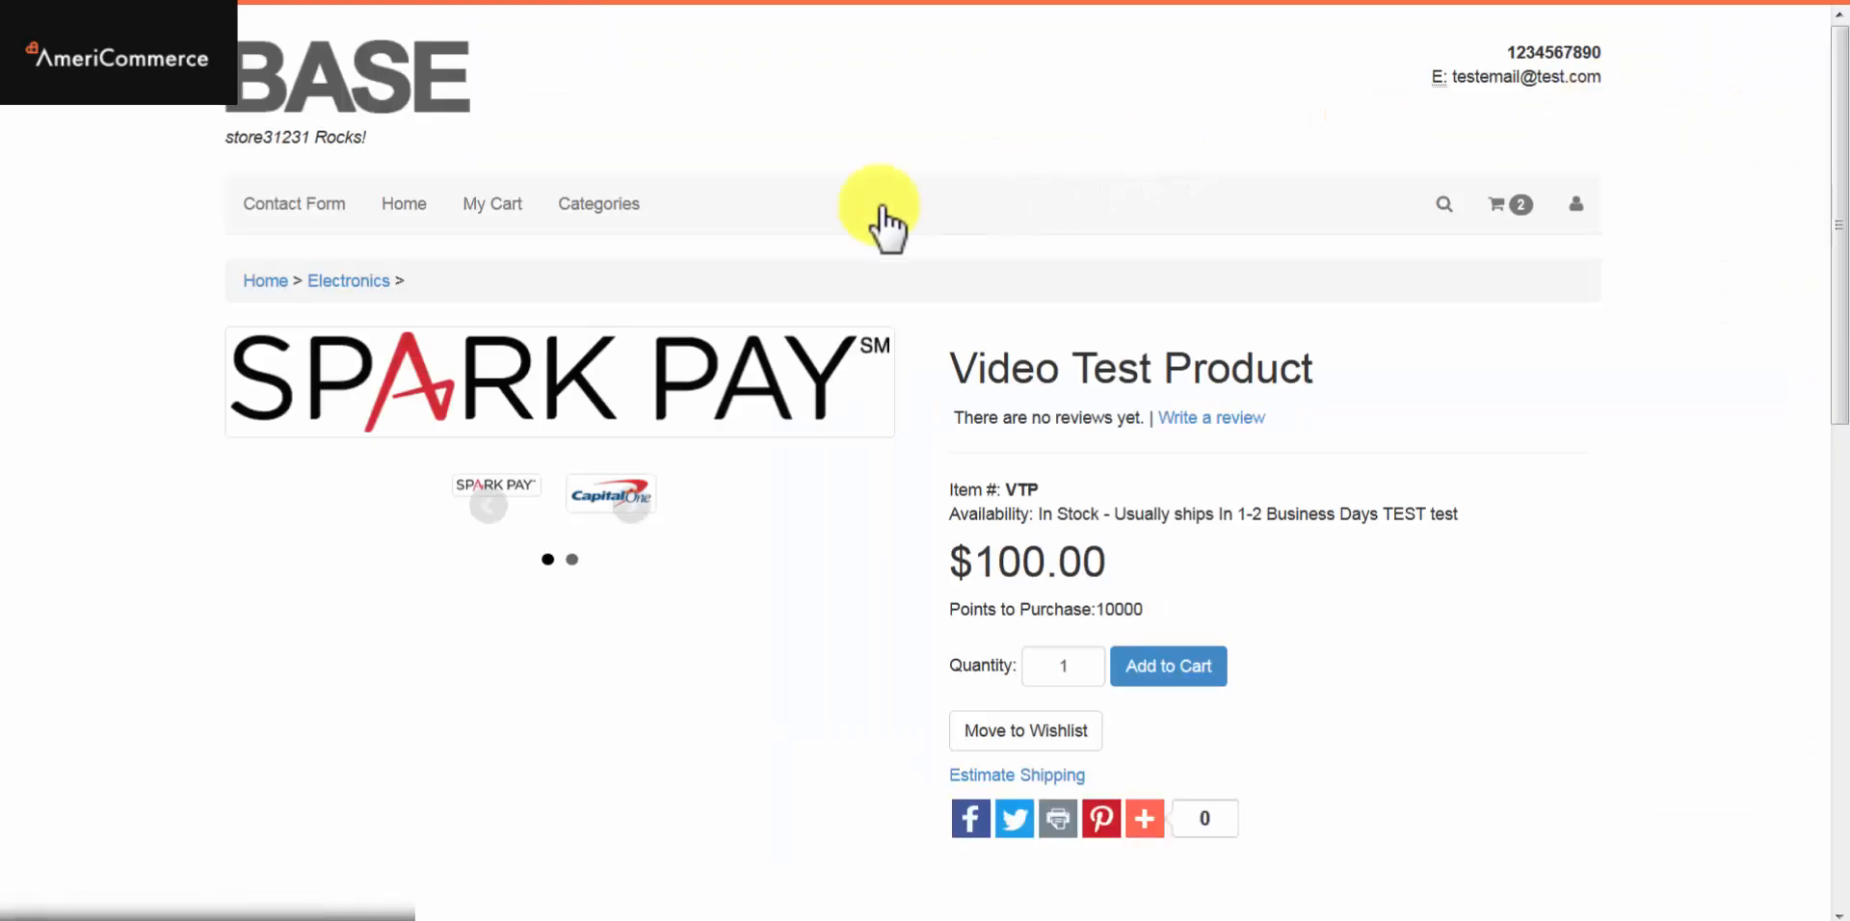
pyautogui.click(580, 503)
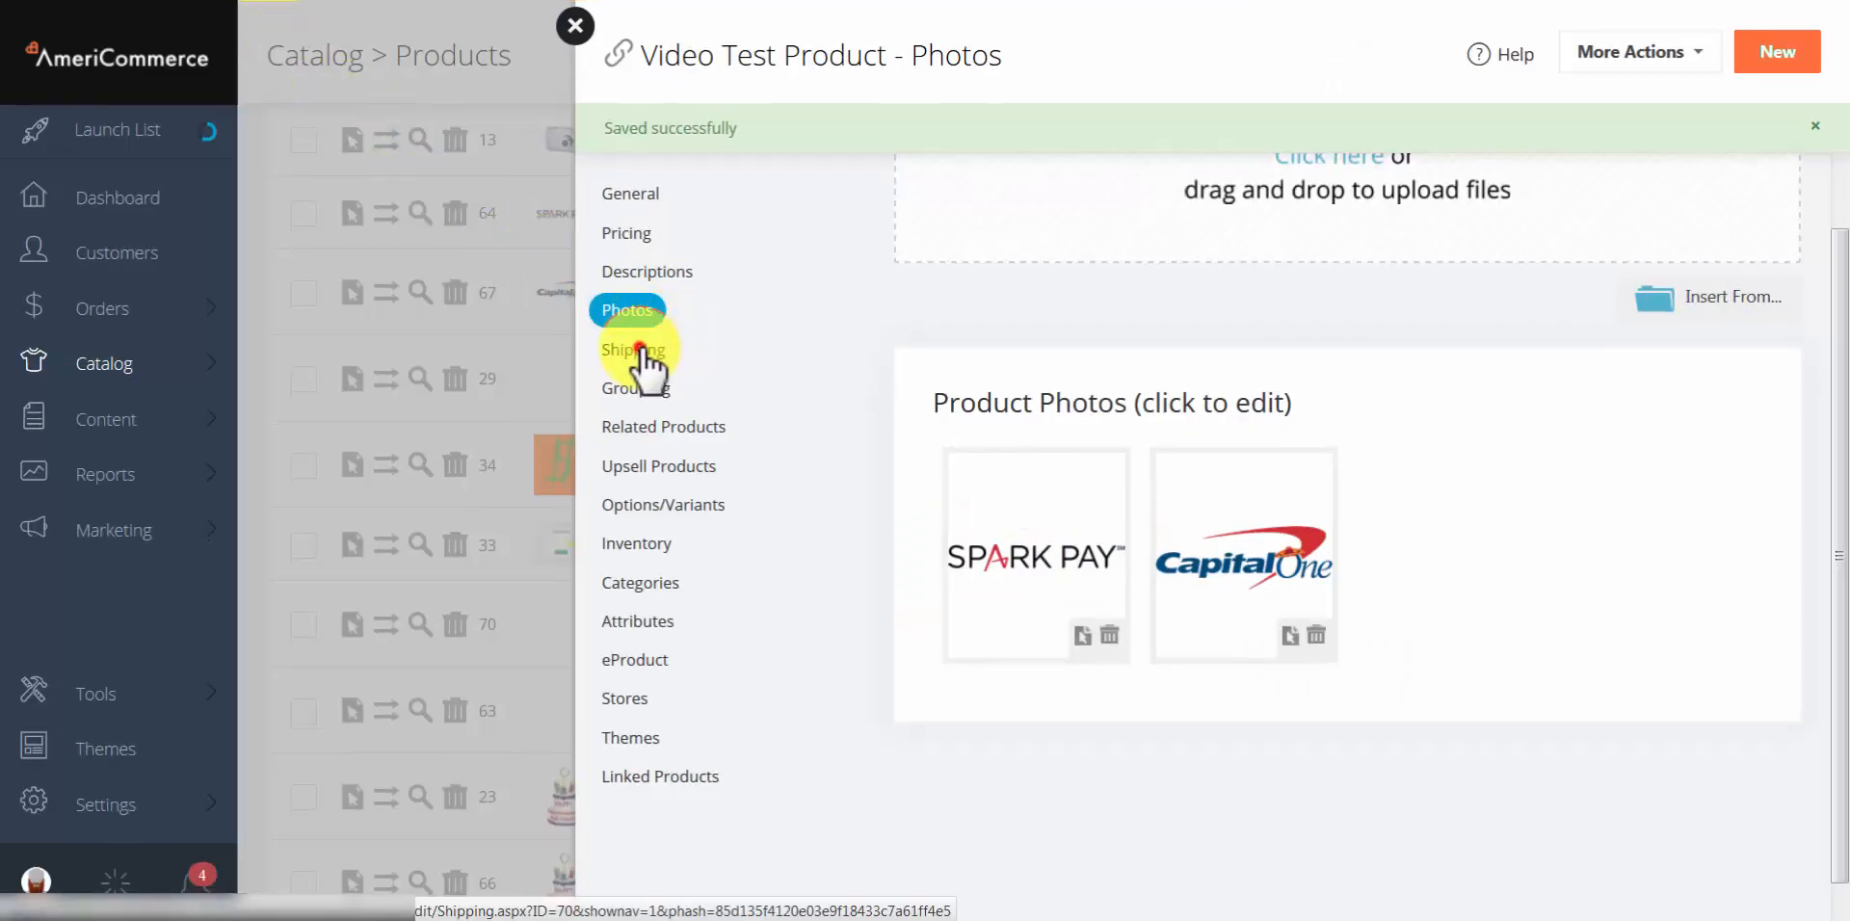
# Step: Open Shipping Information and review the Lbs weight unit and the unchecked shipping options
pyautogui.click(641, 357)
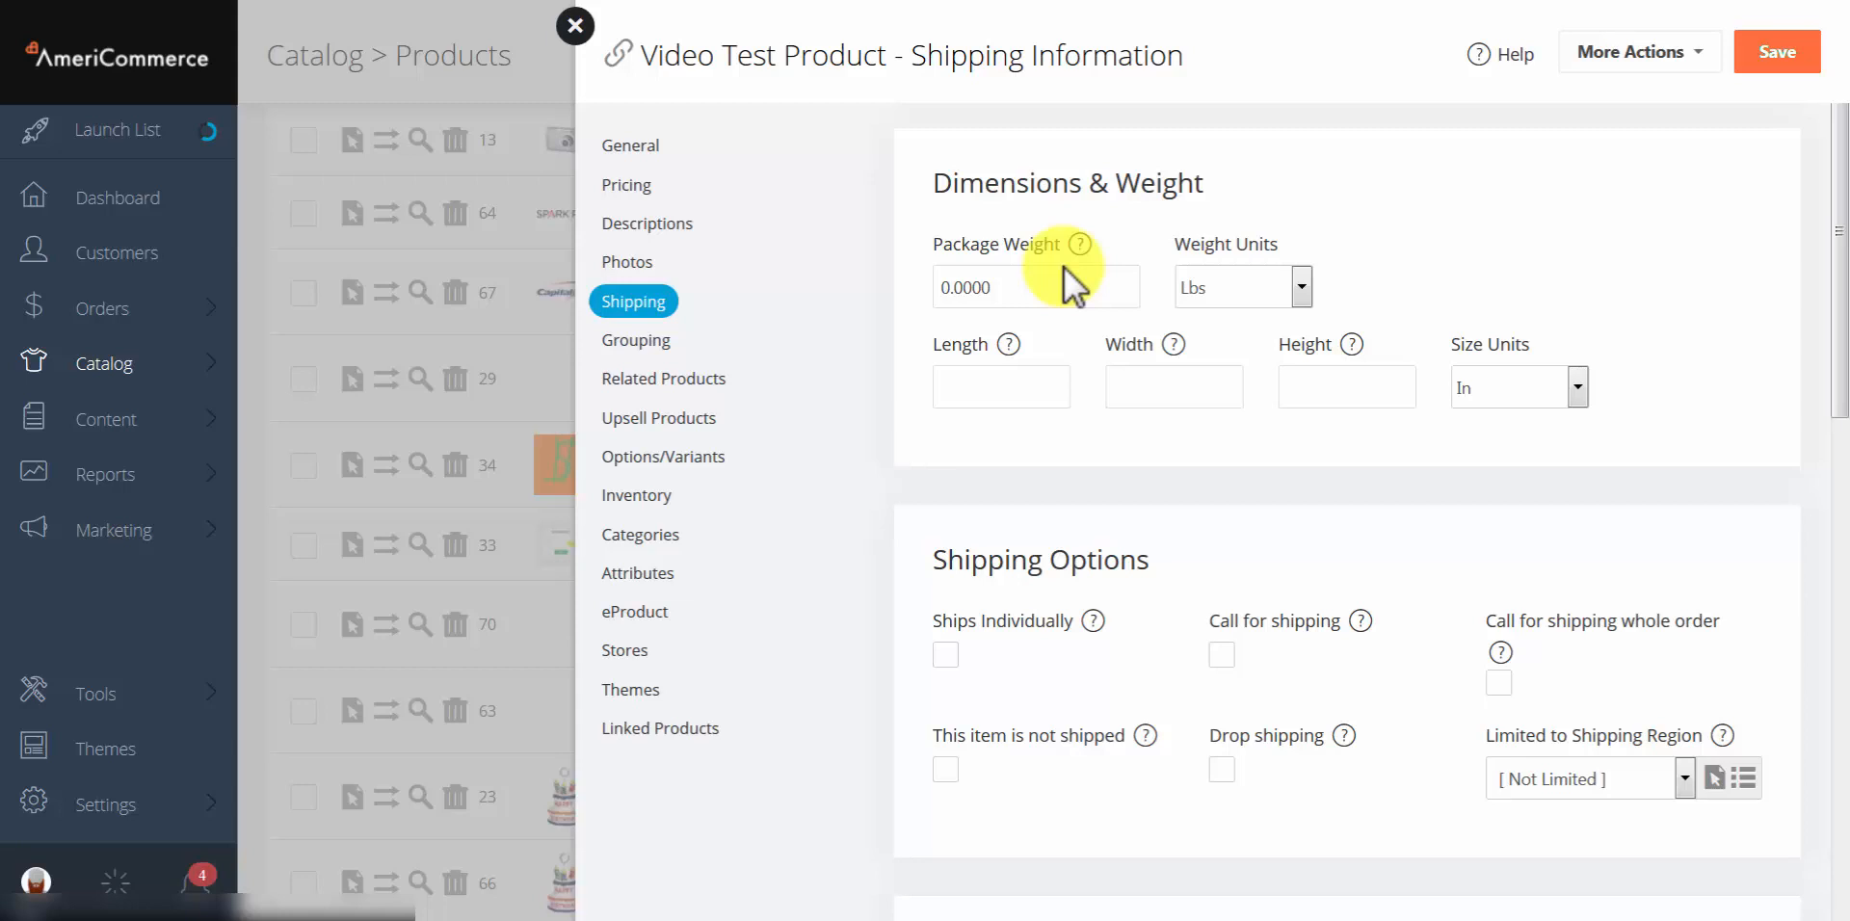
pyautogui.click(1218, 295)
pyautogui.click(1218, 293)
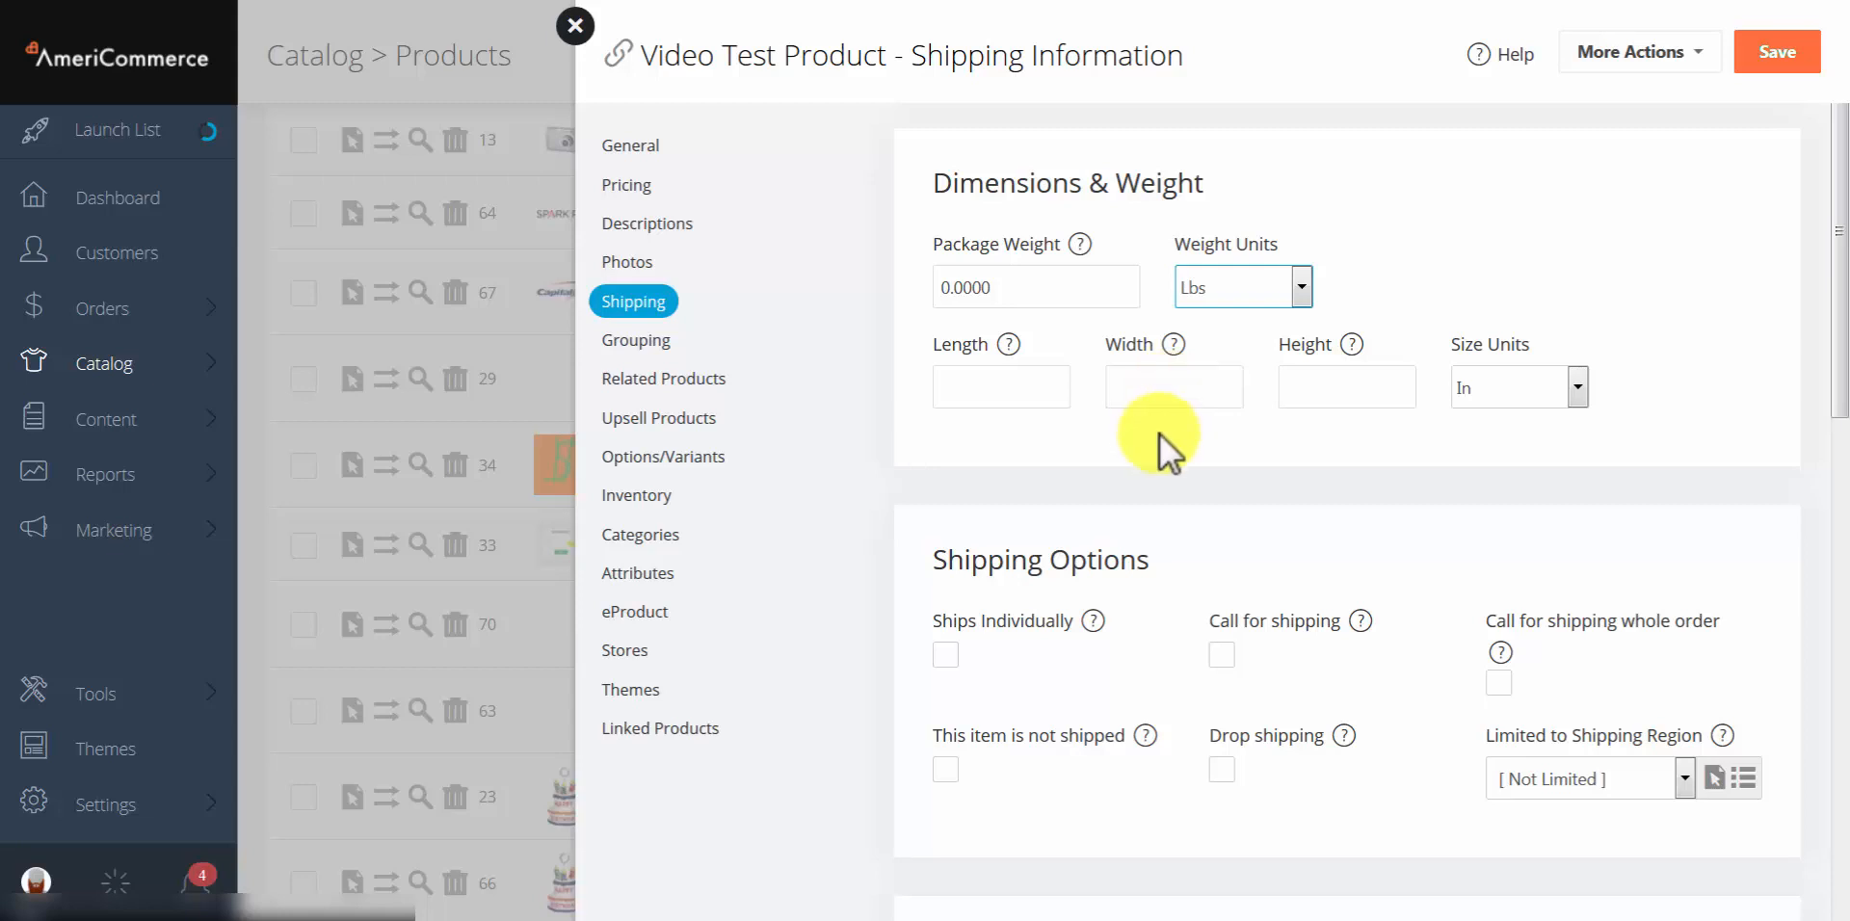
pyautogui.scroll(-1, 1253, 453)
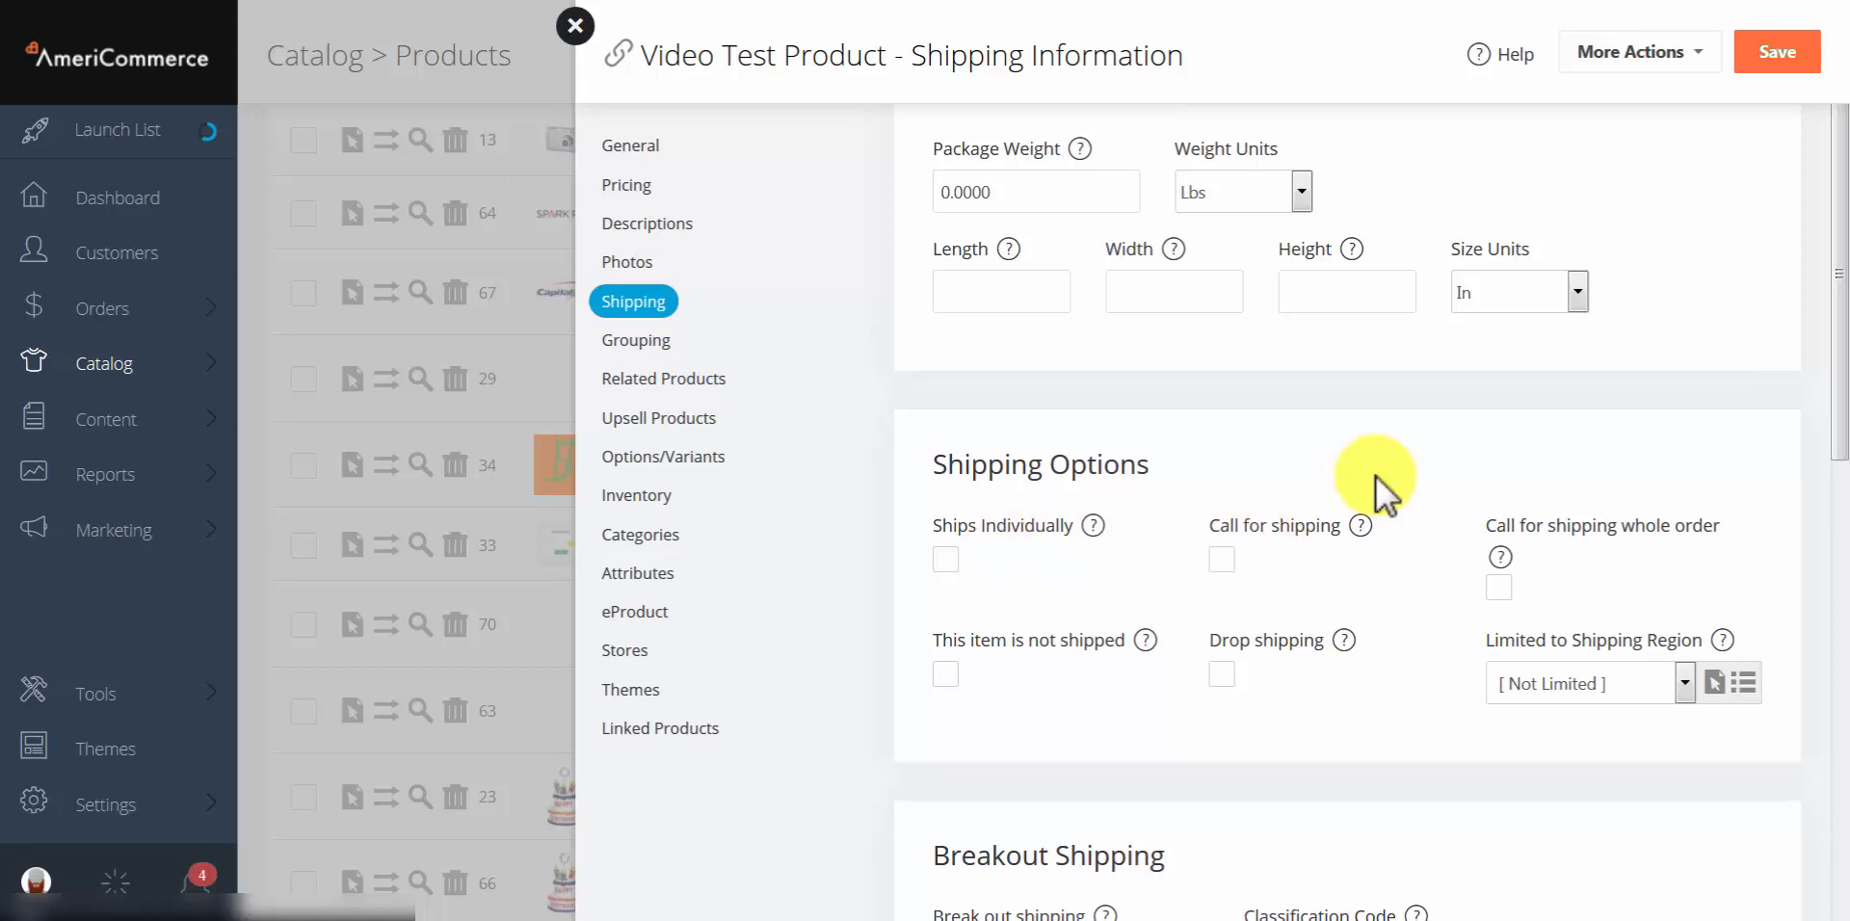
pyautogui.scroll(-2, 1263, 434)
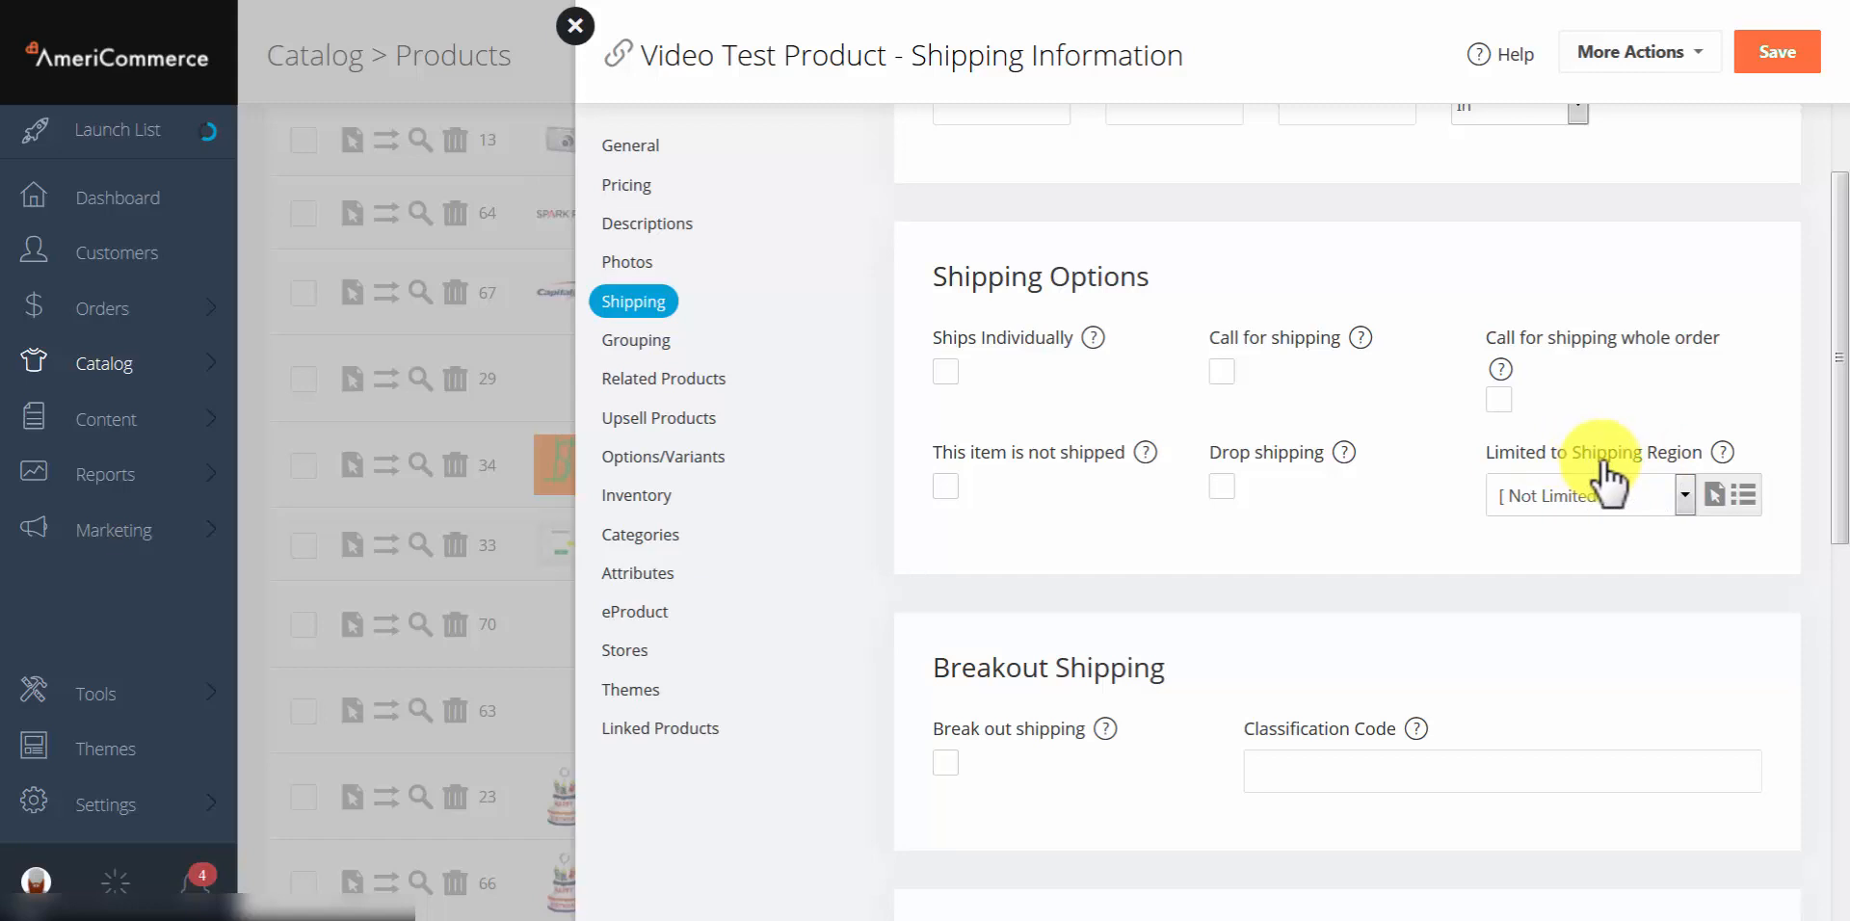
# Step: Leave the shipping region Not Limited and enter classification code asdfasdf2234234
pyautogui.click(1566, 497)
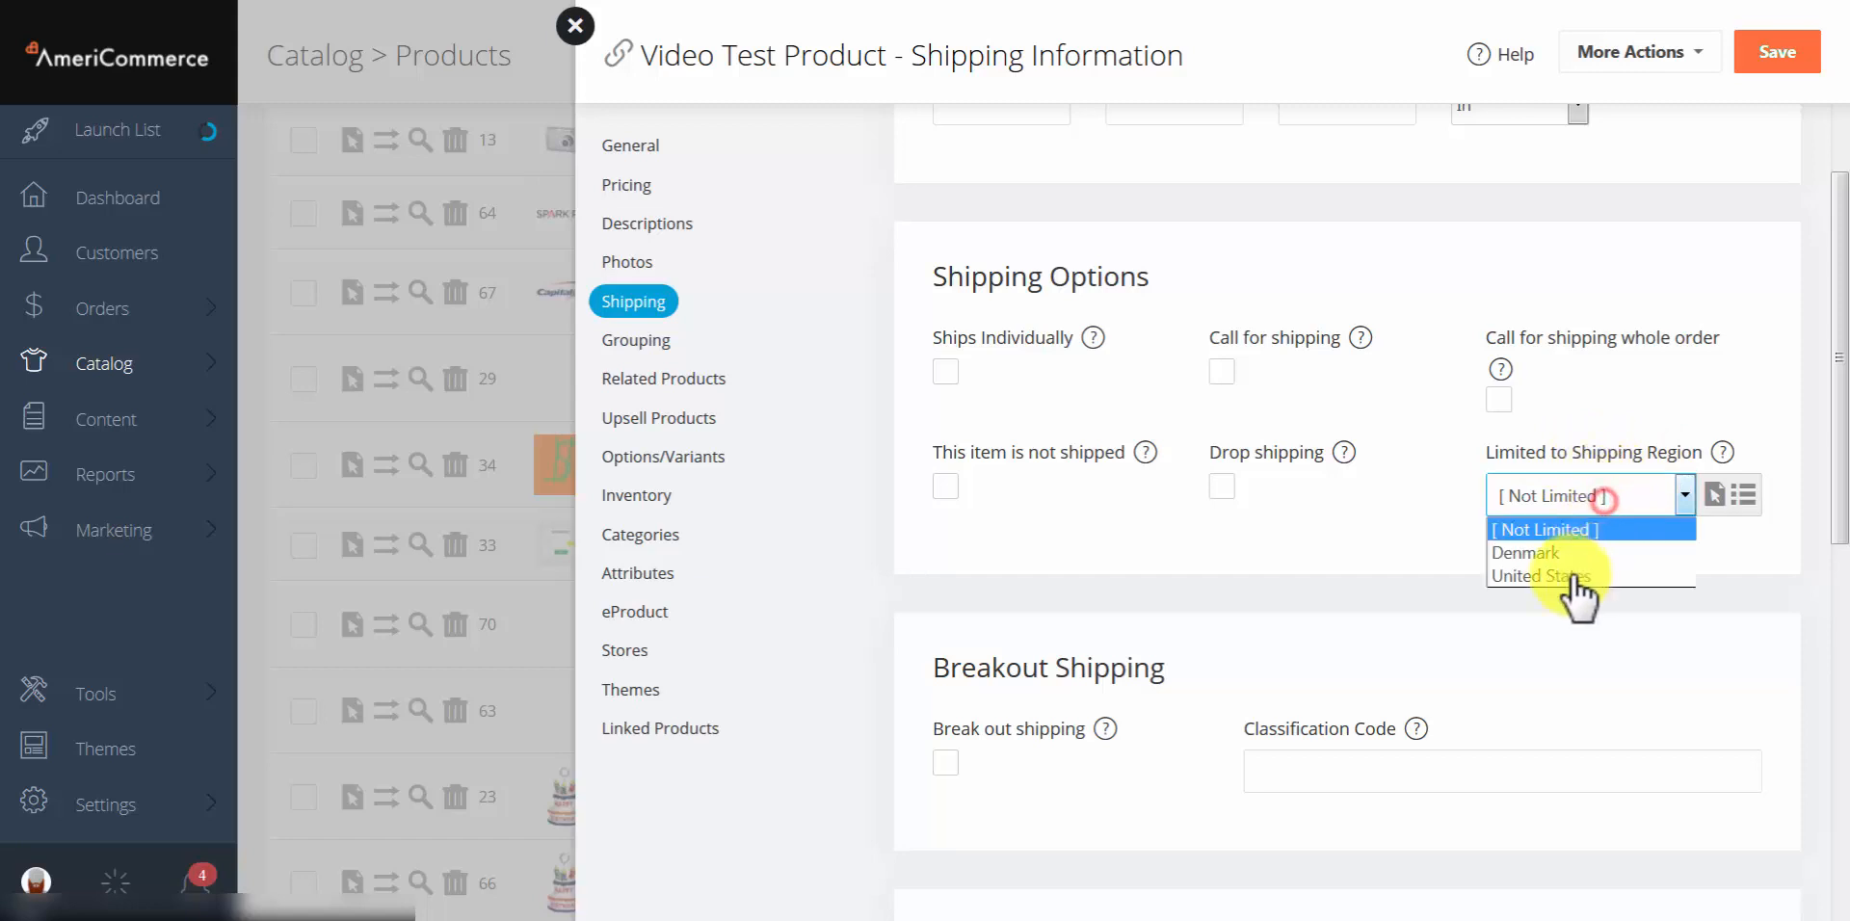
pyautogui.click(1430, 546)
pyautogui.scroll(-3, 1429, 540)
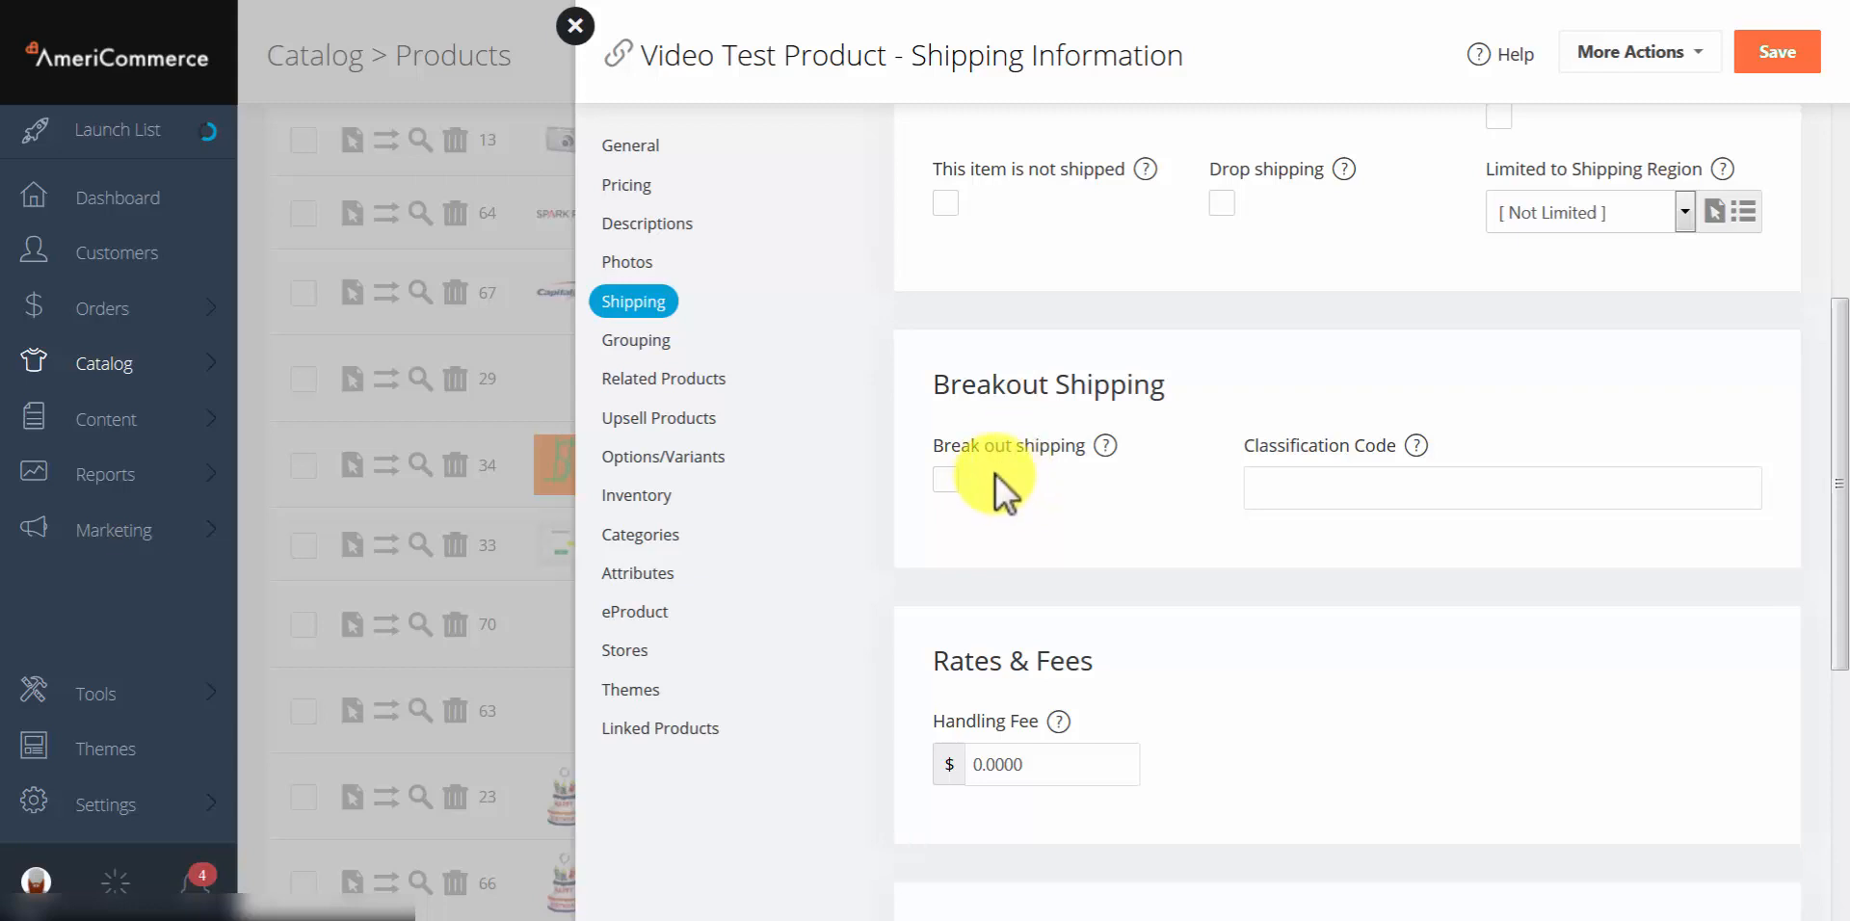
pyautogui.click(1333, 493)
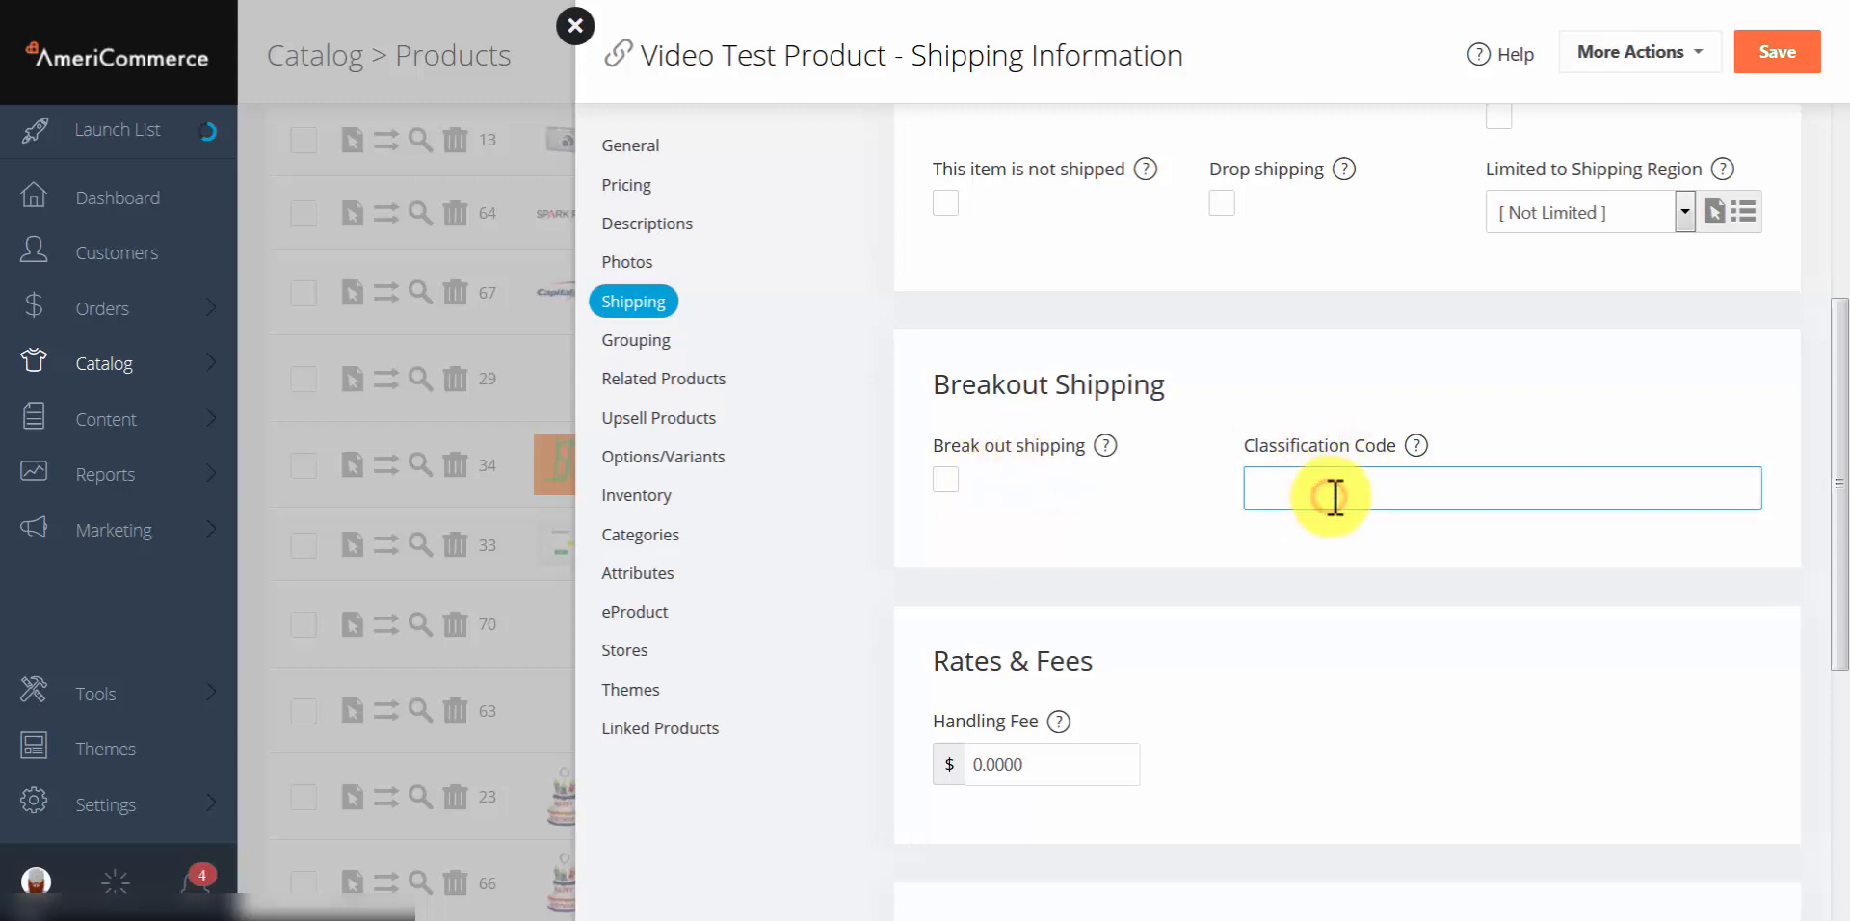
pyautogui.write('asdfasdf2234234')
pyautogui.click(1414, 492)
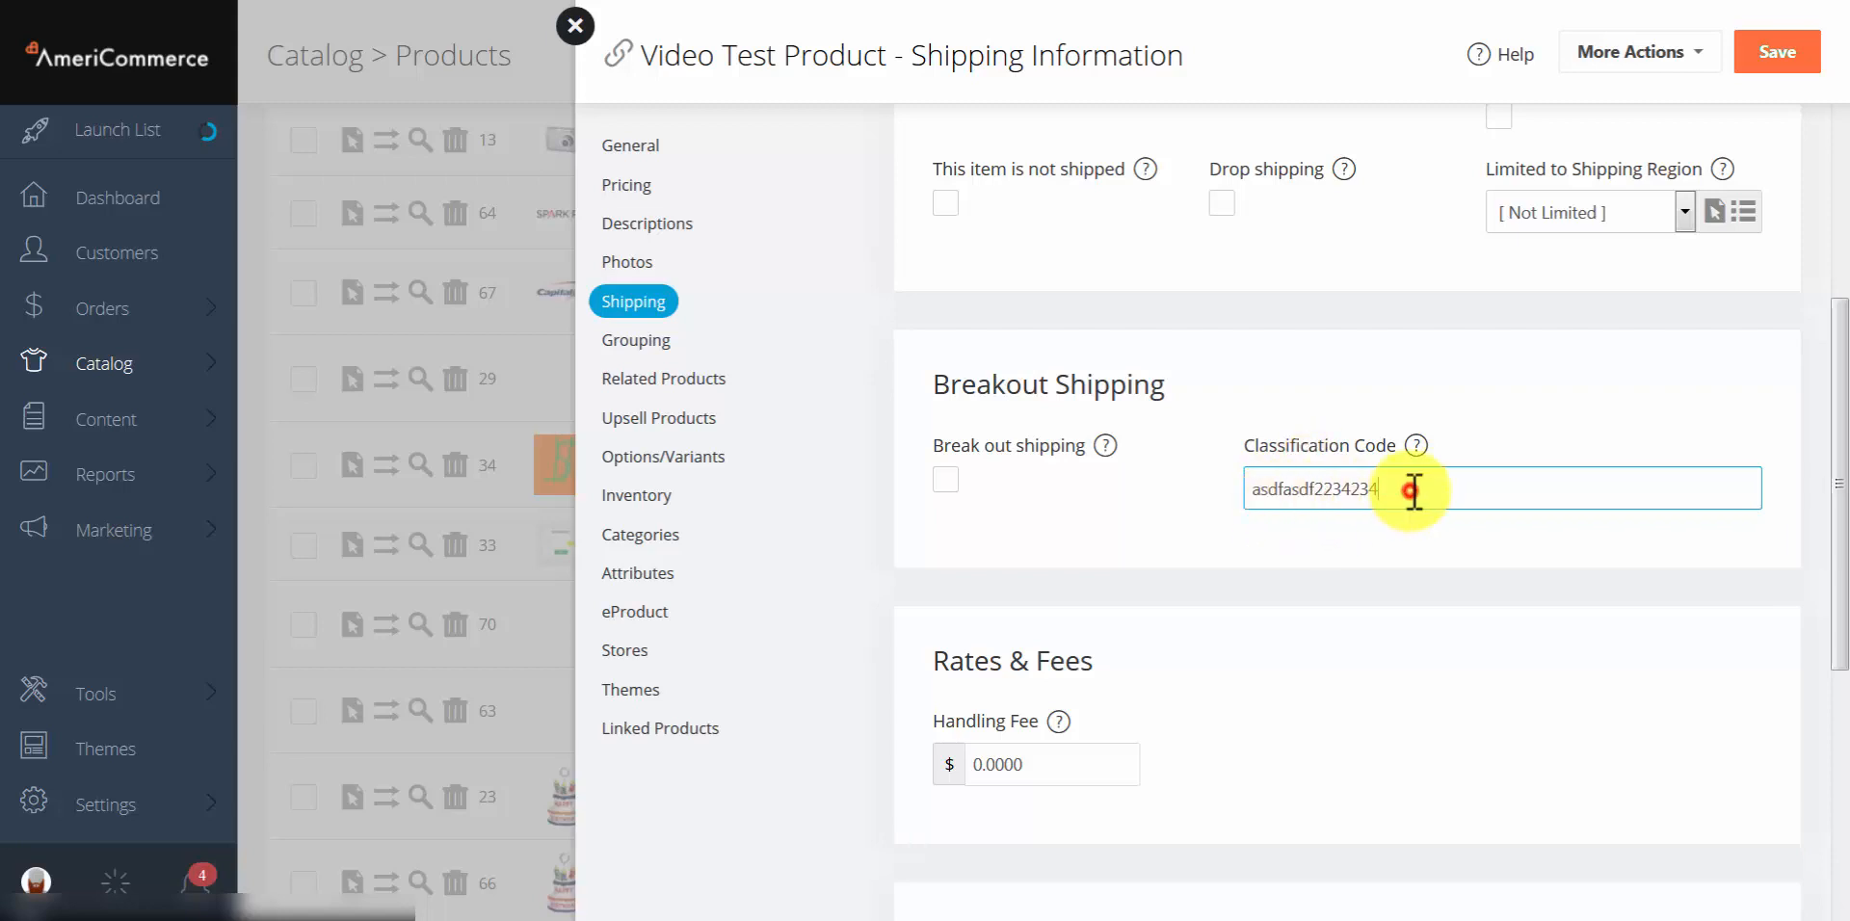
pyautogui.moveTo(1409, 492); pyautogui.dragTo(1244, 537)
pyautogui.click(1243, 538)
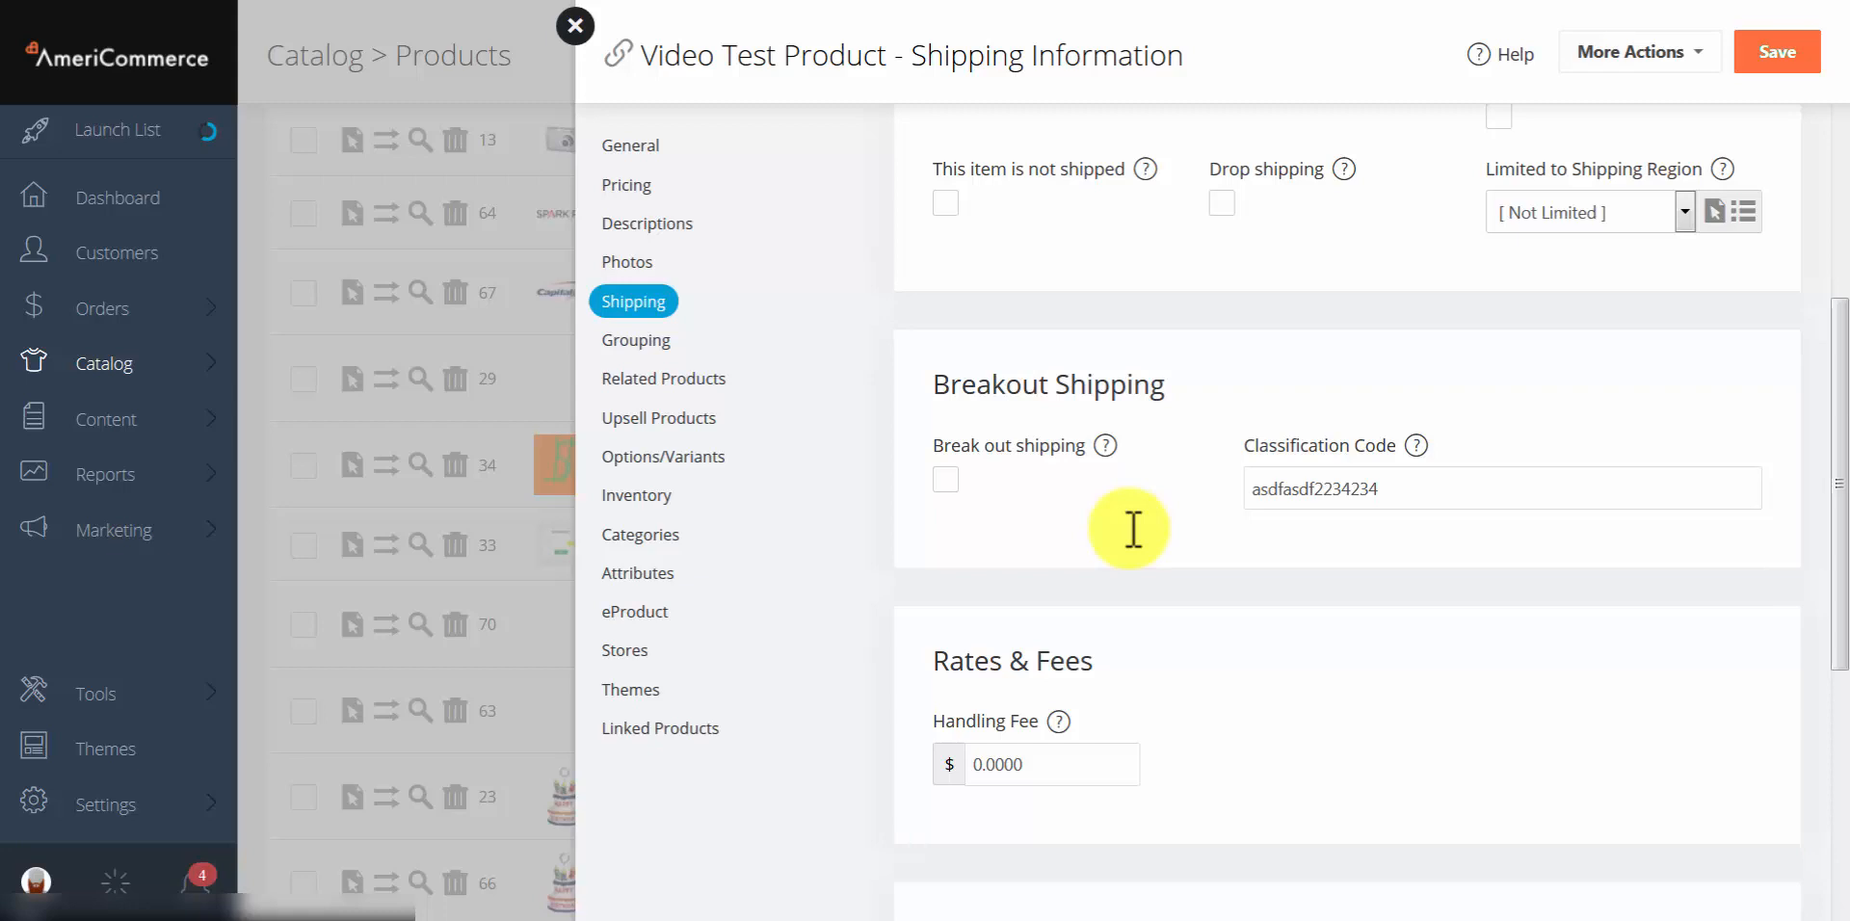
pyautogui.scroll(-4, 1129, 528)
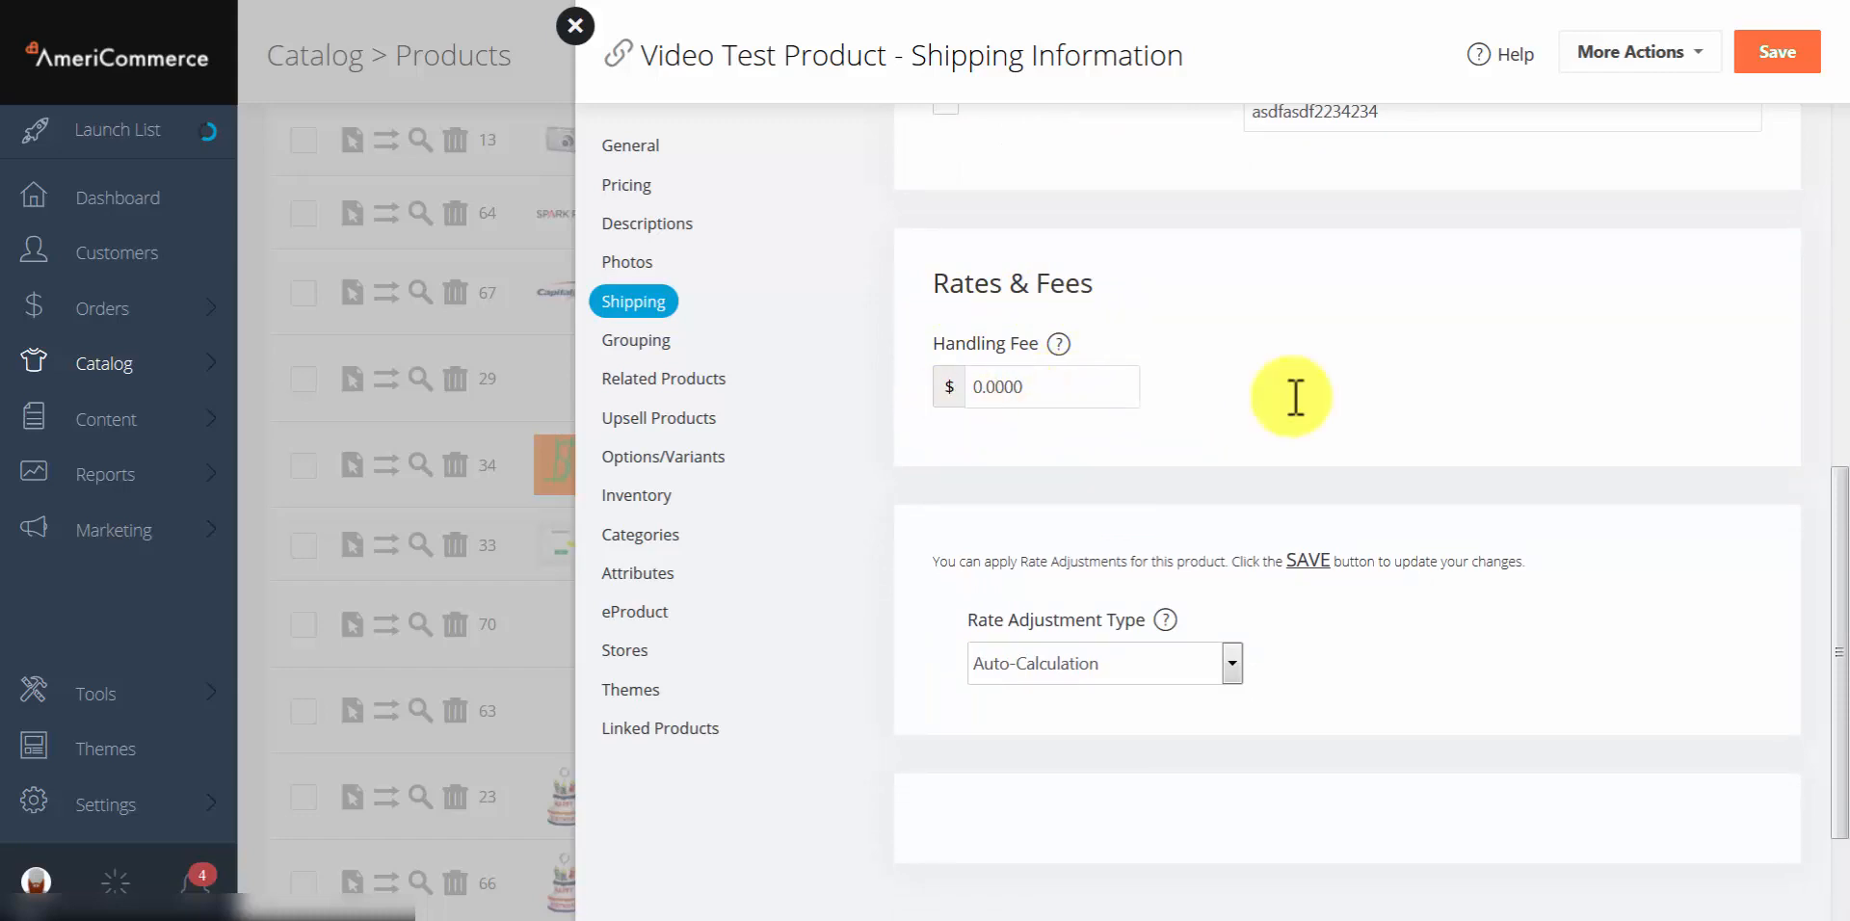
# Step: Change the Rate Adjustment Type to Flat Rate and save the shipping settings
pyautogui.scroll(-1, 1352, 385)
pyautogui.scroll(-1, 1352, 386)
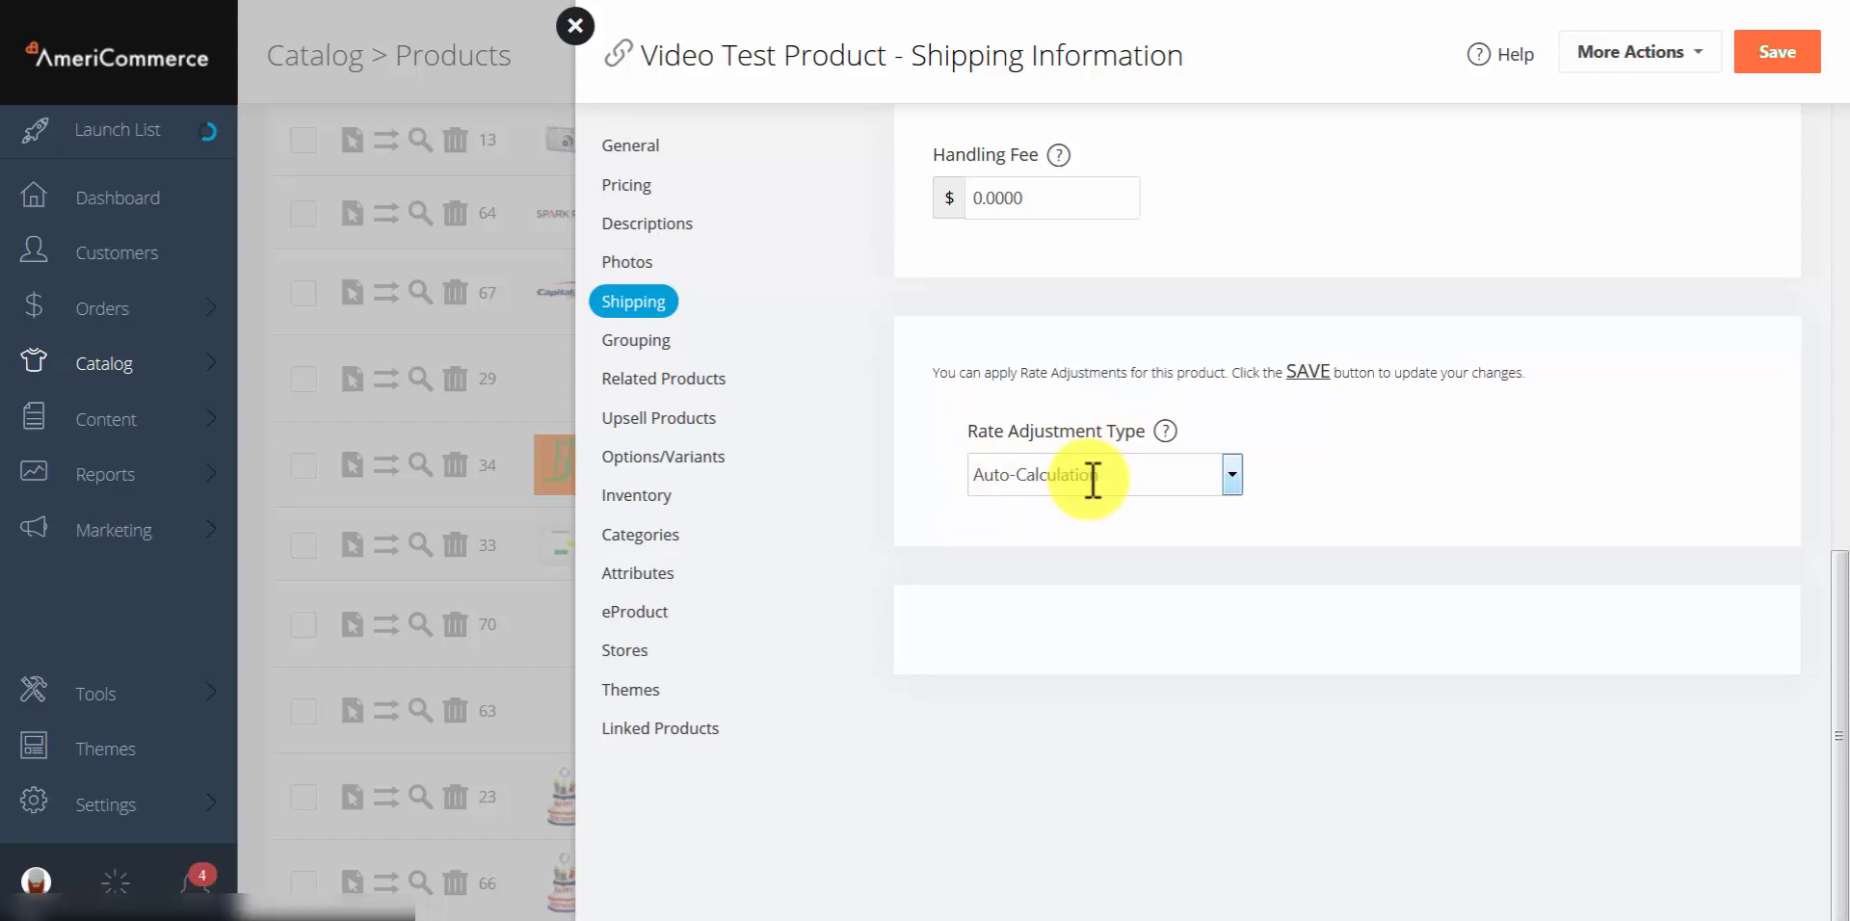
pyautogui.click(1193, 476)
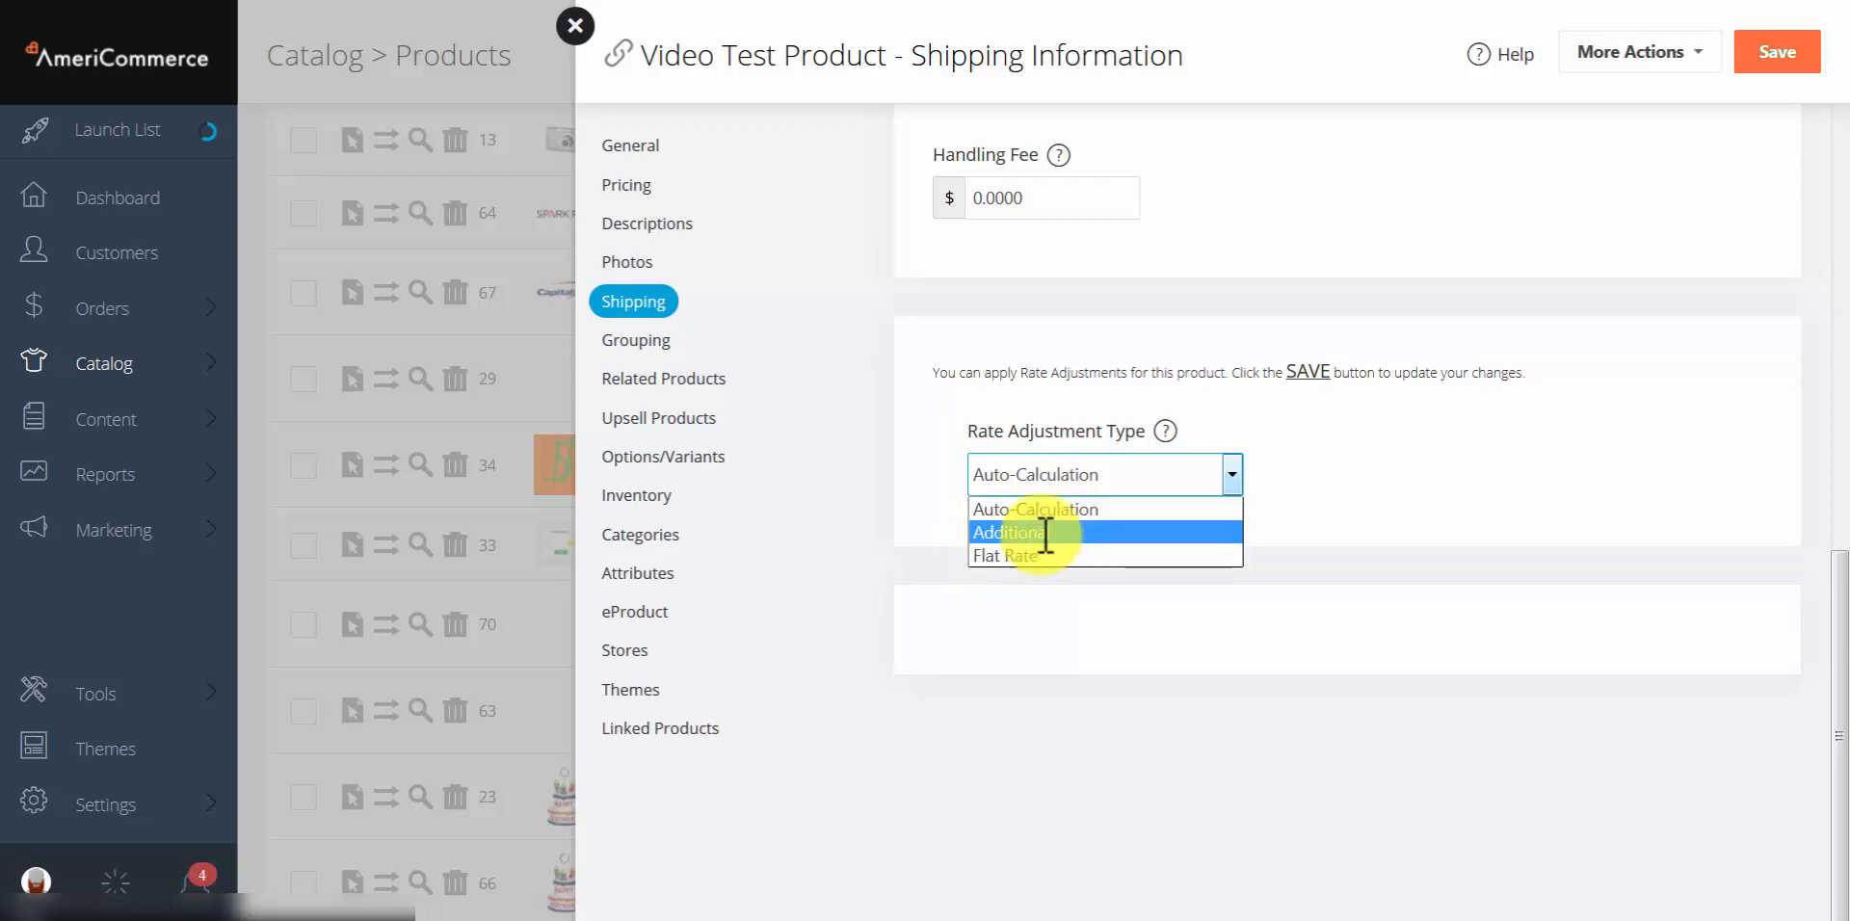
pyautogui.click(1005, 555)
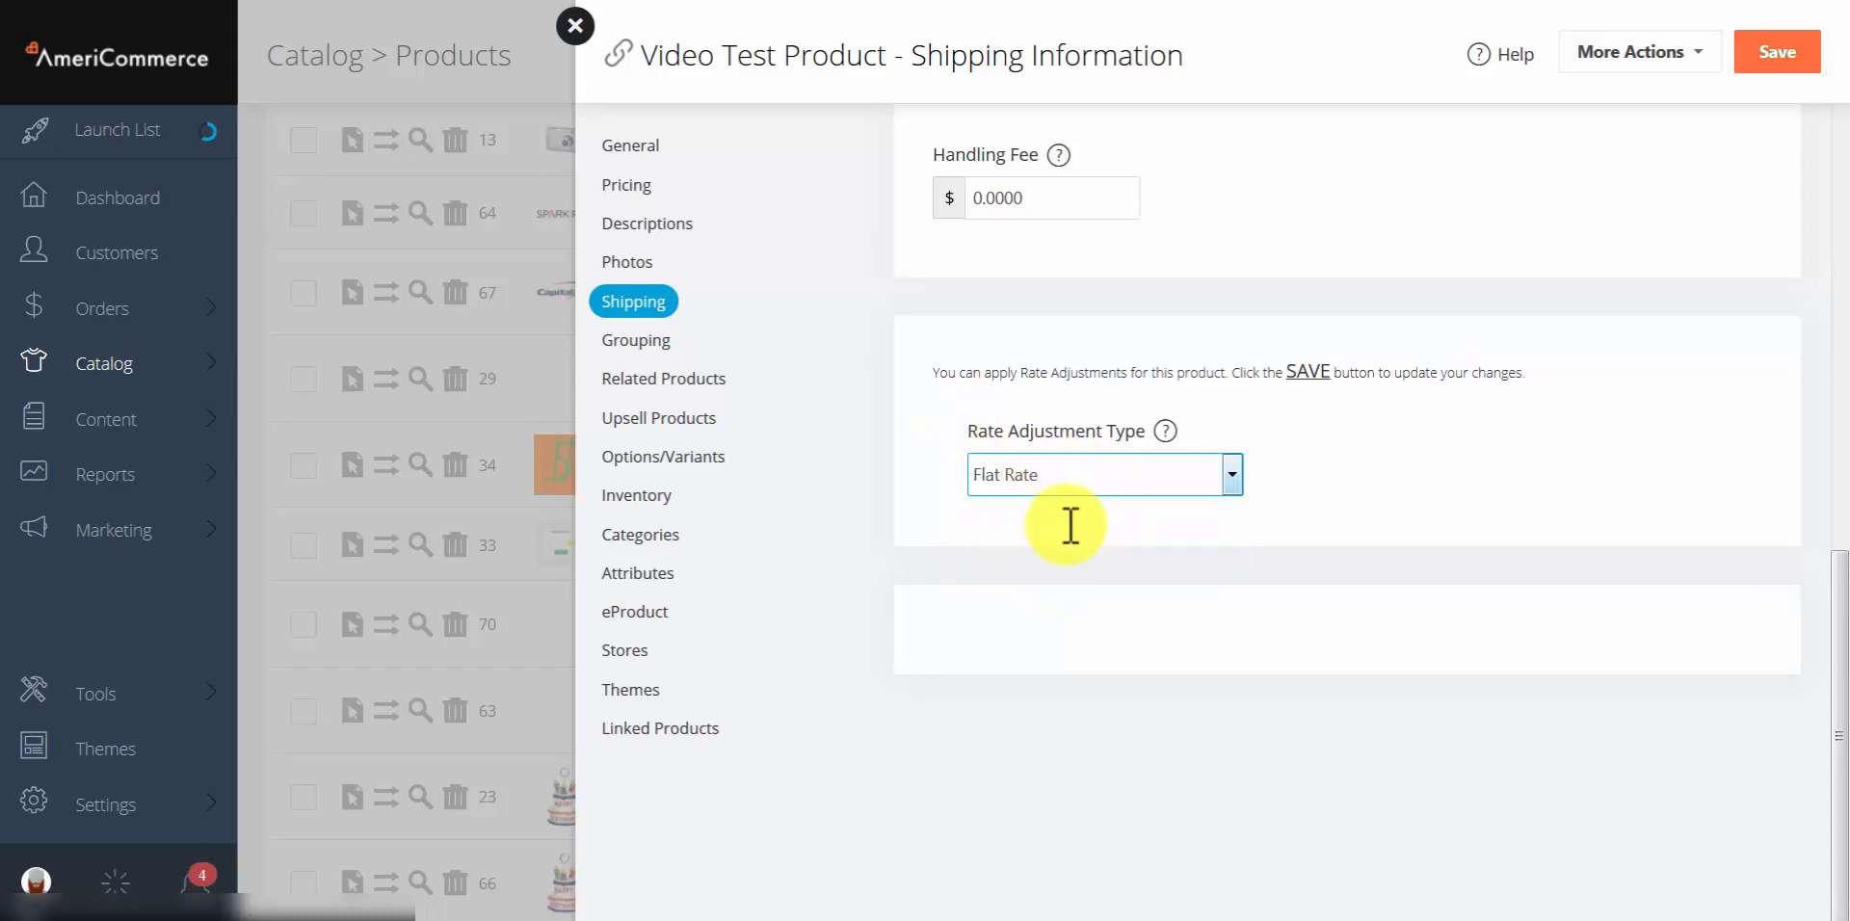
pyautogui.click(1773, 55)
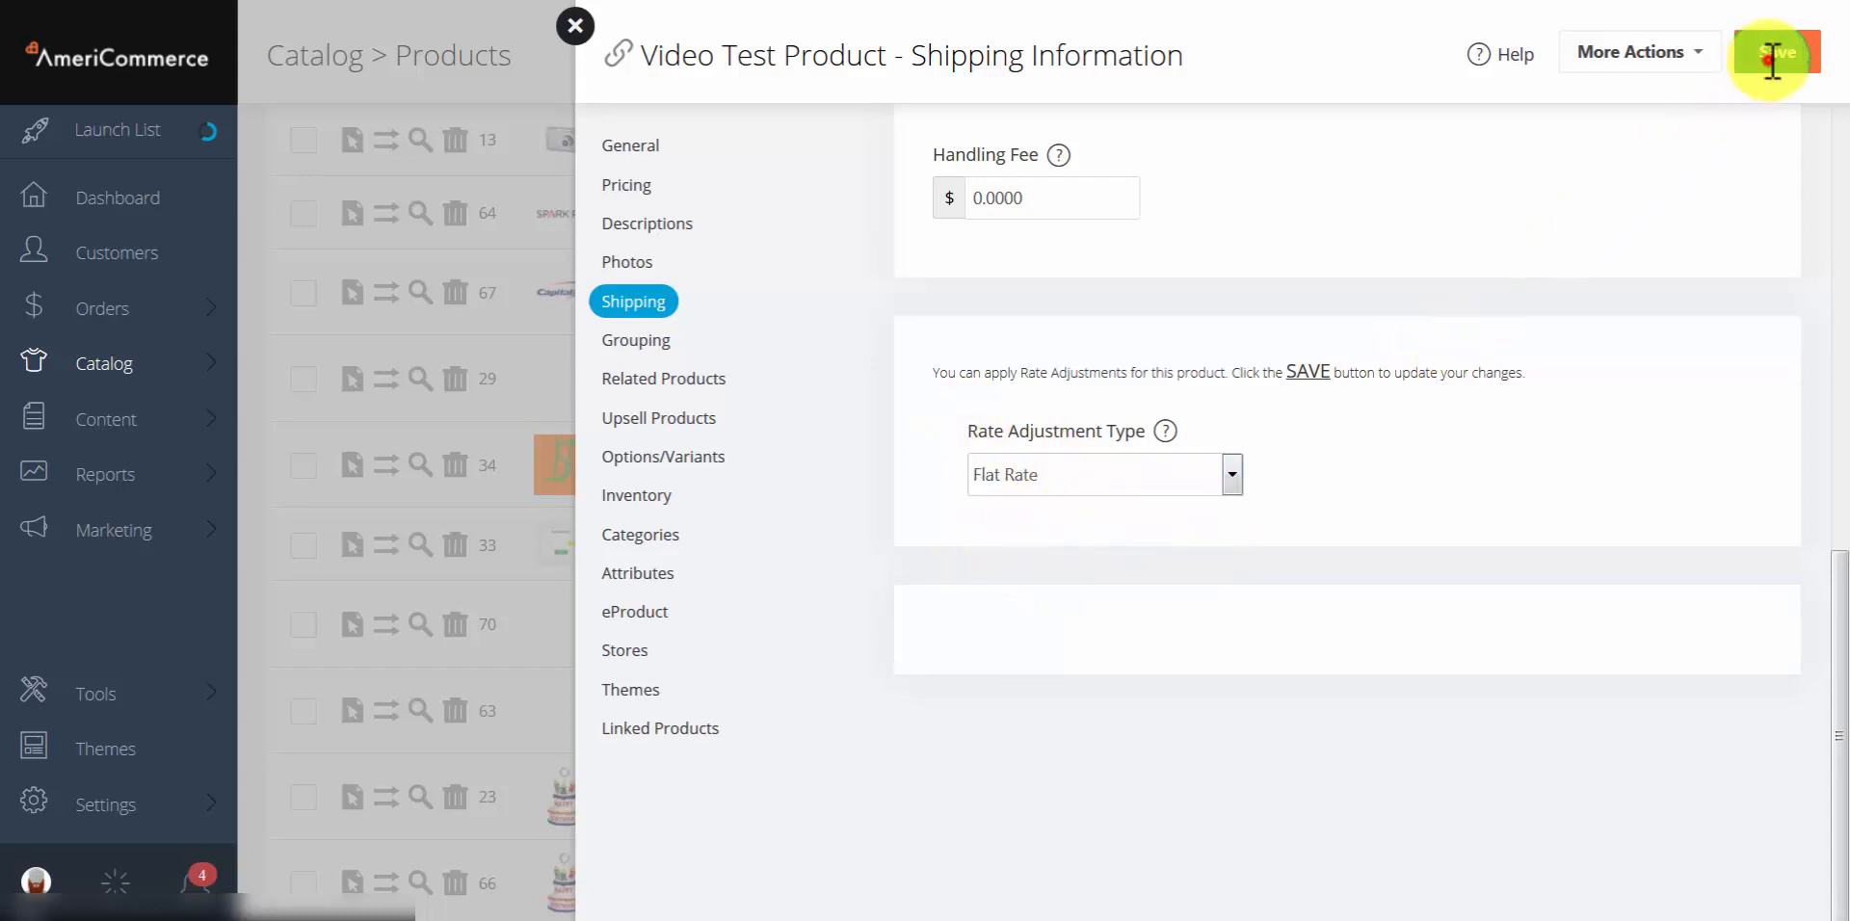
pyautogui.scroll(-10, 1425, 343)
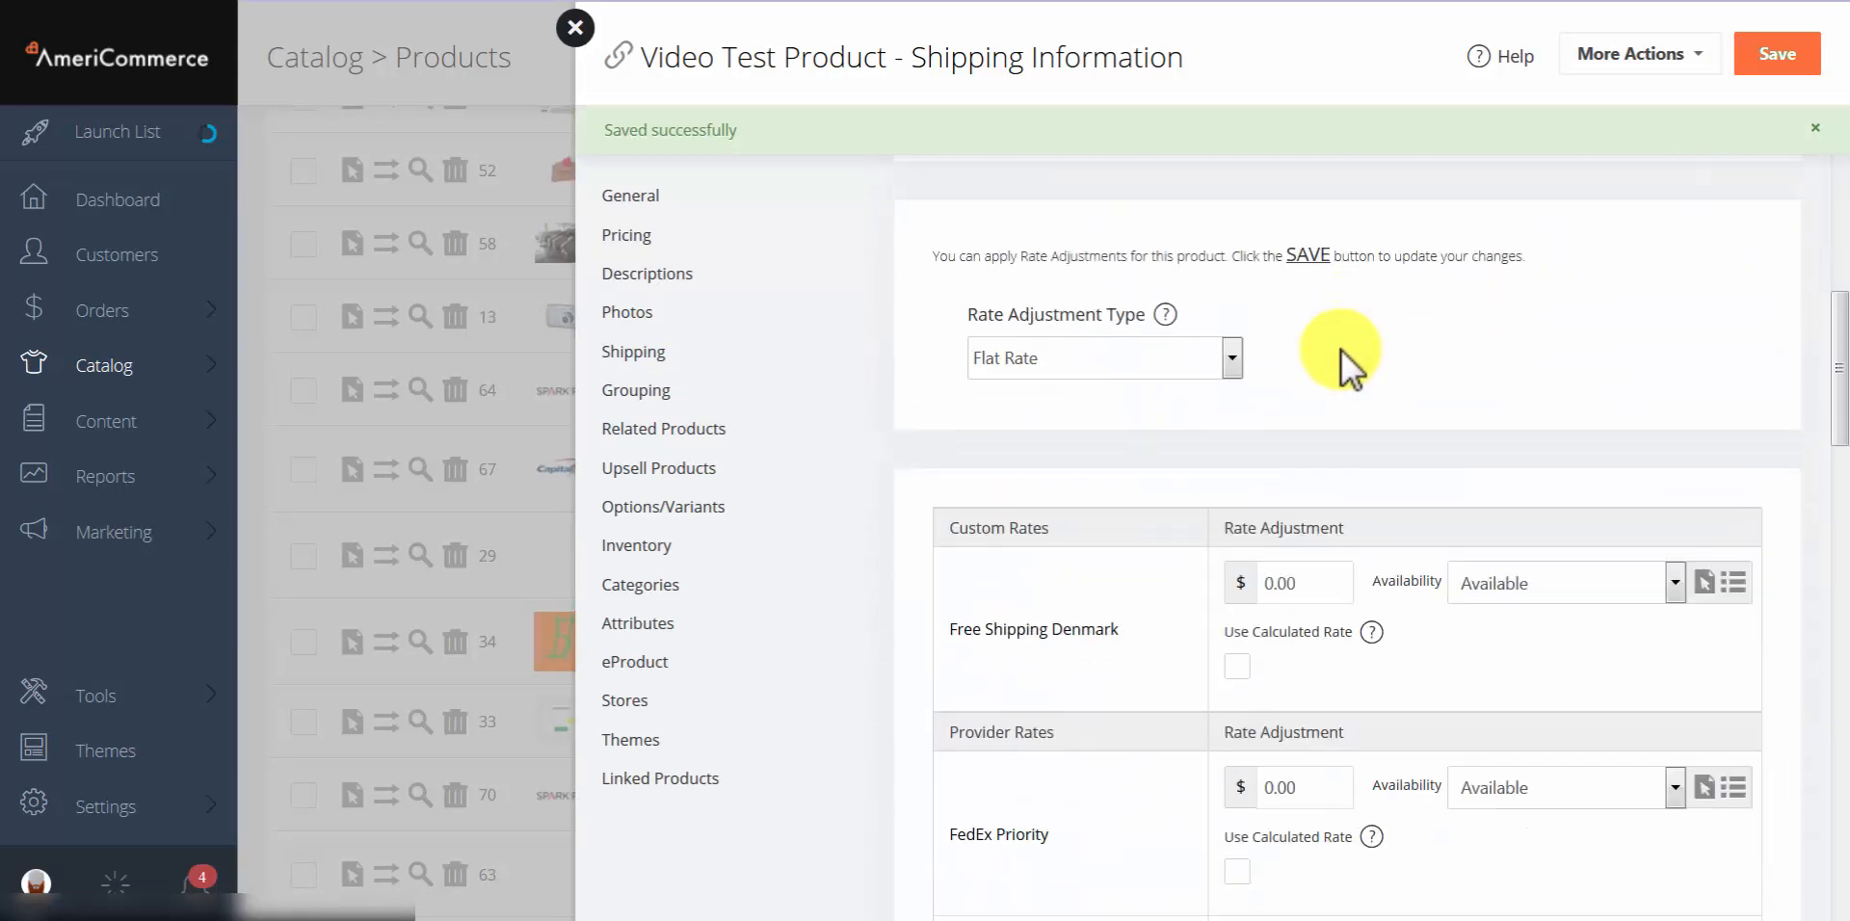
# Step: Give FedEx Priority a rate adjustment of 5 with availability limited to Denmark
pyautogui.scroll(-2, 1342, 364)
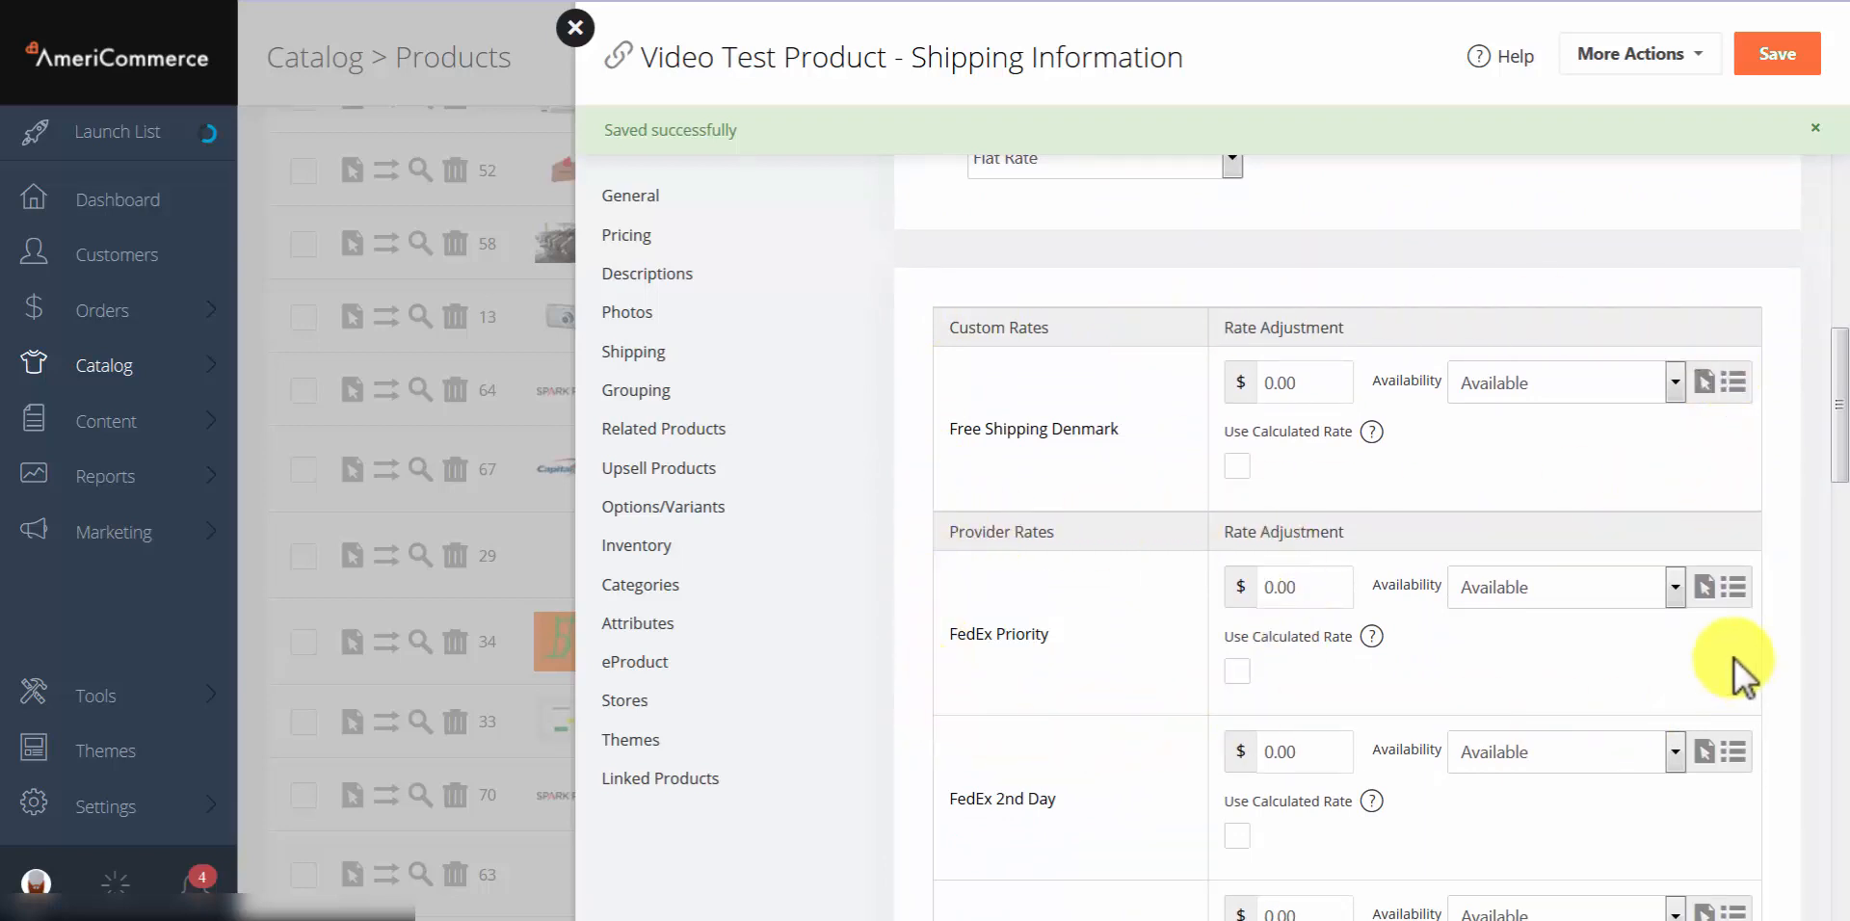
pyautogui.click(1316, 585)
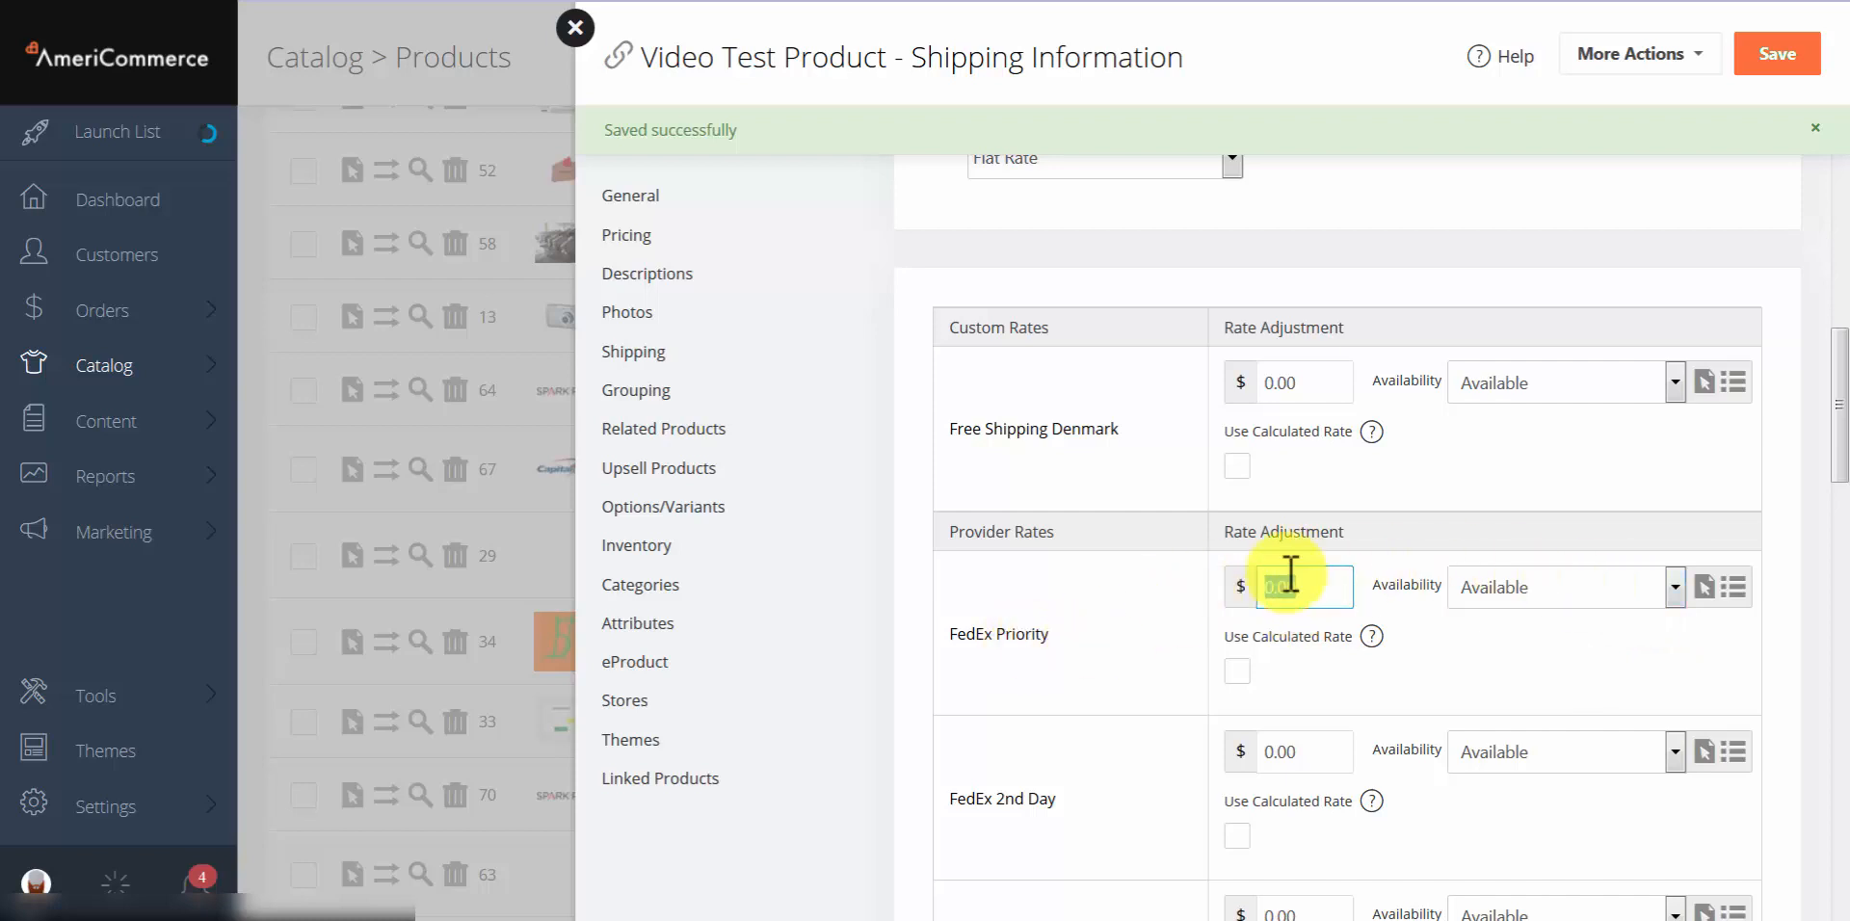
pyautogui.write('5')
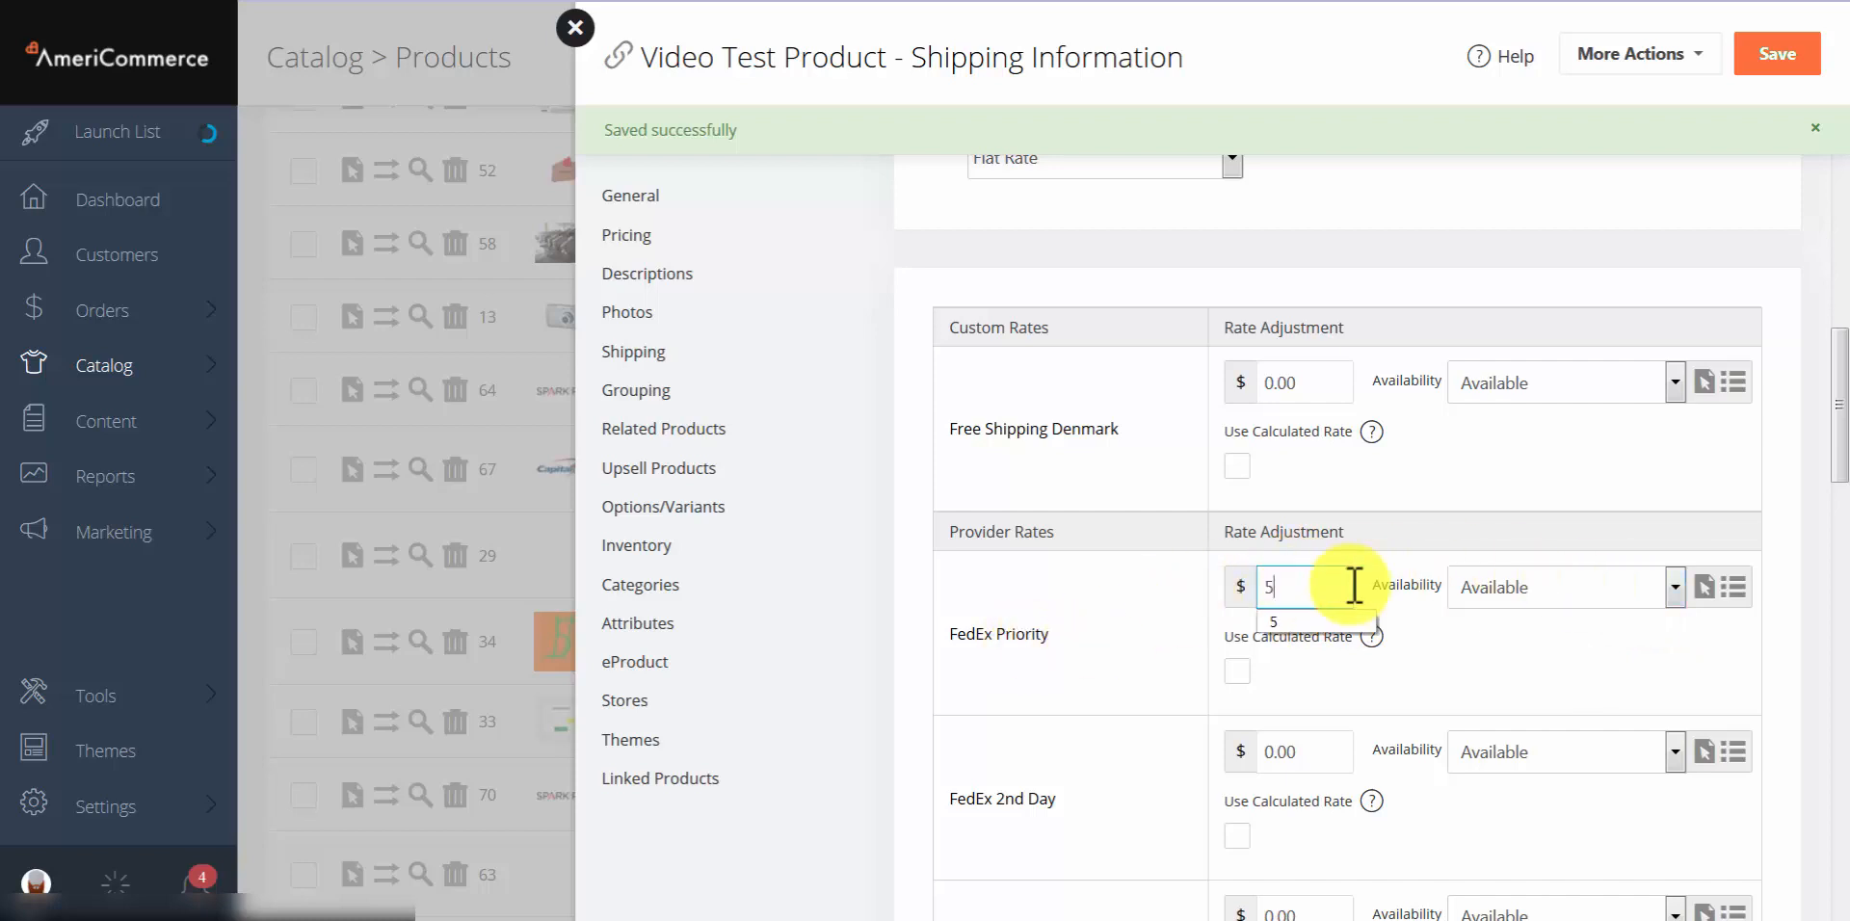
pyautogui.click(1524, 684)
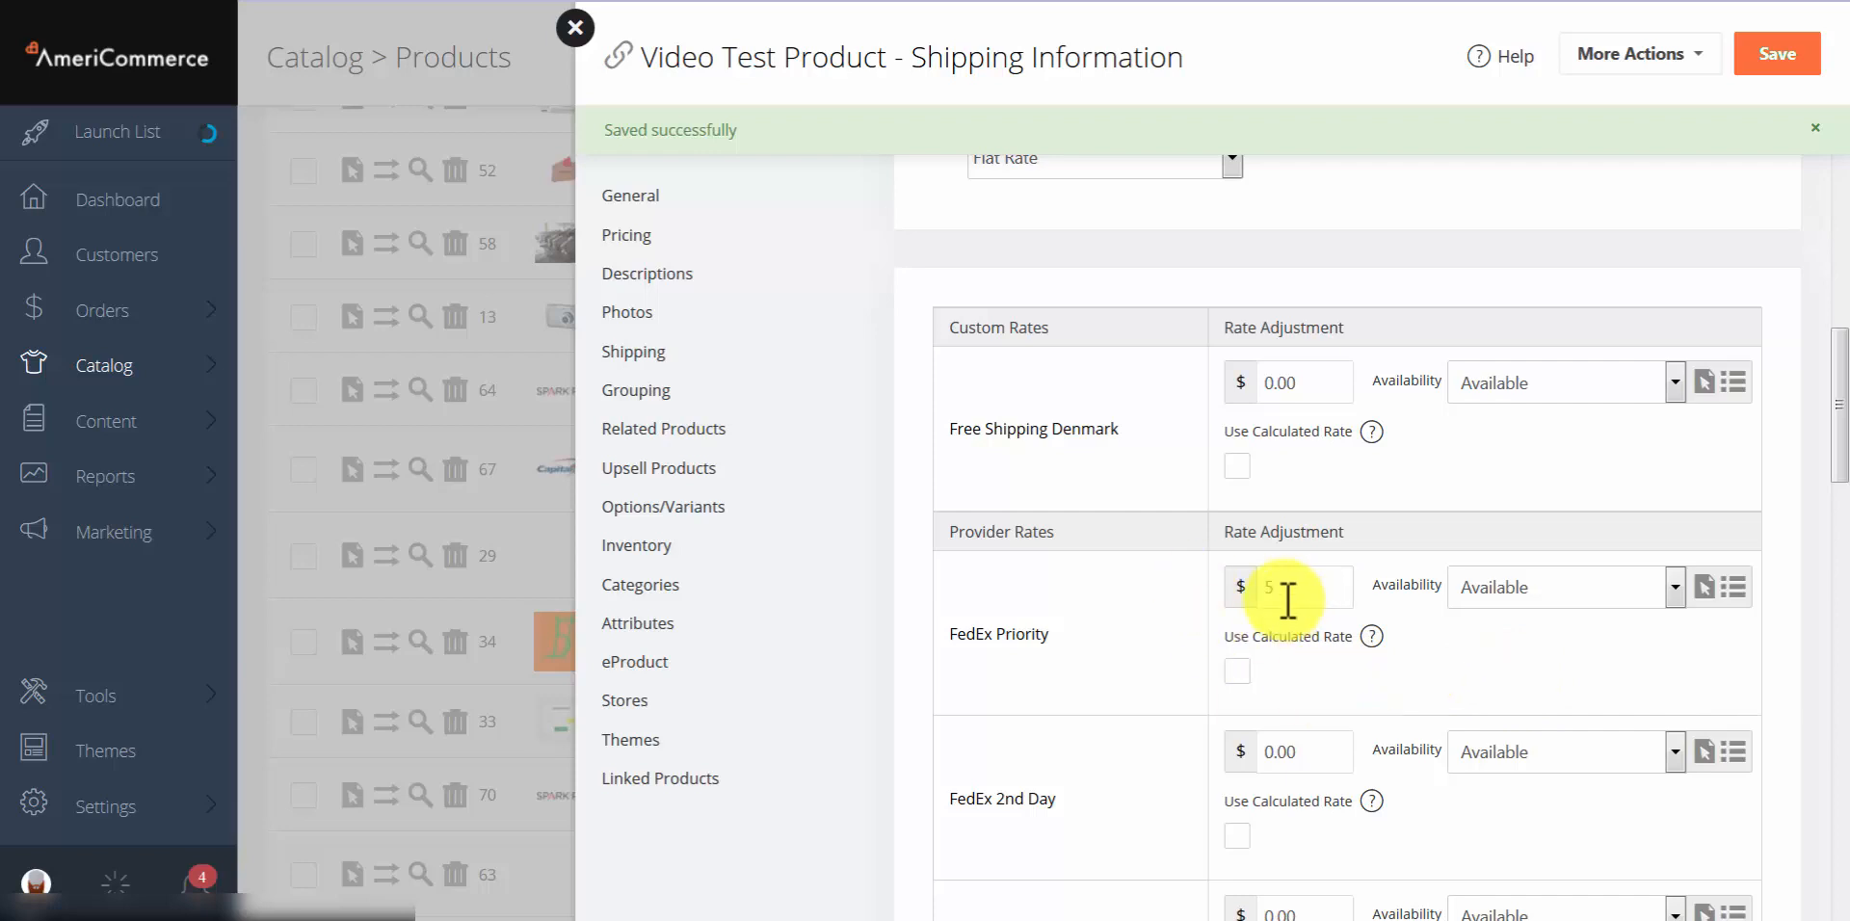
pyautogui.click(1509, 602)
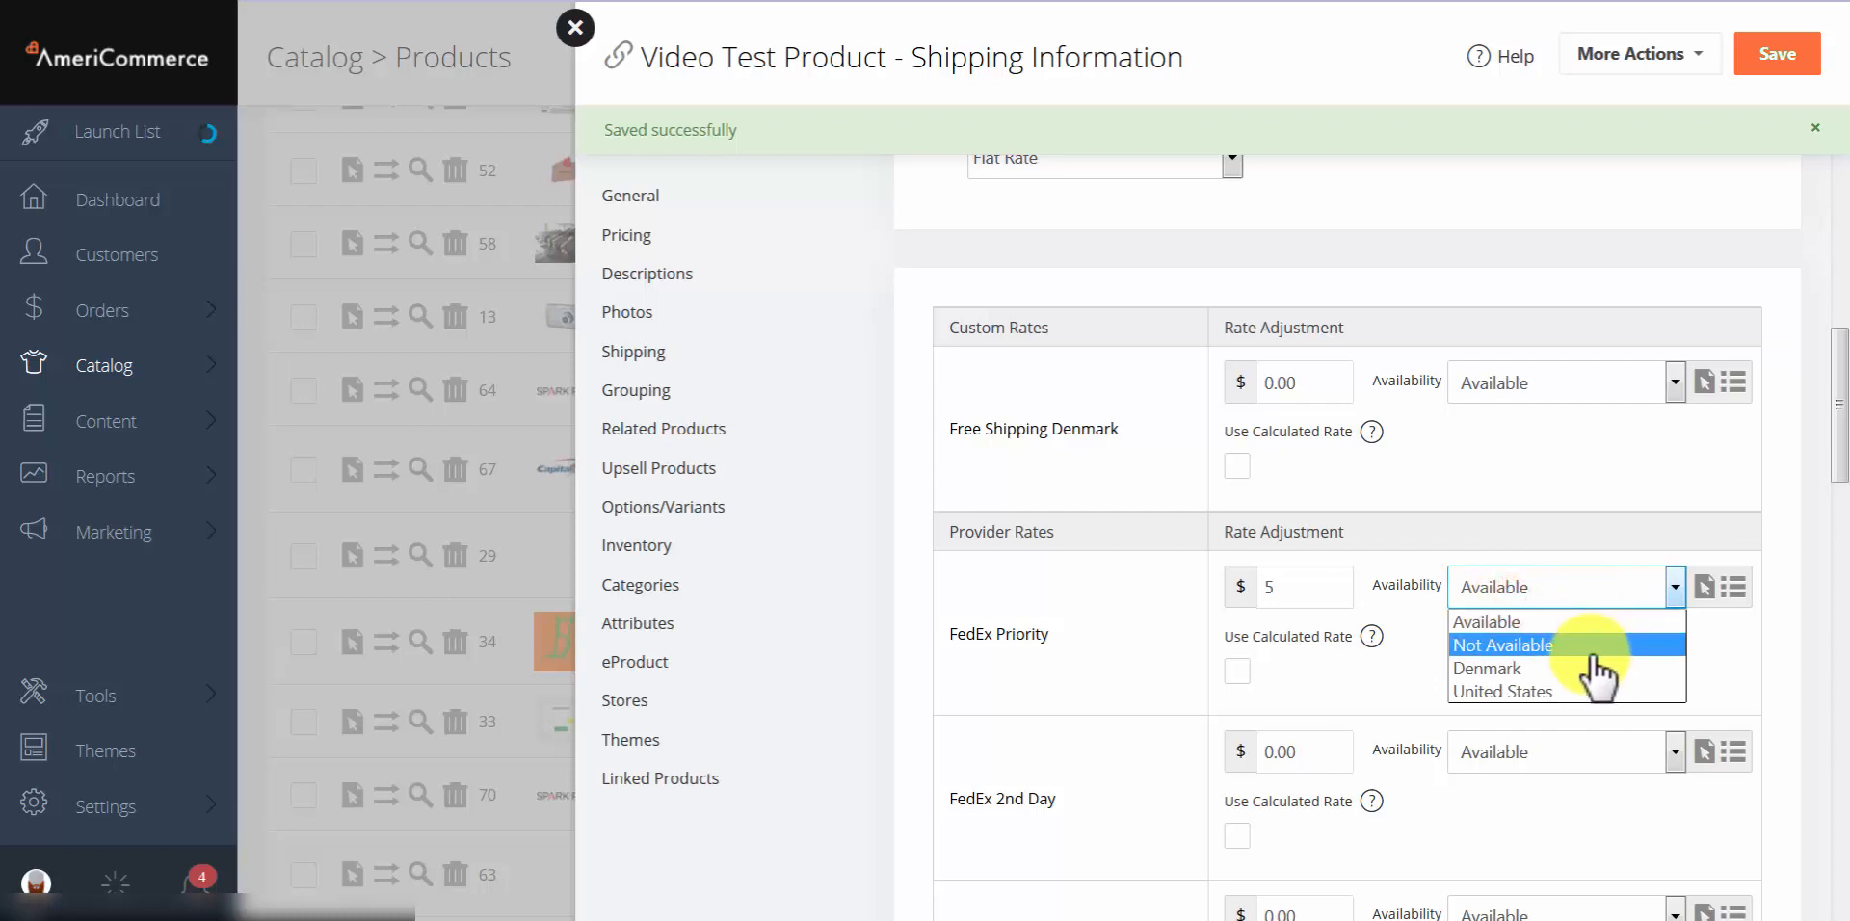
pyautogui.click(1484, 671)
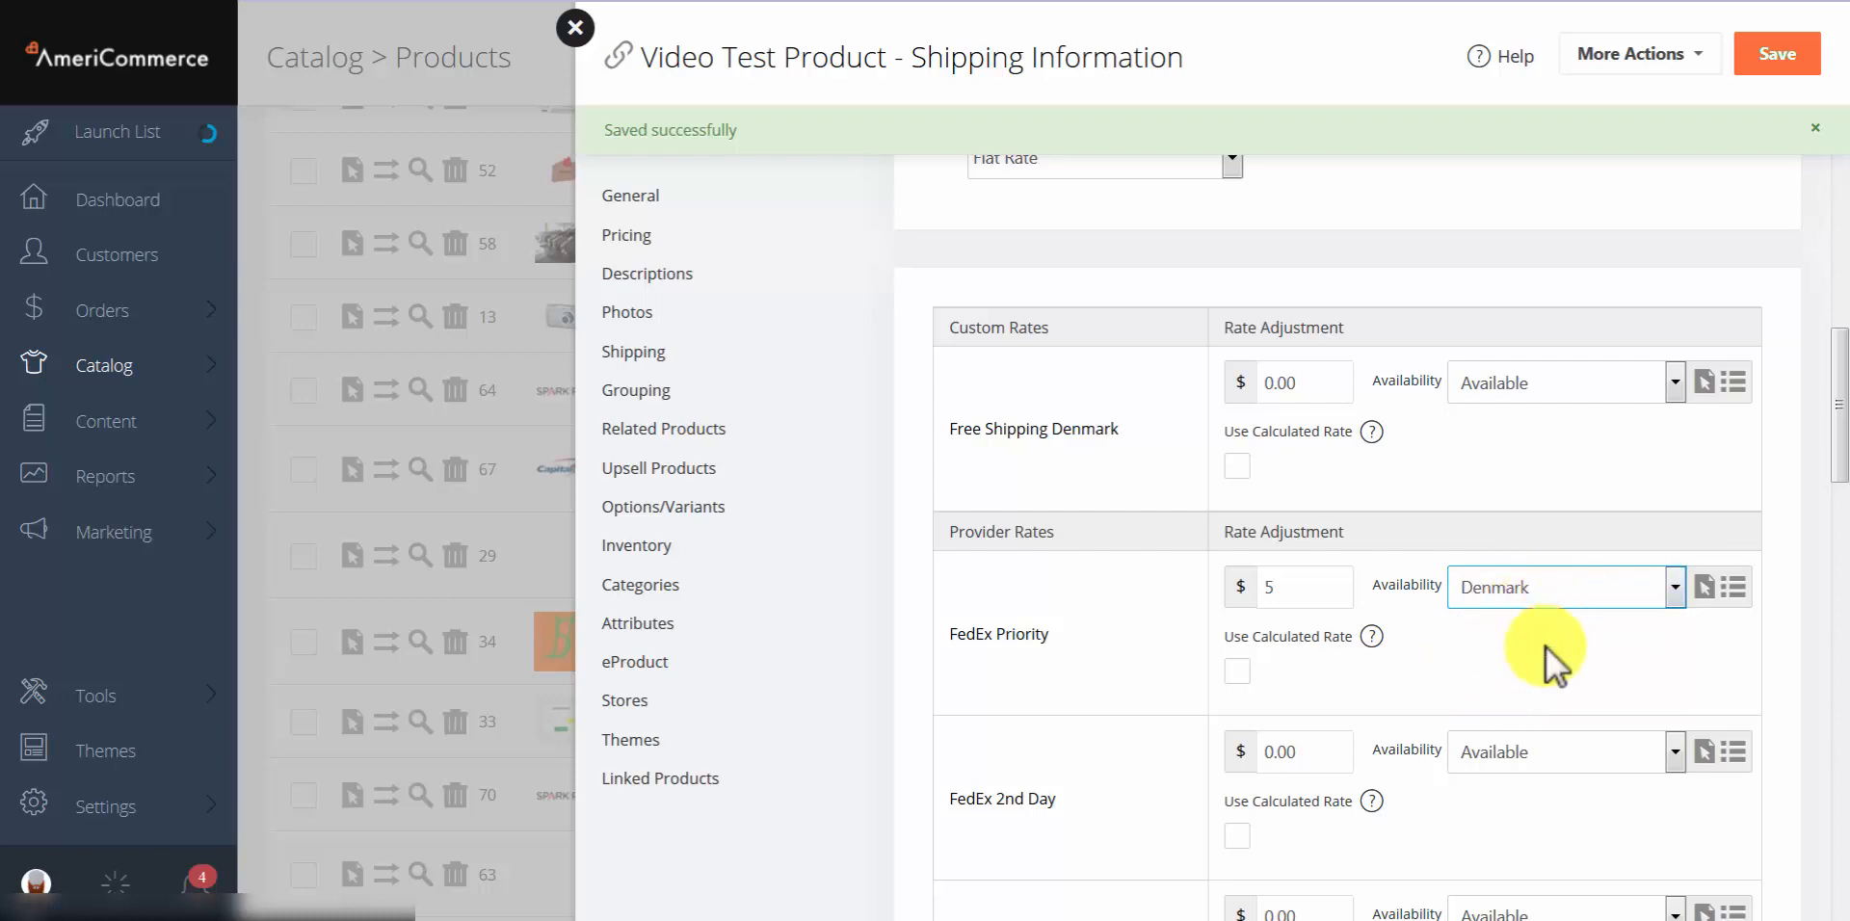
# Step: Let FedEx 2nd Day use the calculated rate, then go to Grouping
pyautogui.scroll(-4, 1453, 656)
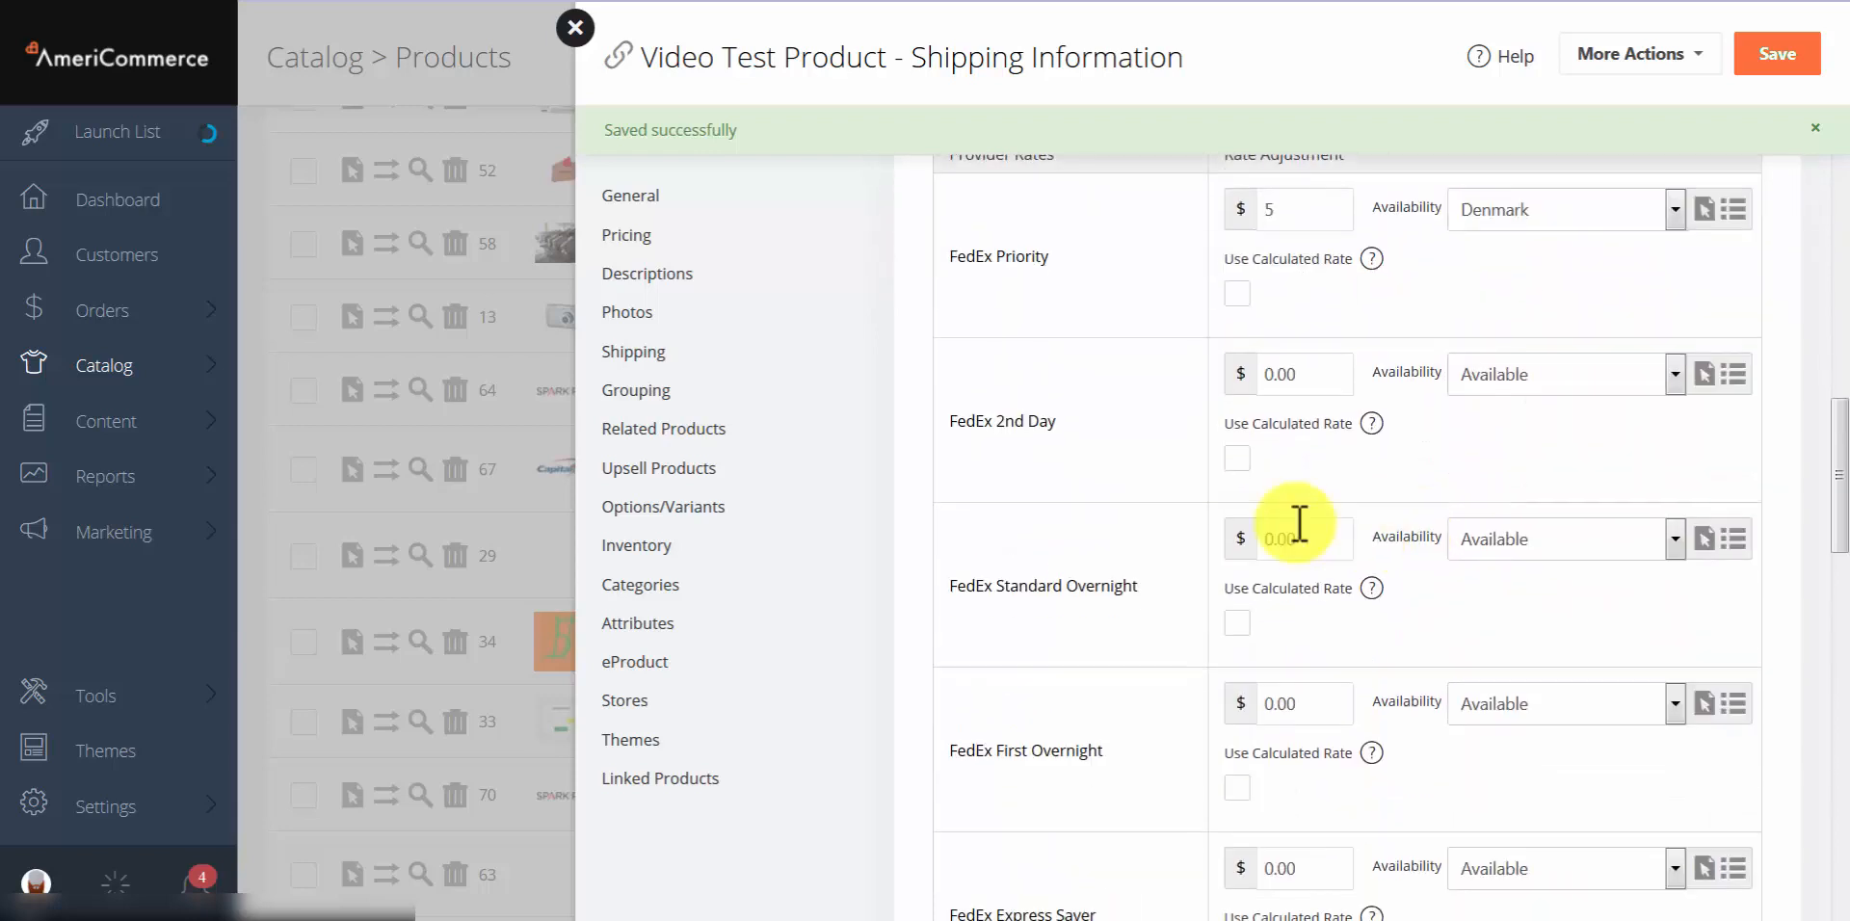
pyautogui.click(1237, 459)
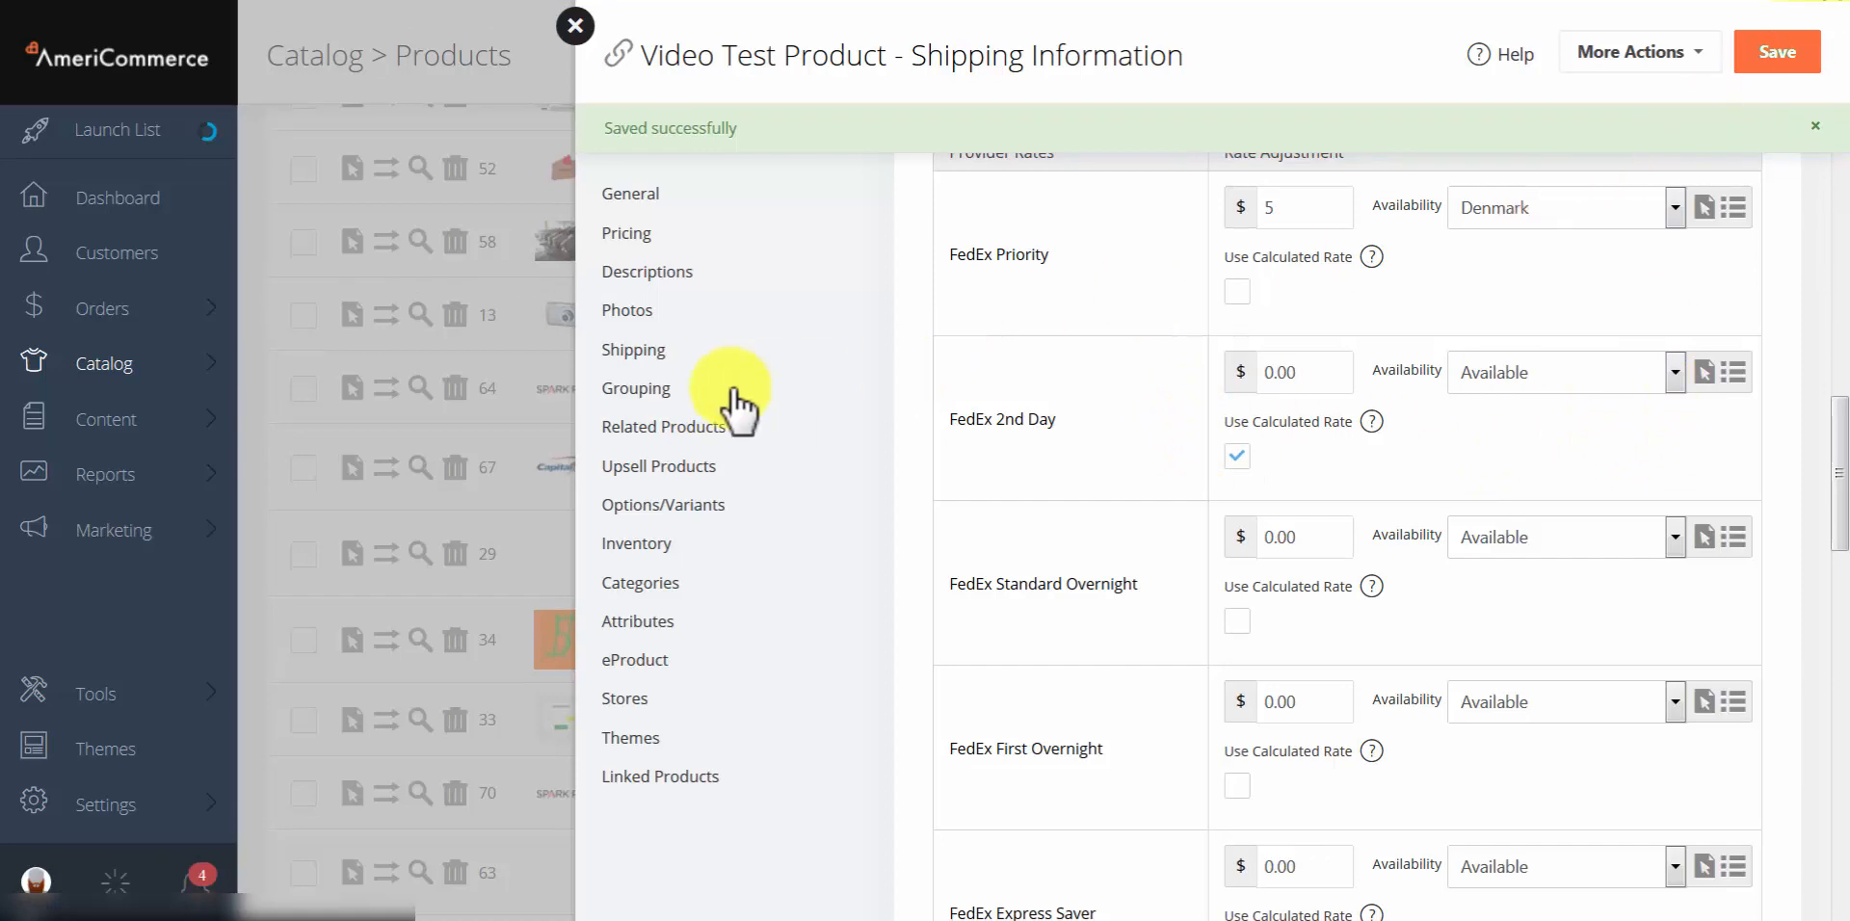
pyautogui.click(642, 386)
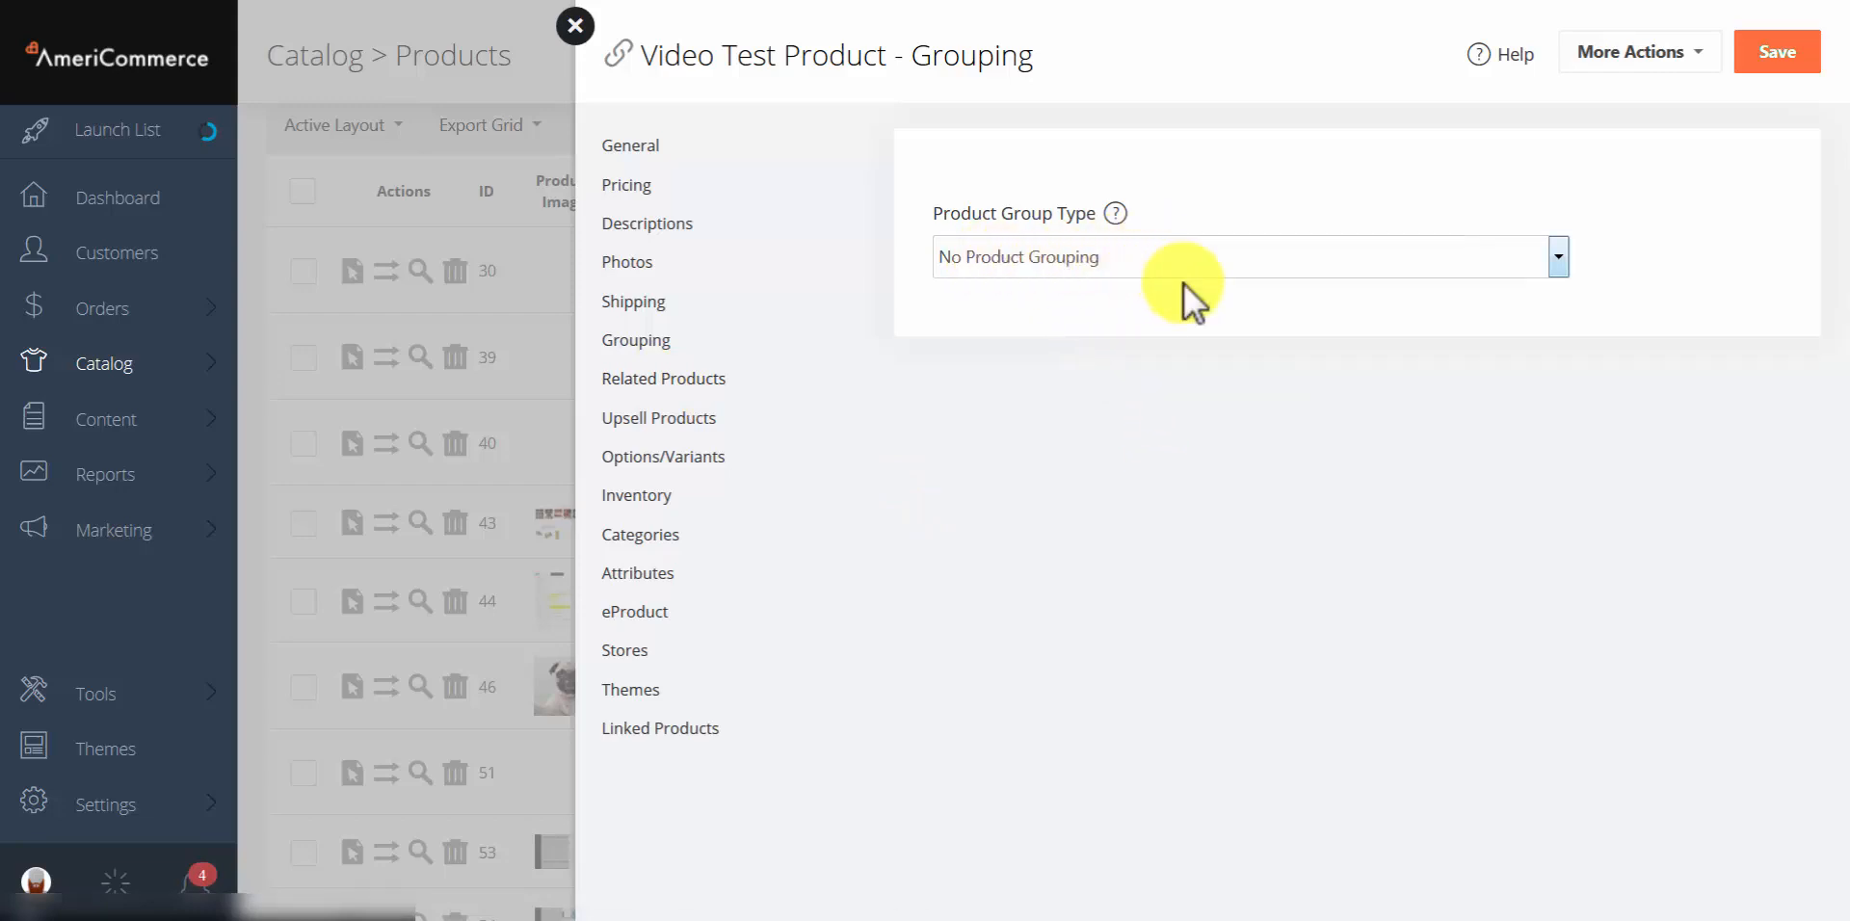
# Step: Choose 'Sell Items Individually Parent Is Info Only' and add the Sony BRAVIA KDL40XBR2 as a child item
pyautogui.click(1205, 267)
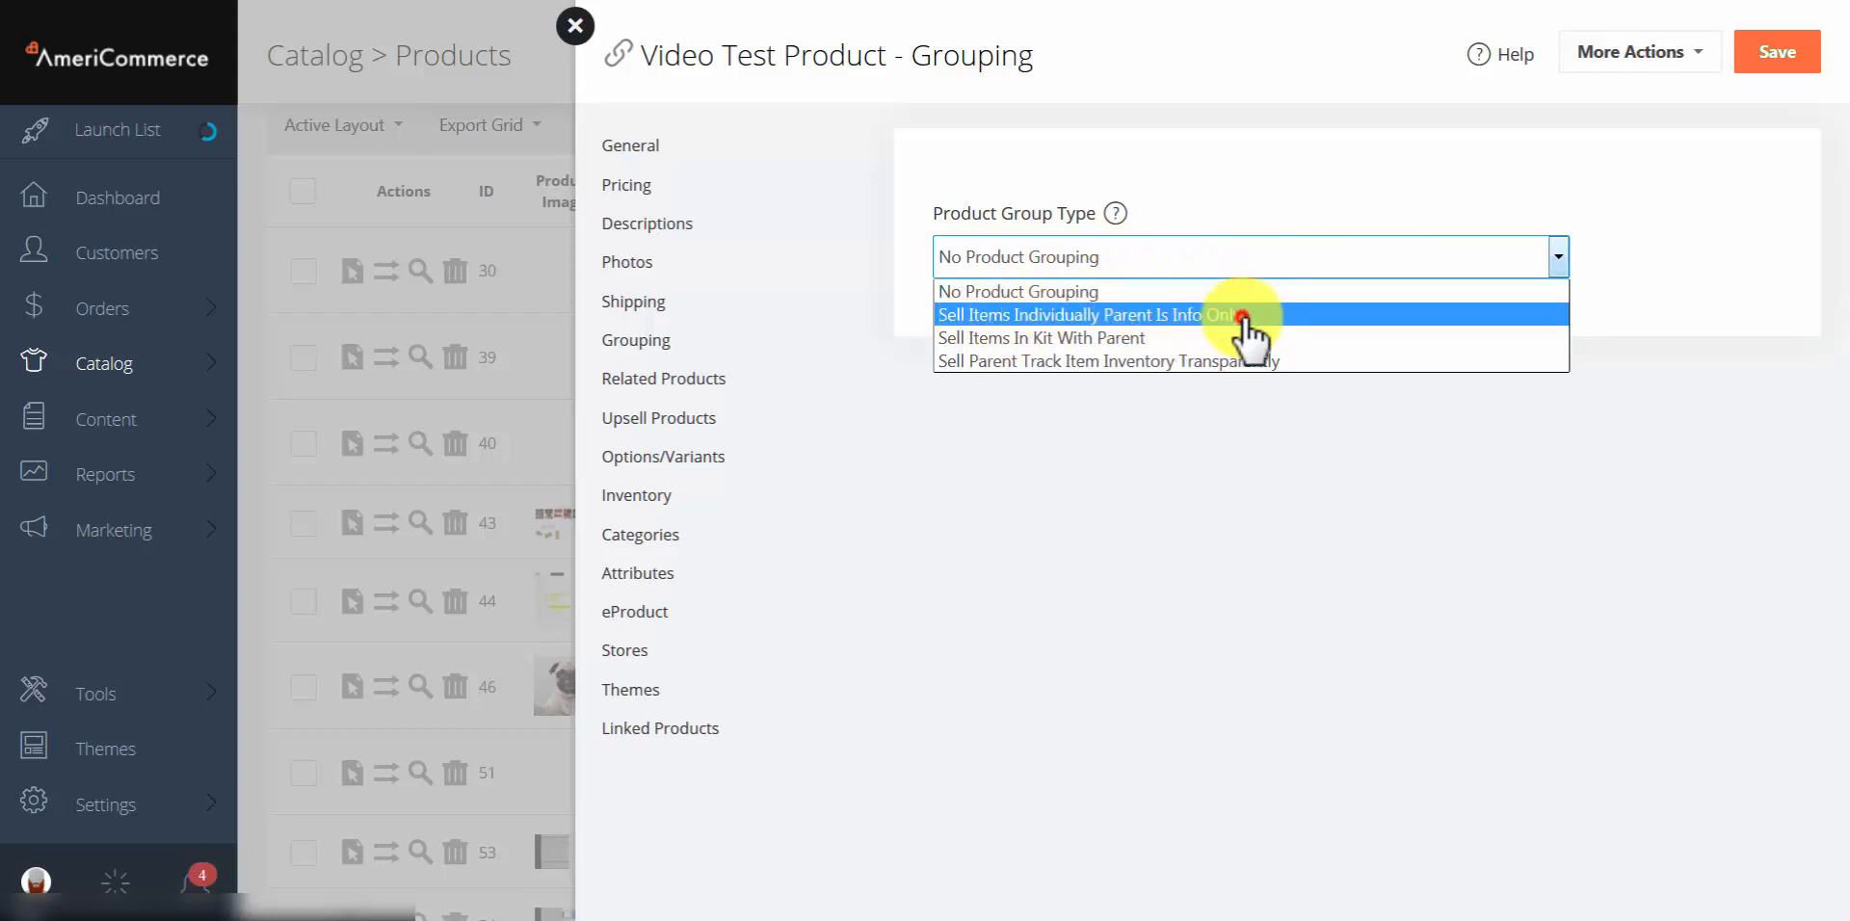
pyautogui.click(1245, 318)
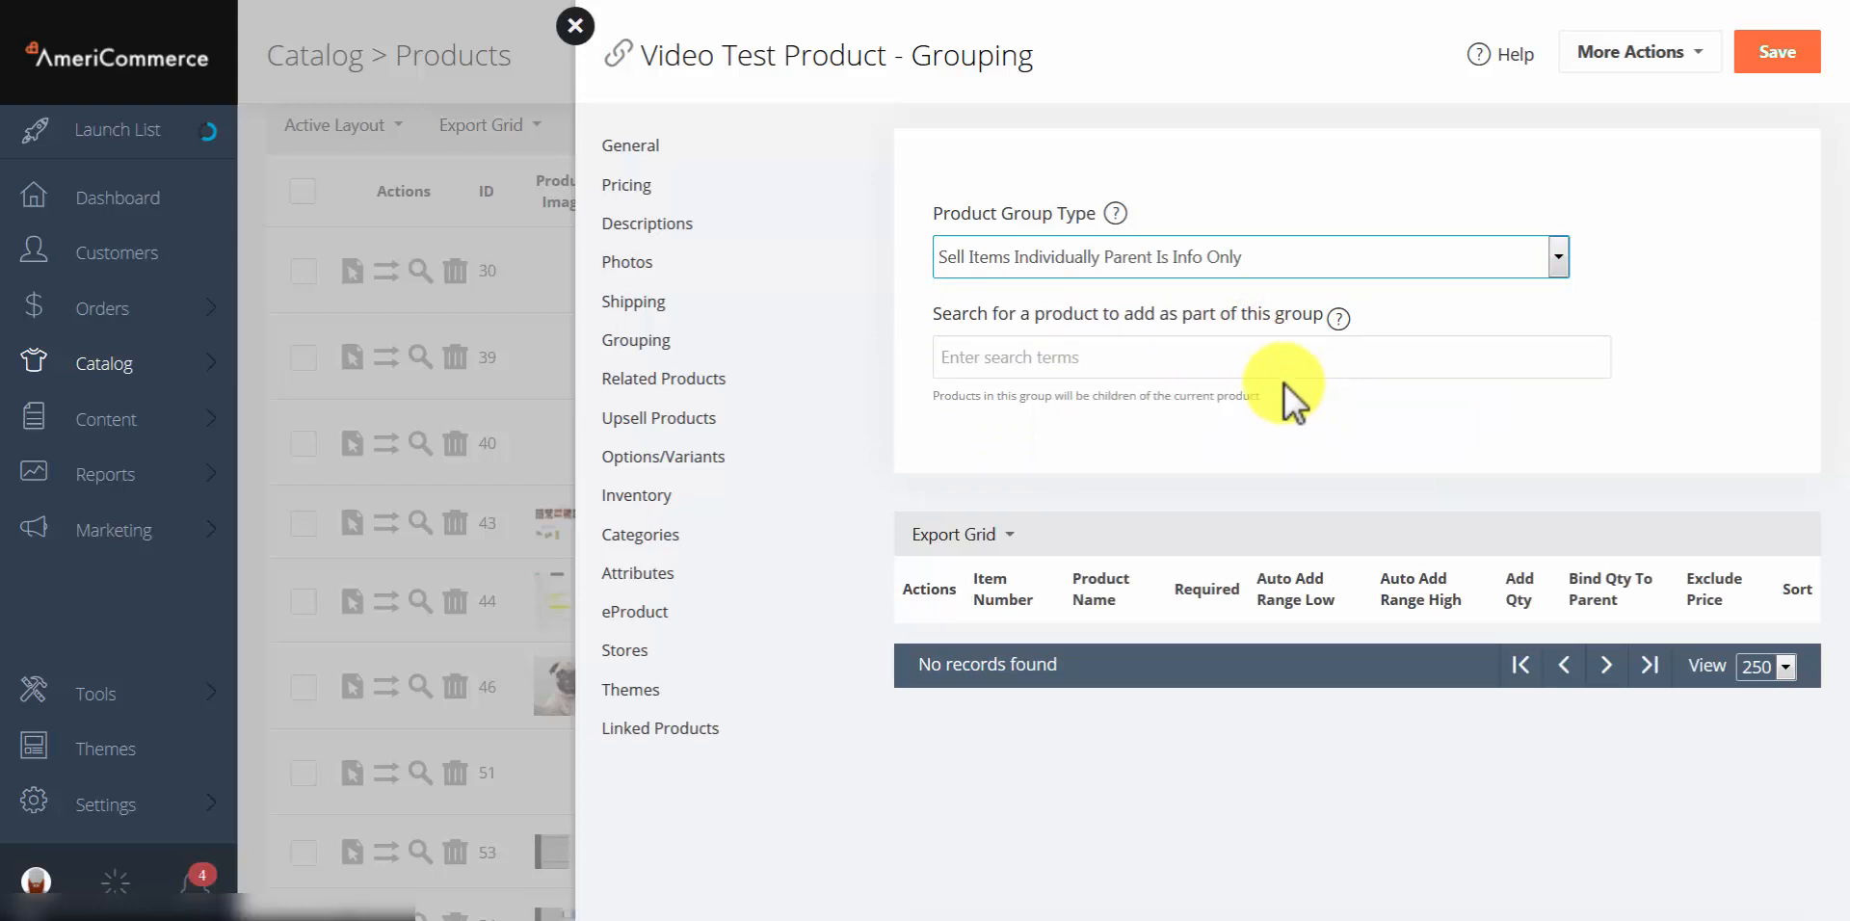
pyautogui.click(1276, 360)
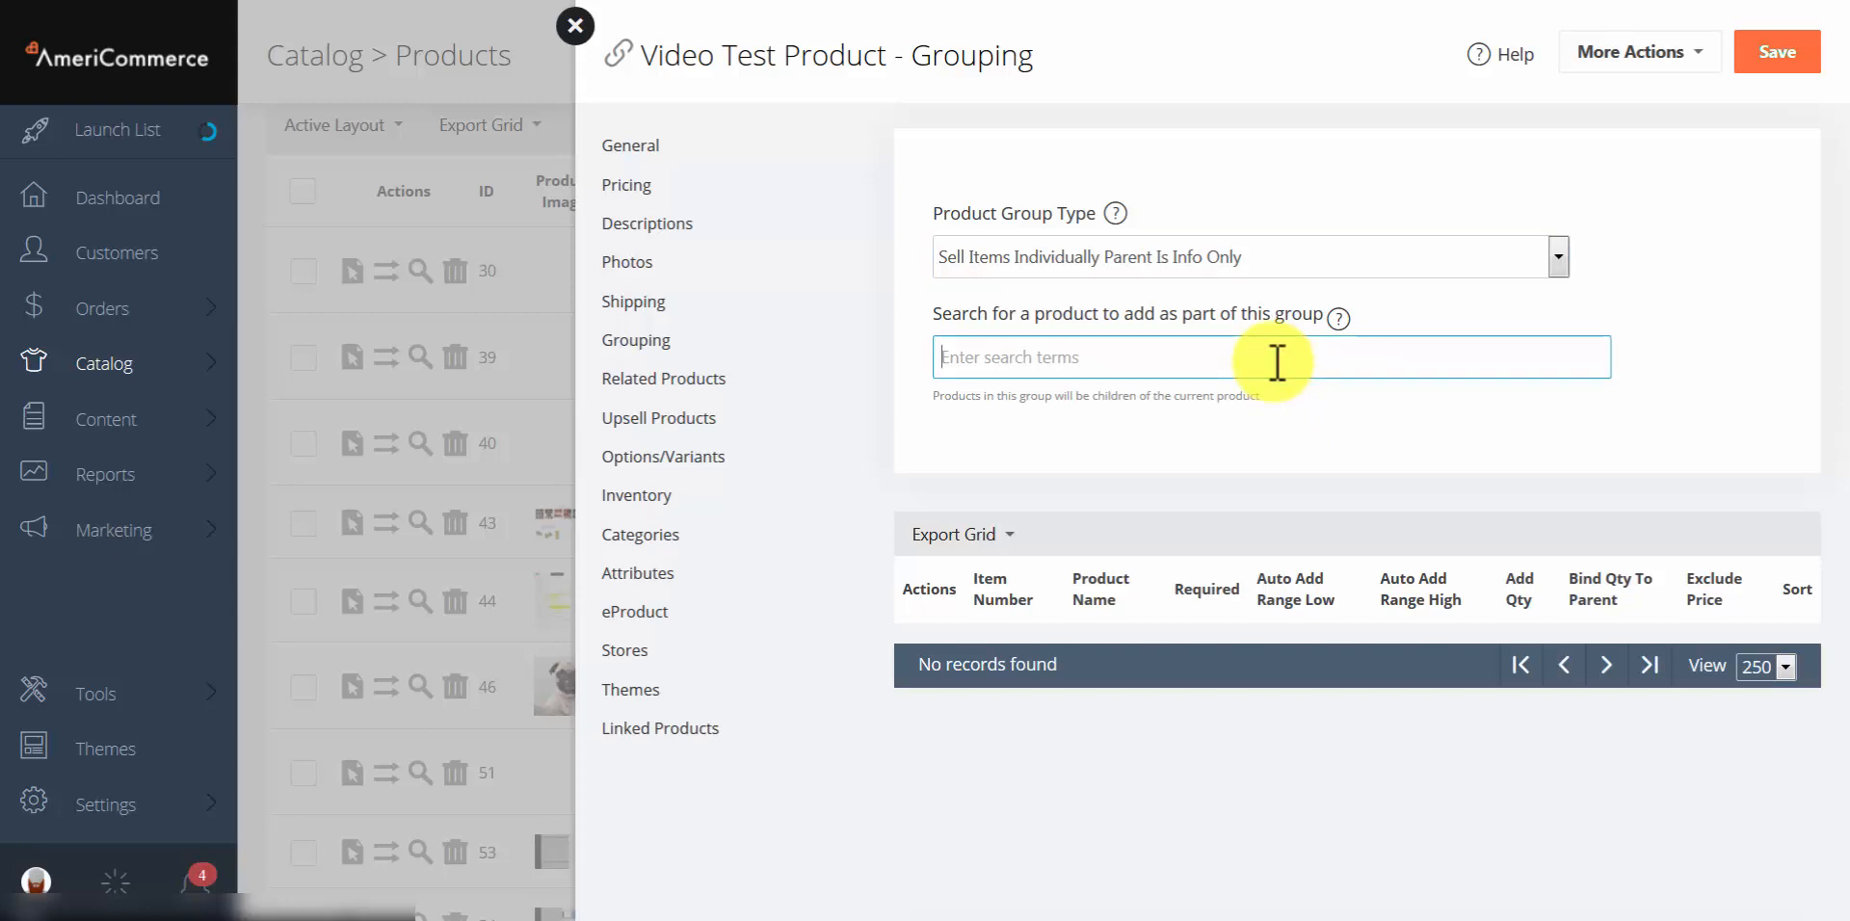
pyautogui.write('video')
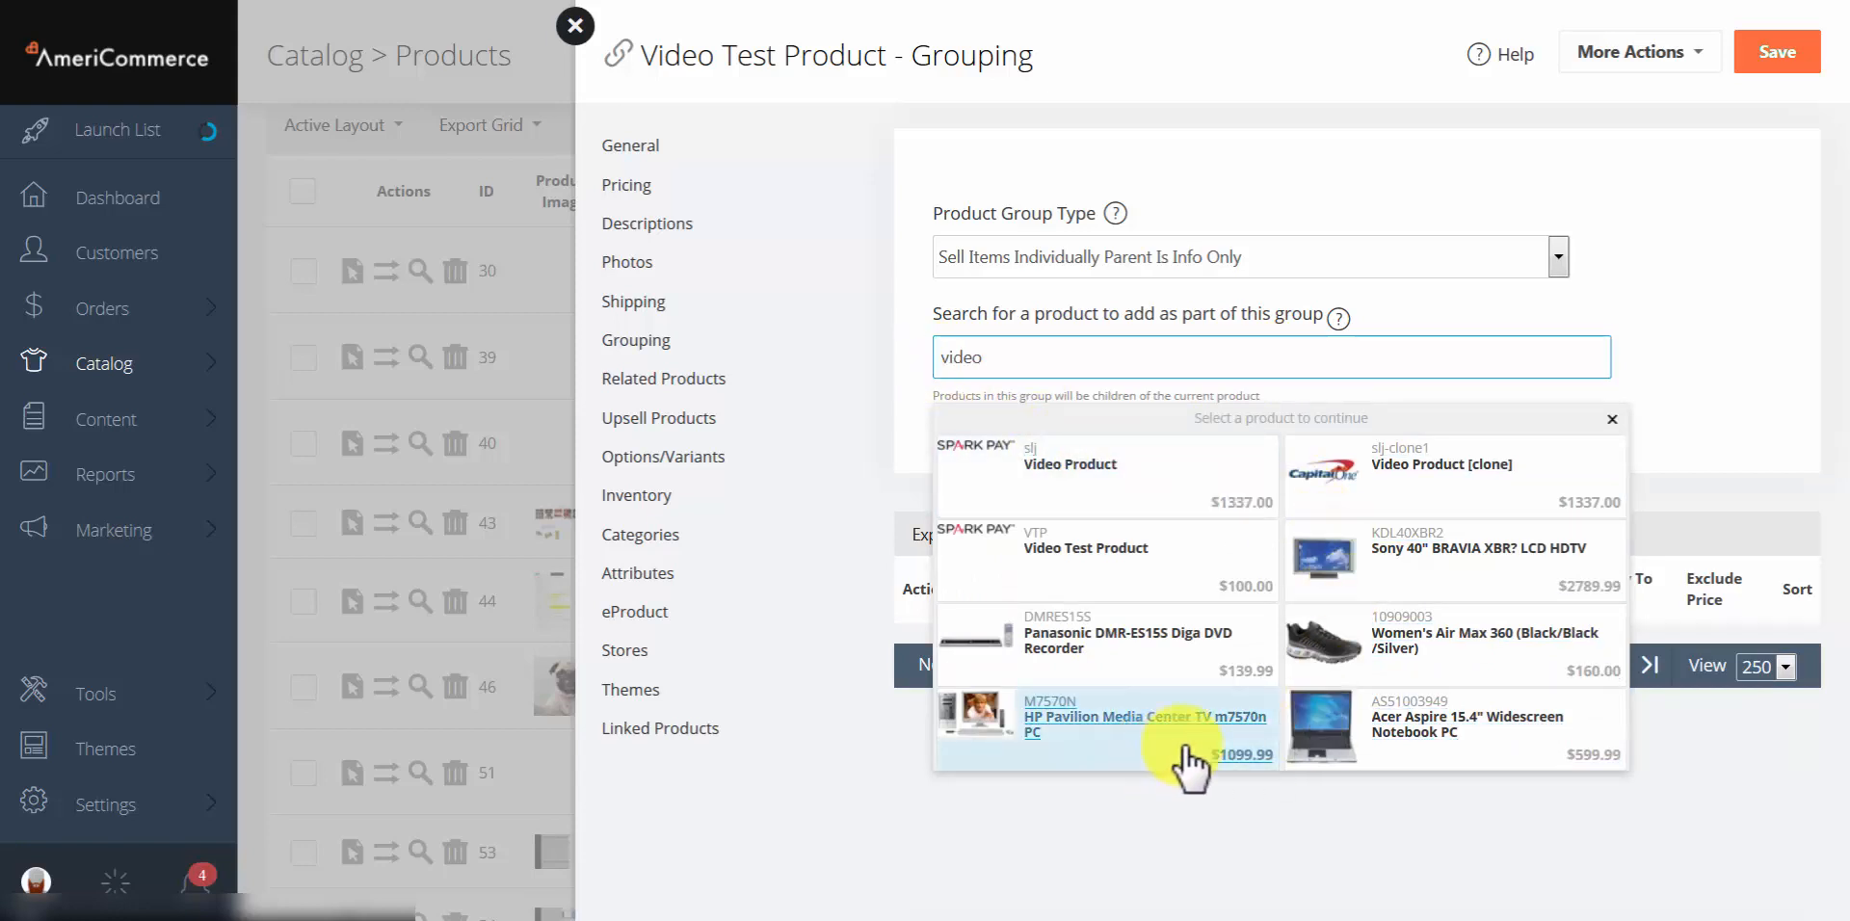
pyautogui.click(1450, 574)
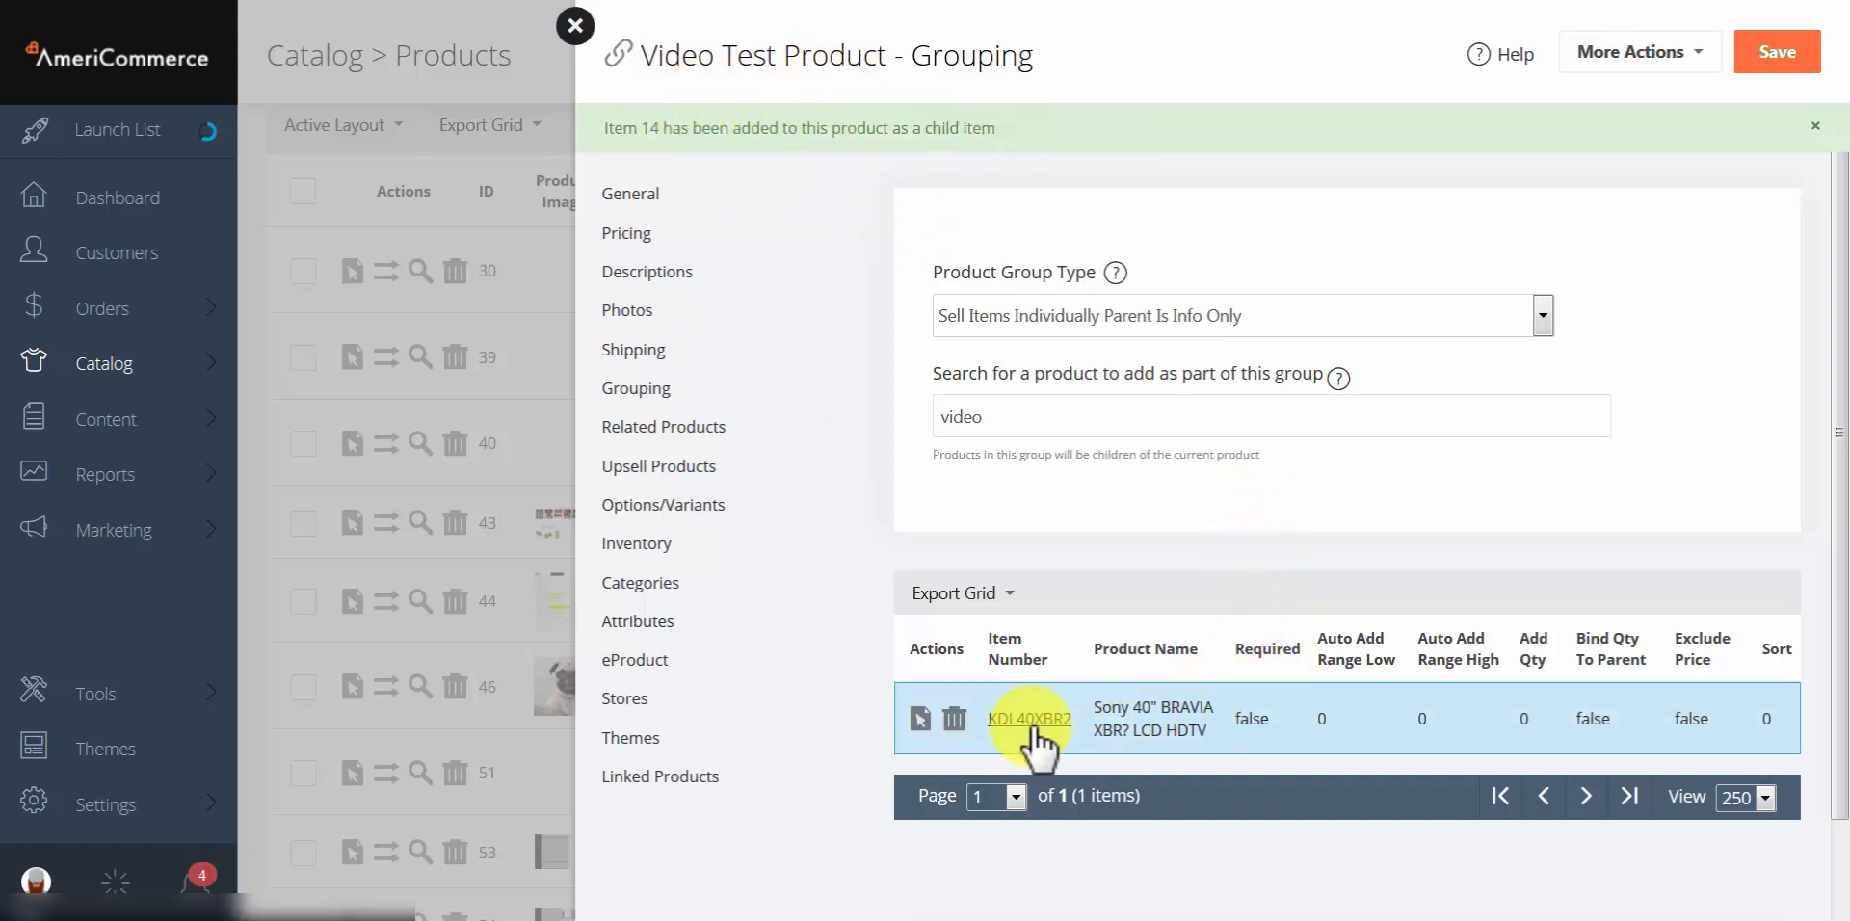
# Step: Save the grouping with the Sony BRAVIA TV child, then try Exclude Price in its editor and close it unsaved
pyautogui.click(1769, 60)
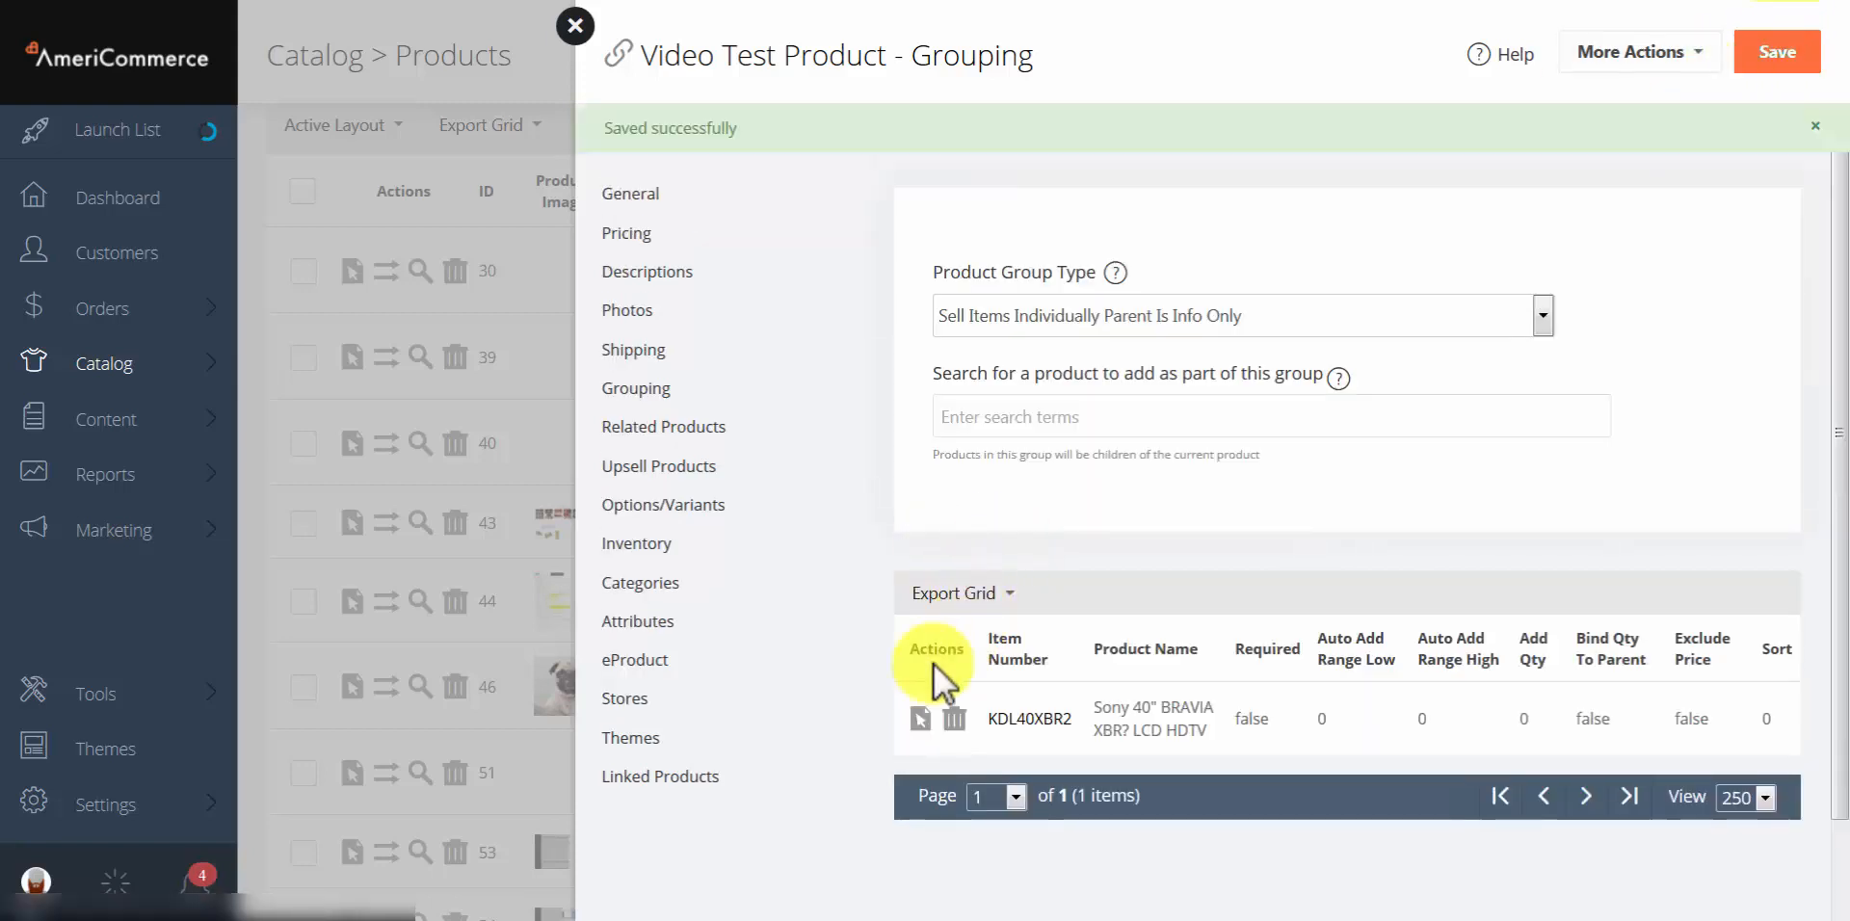
pyautogui.click(920, 724)
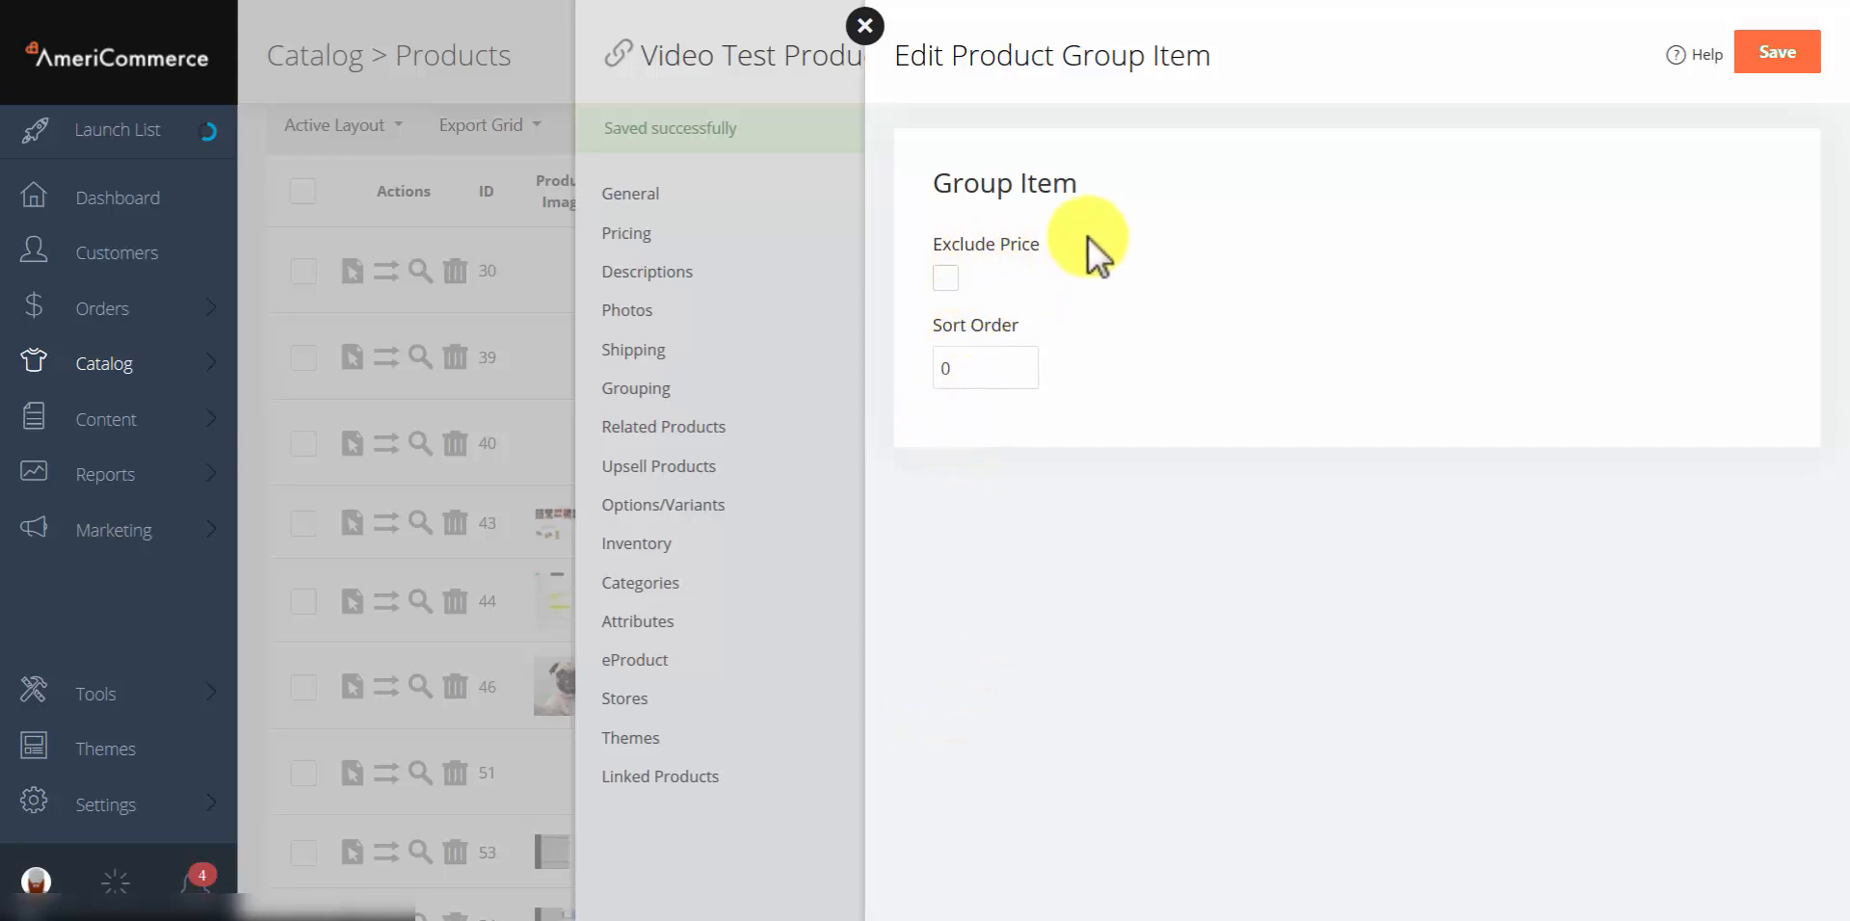
pyautogui.click(946, 278)
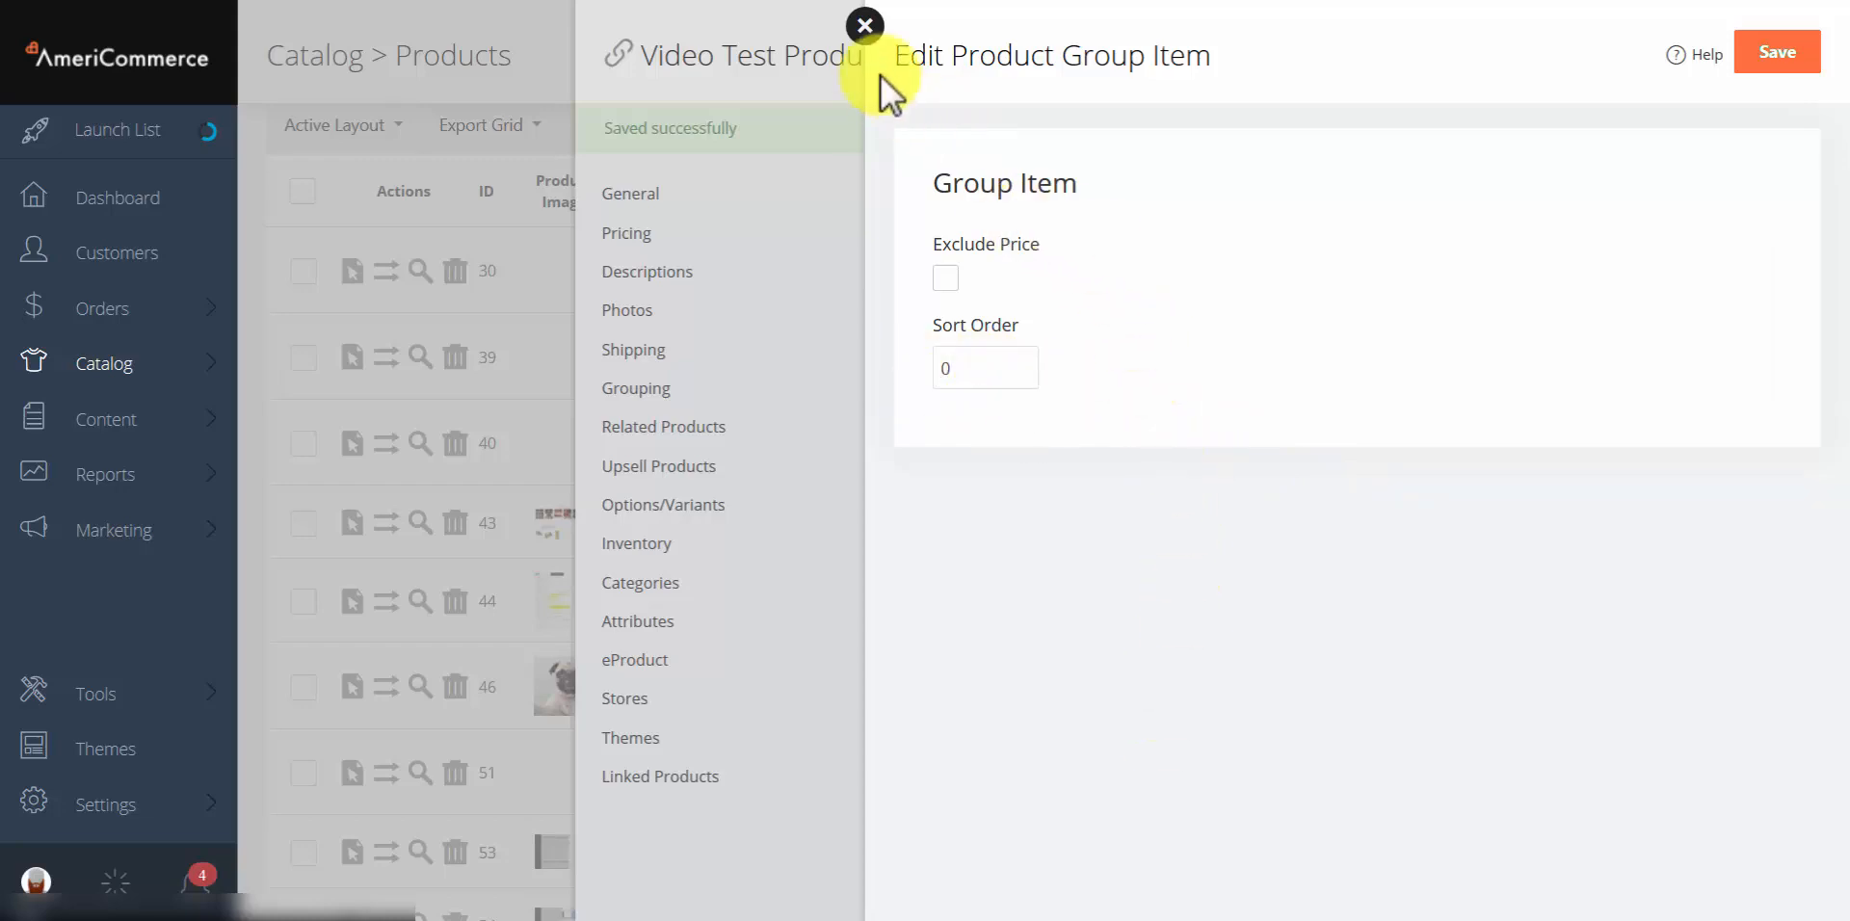
pyautogui.click(870, 32)
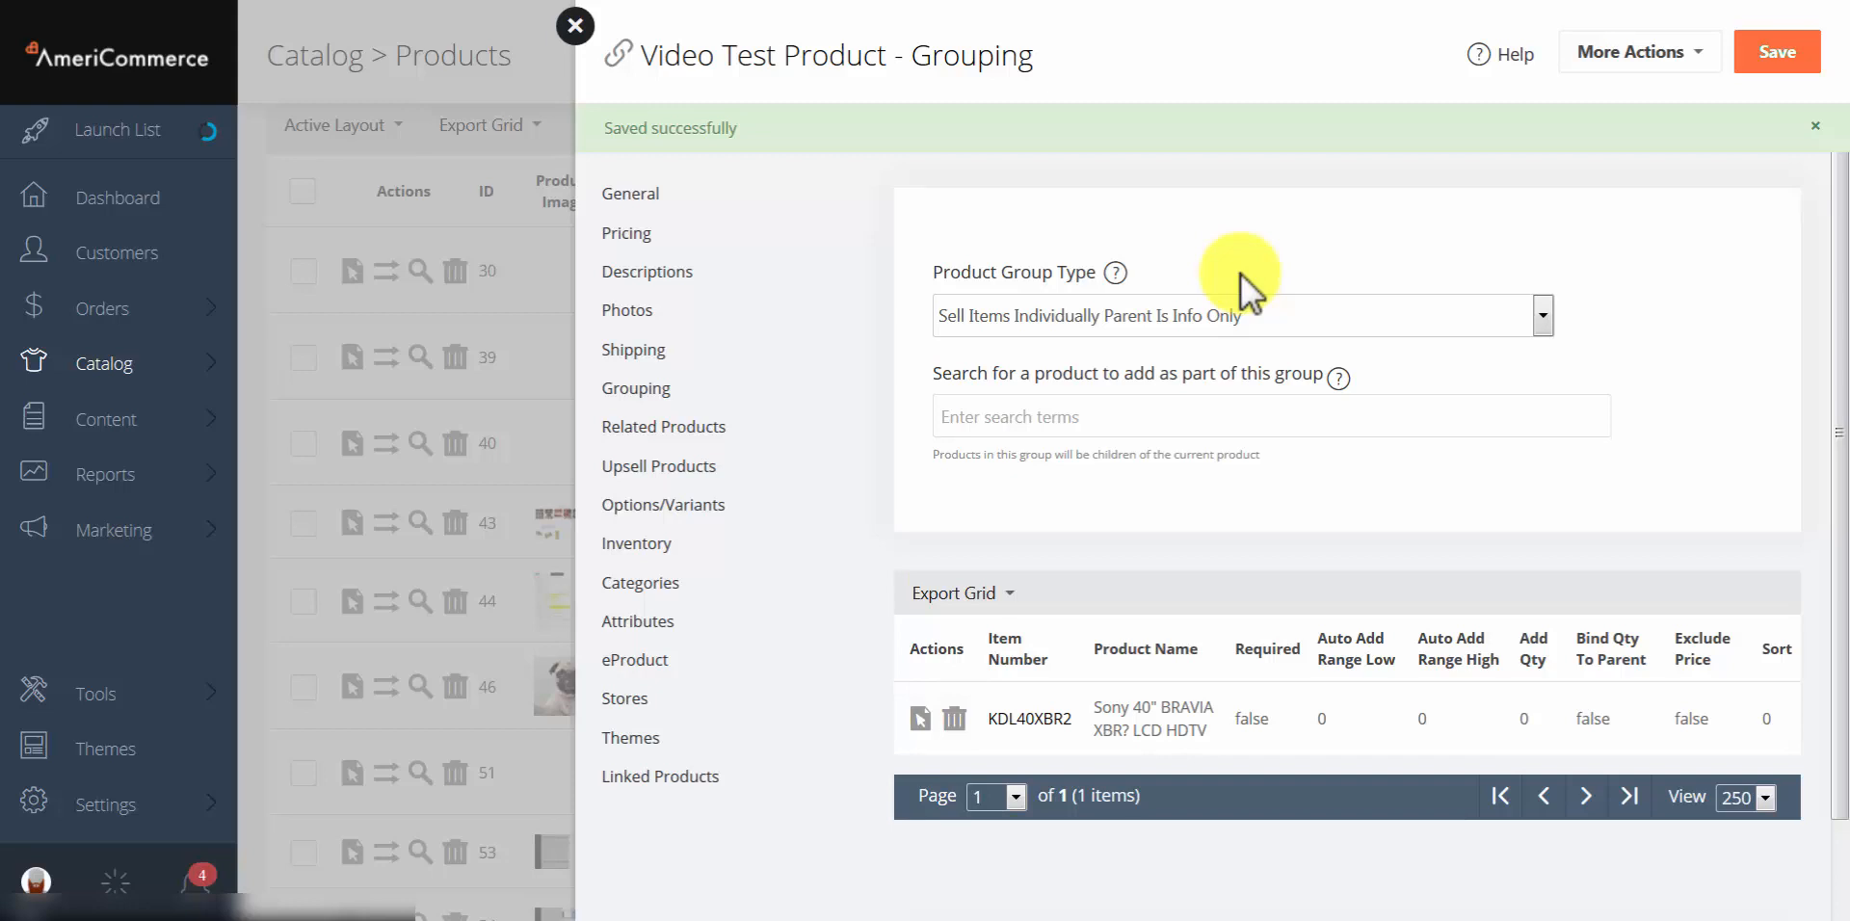
pyautogui.click(1264, 733)
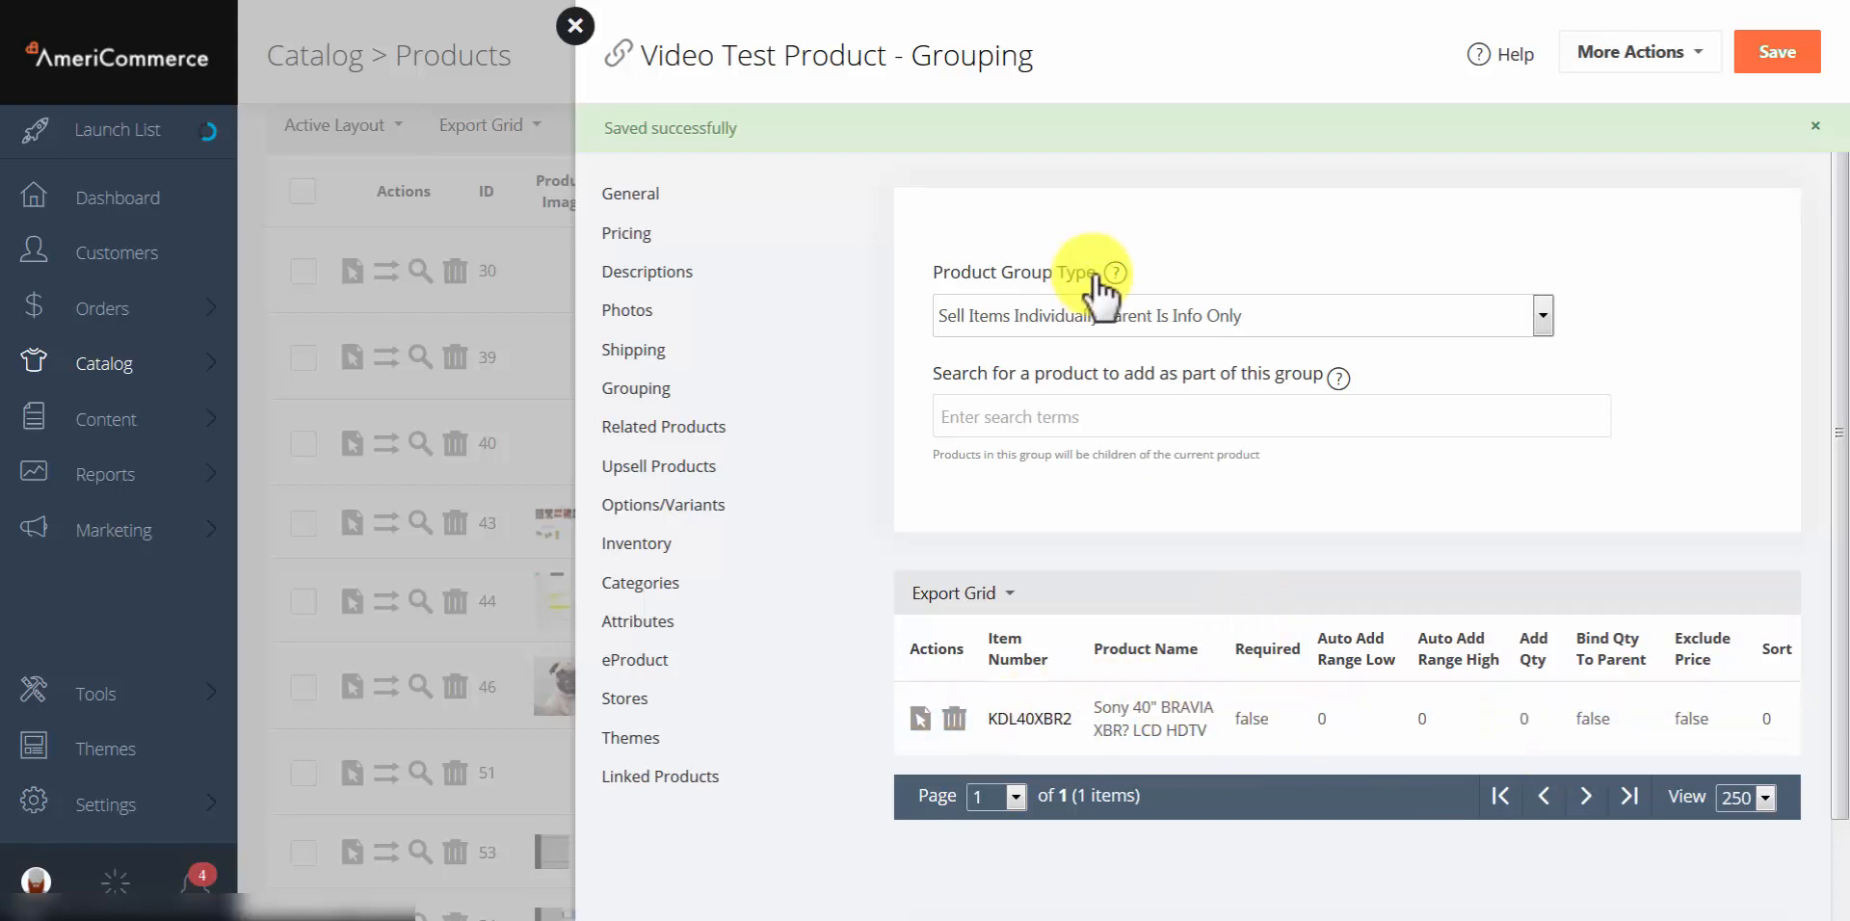
# Step: Save the group type as Sell Items In Kit With Parent, then switch it to Sell Parent Track Item Inventory Transparently
pyautogui.click(1173, 315)
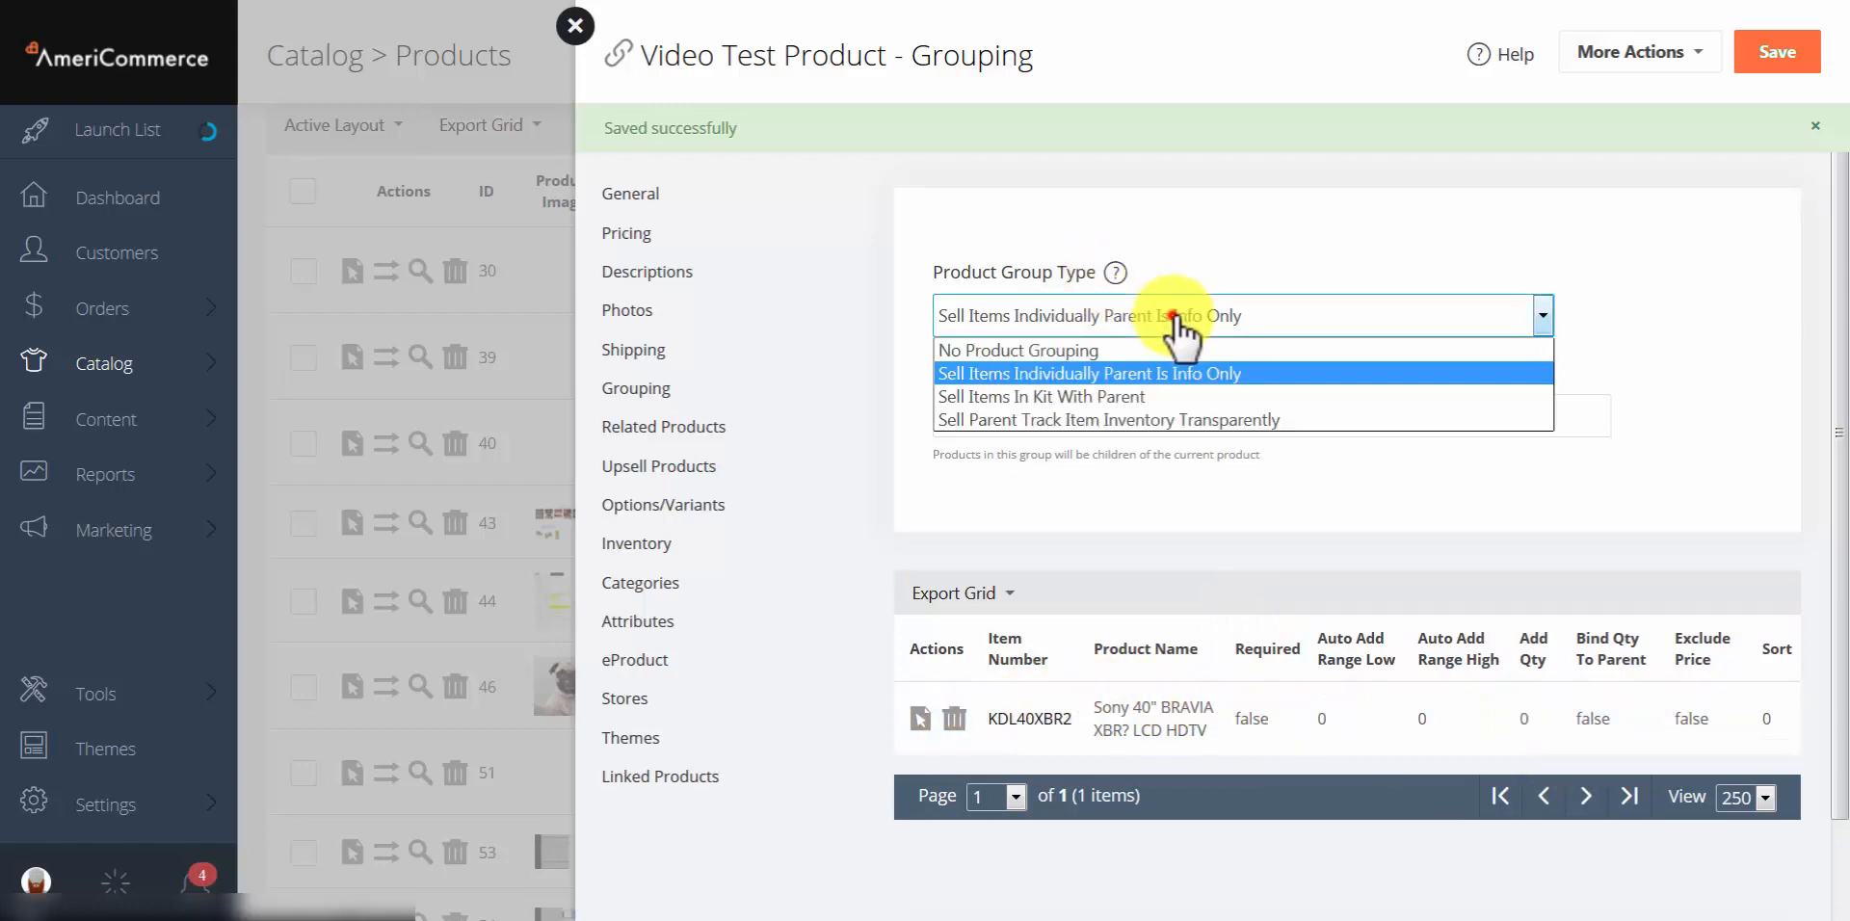
pyautogui.click(1111, 399)
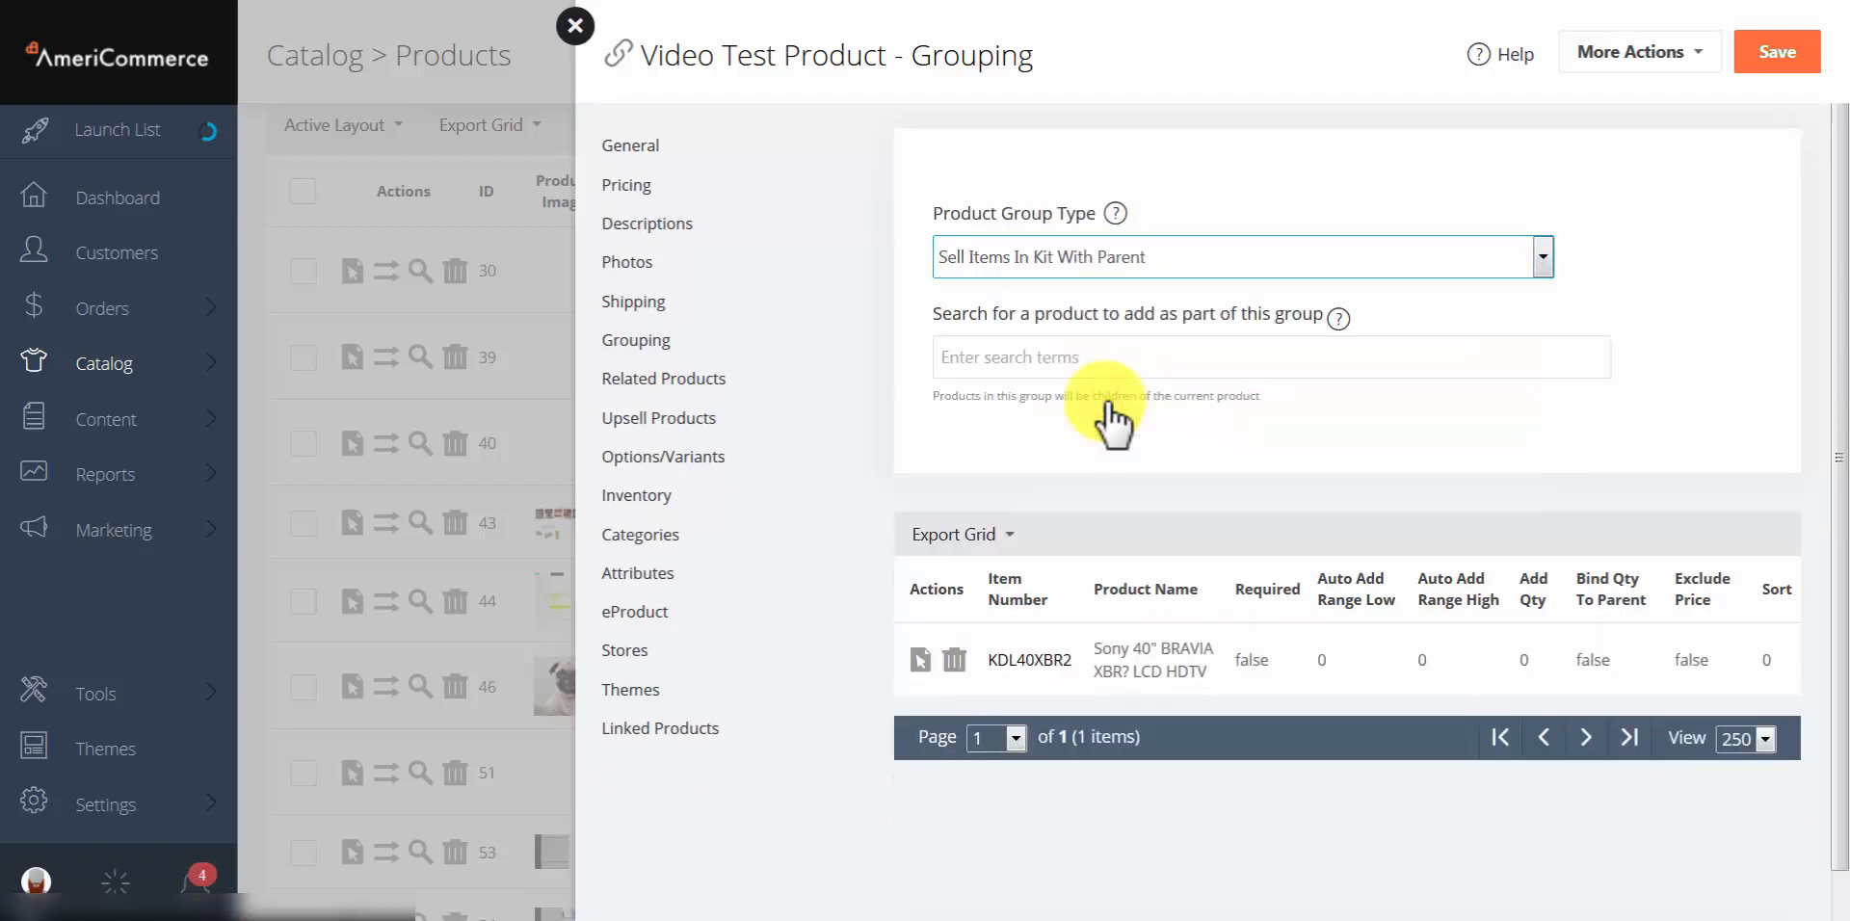
pyautogui.click(1781, 60)
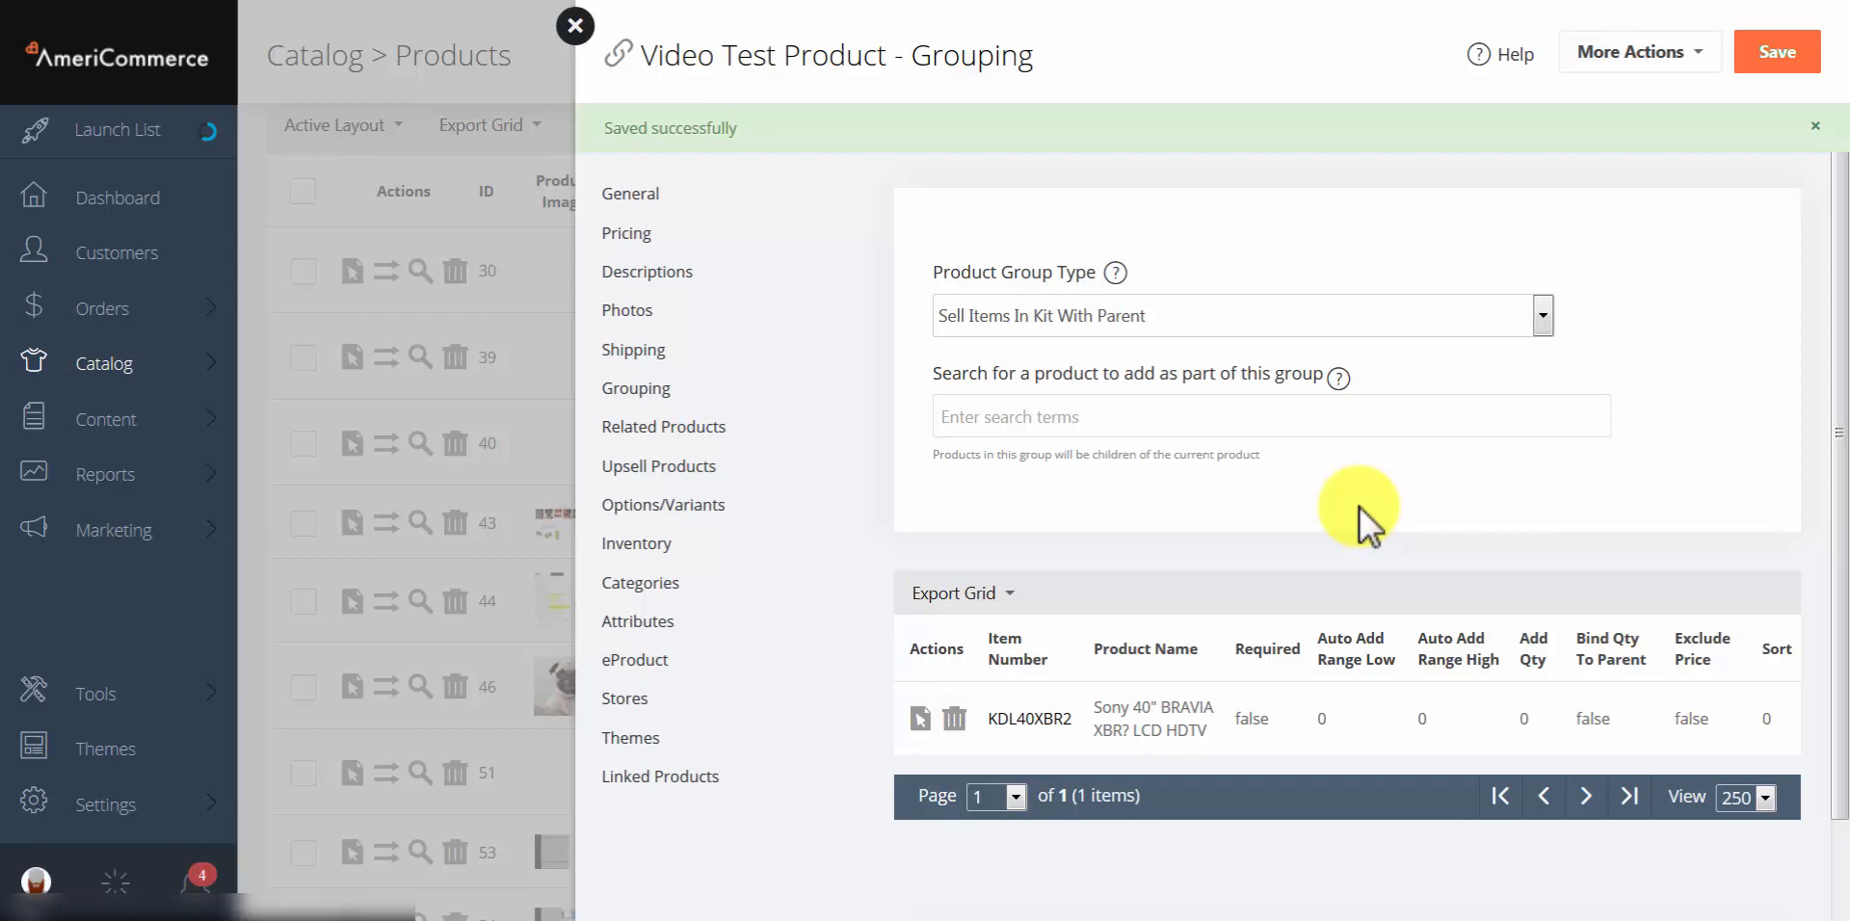
pyautogui.click(1143, 328)
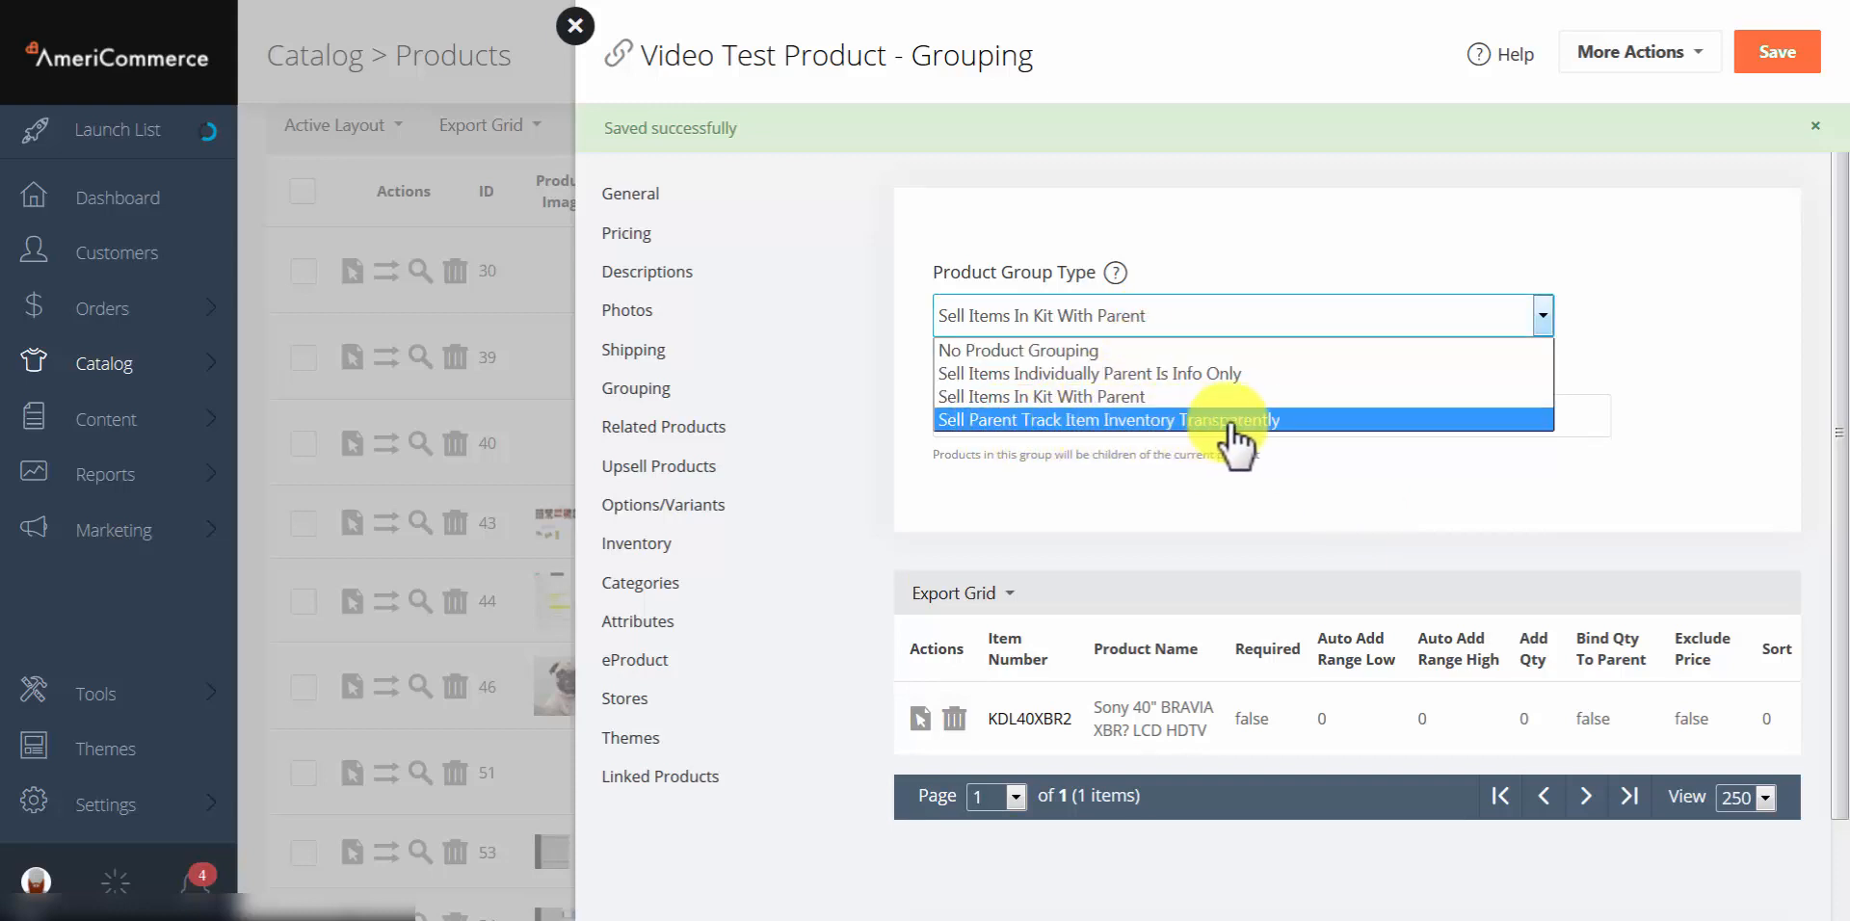
pyautogui.click(1326, 421)
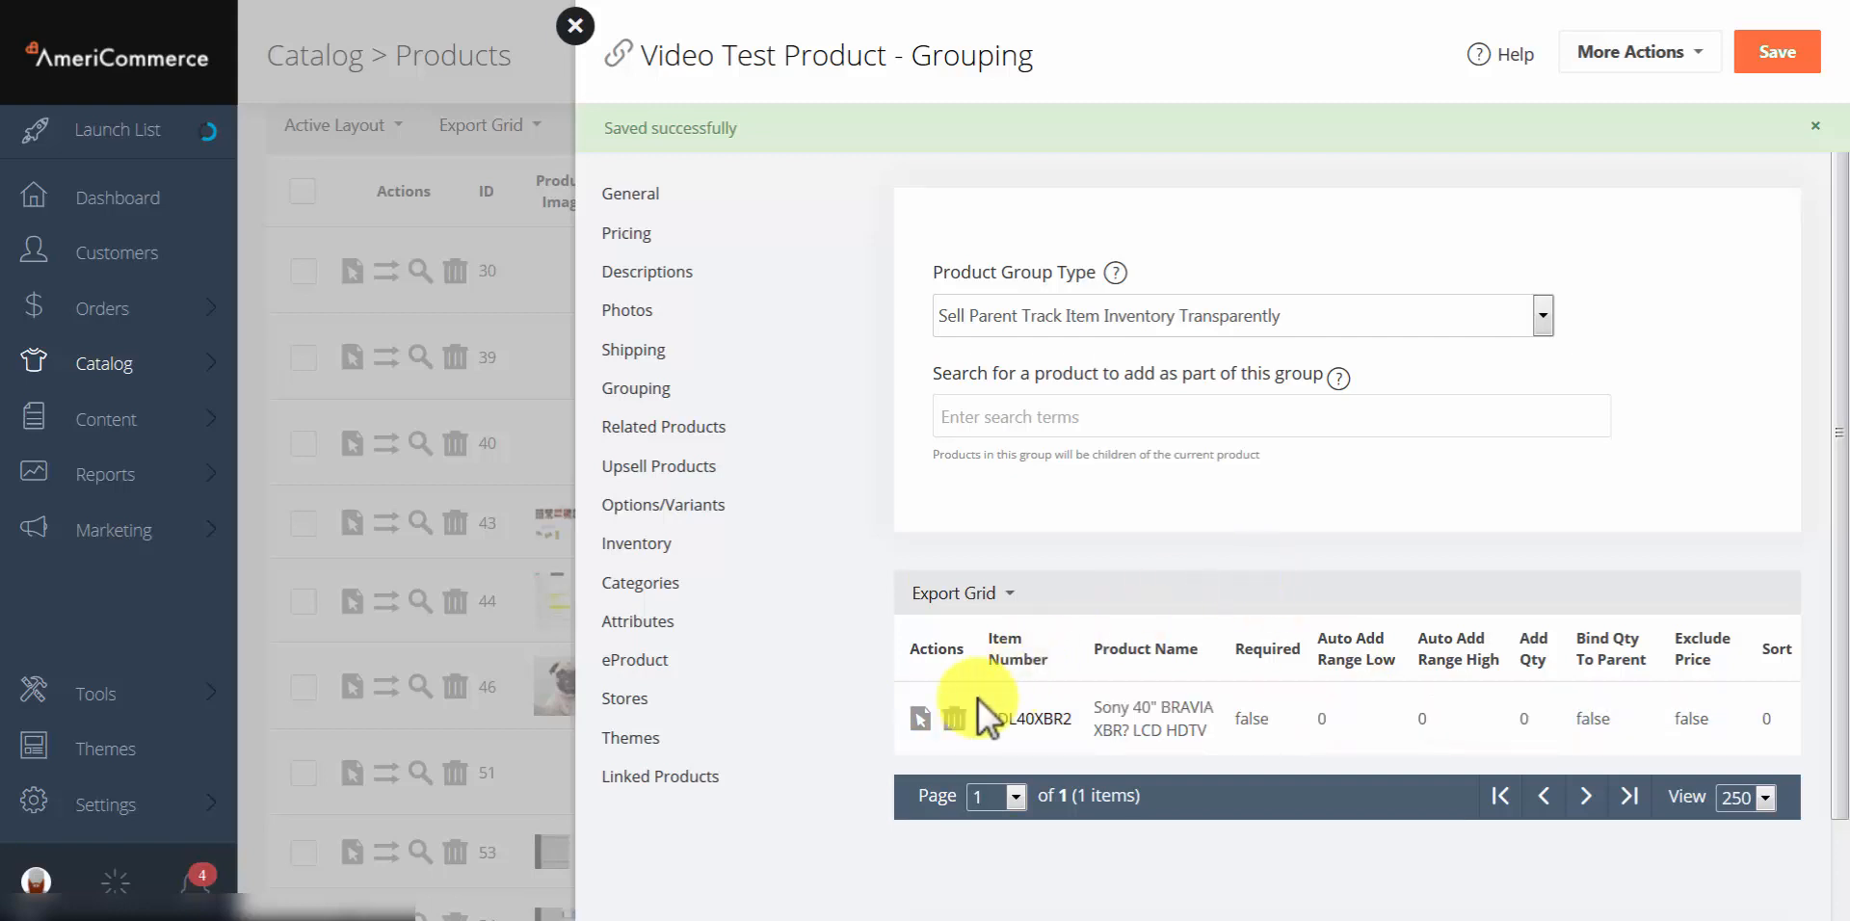
# Step: In the Sony TV group item, set auto-add bounds 1 to 50 and Required Quantity 7
pyautogui.click(920, 719)
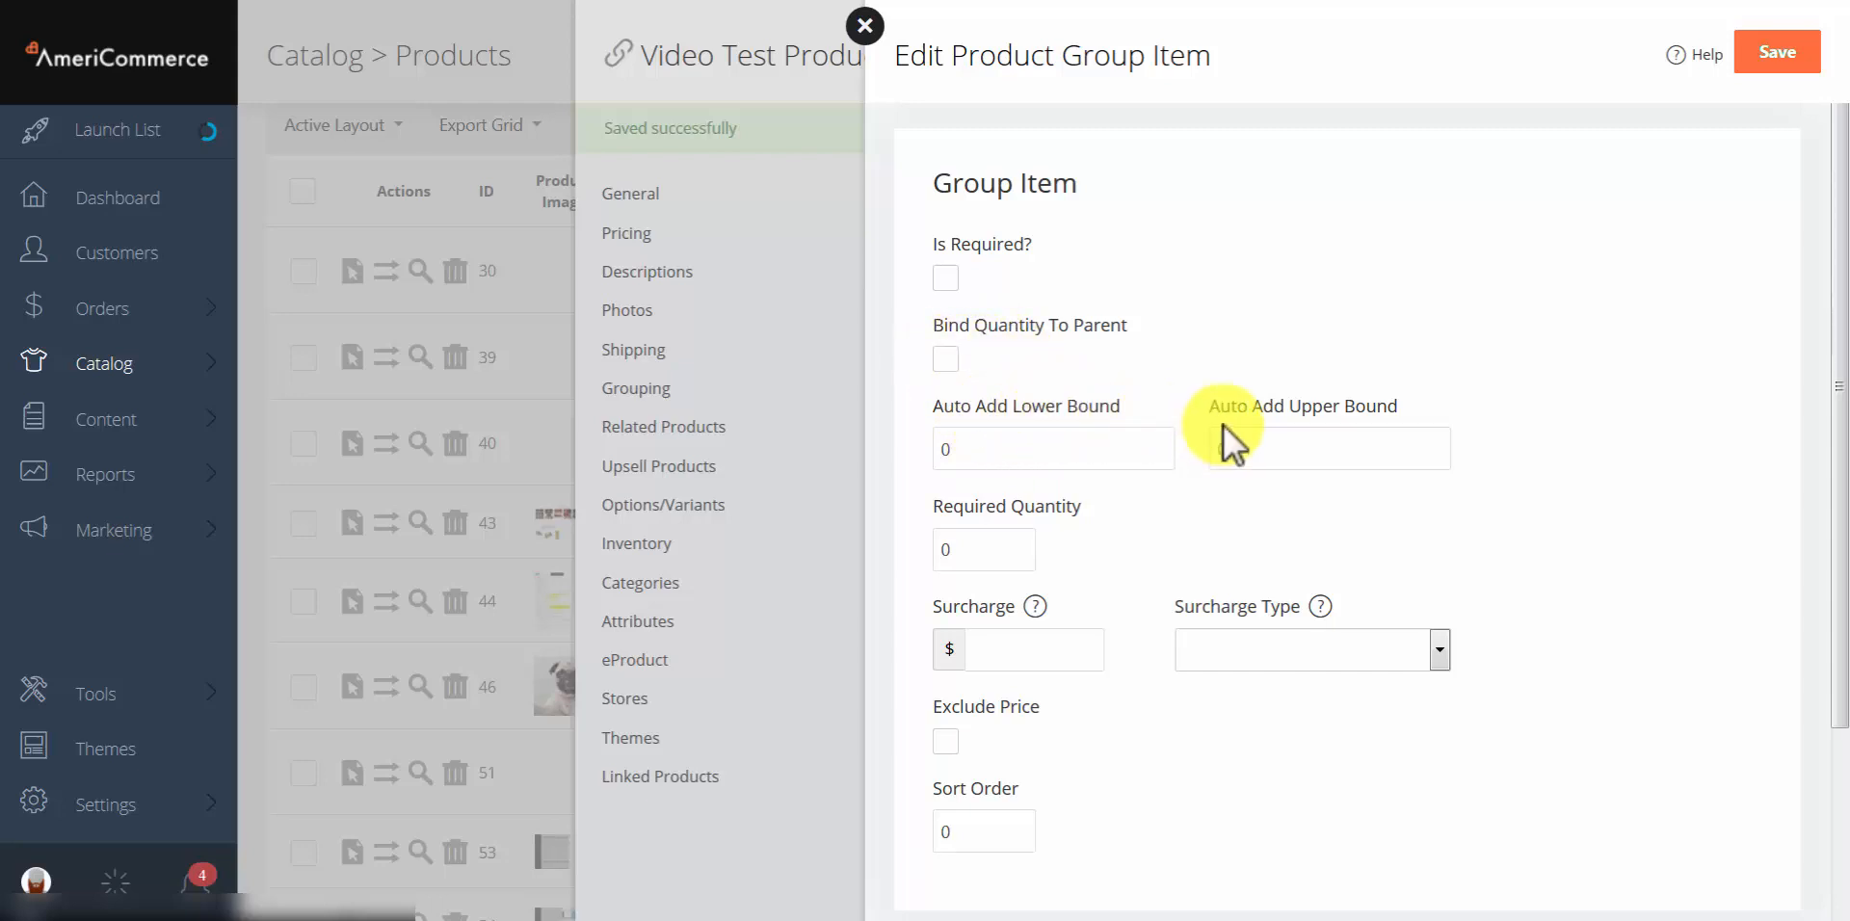
pyautogui.click(997, 453)
pyautogui.write('1')
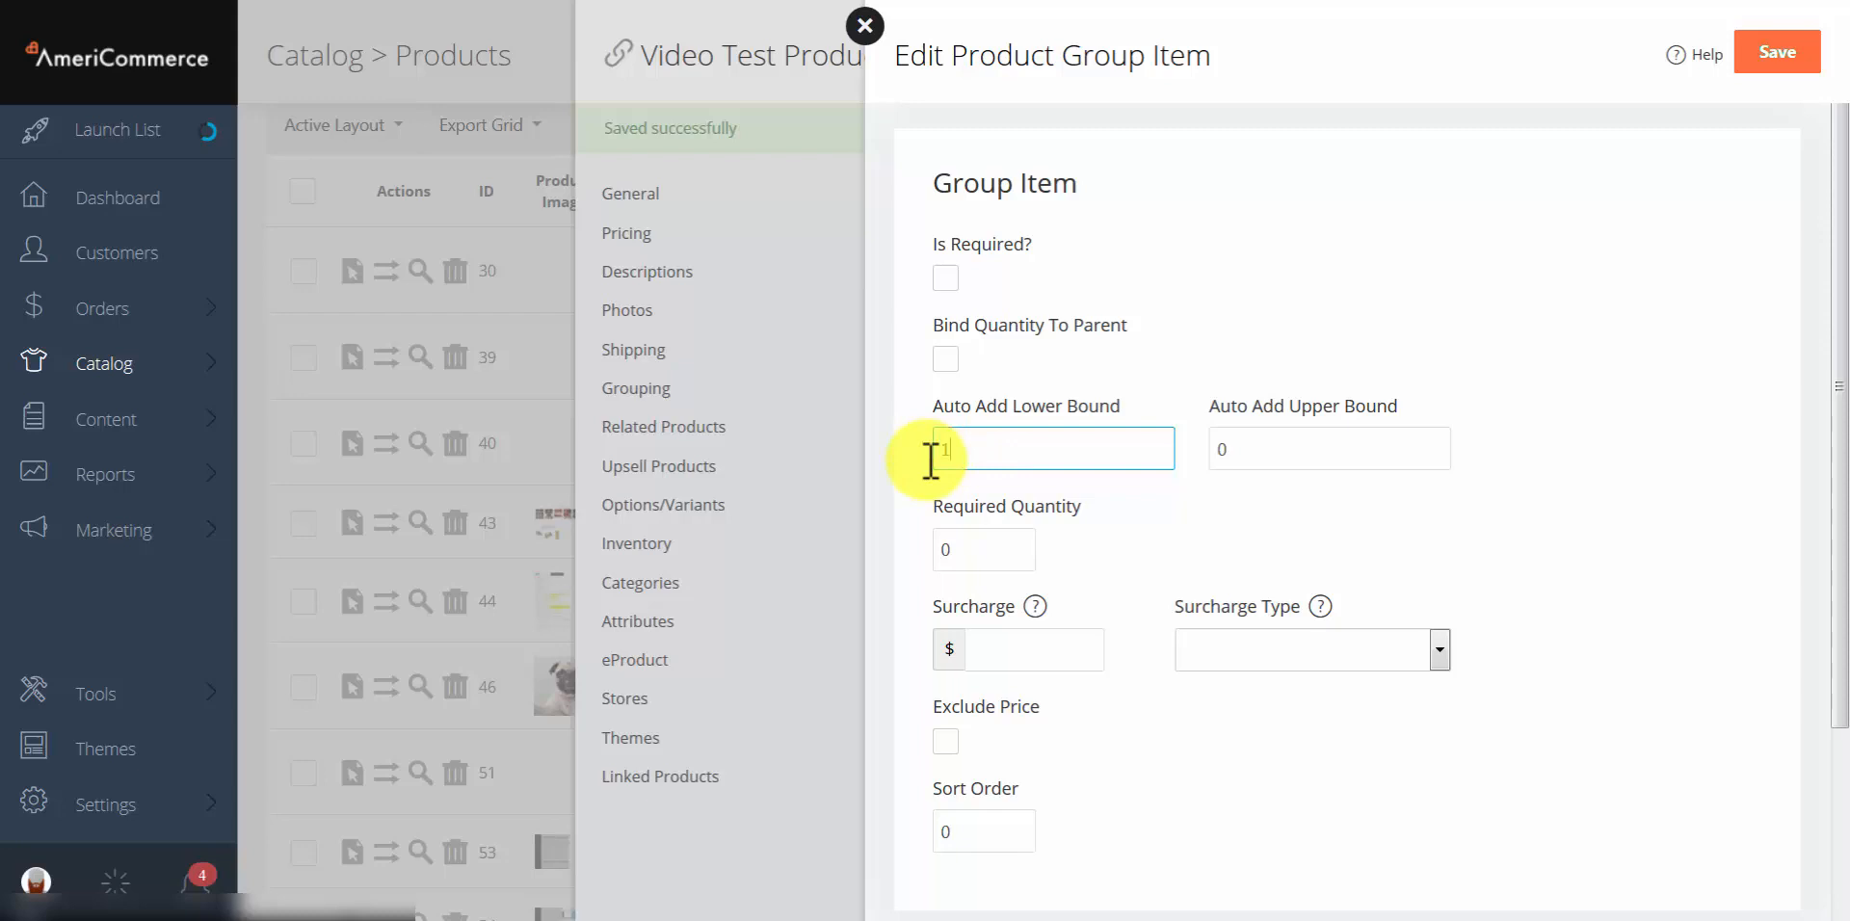
pyautogui.click(1330, 453)
pyautogui.write('5')
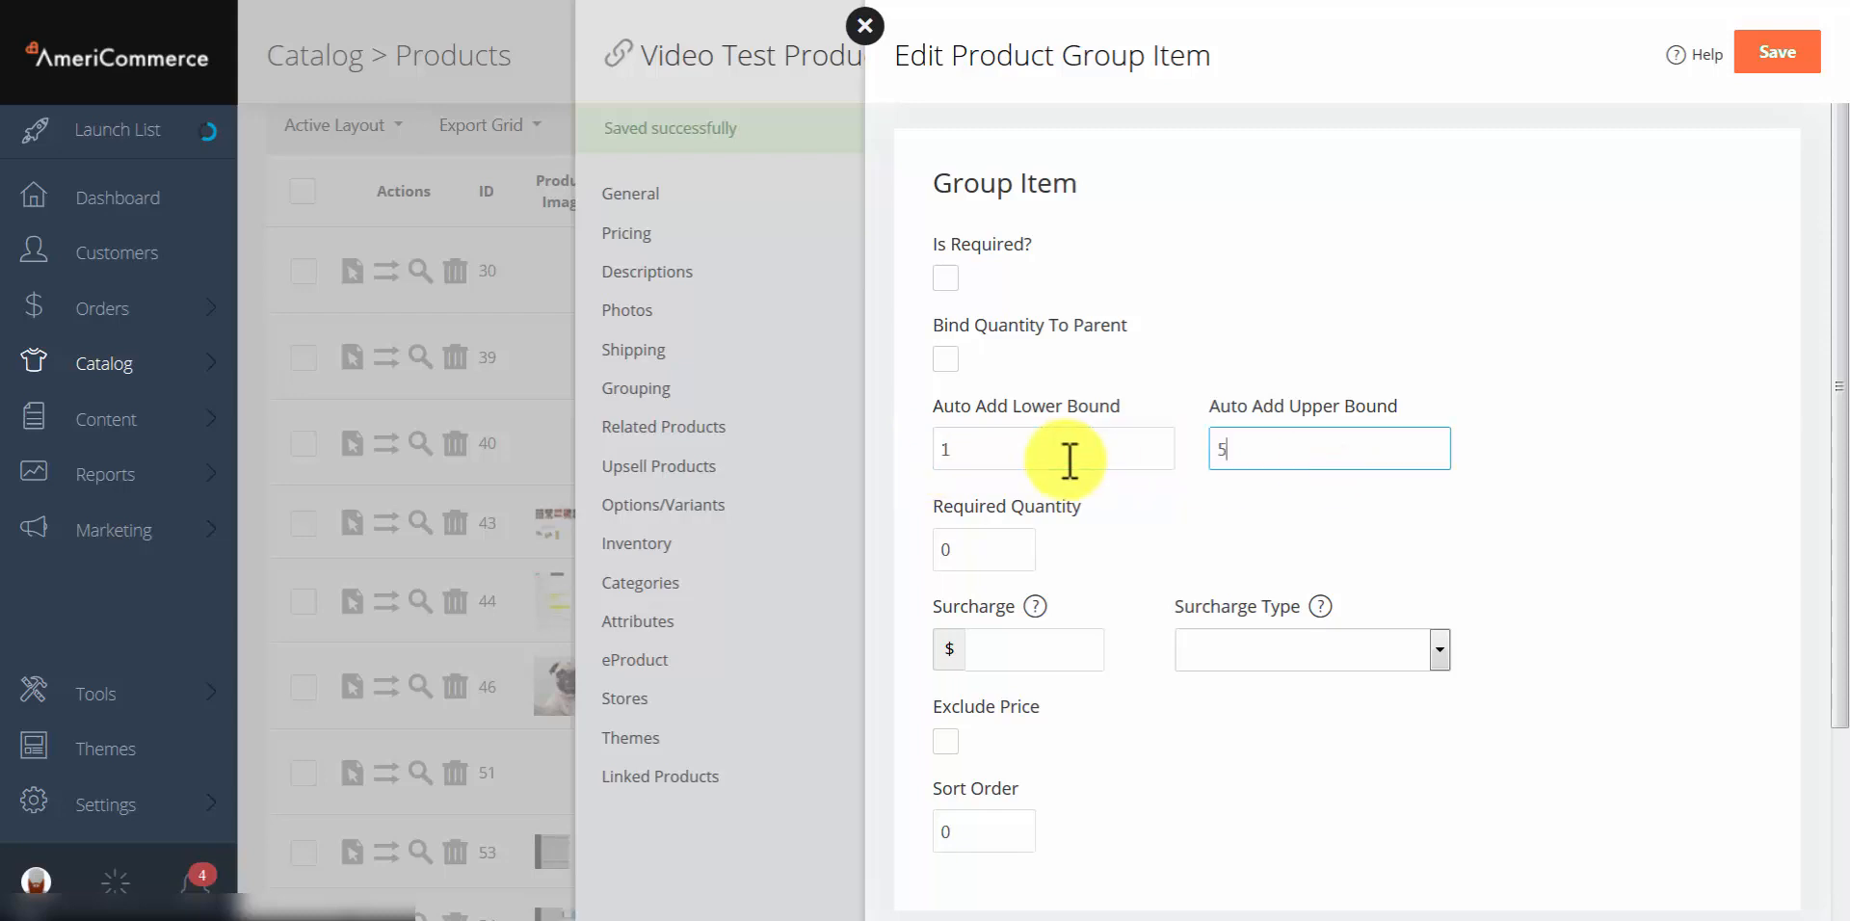
pyautogui.write('0')
pyautogui.click(1015, 541)
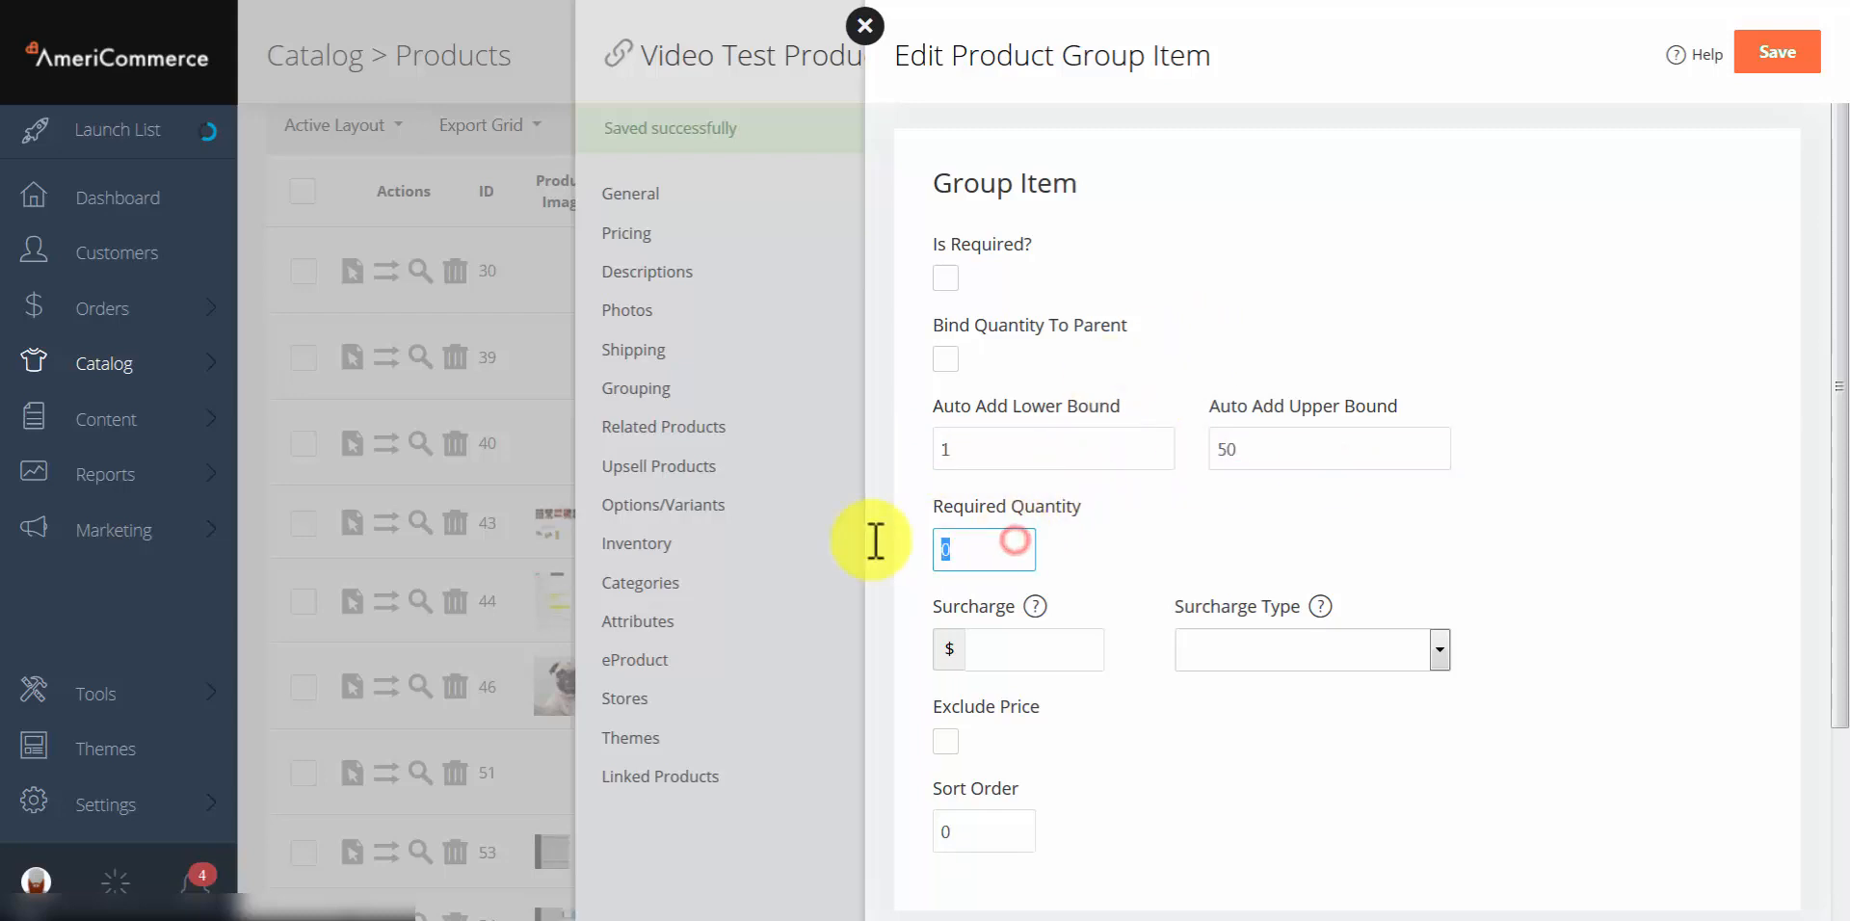
pyautogui.write('7')
pyautogui.click(1185, 518)
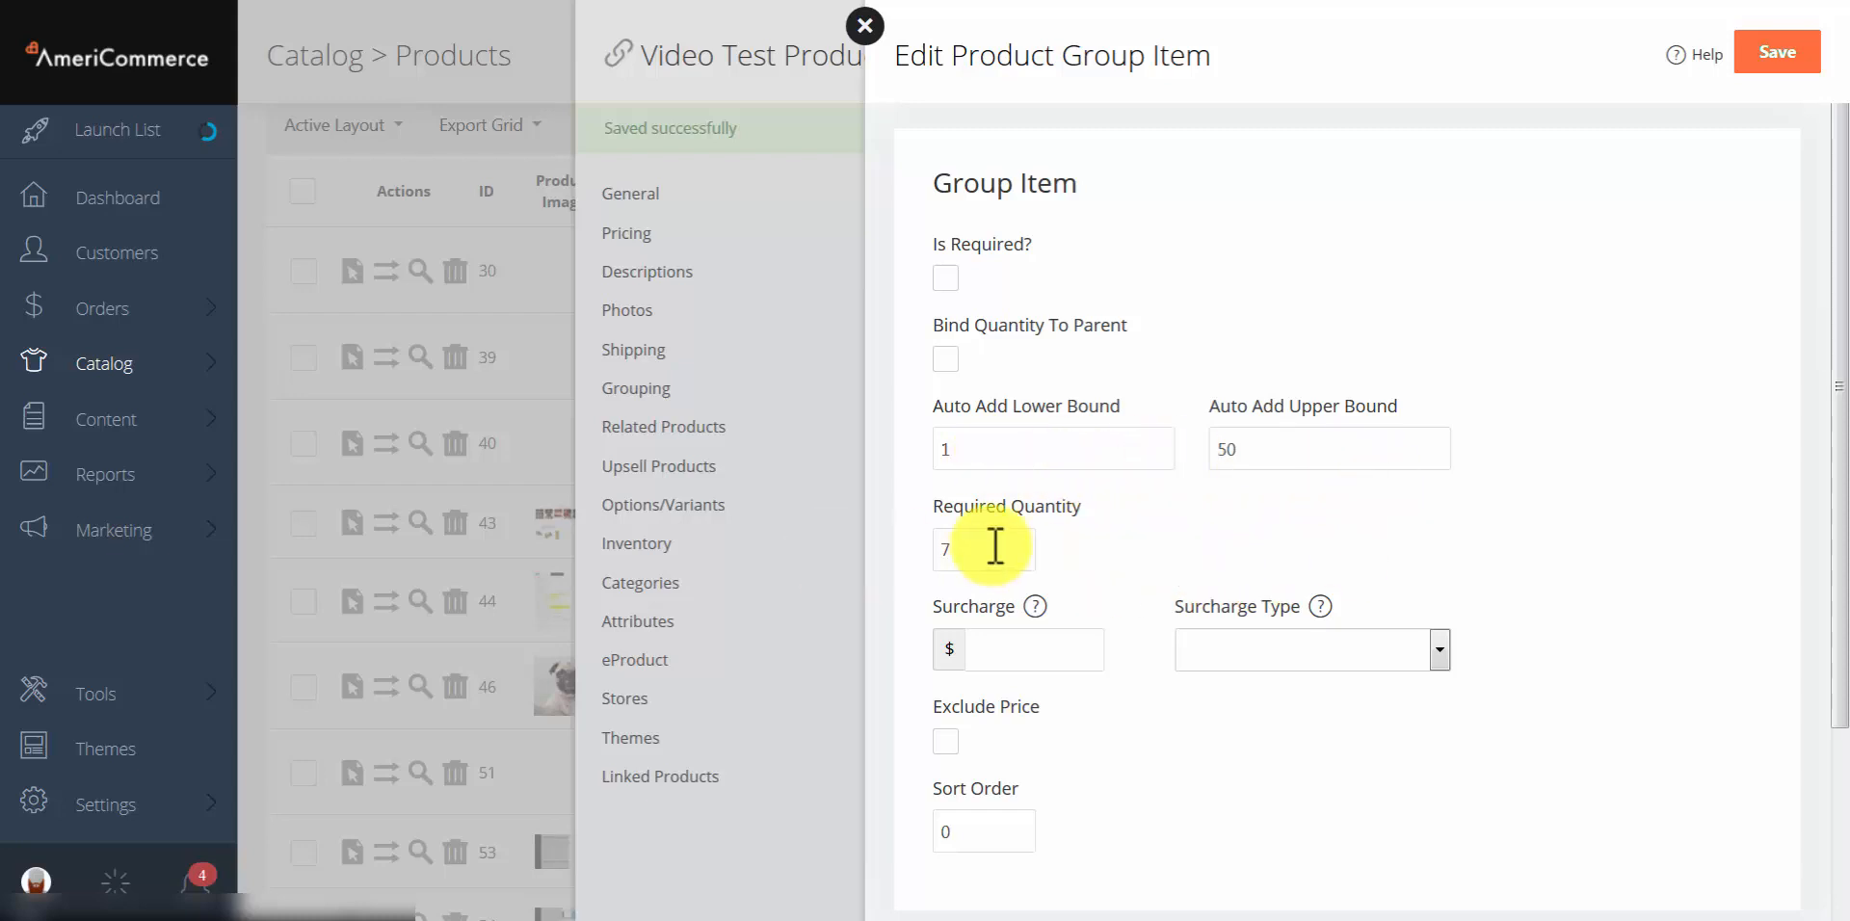
pyautogui.click(1132, 551)
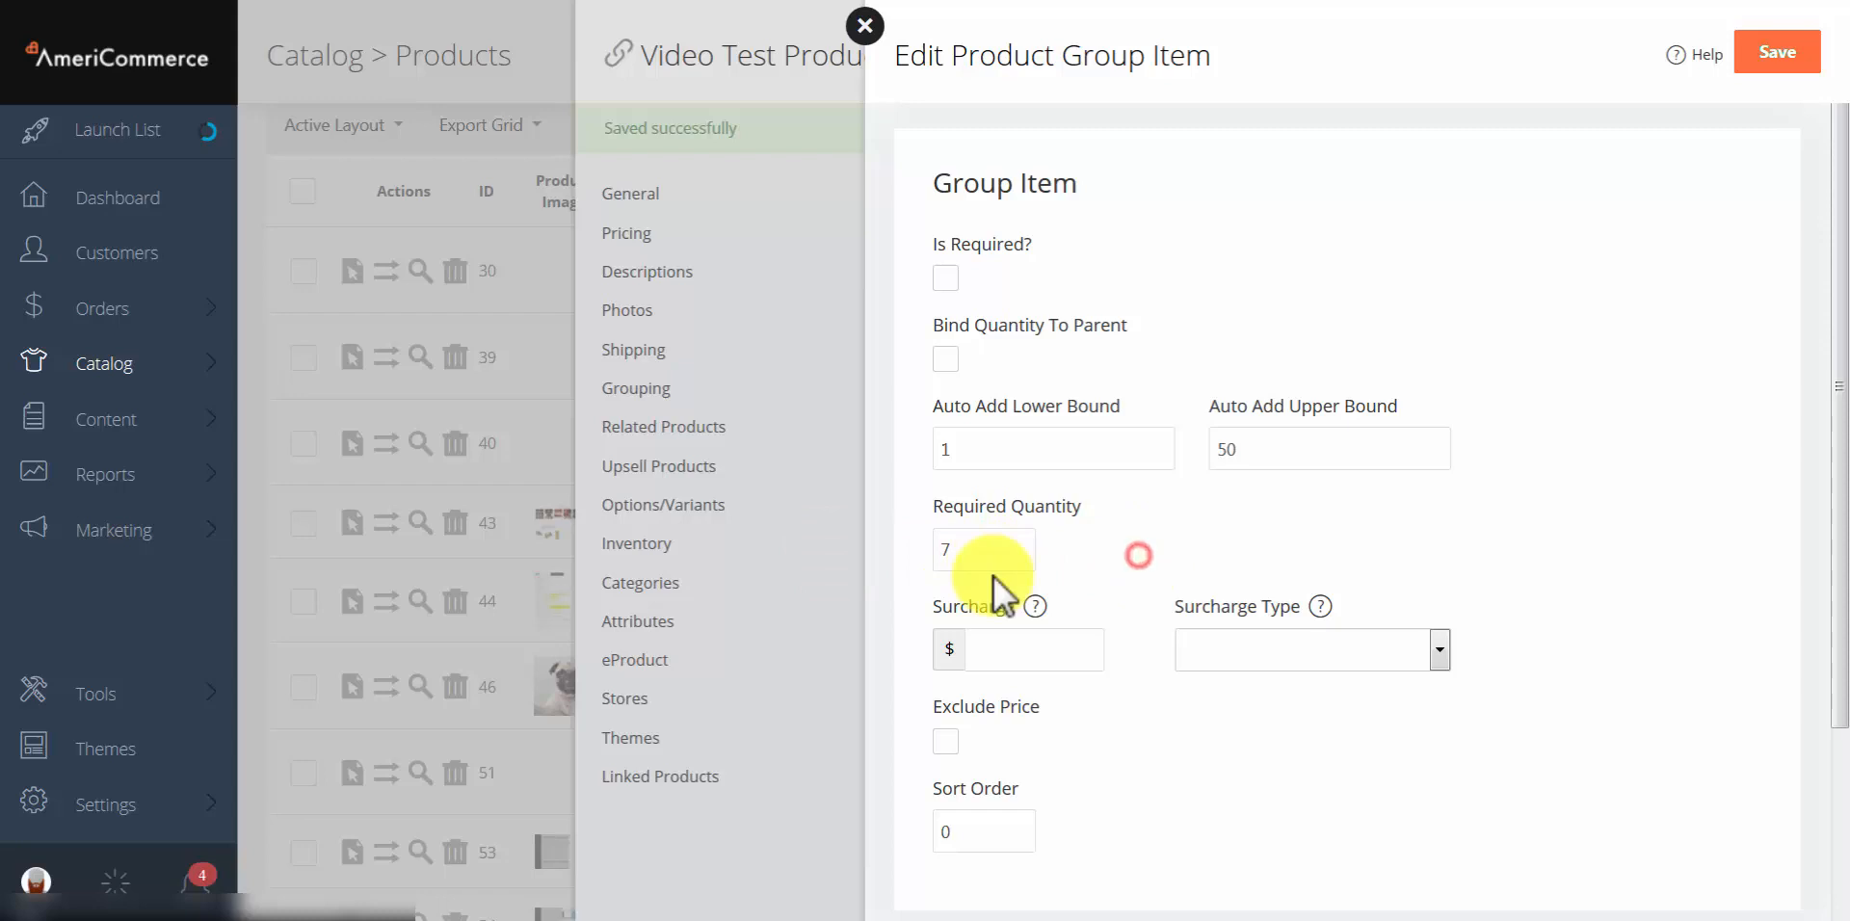
# Step: Set a surcharge of 5 with type '- dollars', then close the group item editor unsaved
pyautogui.scroll(-3, 1008, 482)
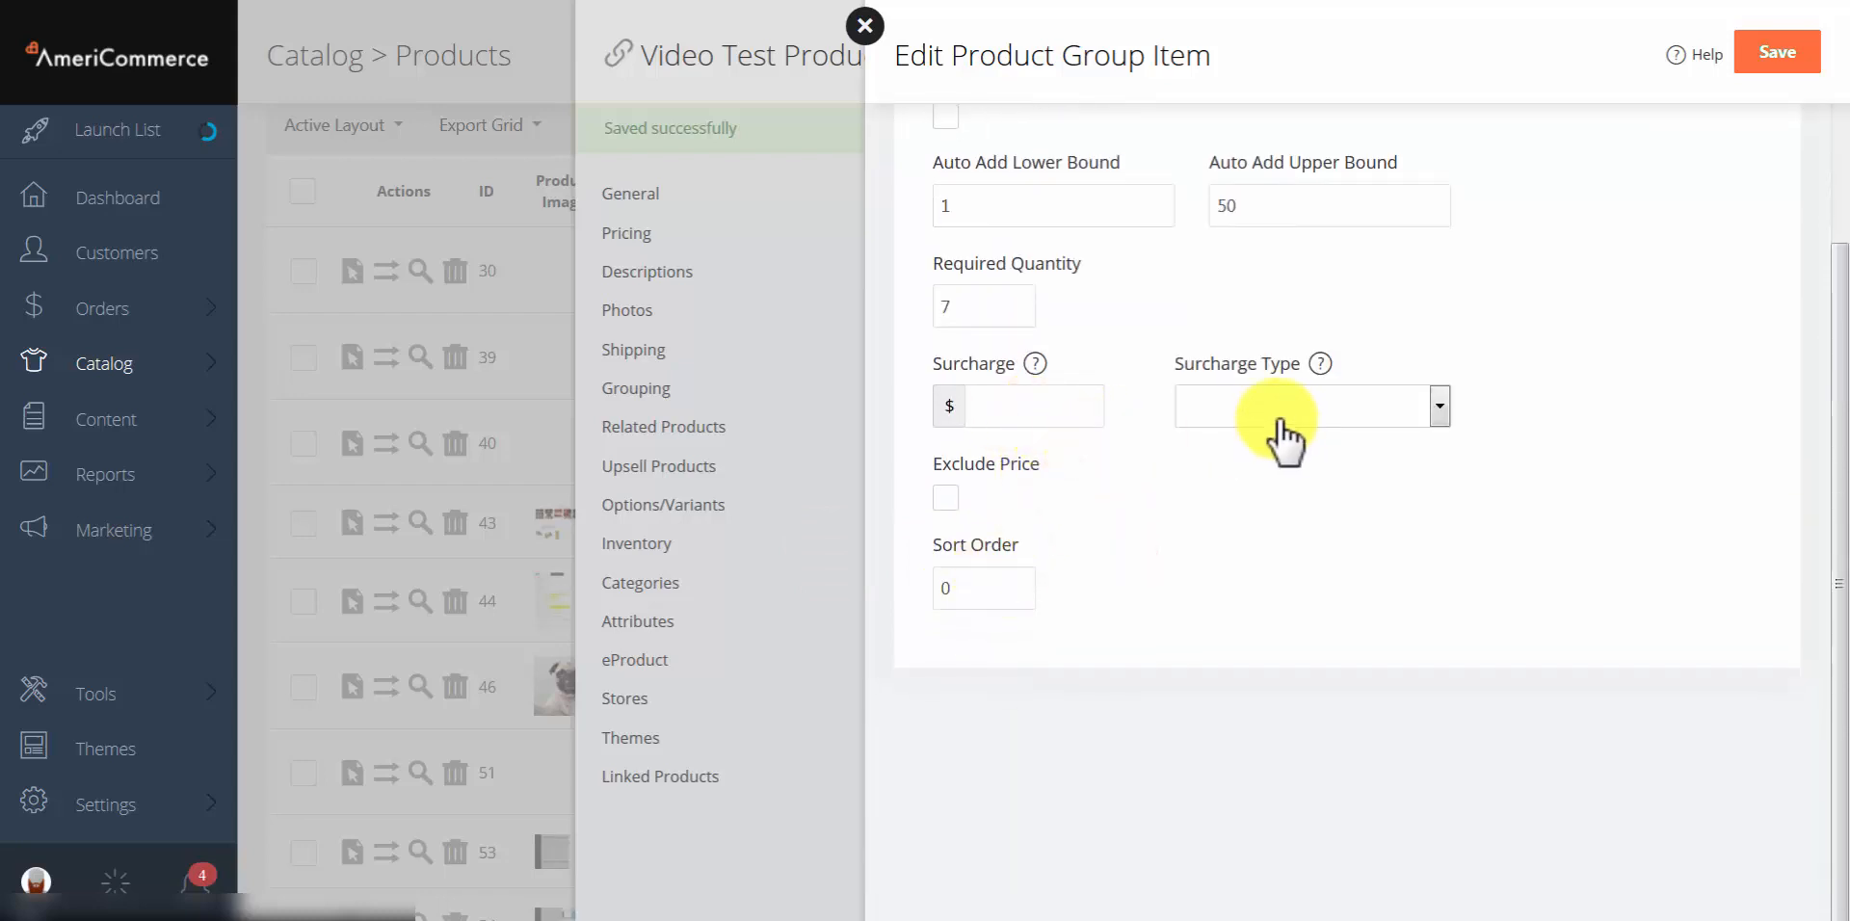
pyautogui.click(1236, 409)
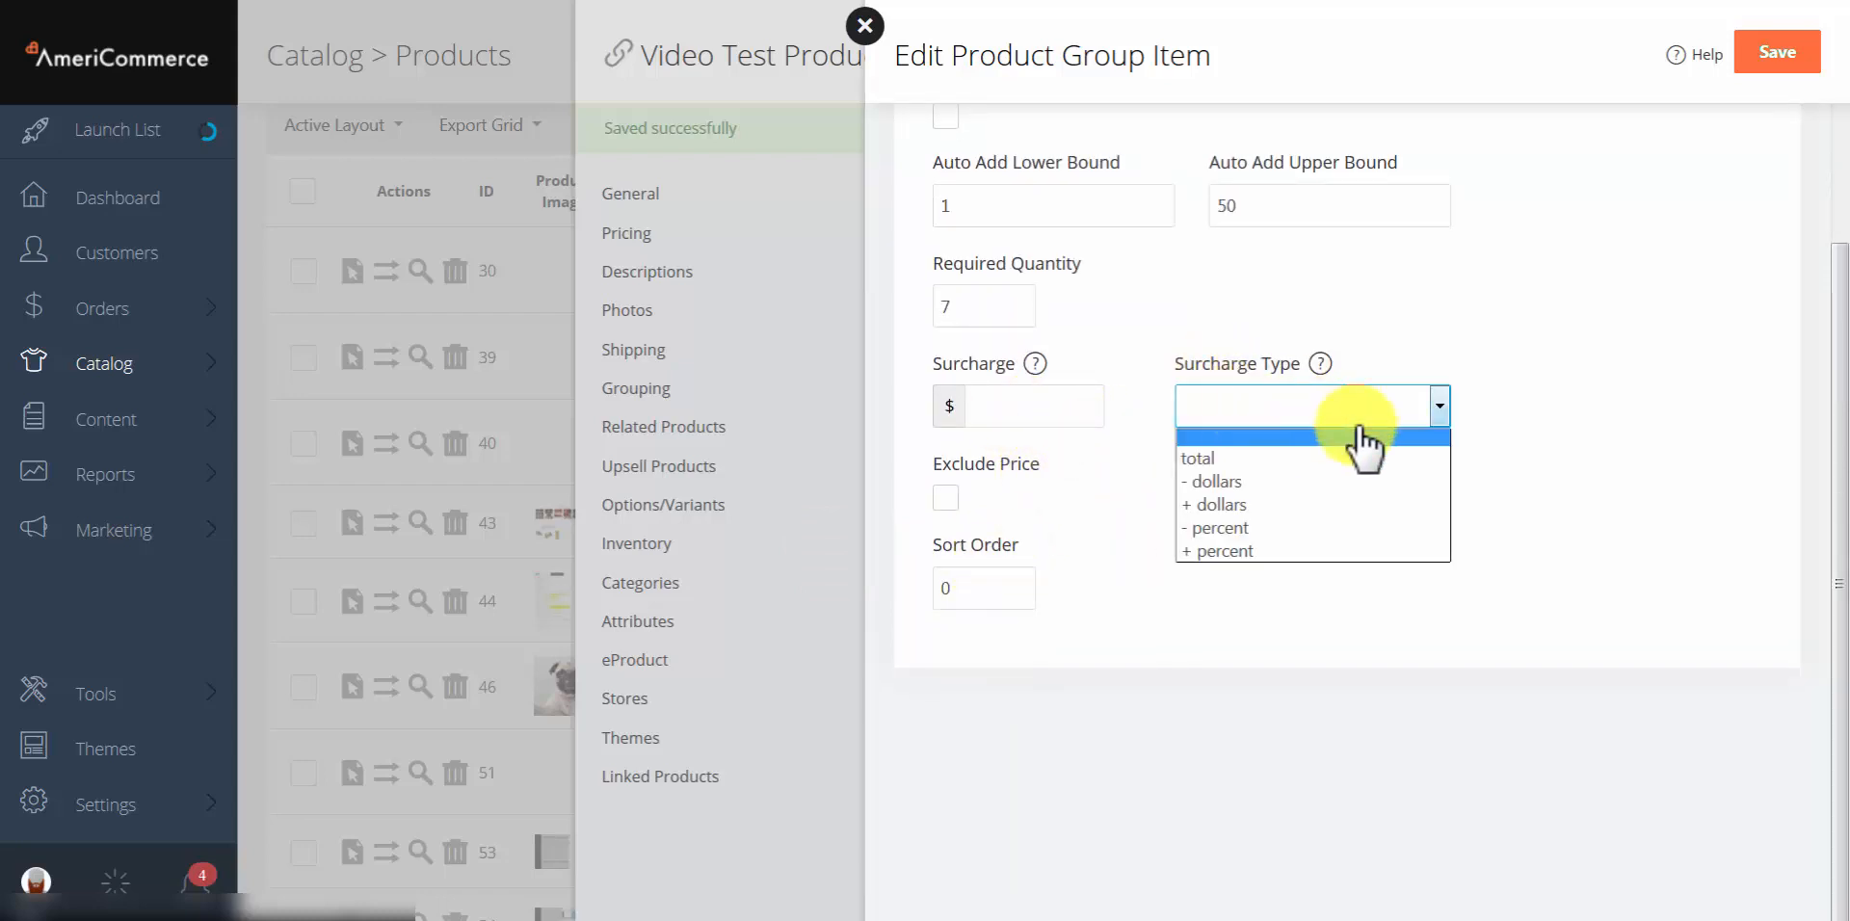
pyautogui.click(1235, 511)
pyautogui.click(1011, 406)
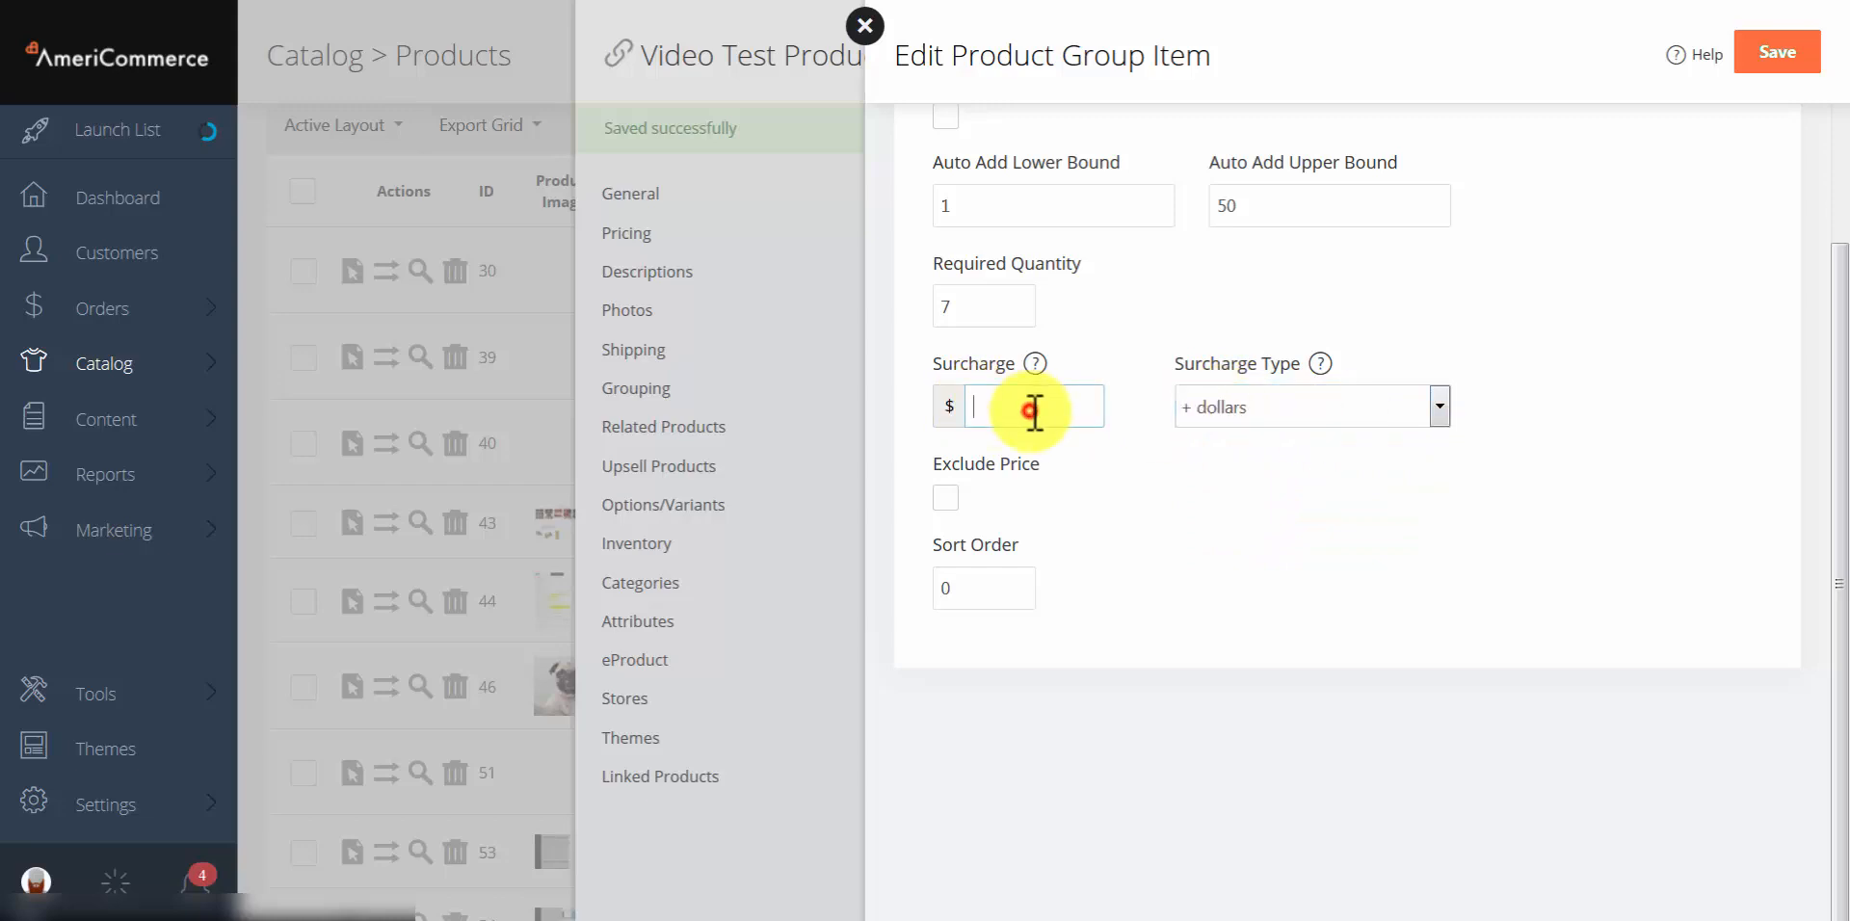
pyautogui.write('5')
pyautogui.click(1292, 547)
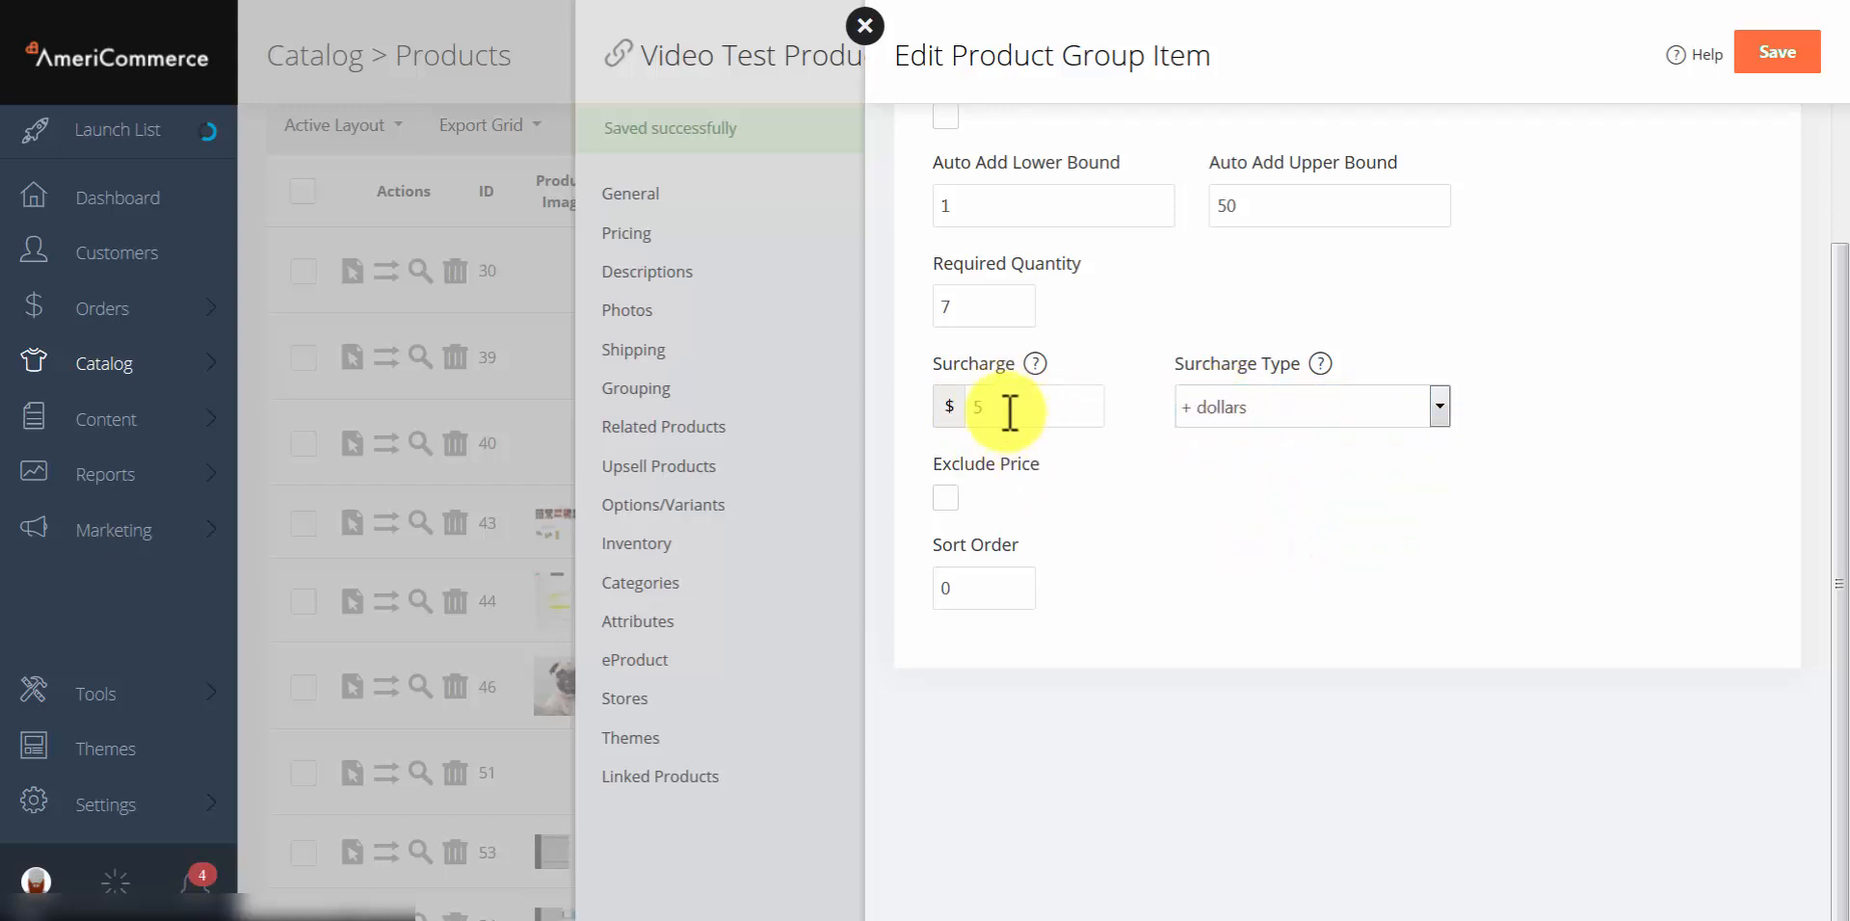
pyautogui.click(1278, 417)
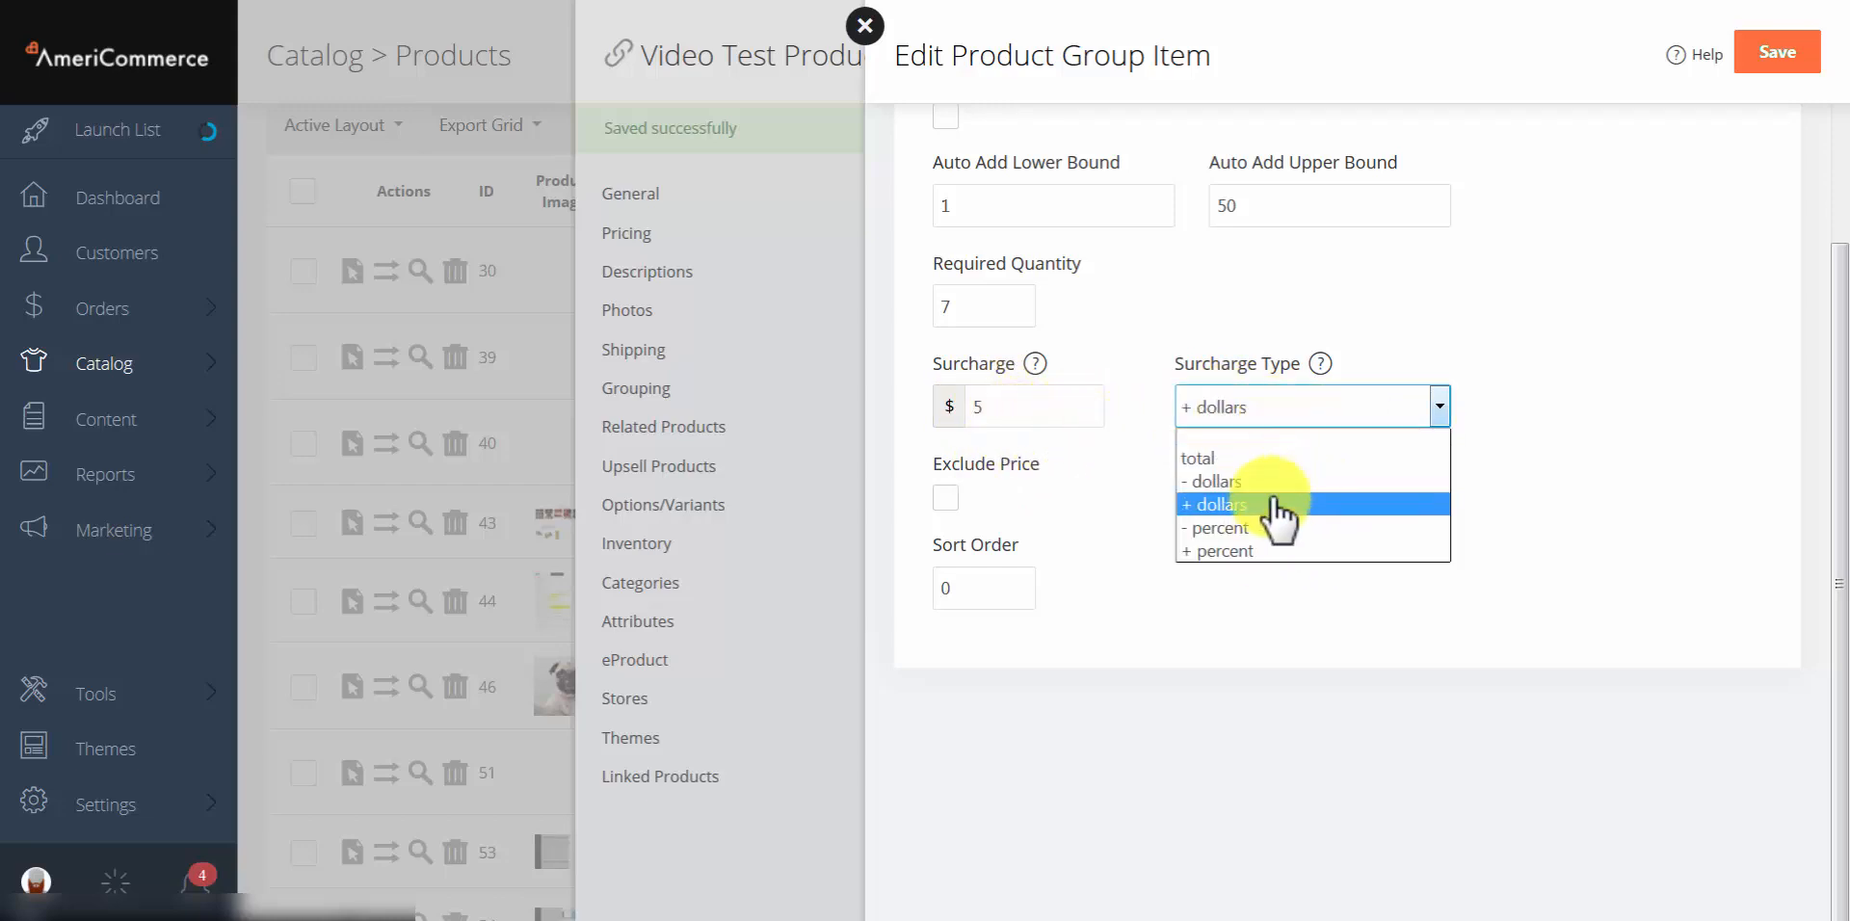
pyautogui.click(1274, 485)
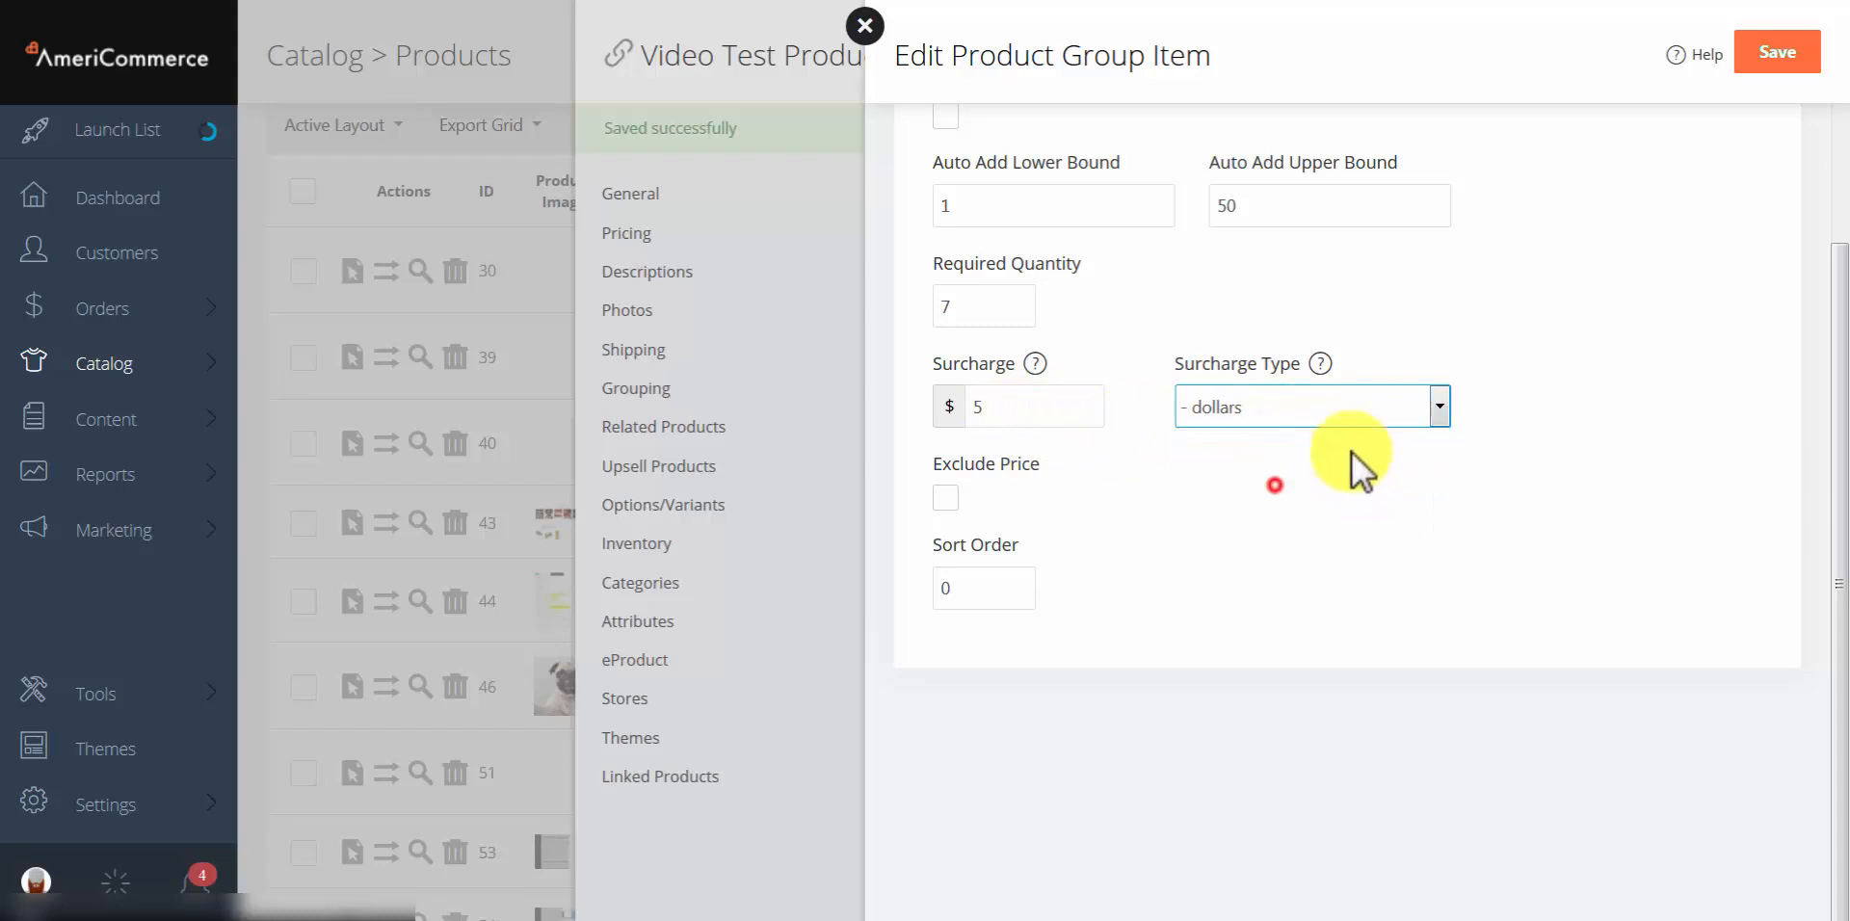
pyautogui.click(1118, 480)
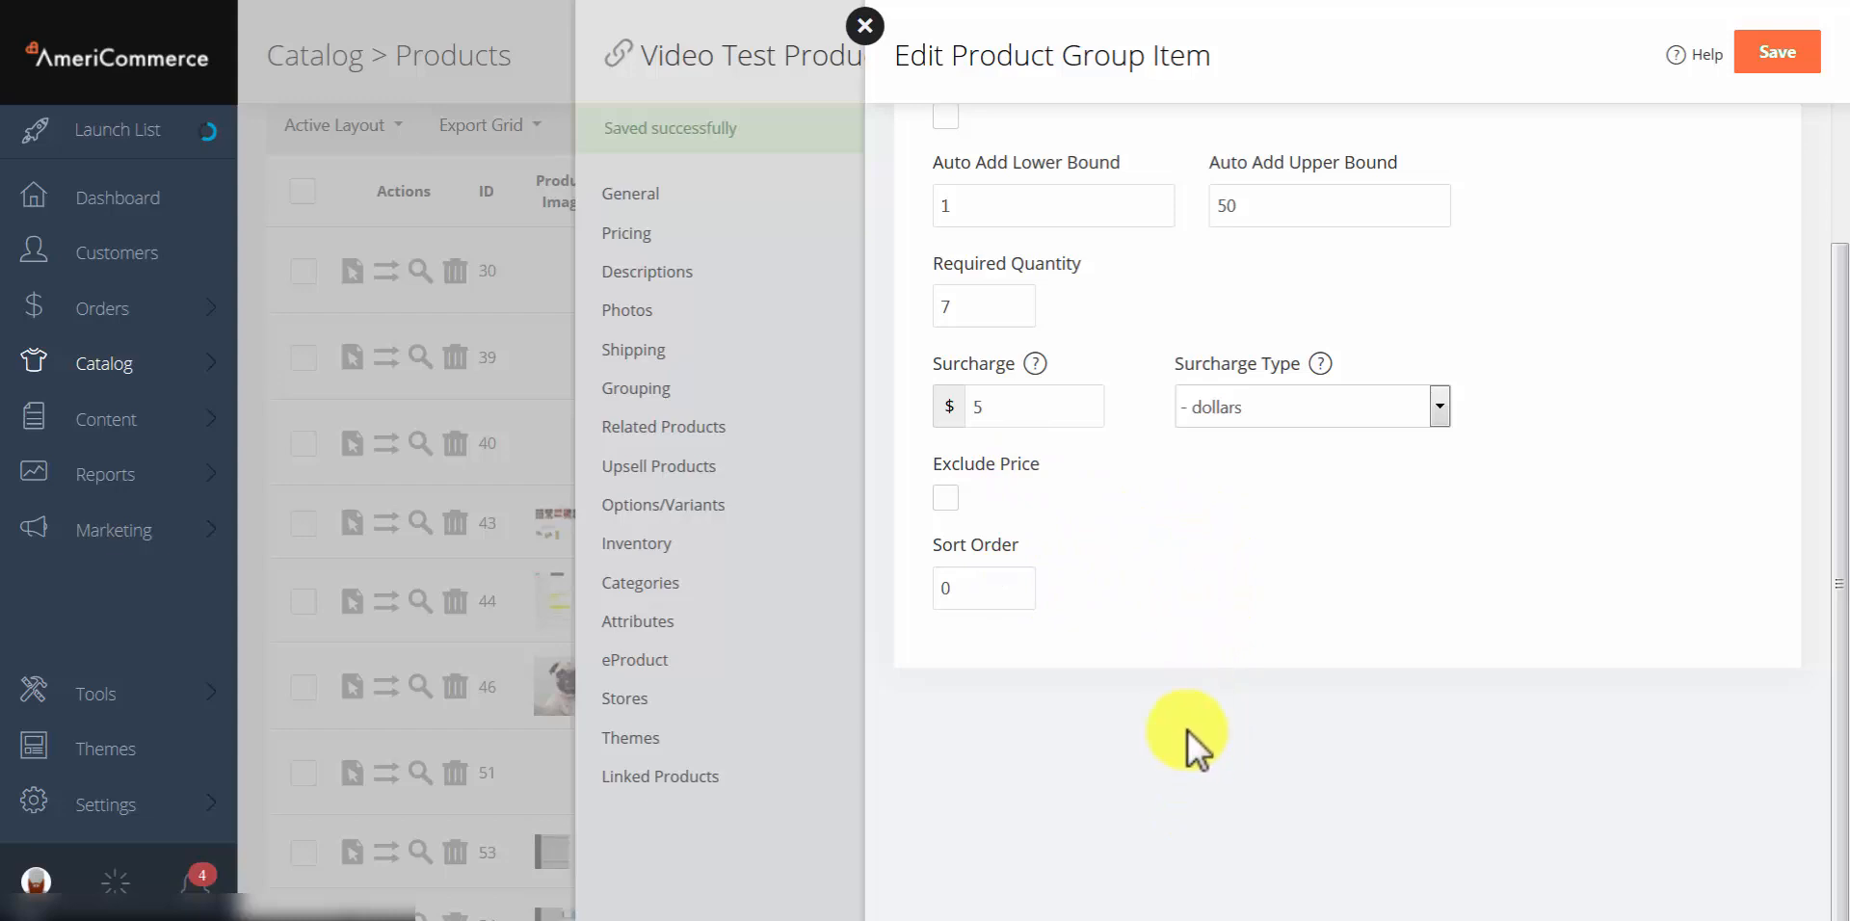
pyautogui.click(865, 26)
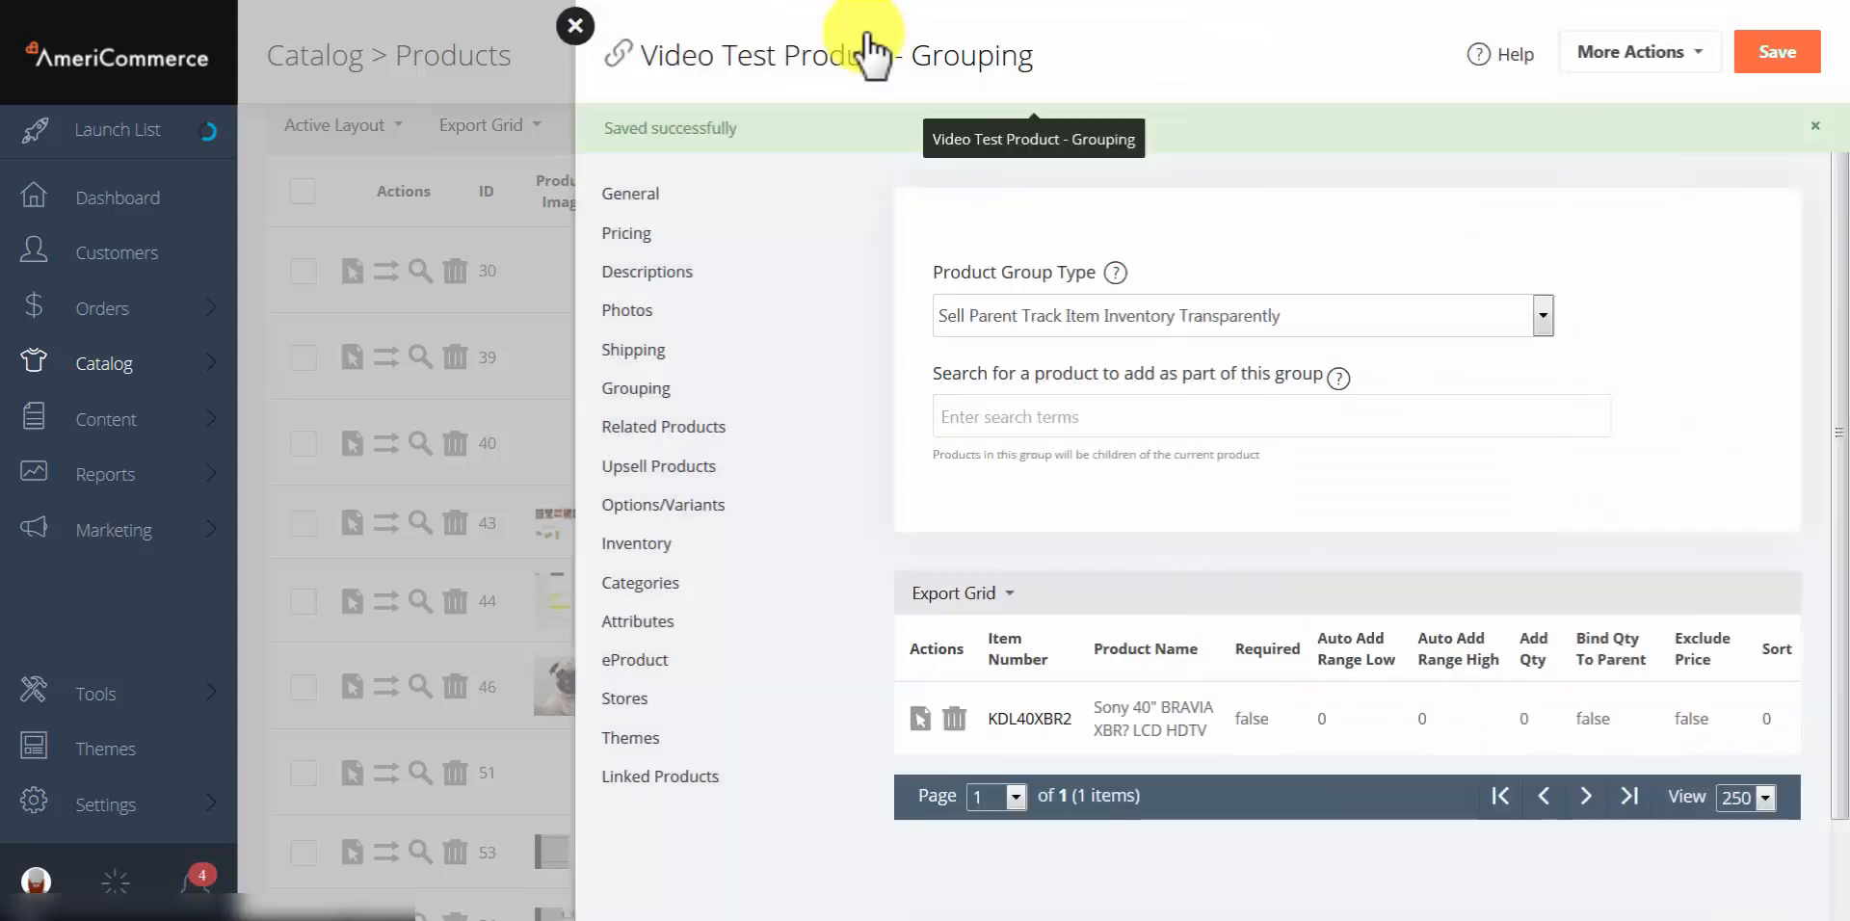
# Step: Search 'women' and add Women's Air Max 360 (Purple/White/Pink) as a related product, then save
pyautogui.click(650, 430)
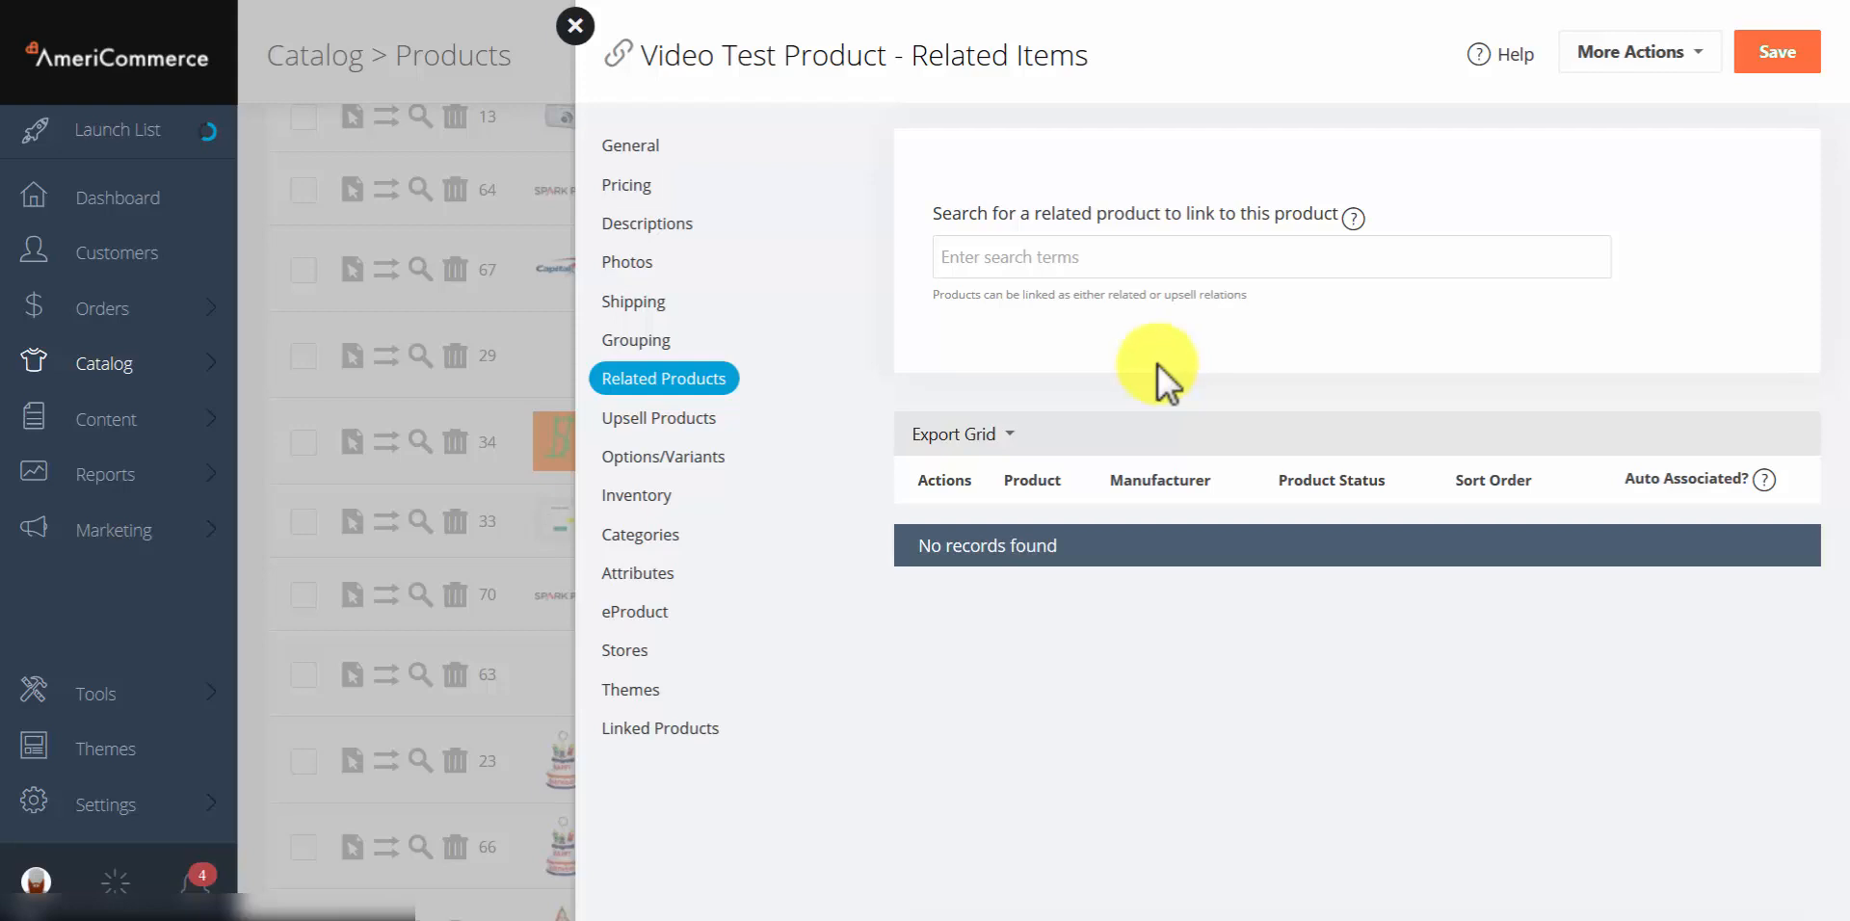
pyautogui.click(969, 257)
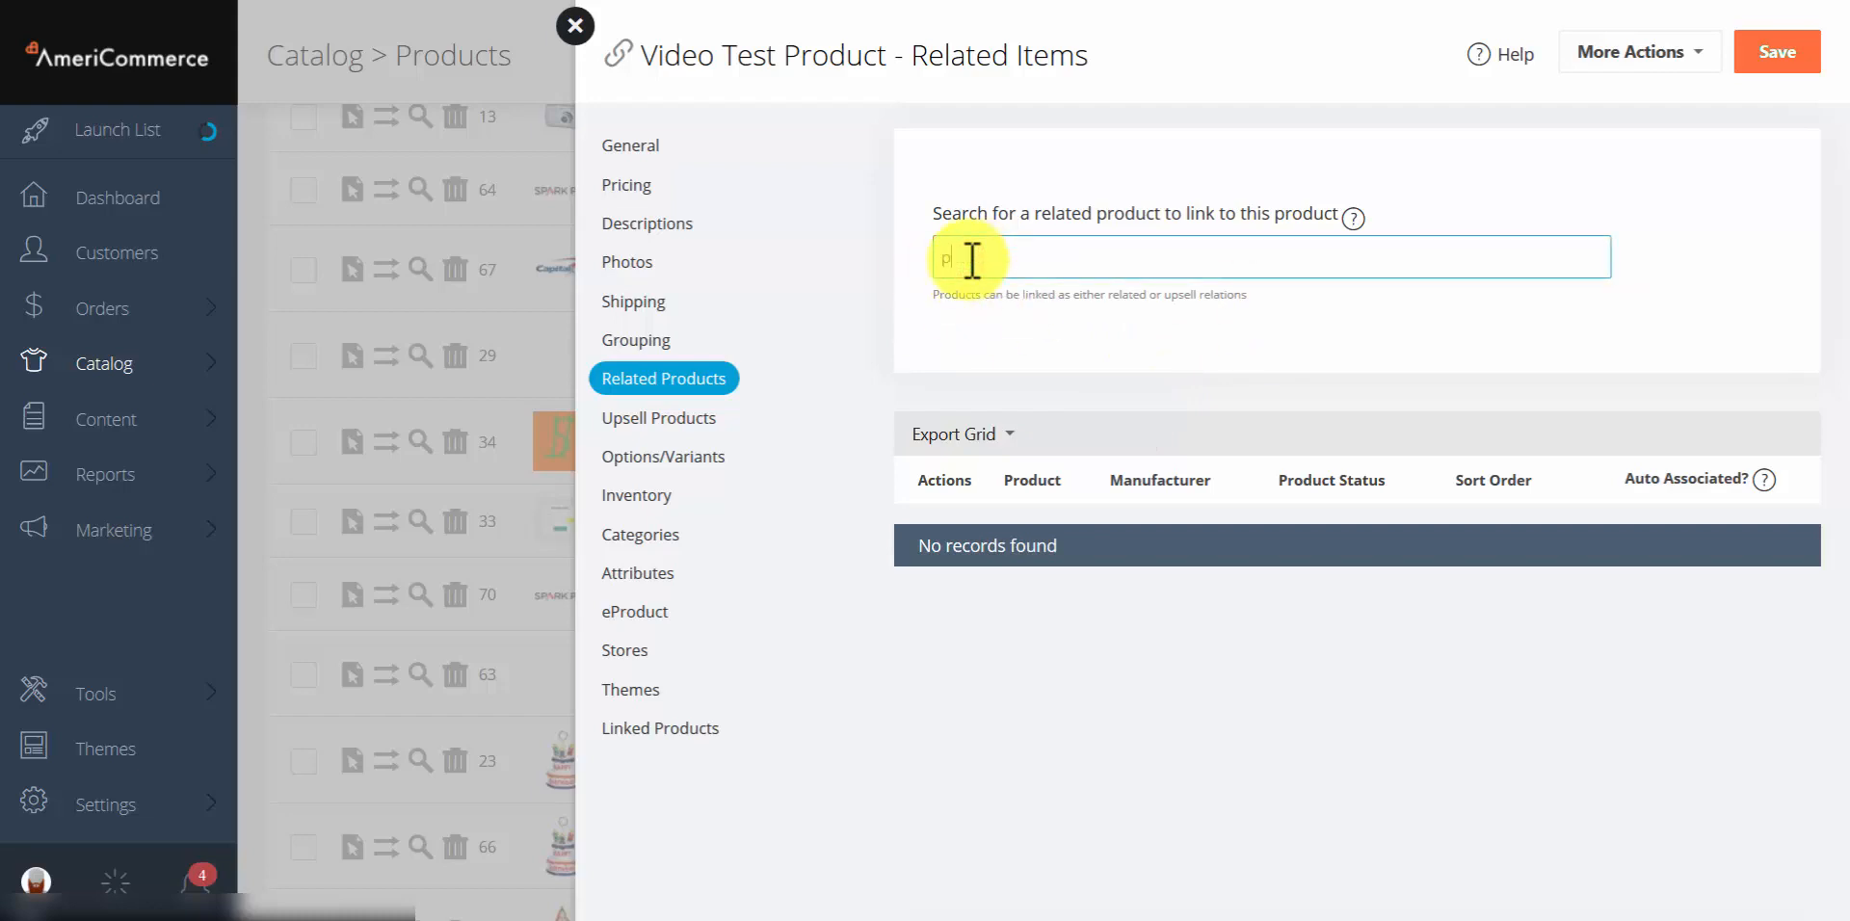
pyautogui.write('women')
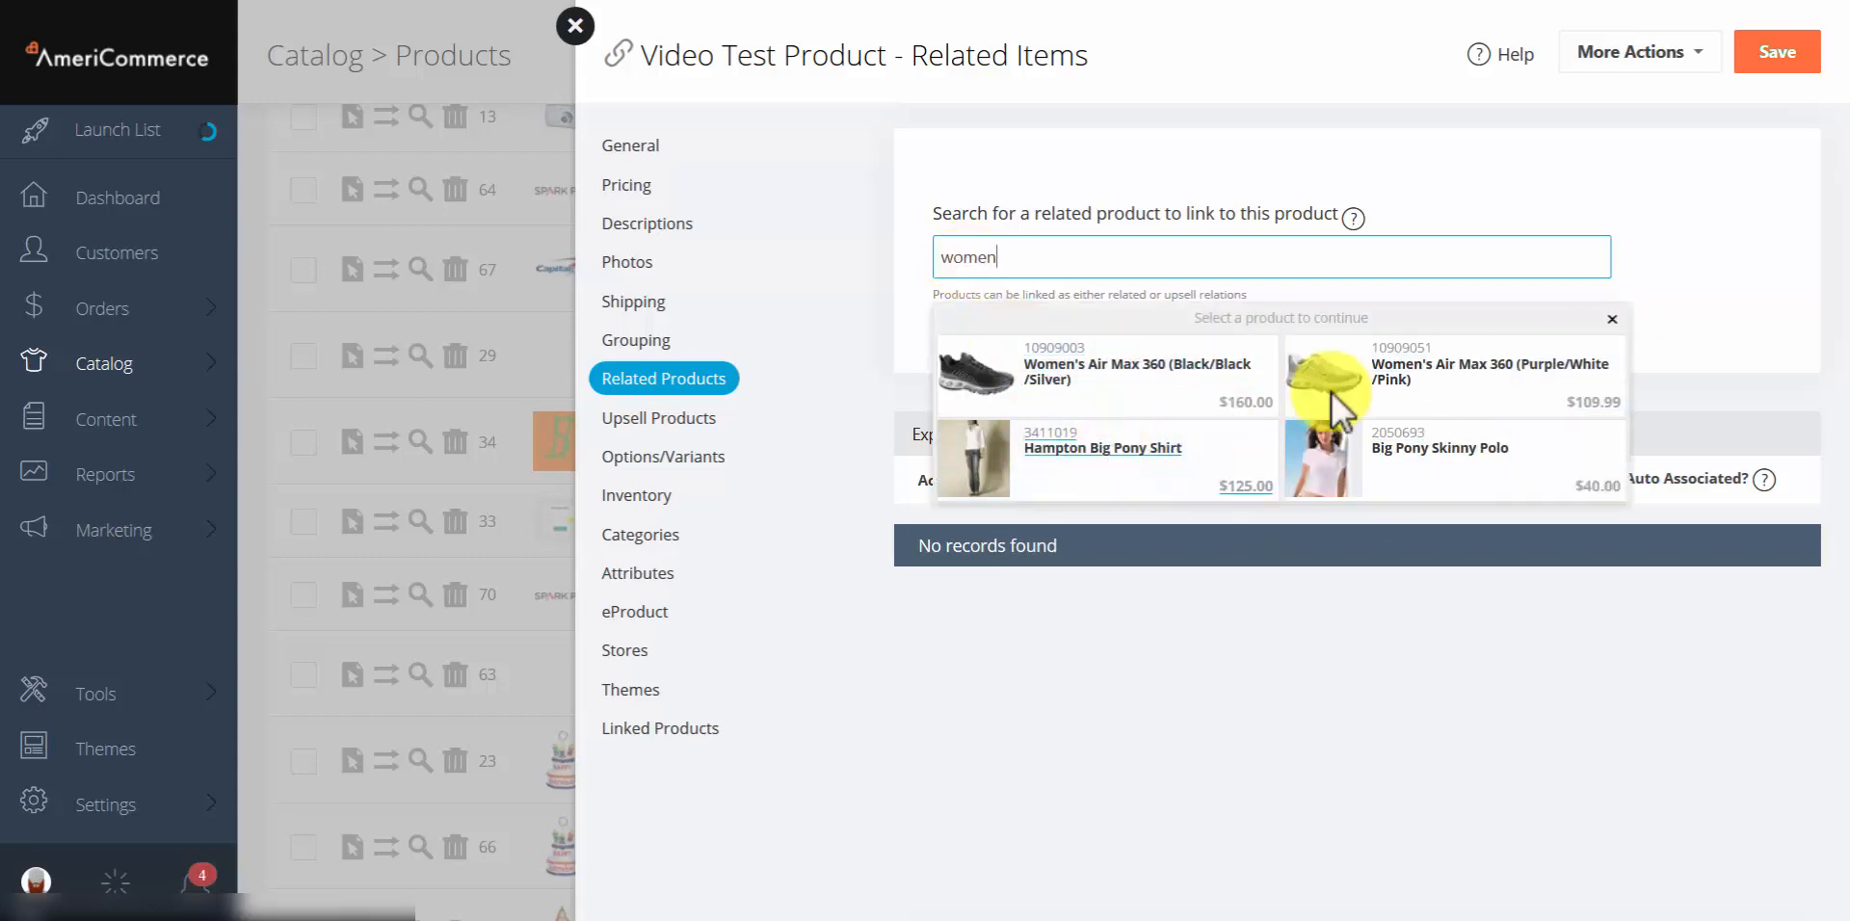
pyautogui.click(1393, 376)
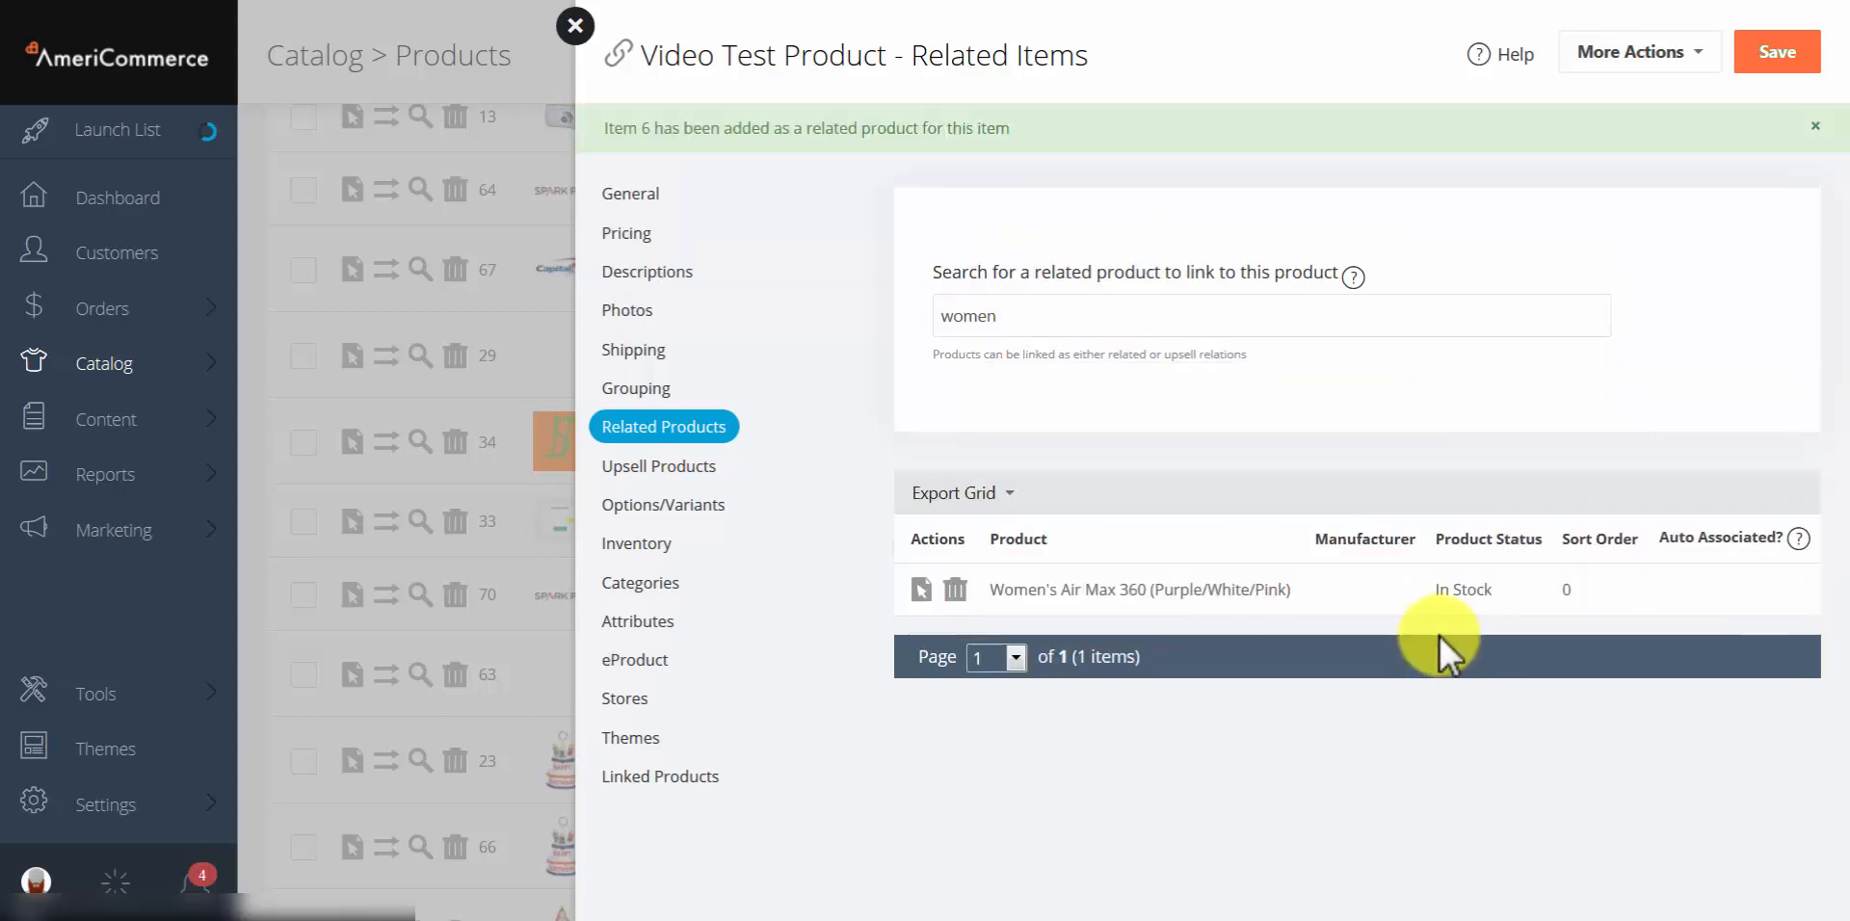
pyautogui.click(1771, 56)
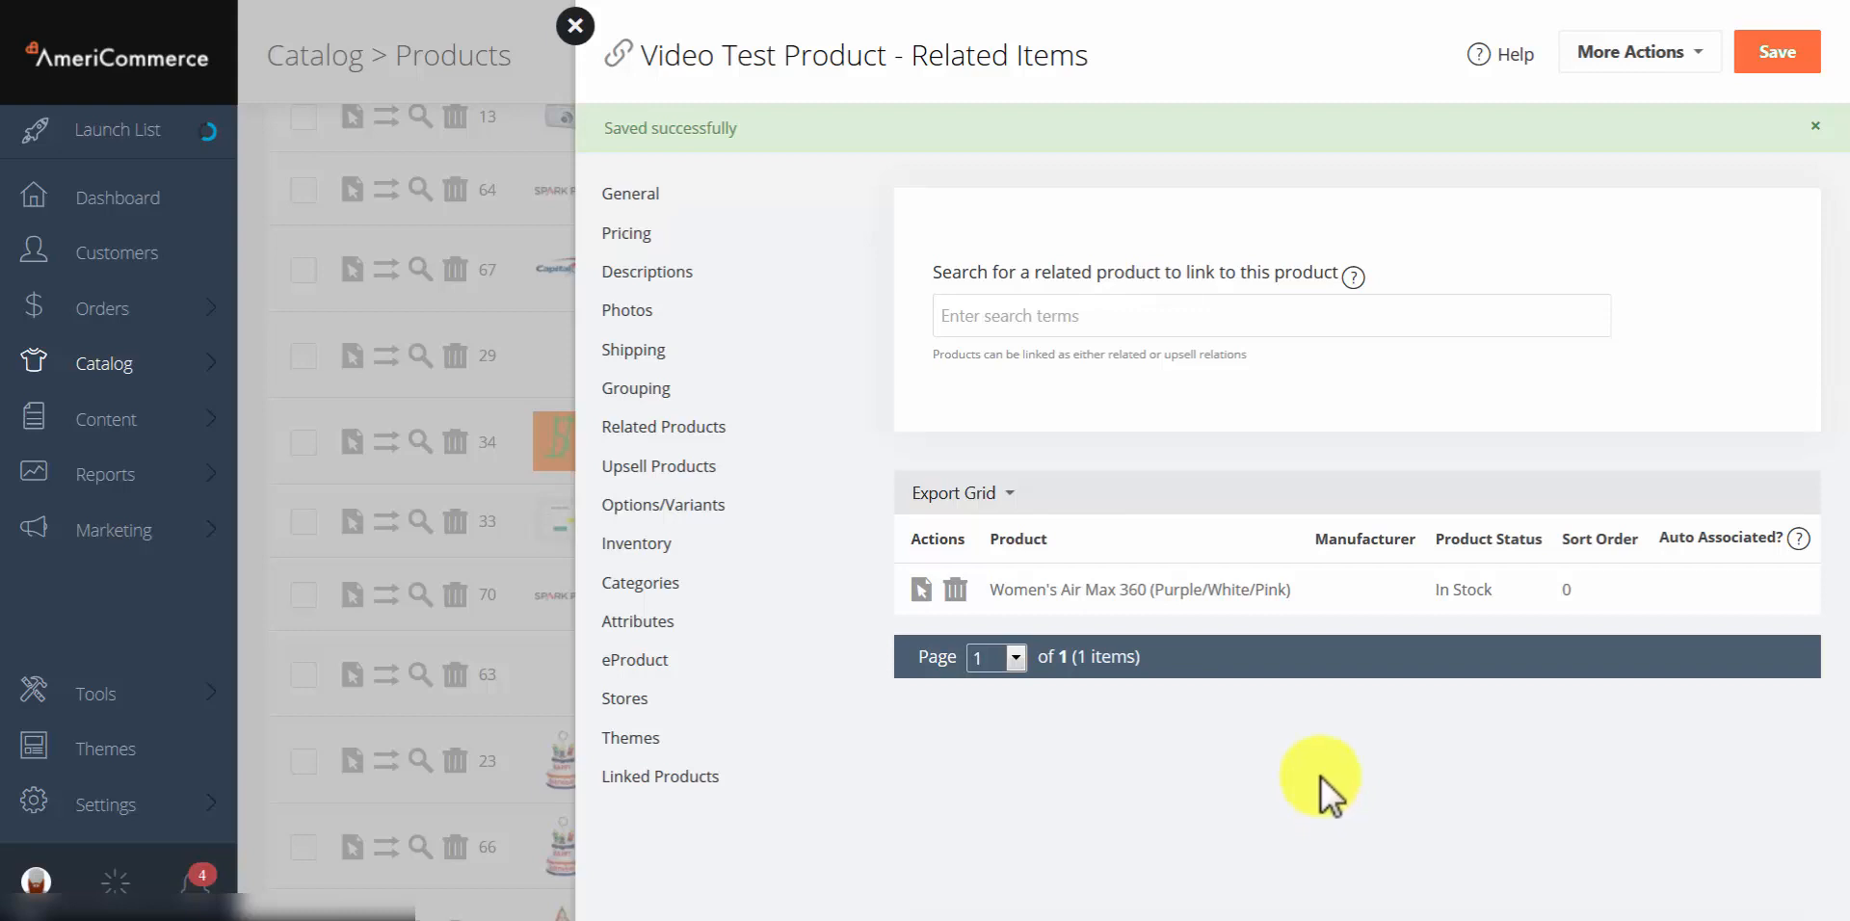
pyautogui.click(1015, 579)
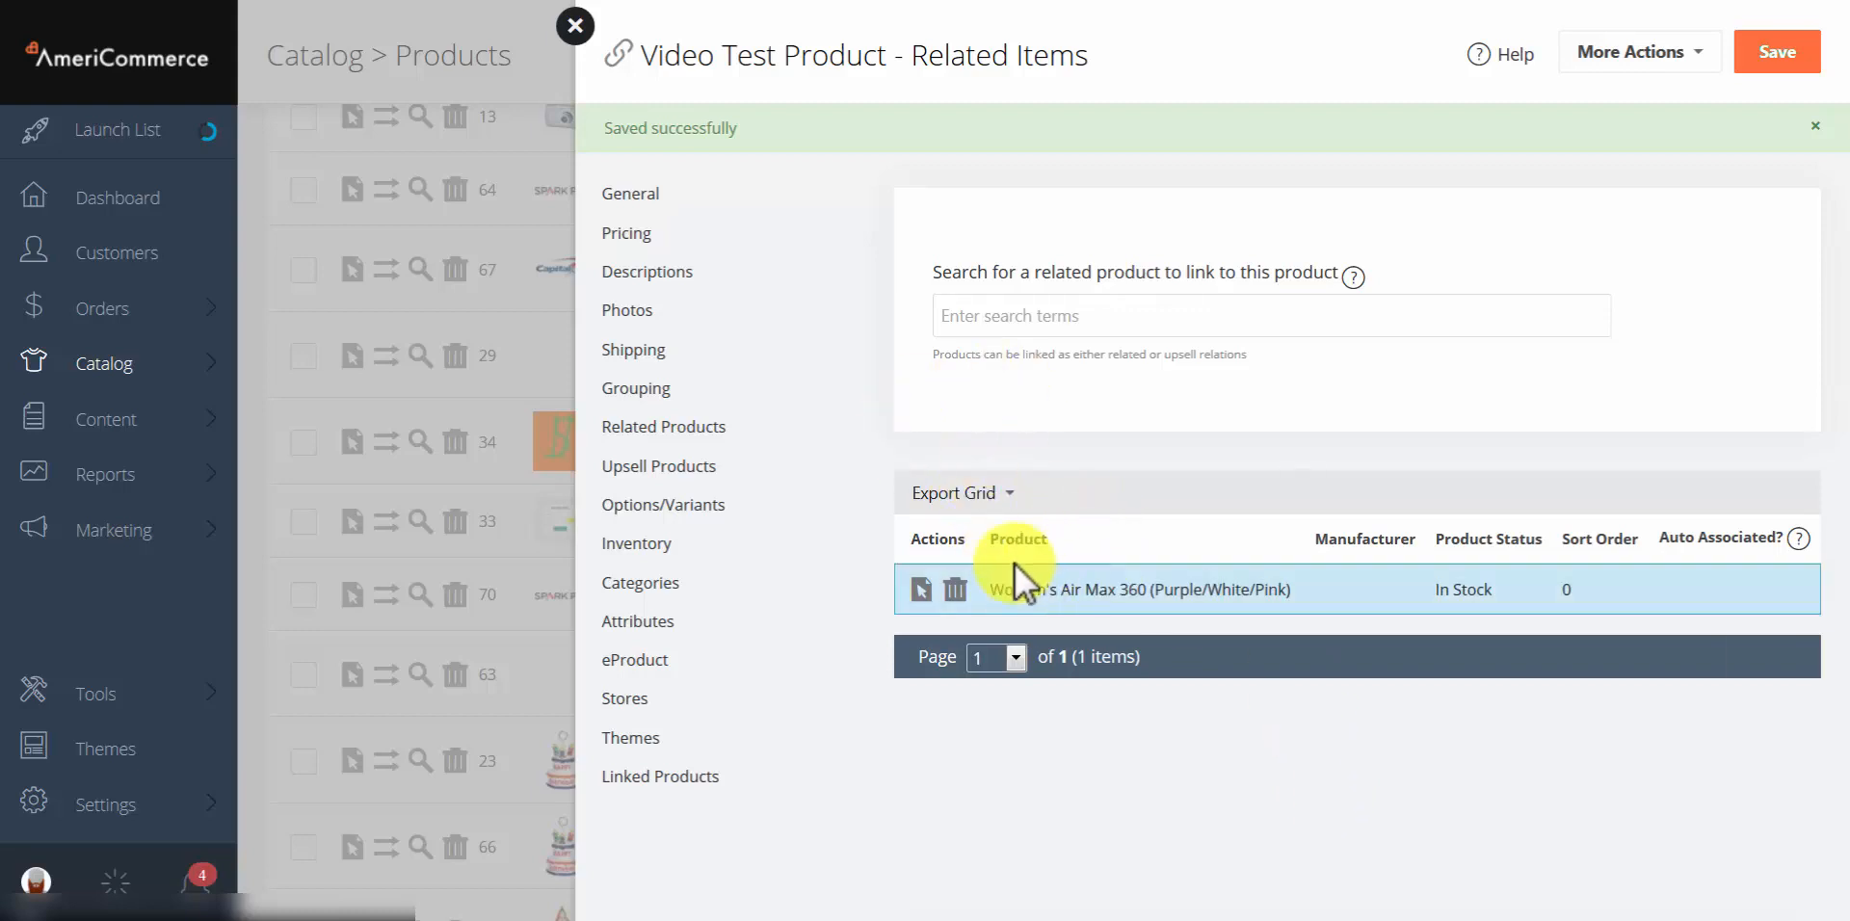
pyautogui.doubleClick(1108, 588)
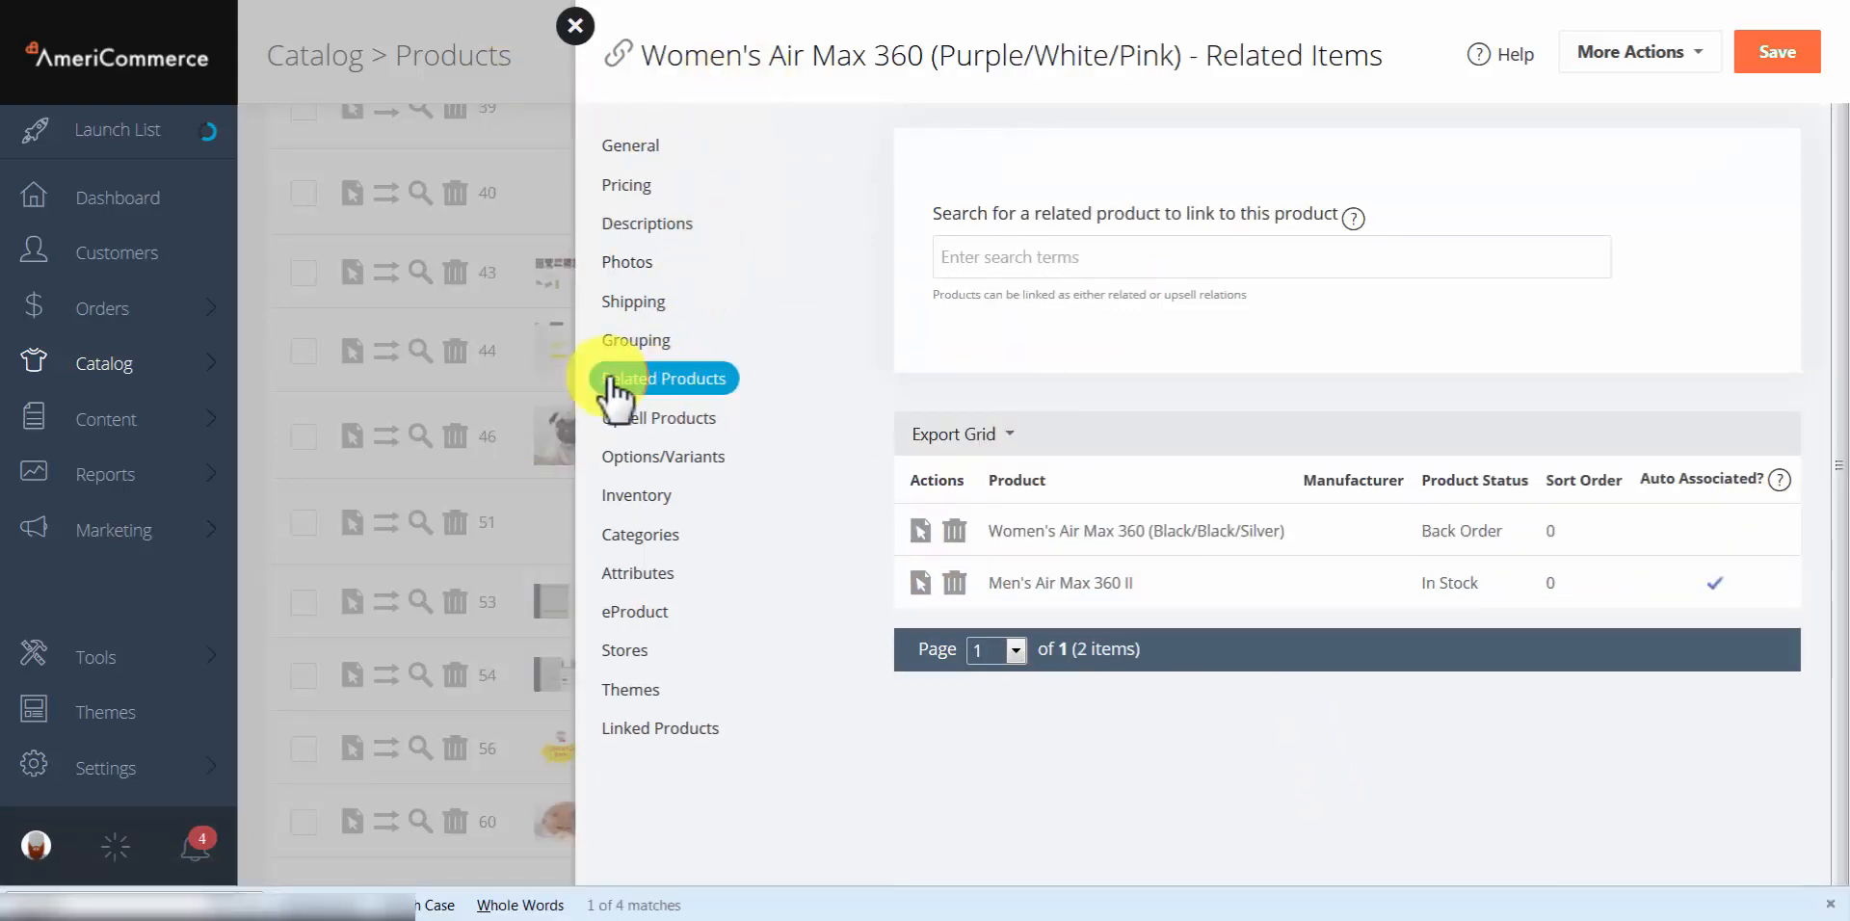
pyautogui.rightClick(1093, 776)
pyautogui.click(1229, 549)
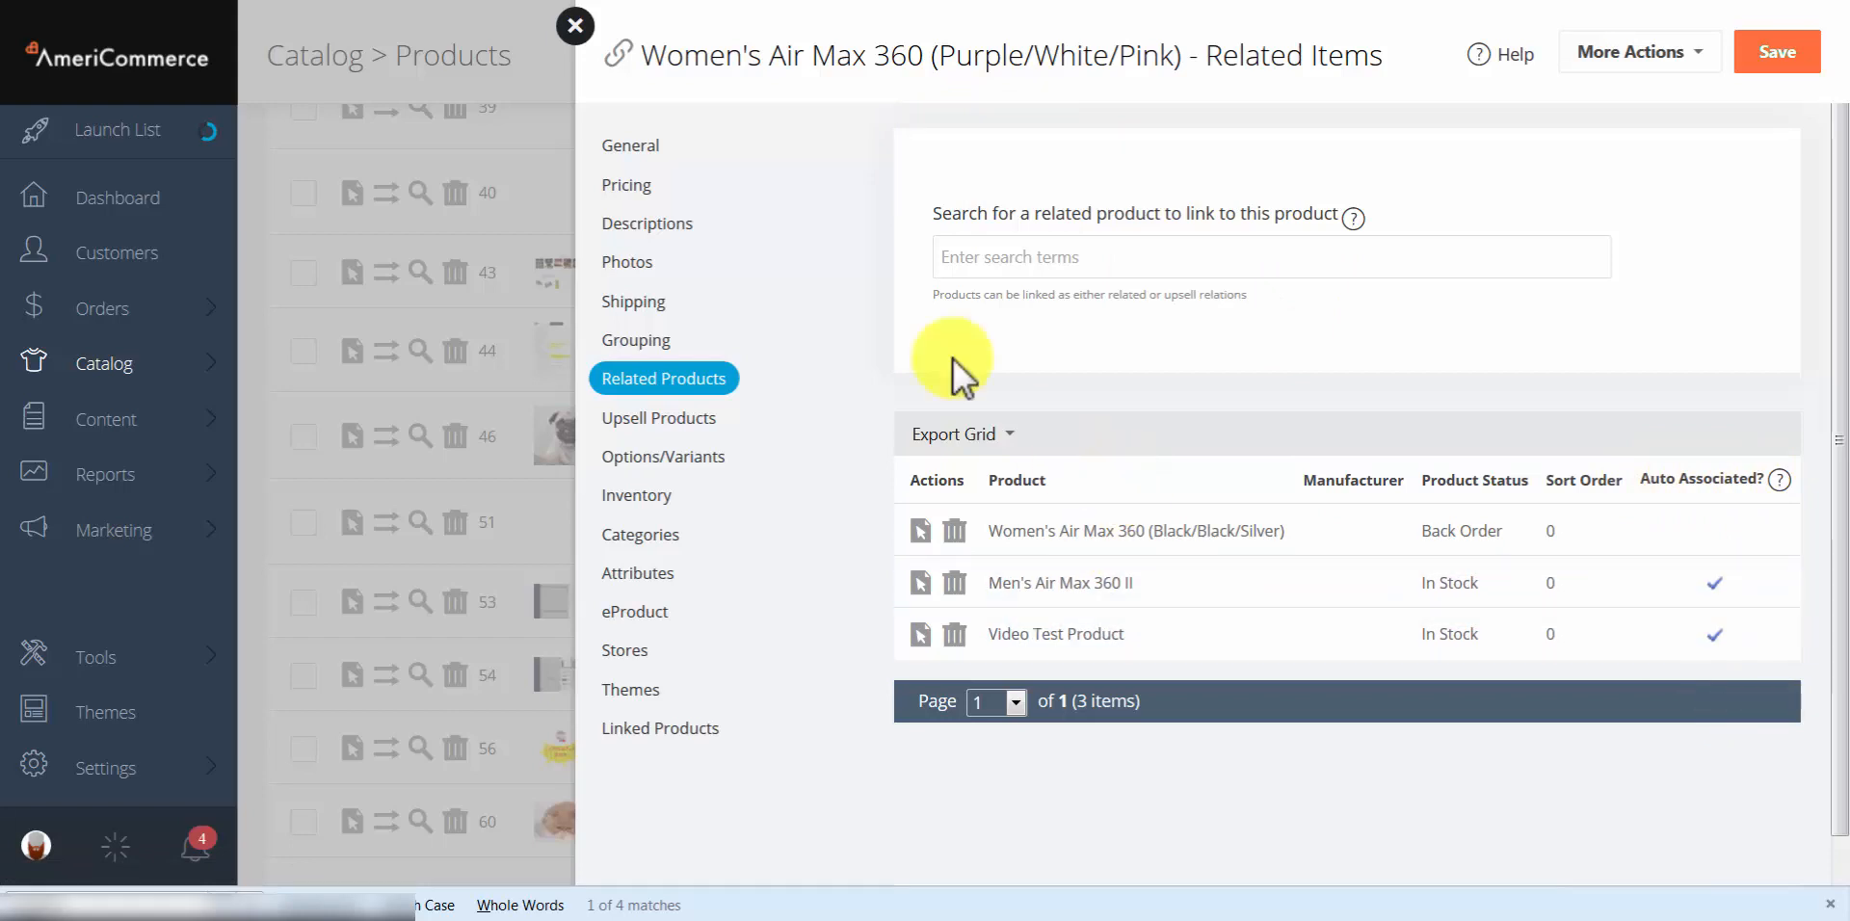
pyautogui.click(260, 2)
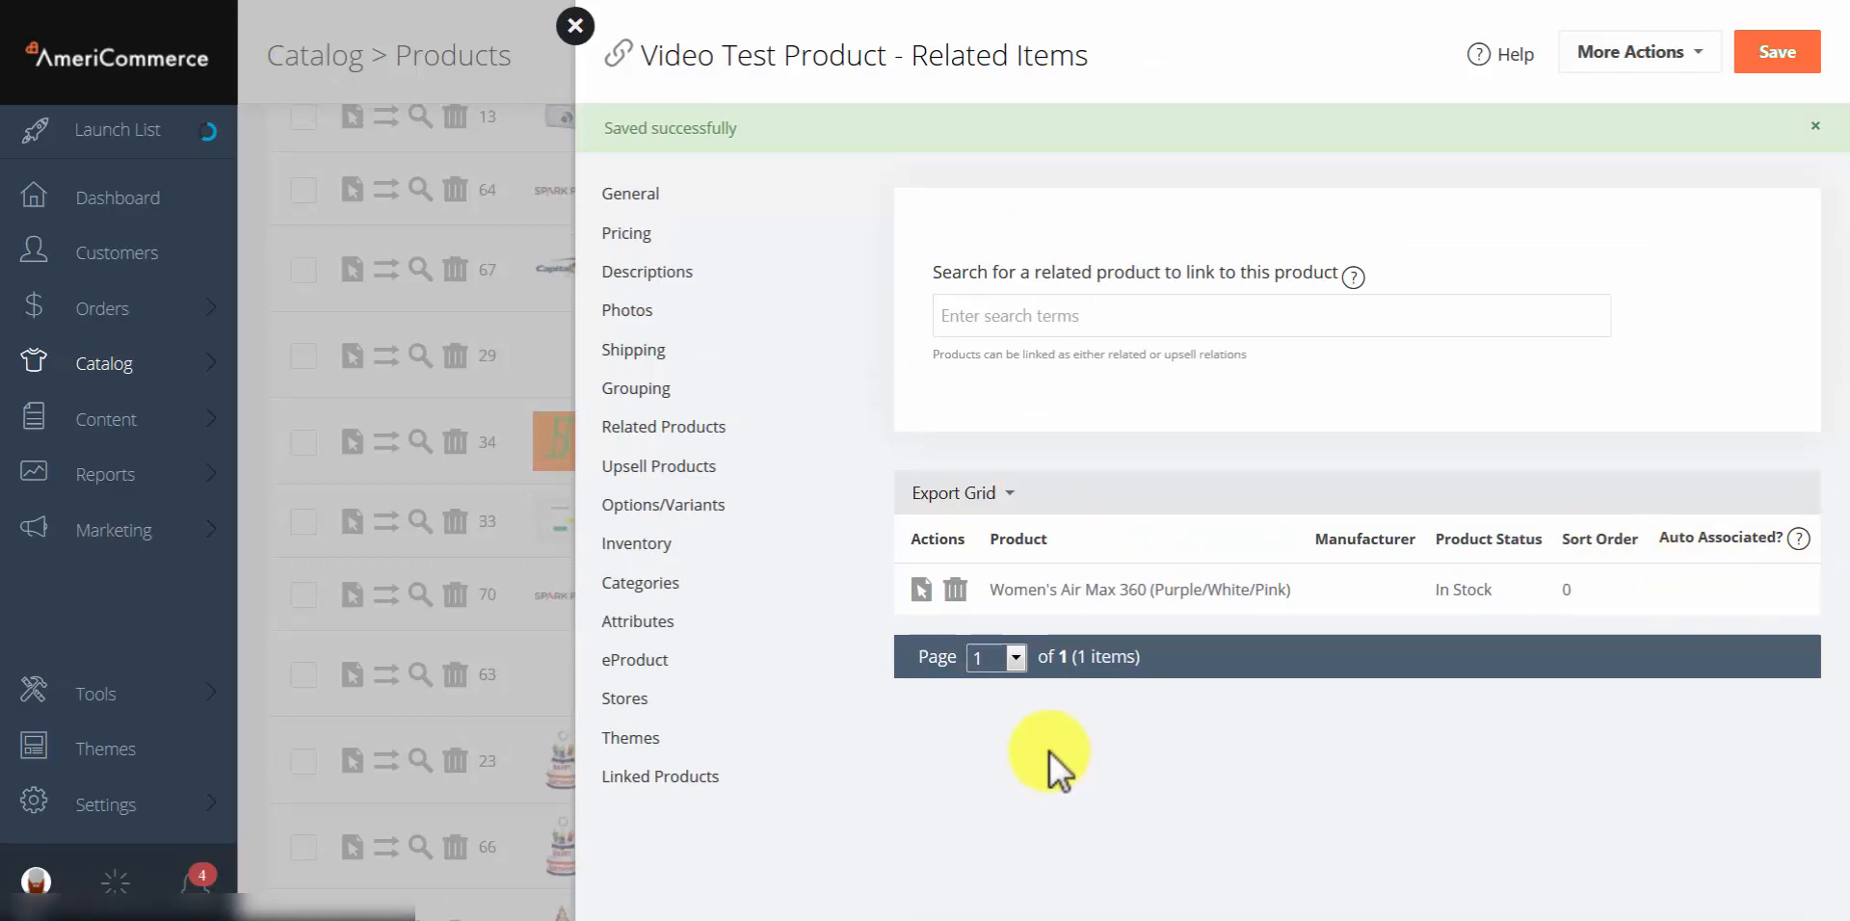
pyautogui.click(922, 592)
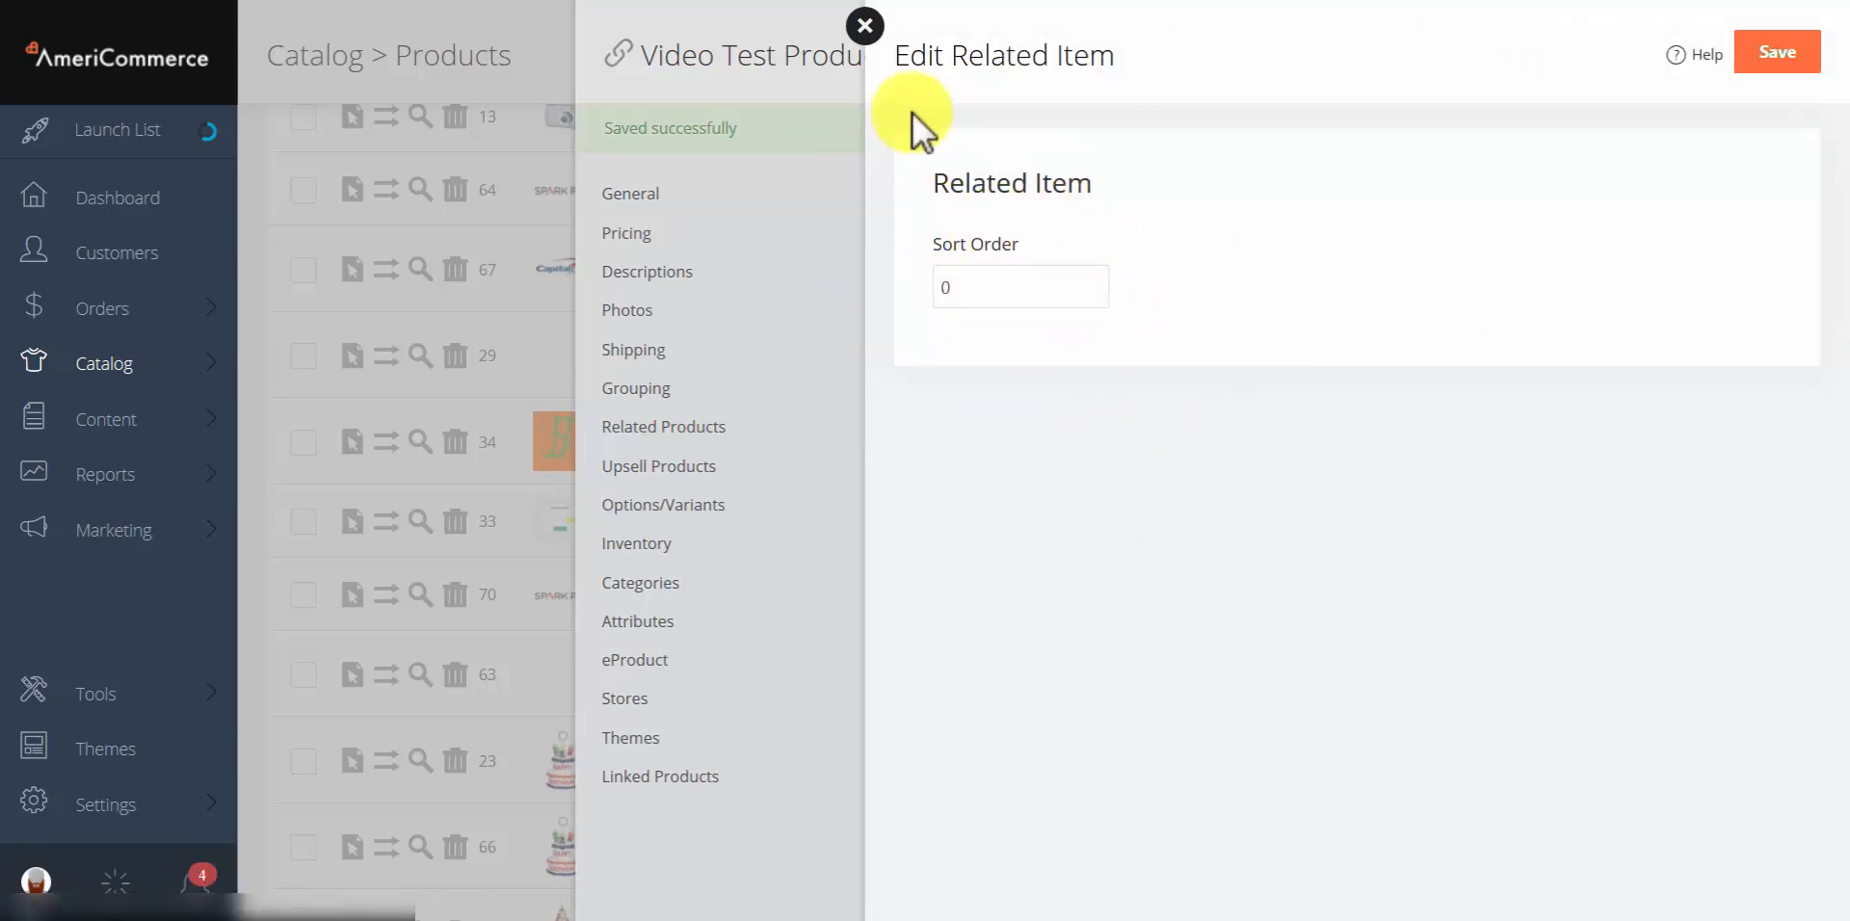
pyautogui.click(861, 31)
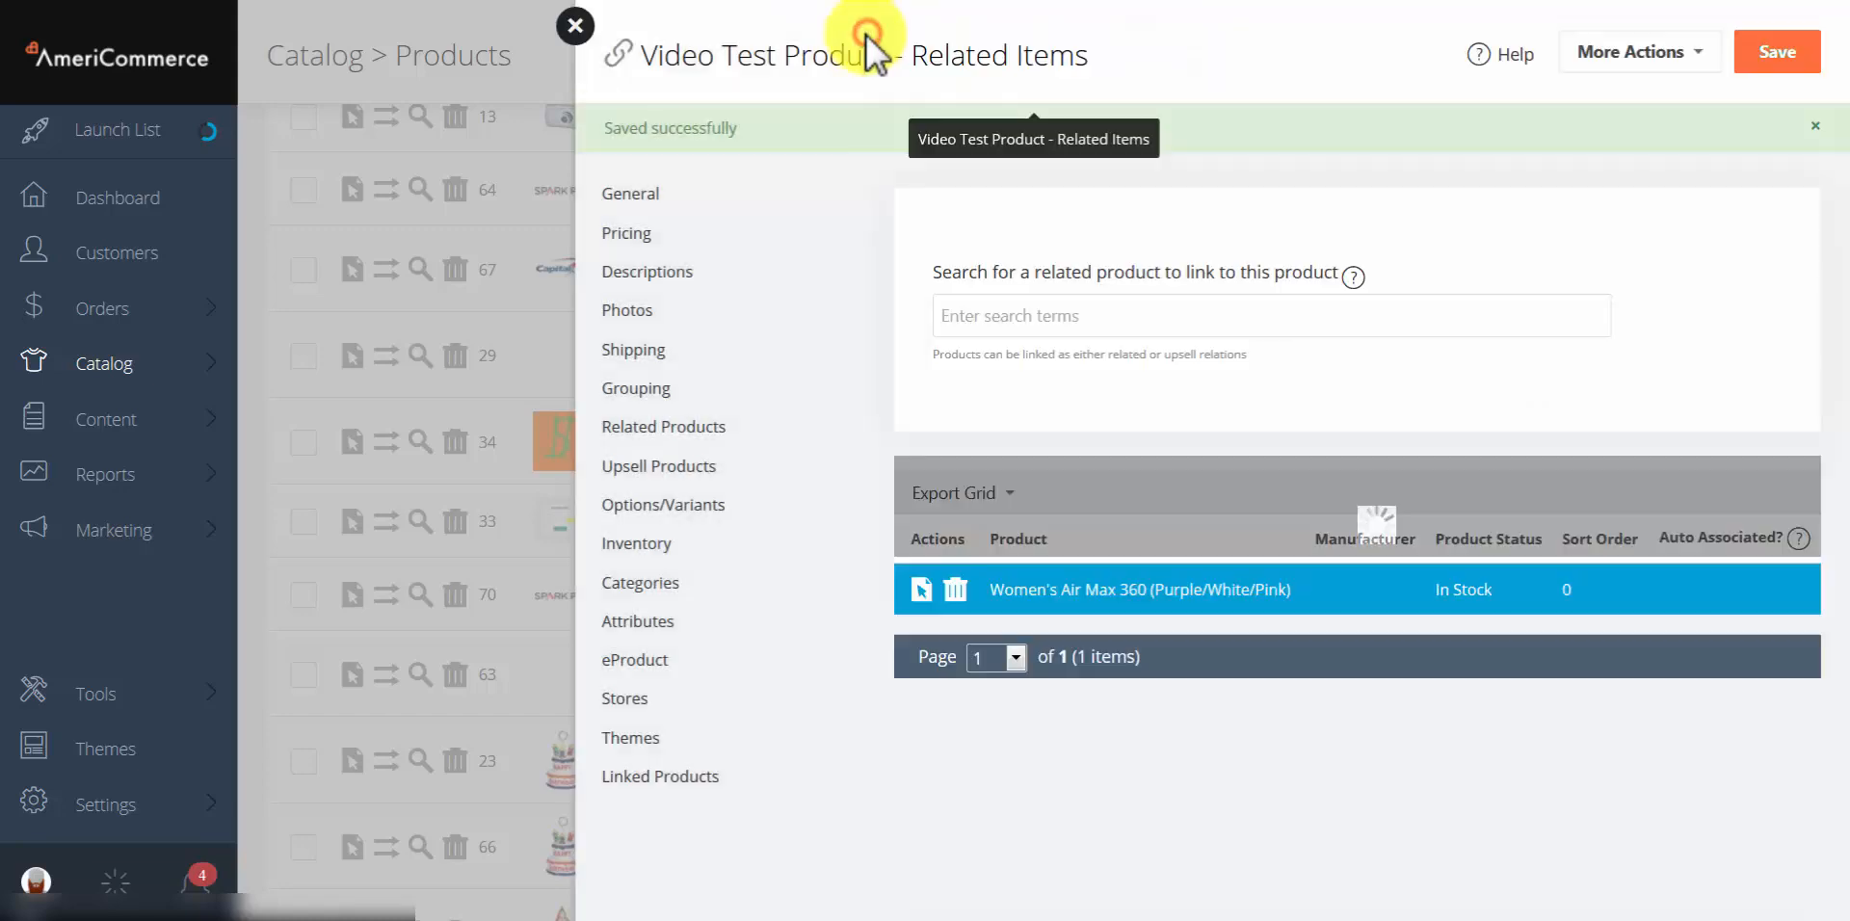
# Step: Search 'comp' in Upsell Products, add Sony 40" BRAVIA XBR LCD HDTV as upsell, and save
pyautogui.click(672, 471)
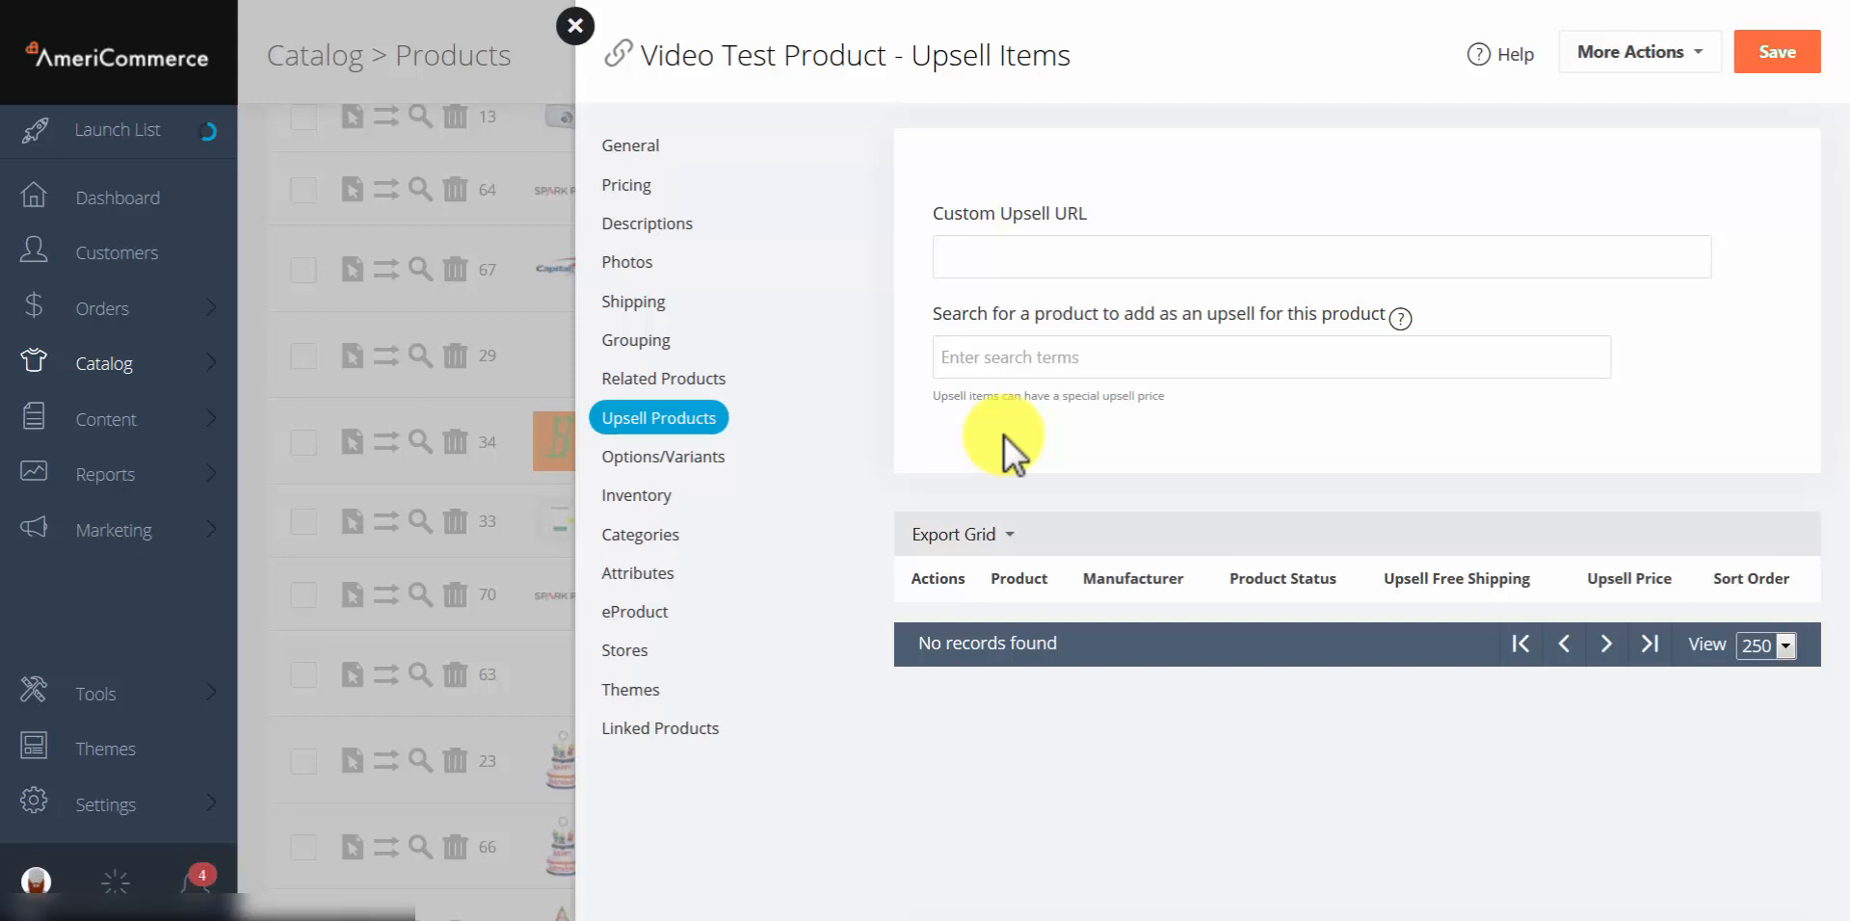
pyautogui.click(999, 358)
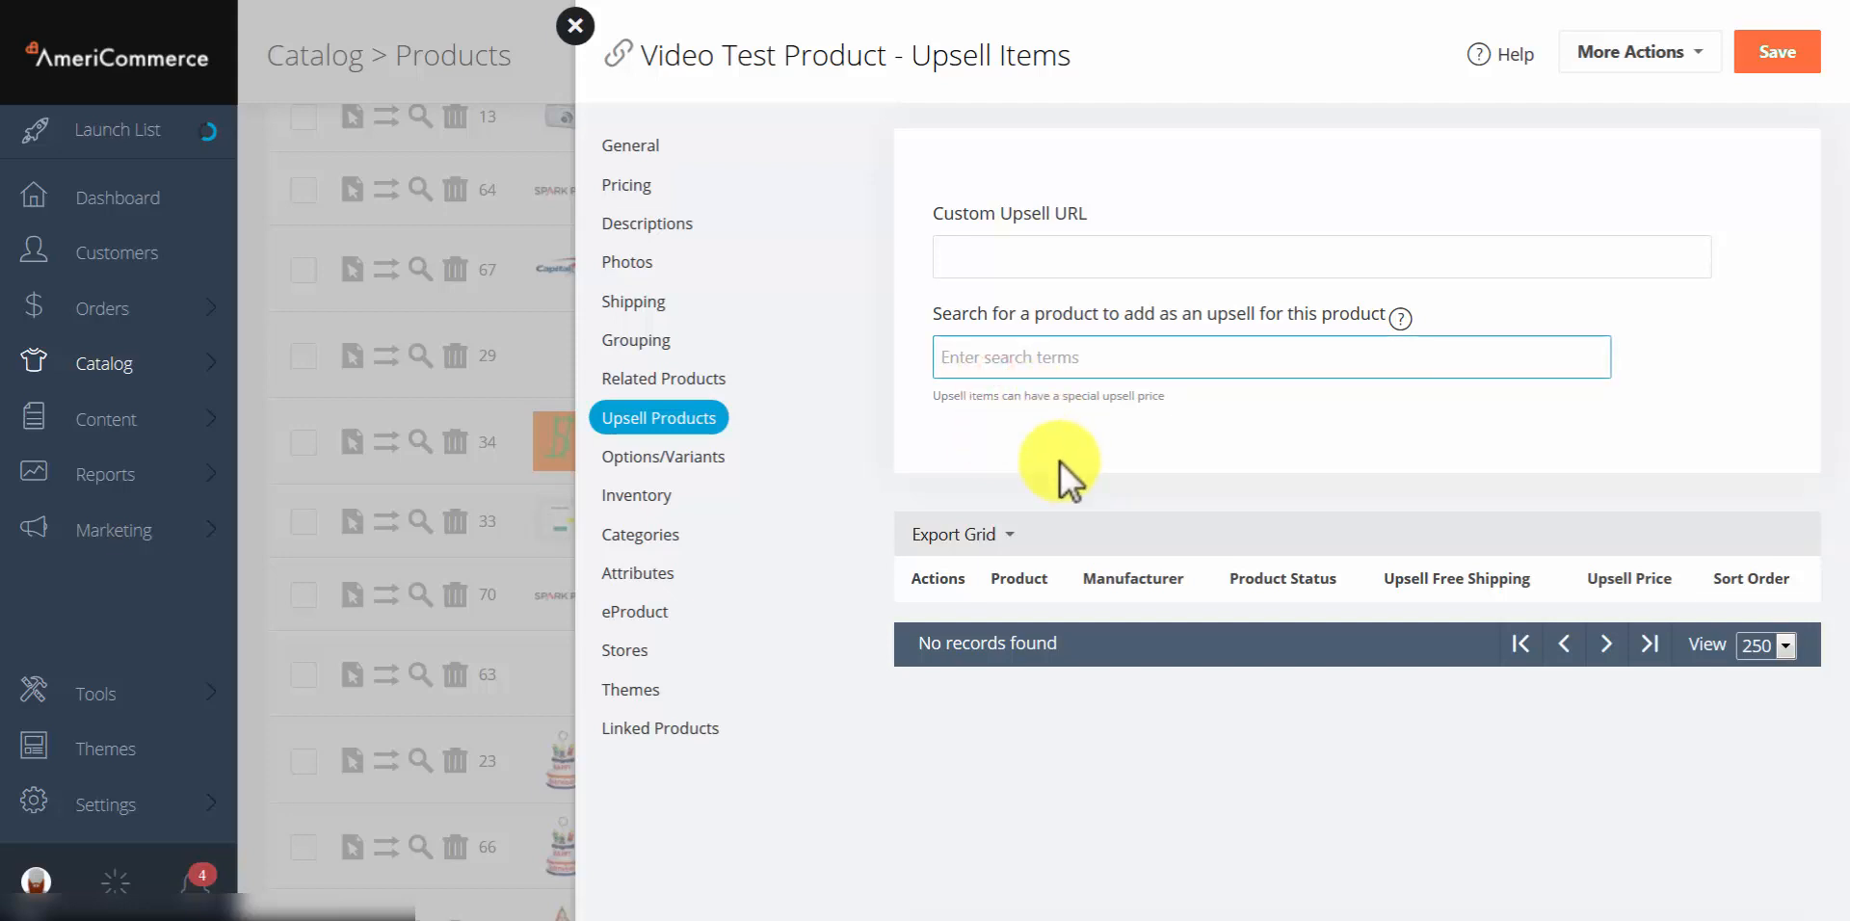
pyautogui.write('comp')
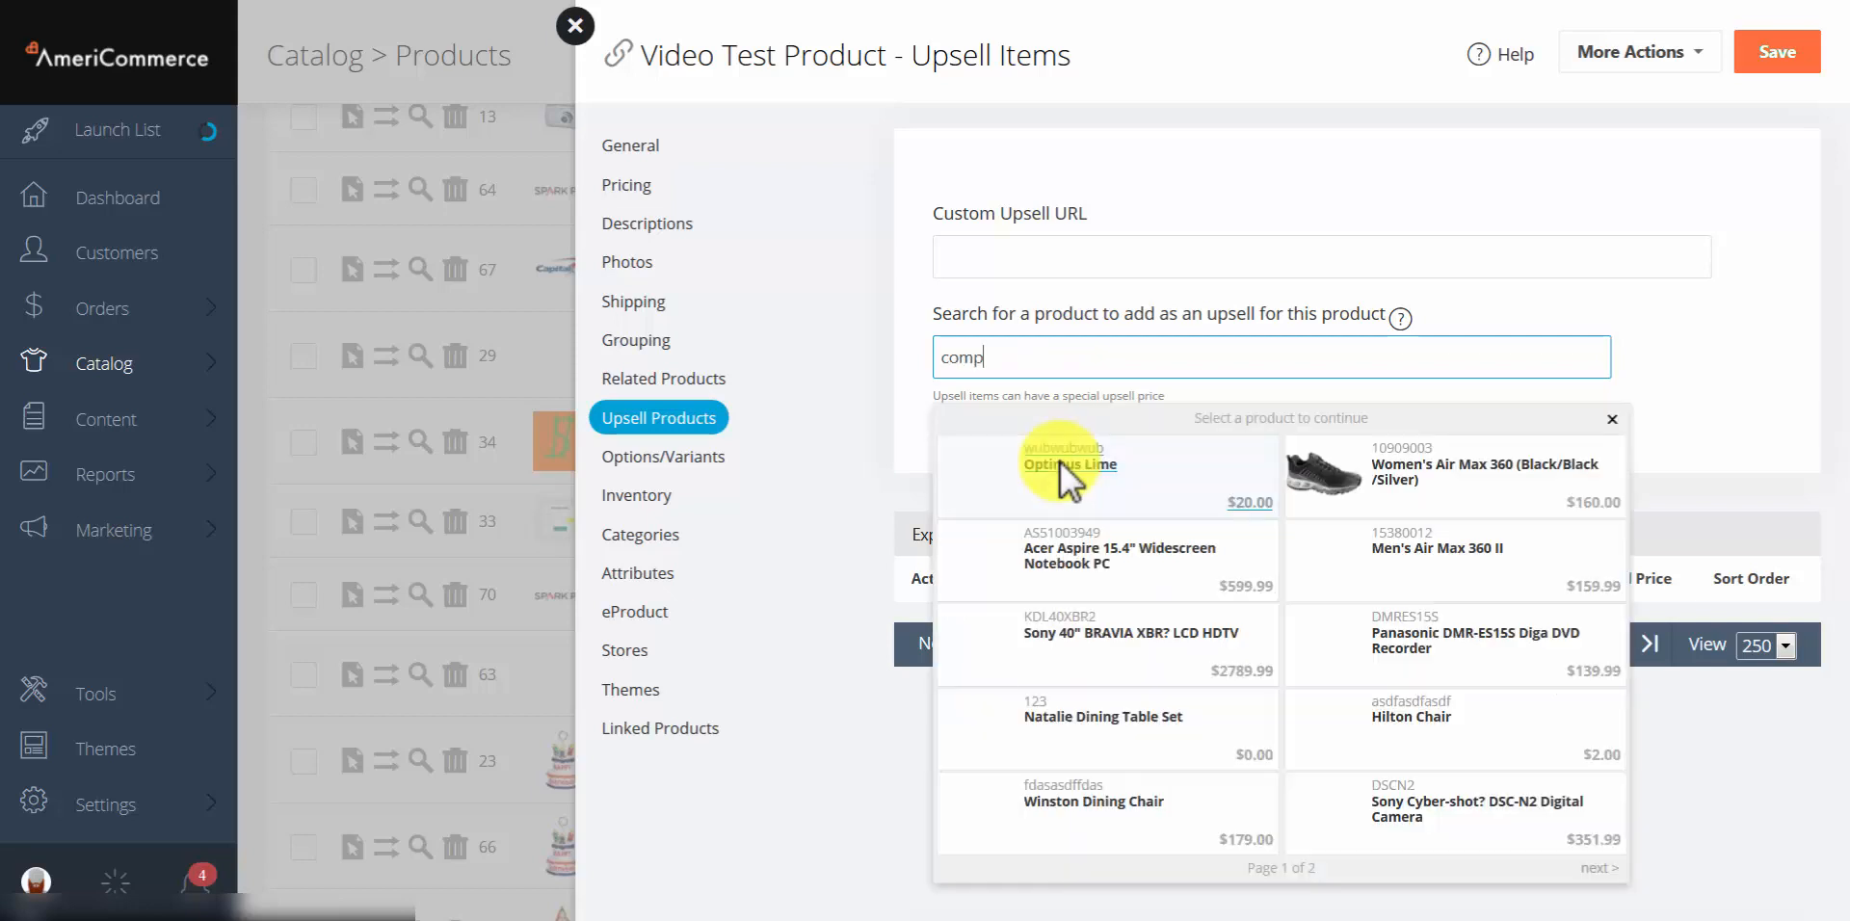
pyautogui.click(1125, 636)
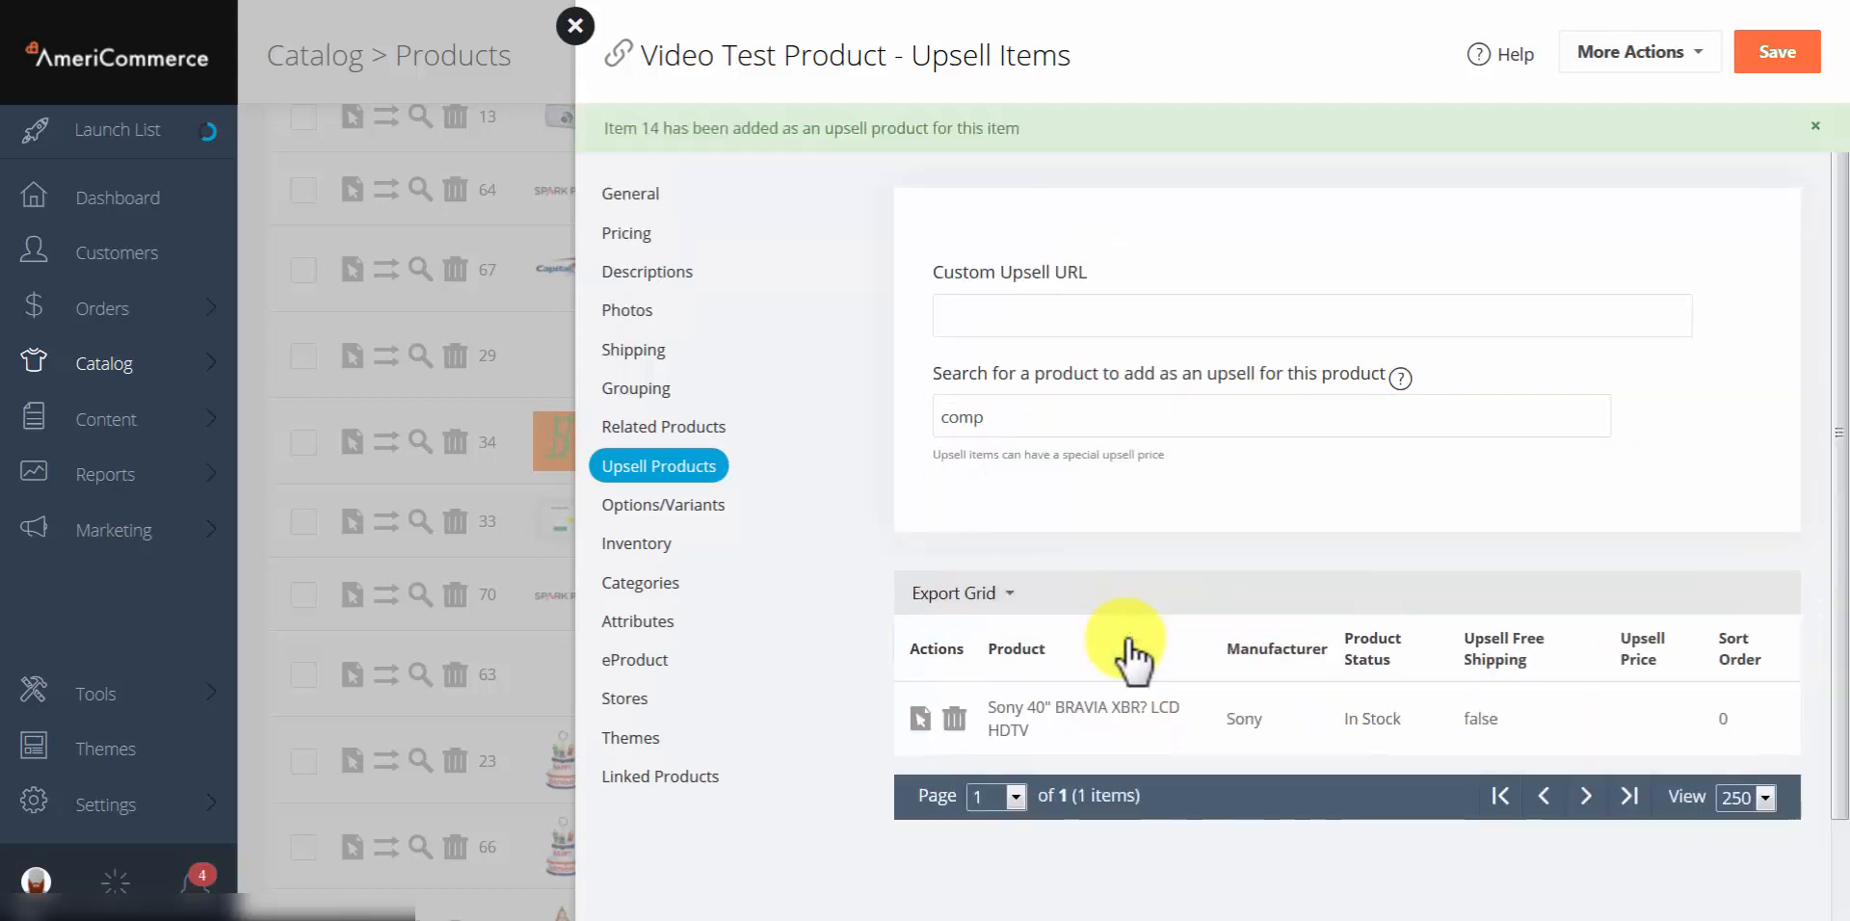
pyautogui.click(1798, 72)
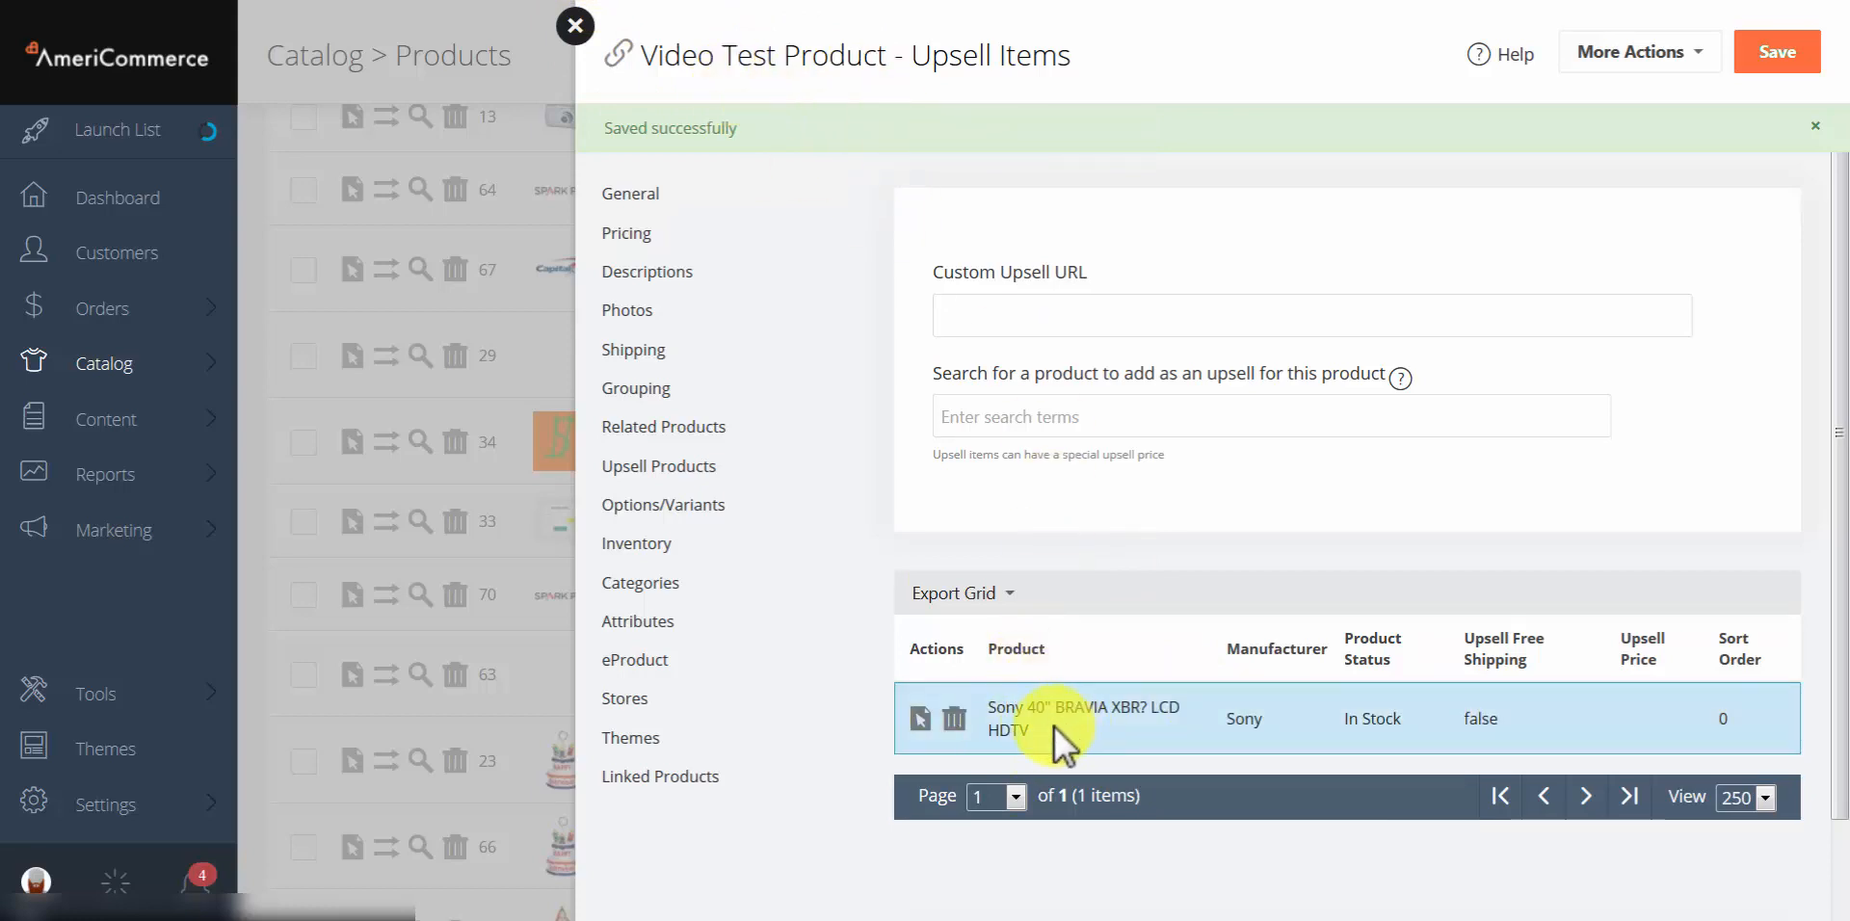
pyautogui.click(917, 719)
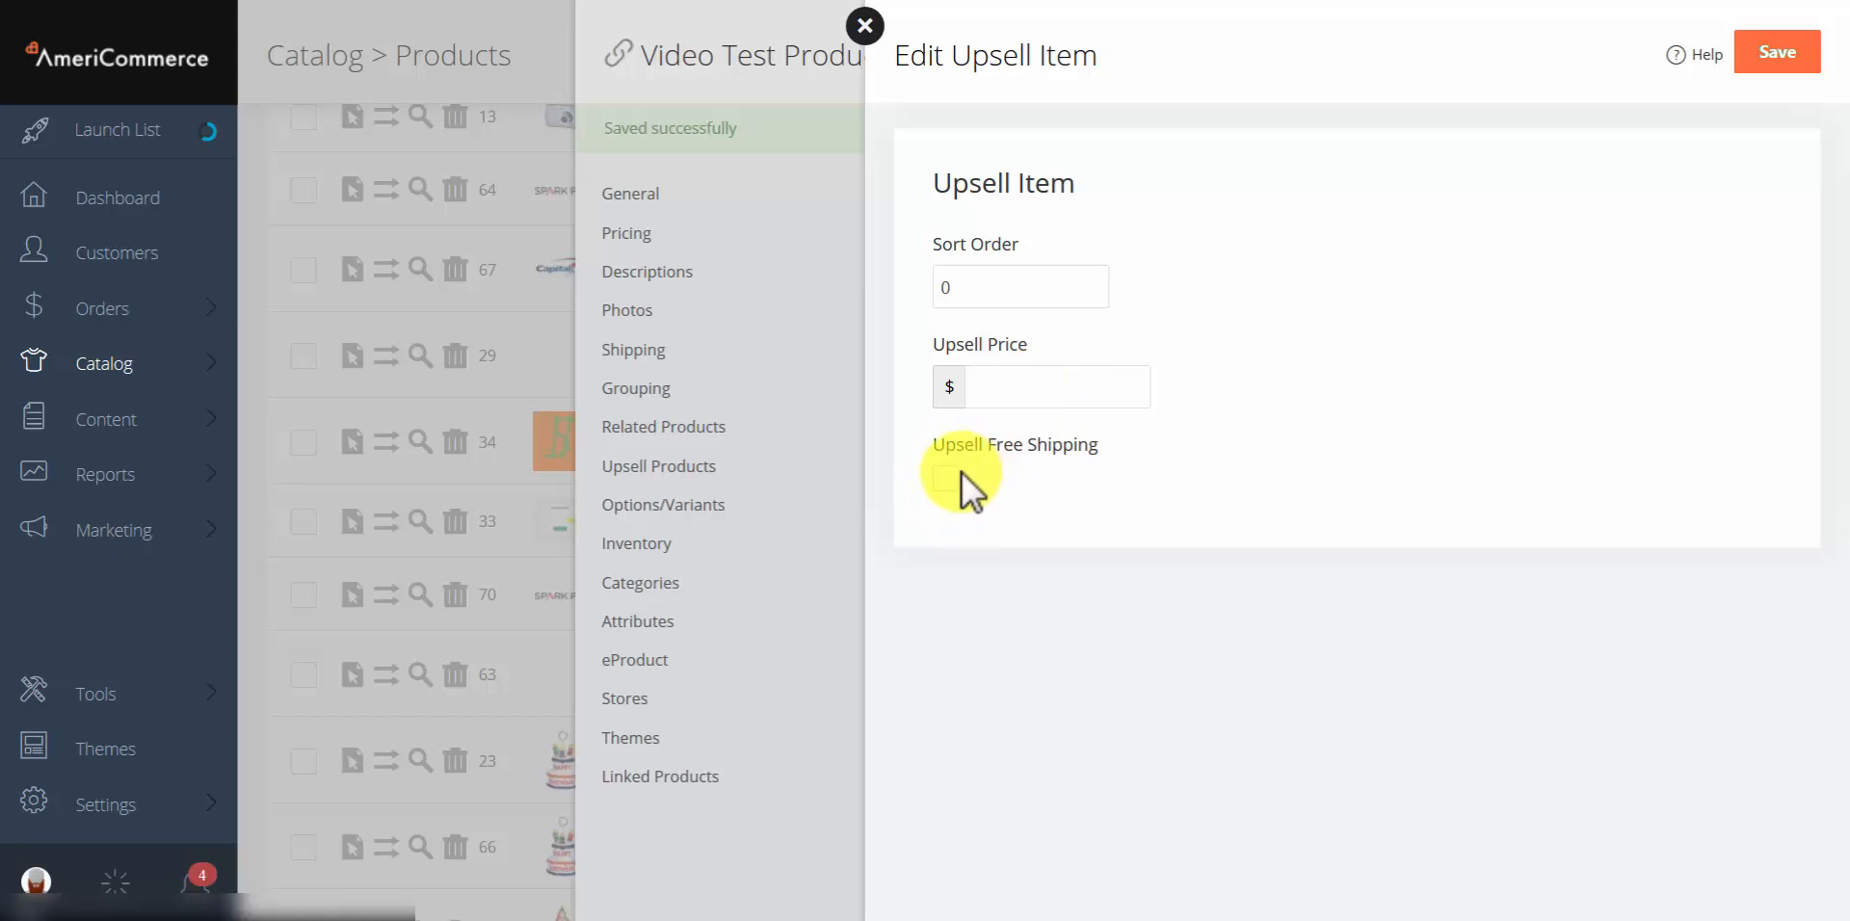
pyautogui.click(865, 27)
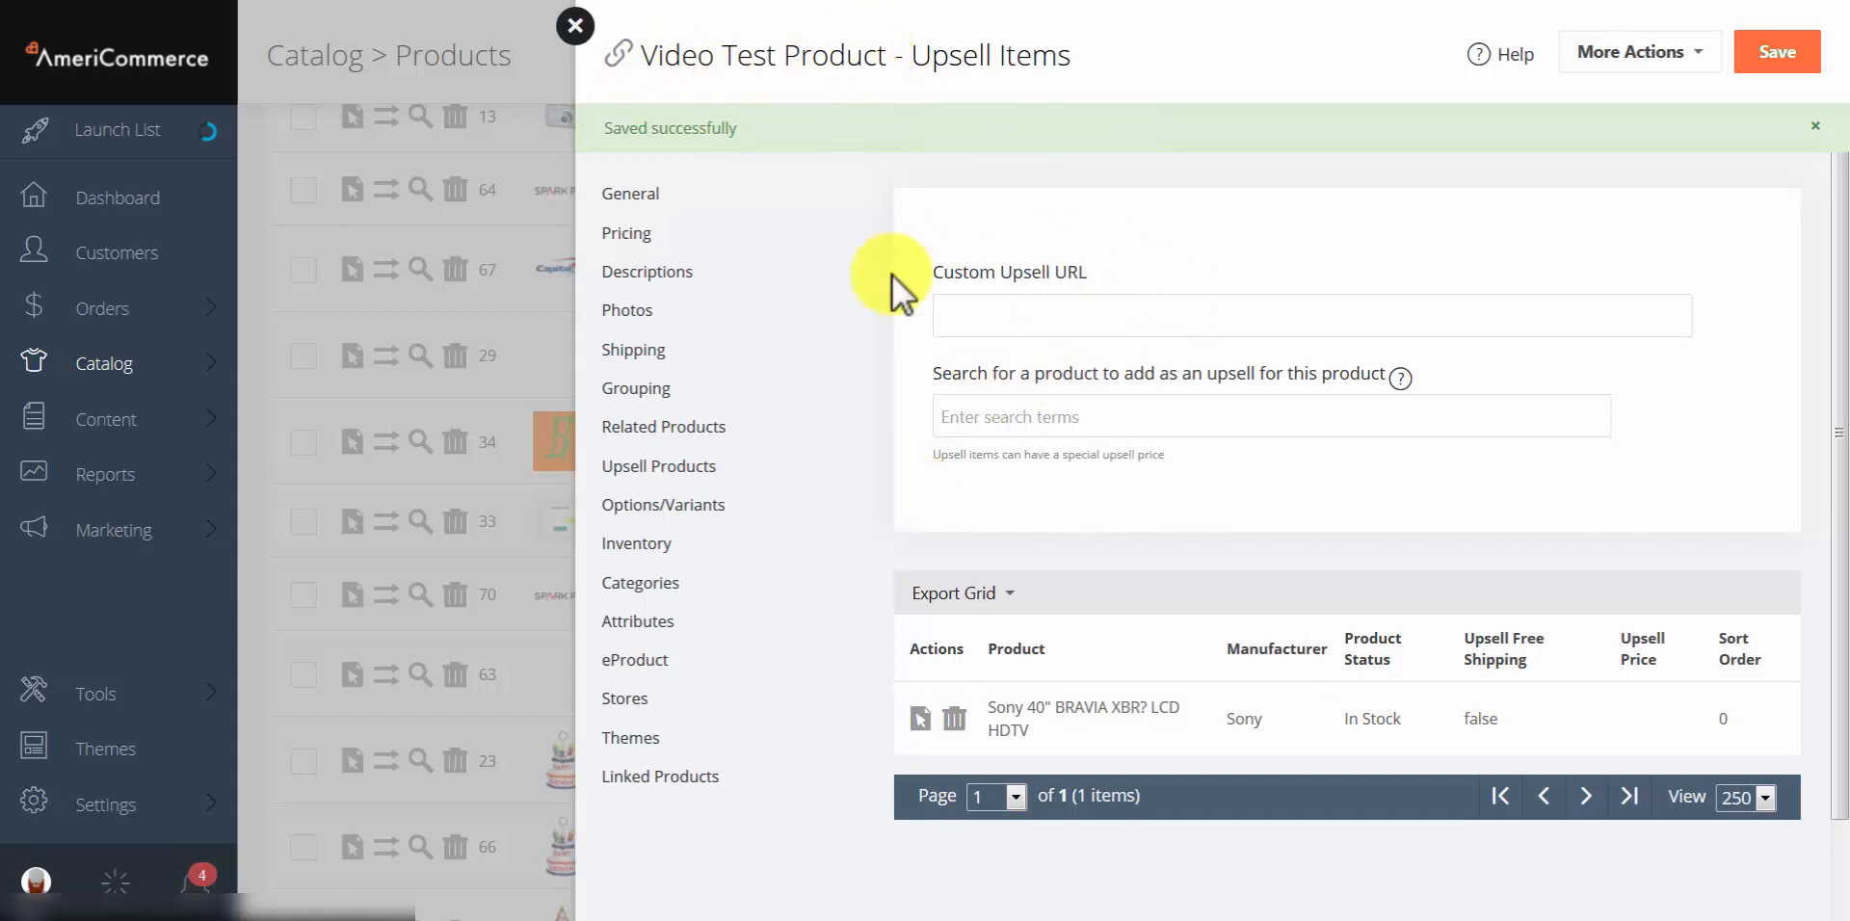
pyautogui.click(1034, 318)
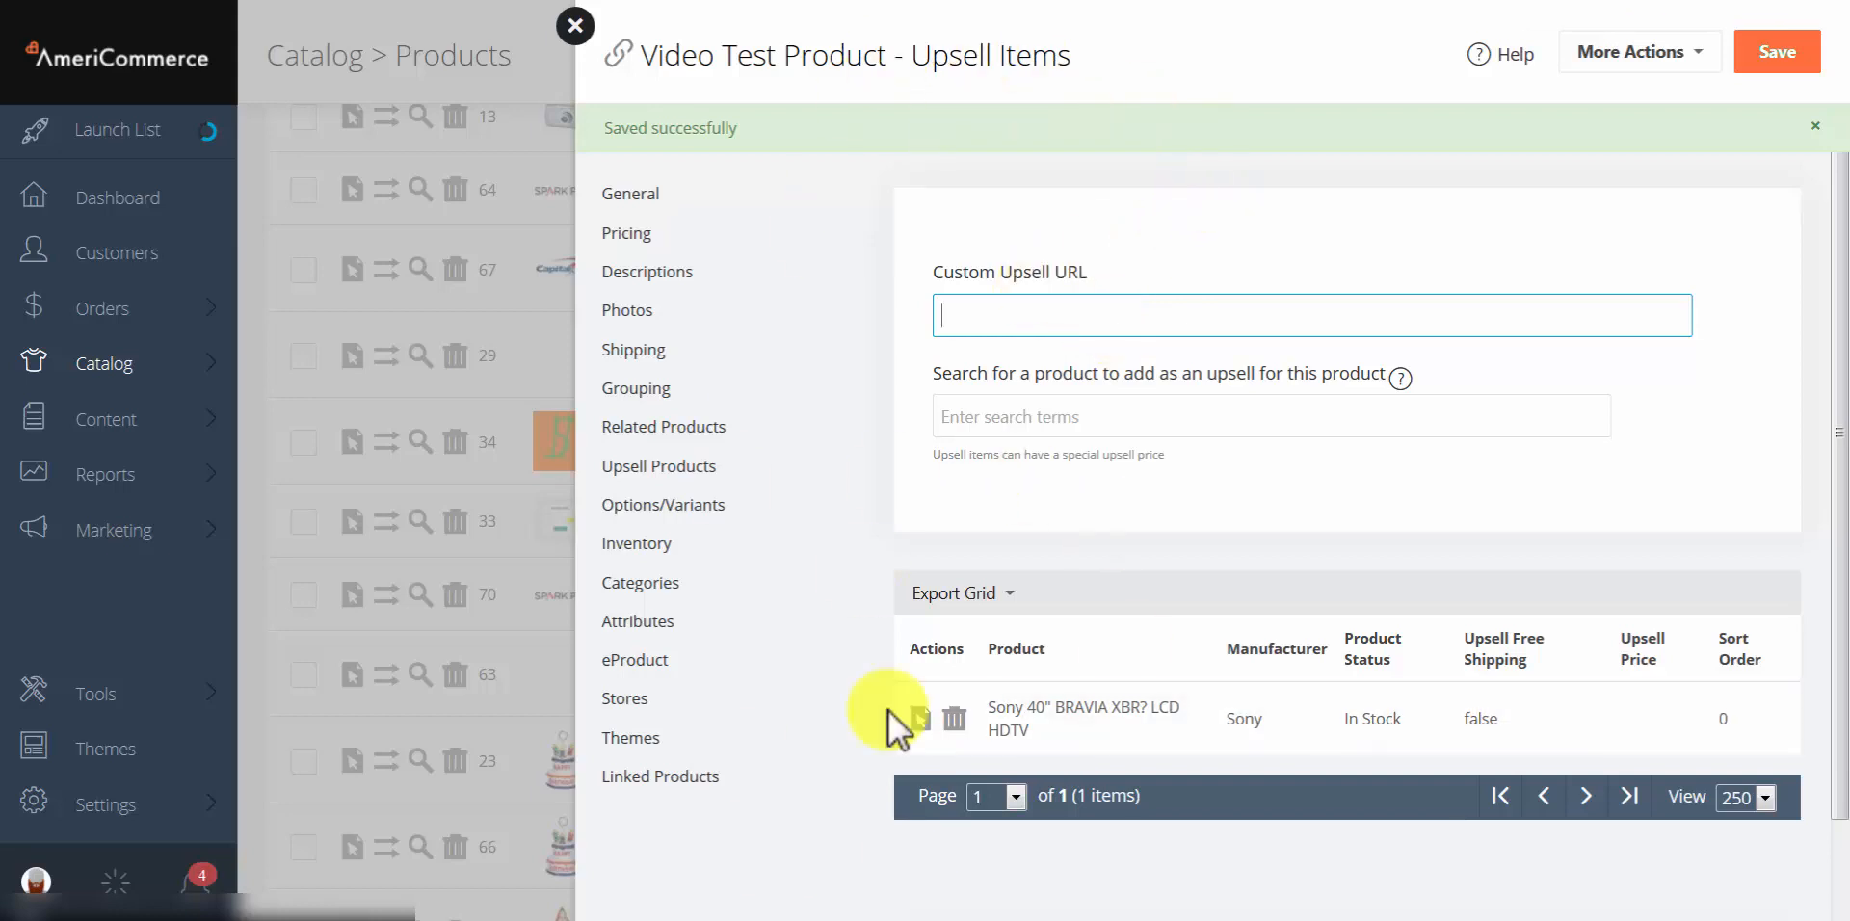
pyautogui.click(1014, 321)
pyautogui.write('goog')
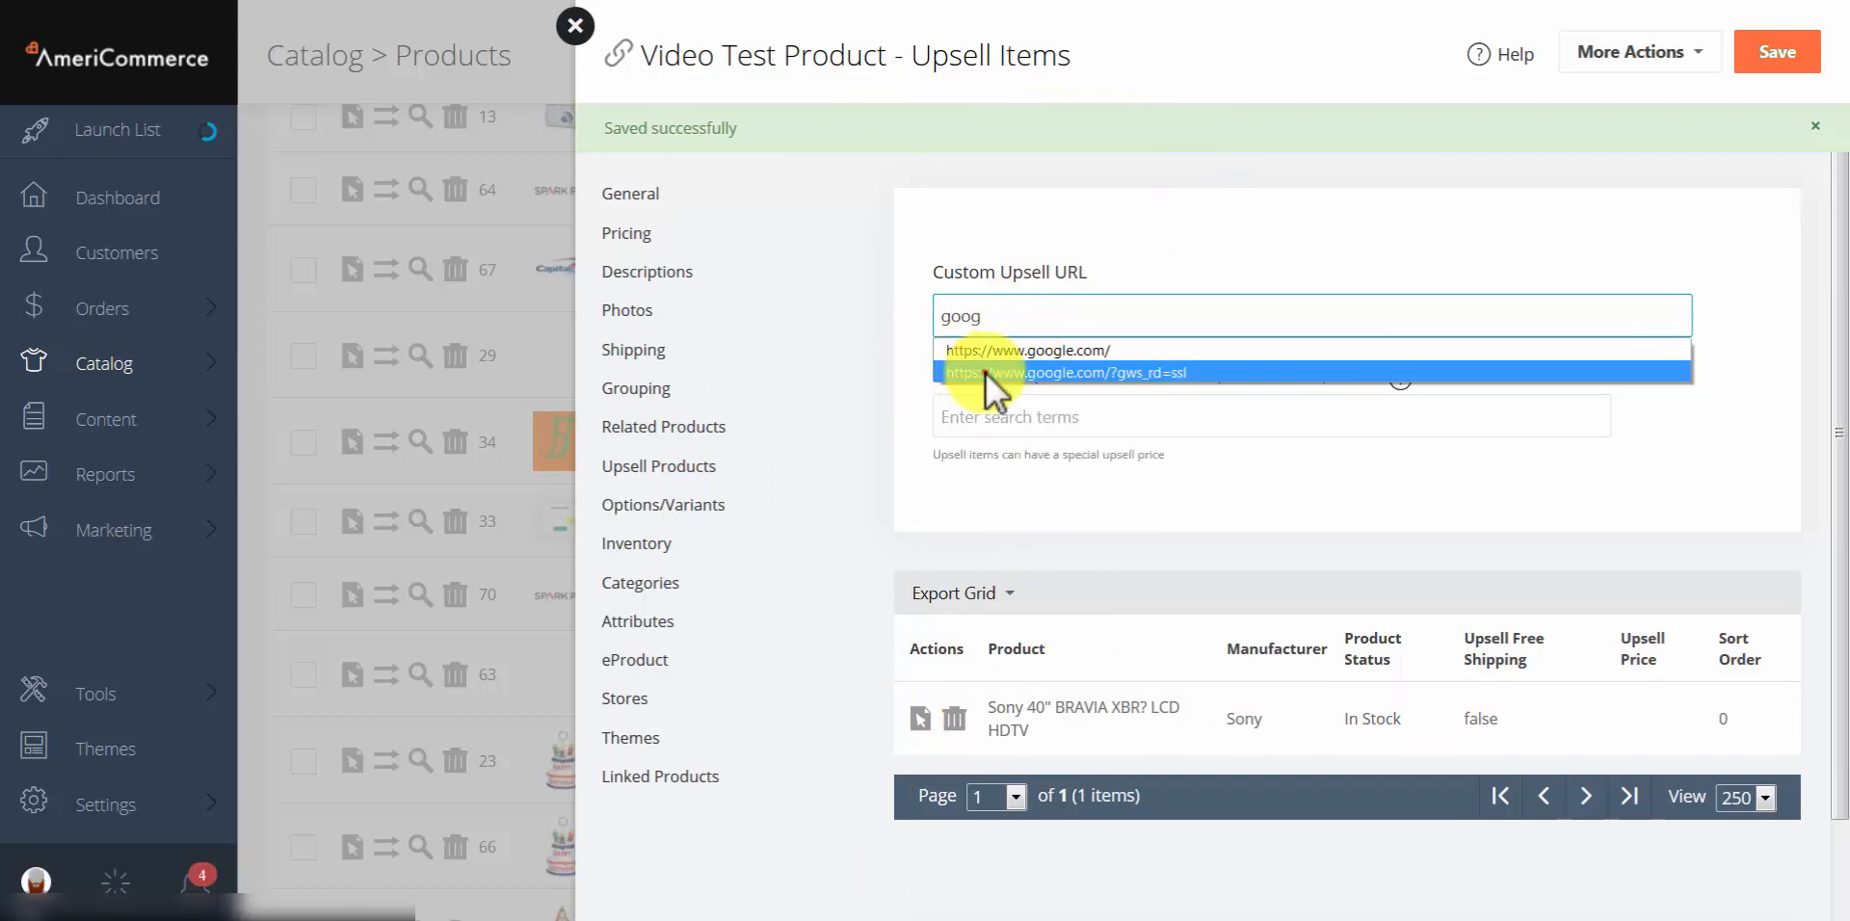
pyautogui.click(1009, 374)
pyautogui.click(1777, 61)
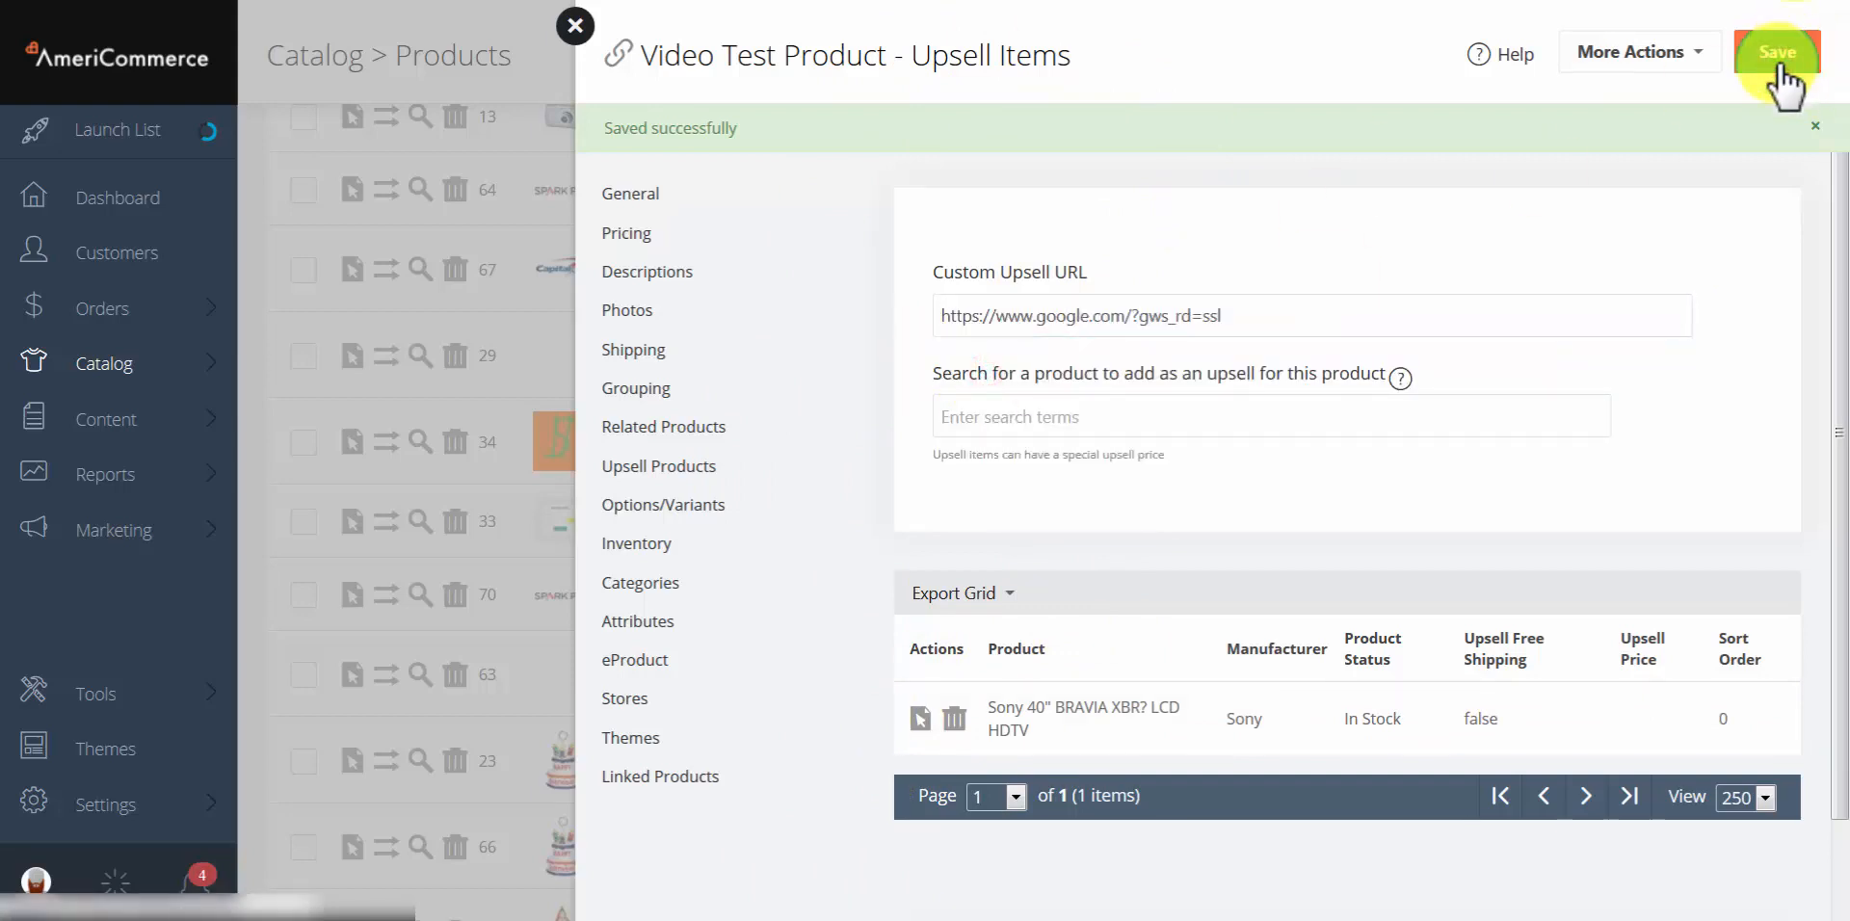
pyautogui.click(1700, 52)
pyautogui.click(1590, 98)
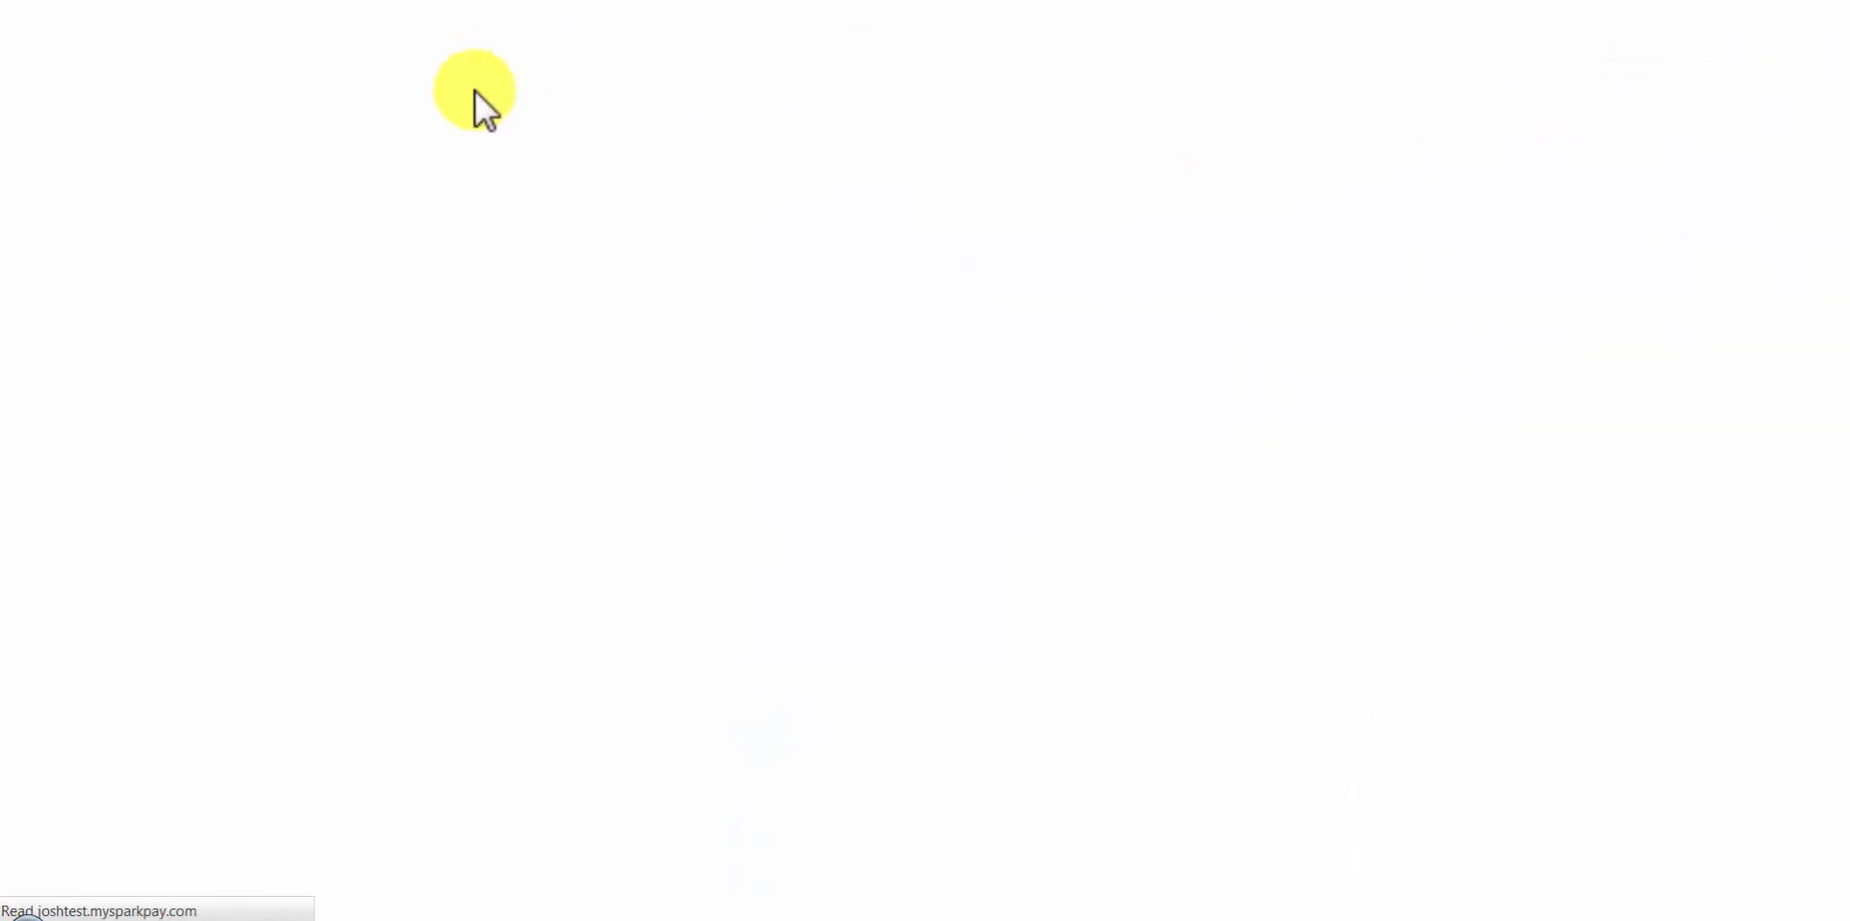
# Step: Add Video Test Product to the cart to verify the Google redirect, then check the You May Also Like section
pyautogui.scroll(-5, 639, 353)
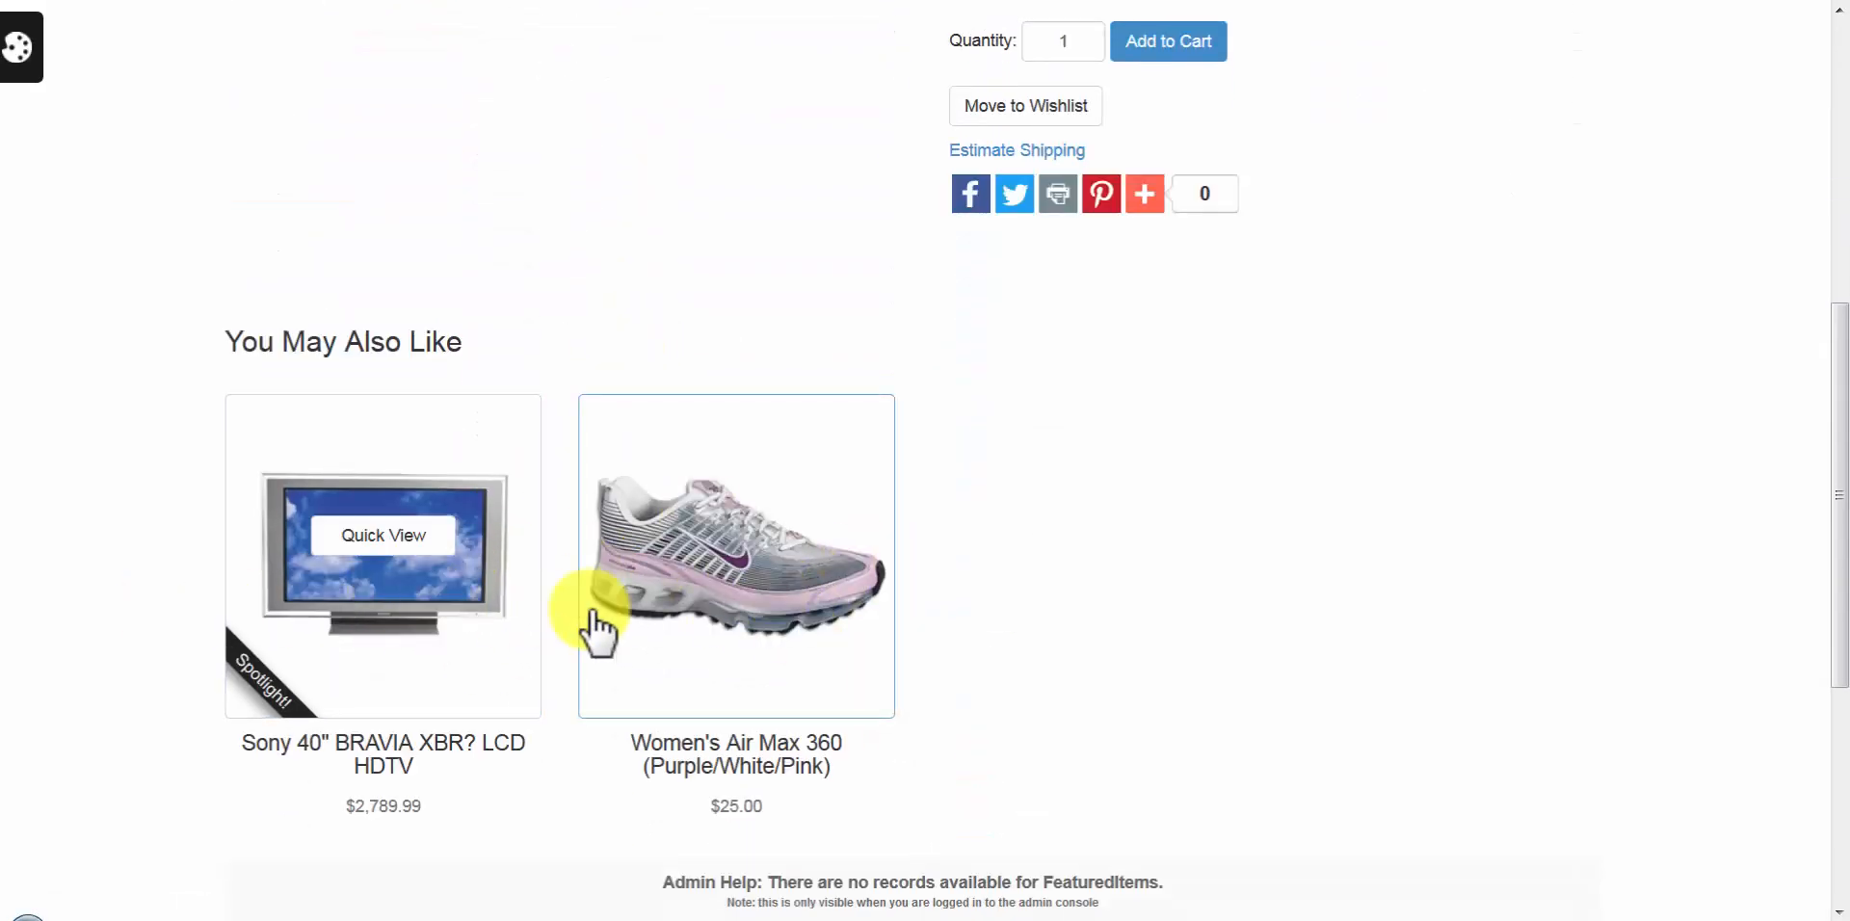
pyautogui.scroll(4, 549, 636)
pyautogui.click(1199, 432)
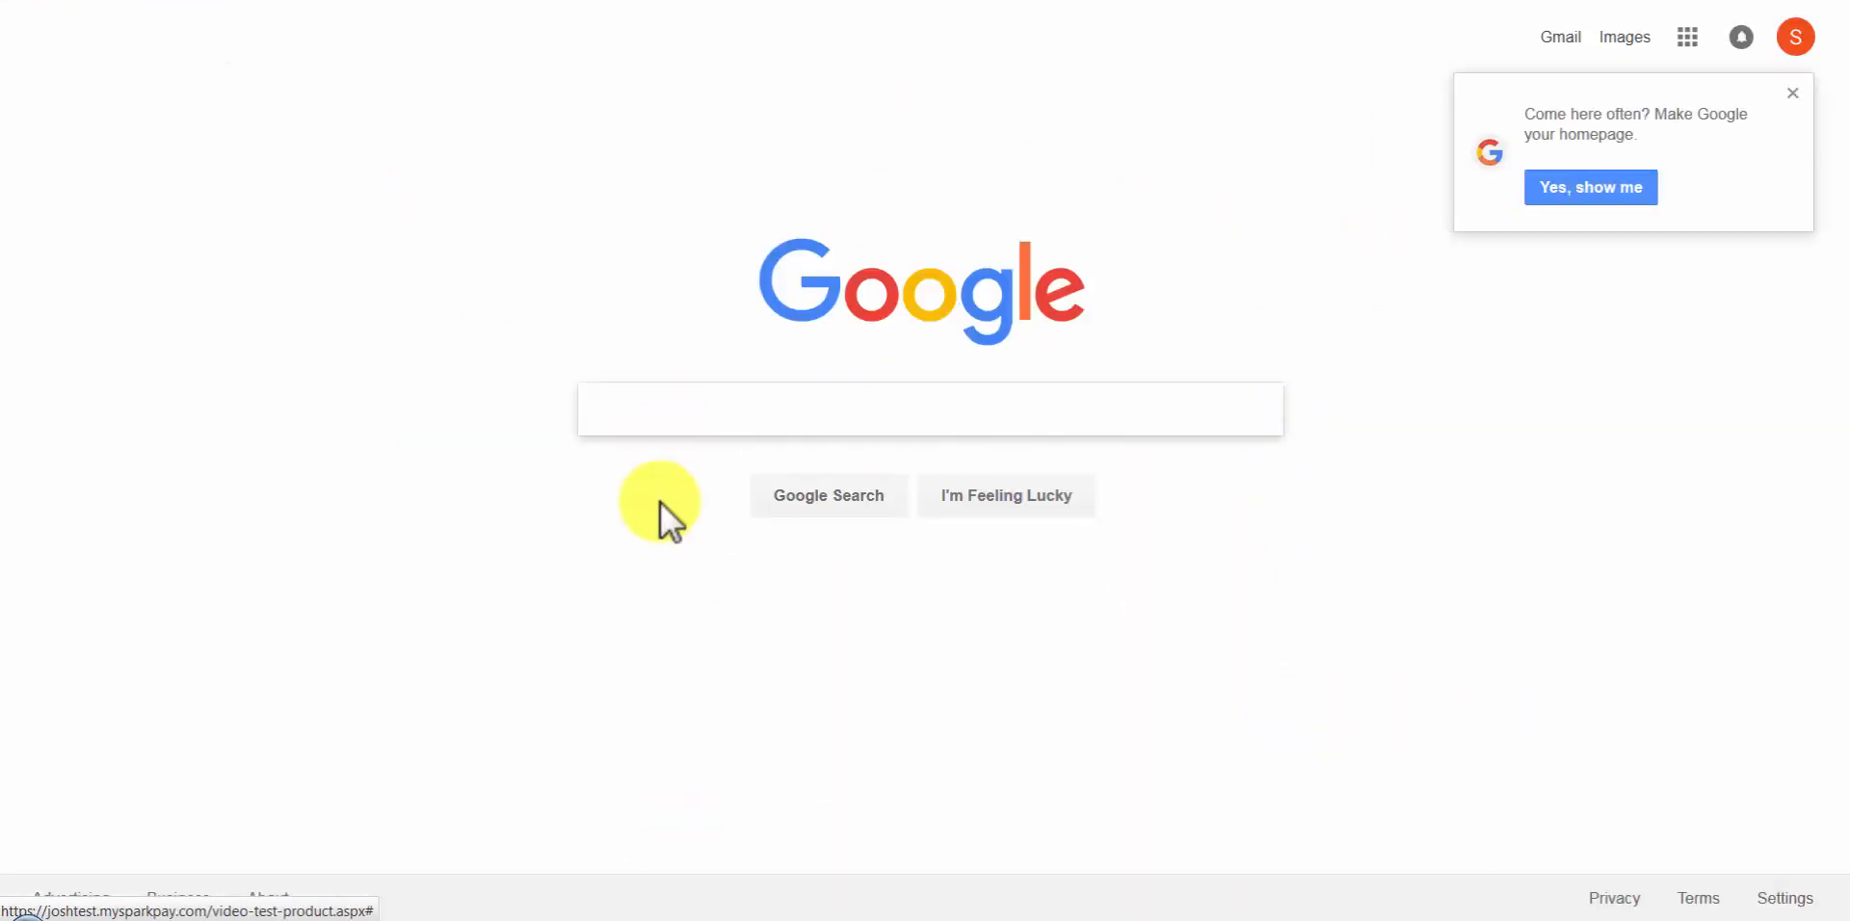
pyautogui.click(221, 3)
pyautogui.scroll(-3, 867, 587)
pyautogui.scroll(-1, 891, 590)
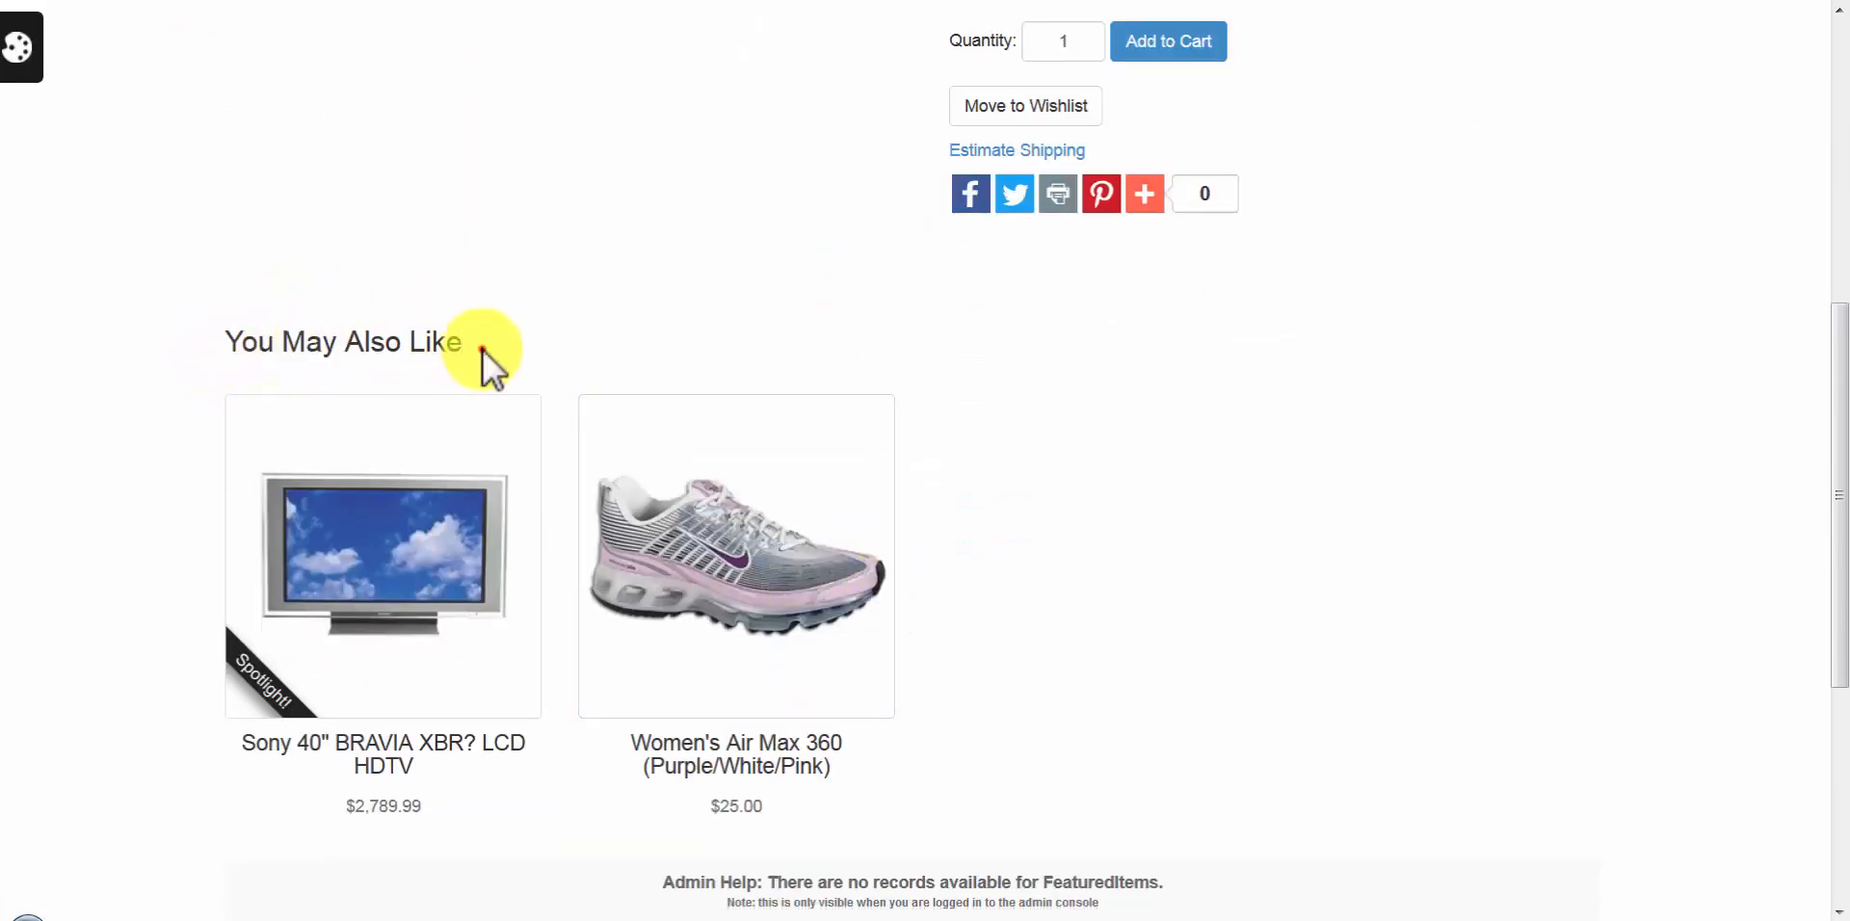
pyautogui.moveTo(483, 351); pyautogui.dragTo(225, 343)
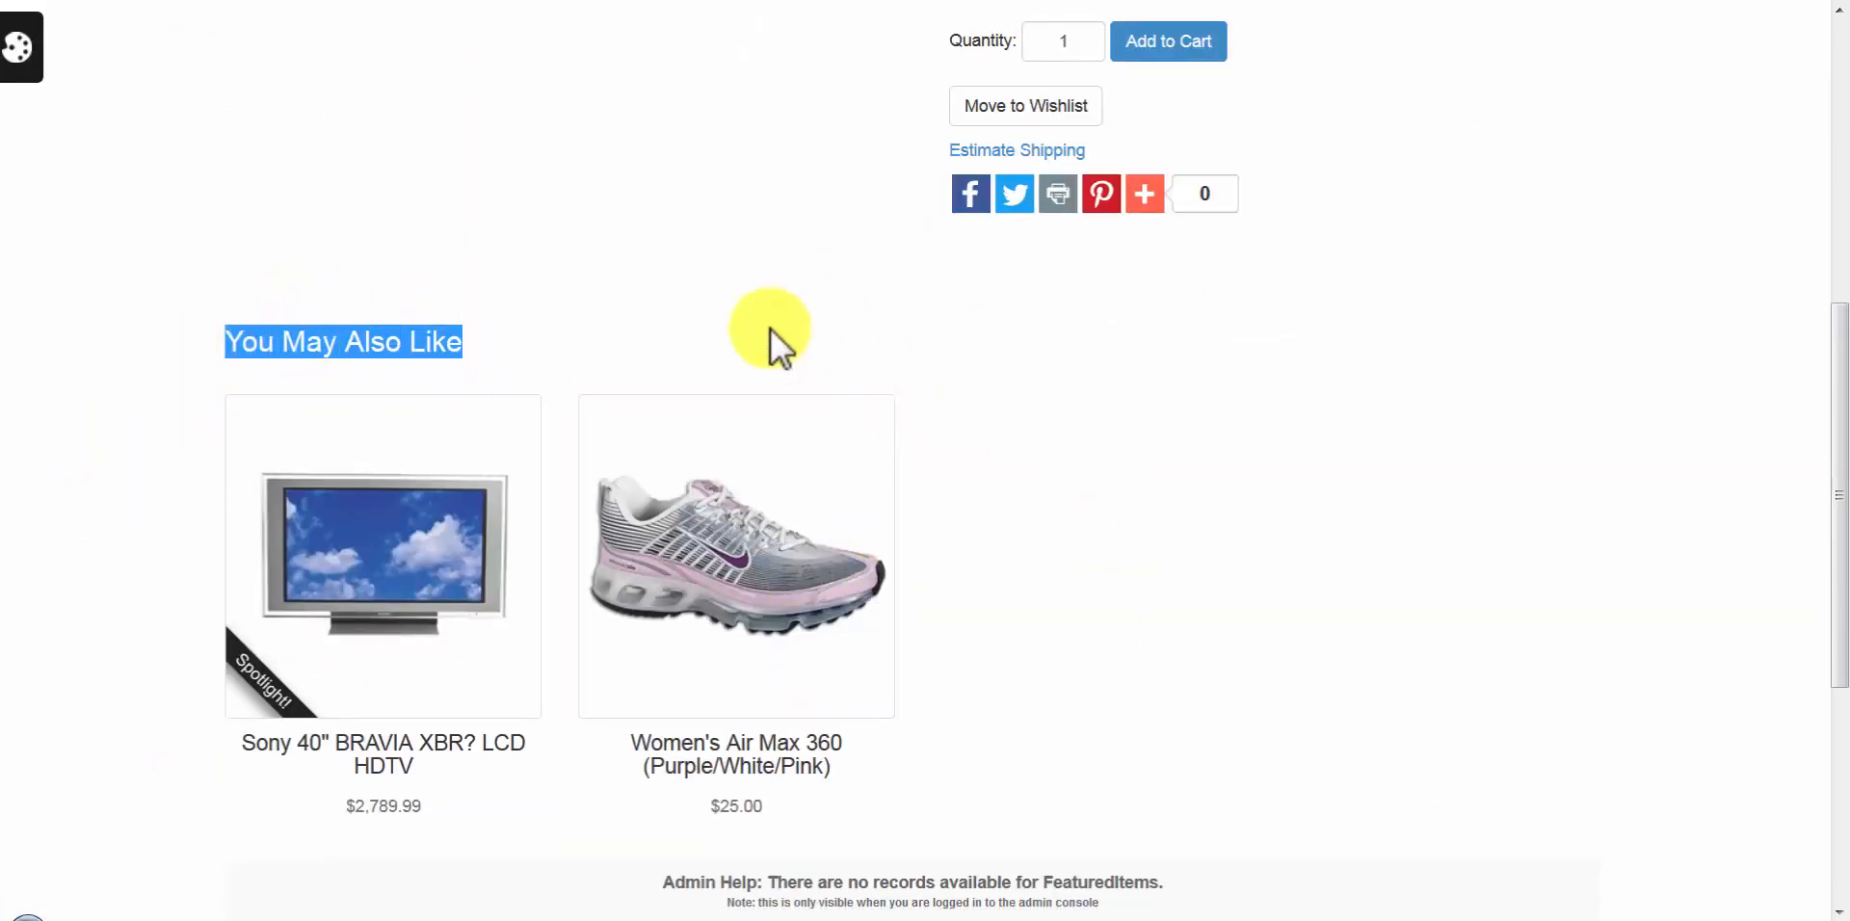
pyautogui.click(708, 310)
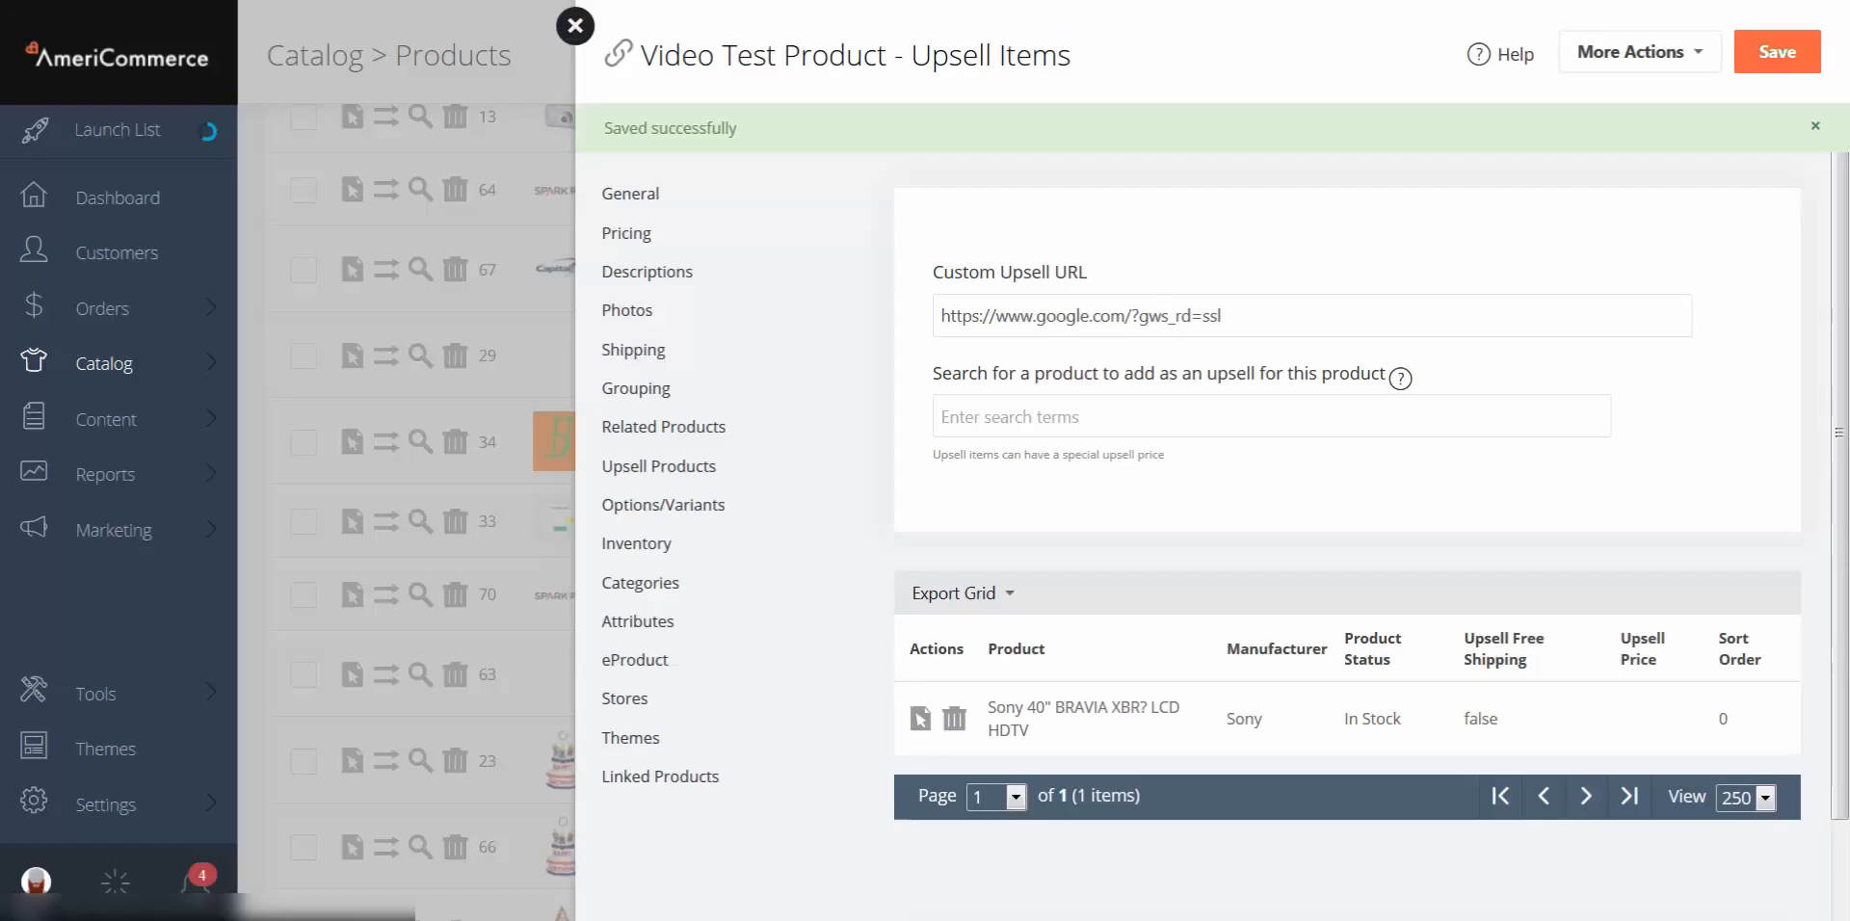
# Step: Open the Base6 theme's settings and search the page for 'upse'
pyautogui.click(101, 754)
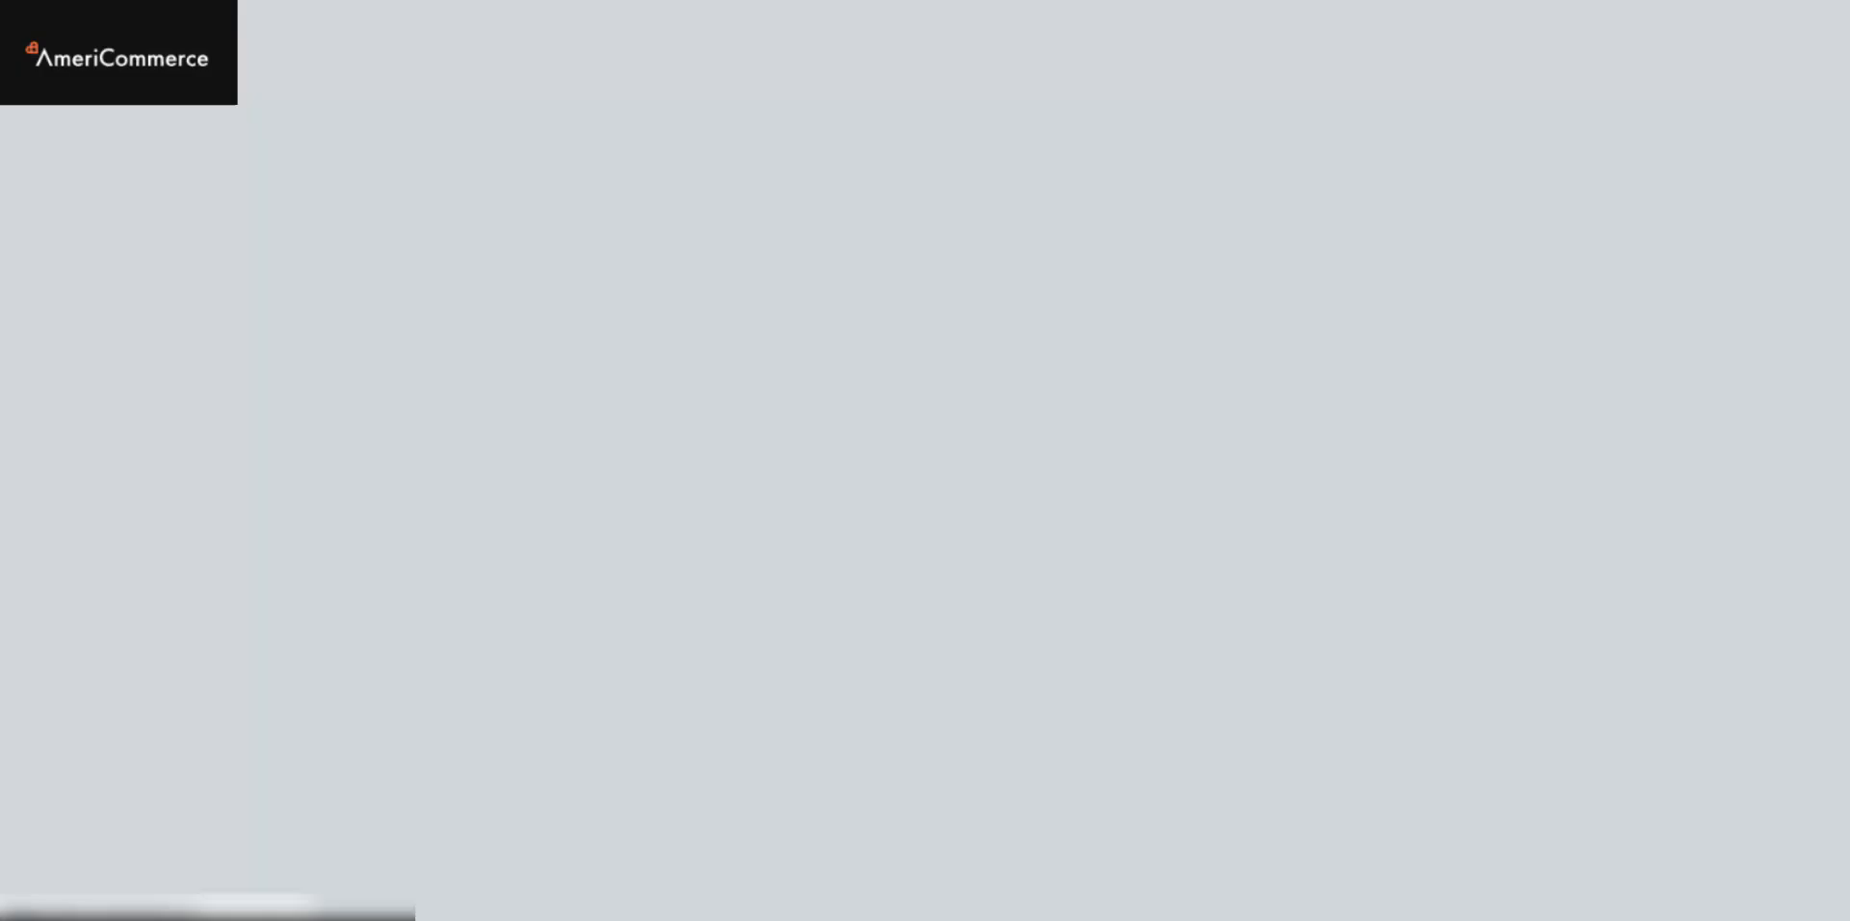
pyautogui.scroll(-3, 462, 330)
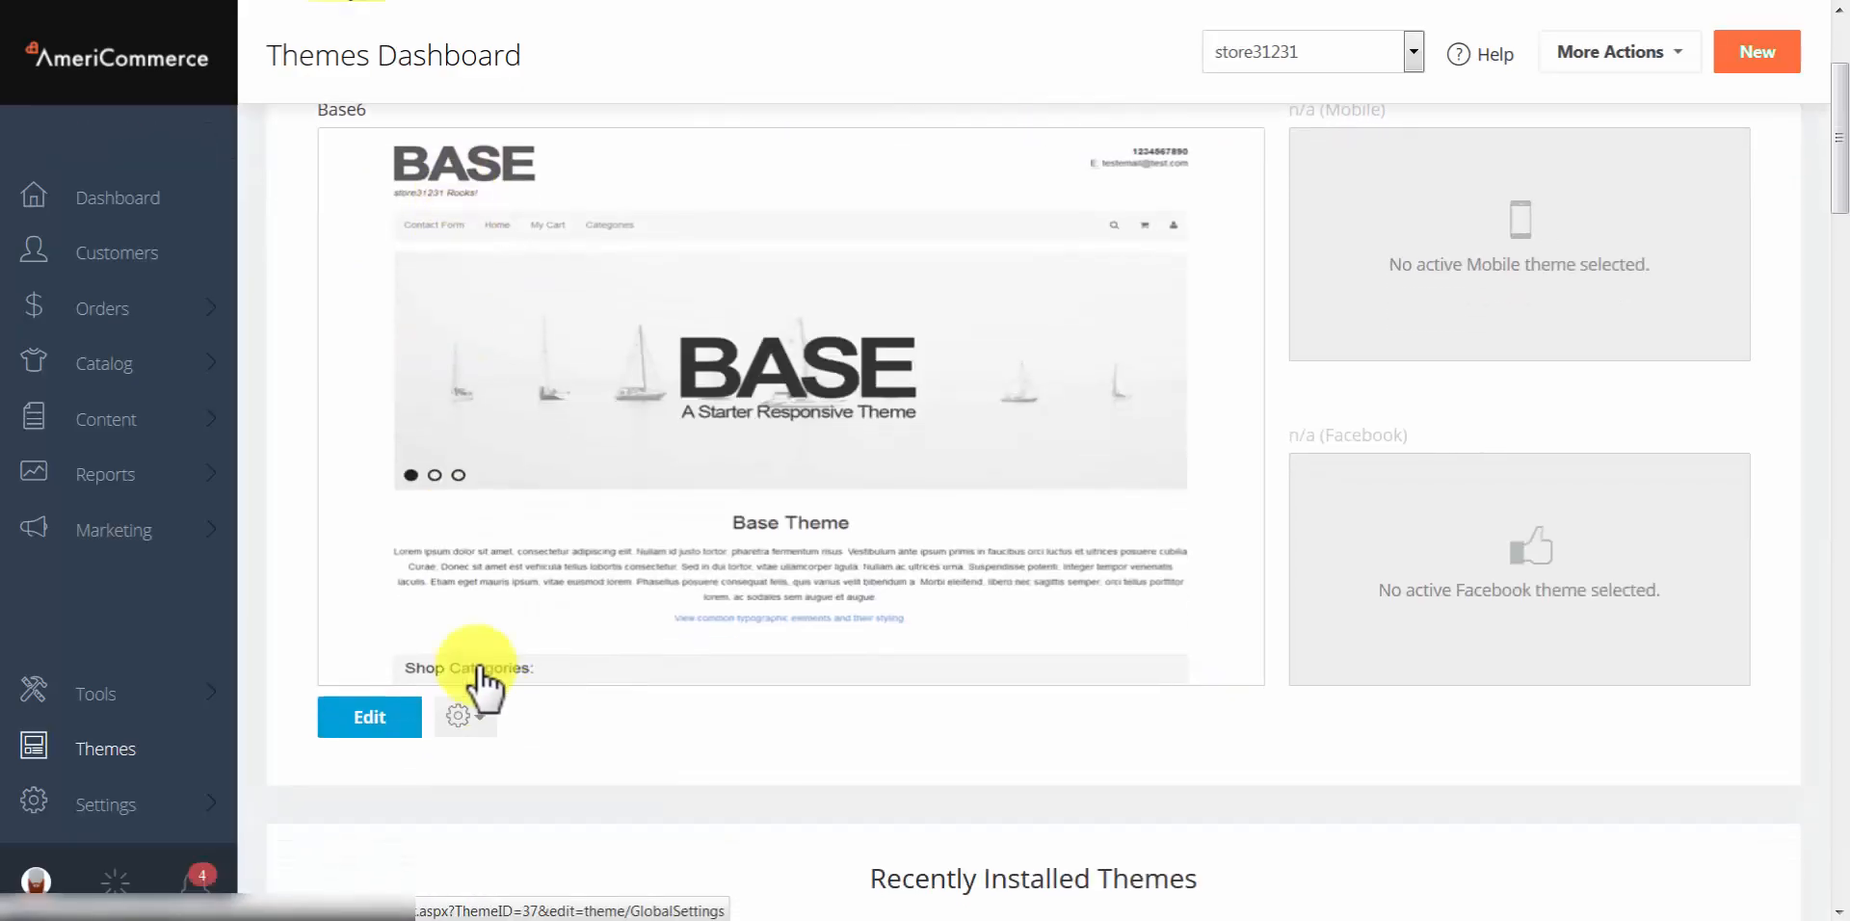
pyautogui.click(381, 718)
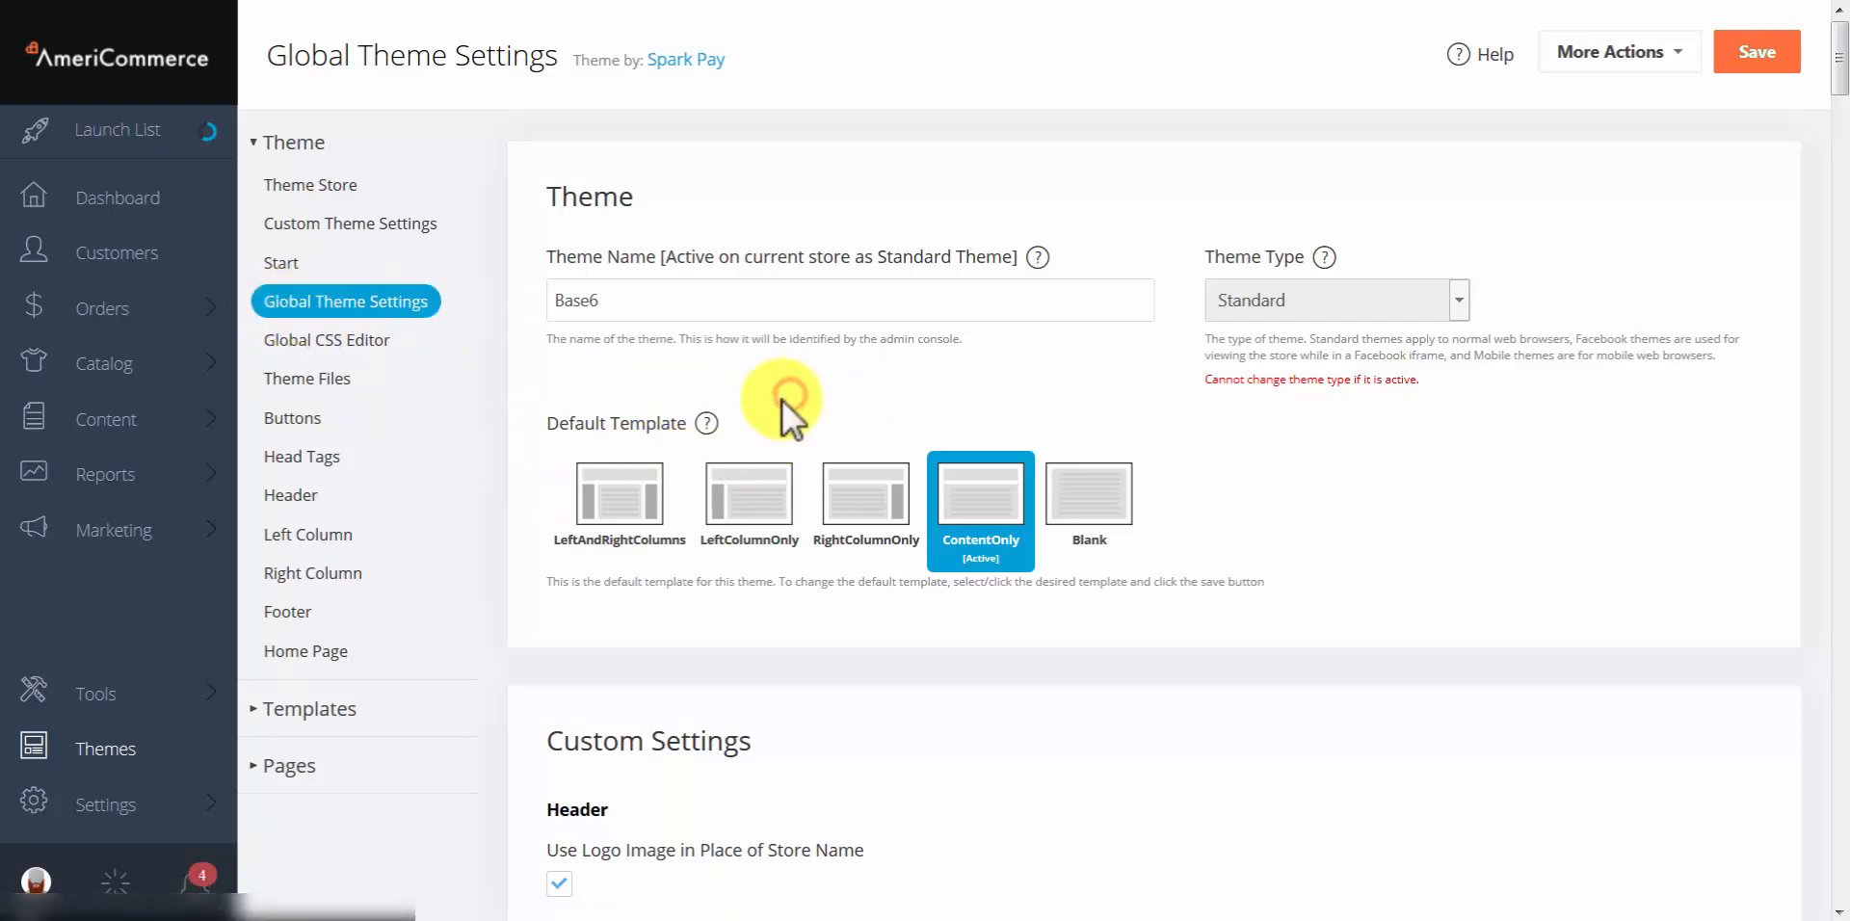
pyautogui.hotkey('ctrl', 'f')
pyautogui.write('upse')
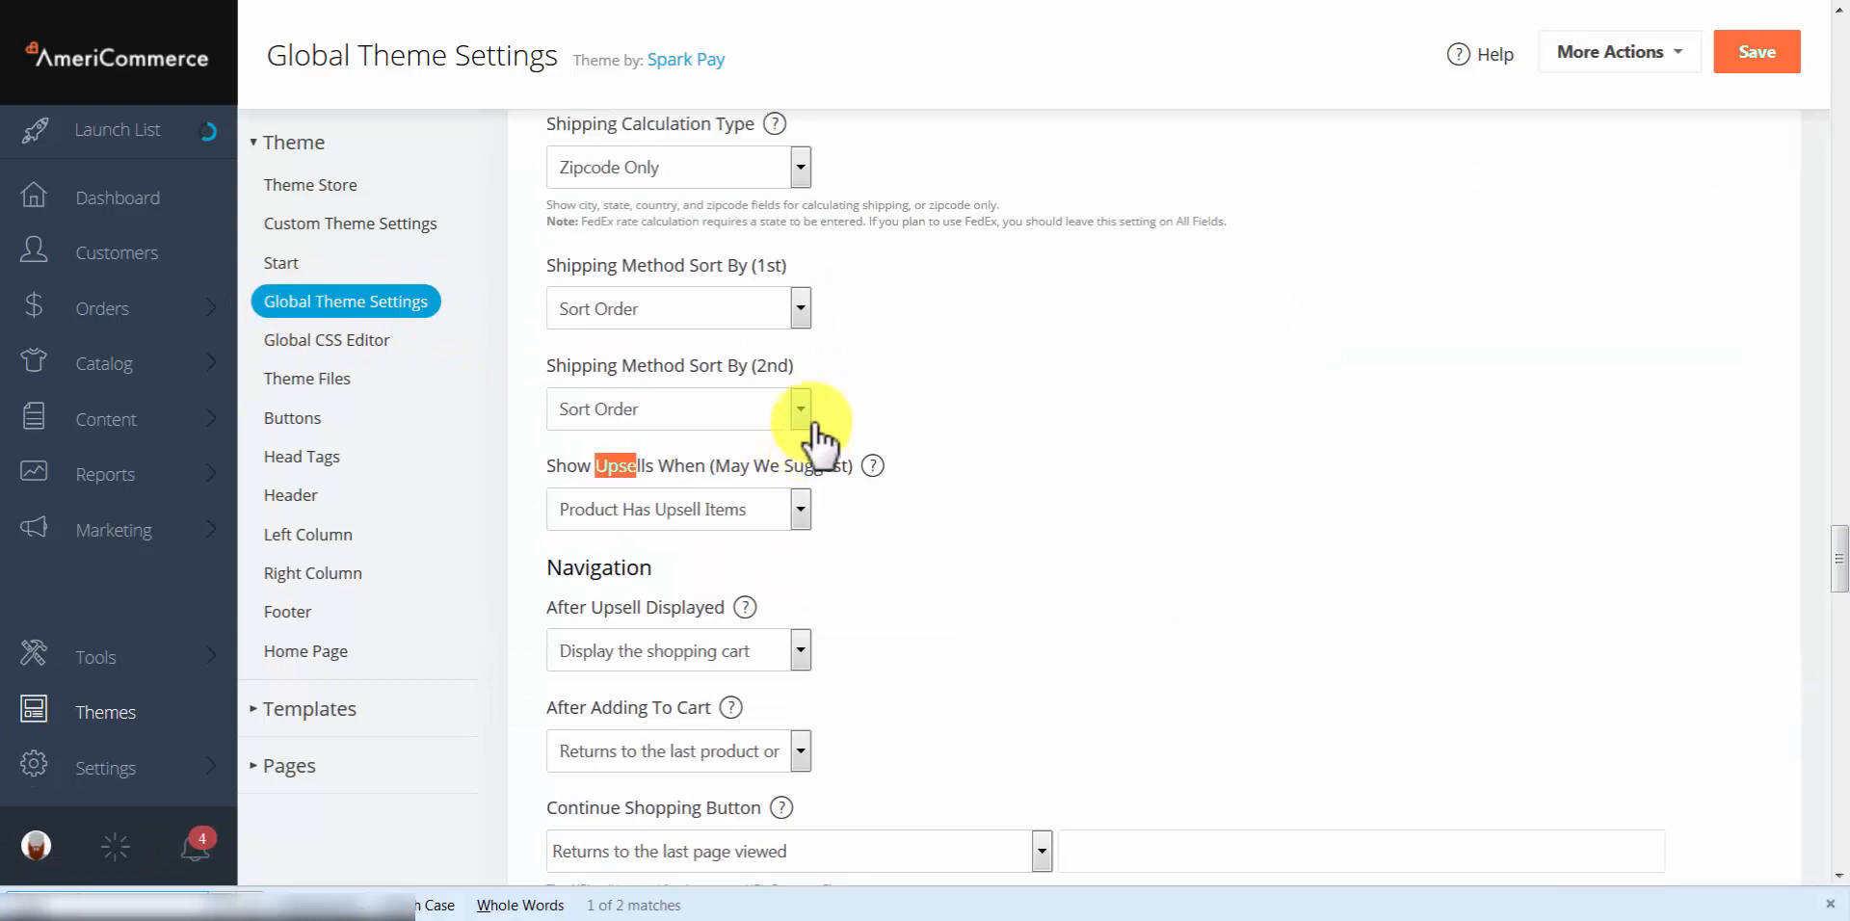
# Step: Set Show Upsells When (May We Suggest) to Product Has Upsell Items
pyautogui.scroll(2, 817, 453)
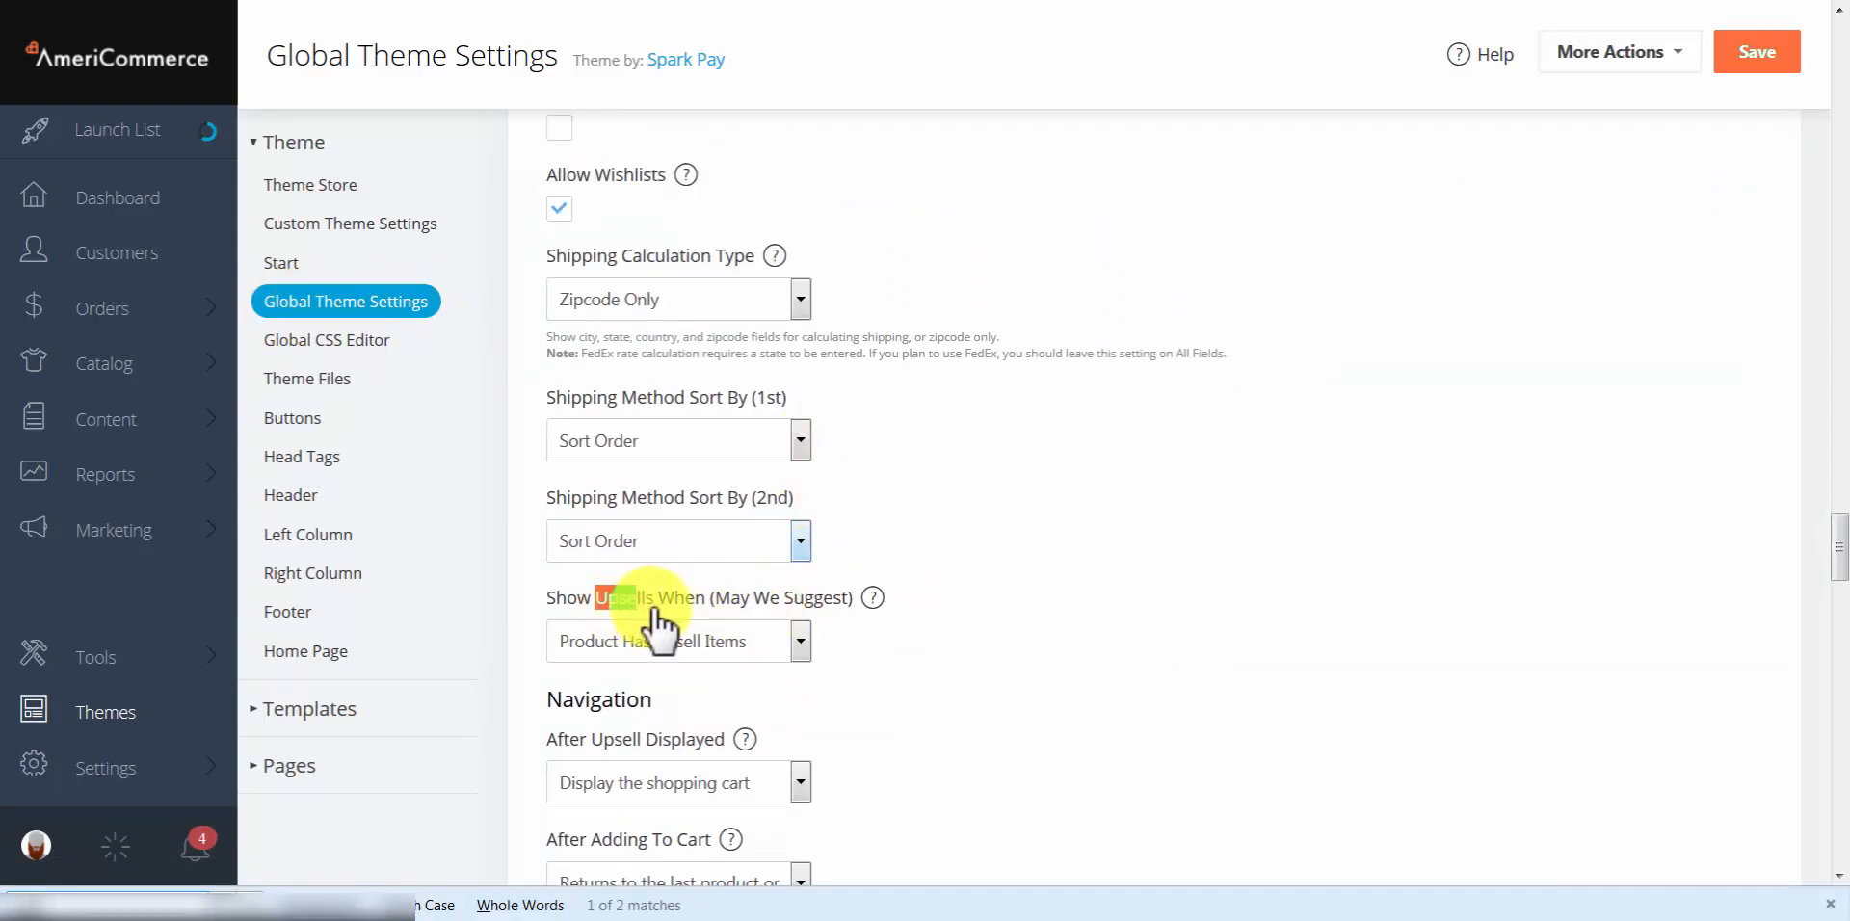
pyautogui.click(801, 641)
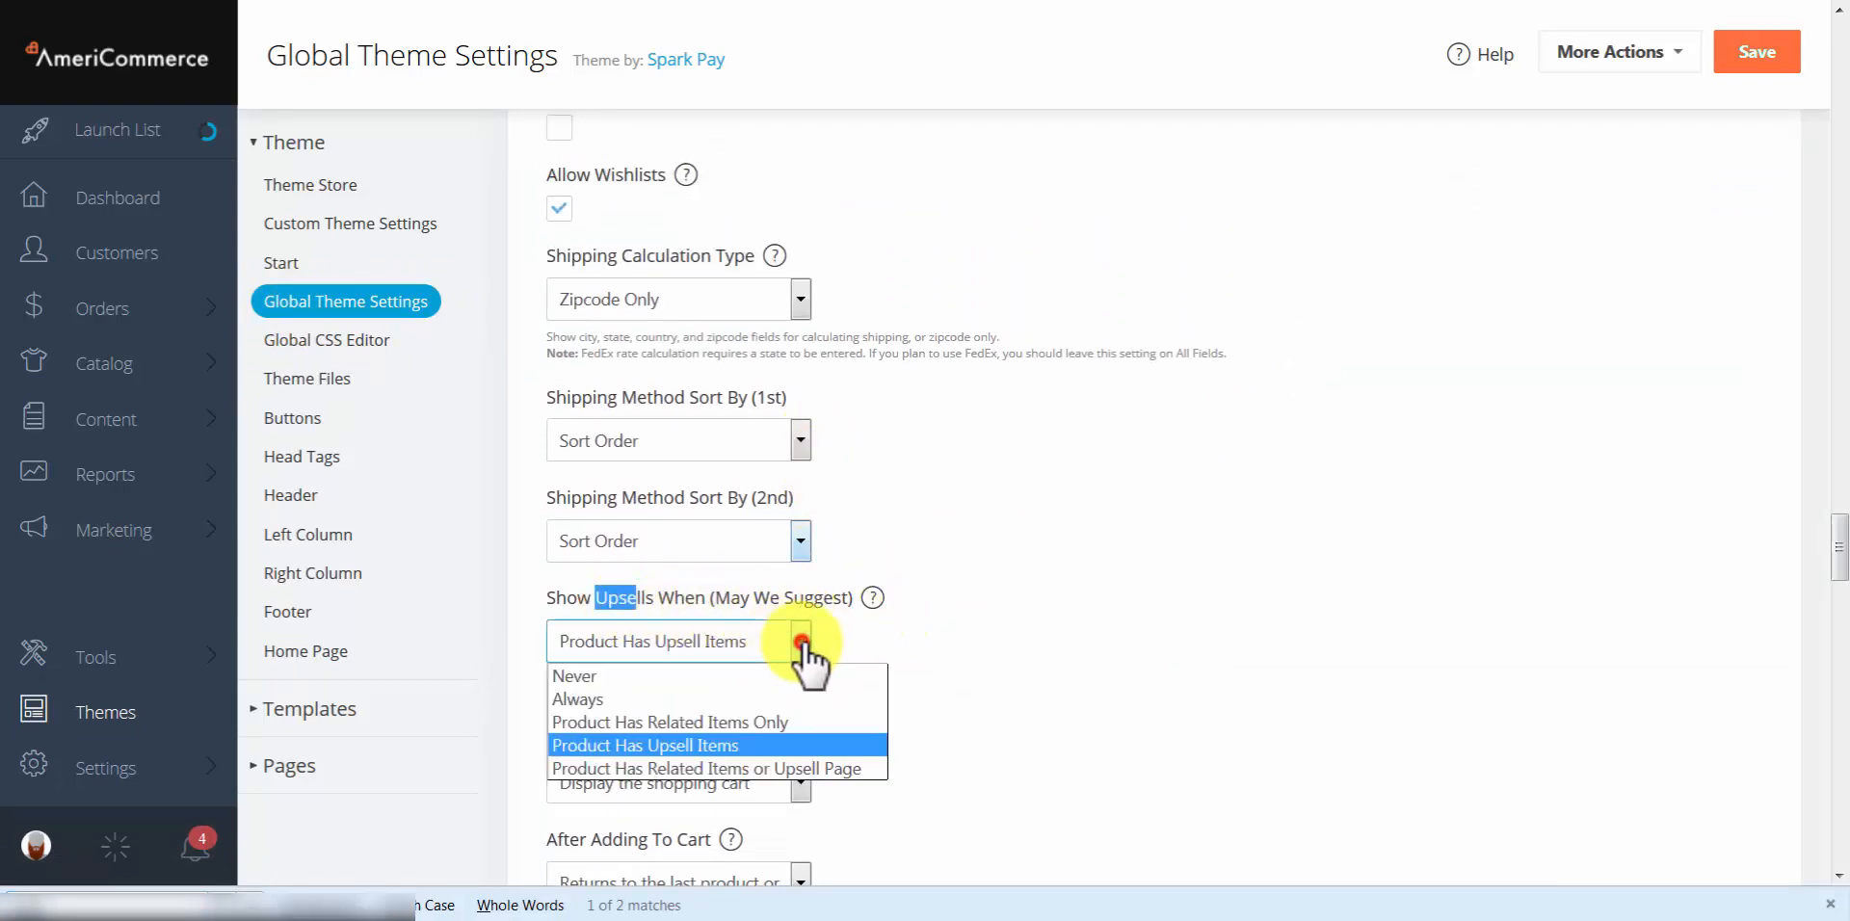
pyautogui.click(664, 676)
pyautogui.click(663, 643)
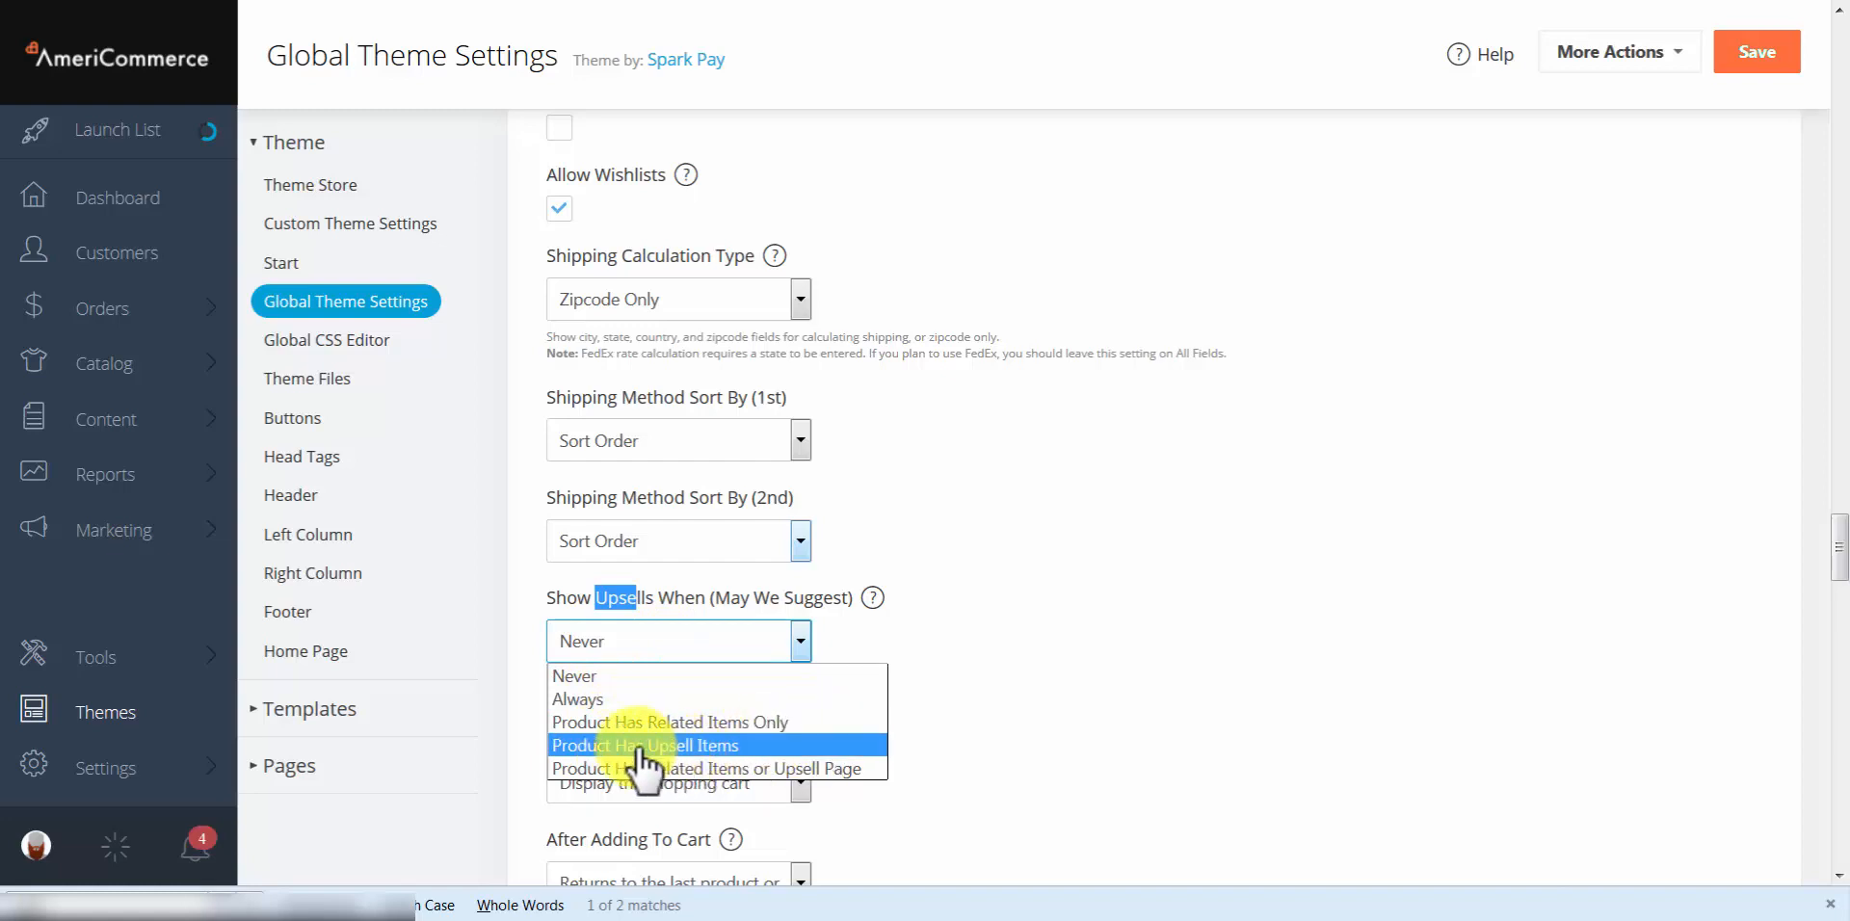
pyautogui.click(1133, 675)
pyautogui.click(799, 657)
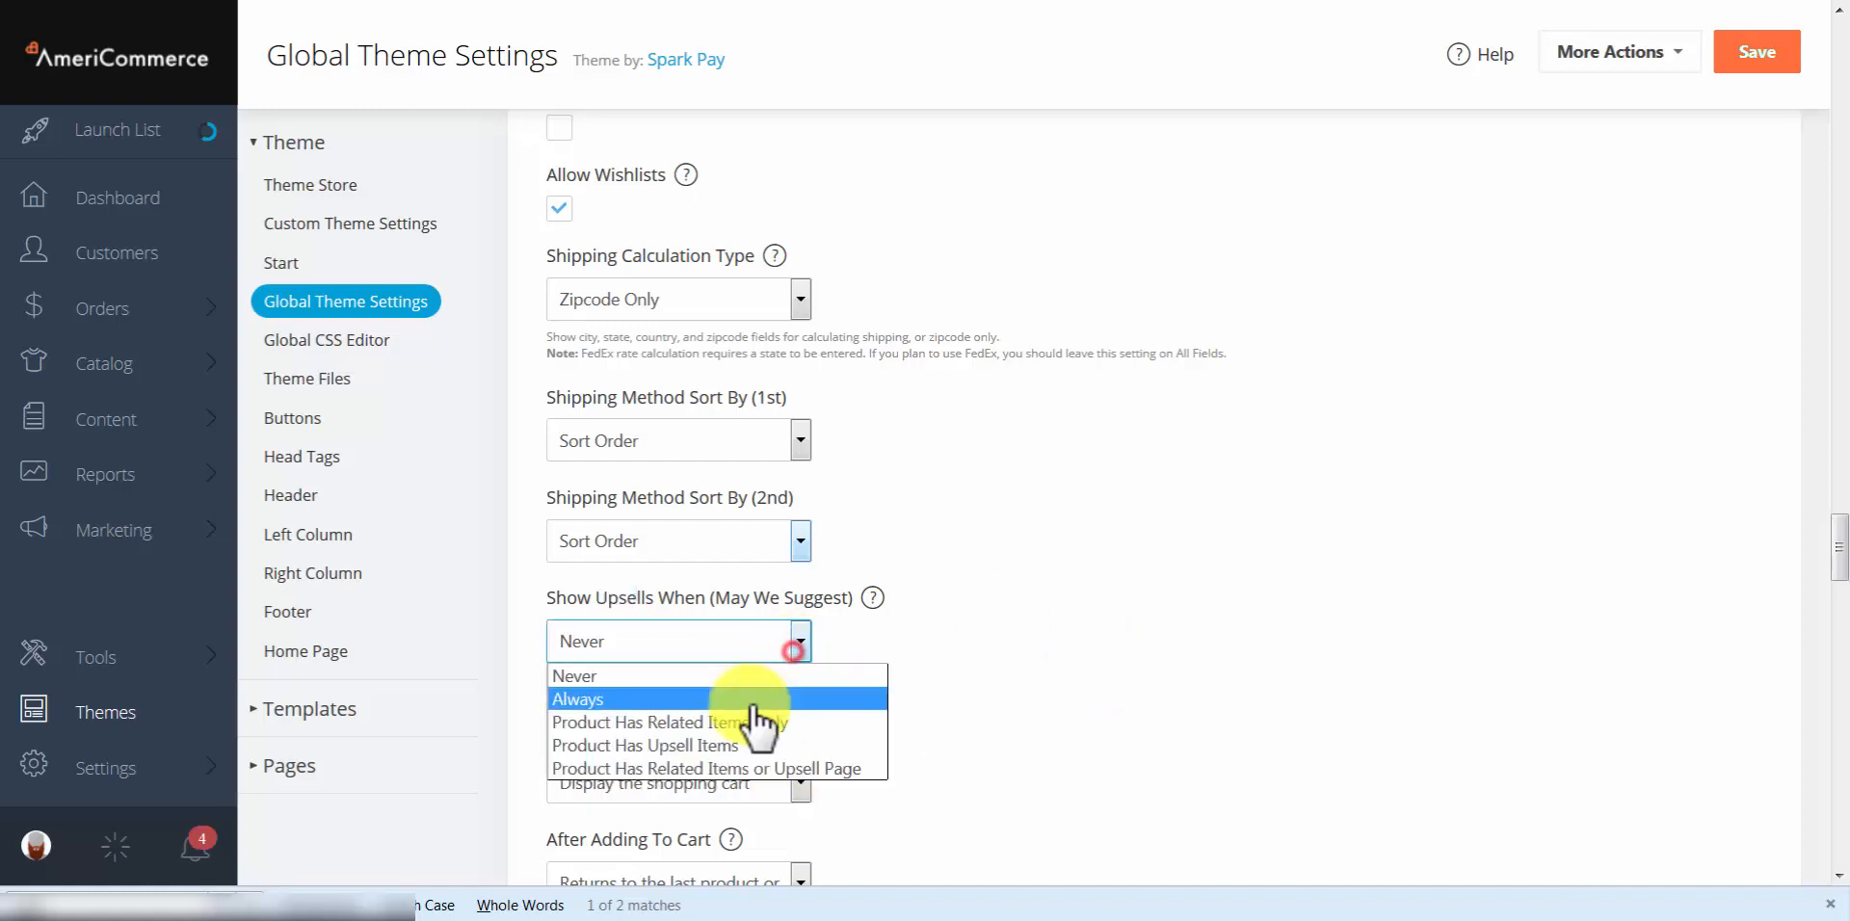
pyautogui.click(773, 742)
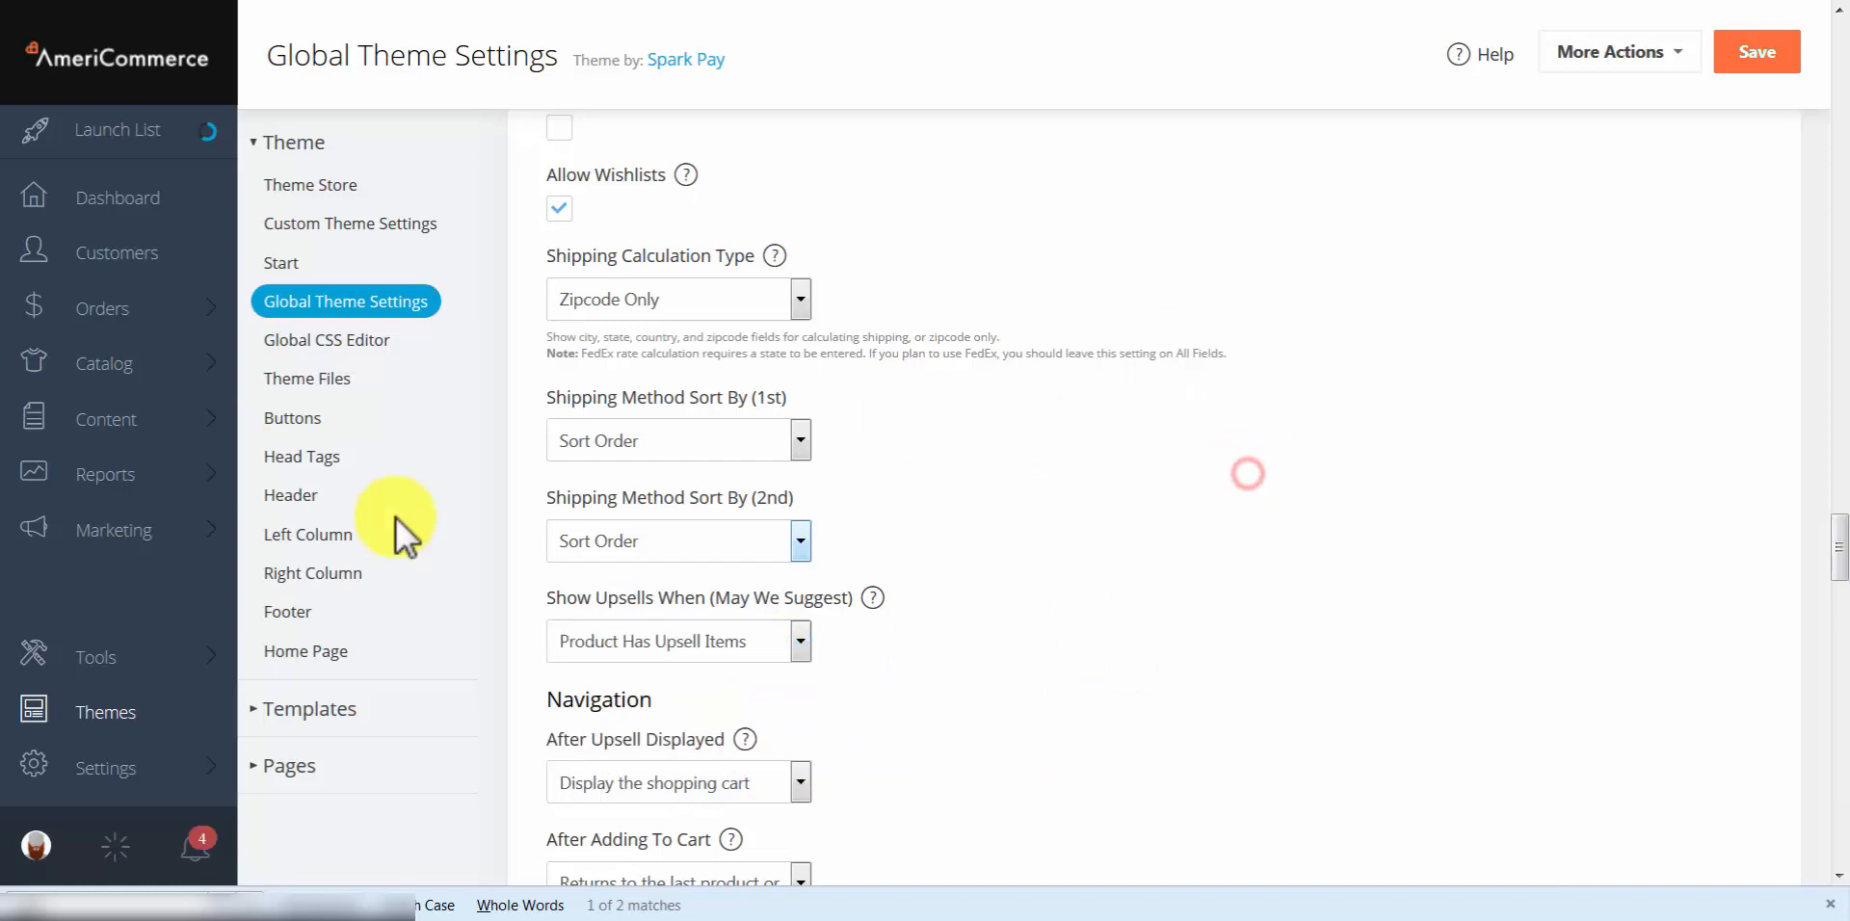
pyautogui.scroll(-3, 412, 353)
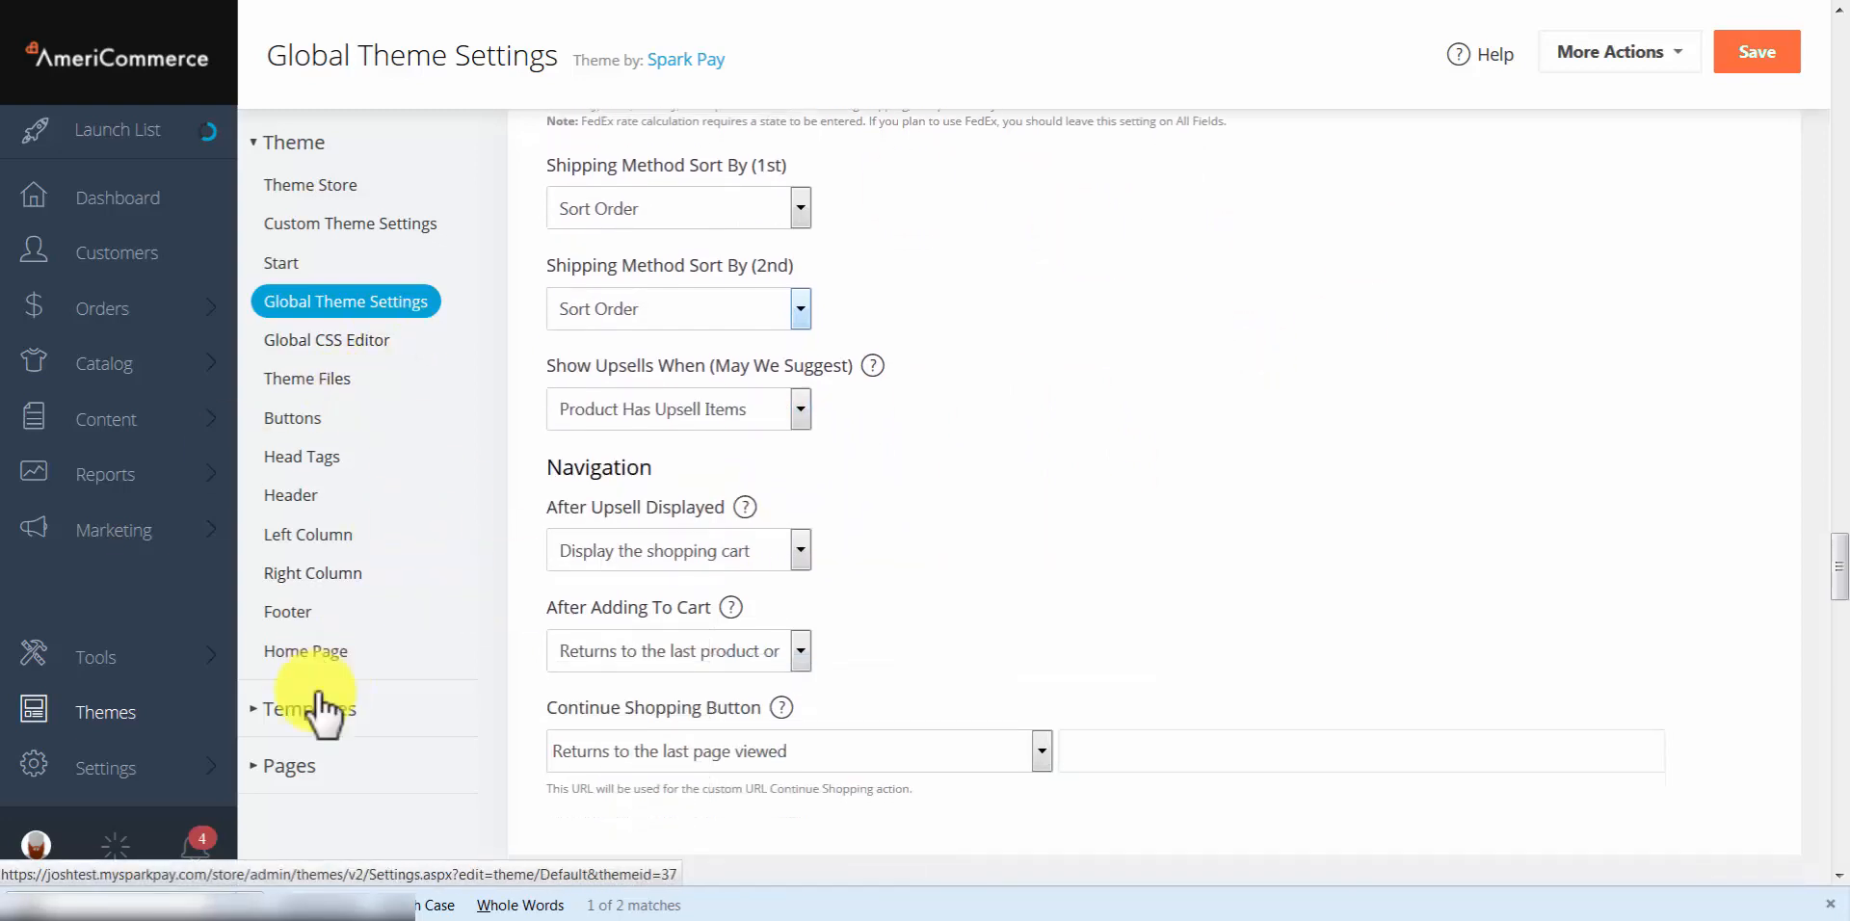
# Step: Open the Widgets layout of the Product Details page template from the theme's Pages list
pyautogui.click(275, 768)
pyautogui.scroll(-10, 390, 675)
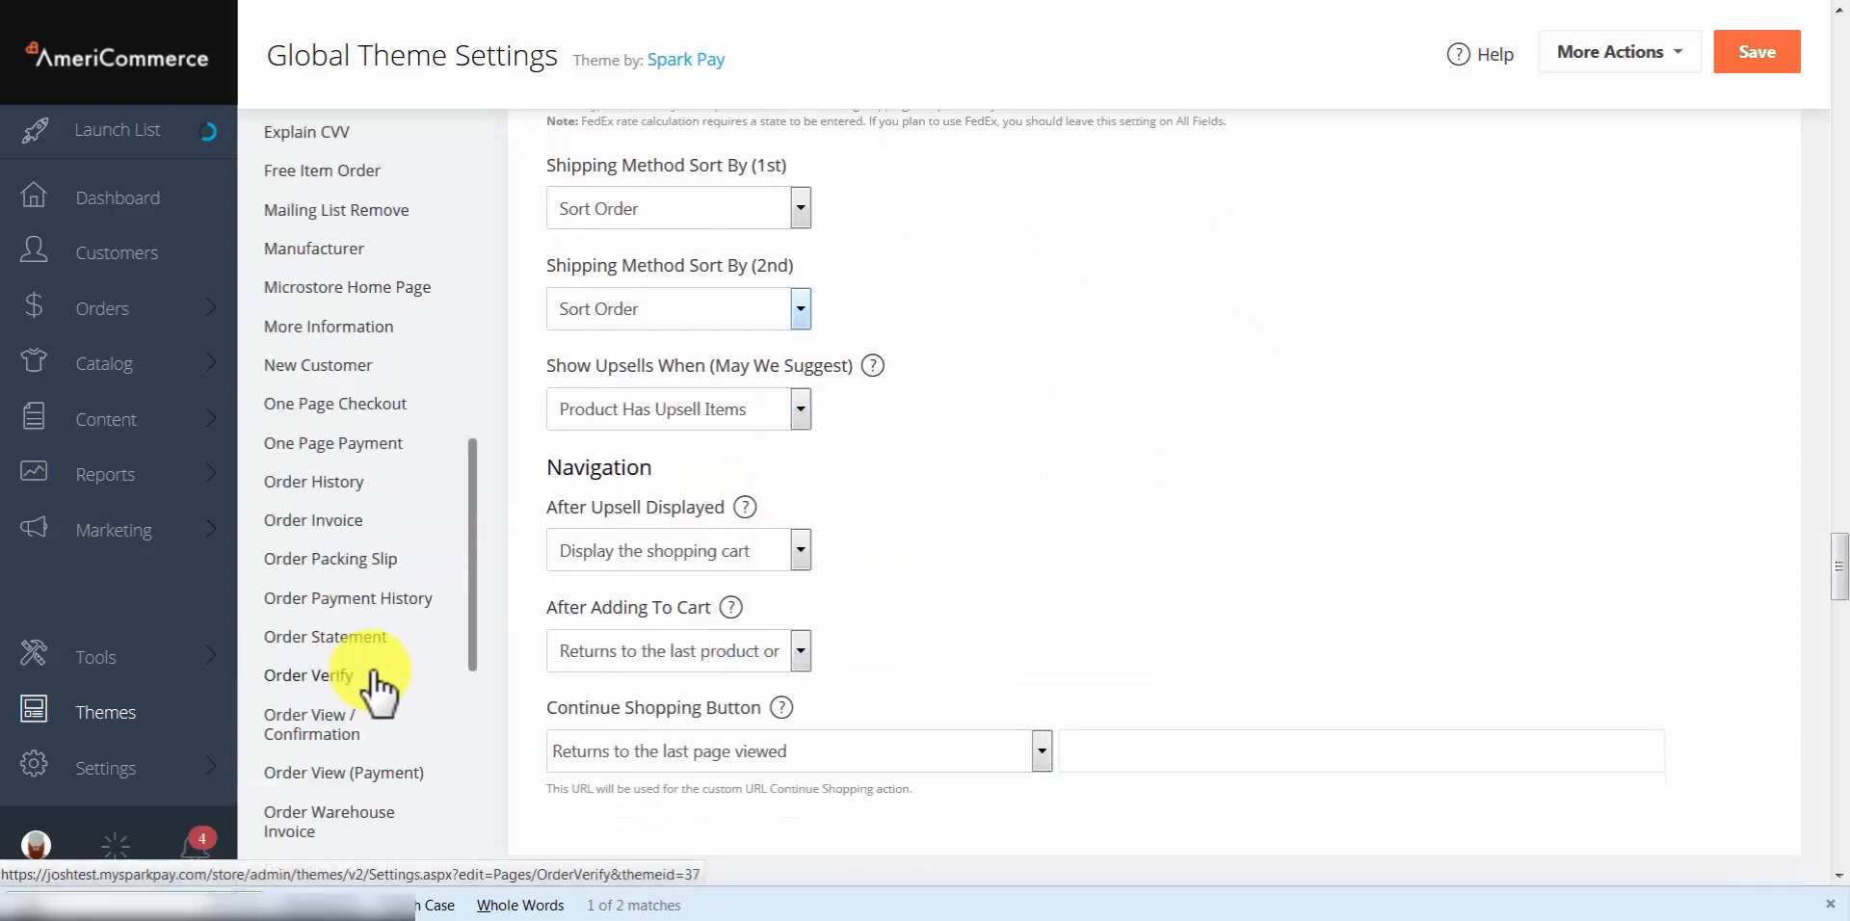
pyautogui.scroll(-5, 379, 692)
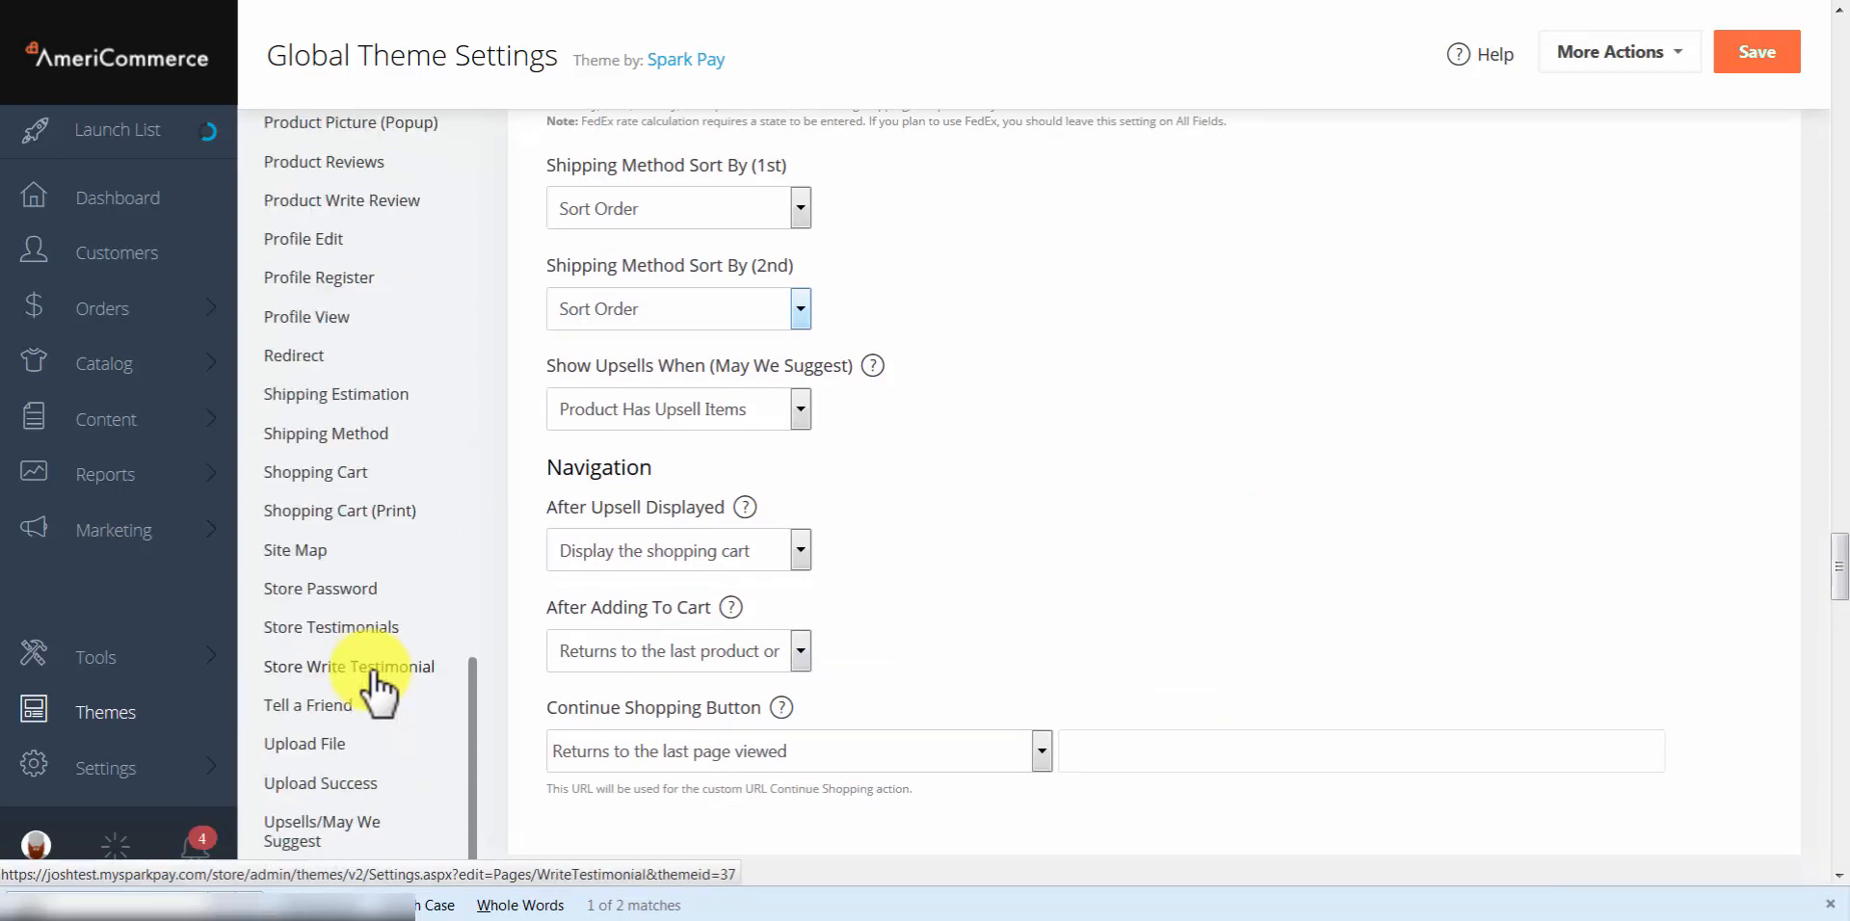
pyautogui.scroll(2, 356, 217)
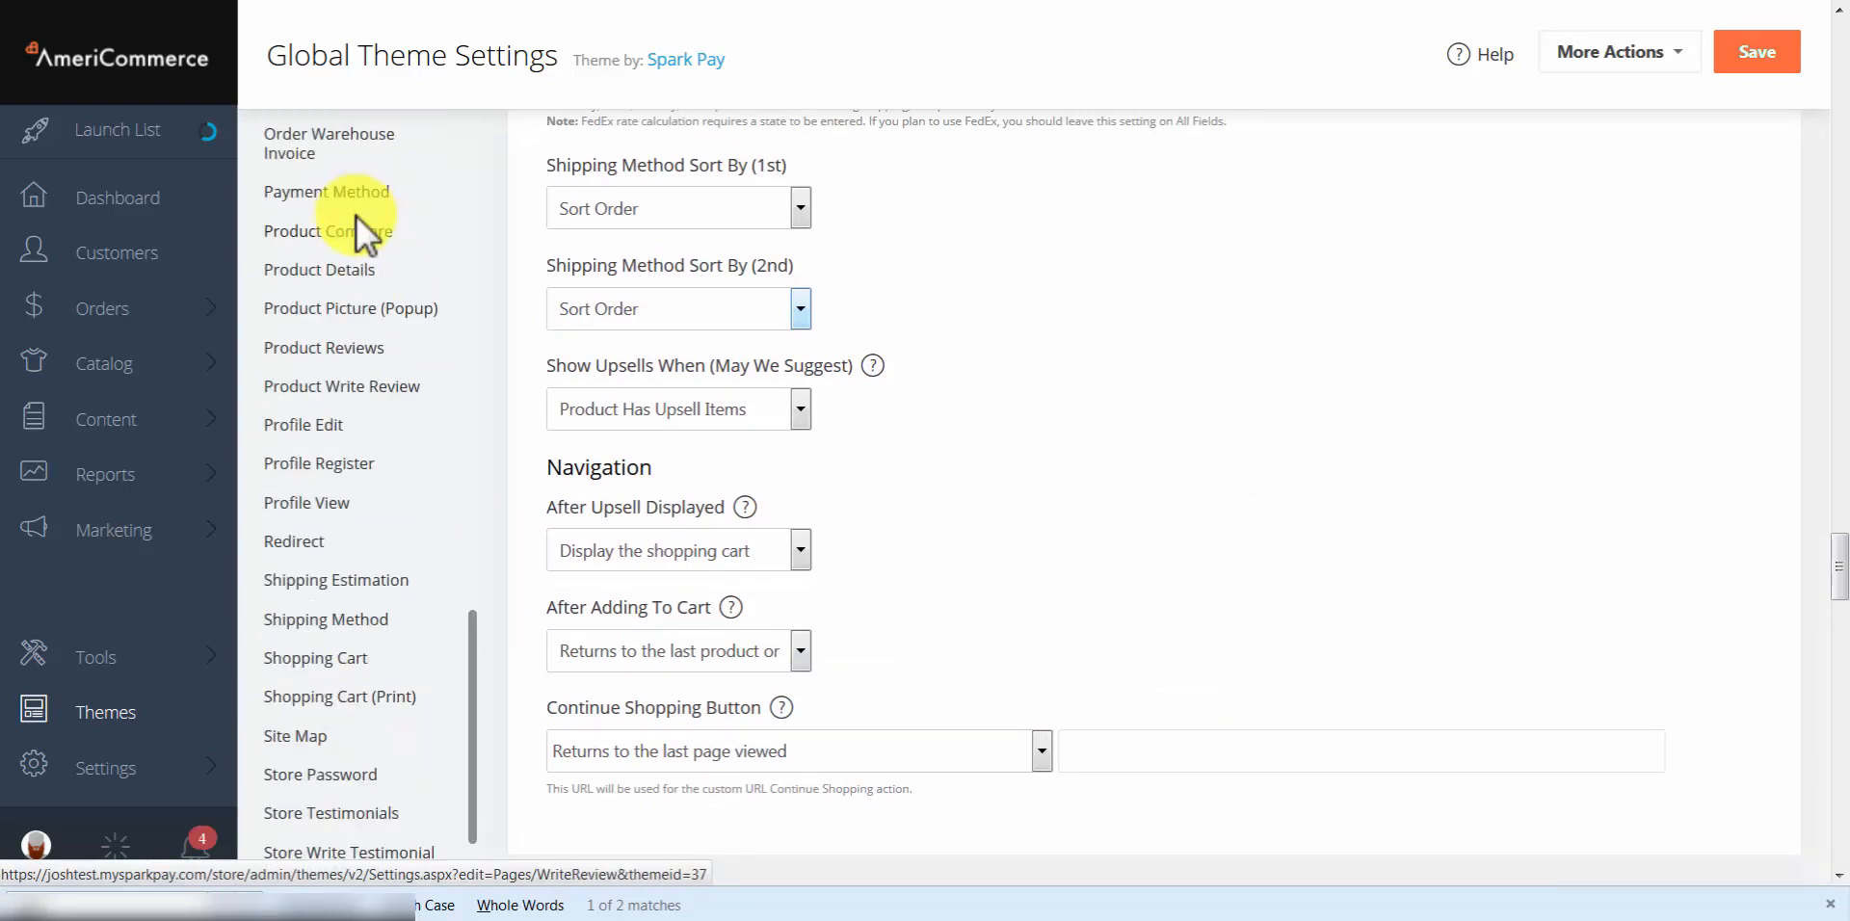
pyautogui.click(306, 267)
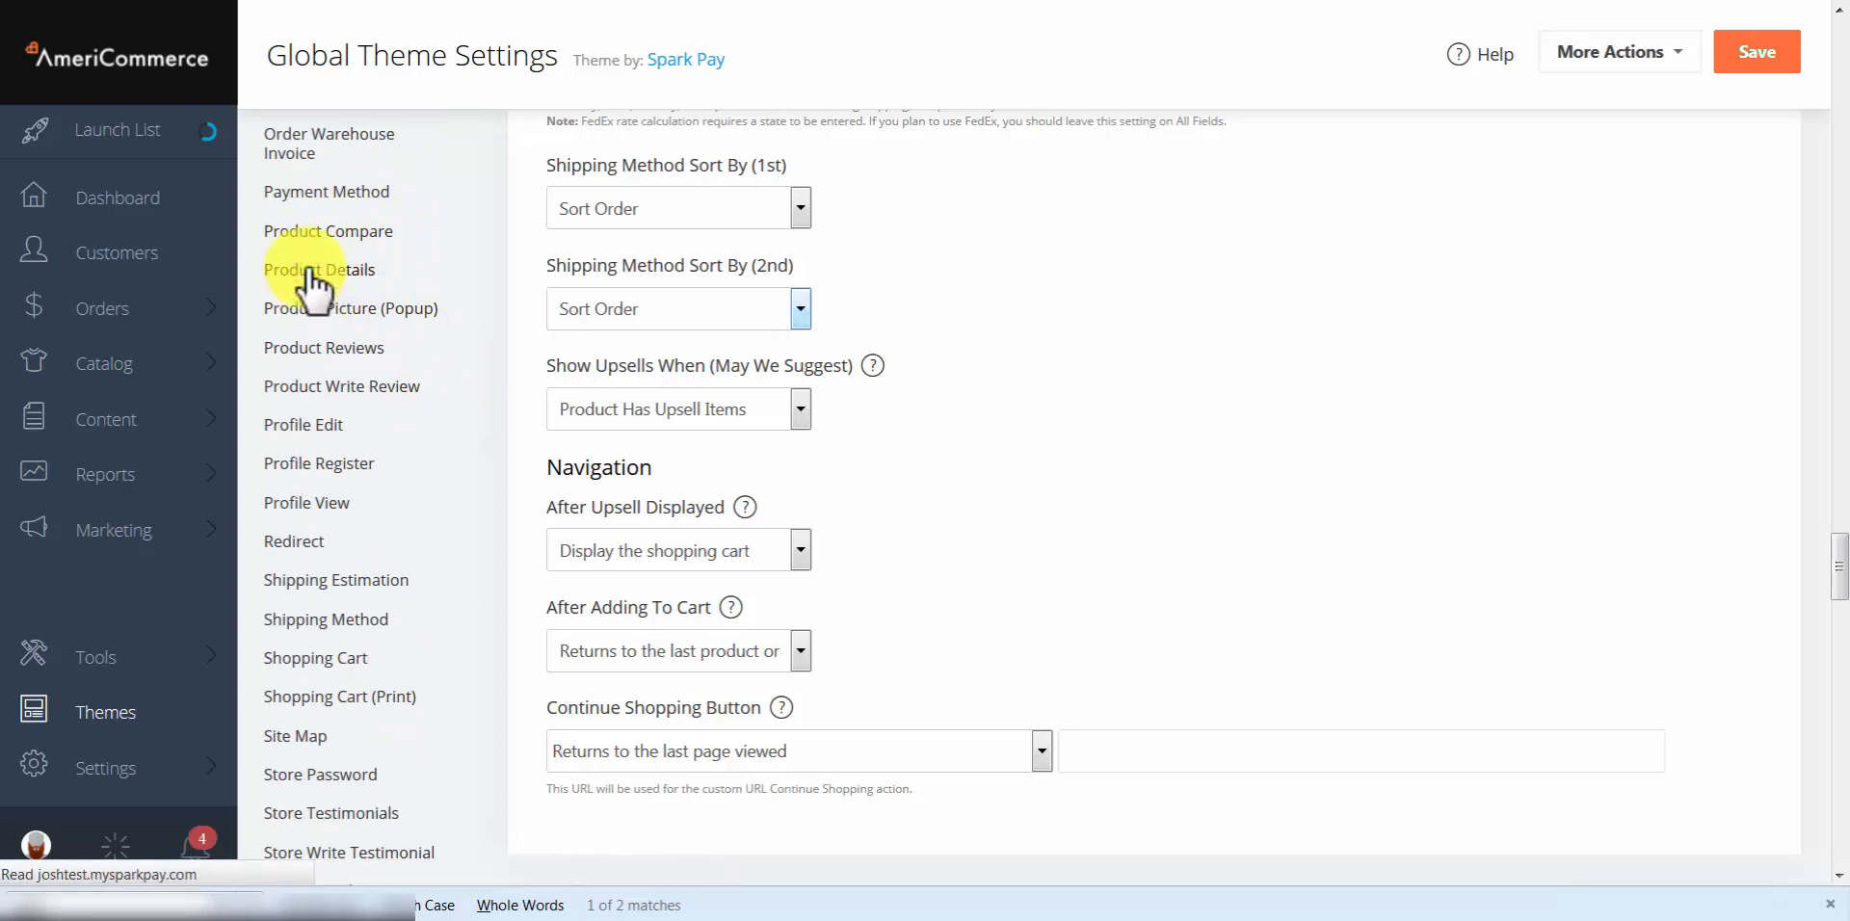
pyautogui.click(310, 357)
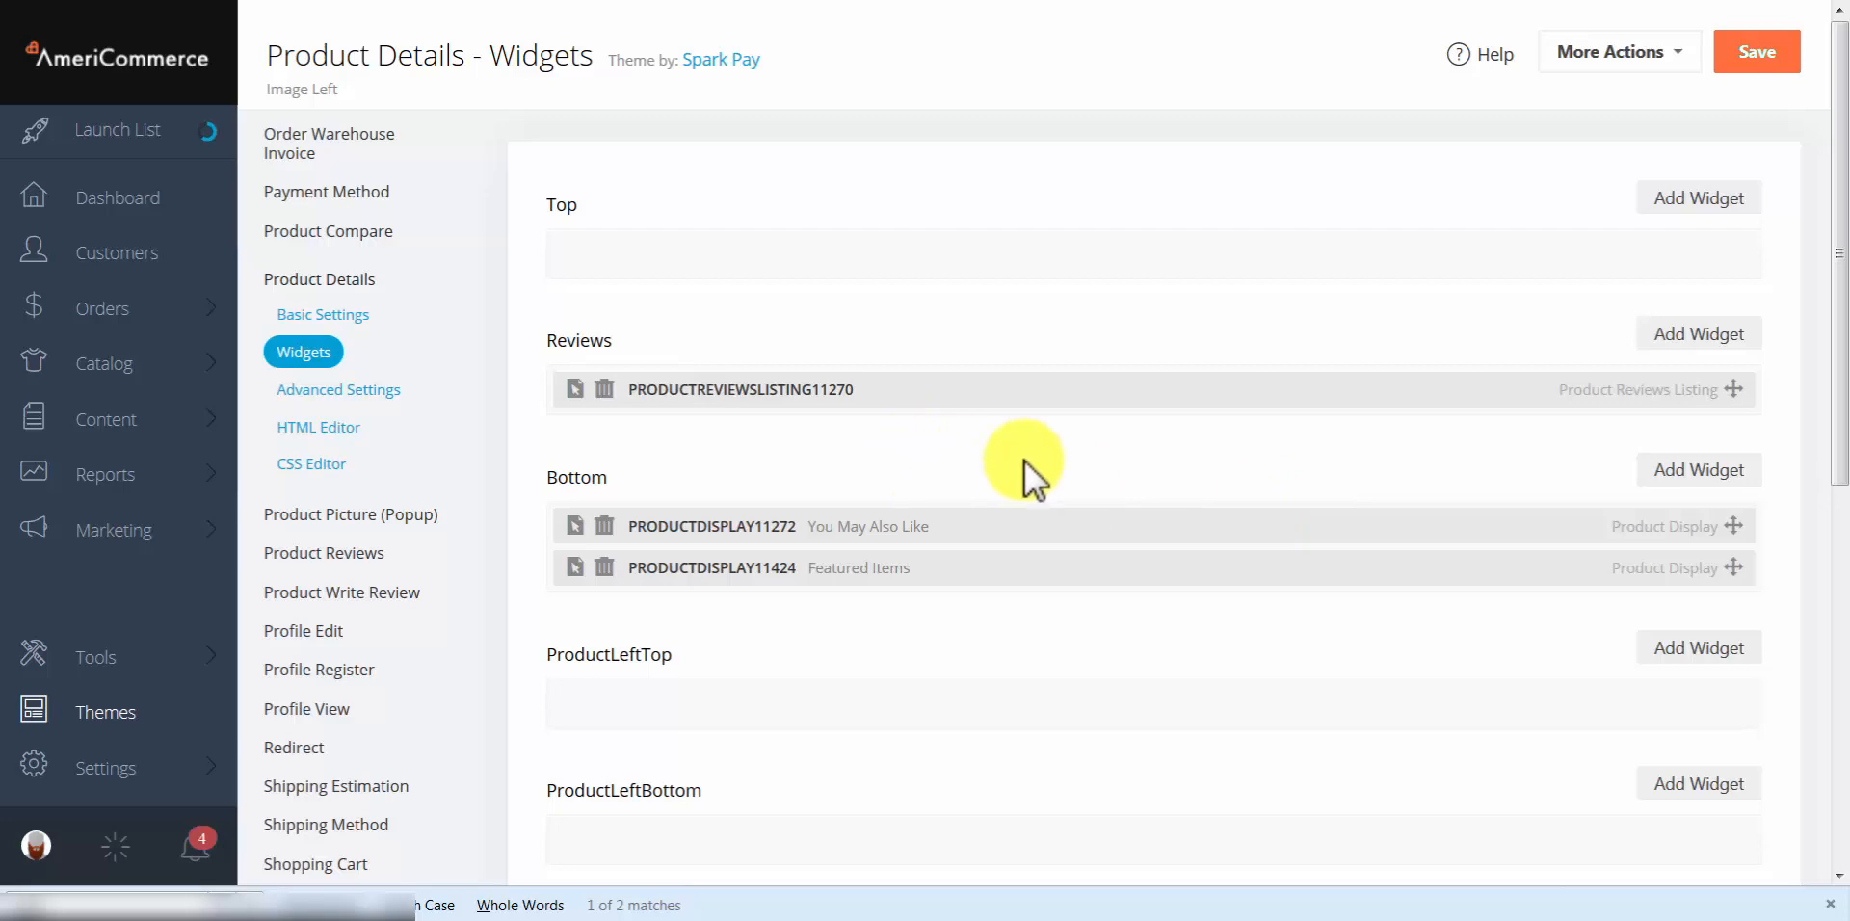
# Step: Add Product Display widget PRODUCTDISPLAY11425 under Bottom and open its settings, showing 4 products per line
pyautogui.click(1686, 470)
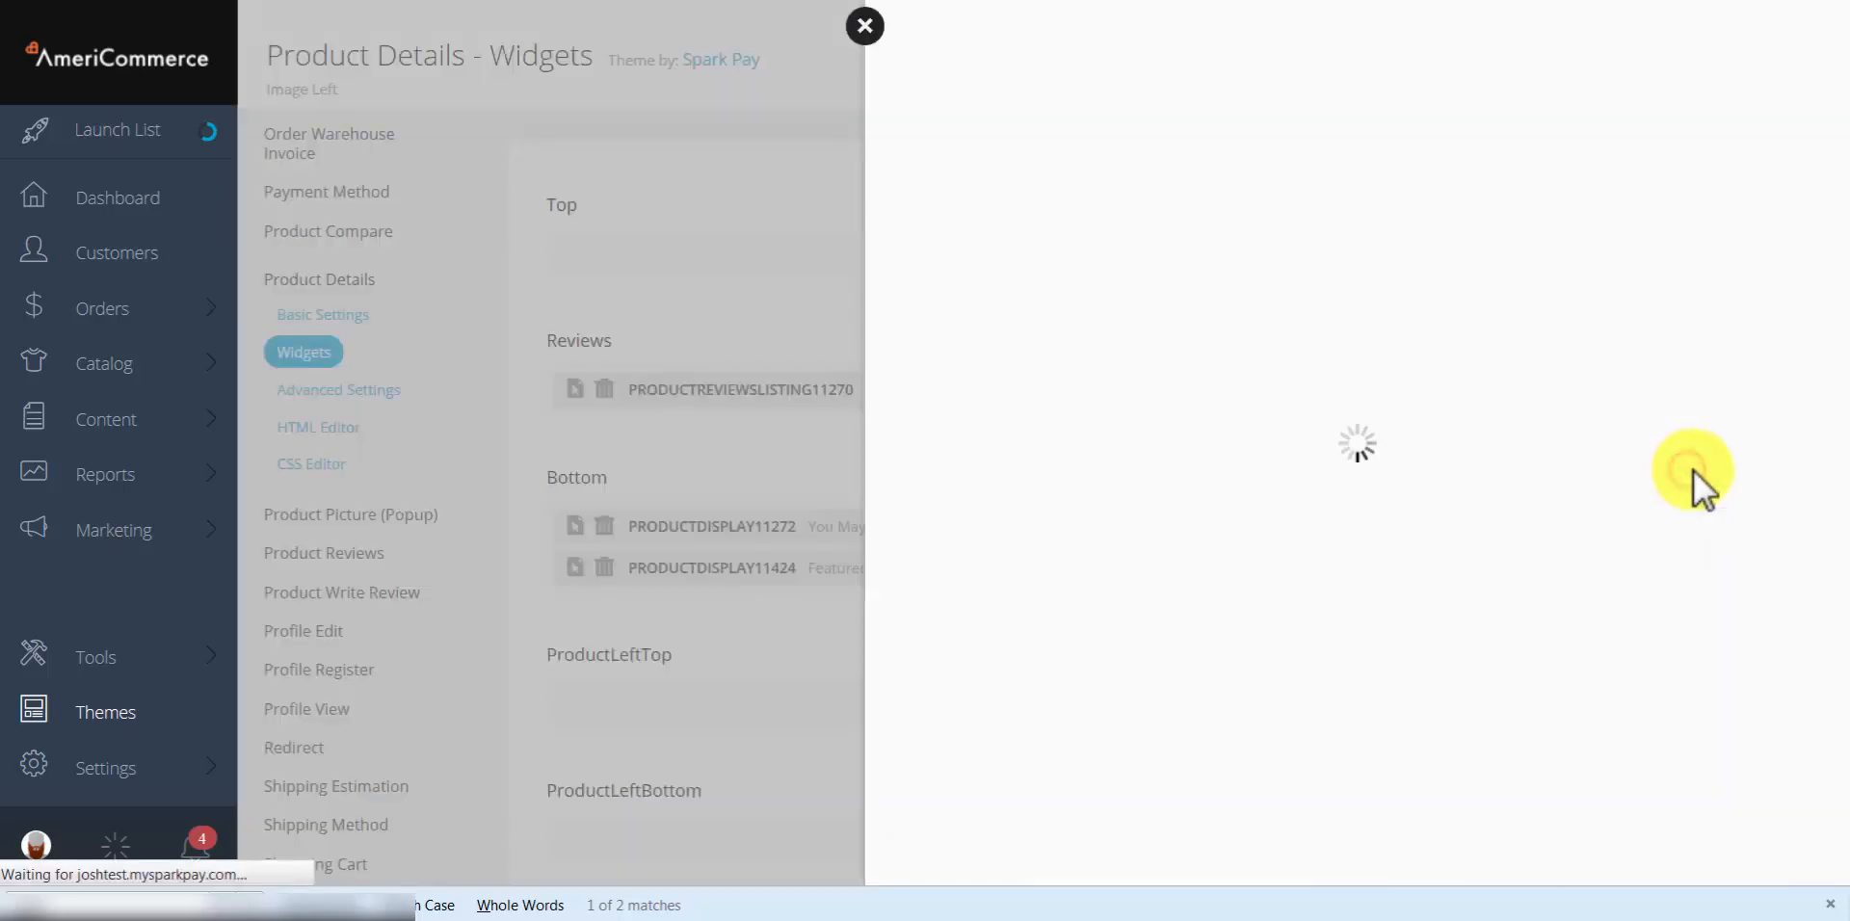
pyautogui.moveTo(1840, 188); pyautogui.dragTo(1767, 649)
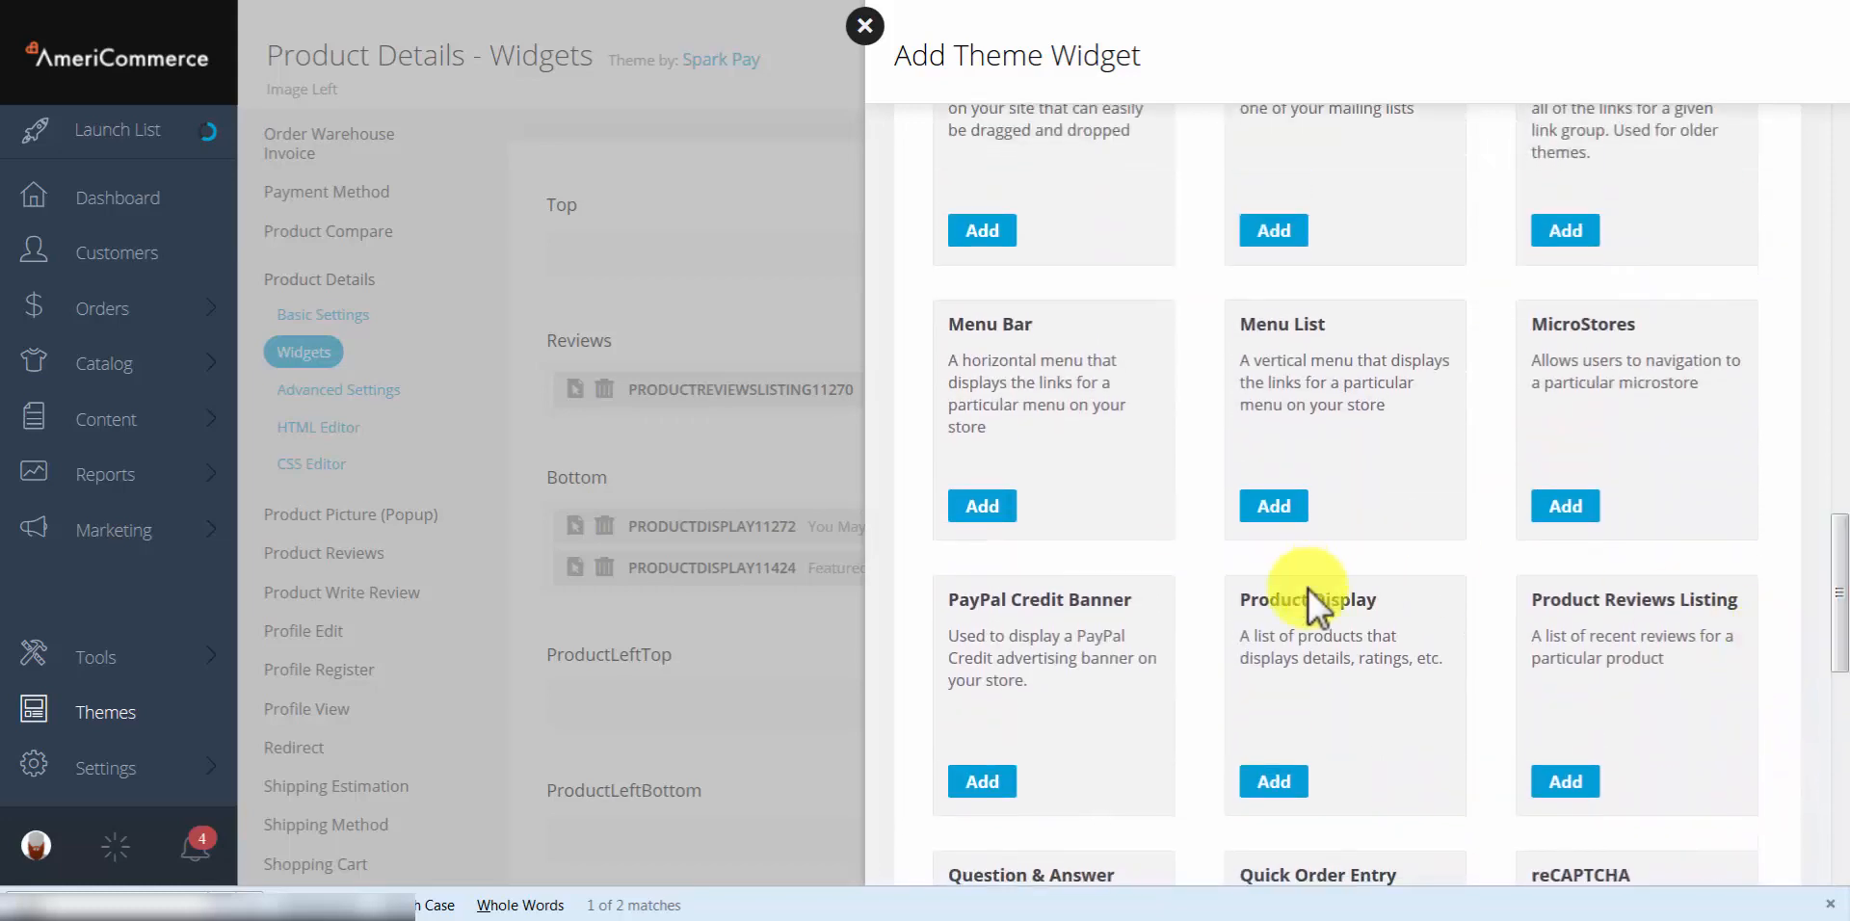
pyautogui.click(1274, 782)
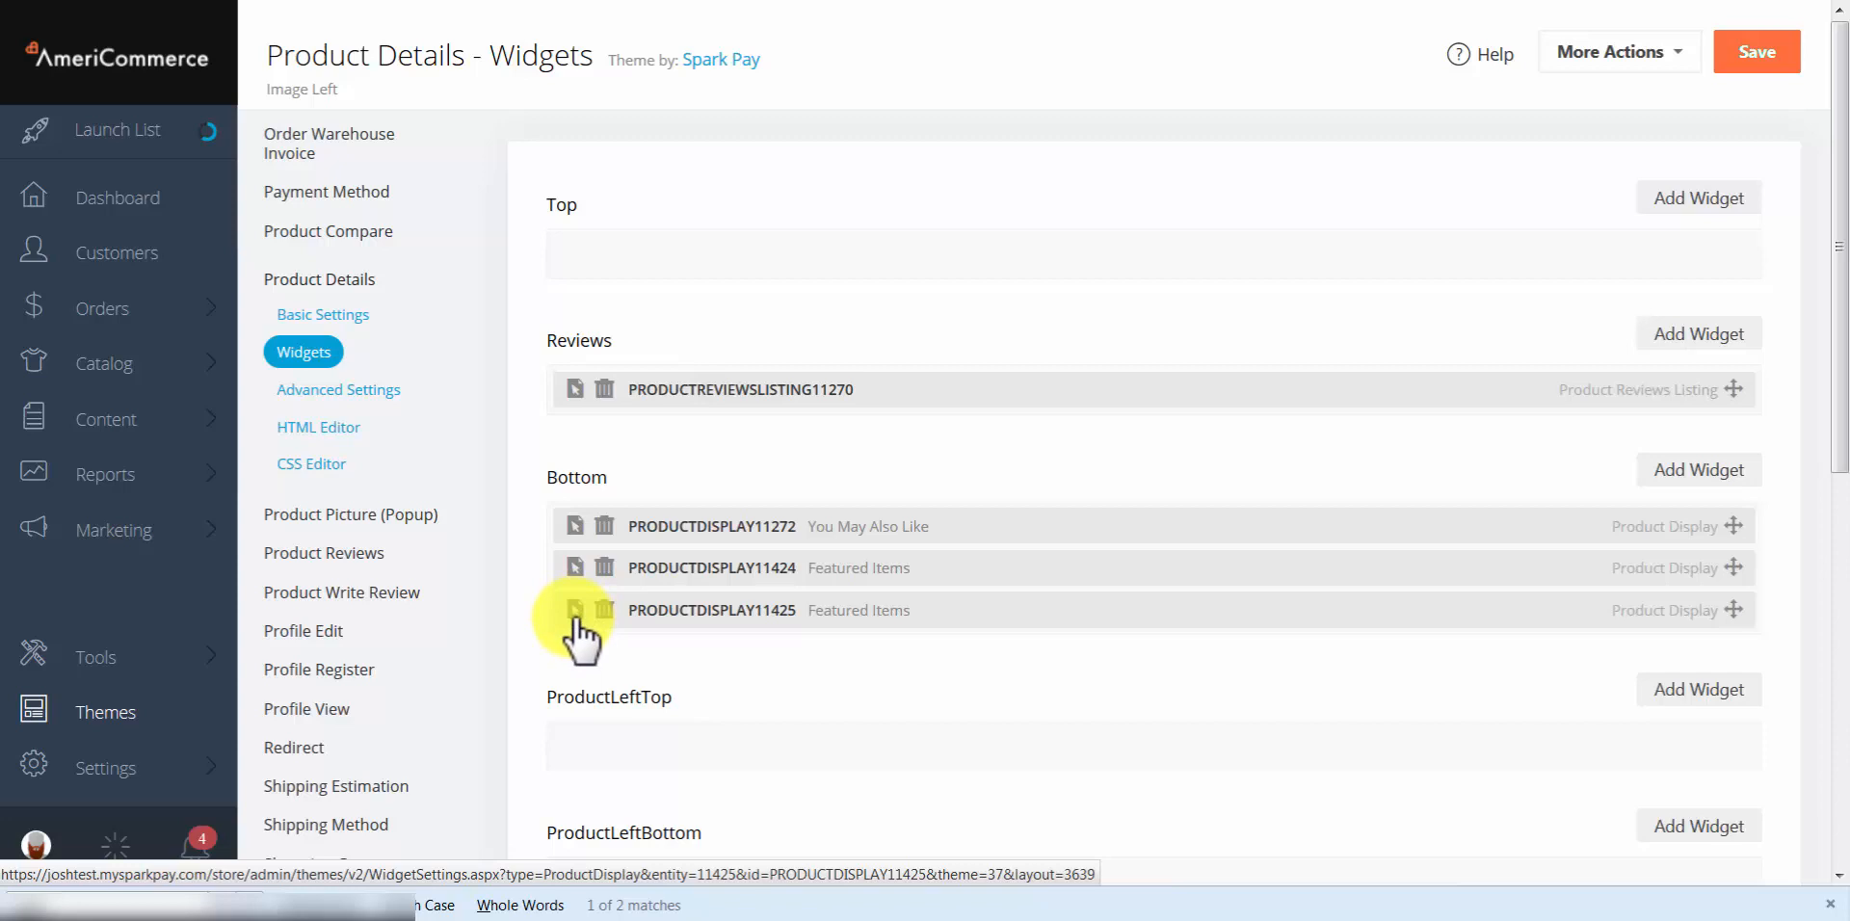
pyautogui.click(574, 613)
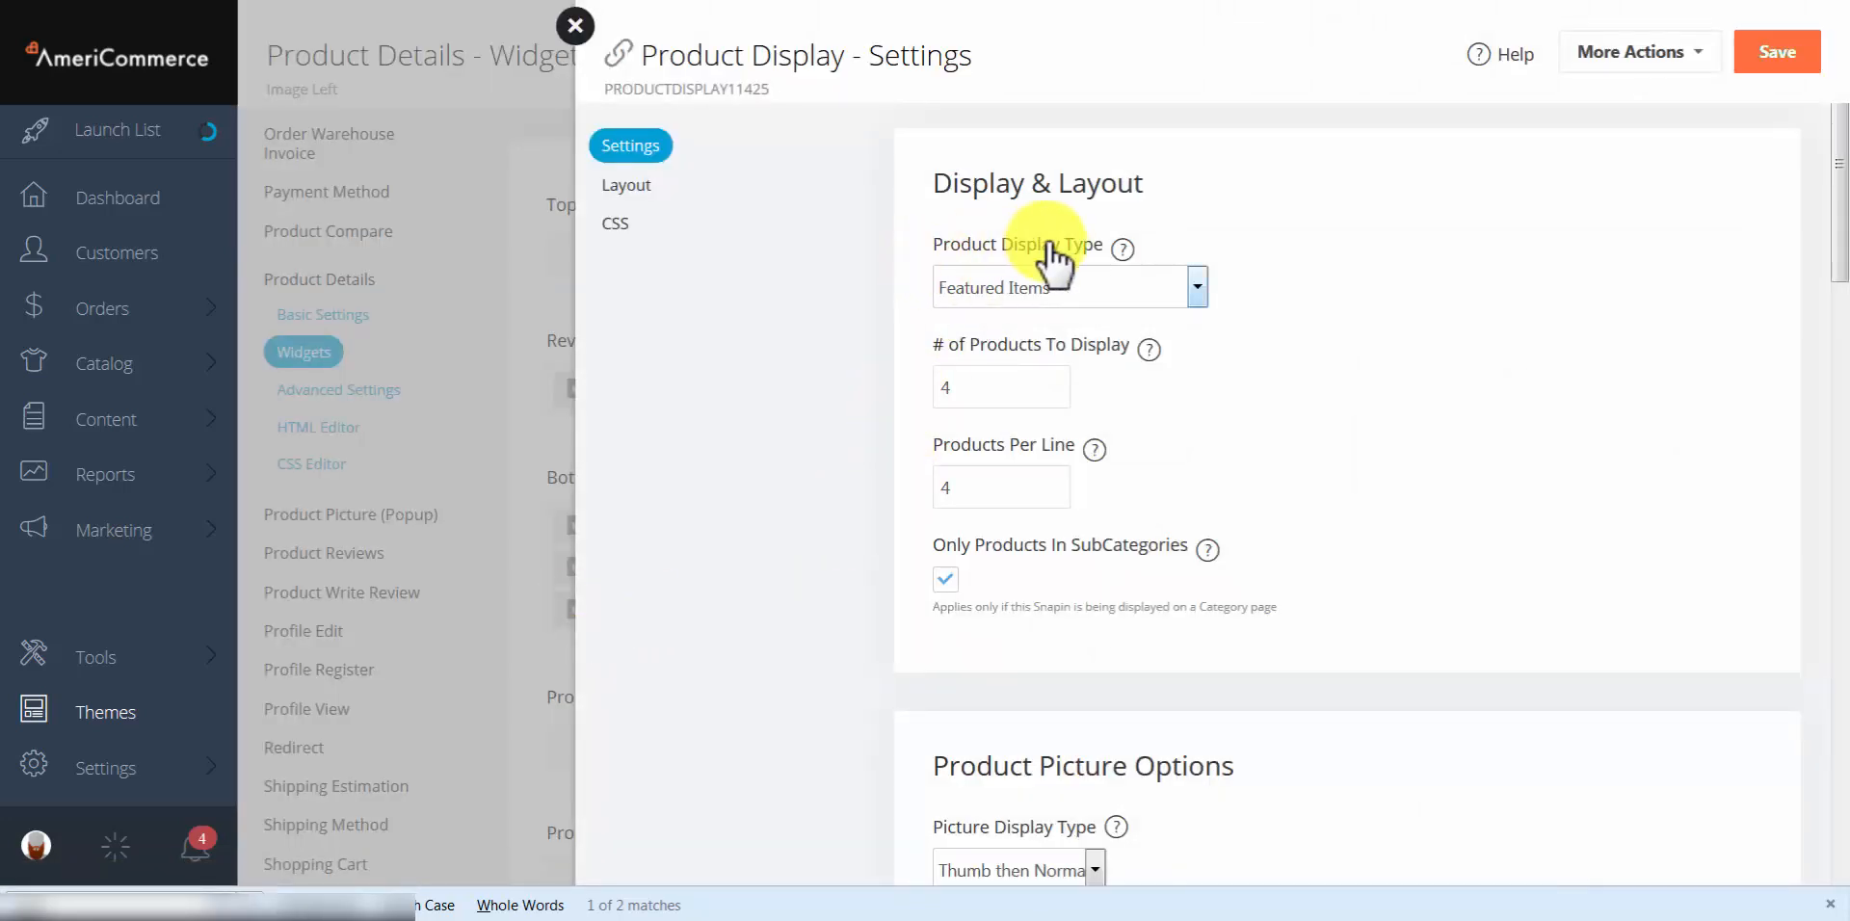
# Step: Set the PRODUCTDISPLAY11425 widget's display type to Related Items, keeping Show Products on Upsell and Non Upsell
pyautogui.click(1161, 287)
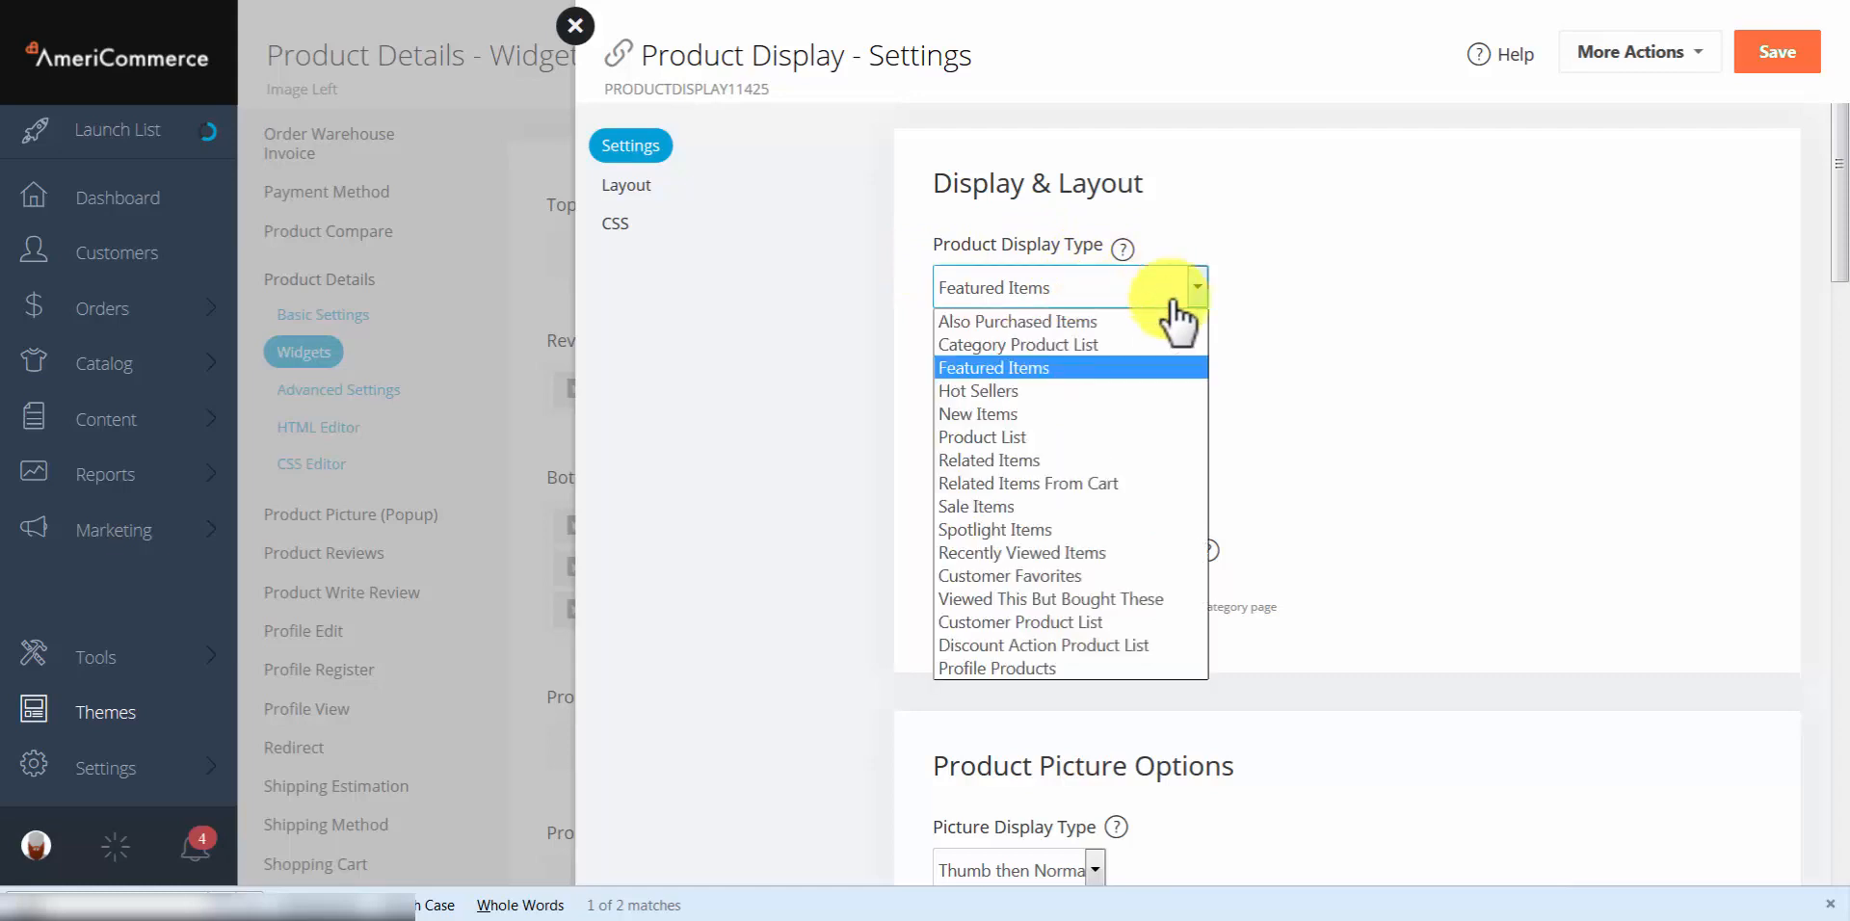
pyautogui.click(1121, 461)
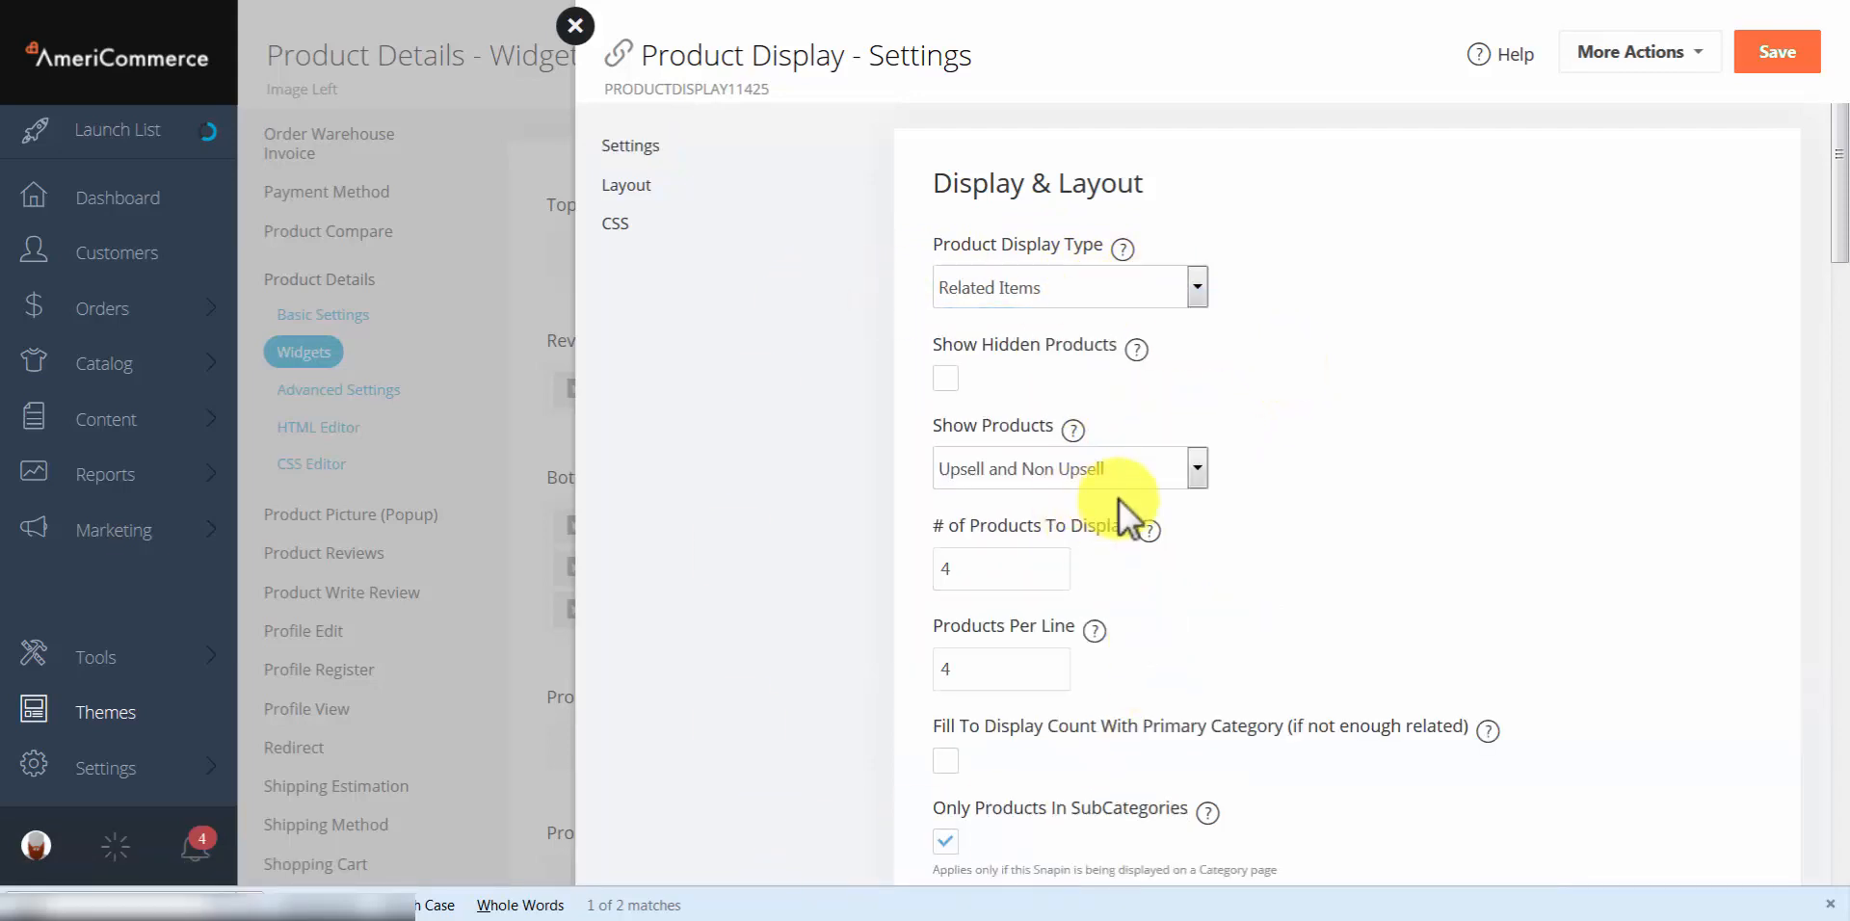
pyautogui.click(1029, 466)
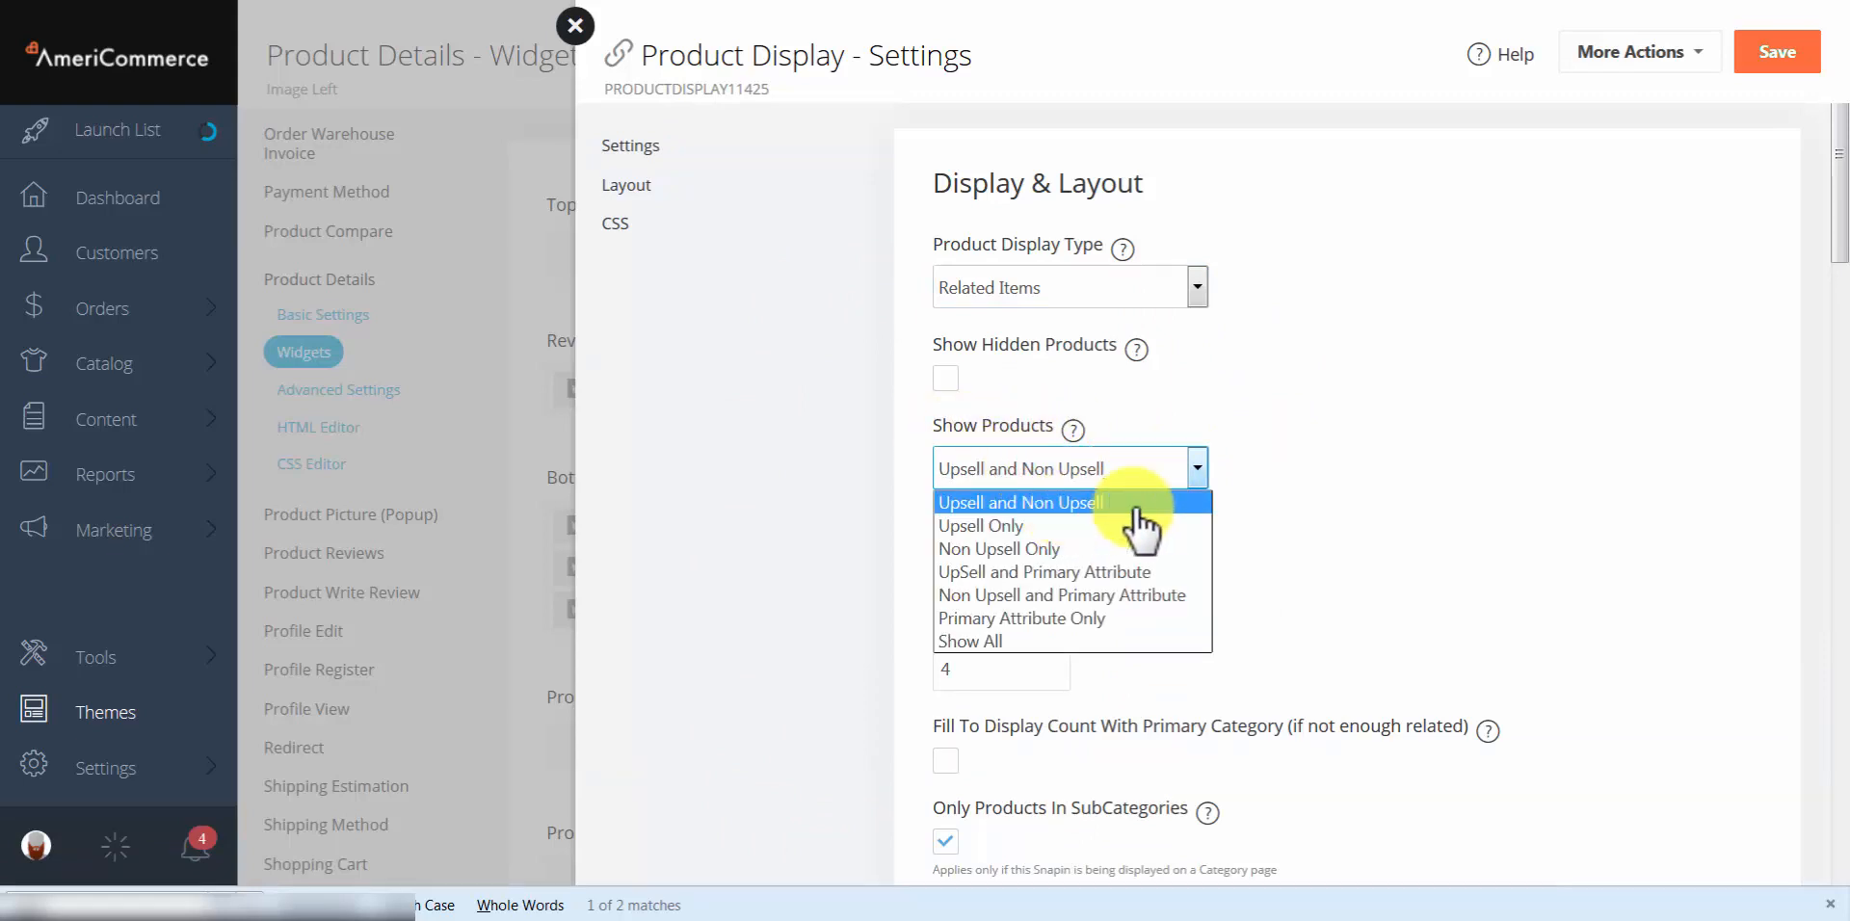
pyautogui.click(1294, 515)
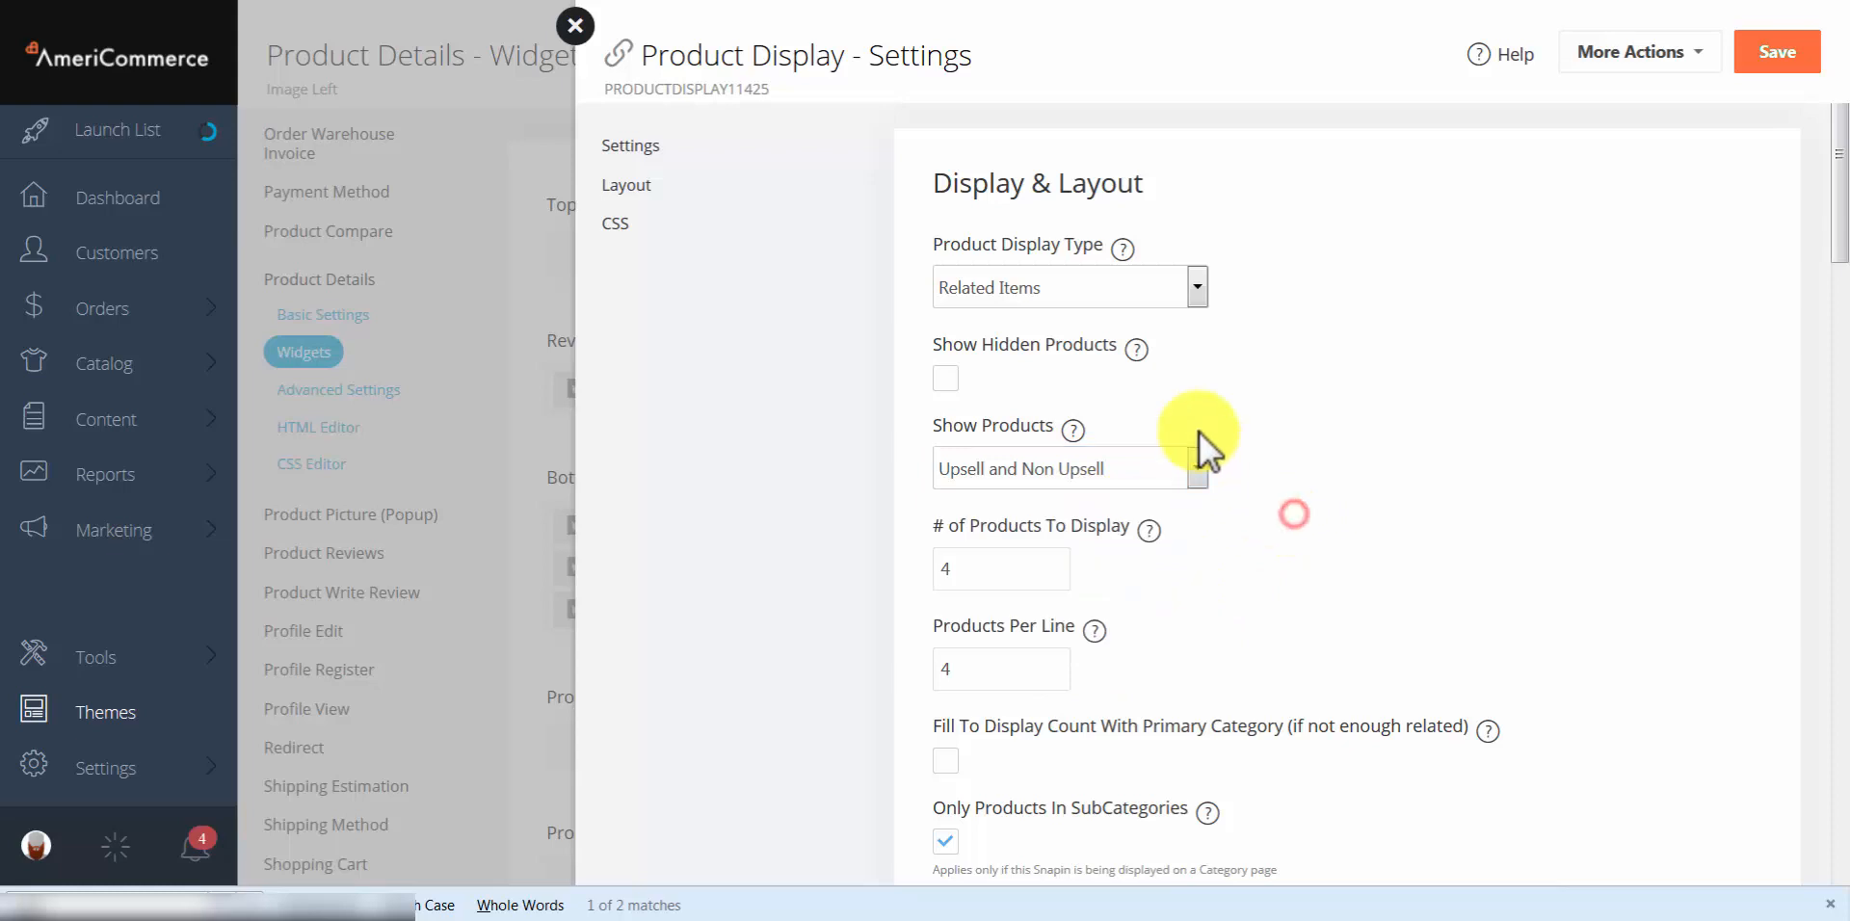
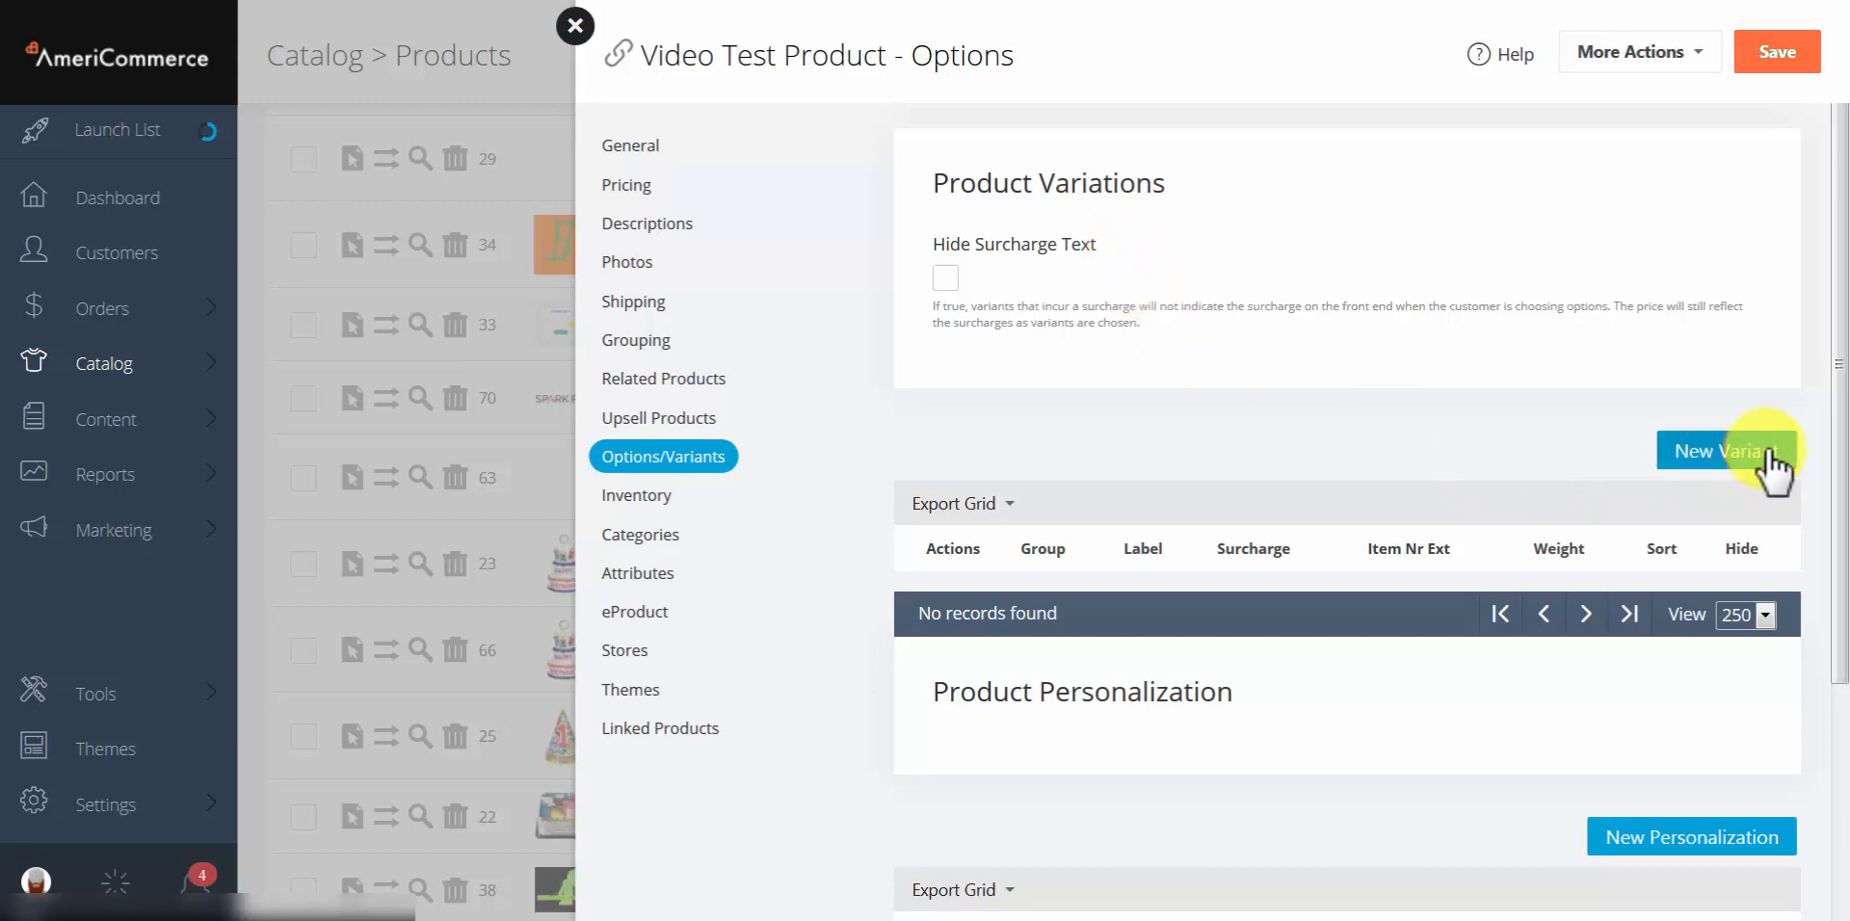
# Step: Start a new variant for Video Test Product, first trying the COLOR group with label red
pyautogui.click(1718, 457)
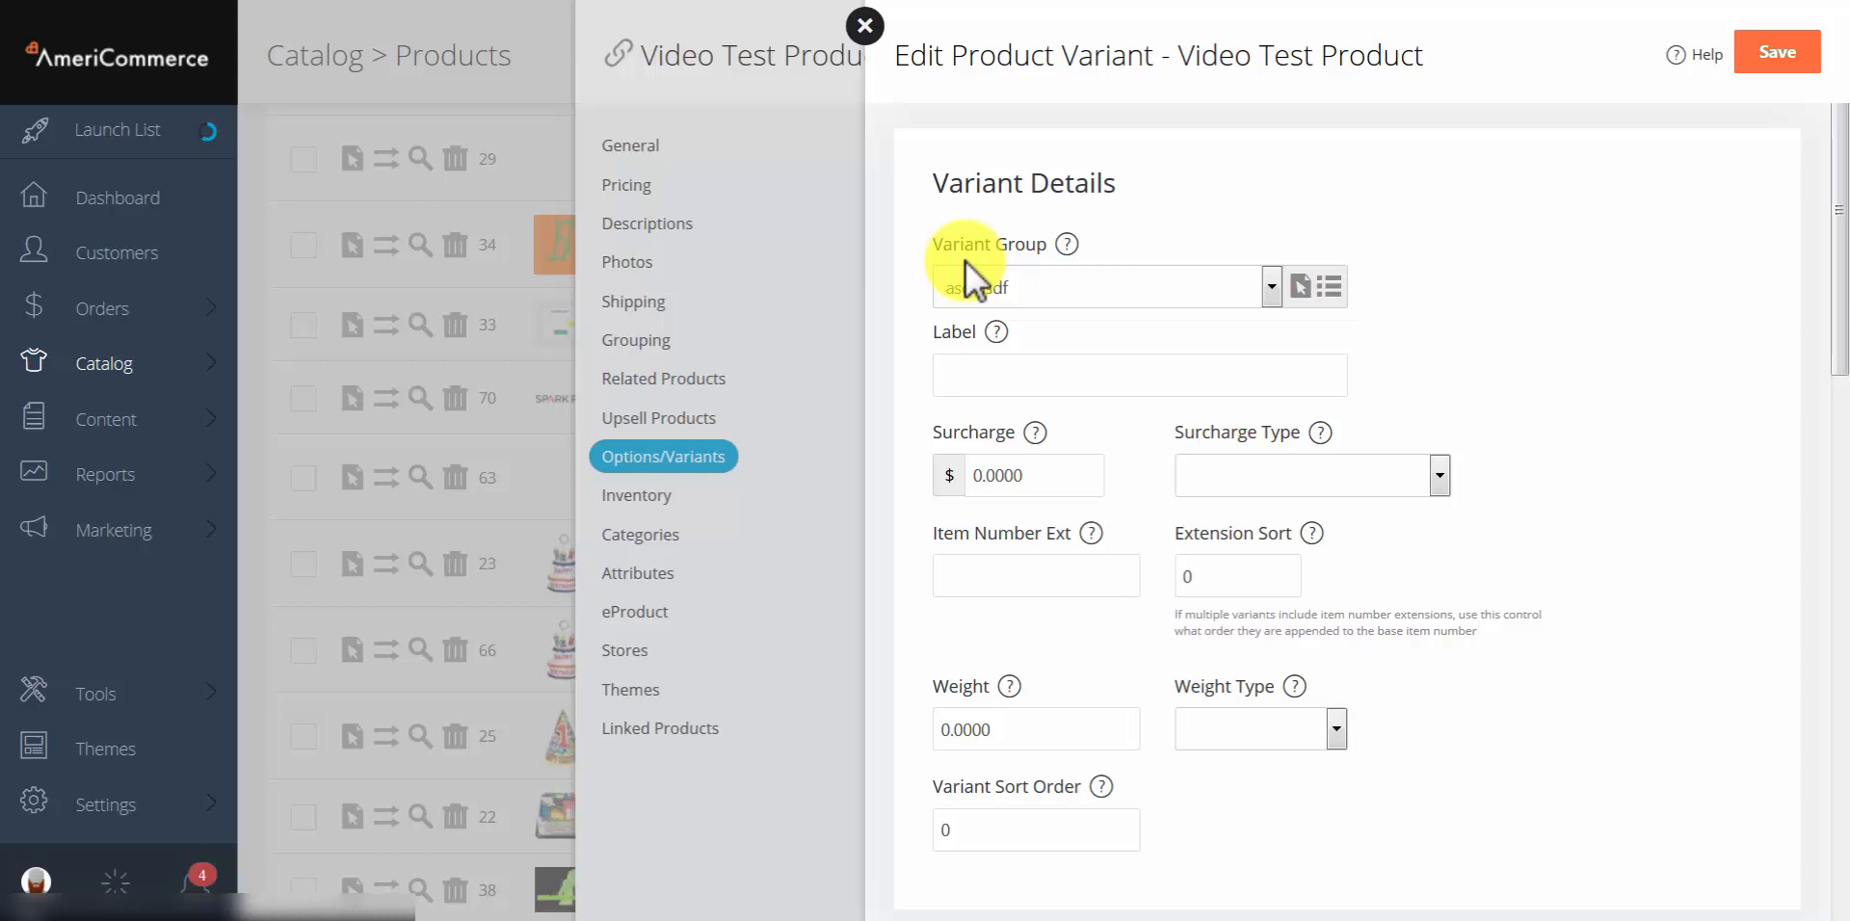
pyautogui.click(1002, 284)
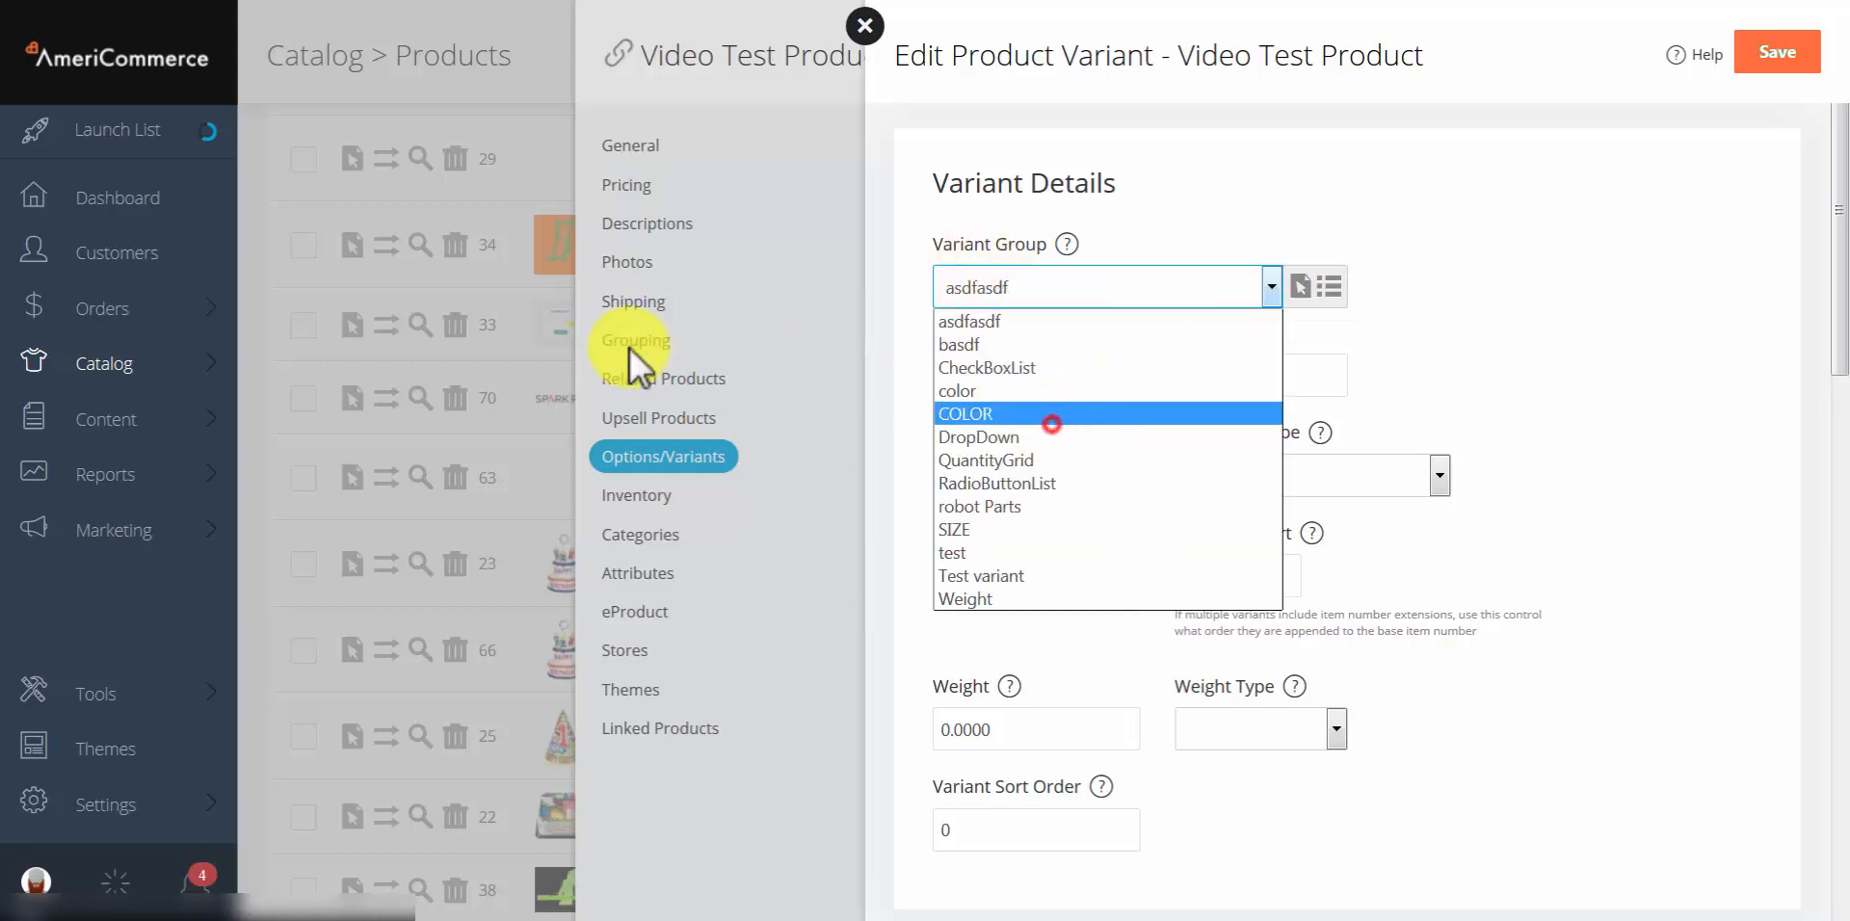
pyautogui.click(1051, 415)
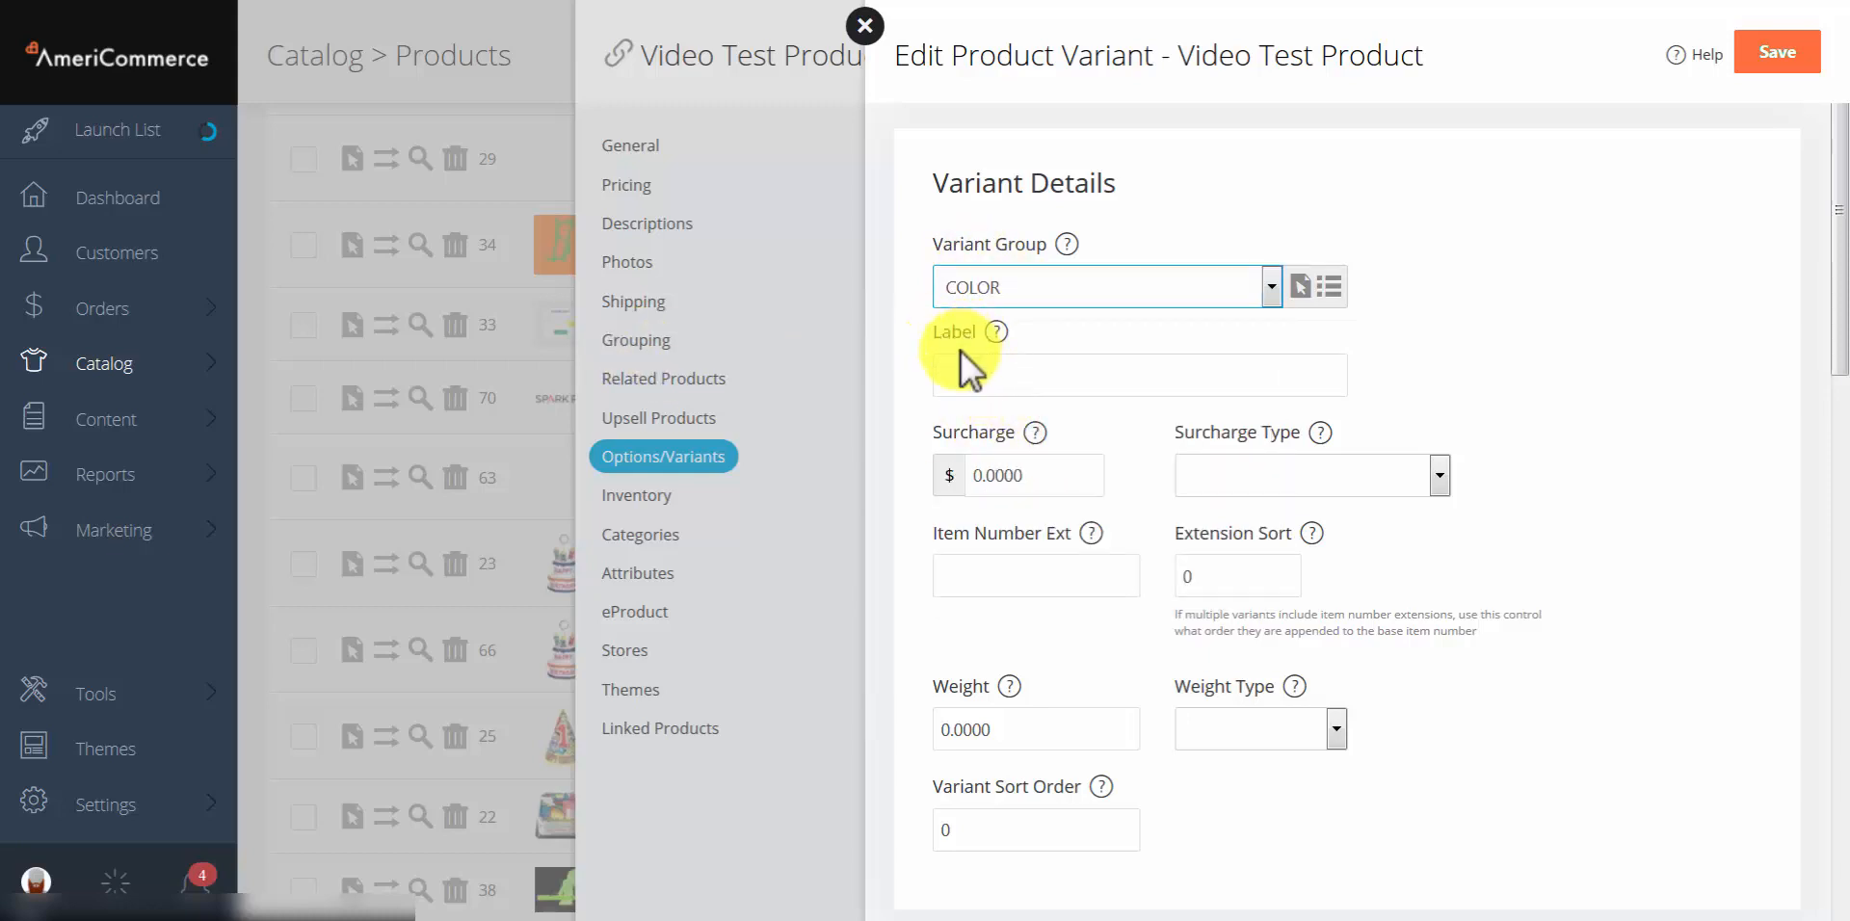
pyautogui.click(973, 376)
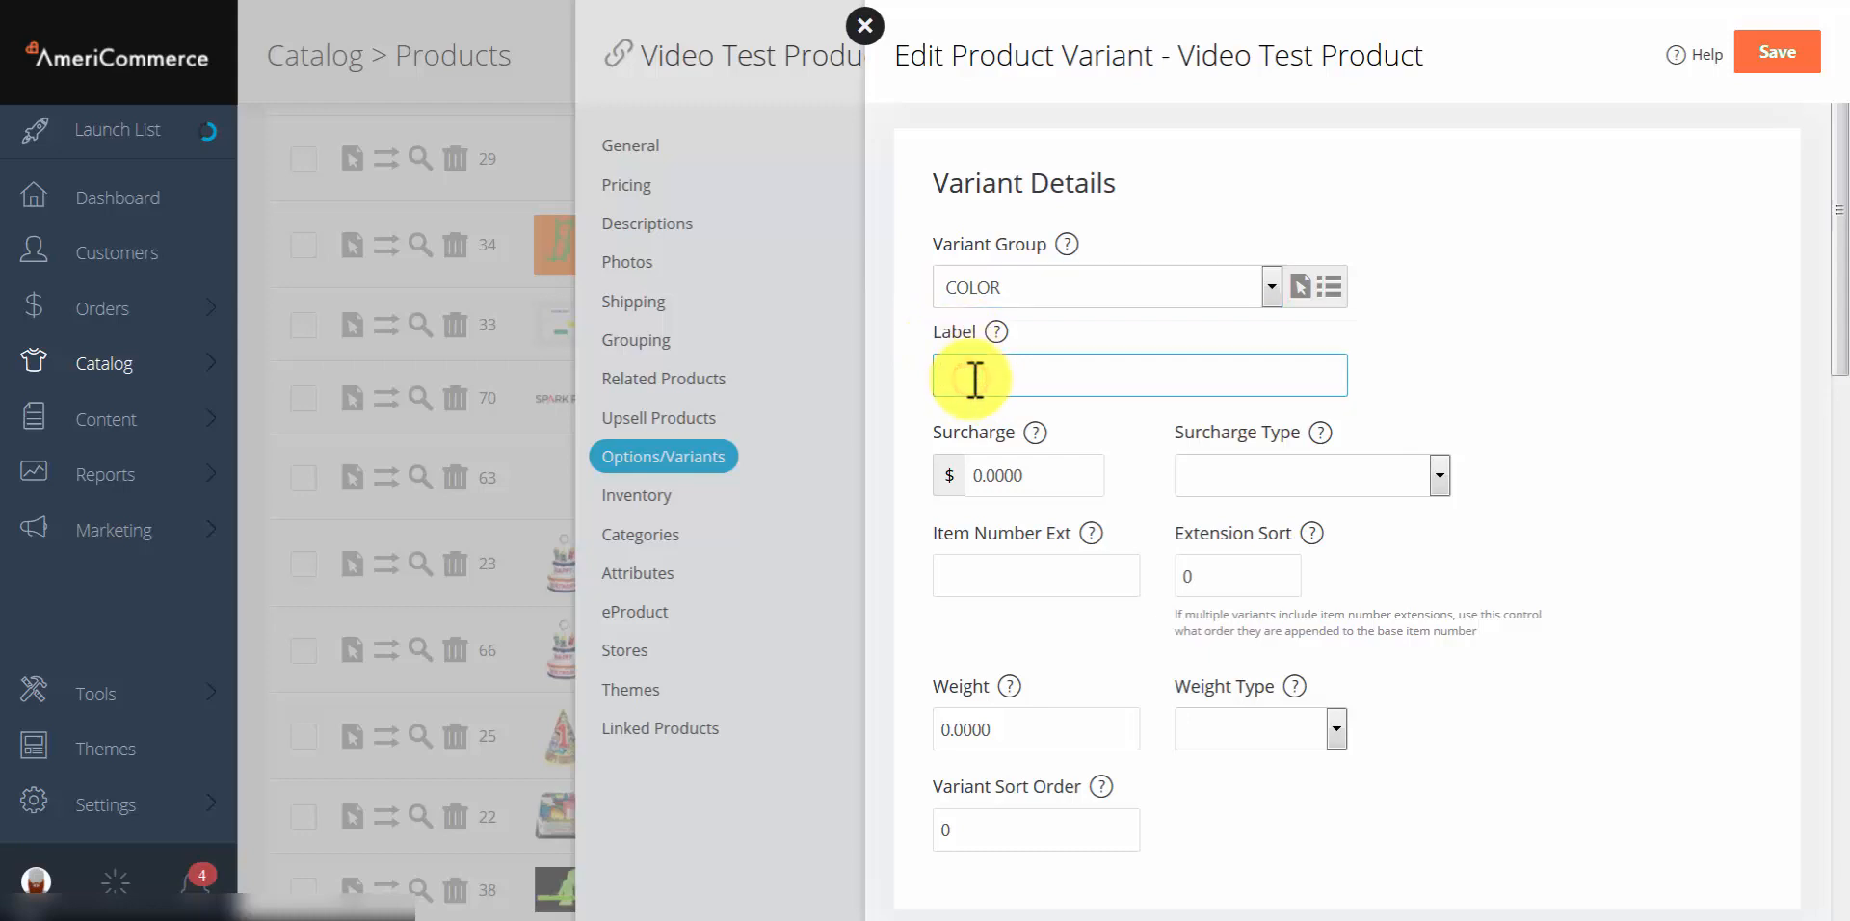
pyautogui.write('red')
pyautogui.click(1537, 336)
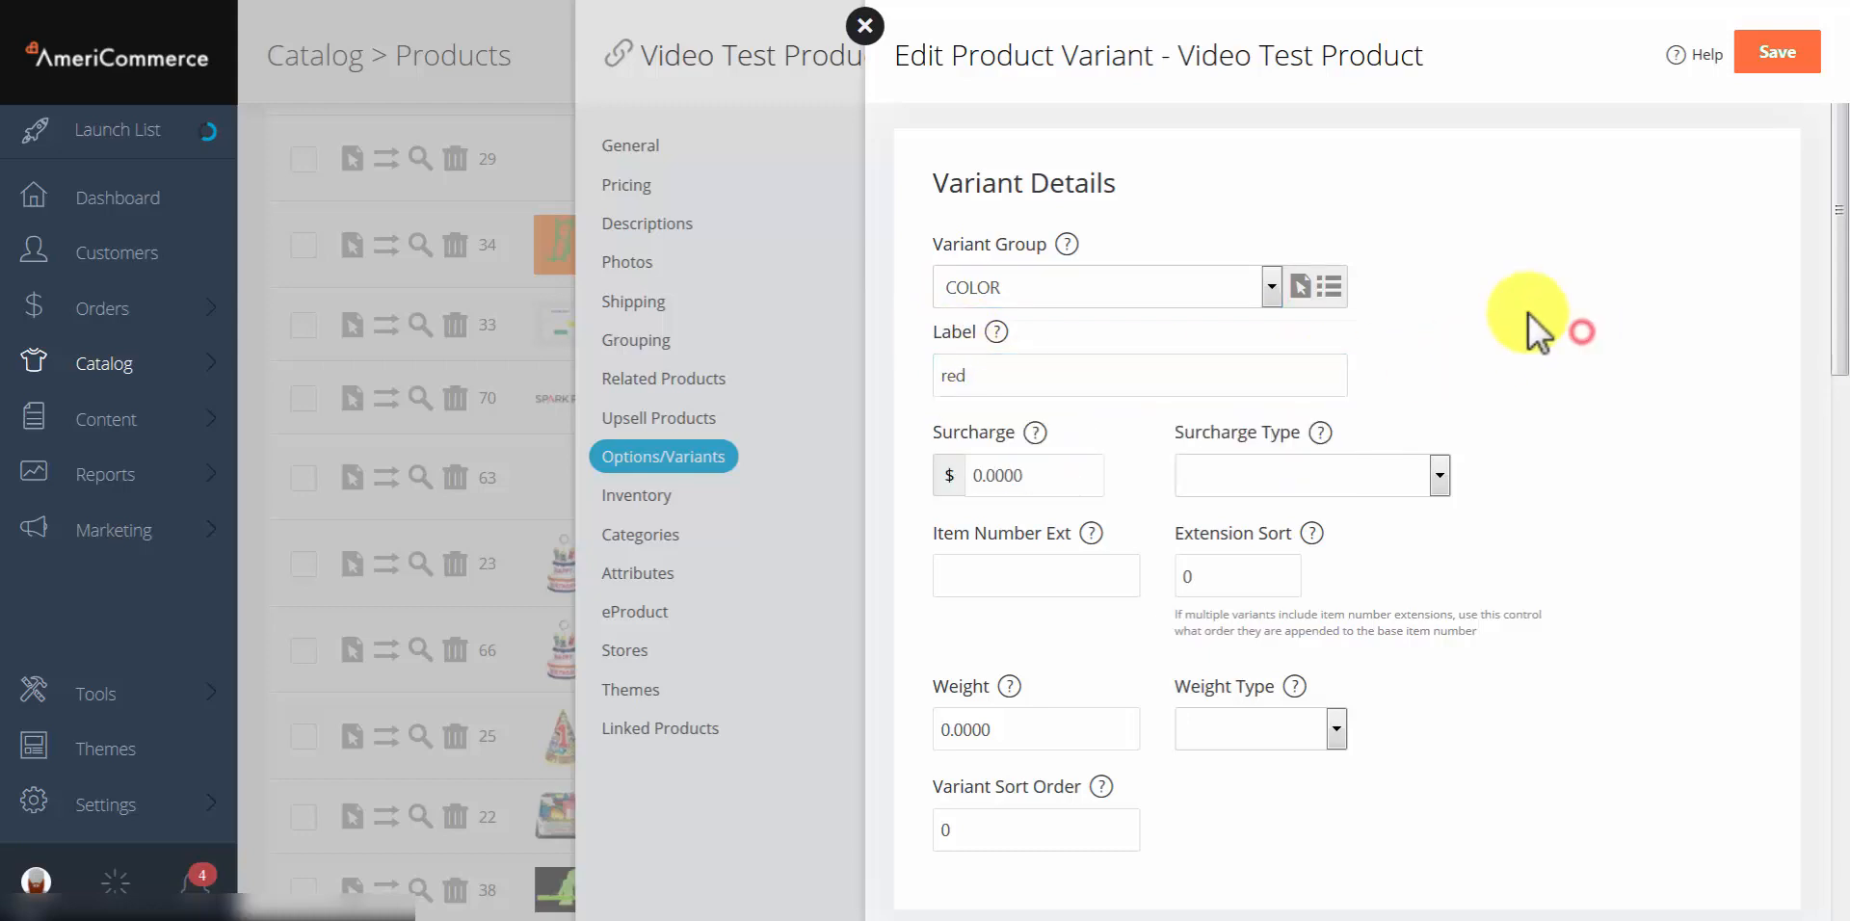
# Step: Switch the variant to the SIZE group and relabel it small
pyautogui.click(1028, 287)
pyautogui.click(974, 529)
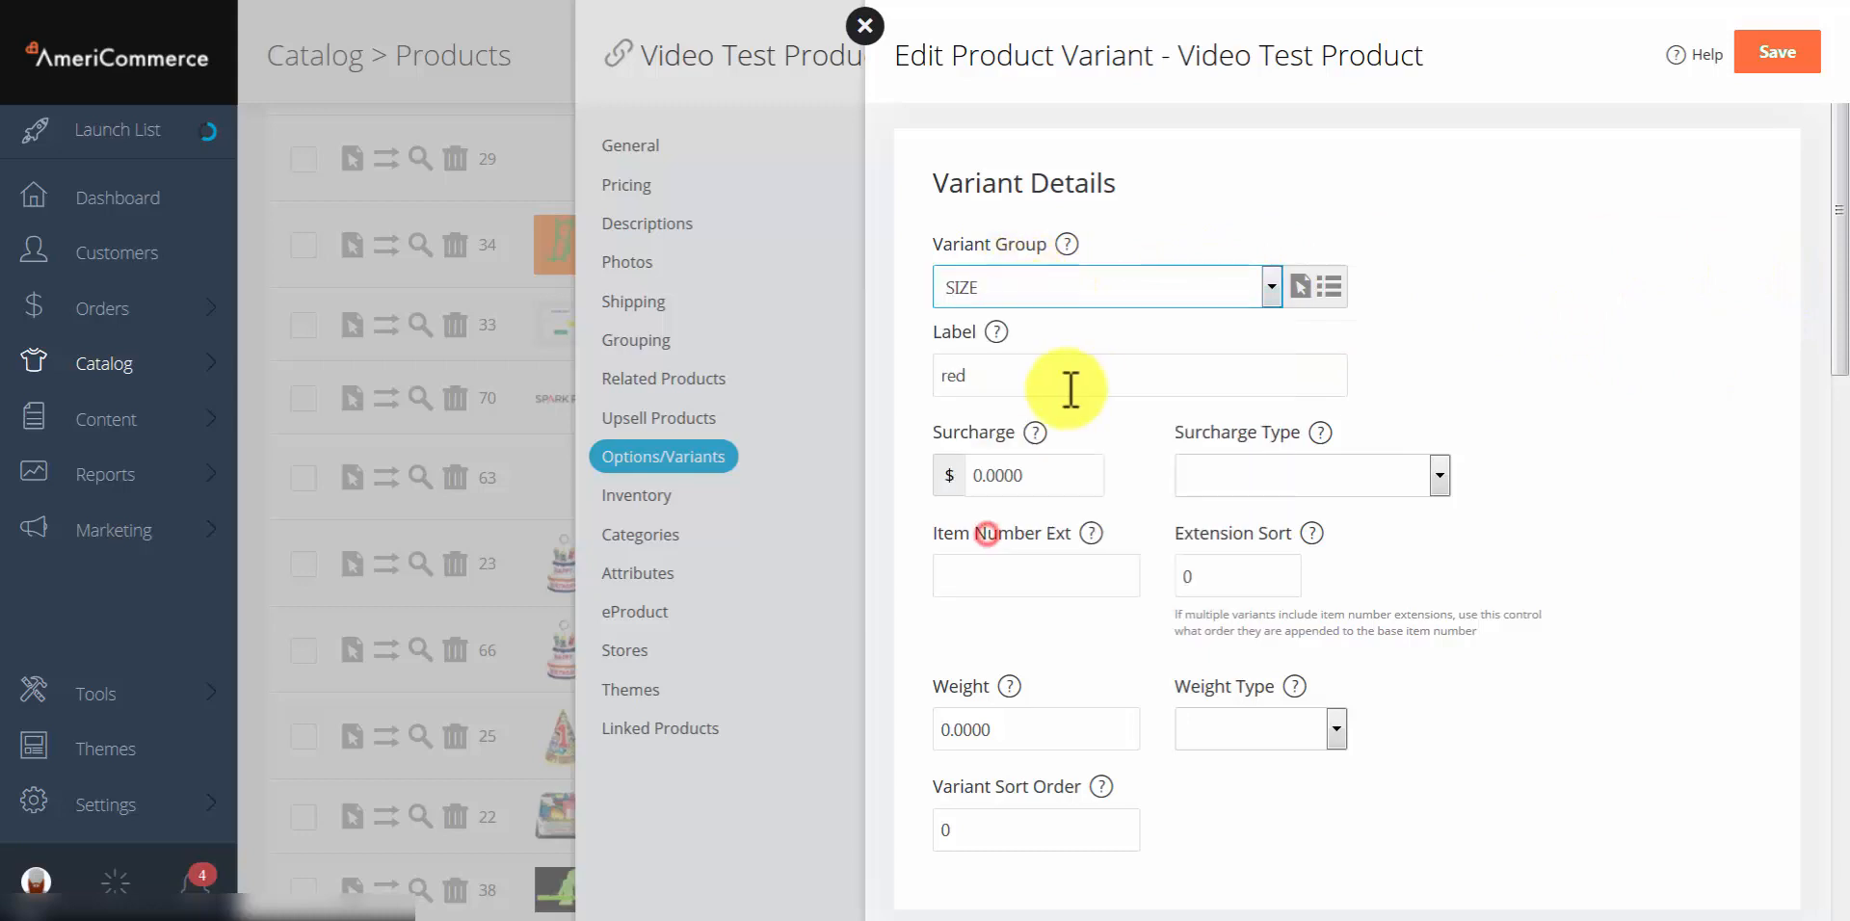
pyautogui.doubleClick(1067, 389)
pyautogui.write('small')
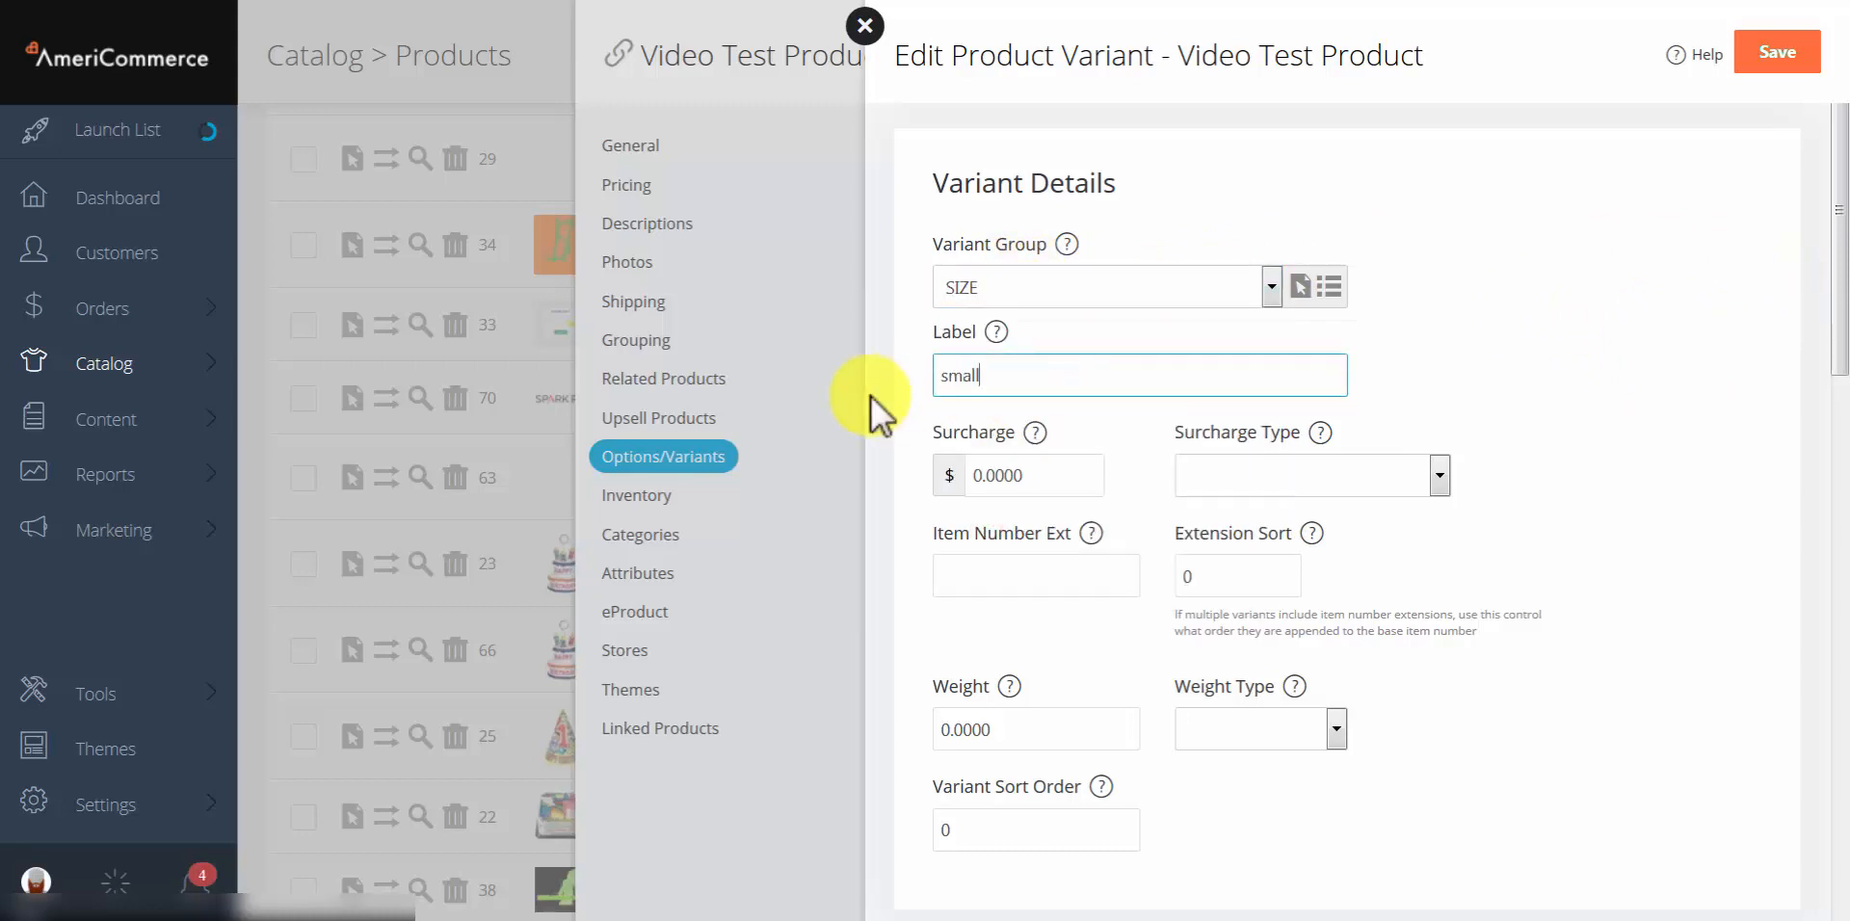
pyautogui.click(1522, 355)
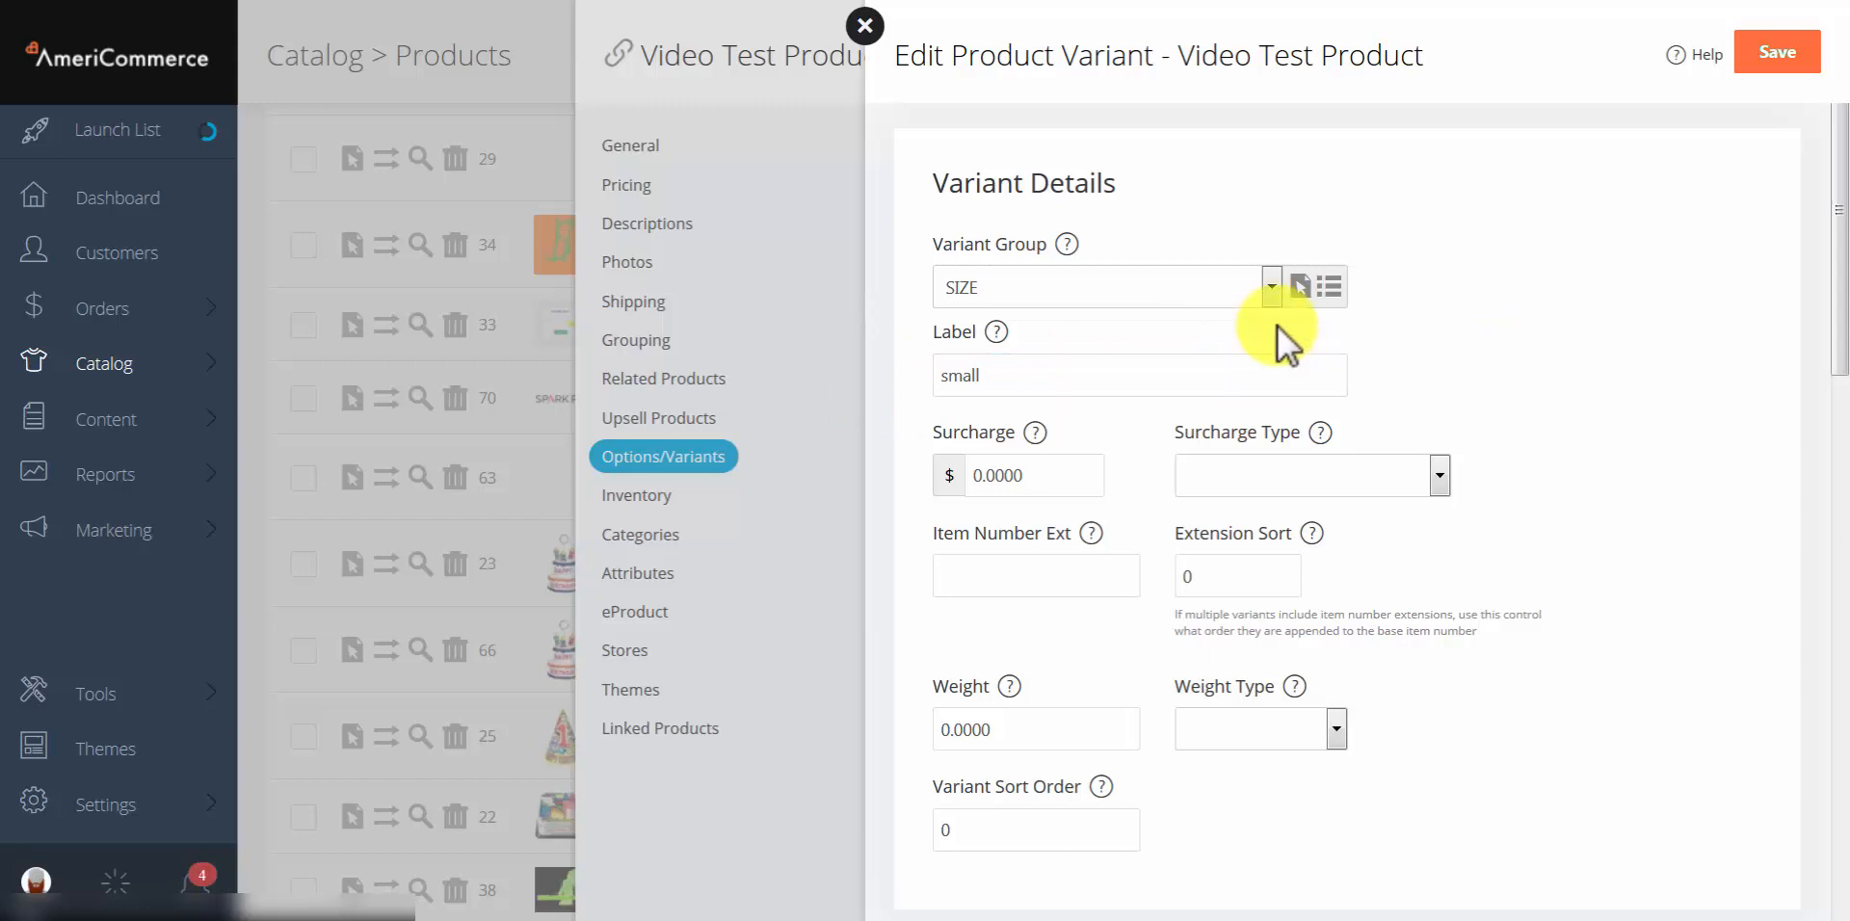
# Step: Open the list of variant groups from the variant form
pyautogui.click(106, 371)
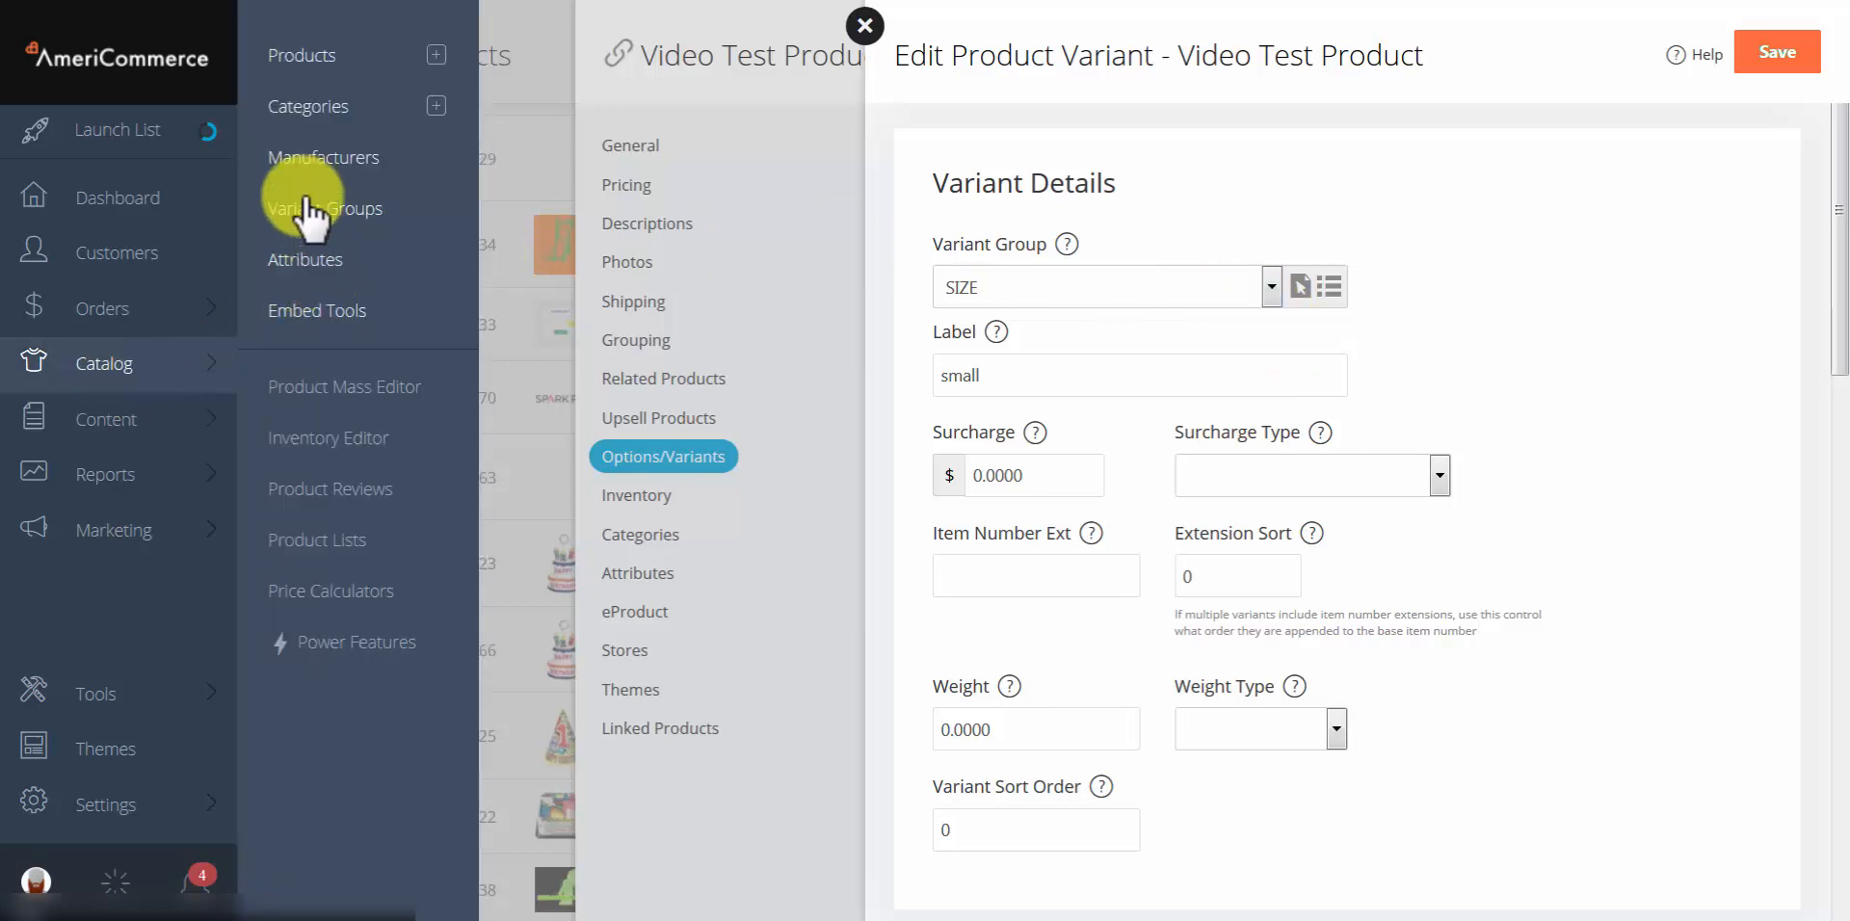
pyautogui.click(1489, 279)
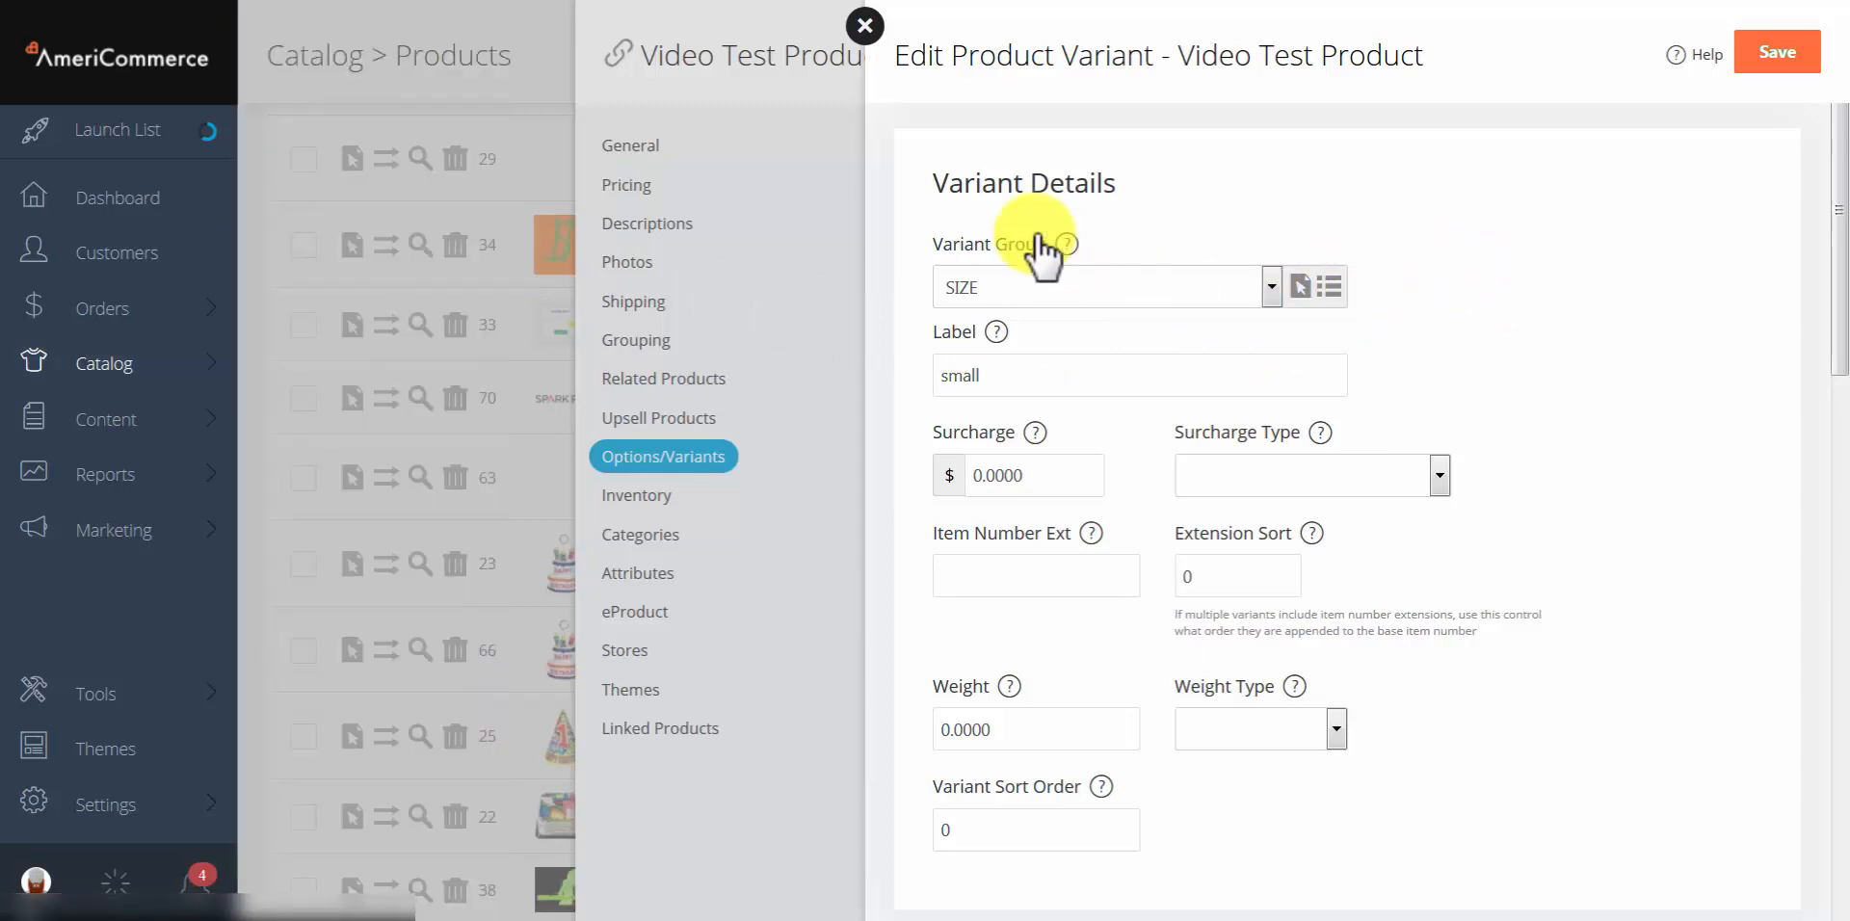
pyautogui.click(1331, 290)
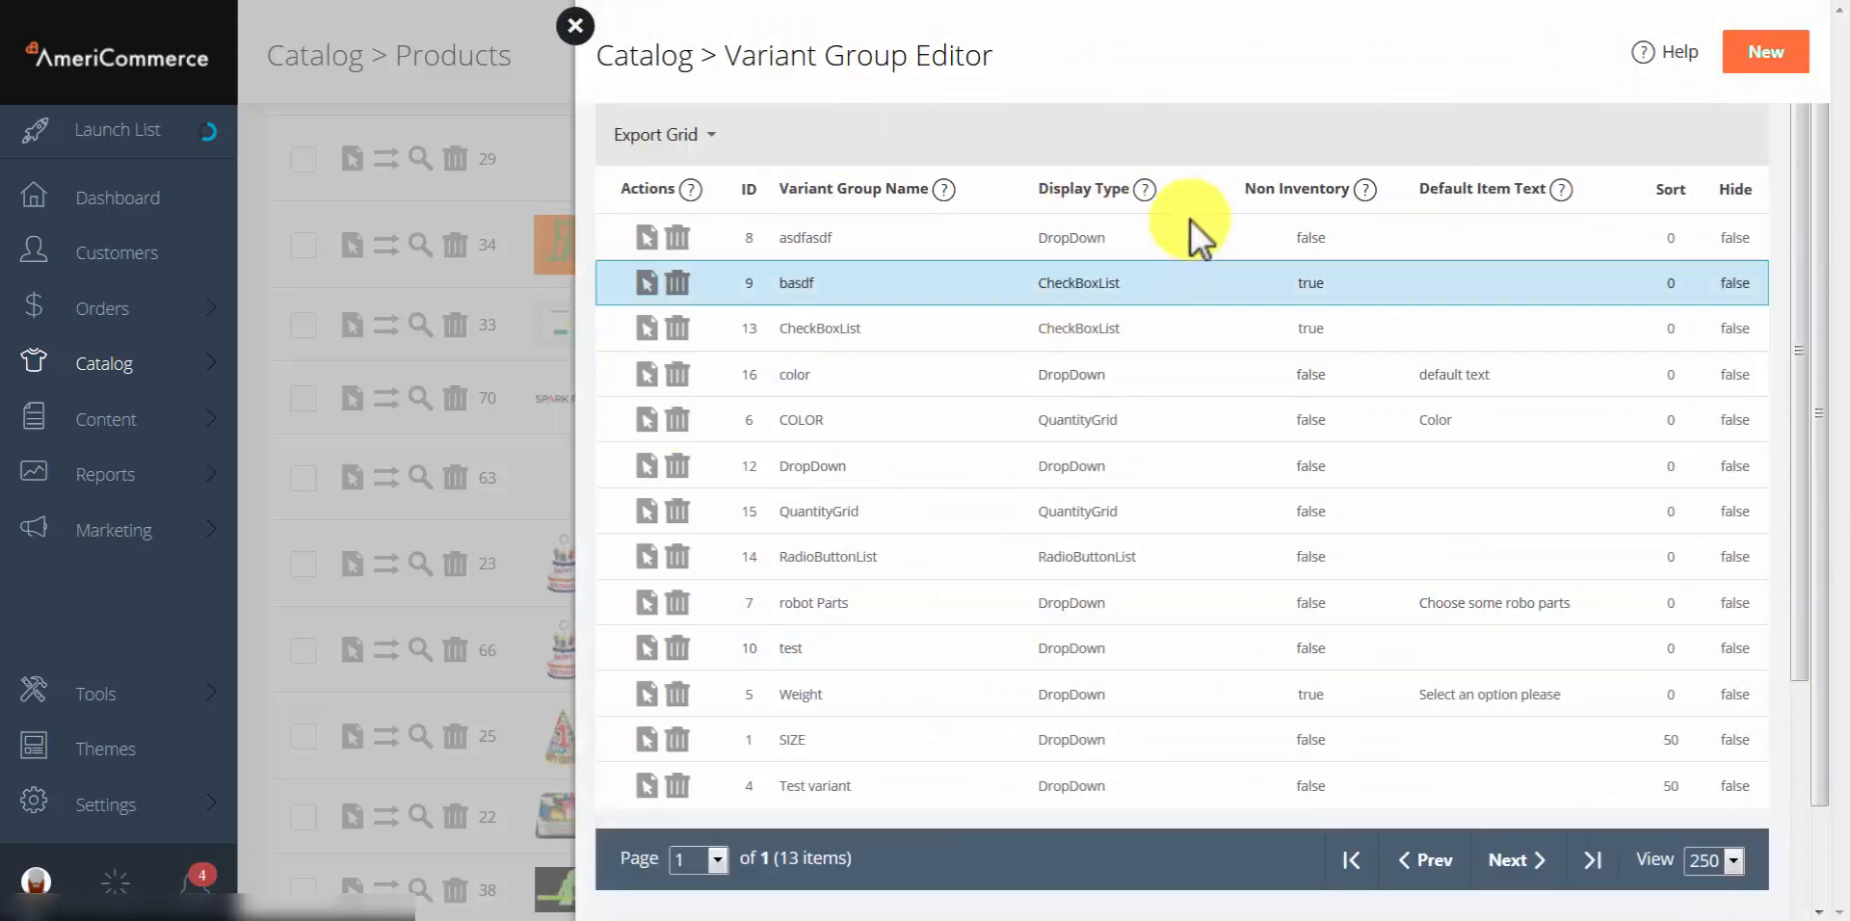
# Step: Create a new variant group with an empty name and review its display types, keeping DropDown
pyautogui.click(1771, 68)
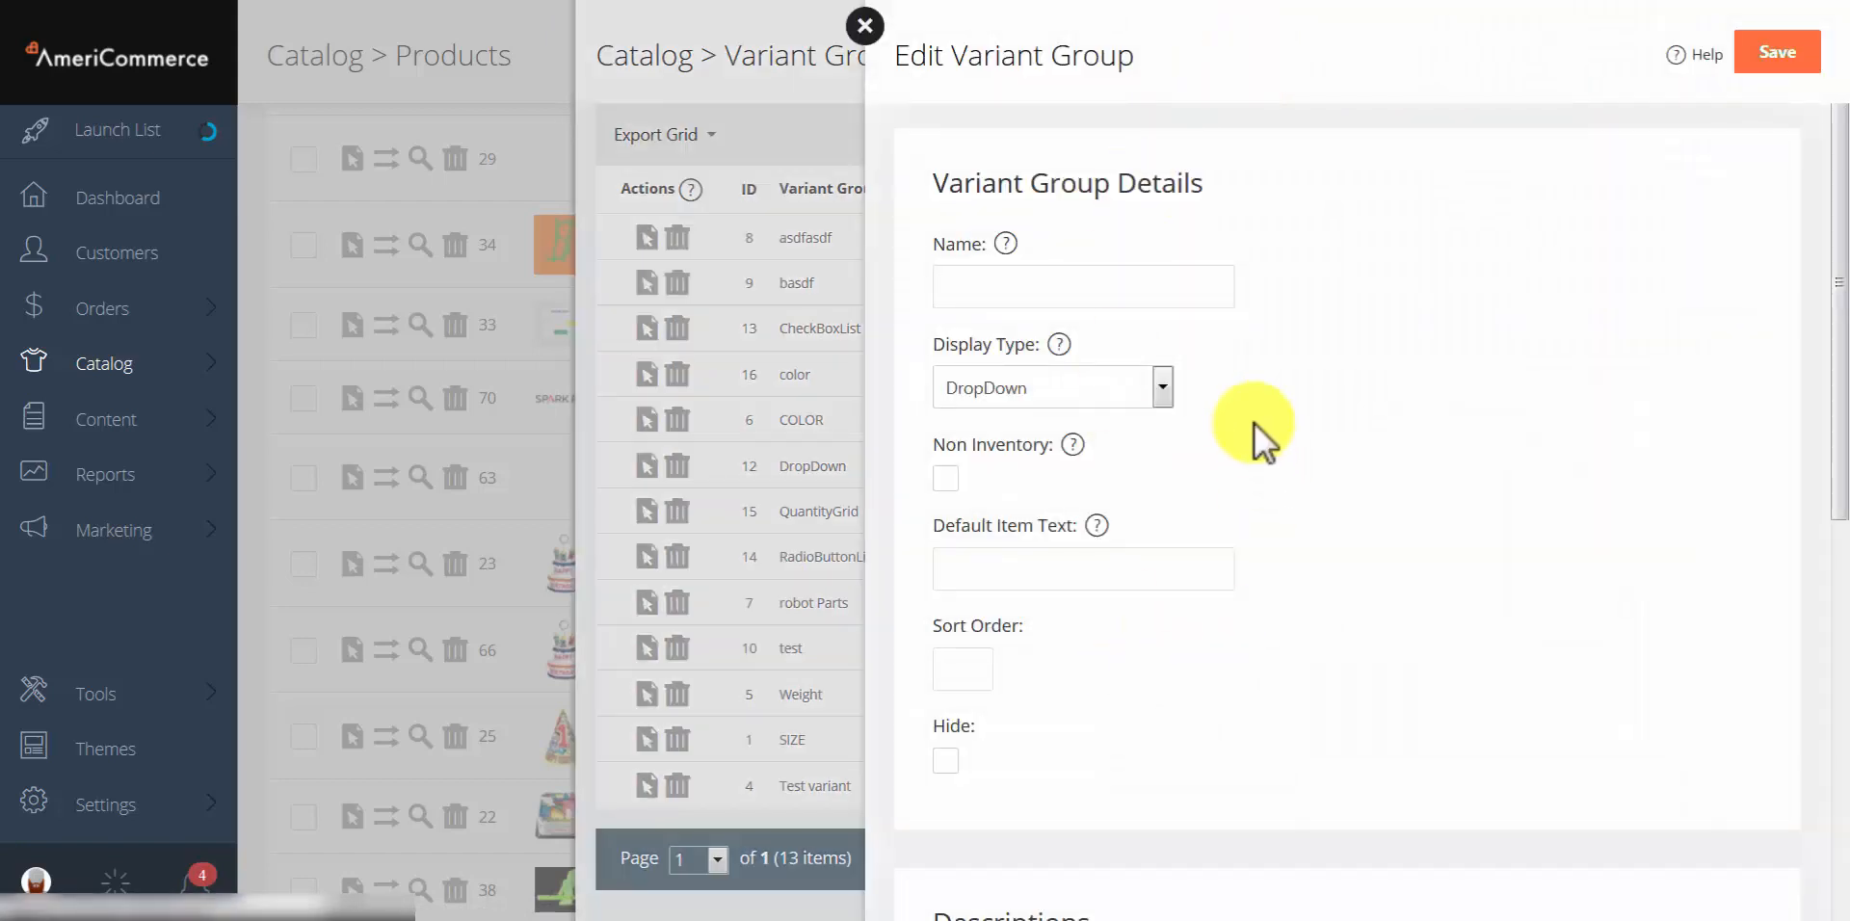
pyautogui.click(1028, 290)
pyautogui.click(1428, 342)
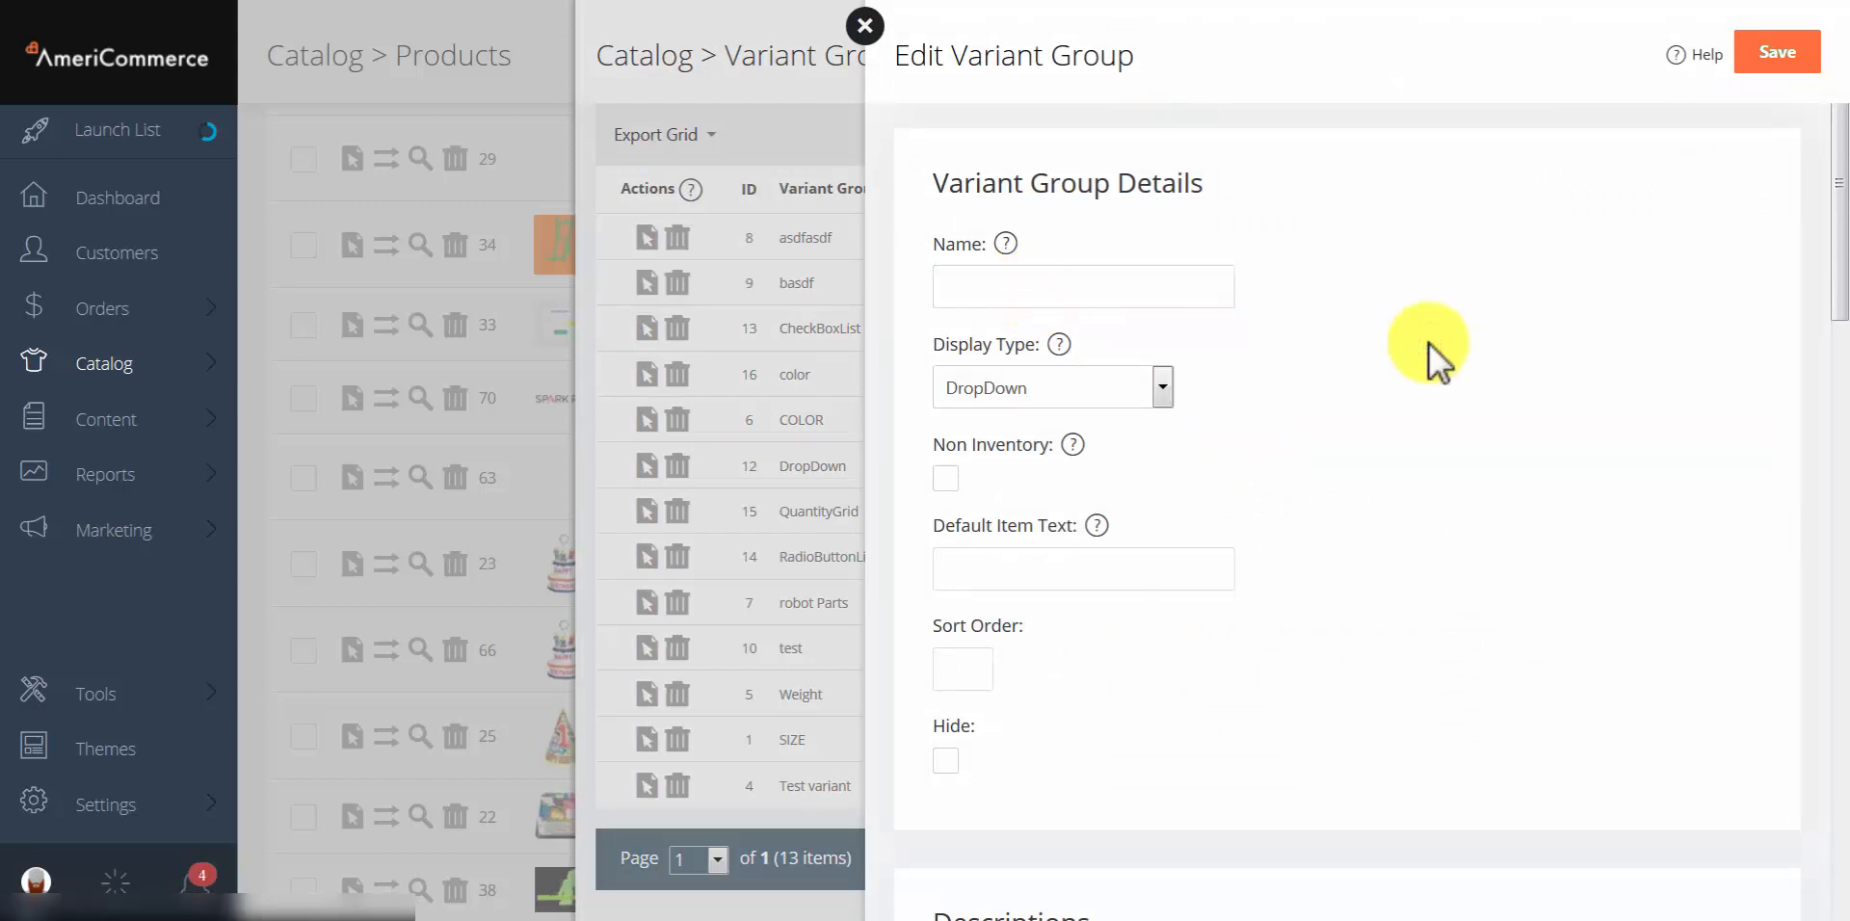
pyautogui.click(1116, 387)
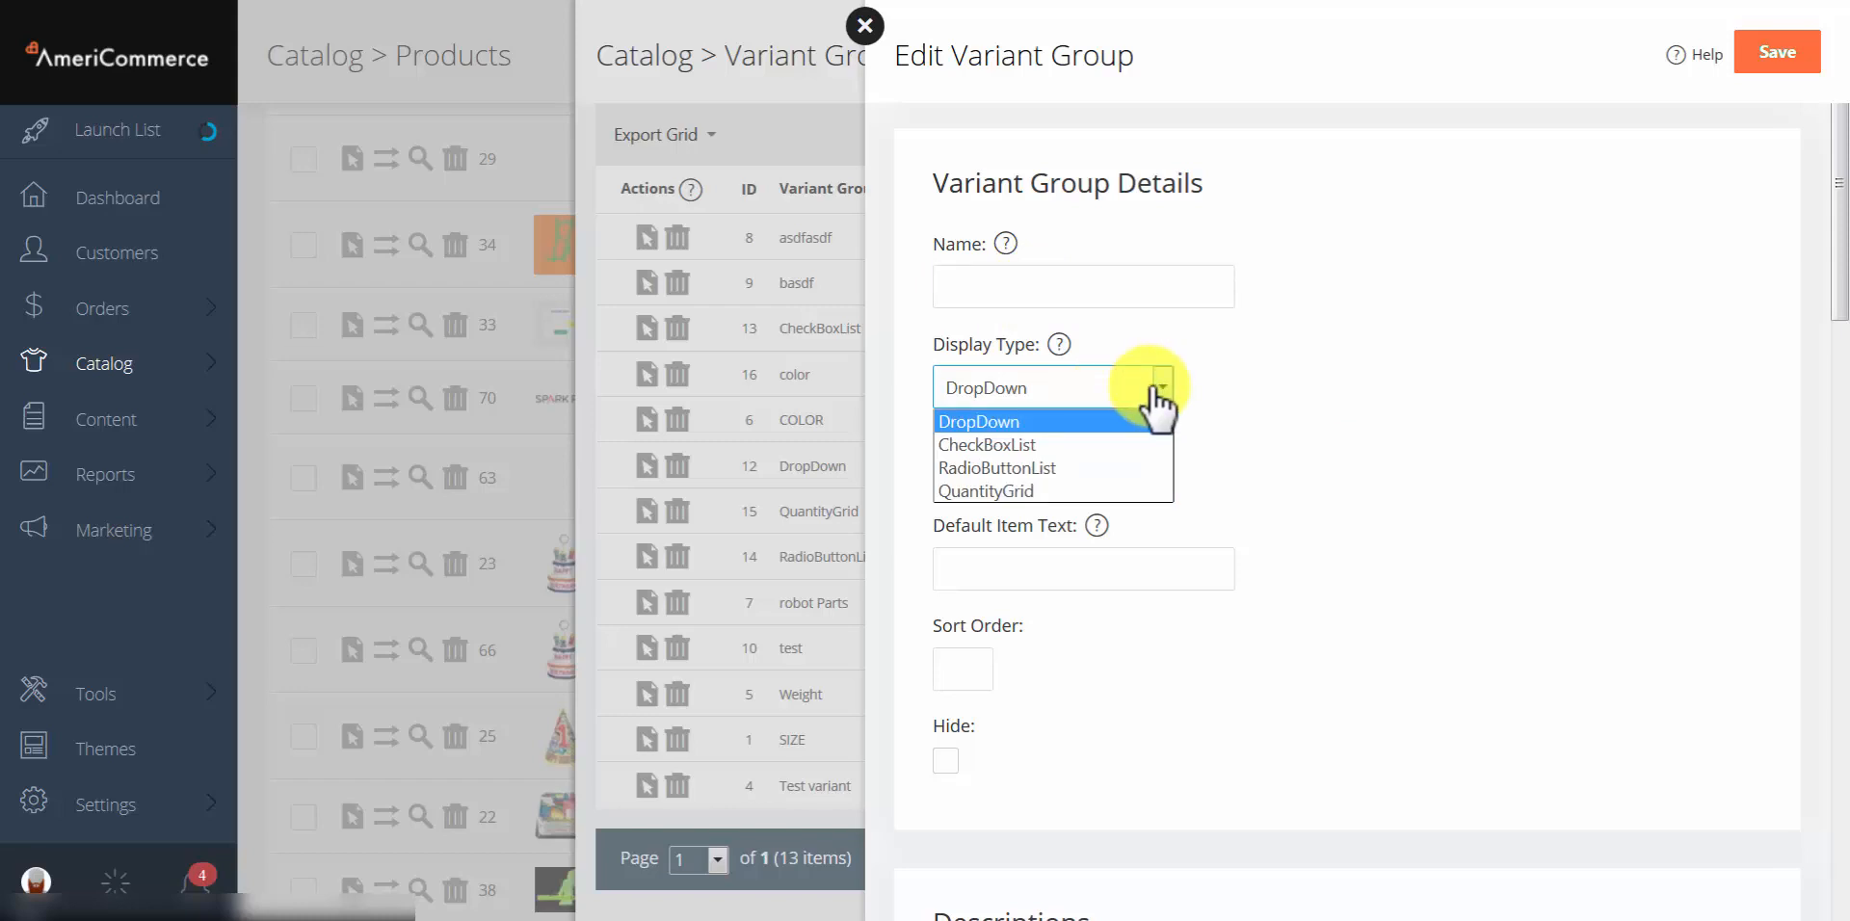
pyautogui.click(1126, 384)
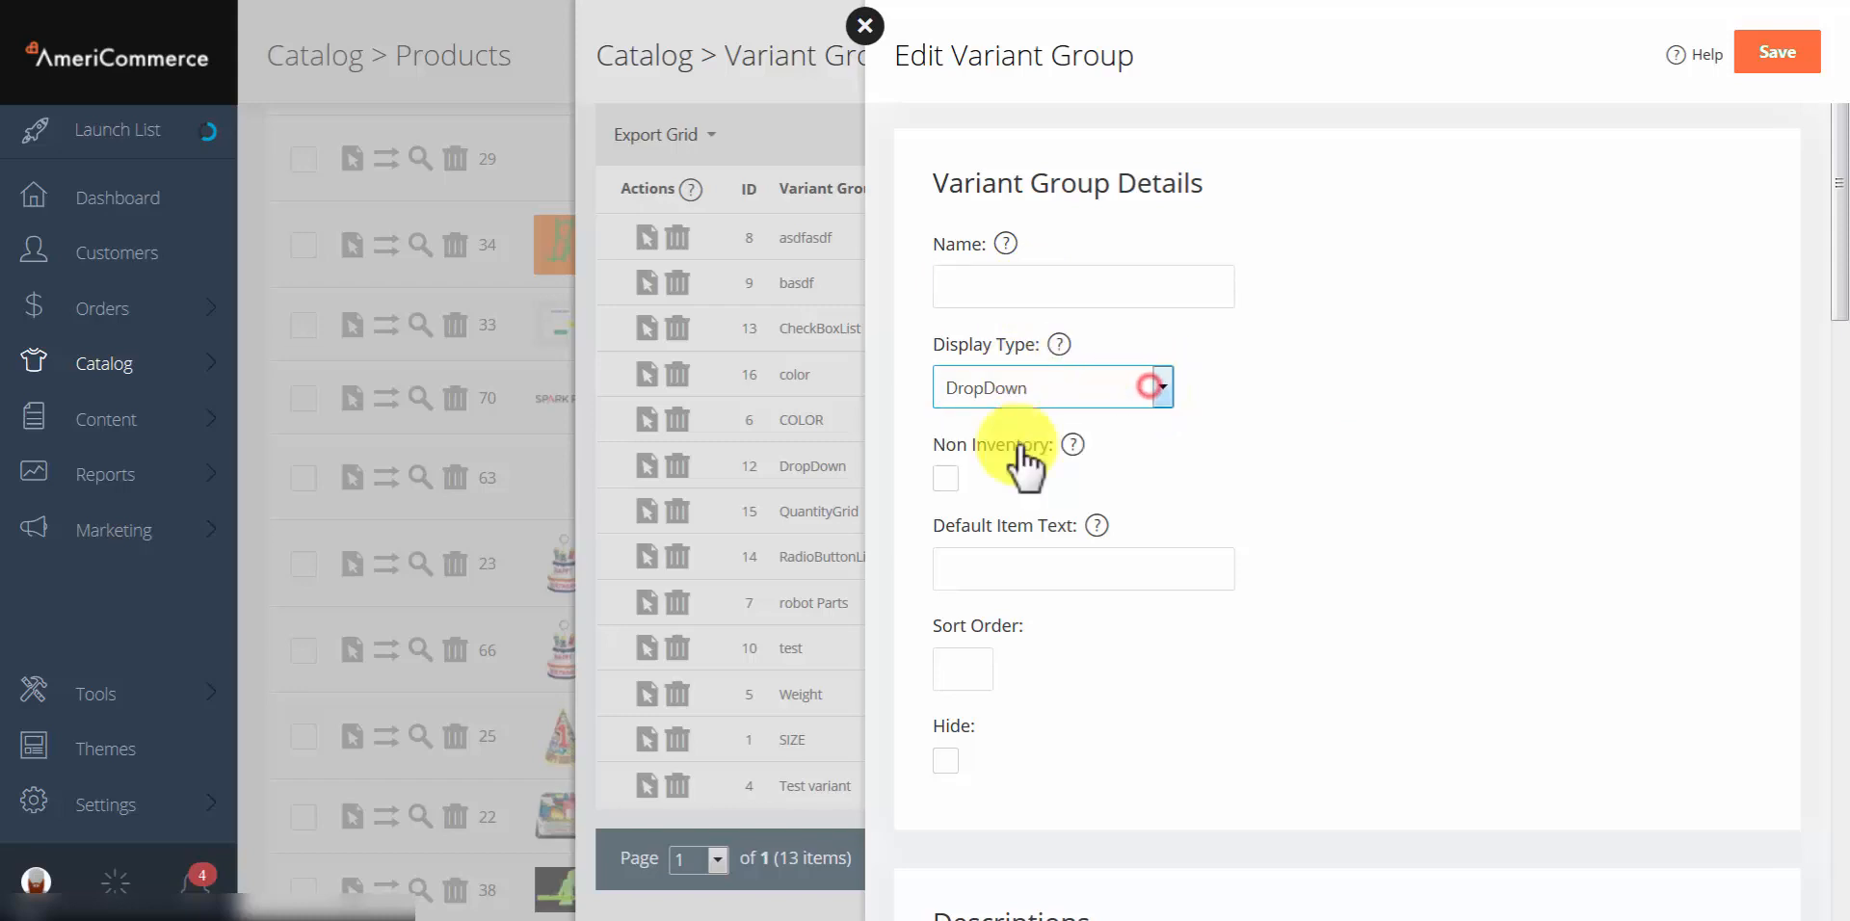
pyautogui.click(1128, 389)
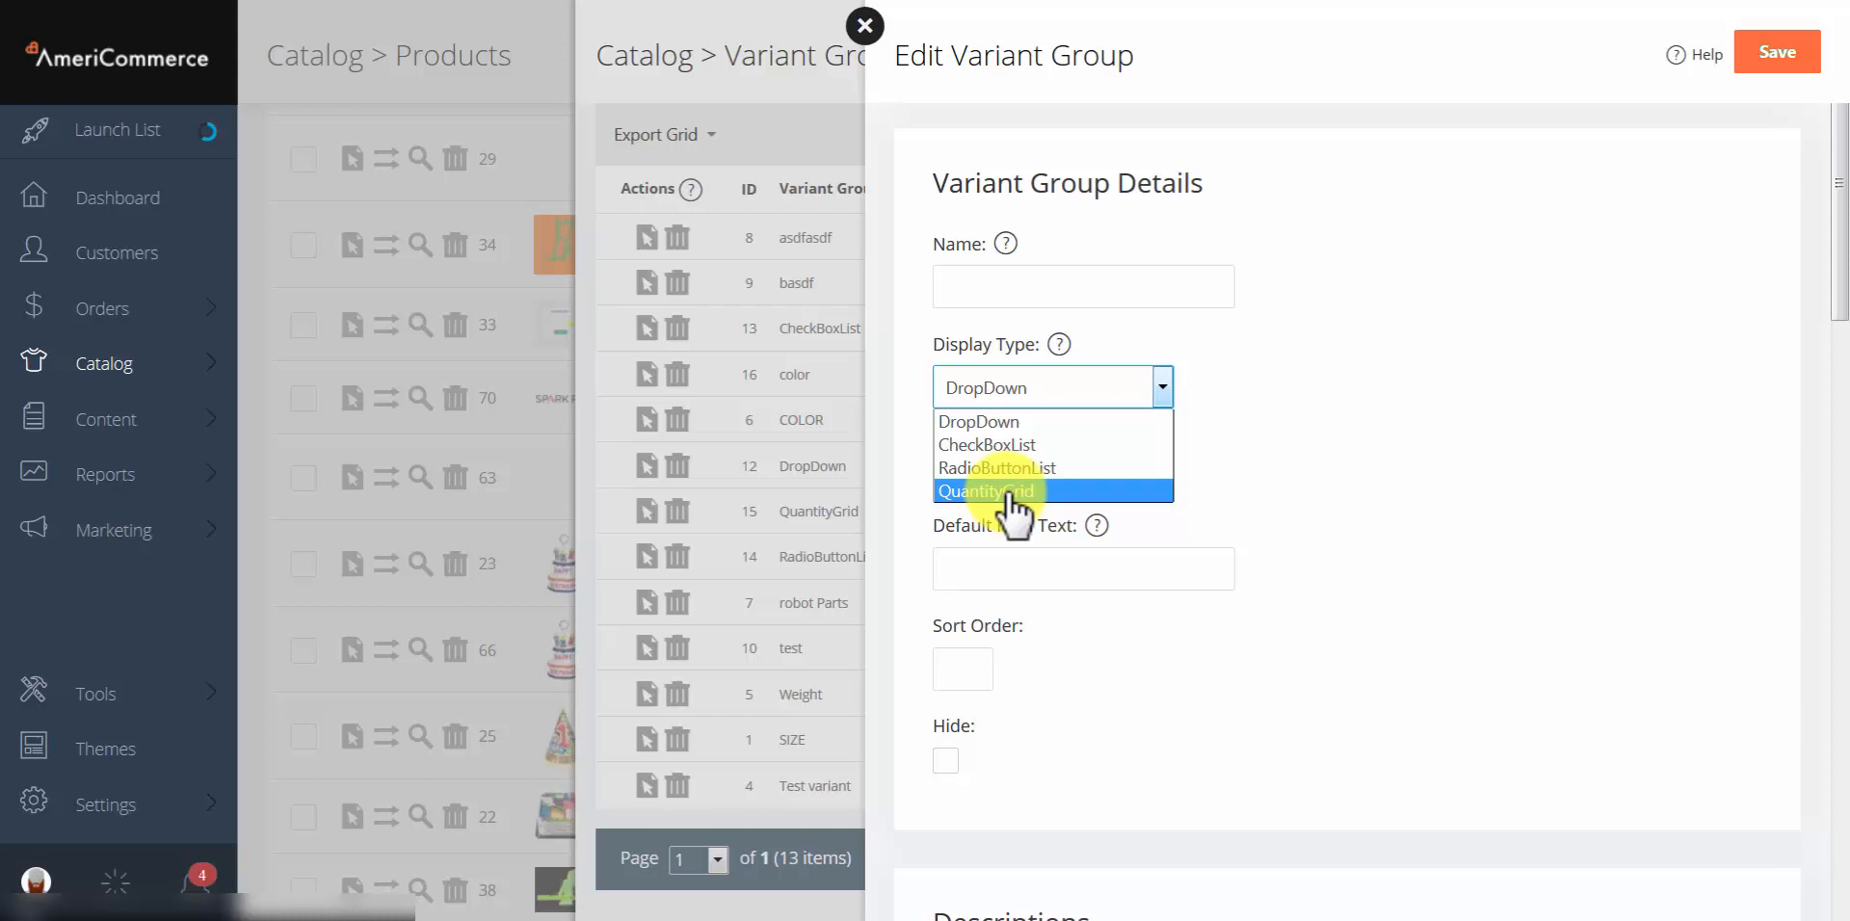
pyautogui.click(1376, 436)
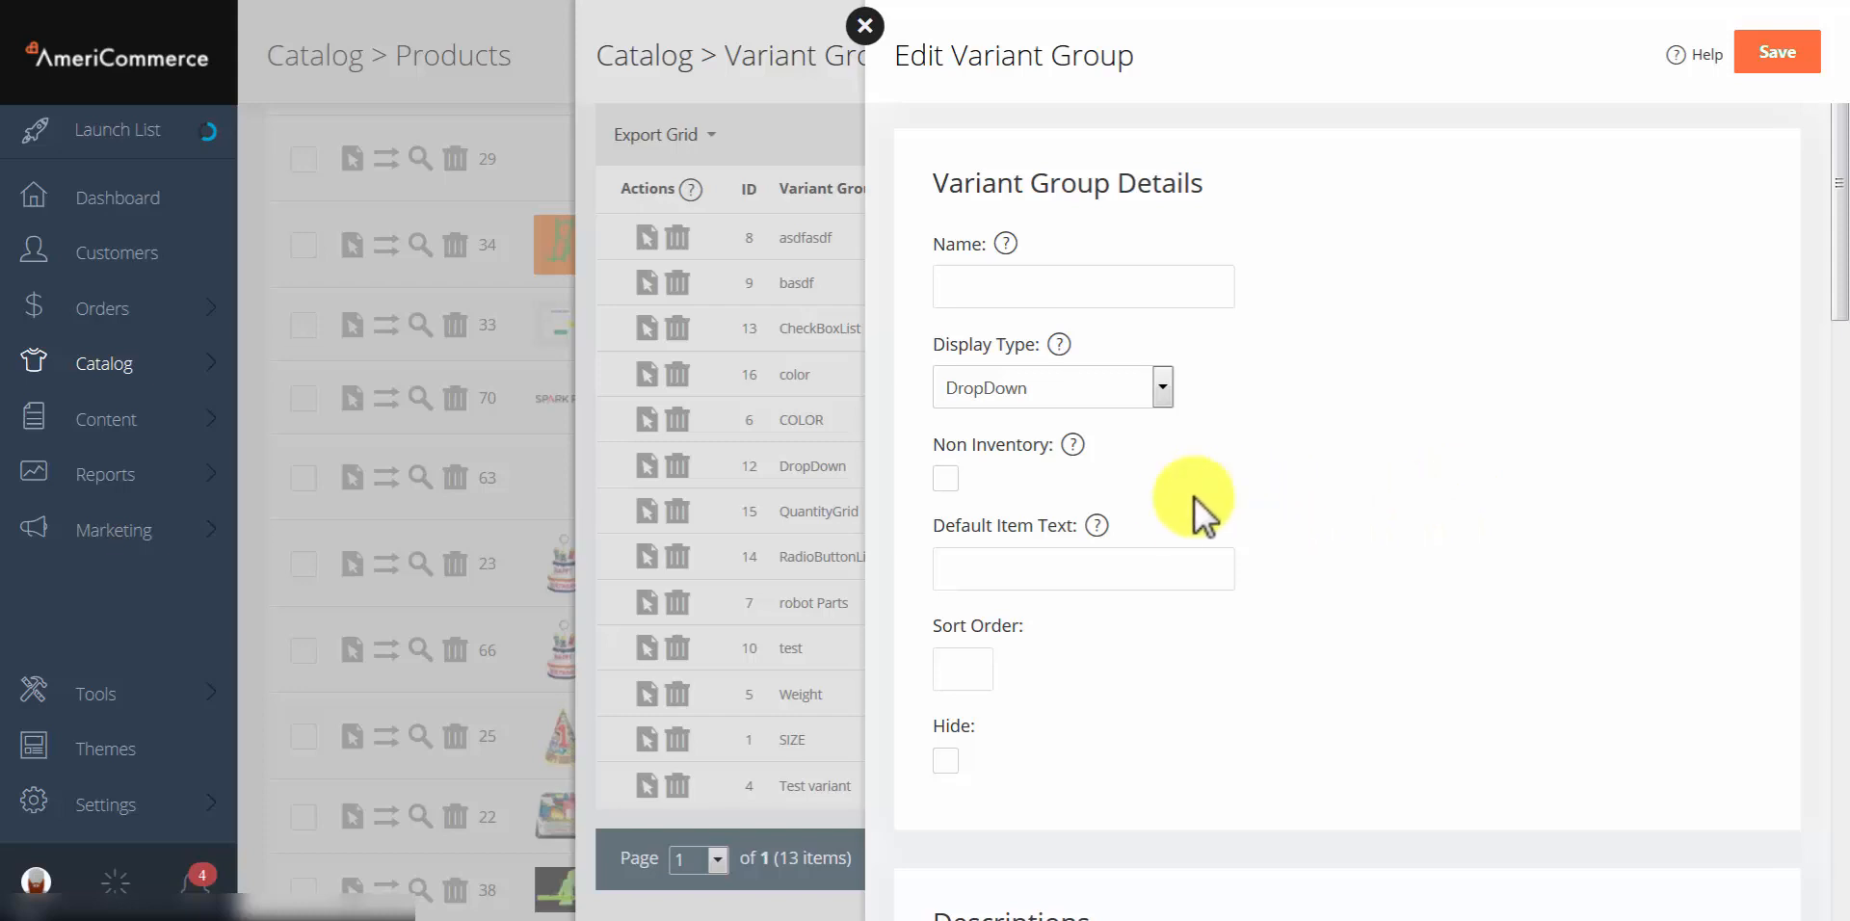
# Step: Scroll through the group's description editors, then close it unsaved and return to the variant
pyautogui.scroll(-1, 1253, 605)
pyautogui.scroll(-3, 1263, 604)
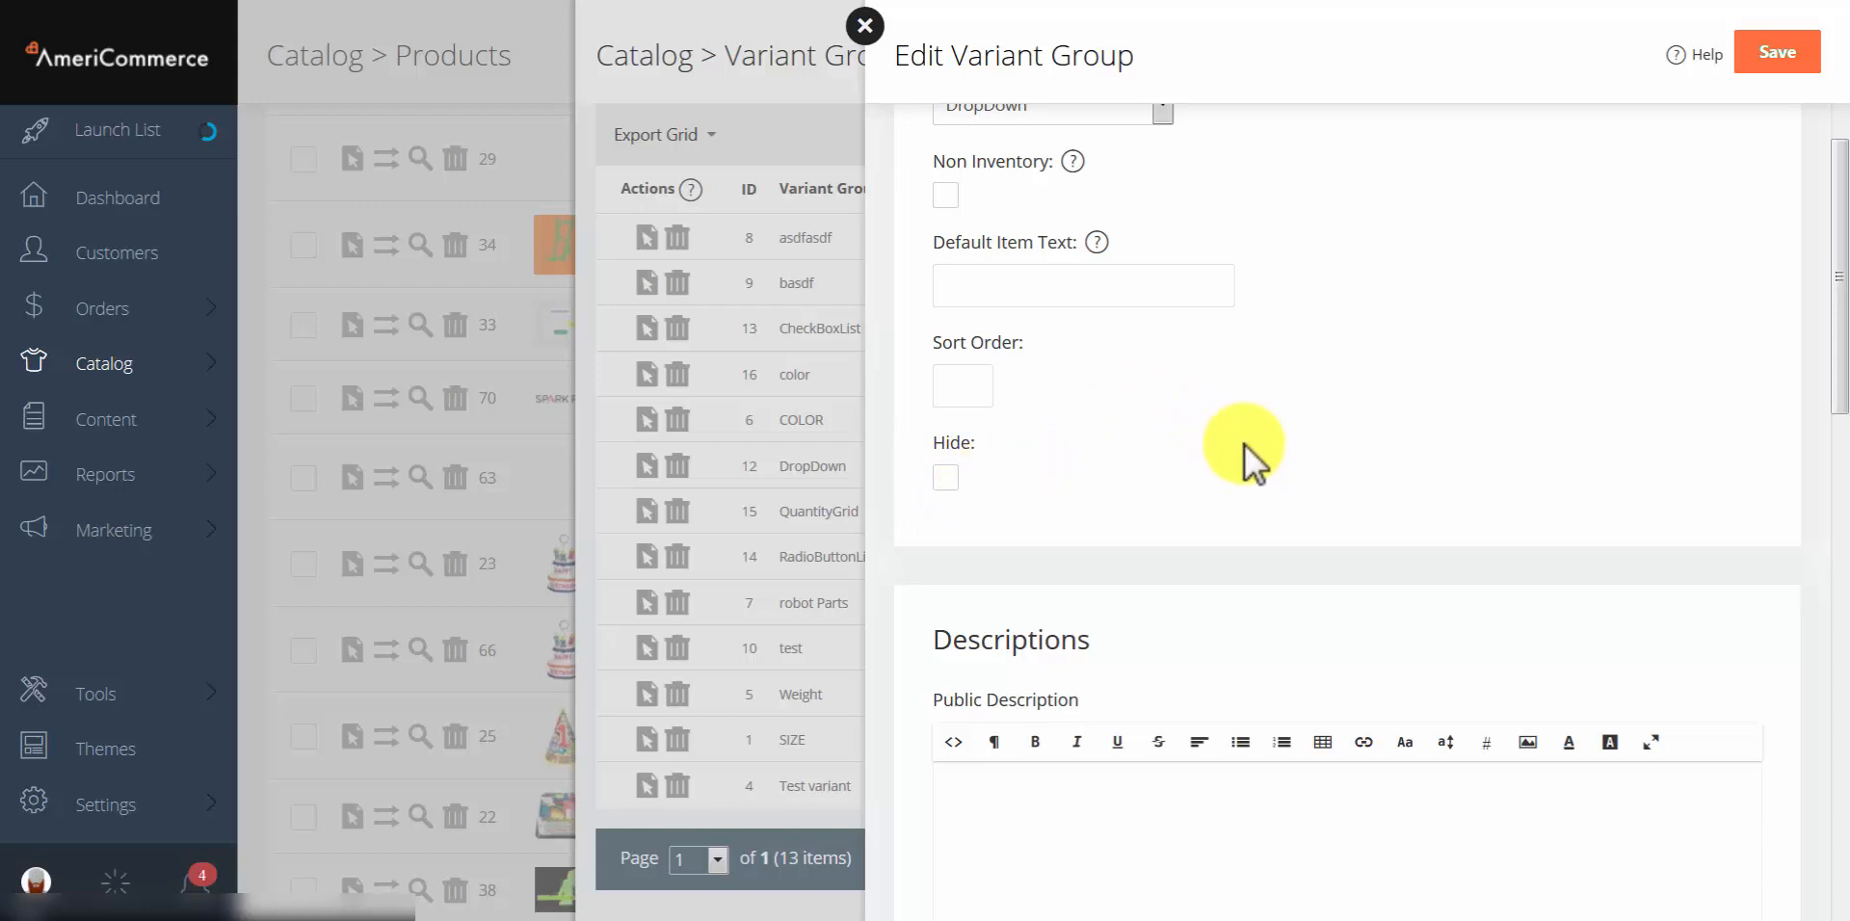
pyautogui.scroll(-3, 1233, 443)
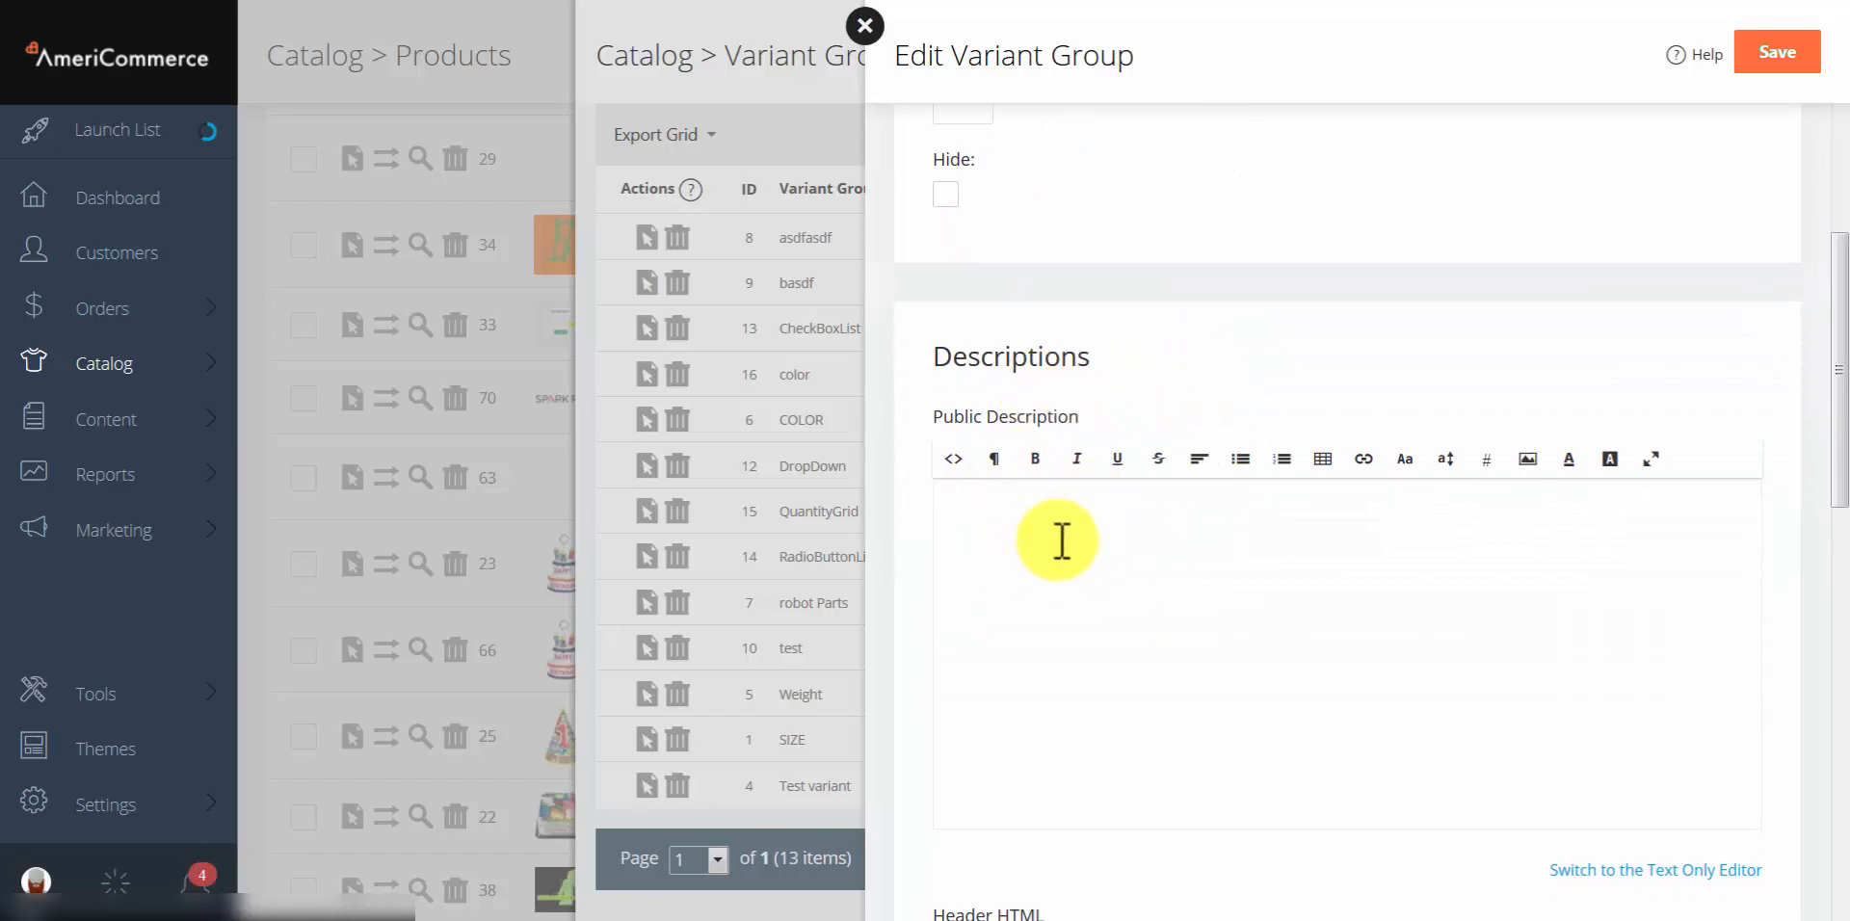
pyautogui.scroll(-1, 1108, 550)
pyautogui.scroll(-1, 1140, 566)
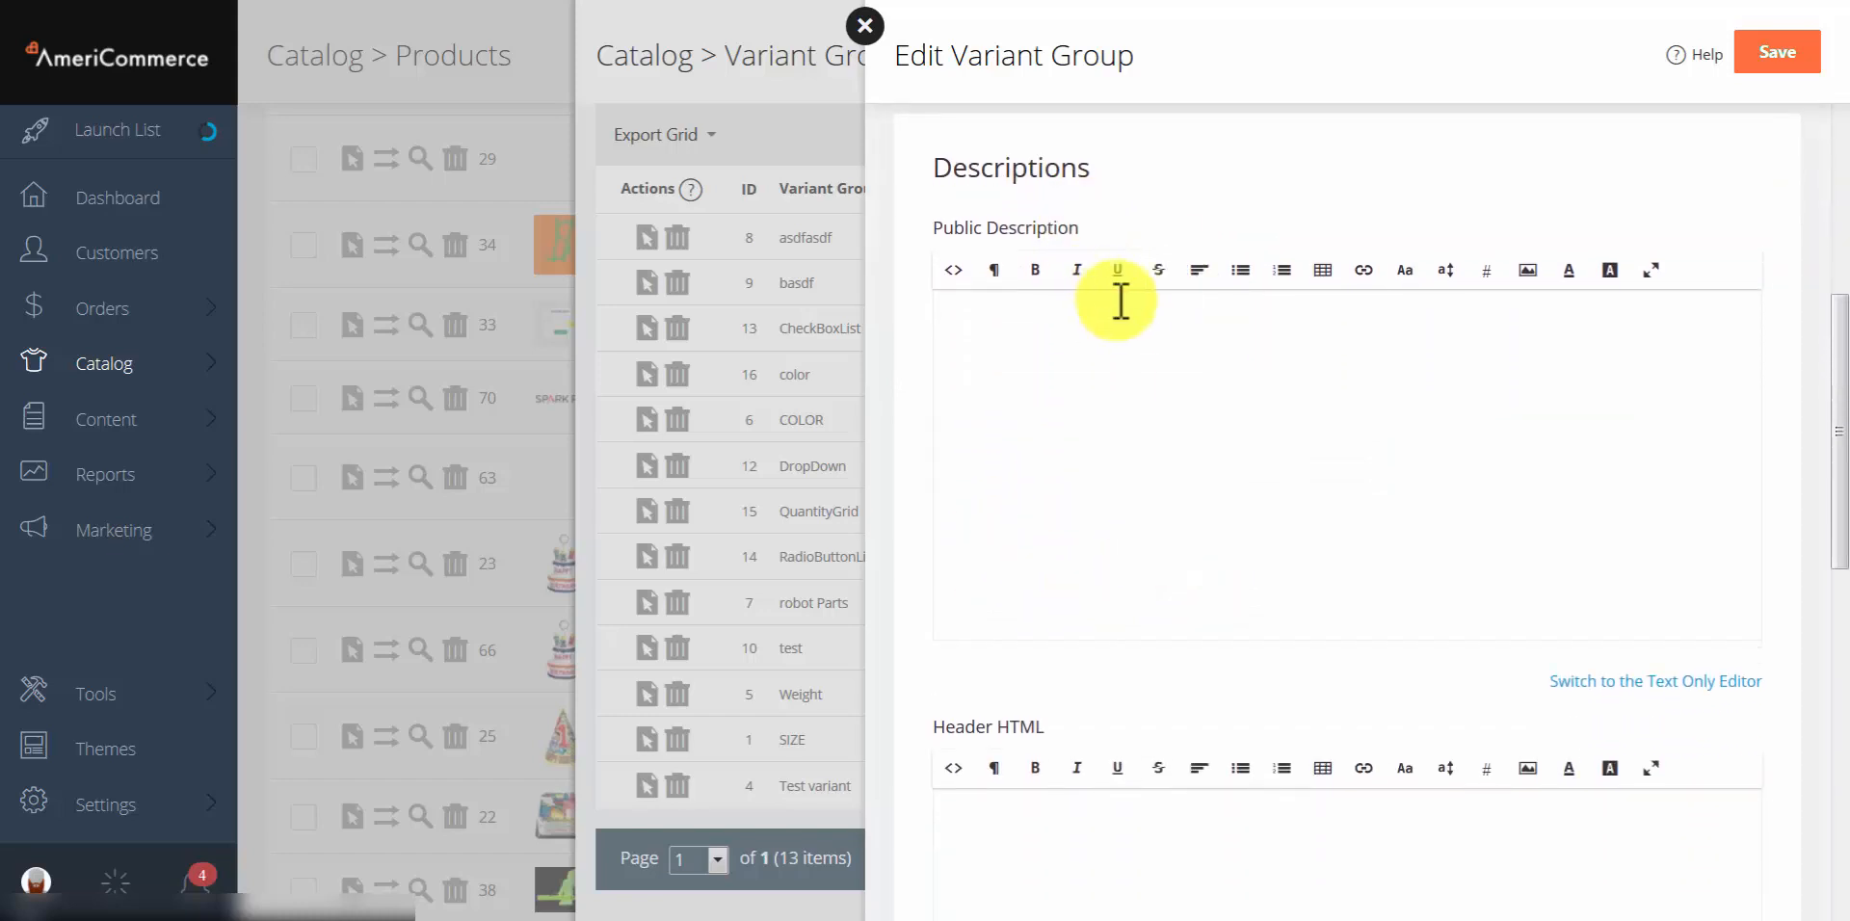
pyautogui.scroll(-5, 1128, 299)
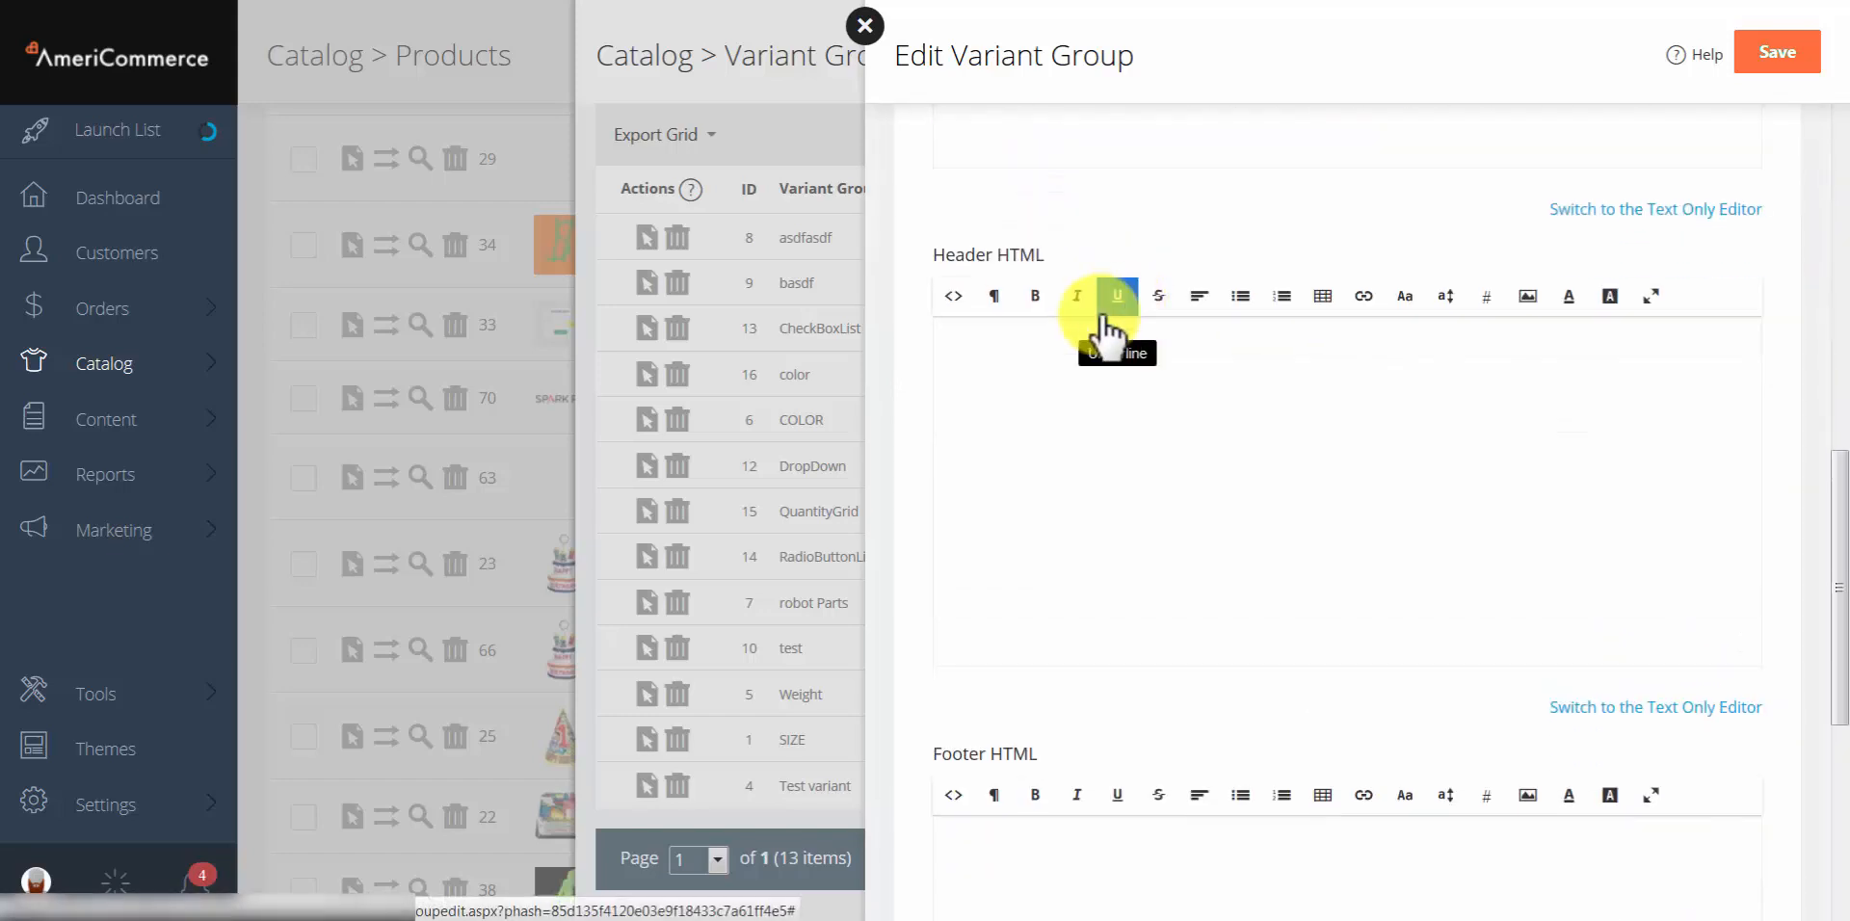
pyautogui.scroll(-6, 1049, 374)
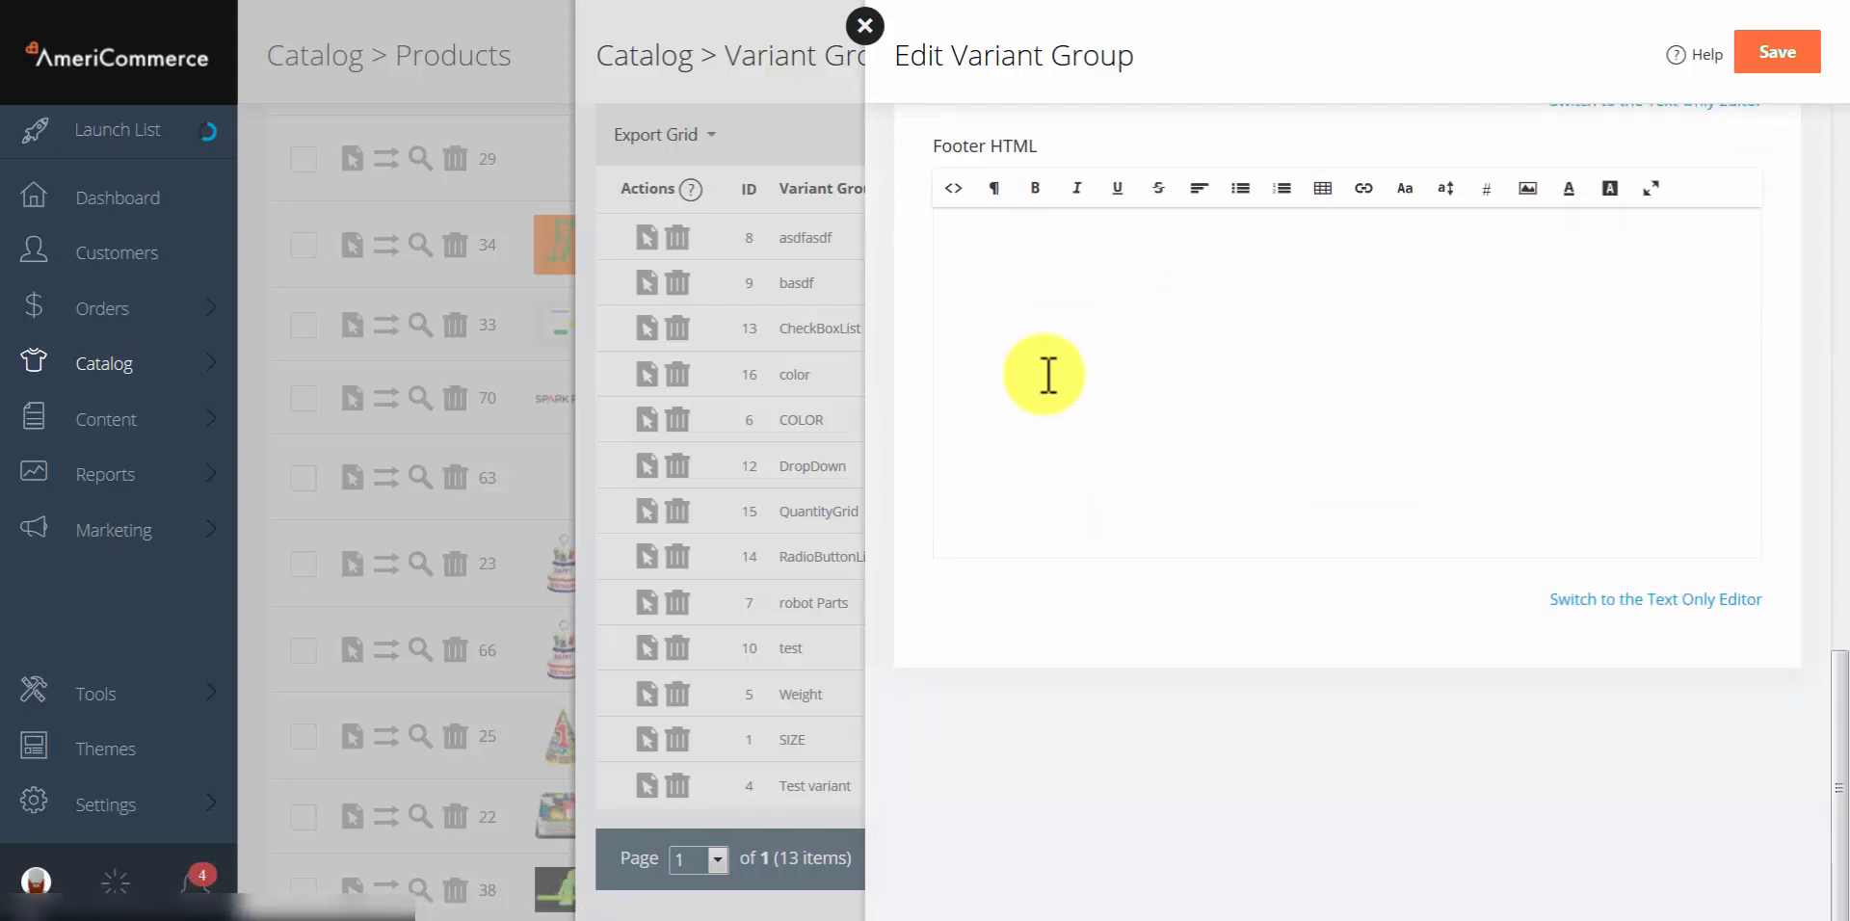
pyautogui.click(872, 29)
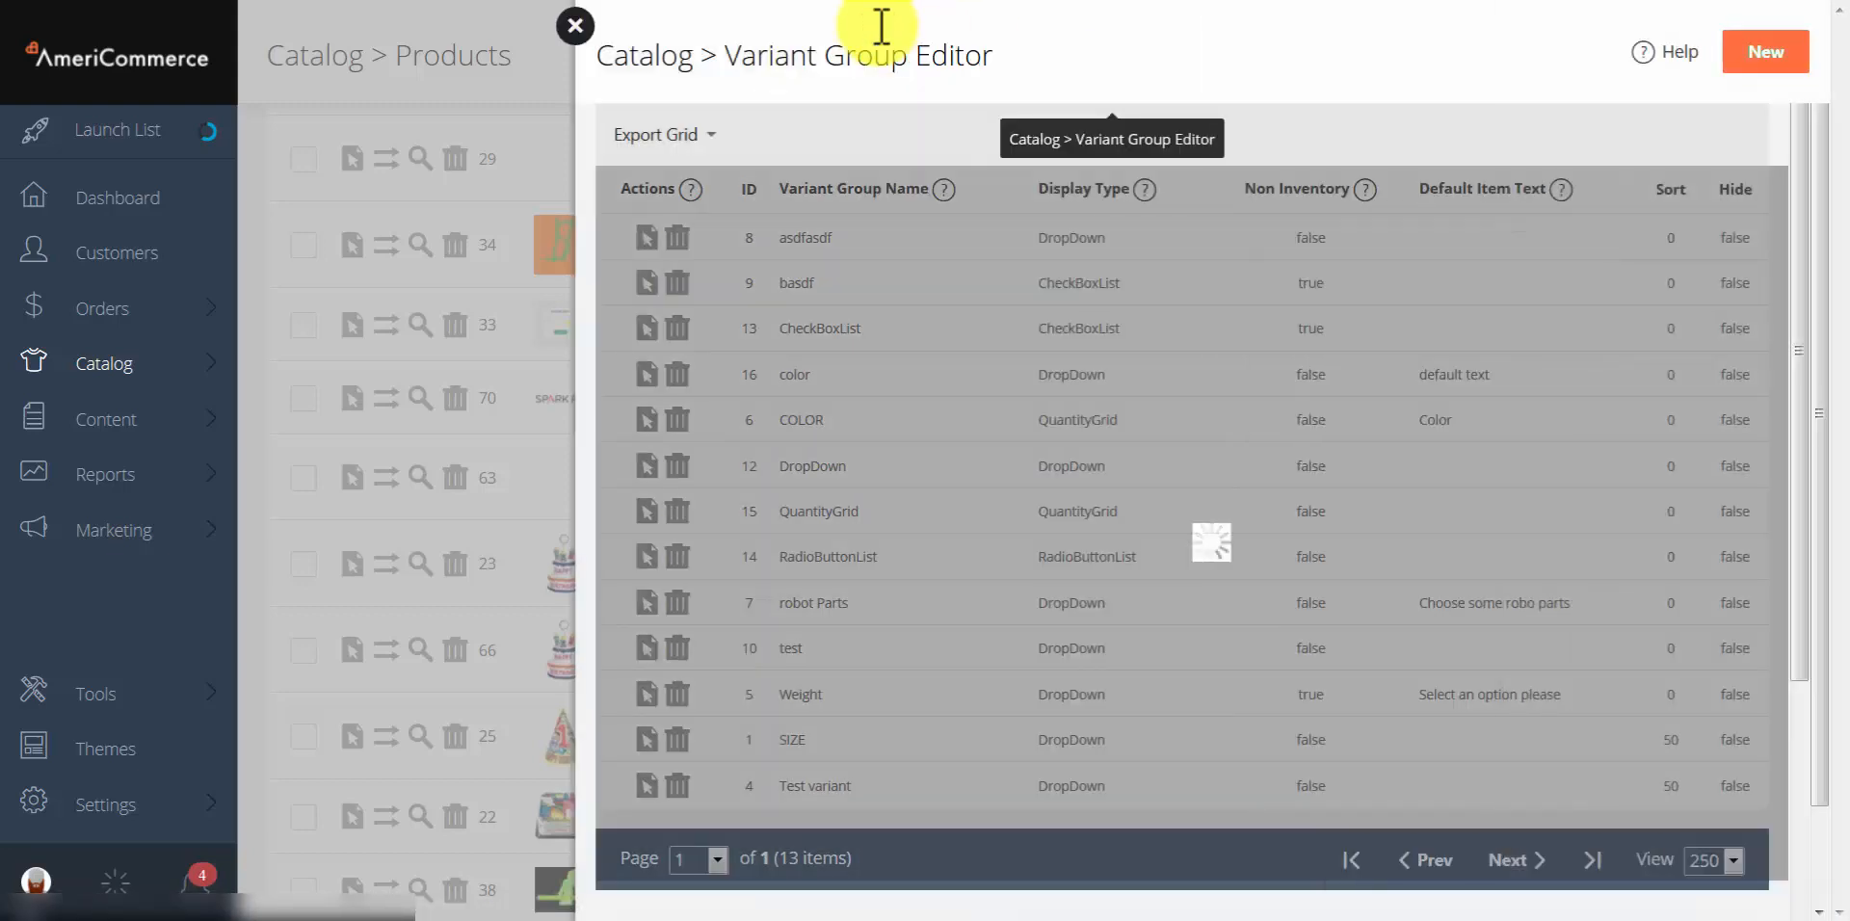
pyautogui.click(578, 31)
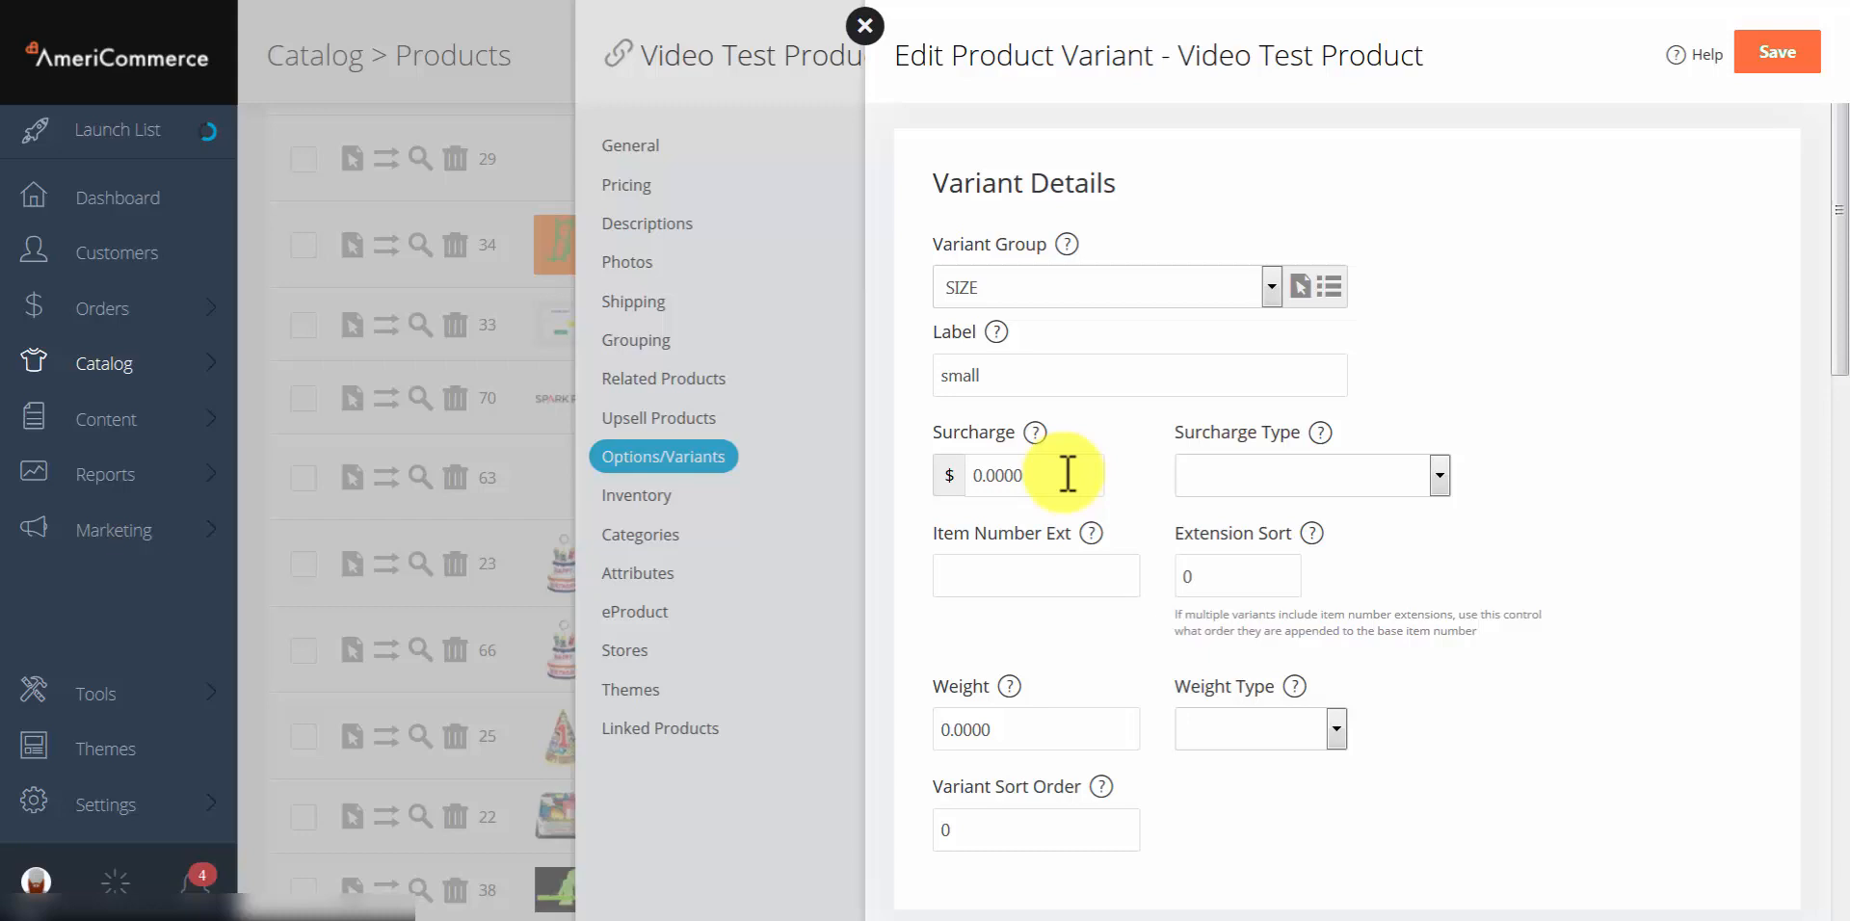
# Step: Review the surcharge type options without choosing one, then enter -xl as the item number extension
pyautogui.click(1277, 478)
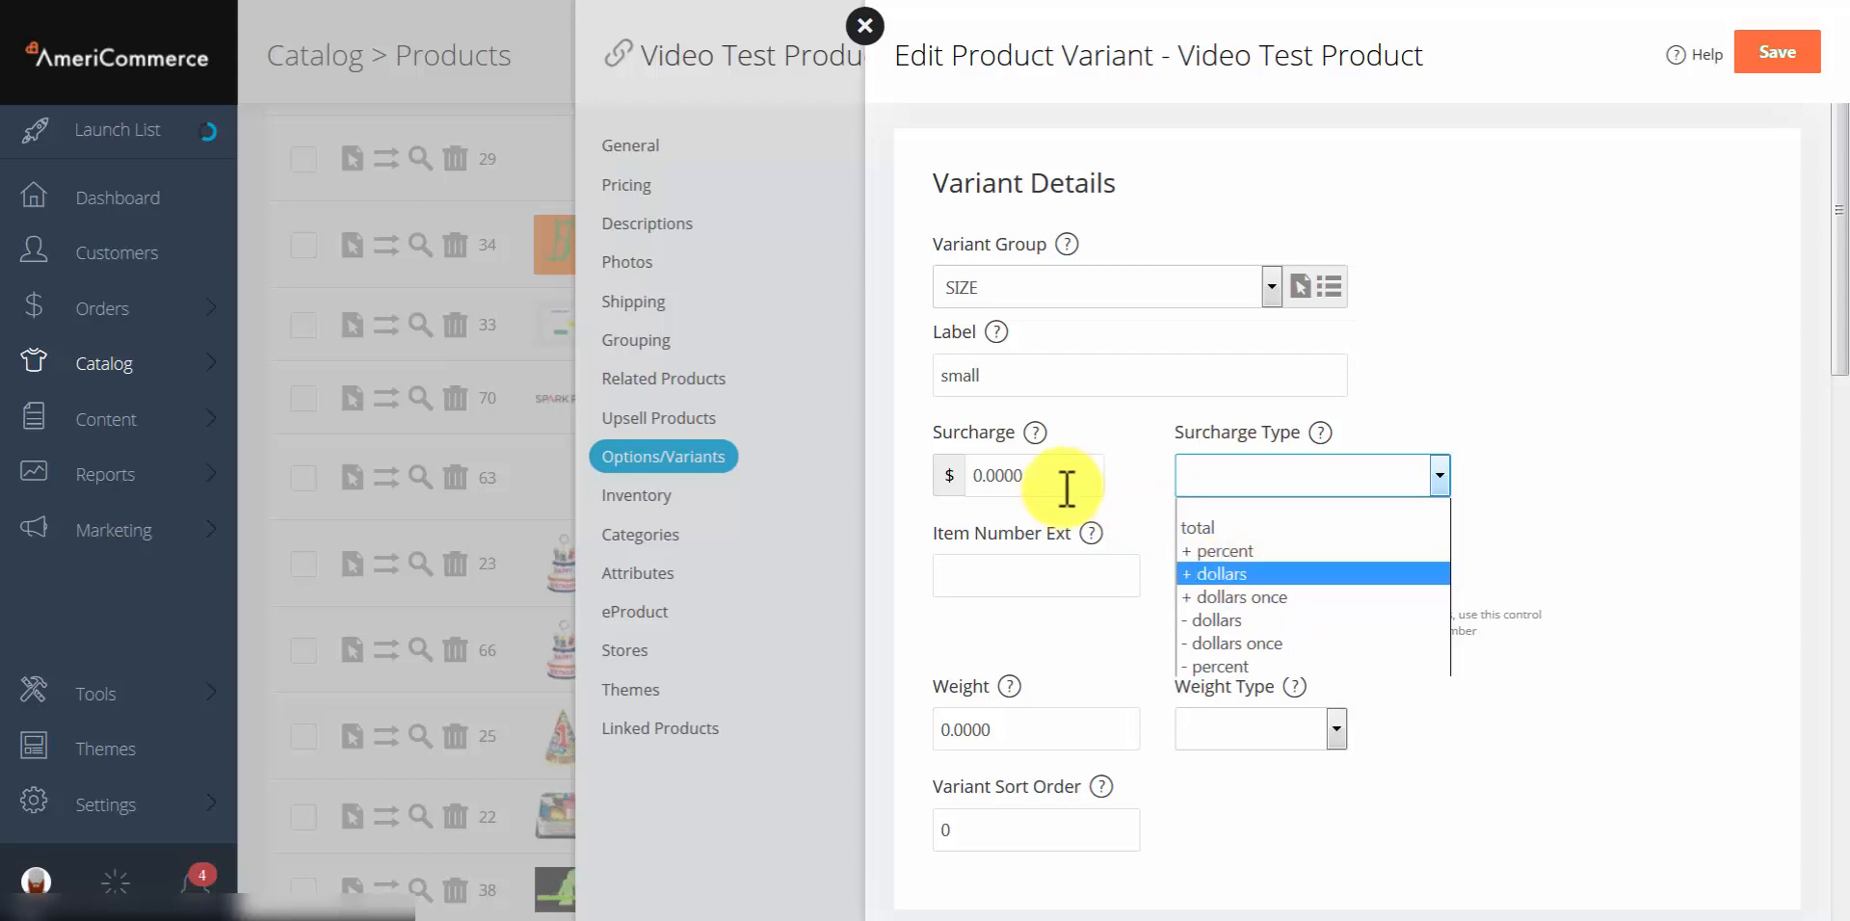
pyautogui.click(1590, 411)
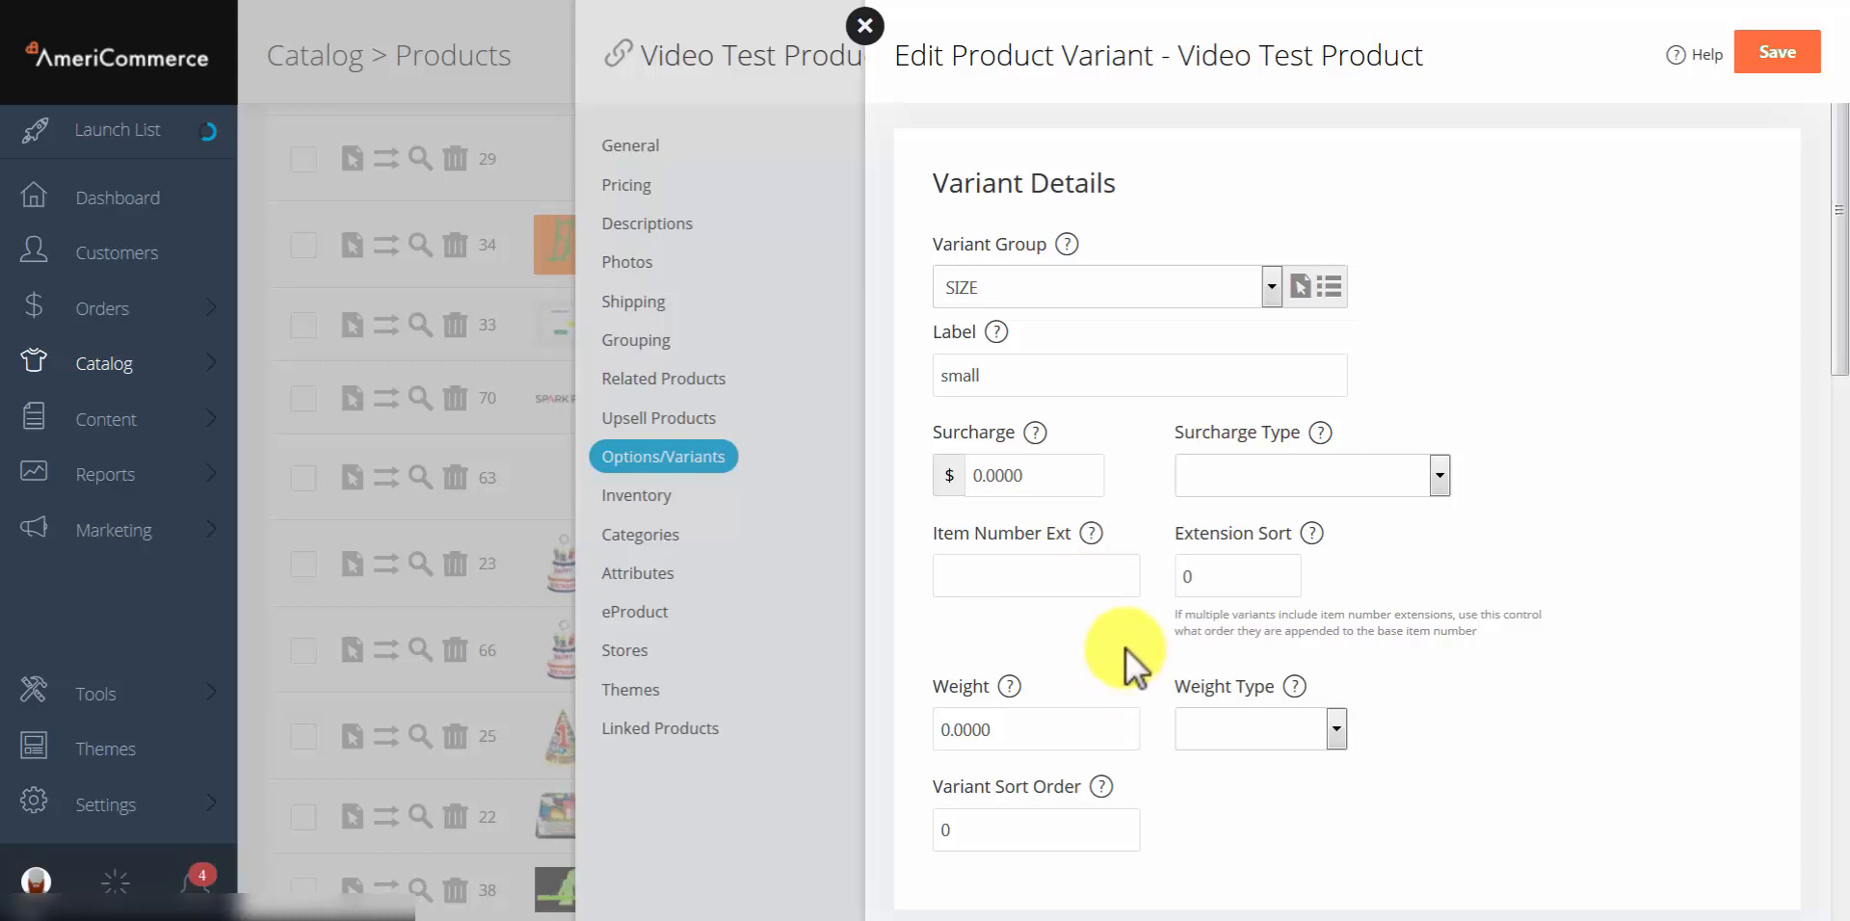
pyautogui.click(1036, 583)
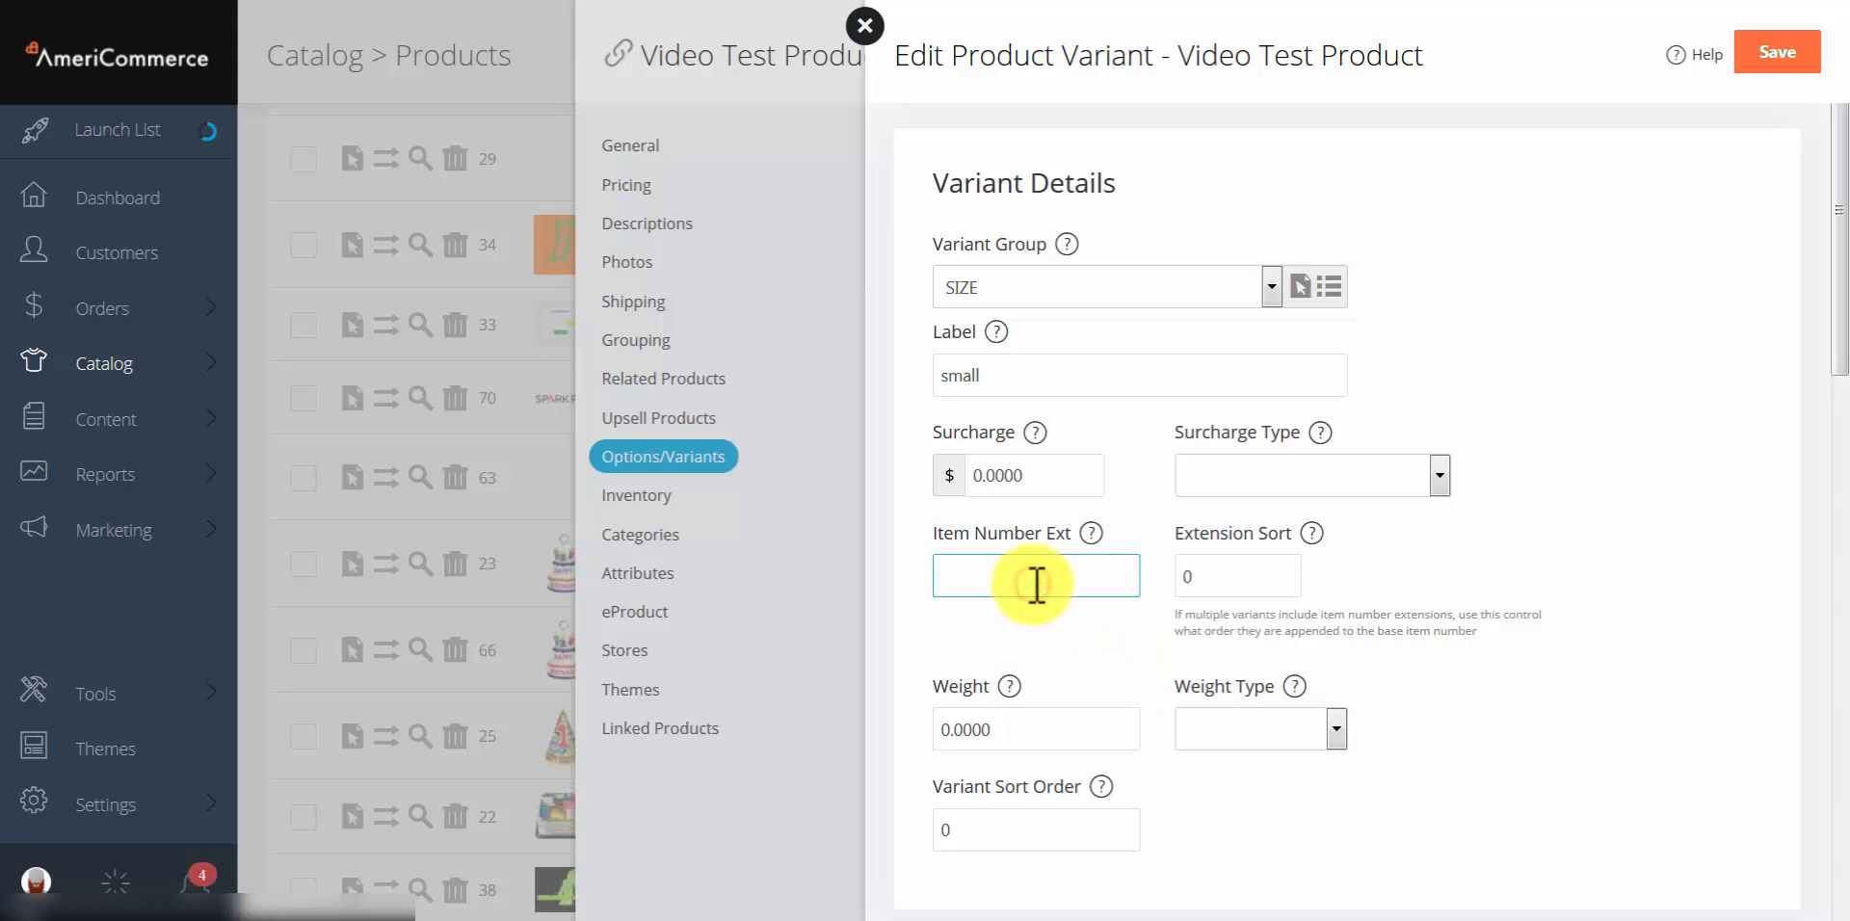
pyautogui.write('-xl')
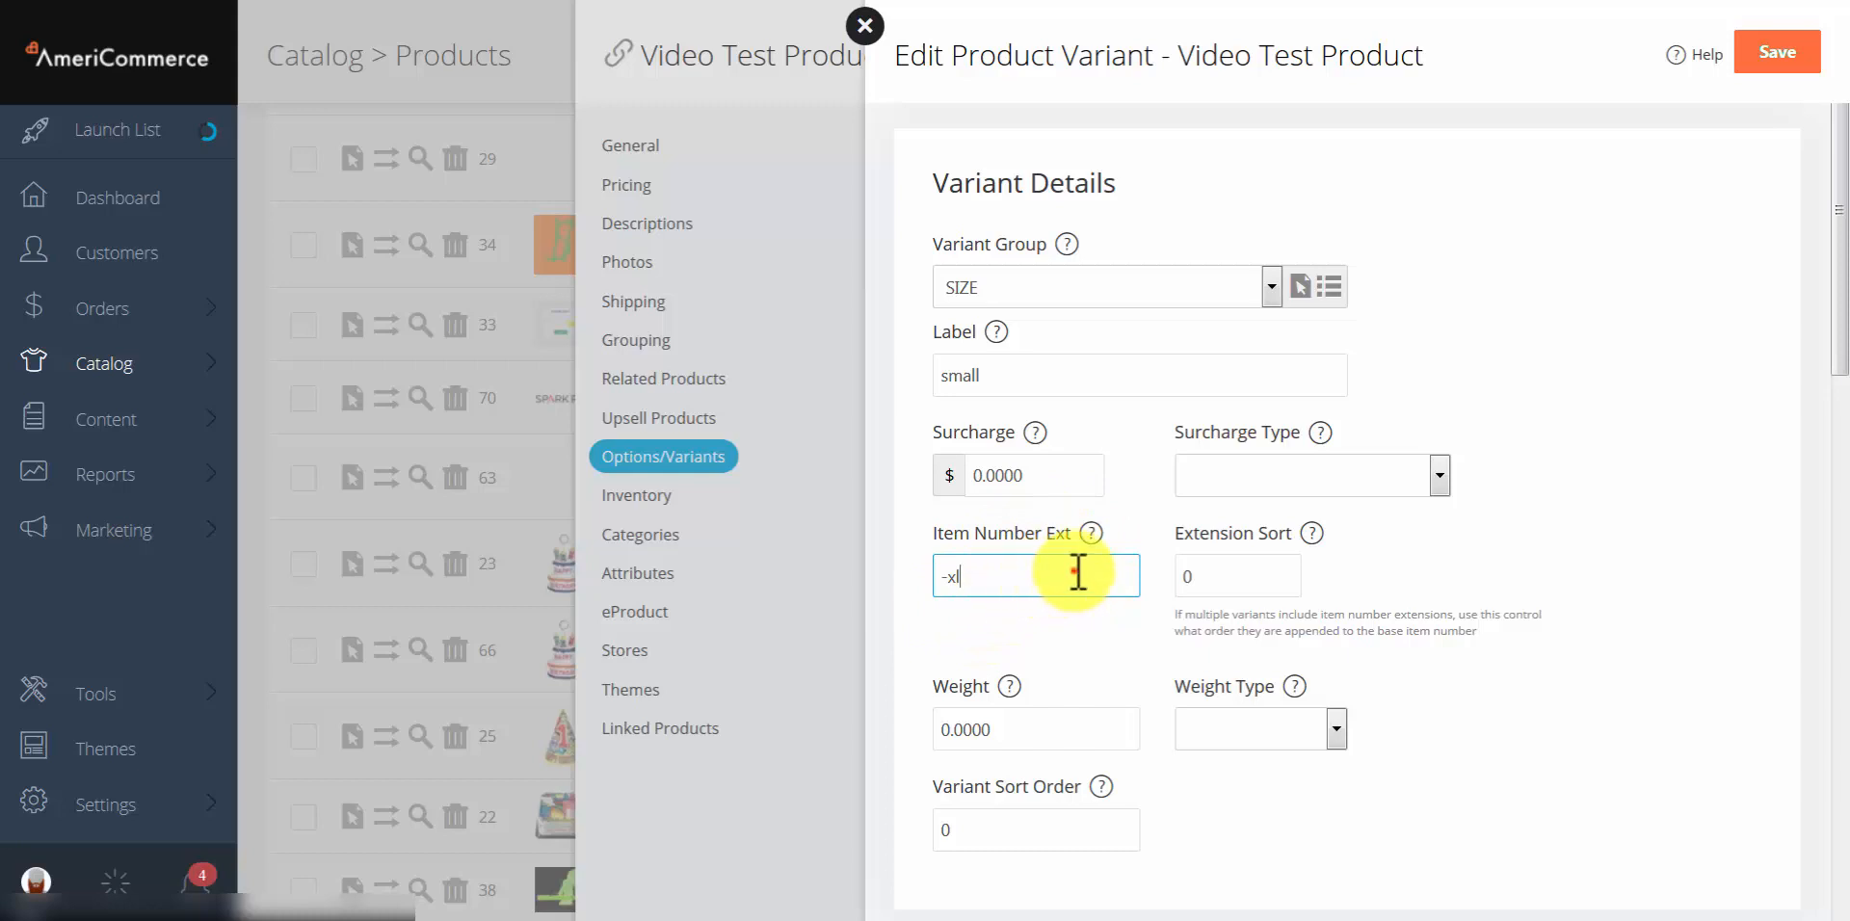
# Step: Change the extension to TEE-xl, then clear it so the variant has no extension
pyautogui.moveTo(1078, 570); pyautogui.dragTo(900, 578)
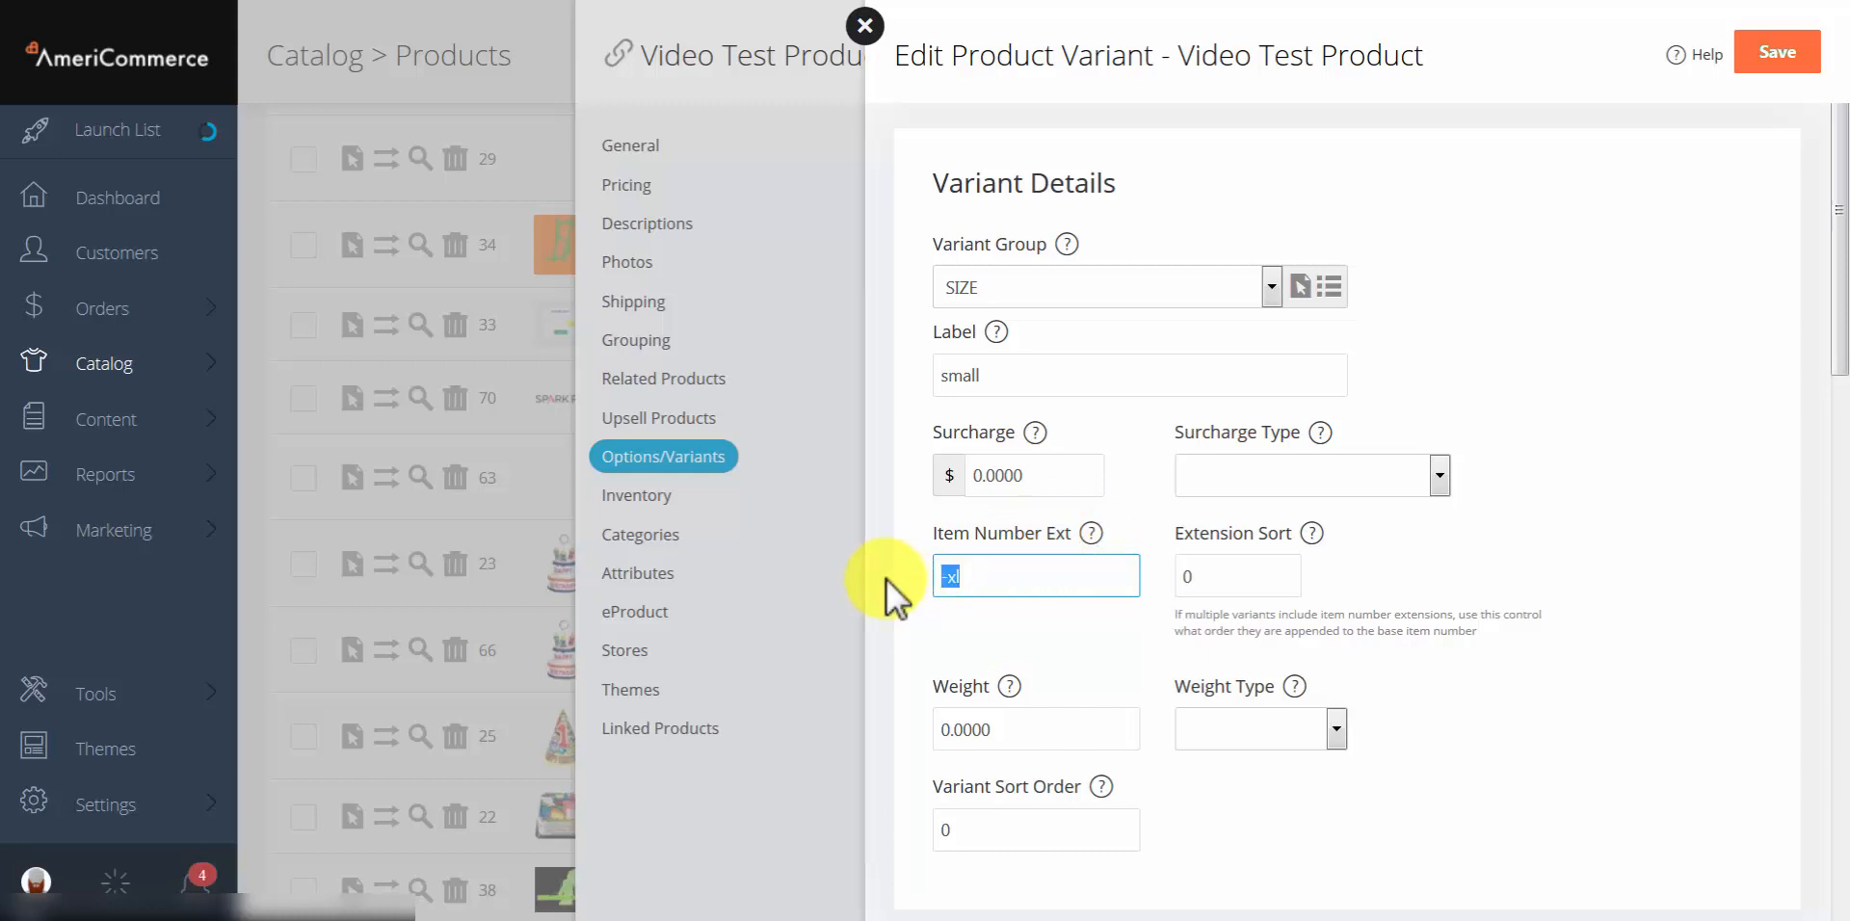
pyautogui.write('TEE-xl')
pyautogui.hotkey('shift', 'Left')
pyautogui.hotkey('shift', 'Left')
pyautogui.hotkey('shift', 'Left')
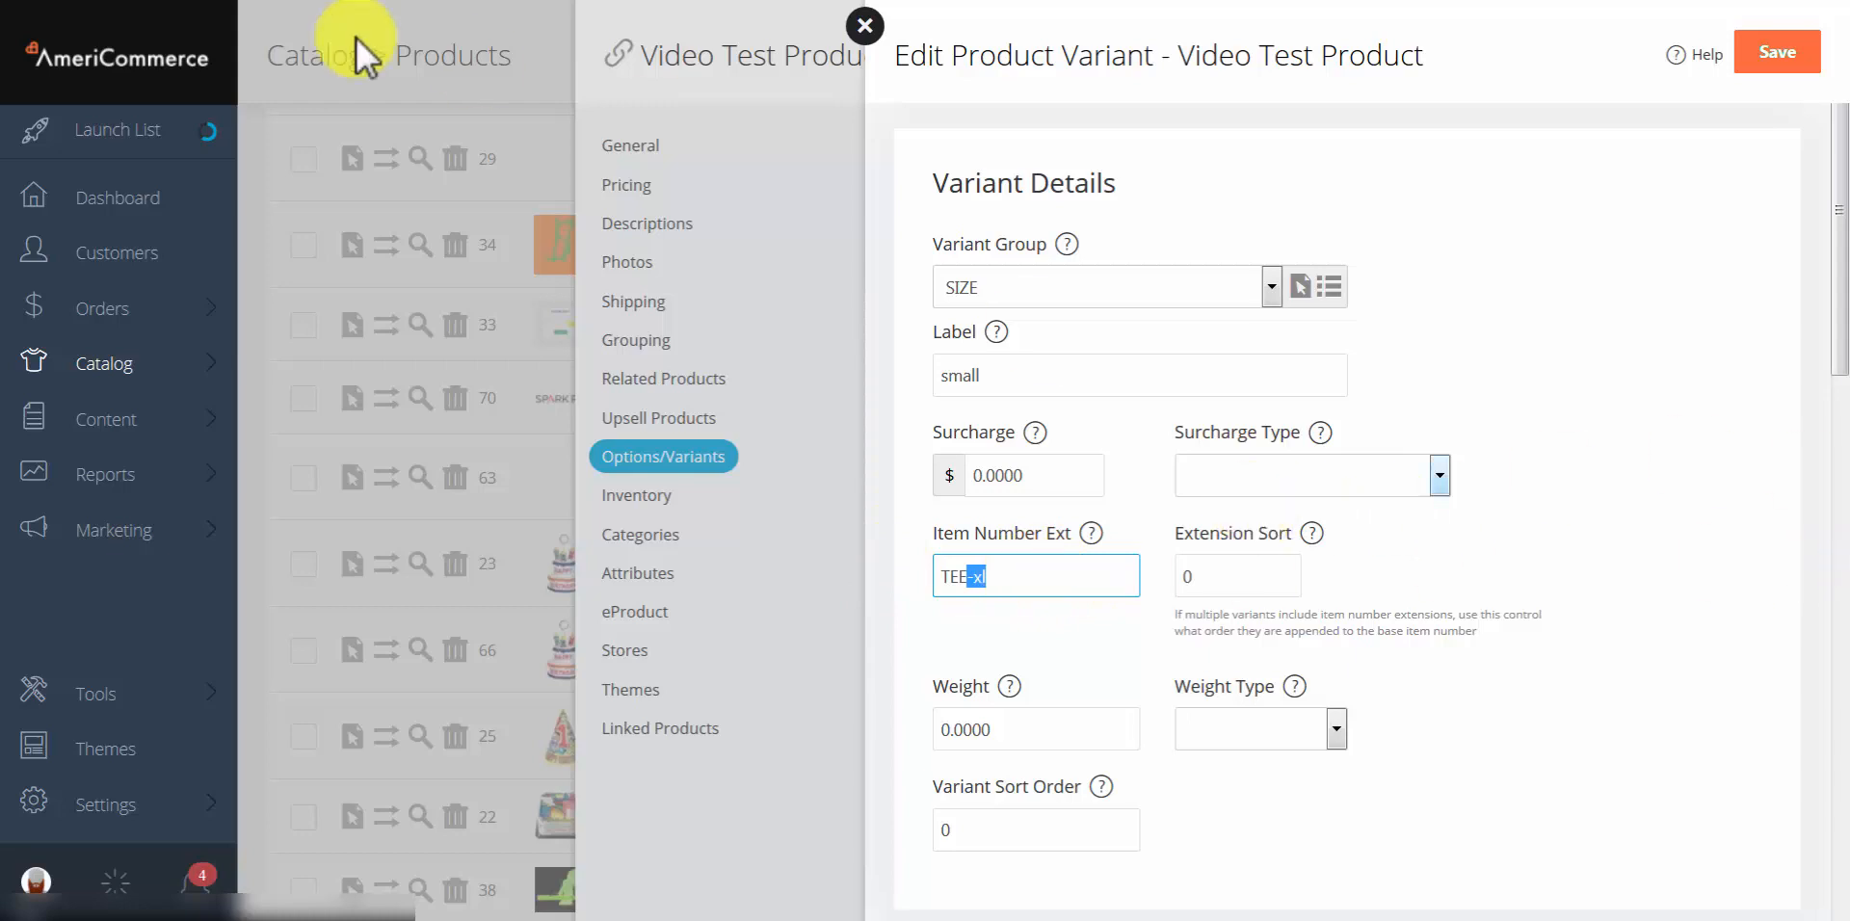
pyautogui.moveTo(1066, 578); pyautogui.dragTo(888, 565)
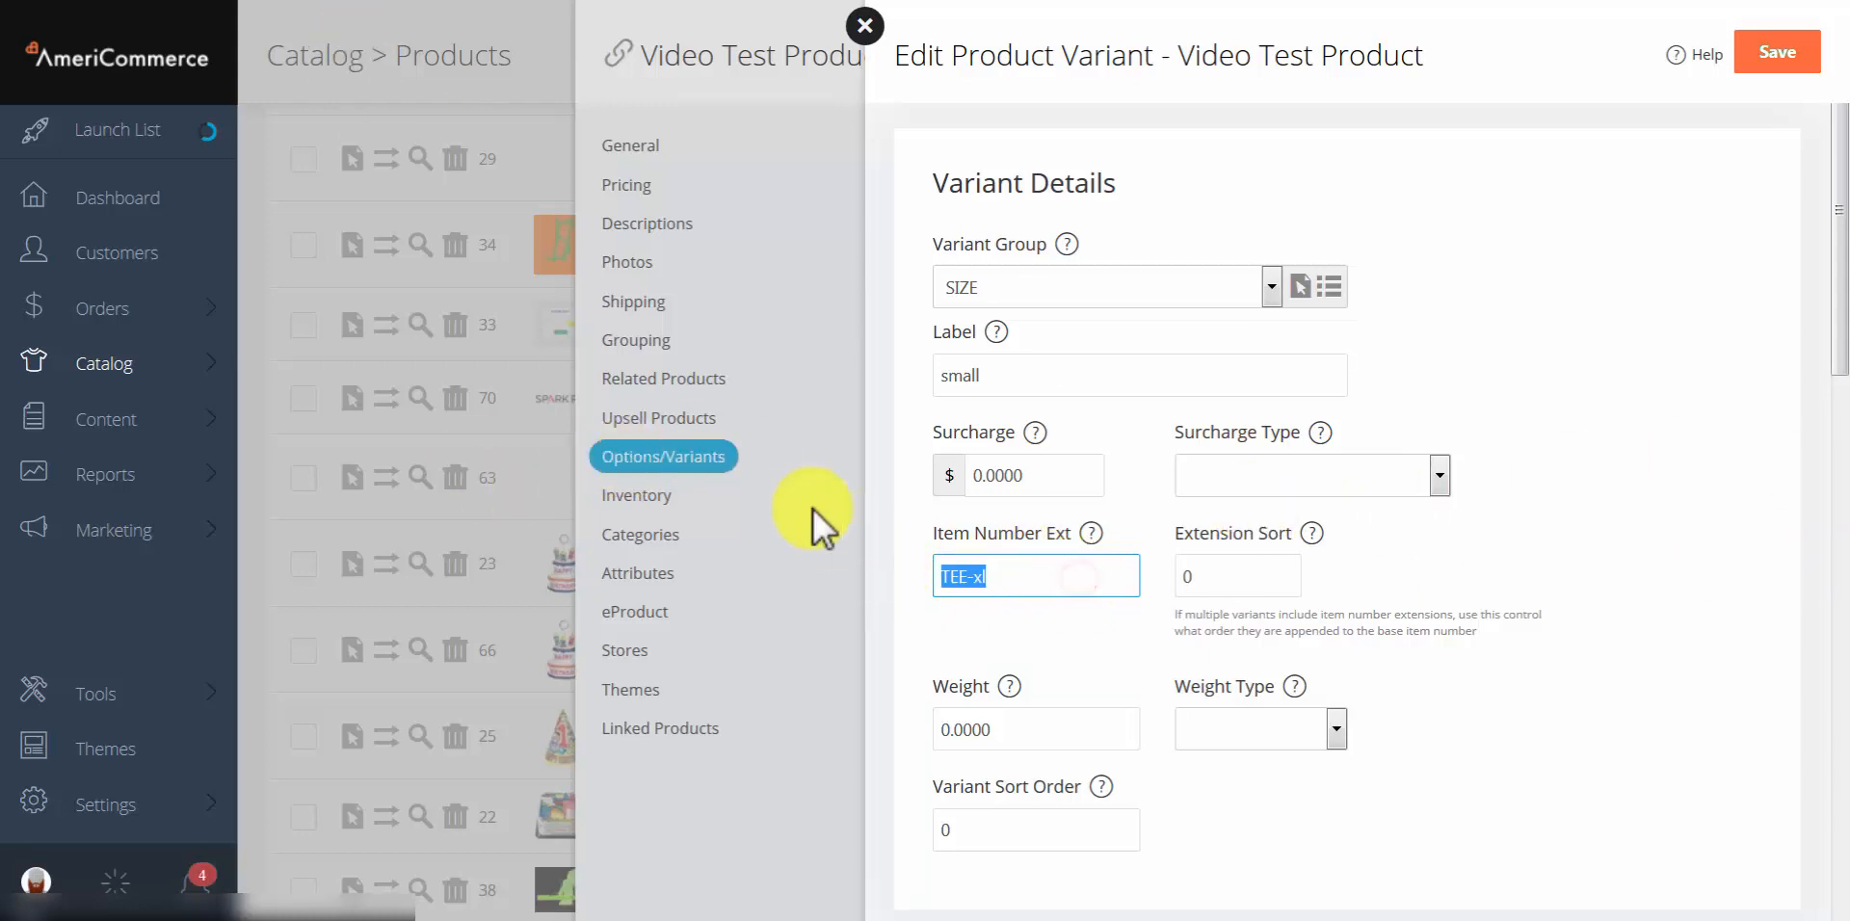
pyautogui.press('BackSpace')
pyautogui.click(1640, 561)
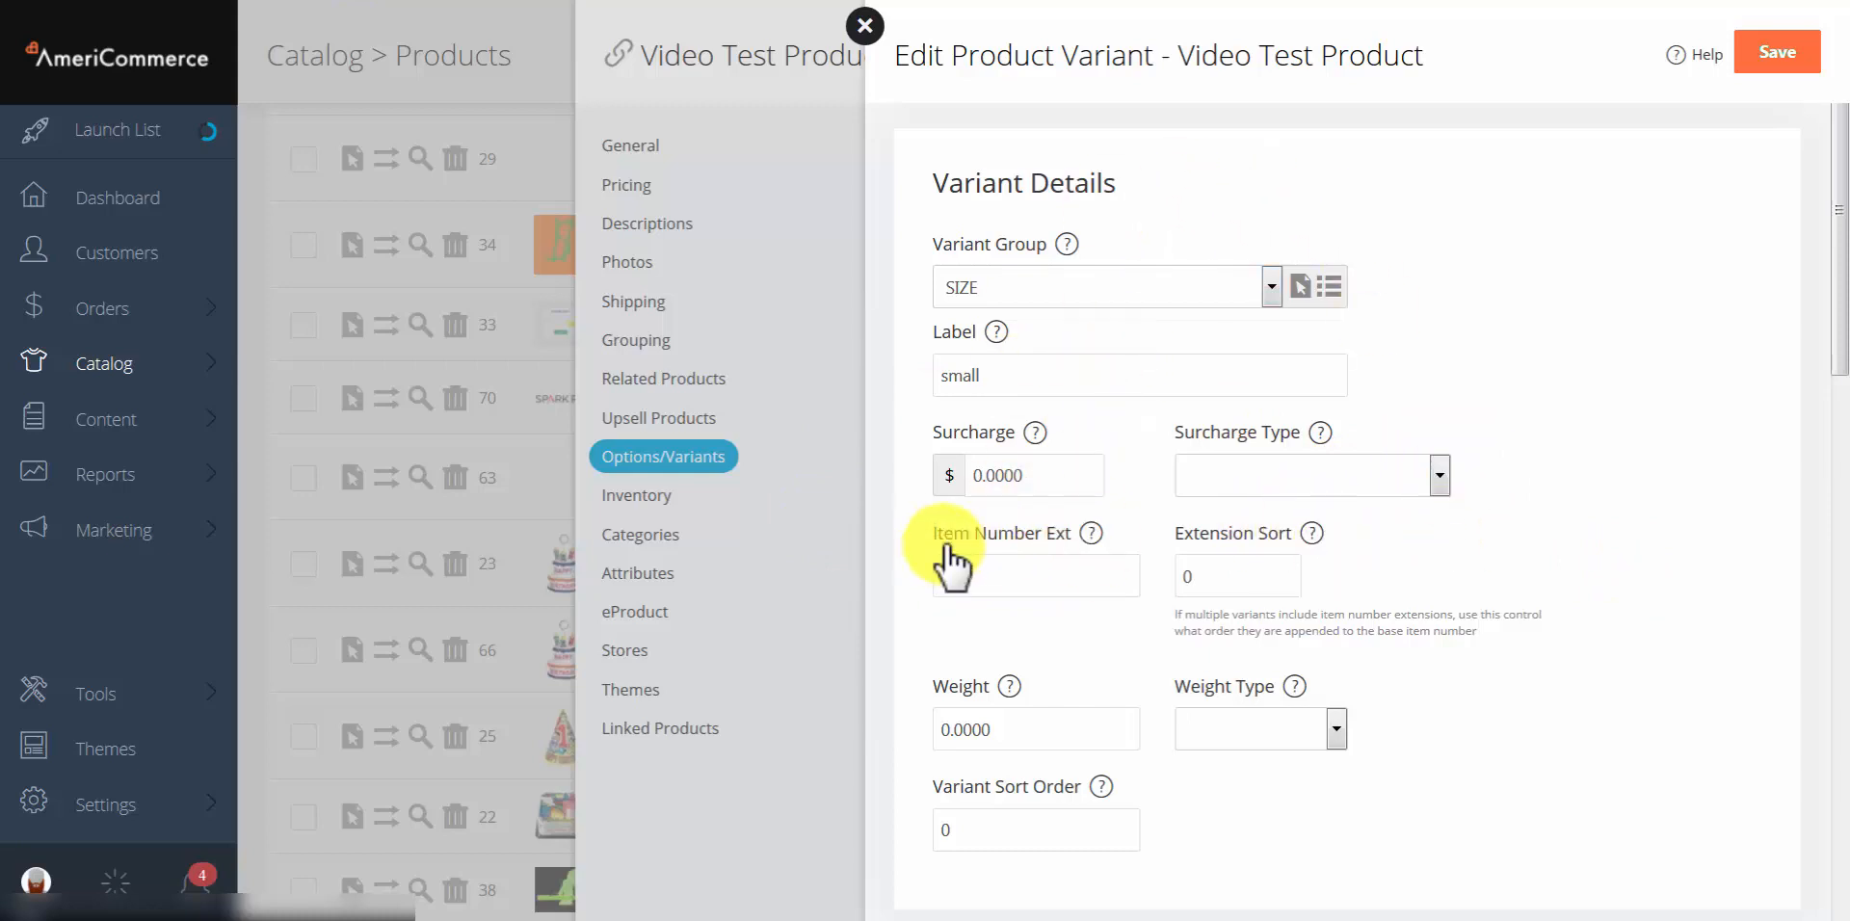
pyautogui.scroll(-2, 1012, 612)
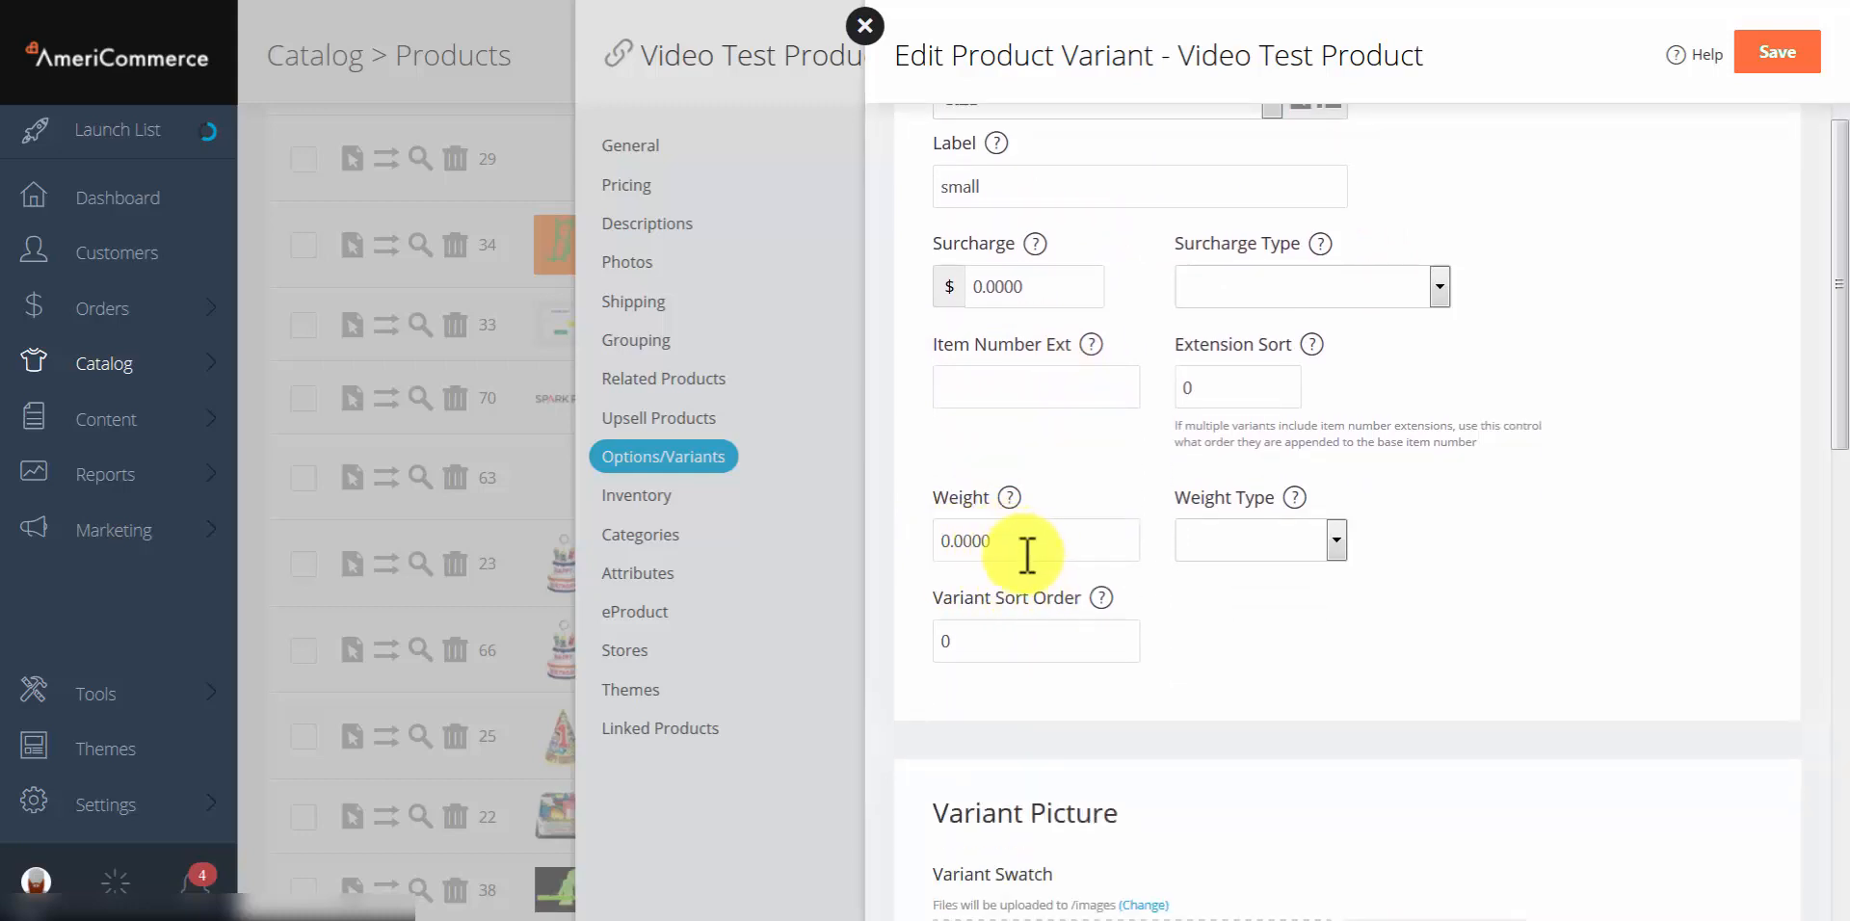
pyautogui.click(1262, 557)
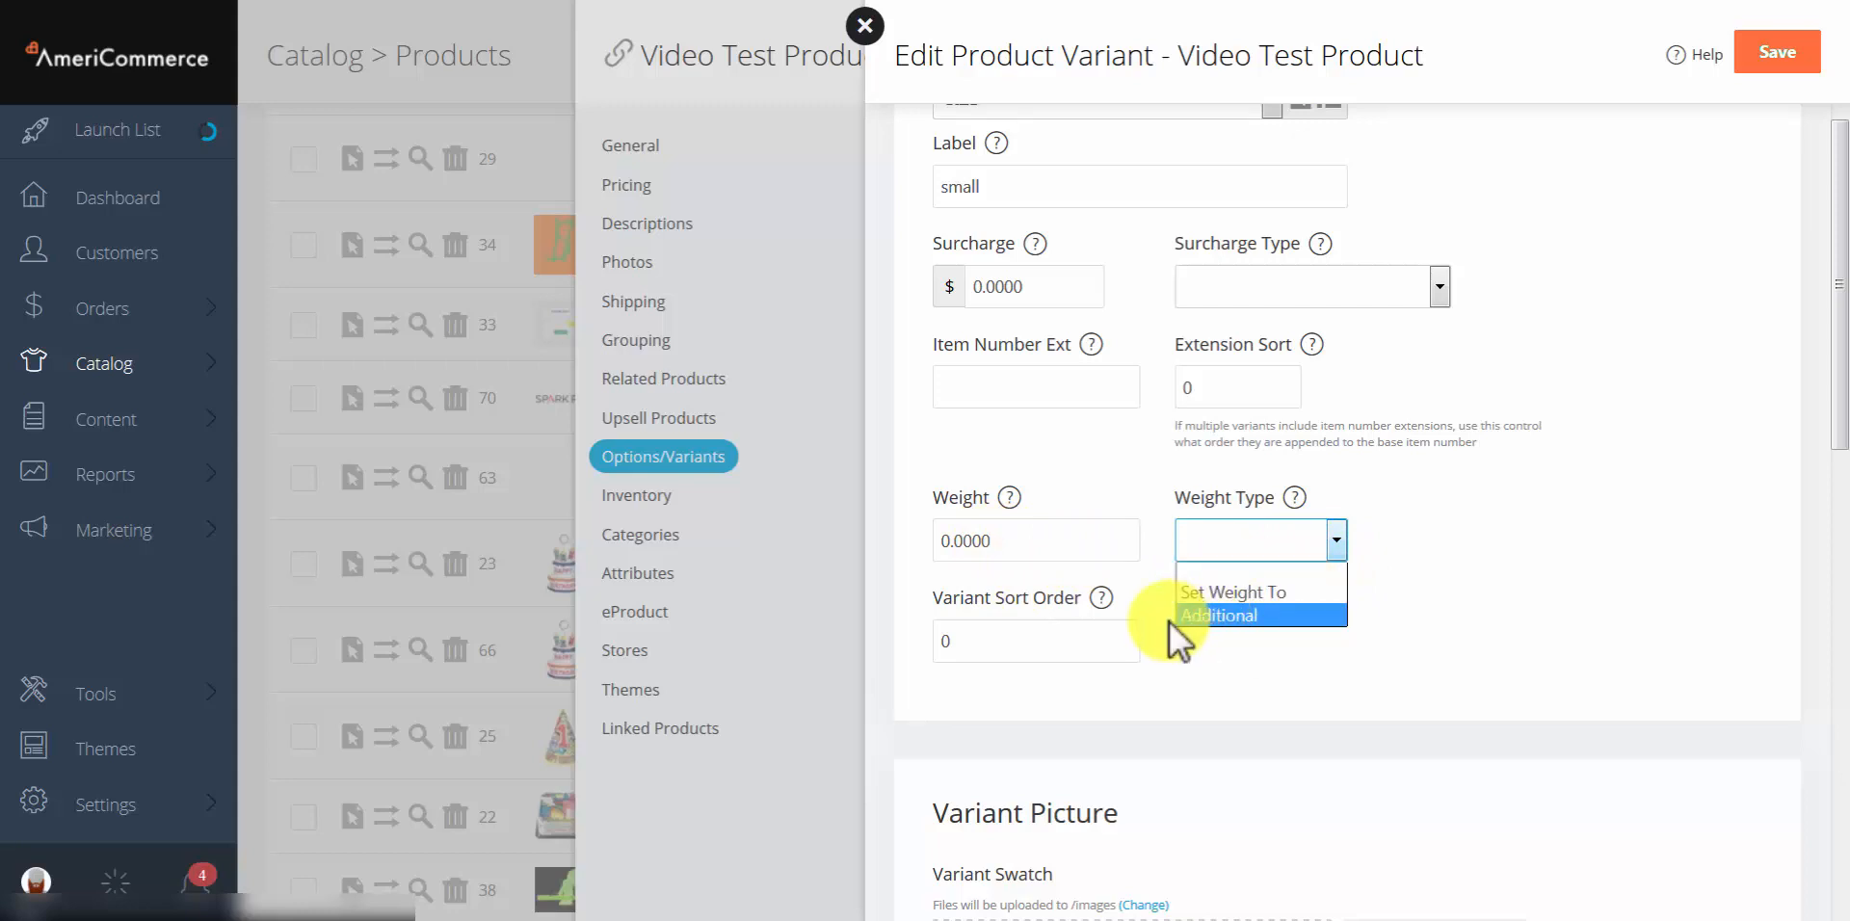
pyautogui.click(1528, 599)
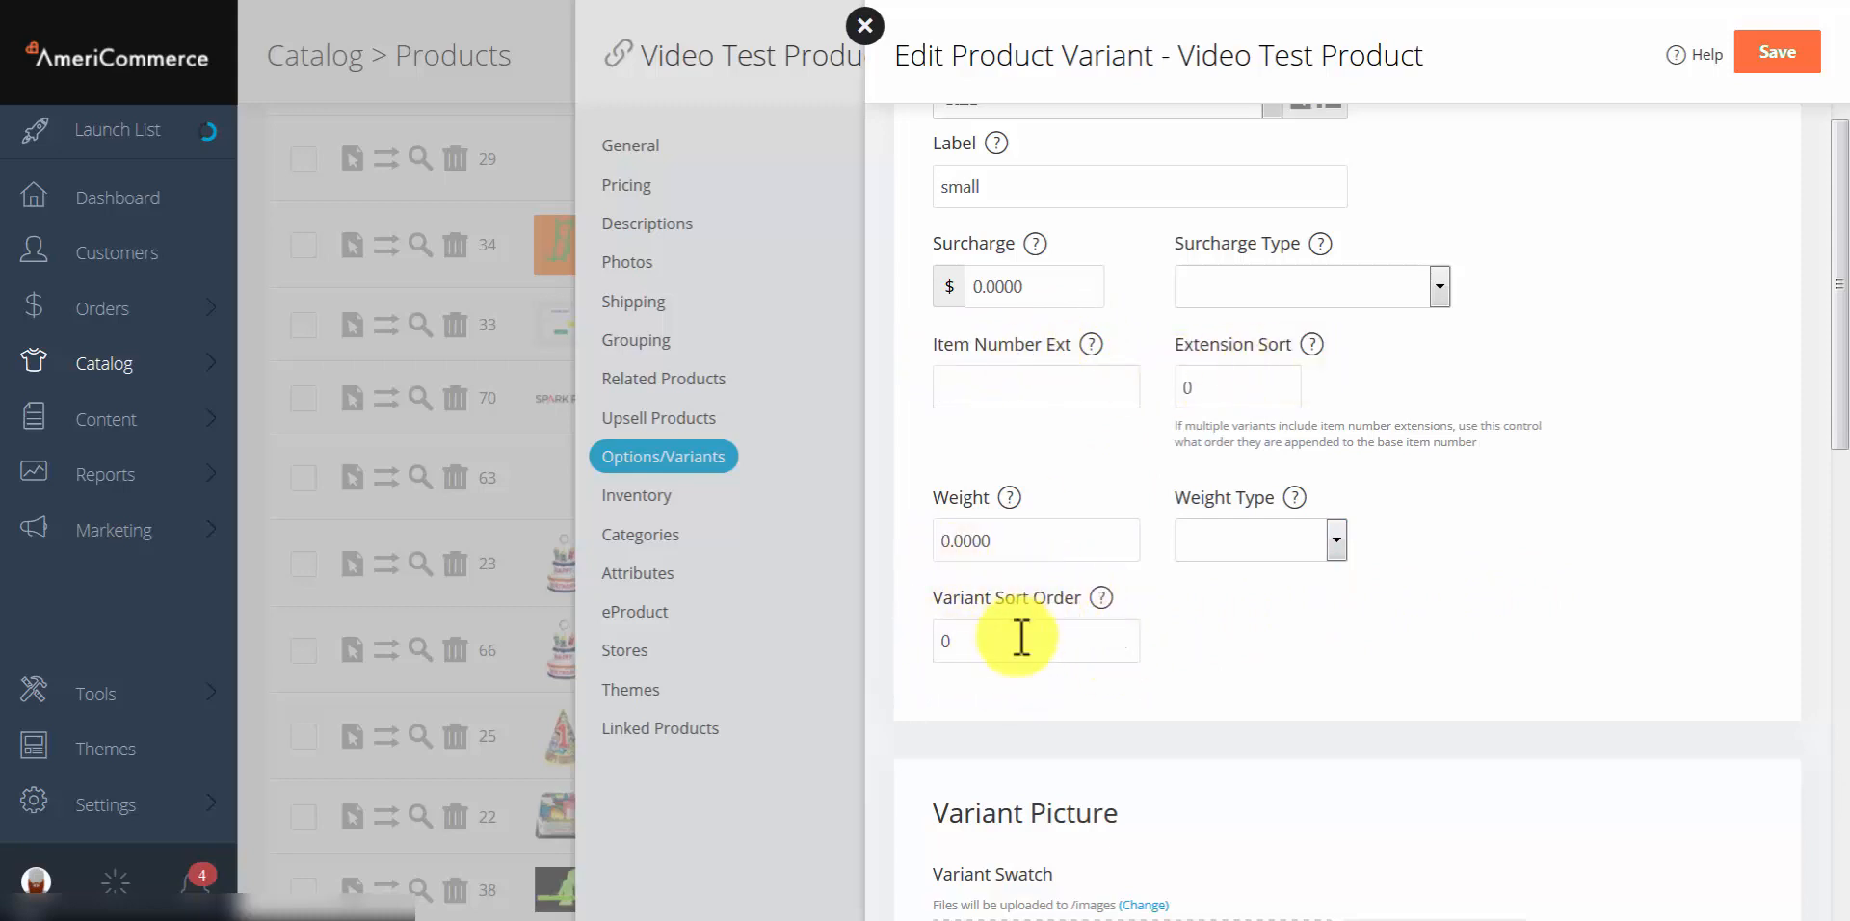
pyautogui.scroll(-5, 1018, 638)
pyautogui.scroll(-1, 1463, 505)
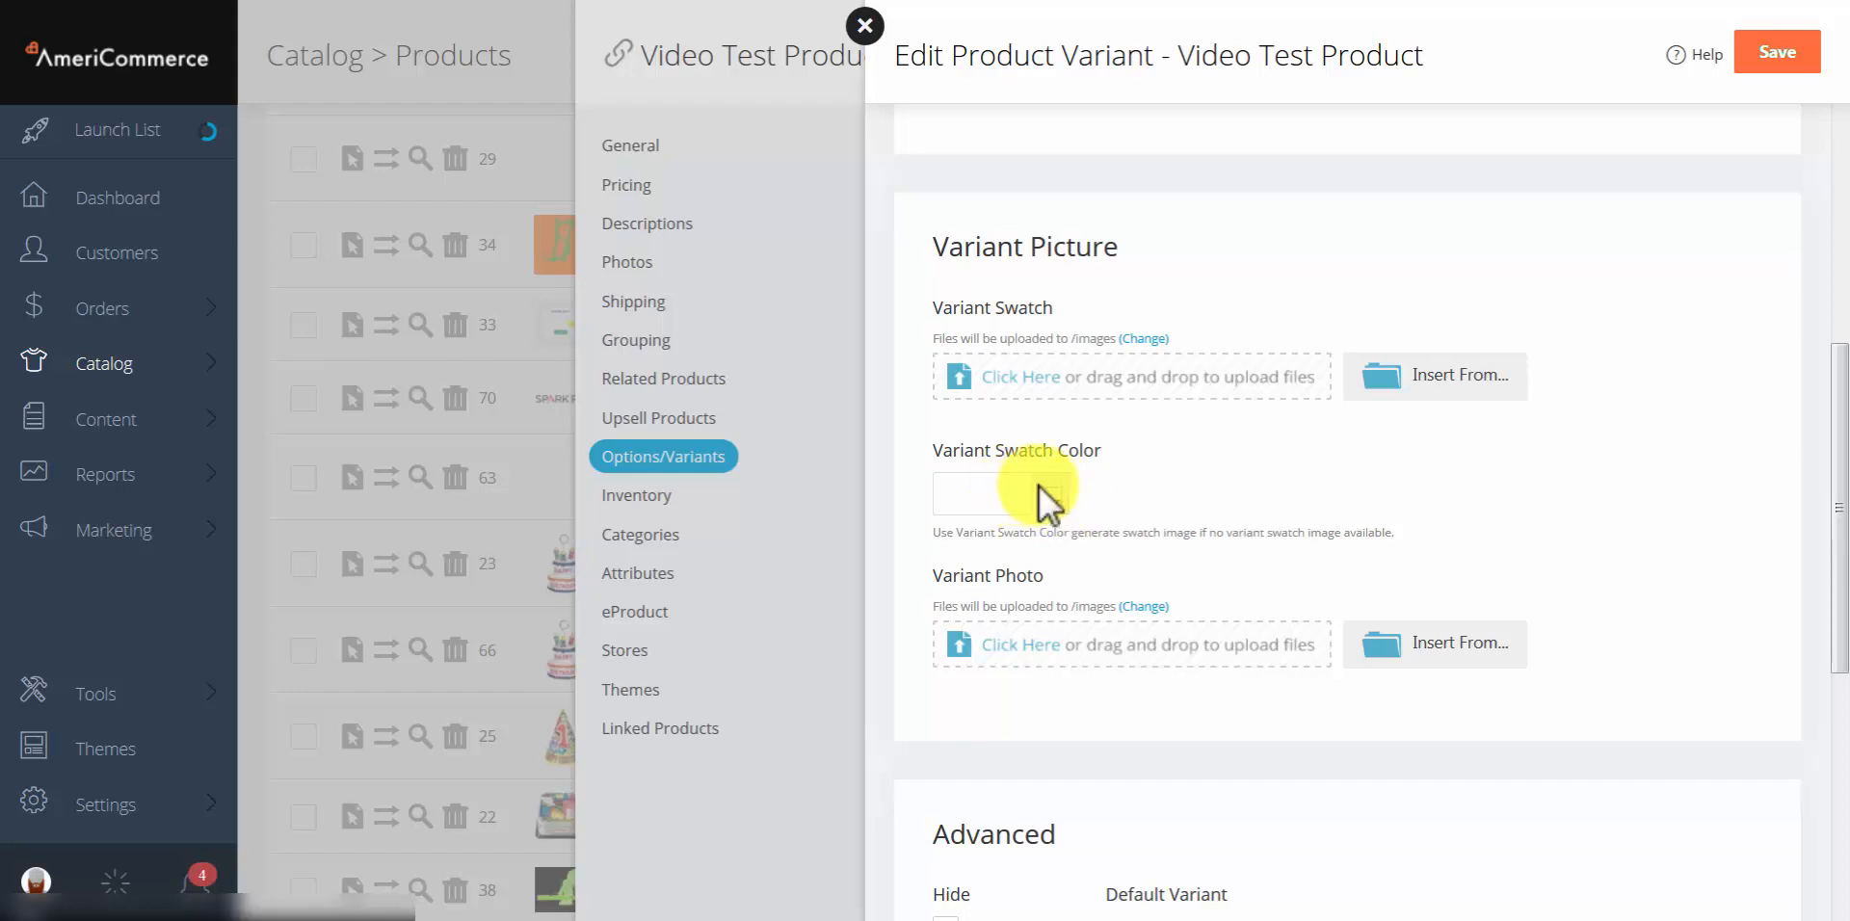
# Step: Check the Advanced options, leaving Attribute at [None], and close the small variant form unsaved
pyautogui.scroll(-1, 1040, 496)
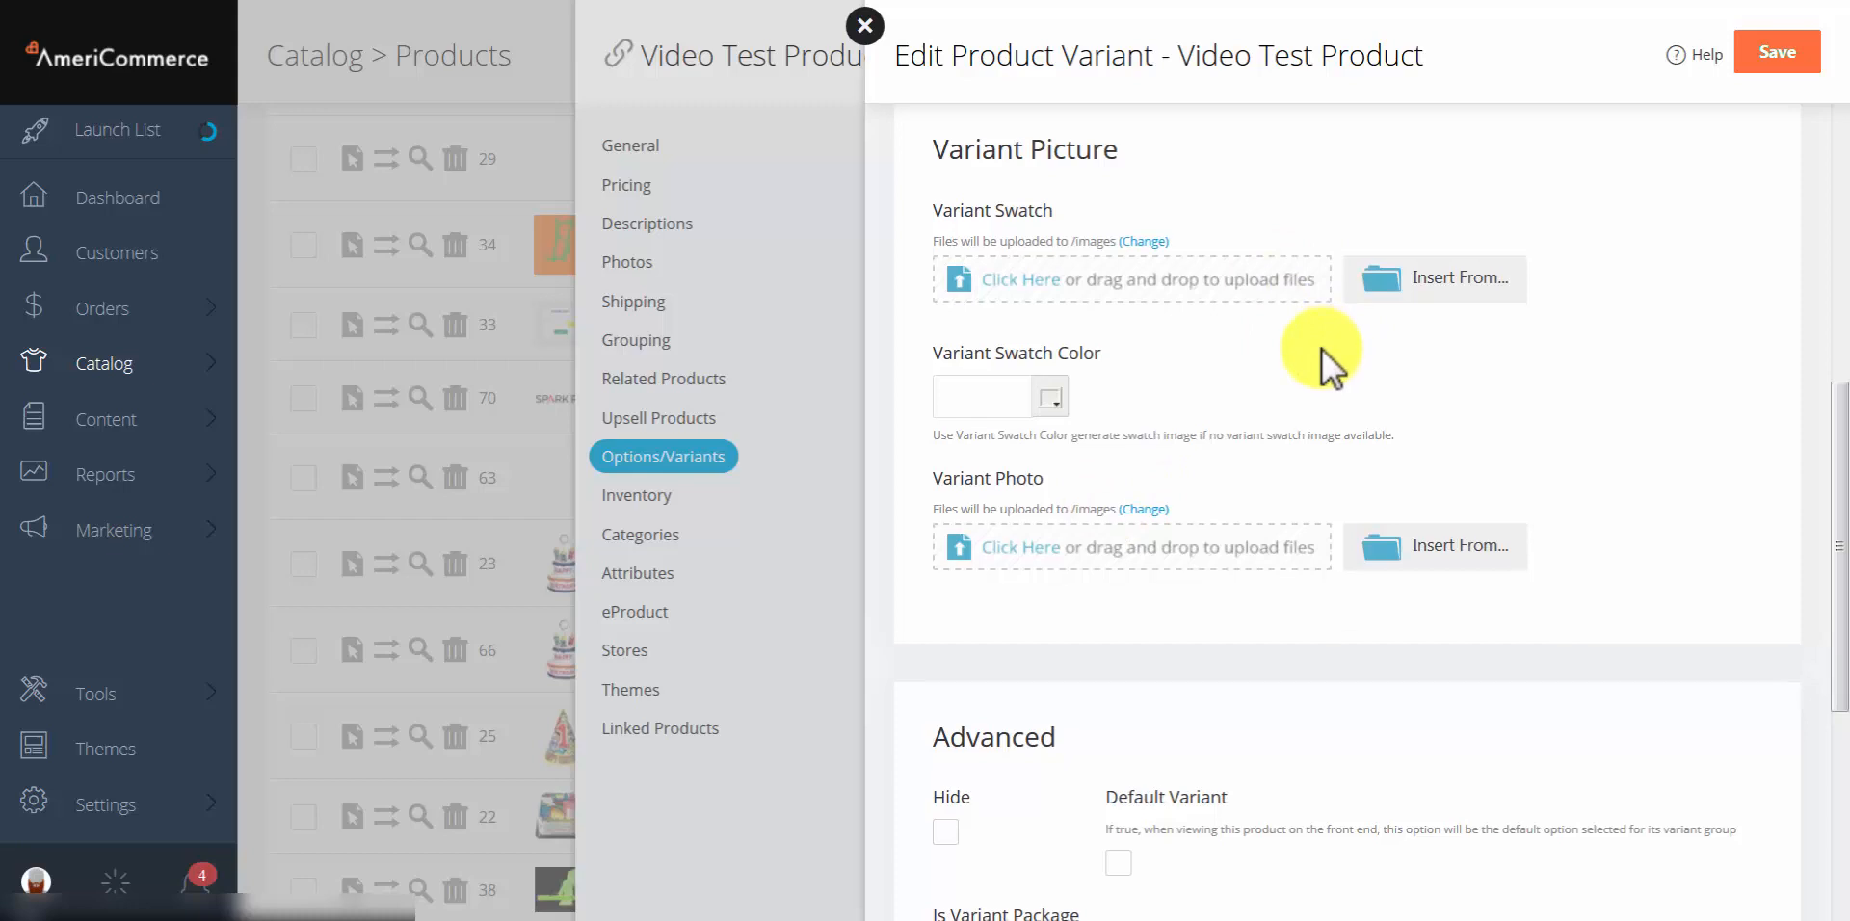
pyautogui.scroll(-5, 1310, 366)
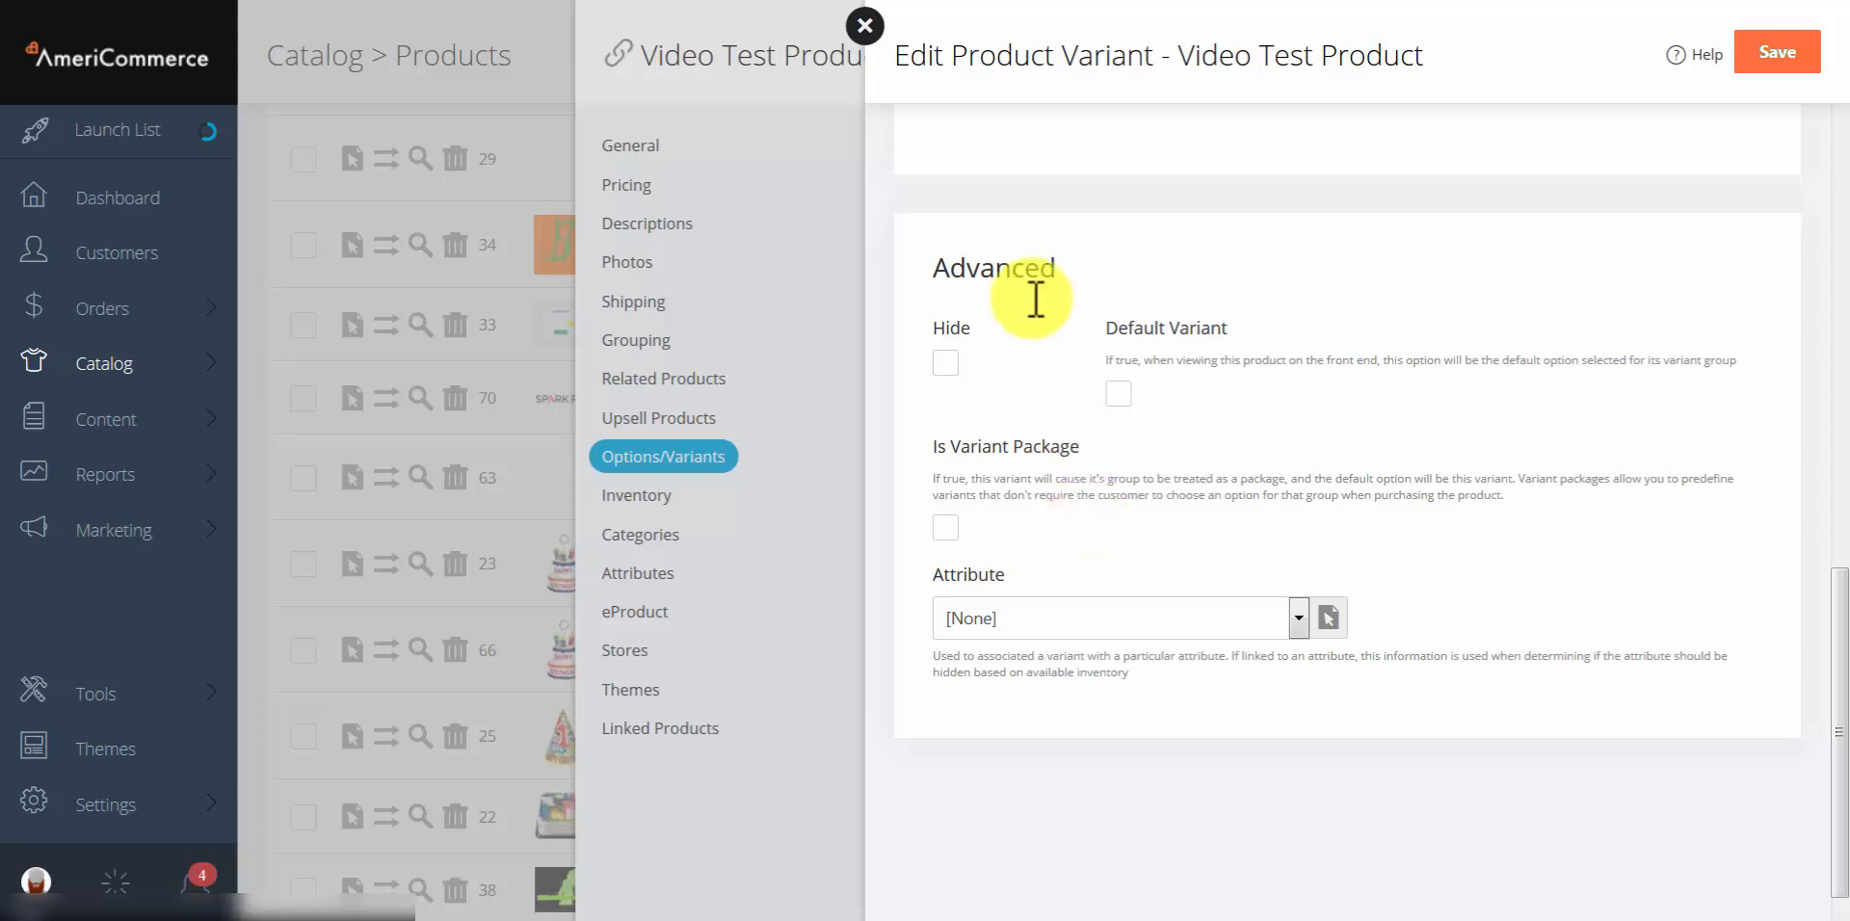
pyautogui.click(1084, 622)
pyautogui.click(1024, 705)
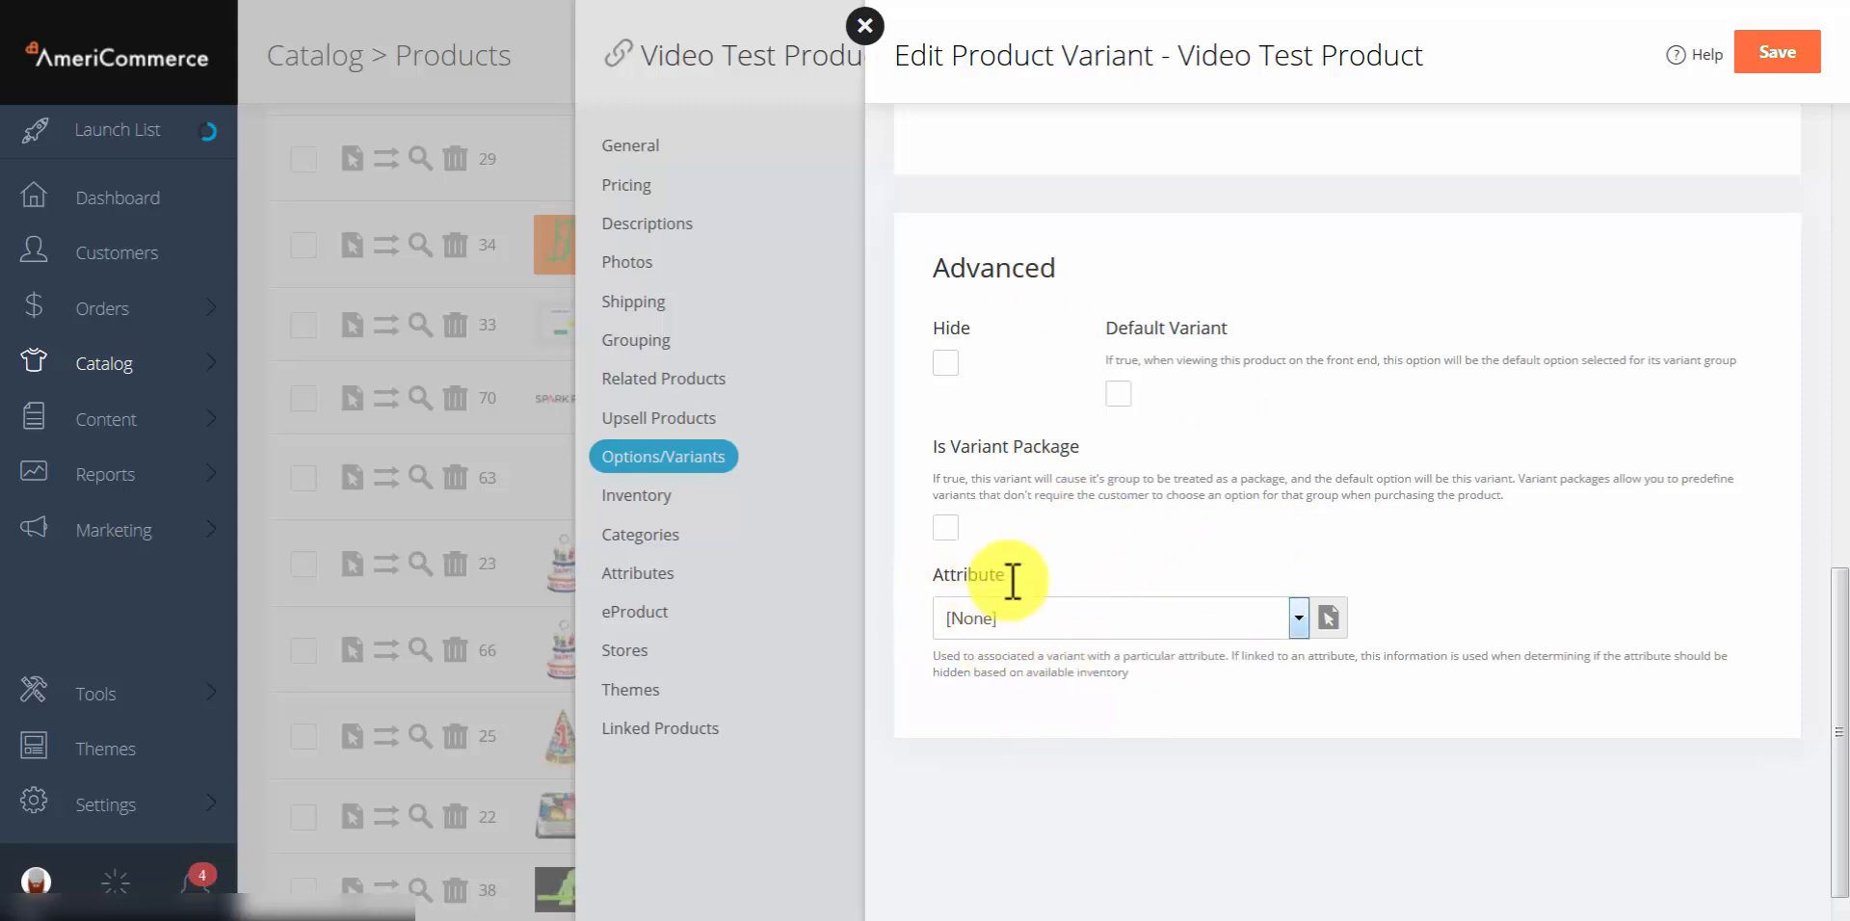
pyautogui.click(865, 25)
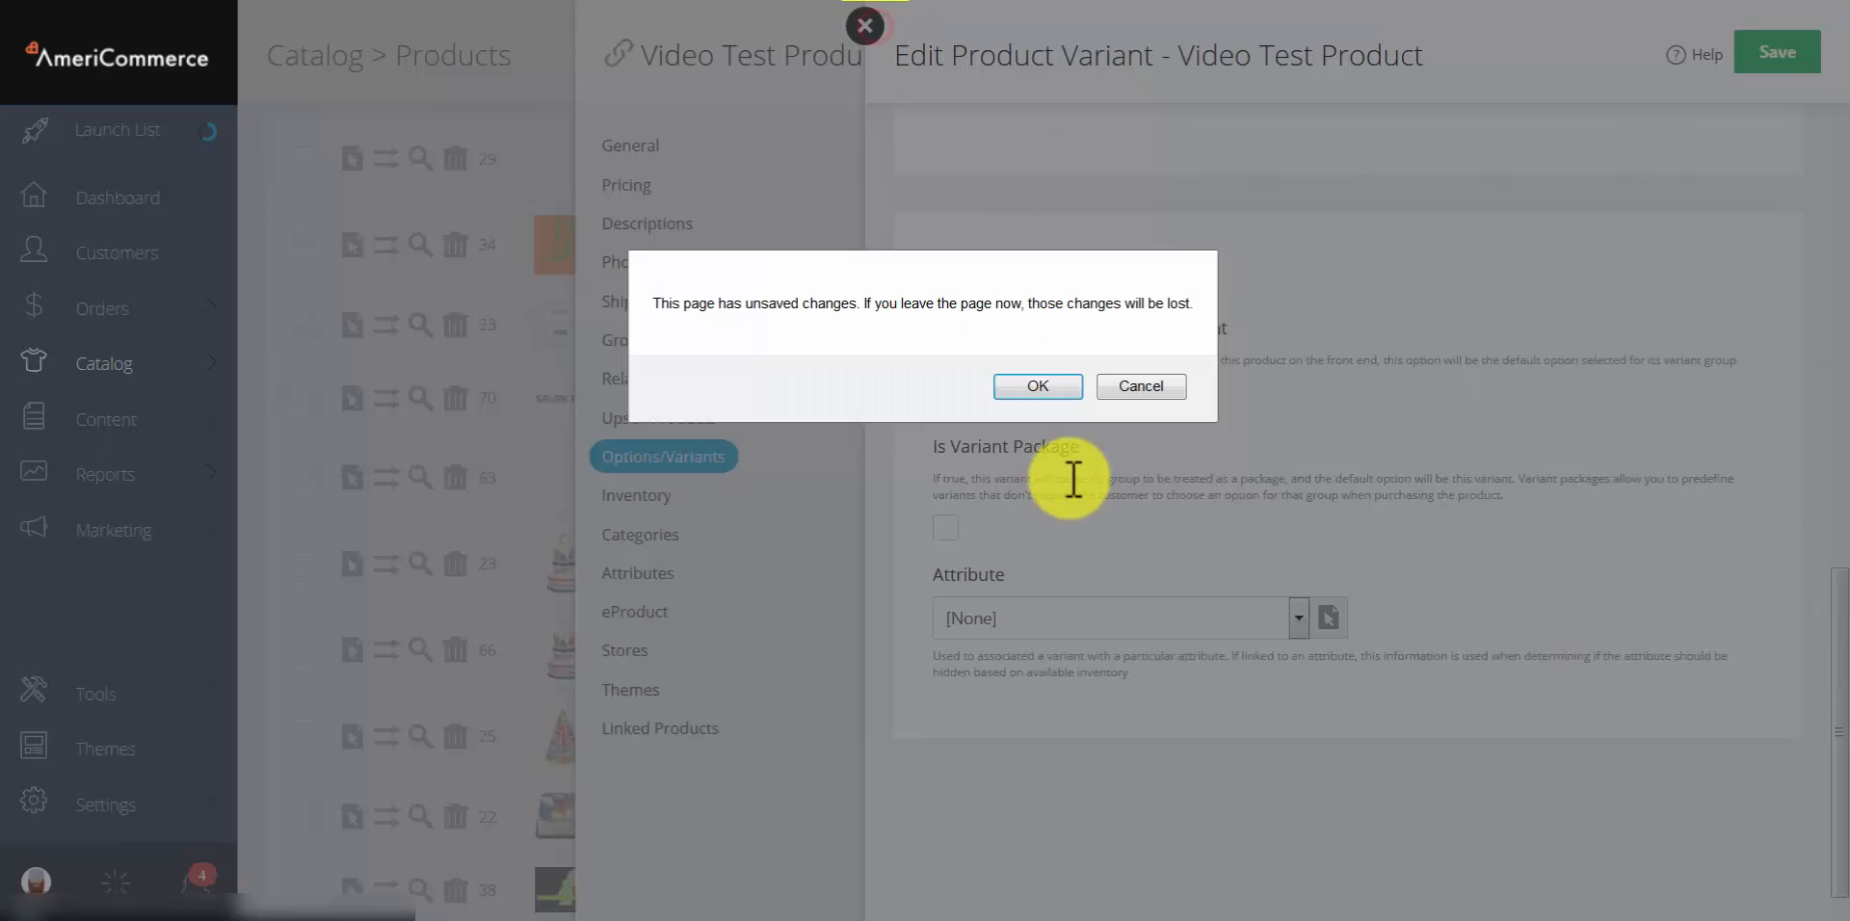
# Step: Confirm discarding the variant and start a blank new personalization for Video Test Product
pyautogui.click(1053, 386)
pyautogui.scroll(-3, 1332, 544)
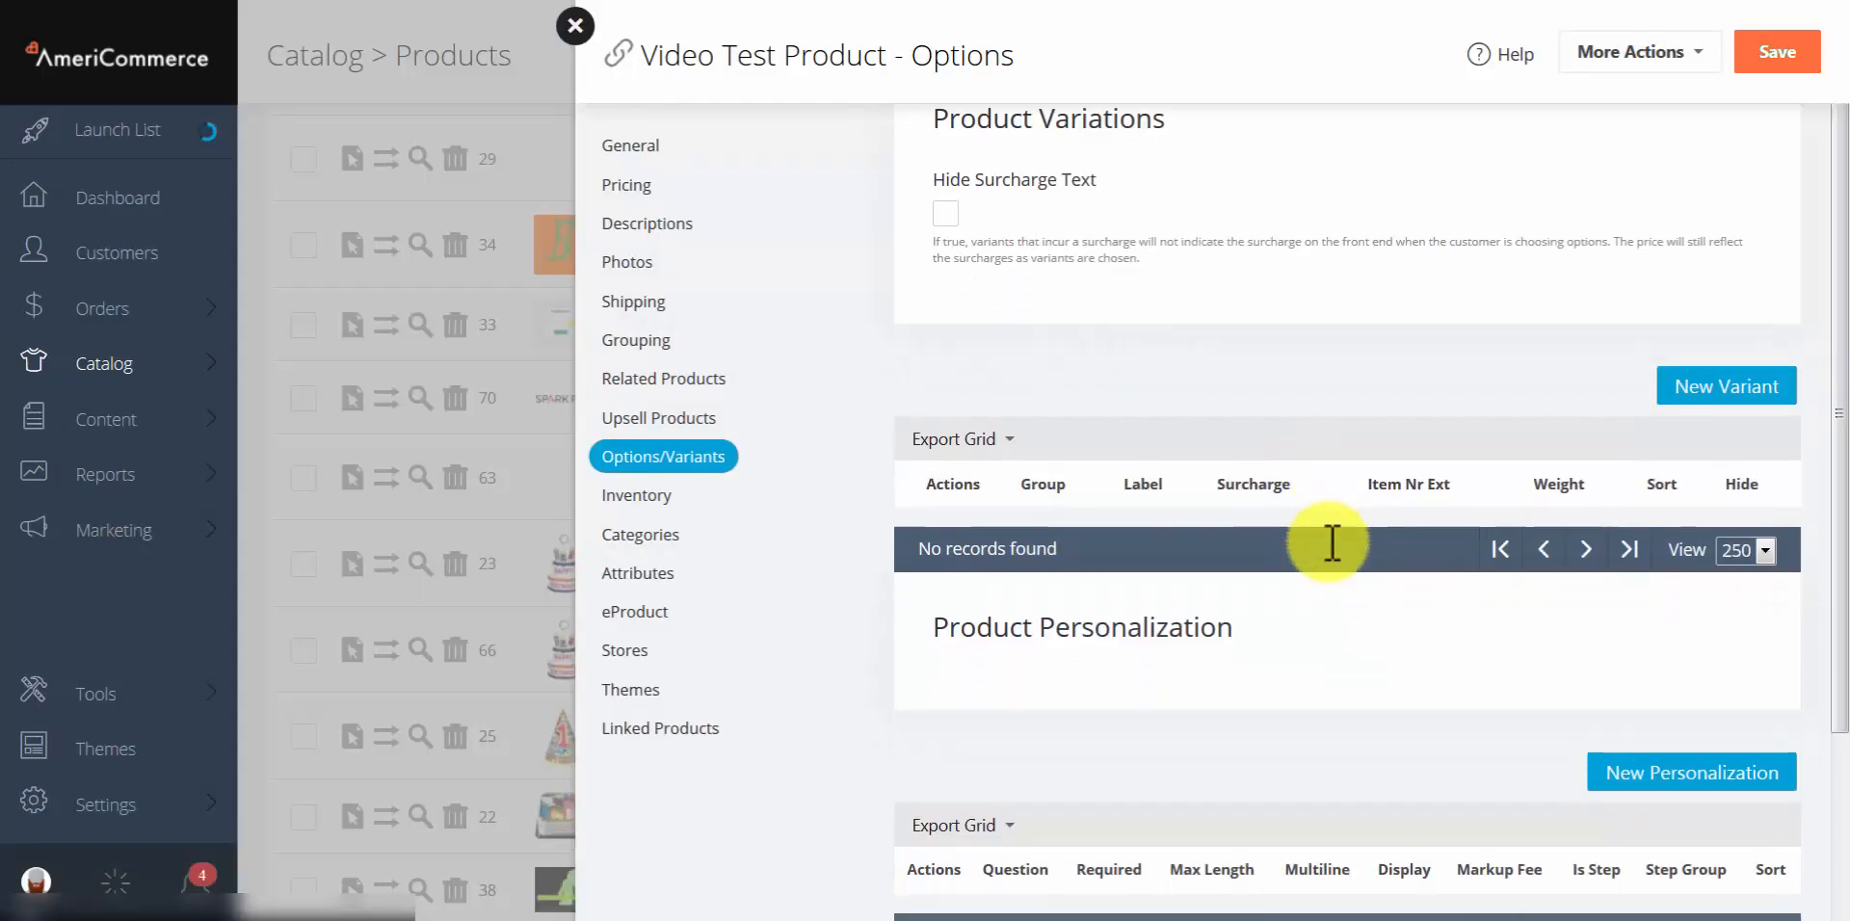
pyautogui.scroll(-1, 1333, 545)
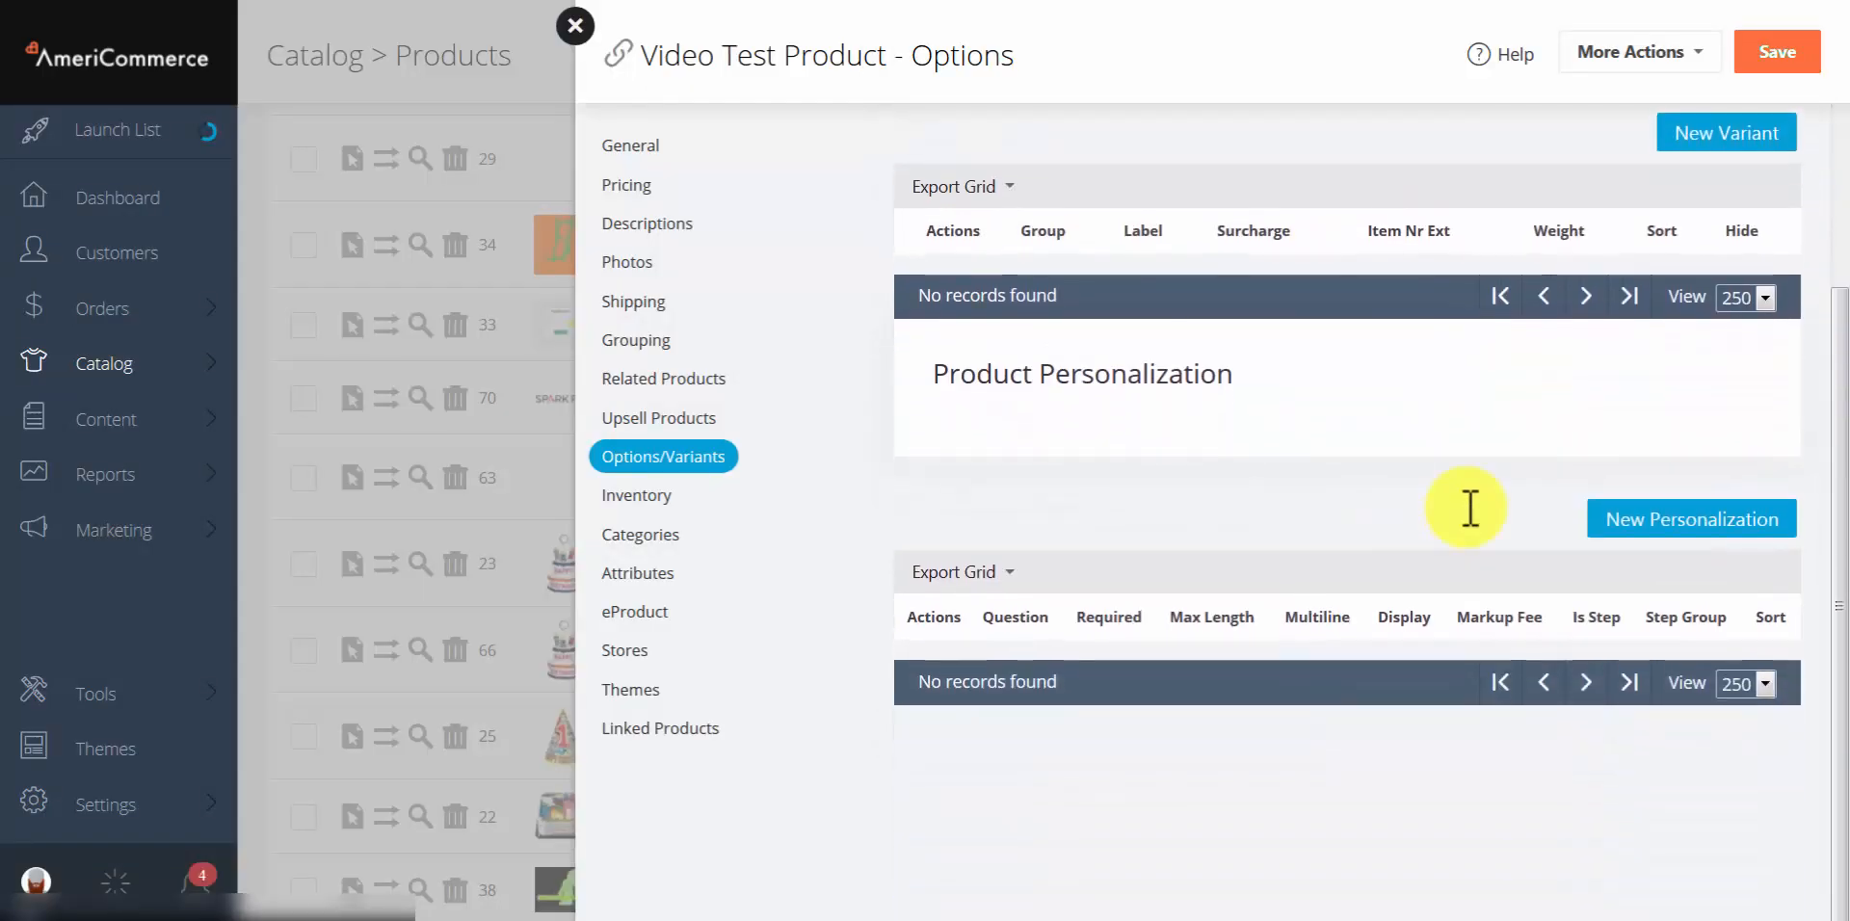
pyautogui.click(1710, 519)
pyautogui.click(1307, 528)
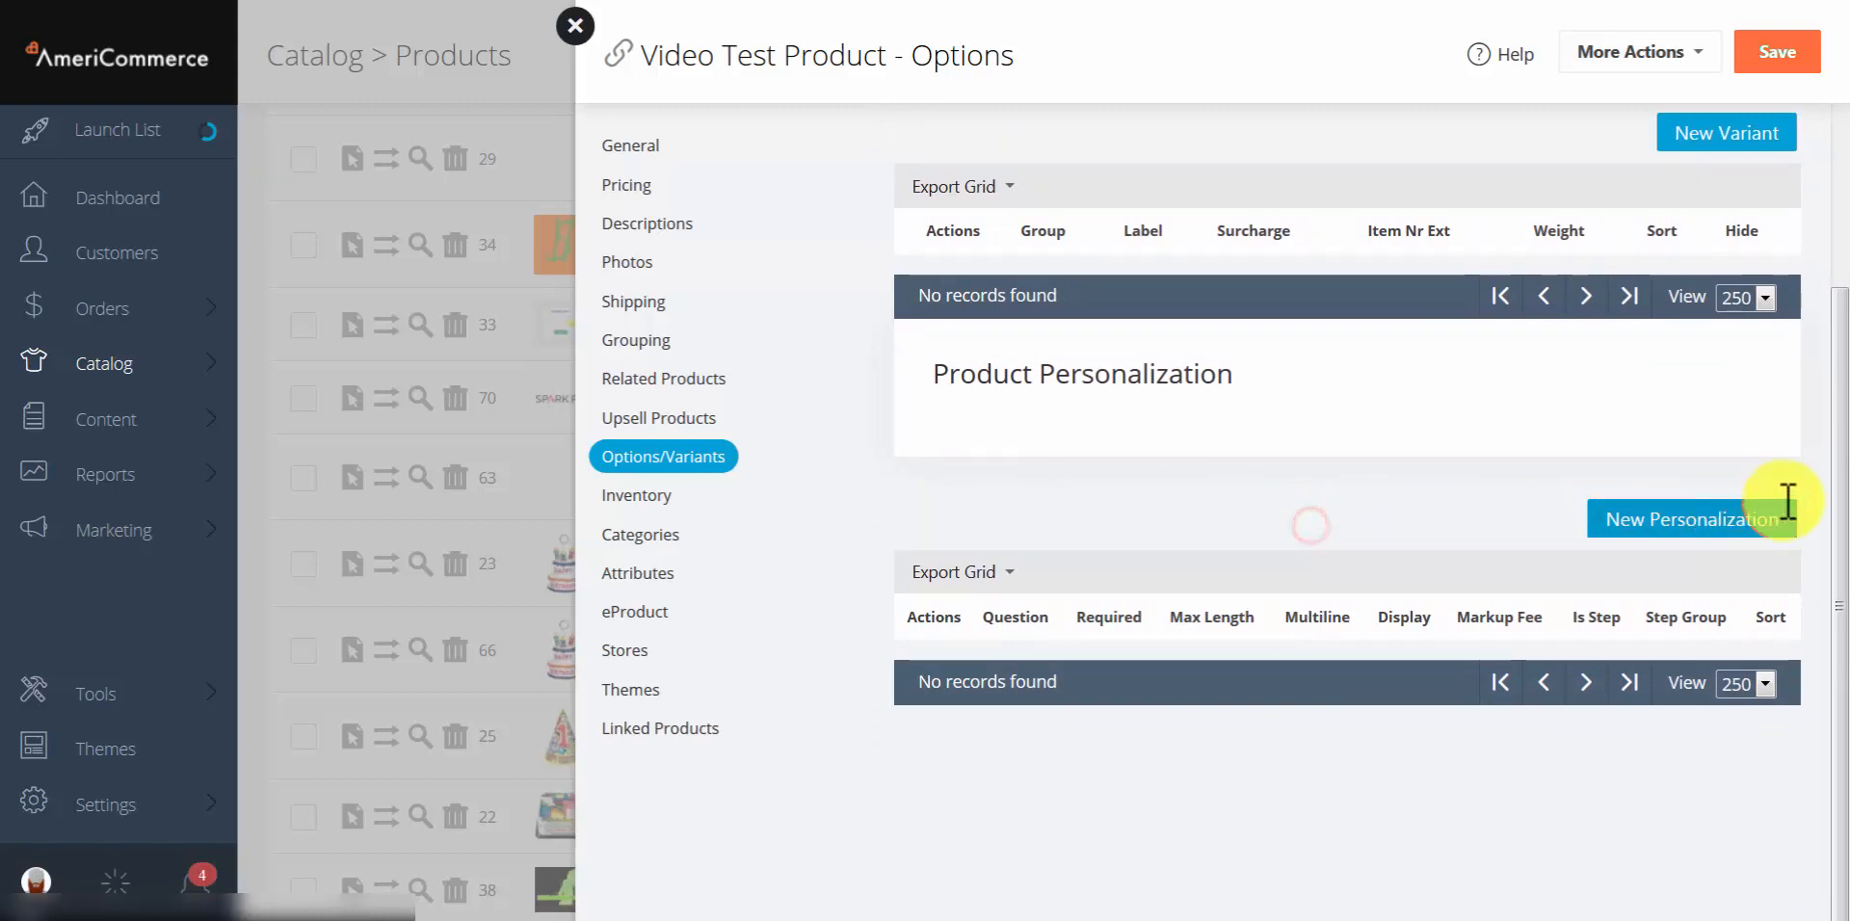
pyautogui.click(1675, 521)
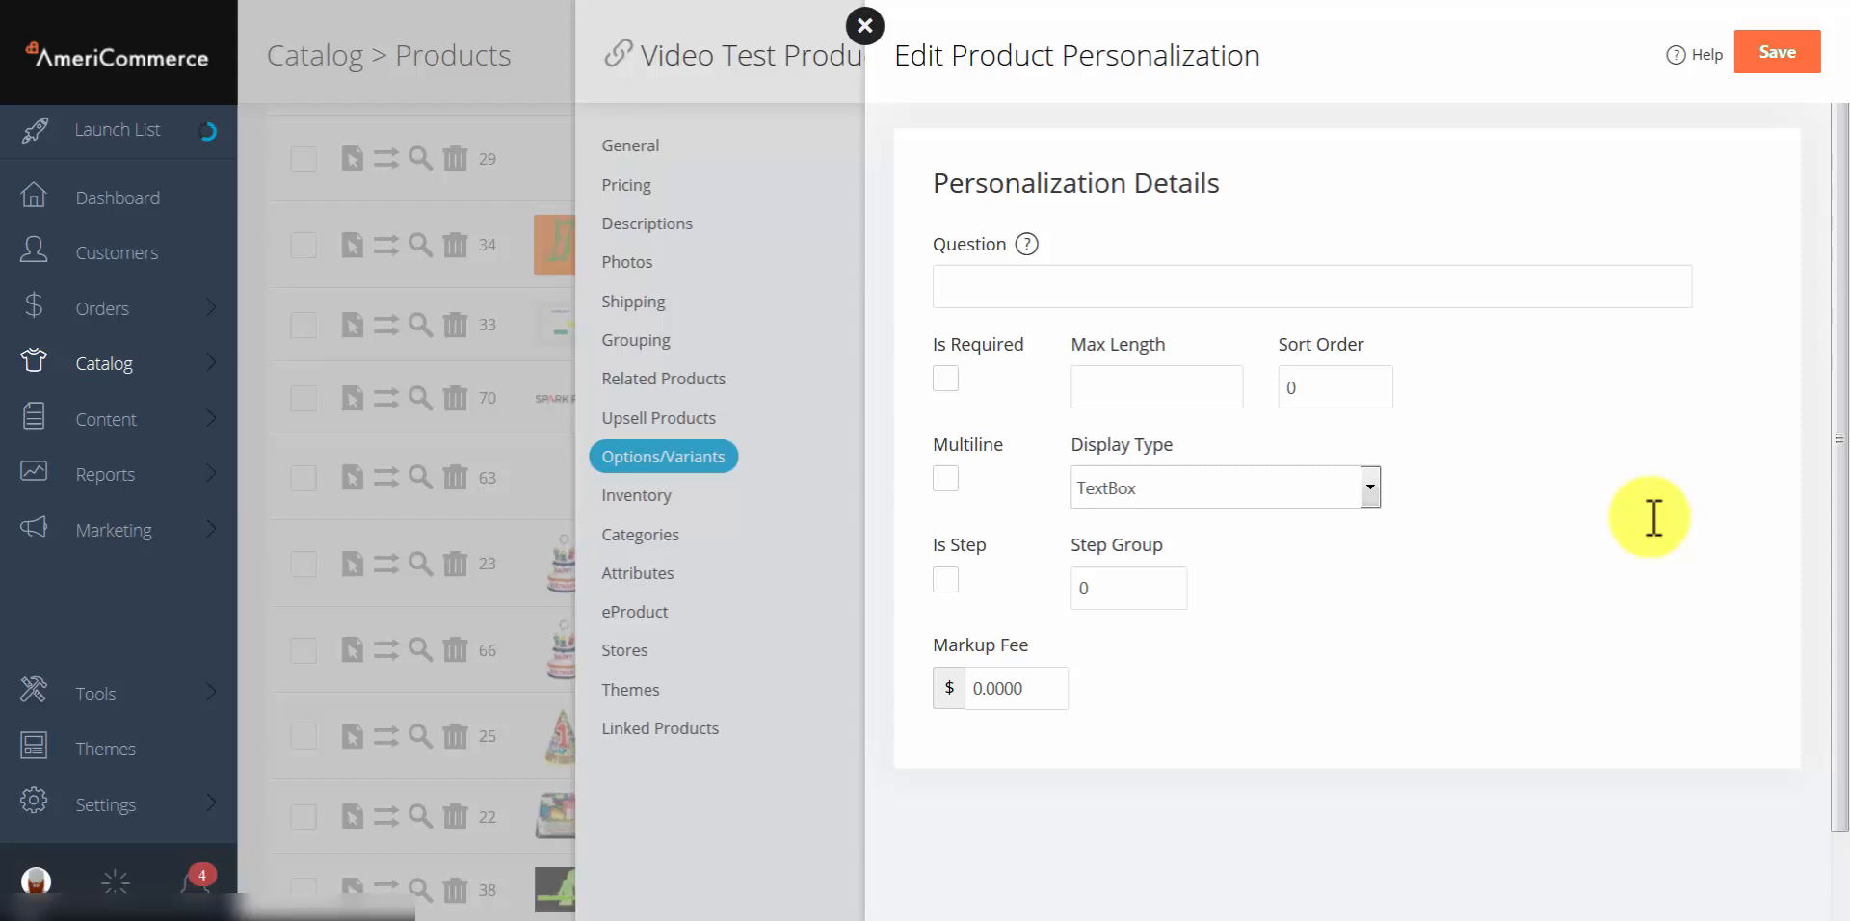
pyautogui.click(1033, 289)
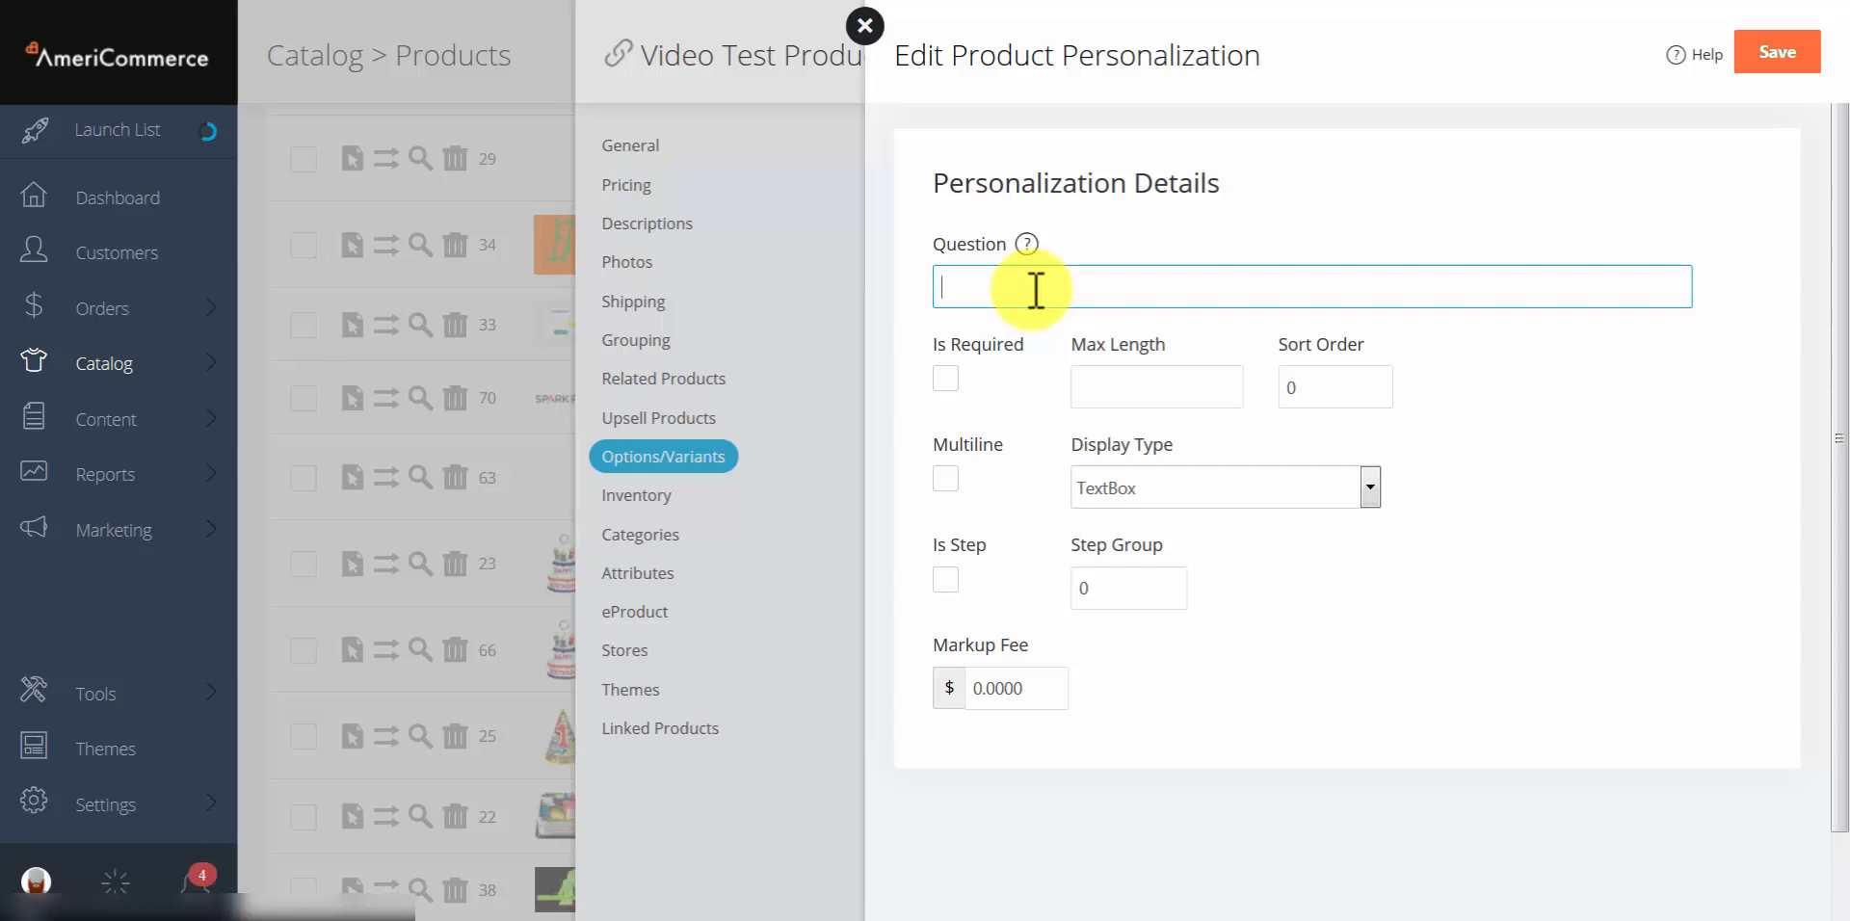
pyautogui.click(1728, 491)
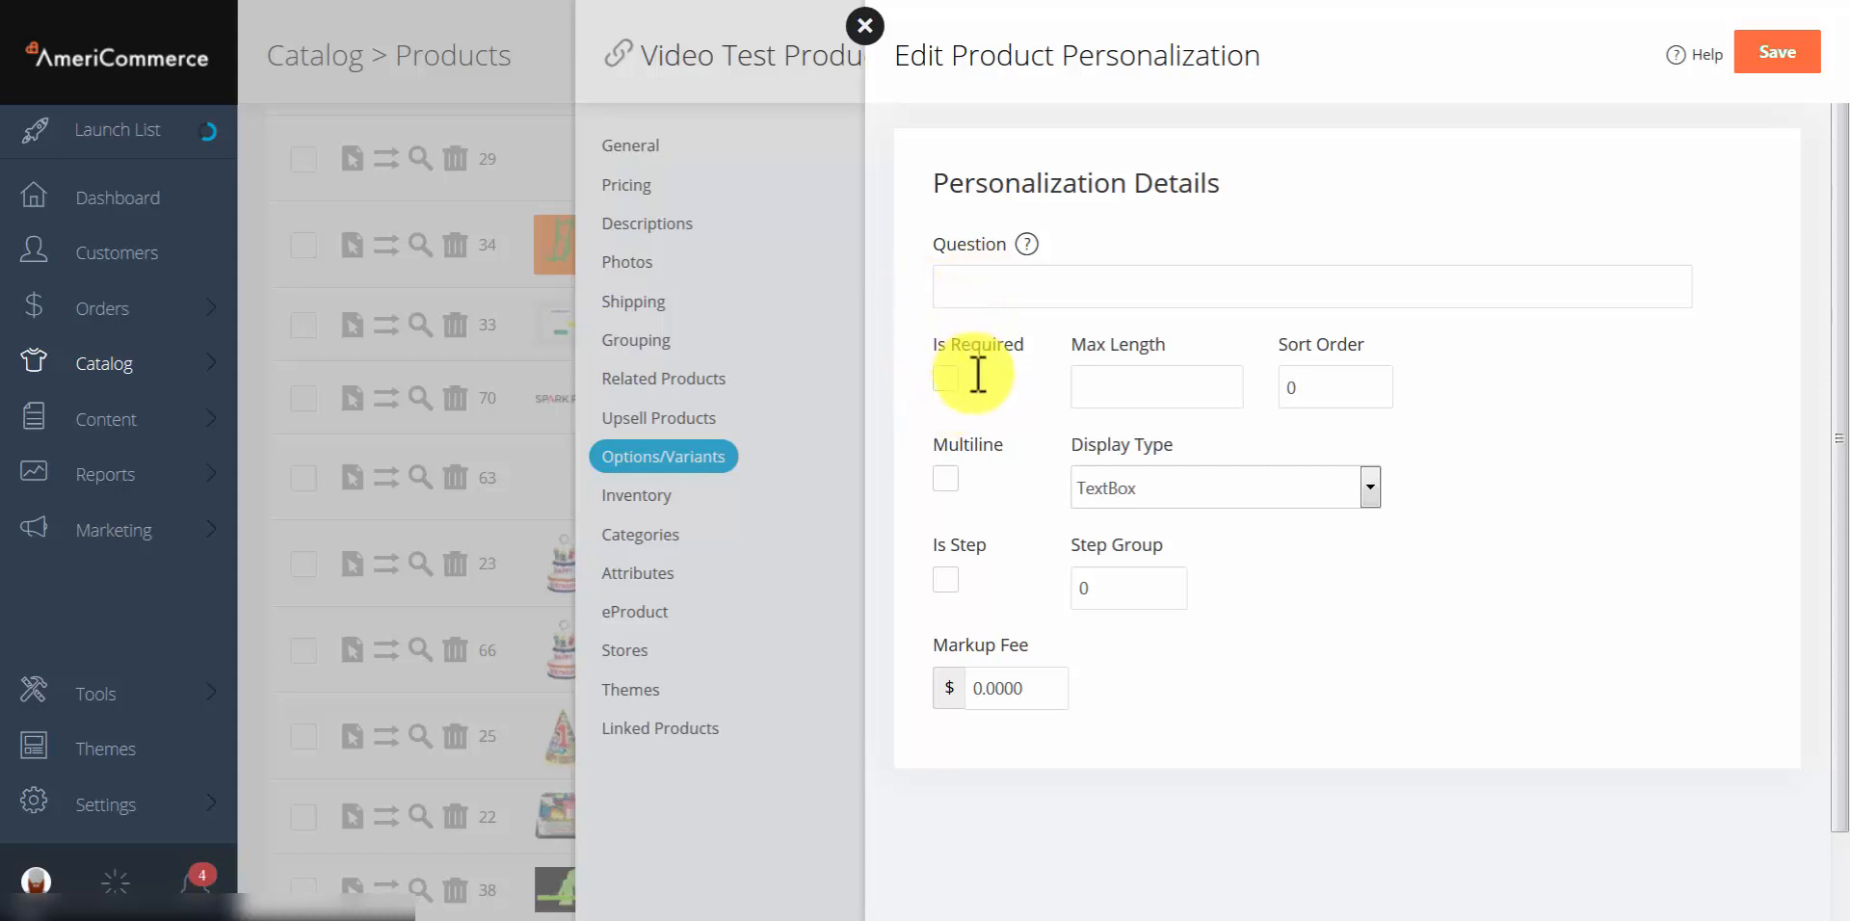
pyautogui.click(1174, 385)
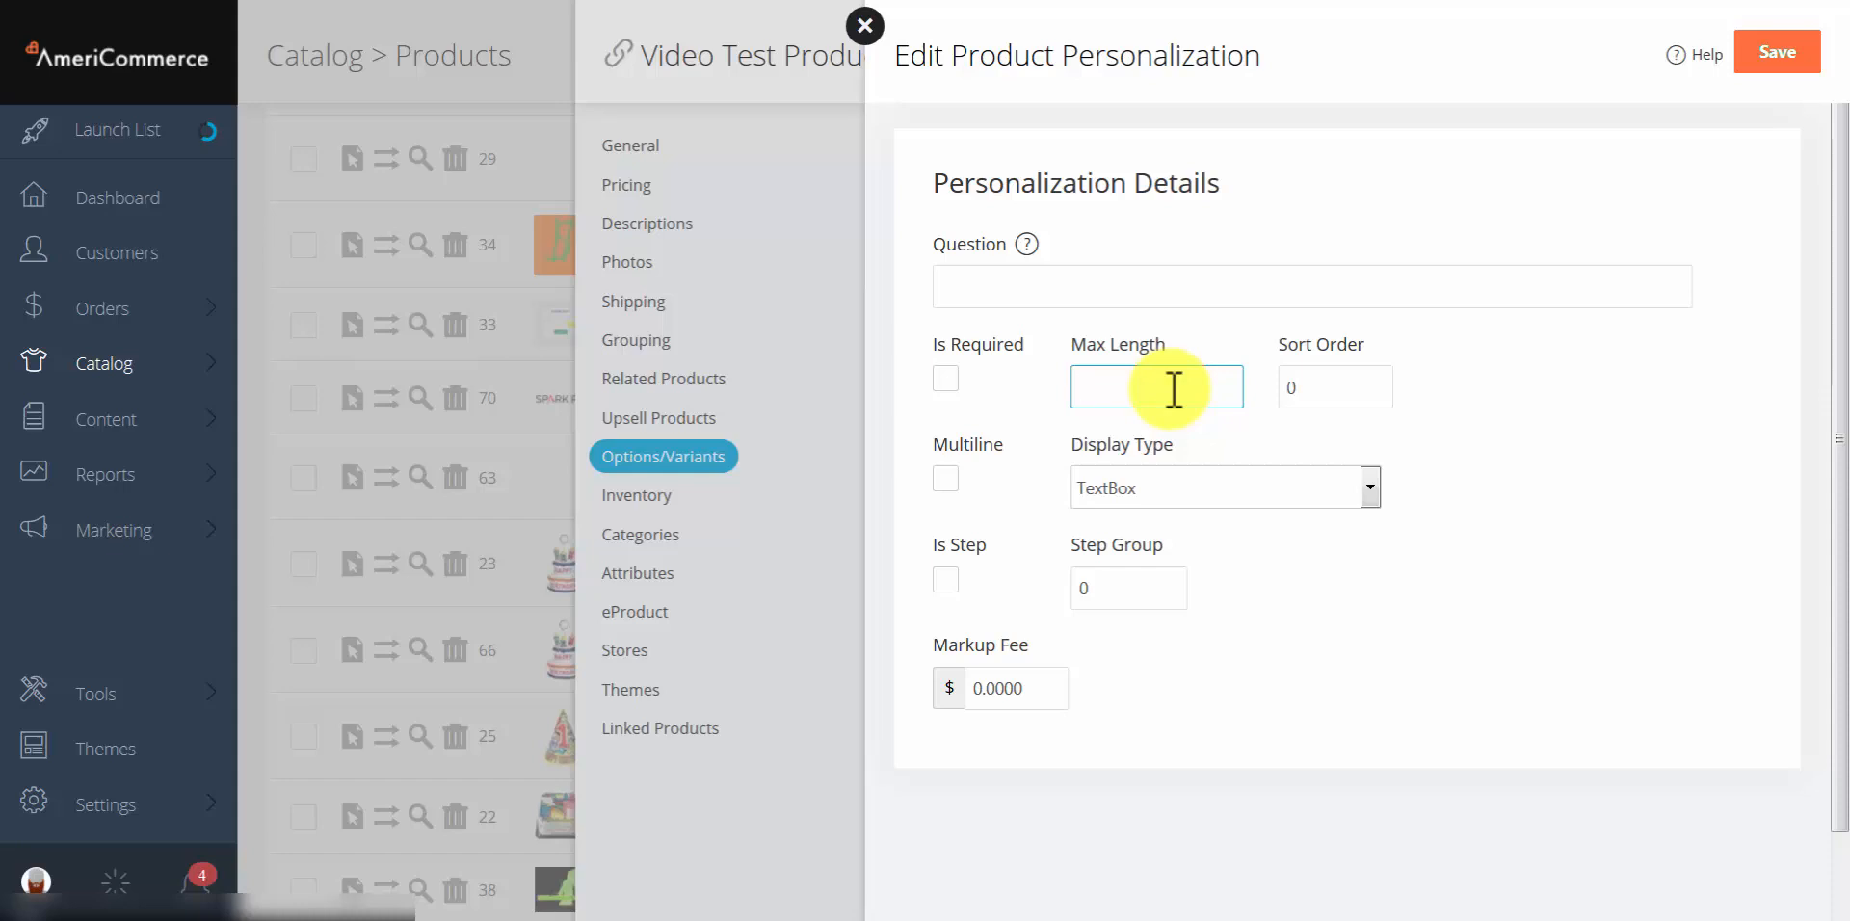
pyautogui.write('3')
pyautogui.click(1540, 376)
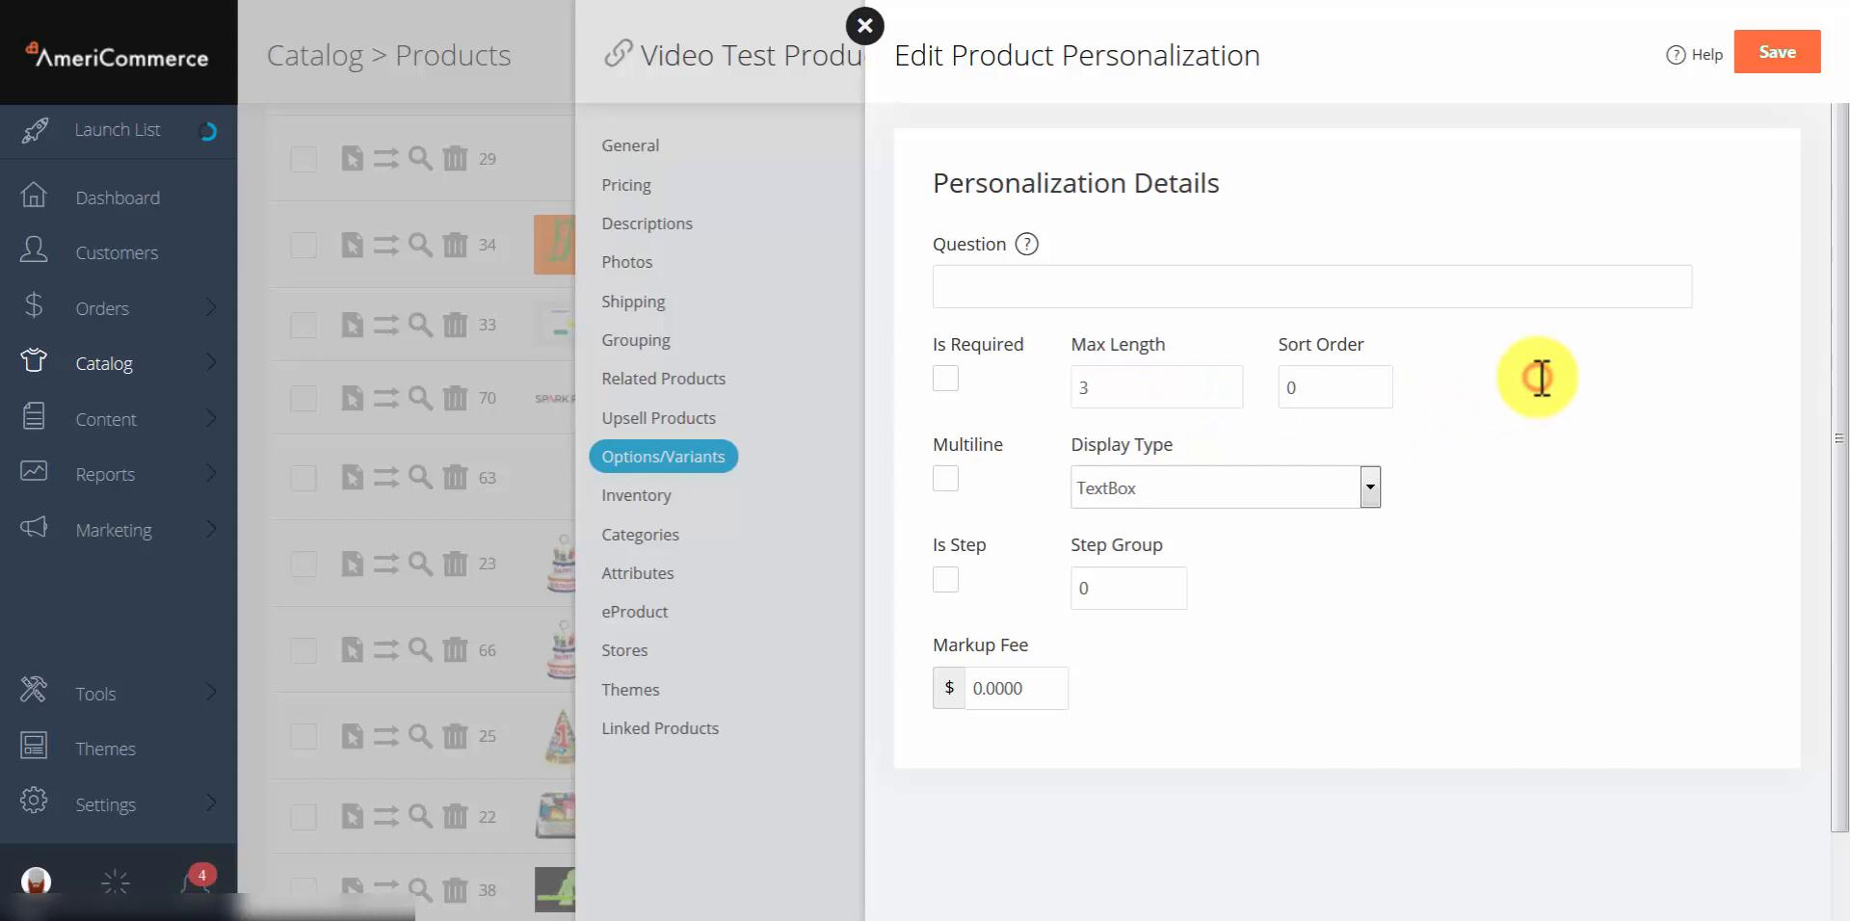
pyautogui.doubleClick(1136, 397)
pyautogui.press('BackSpace')
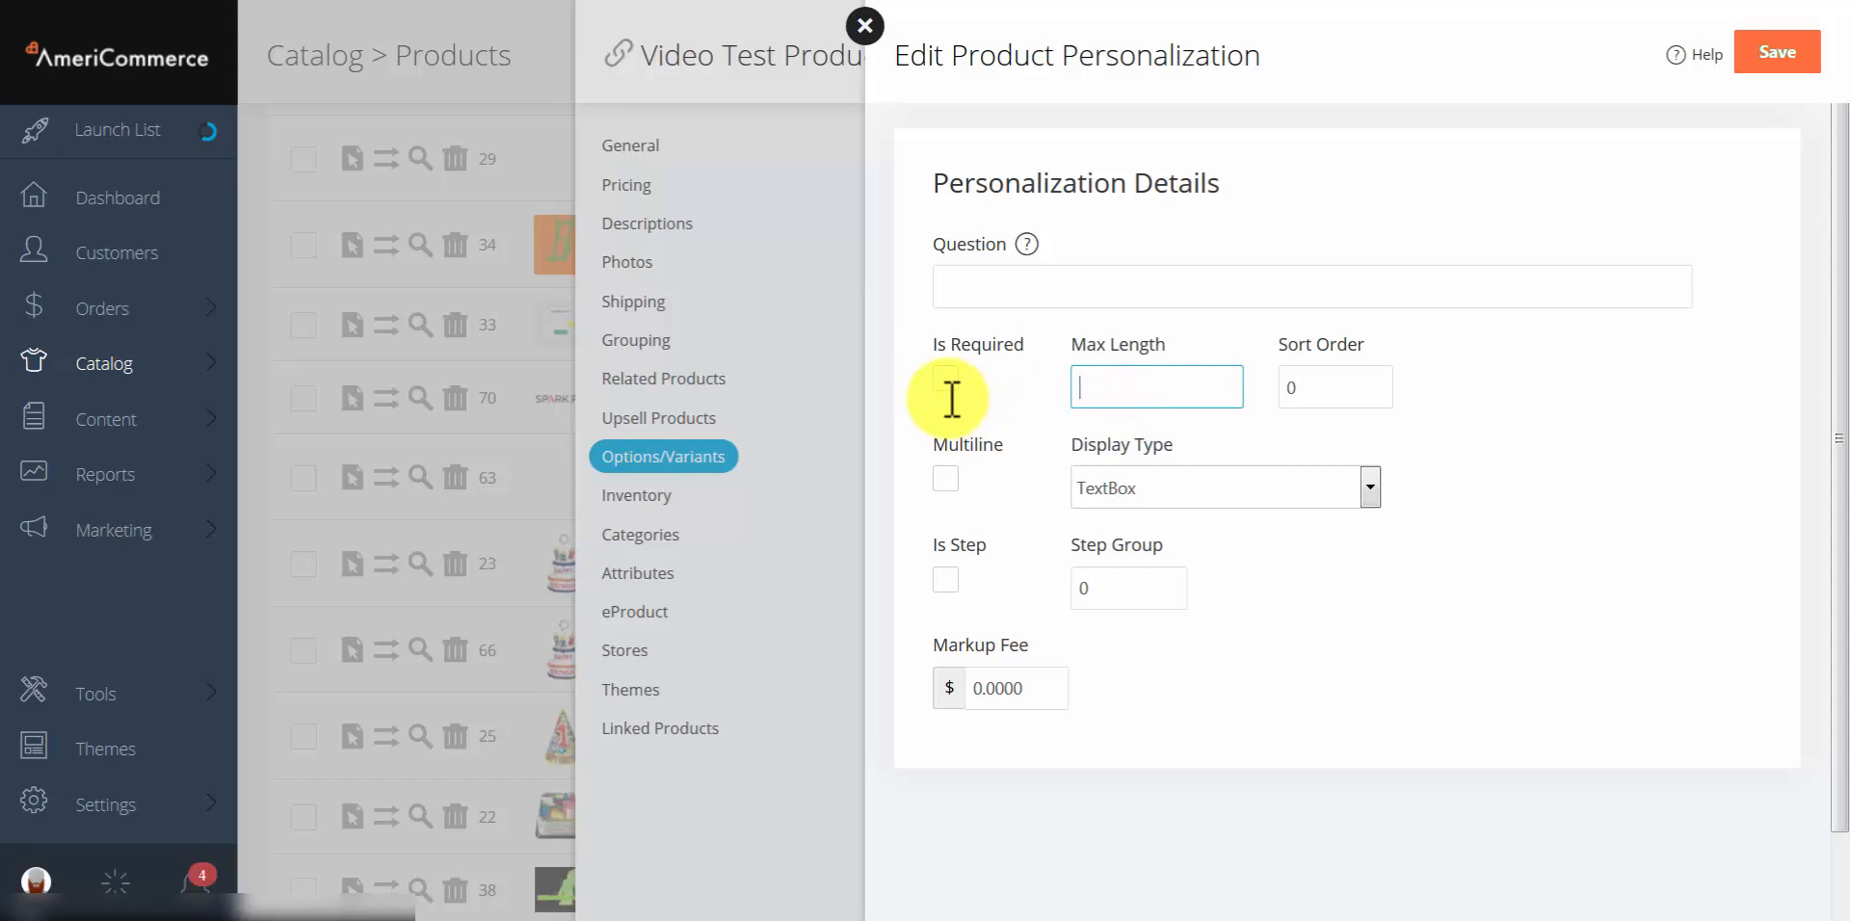
pyautogui.click(1625, 394)
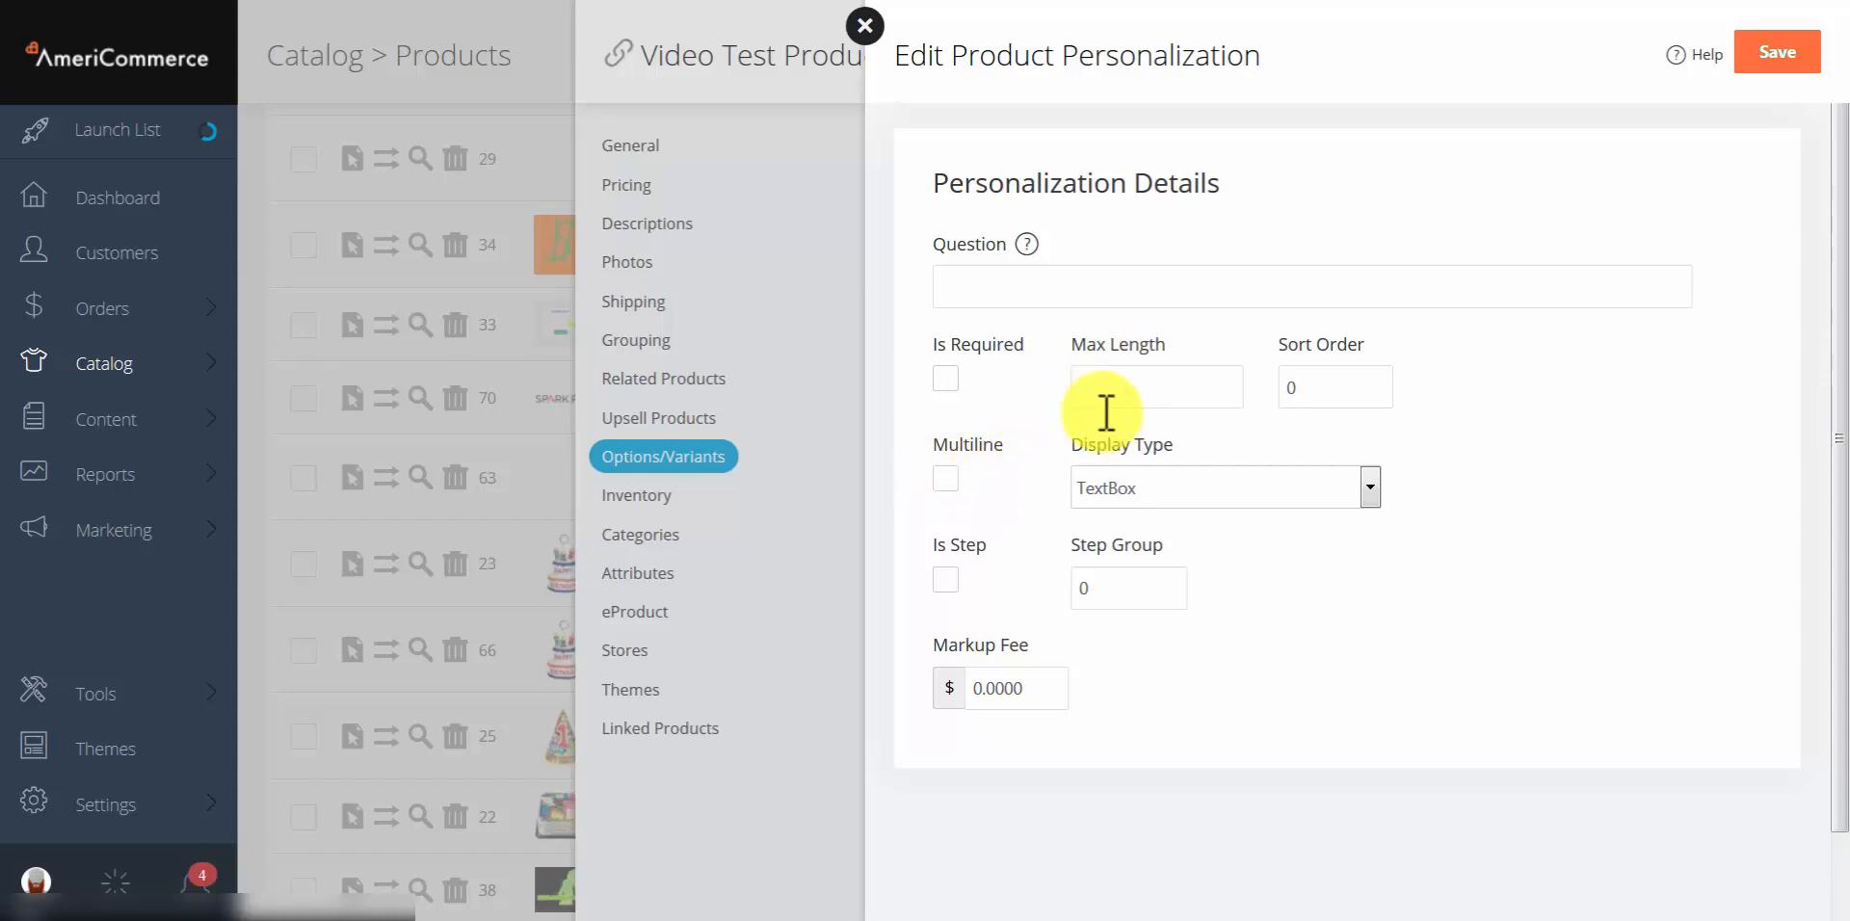
# Step: Set the personalization's display type to Upload, after briefly trying TextBoxWithConfirmation
pyautogui.click(1233, 486)
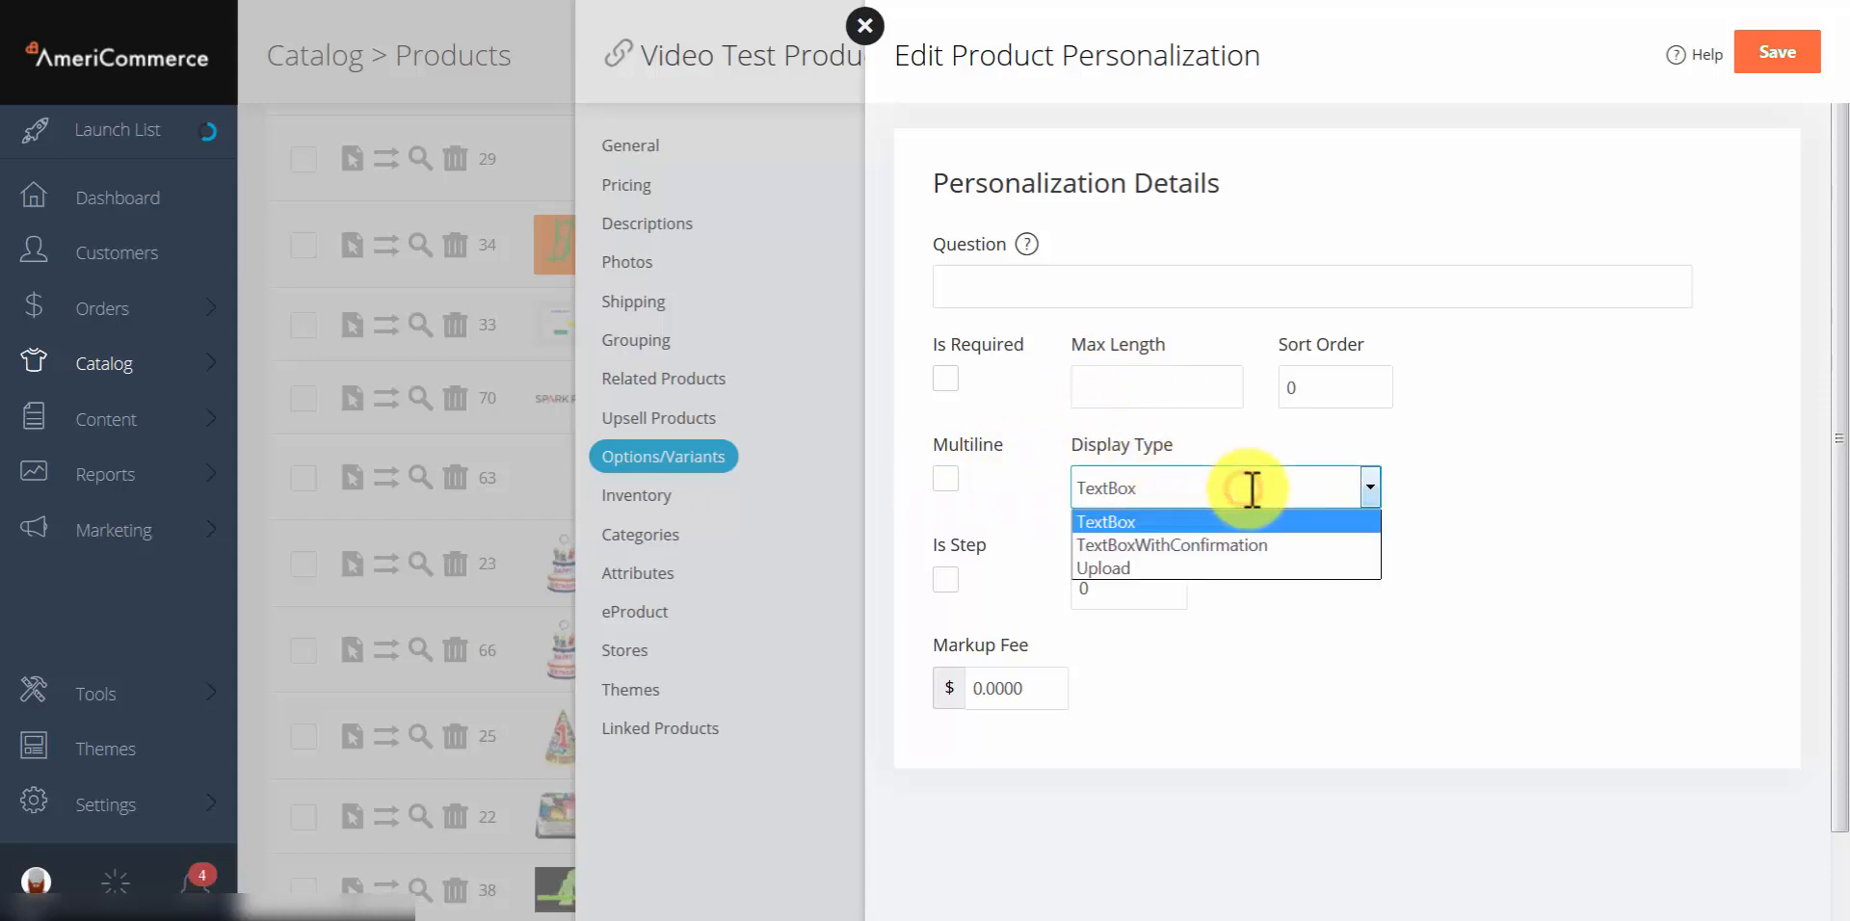
pyautogui.click(1229, 545)
pyautogui.click(1452, 554)
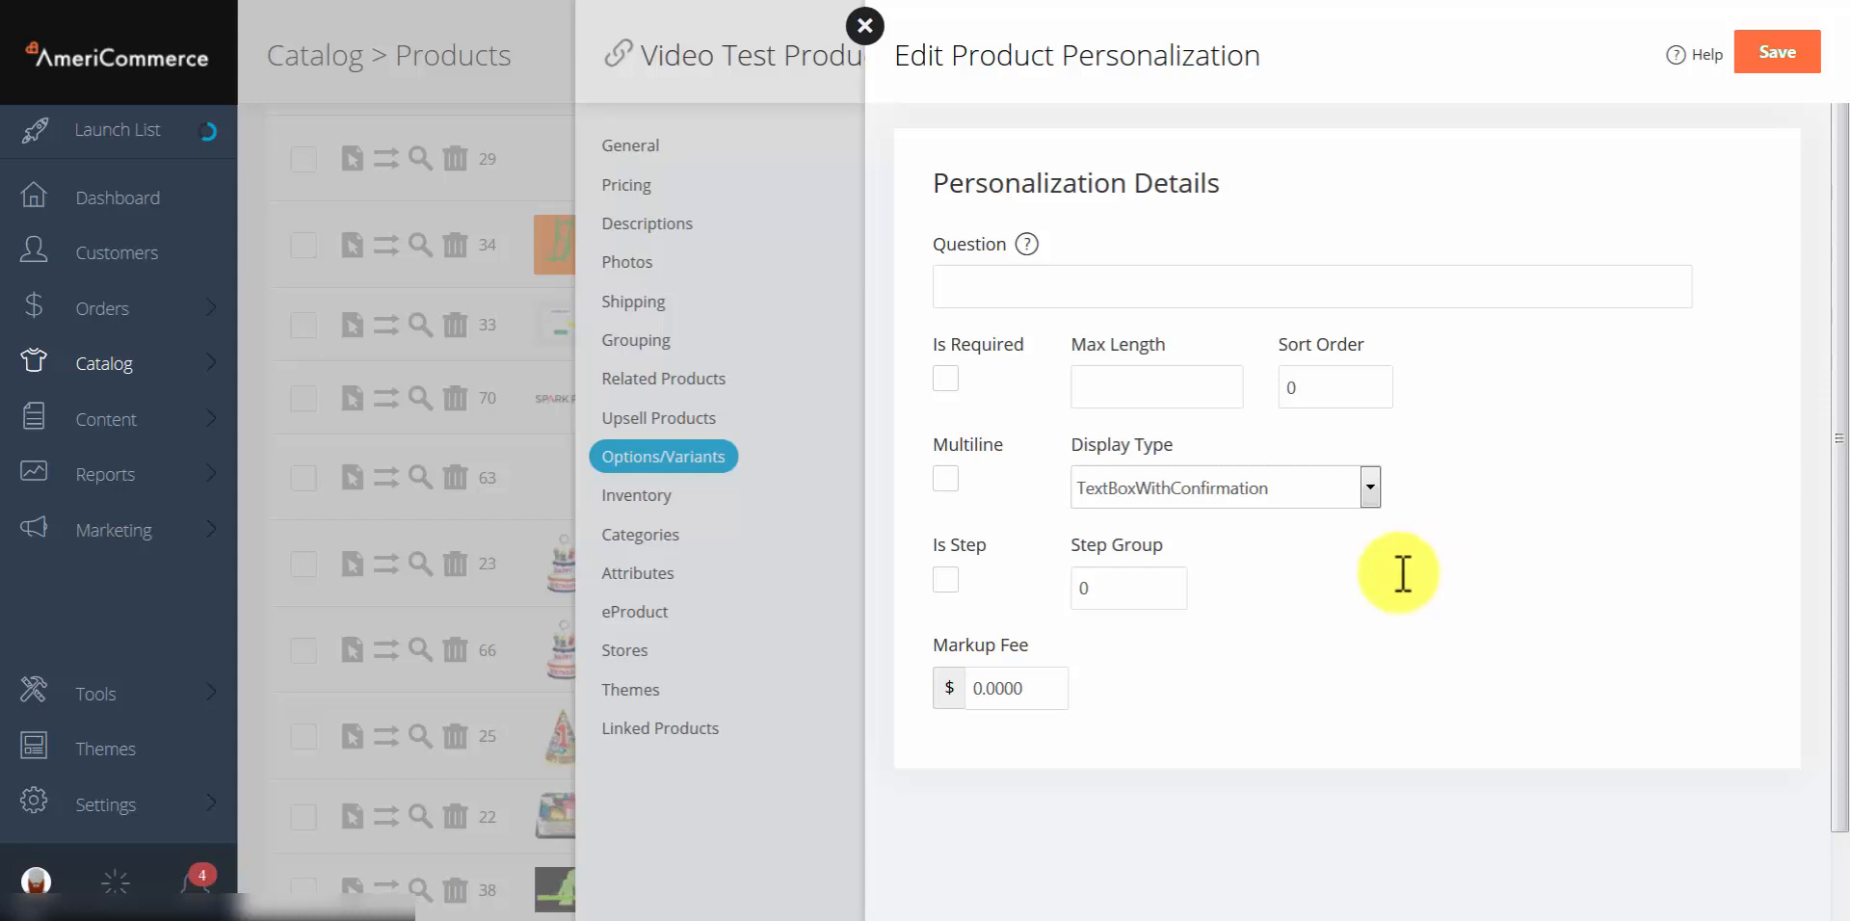
pyautogui.click(1160, 493)
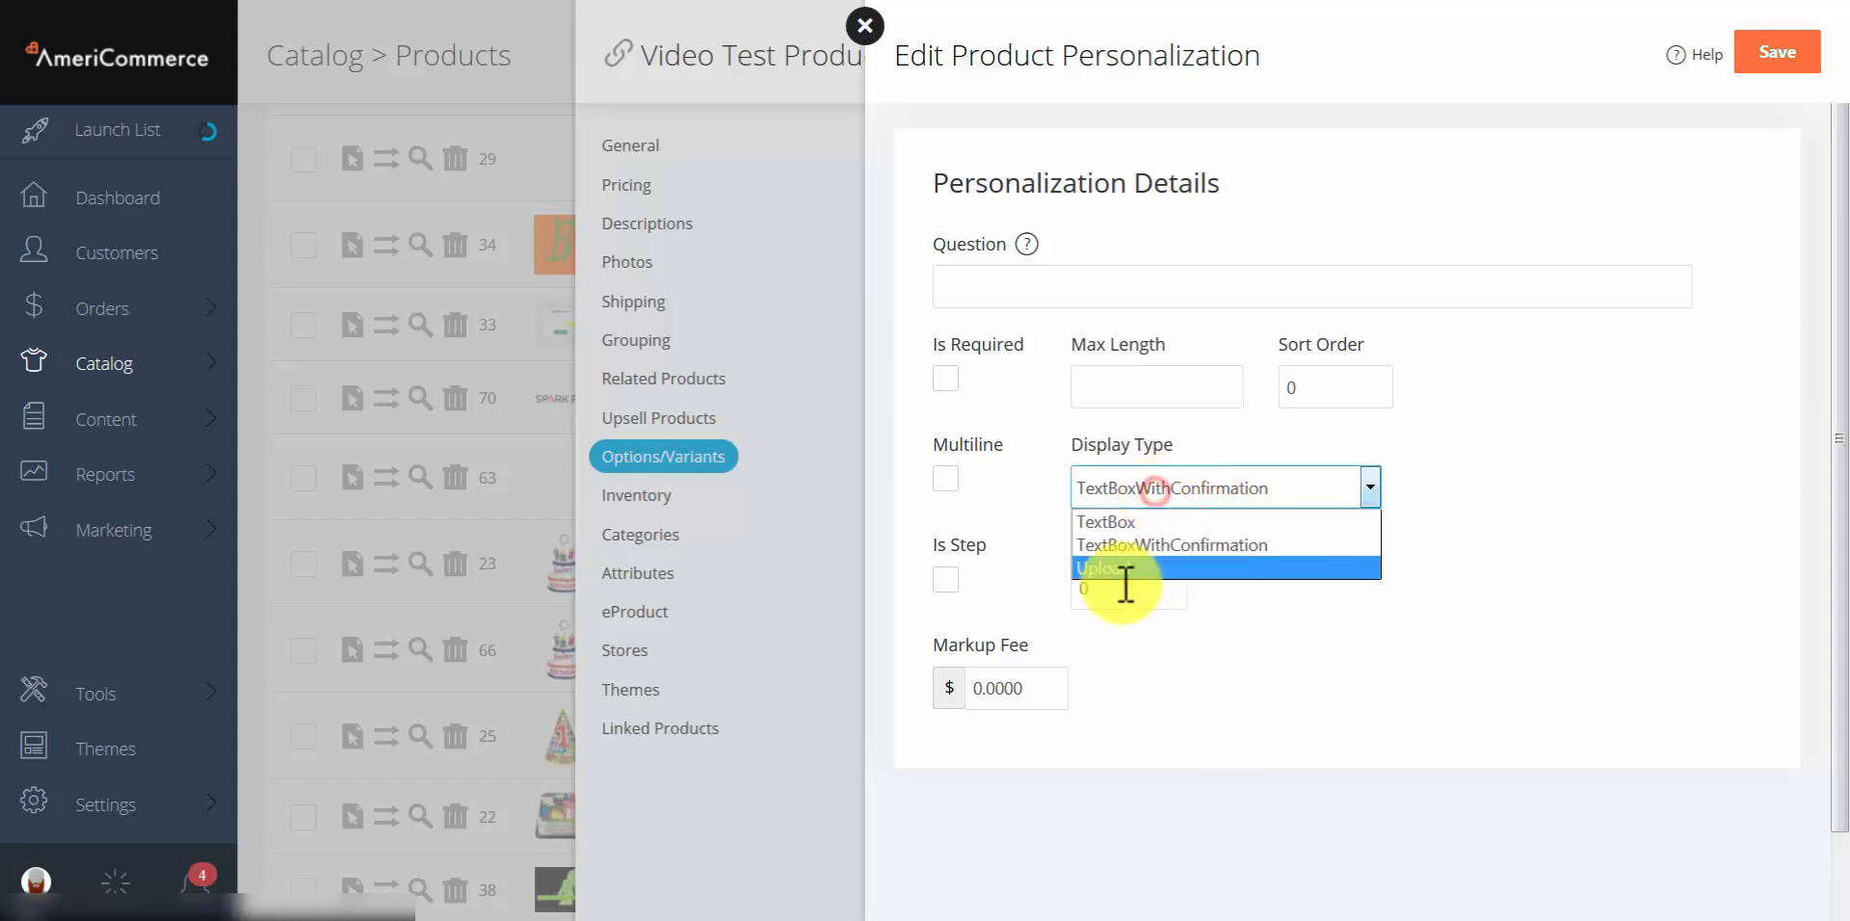
pyautogui.click(1122, 571)
pyautogui.click(1429, 552)
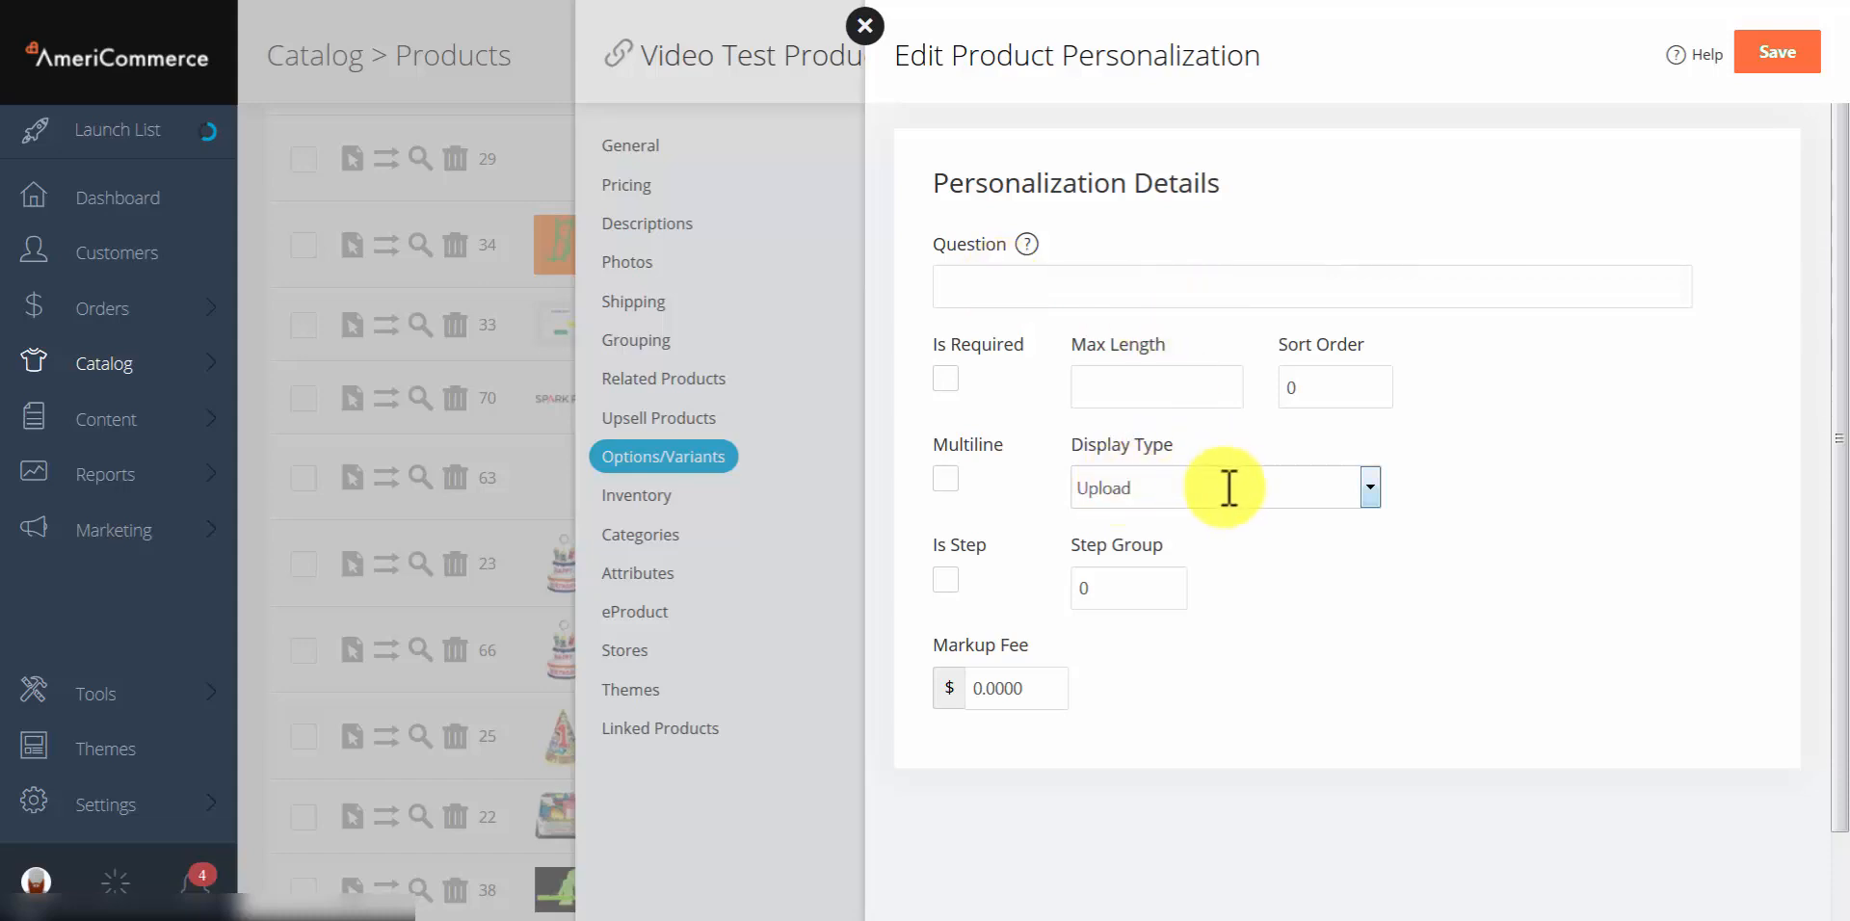
pyautogui.click(1342, 610)
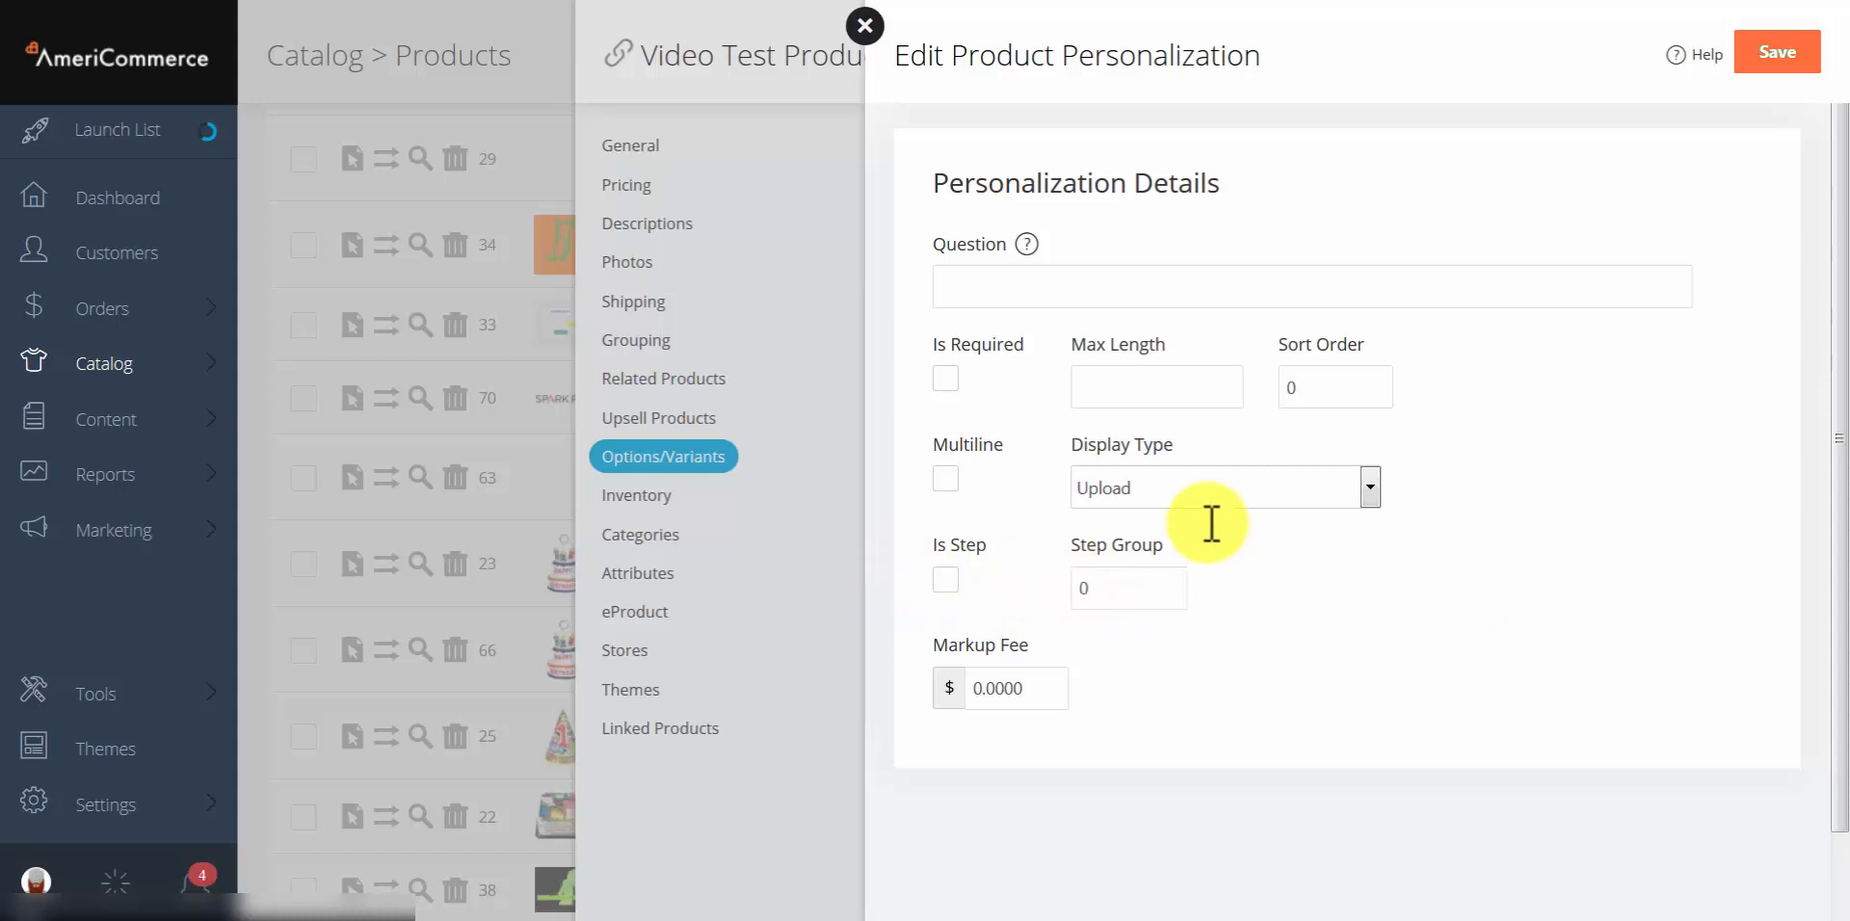
# Step: Leave the question blank, tick Is Step with step group 0, and close the form
pyautogui.click(1103, 284)
pyautogui.click(1410, 718)
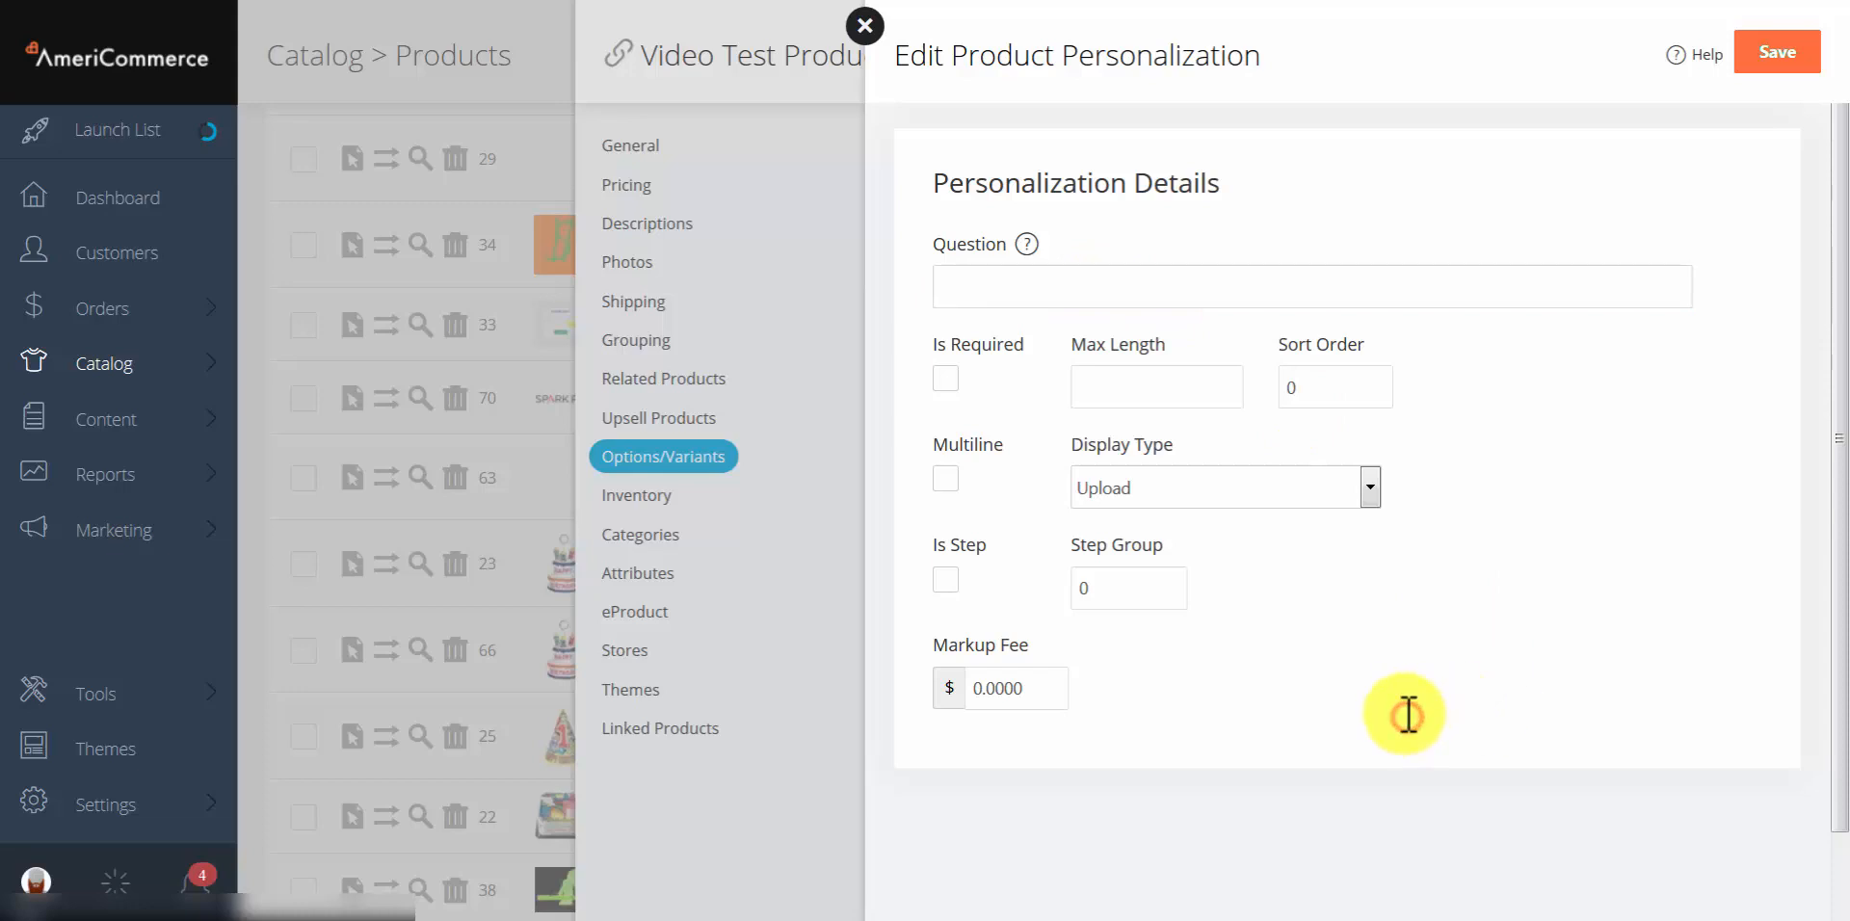
pyautogui.click(957, 577)
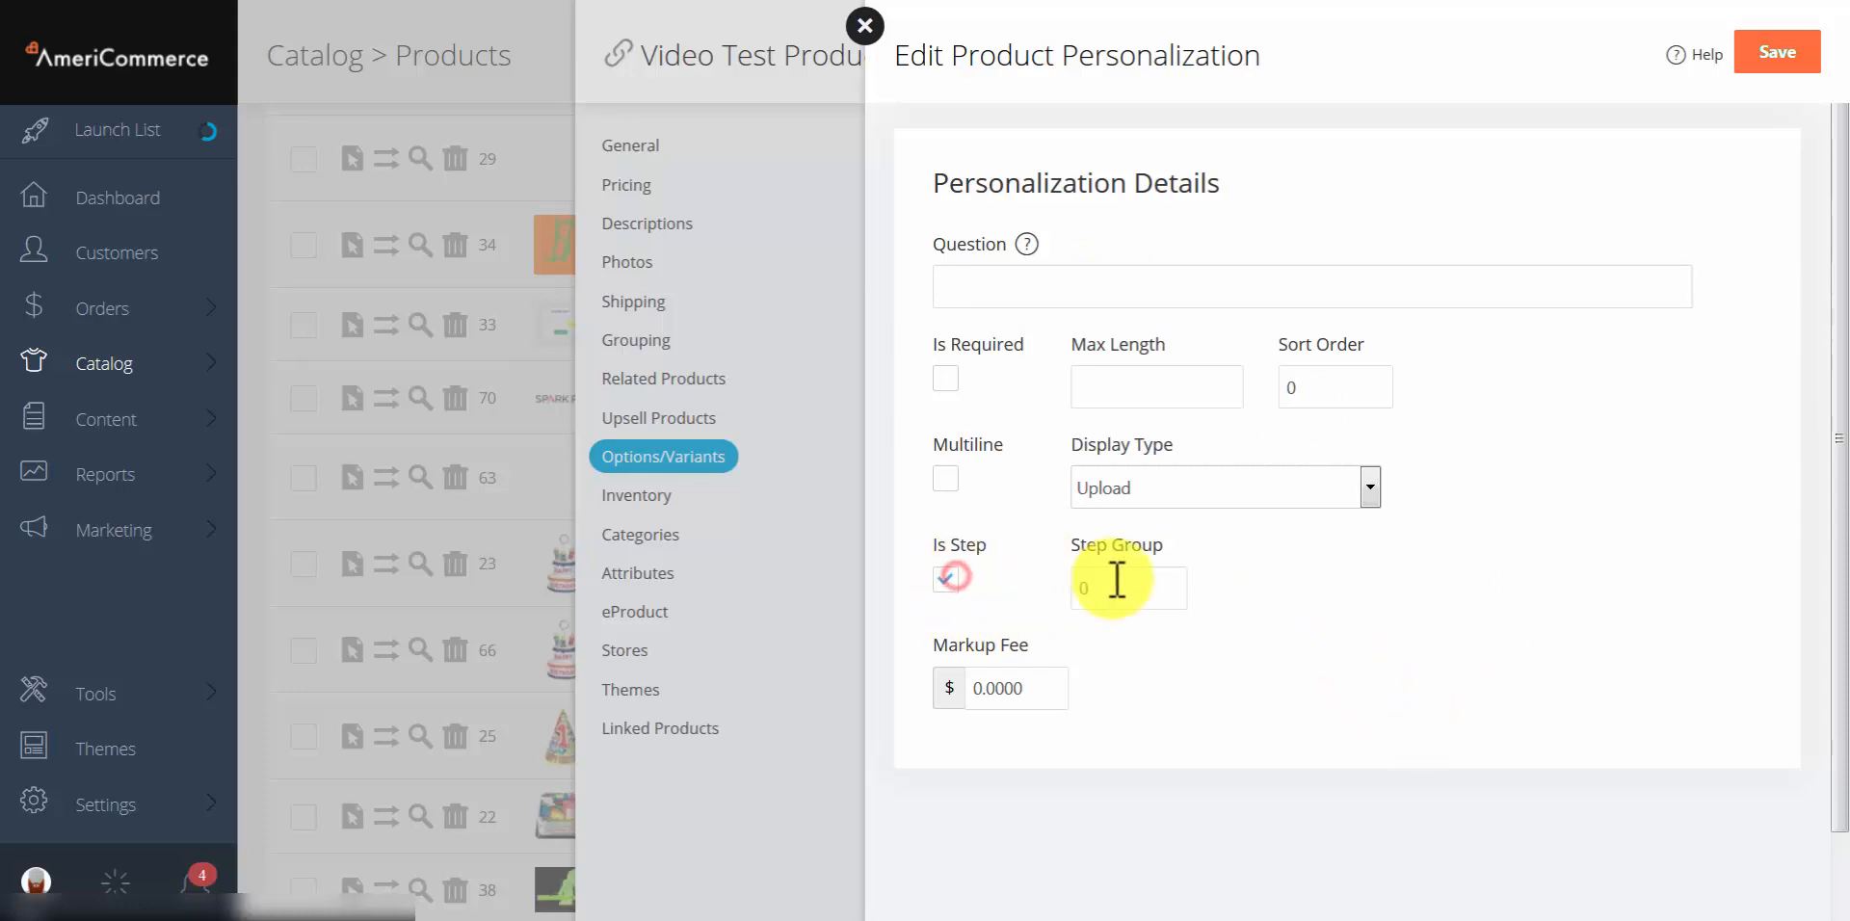
pyautogui.click(1117, 604)
pyautogui.click(1262, 604)
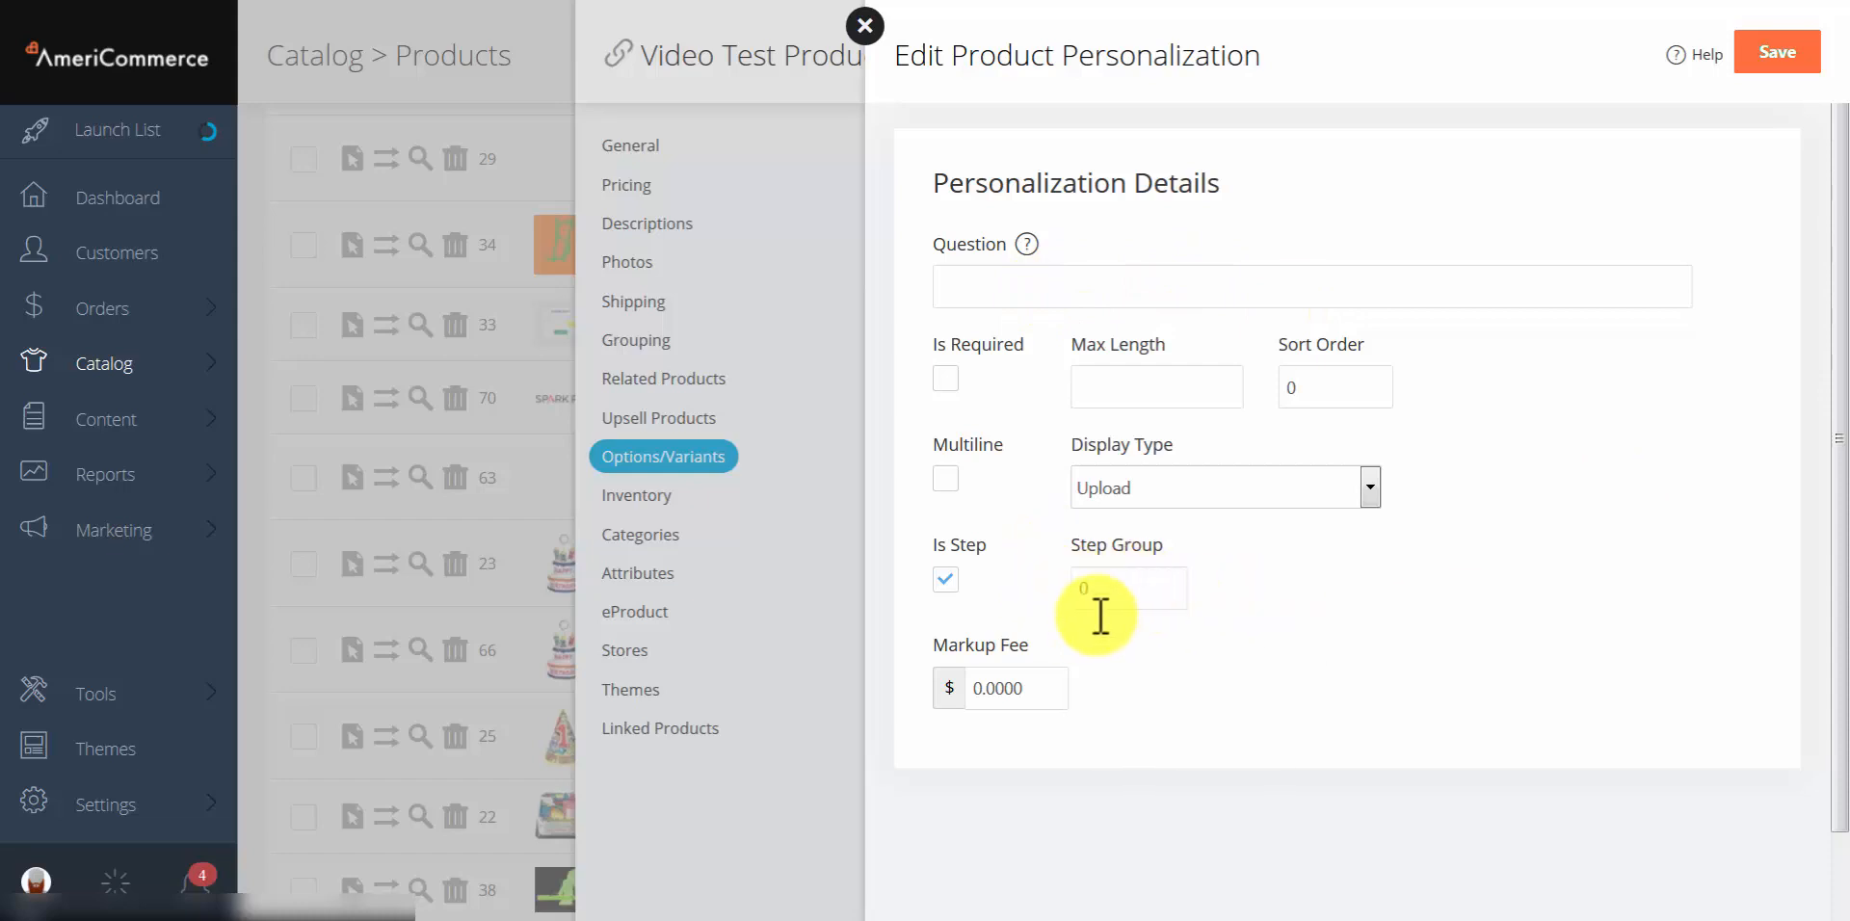
pyautogui.click(1118, 590)
pyautogui.write('0')
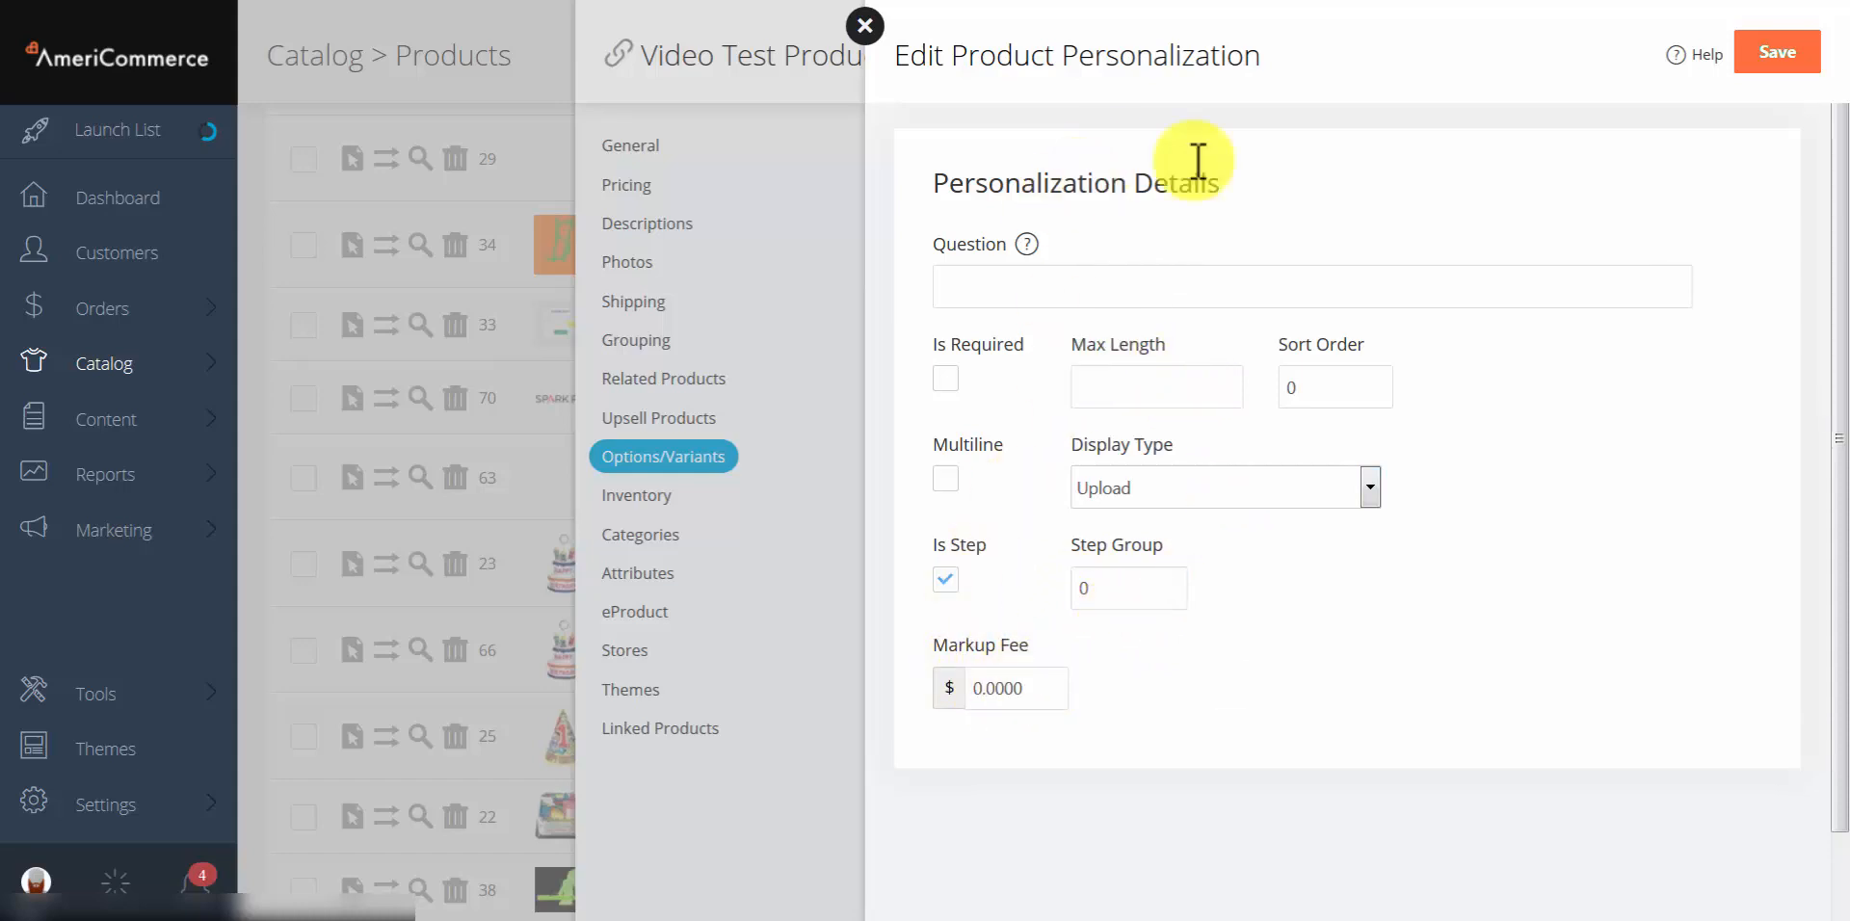
pyautogui.click(944, 55)
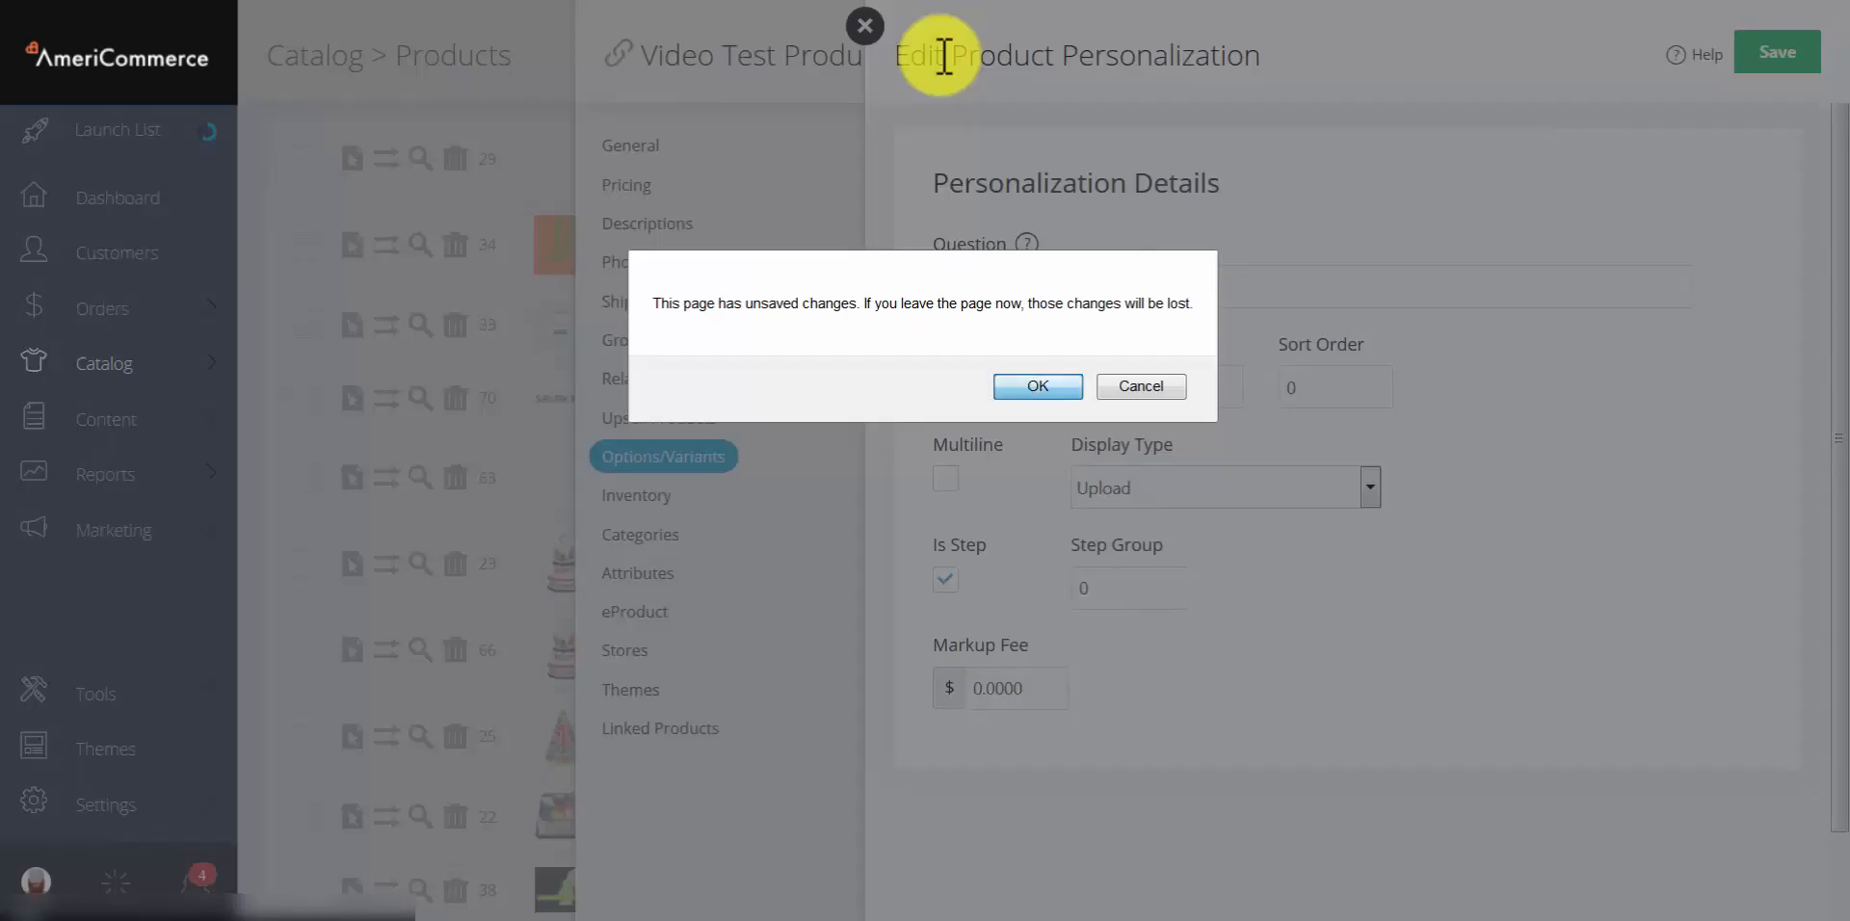
# Step: Discard the unsaved personalization and go to the product's Inventory settings
pyautogui.press('Return')
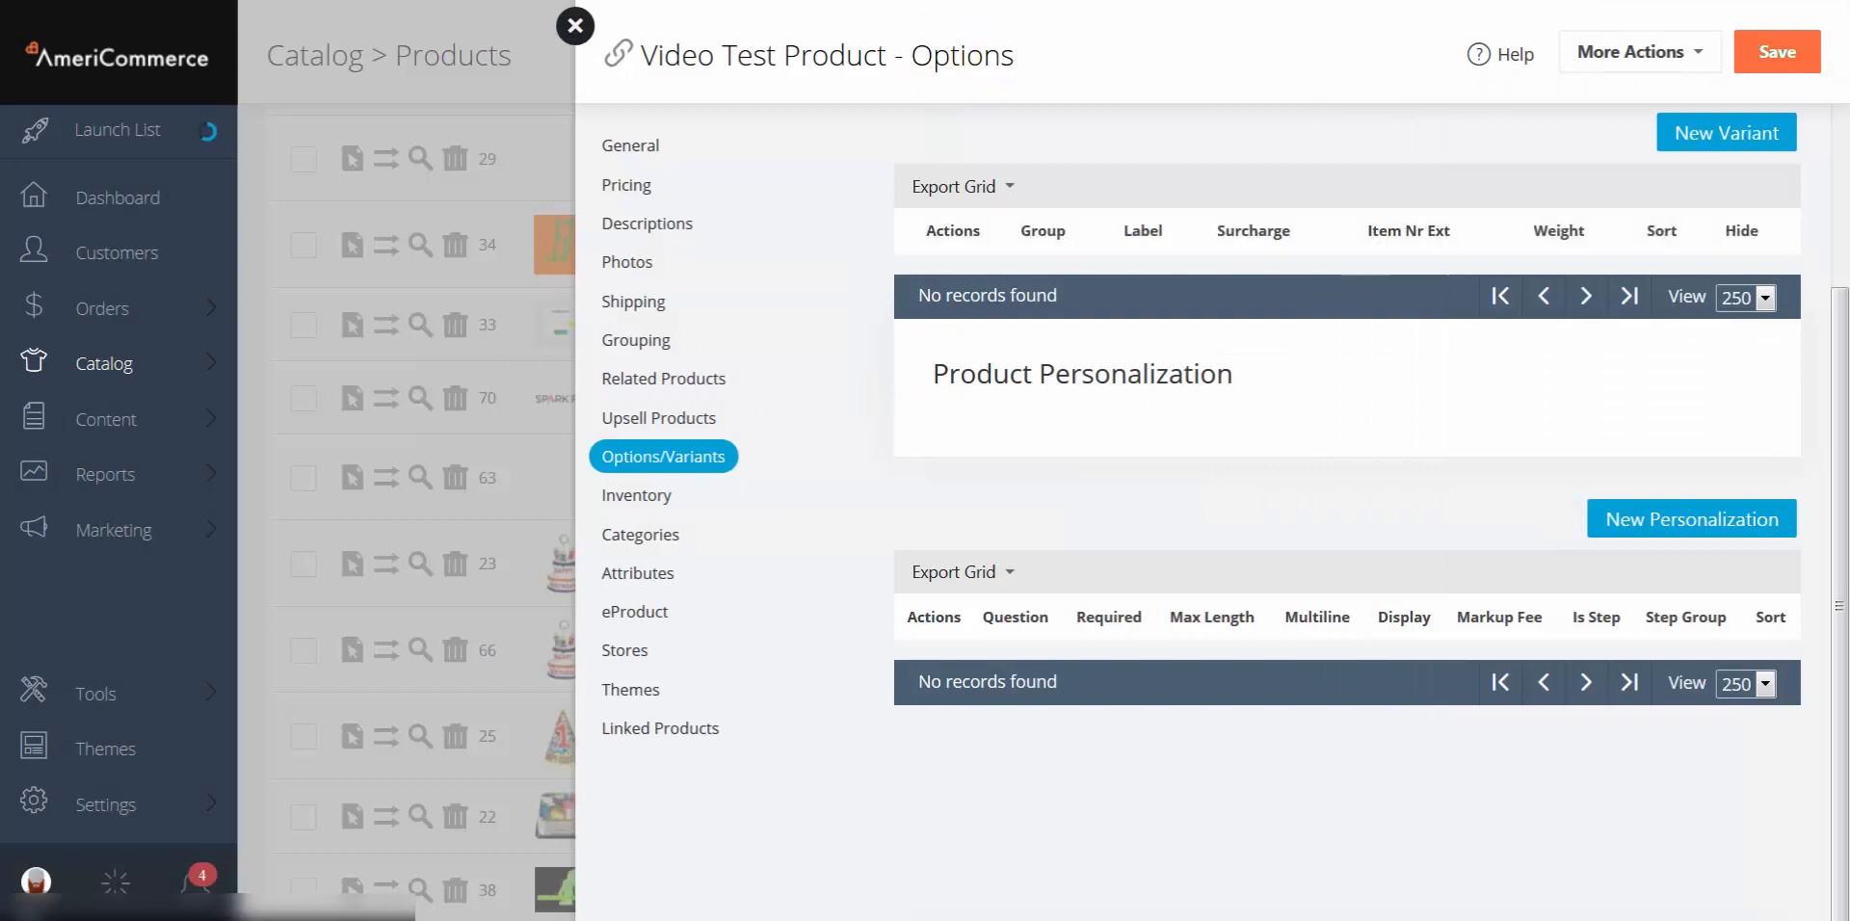
pyautogui.click(636, 496)
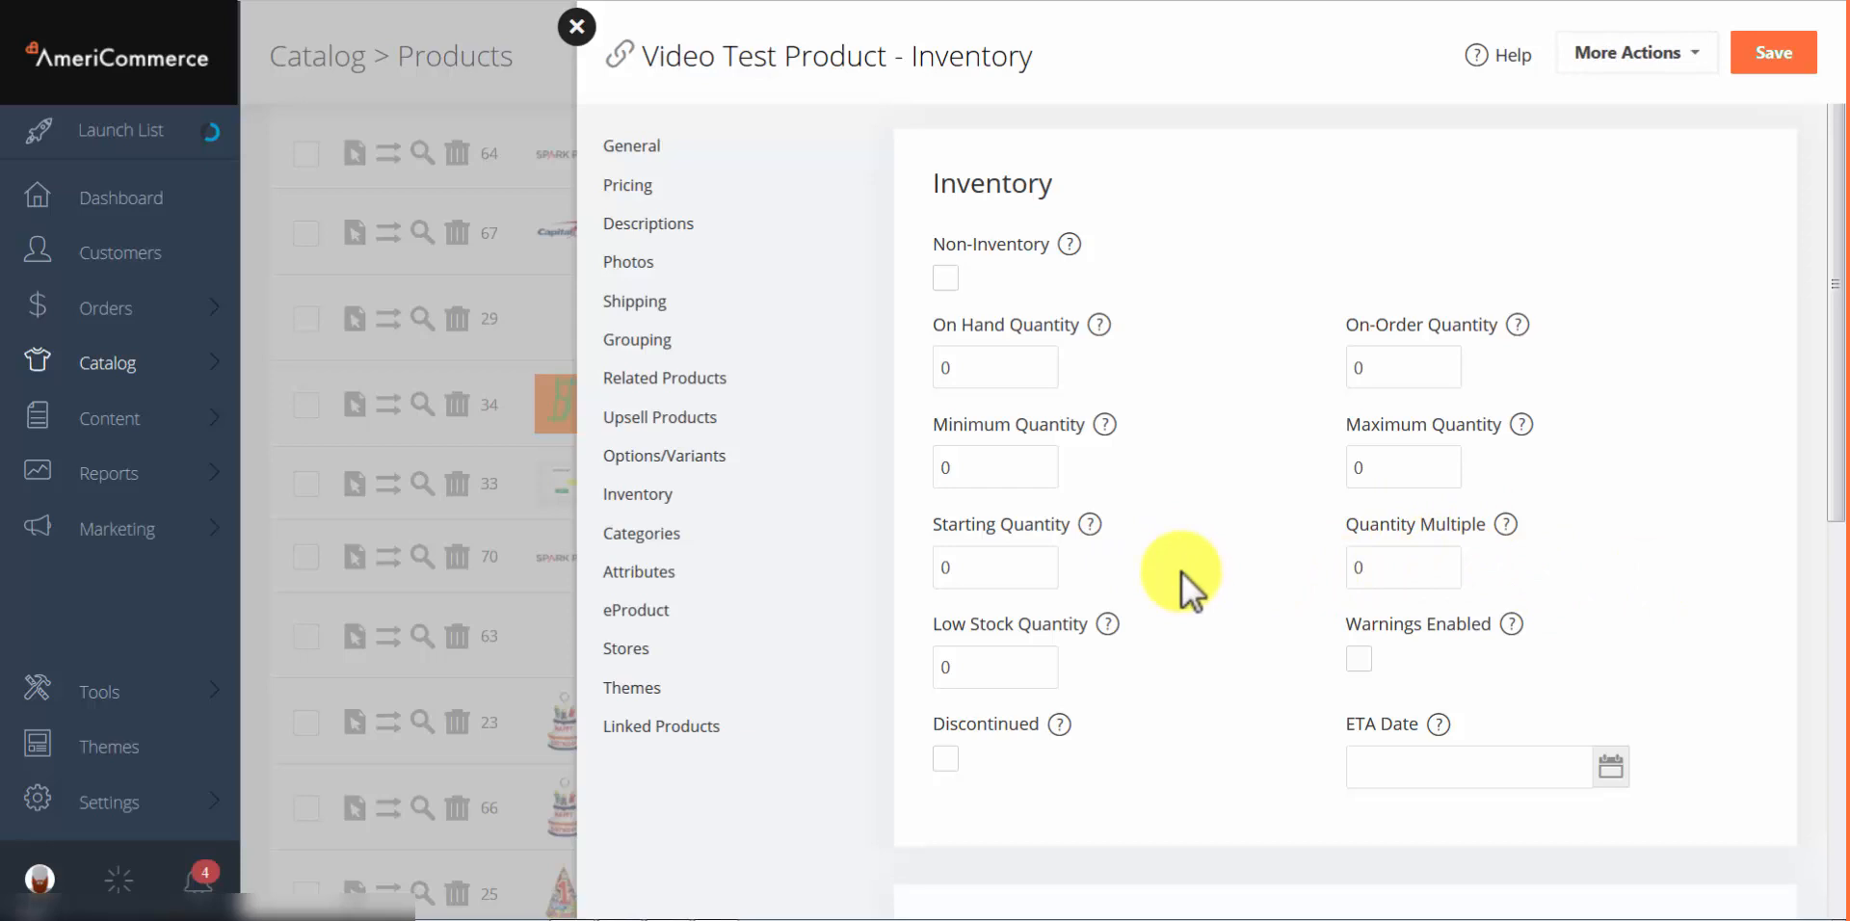
# Step: Scroll the Inventory page, leaving low stock quantity unchanged, down to the empty Variant Inventory Items/SKUs grid
pyautogui.click(1015, 674)
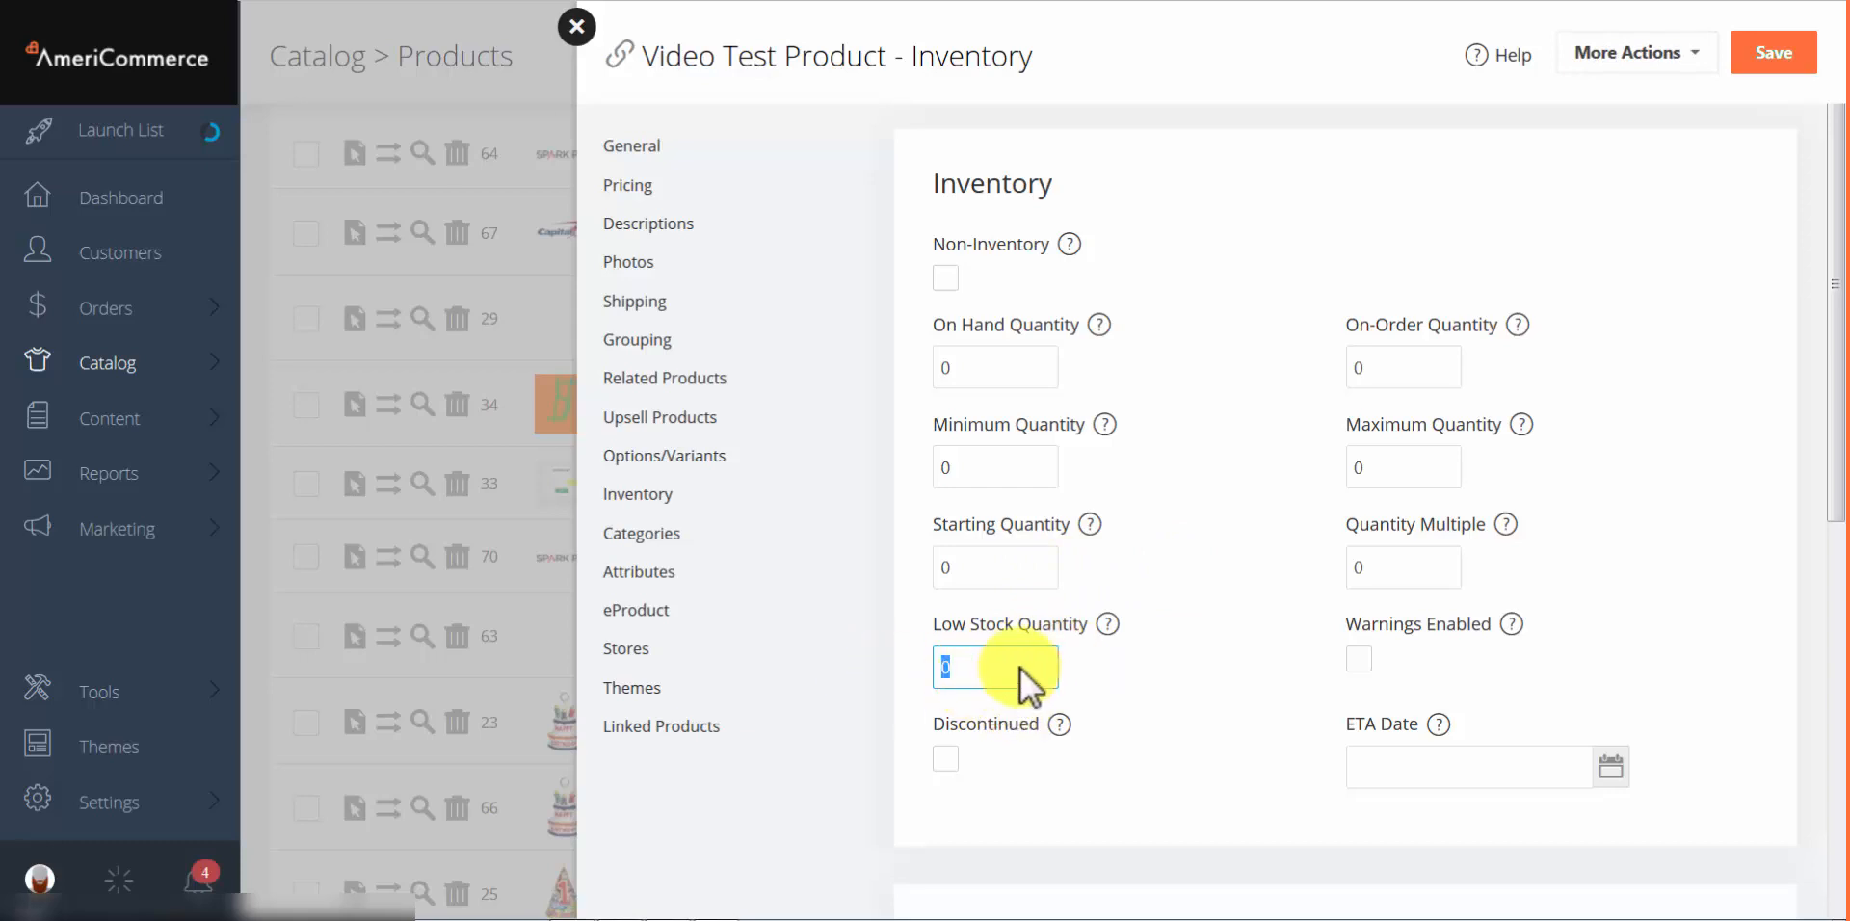
pyautogui.click(1142, 668)
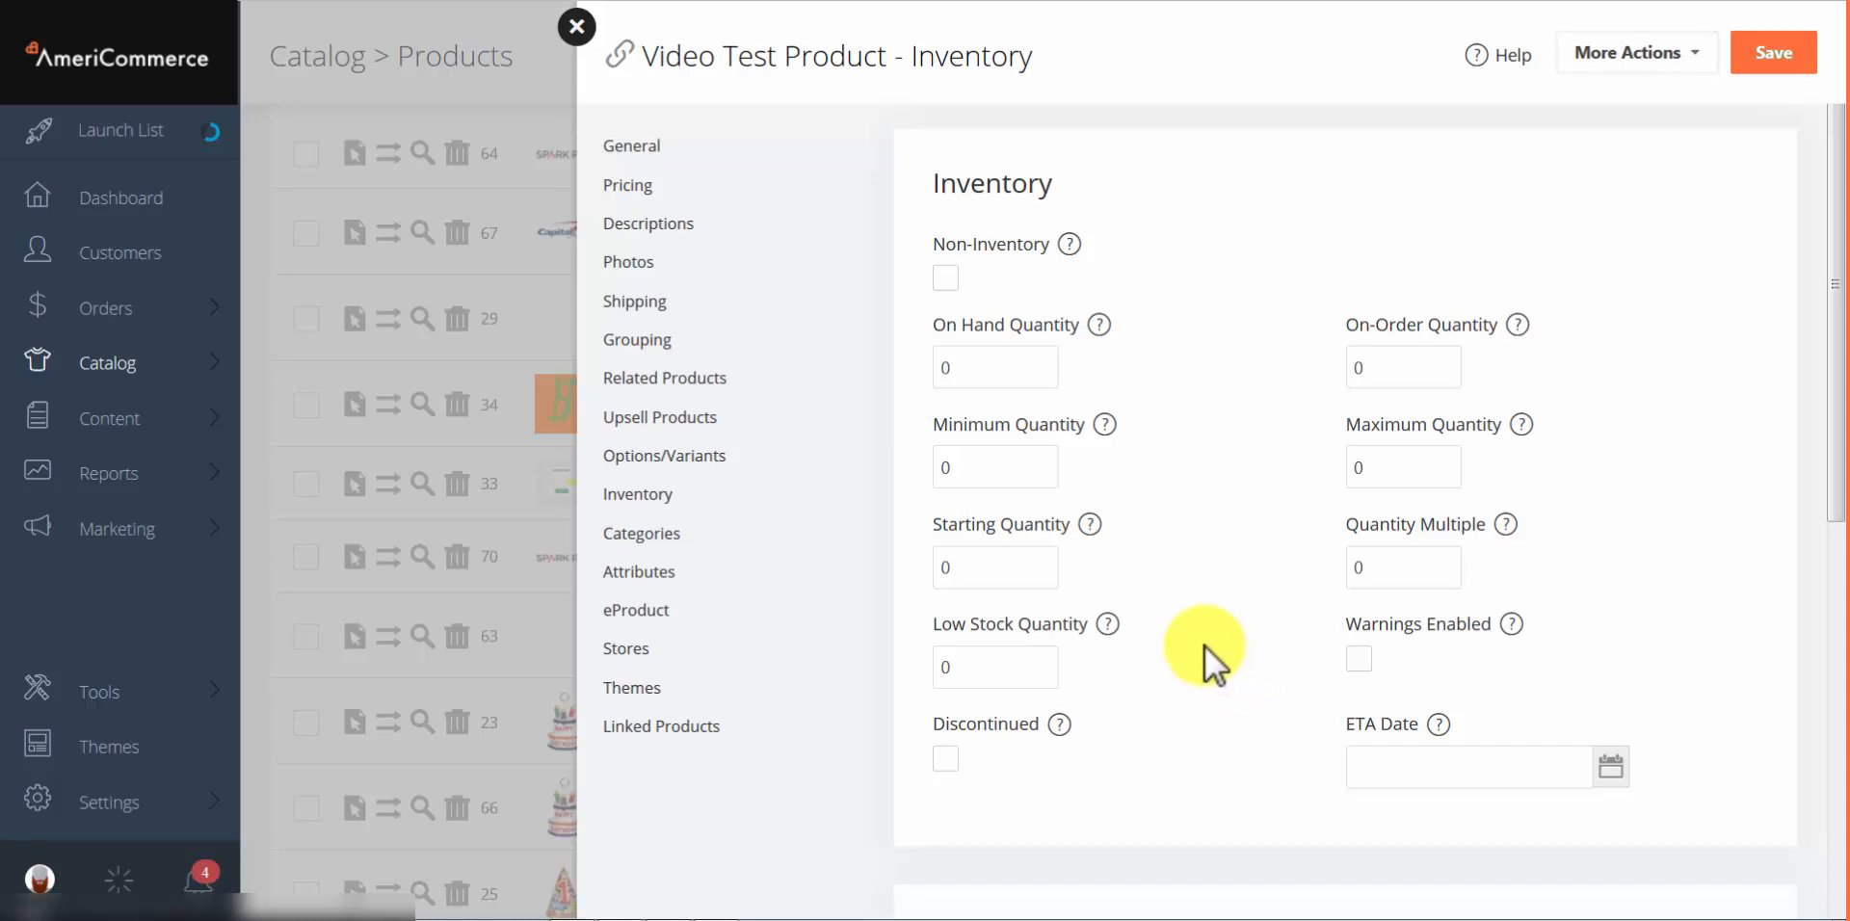
pyautogui.scroll(-1, 1205, 645)
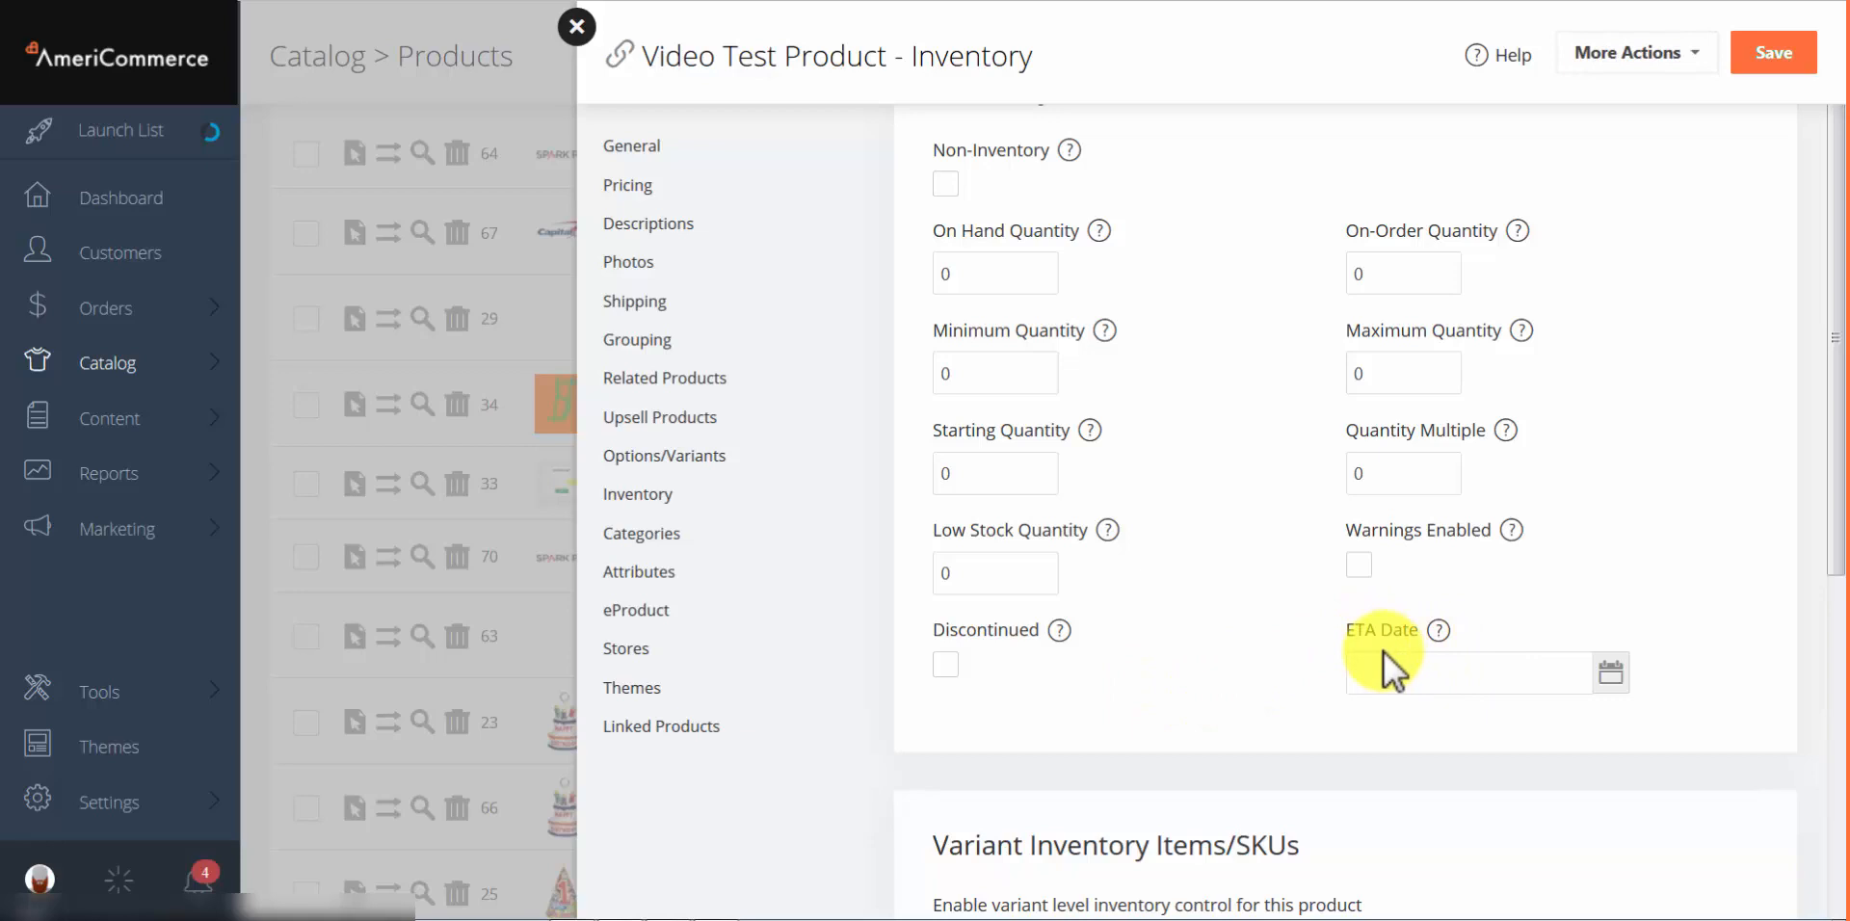
pyautogui.scroll(-5, 1291, 617)
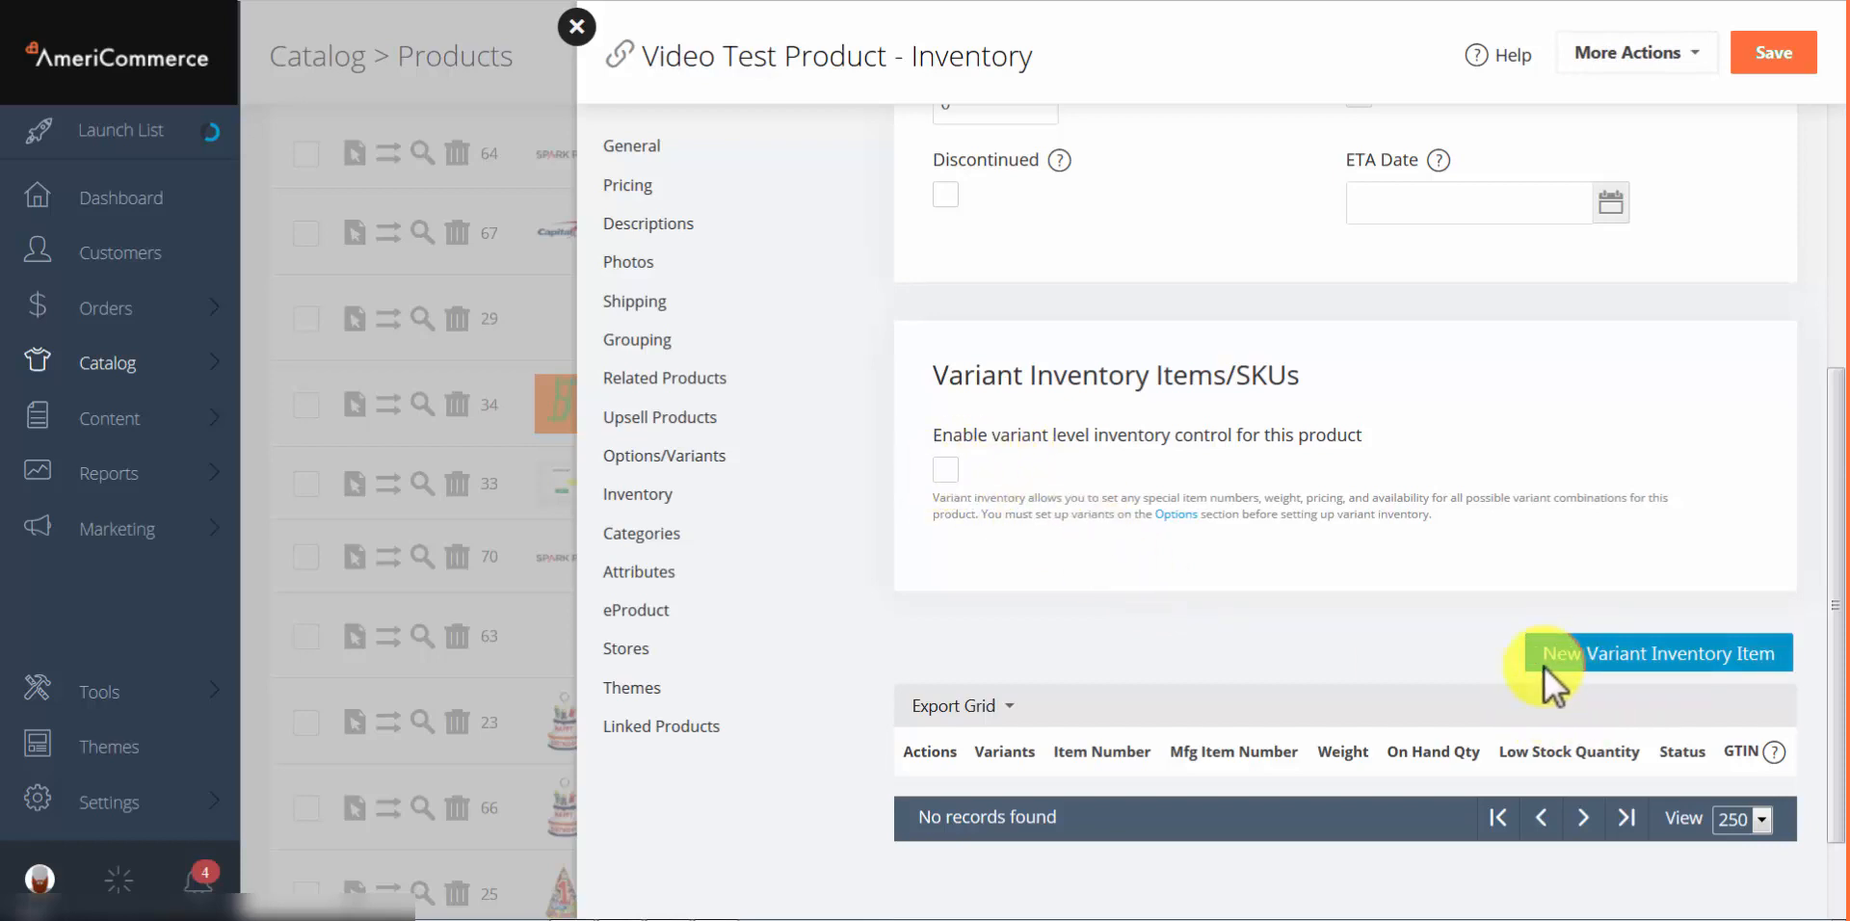
# Step: Create and save variant inventory items for red small, red medium, green medium, green small and blue yuuge
pyautogui.click(1669, 656)
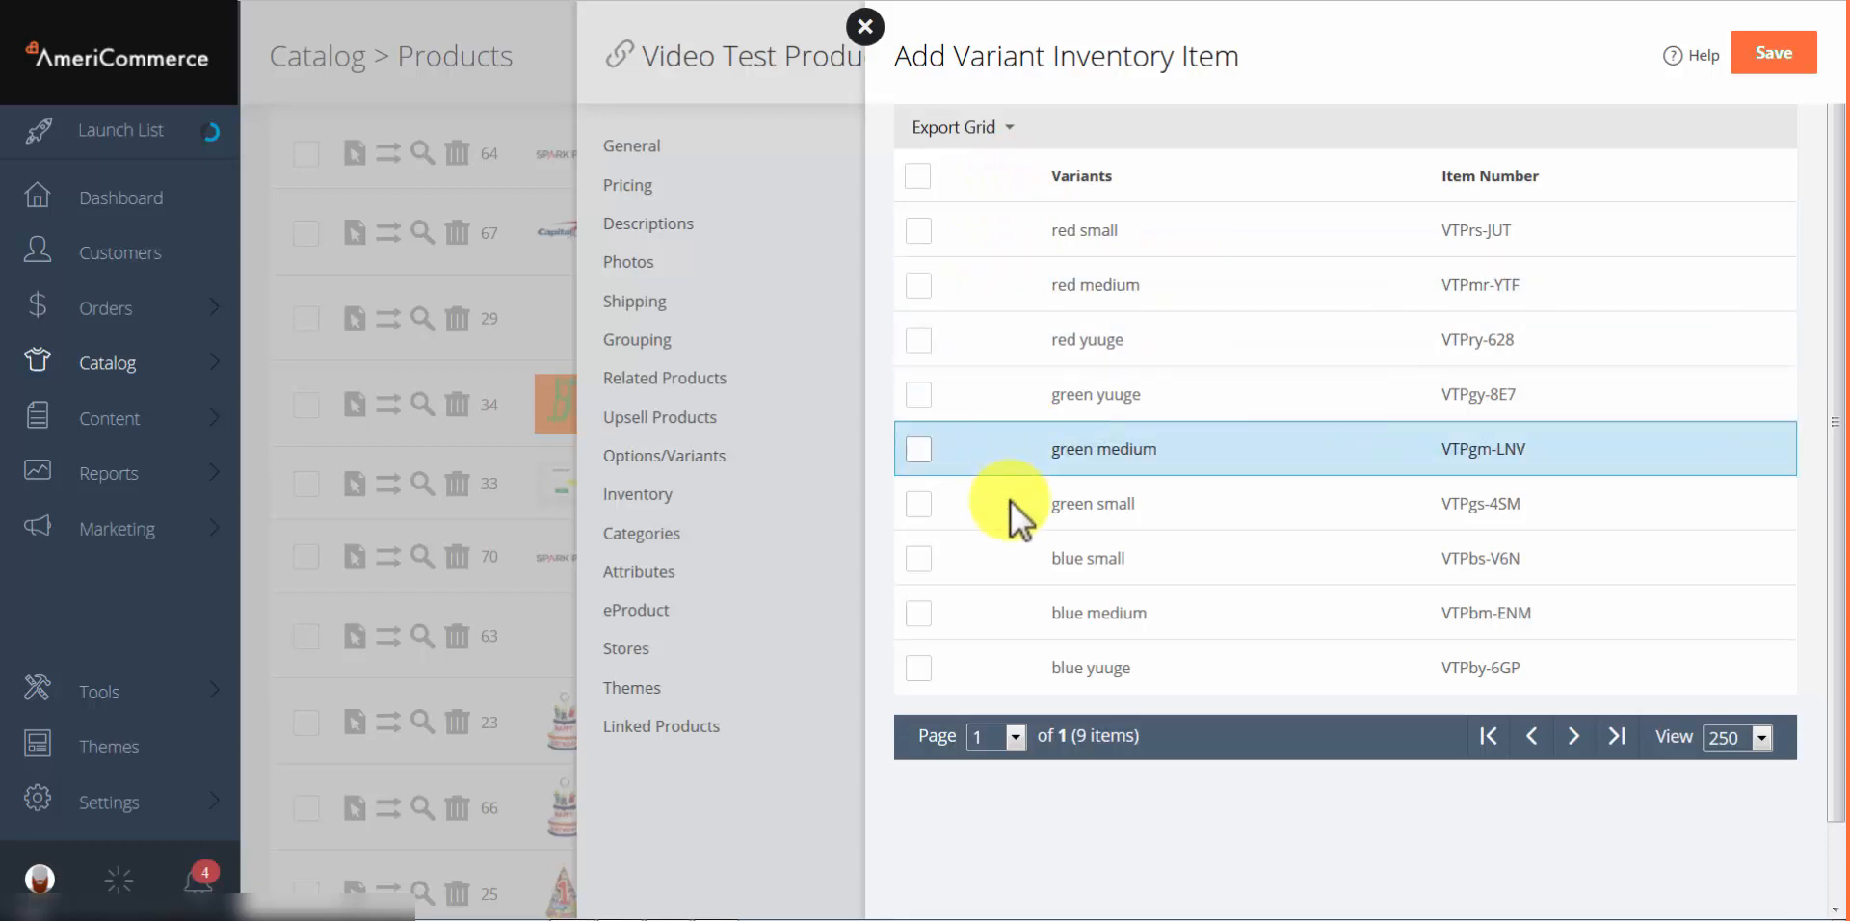
pyautogui.click(920, 177)
pyautogui.click(919, 177)
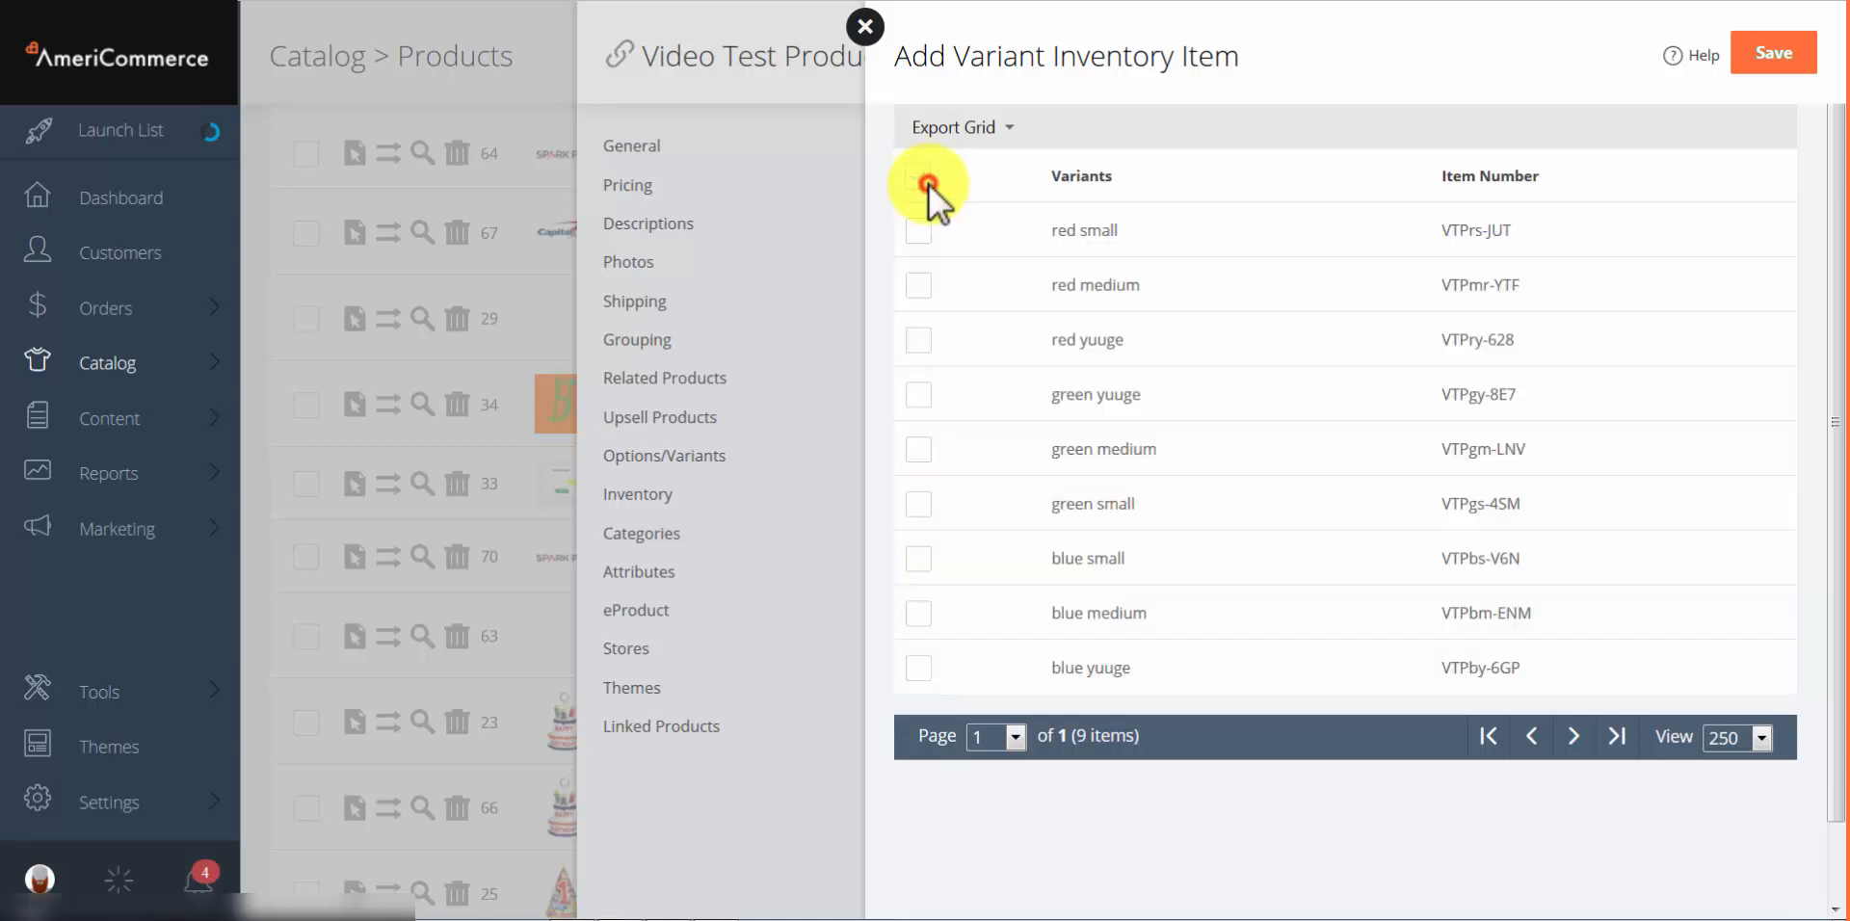
pyautogui.click(920, 233)
pyautogui.click(916, 287)
pyautogui.click(919, 450)
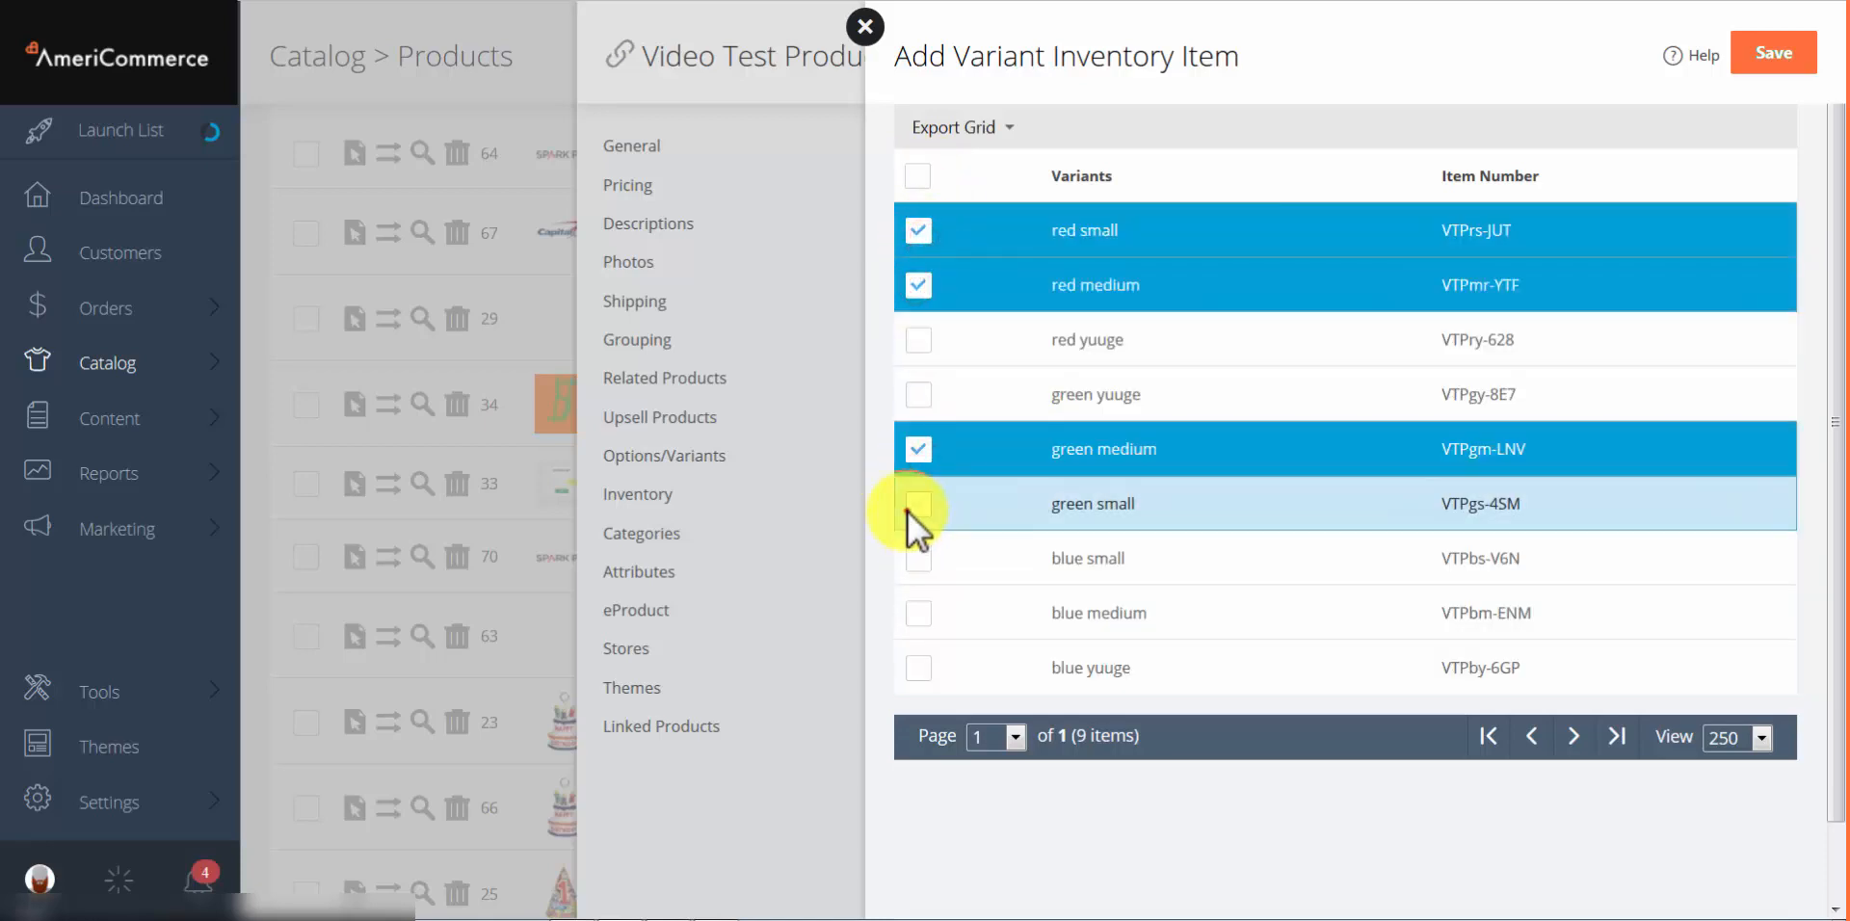
pyautogui.click(911, 509)
pyautogui.click(920, 667)
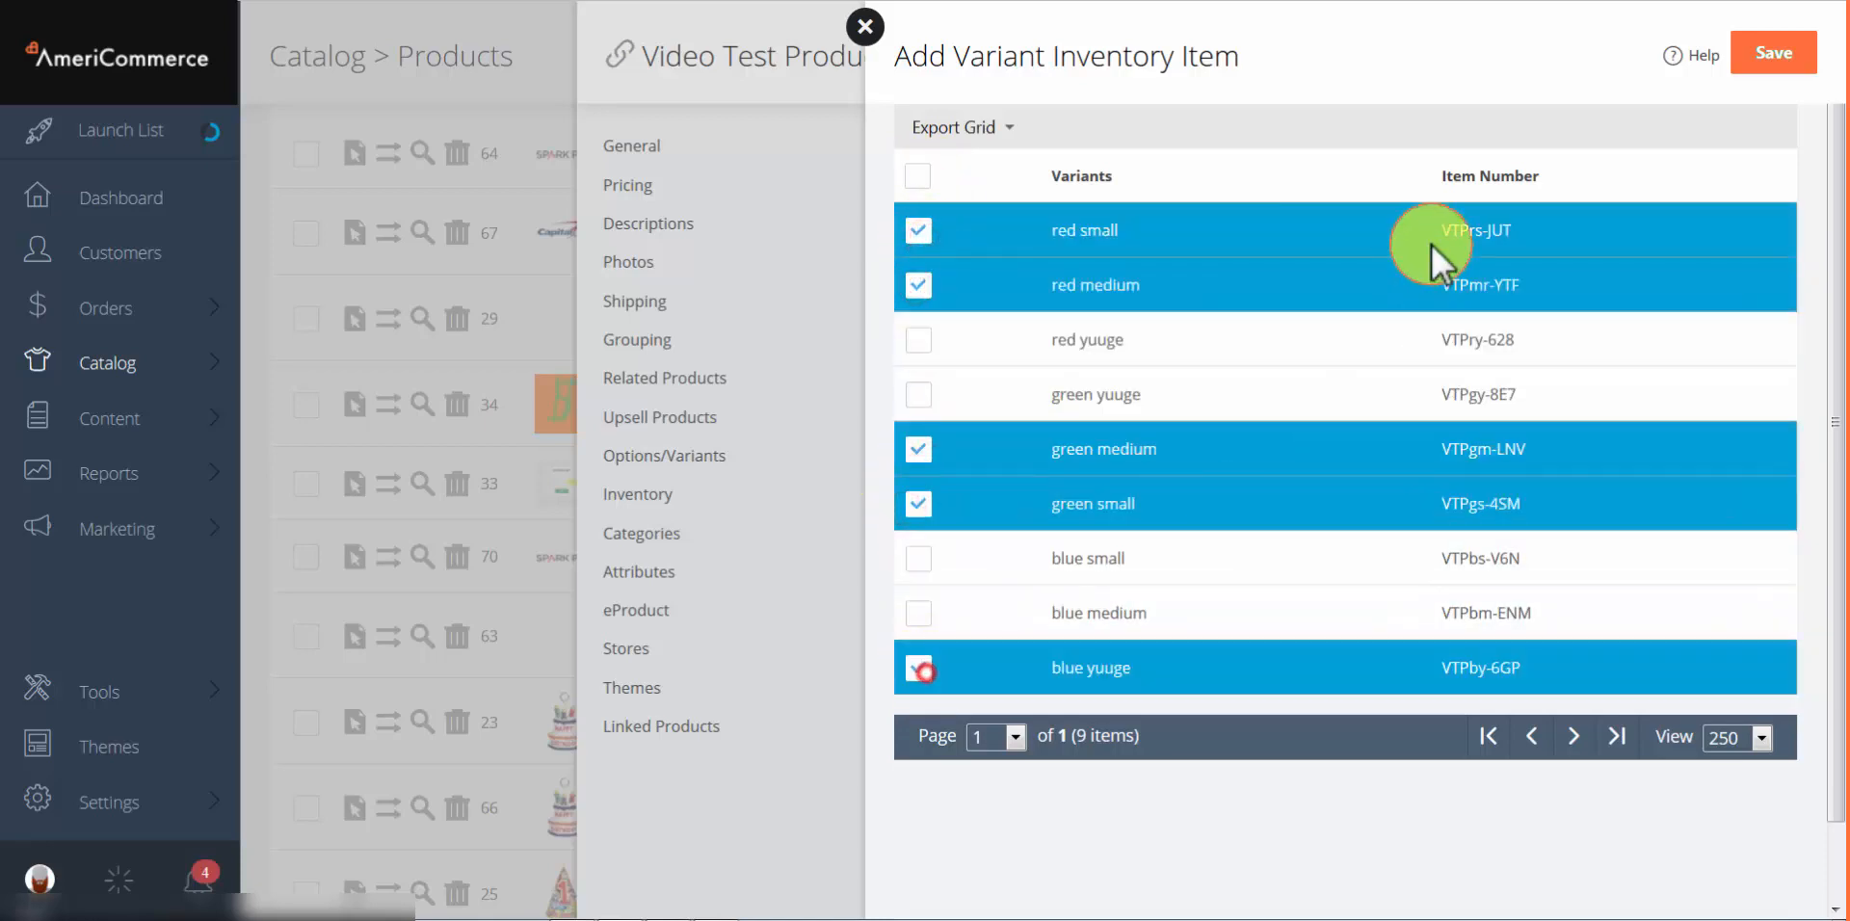
pyautogui.click(1760, 65)
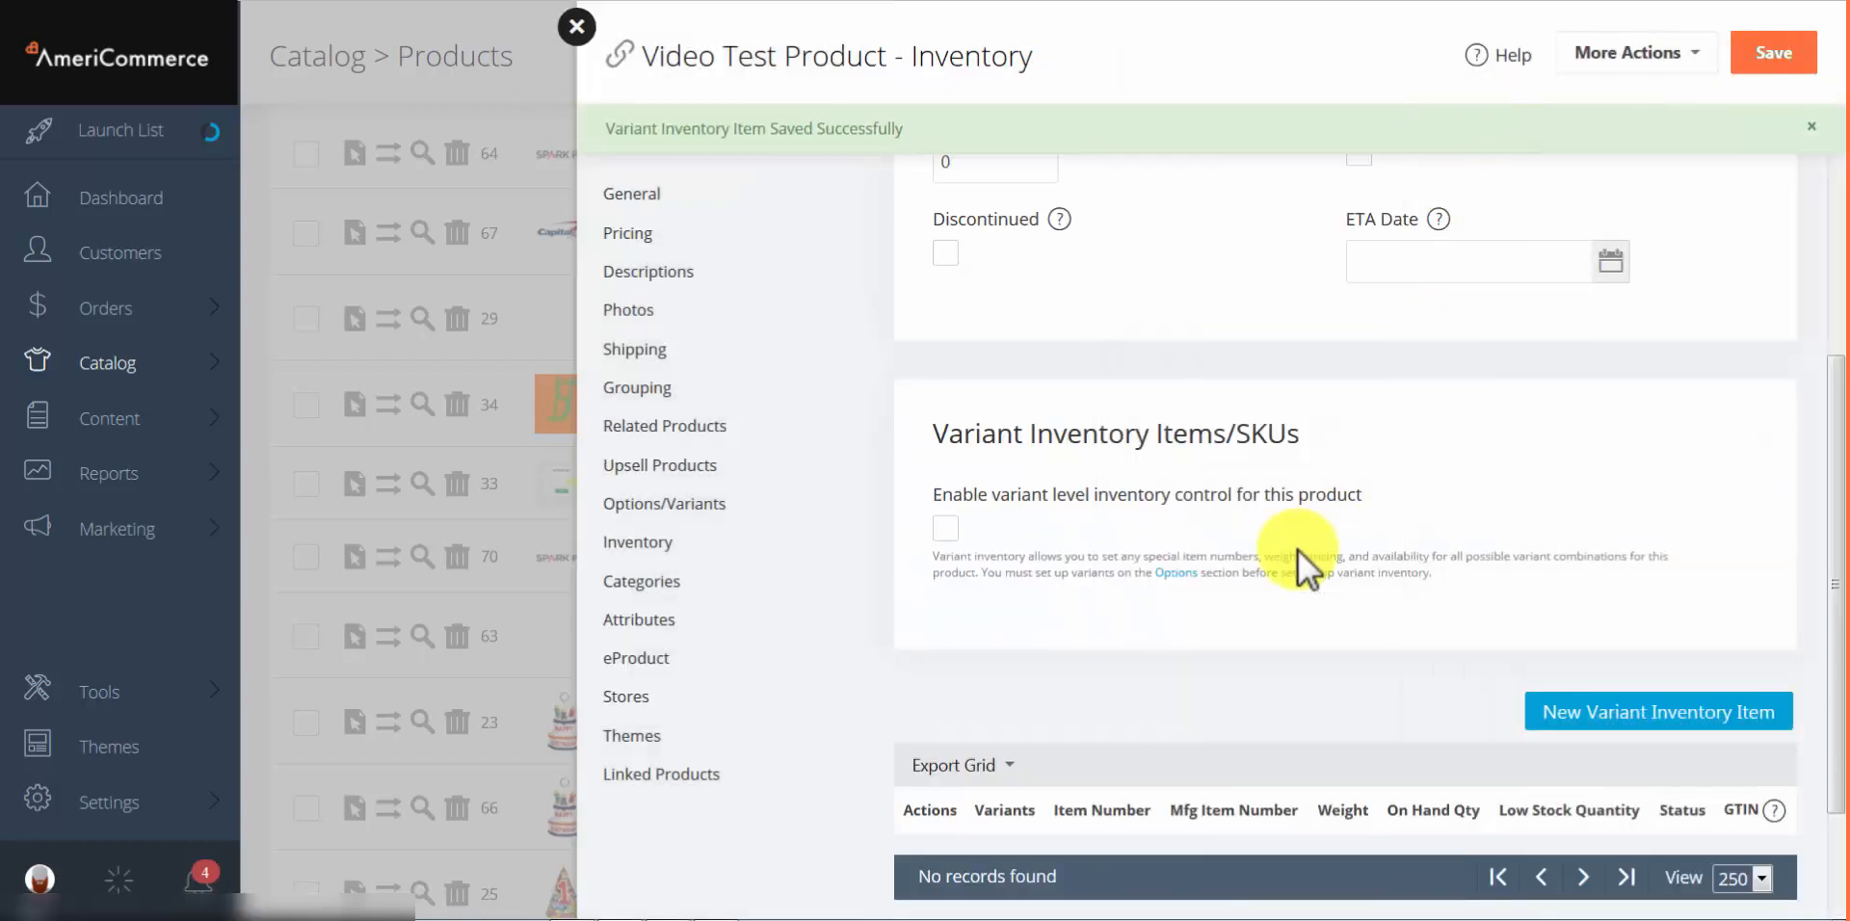
pyautogui.scroll(-5, 1291, 551)
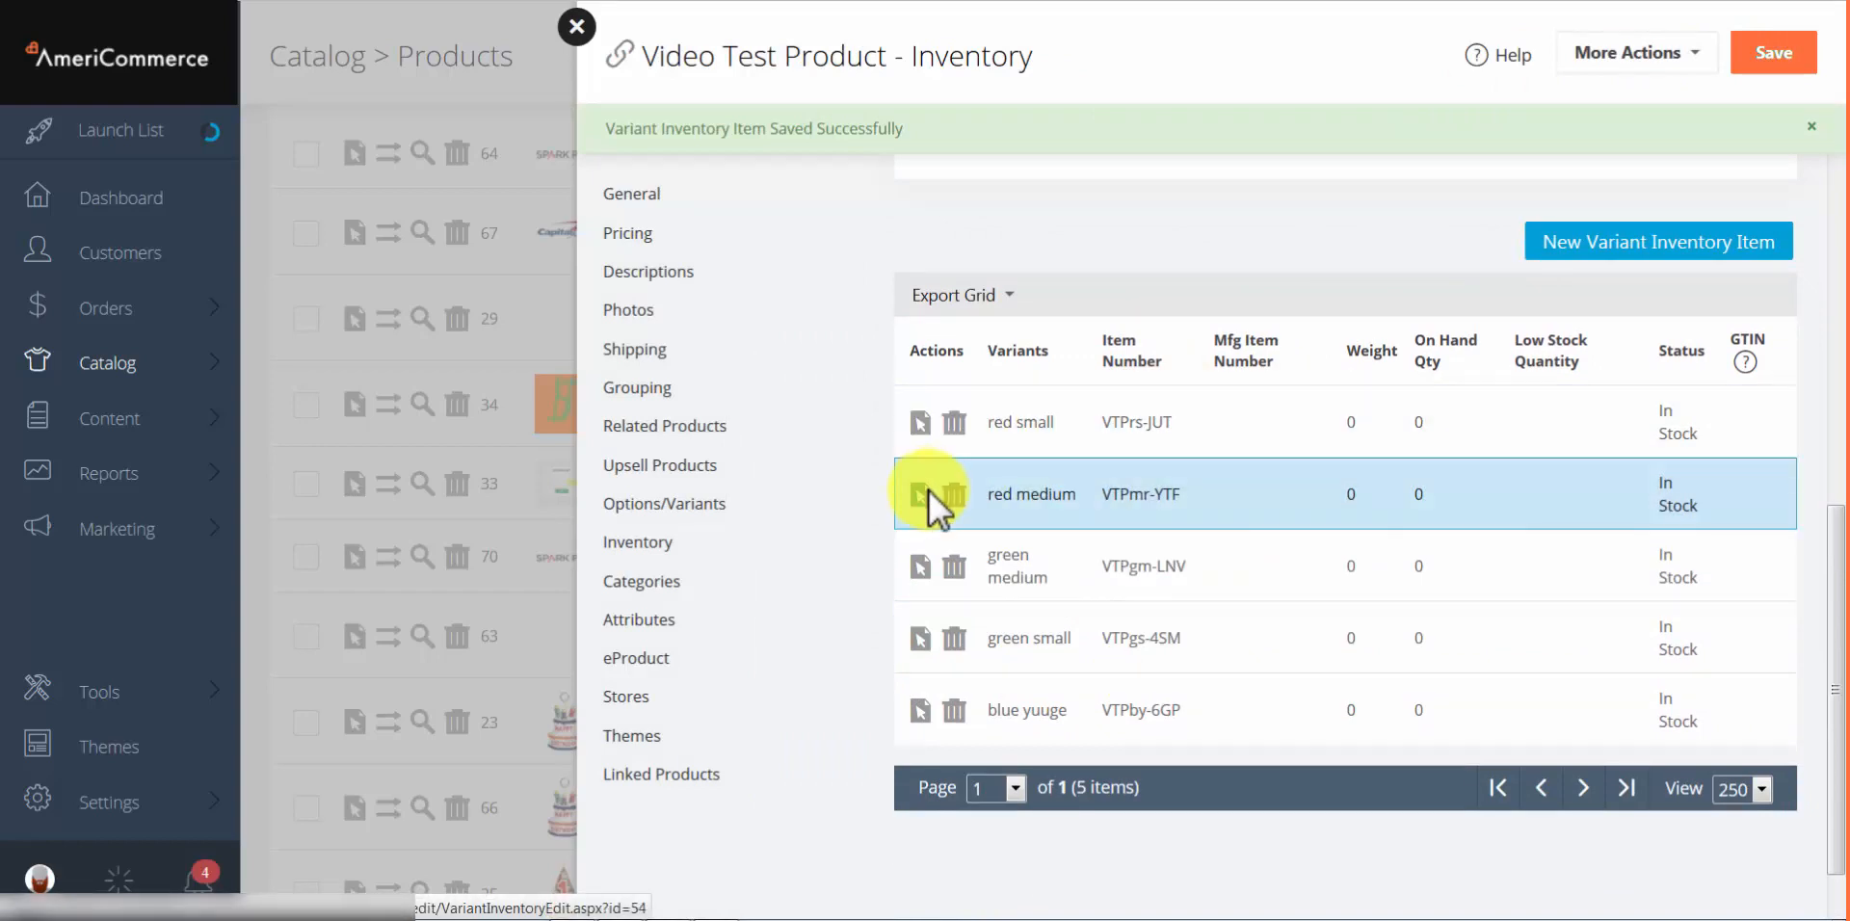
pyautogui.click(922, 426)
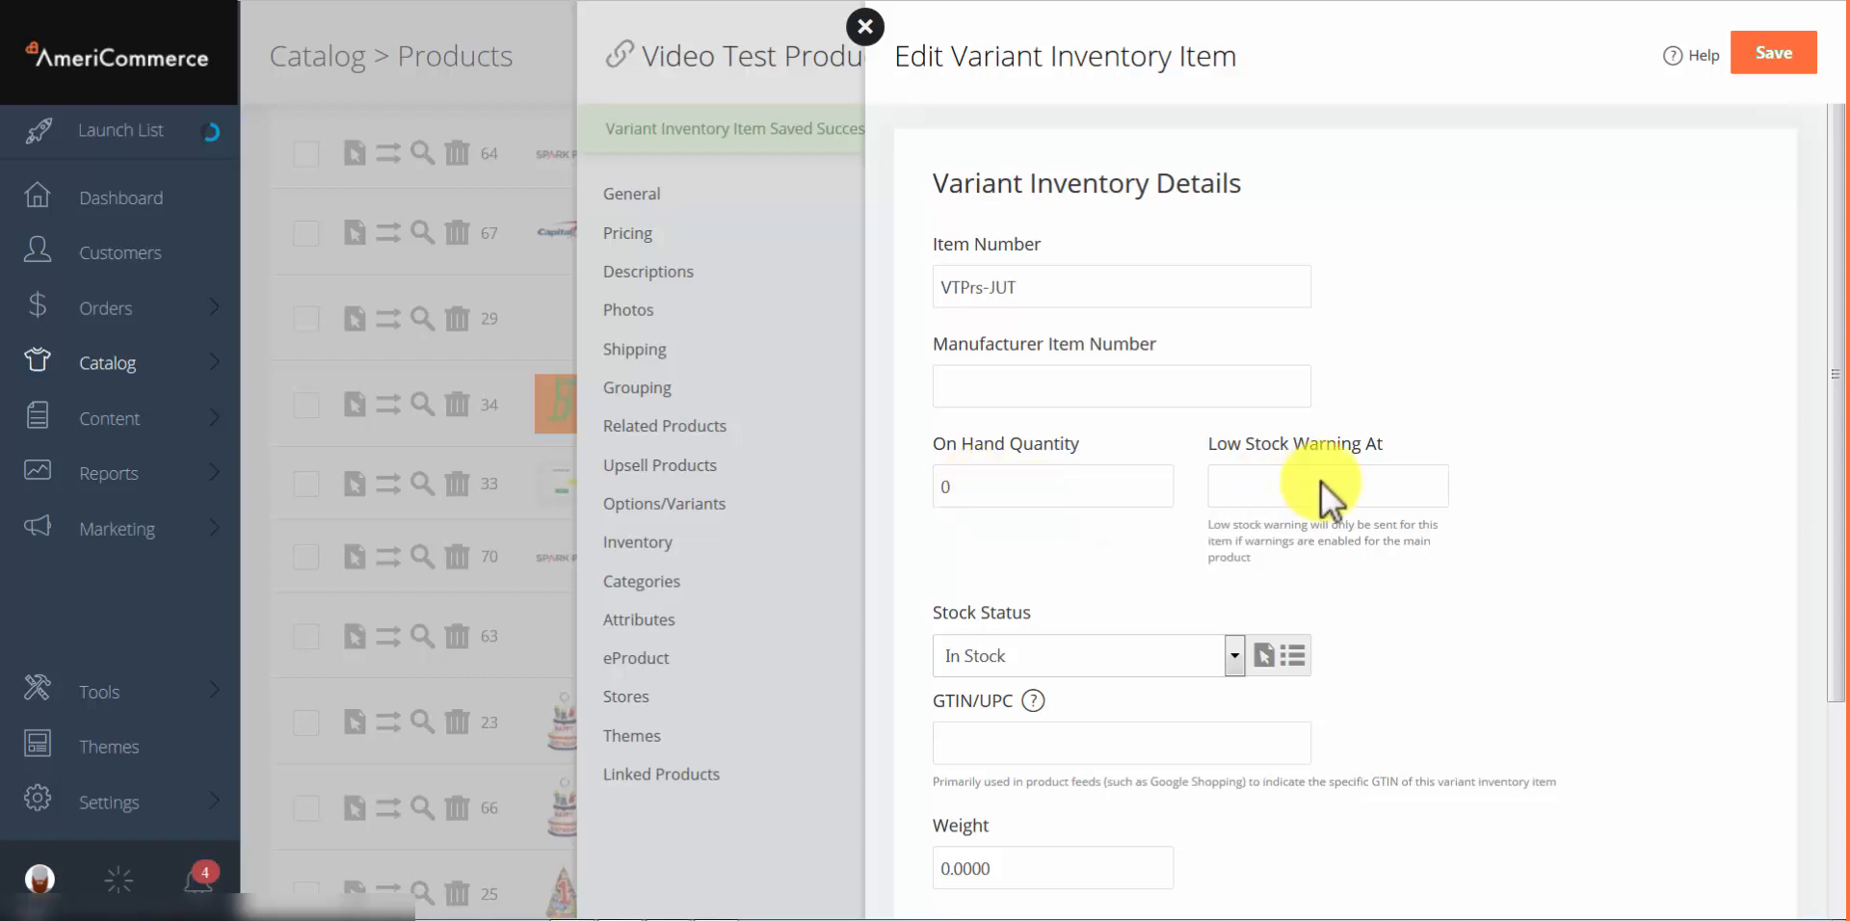
pyautogui.scroll(-1, 1322, 482)
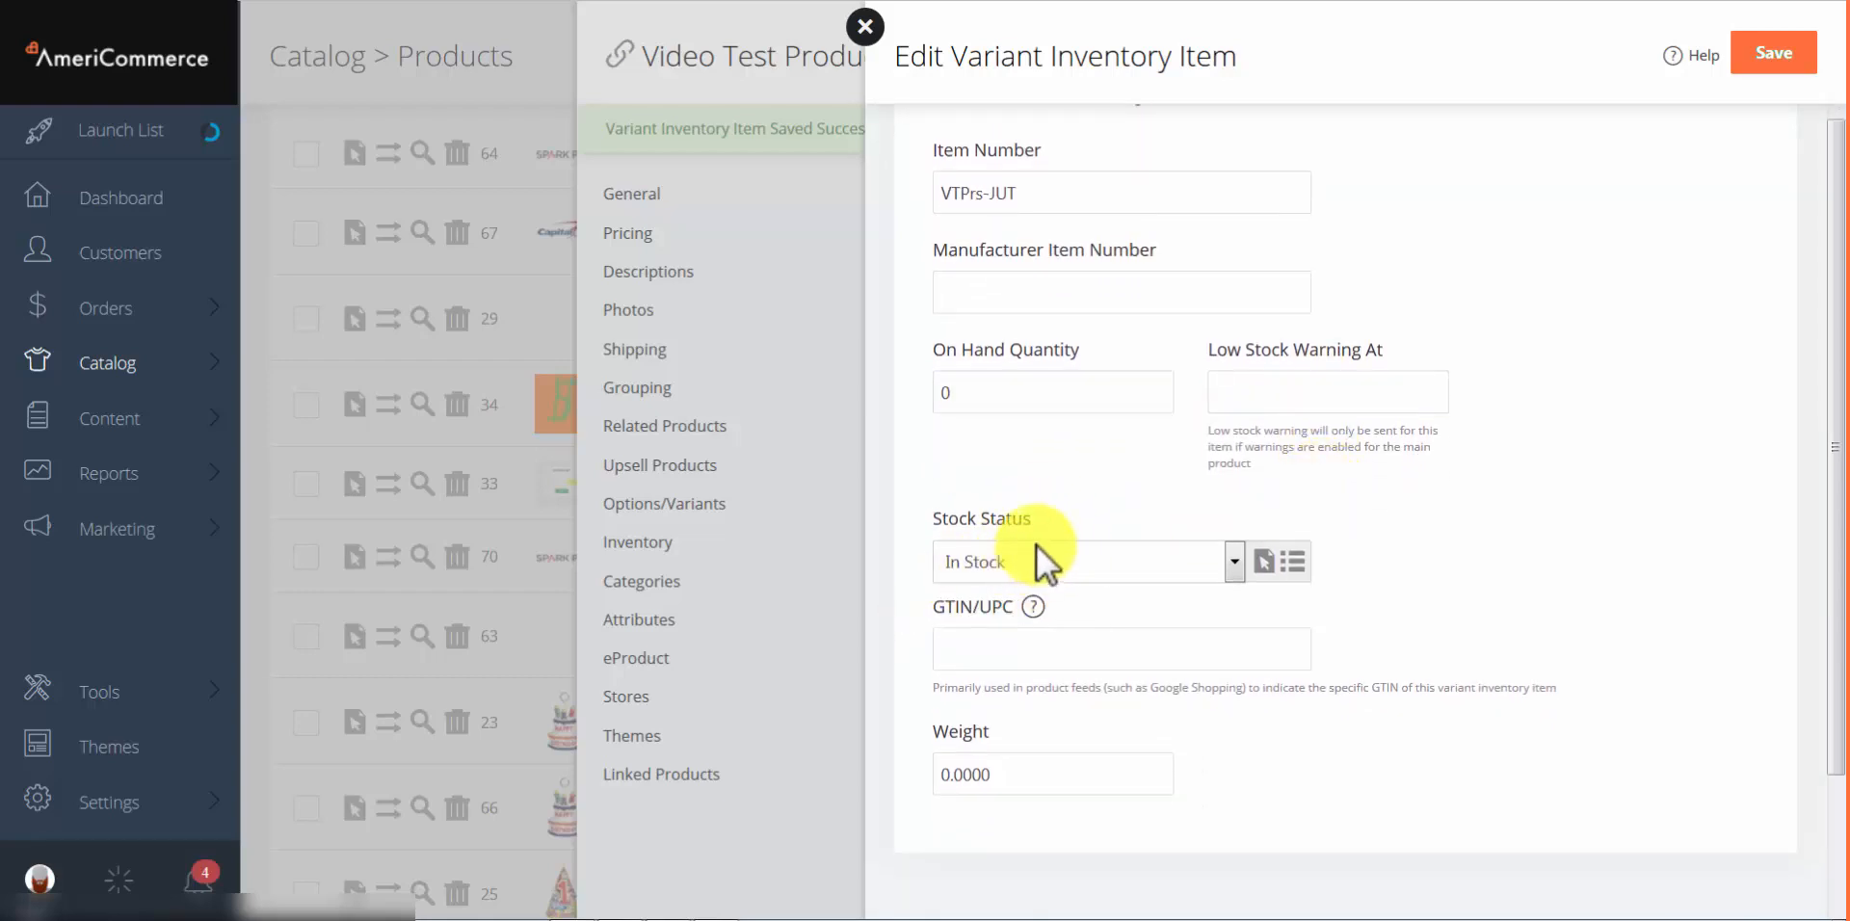
pyautogui.scroll(-2, 1012, 578)
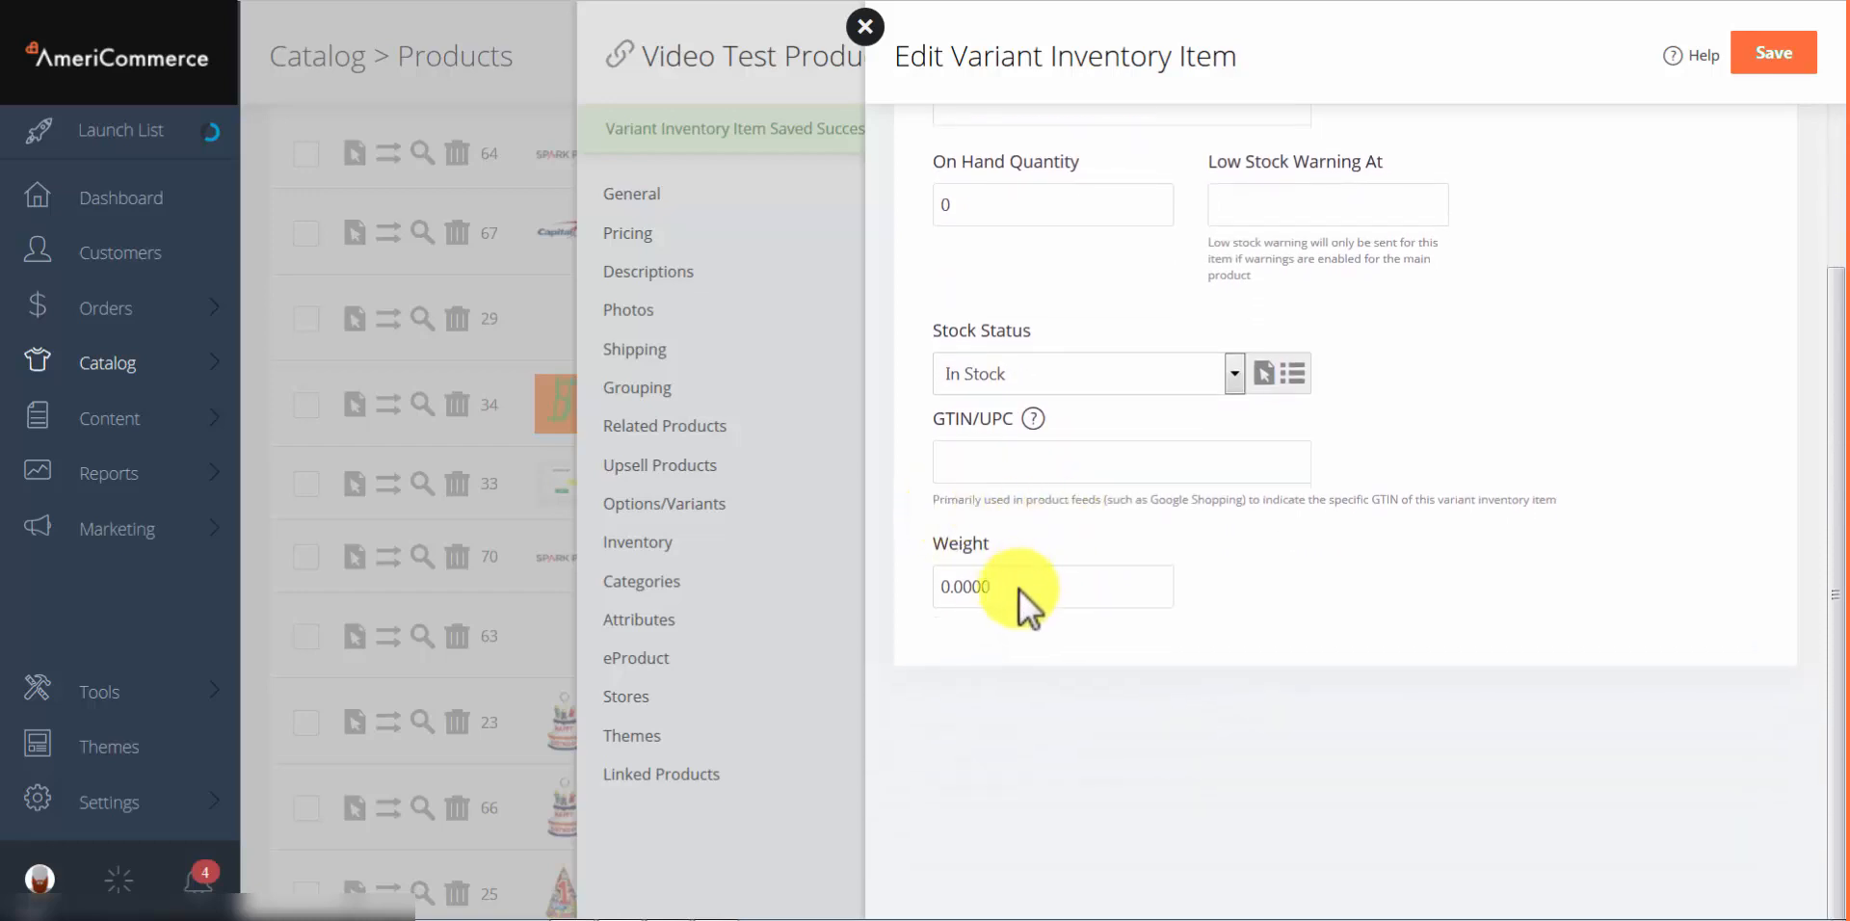
pyautogui.click(865, 27)
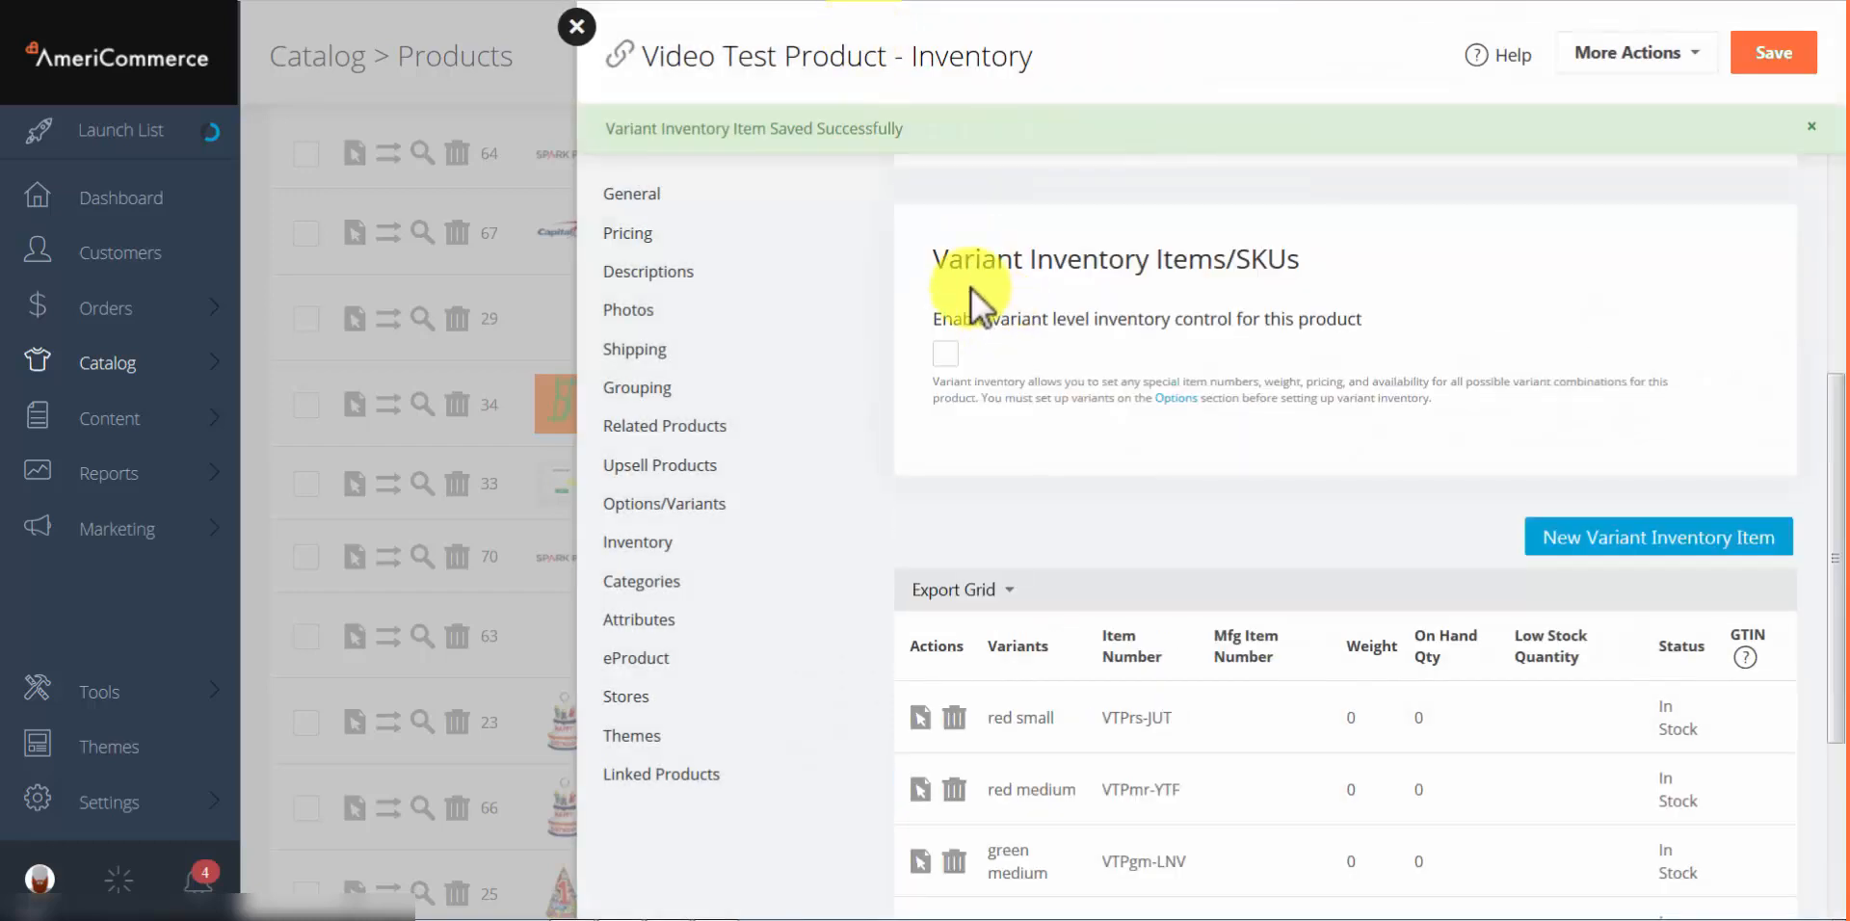
# Step: Start a new price in the product's Pricing, choosing the VTPgm-LNV variant inventory item
pyautogui.click(622, 234)
pyautogui.scroll(-7, 1009, 460)
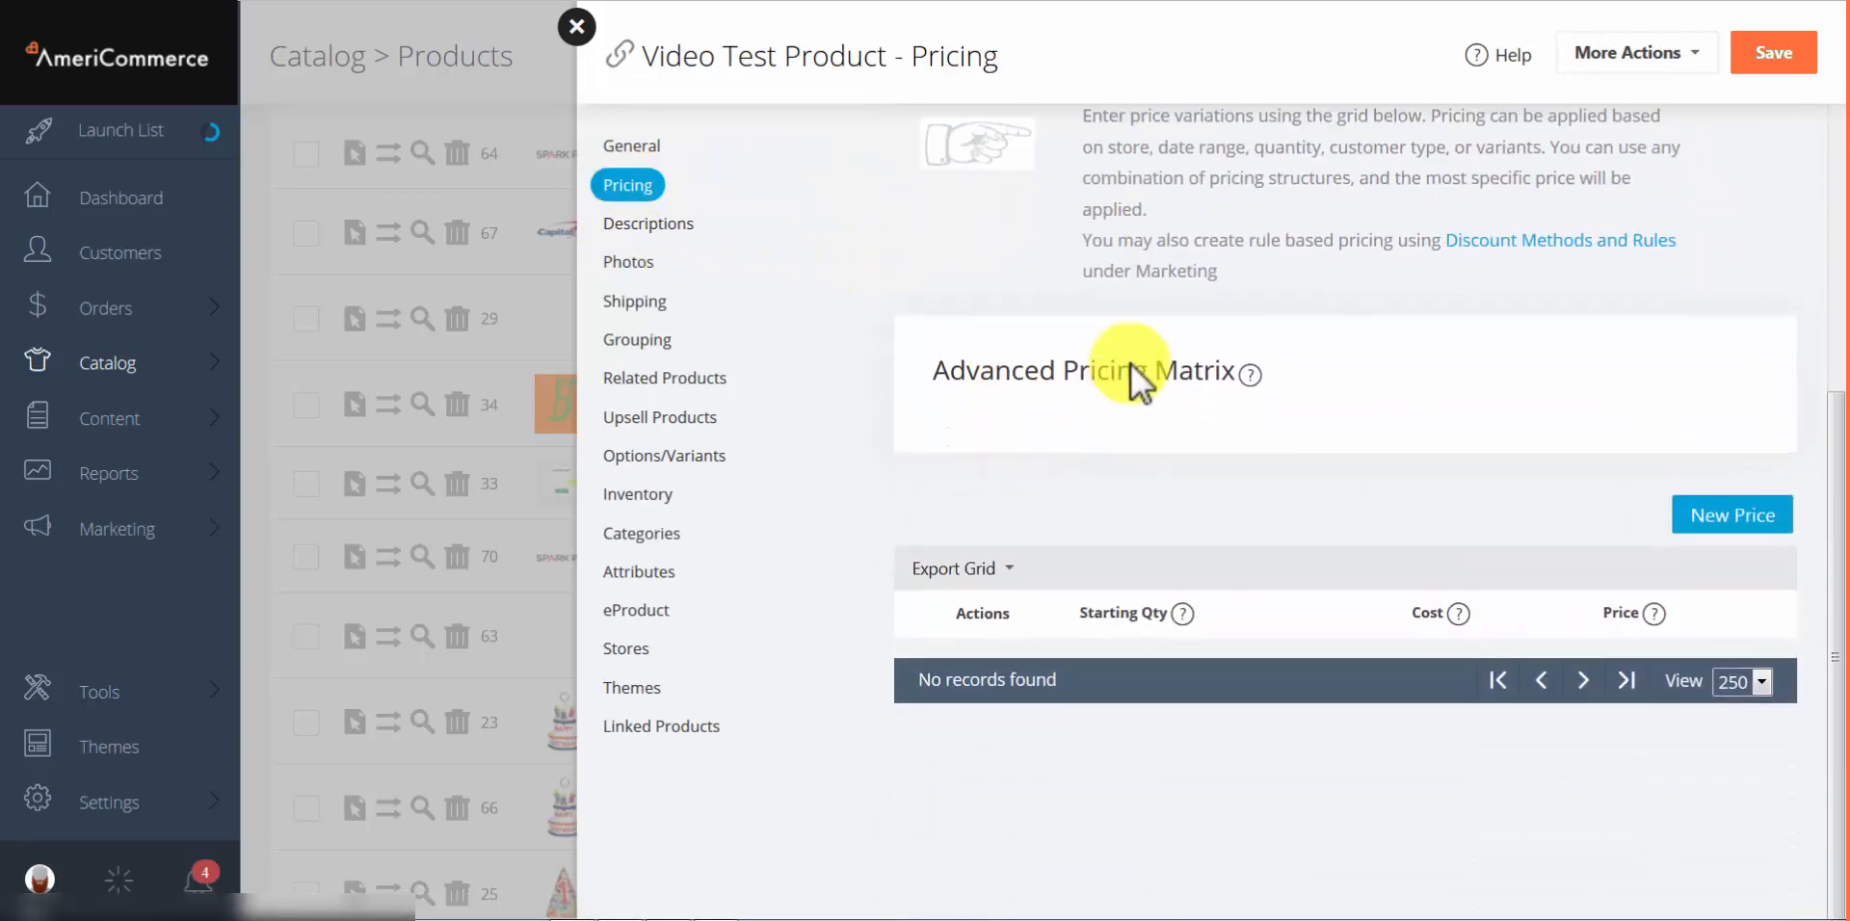
pyautogui.click(1712, 523)
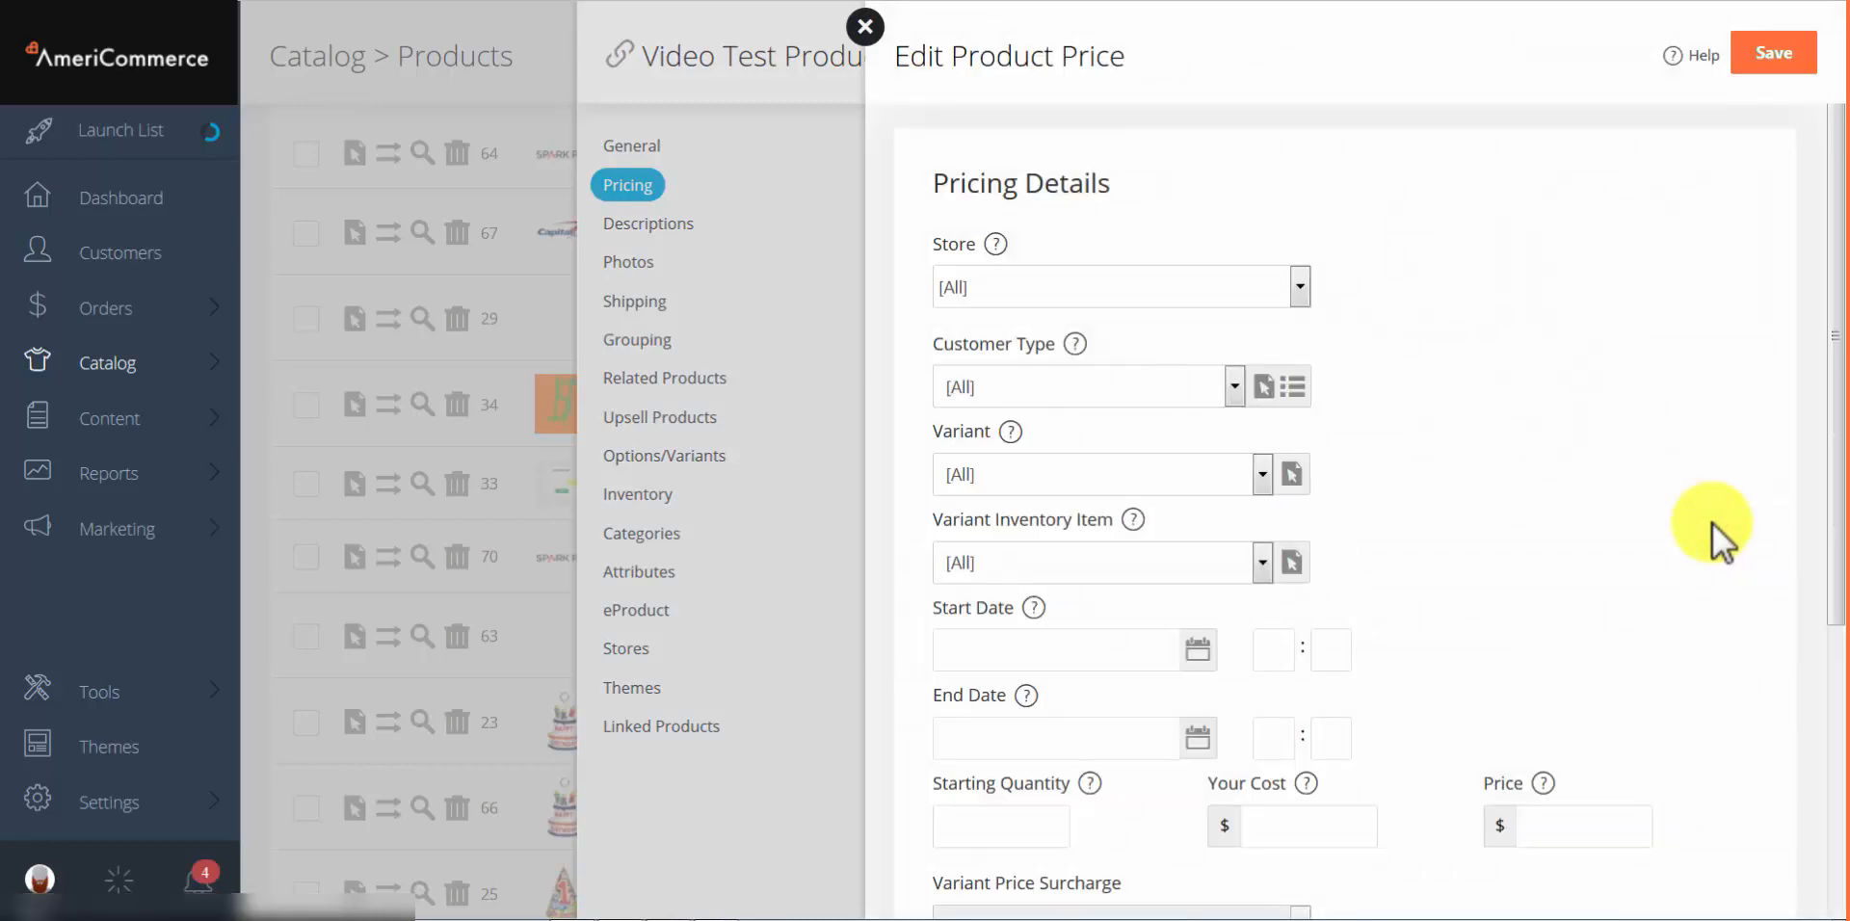
pyautogui.click(969, 566)
pyautogui.click(1040, 643)
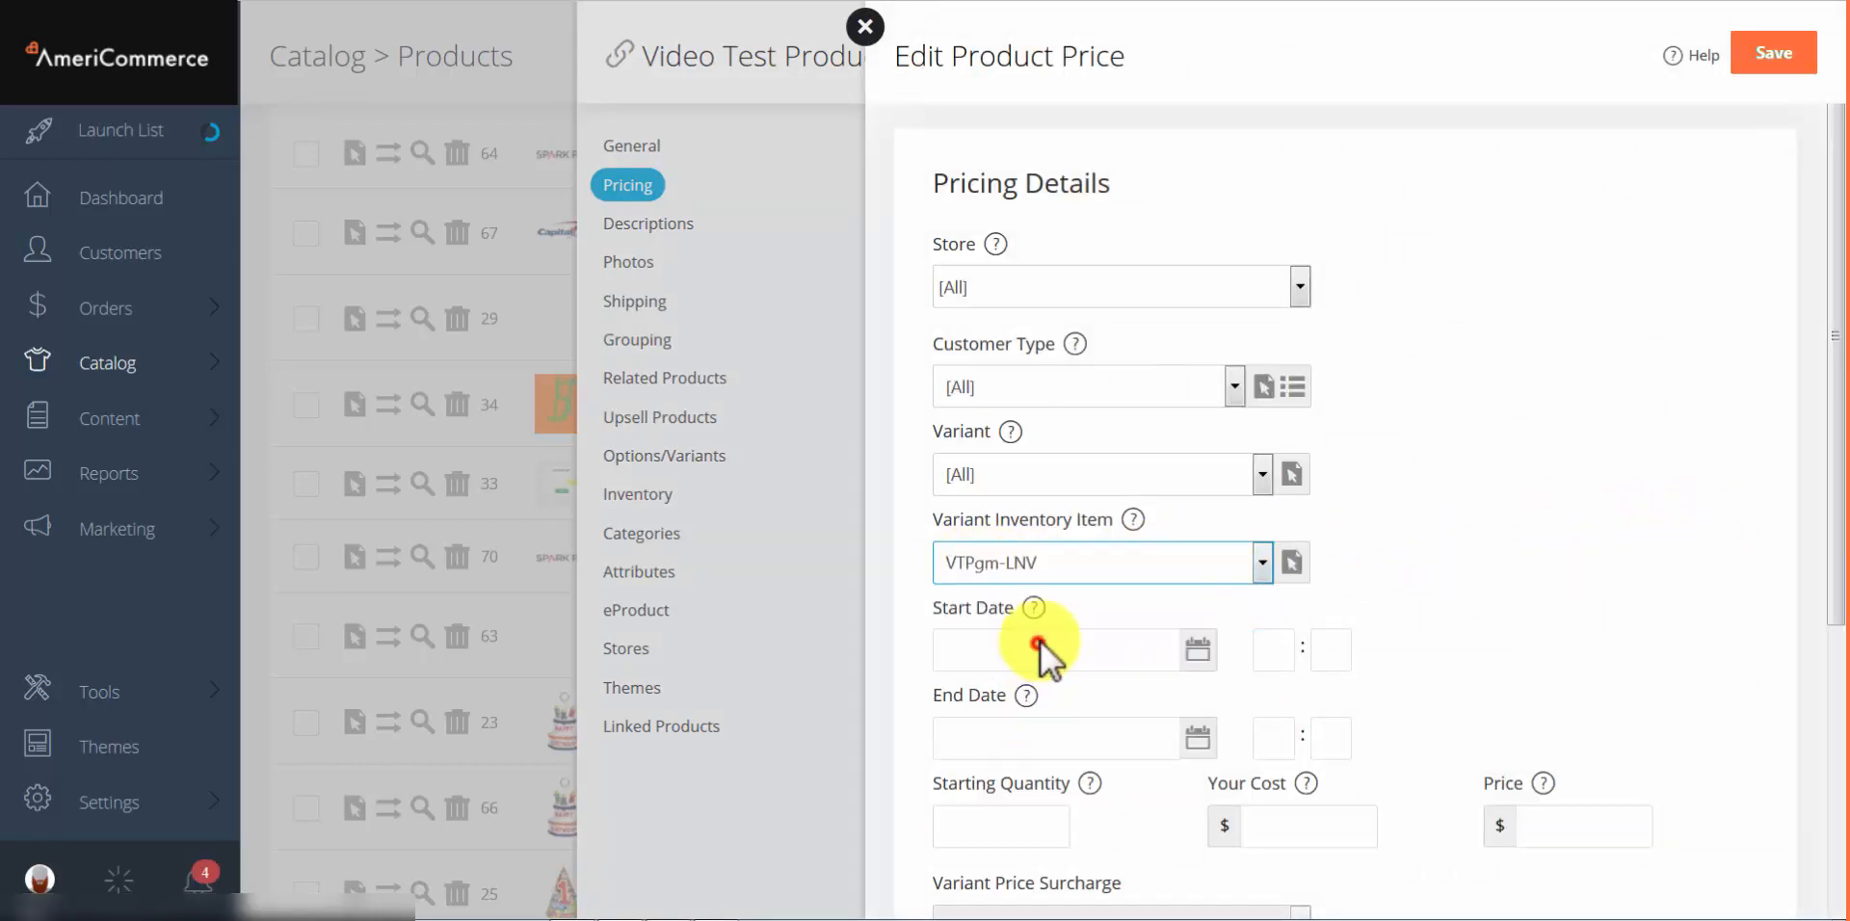
# Step: Discard the unsaved price and view the product's categories, with Electronics as primary
pyautogui.scroll(-2, 1137, 270)
pyautogui.scroll(-3, 1154, 310)
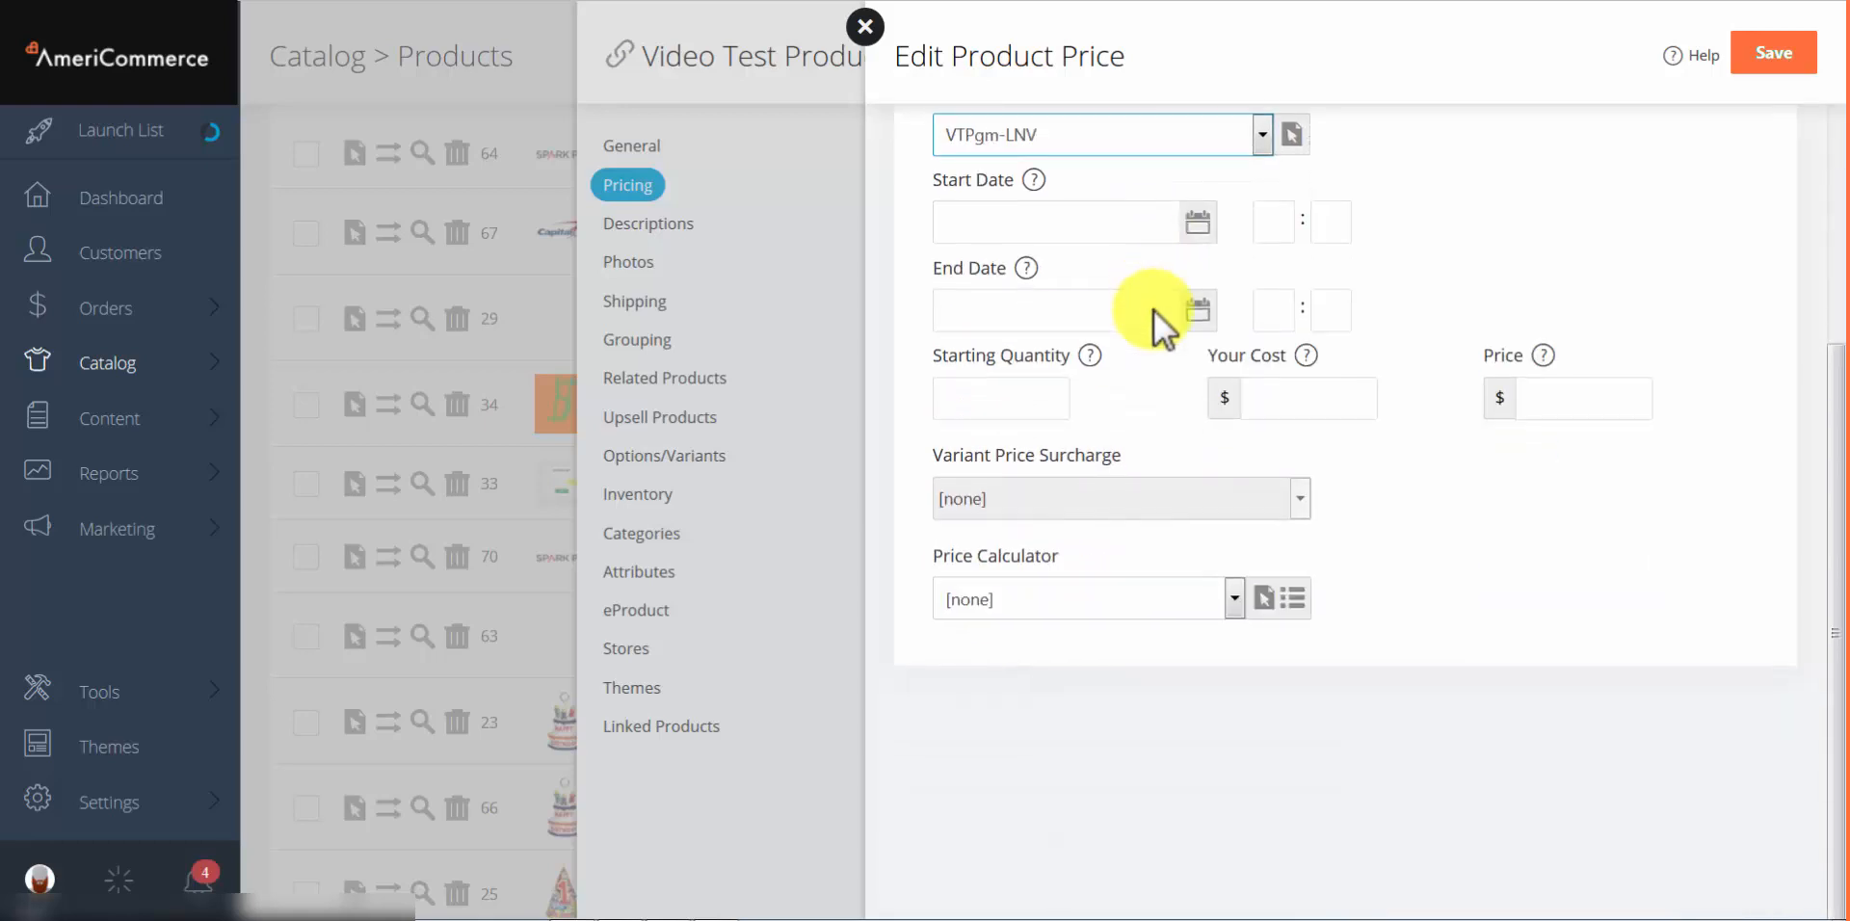
pyautogui.scroll(5, 1153, 311)
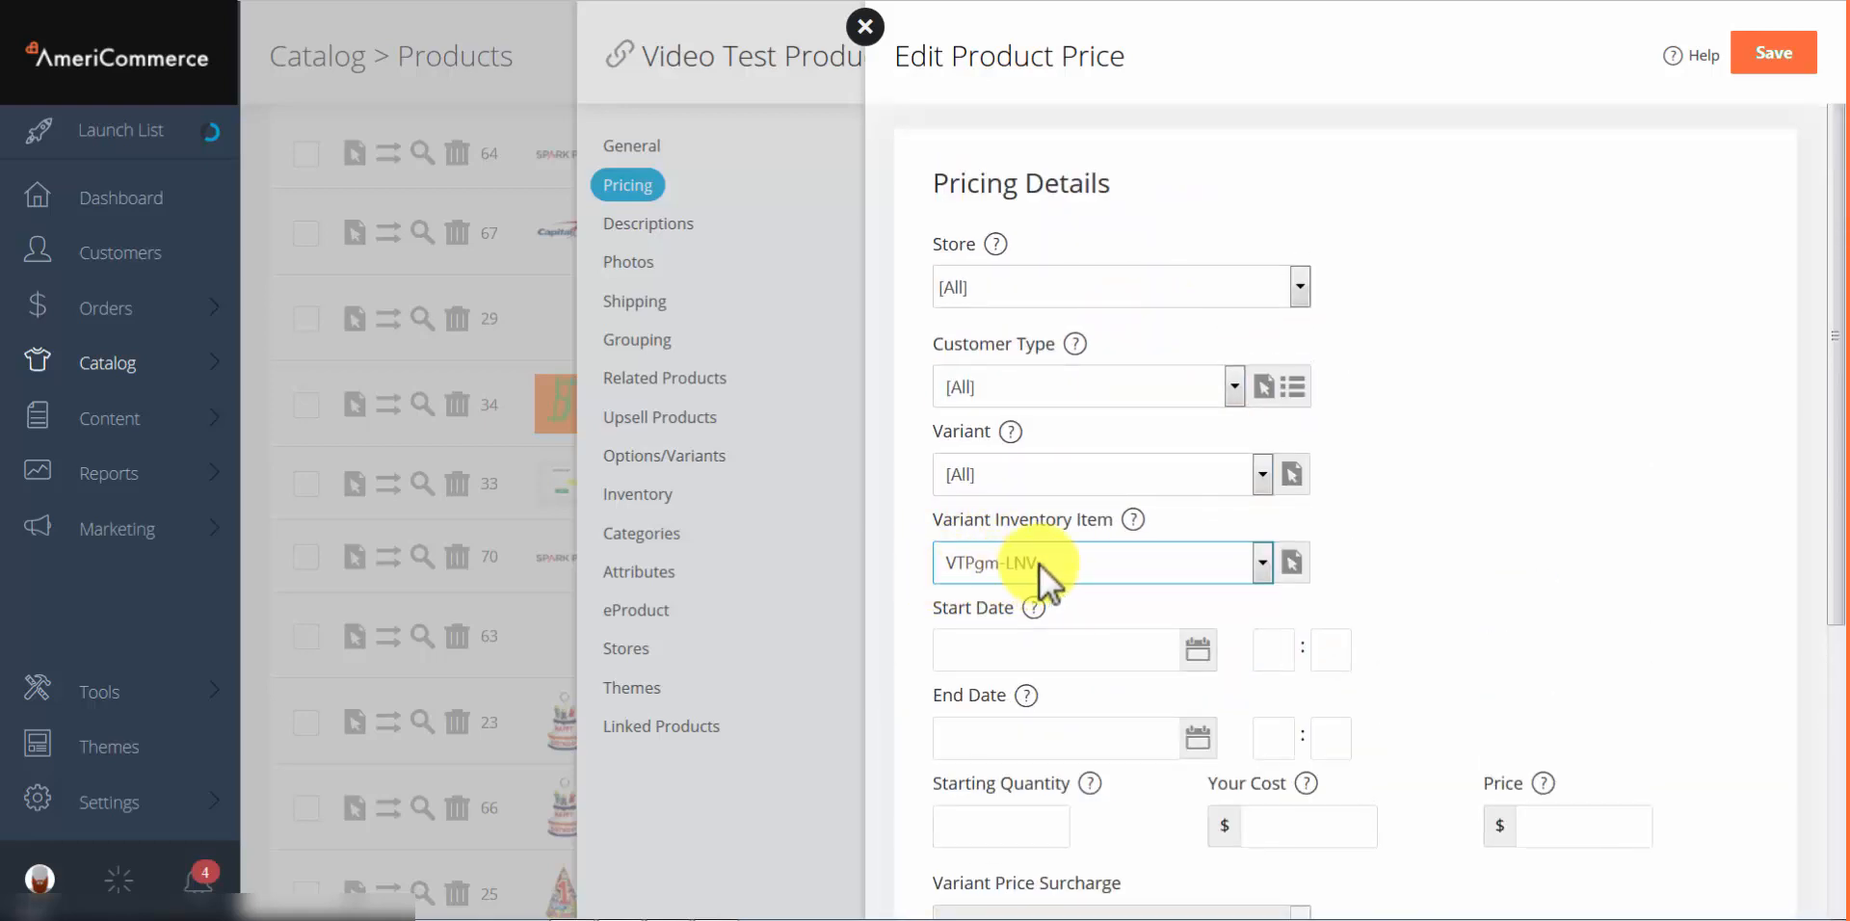
pyautogui.click(861, 29)
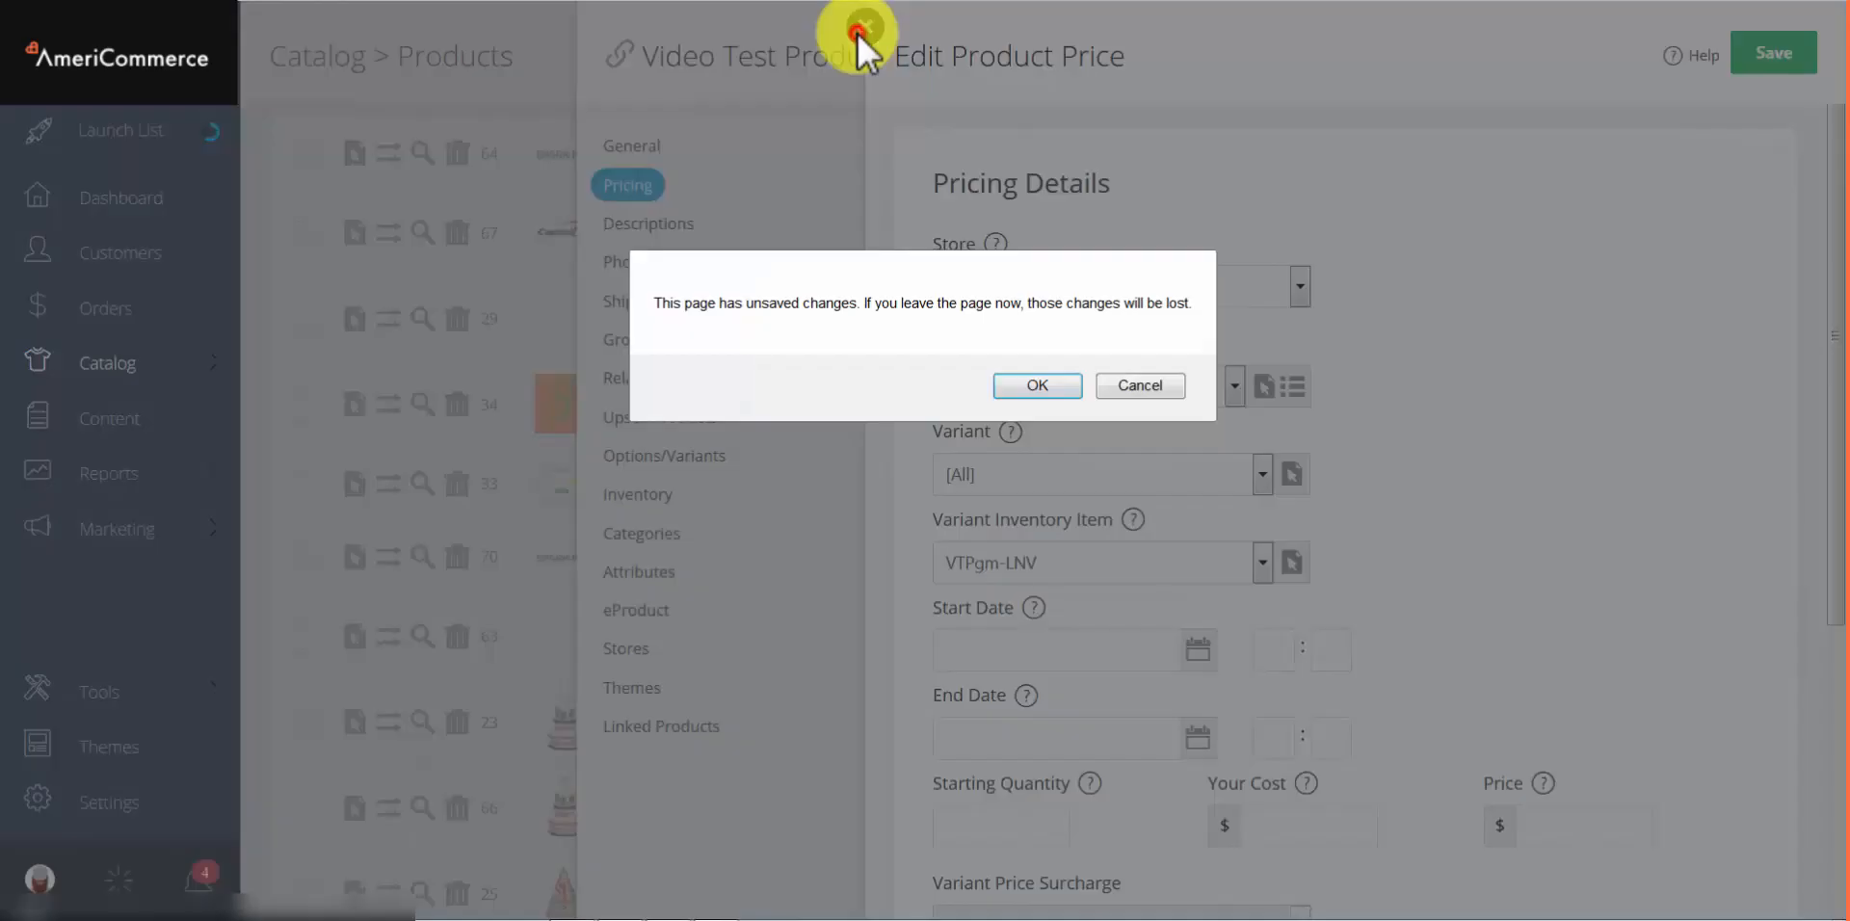
pyautogui.click(997, 391)
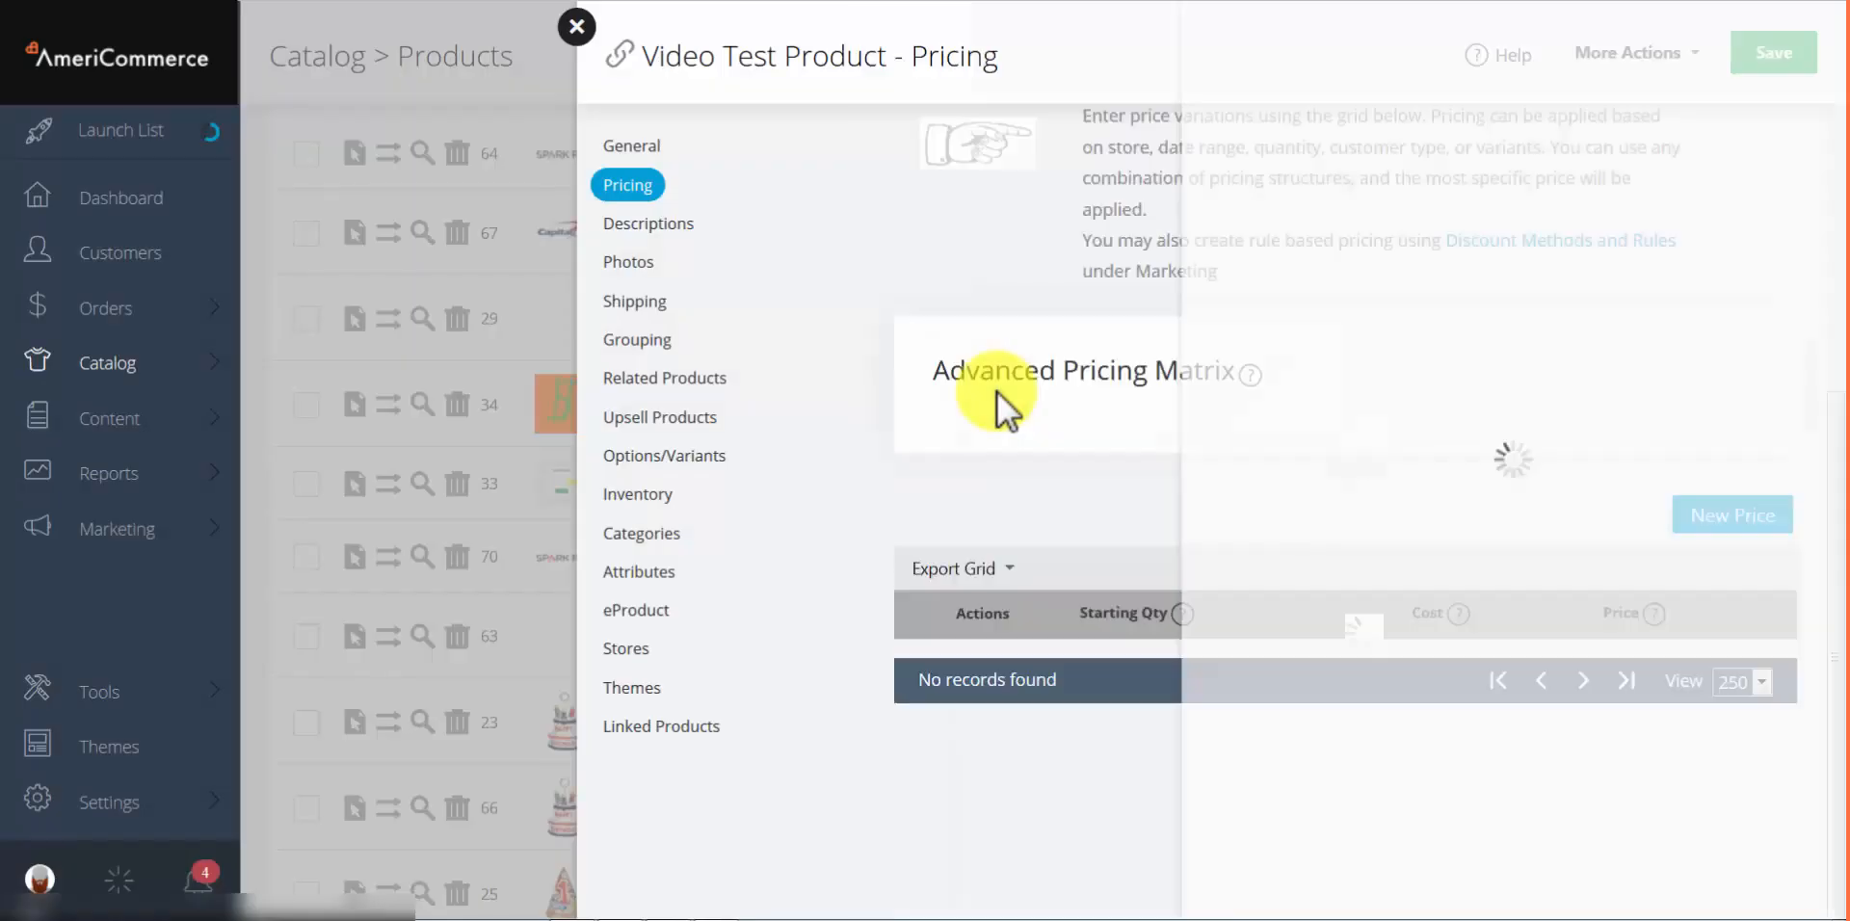
pyautogui.click(620, 540)
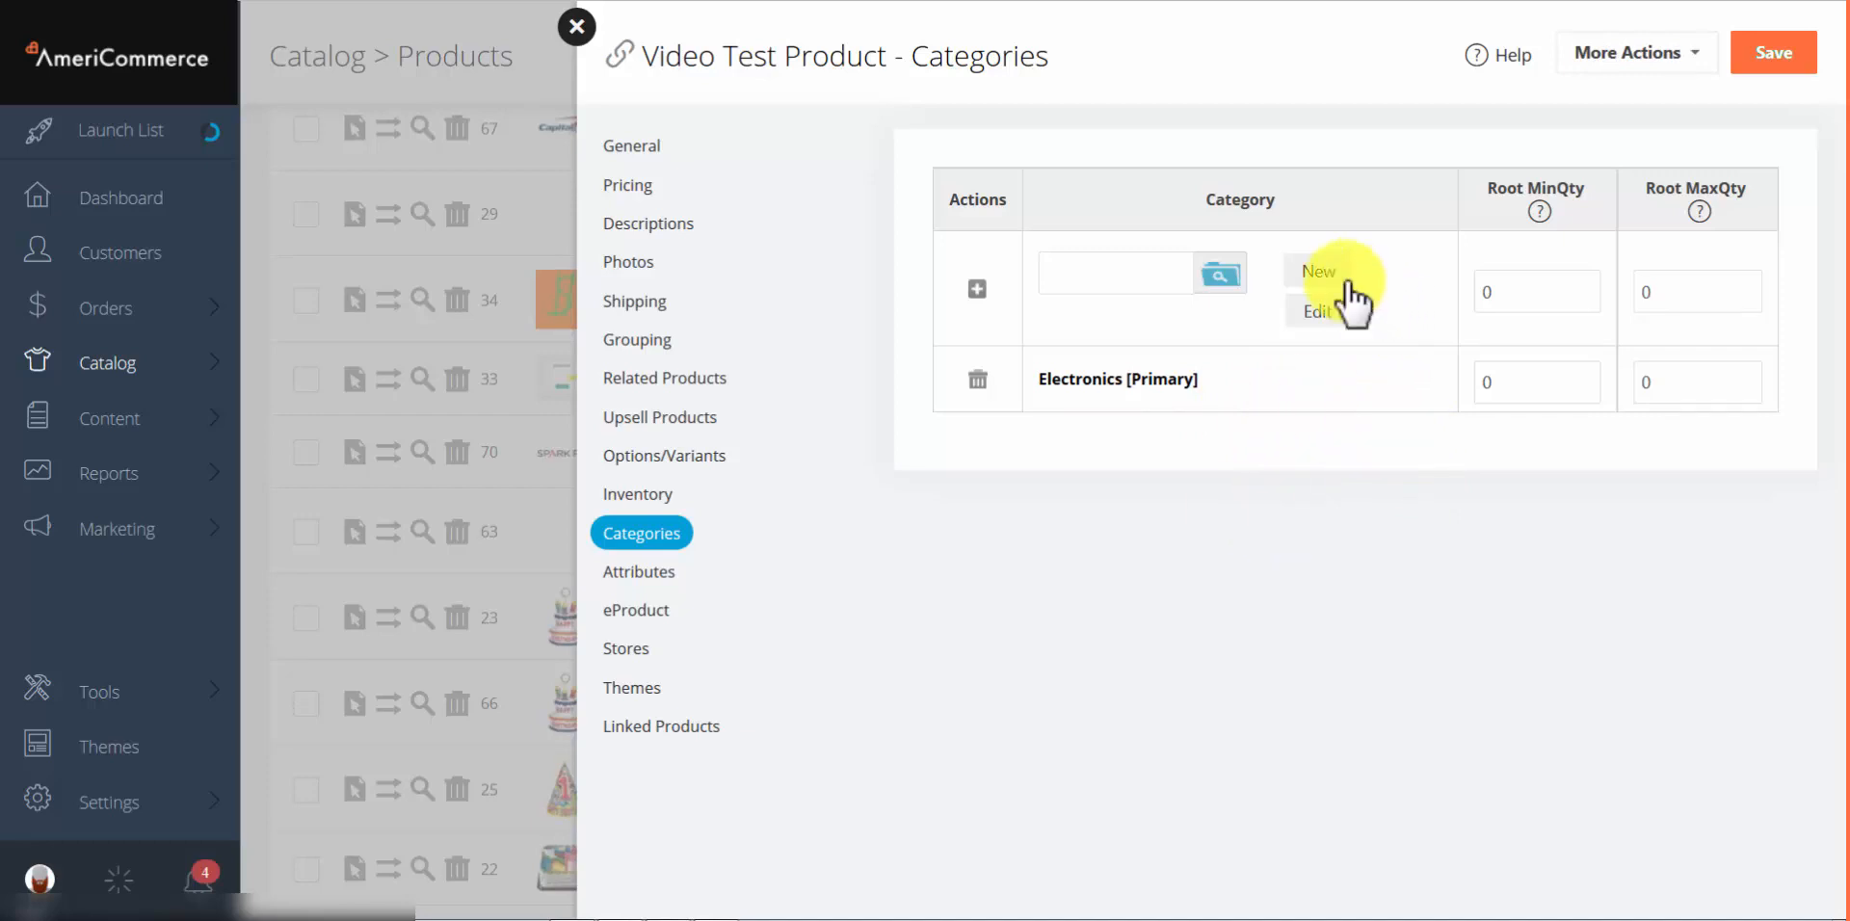
# Step: Pick the existing Furniture category from the category tree, add it next to Electronics, and save
pyautogui.click(1318, 272)
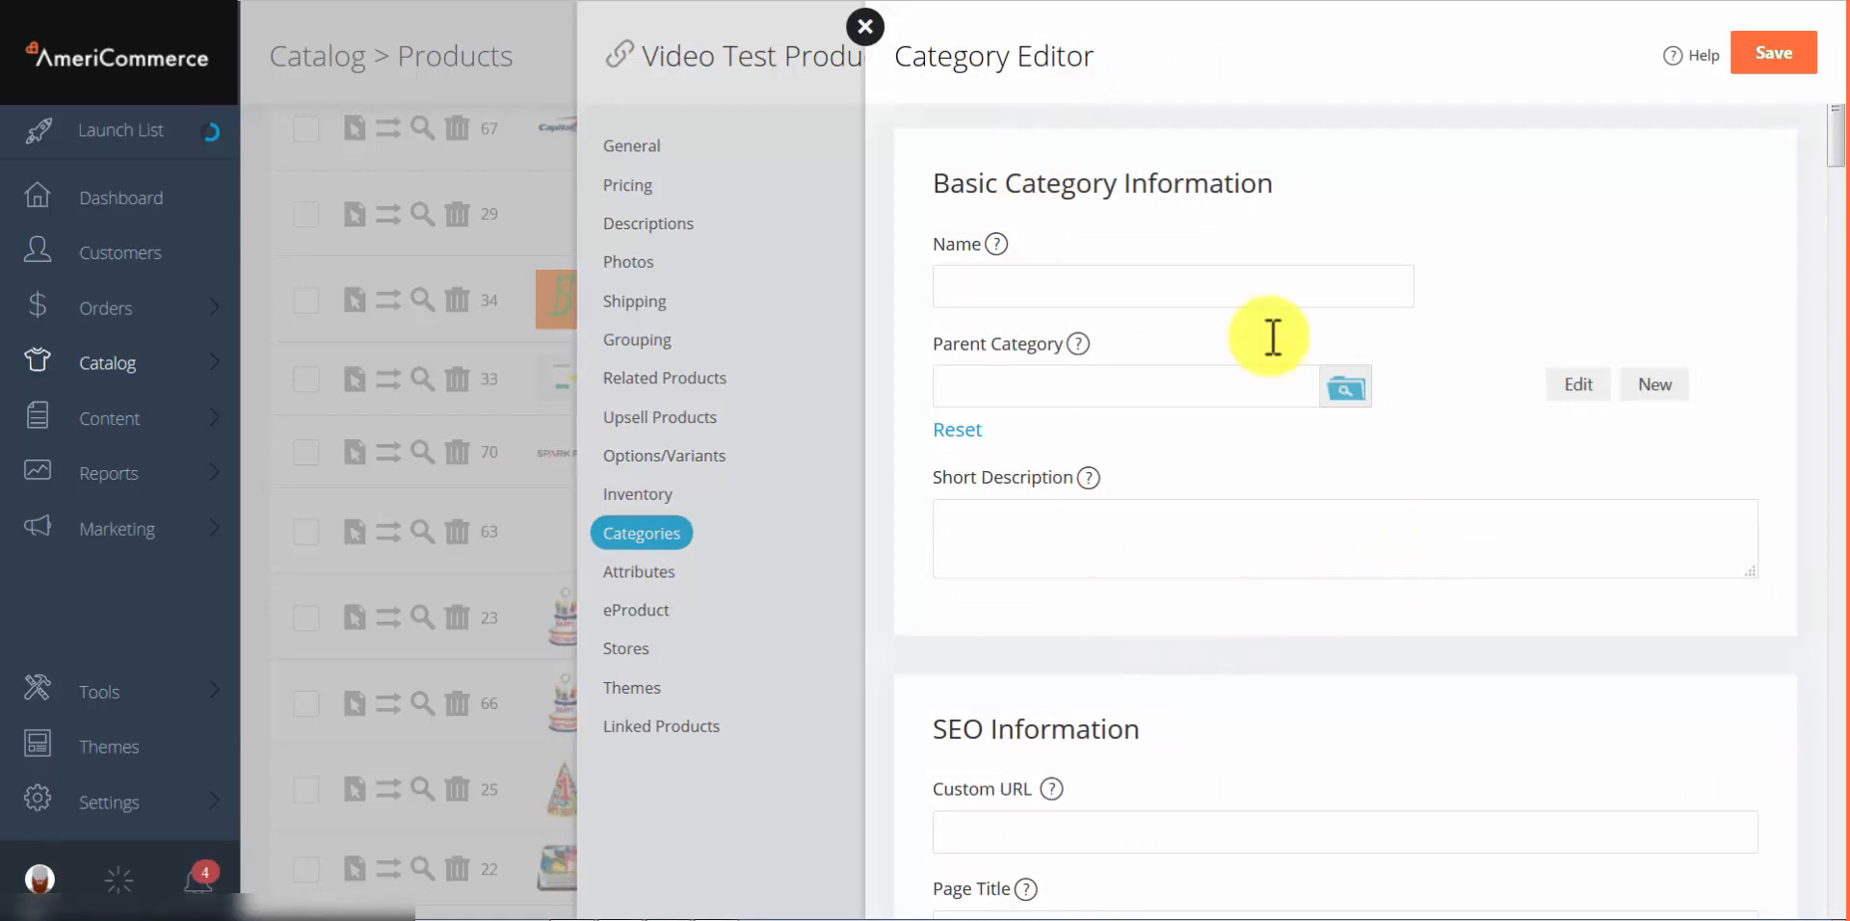
pyautogui.click(865, 27)
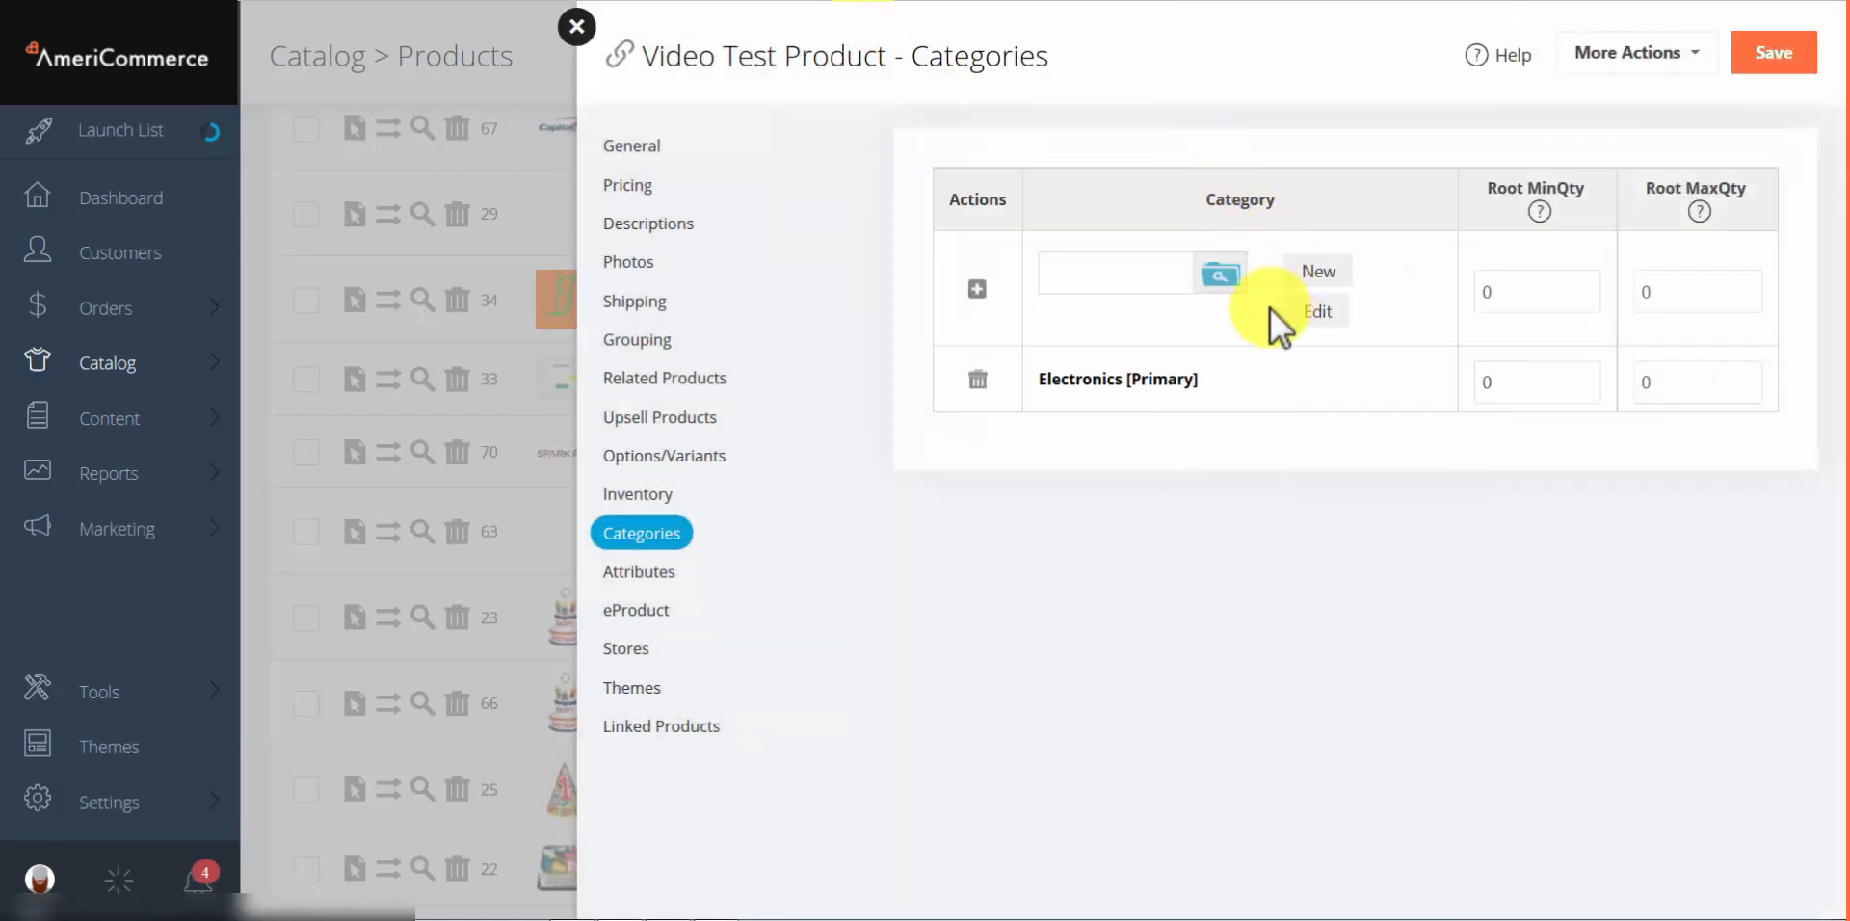
pyautogui.click(1222, 280)
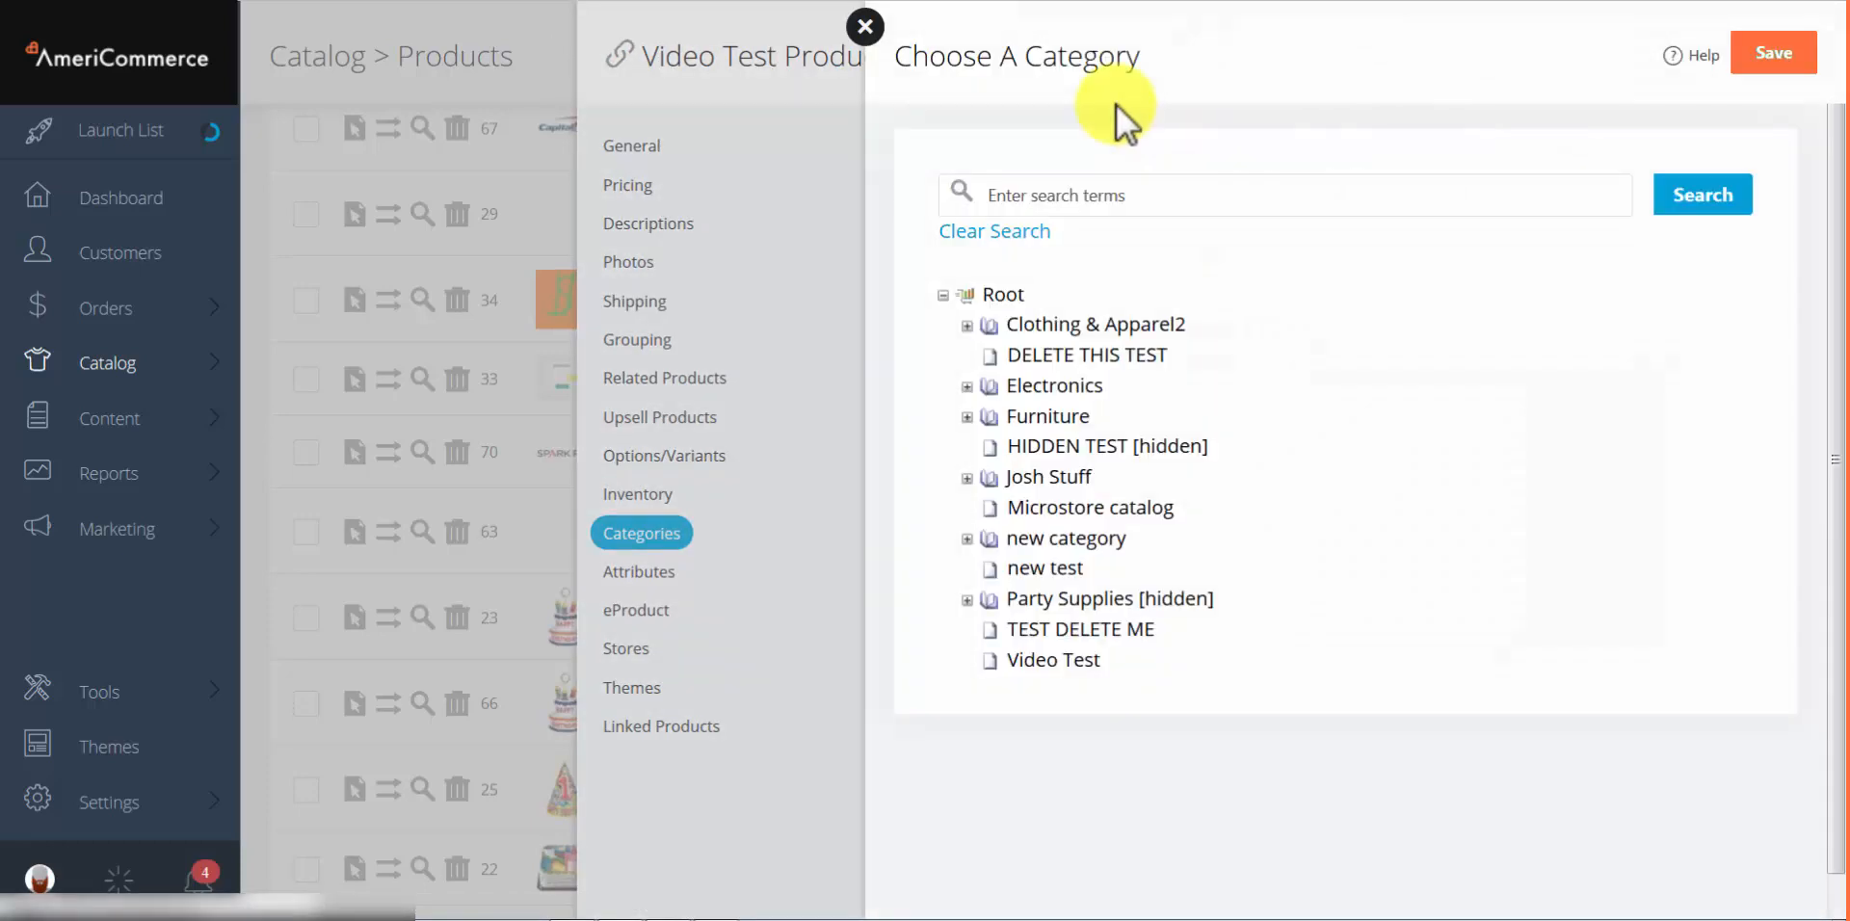
pyautogui.click(1053, 414)
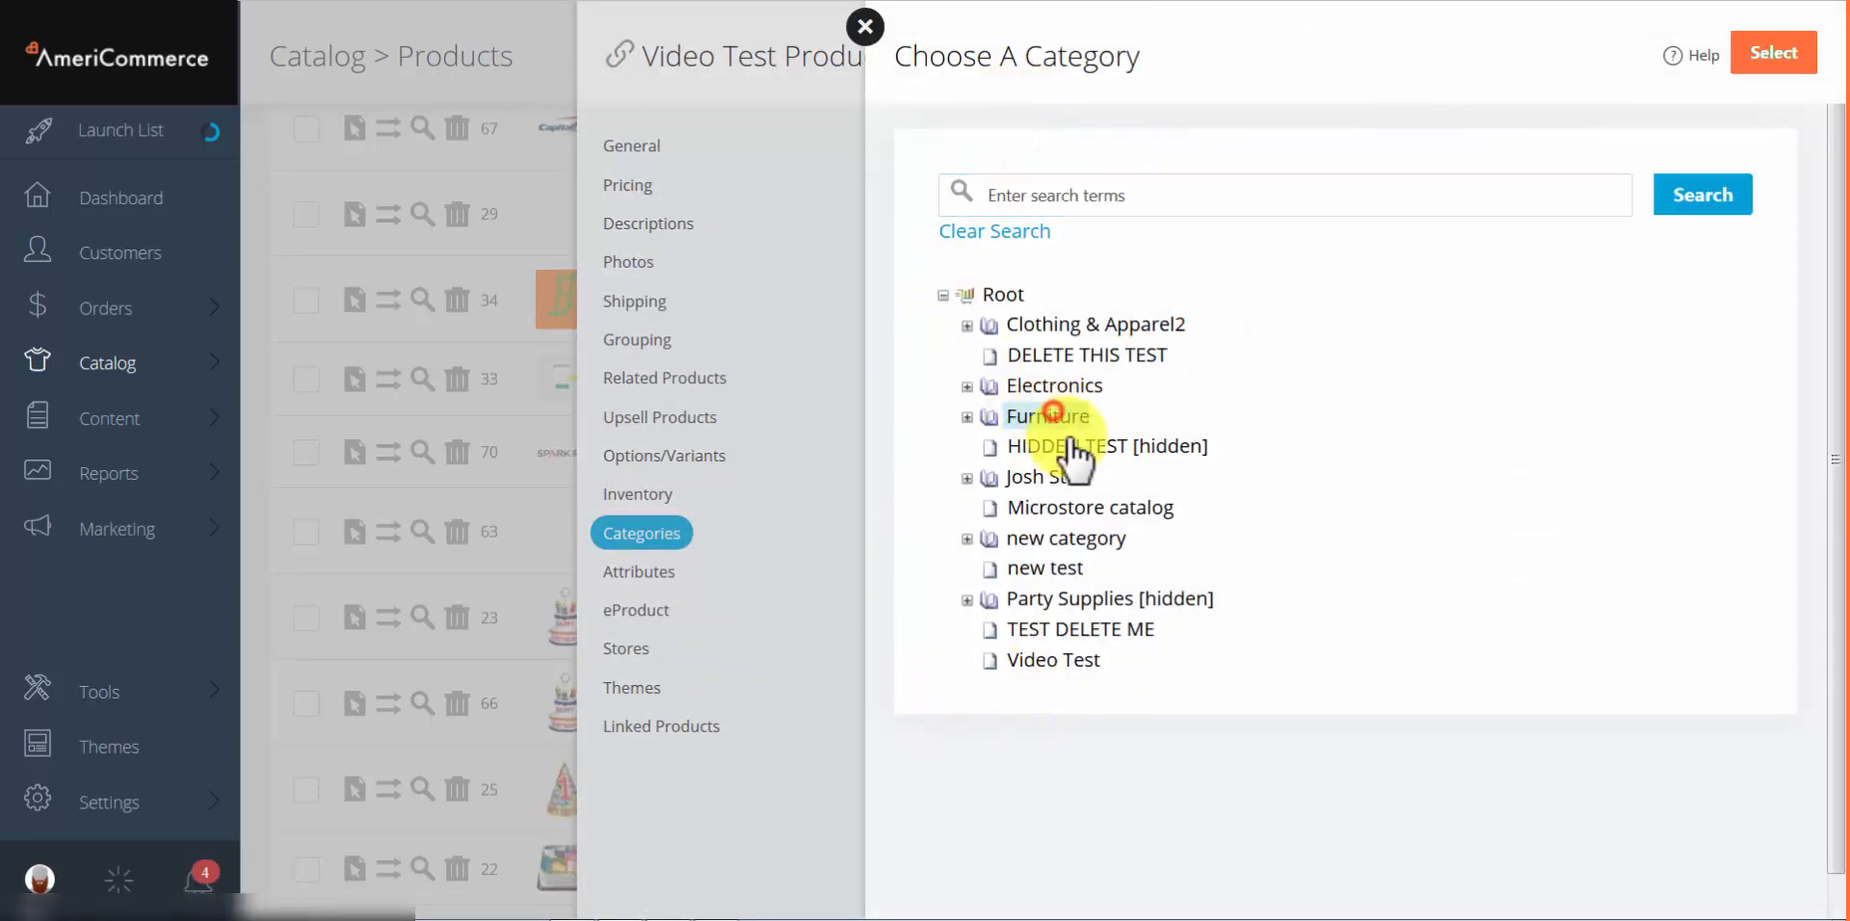
pyautogui.click(1771, 71)
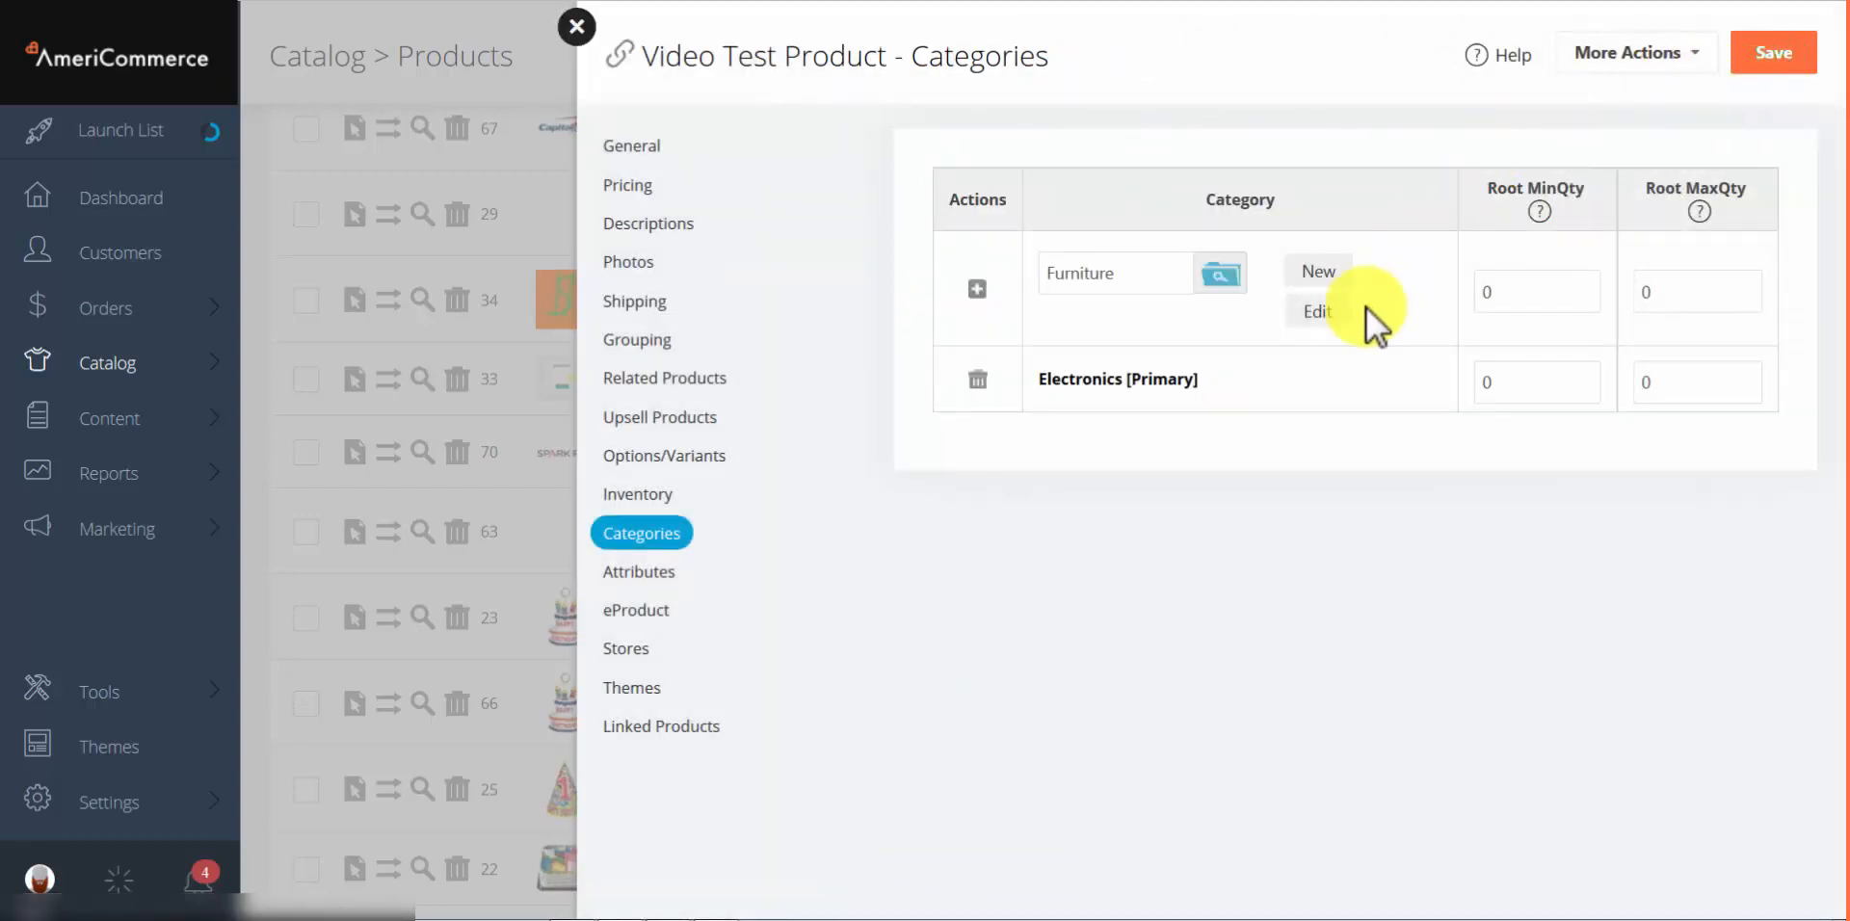
pyautogui.click(1321, 312)
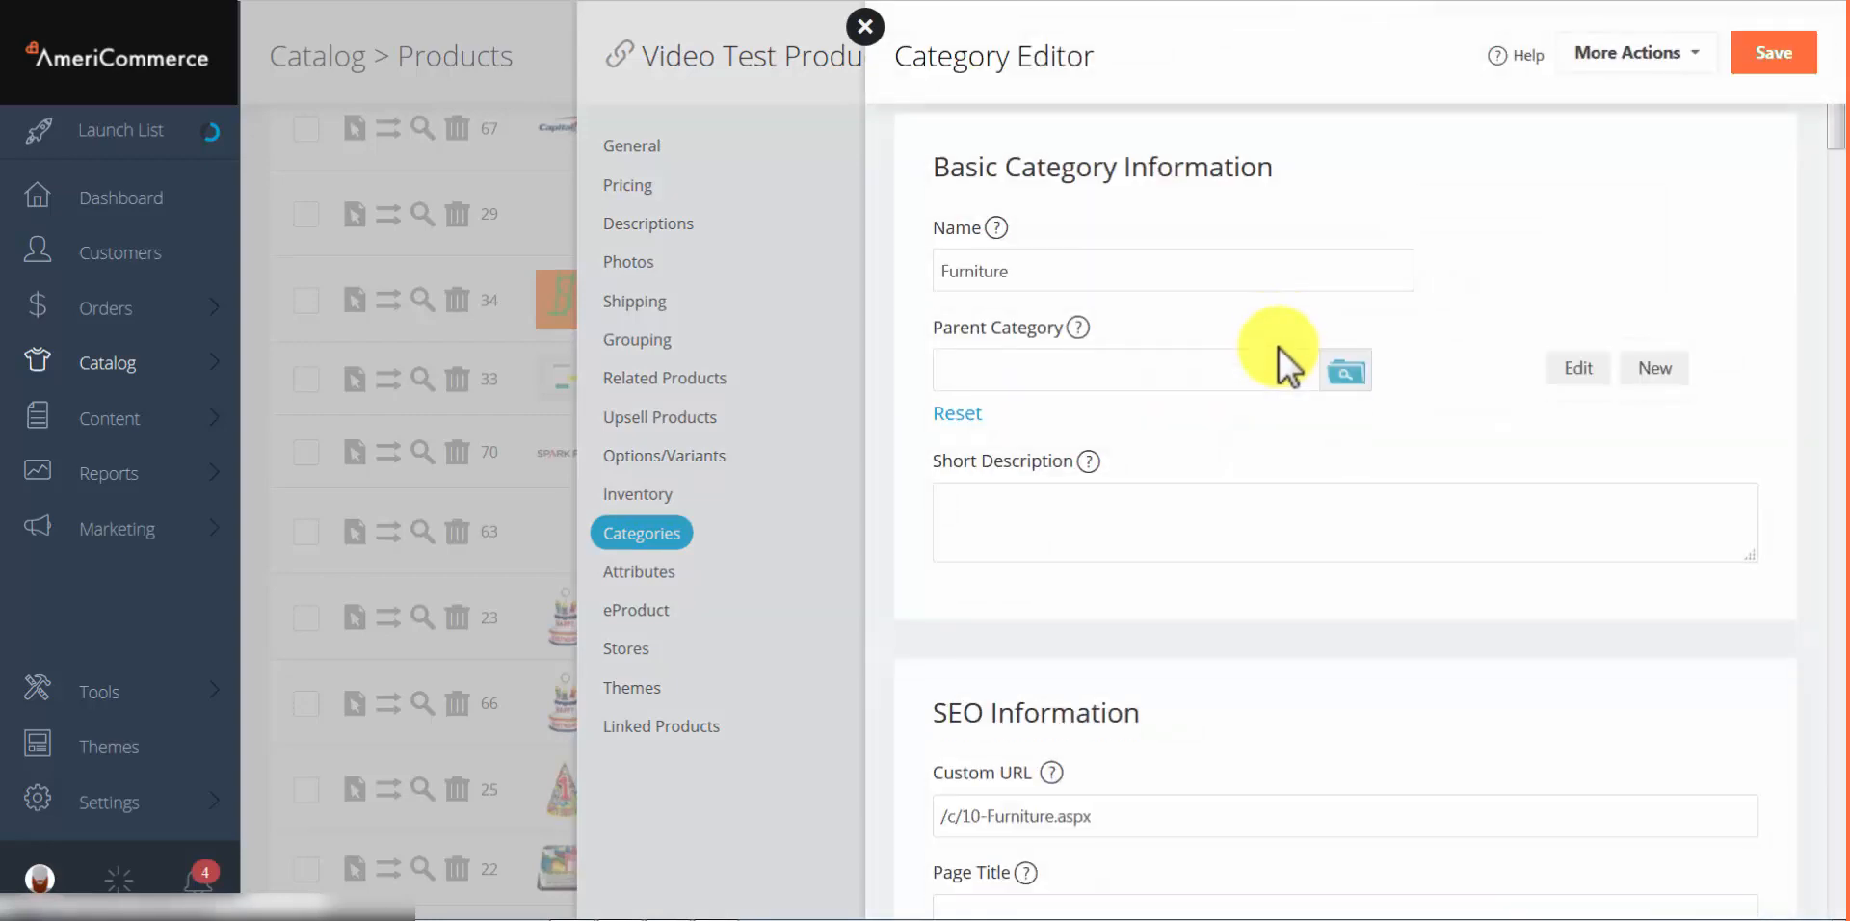
pyautogui.scroll(-9, 1280, 349)
pyautogui.click(865, 26)
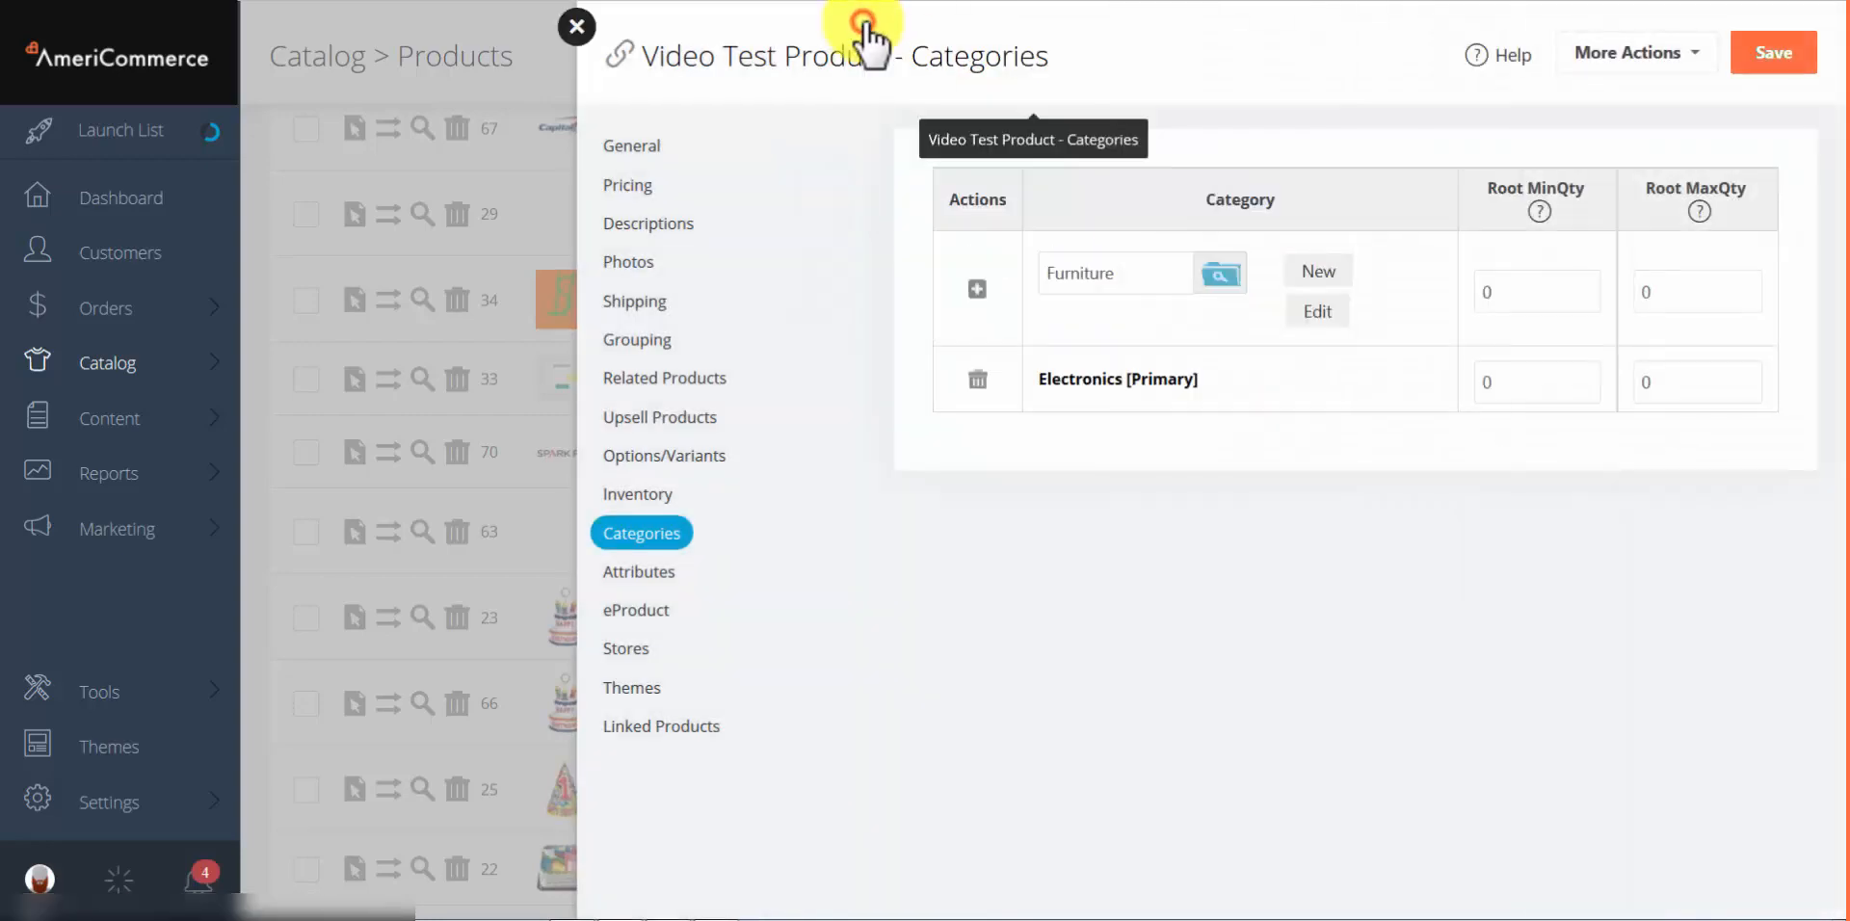
pyautogui.click(978, 289)
pyautogui.click(1734, 60)
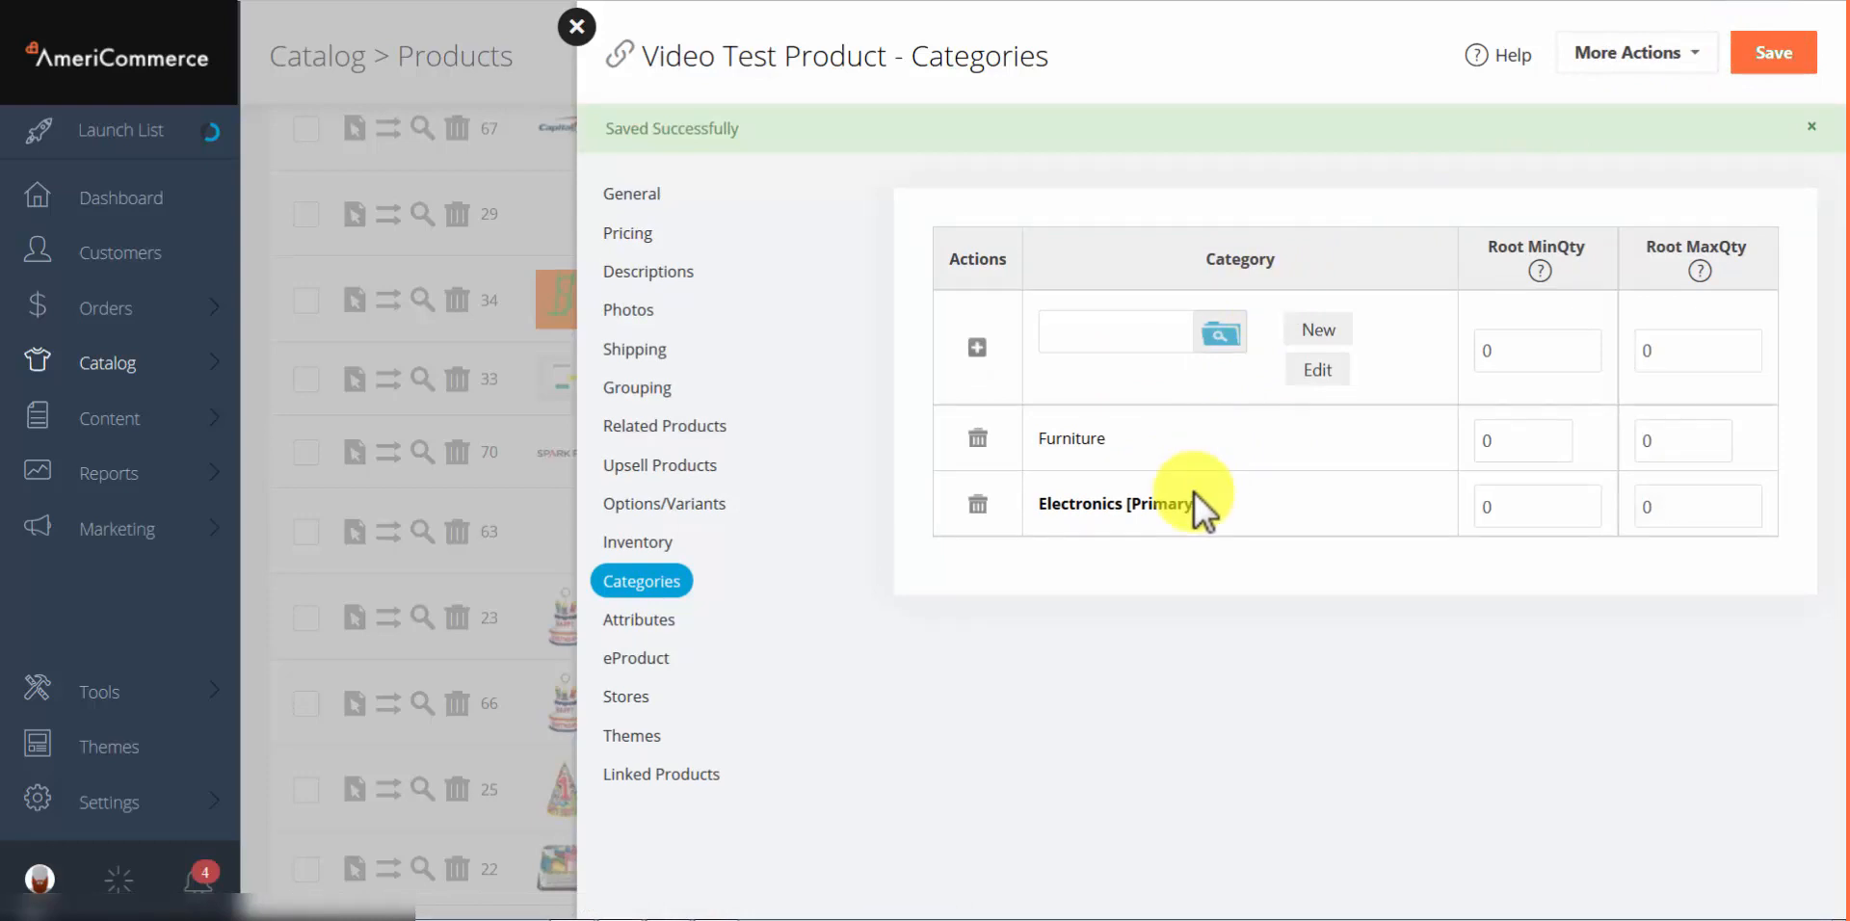
# Step: Check the product's Primary Category, return to its categories, then open its empty Attributes page
pyautogui.click(624, 198)
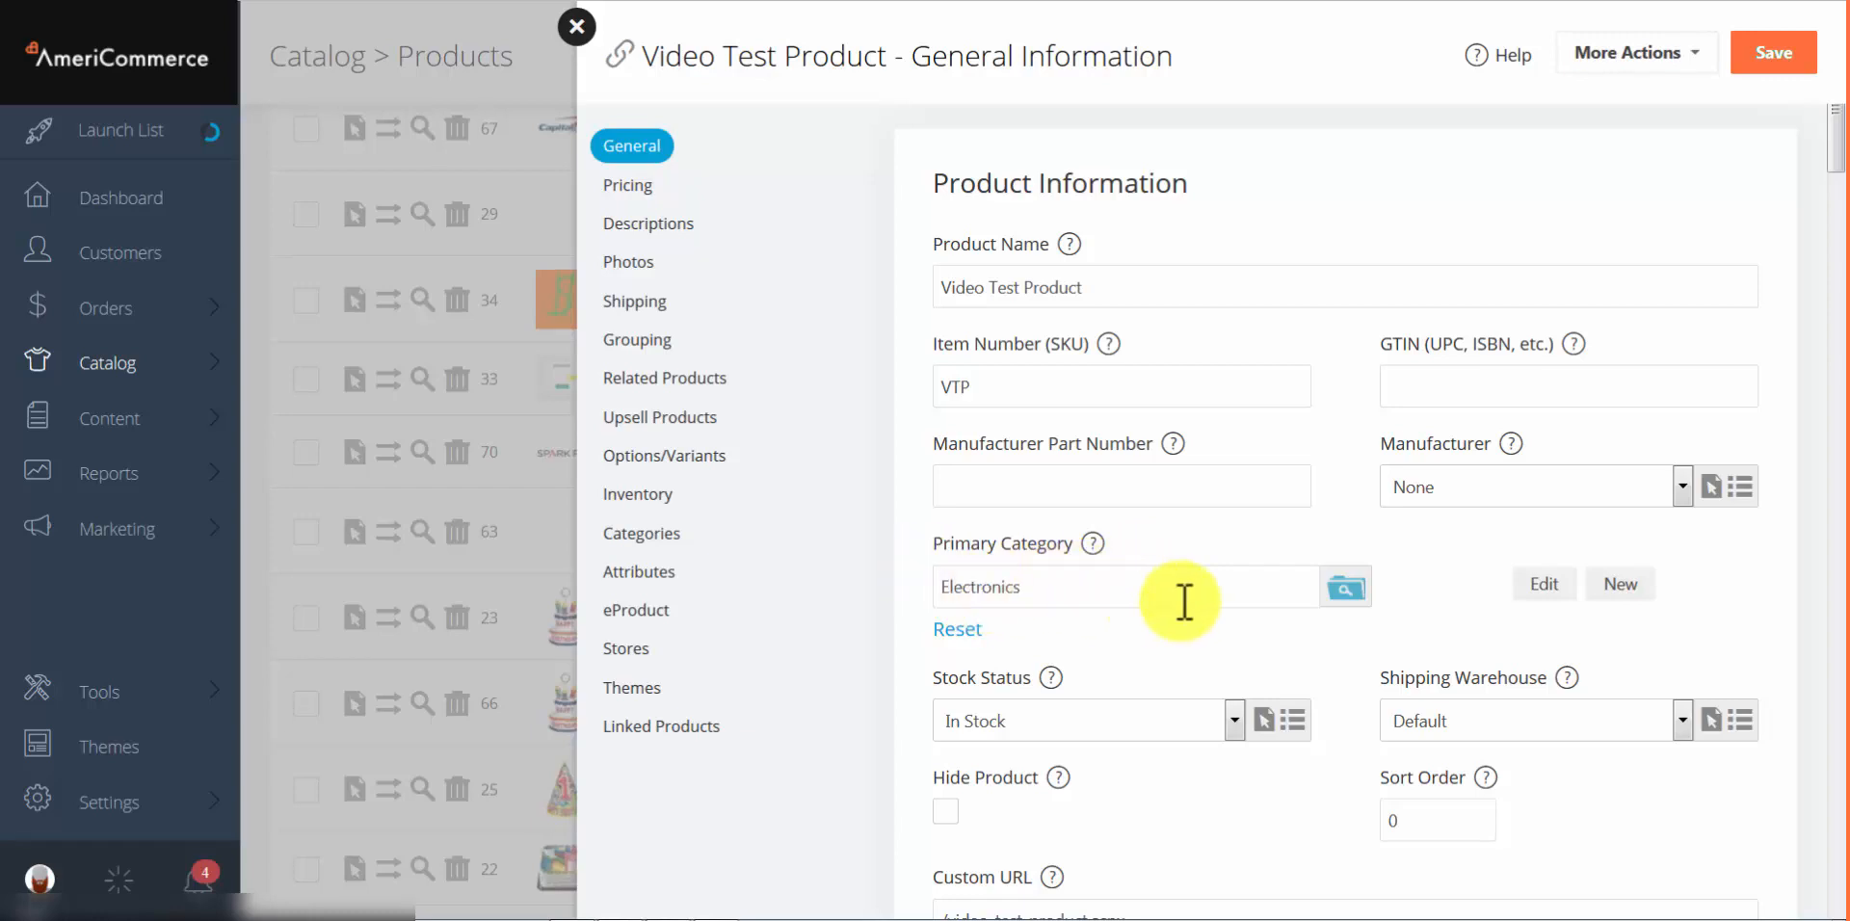
pyautogui.click(668, 554)
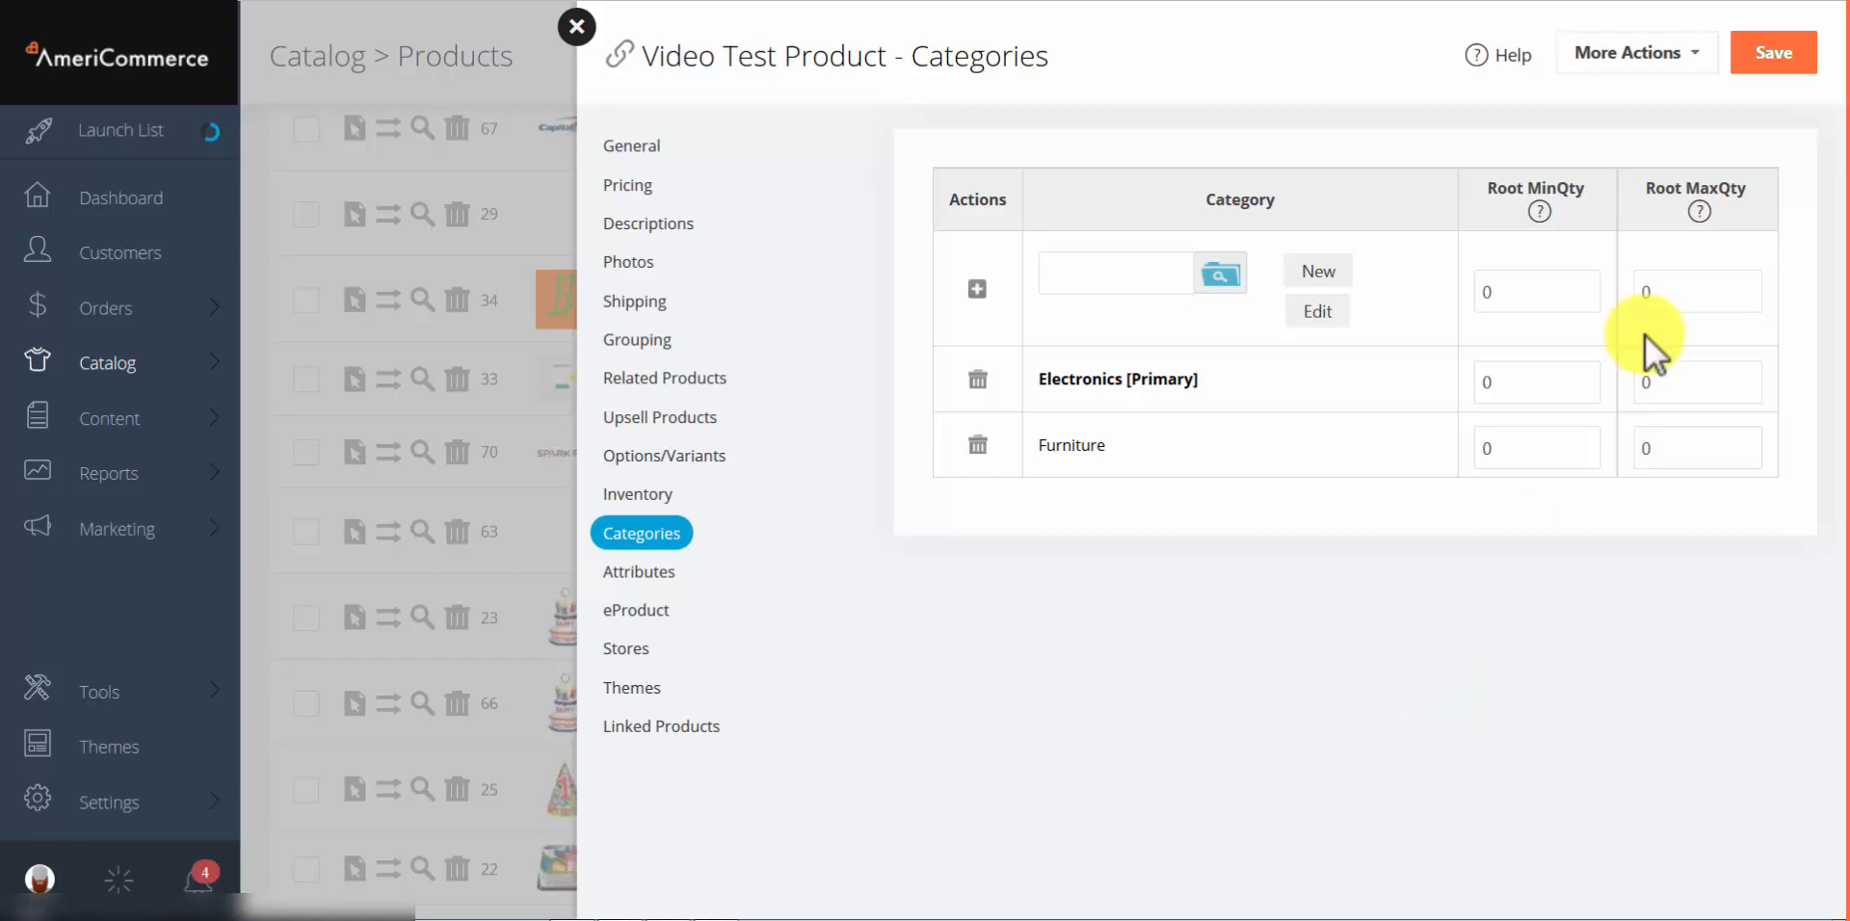
pyautogui.click(633, 574)
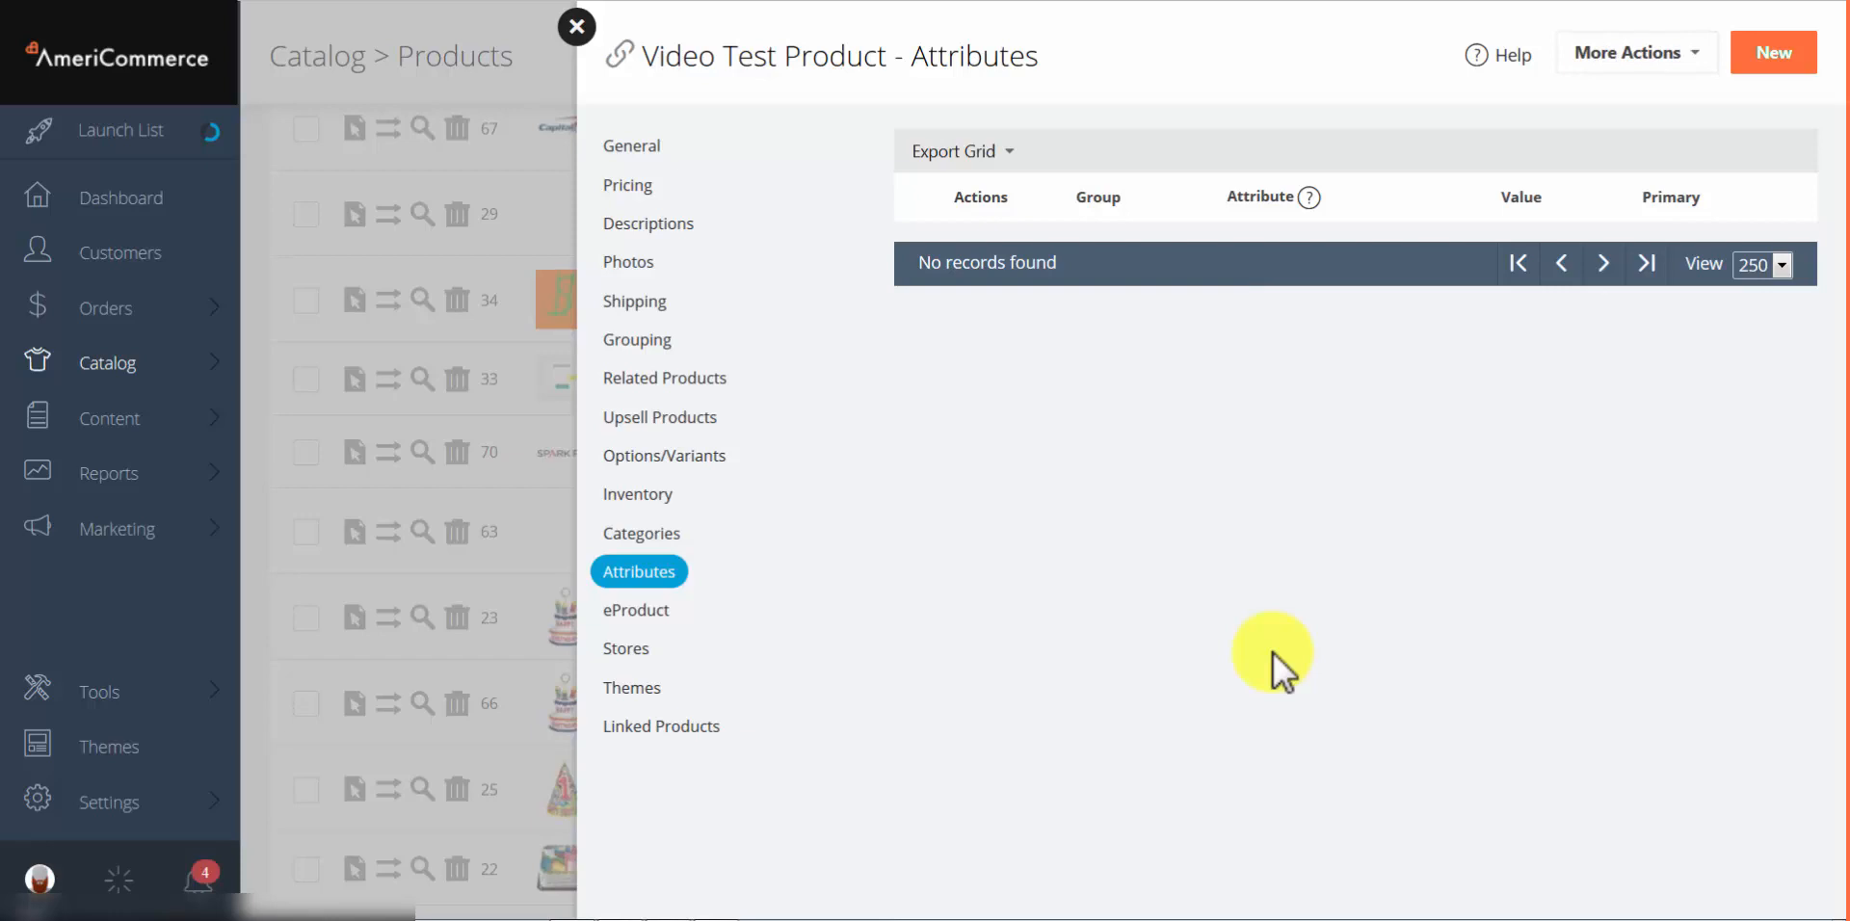
# Step: Add and save a Dress Shirt group Color attribute valued red, then reopen it for editing
pyautogui.click(1766, 62)
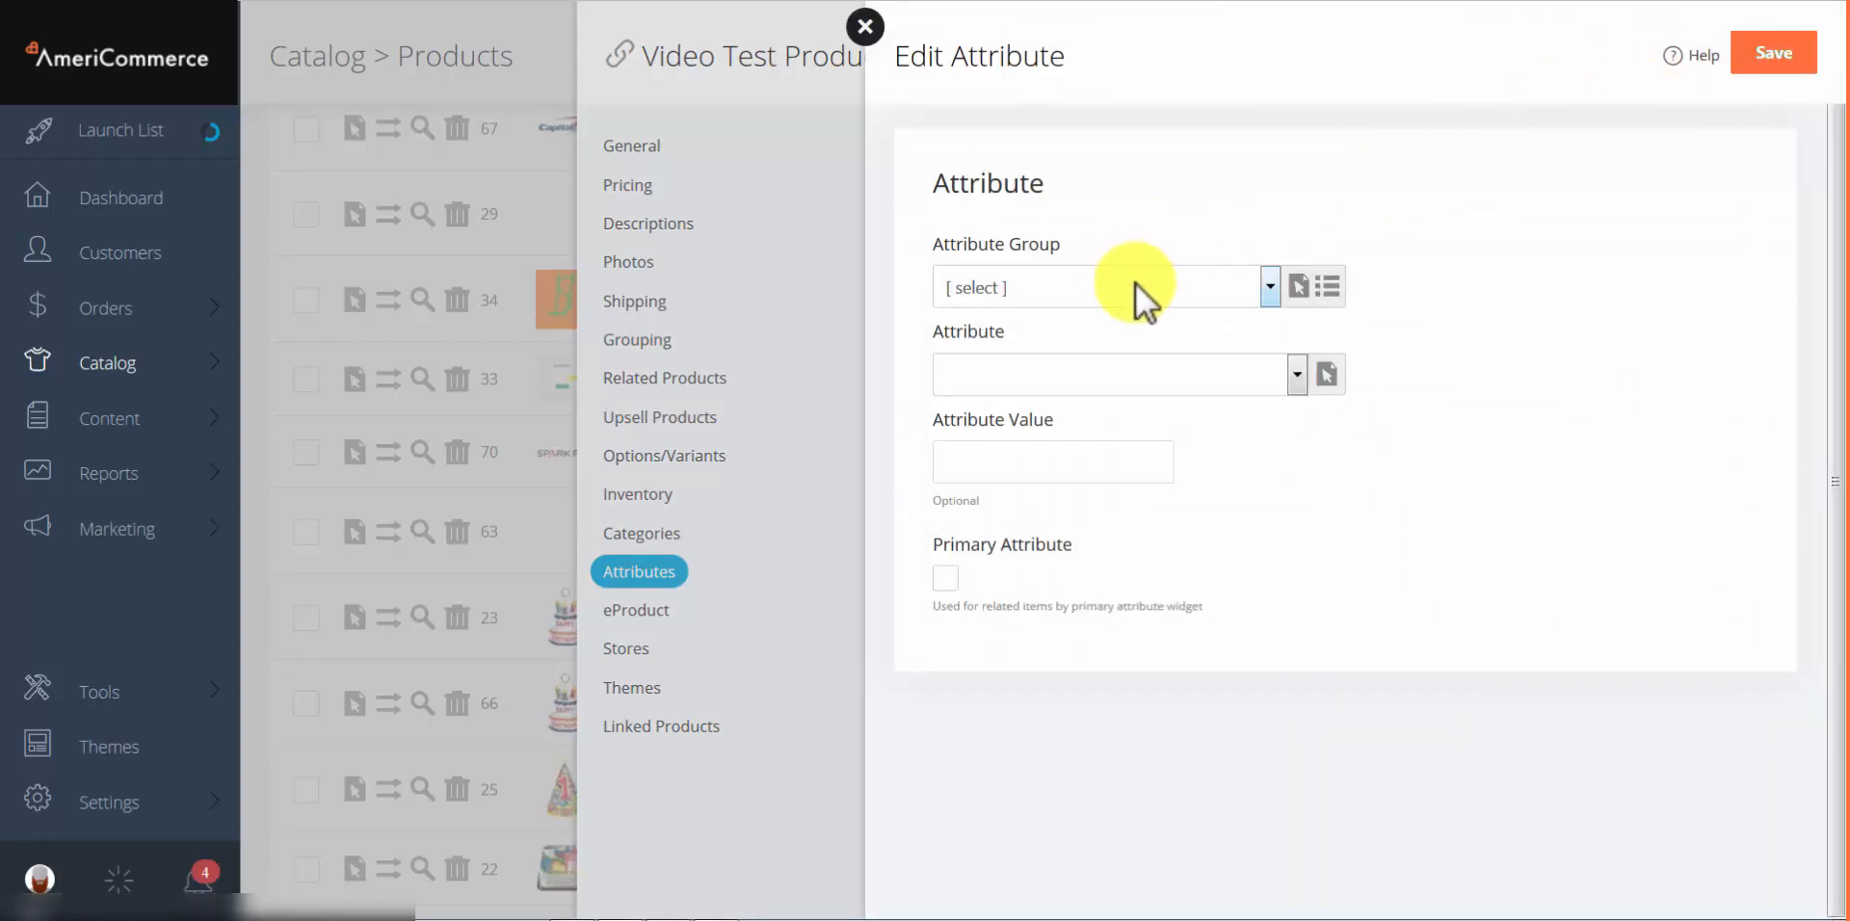
pyautogui.click(1067, 284)
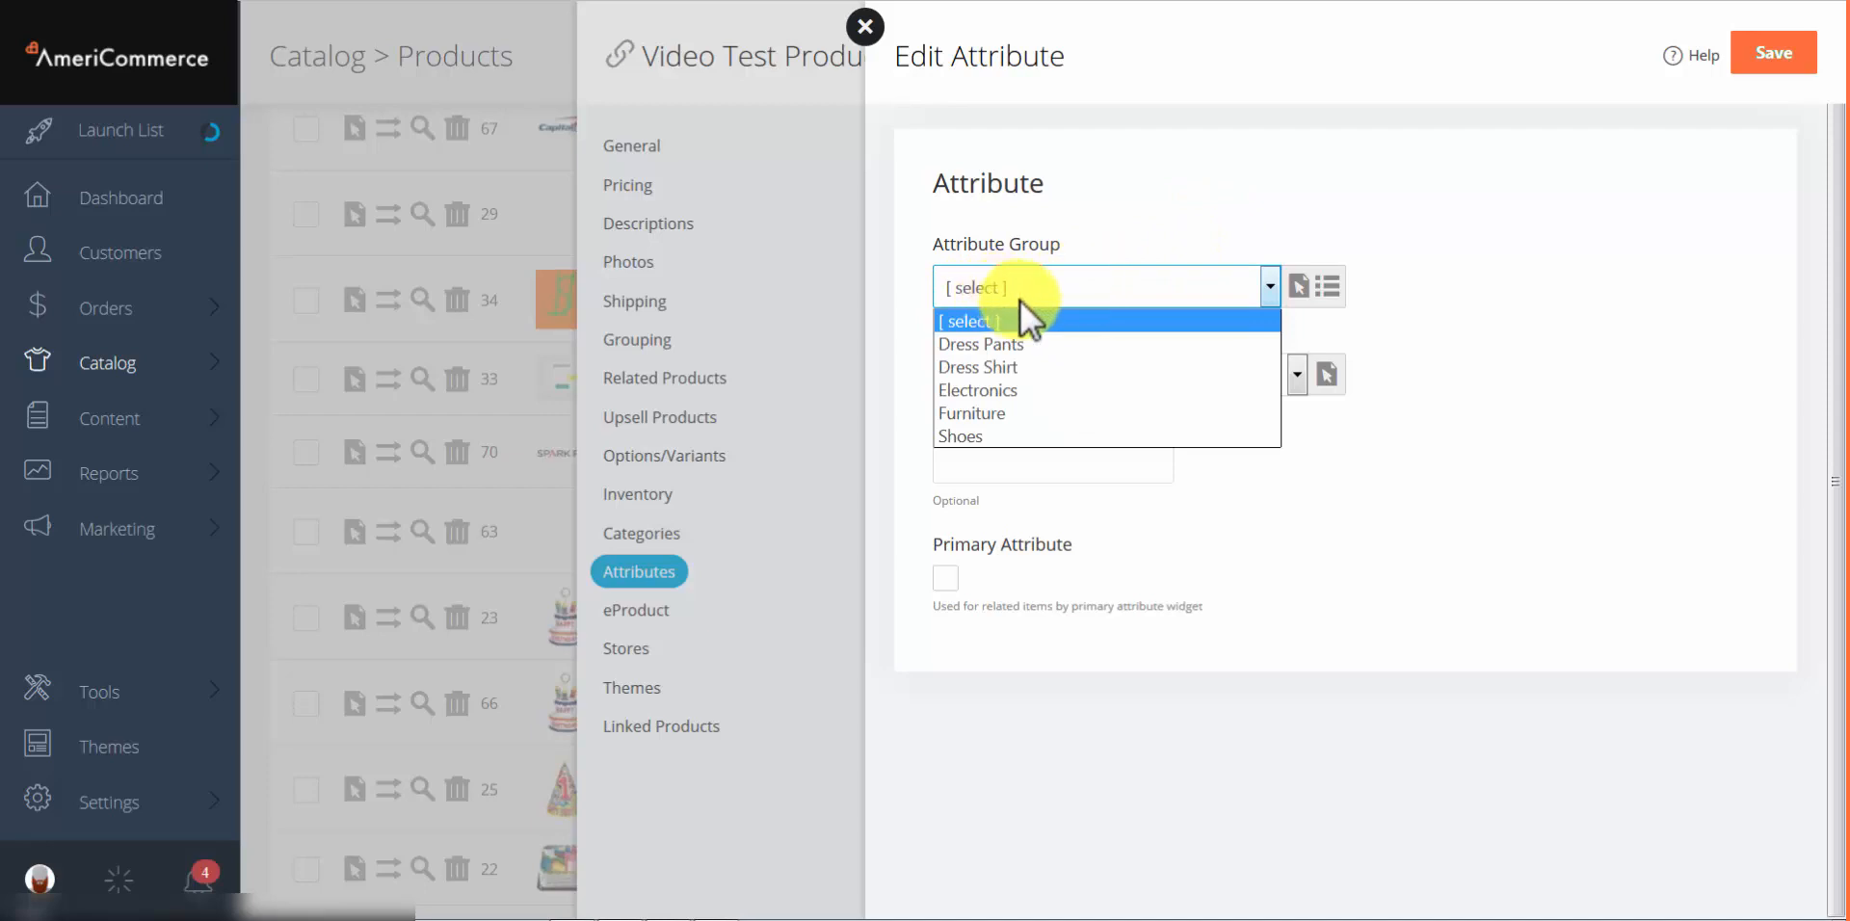
pyautogui.click(979, 367)
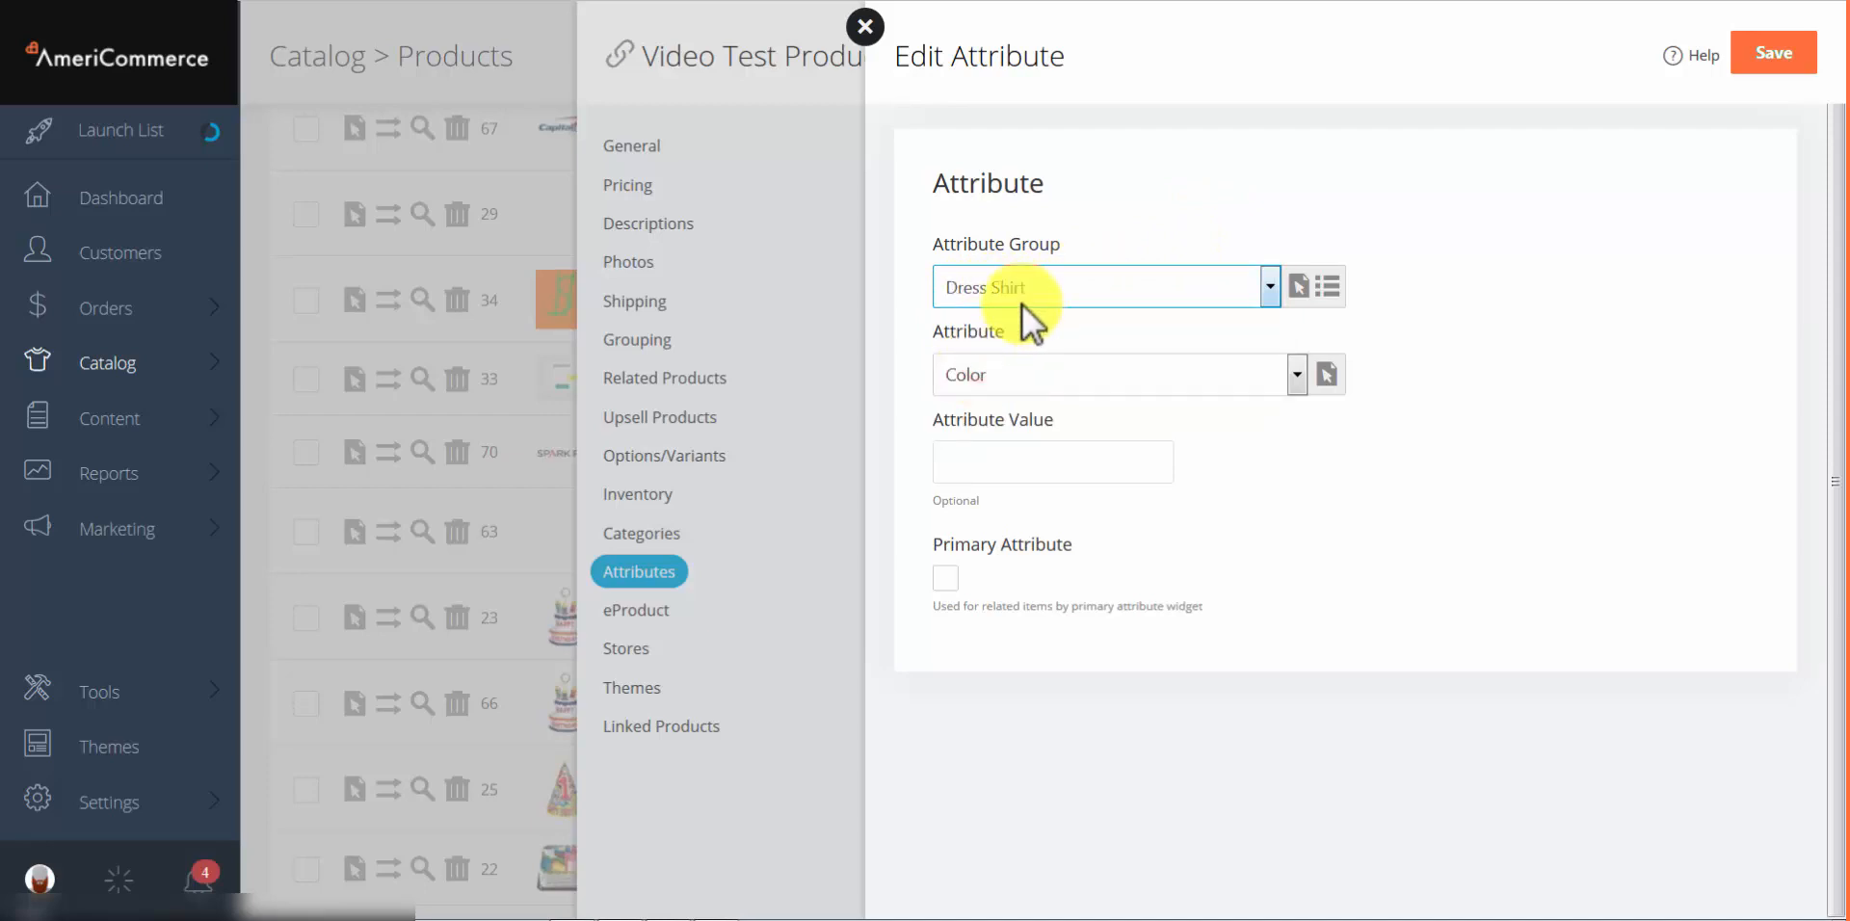
pyautogui.click(1028, 379)
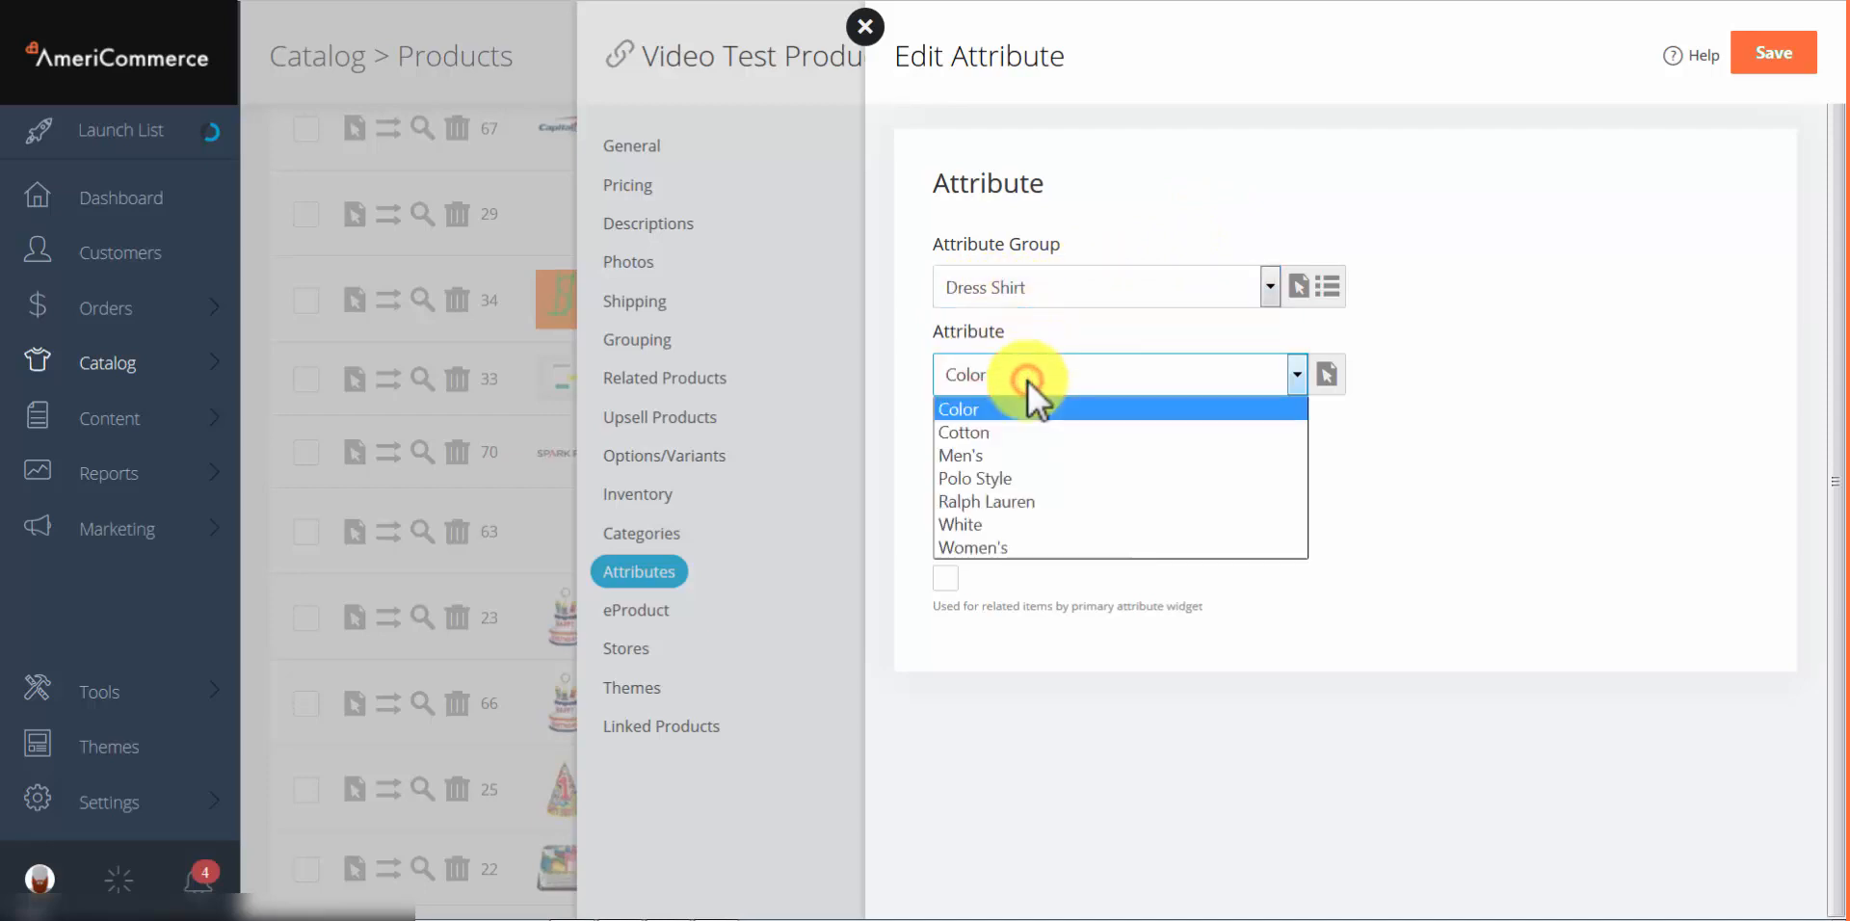
pyautogui.click(977, 412)
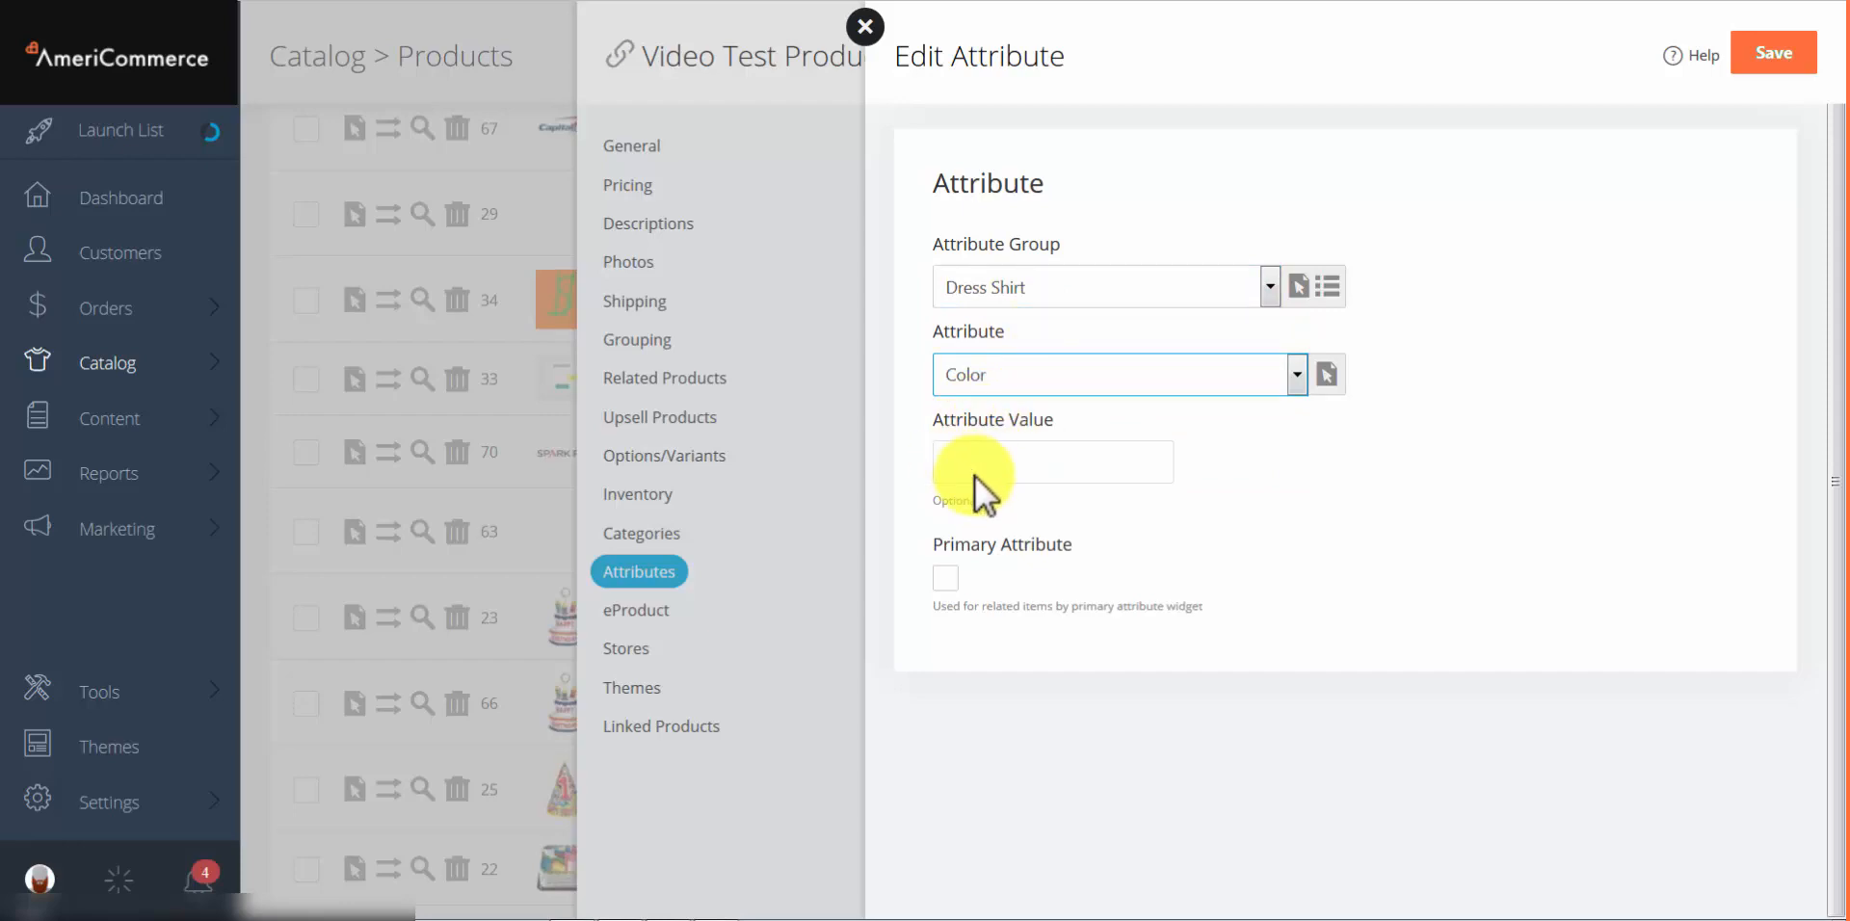
pyautogui.click(987, 460)
pyautogui.write('re')
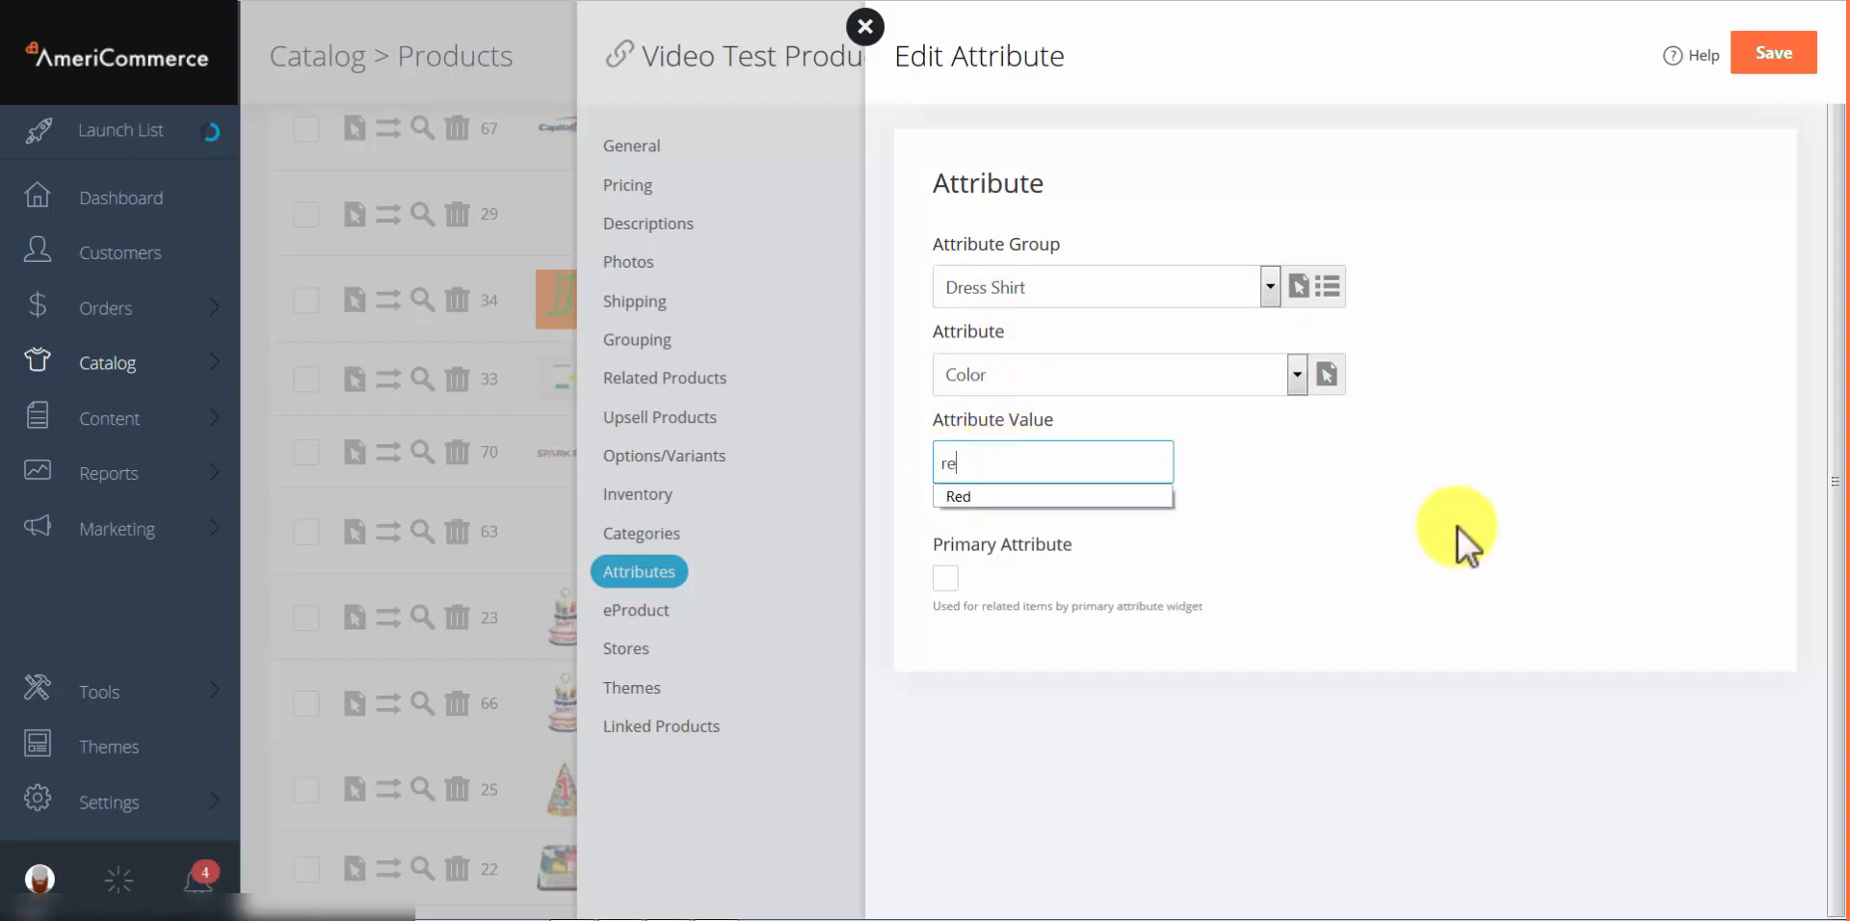
pyautogui.write('d')
pyautogui.click(1498, 551)
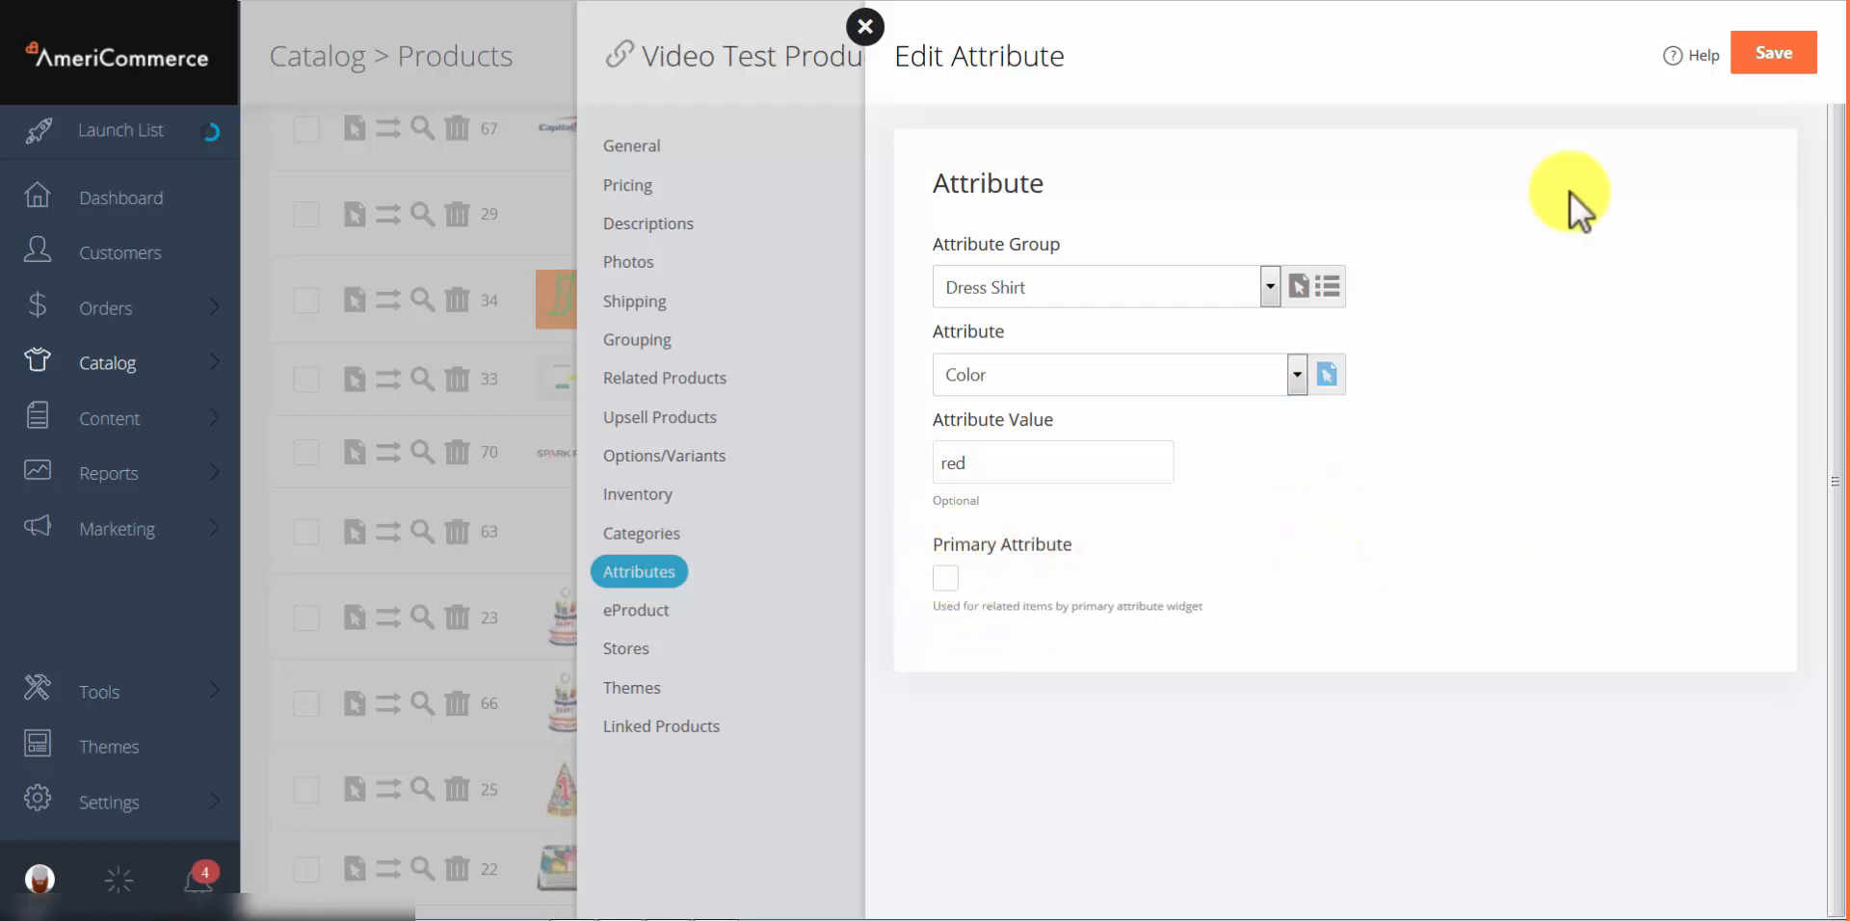
pyautogui.click(1765, 58)
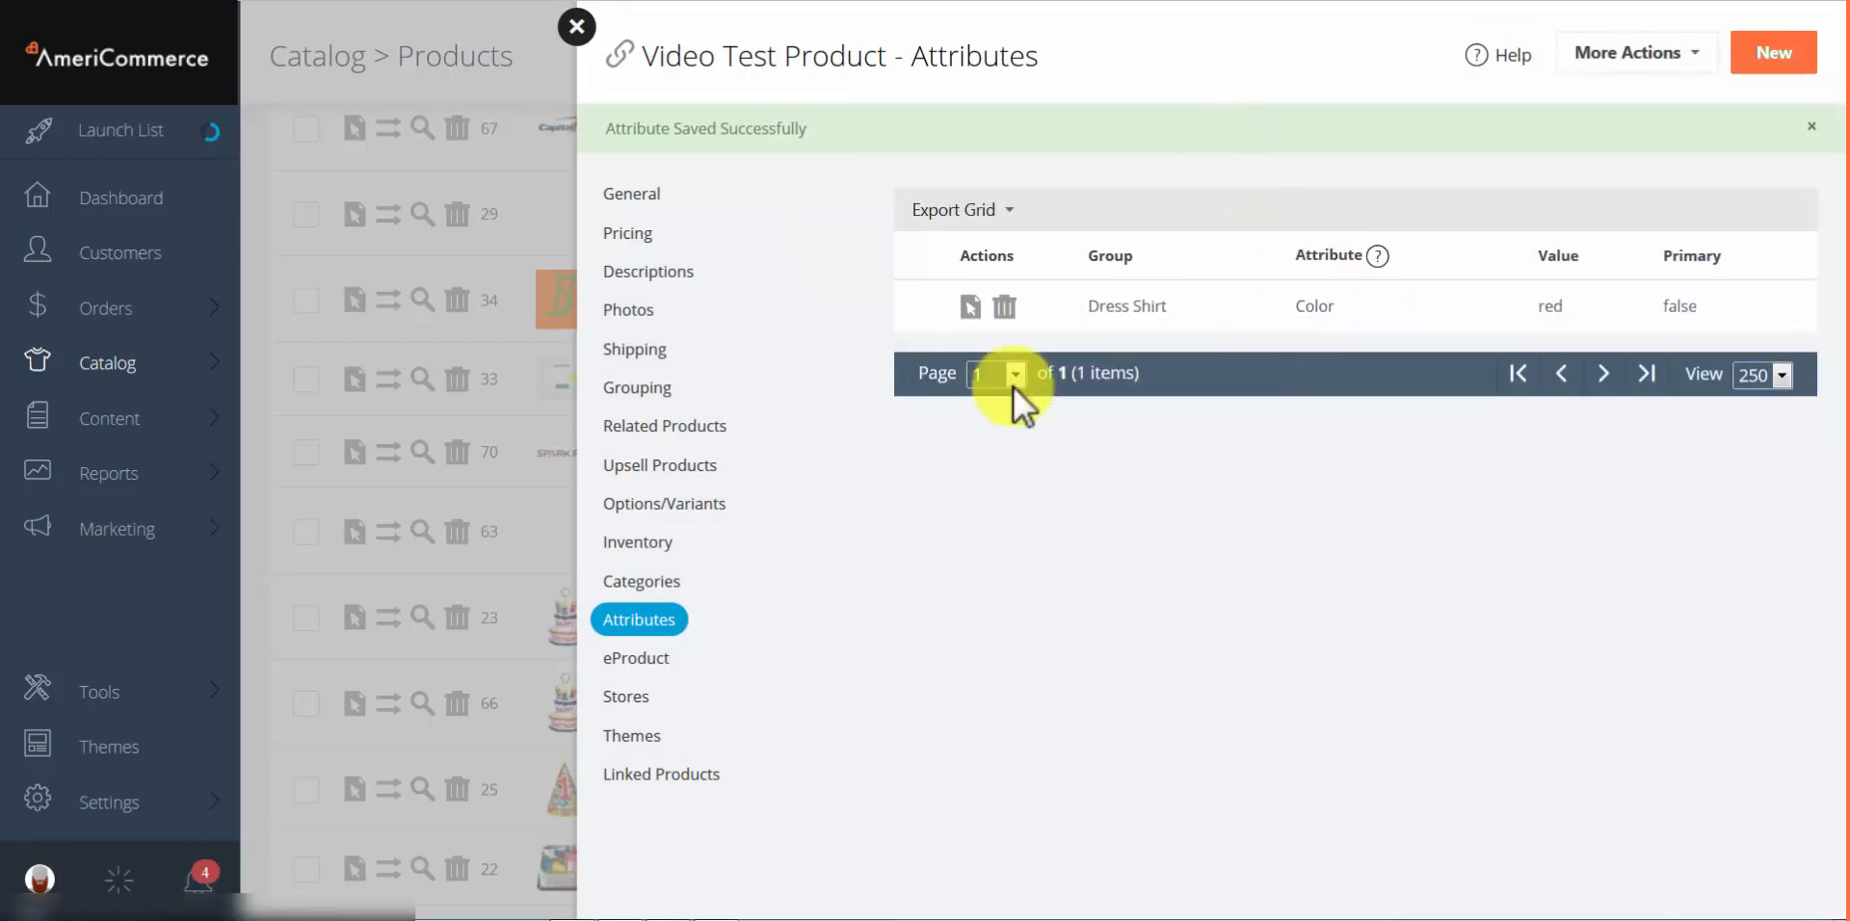
pyautogui.click(973, 305)
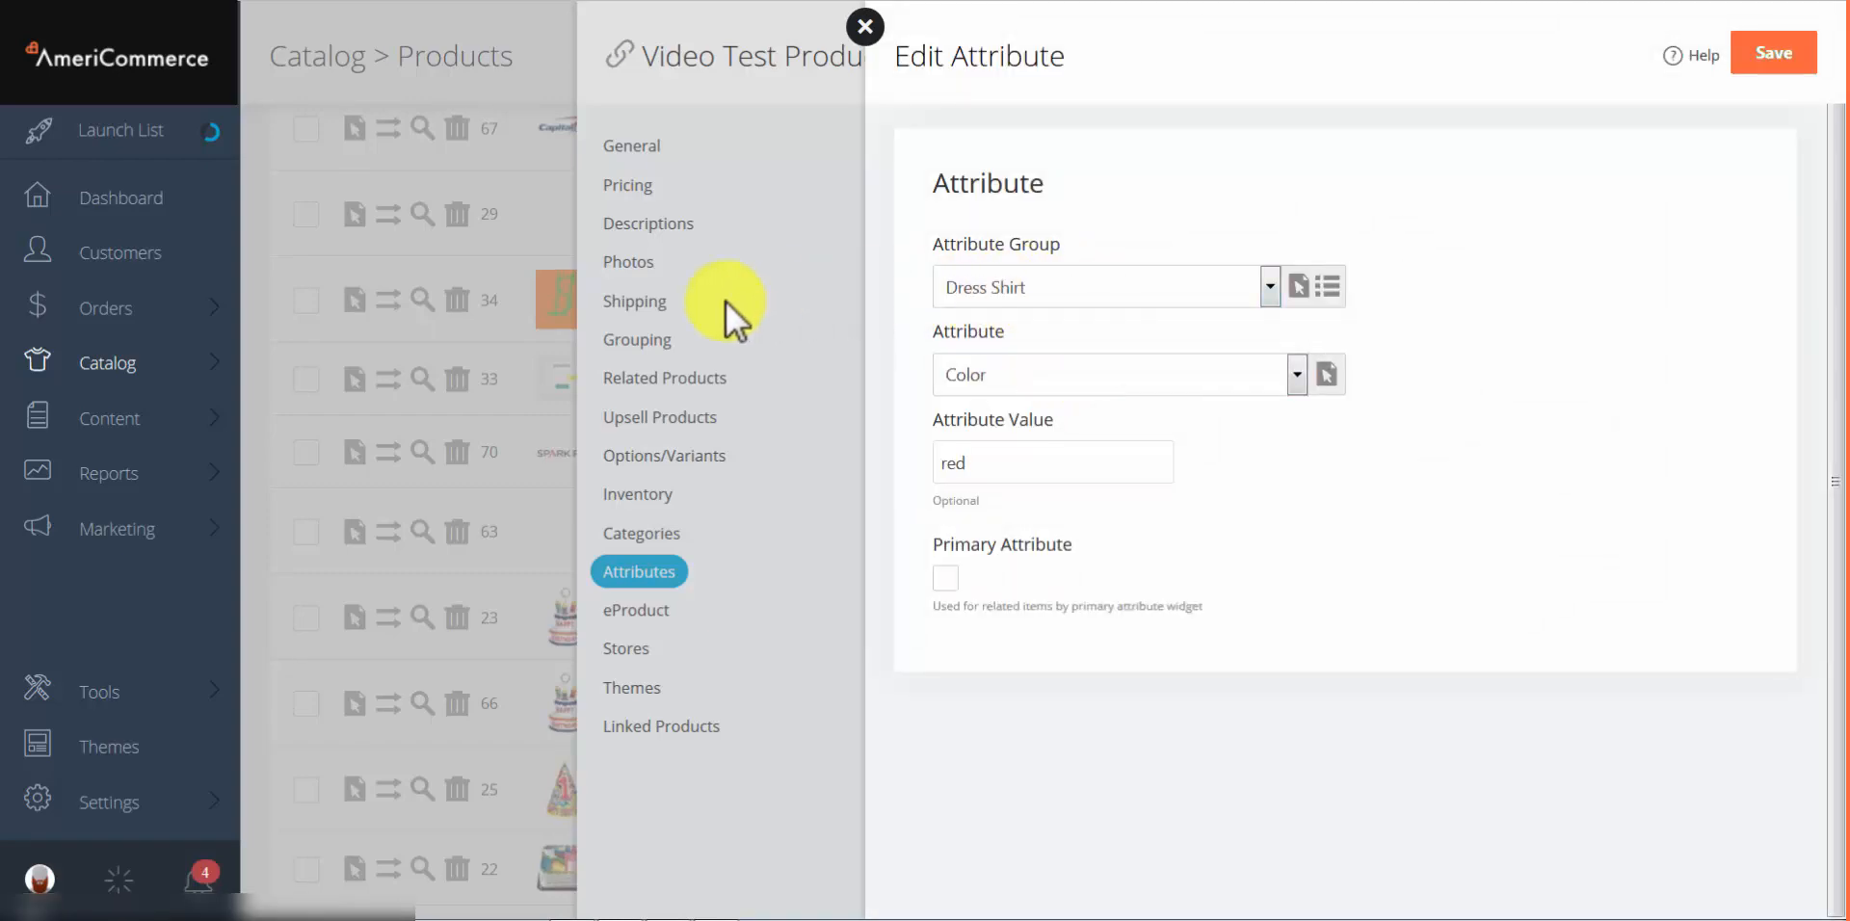
# Step: From the Edit Attribute panel's Attribute Group List, start a blank new attribute group
pyautogui.click(106, 363)
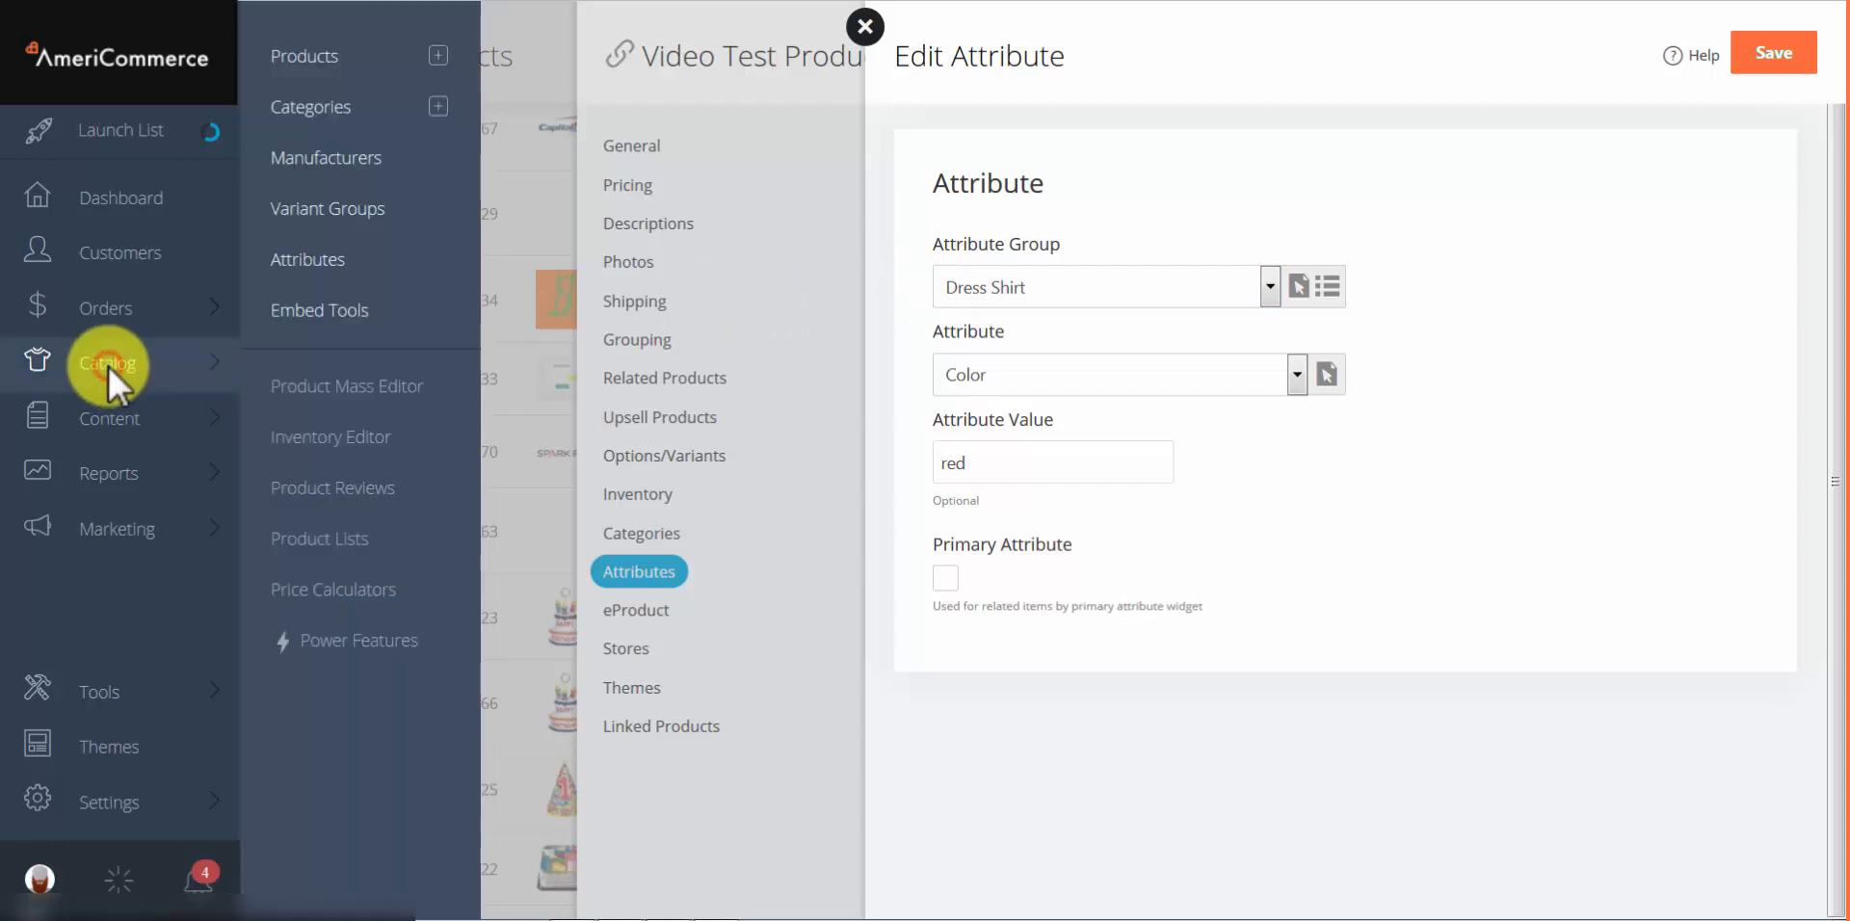
pyautogui.middleClick(299, 258)
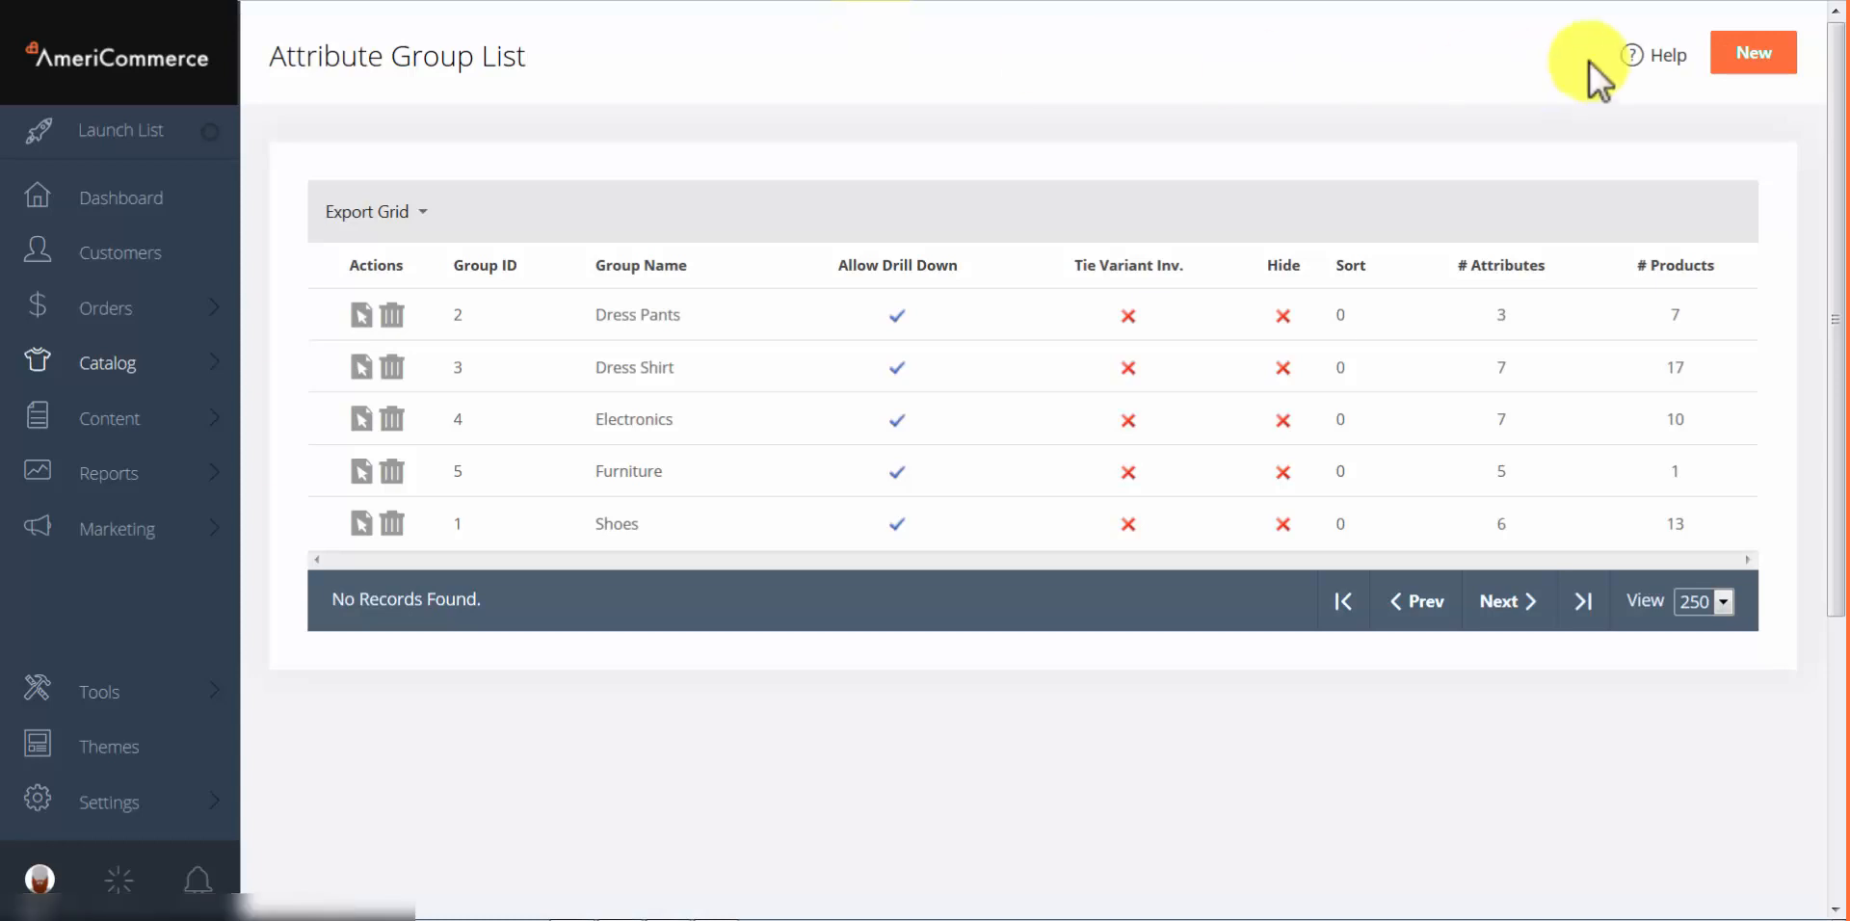
pyautogui.click(1752, 56)
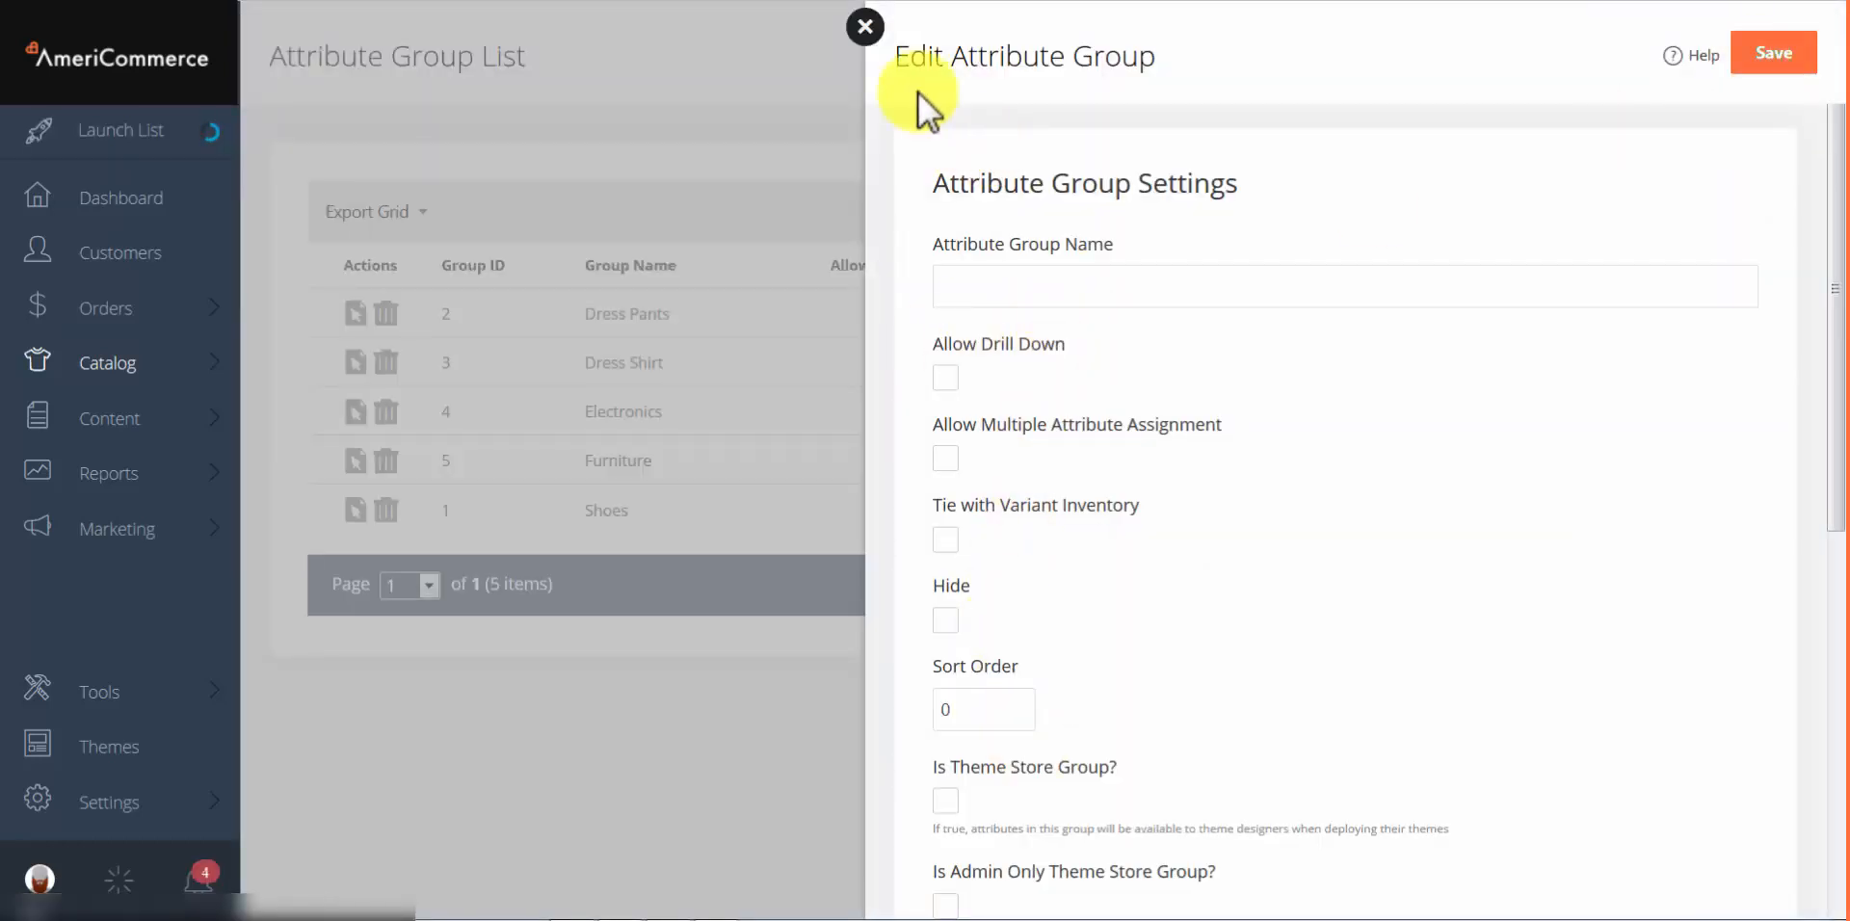
pyautogui.click(864, 26)
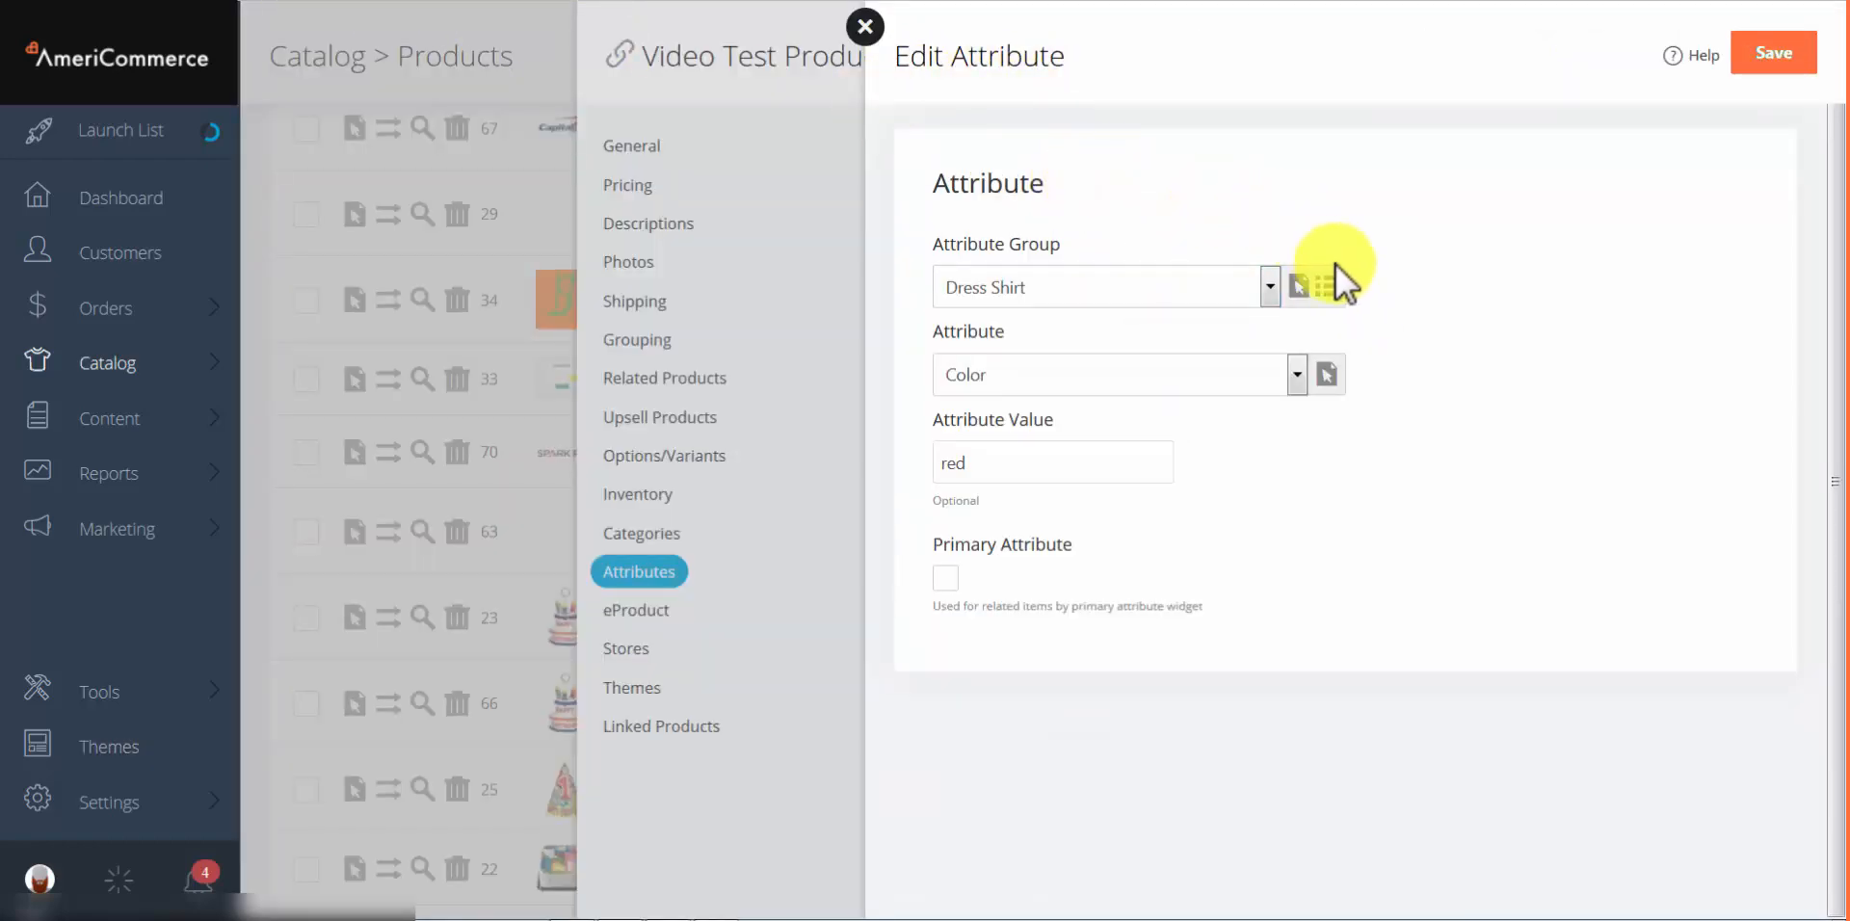
pyautogui.click(1325, 291)
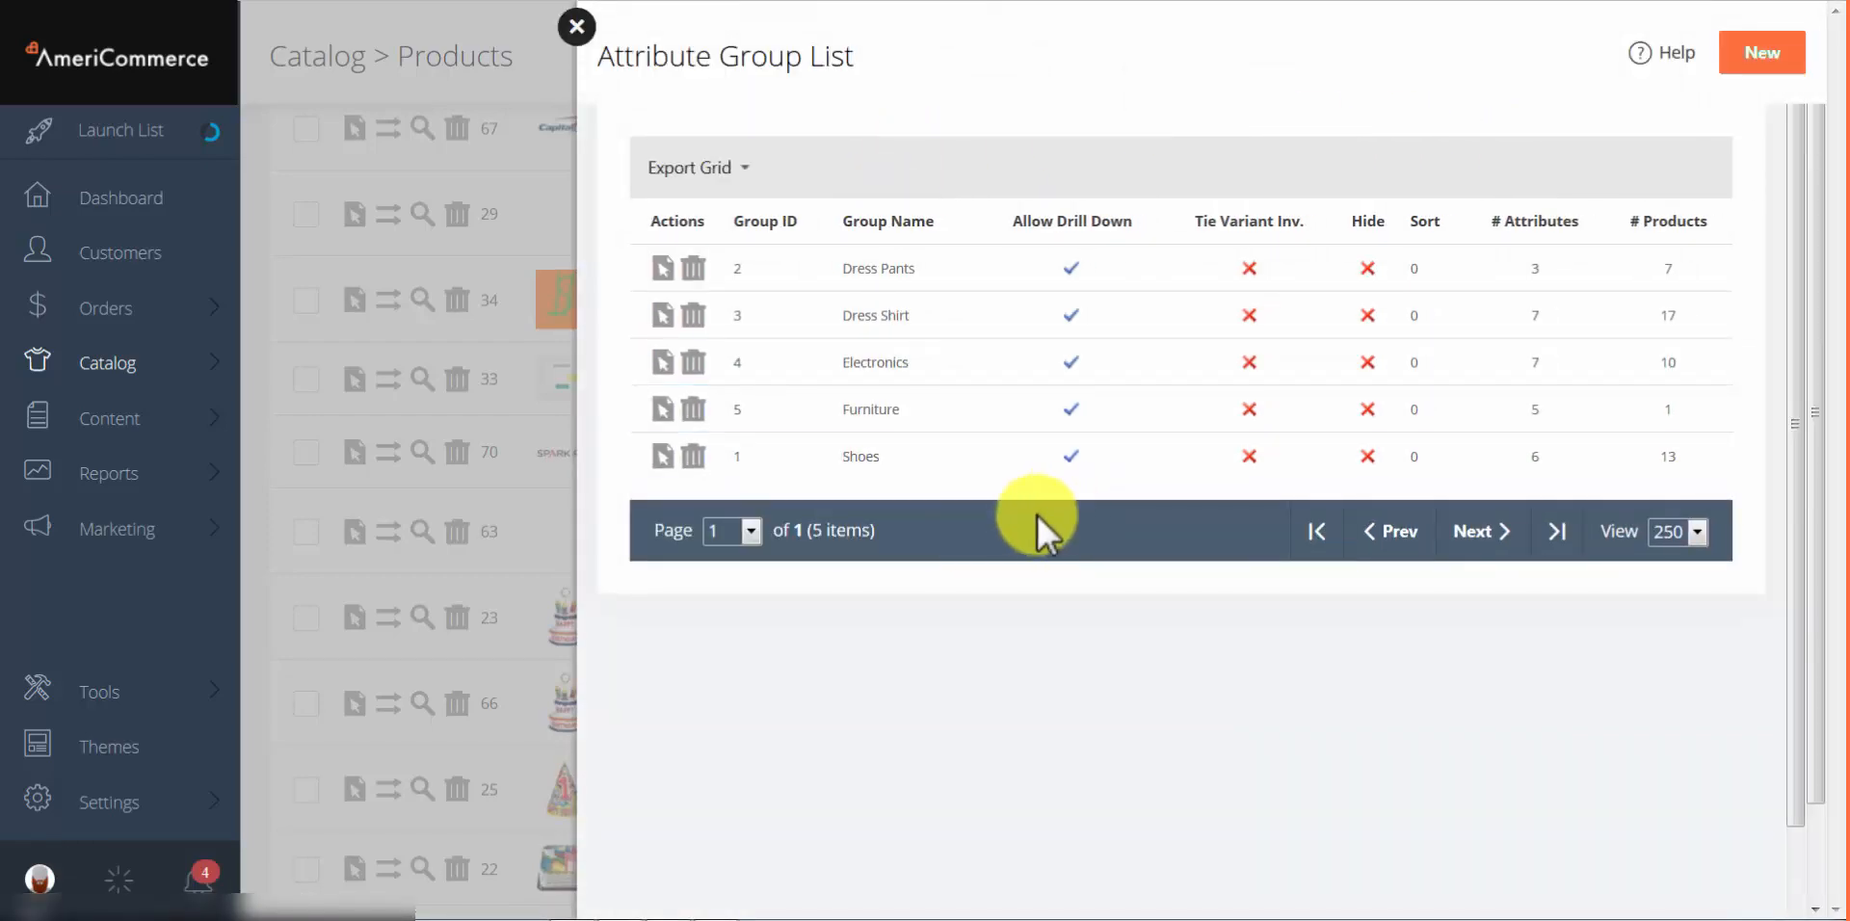
pyautogui.click(1738, 56)
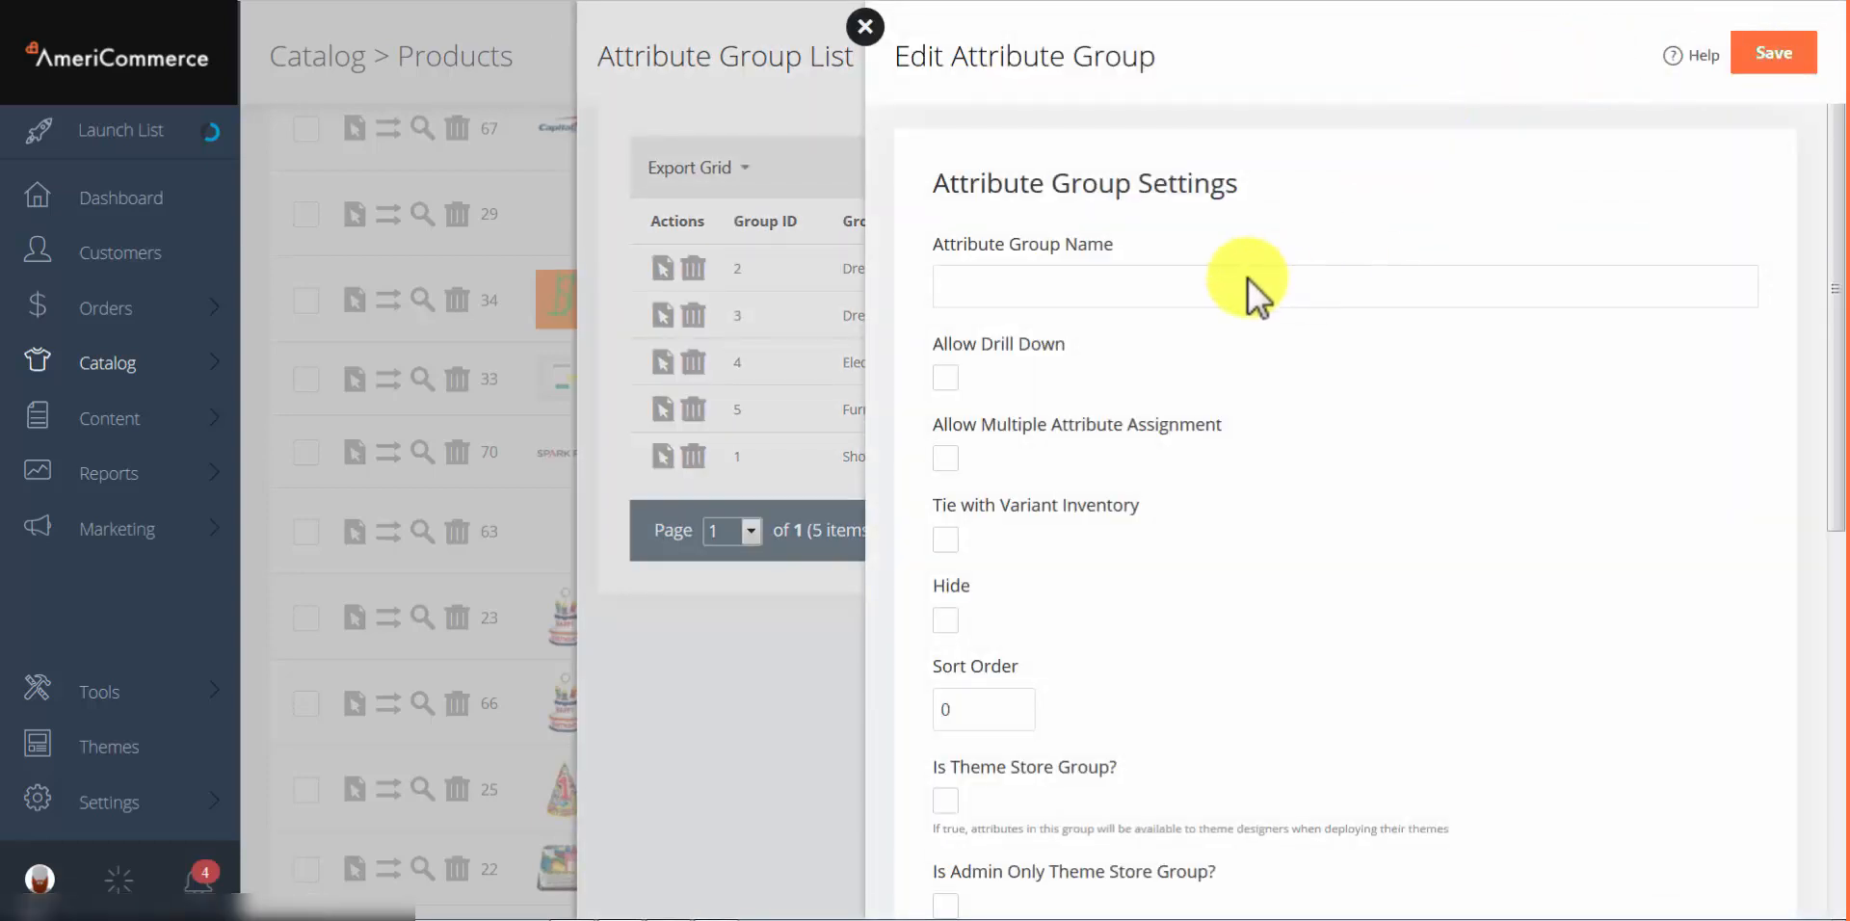
# Step: Enter Shirts as the Attribute Group Name
pyautogui.click(1126, 291)
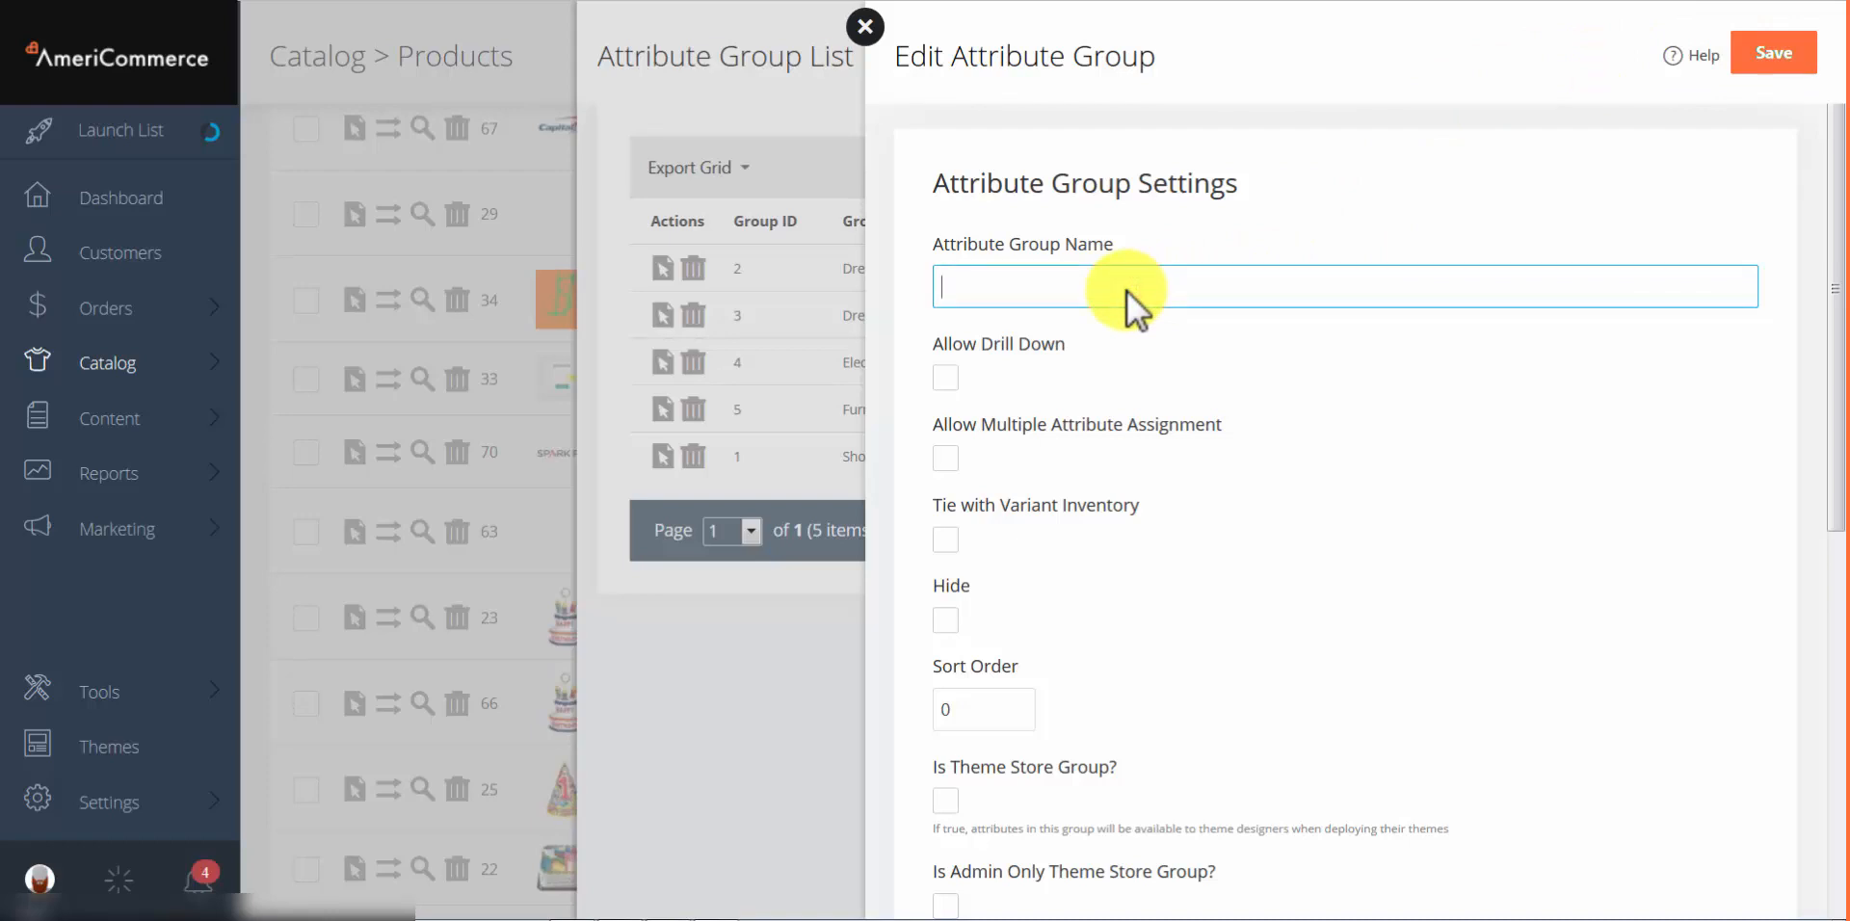
pyautogui.write('Shirts')
pyautogui.click(1173, 334)
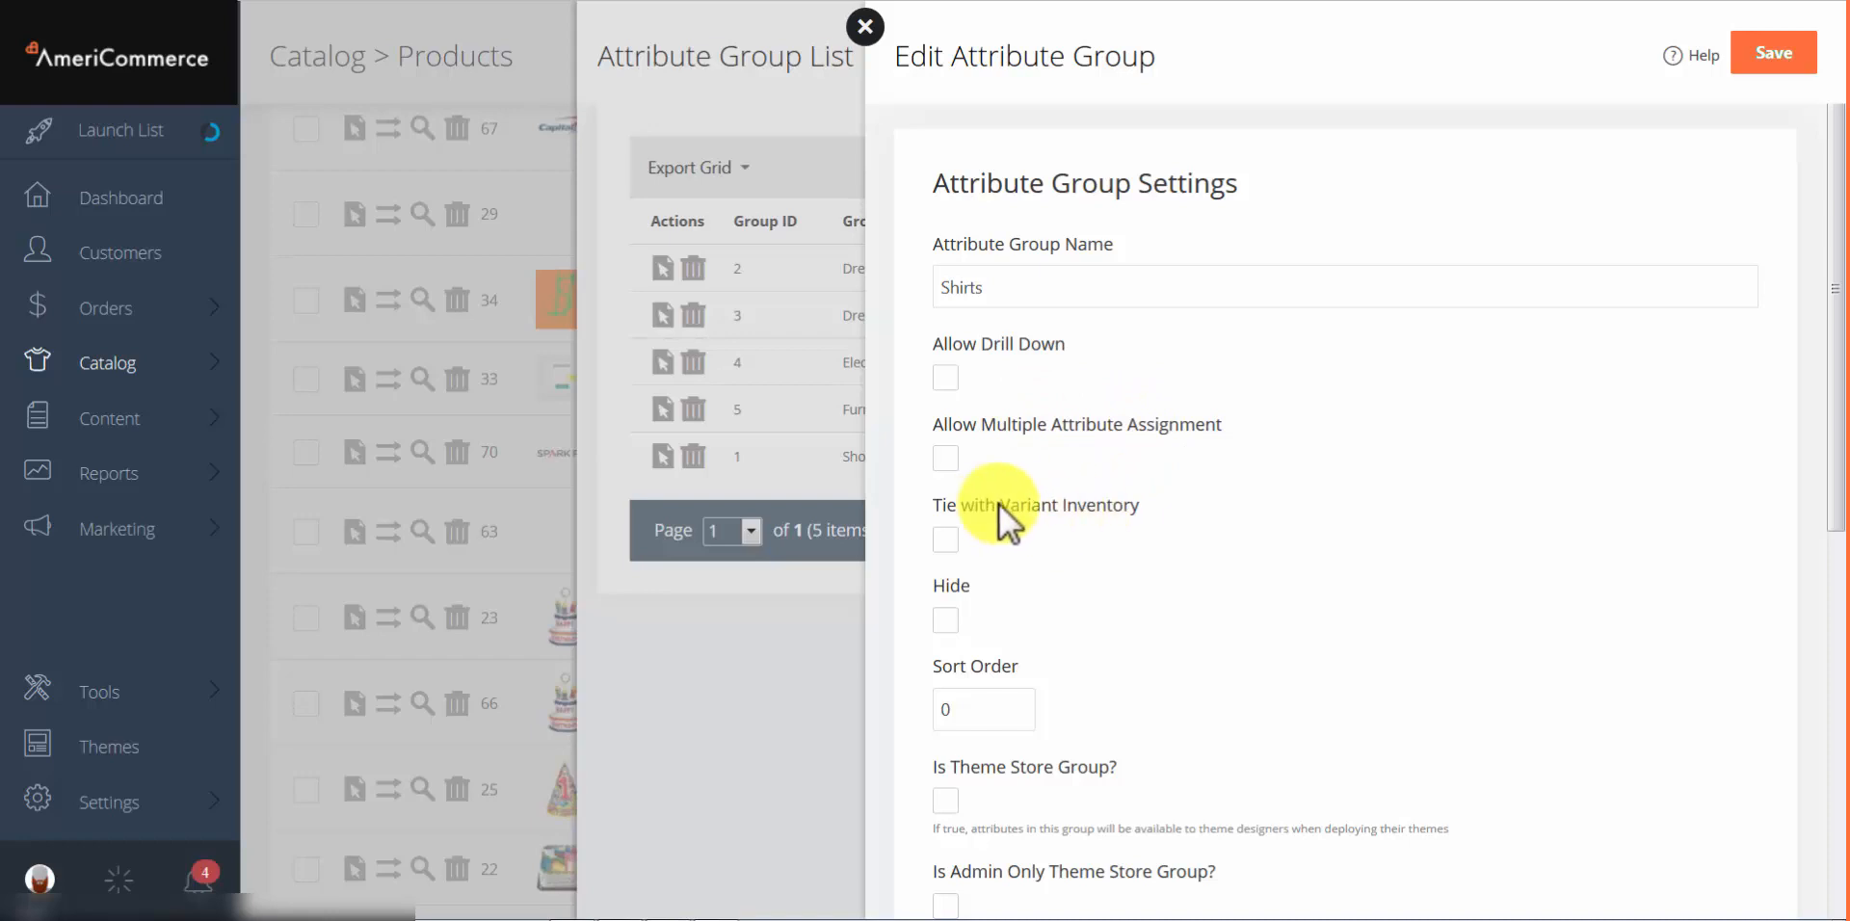
# Step: Review the group's checkbox options, leaving them all unchecked with Sort Order 0
pyautogui.scroll(-1, 1205, 540)
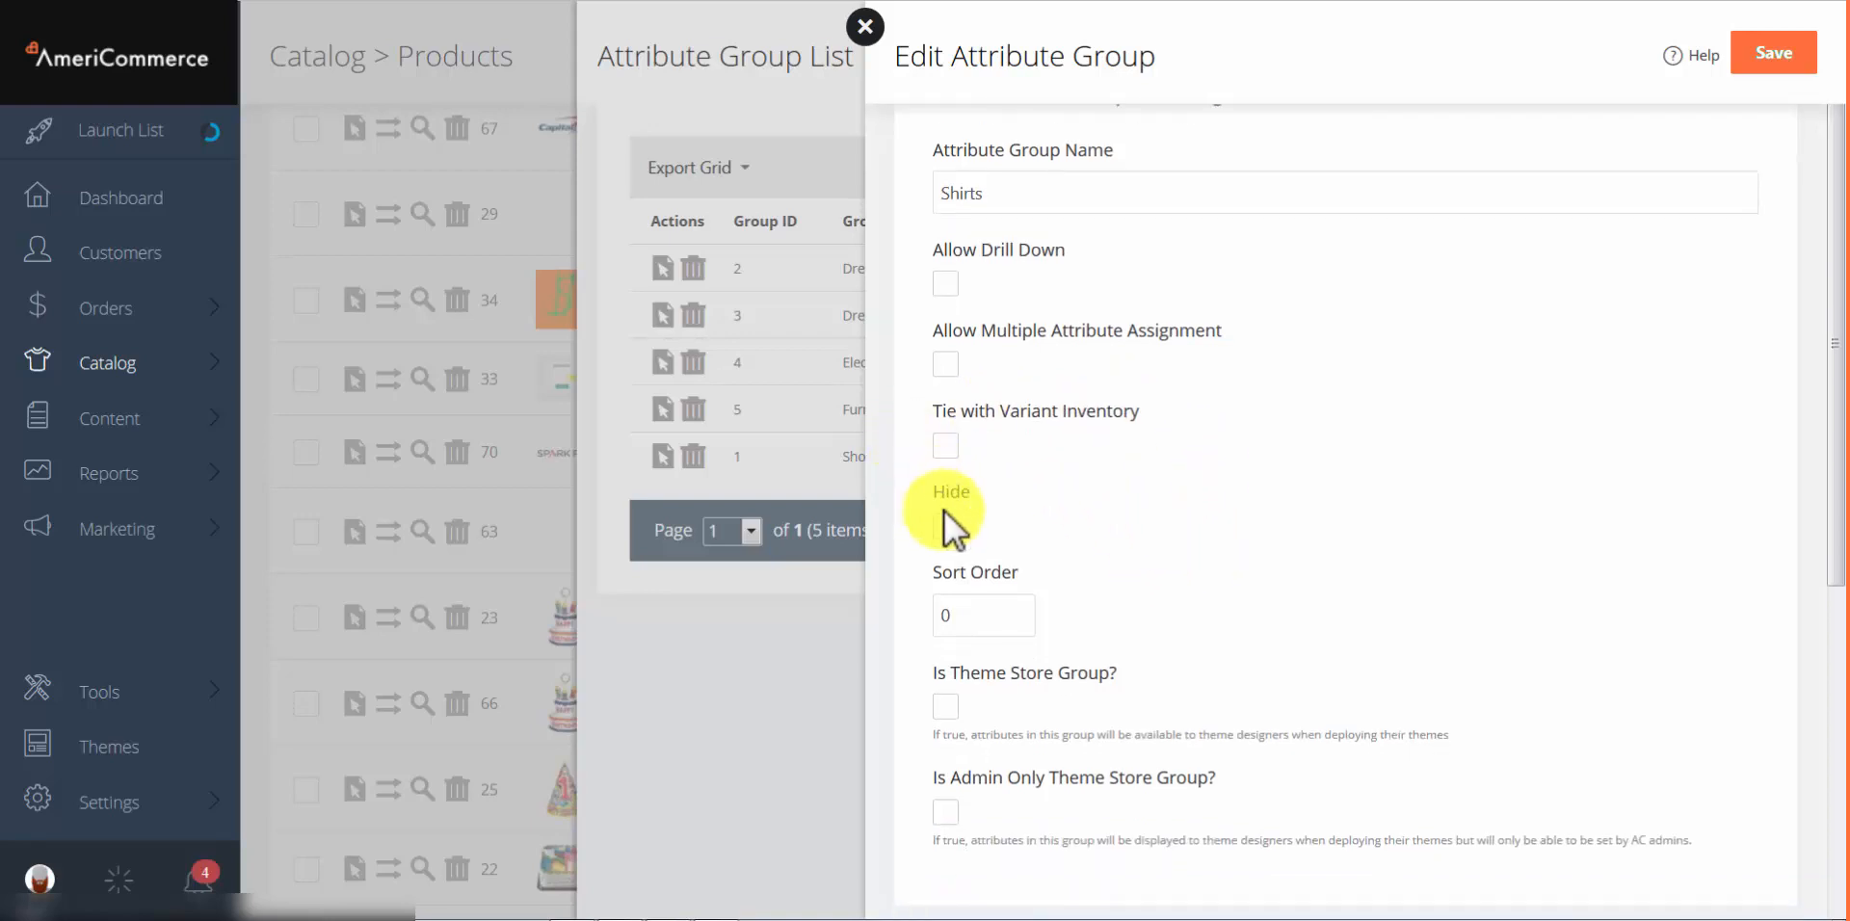
pyautogui.scroll(-2, 958, 523)
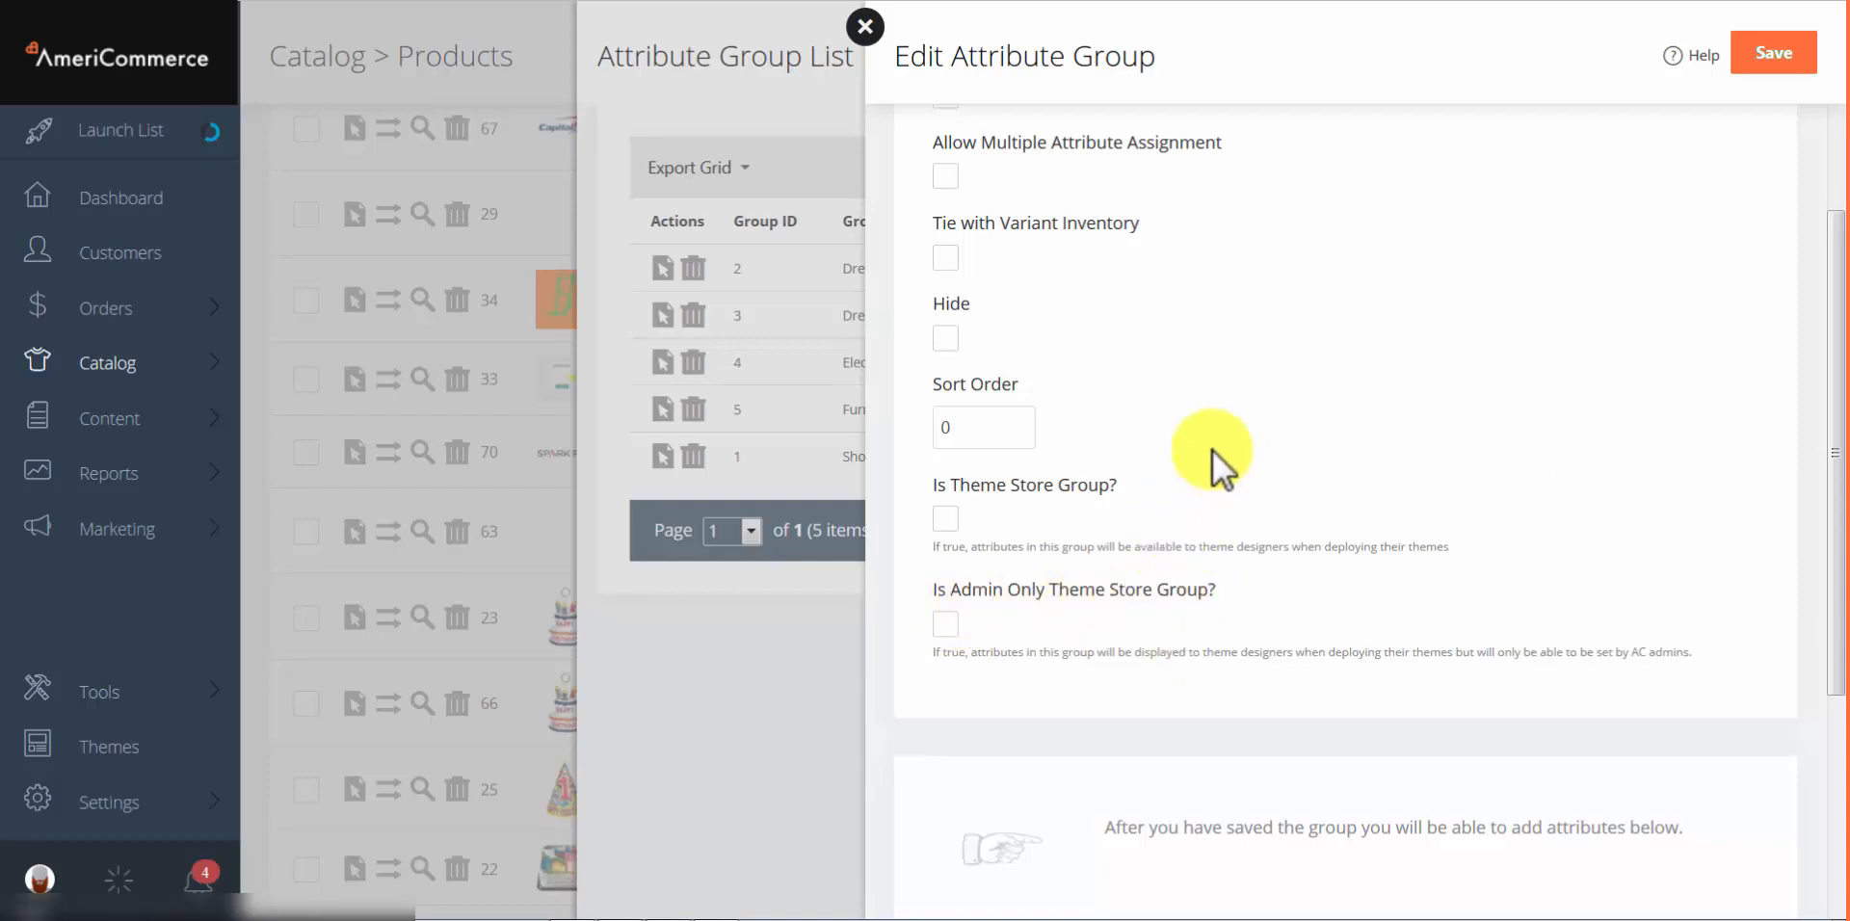
pyautogui.click(946, 520)
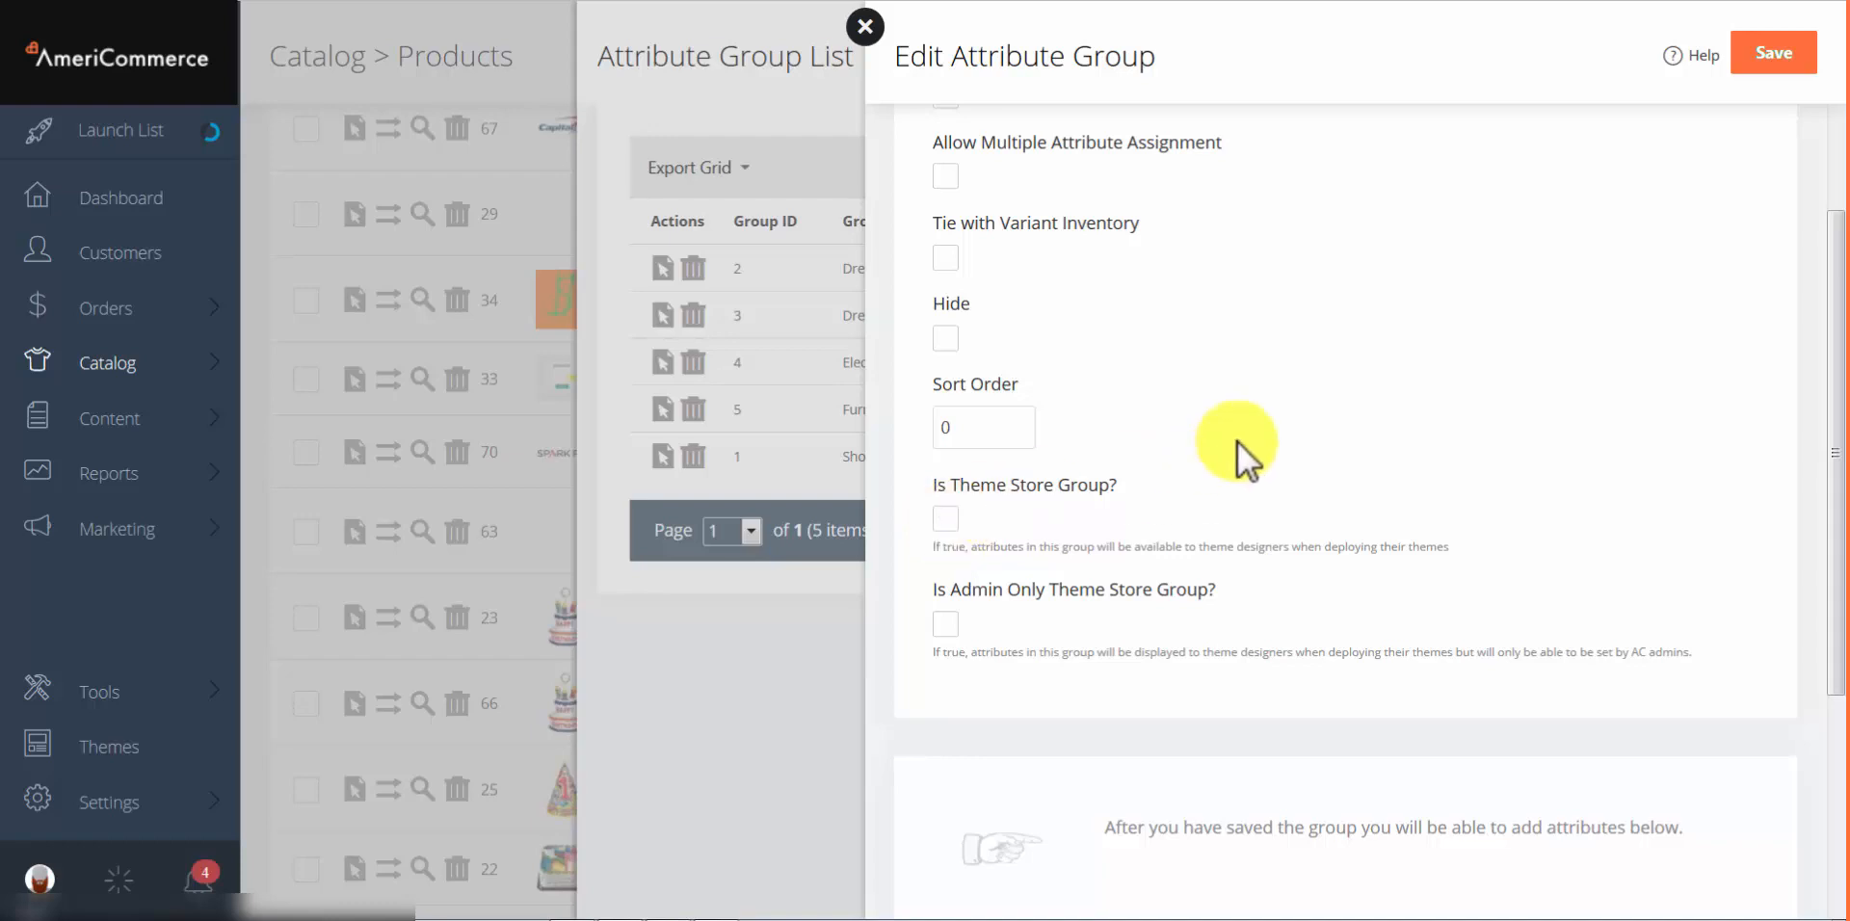
pyautogui.scroll(-1, 1237, 441)
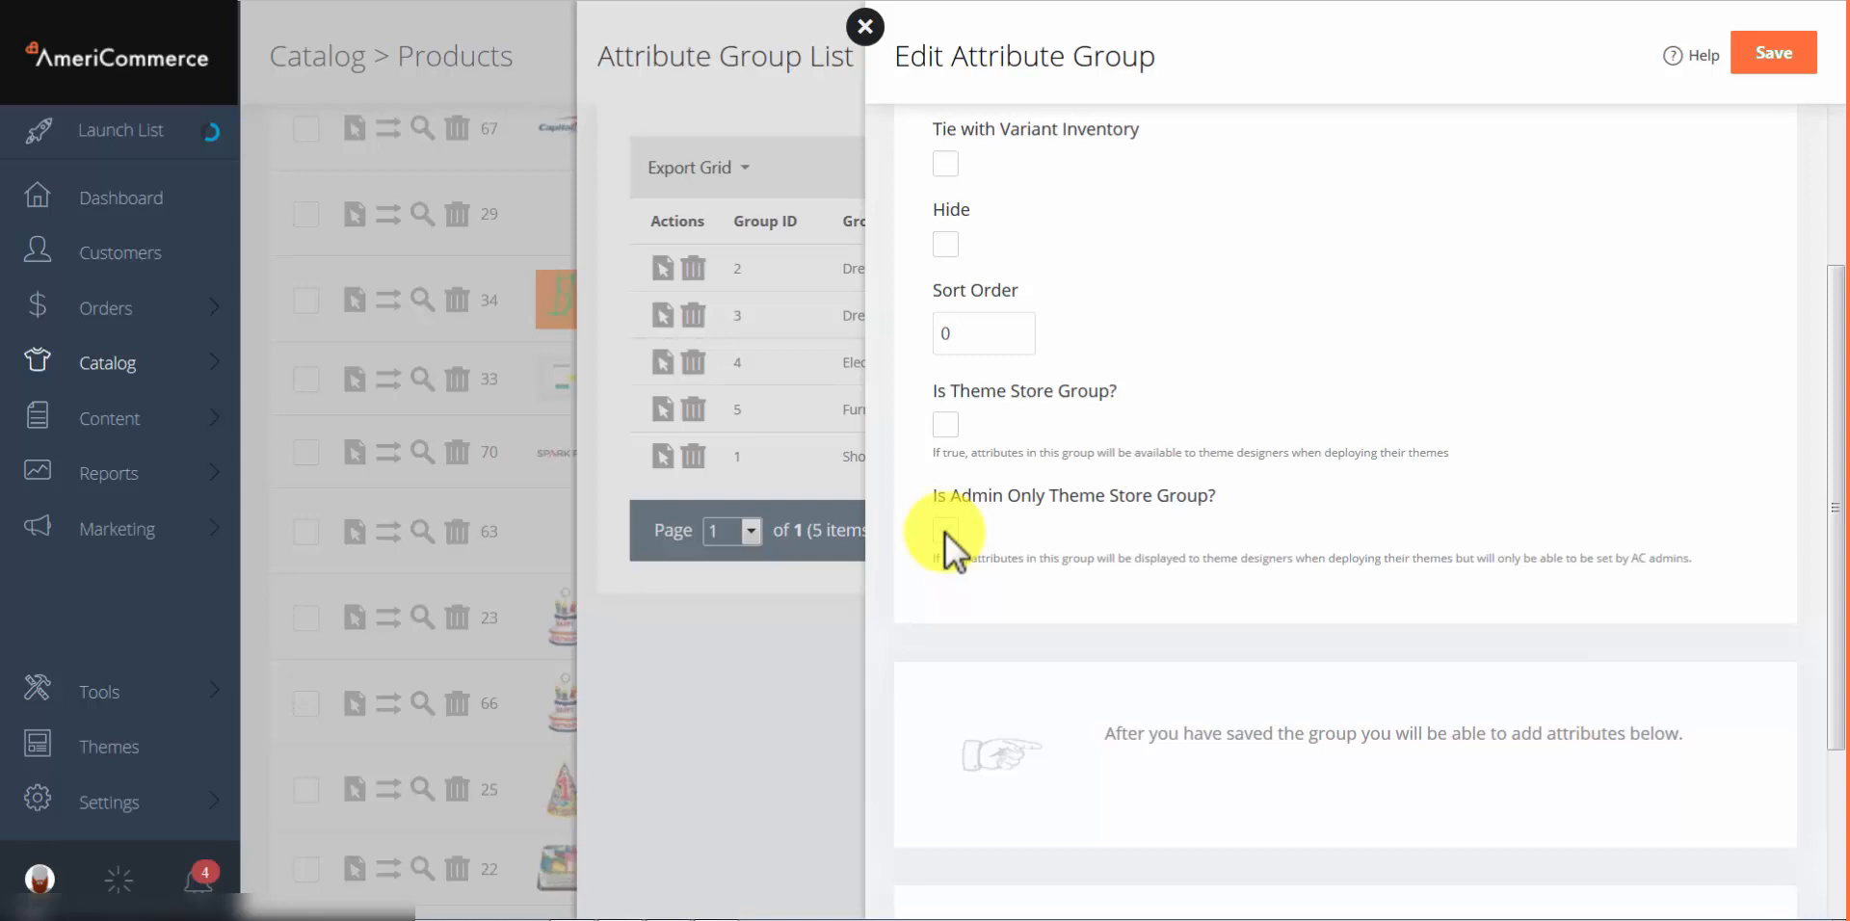
pyautogui.scroll(-3, 948, 532)
pyautogui.scroll(7, 965, 526)
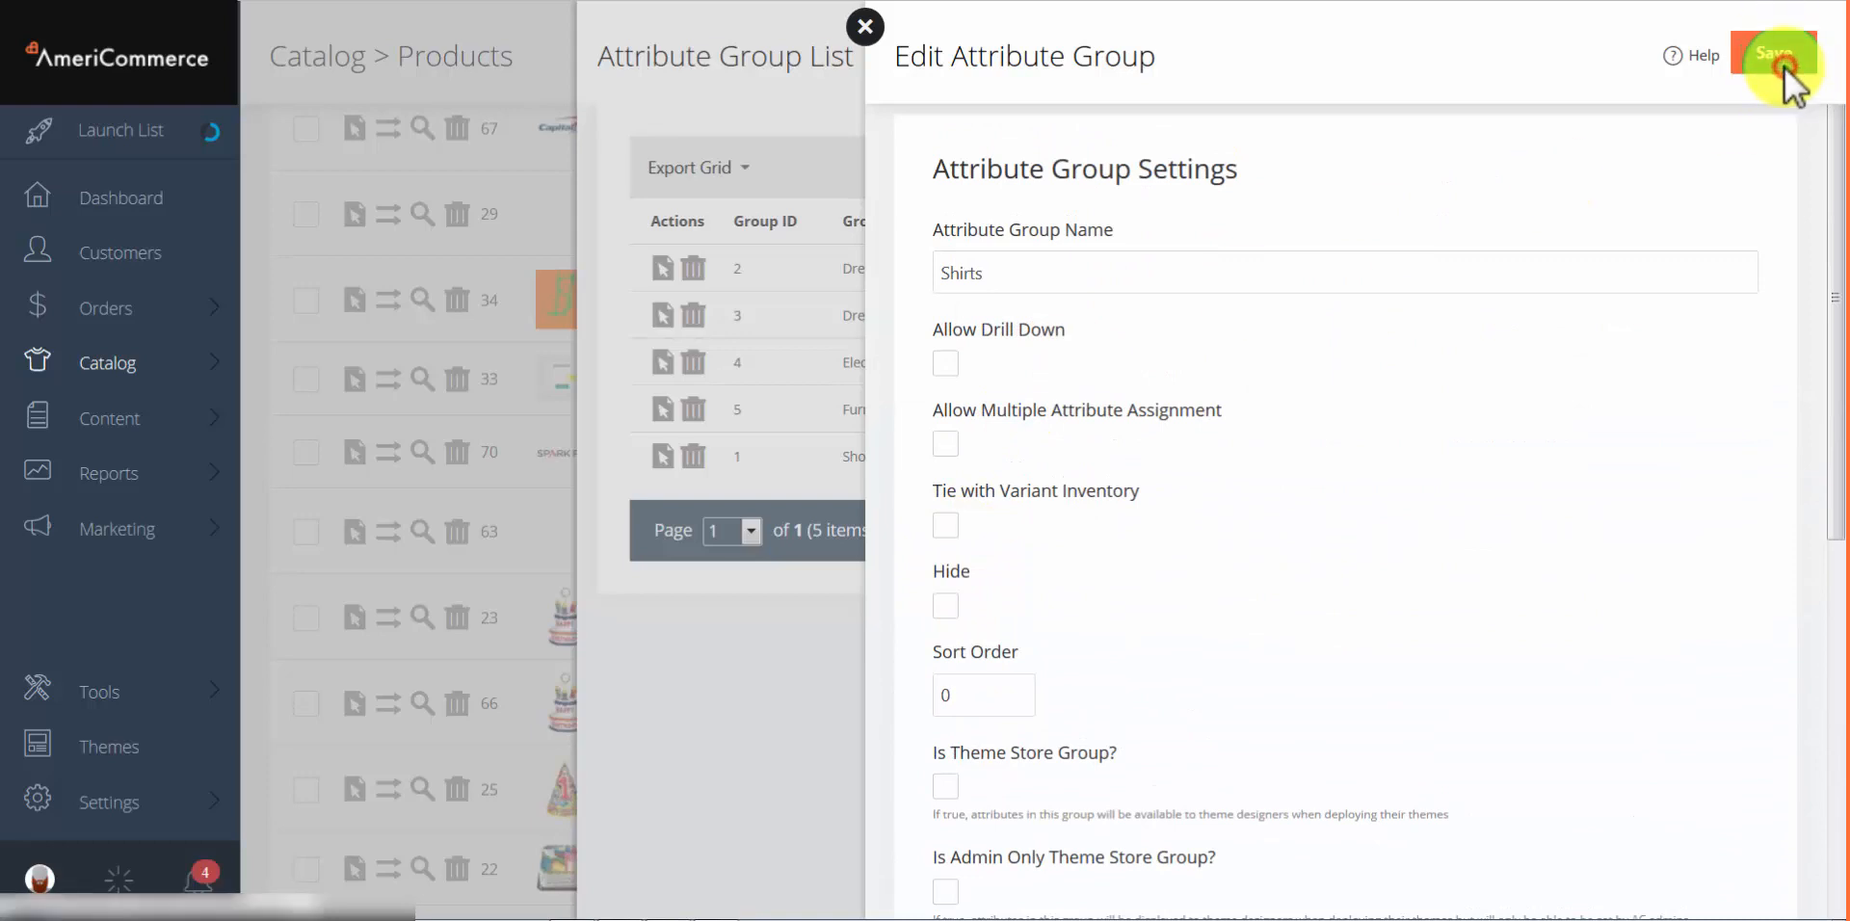
# Step: Save the Shirts group, then add and save a new attribute named size in it
pyautogui.click(1785, 65)
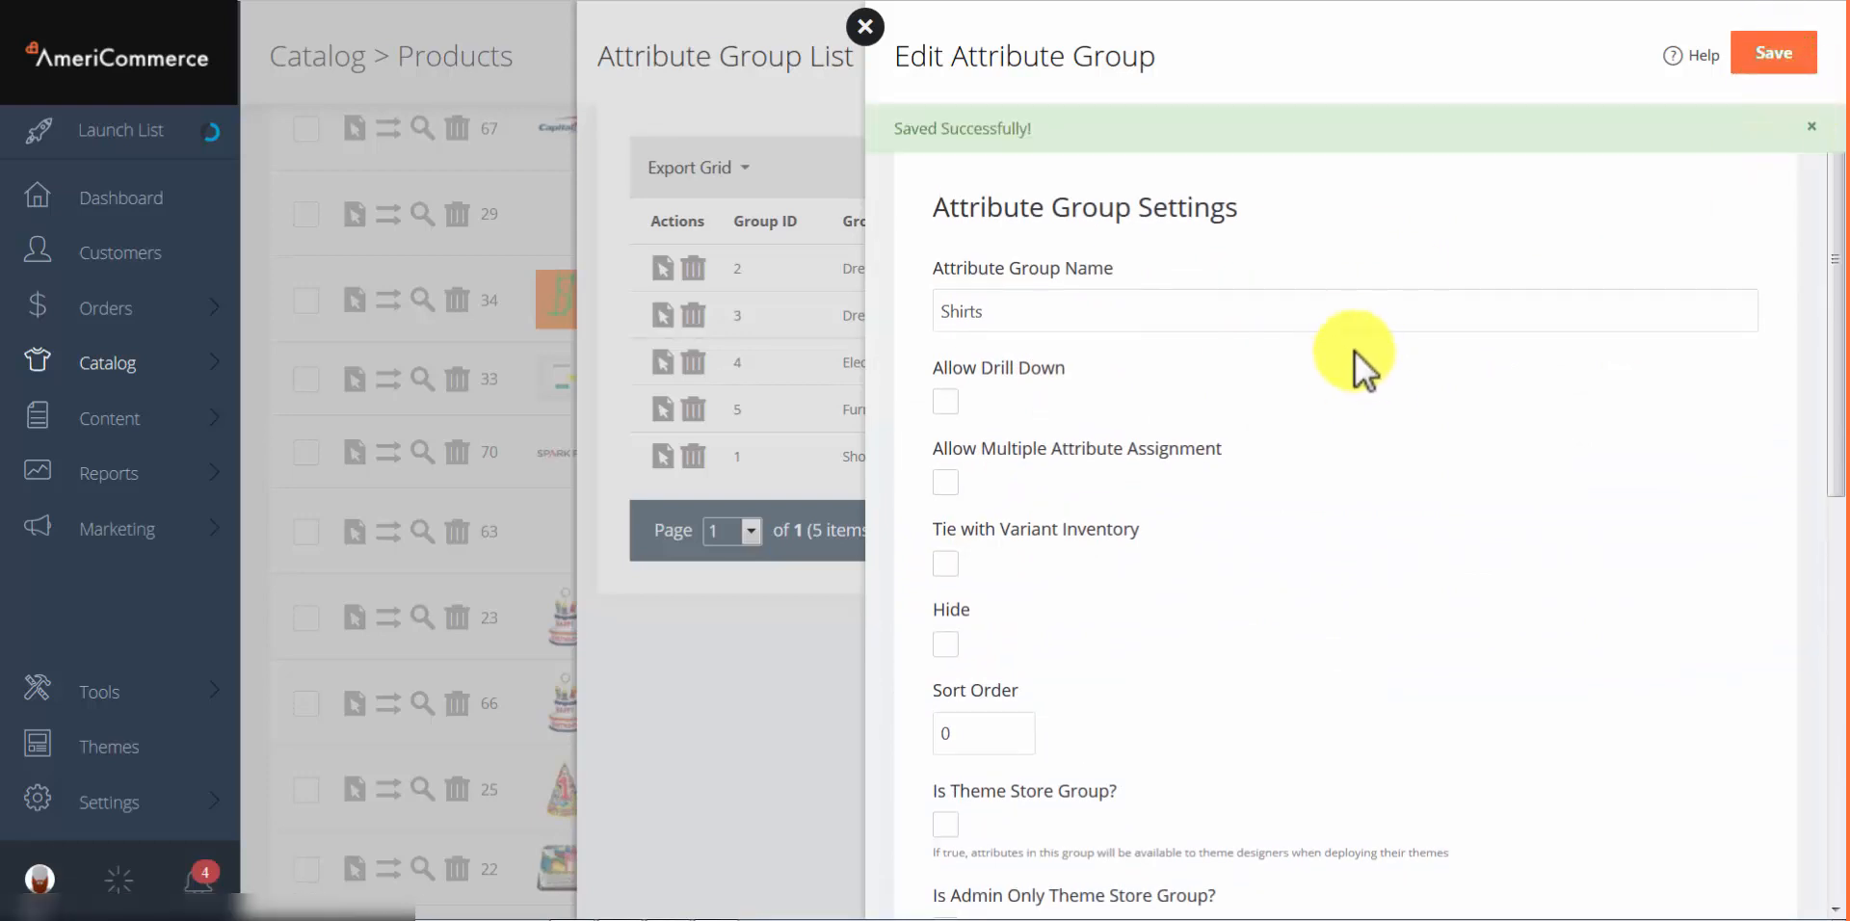
pyautogui.scroll(-6, 1328, 330)
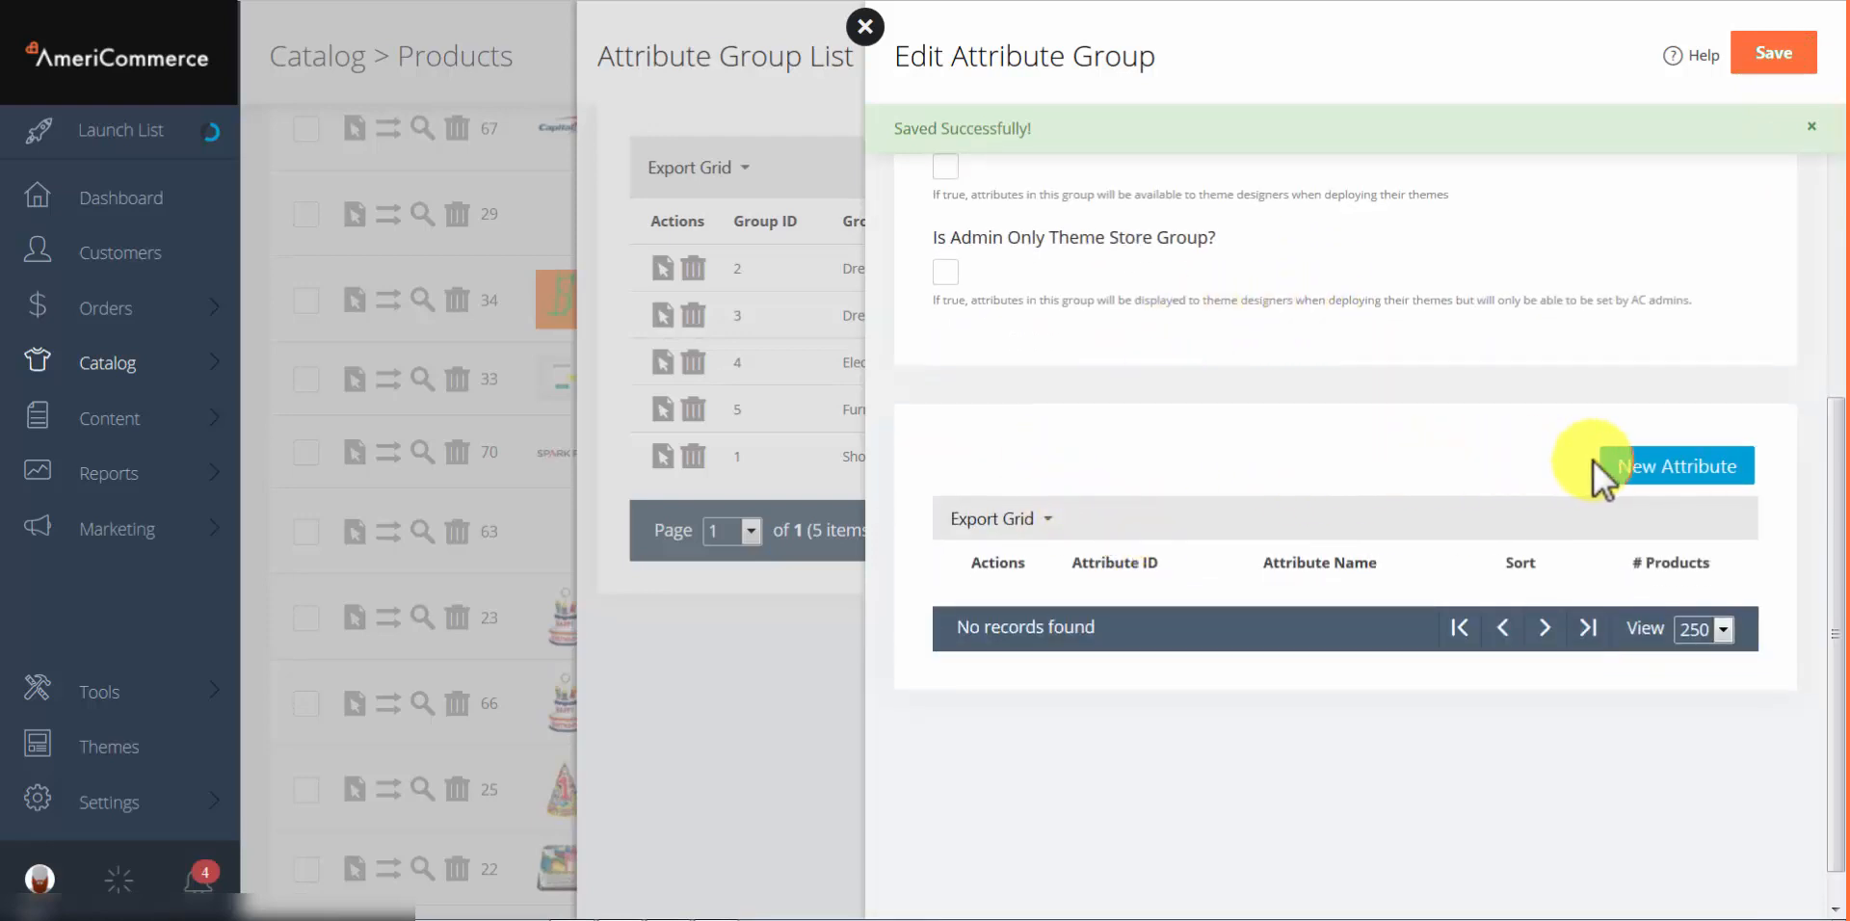
pyautogui.click(1656, 467)
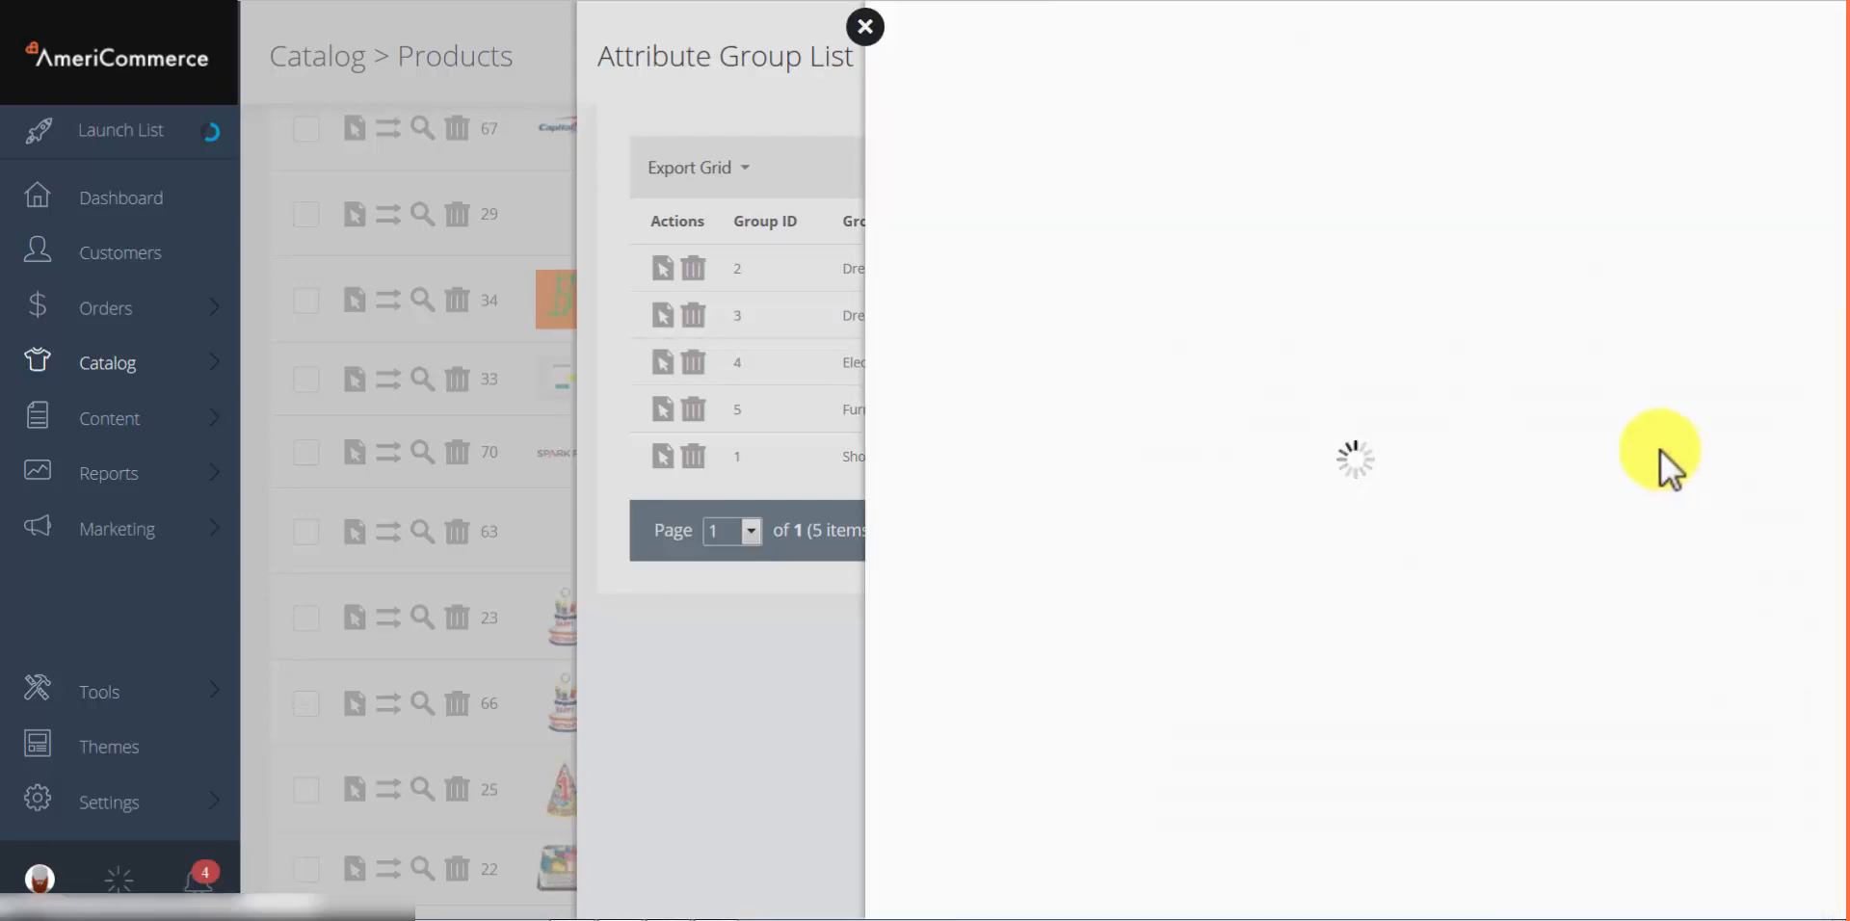
pyautogui.click(1085, 291)
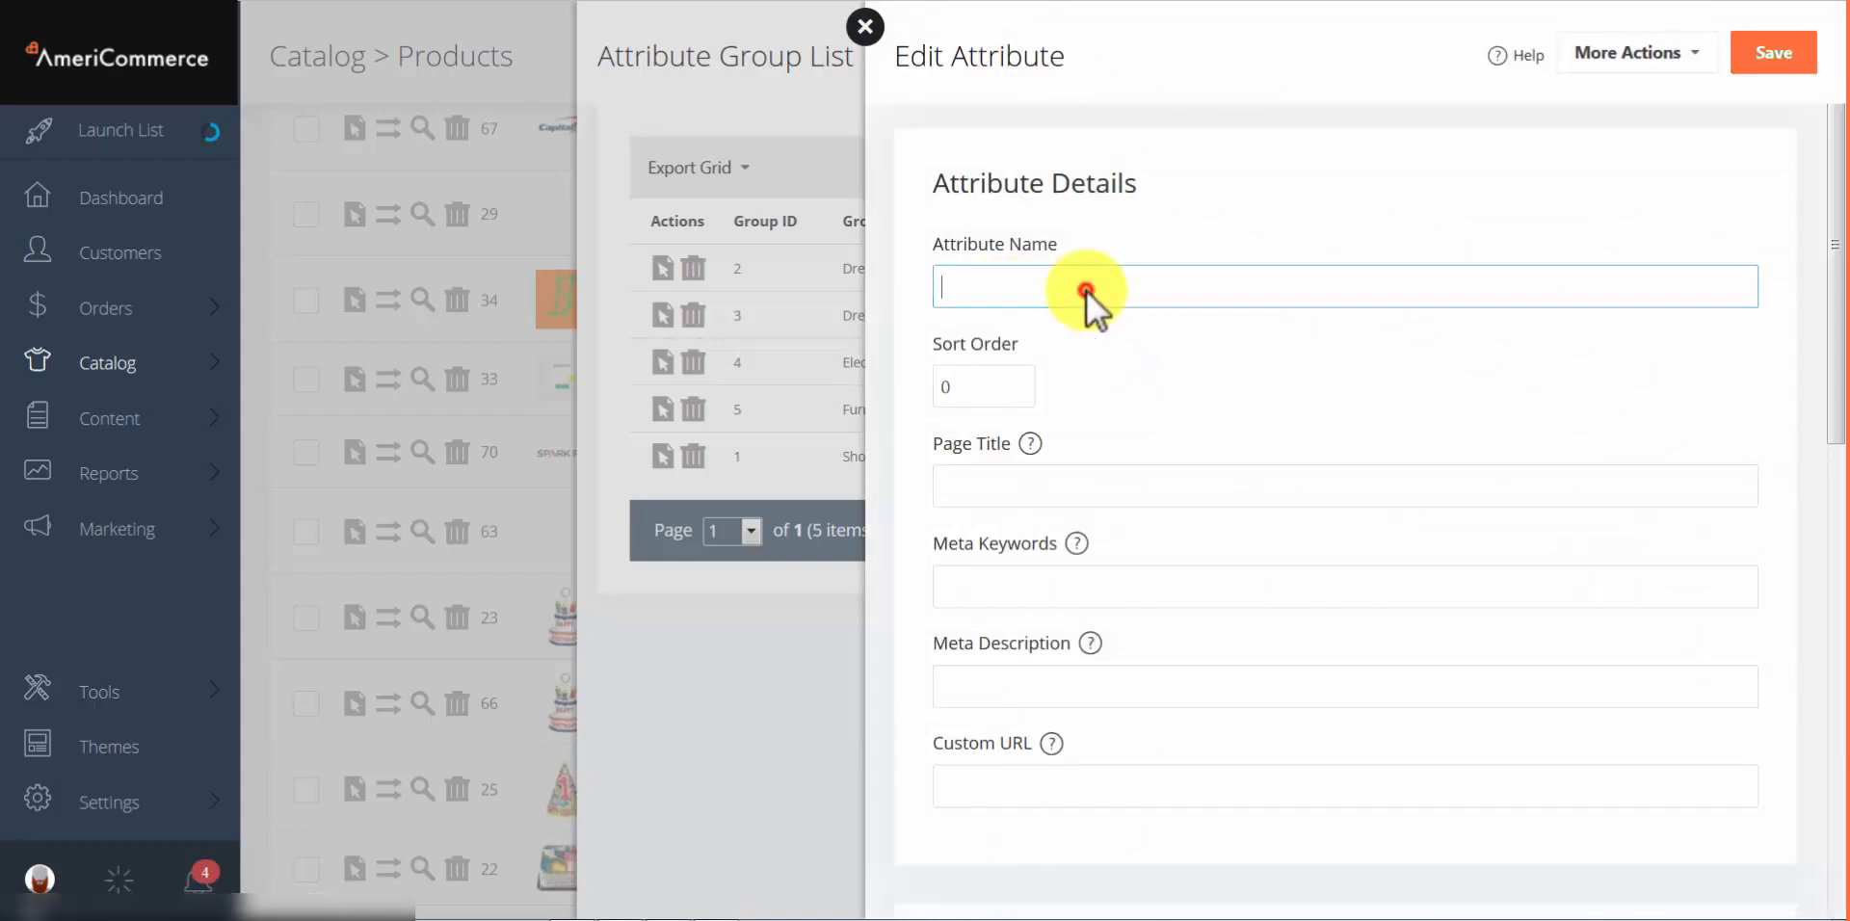
pyautogui.write('size')
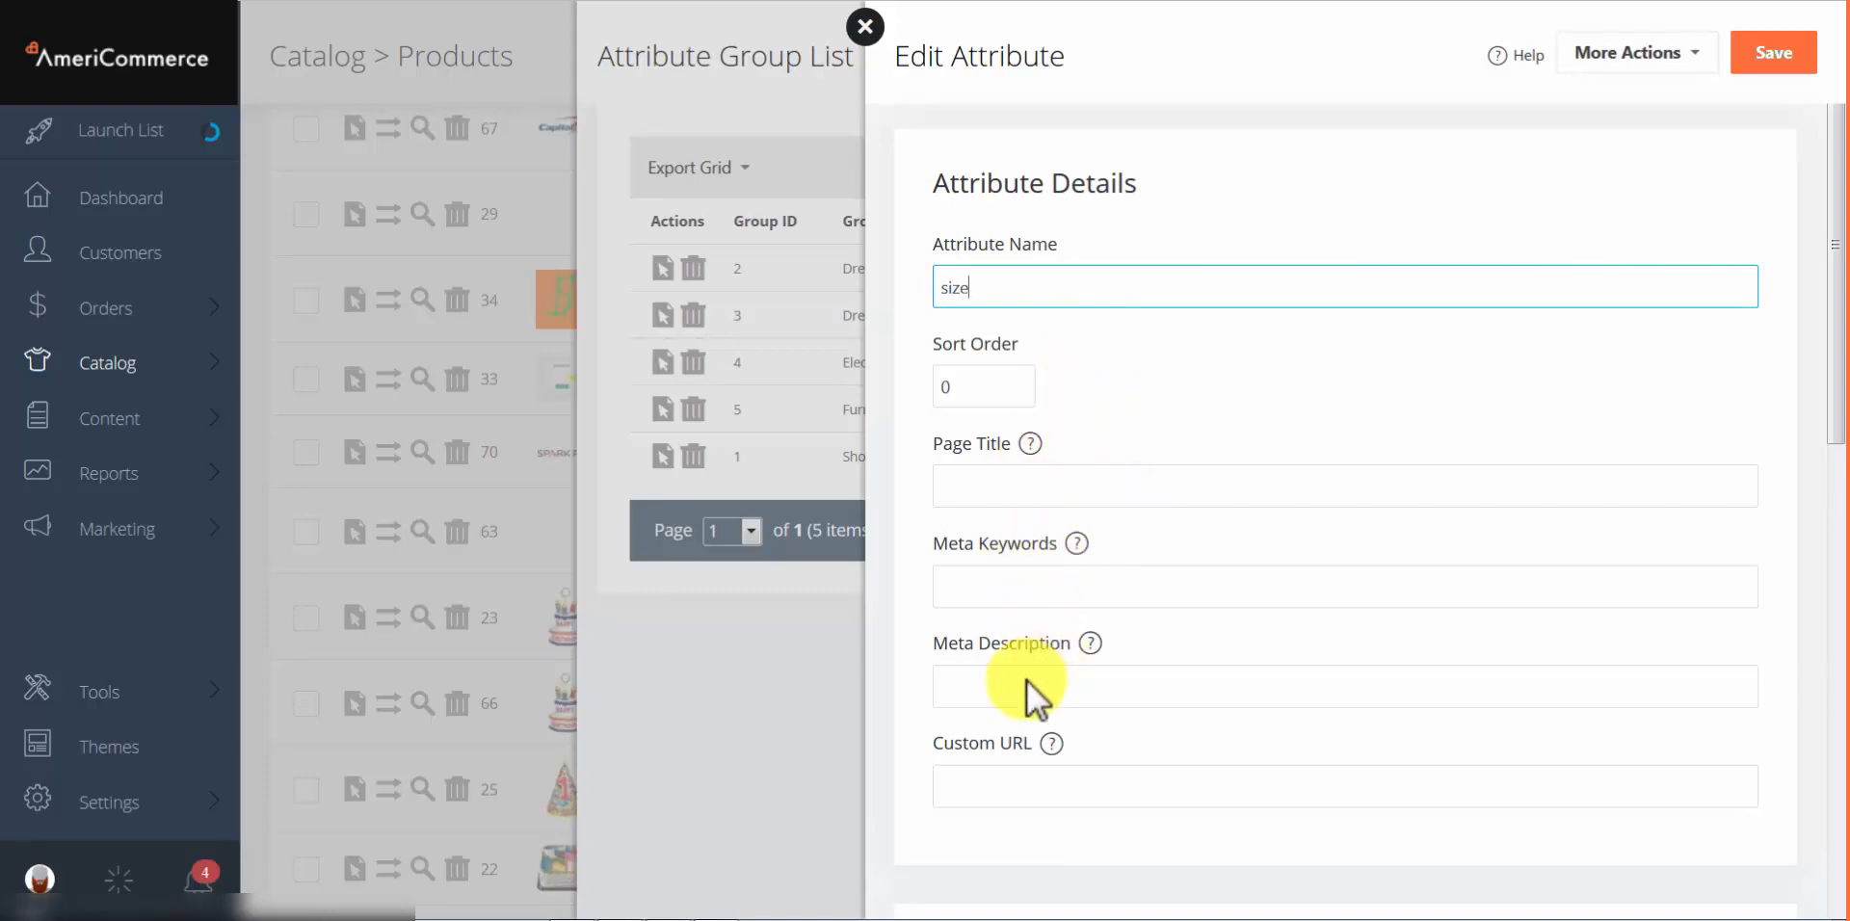
pyautogui.scroll(-10, 1031, 685)
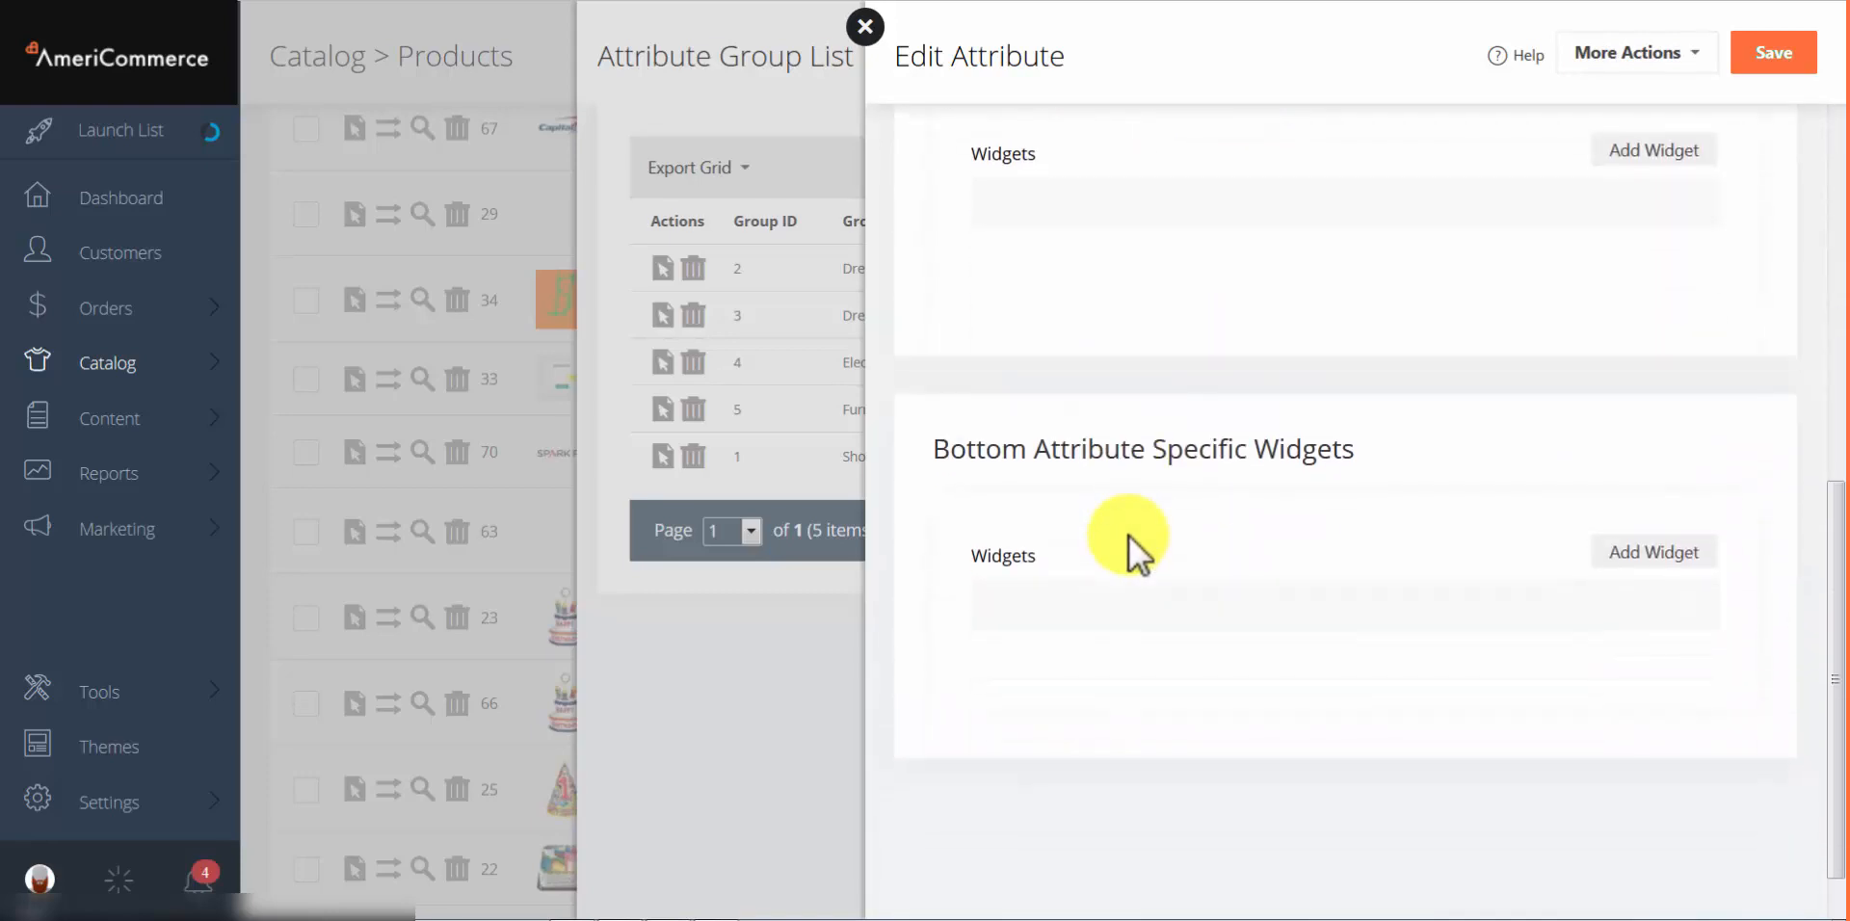
pyautogui.scroll(10, 1115, 554)
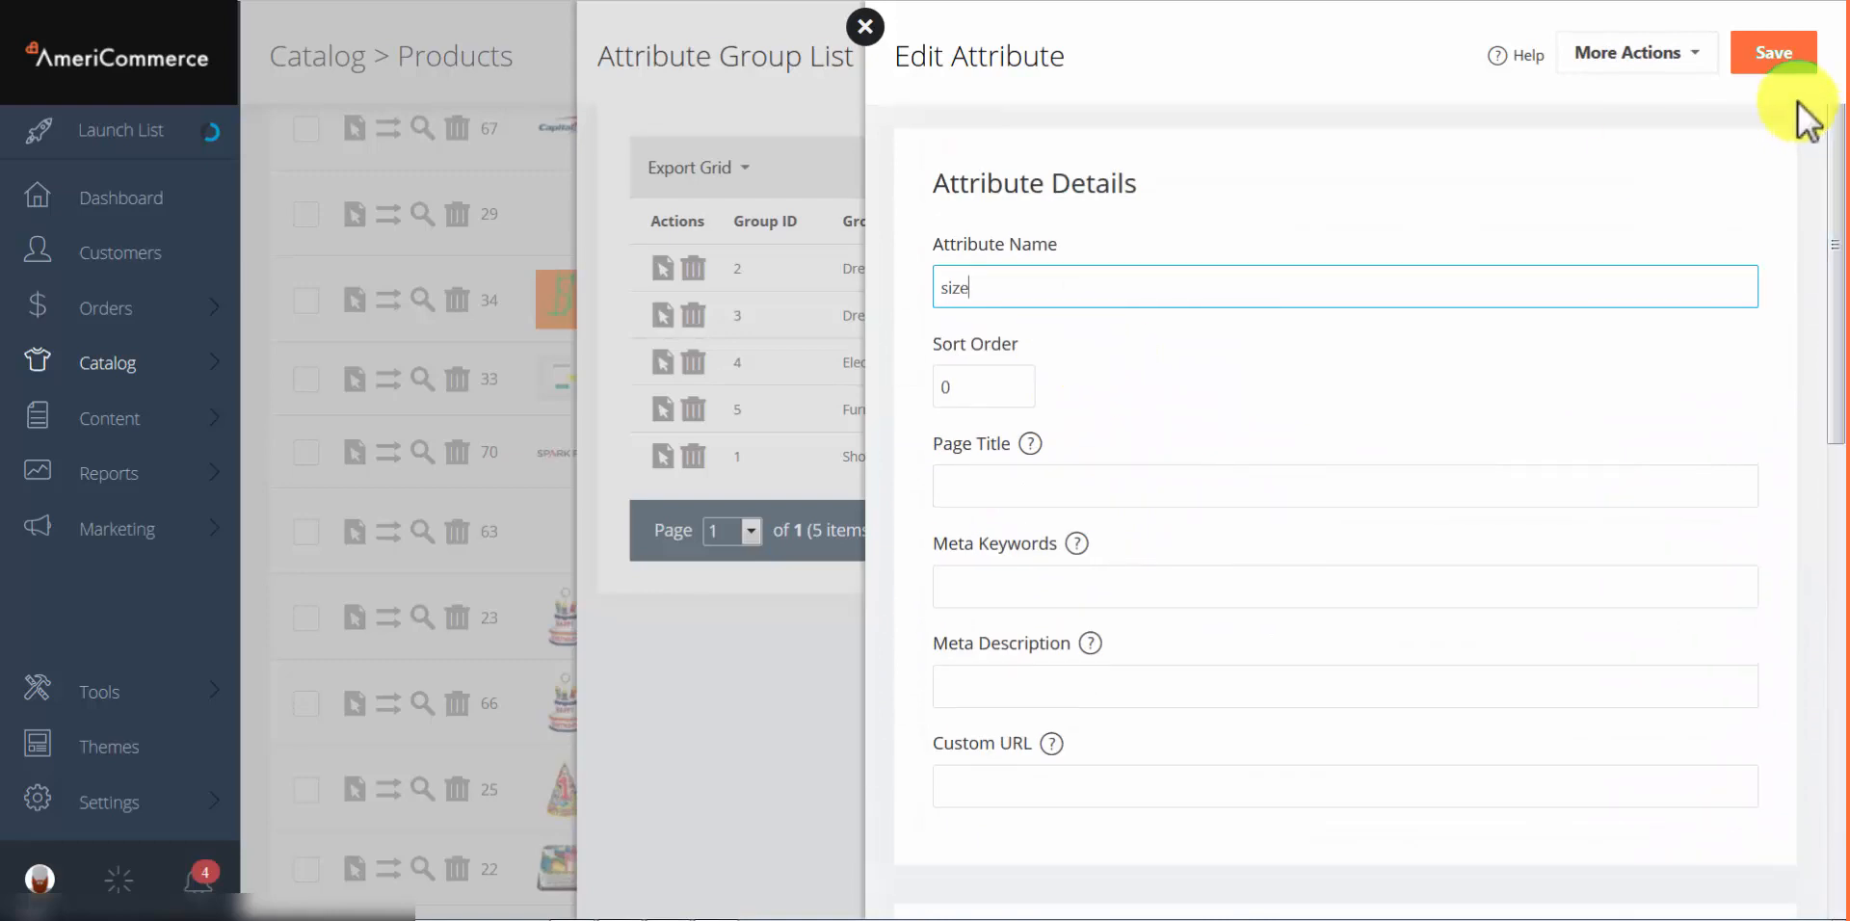
pyautogui.click(1775, 55)
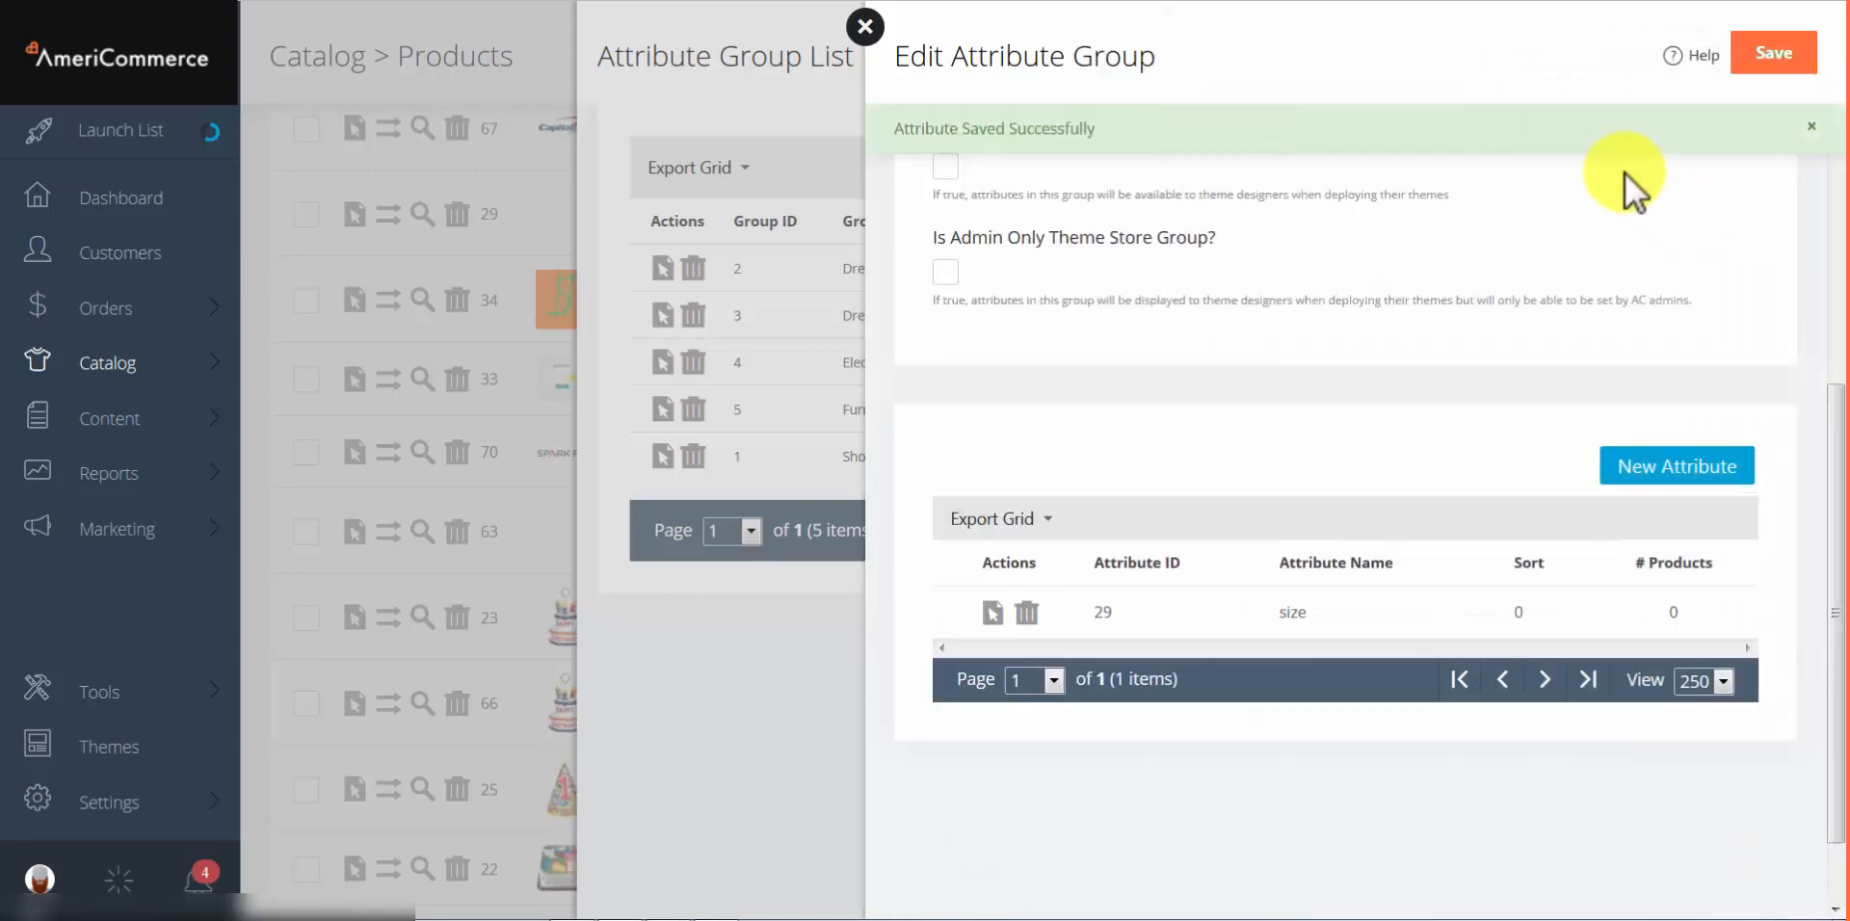
pyautogui.click(1773, 53)
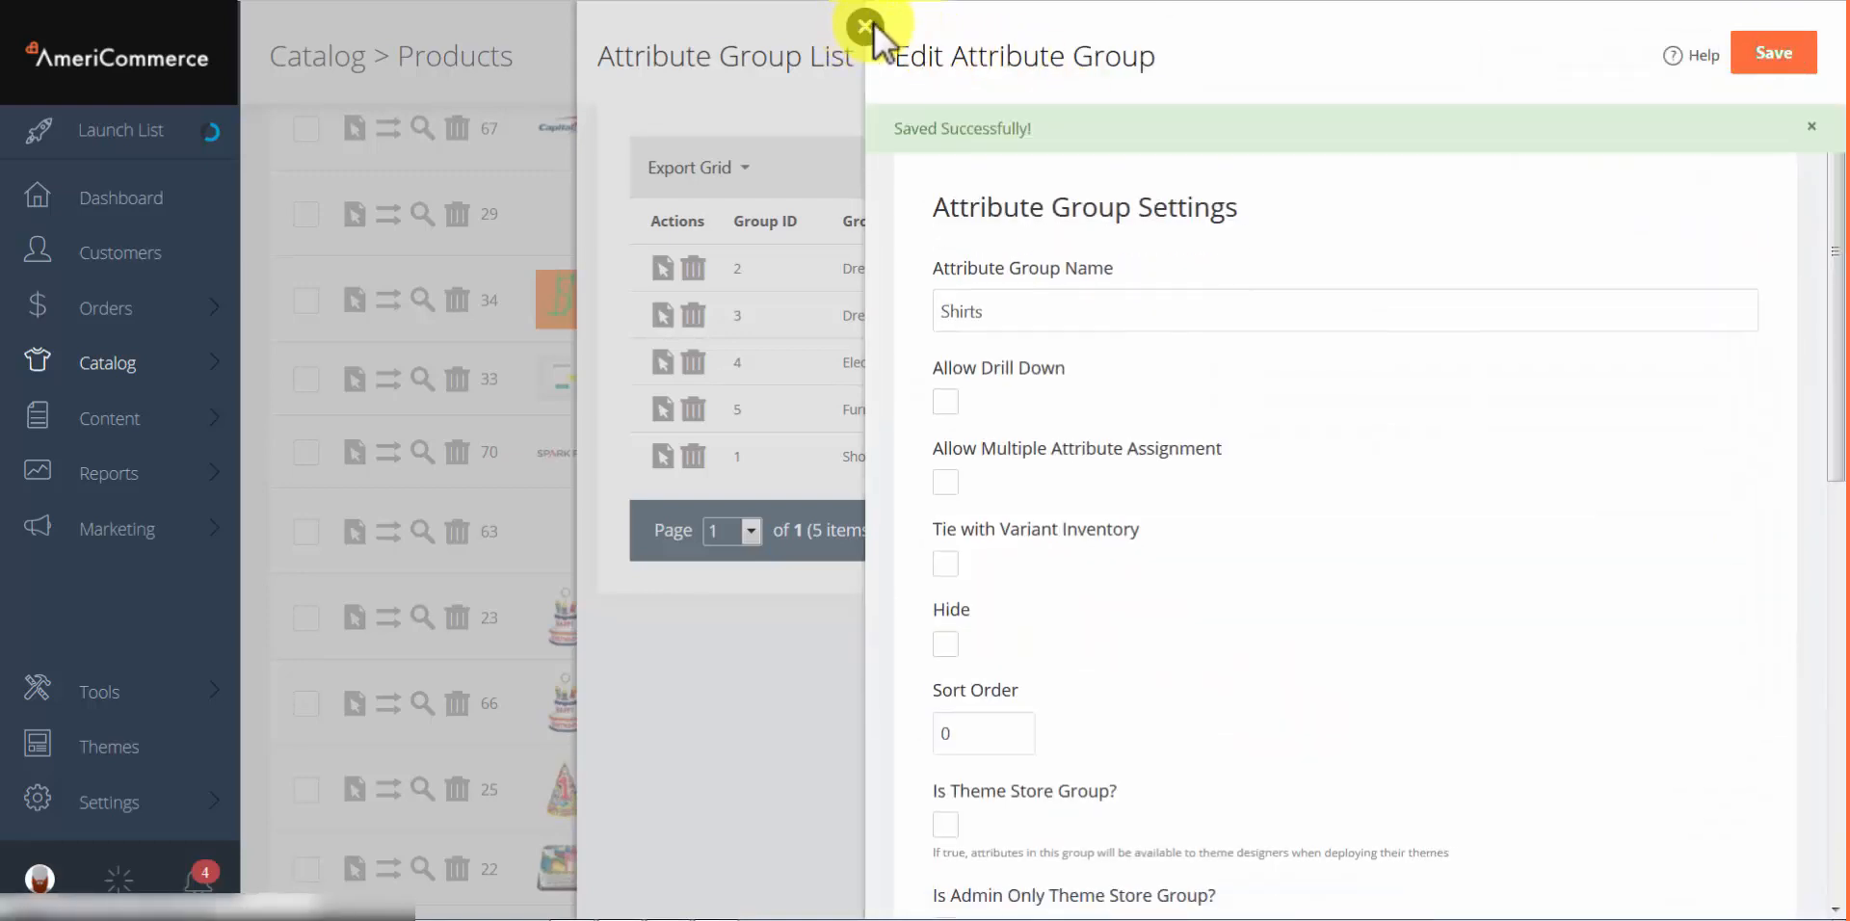
# Step: Close the Shirts group editors and reopen the product's Dress Shirt attribute for editing
pyautogui.click(865, 26)
pyautogui.click(575, 27)
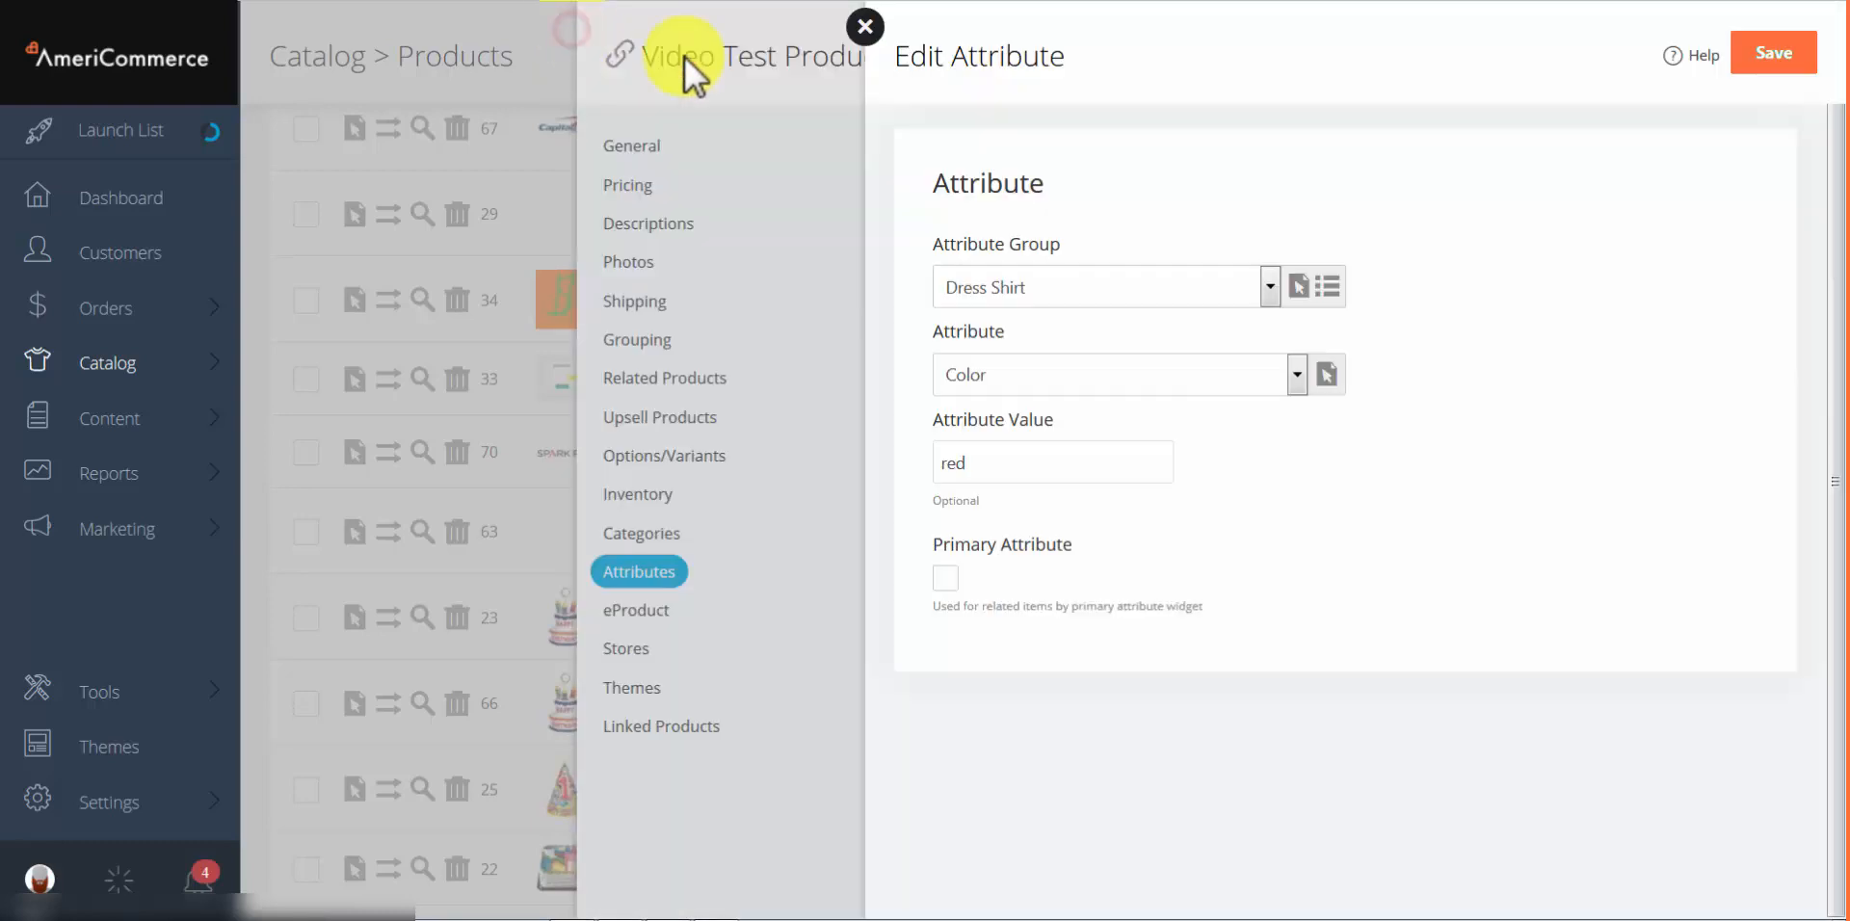
pyautogui.click(1137, 293)
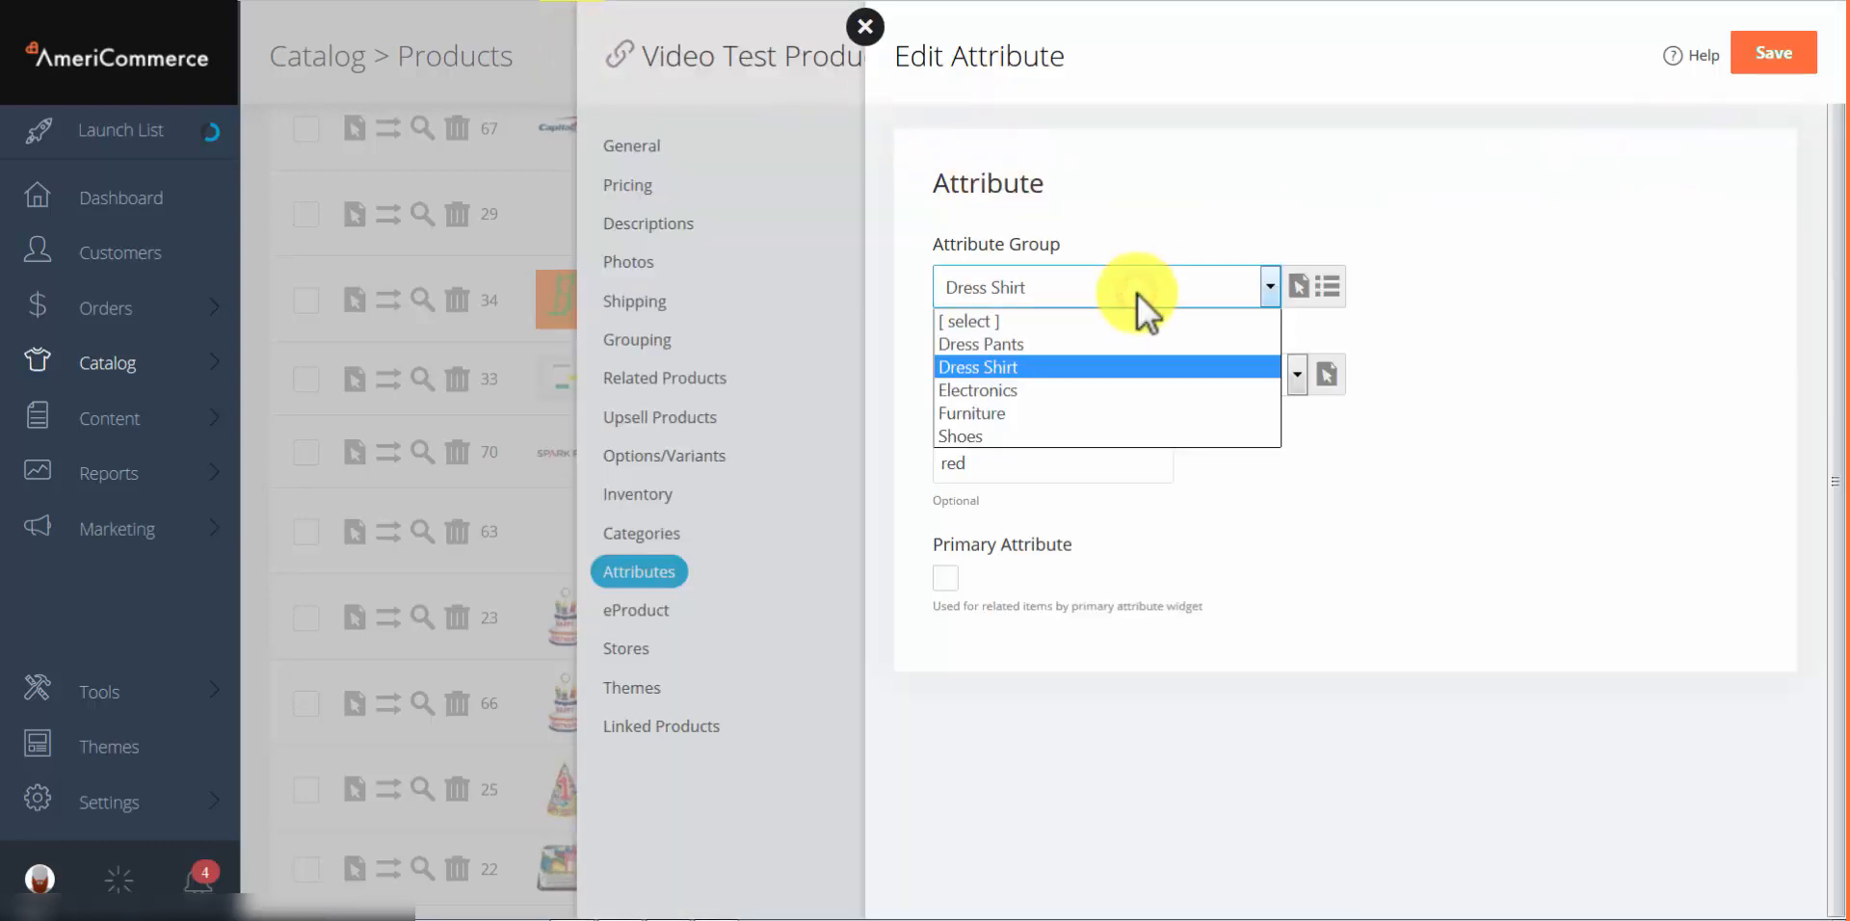
pyautogui.click(1137, 293)
pyautogui.rightClick(1176, 193)
pyautogui.click(1321, 217)
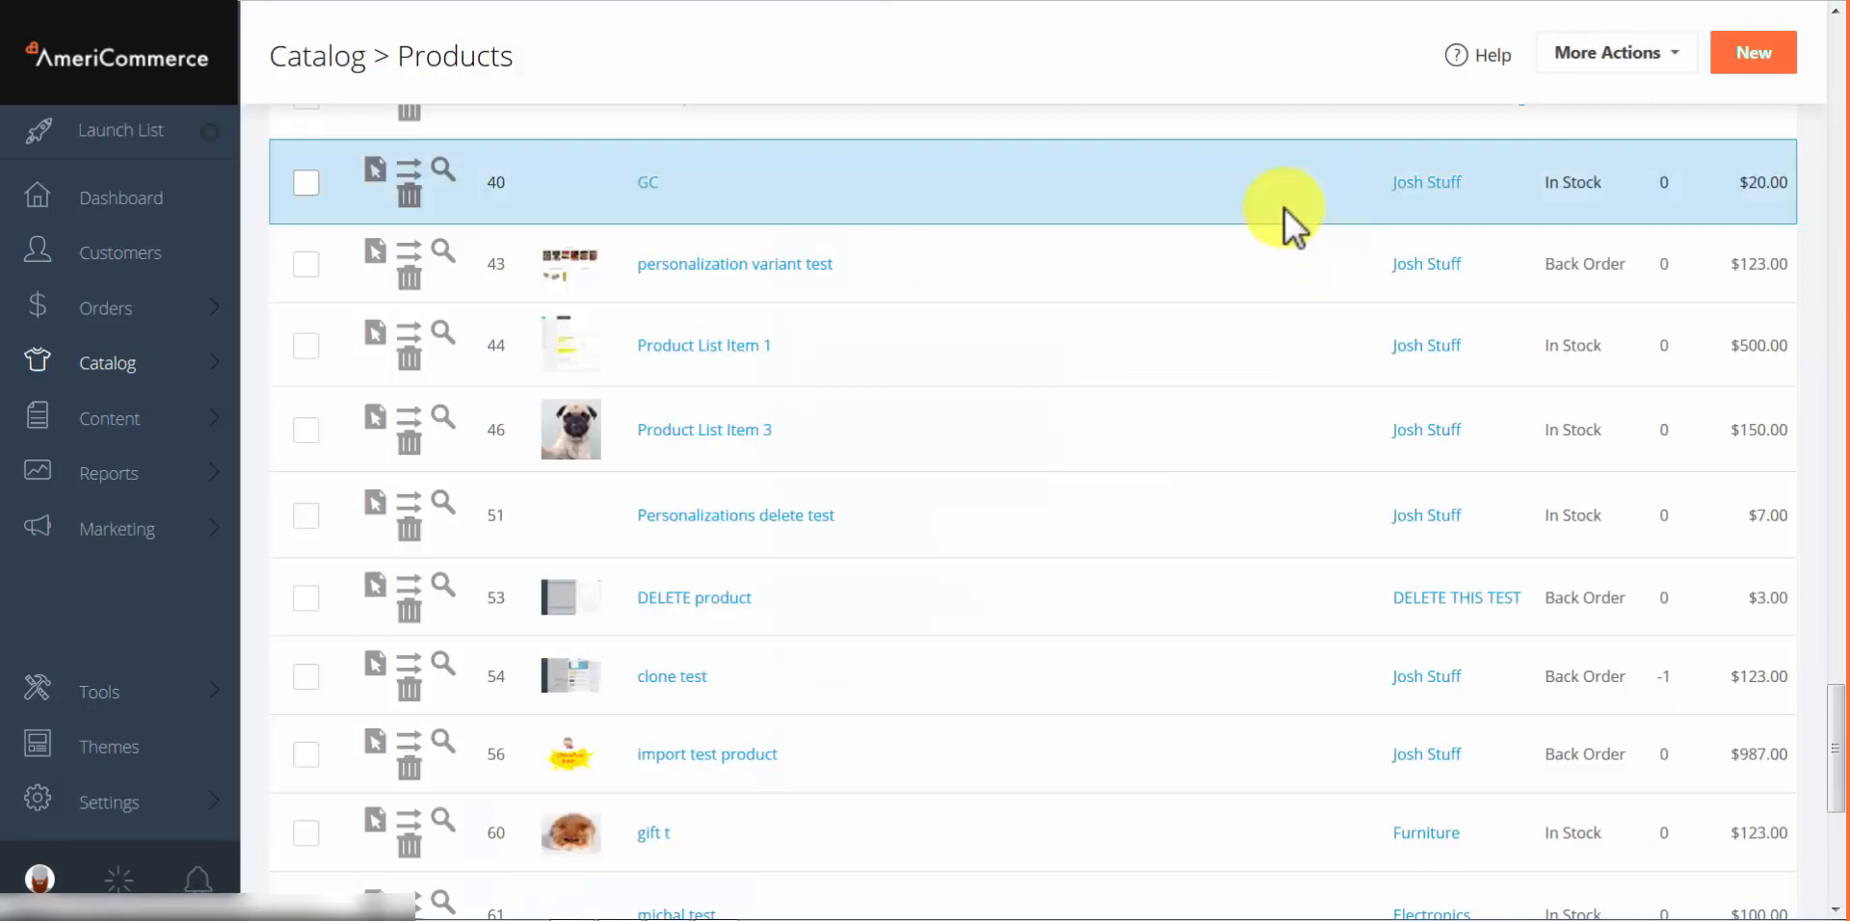
pyautogui.click(1286, 208)
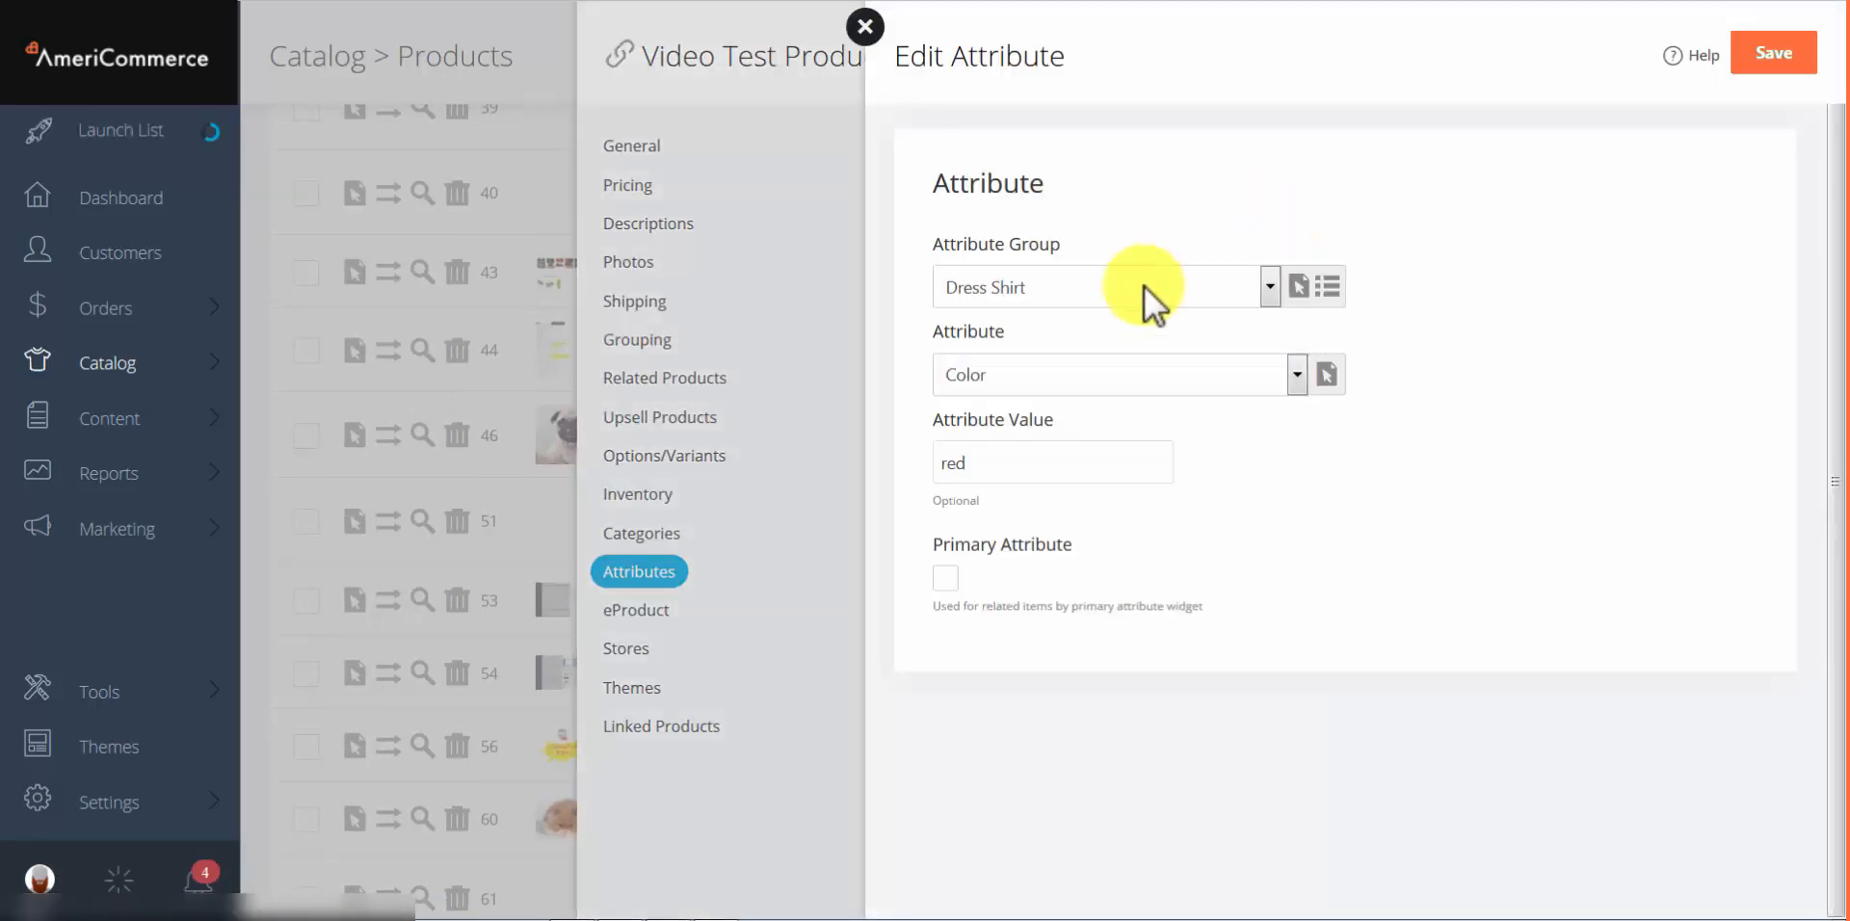
# Step: Switch the attribute to the Shirts group's size with value small, and save
pyautogui.click(1143, 286)
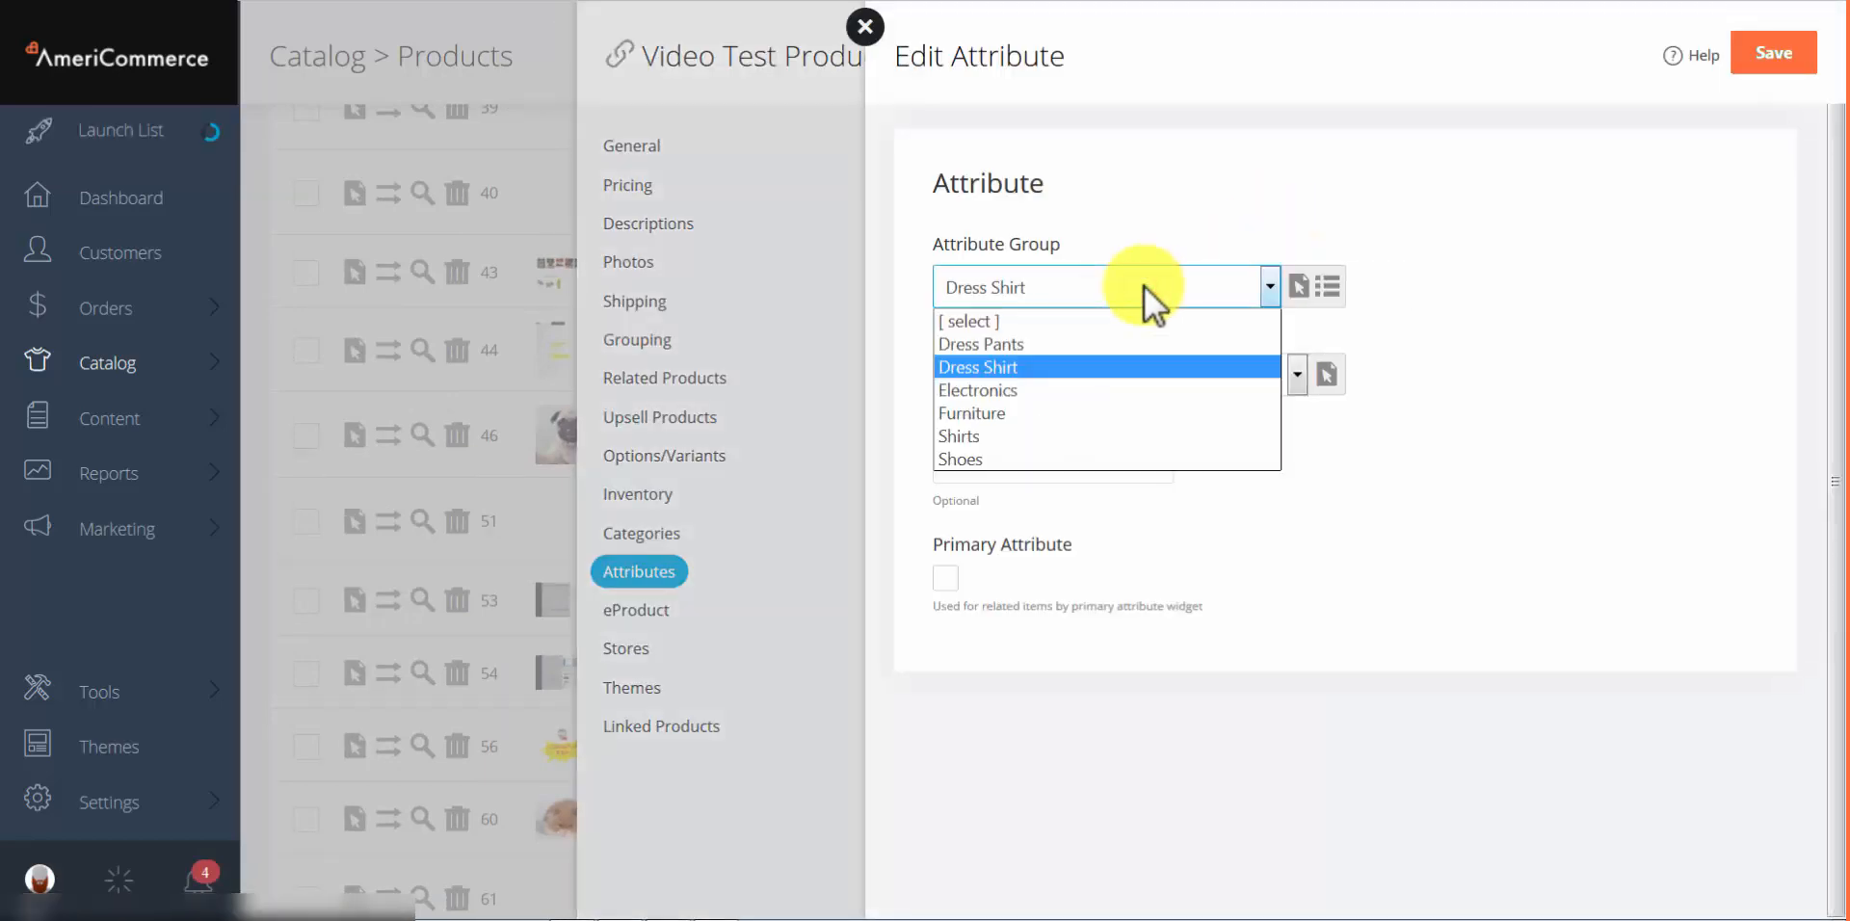
pyautogui.click(973, 435)
pyautogui.click(1019, 374)
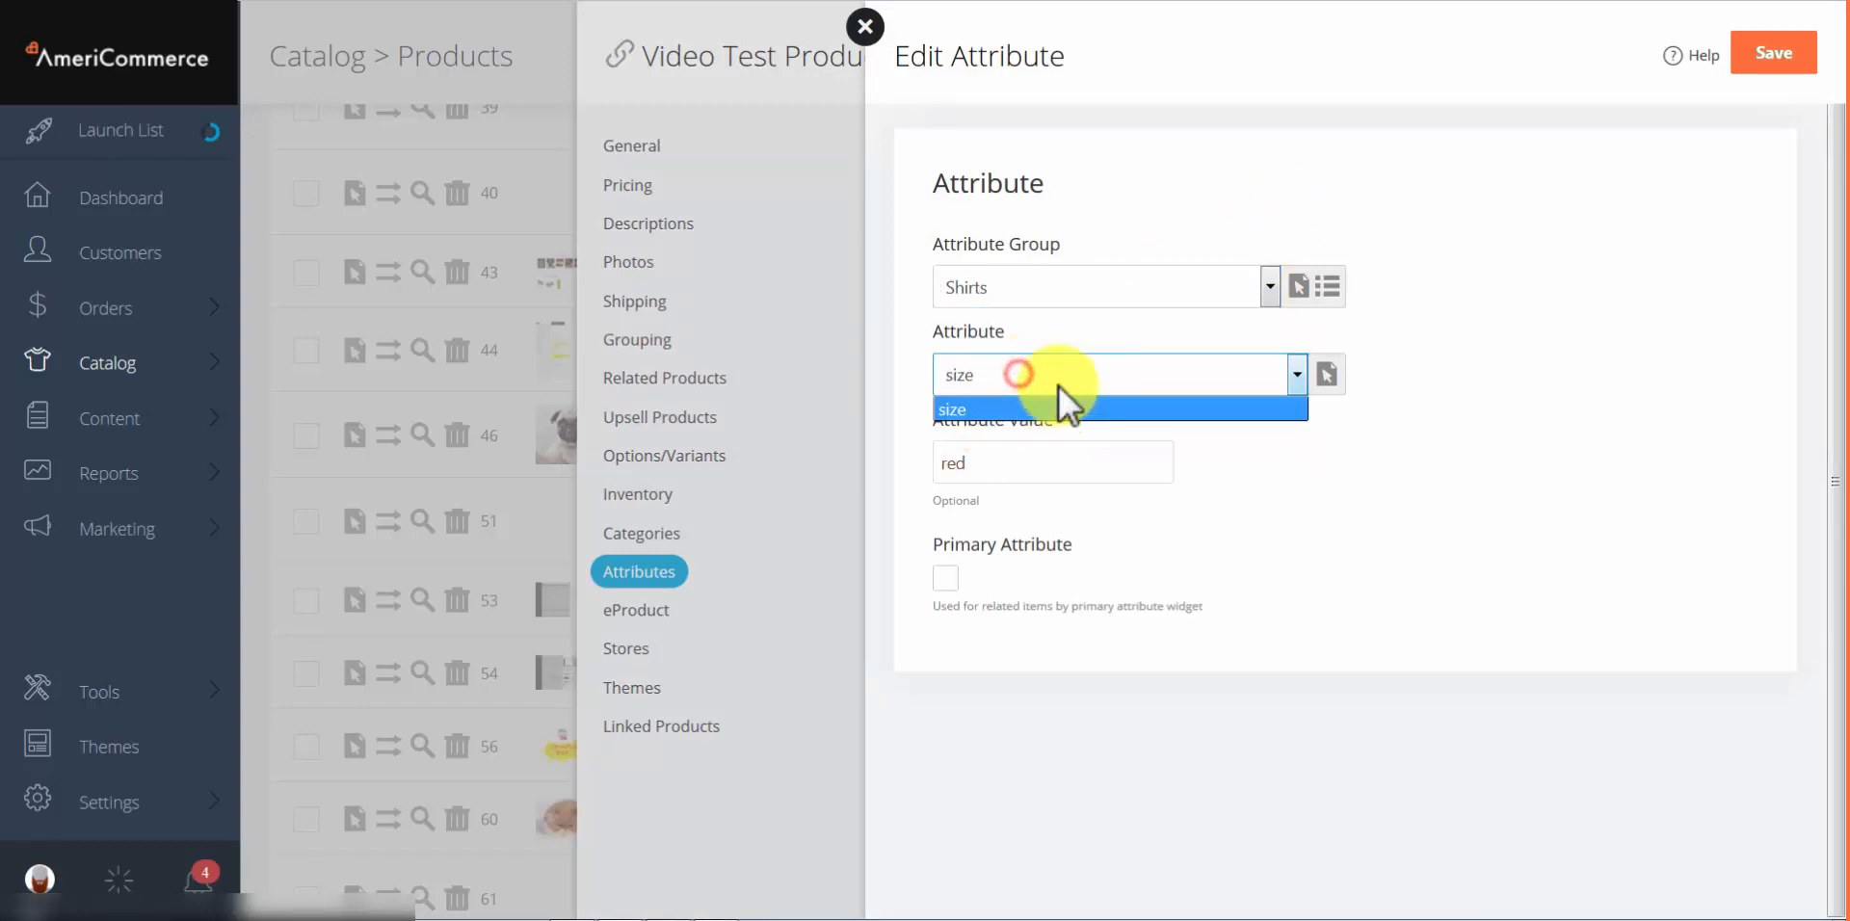
pyautogui.click(1083, 458)
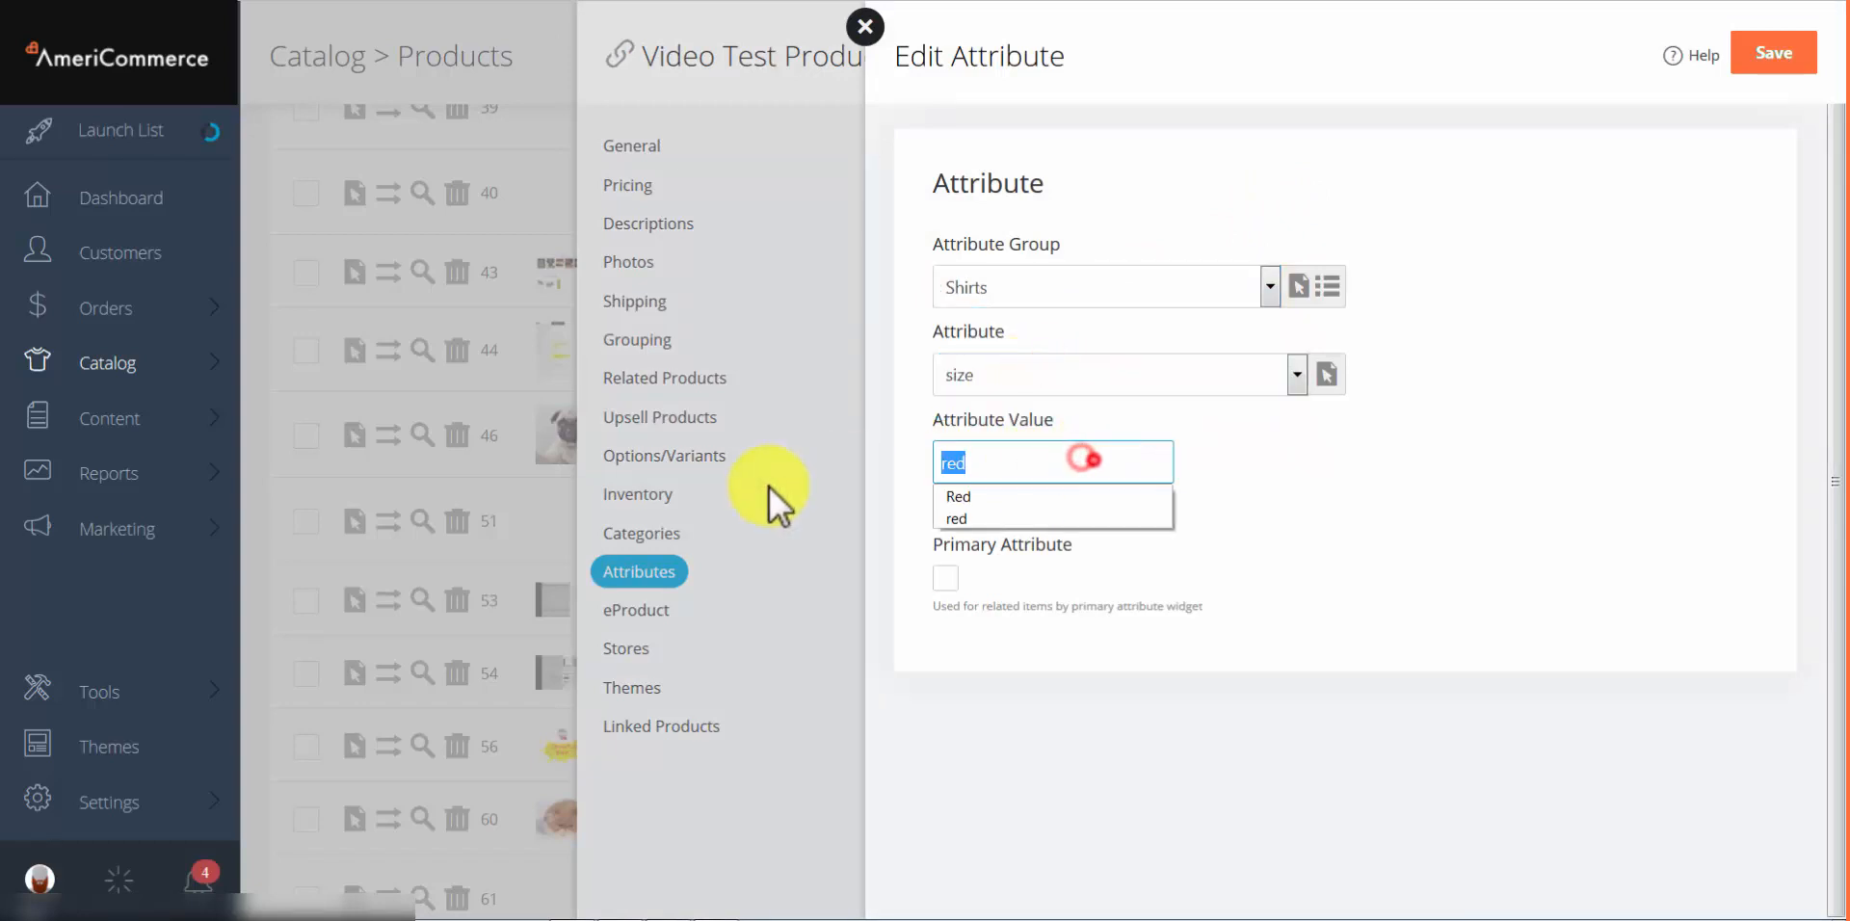
pyautogui.write('small')
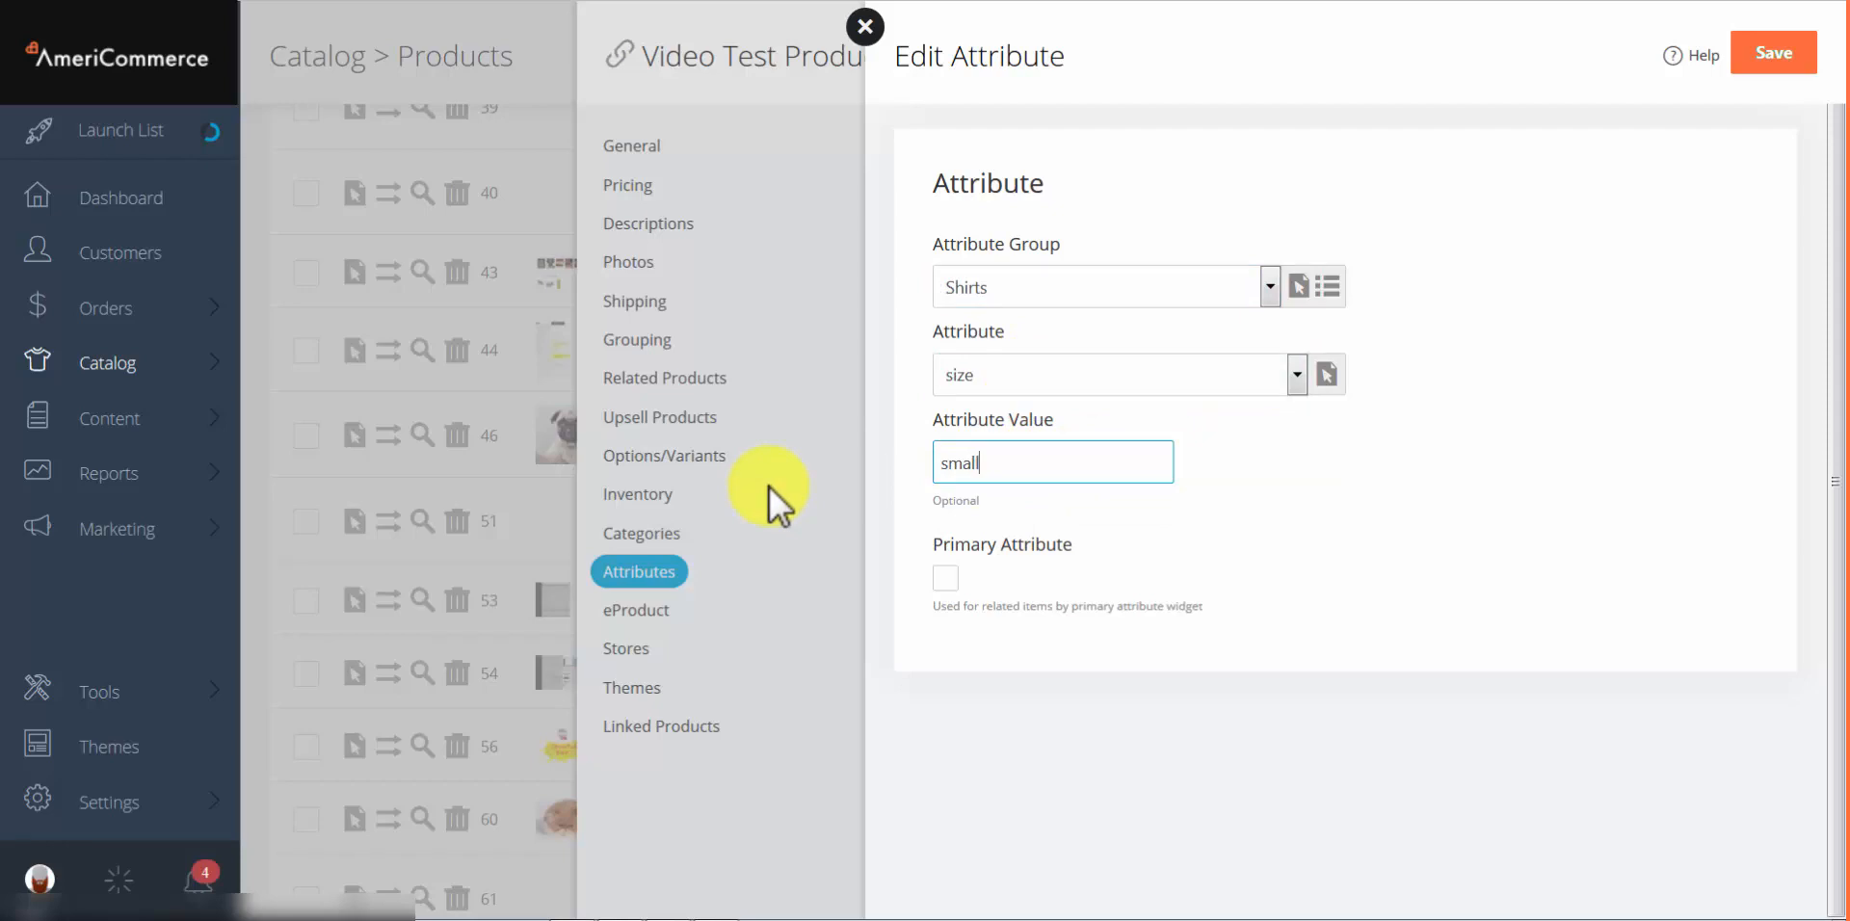
pyautogui.click(1762, 51)
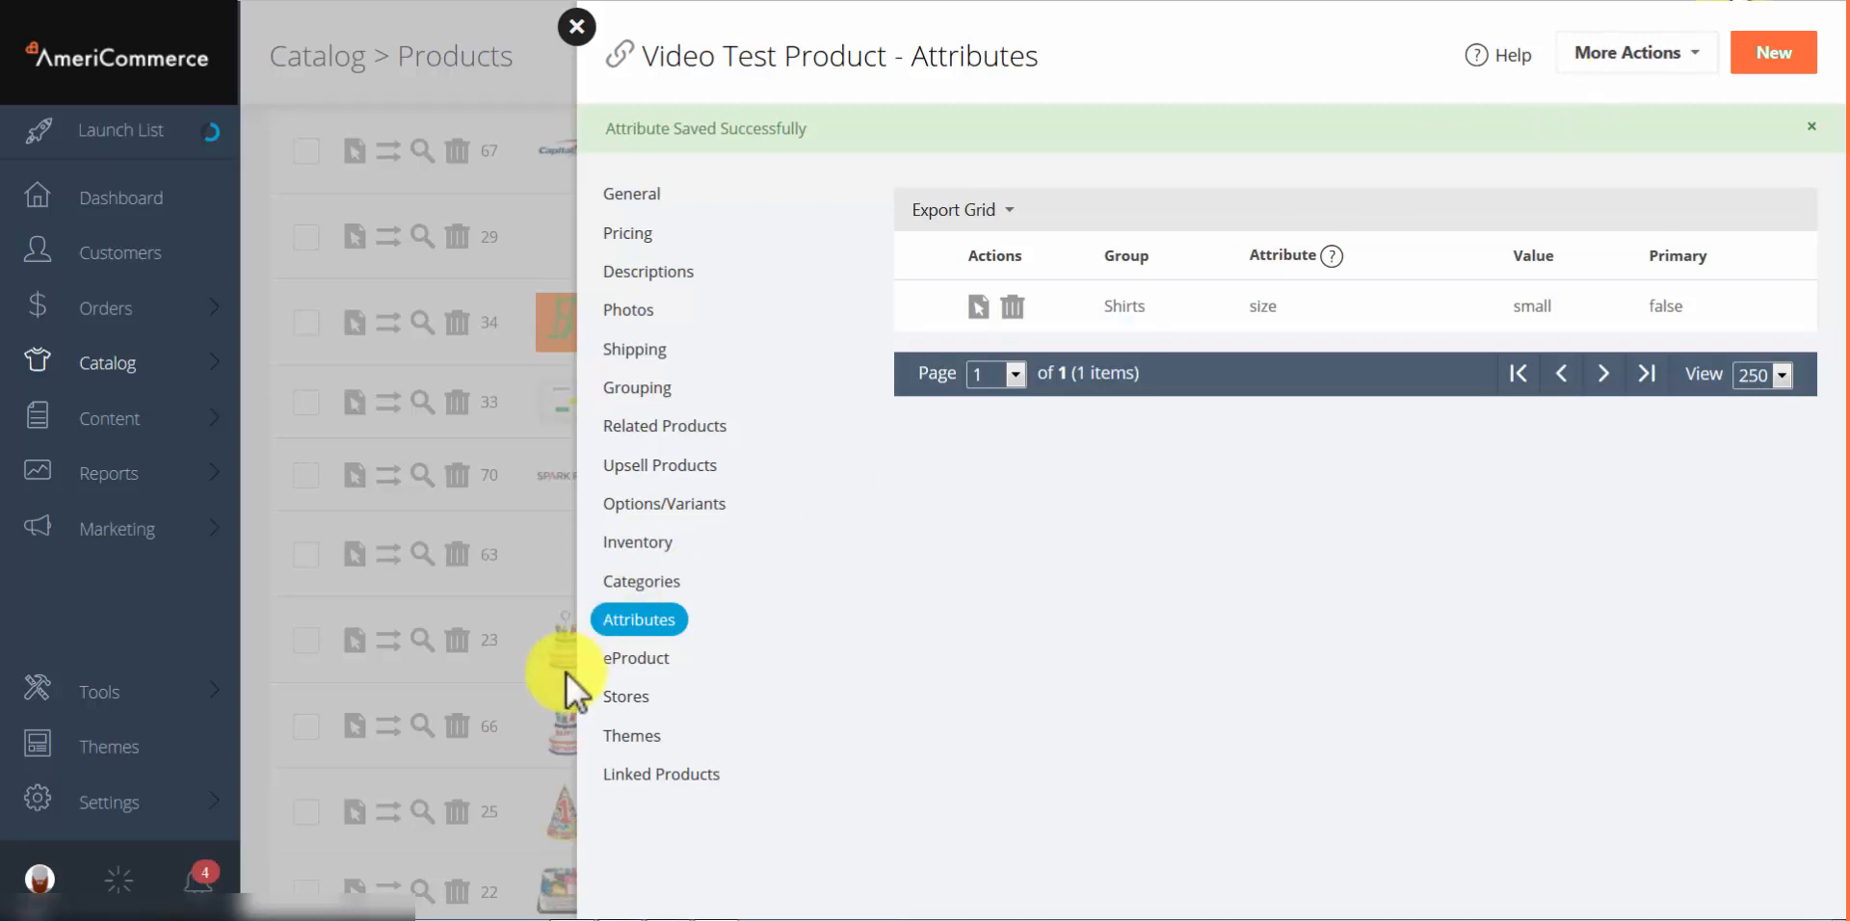
pyautogui.click(628, 659)
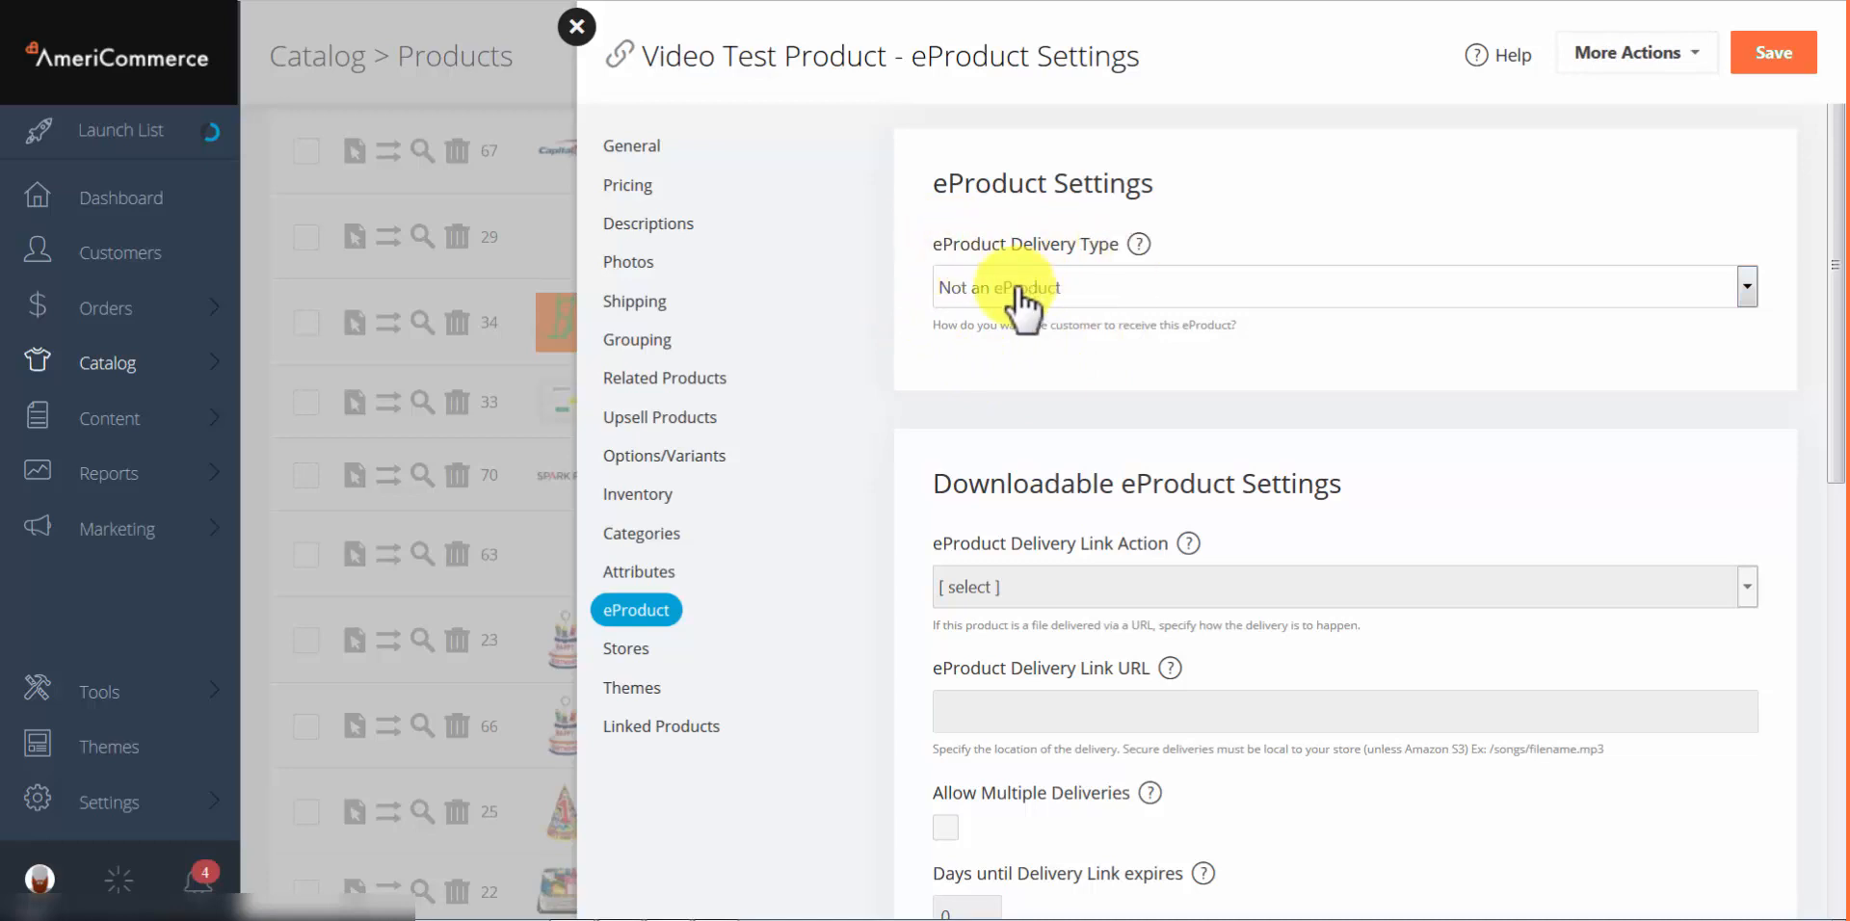
# Step: Compare delivery types, settling on 'Gift Certificate Via Email - don't provide a link'
pyautogui.click(1077, 289)
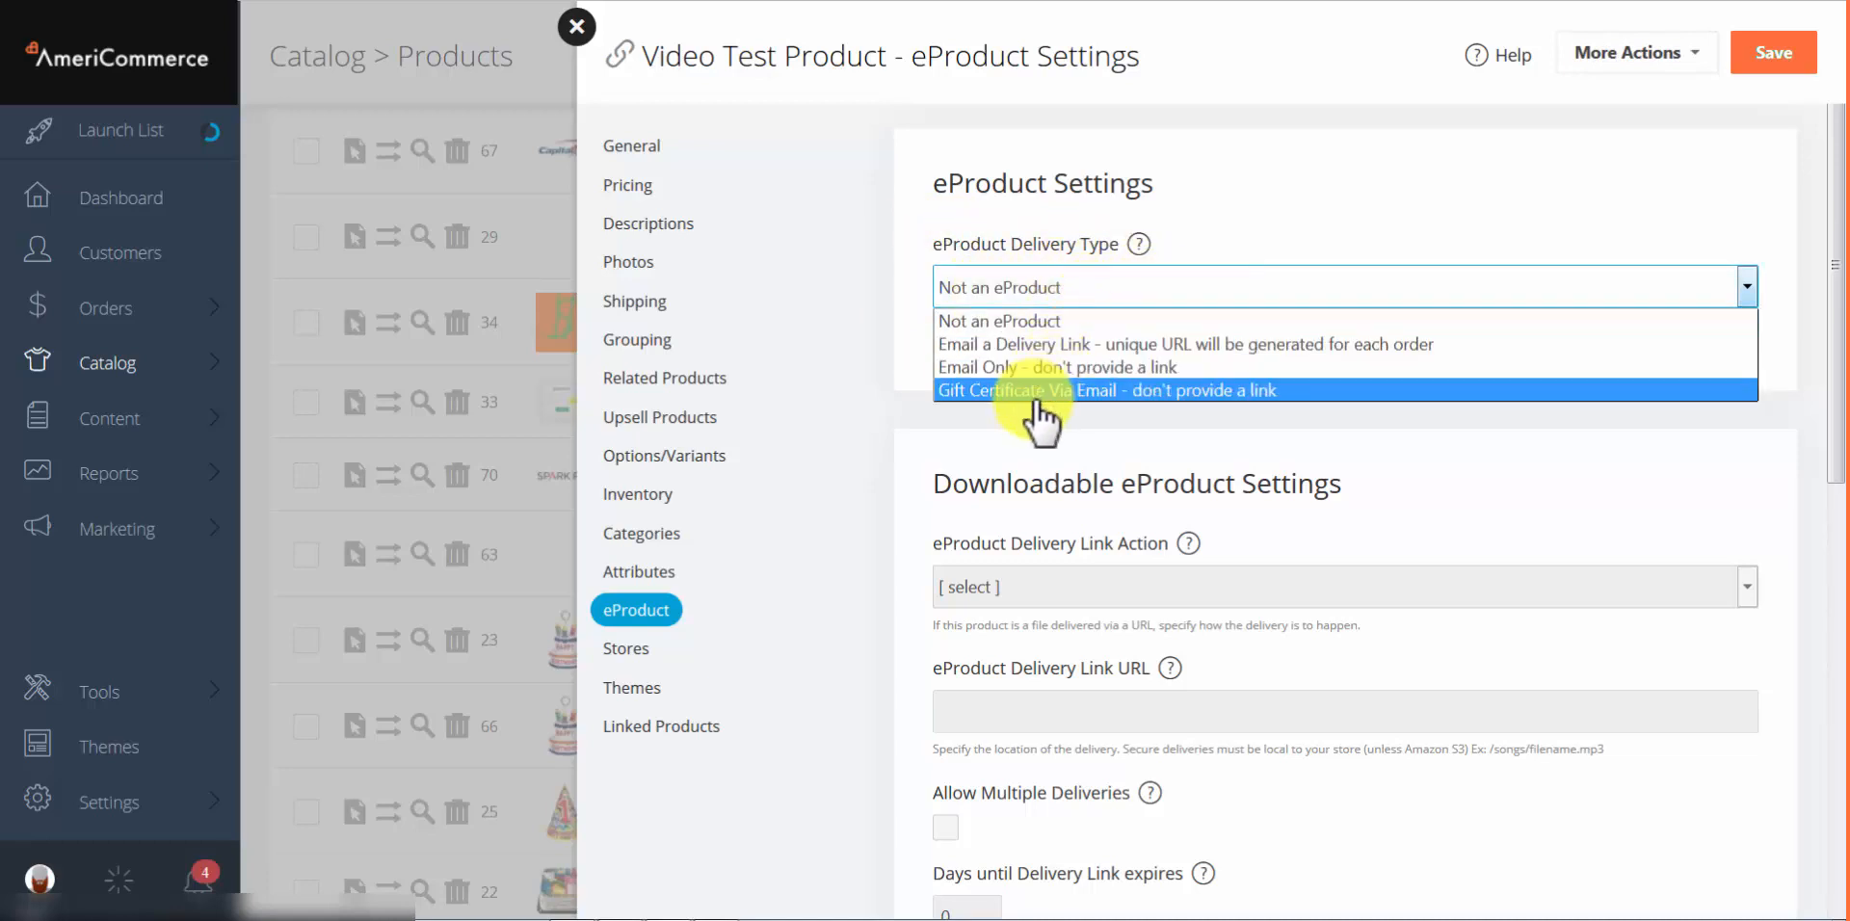
pyautogui.click(980, 345)
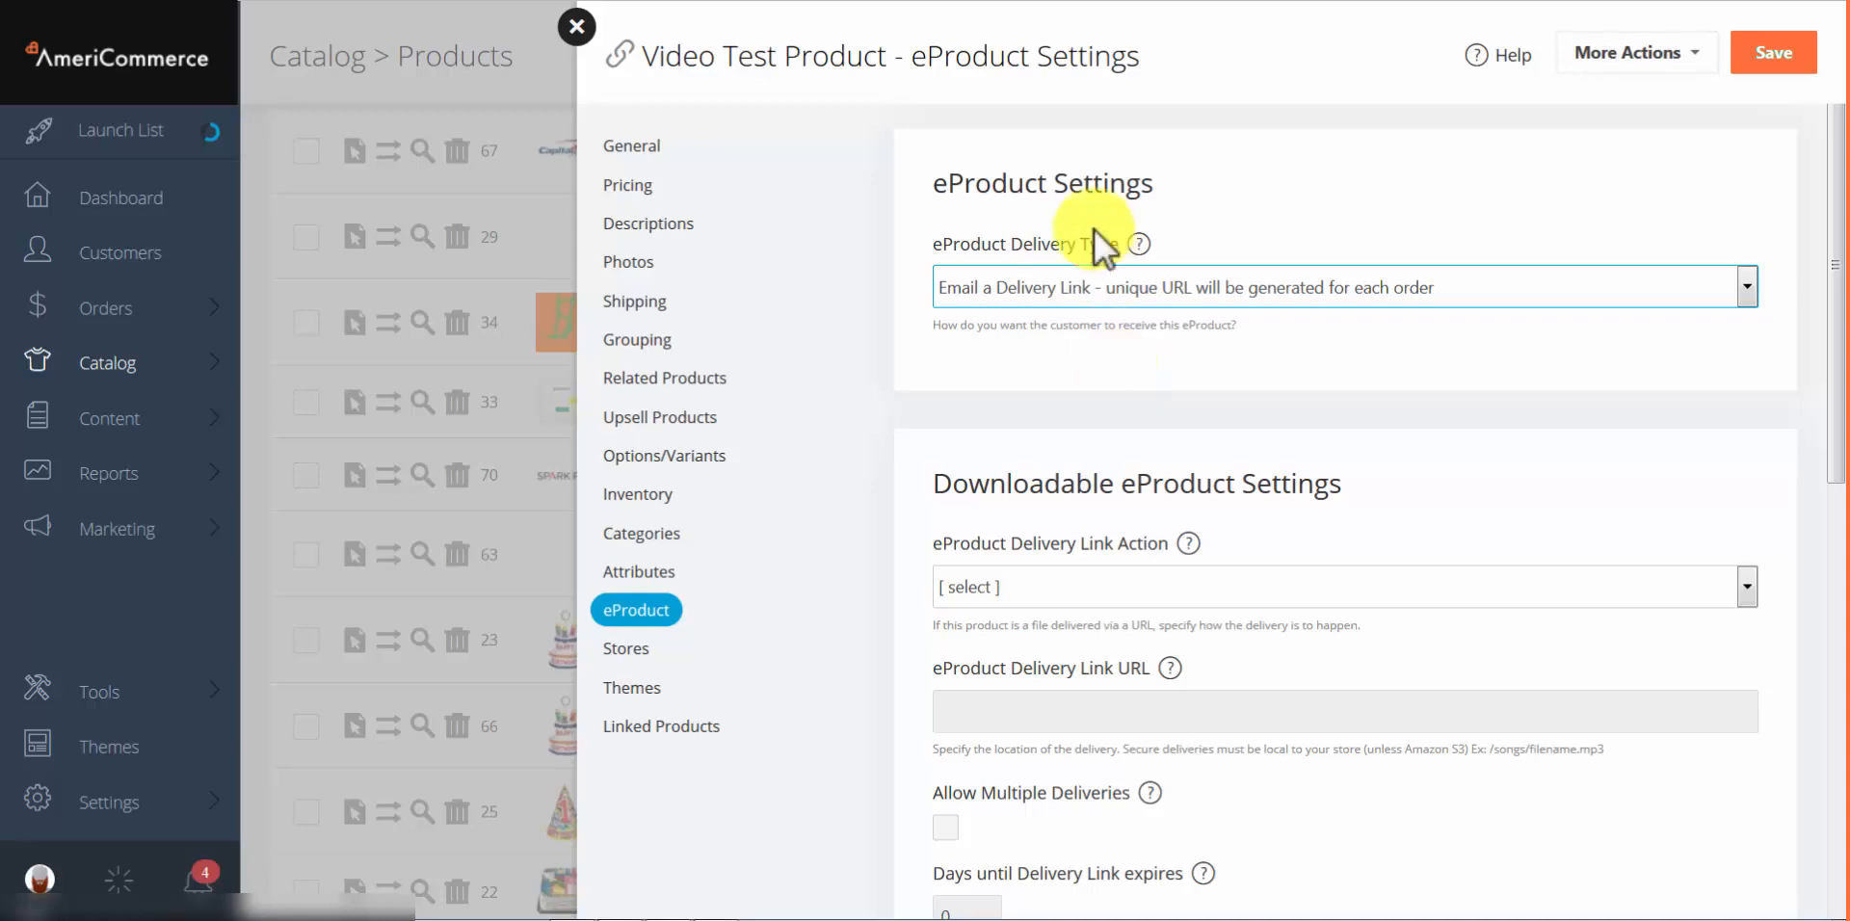
pyautogui.click(1038, 285)
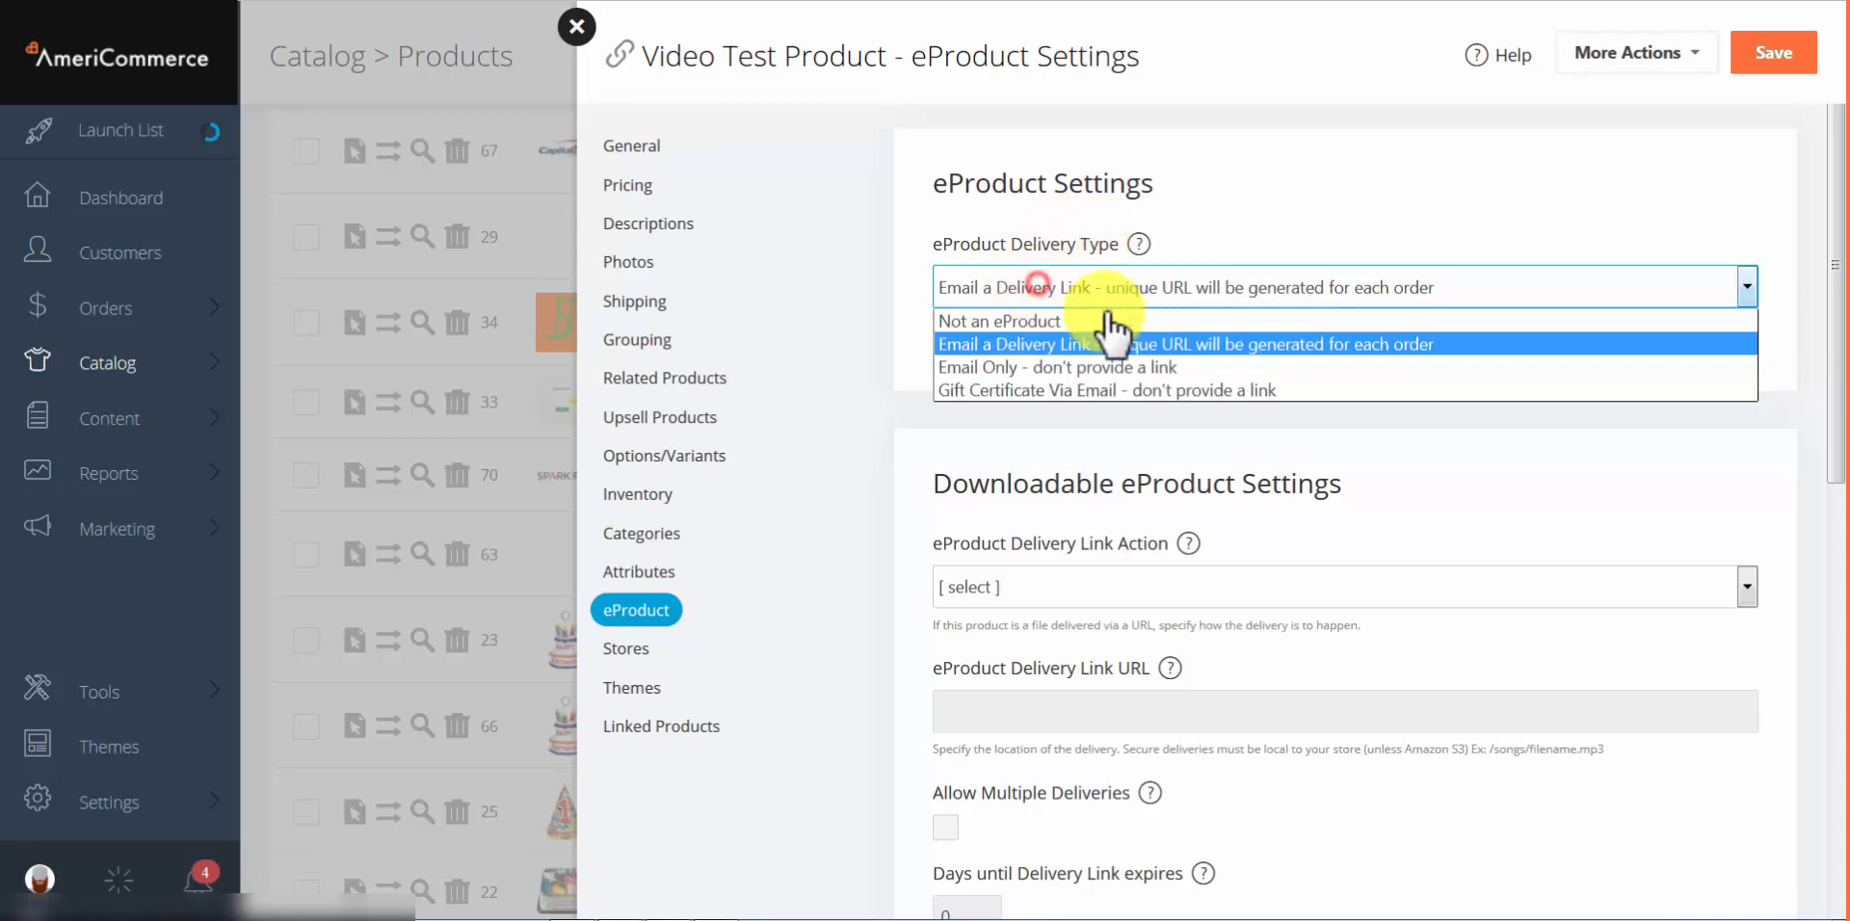
pyautogui.click(1076, 367)
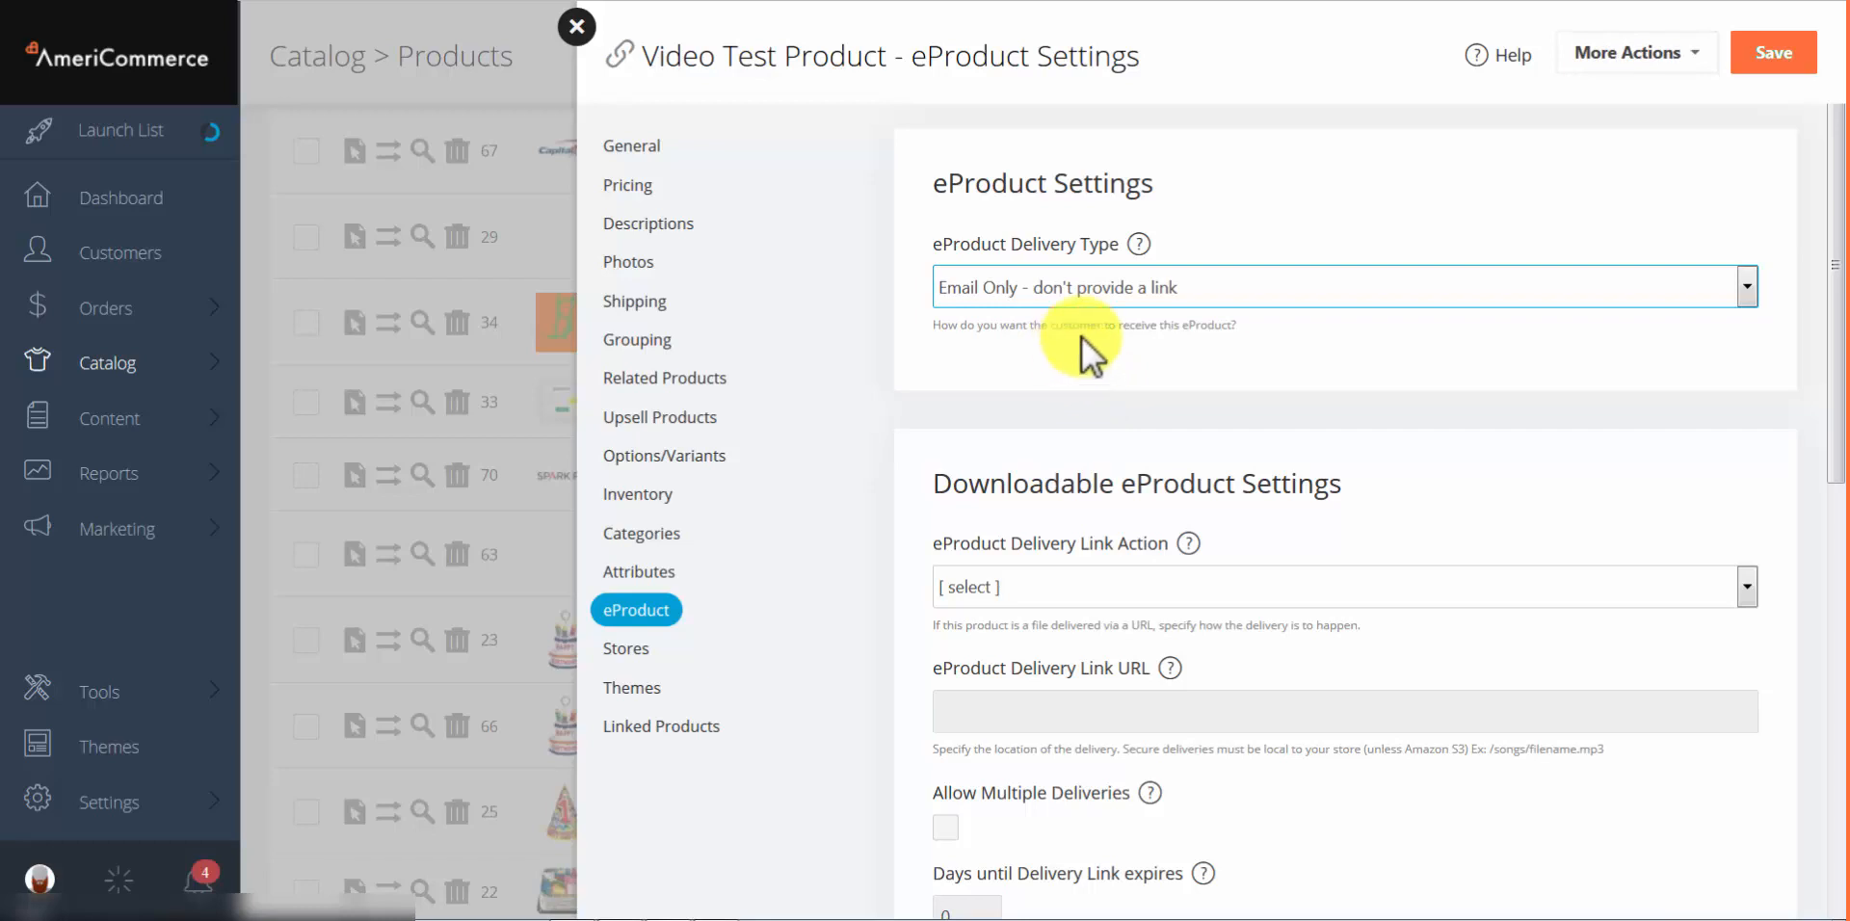
pyautogui.click(1089, 289)
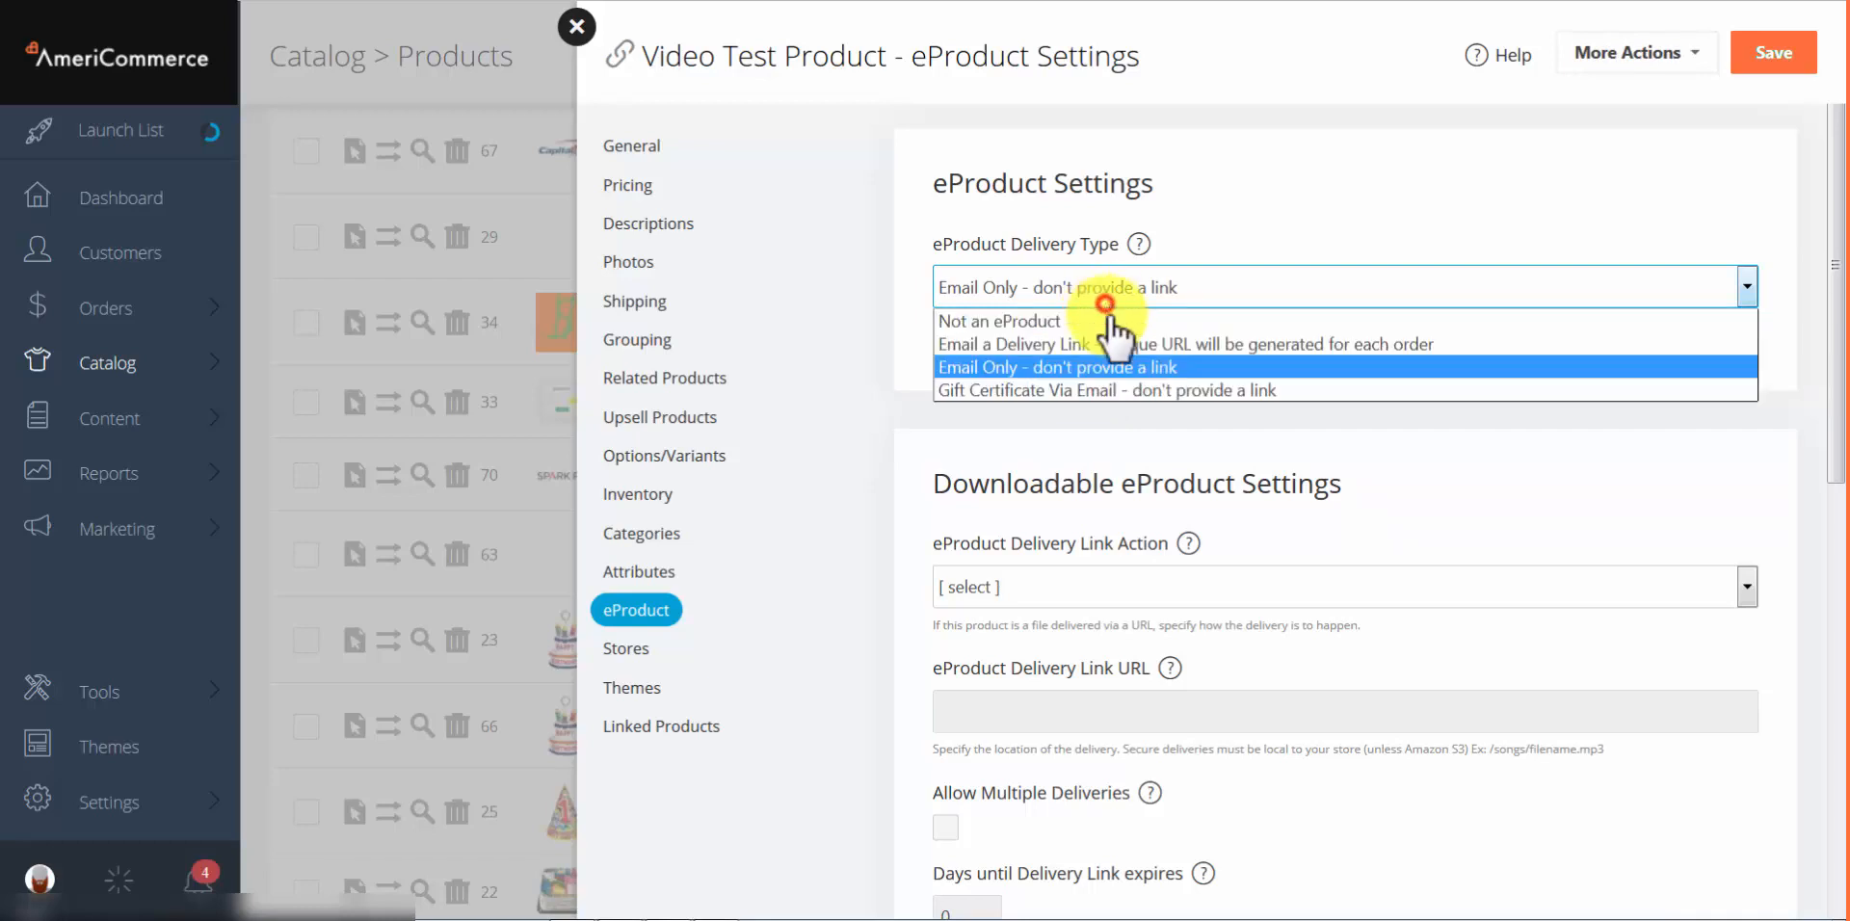
pyautogui.click(1219, 391)
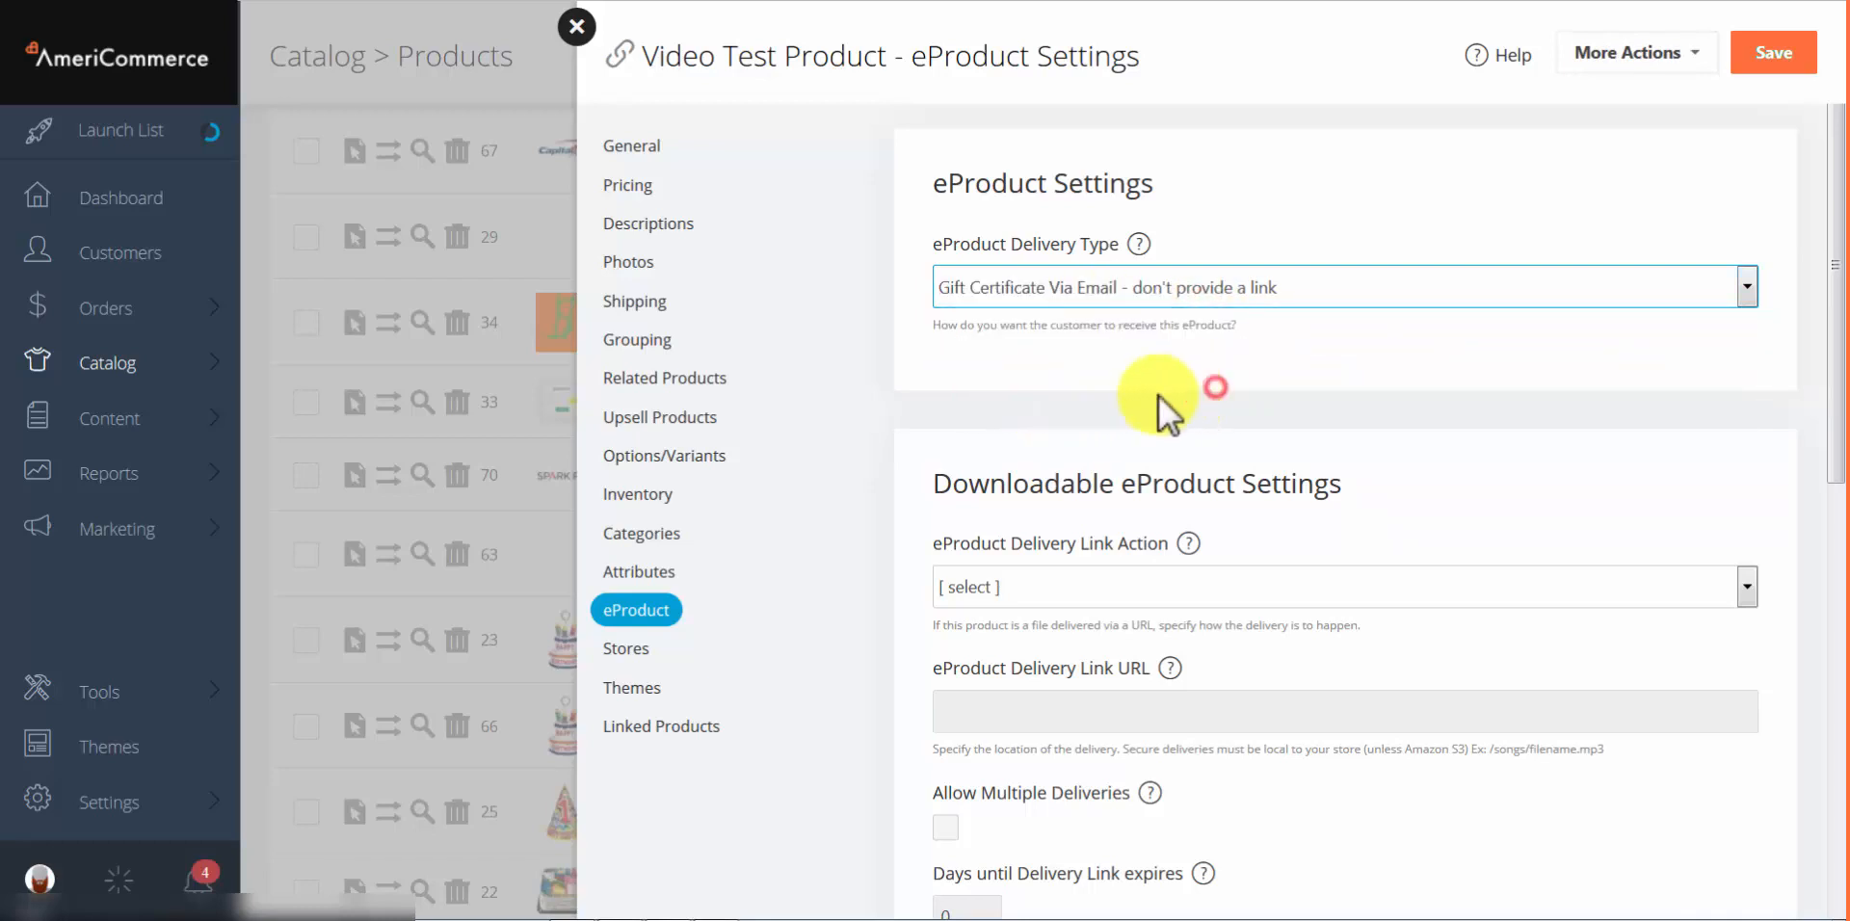
pyautogui.click(1060, 289)
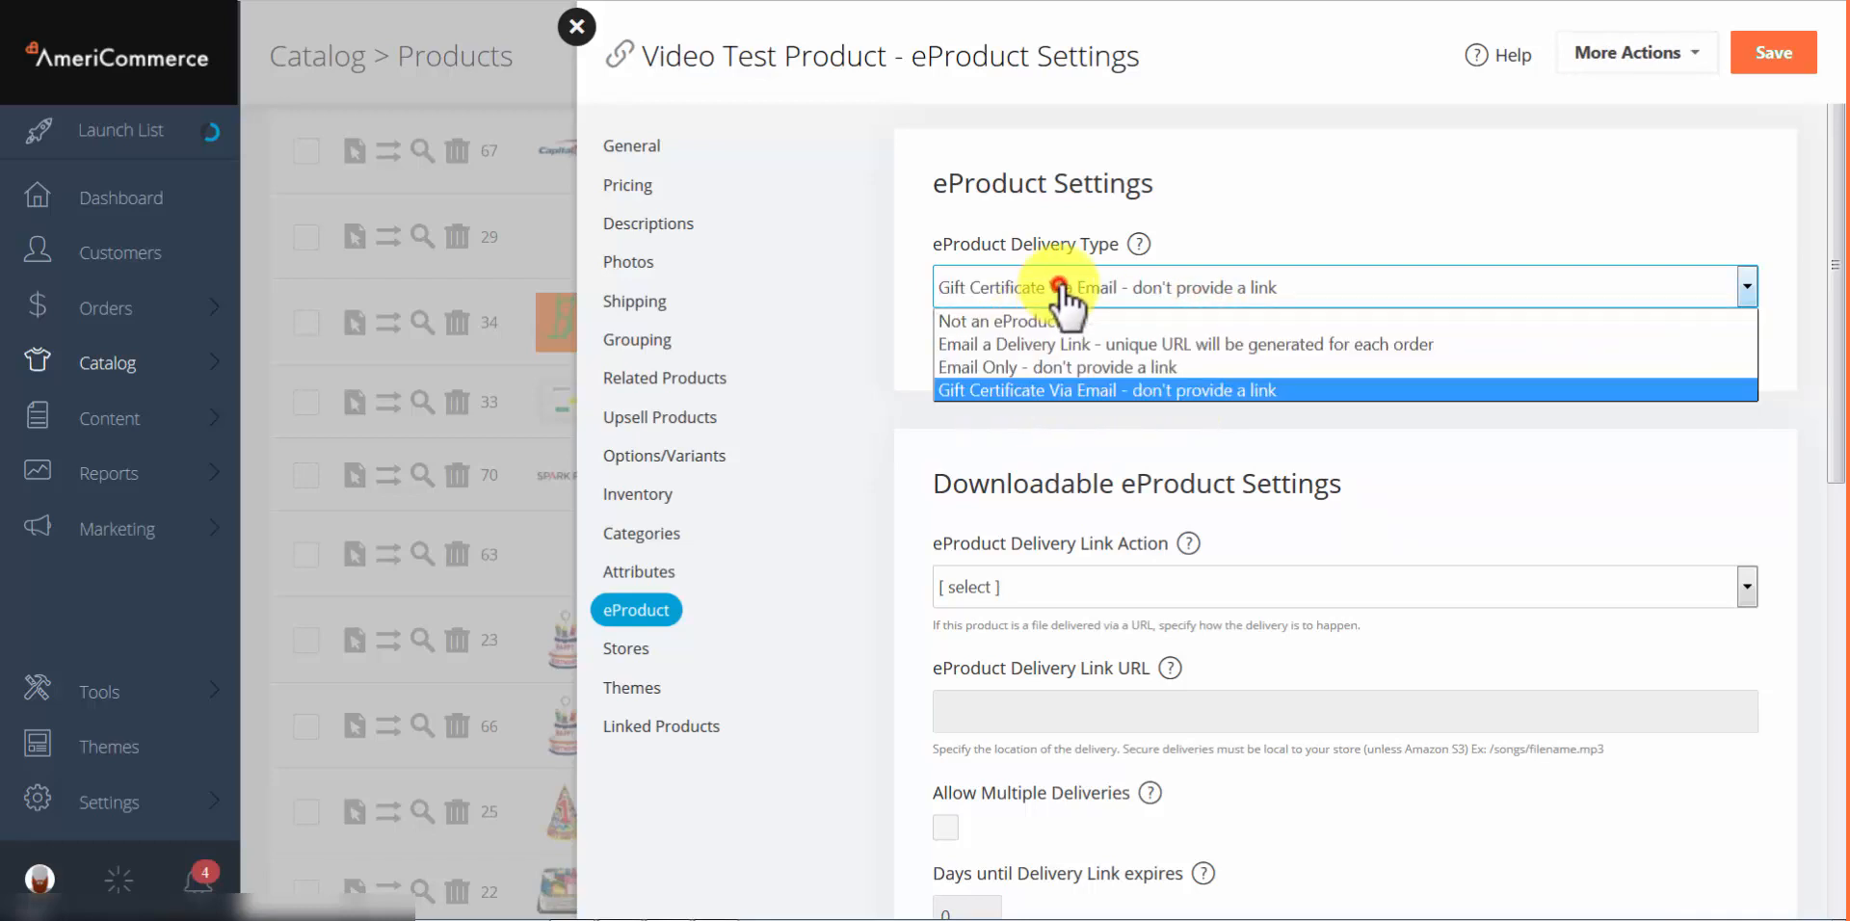
pyautogui.click(1051, 389)
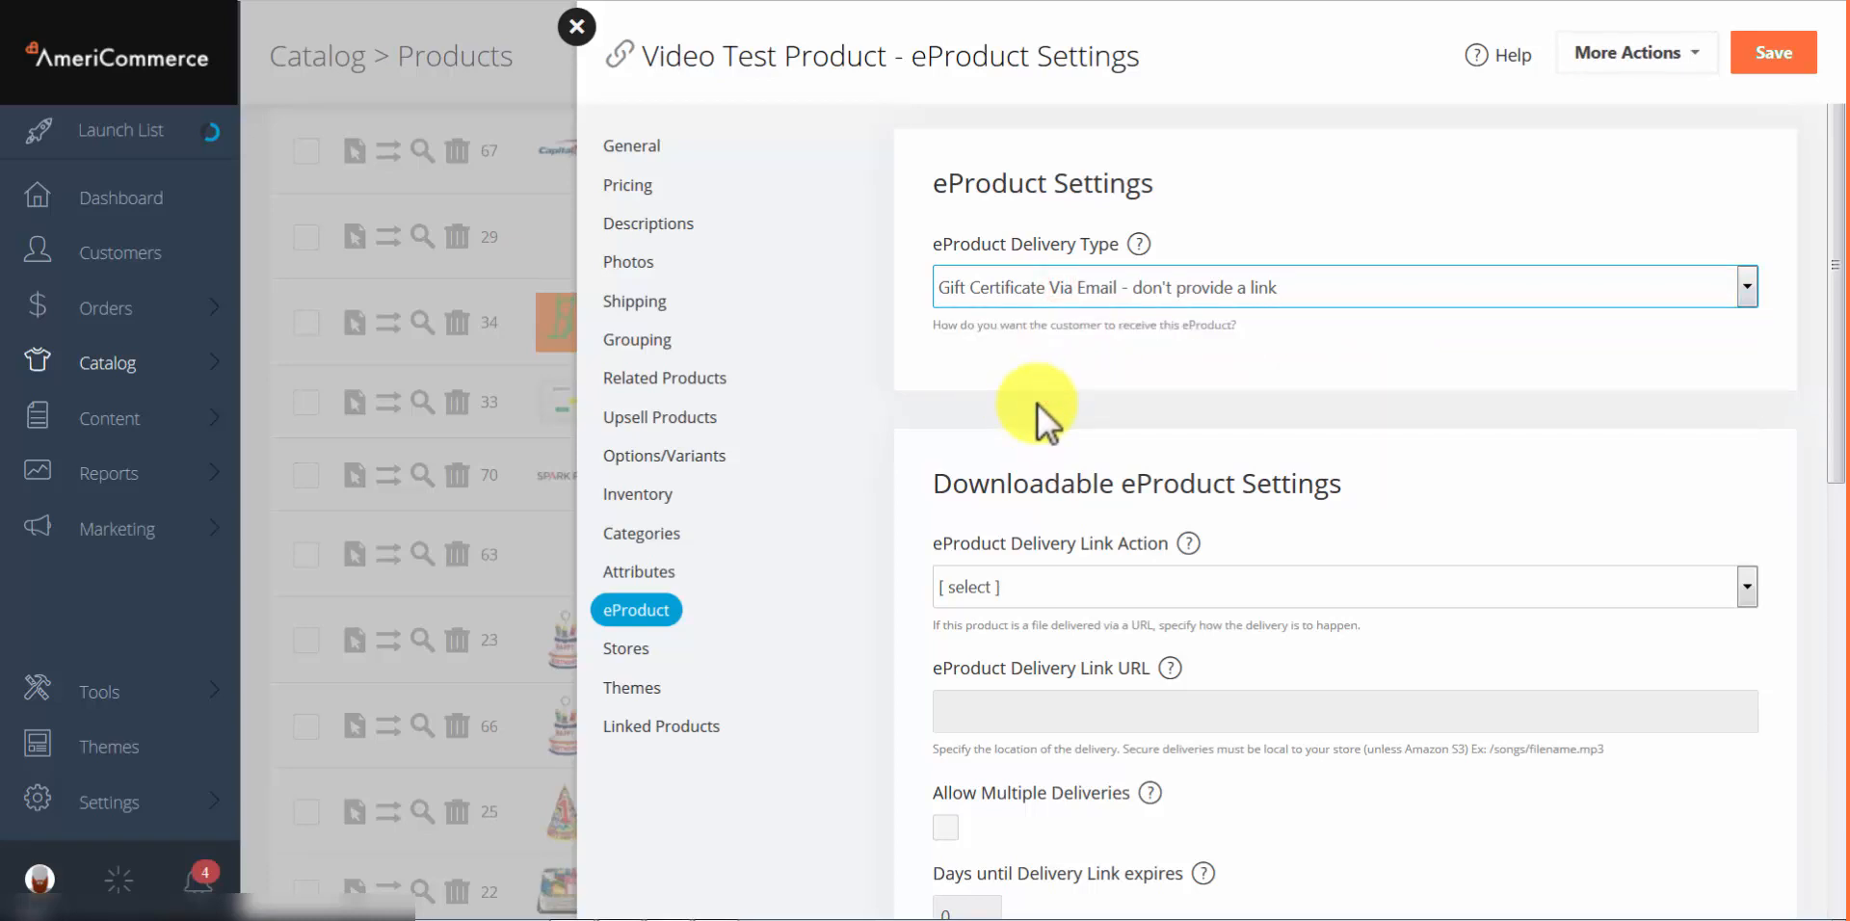
pyautogui.scroll(-2, 1115, 353)
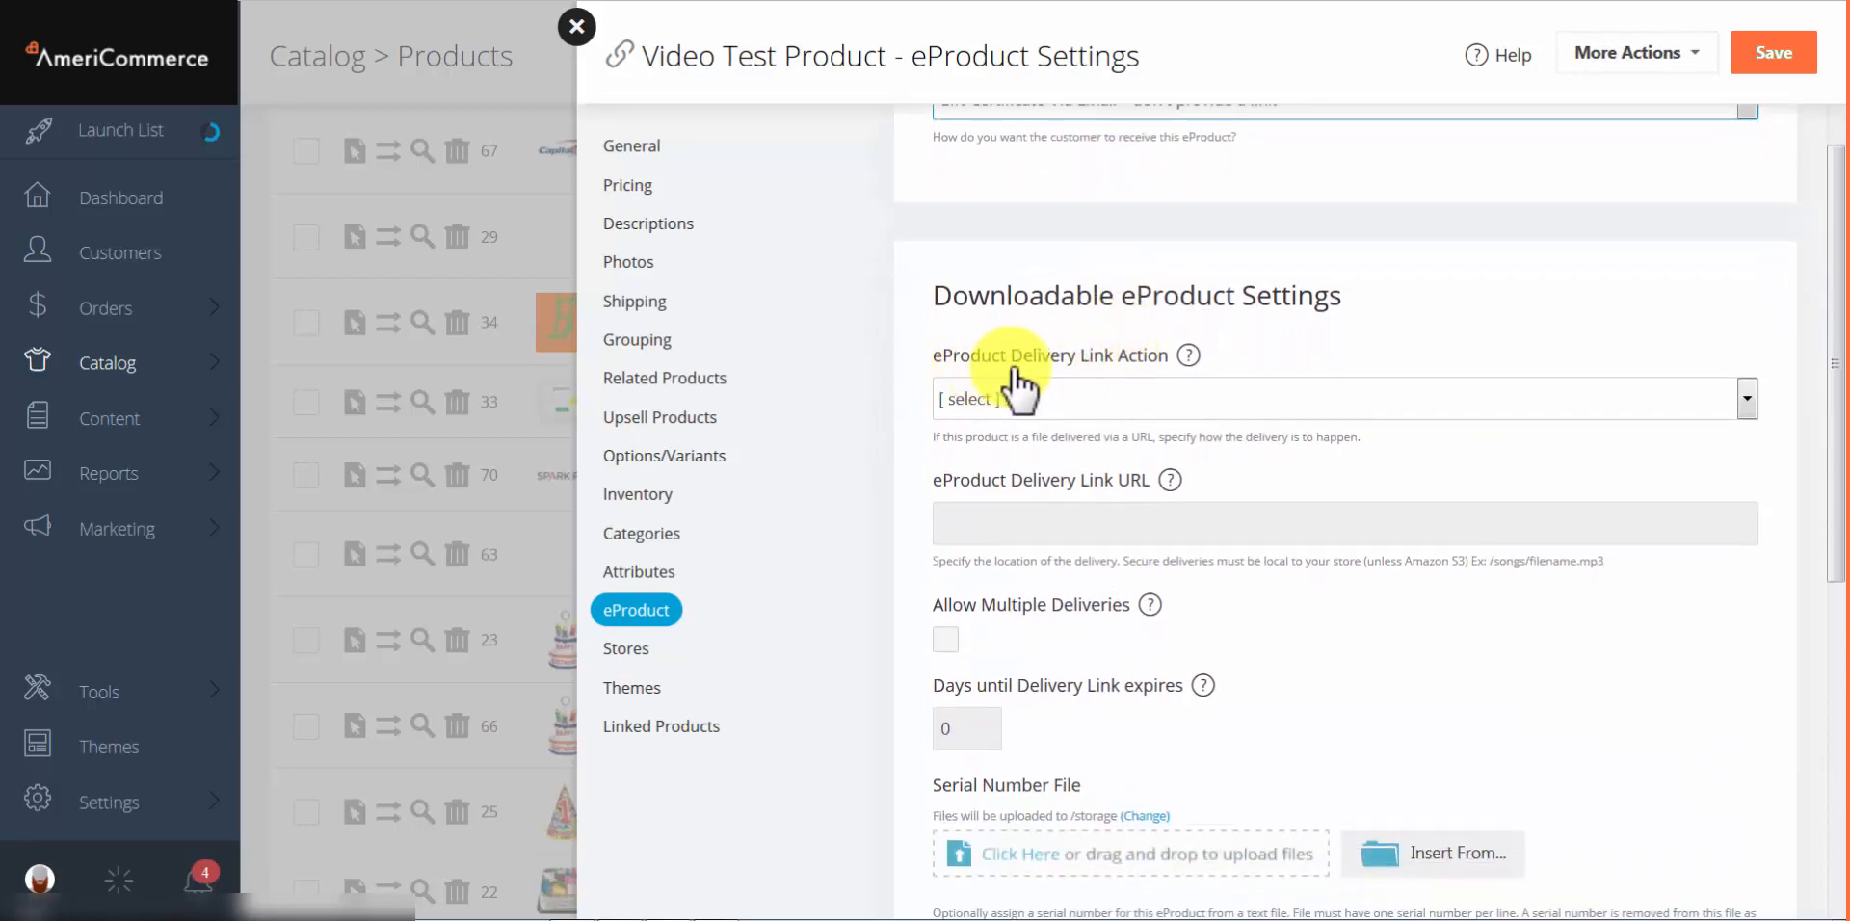
# Step: Set delivery type to 'Email a Delivery Link' with 'Amazon S3 Delivery' as the link action
pyautogui.scroll(1, 1017, 390)
pyautogui.click(1054, 196)
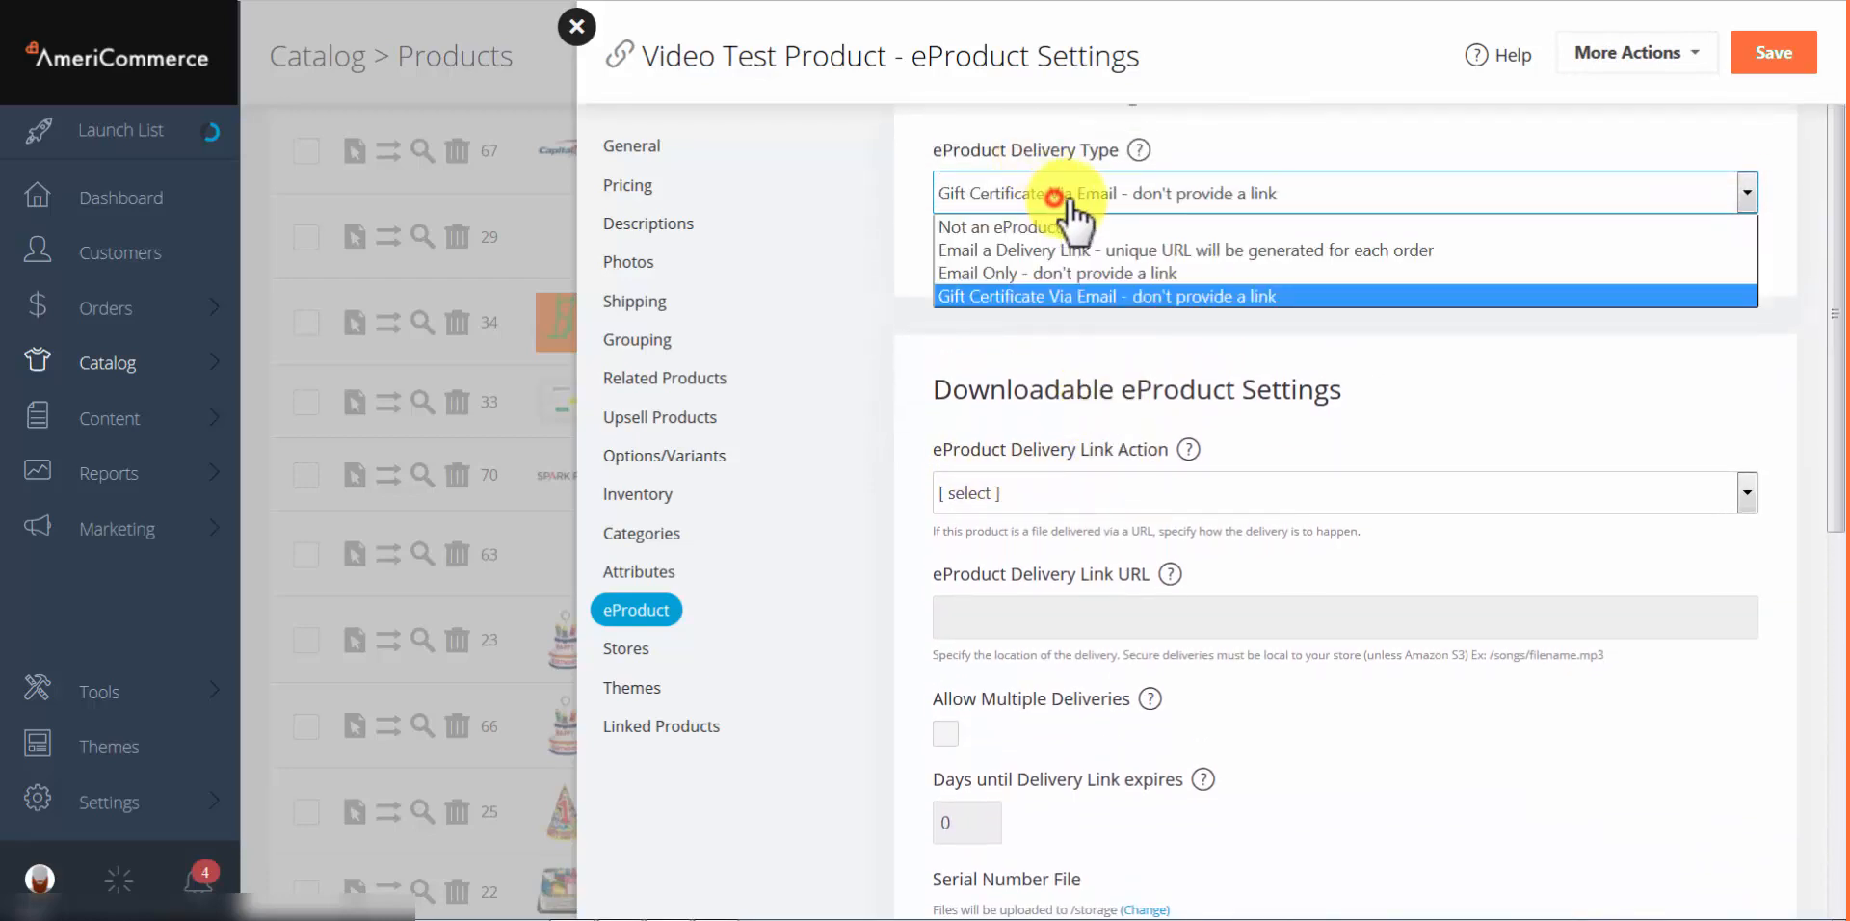
pyautogui.click(1080, 250)
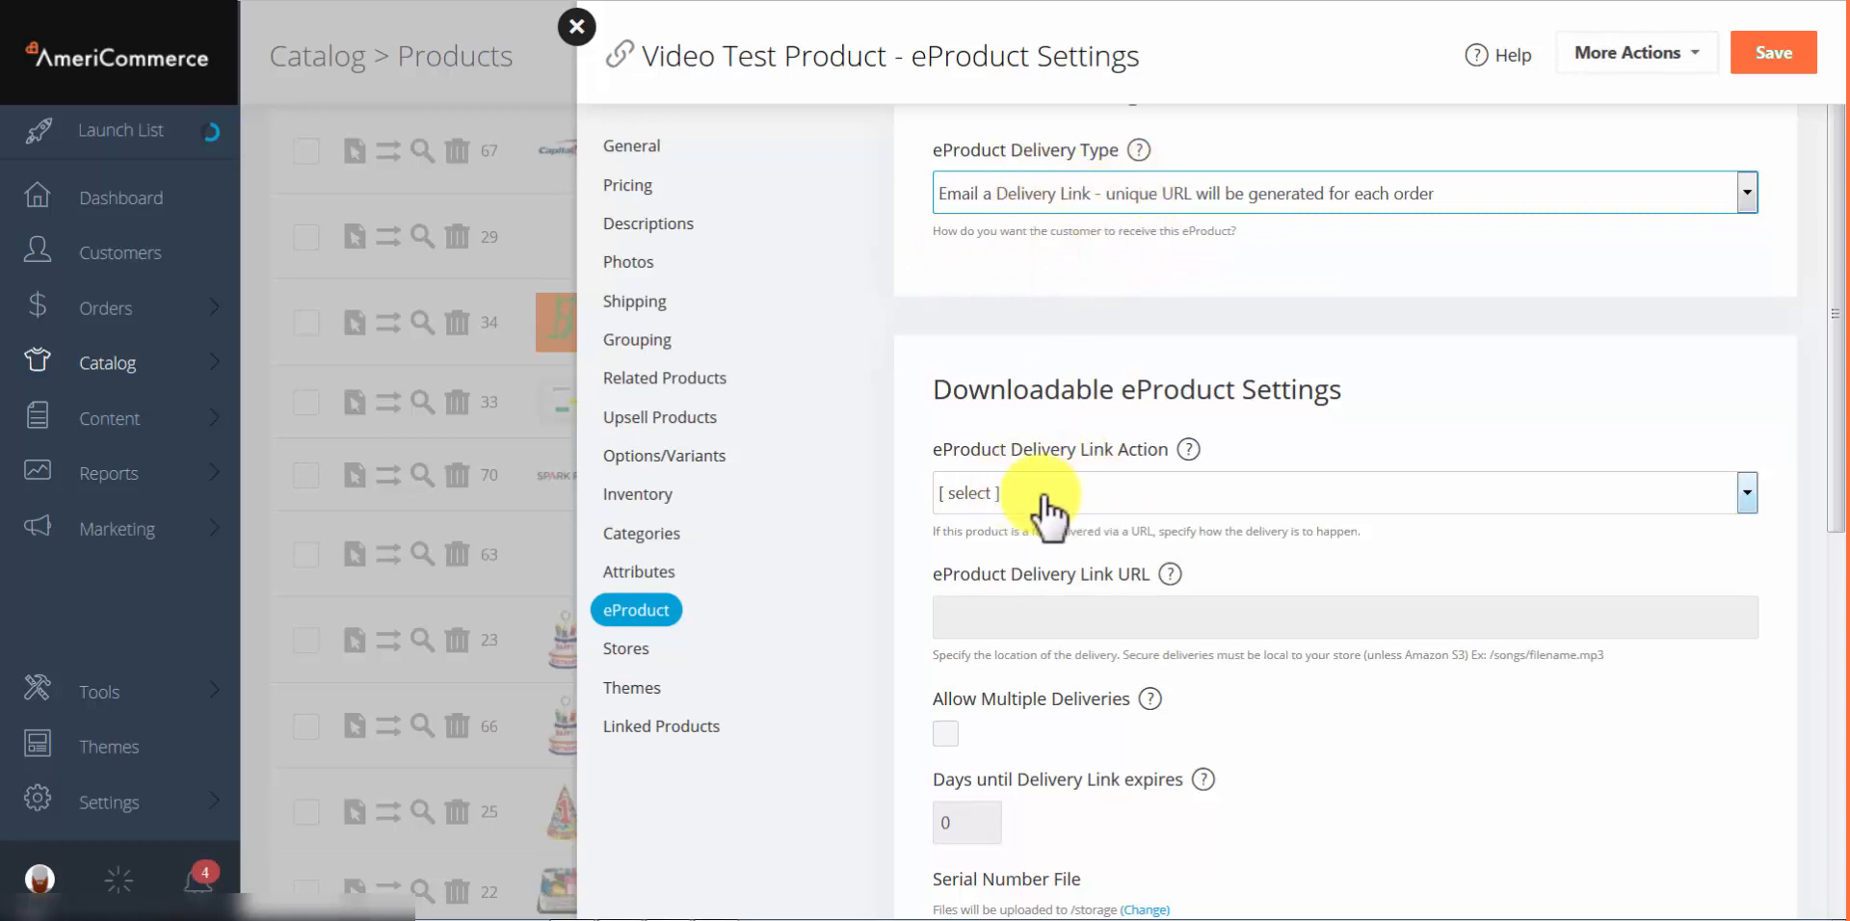
pyautogui.click(1164, 500)
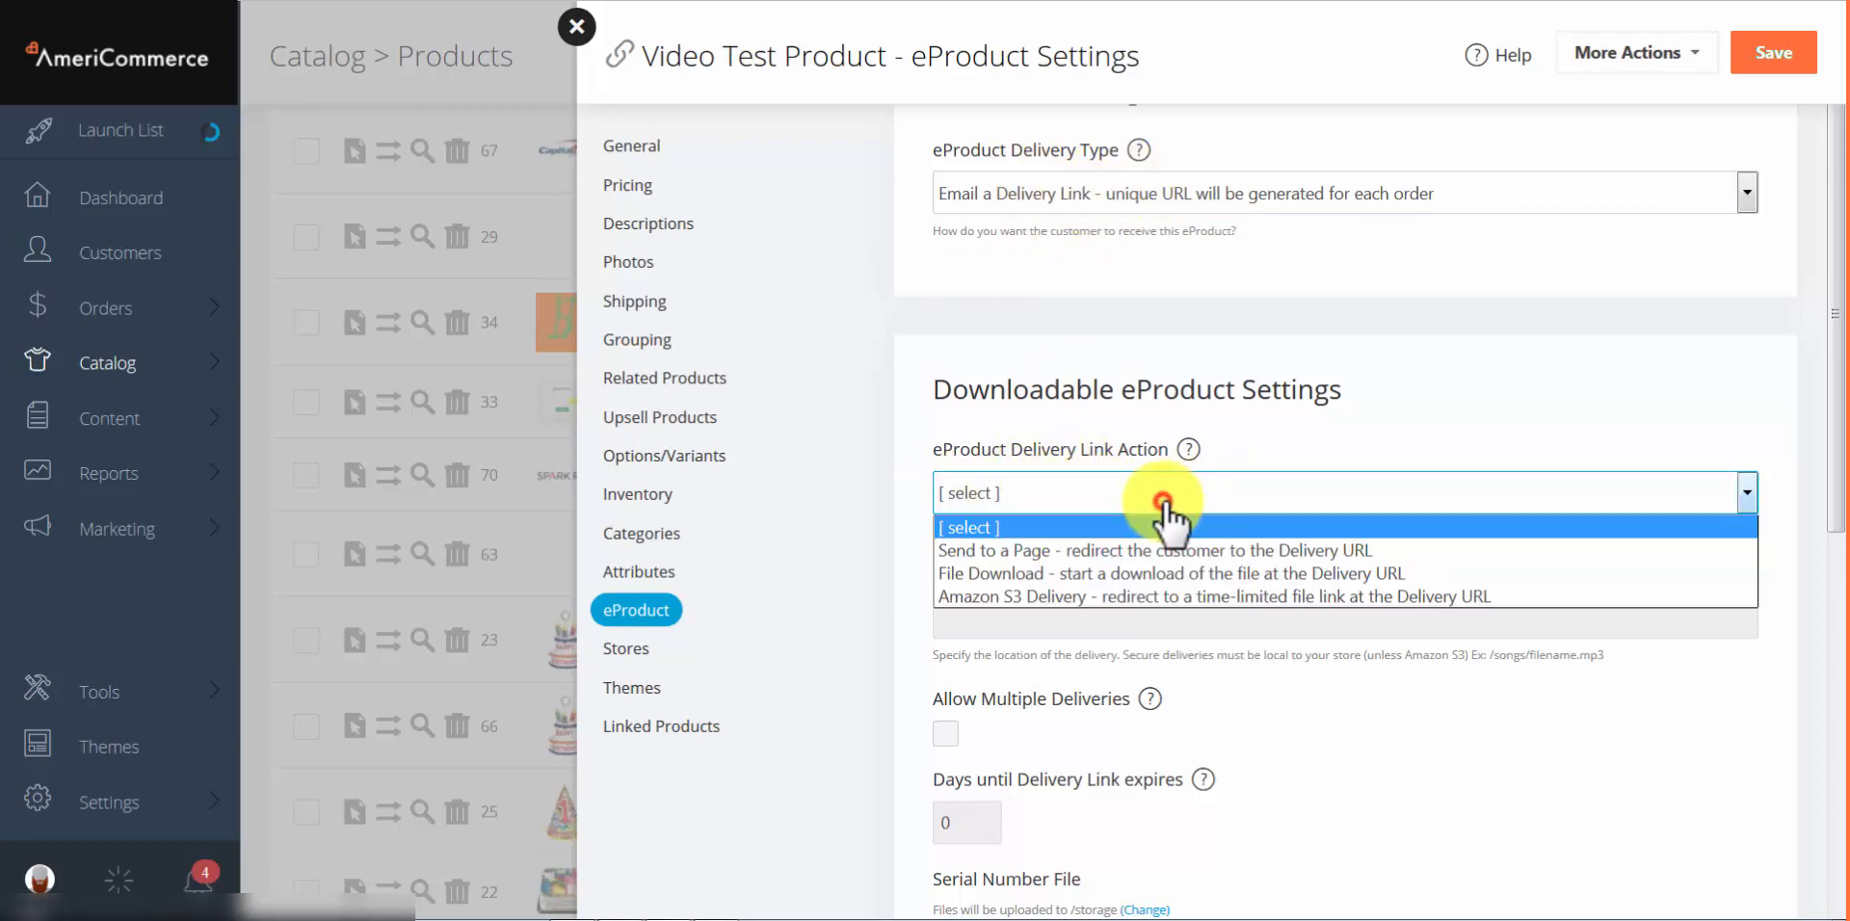
pyautogui.click(1147, 550)
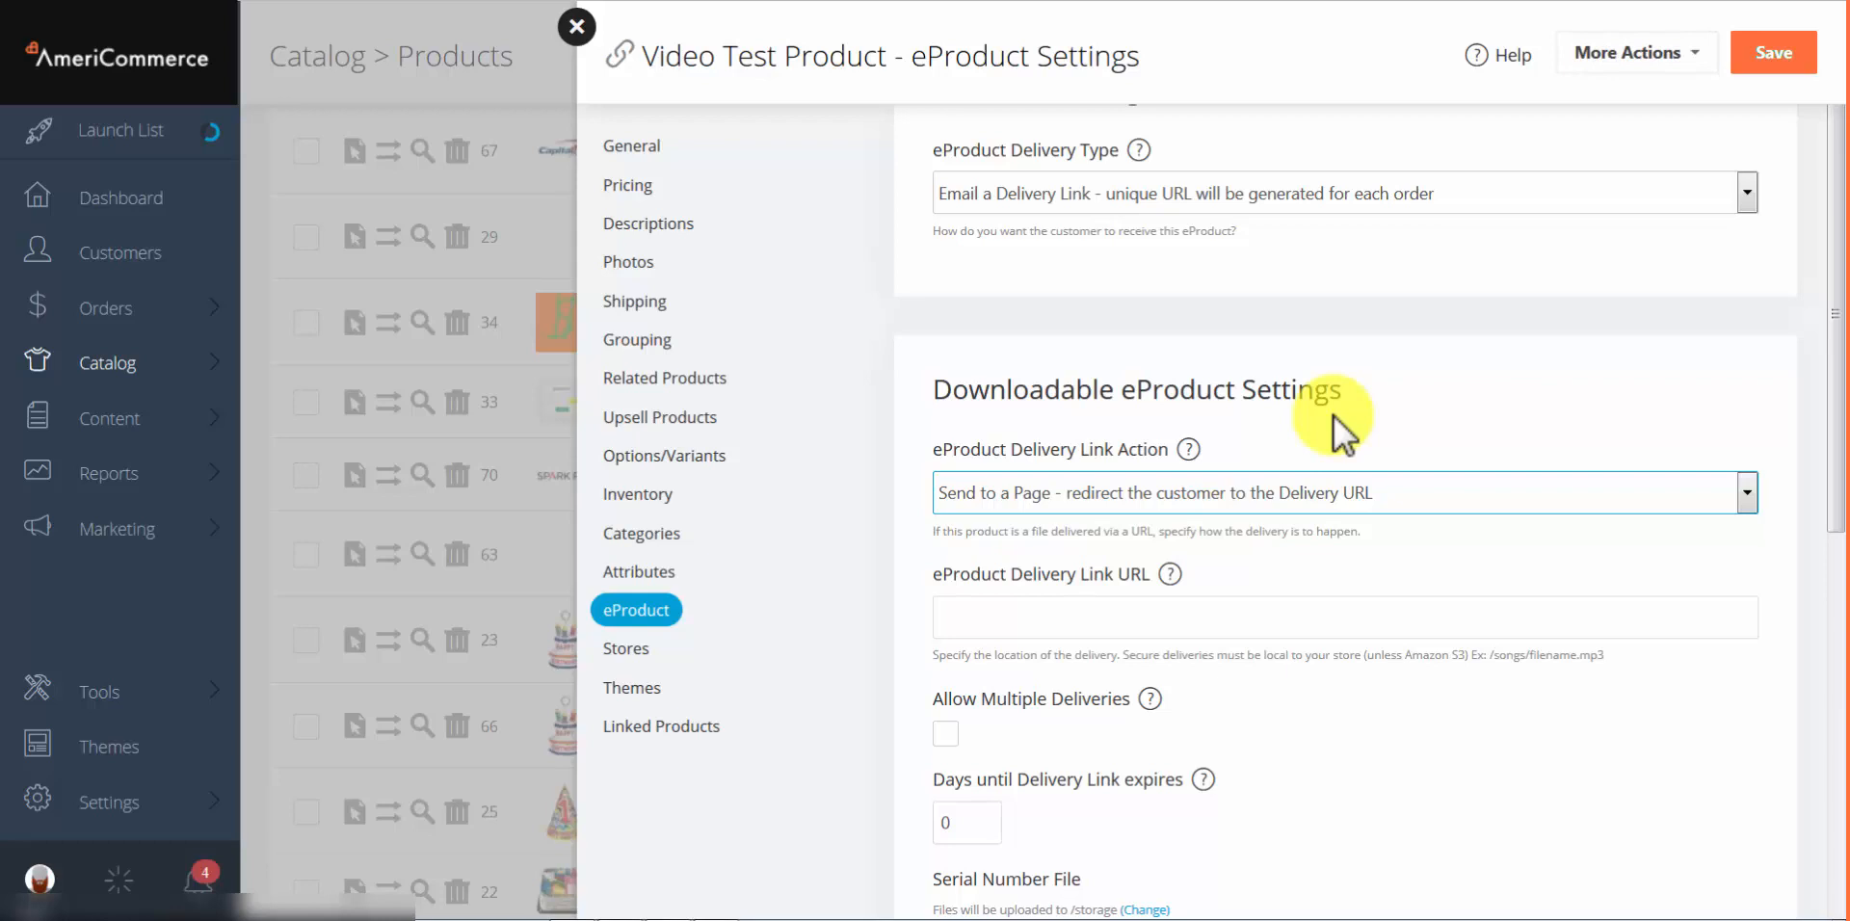
pyautogui.click(1318, 492)
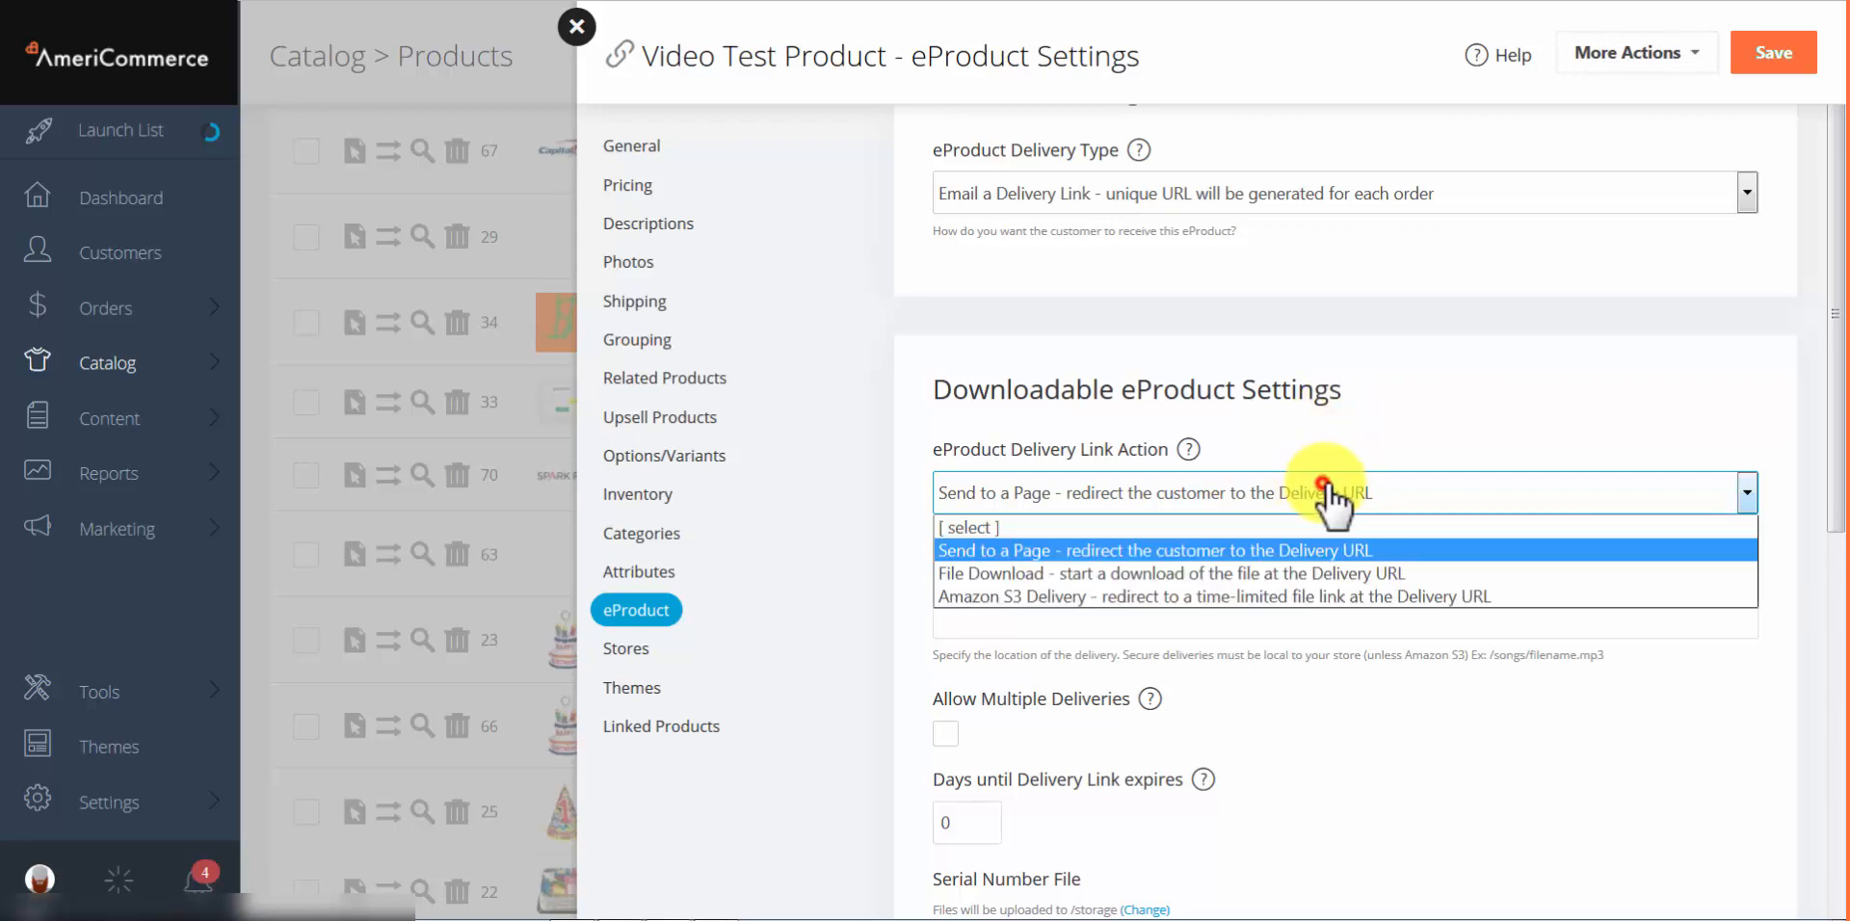
pyautogui.click(1002, 574)
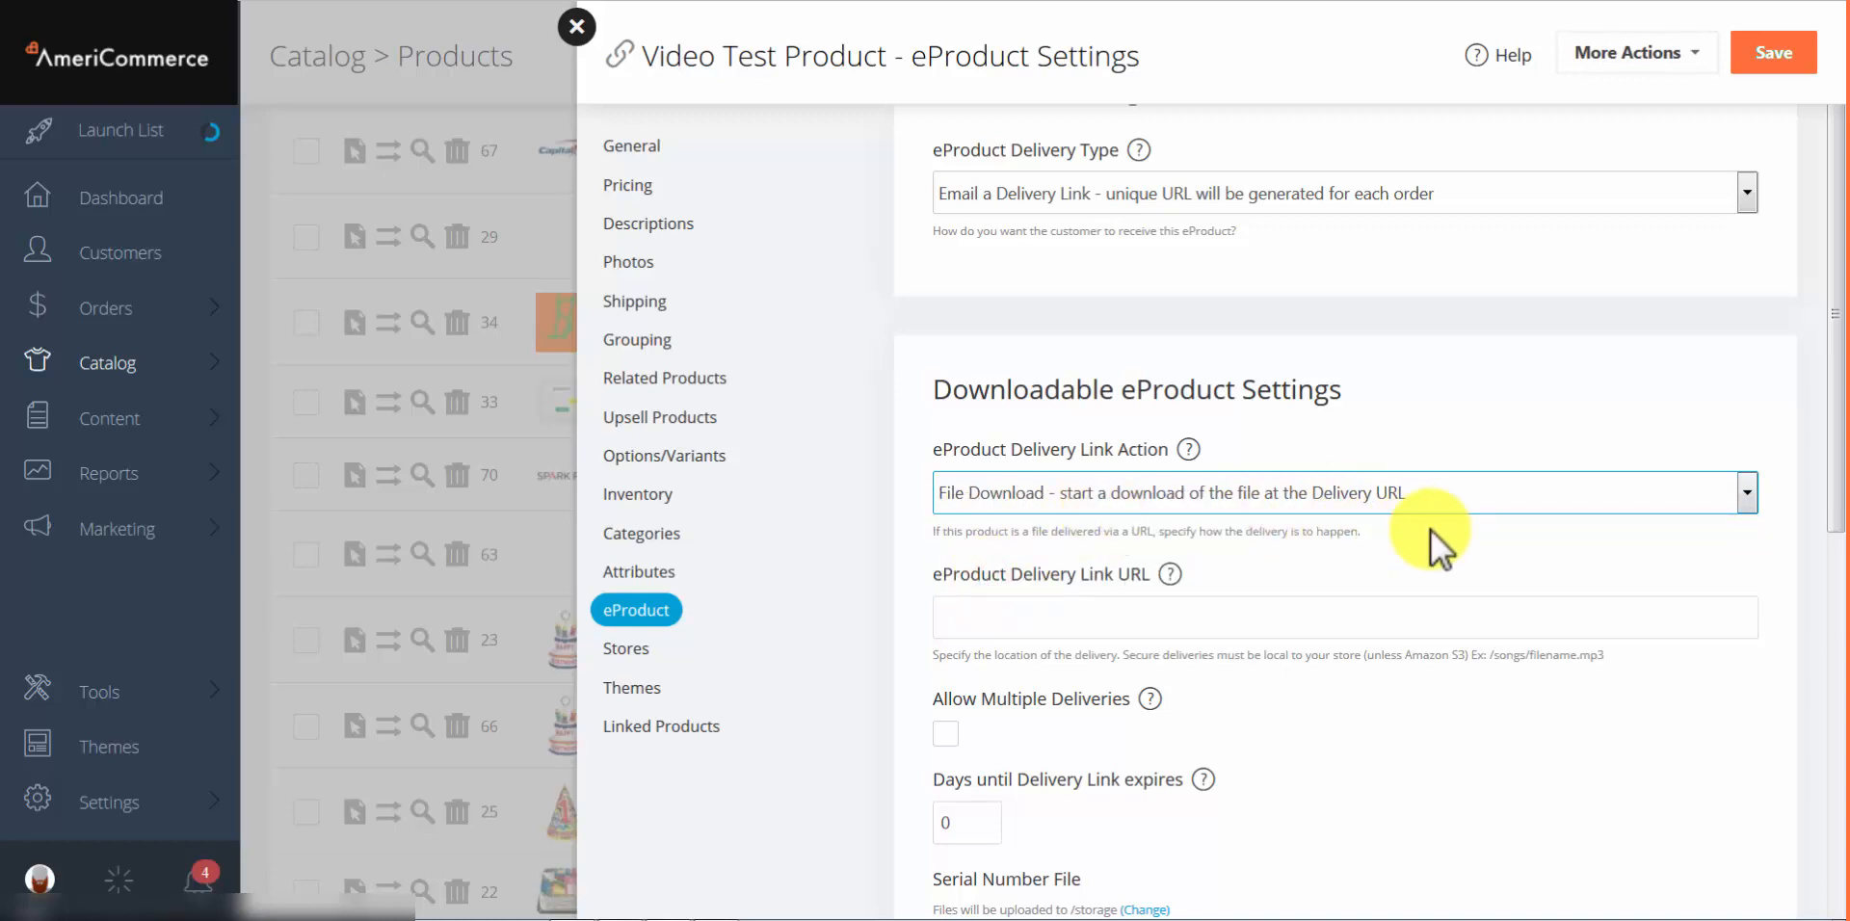
pyautogui.click(1349, 501)
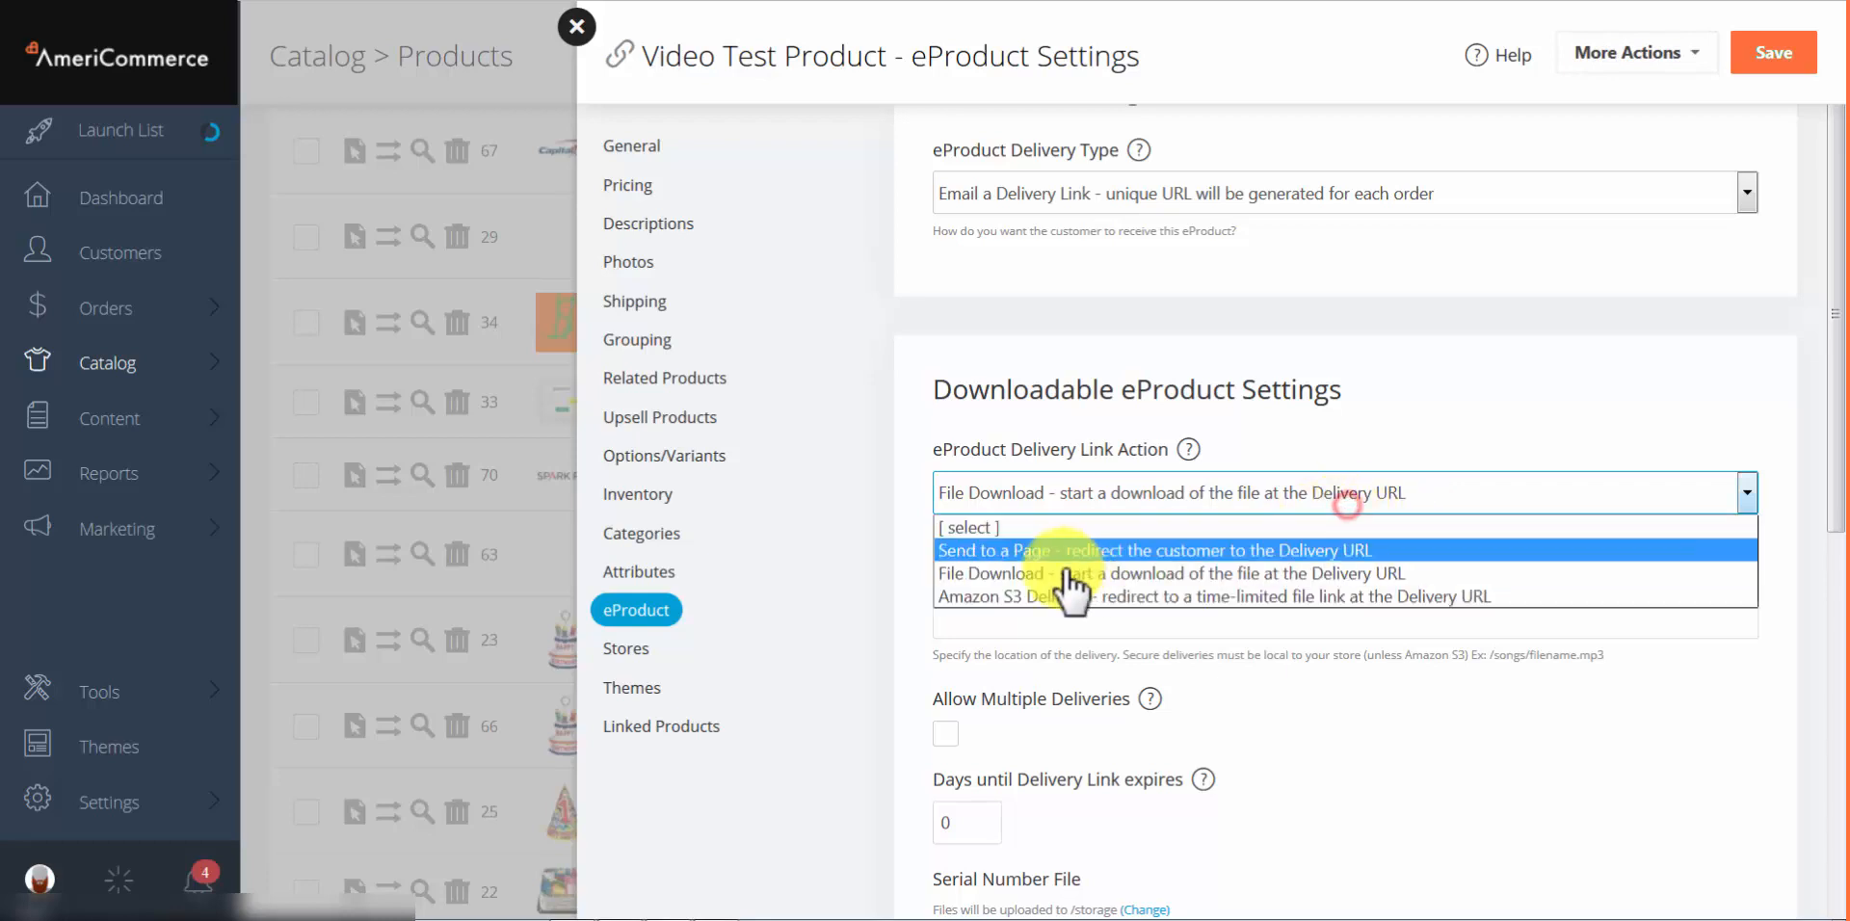
pyautogui.click(959, 602)
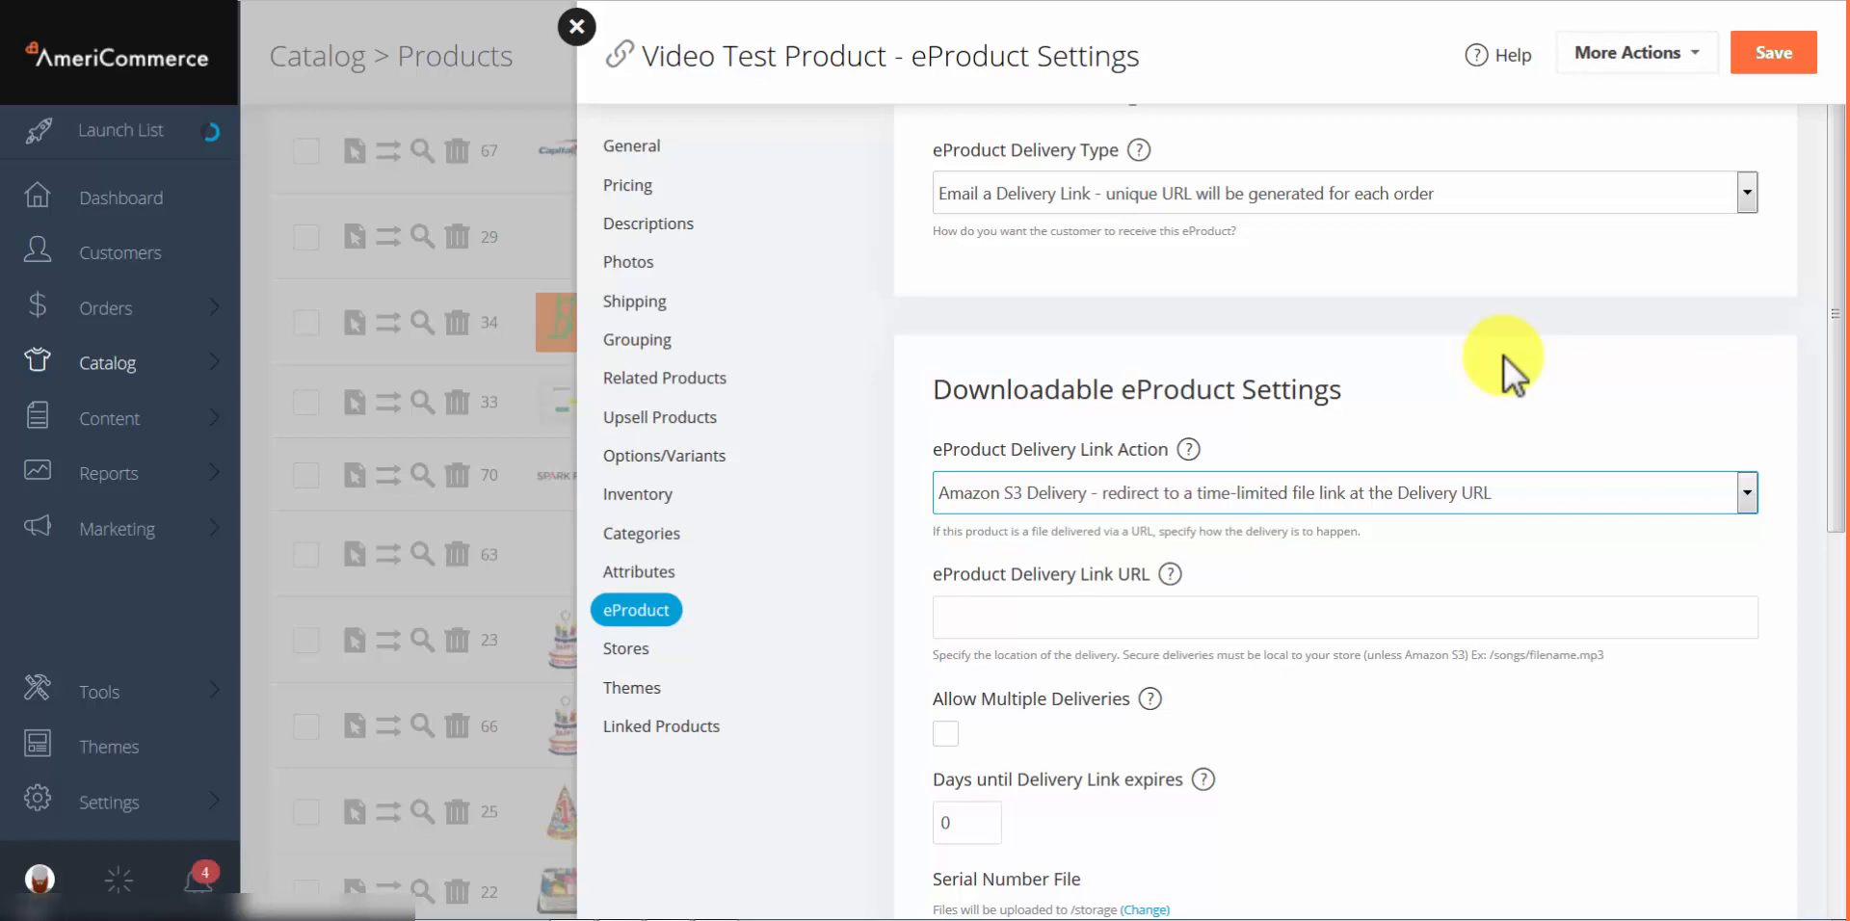
pyautogui.scroll(-1, 1125, 563)
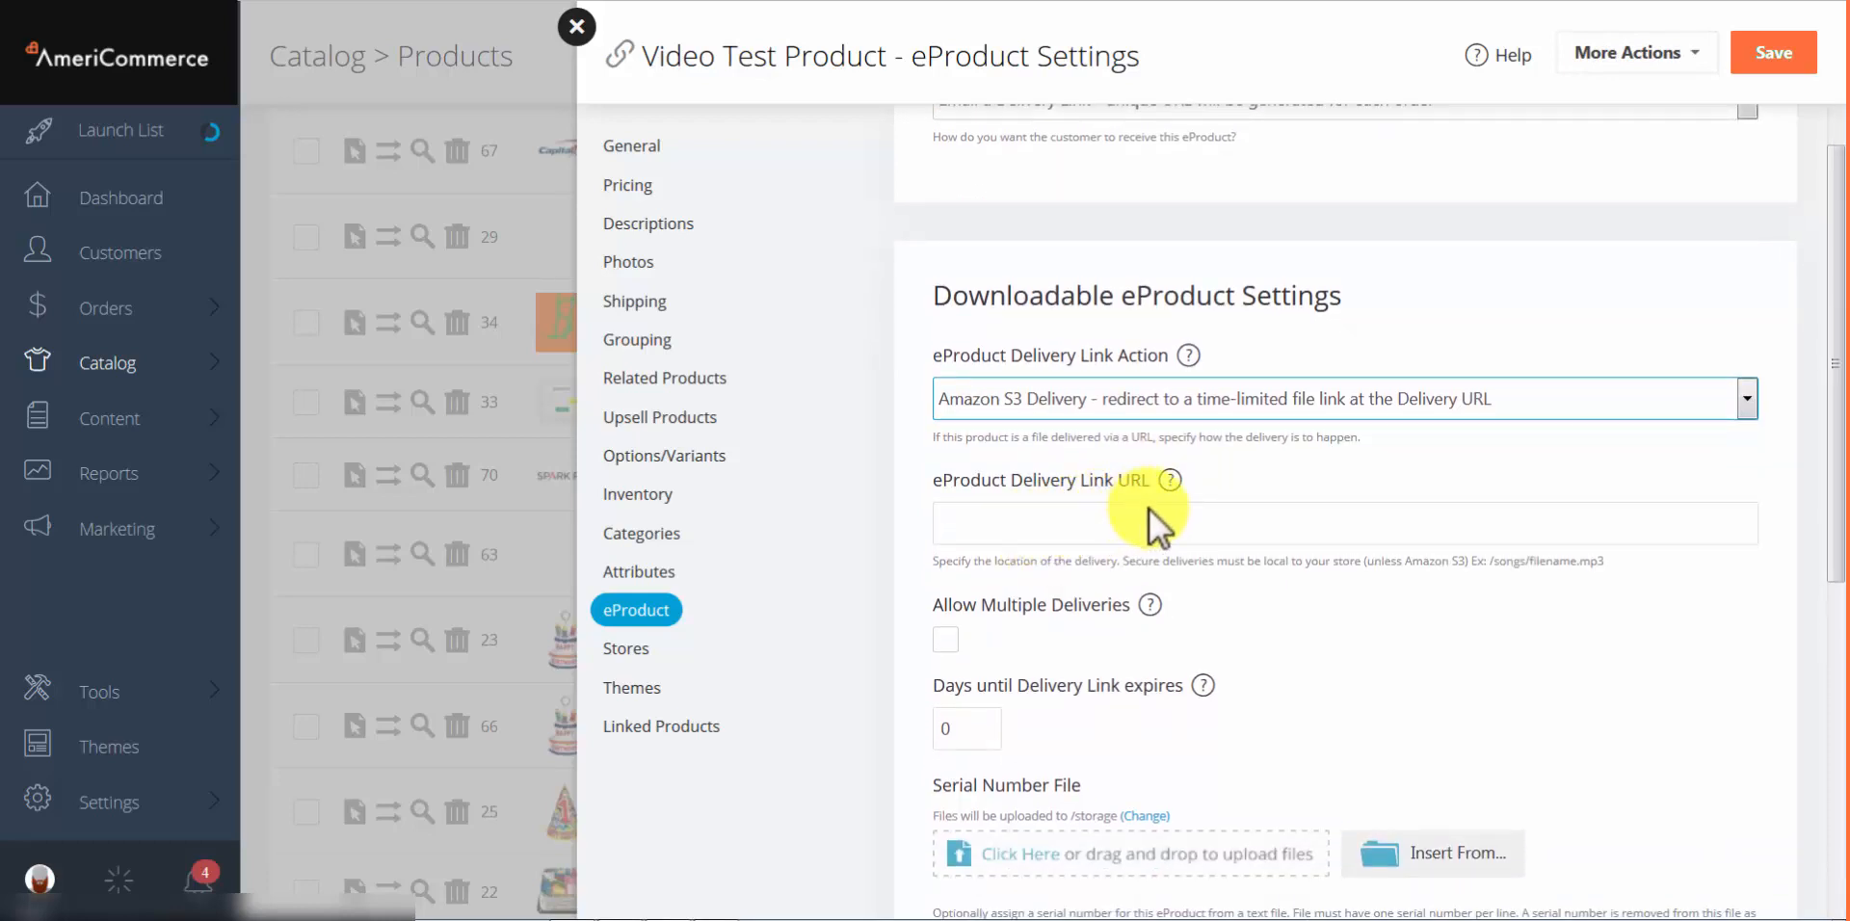
# Step: Enter songs/filename.mp3 as the Delivery Link URL, without a leading slash
pyautogui.click(1065, 529)
pyautogui.click(898, 586)
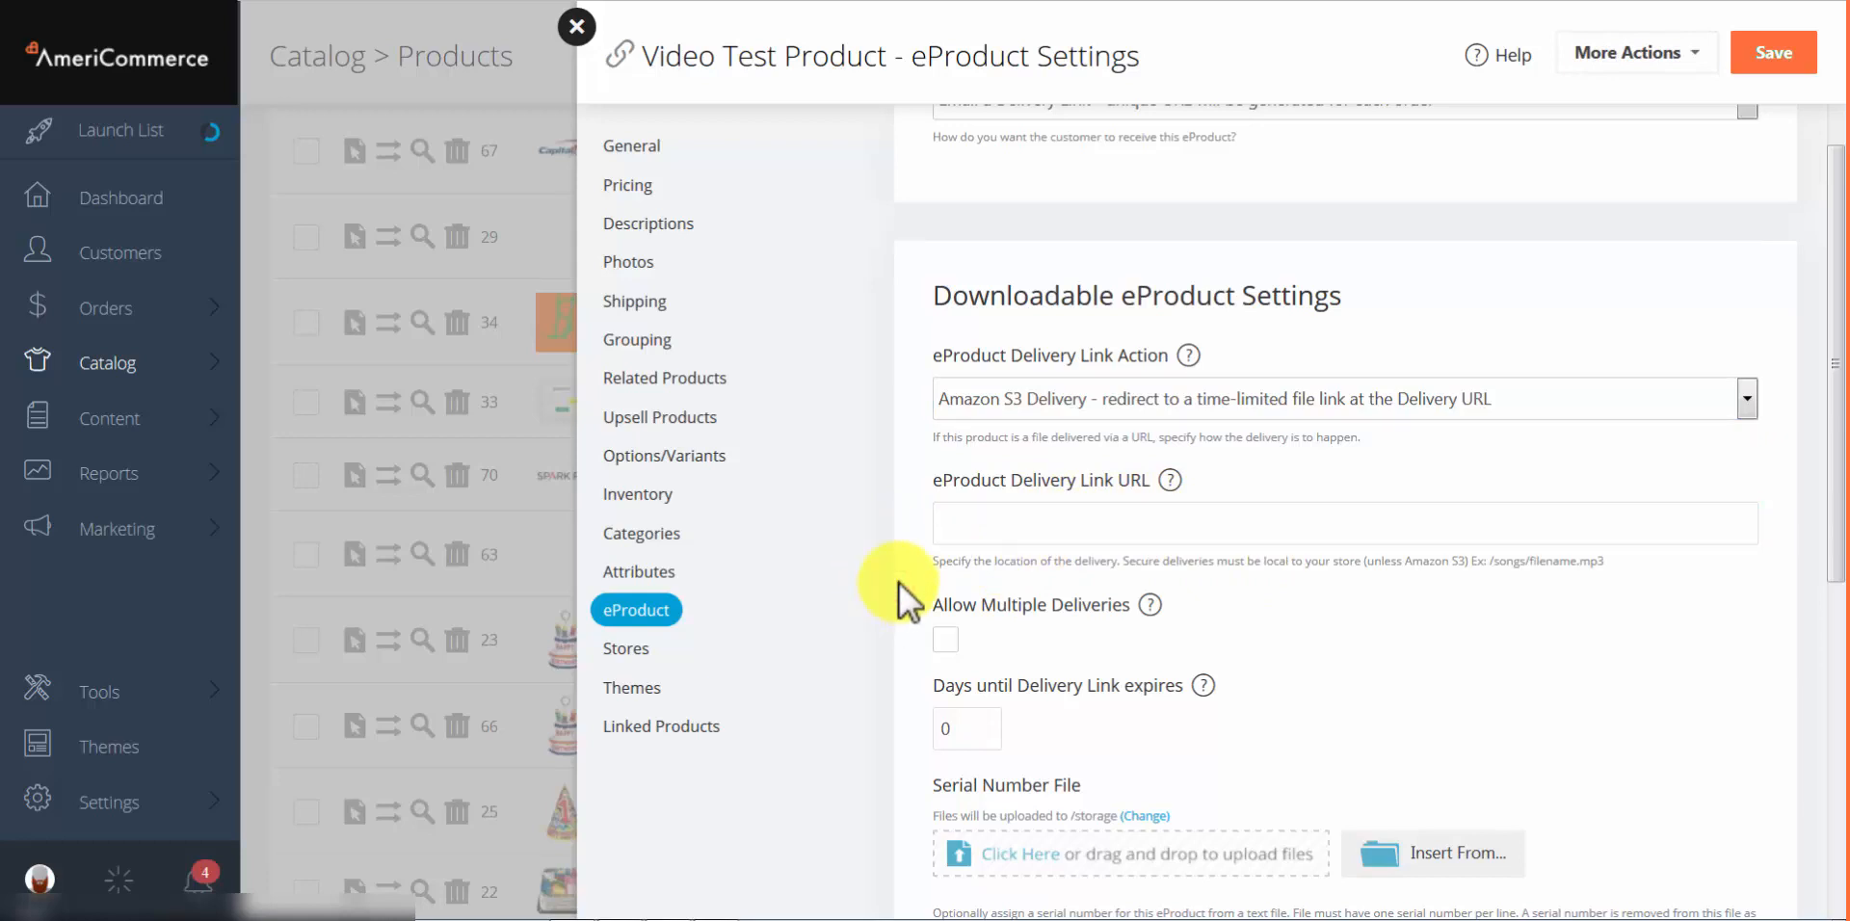
pyautogui.click(981, 530)
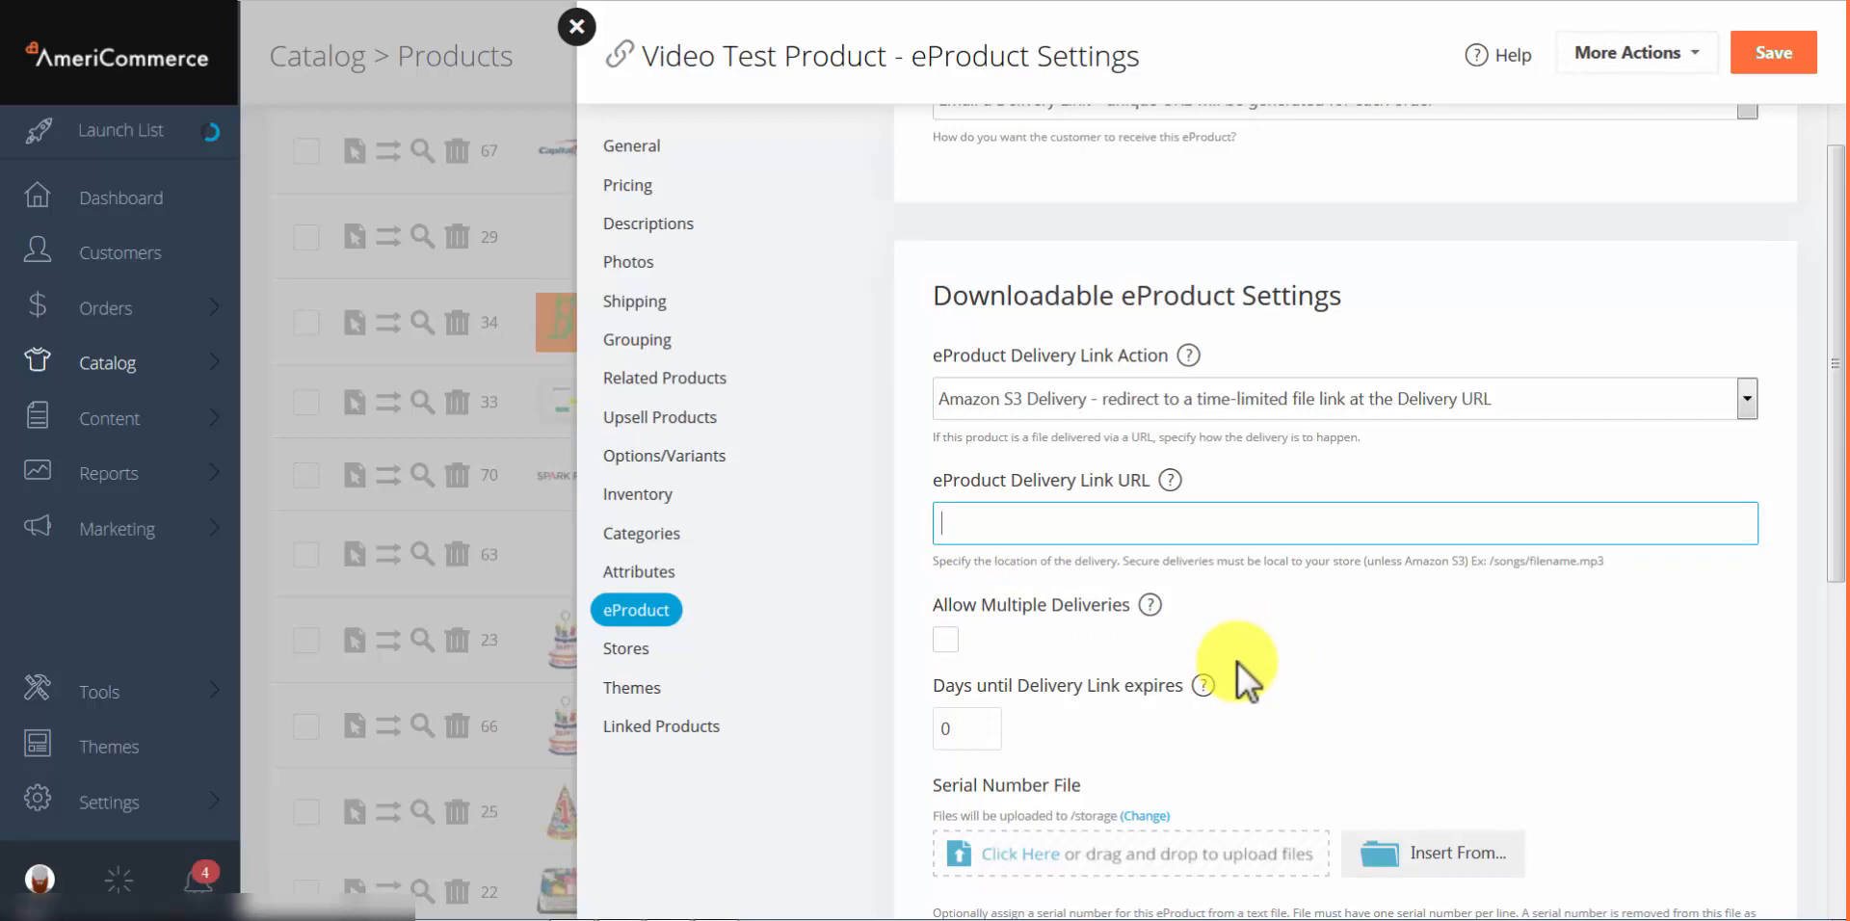
pyautogui.write('/songs/filename.mp')
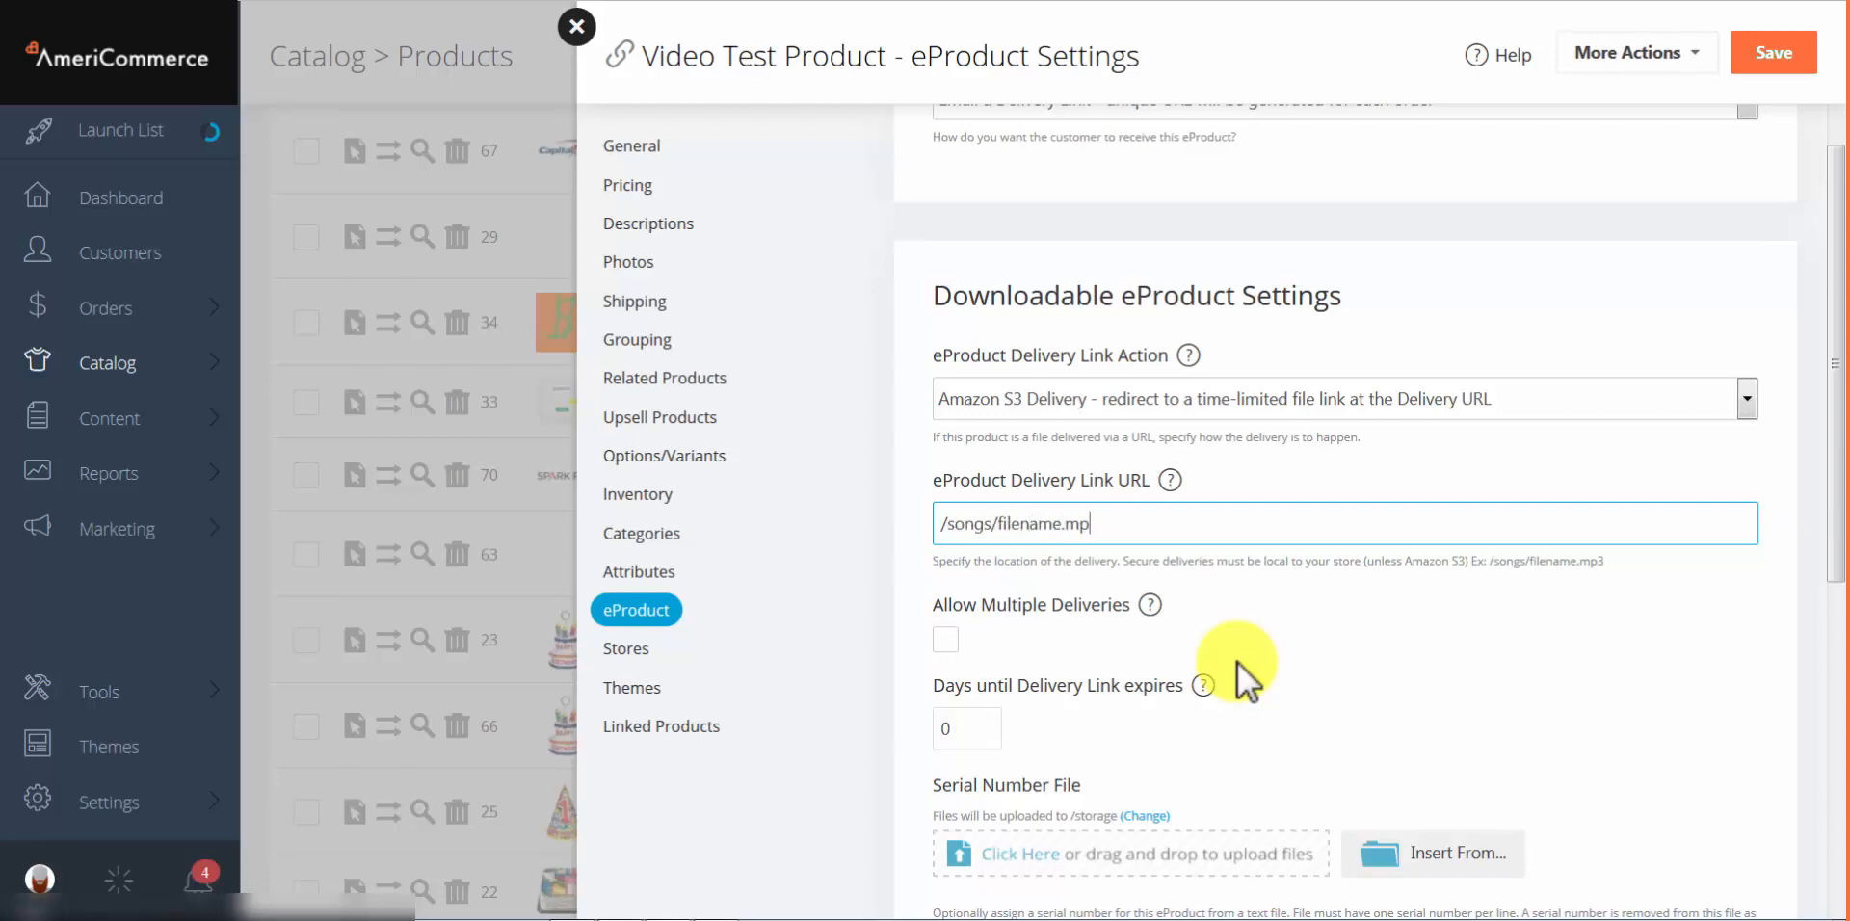
pyautogui.write('3')
pyautogui.press('Left')
pyautogui.press('Left')
pyautogui.press('Left')
pyautogui.press('Left')
pyautogui.press('Left')
pyautogui.press('Left')
pyautogui.press('Left')
pyautogui.press('Left')
pyautogui.press('Left')
pyautogui.press('Left')
pyautogui.press('Left')
pyautogui.press('Left')
pyautogui.press('Left')
pyautogui.press('Left')
pyautogui.press('Left')
pyautogui.press('Left')
pyautogui.press('Left')
pyautogui.press('BackSpace')
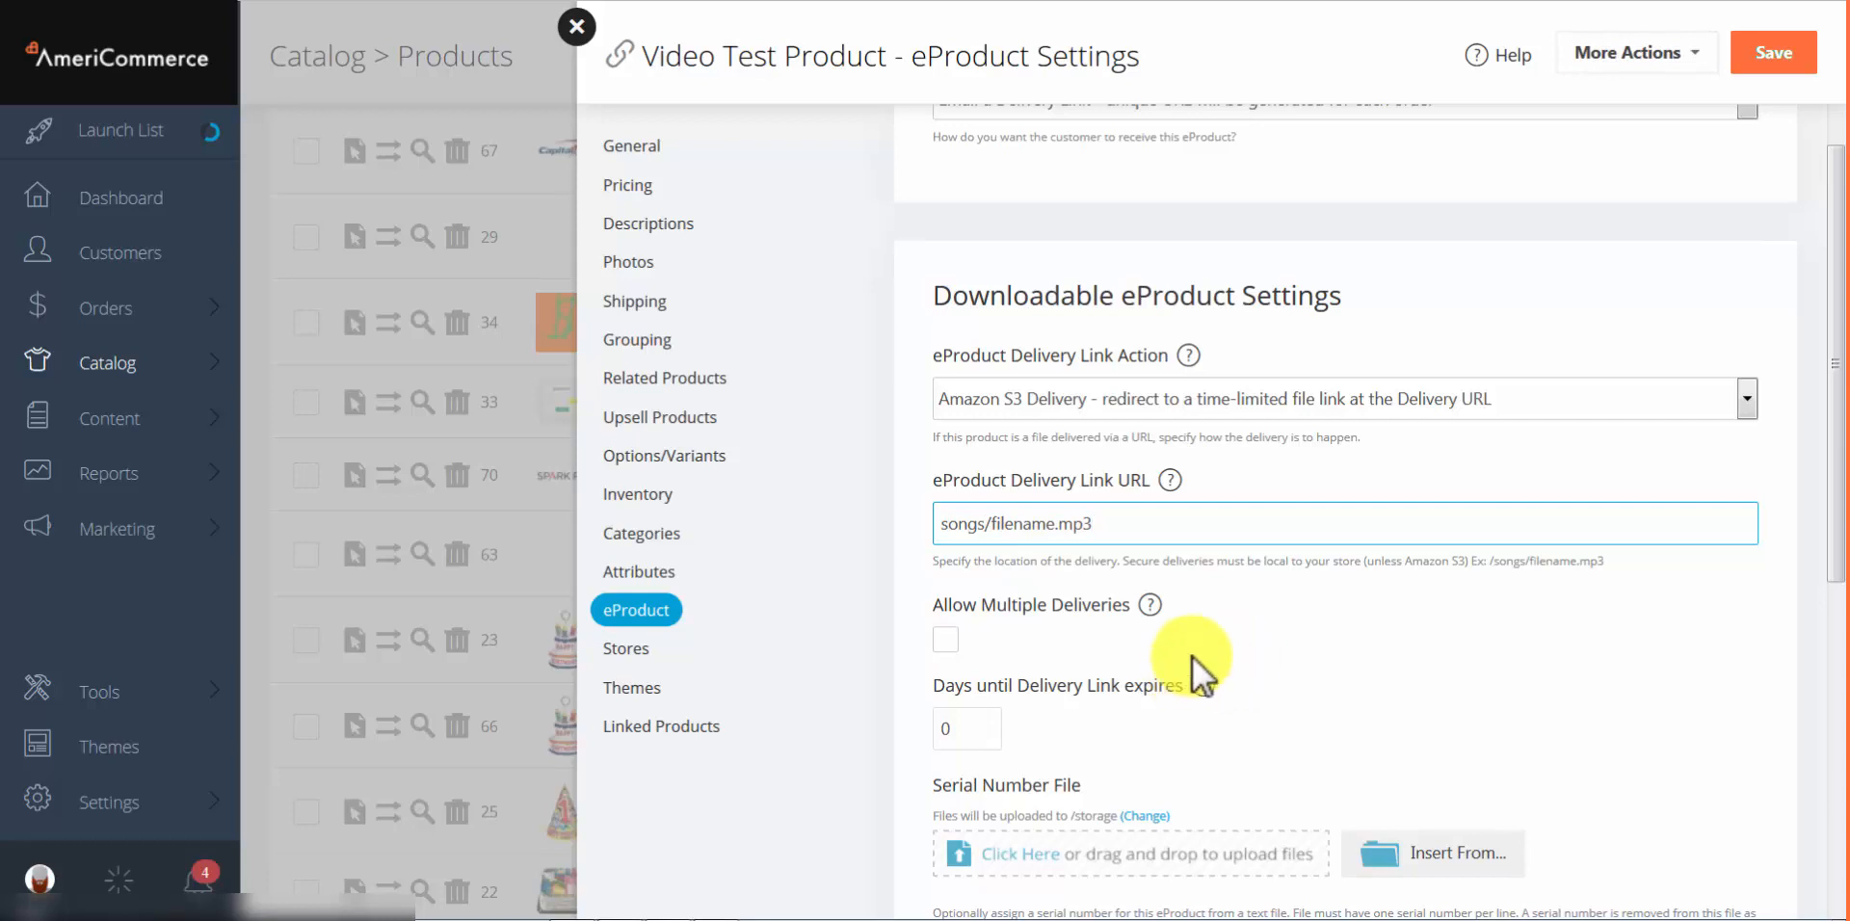
# Step: Clear the 0 from the days-until-link-expires field, leaving it blank
pyautogui.scroll(-1, 1108, 578)
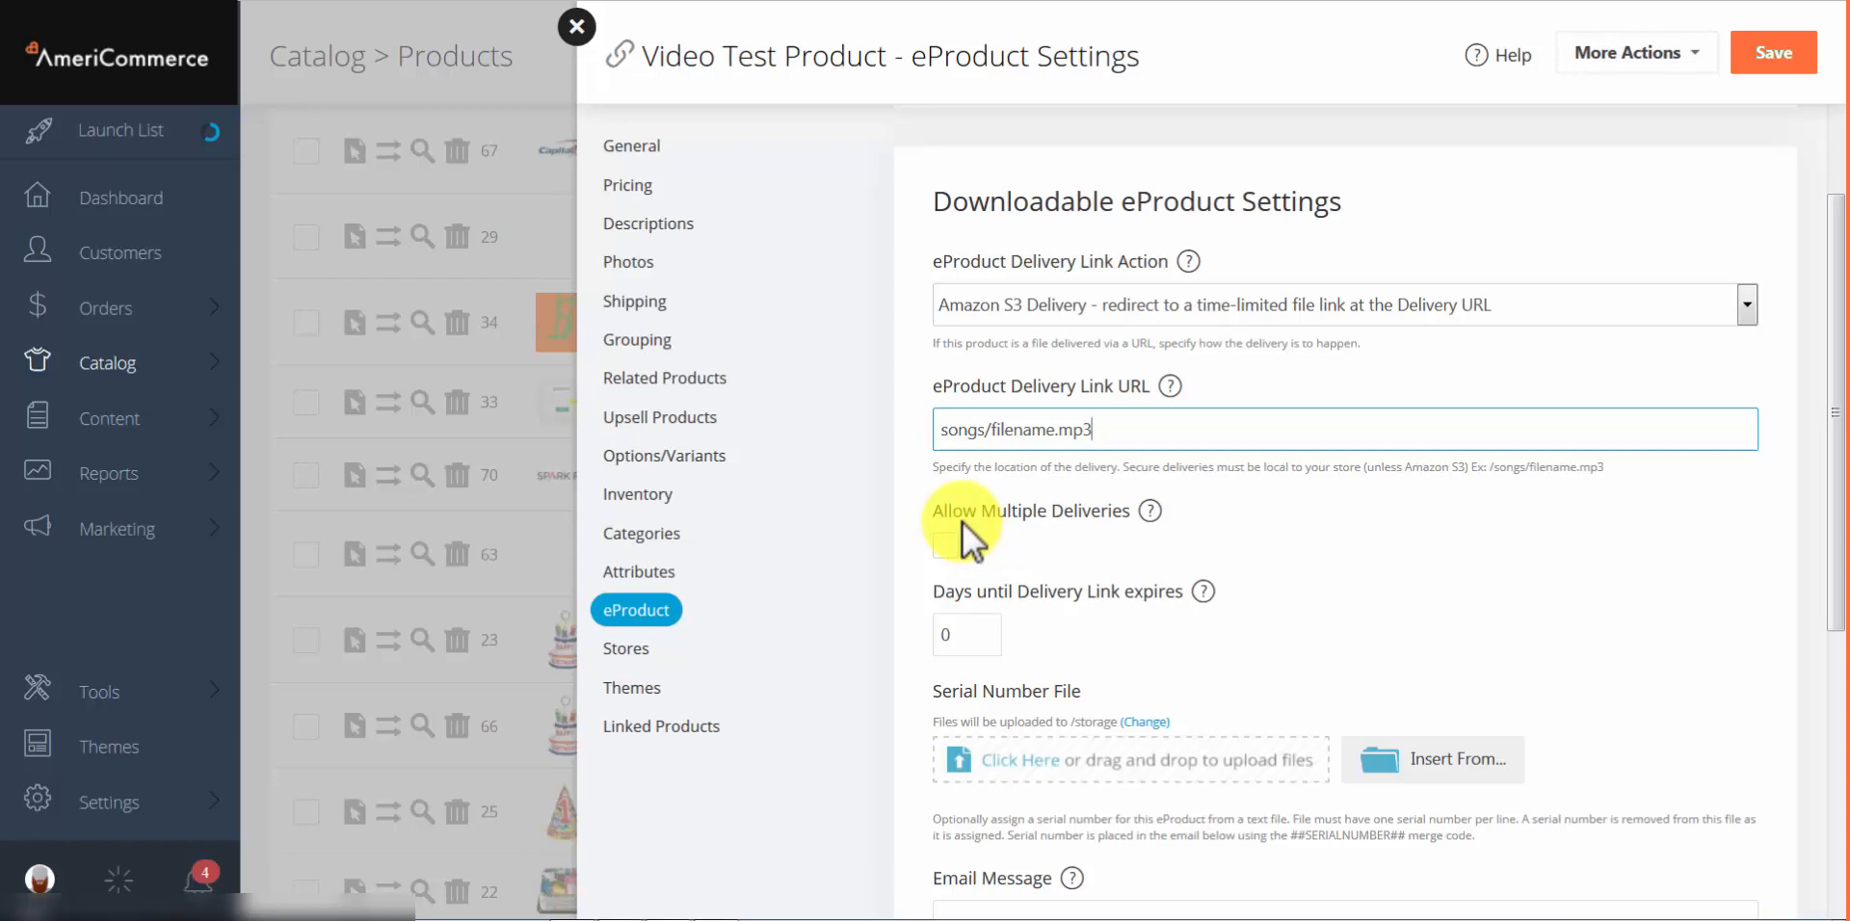
pyautogui.scroll(-2, 963, 522)
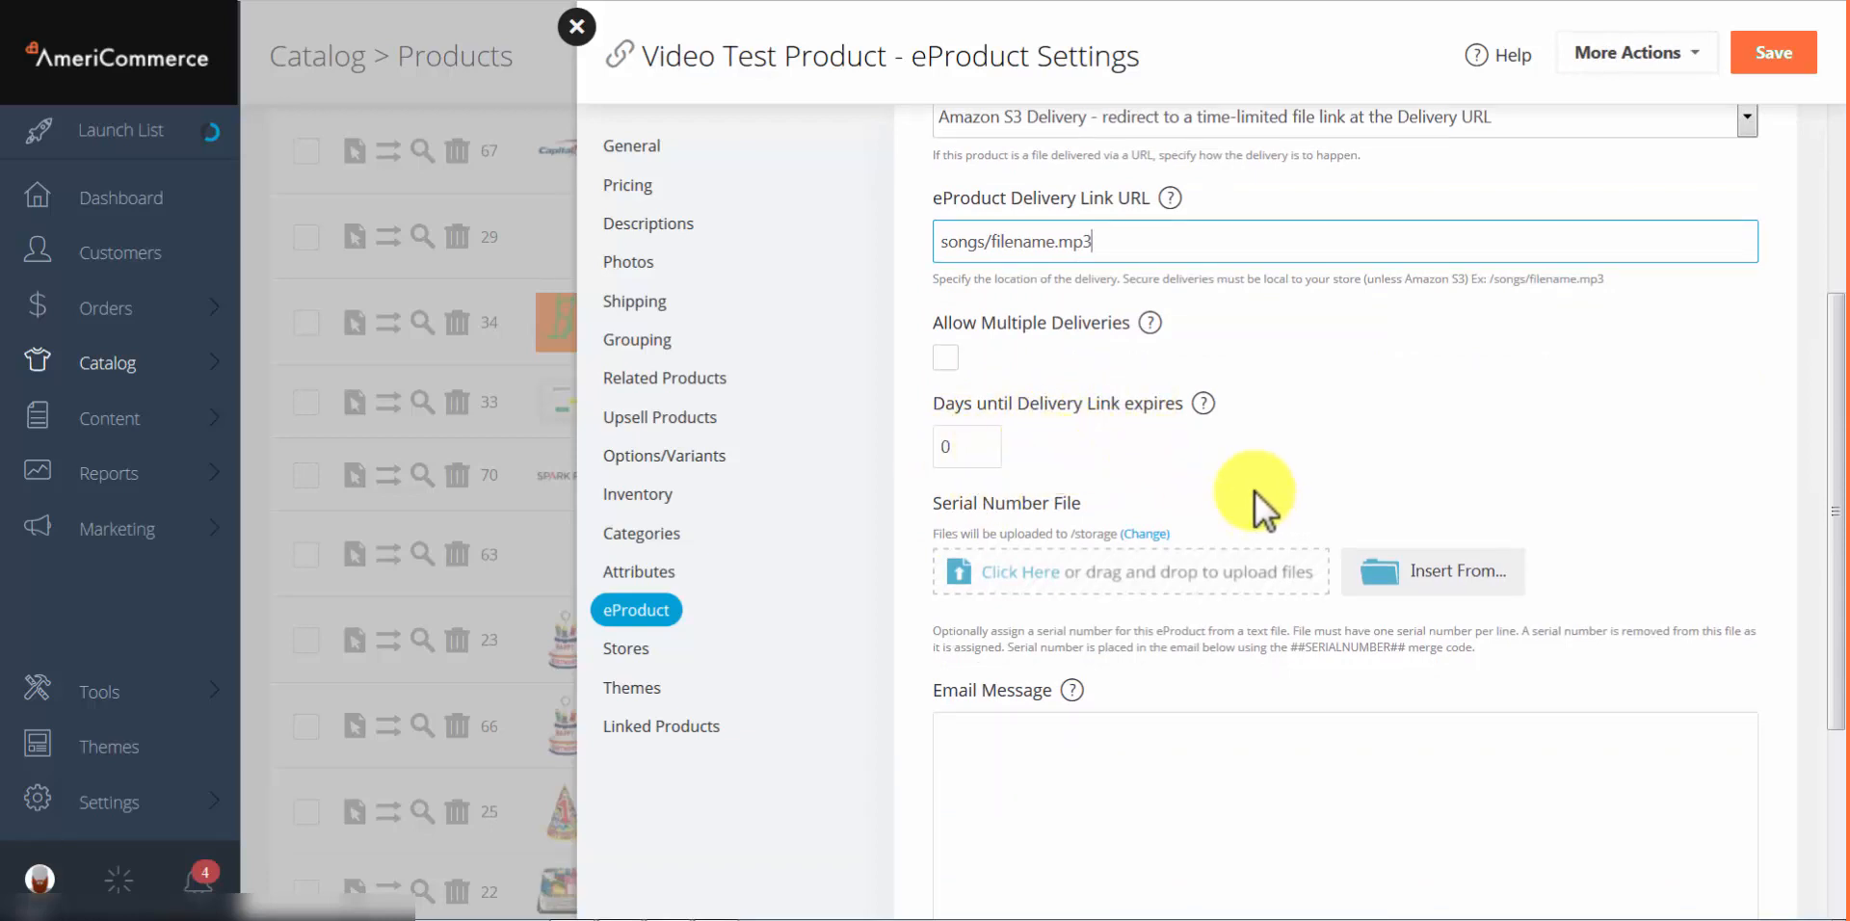
pyautogui.click(964, 451)
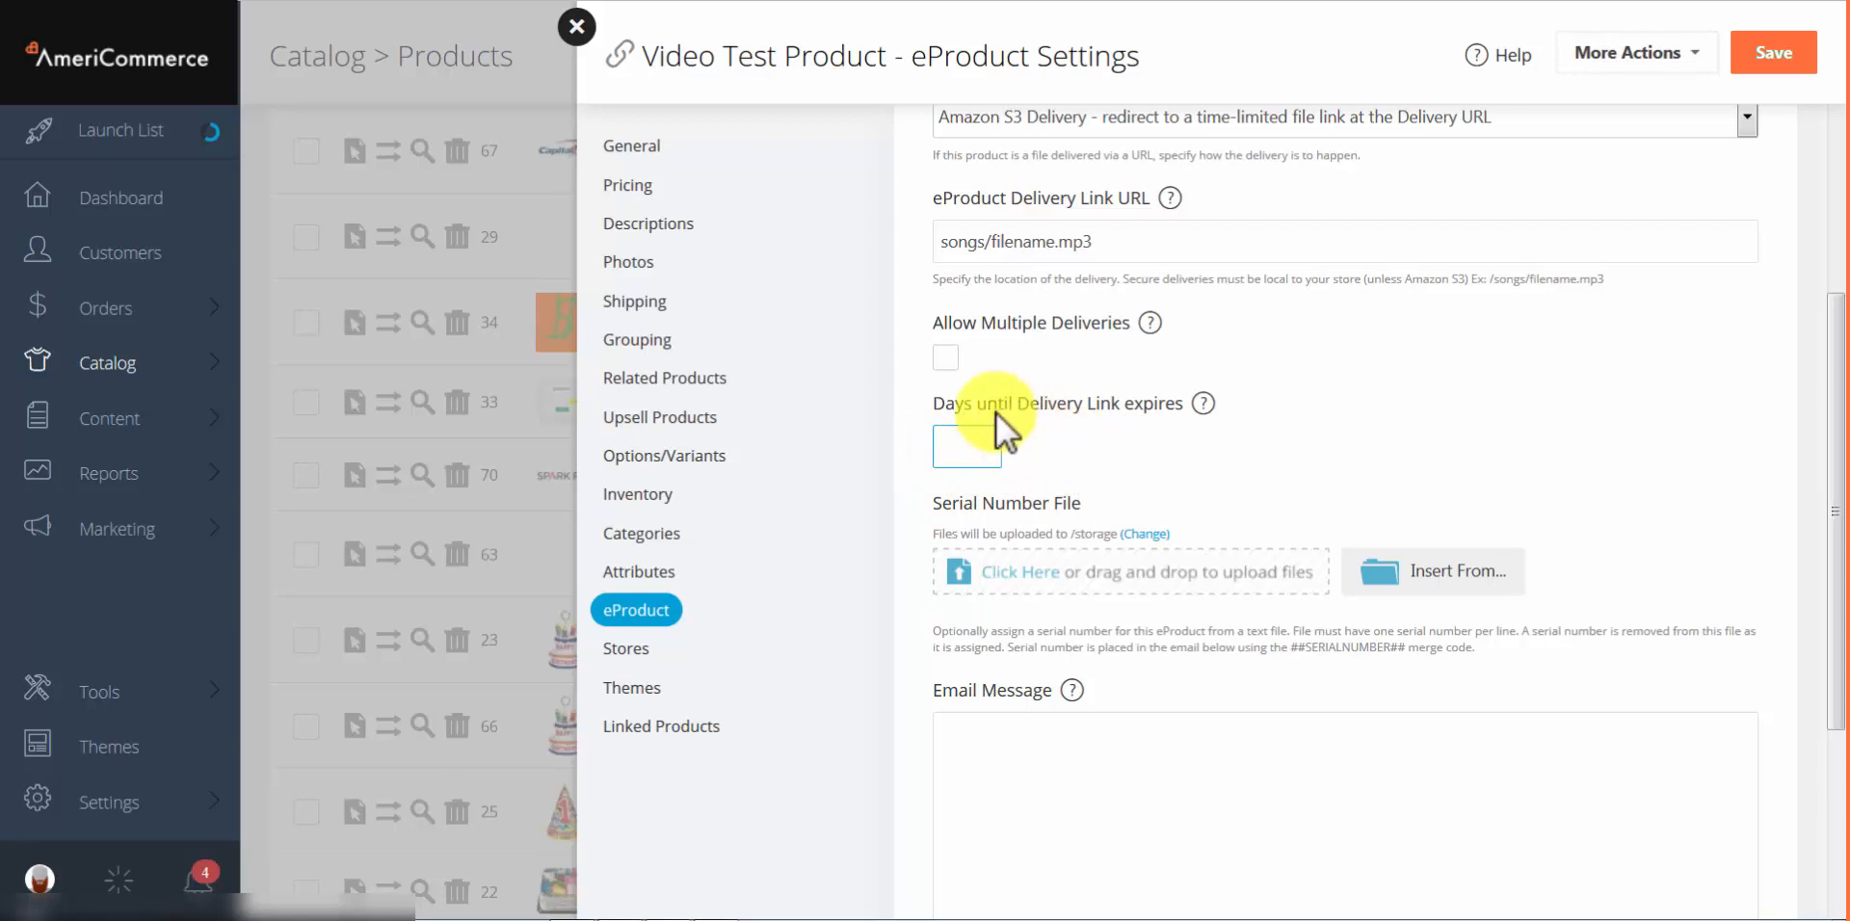
pyautogui.click(1064, 446)
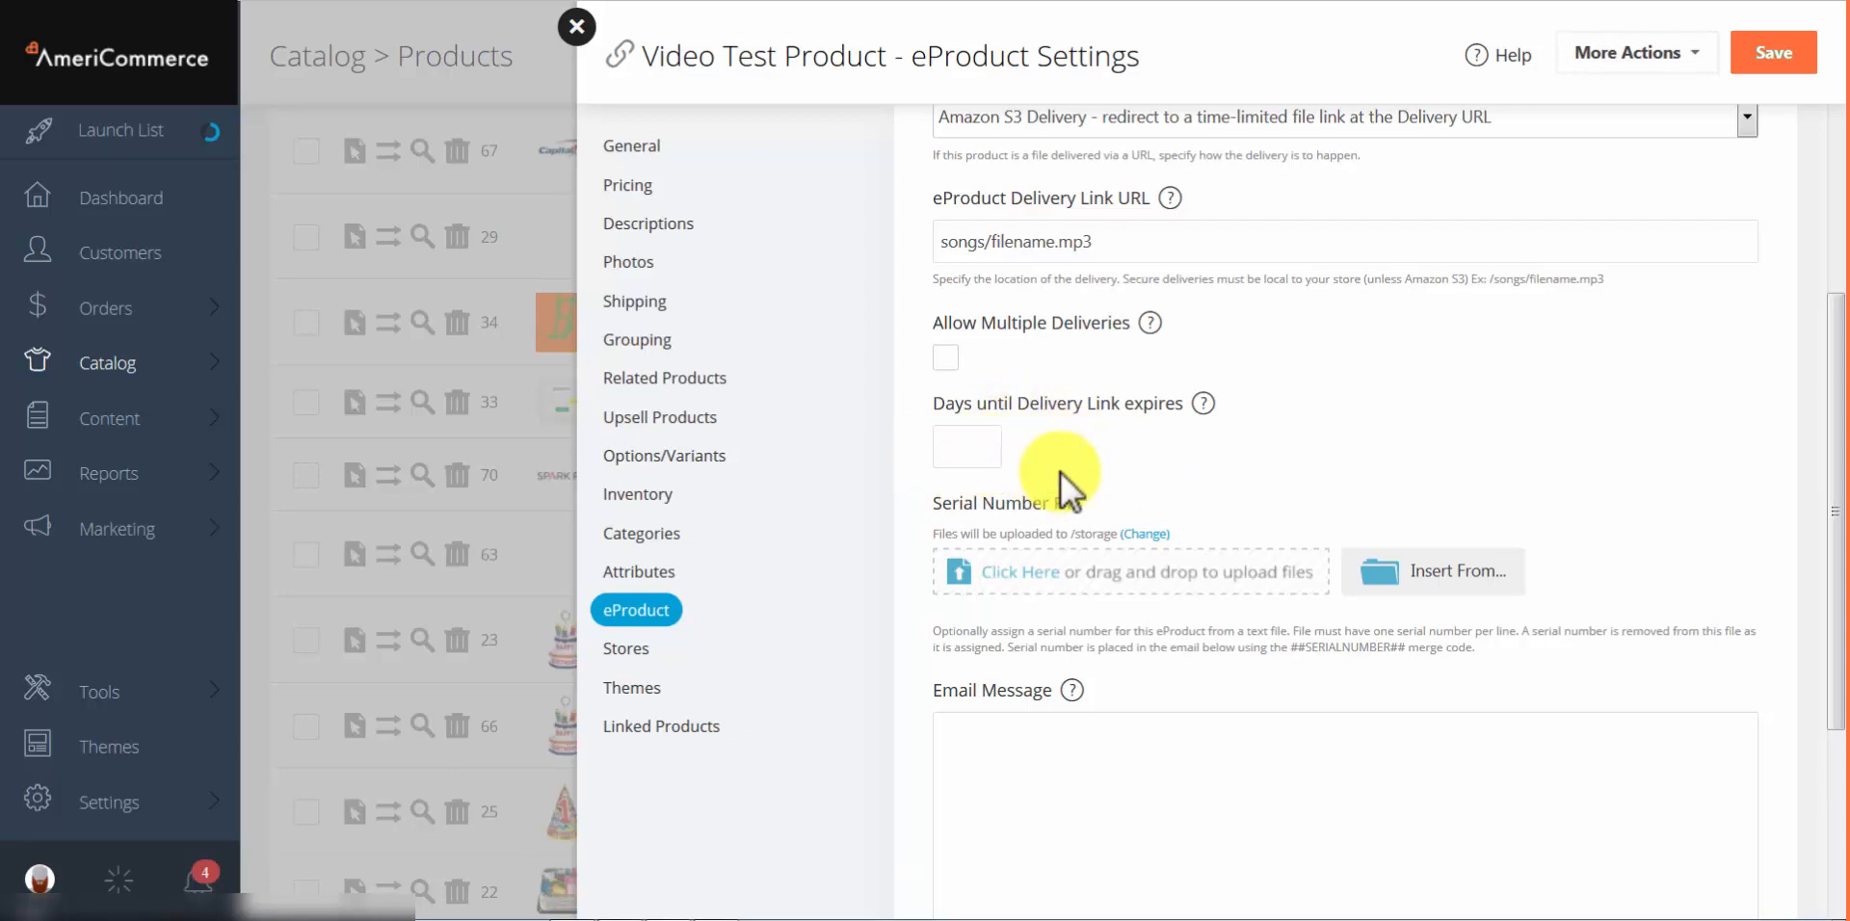
pyautogui.scroll(-2, 1060, 471)
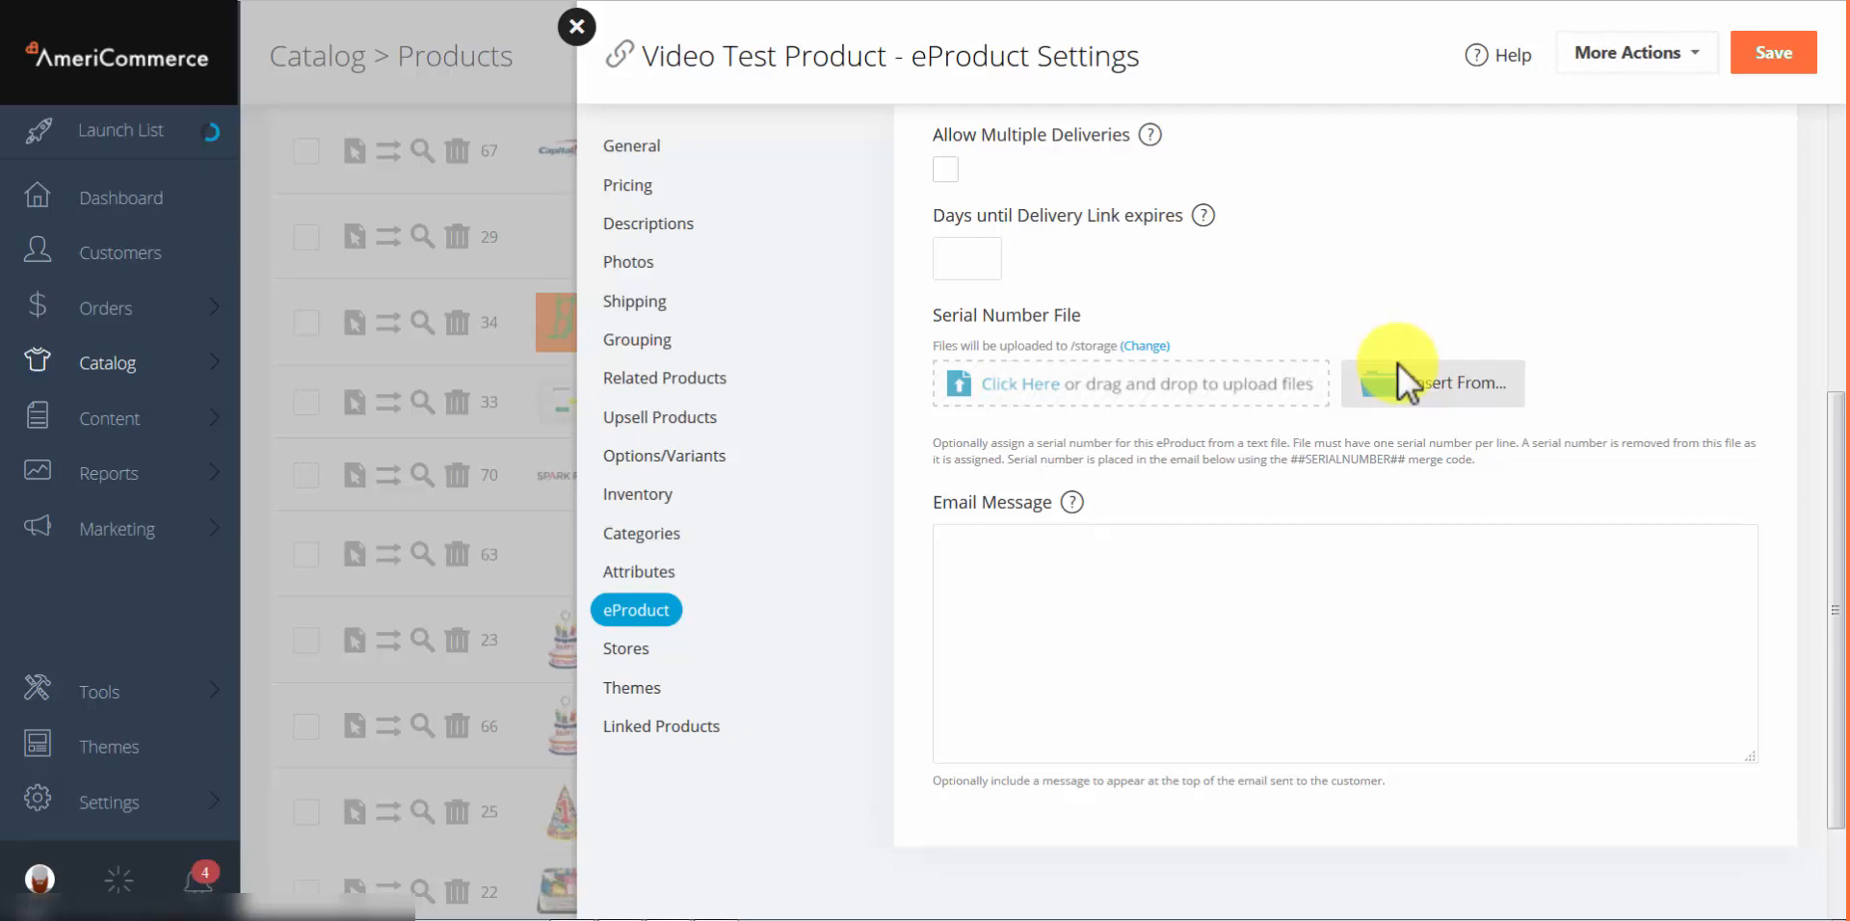
pyautogui.click(1287, 601)
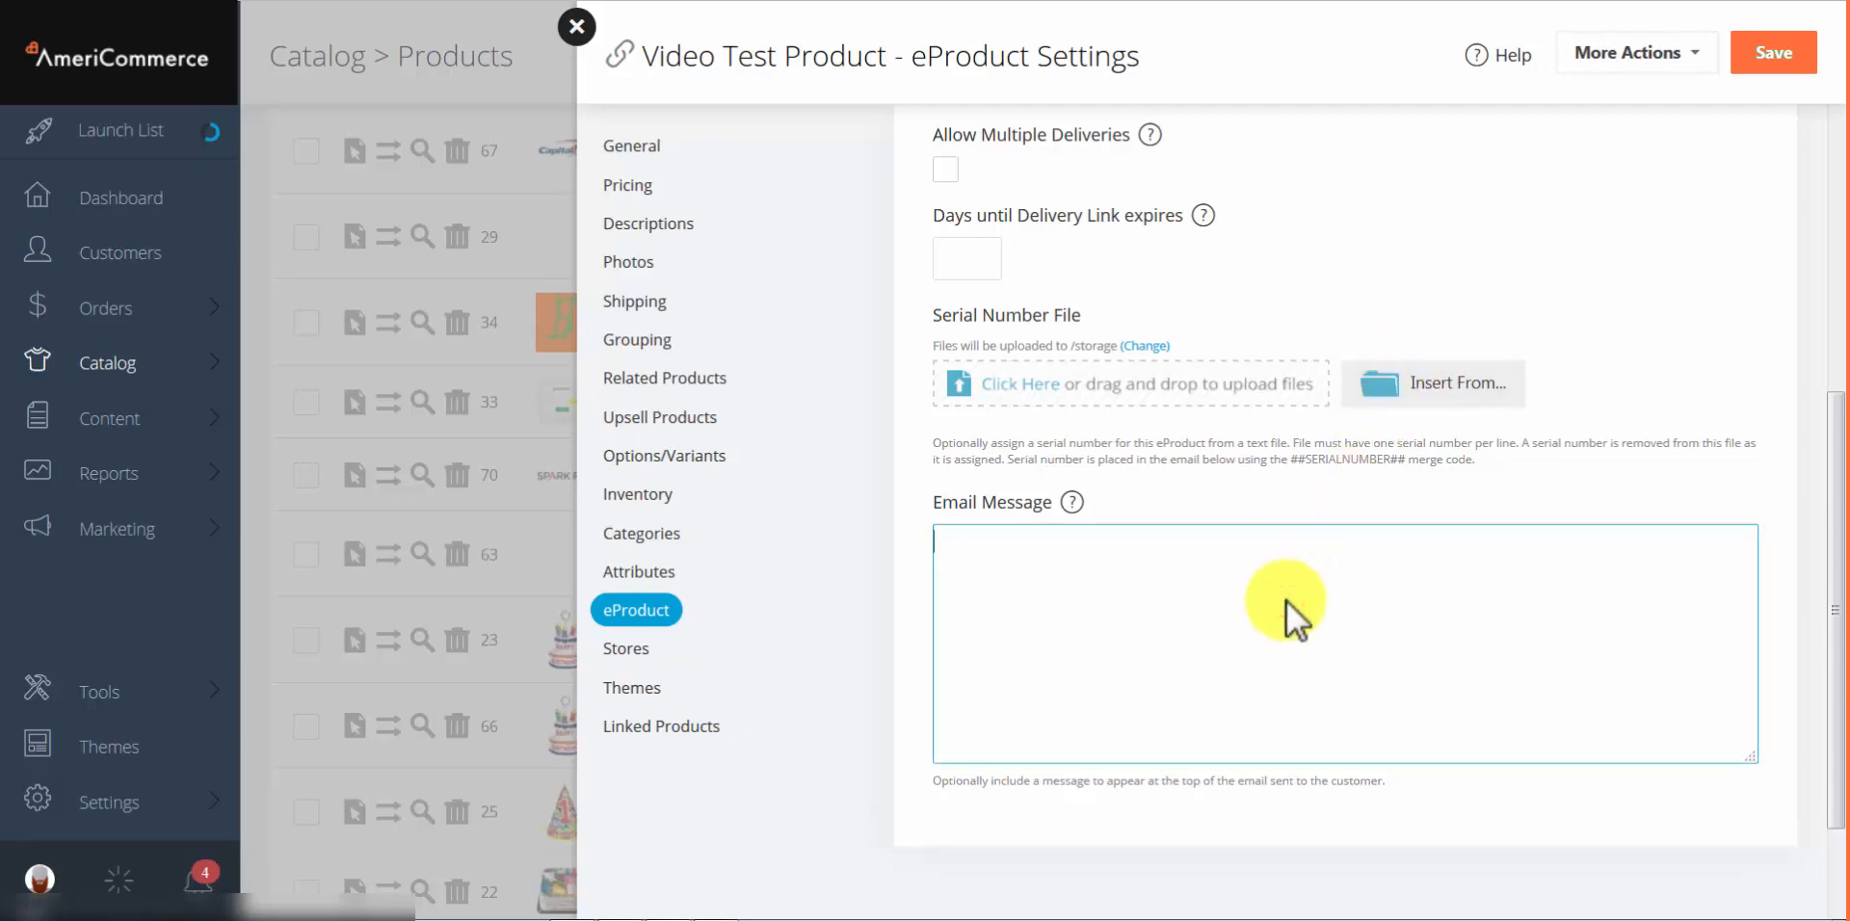
pyautogui.write('asldkjfaso87s89asdf78asd7f asdlfijasdlfj')
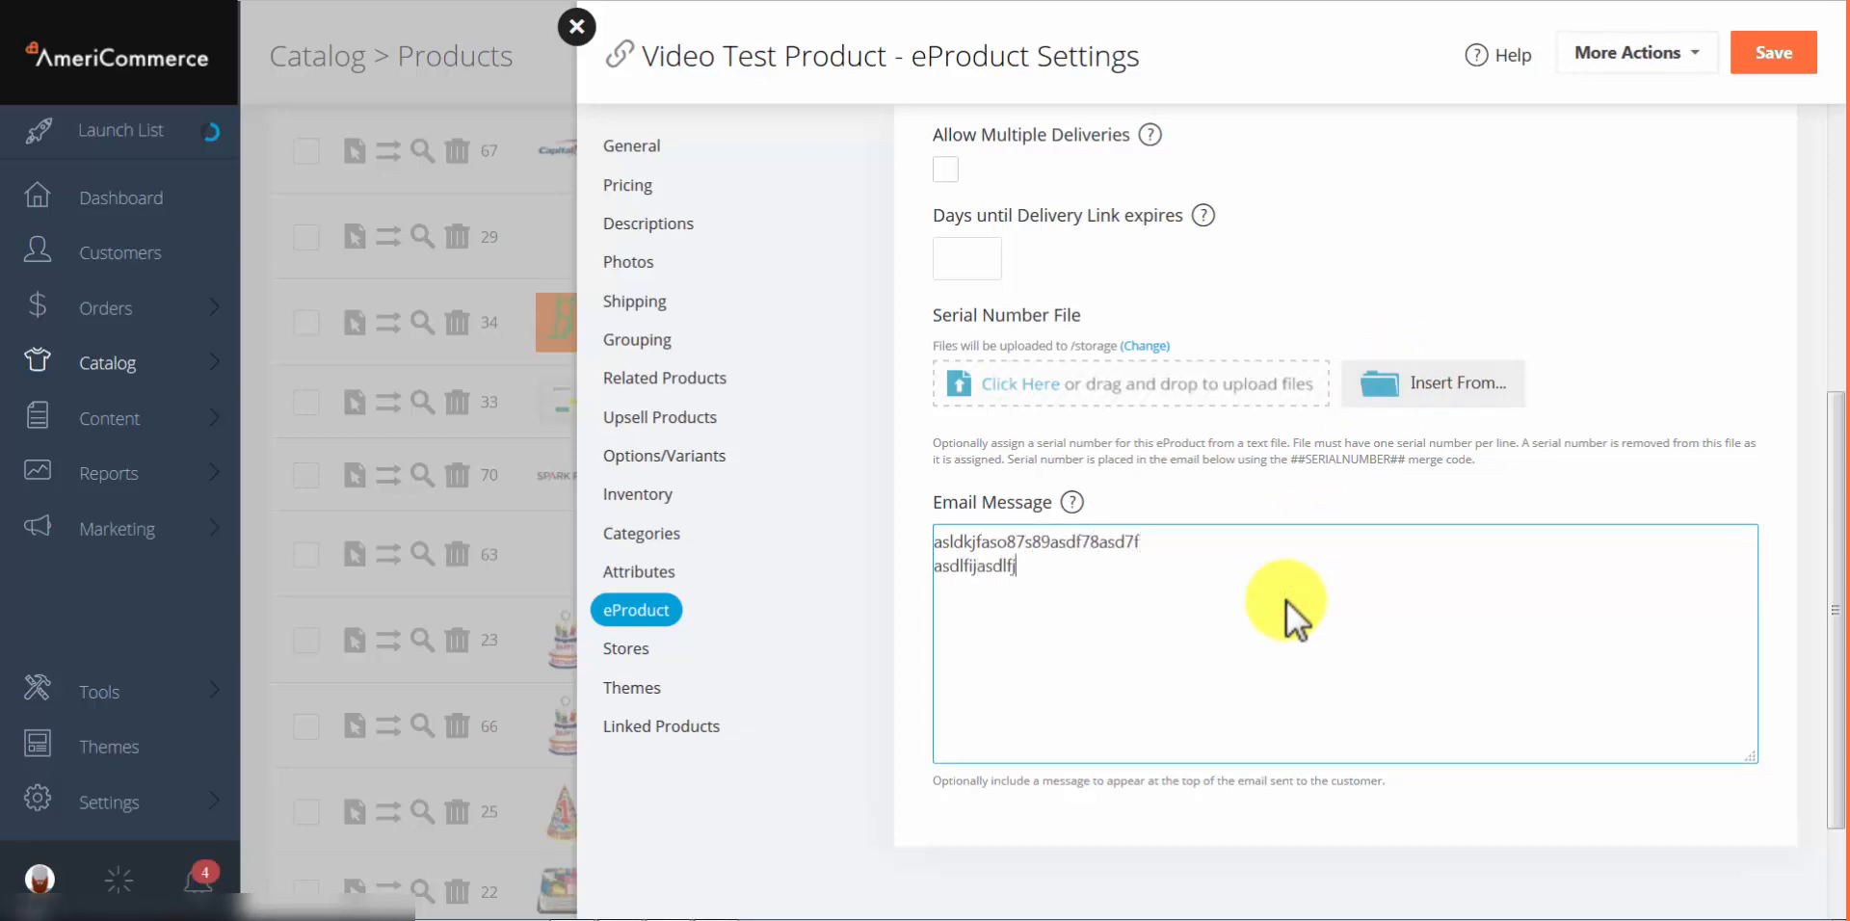
pyautogui.write('asdf87sadf87asdf9 asdfjlasdlkjasdflasdjfo8u7878asdfklj ')
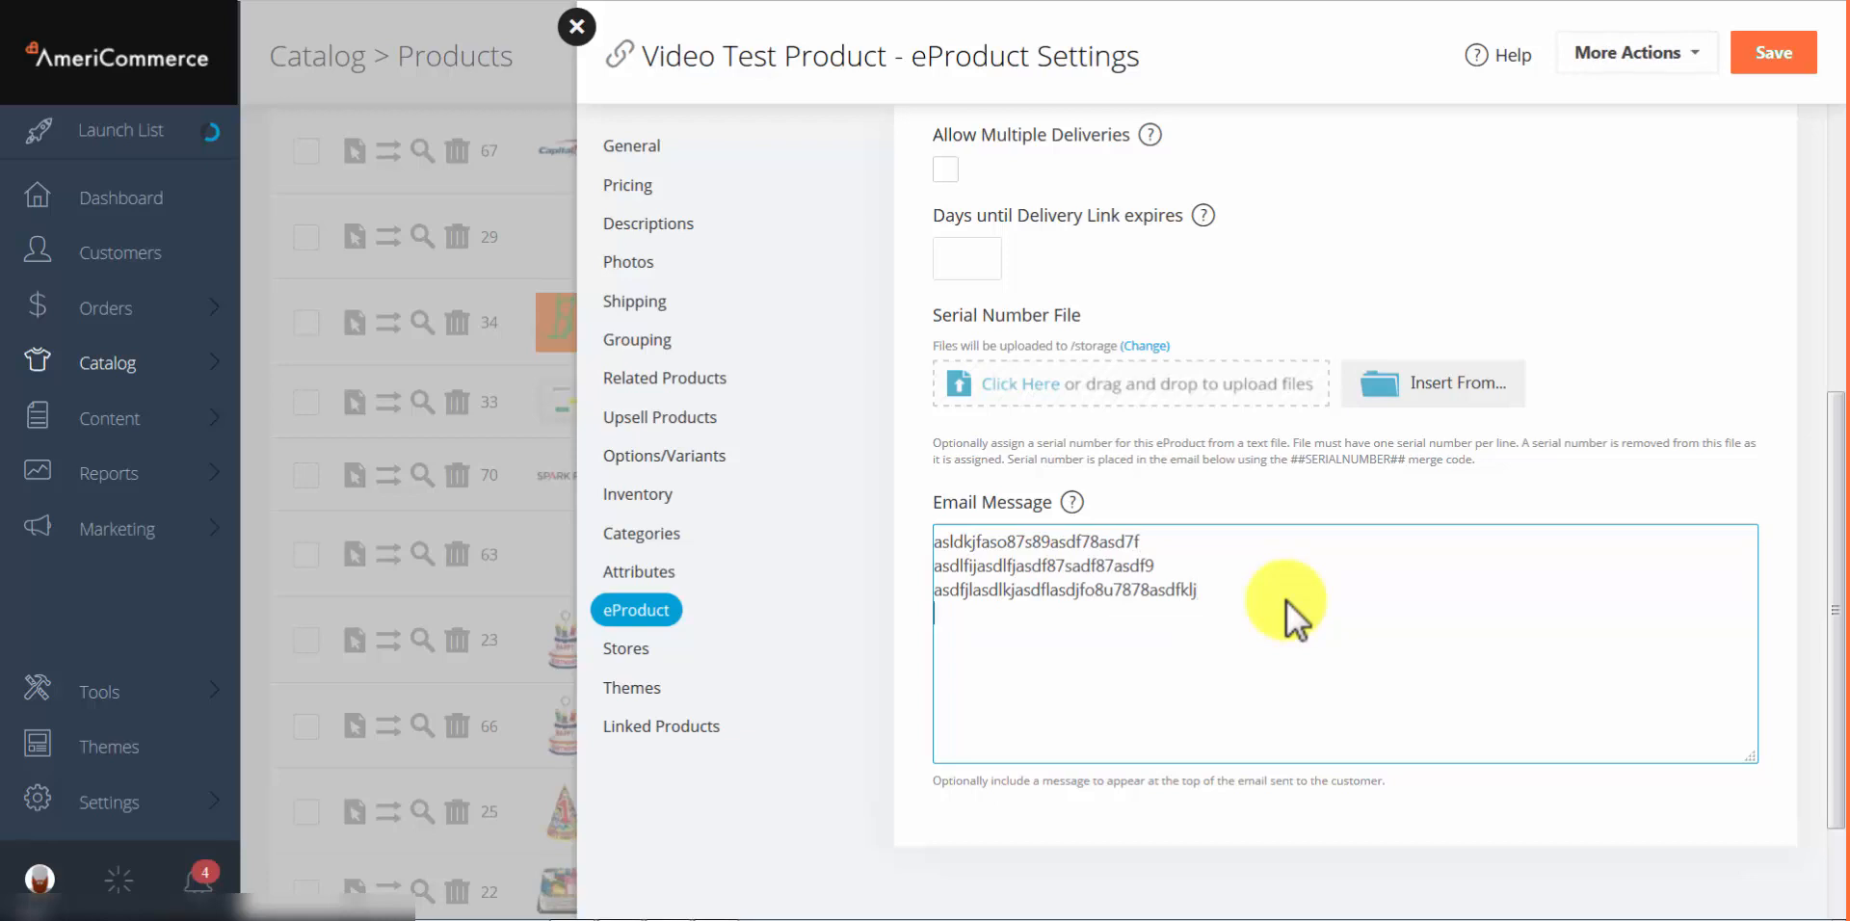
pyautogui.write('34985734897ljsdlfkjsdlkfj')
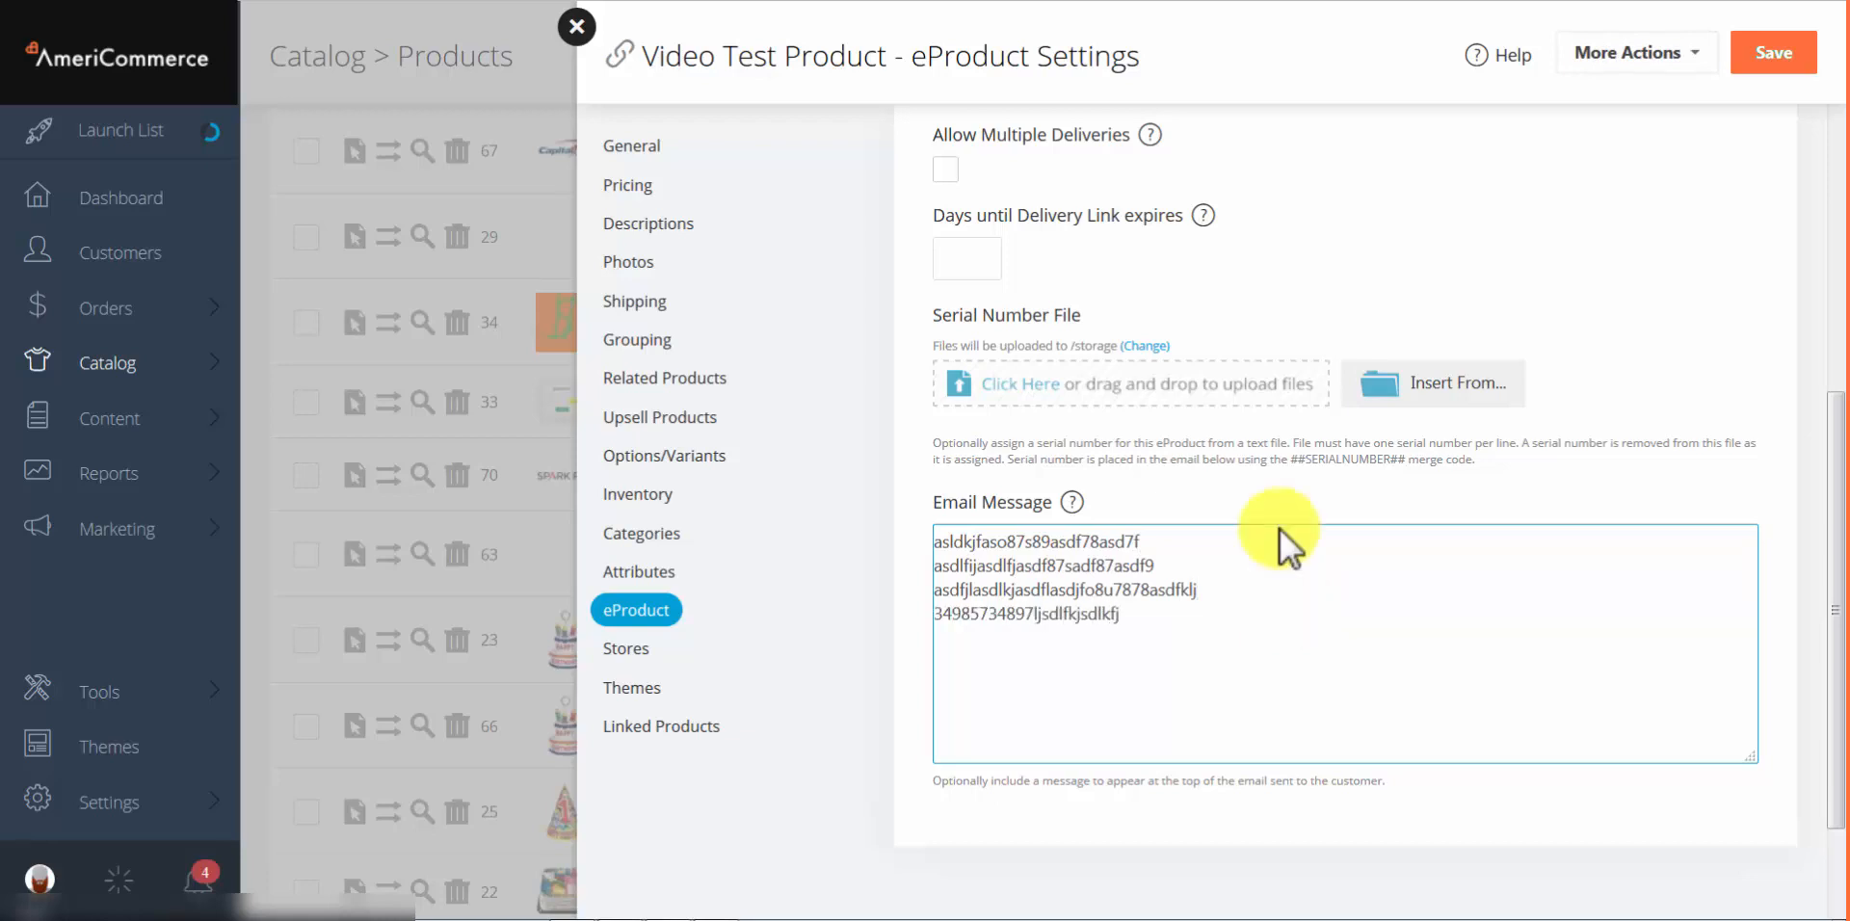
pyautogui.click(1164, 546)
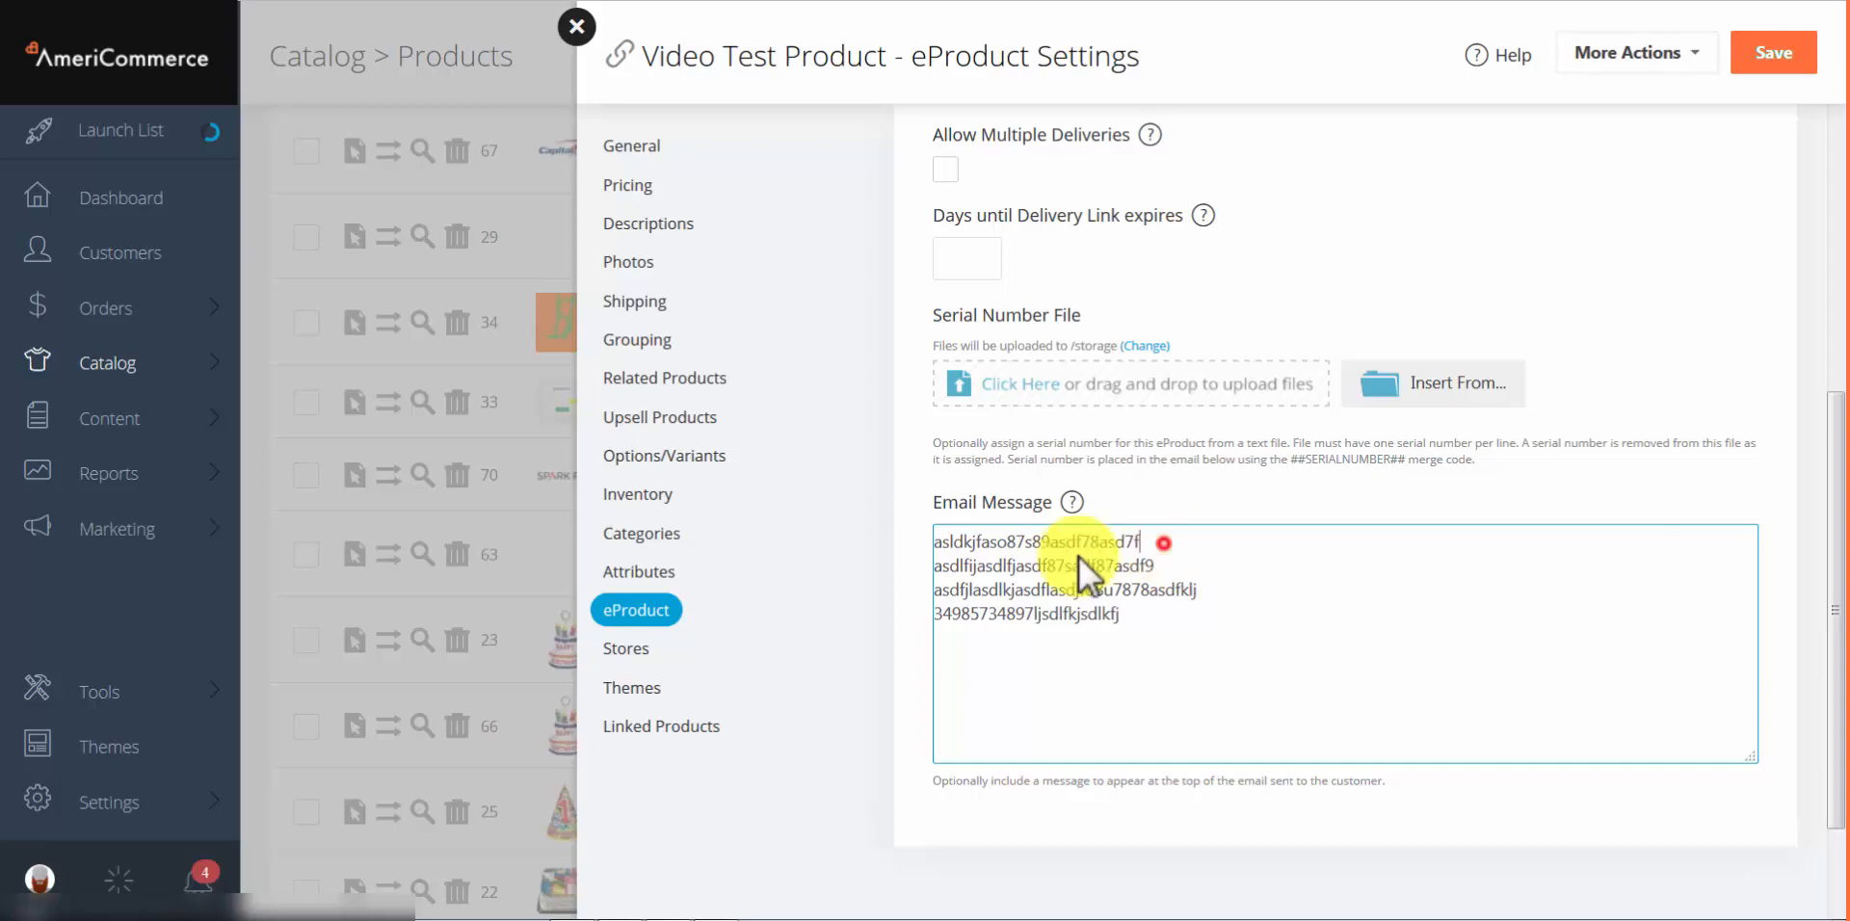
pyautogui.click(823, 569)
pyautogui.click(1176, 385)
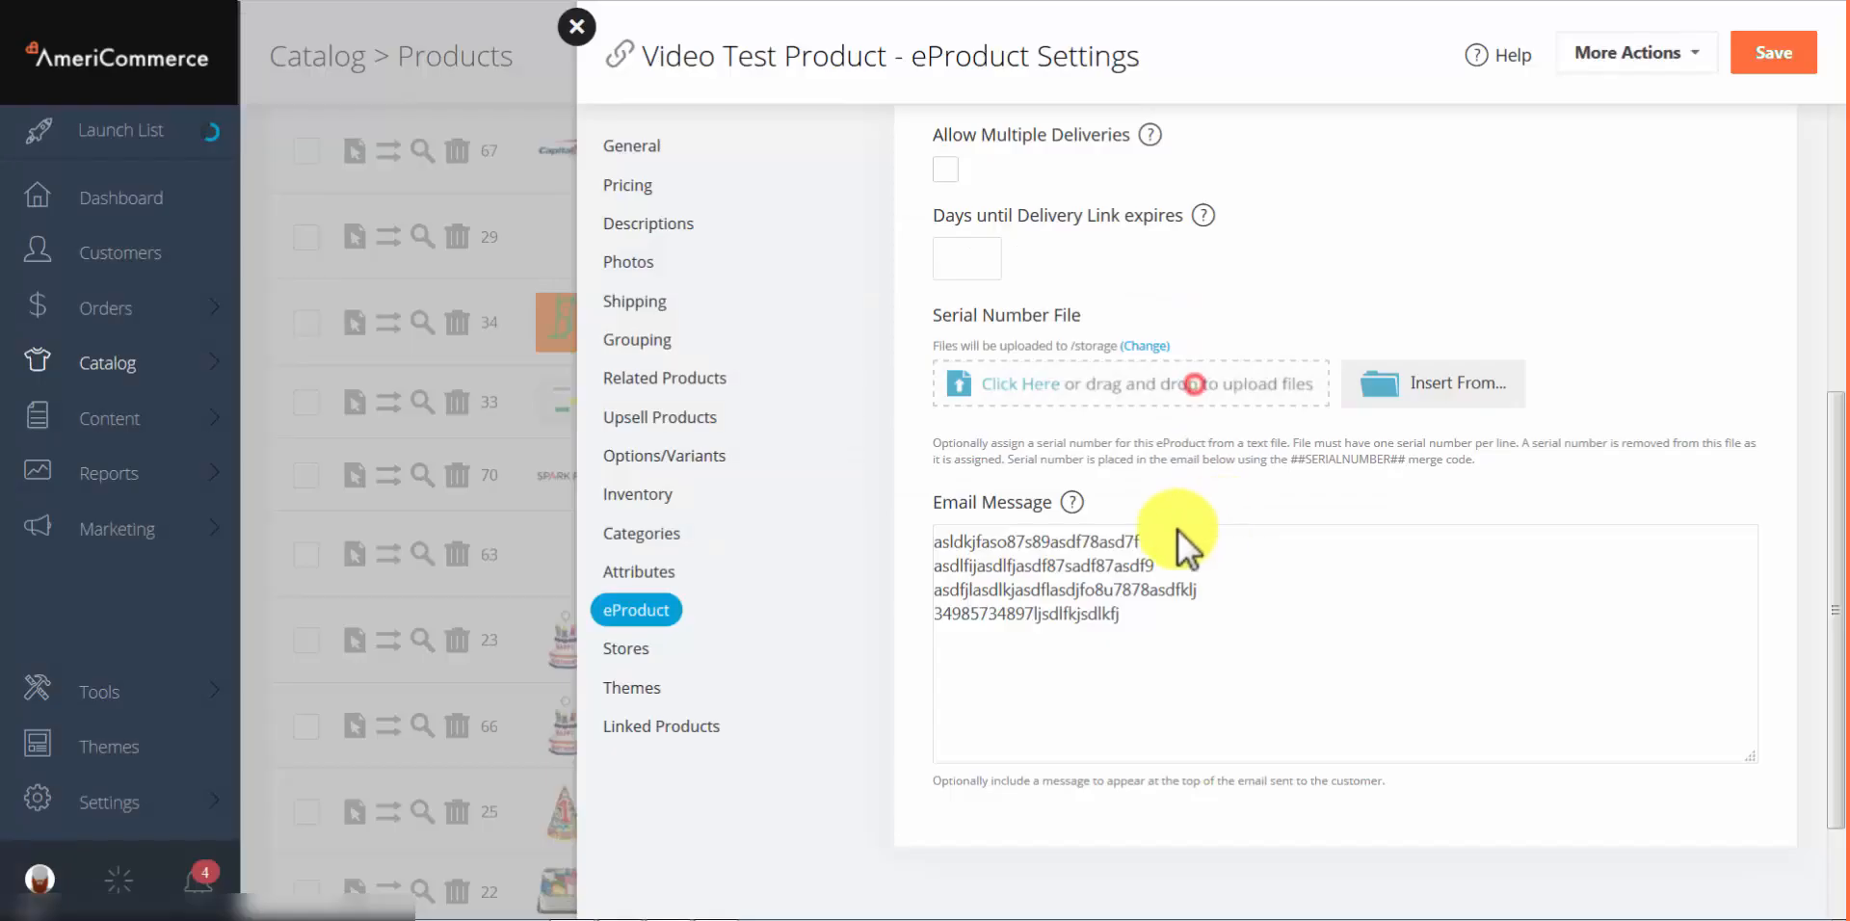
pyautogui.moveTo(1177, 540); pyautogui.dragTo(945, 546)
pyautogui.press('BackSpace')
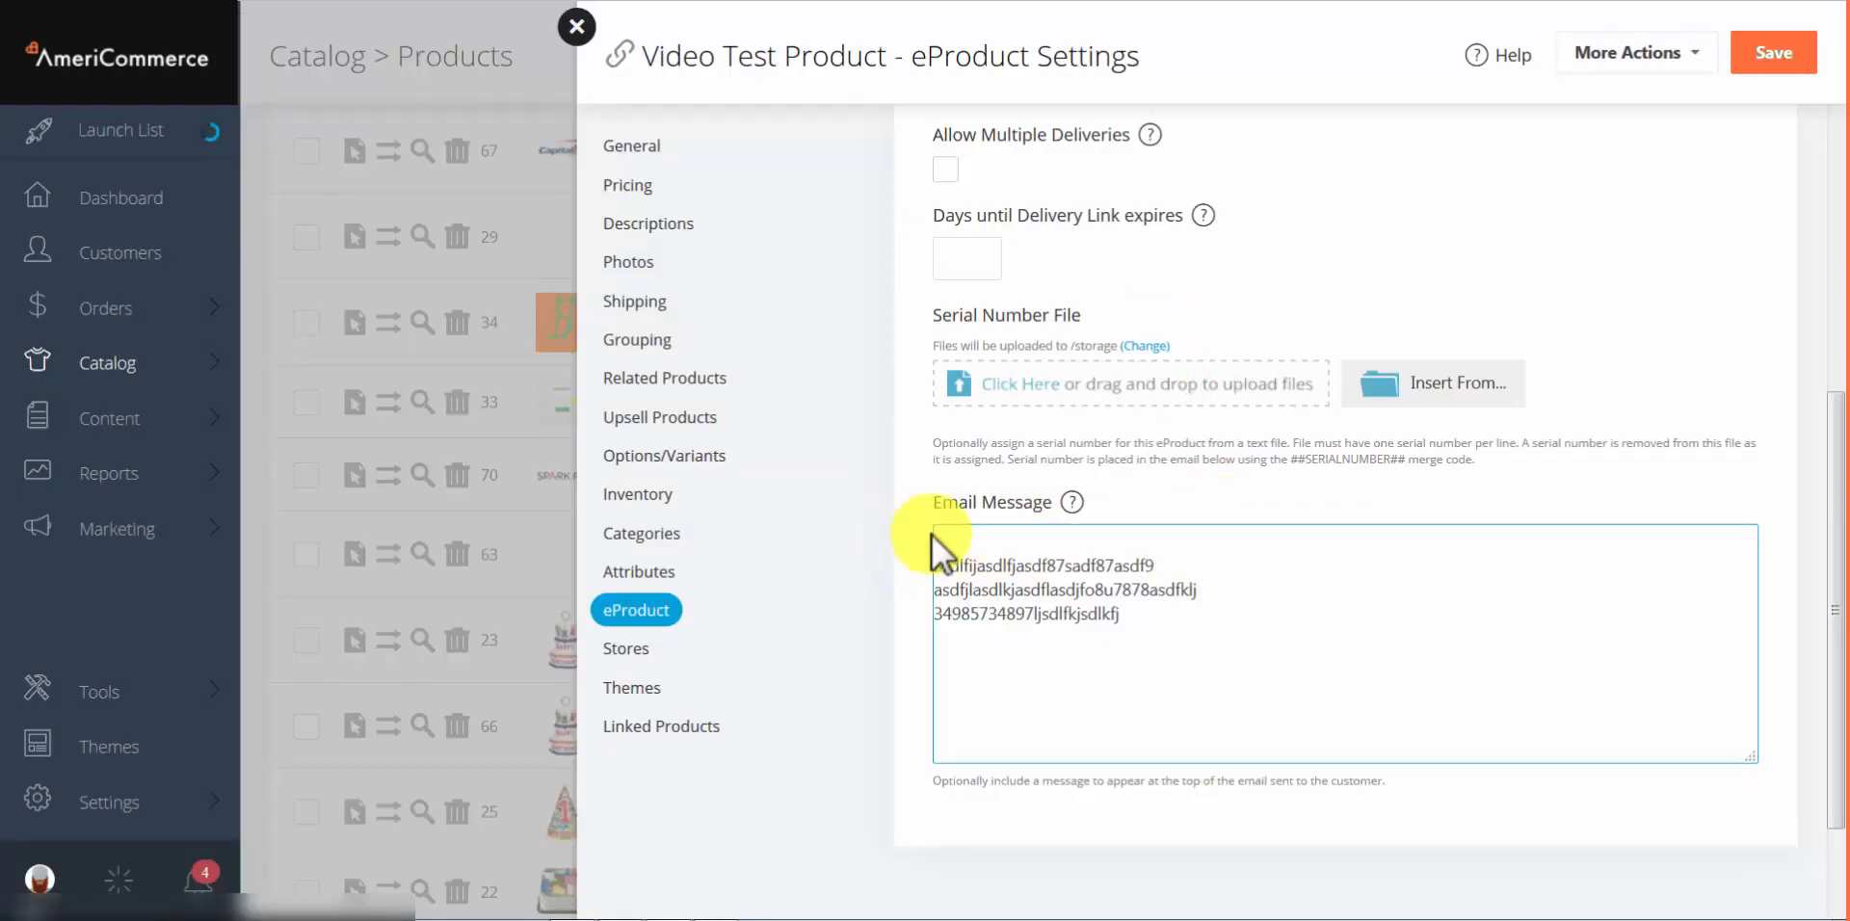
pyautogui.doubleClick(963, 558)
pyautogui.click(988, 538)
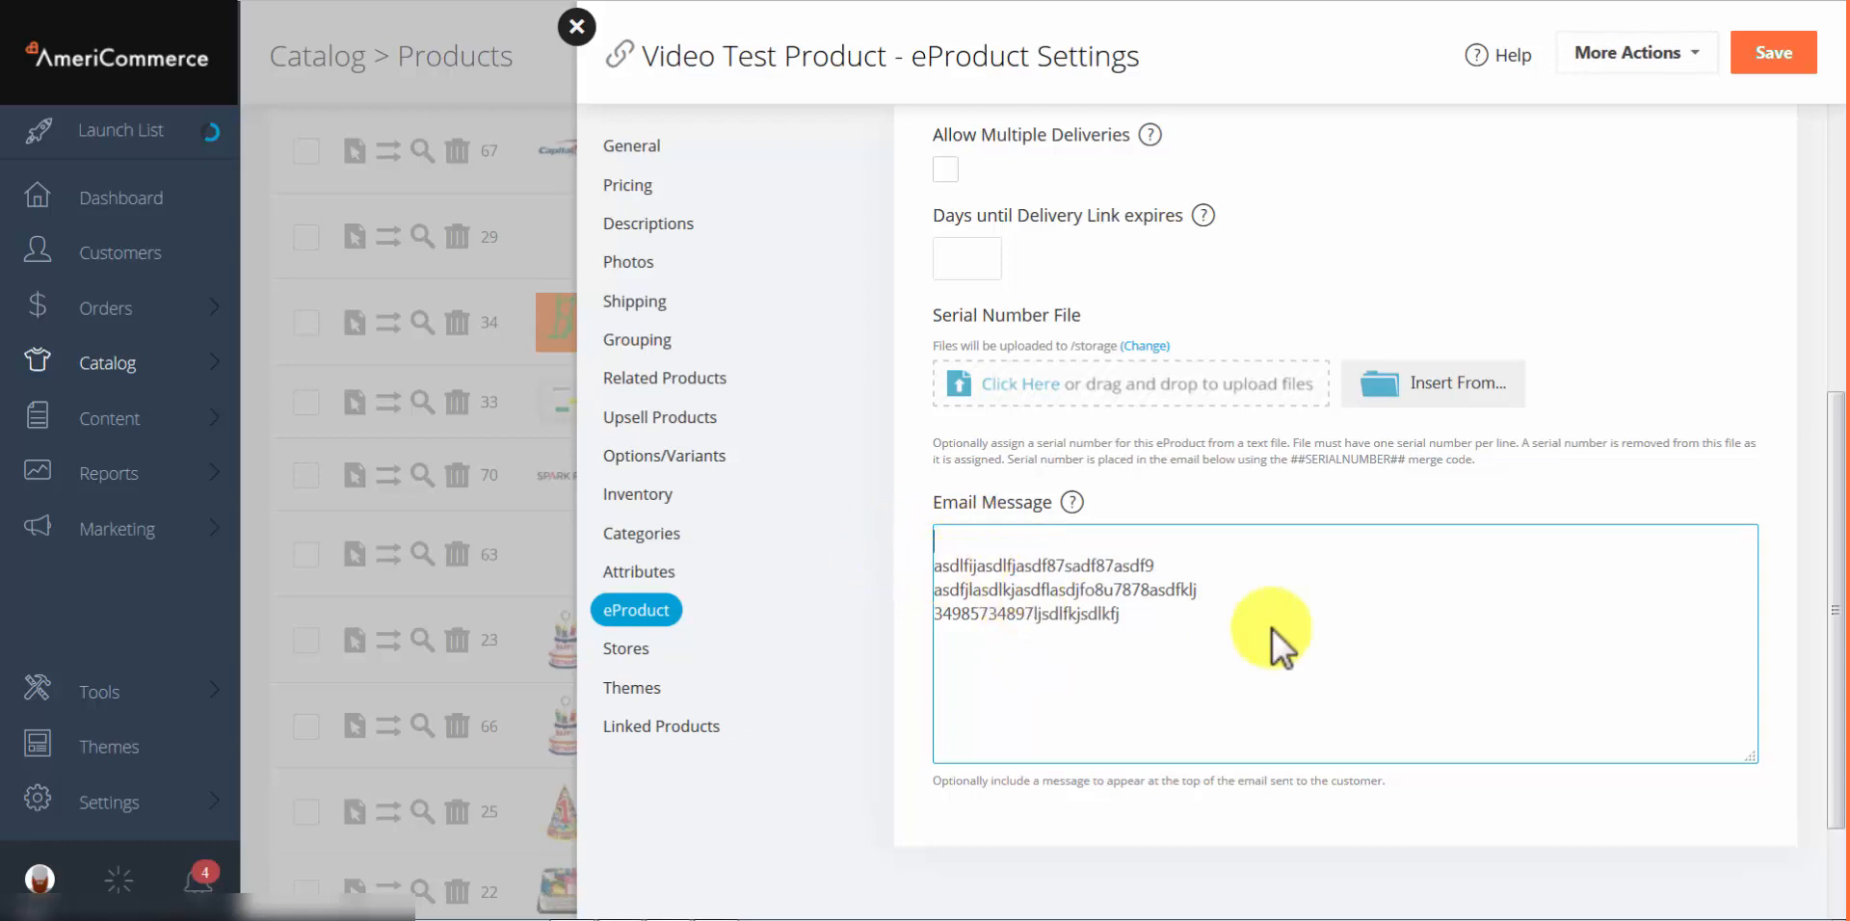
pyautogui.moveTo(1272, 628); pyautogui.dragTo(904, 555)
pyautogui.press('BackSpace')
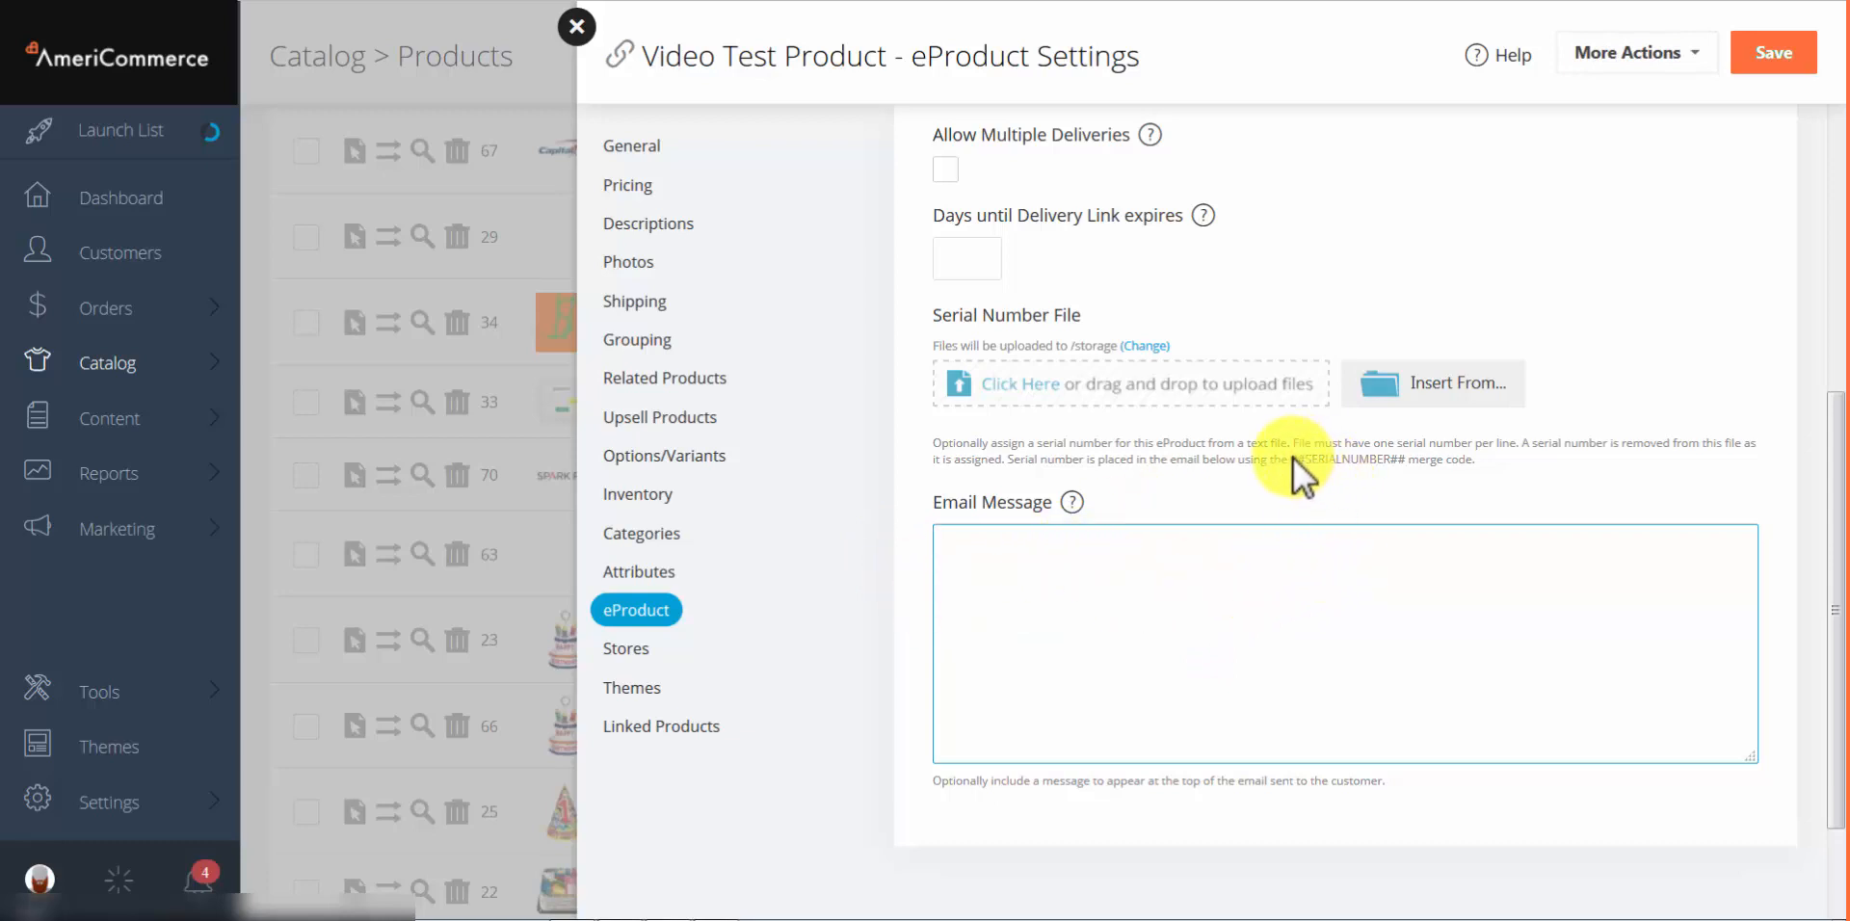
# Step: Copy the ##SERIALNUMBER## merge code from the Serial Number help text and paste it into the Email Message
pyautogui.moveTo(1293, 459); pyautogui.dragTo(1405, 466)
pyautogui.rightClick(1413, 468)
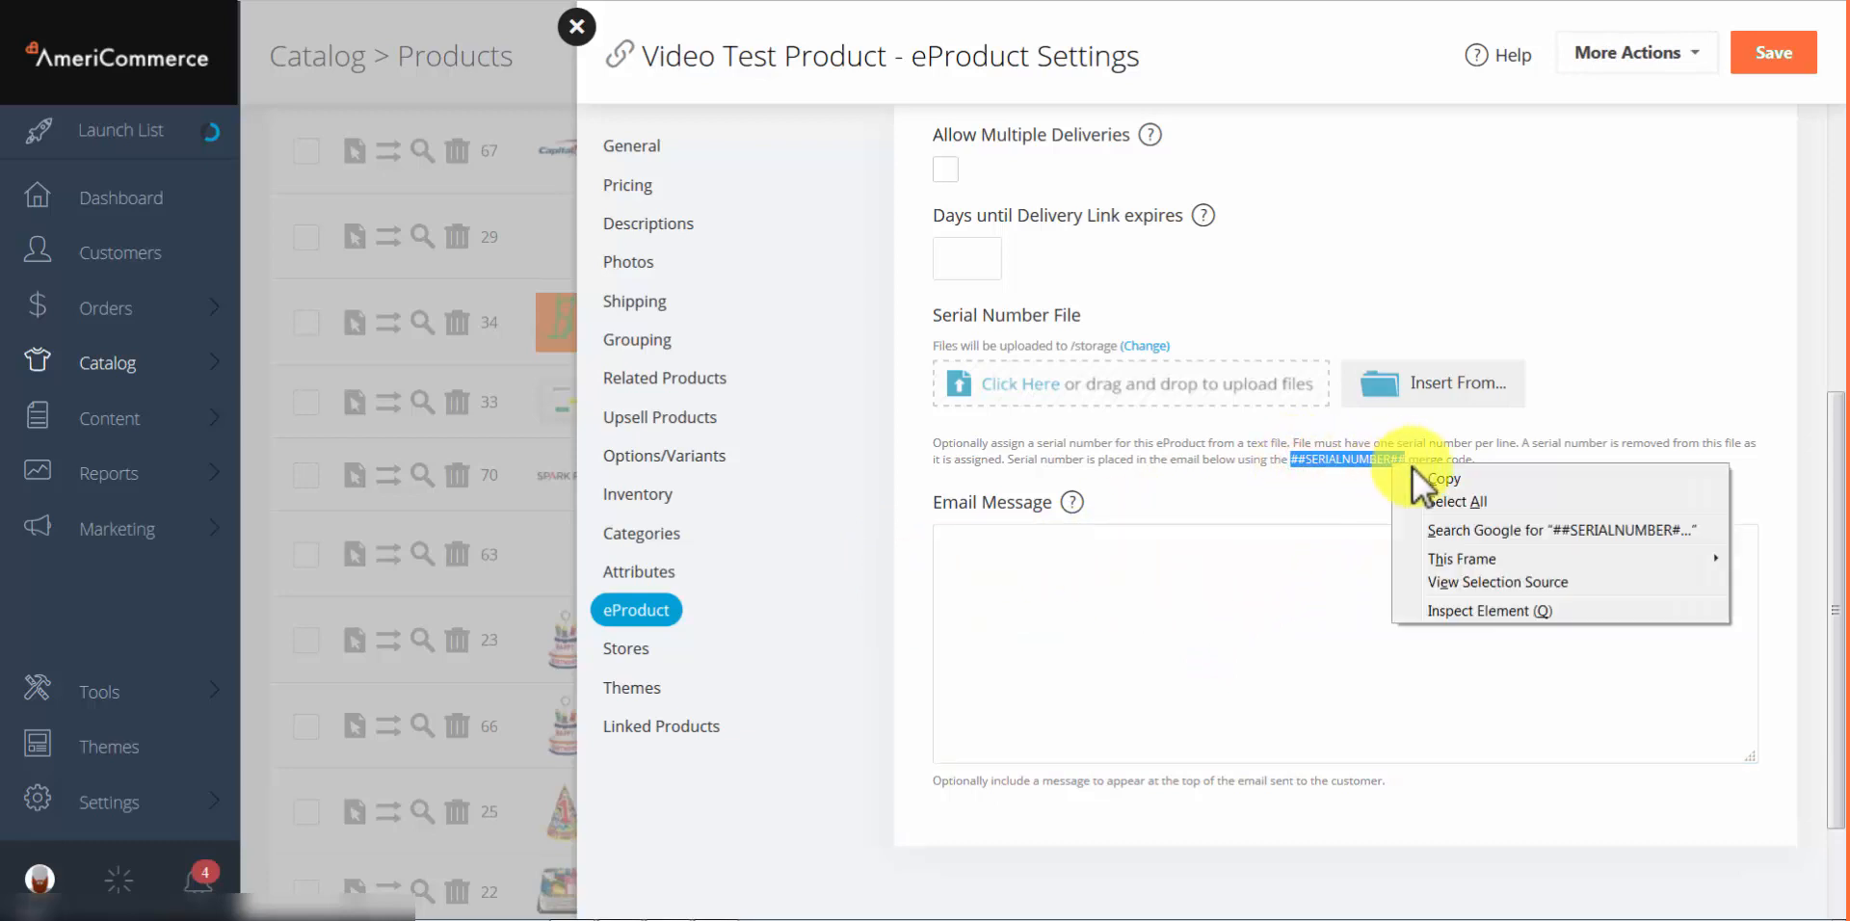
pyautogui.click(1418, 477)
pyautogui.click(1199, 570)
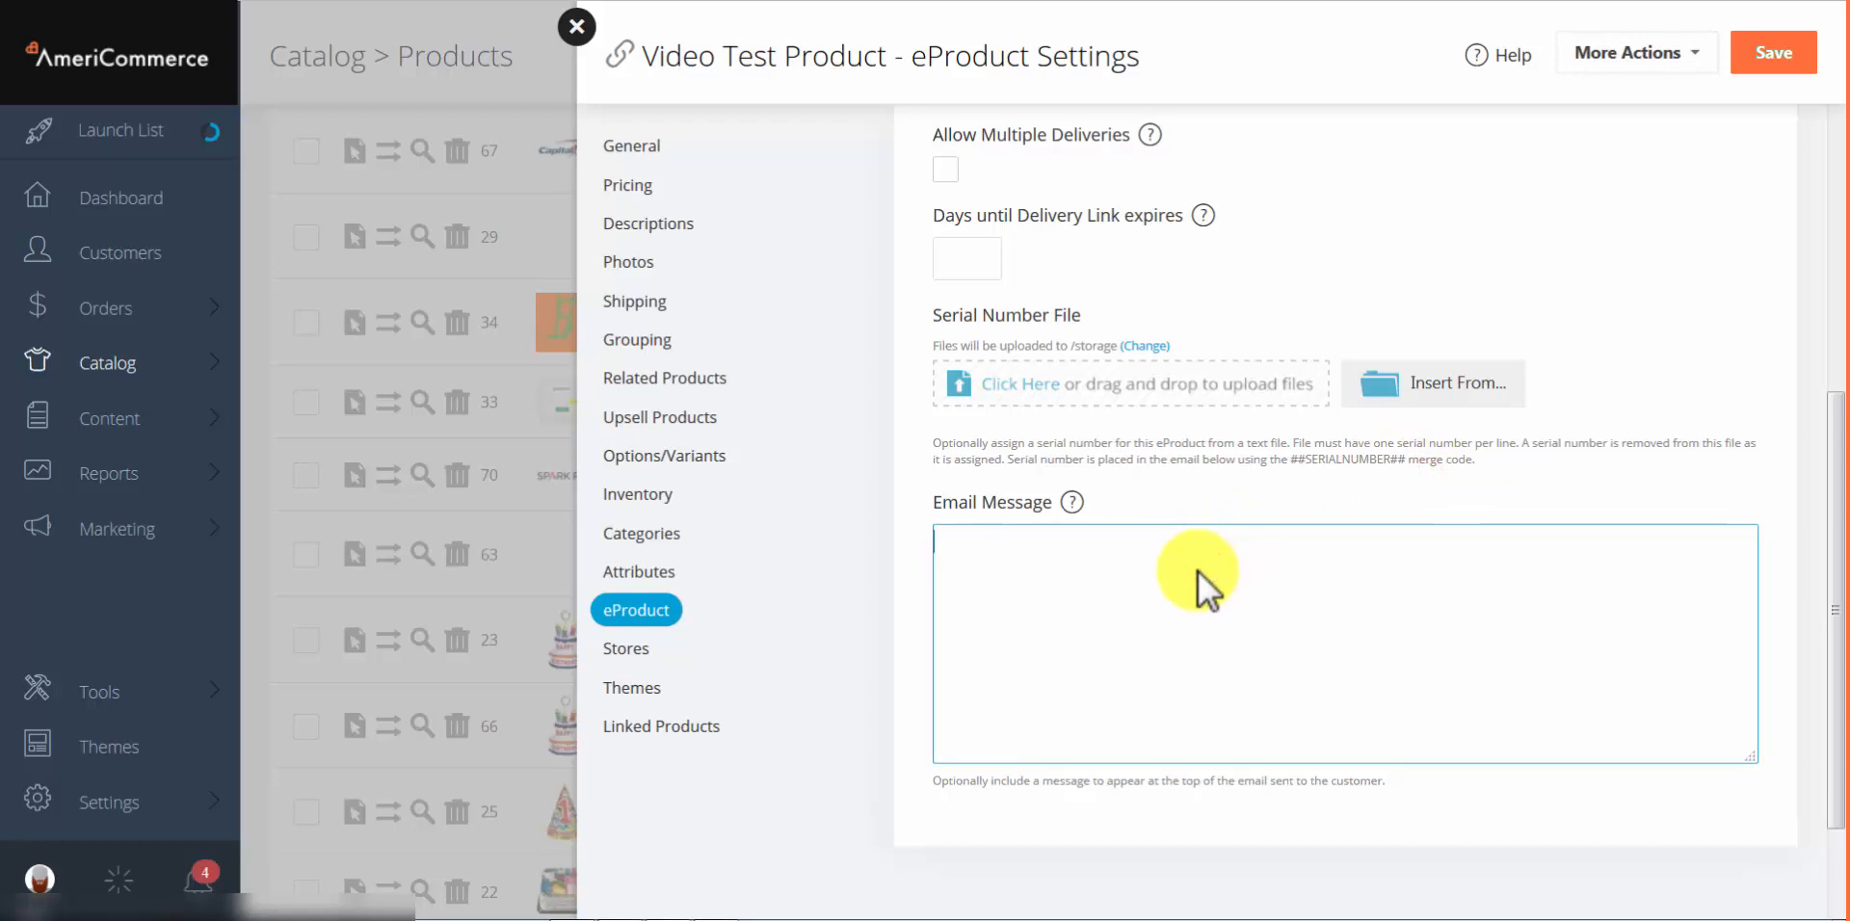
pyautogui.hotkey('ctrl', 'v')
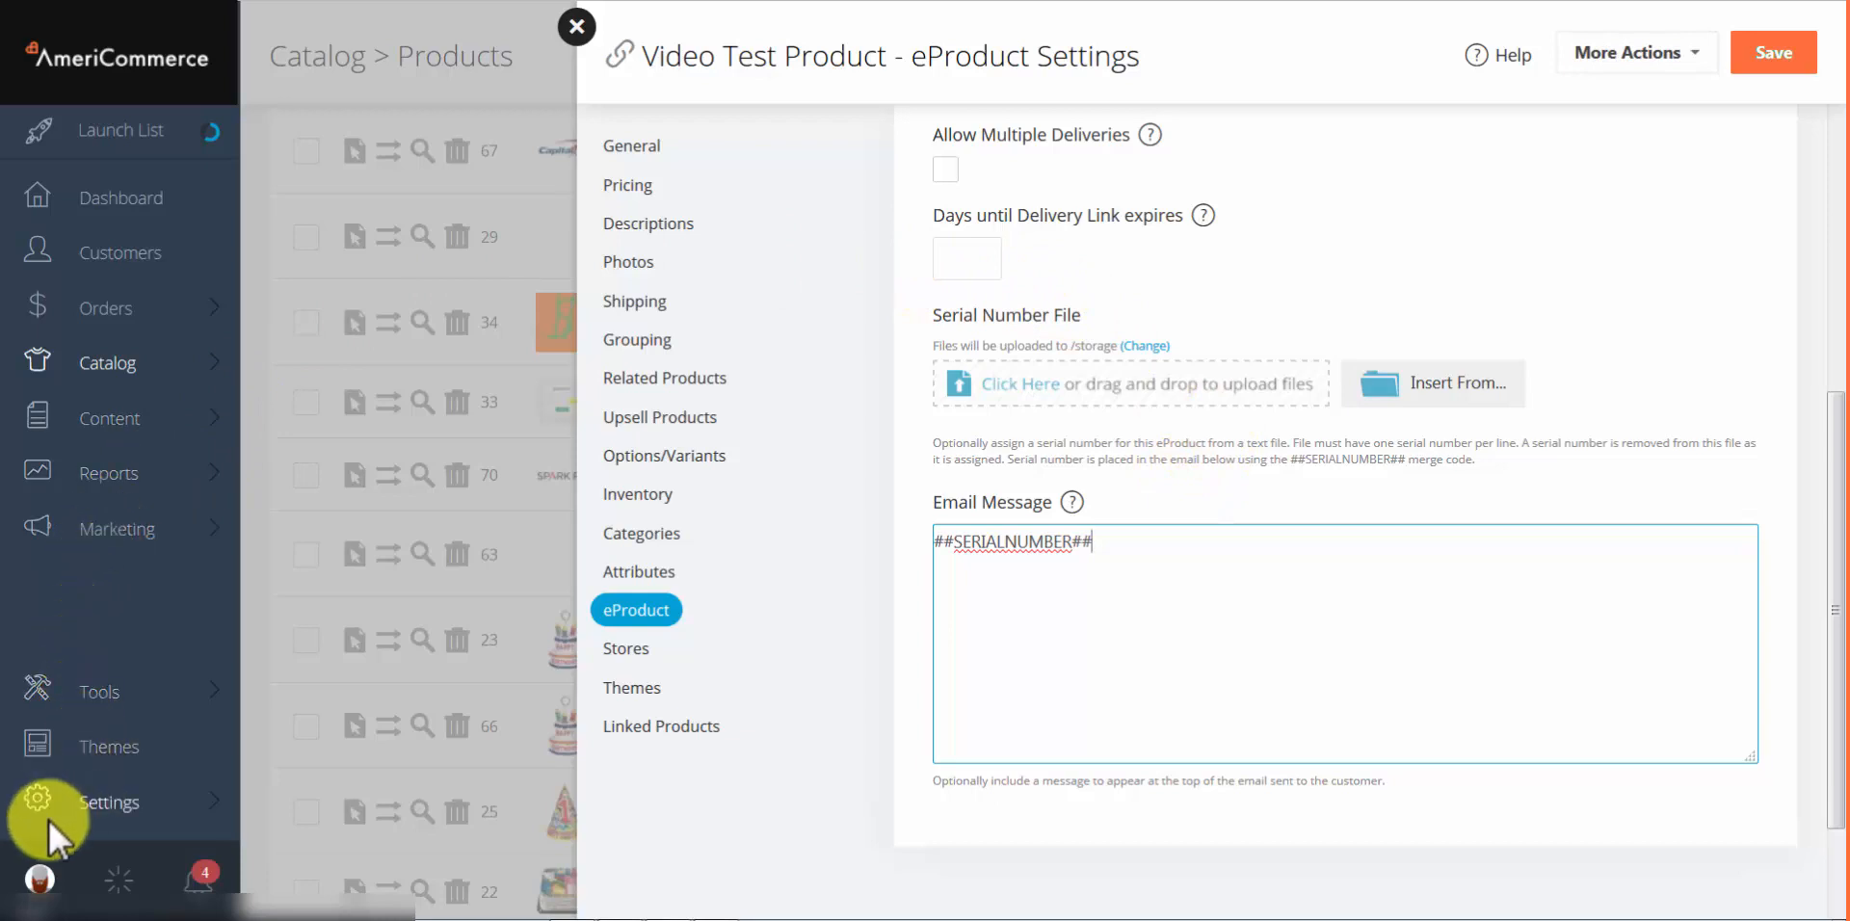
pyautogui.click(119, 809)
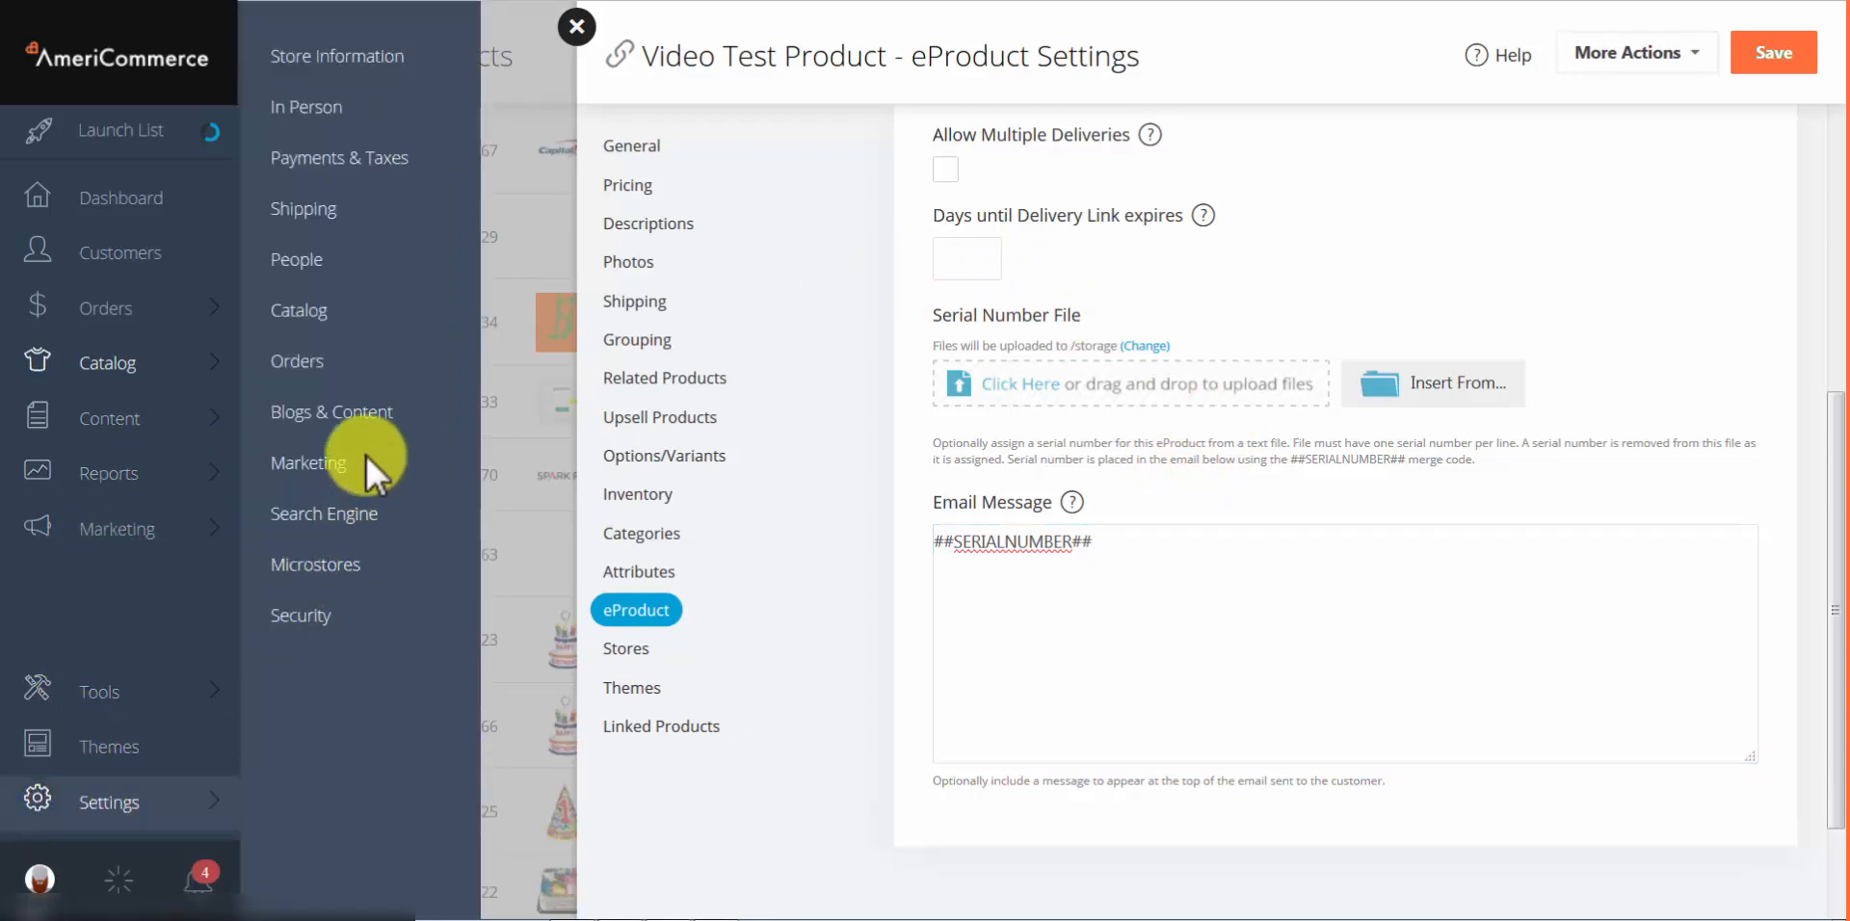
# Step: Leave the unsaved product for Settings > Catalog and scroll down to eProduct Settings
pyautogui.click(312, 303)
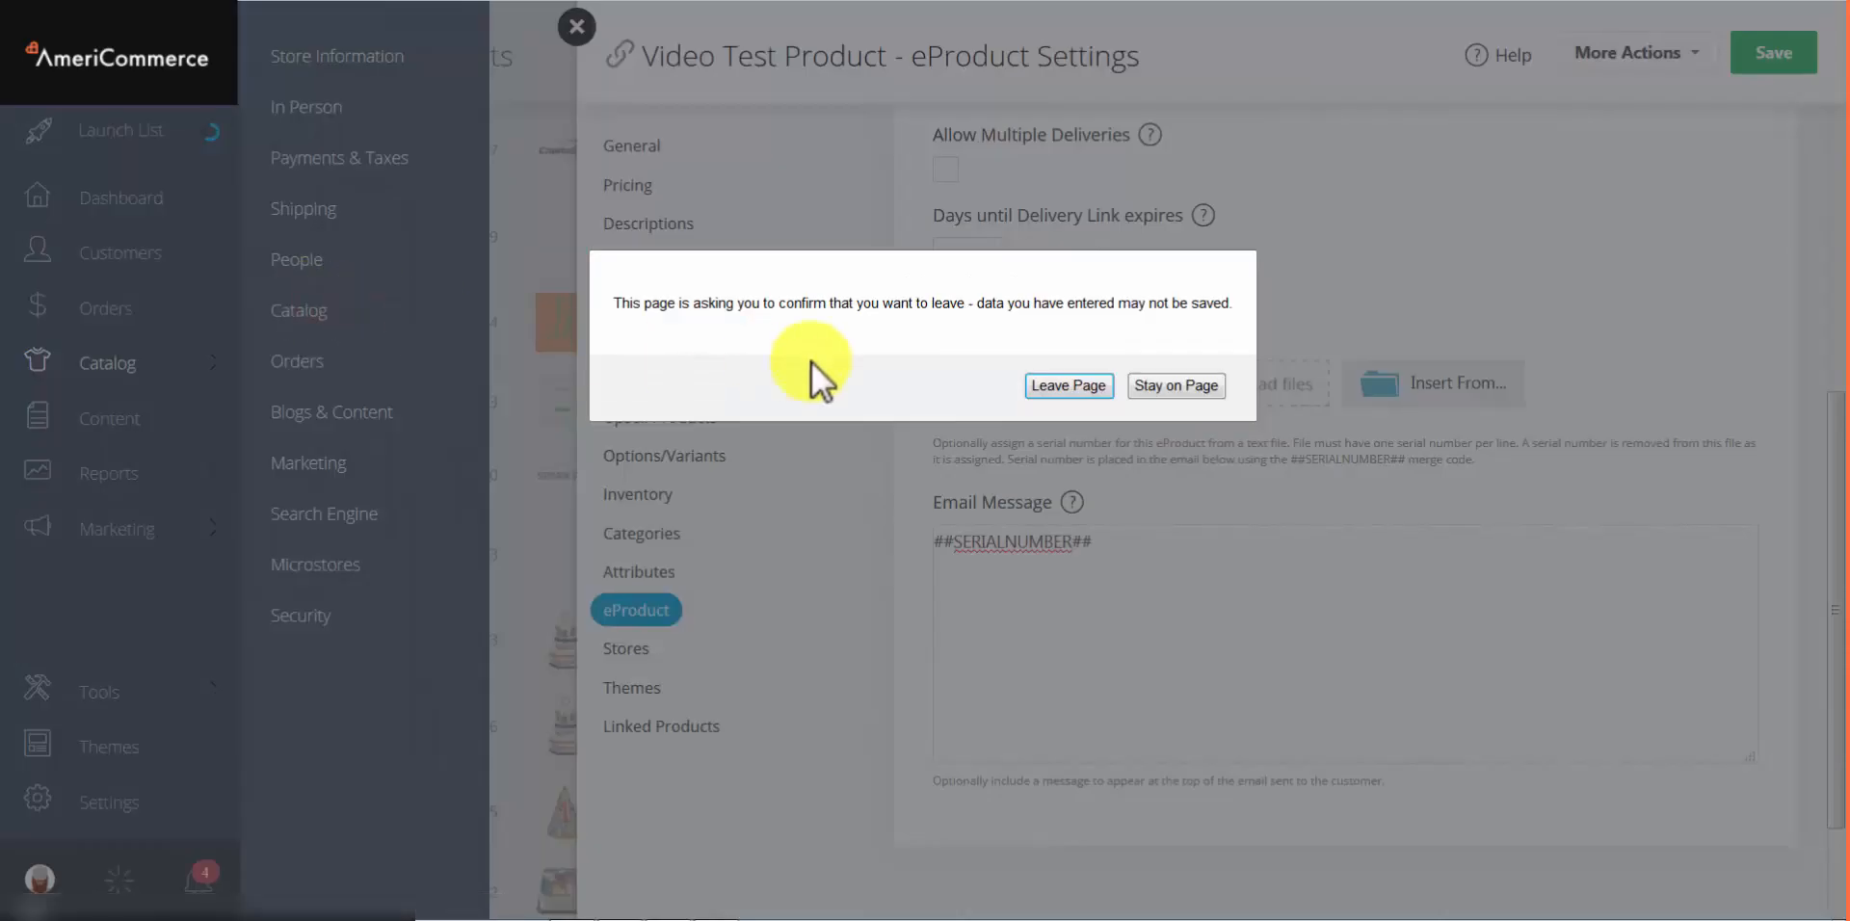
pyautogui.click(1066, 385)
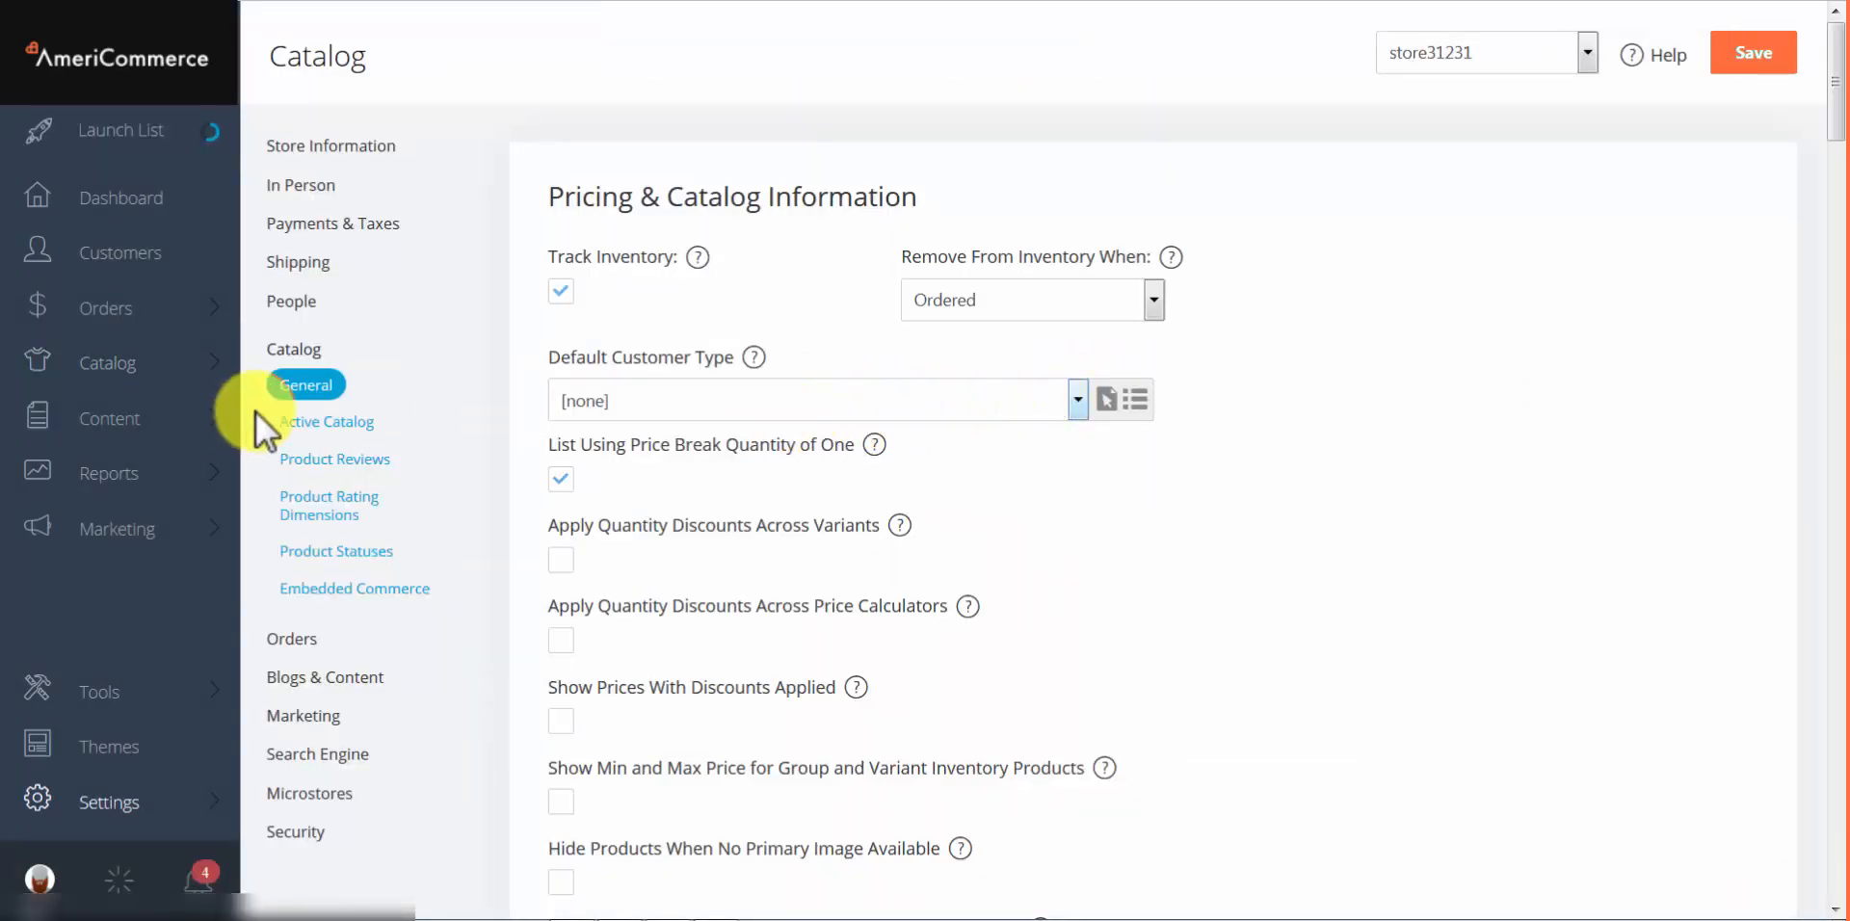
pyautogui.scroll(-4, 886, 351)
pyautogui.scroll(-15, 928, 354)
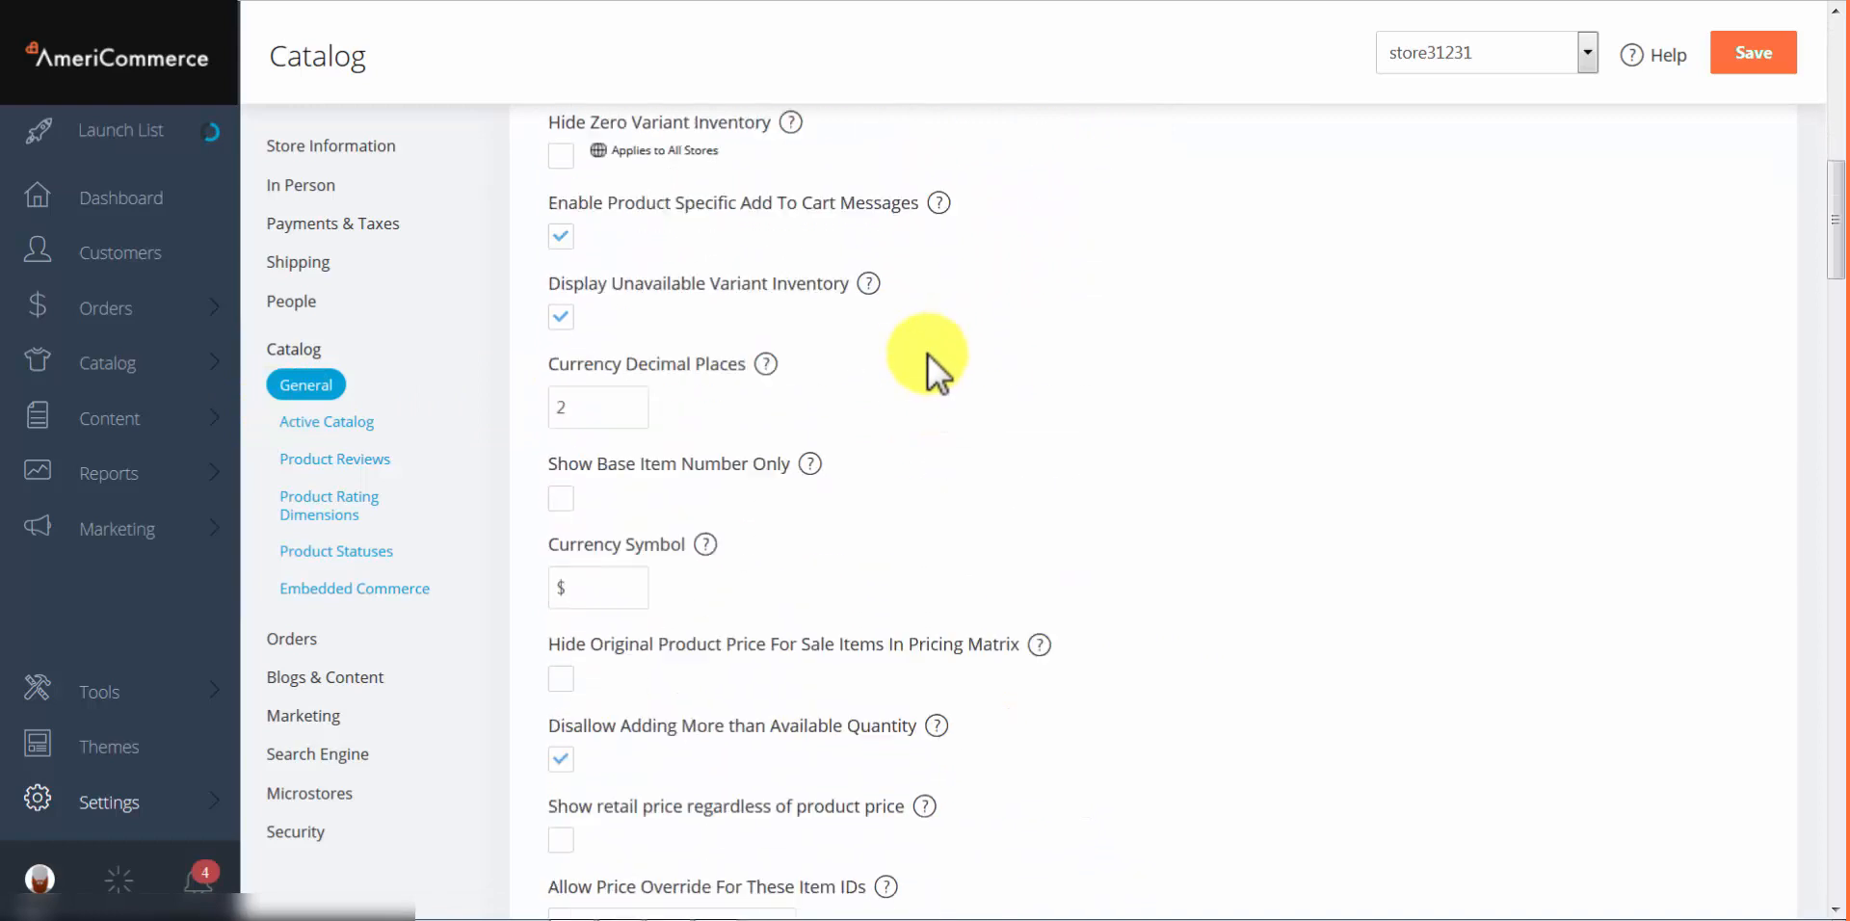
pyautogui.scroll(-8, 928, 355)
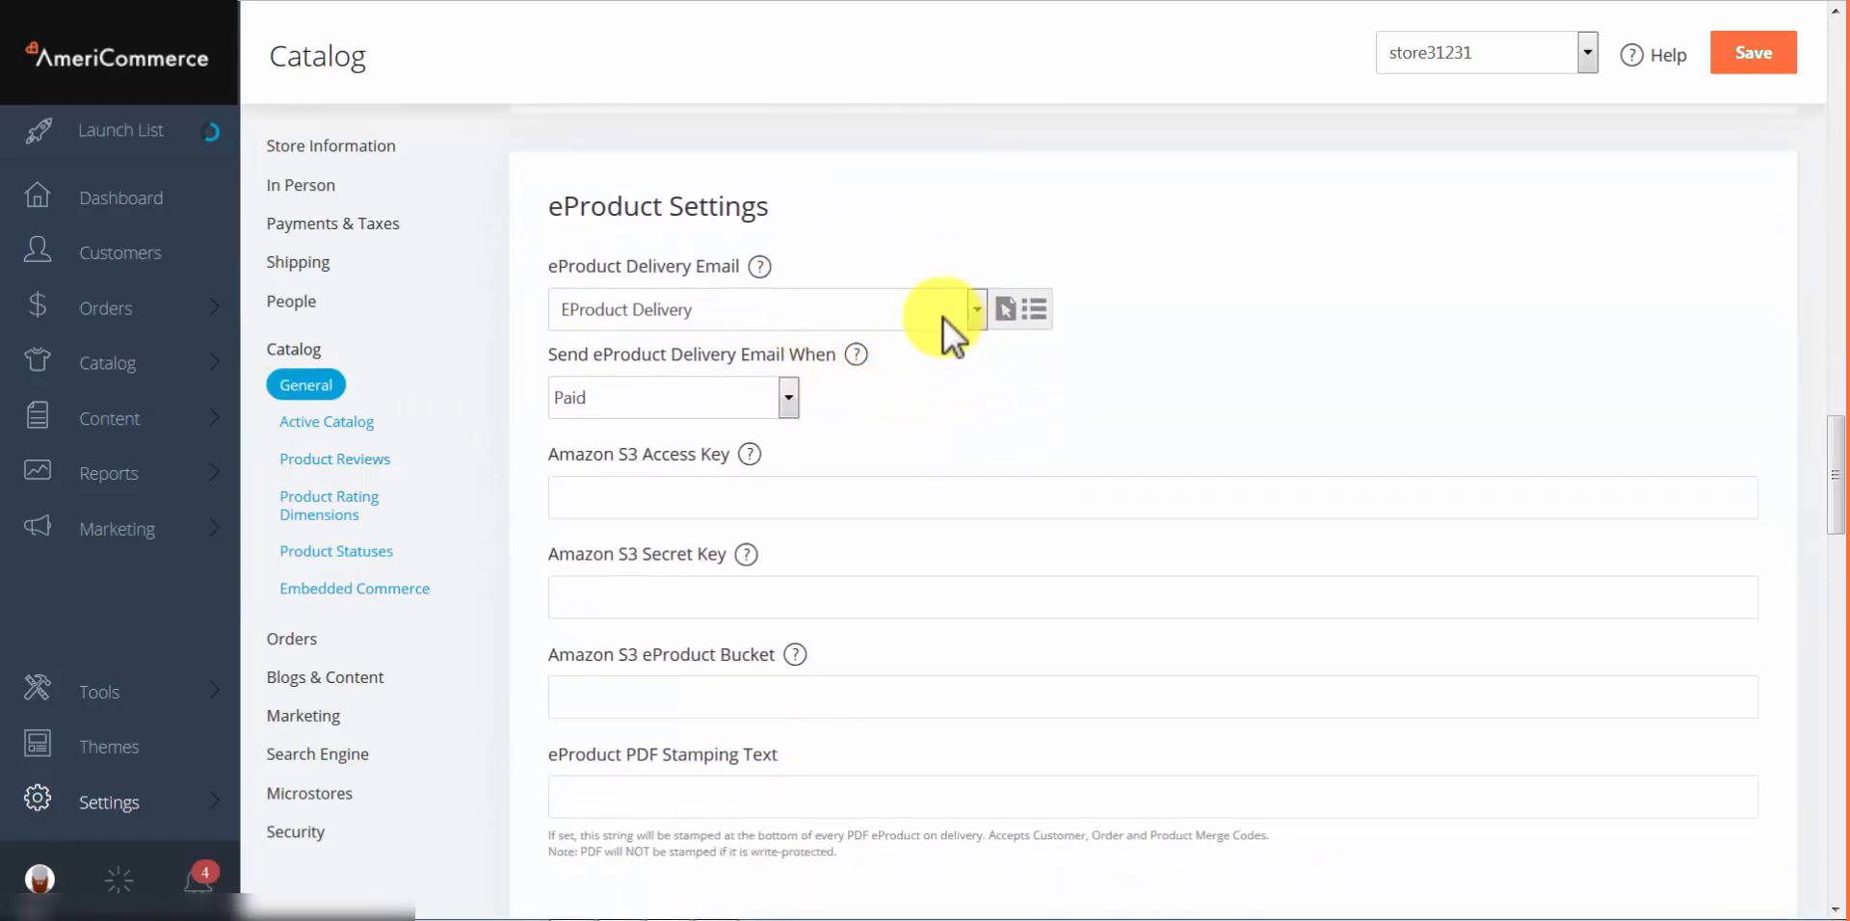
# Step: Keep EProduct Delivery as the delivery email and review its template in the editor
pyautogui.click(724, 300)
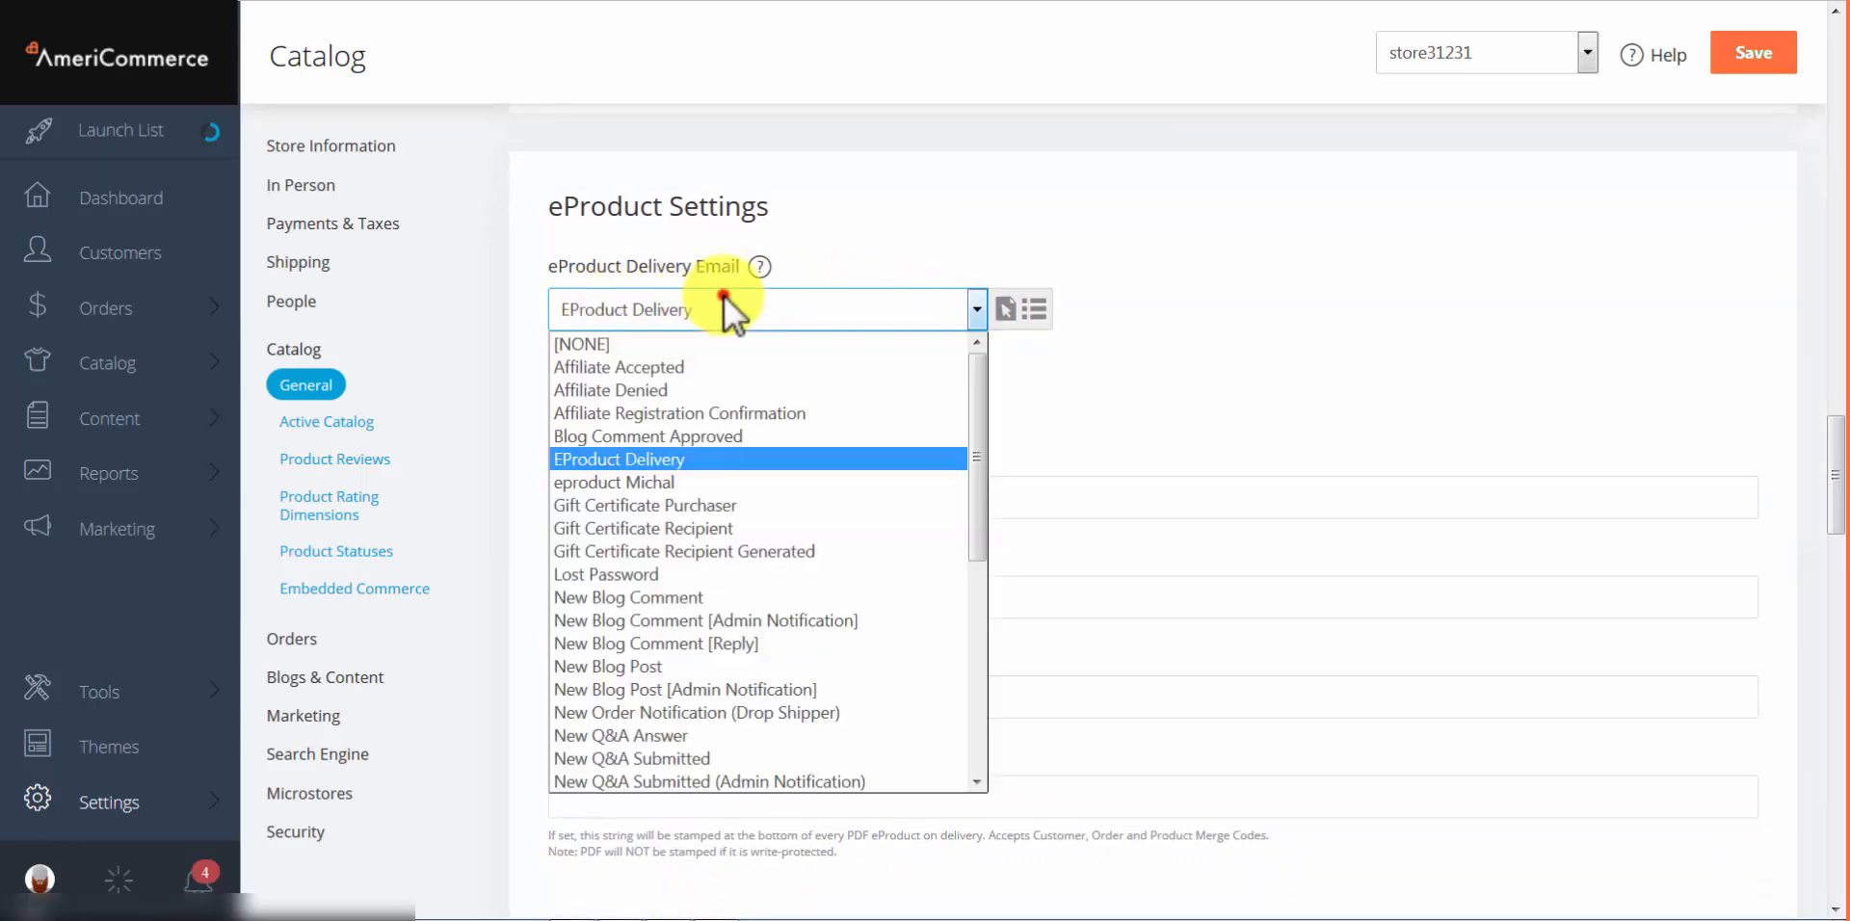
pyautogui.click(656, 460)
pyautogui.click(1005, 311)
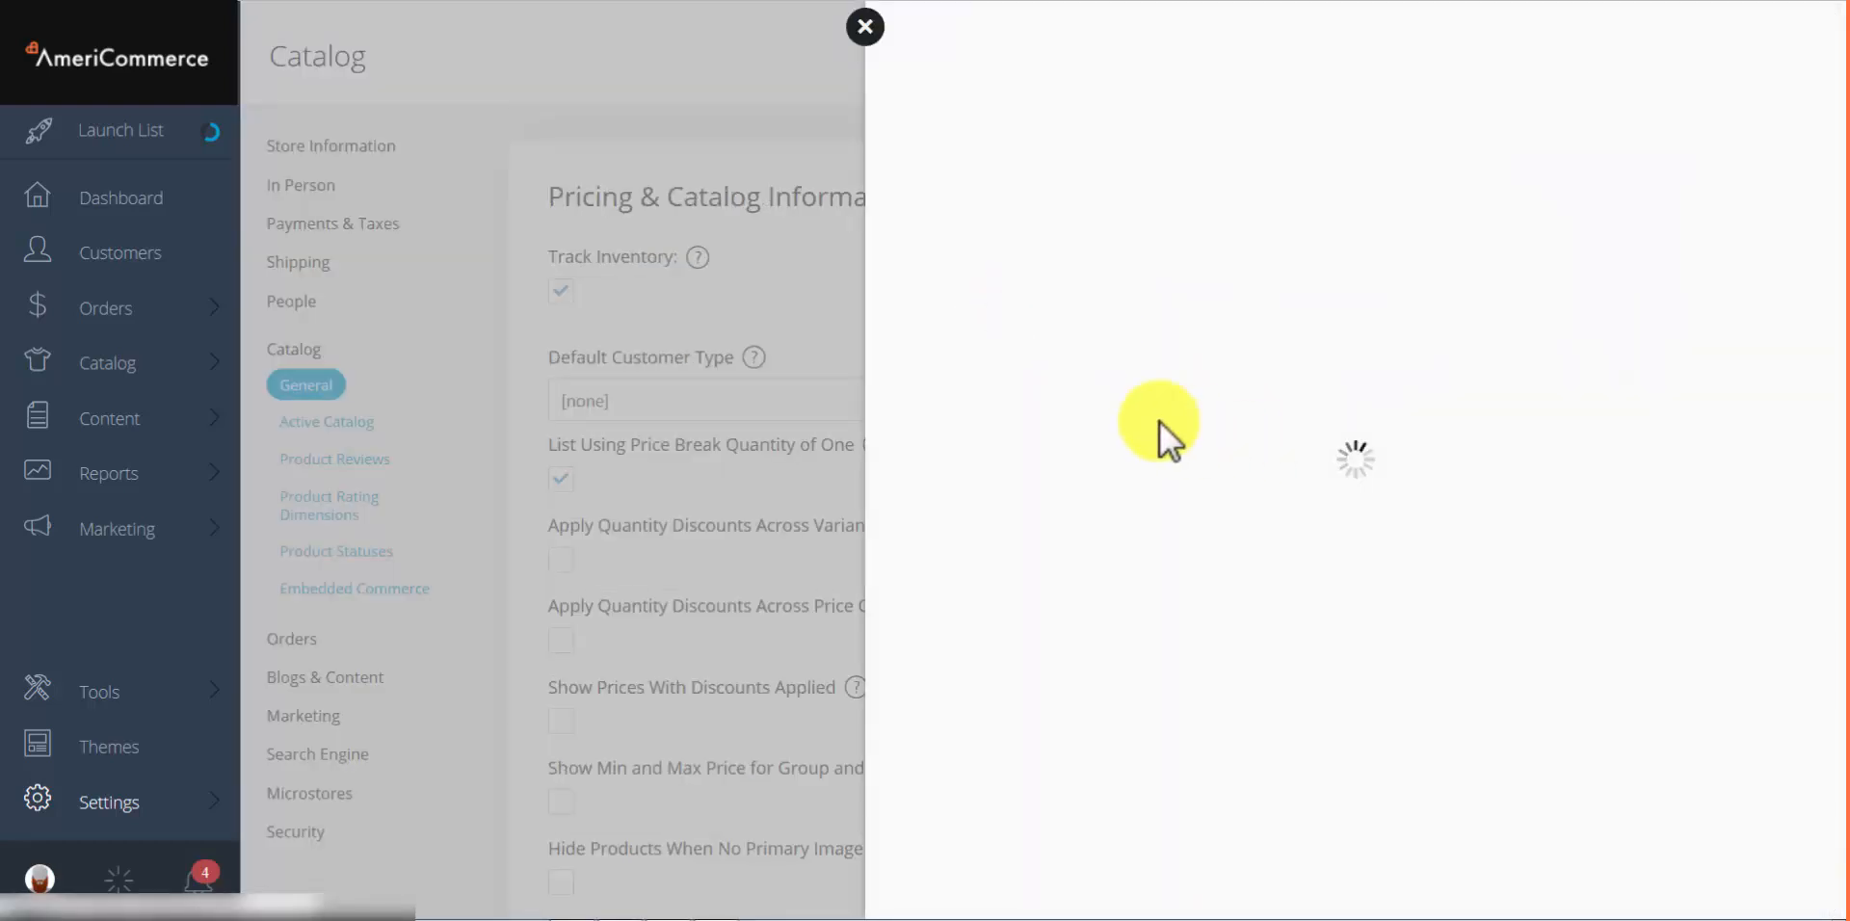
pyautogui.scroll(-2, 1133, 649)
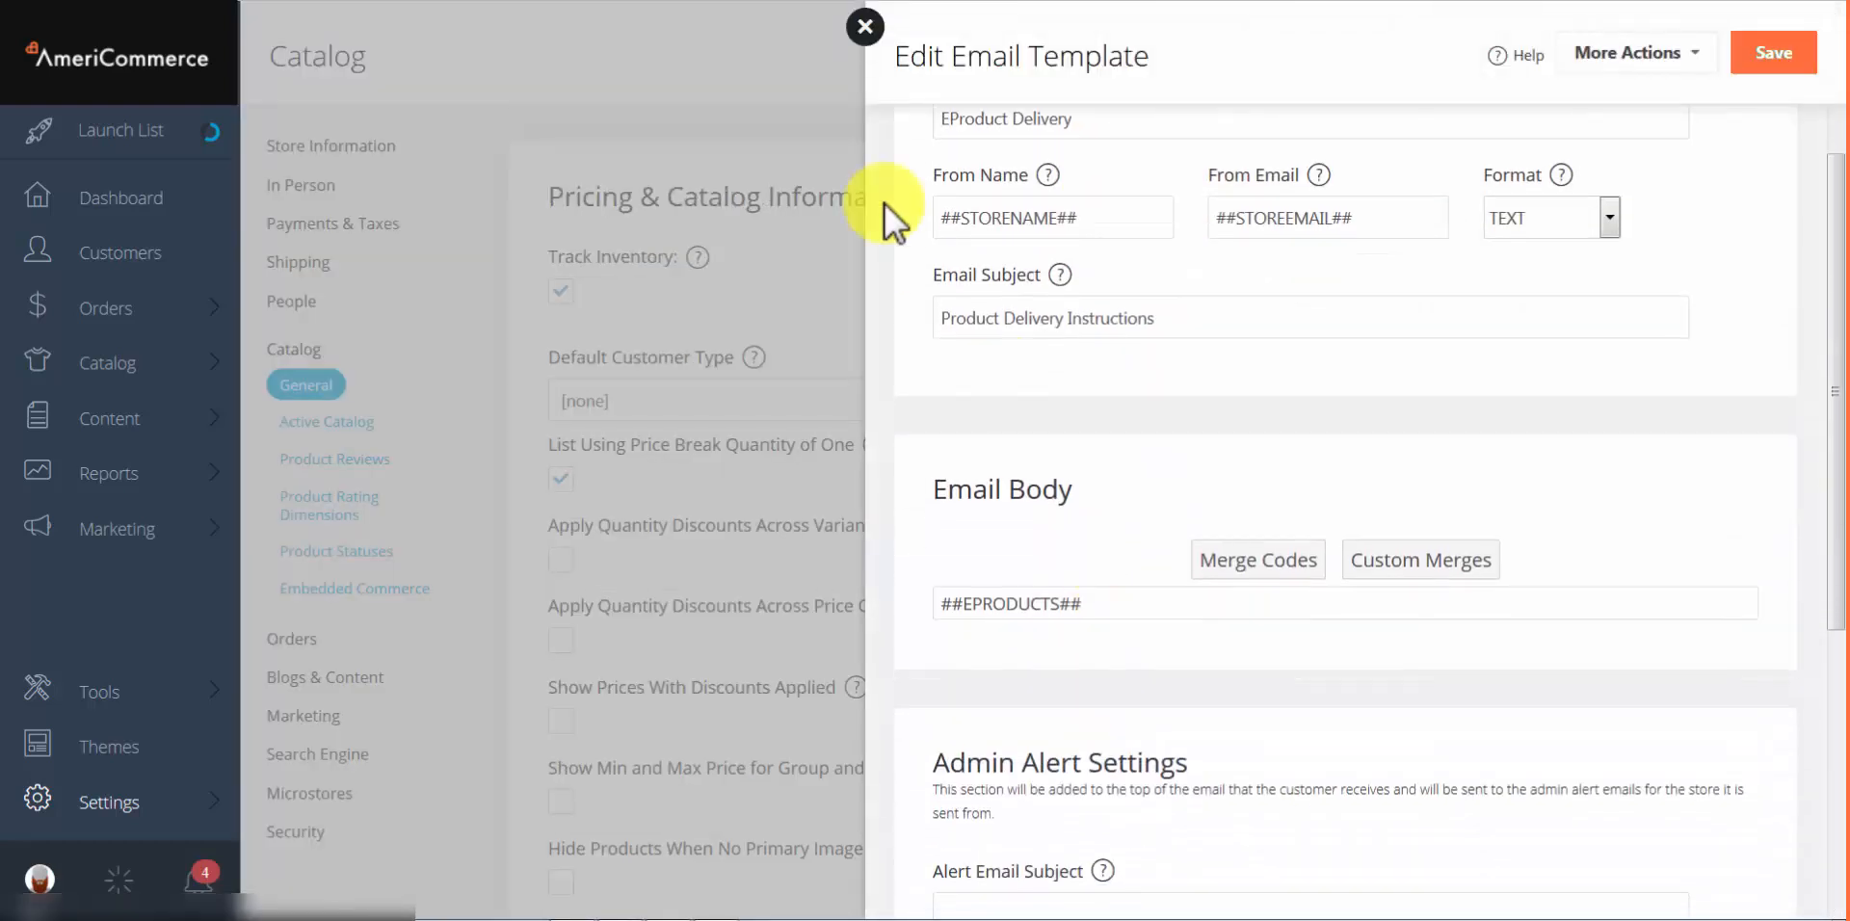
pyautogui.click(865, 27)
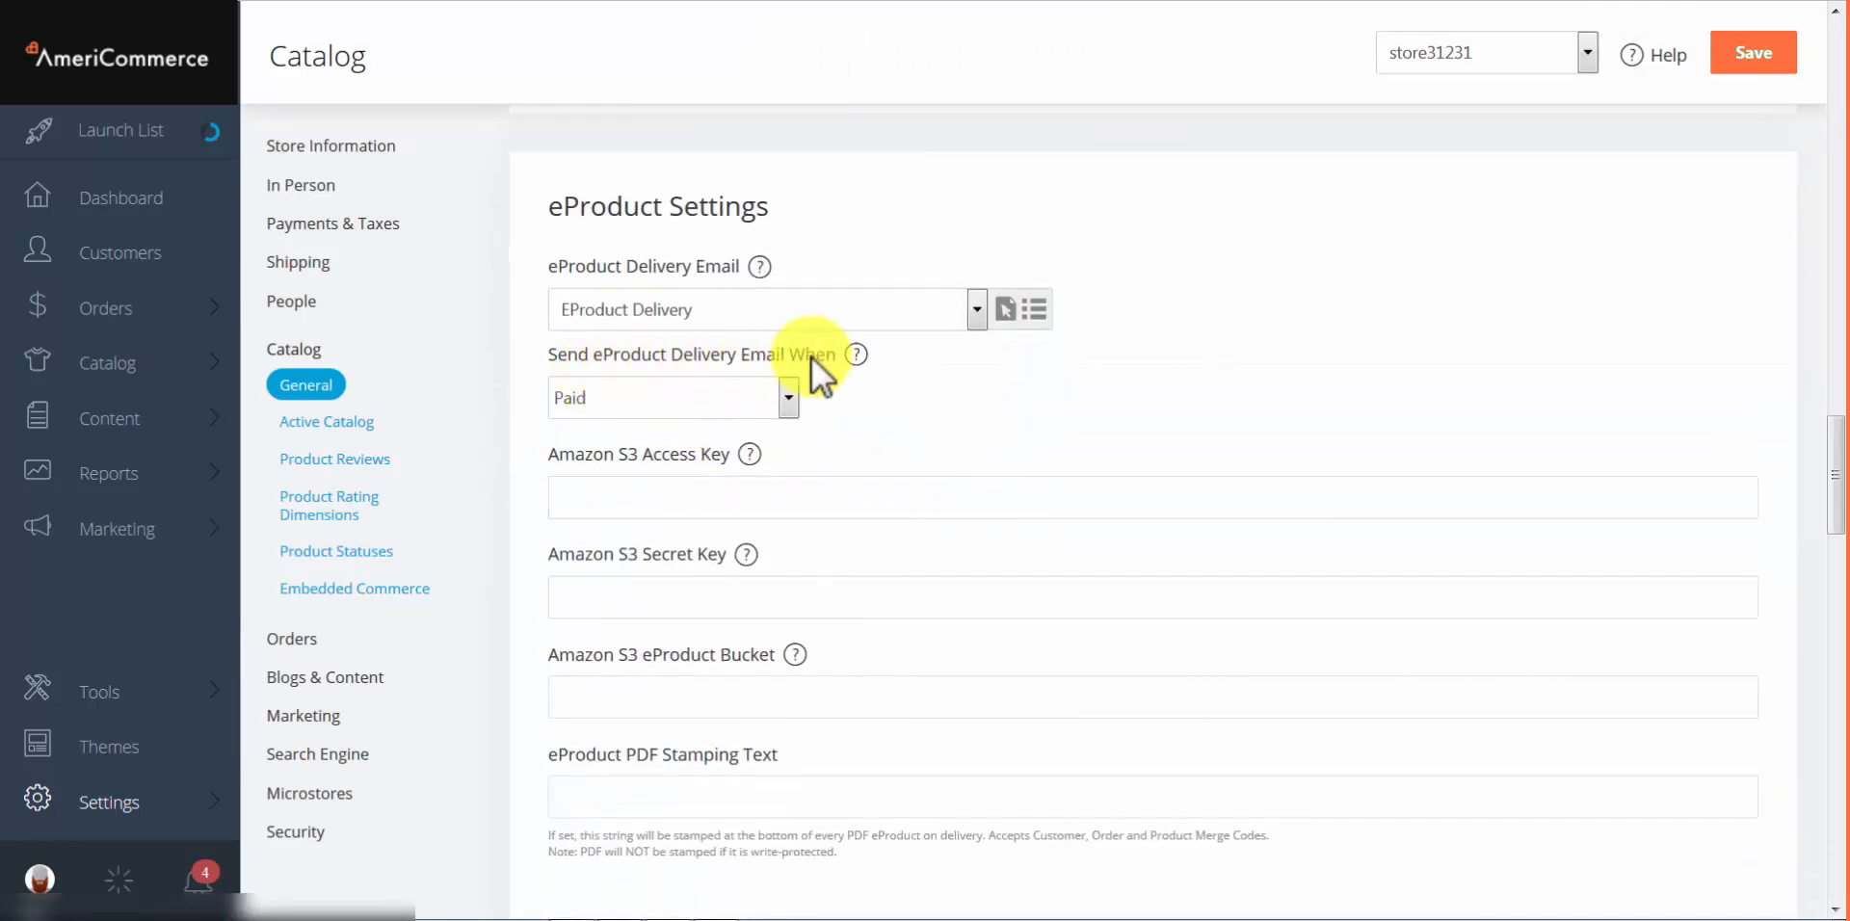
# Step: Set the delivery email to send when the order is Closed, after trying Ordered and Paid
pyautogui.click(719, 413)
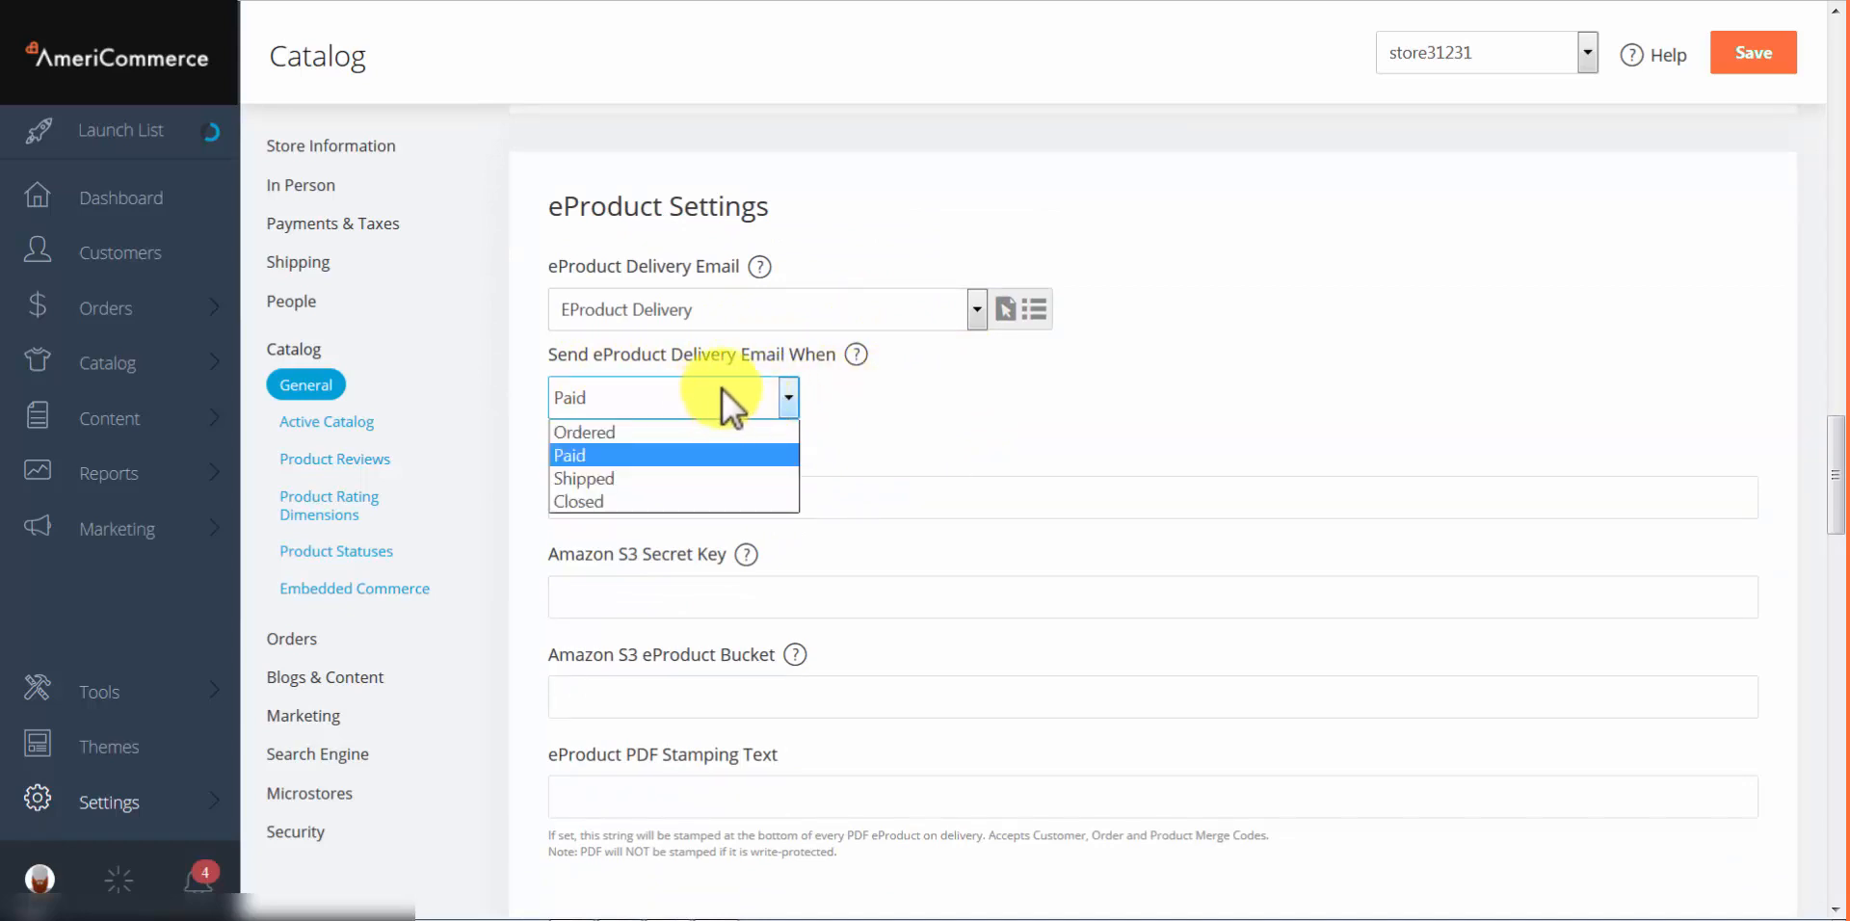
pyautogui.click(596, 438)
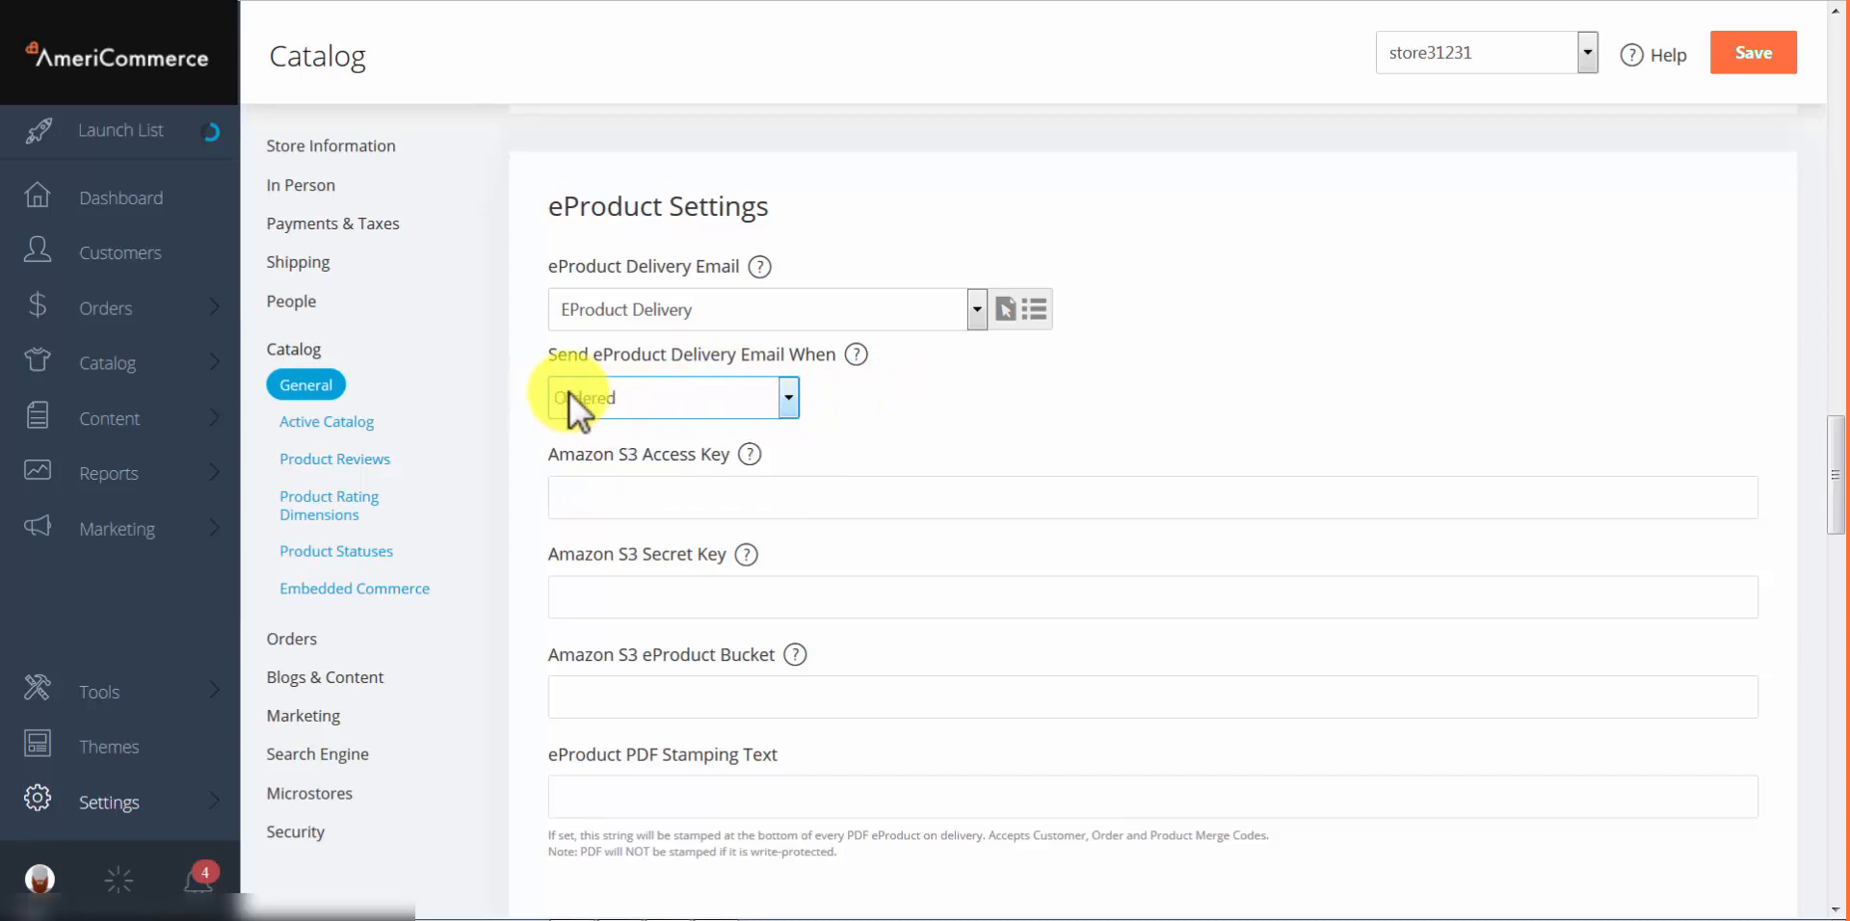
pyautogui.click(655, 401)
pyautogui.click(655, 448)
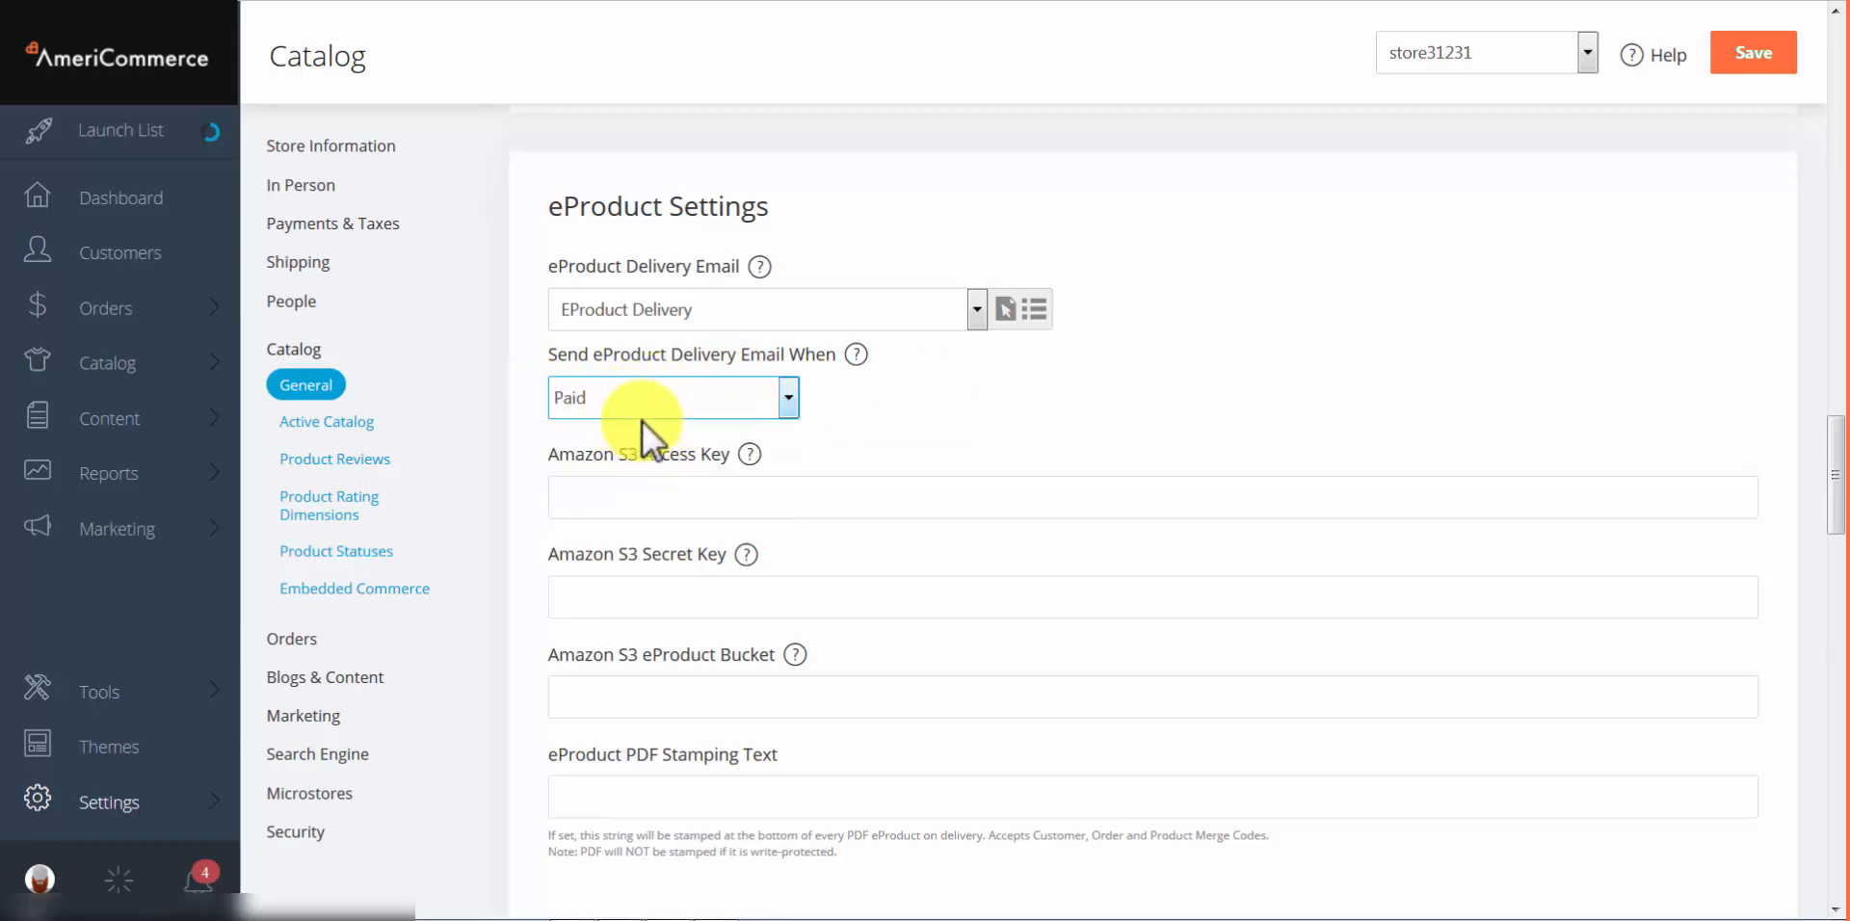
pyautogui.click(782, 398)
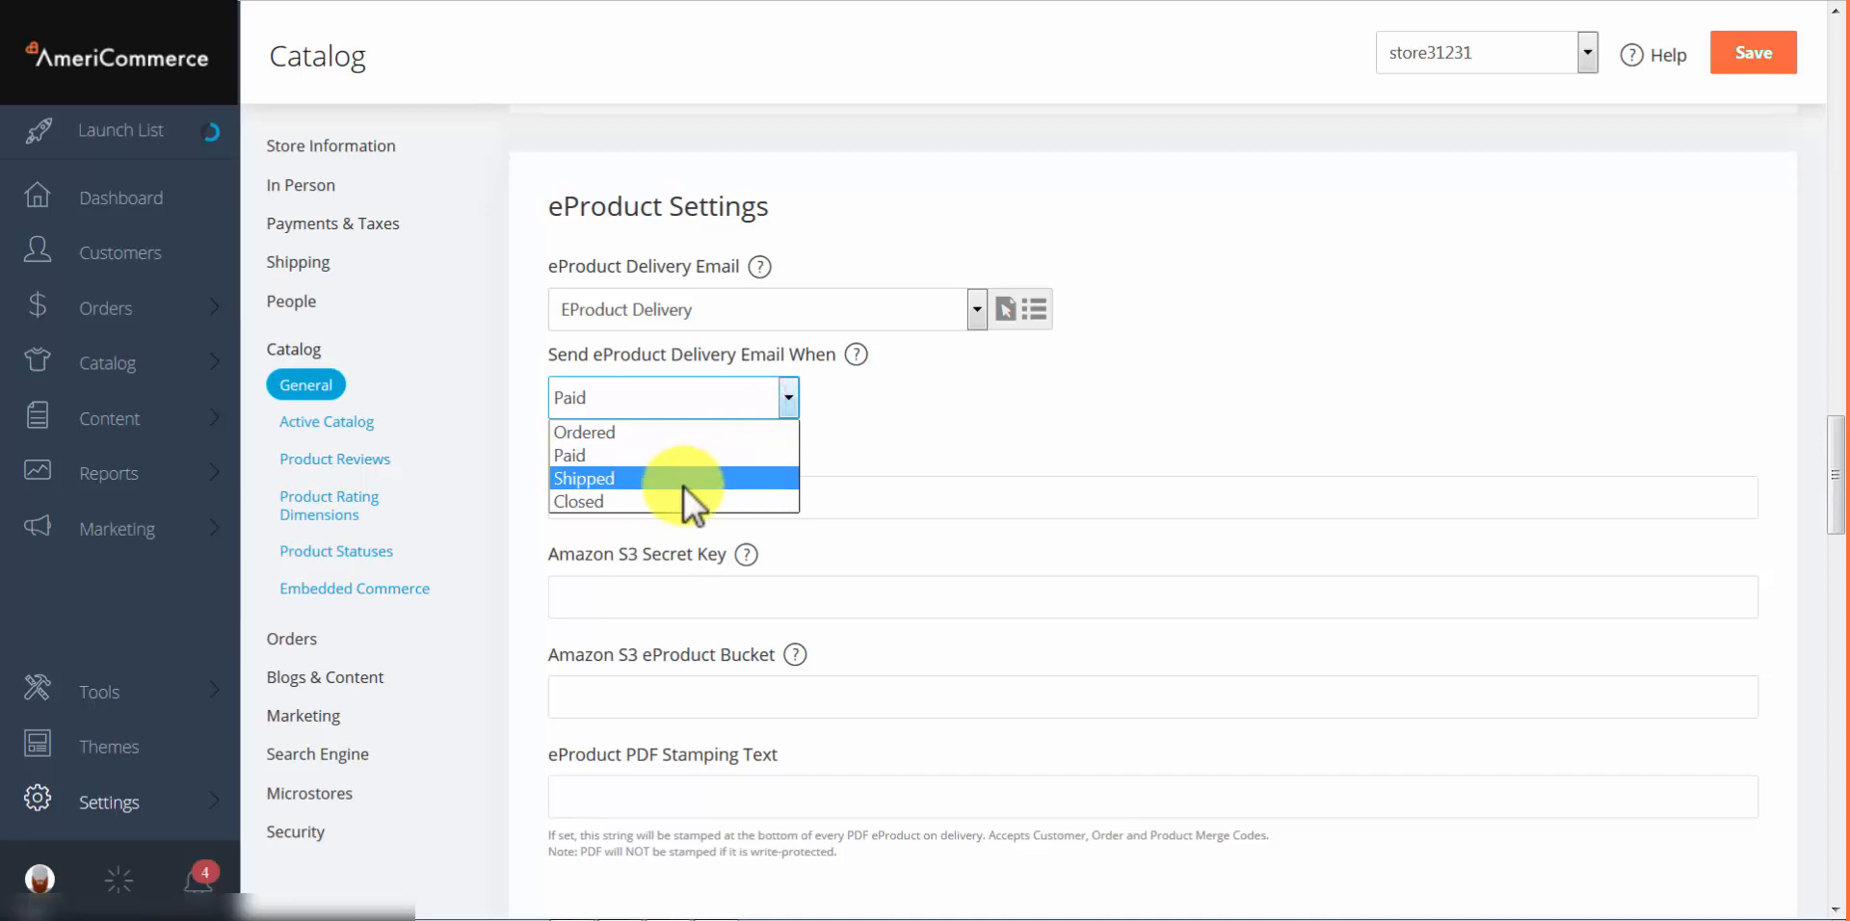
pyautogui.click(621, 503)
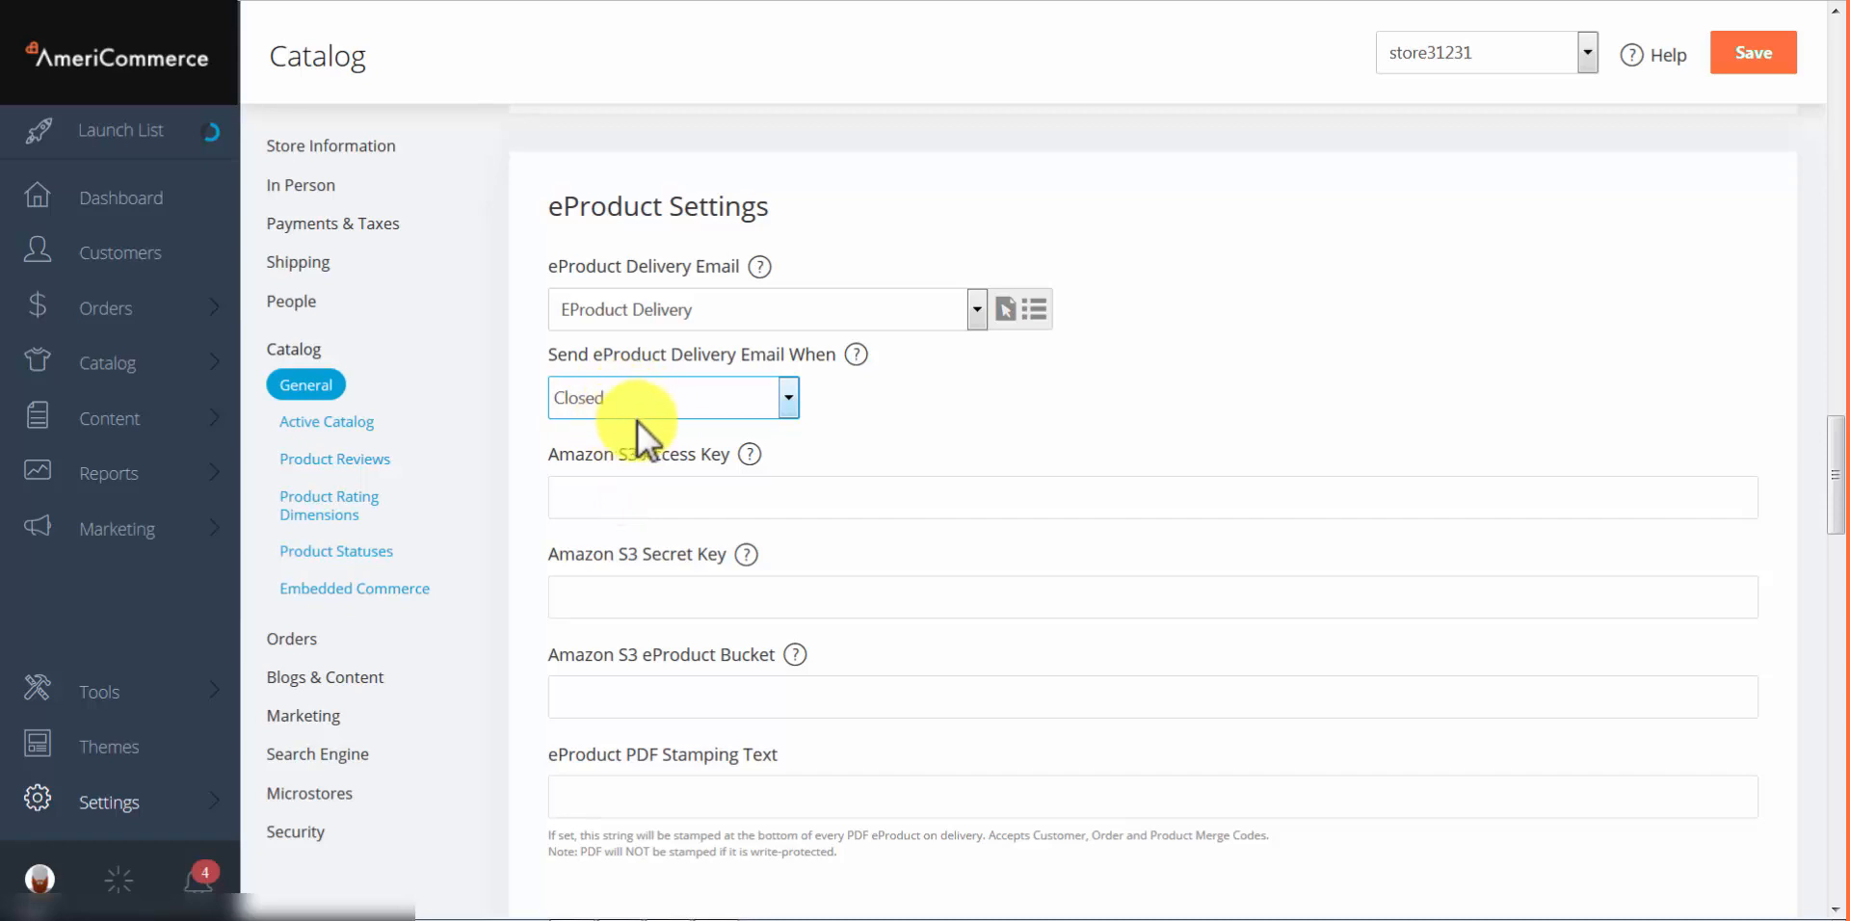
pyautogui.click(921, 367)
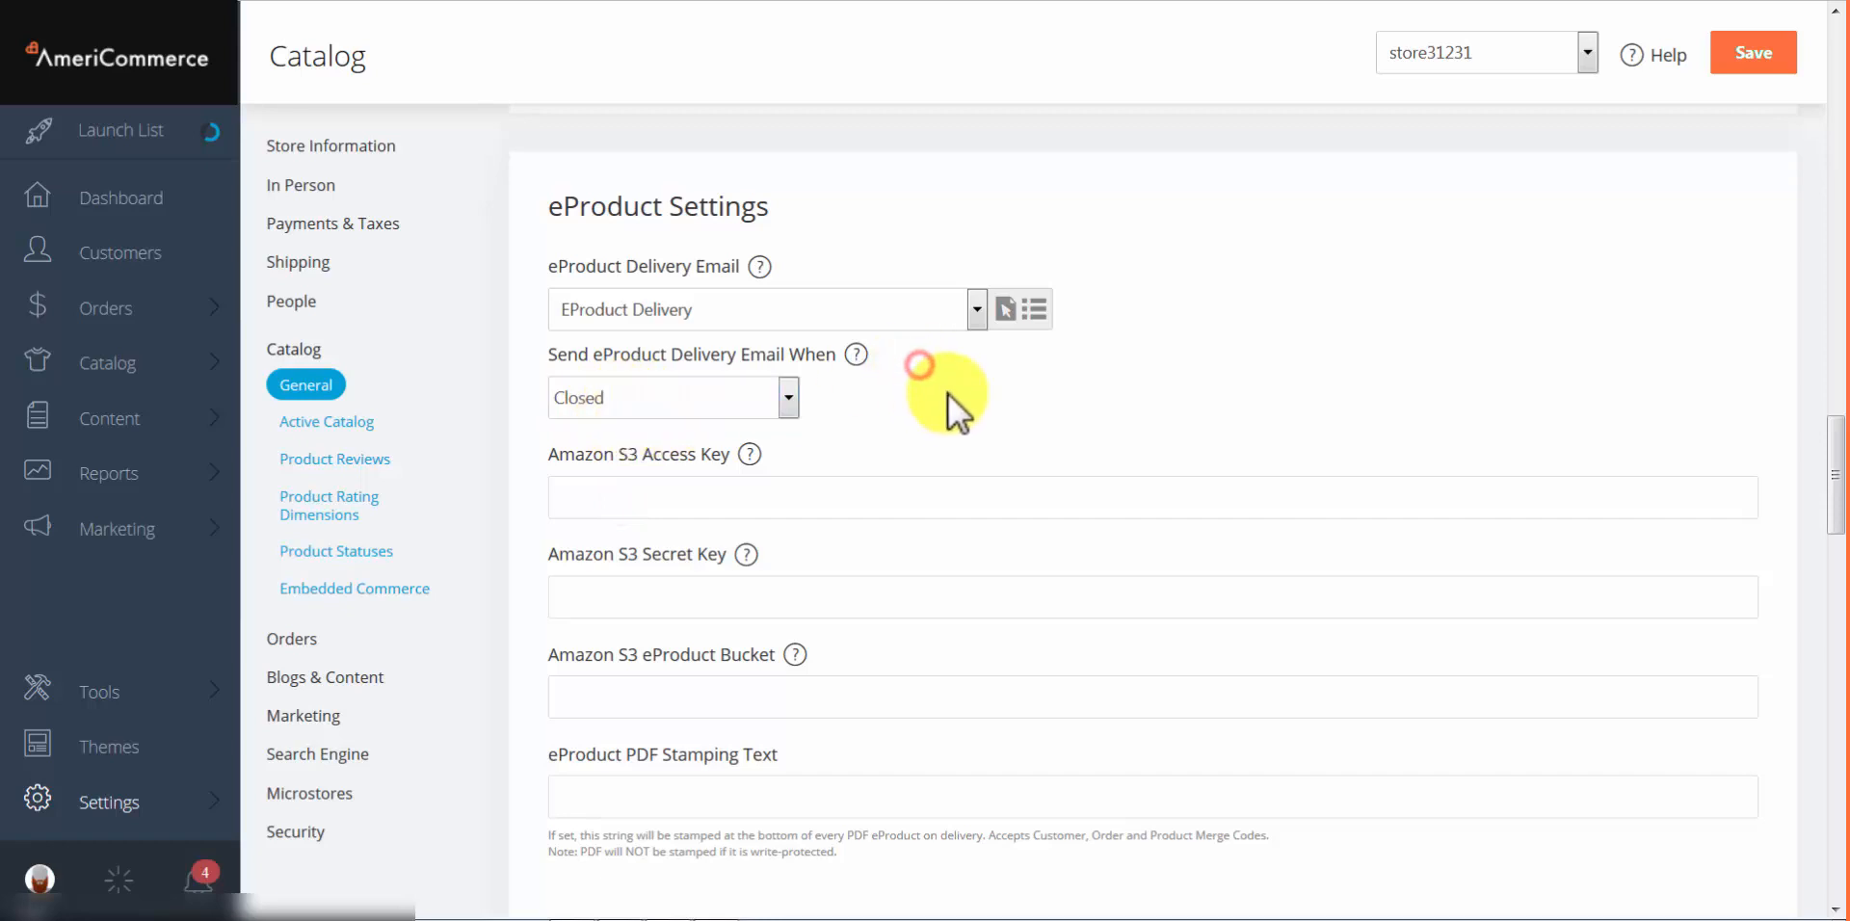
# Step: Point out the empty Amazon S3 access key and eProduct Bucket fields
pyautogui.scroll(1, 937, 395)
pyautogui.scroll(-2, 933, 396)
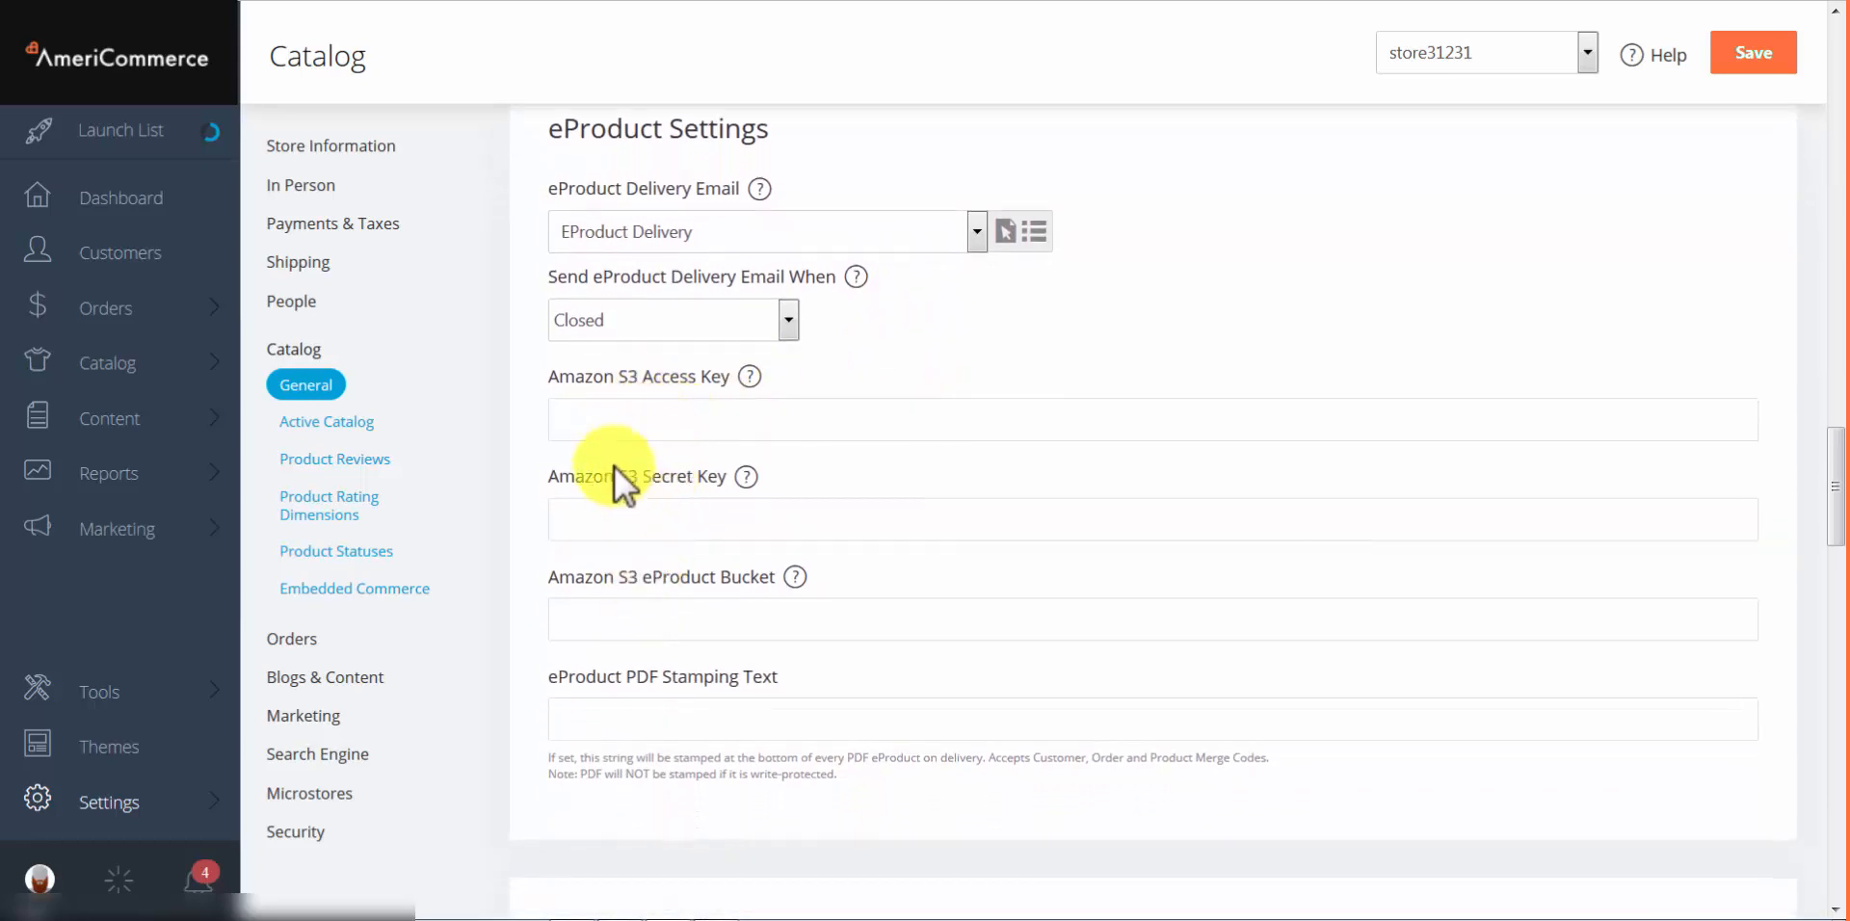
pyautogui.click(594, 419)
pyautogui.click(623, 517)
pyautogui.click(627, 621)
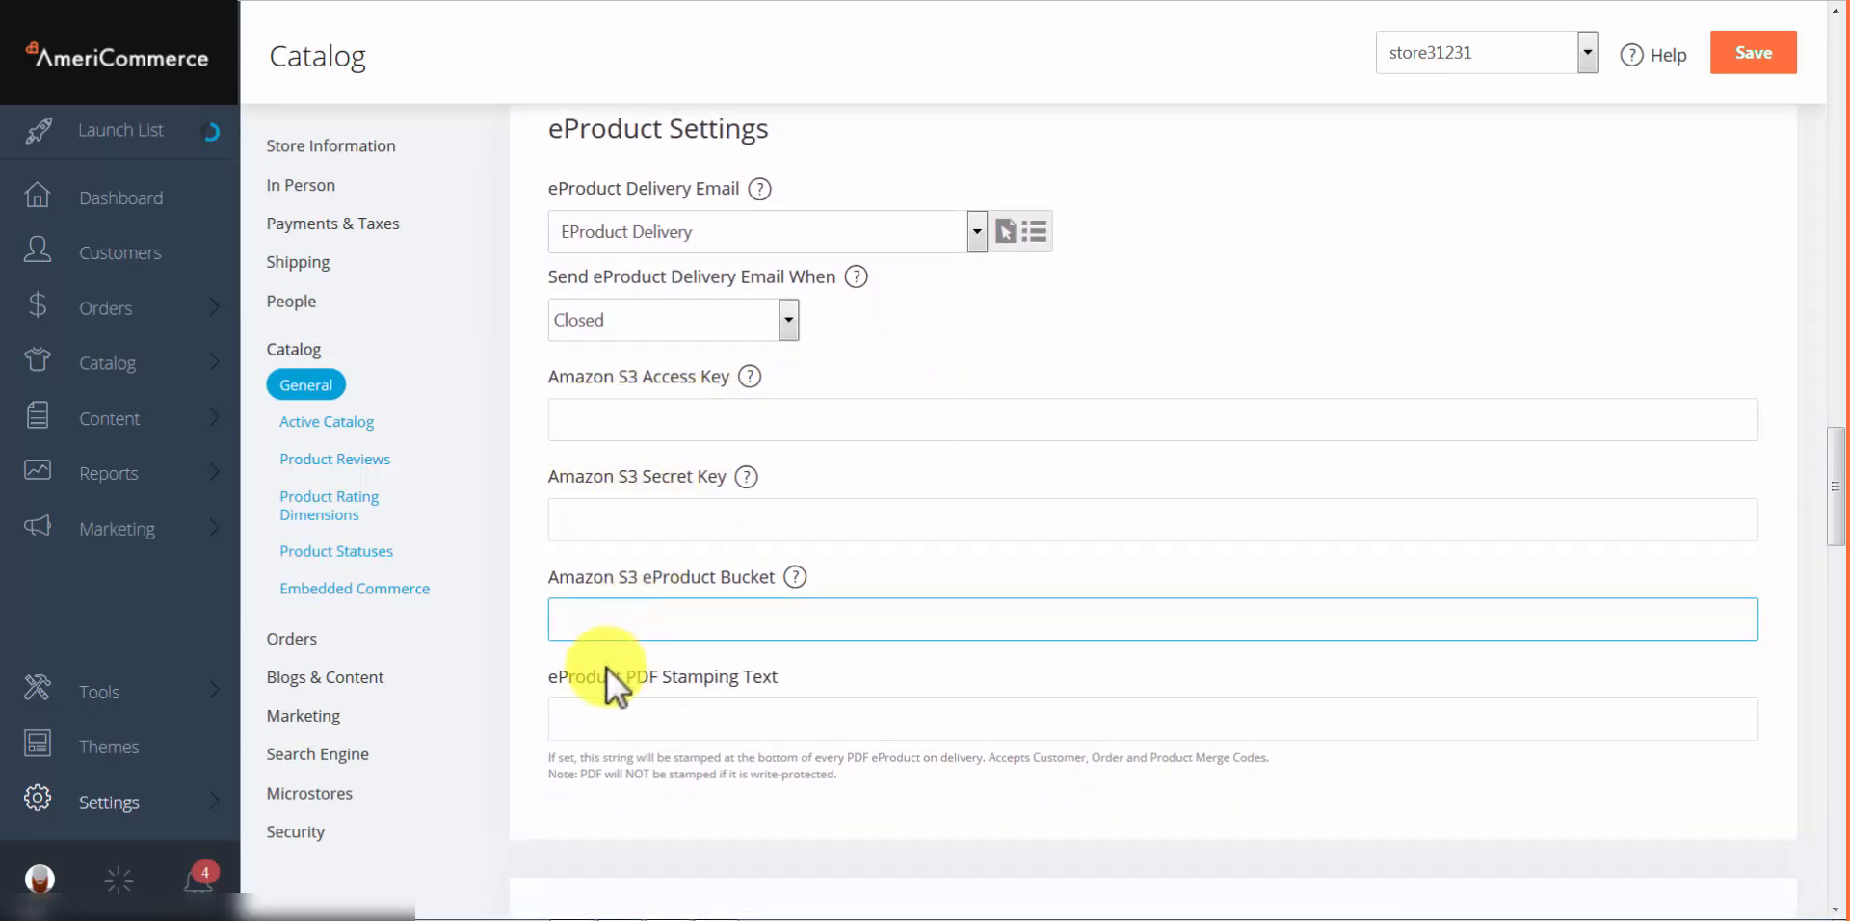
# Step: Point out PDF stamping text, then open the Stores tab listing the Test and Different price stores
pyautogui.click(627, 714)
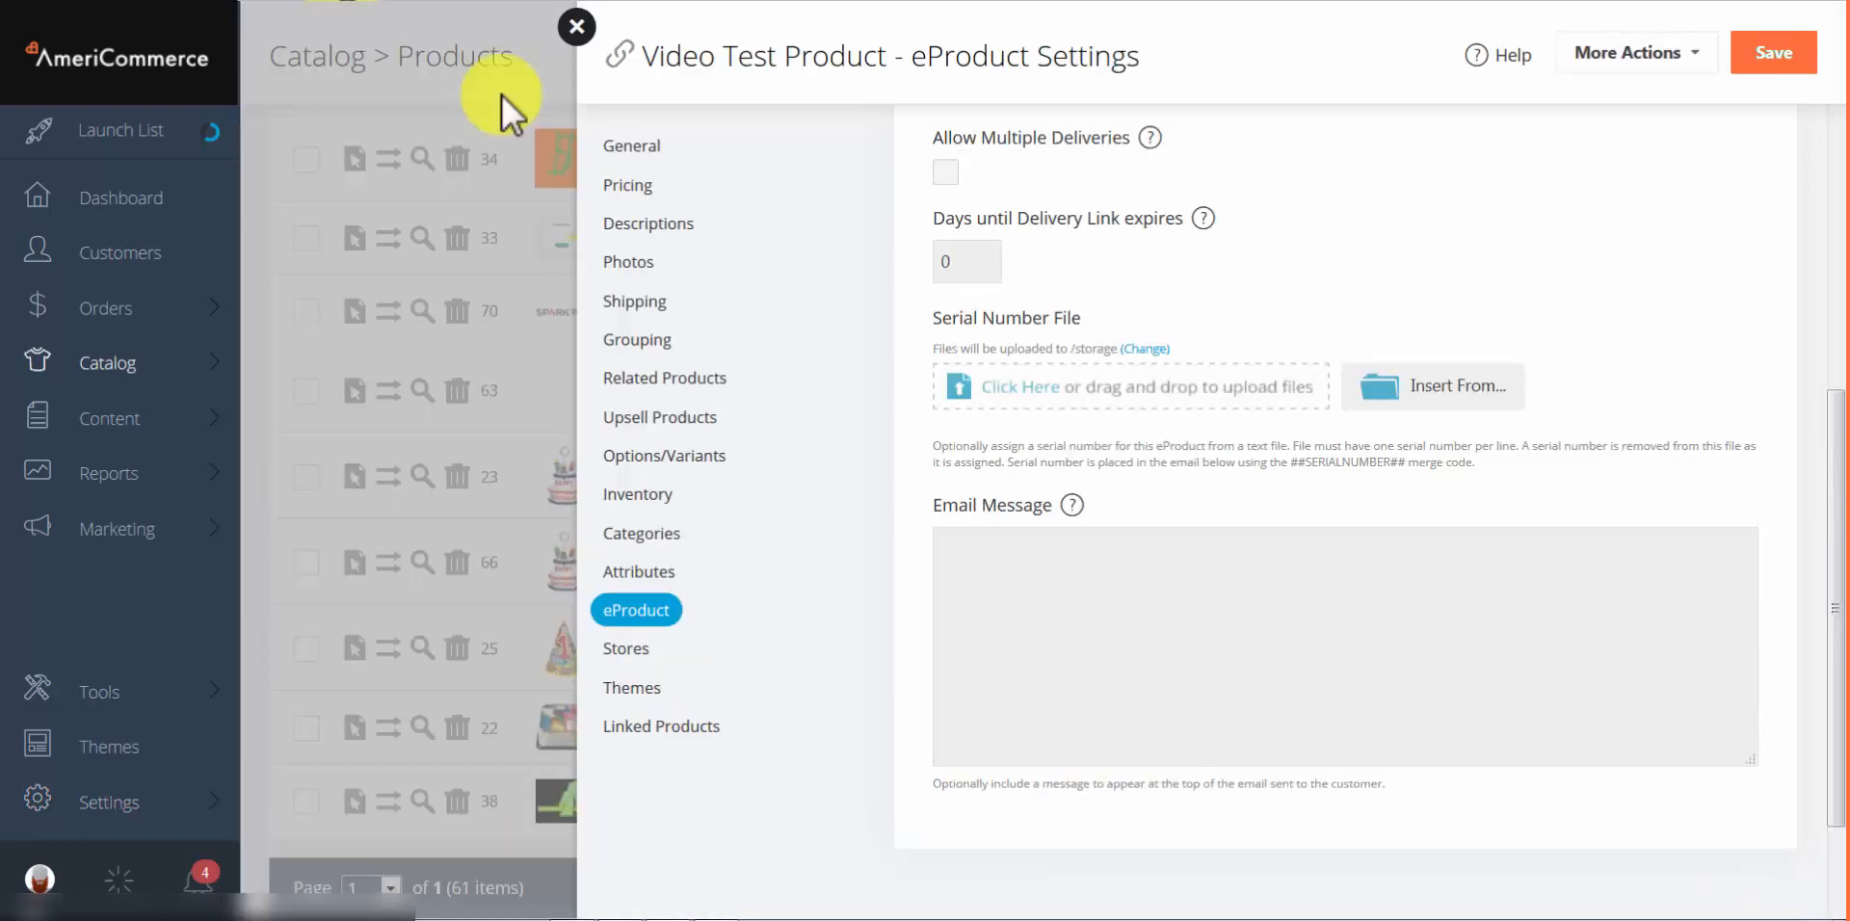
pyautogui.click(634, 650)
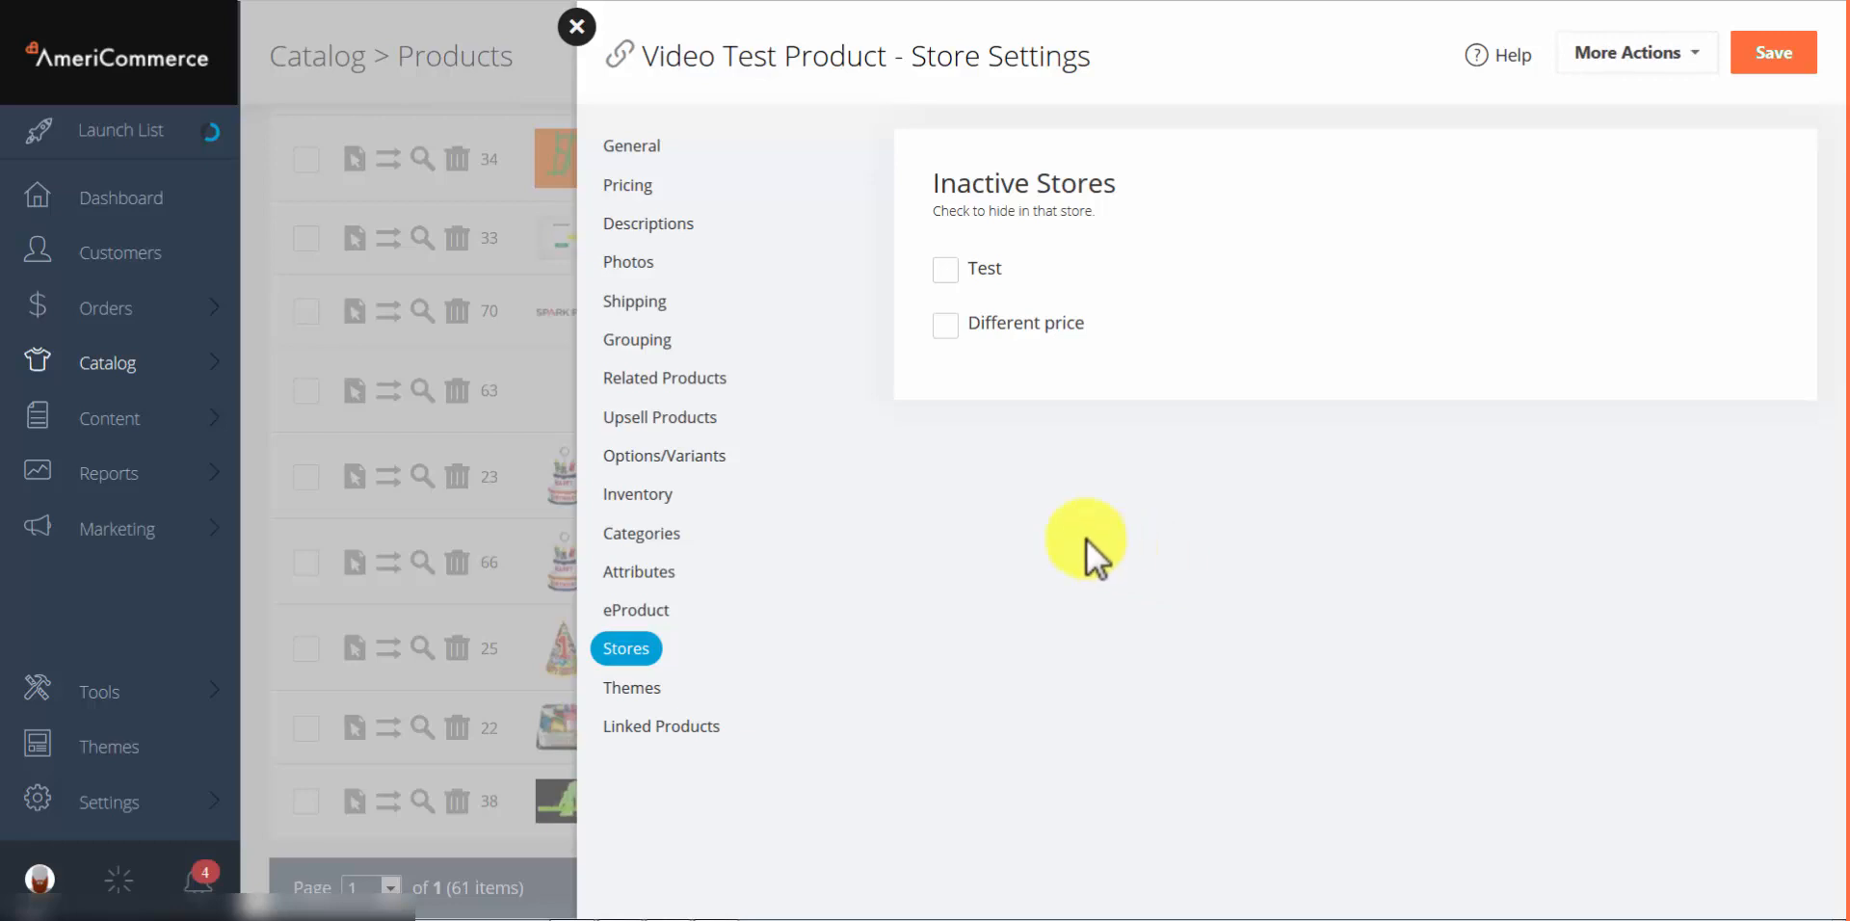
pyautogui.click(114, 808)
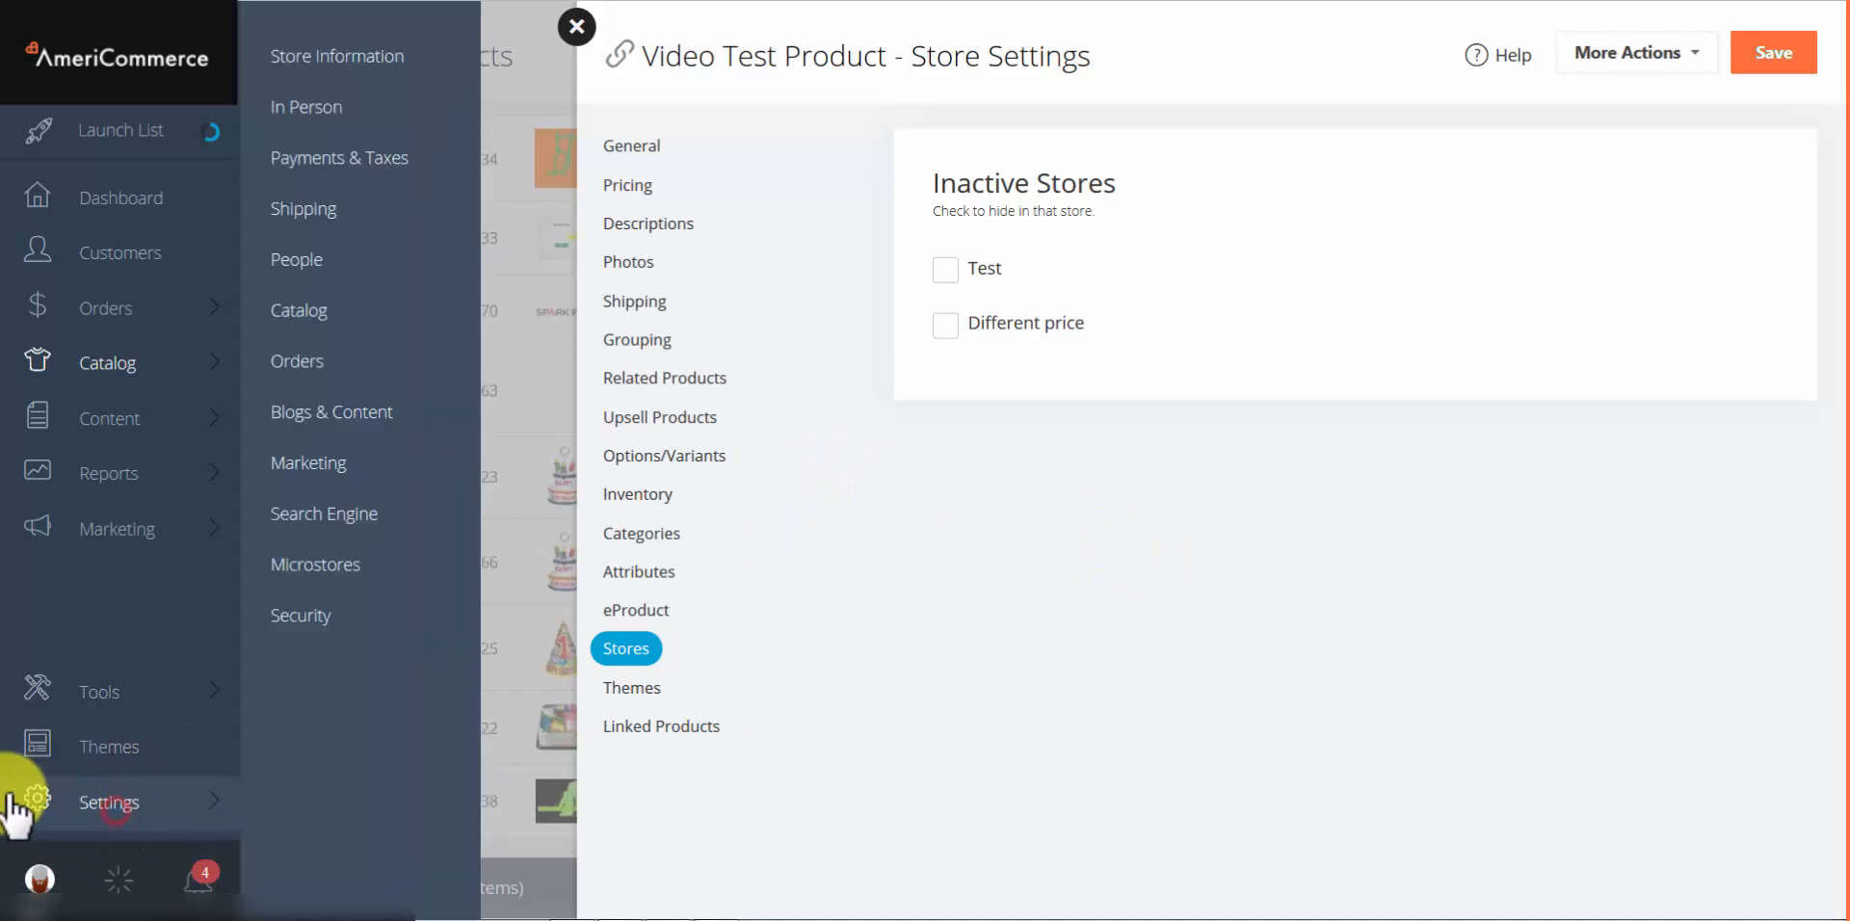
pyautogui.click(308, 311)
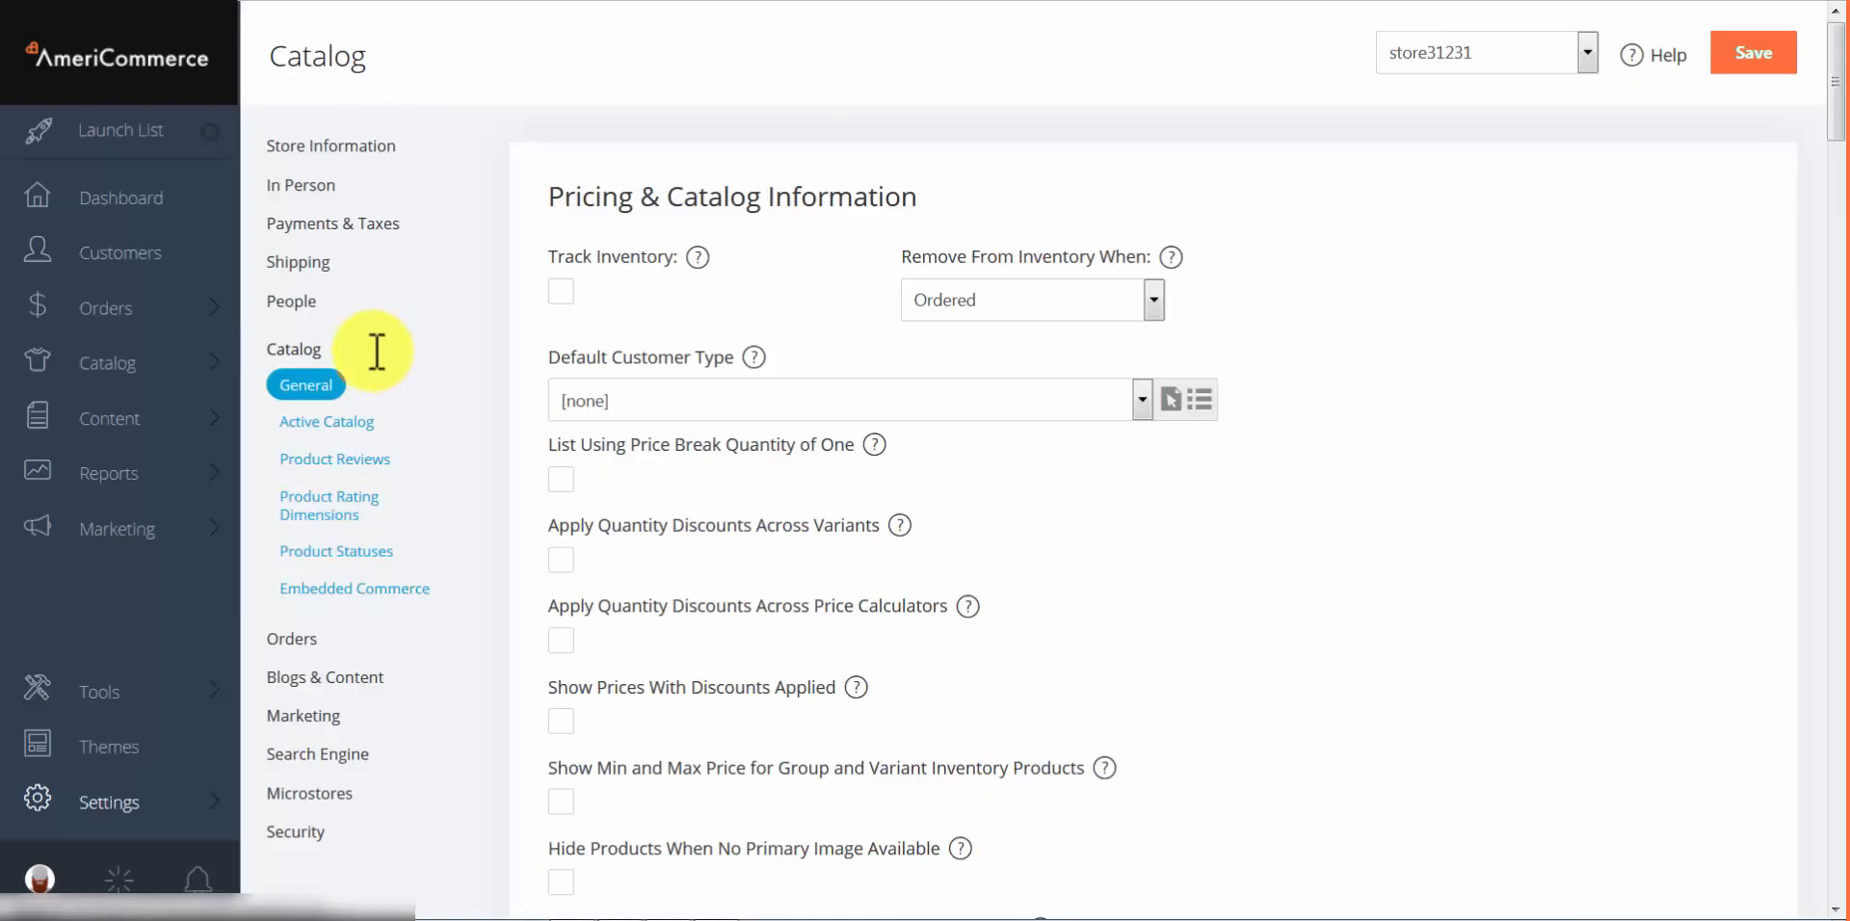
pyautogui.click(333, 424)
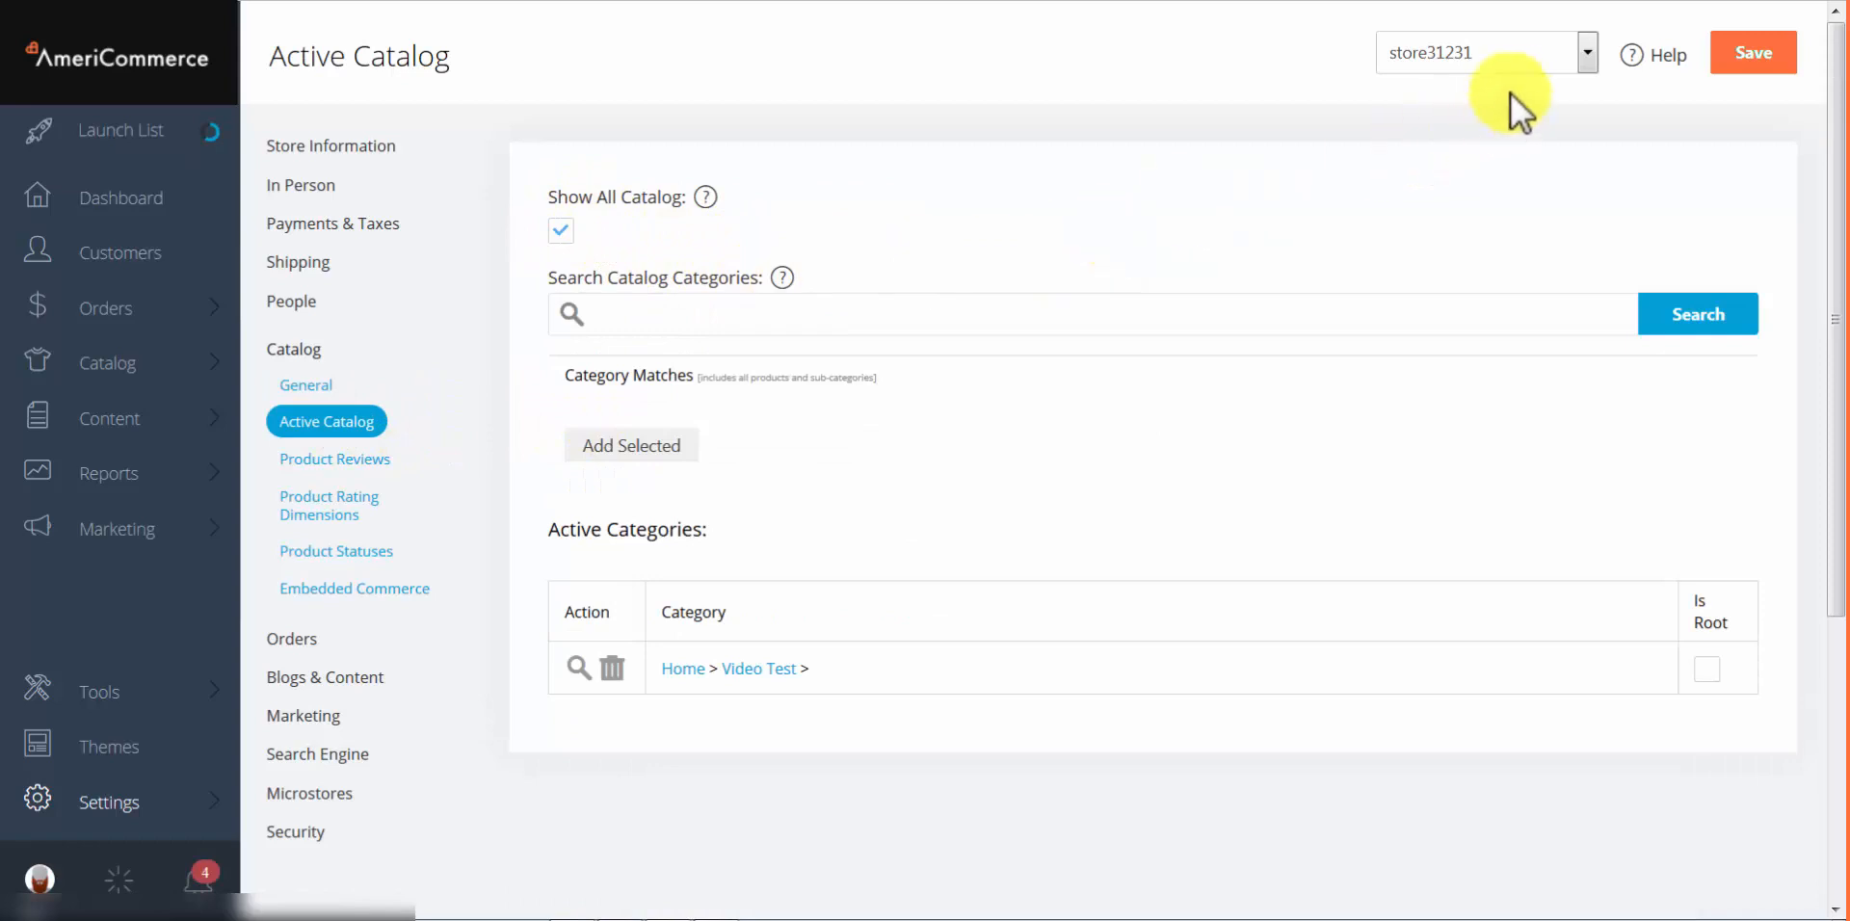
pyautogui.click(1518, 67)
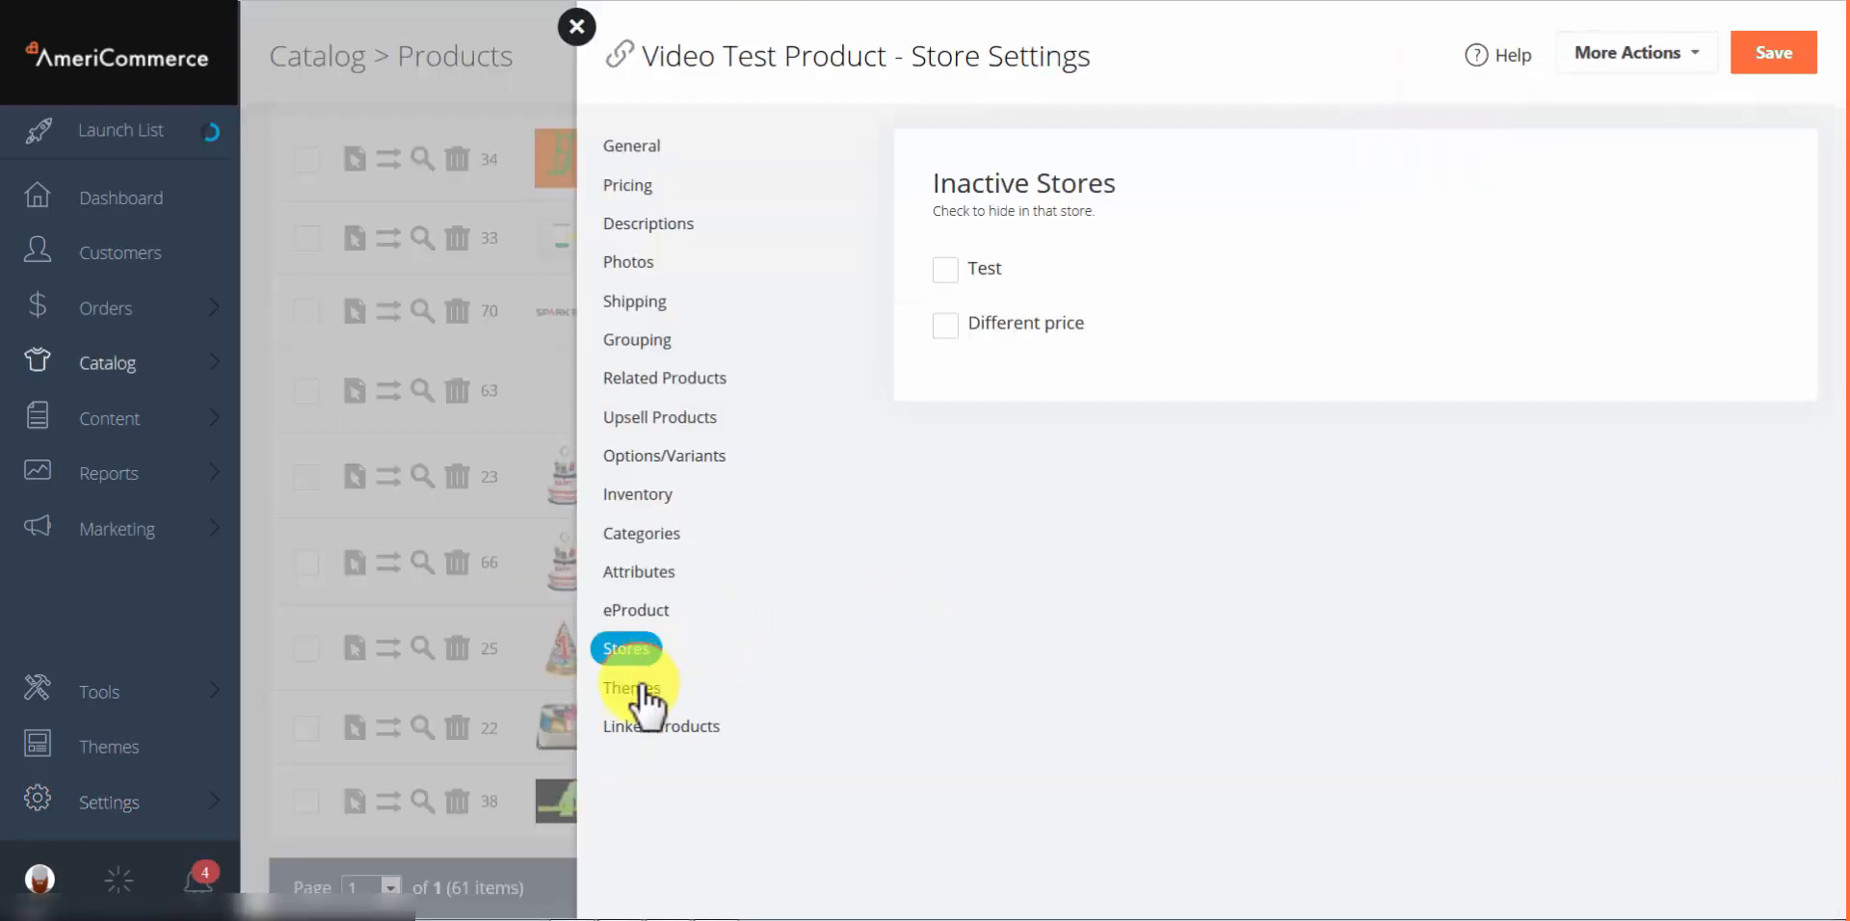
# Step: Inspect the Themes tab's Store Name page layout choices, leaving the layout unchanged
pyautogui.click(644, 695)
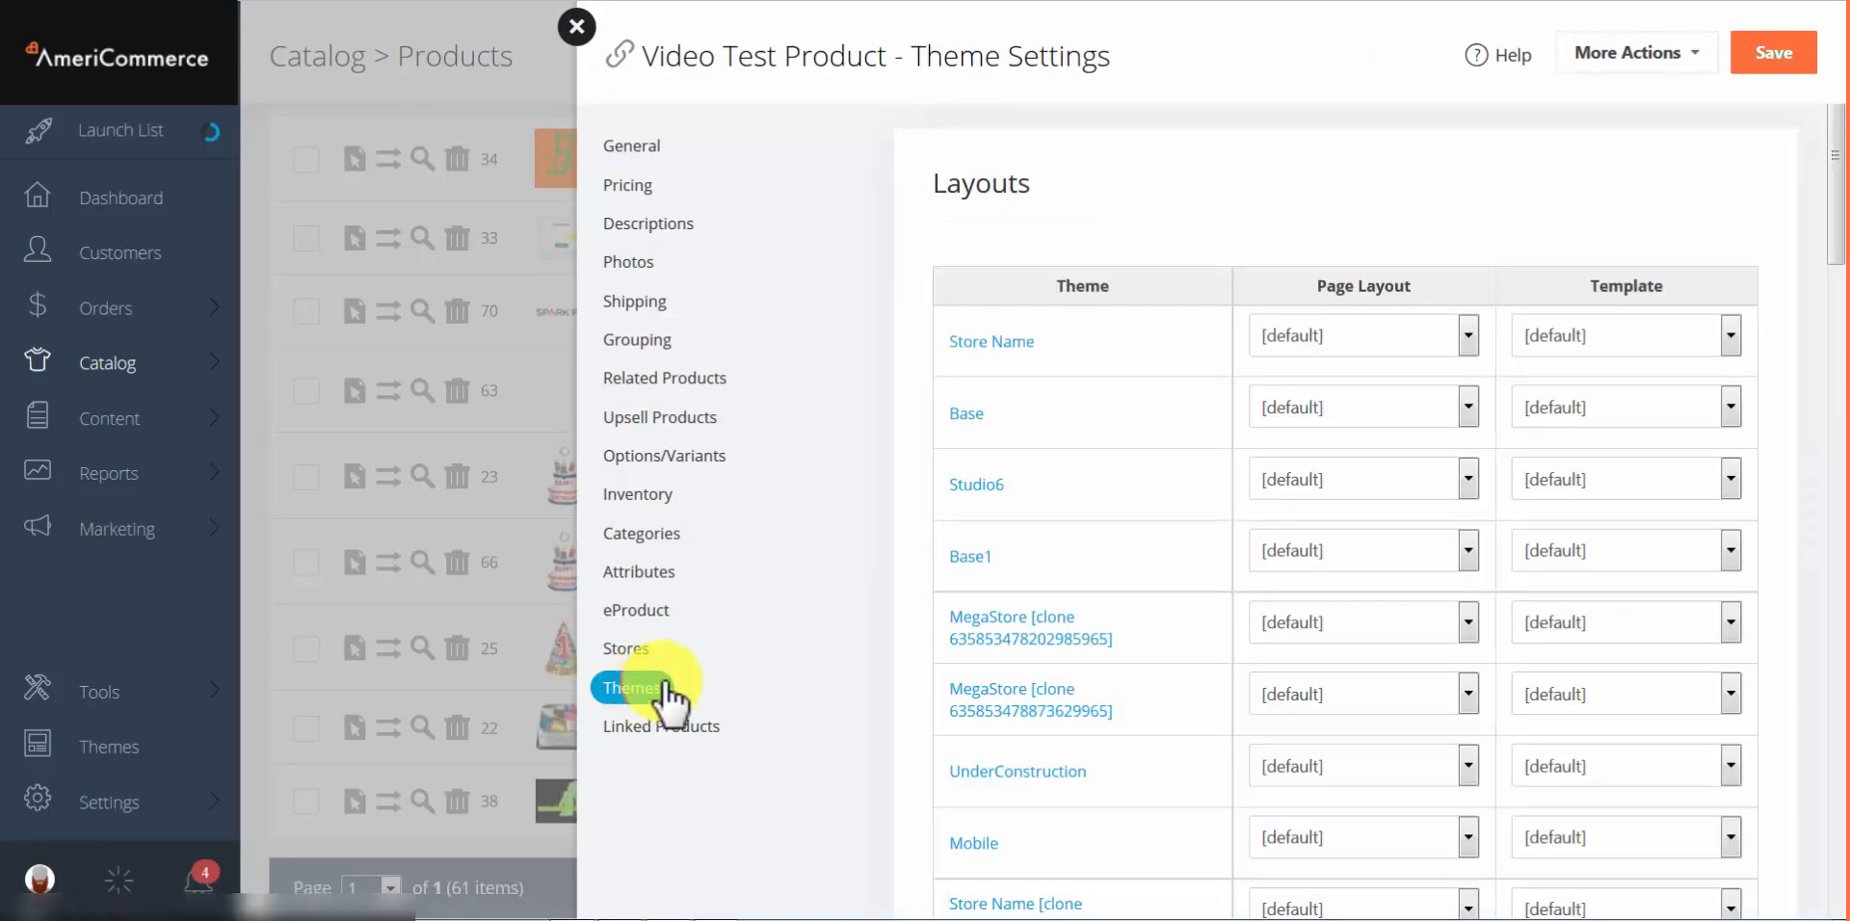
pyautogui.click(1318, 349)
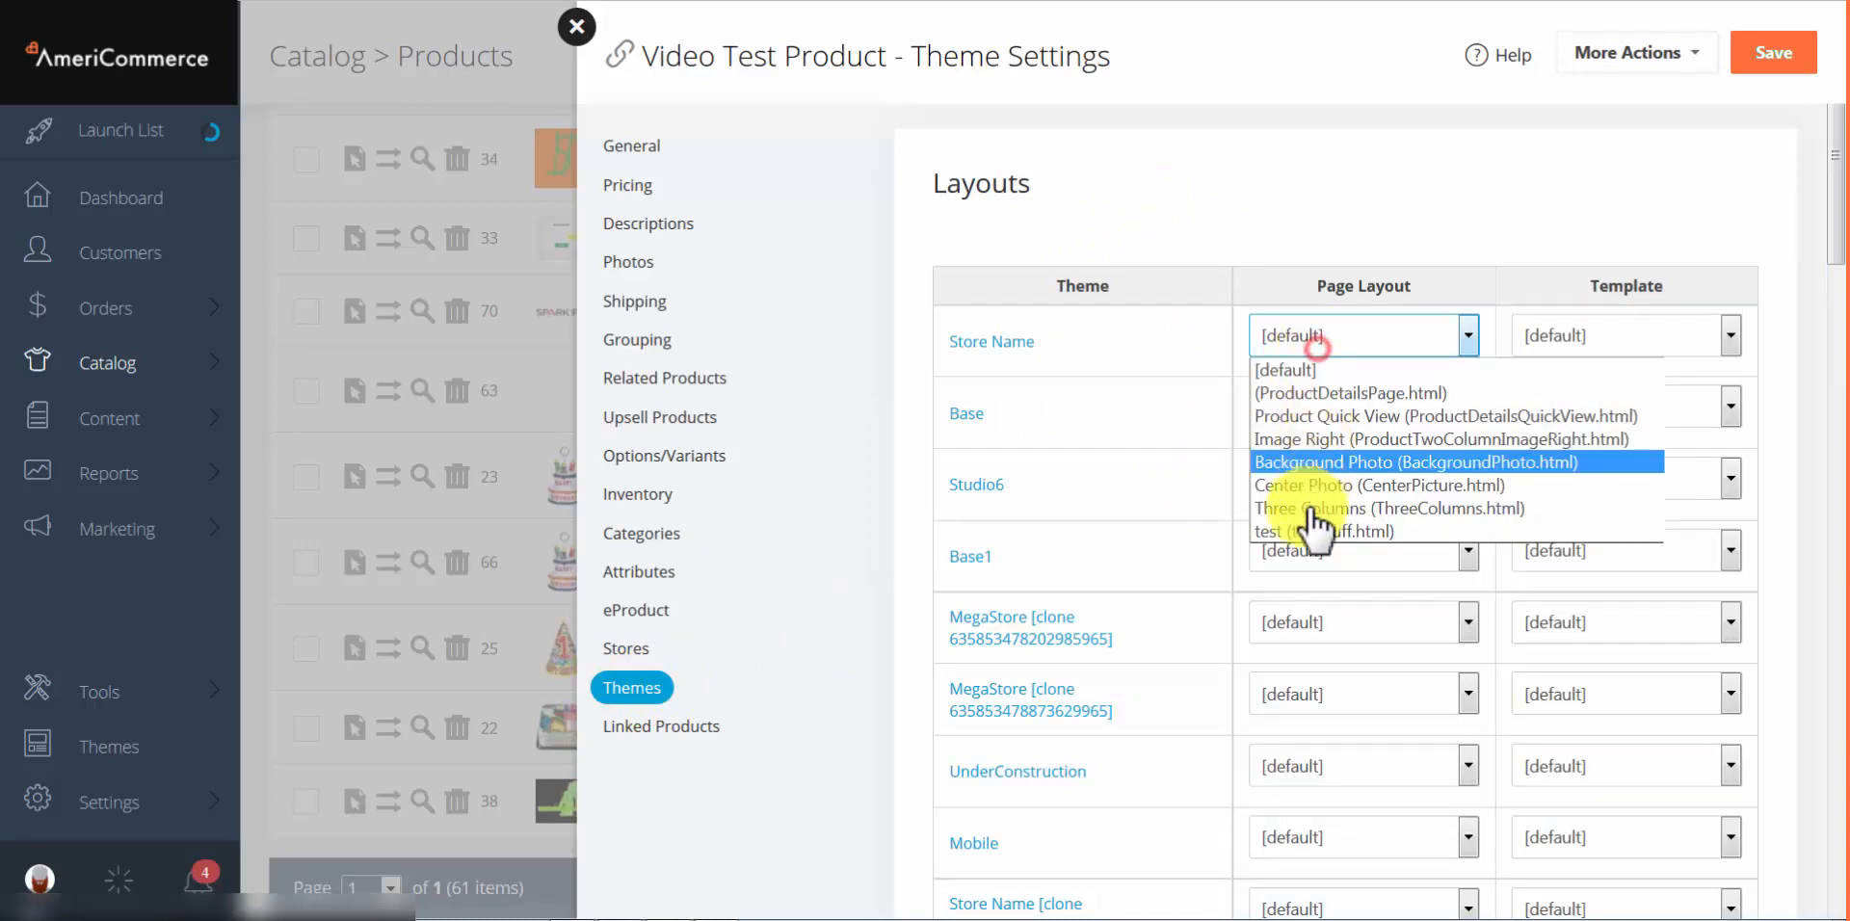
pyautogui.click(1226, 224)
# Step: Scroll down and open the product's empty Linked Products tab
pyautogui.moveTo(1839, 231); pyautogui.dragTo(1792, 812)
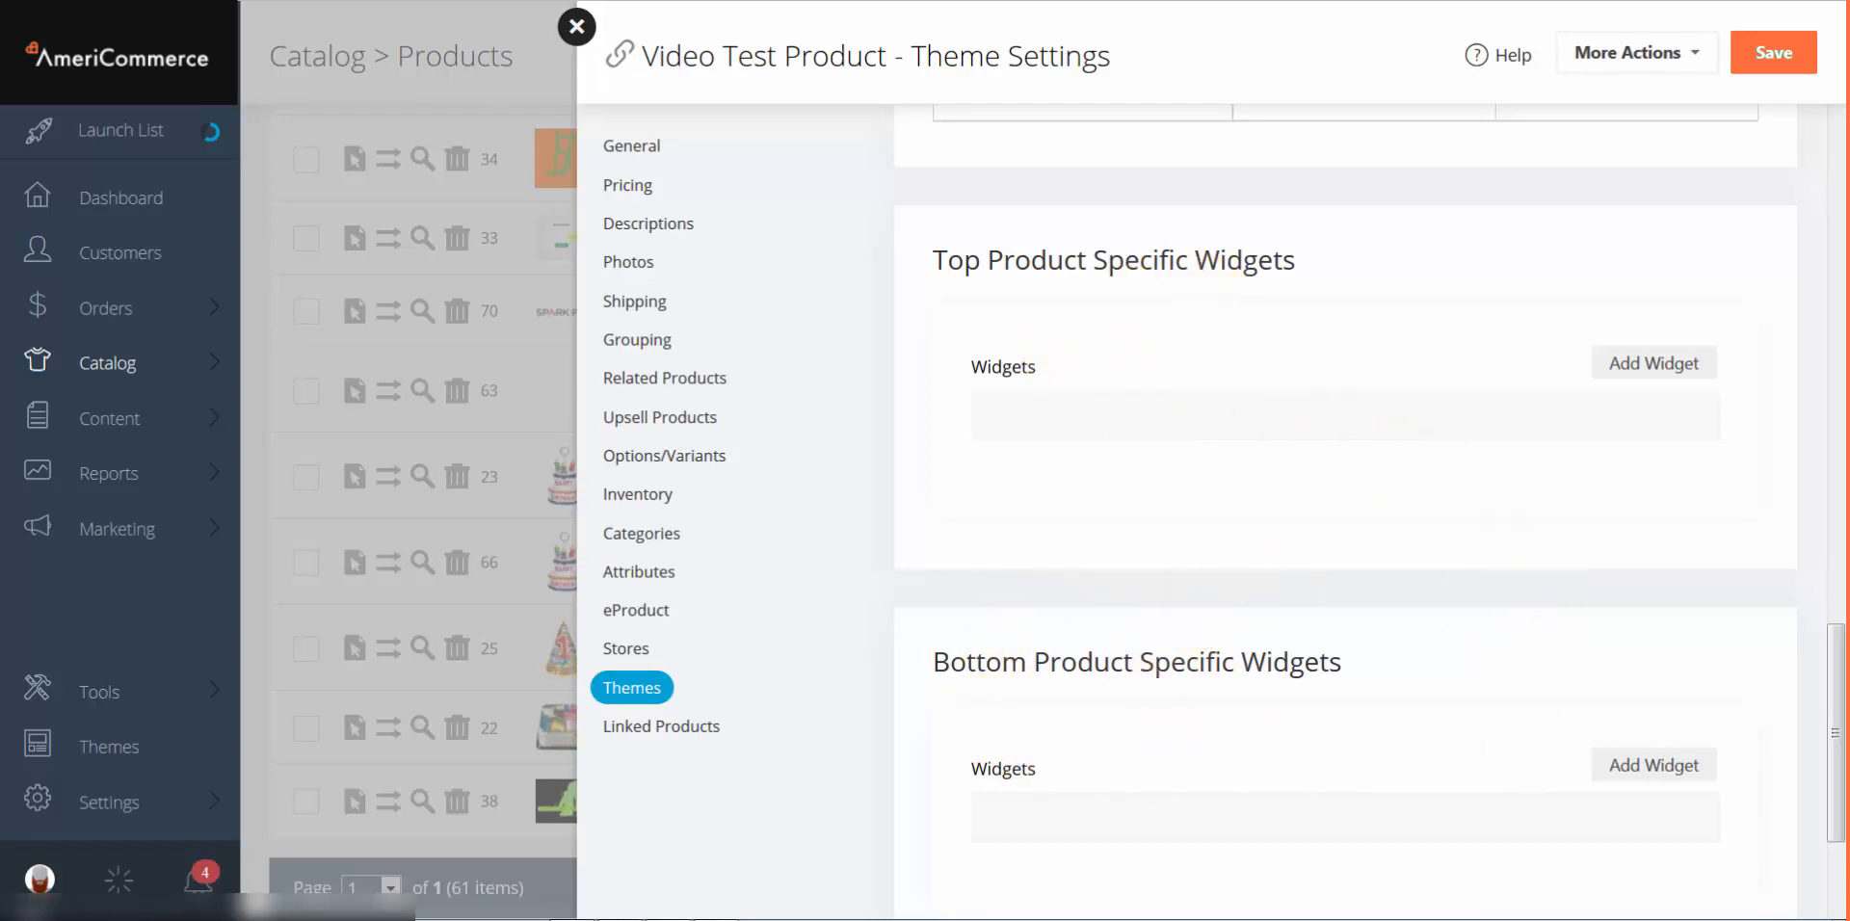
pyautogui.scroll(-1, 1188, 609)
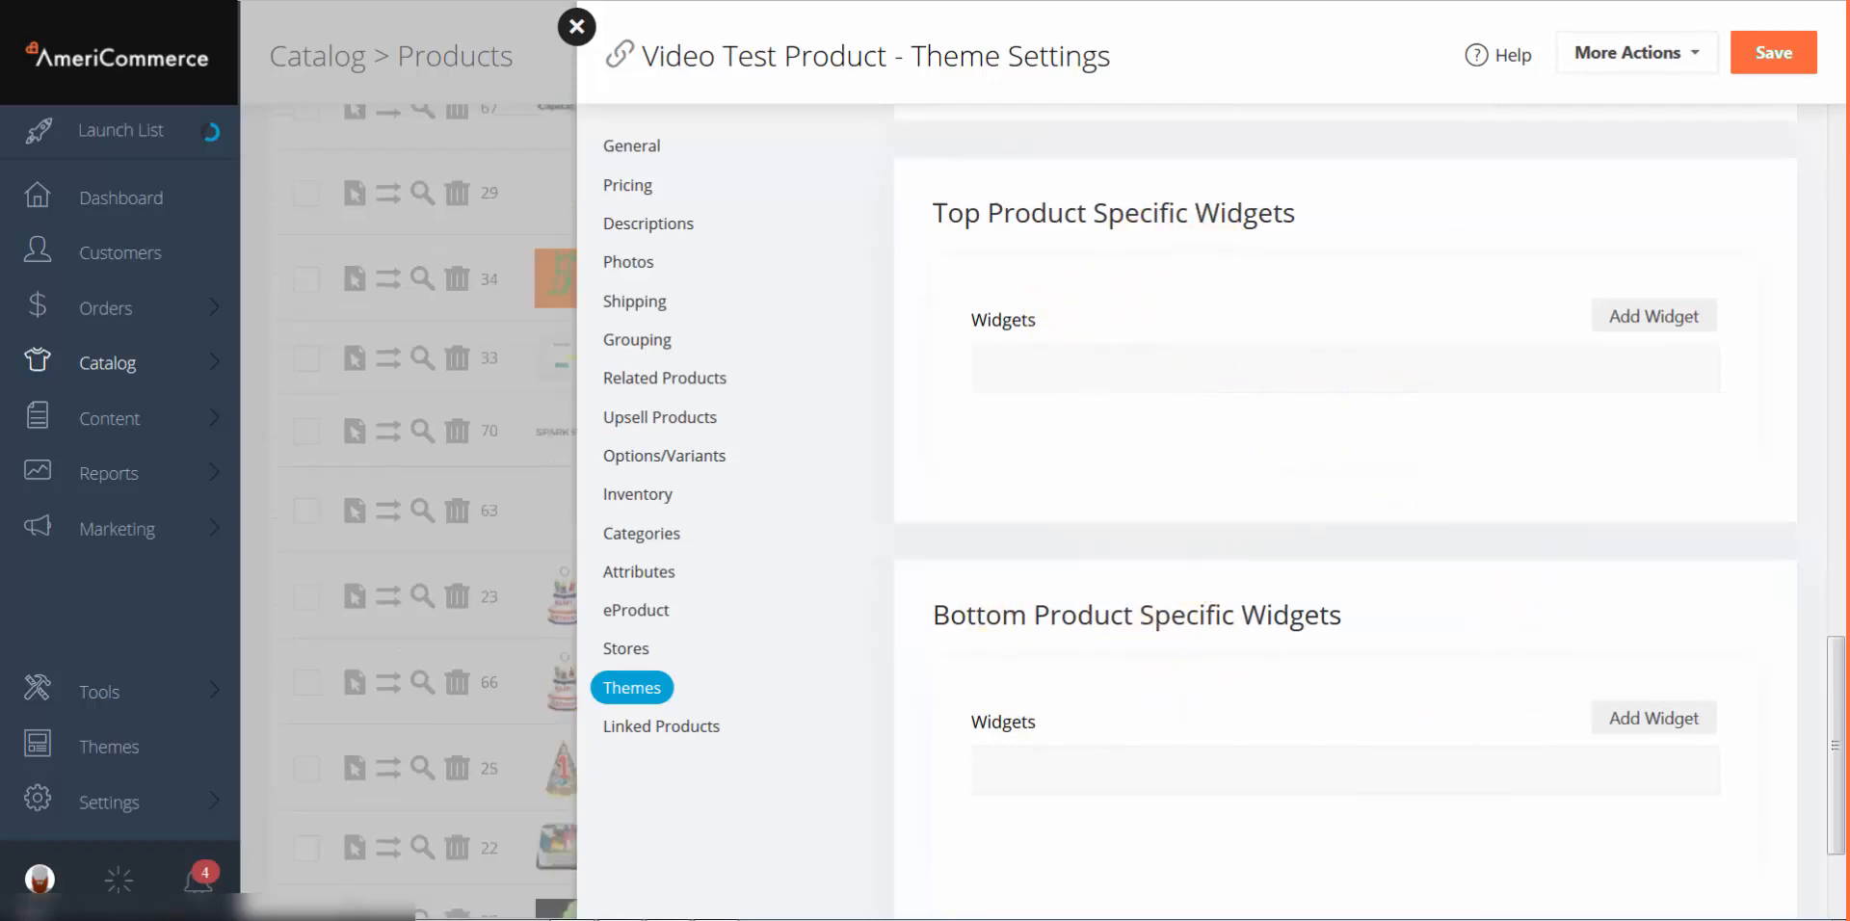
pyautogui.click(646, 728)
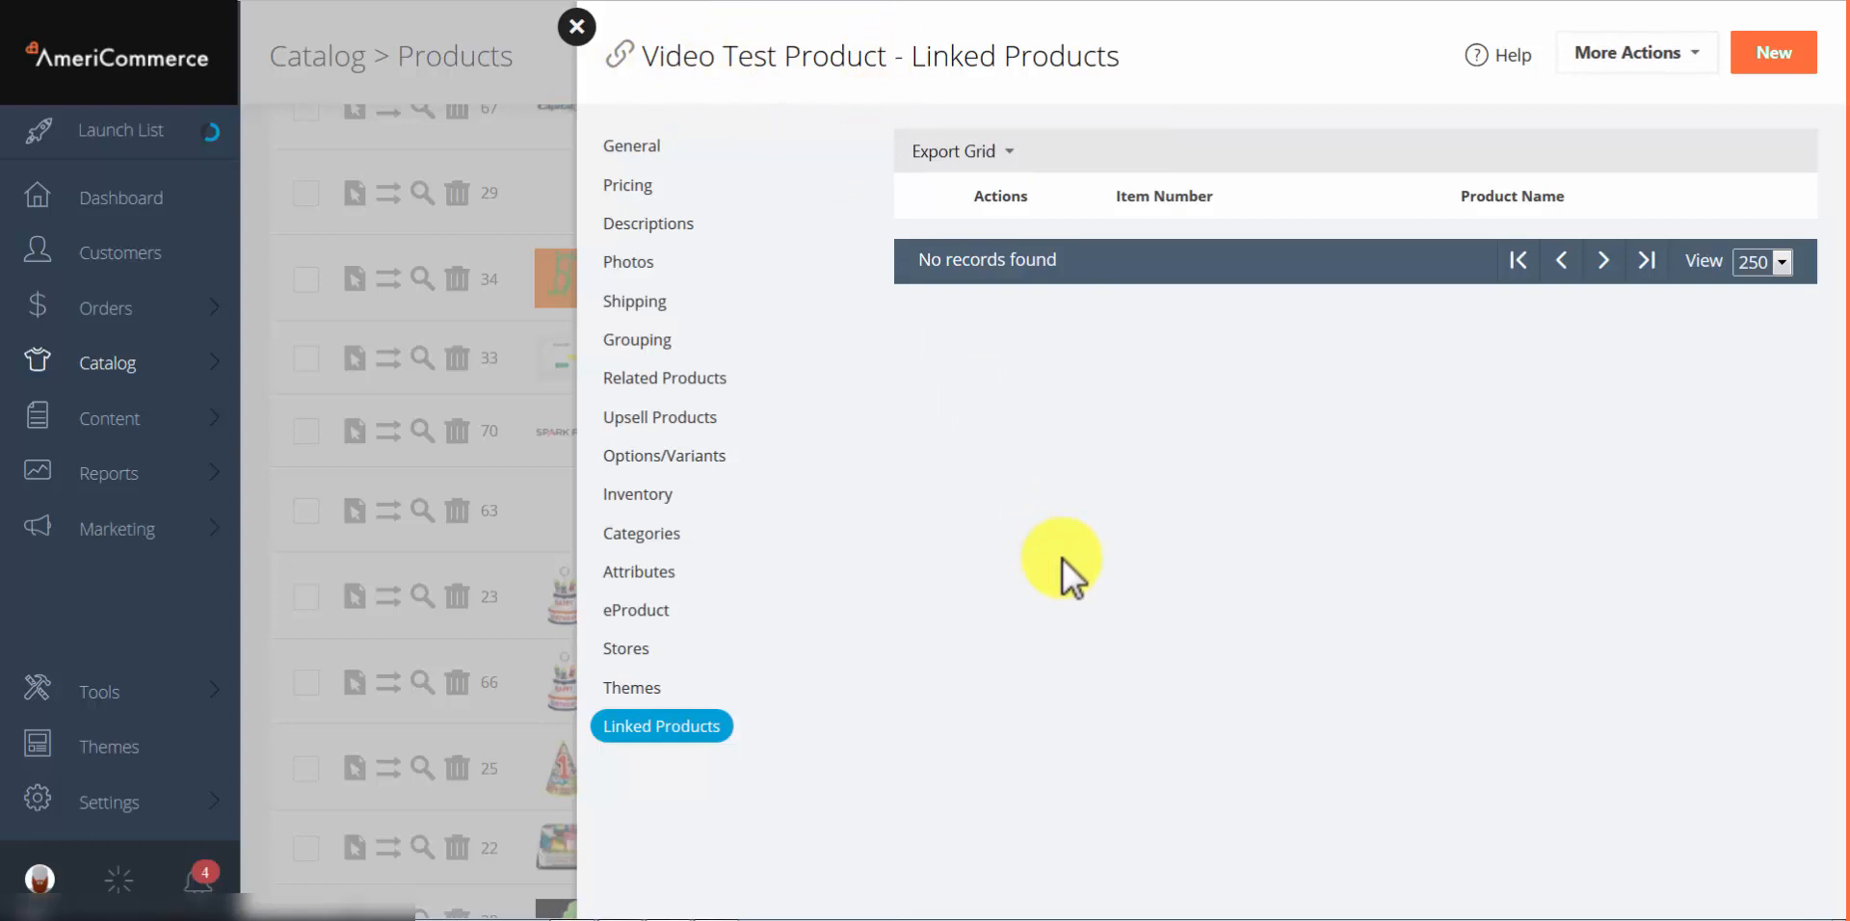
# Step: Add a new linked product named 'linked' and save it
pyautogui.click(1762, 56)
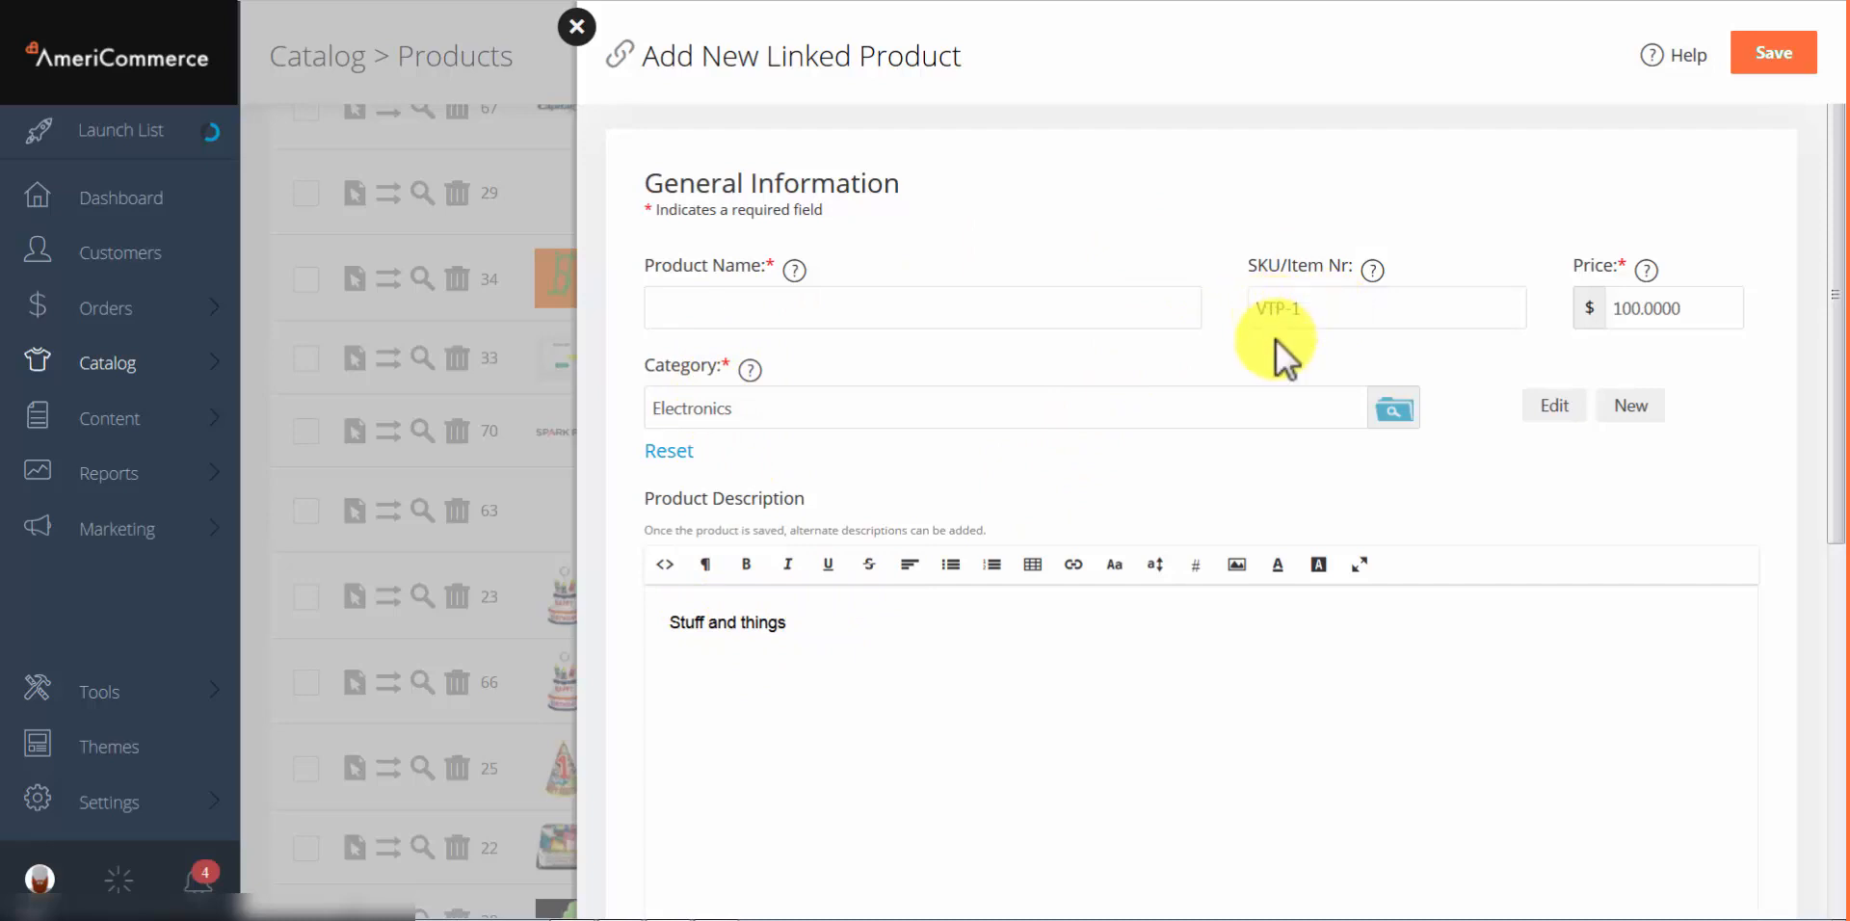
pyautogui.scroll(-6, 1228, 376)
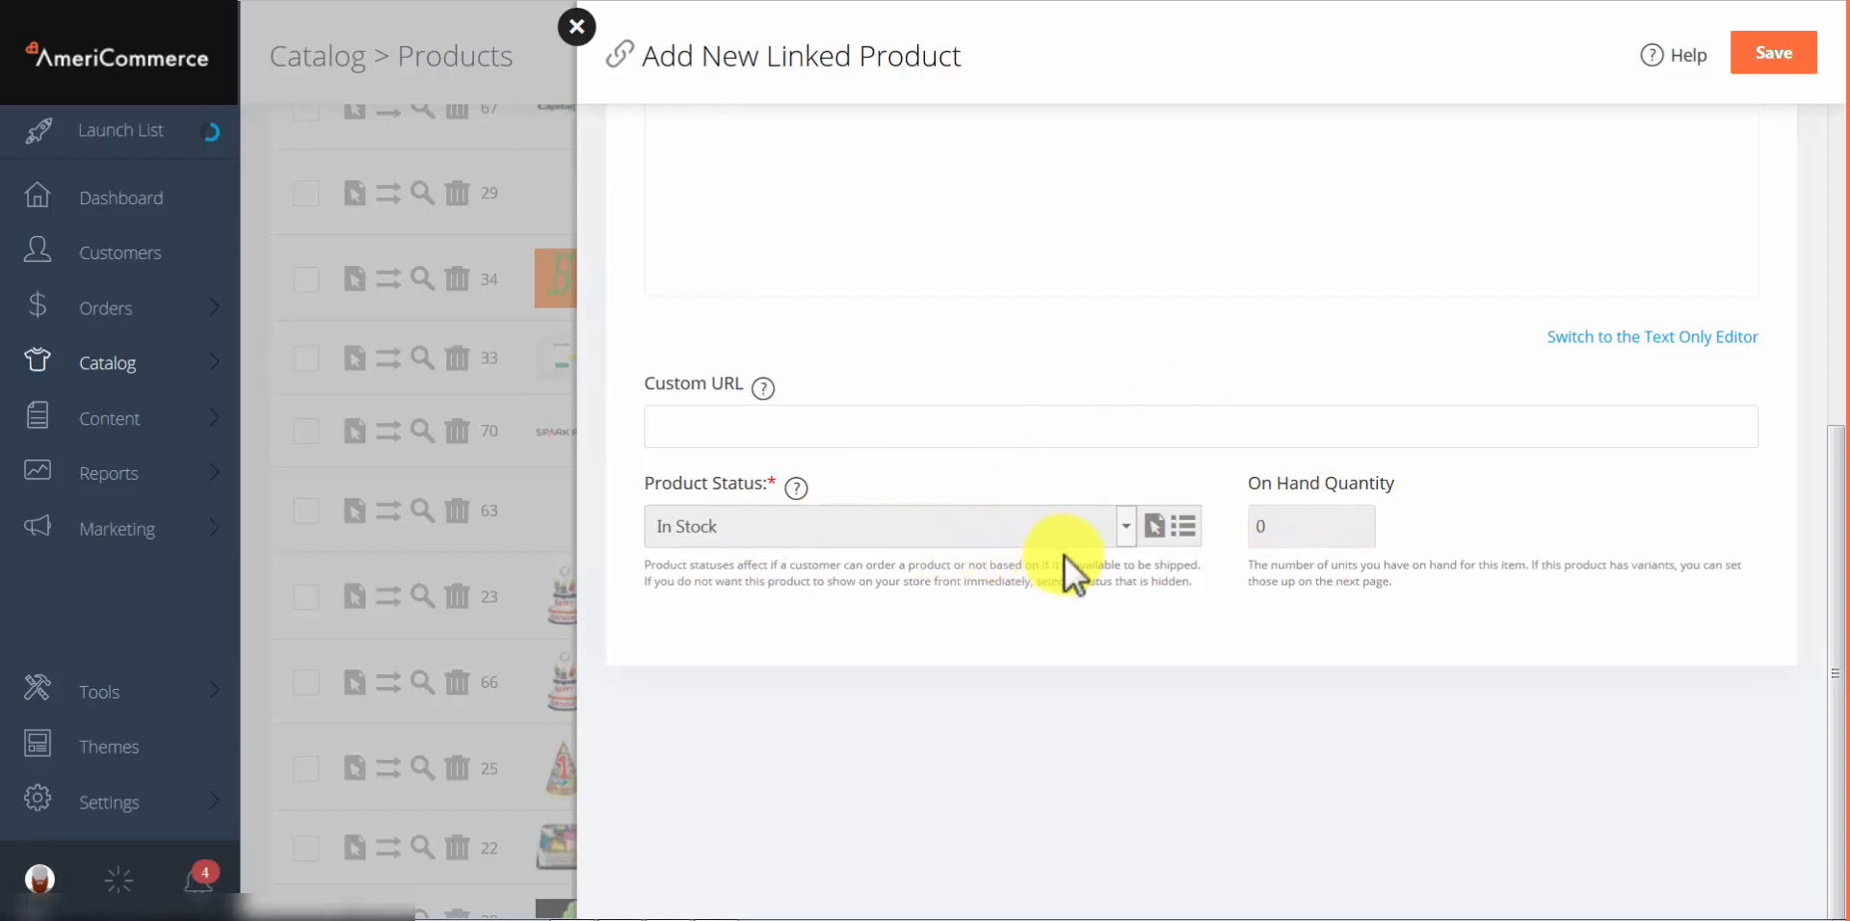
pyautogui.scroll(10, 1108, 501)
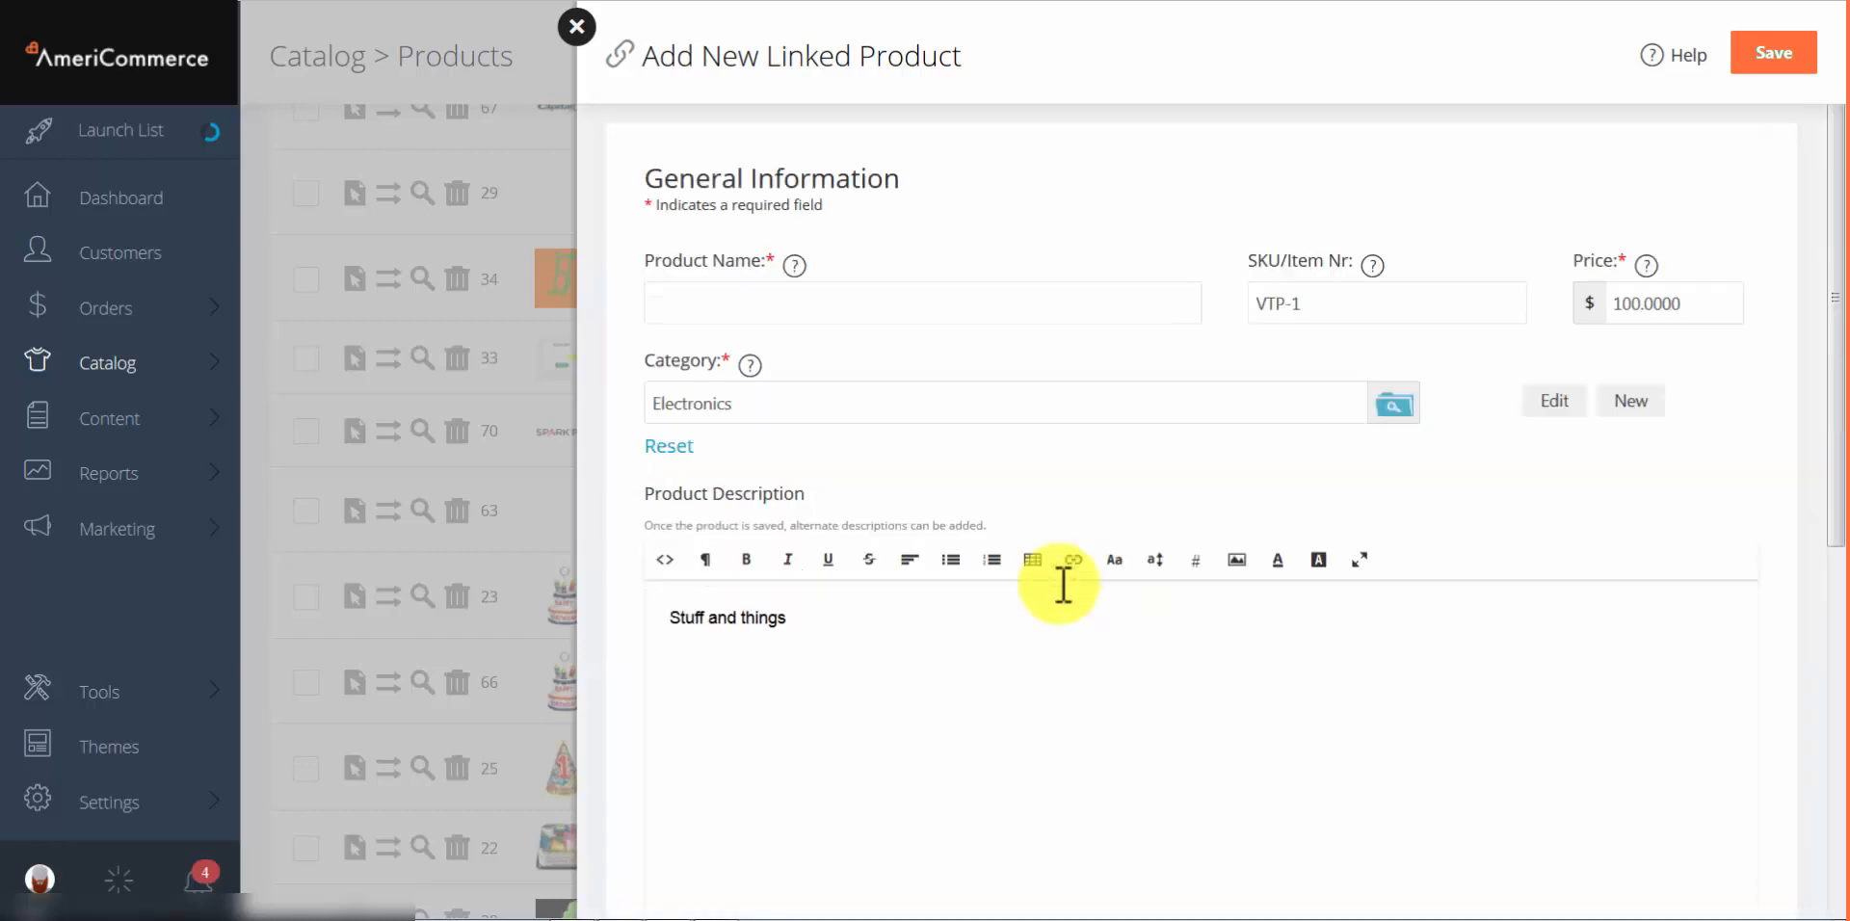
pyautogui.click(834, 325)
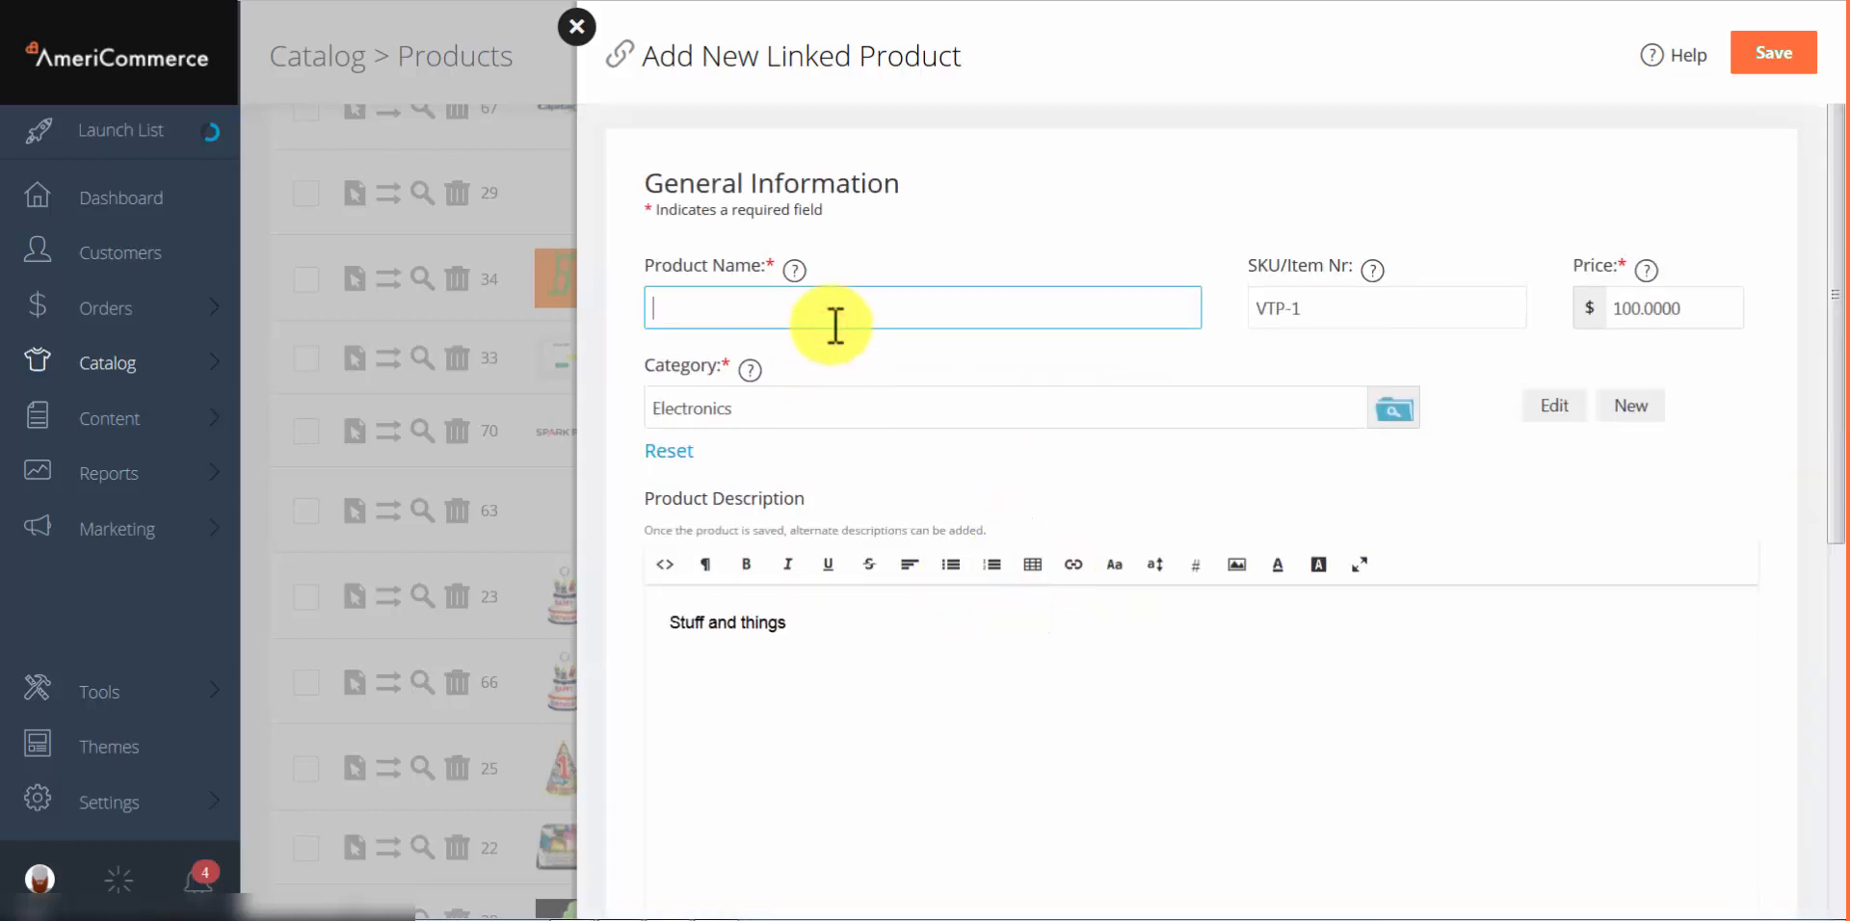
pyautogui.write('linked')
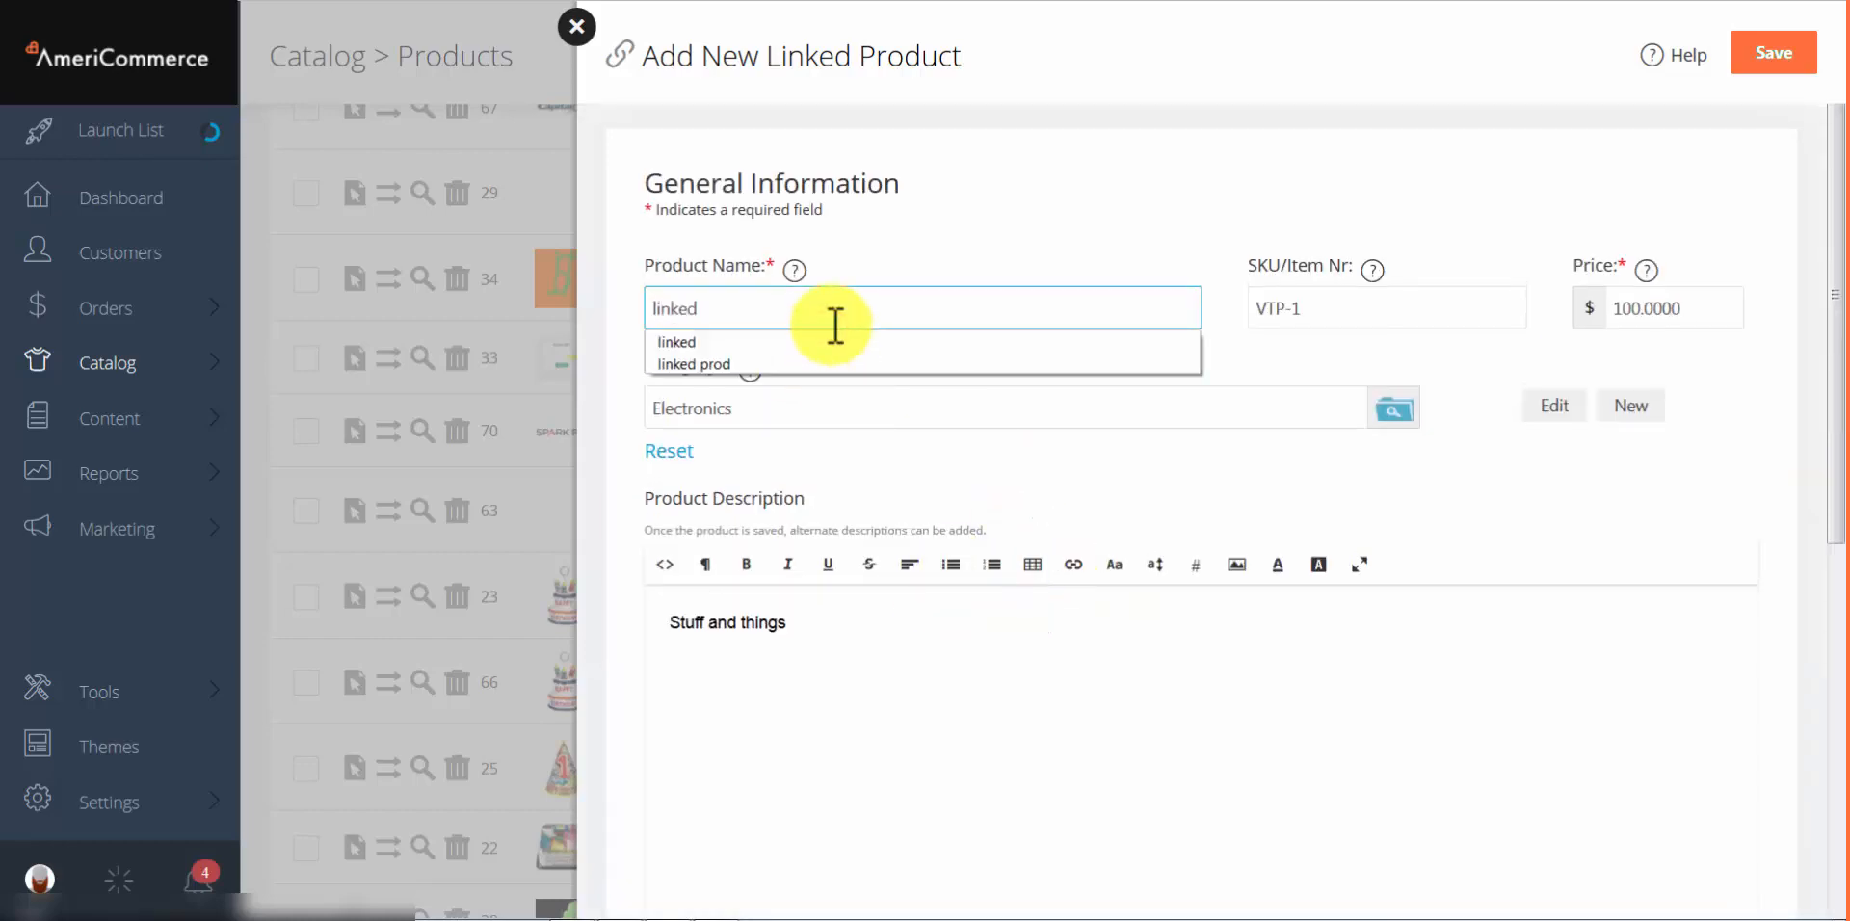
pyautogui.click(1783, 53)
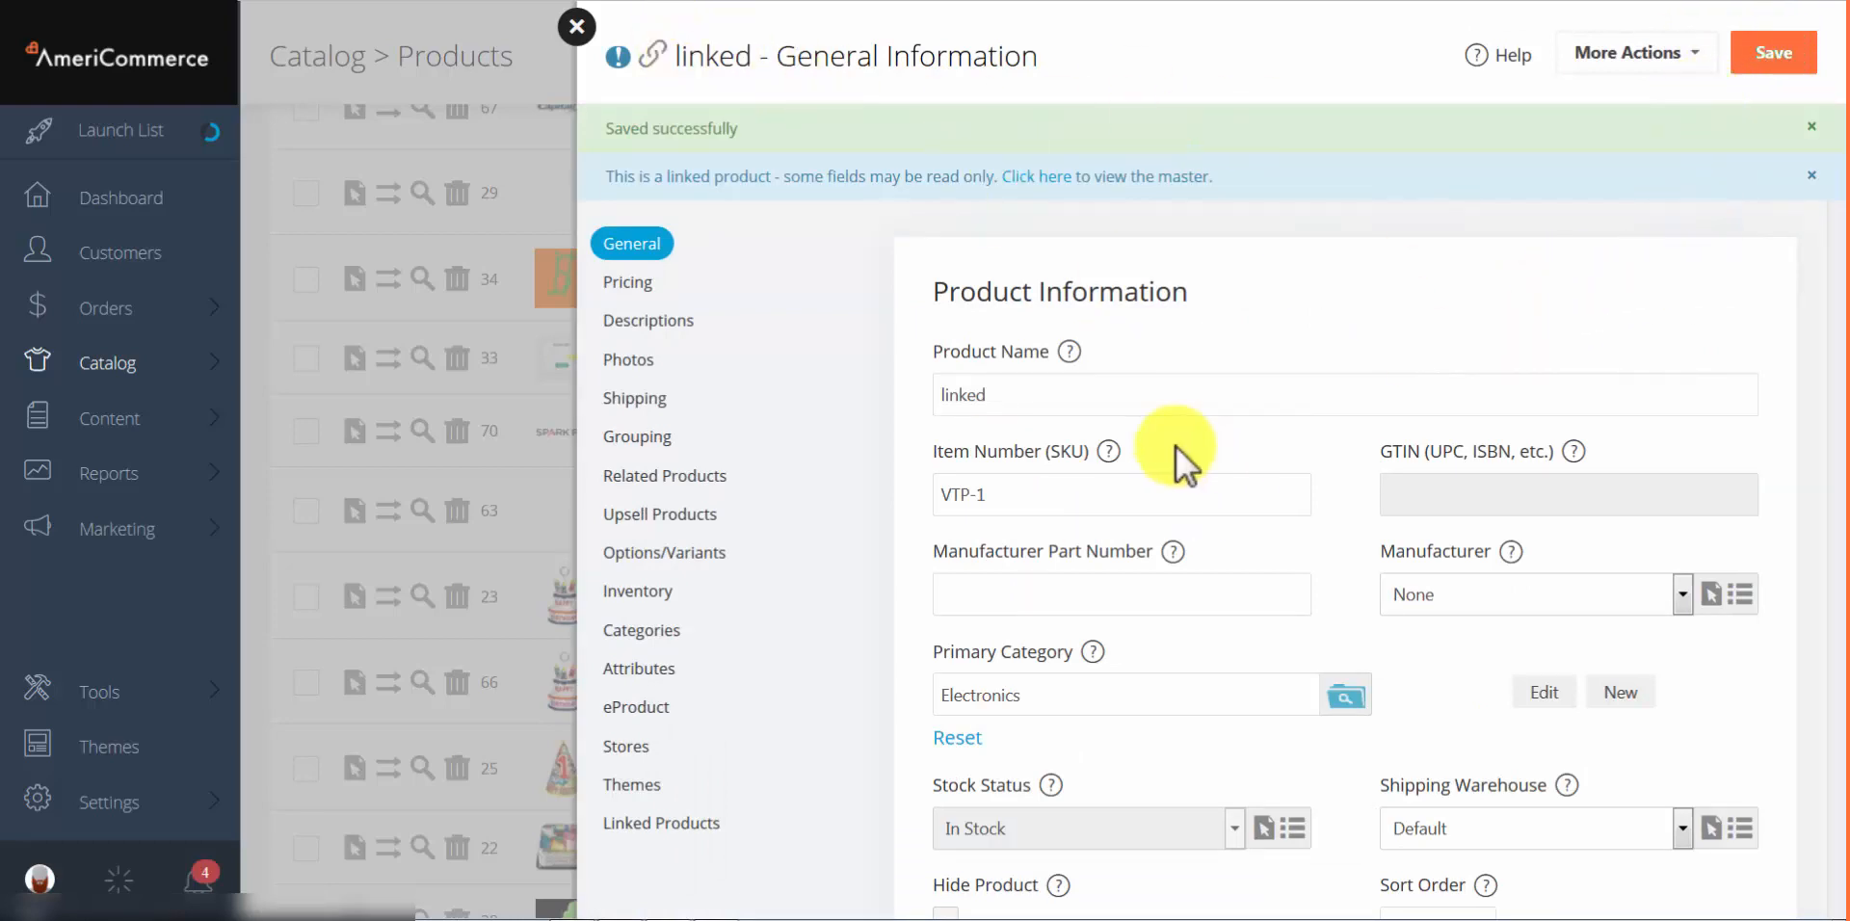
# Step: Review the new product's fields (VTP-1, $100, Electronics) and return to the master's Linked Products list
pyautogui.scroll(-6, 1175, 447)
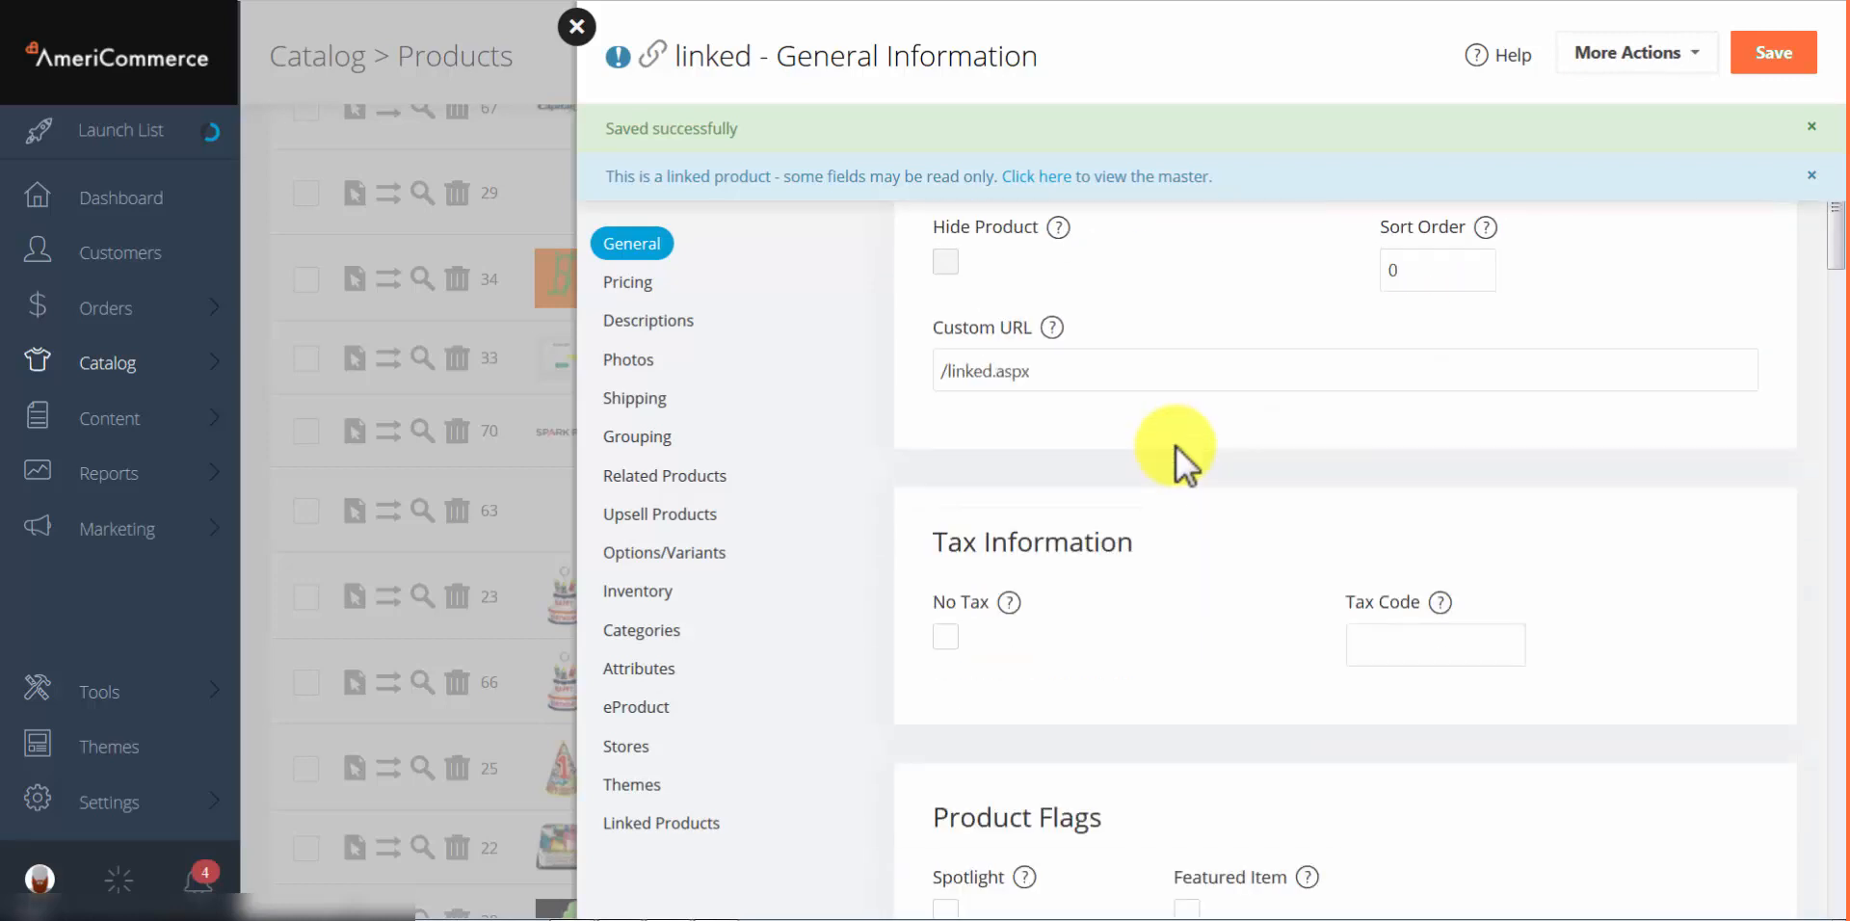
pyautogui.click(970, 264)
pyautogui.click(1109, 253)
pyautogui.click(1124, 271)
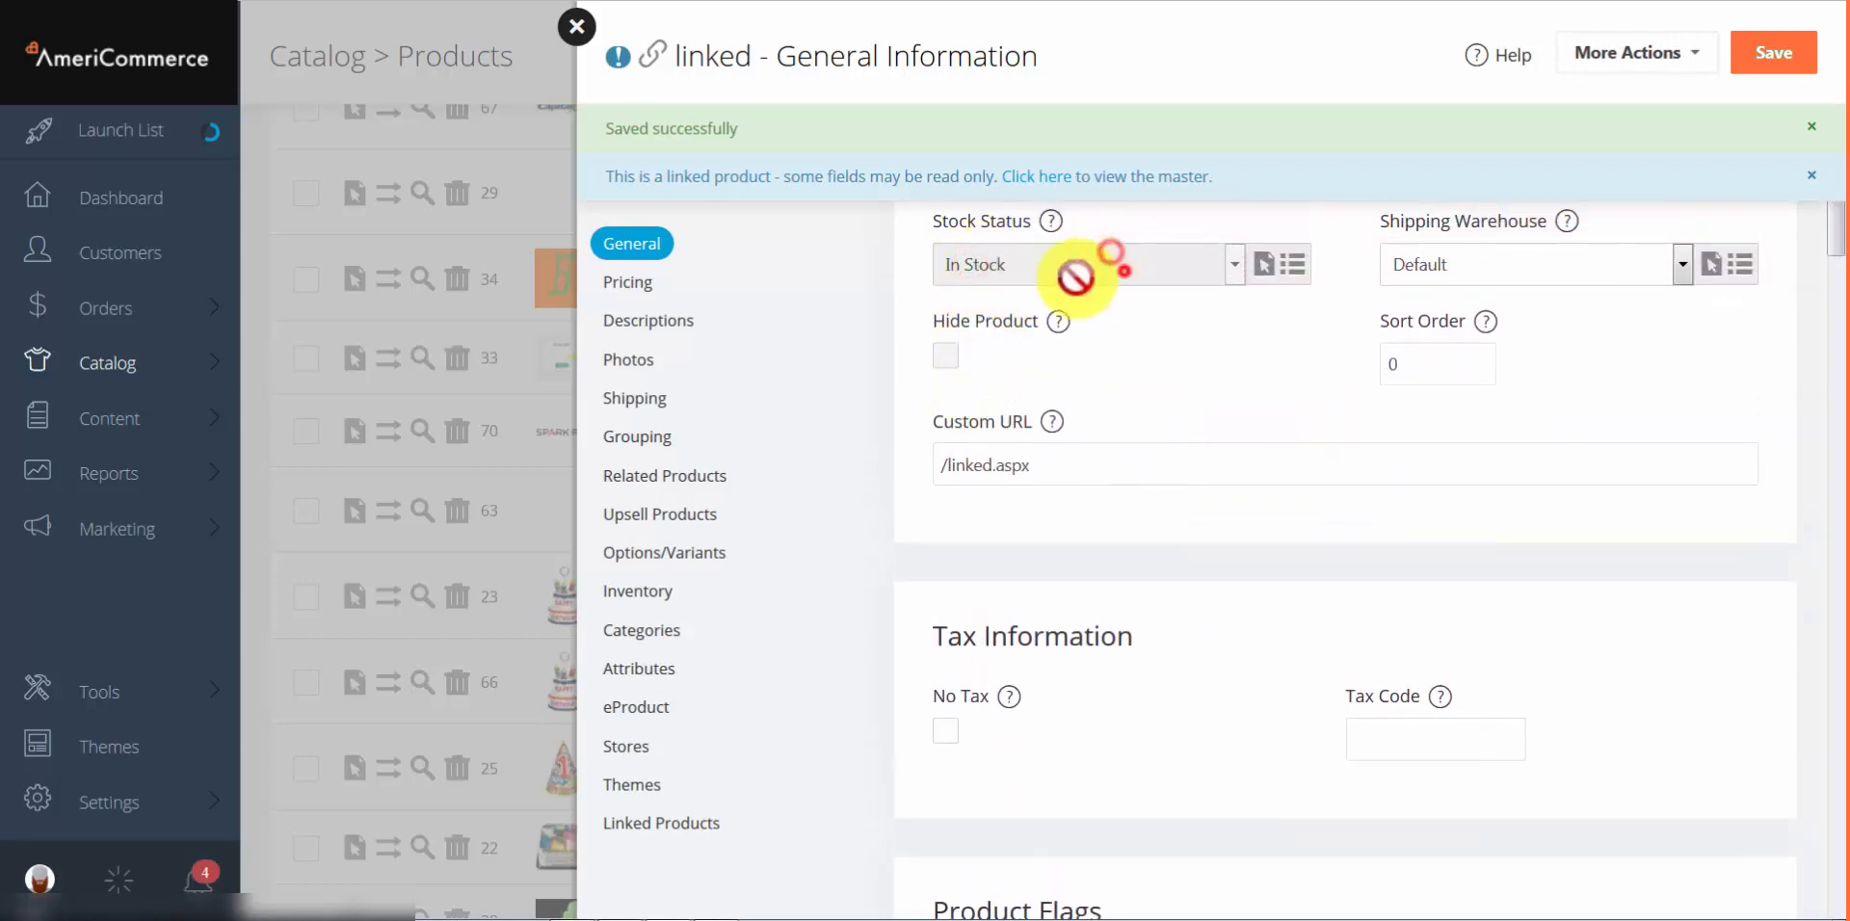
pyautogui.click(1045, 285)
pyautogui.click(1132, 313)
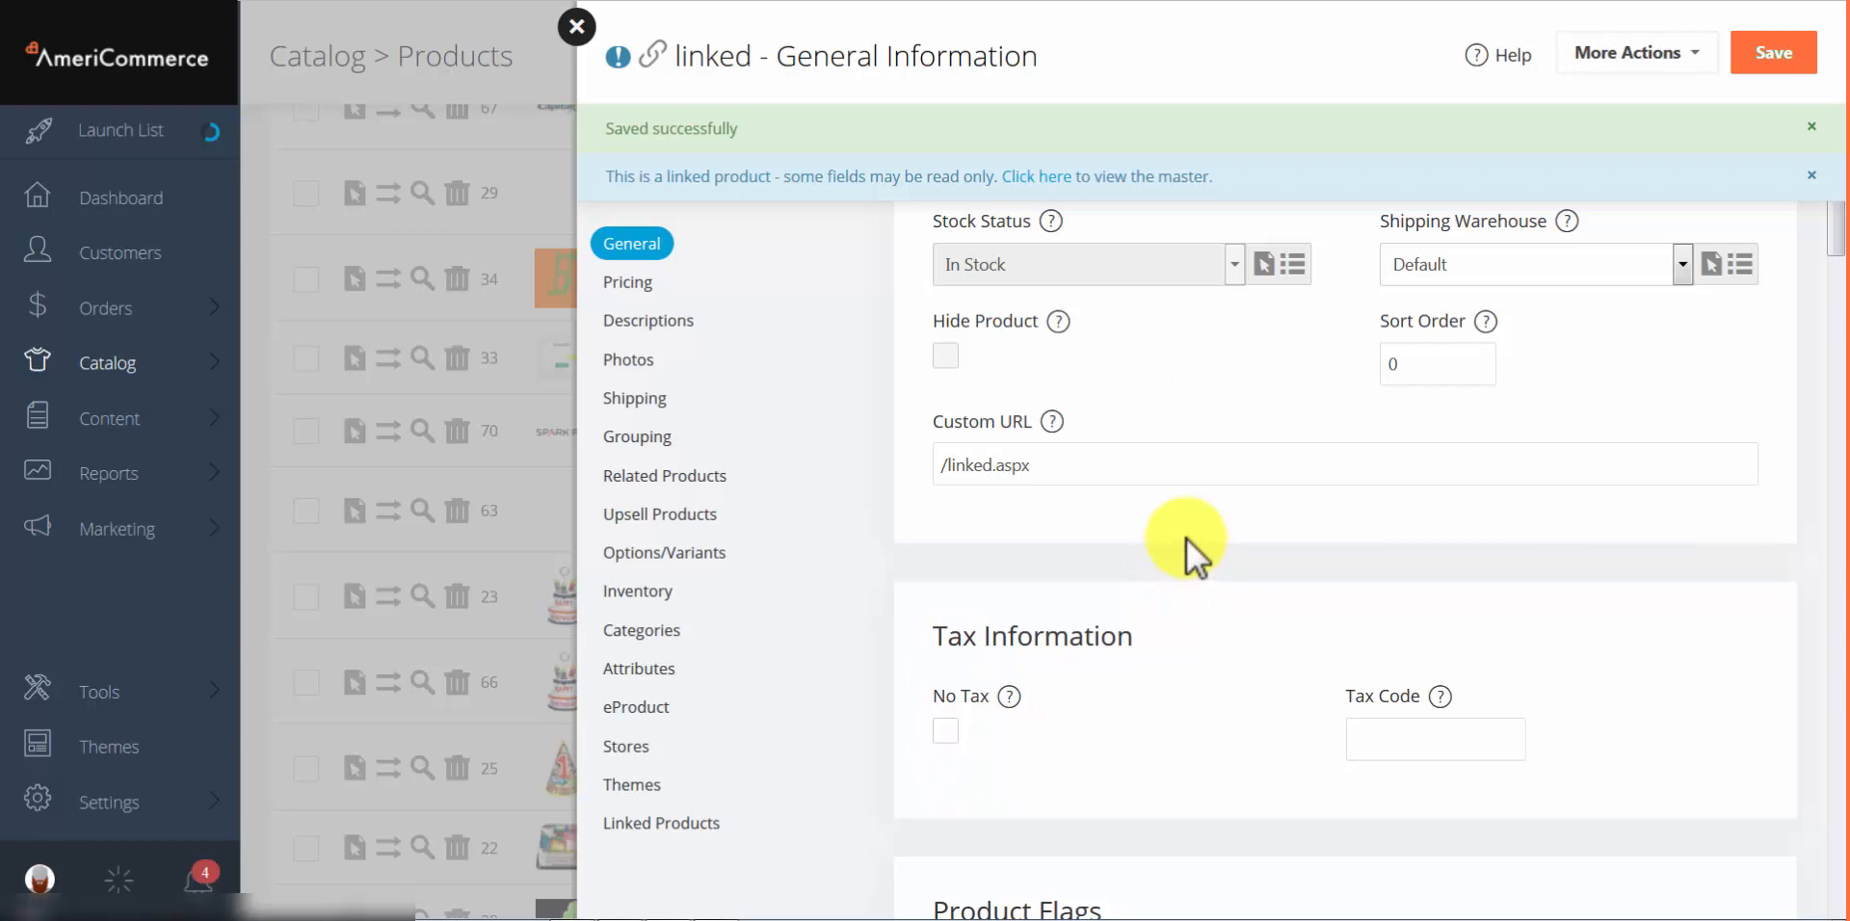
pyautogui.click(574, 29)
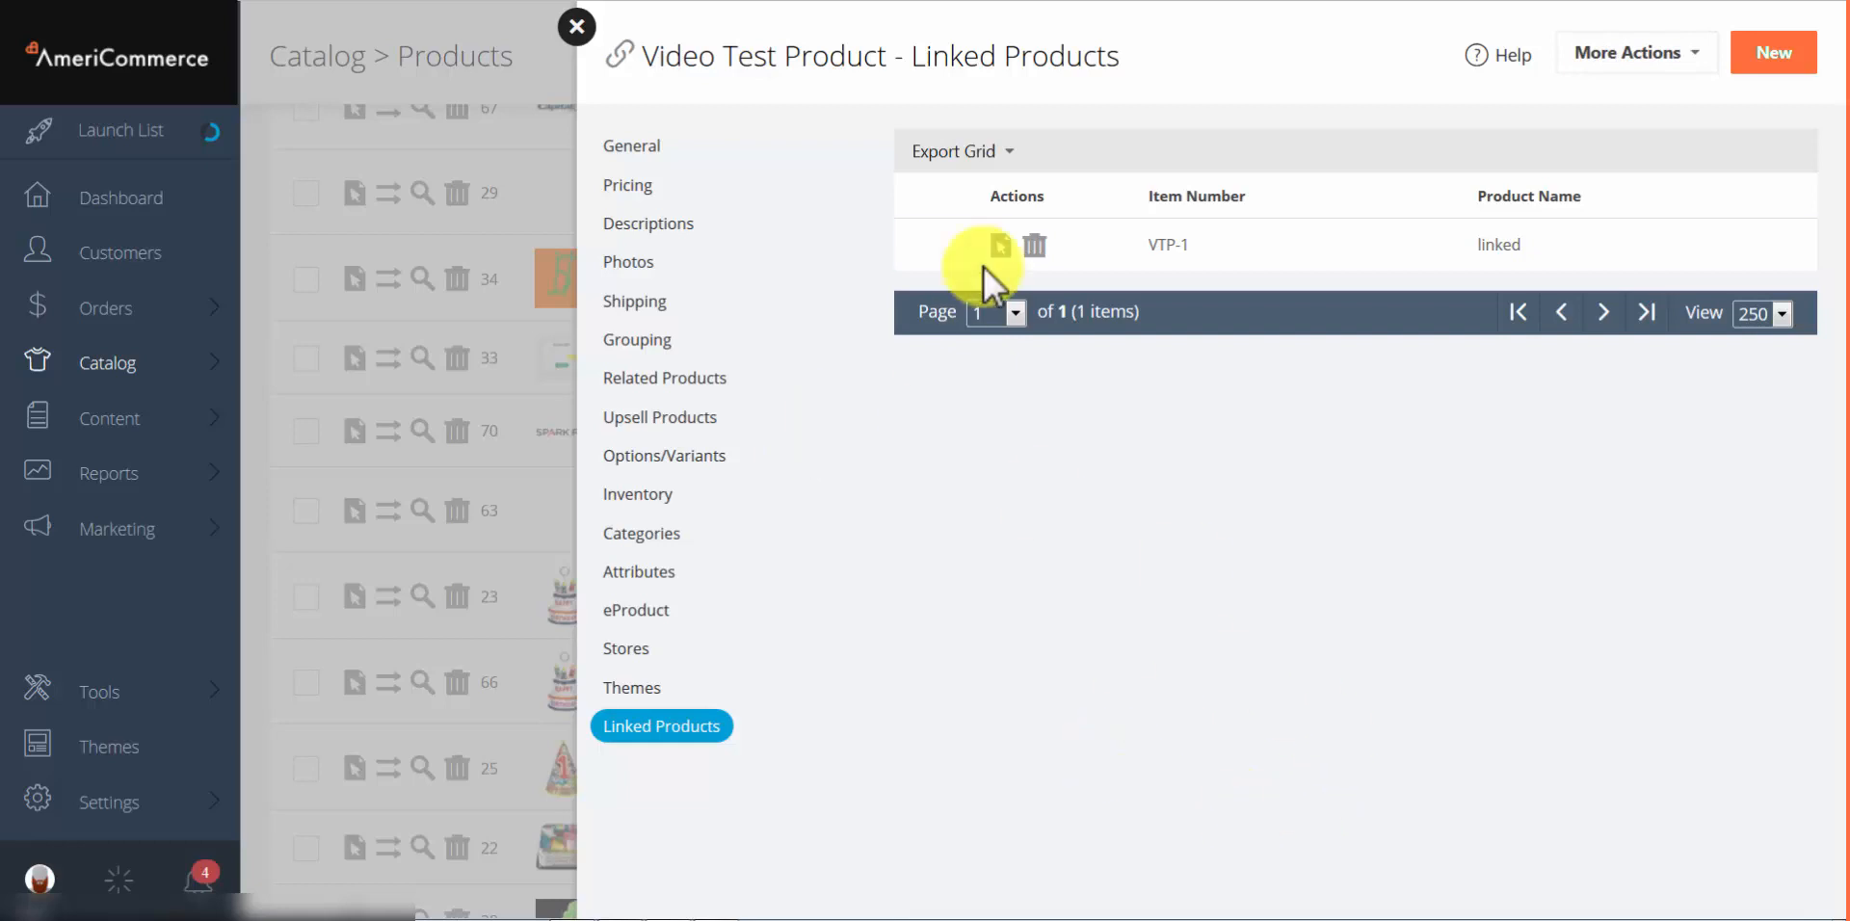
# Step: Unlink VTP-1 from Video Test Product, then delete the leftover 'linked' product from the catalog
pyautogui.click(1034, 246)
pyautogui.click(995, 380)
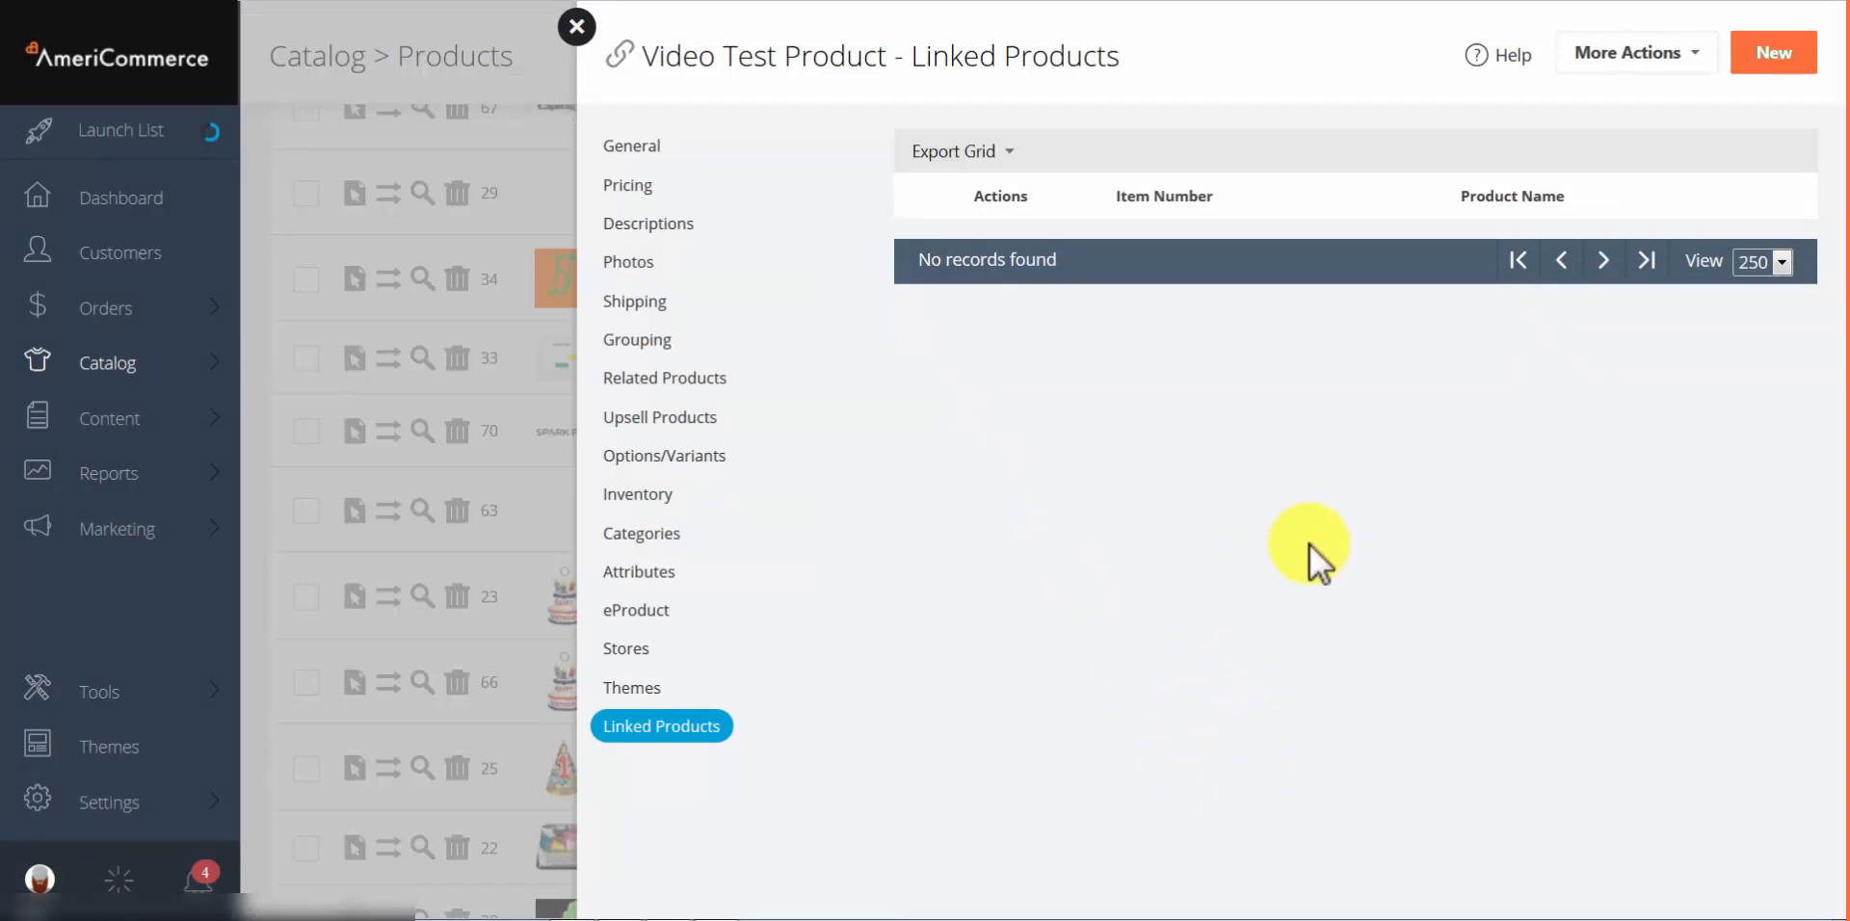
pyautogui.click(577, 27)
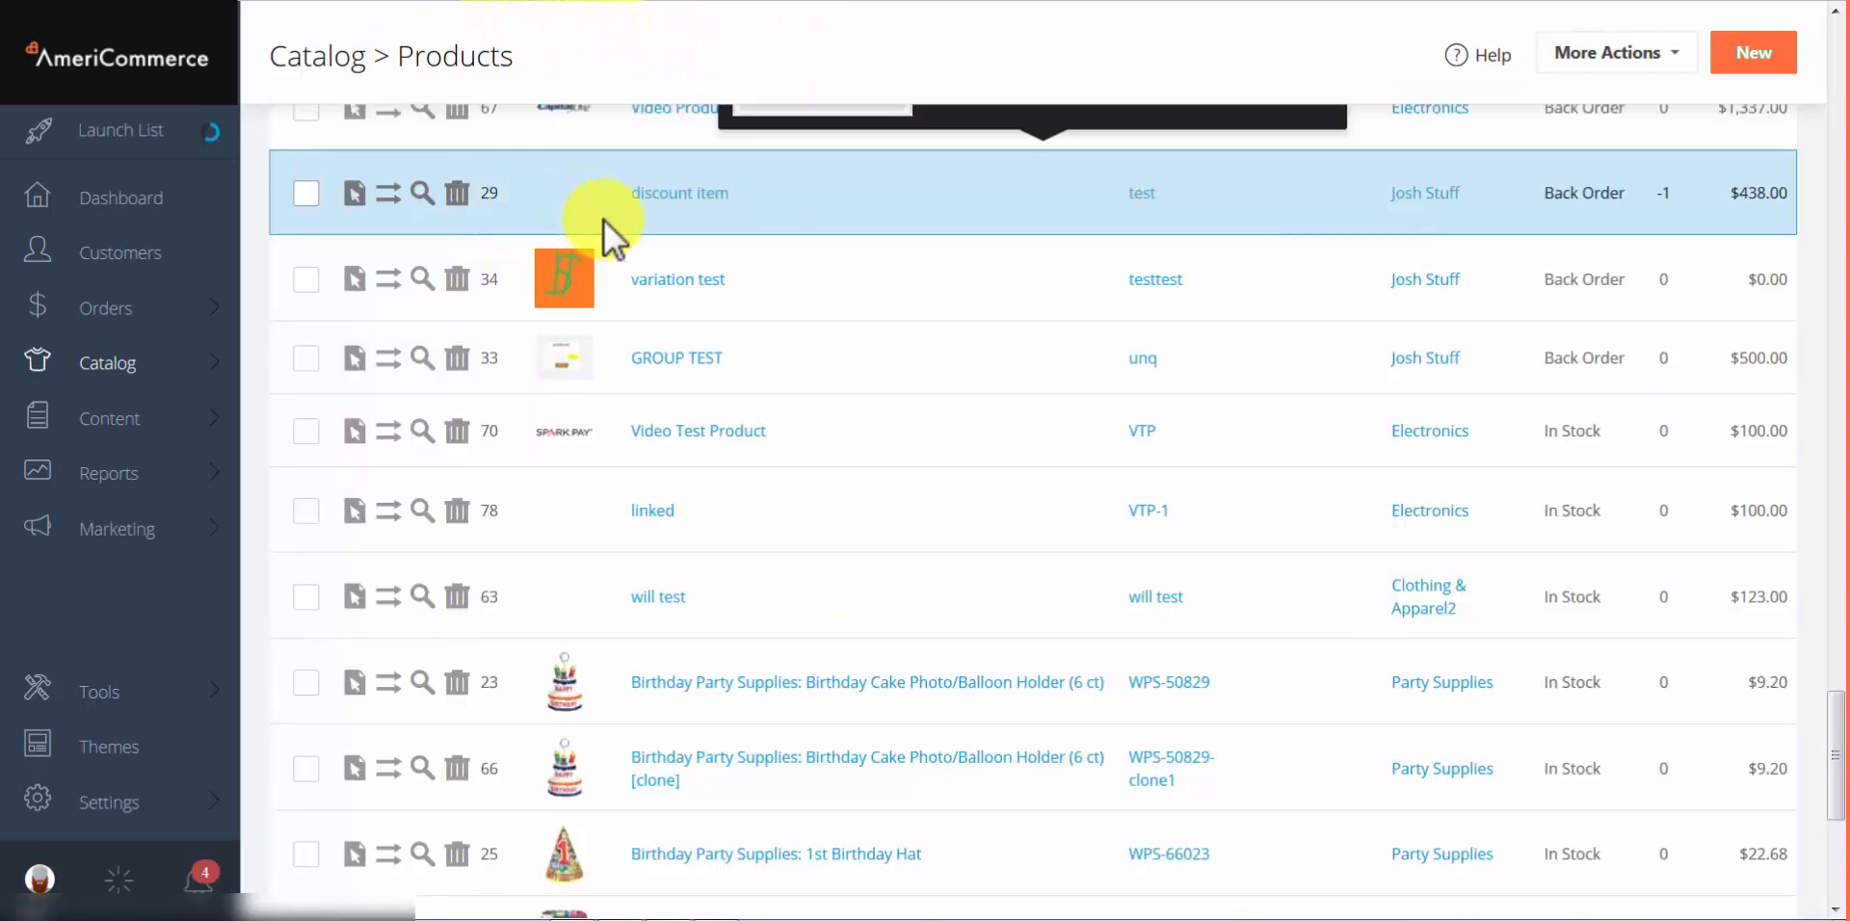
pyautogui.moveTo(726, 499)
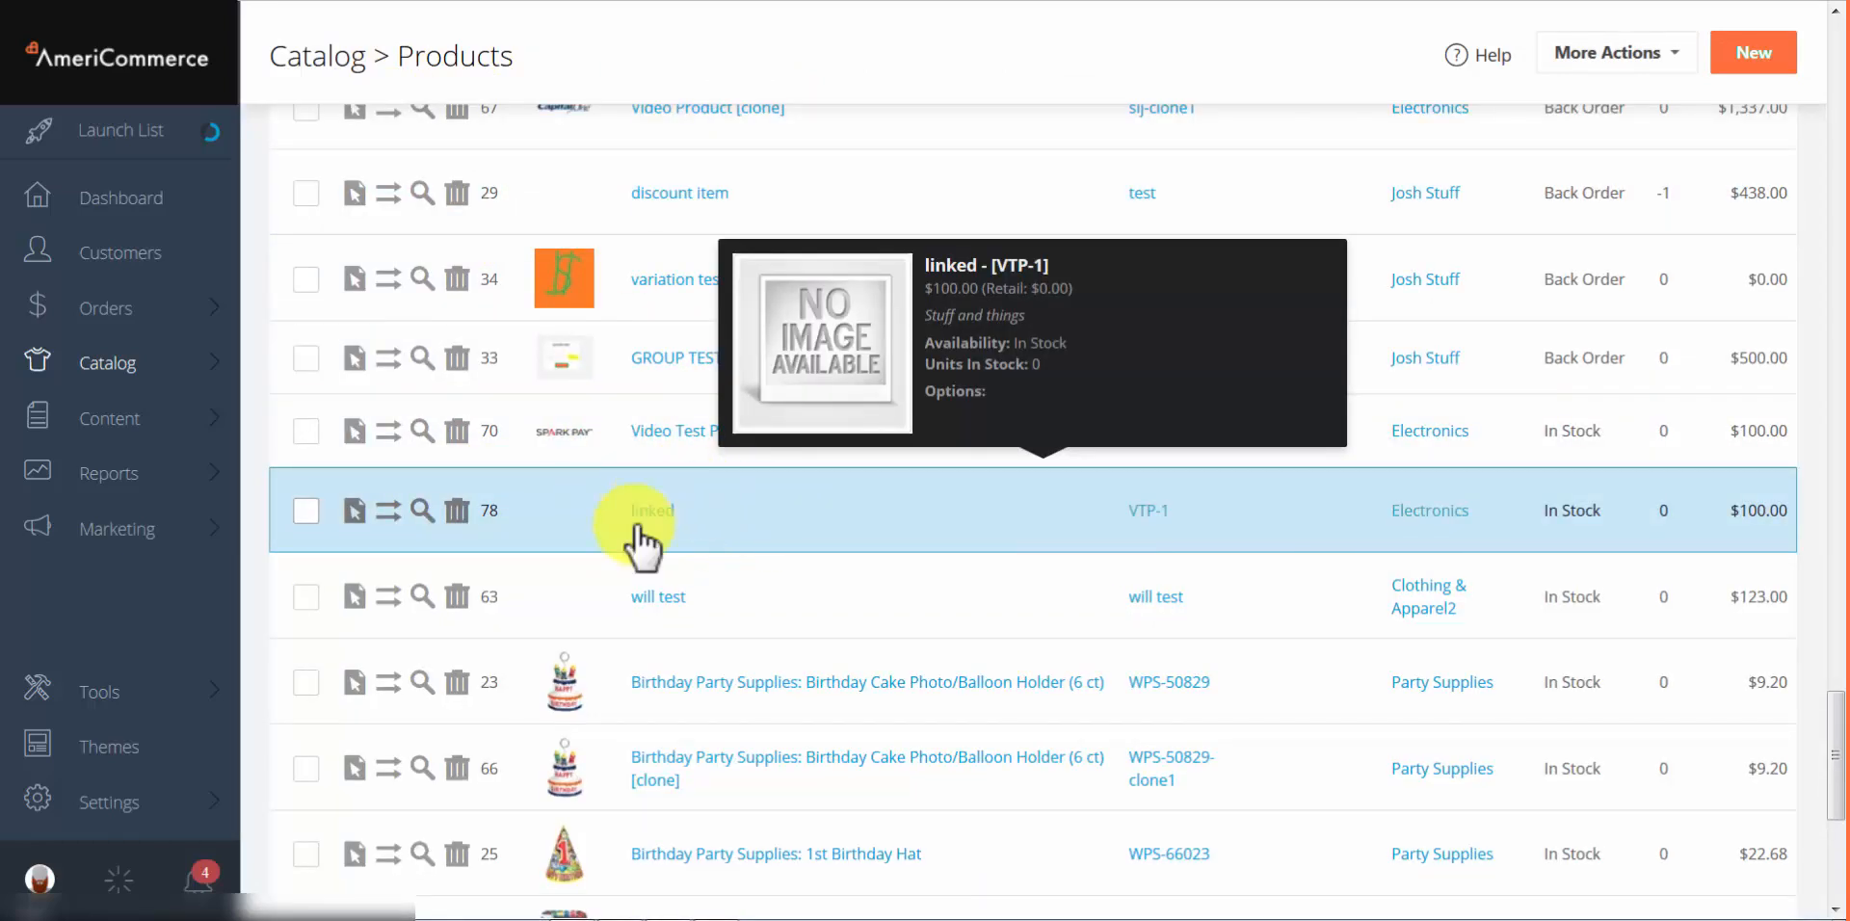
pyautogui.click(460, 515)
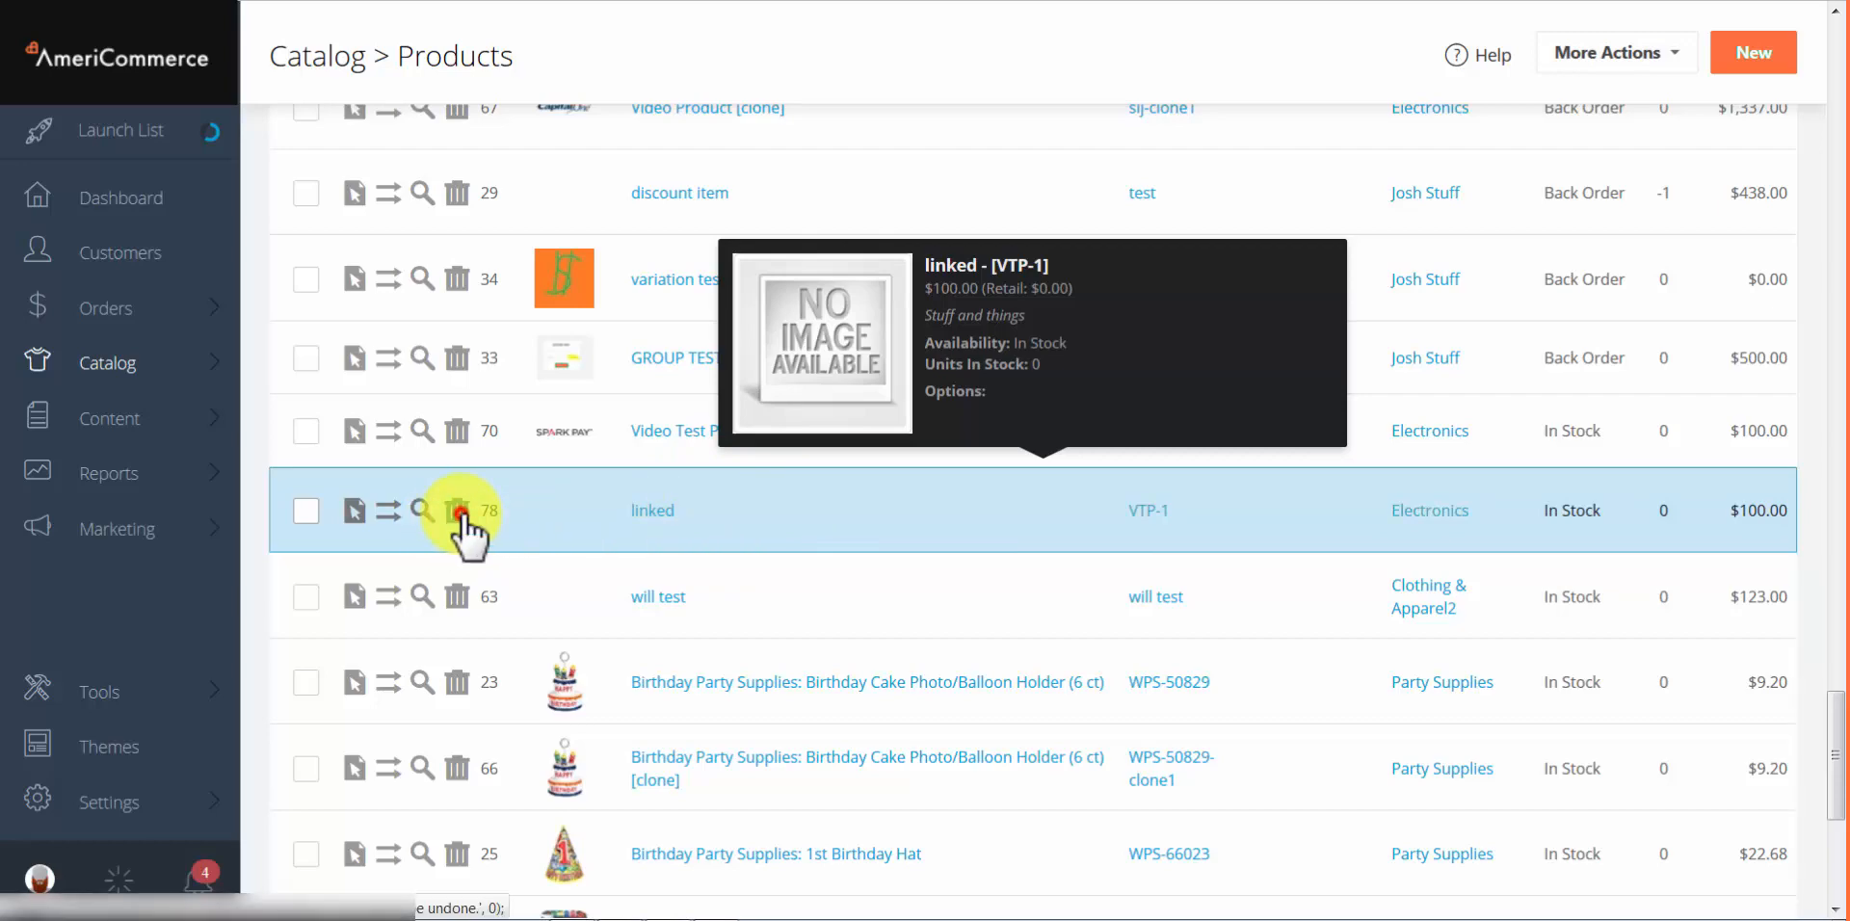